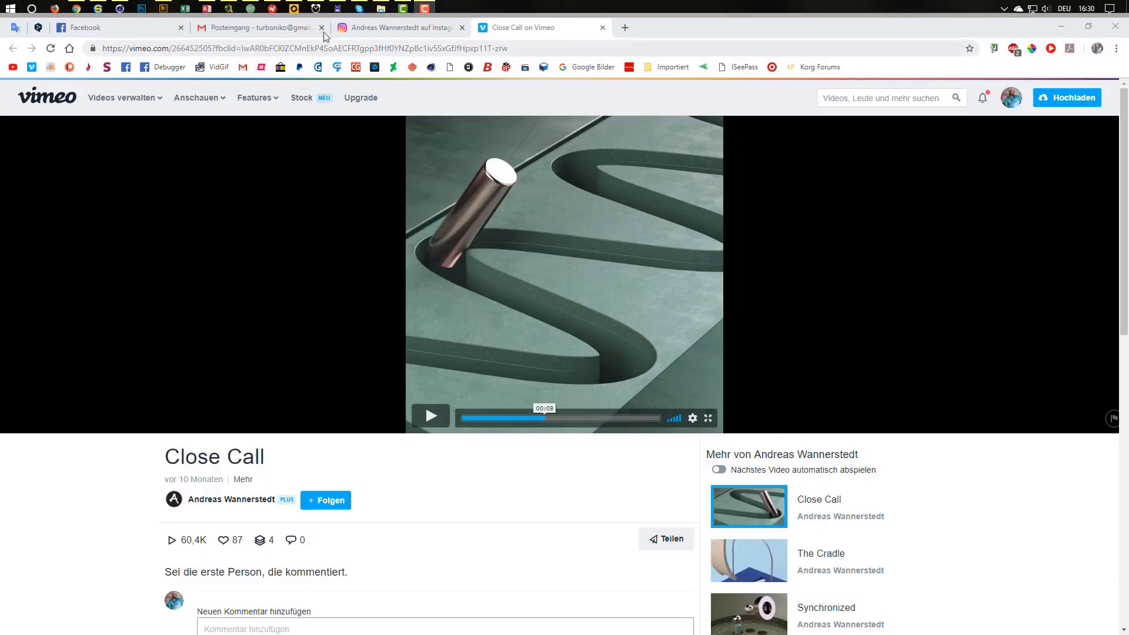
Play and pause the Pendulum reference video on Instagram.
{"action": "left_click", "coordinate": [388, 28]}
{"action": "left_click", "coordinate": [452, 352]}
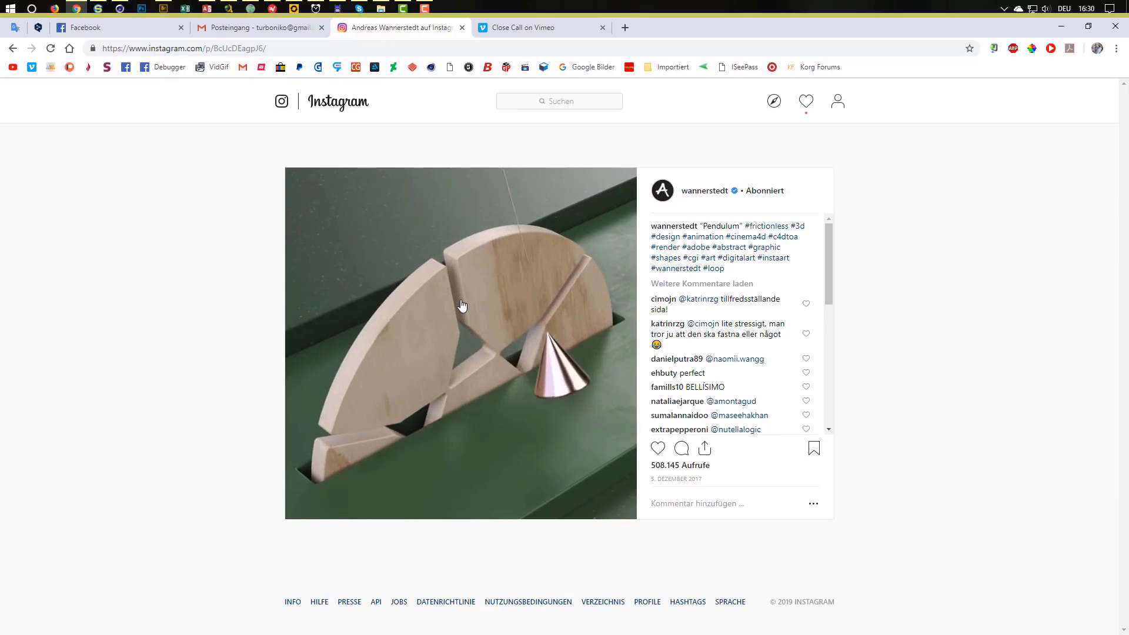
{"action": "left_click", "coordinate": [461, 308]}
Compare it with the Close Call Vimeo page, ending on the Instagram Pendulum post.
{"action": "left_click", "coordinate": [512, 28]}
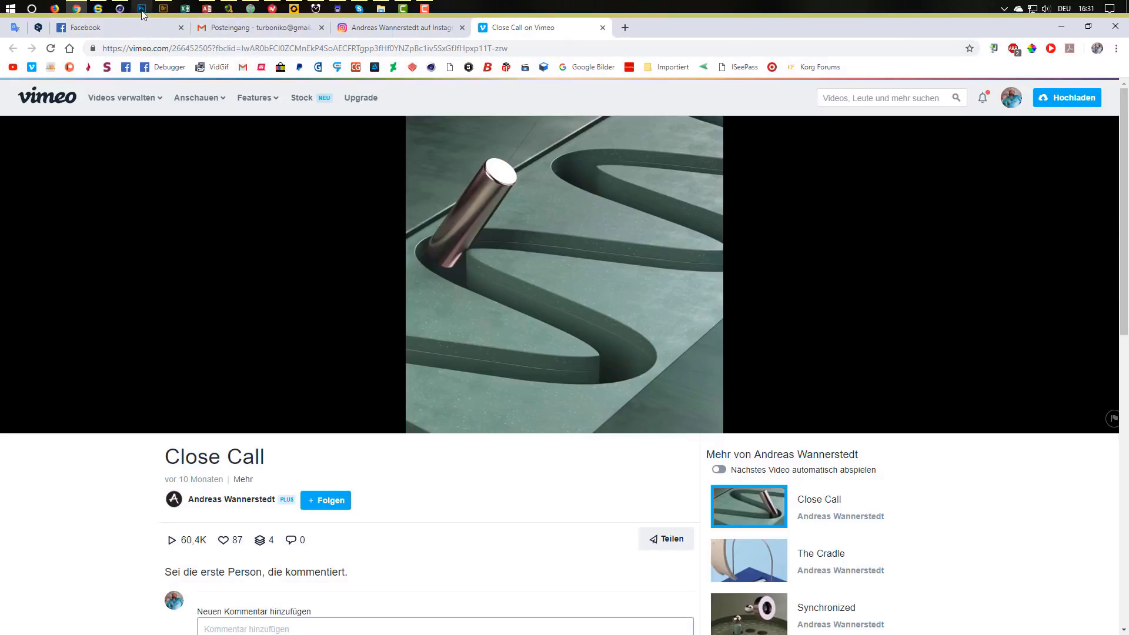
{"action": "mouse_move", "coordinate": [156, 12]}
{"action": "left_click", "coordinate": [389, 27]}
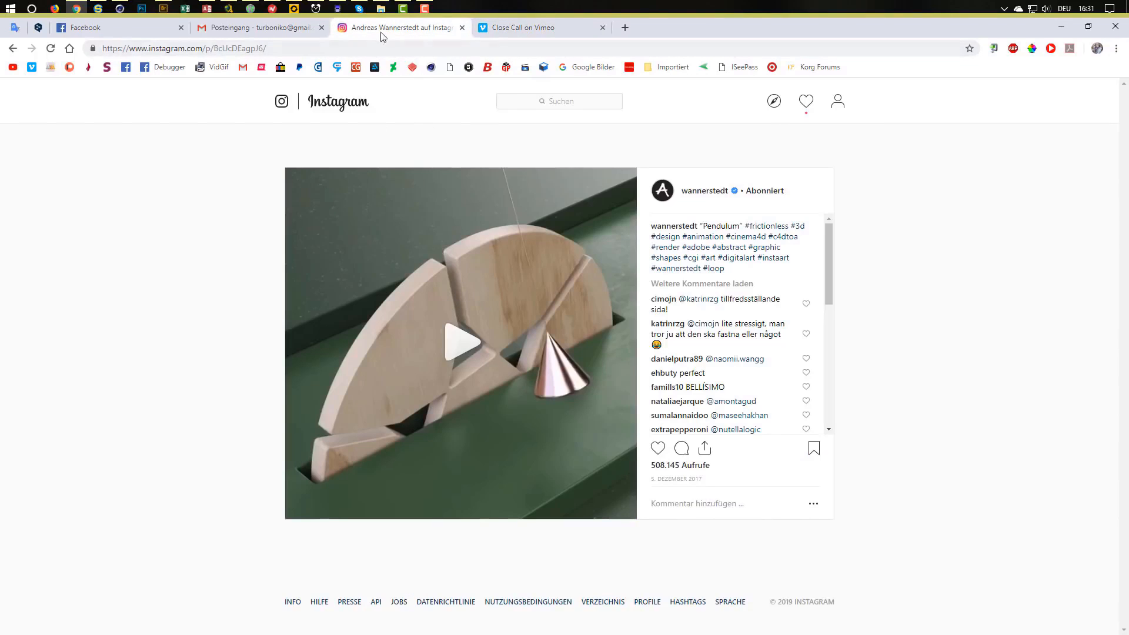
{"action": "left_click", "coordinate": [526, 30]}
{"action": "left_click", "coordinate": [430, 34]}
Bring Cinema 4D forward and maximize the Front viewport of the empty pendulum.c4d scene.
{"action": "left_click", "coordinate": [120, 10]}
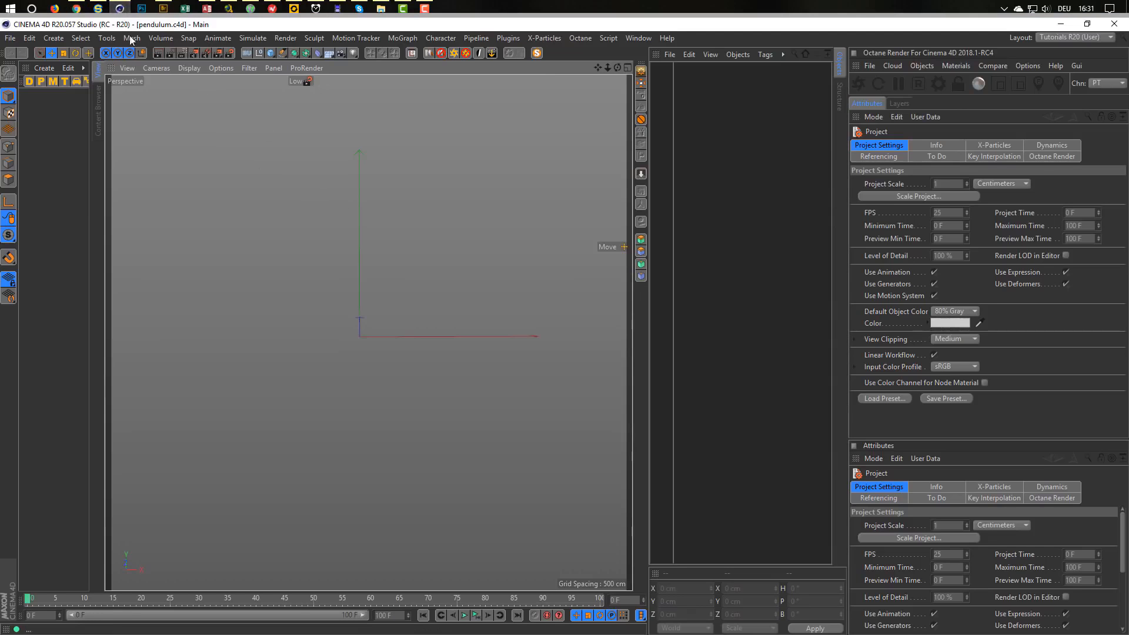
{"action": "left_click", "coordinate": [77, 8]}
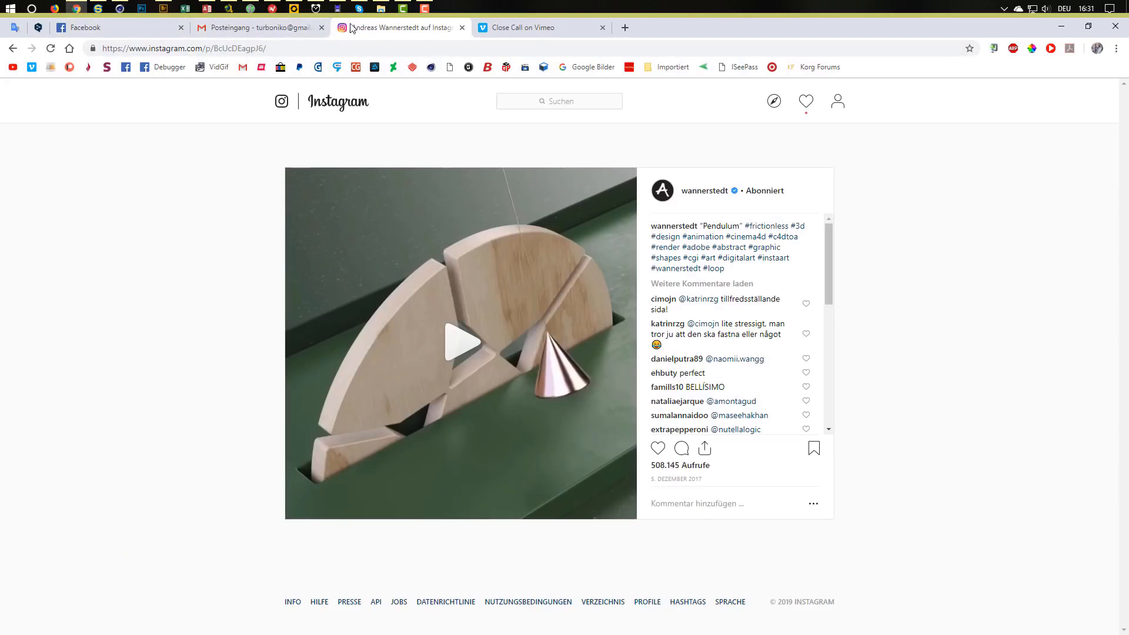
{"action": "left_click", "coordinate": [119, 8]}
{"action": "middle_click", "coordinate": [397, 354]}
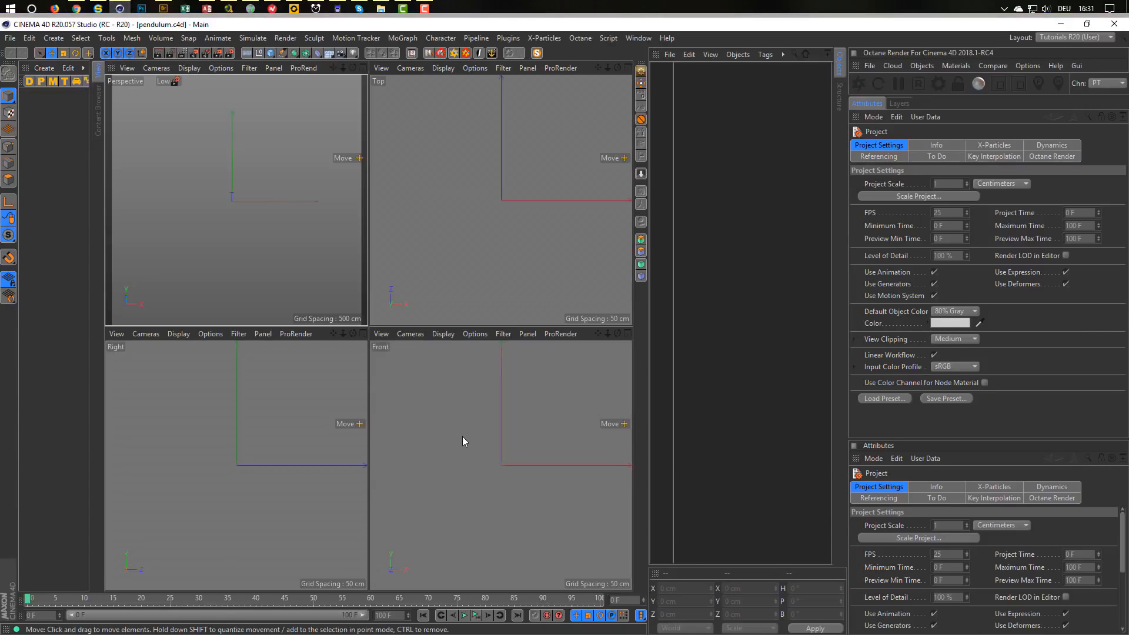
{"action": "middle_click", "coordinate": [462, 436]}
{"action": "scroll", "coordinate": [354, 284], "scroll_direction": "up", "scroll_amount": 4}
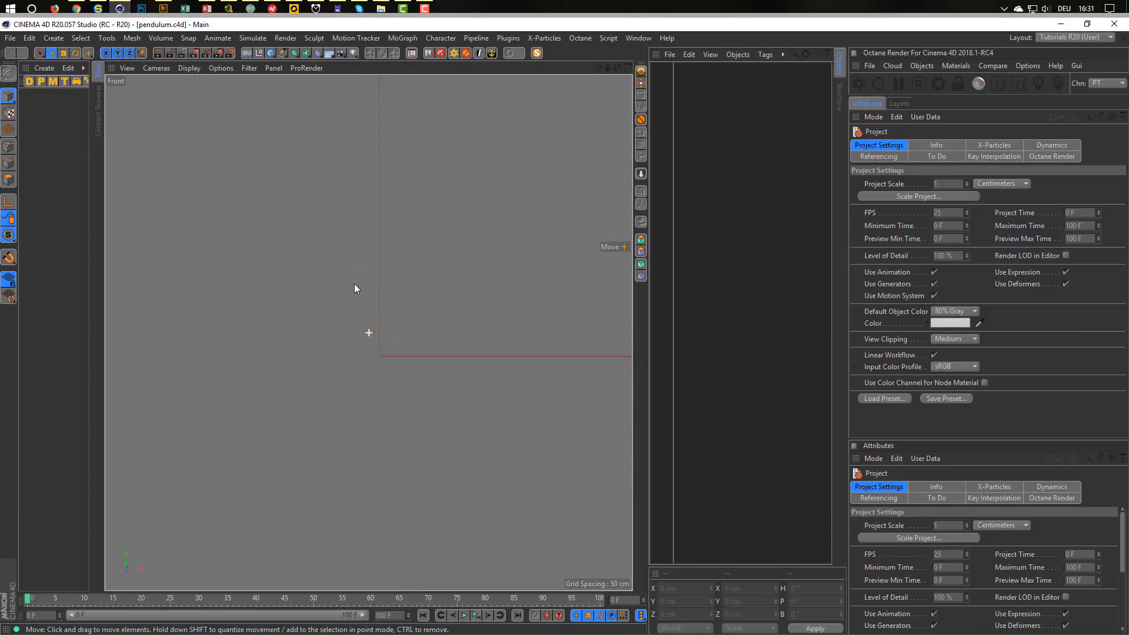
Add a Rectangle spline sized 200 × 200 cm.
{"action": "left_click_drag", "start_coordinate": [283, 52], "coordinate": [412, 152]}
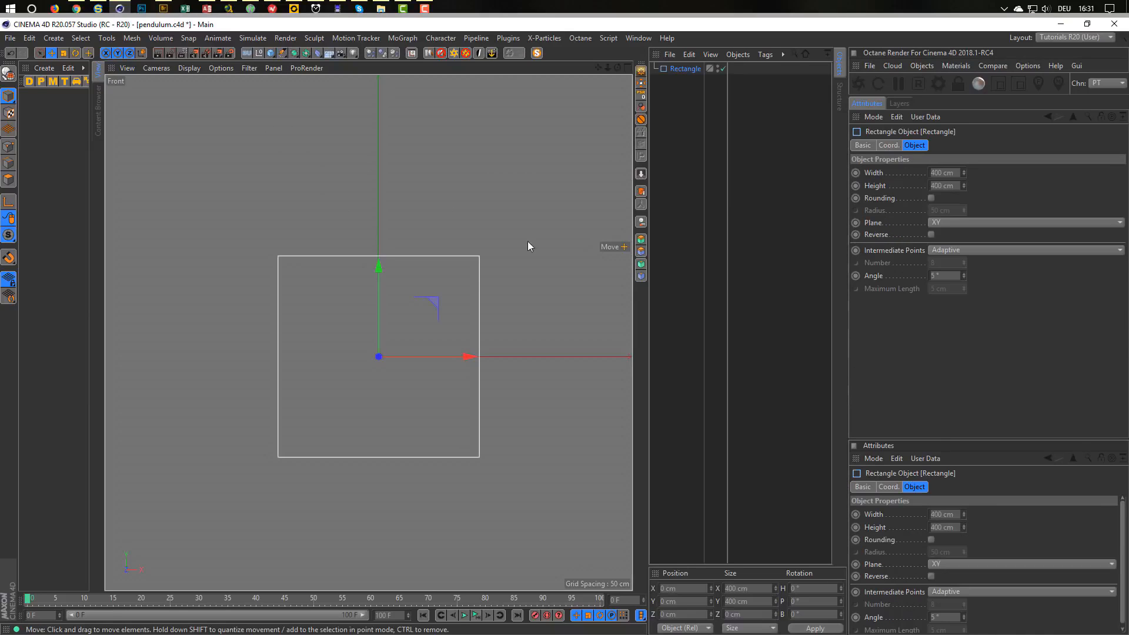
{"action": "double_click", "coordinate": [948, 173]}
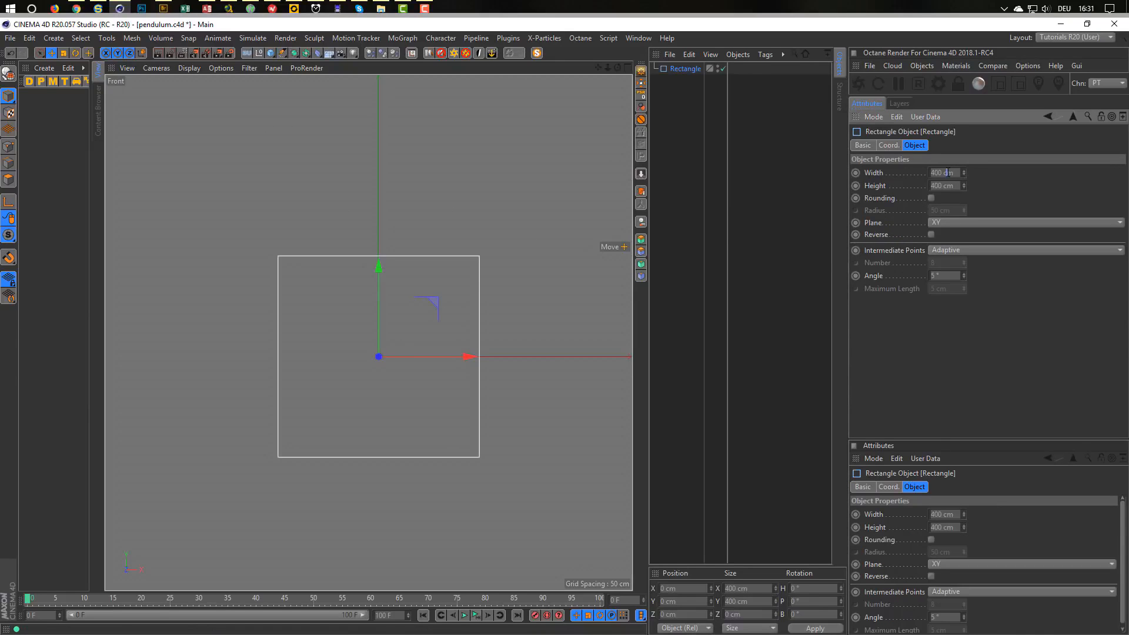
{"action": "type", "text": "200"}
{"action": "key", "text": "Tab"}
{"action": "type", "text": "200"}
{"action": "key", "text": "Return"}
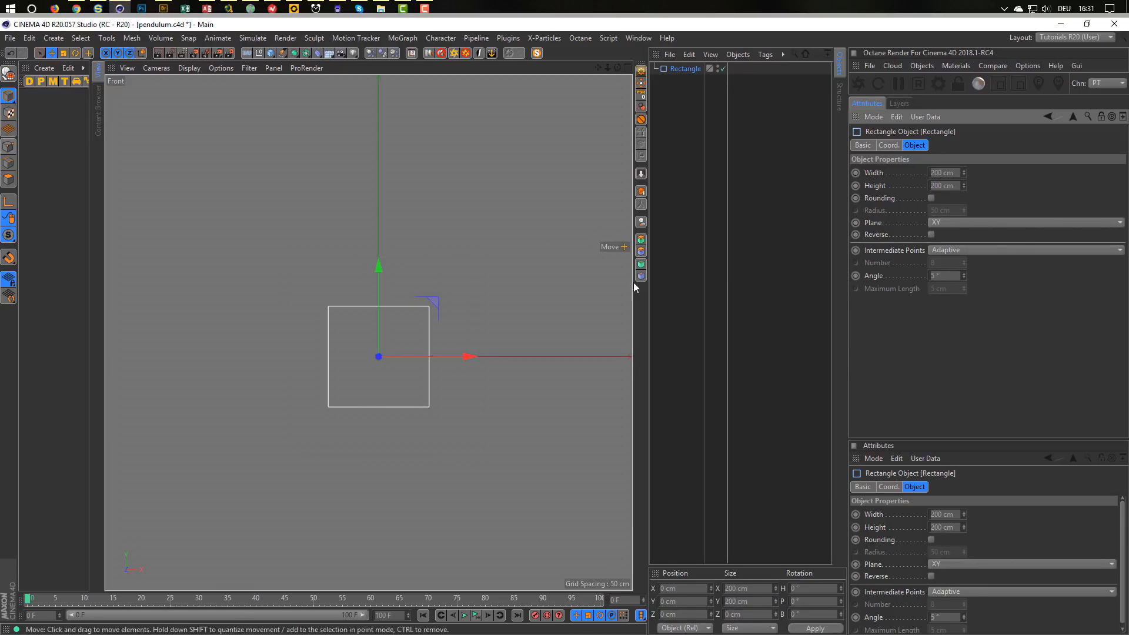
Narrow the rectangle's width to 50 cm, keeping the 200 cm height.
{"action": "left_click_drag", "start_coordinate": [965, 174], "coordinate": [928, 176]}
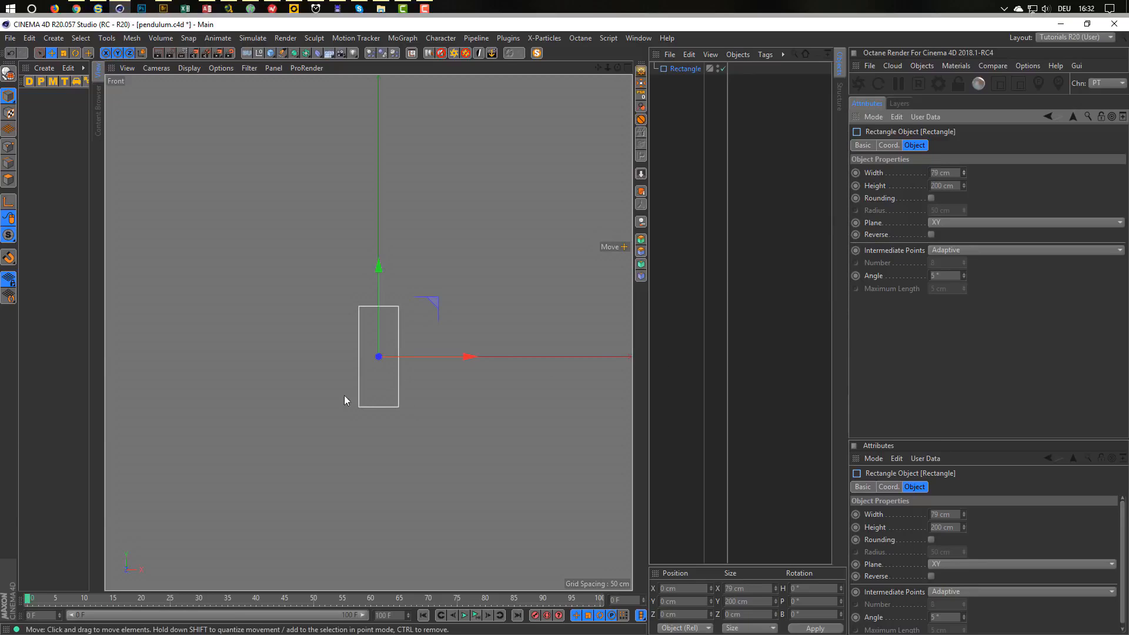
{"action": "scroll", "coordinate": [382, 389], "scroll_direction": "up", "scroll_amount": 4}
{"action": "middle_click_drag", "start_coordinate": [395, 375], "coordinate": [380, 403], "text": "alt"}
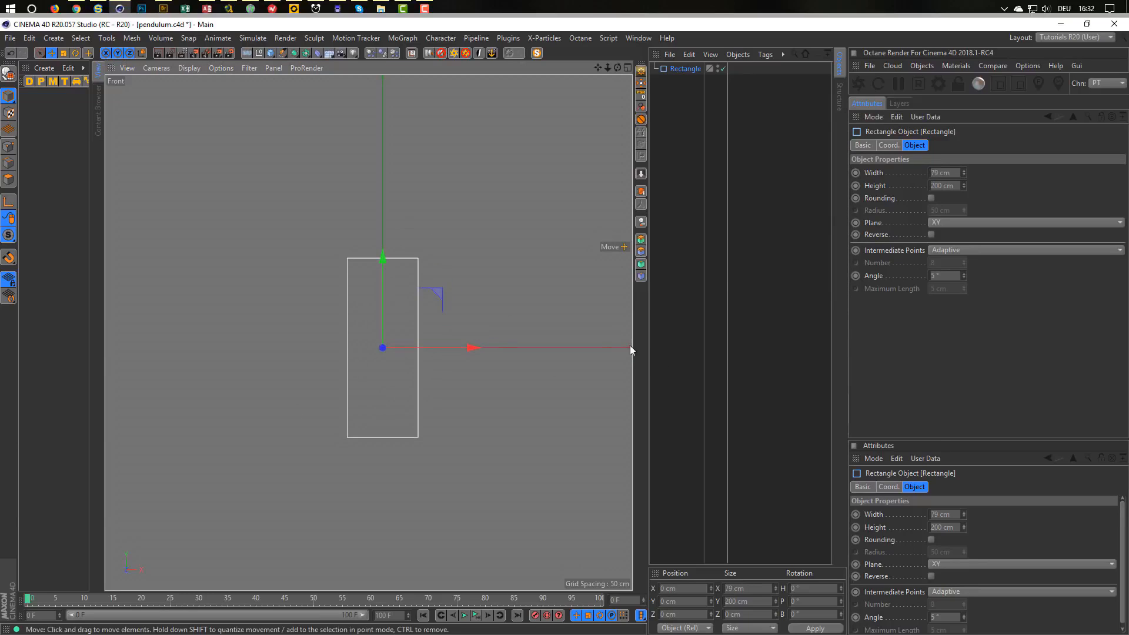
{"action": "left_click", "coordinate": [951, 172]}
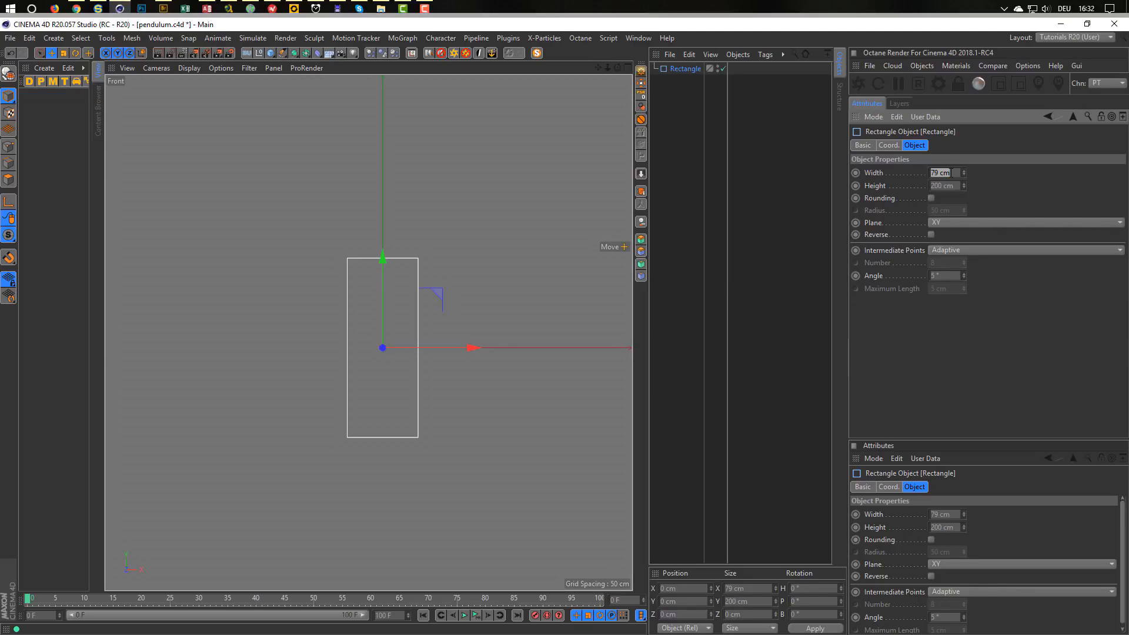
{"action": "type", "text": "50"}
{"action": "key", "text": "Return"}
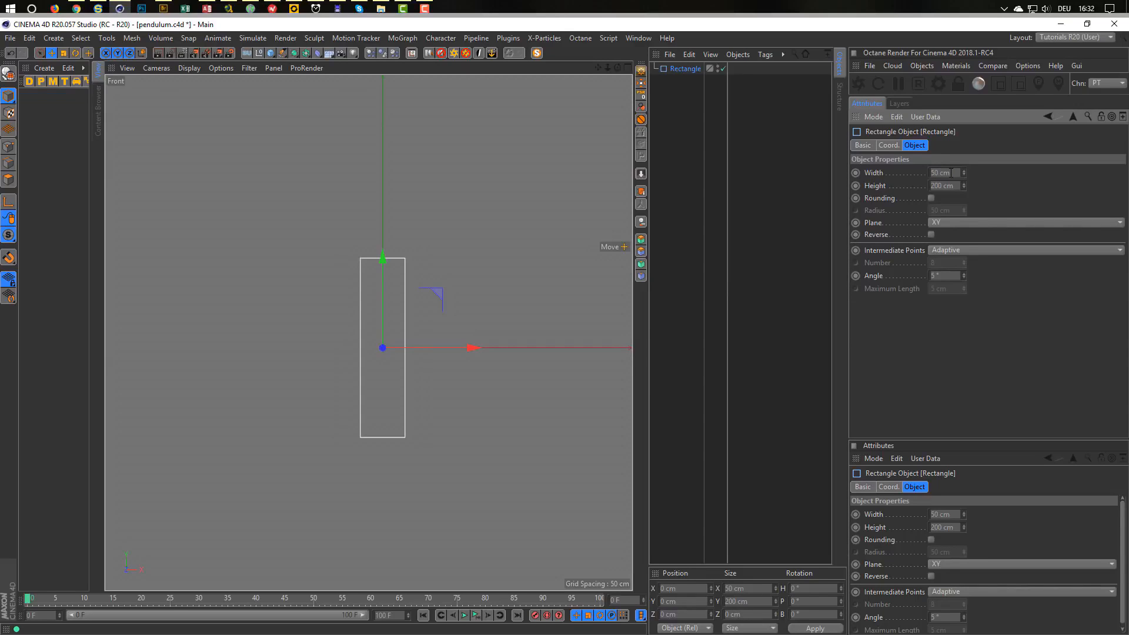
{"action": "scroll", "coordinate": [387, 385], "scroll_direction": "up", "scroll_amount": 3}
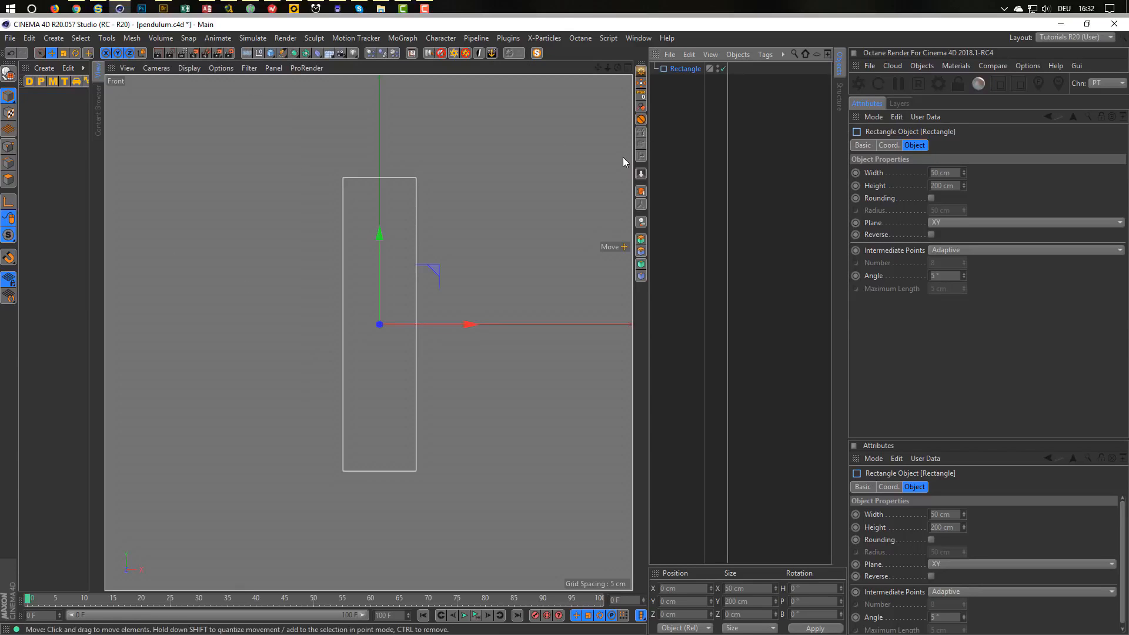
Make the rectangle editable and line-cut across it, adding a point on each long side.
{"action": "key", "text": "c"}
{"action": "left_click", "coordinate": [9, 147]}
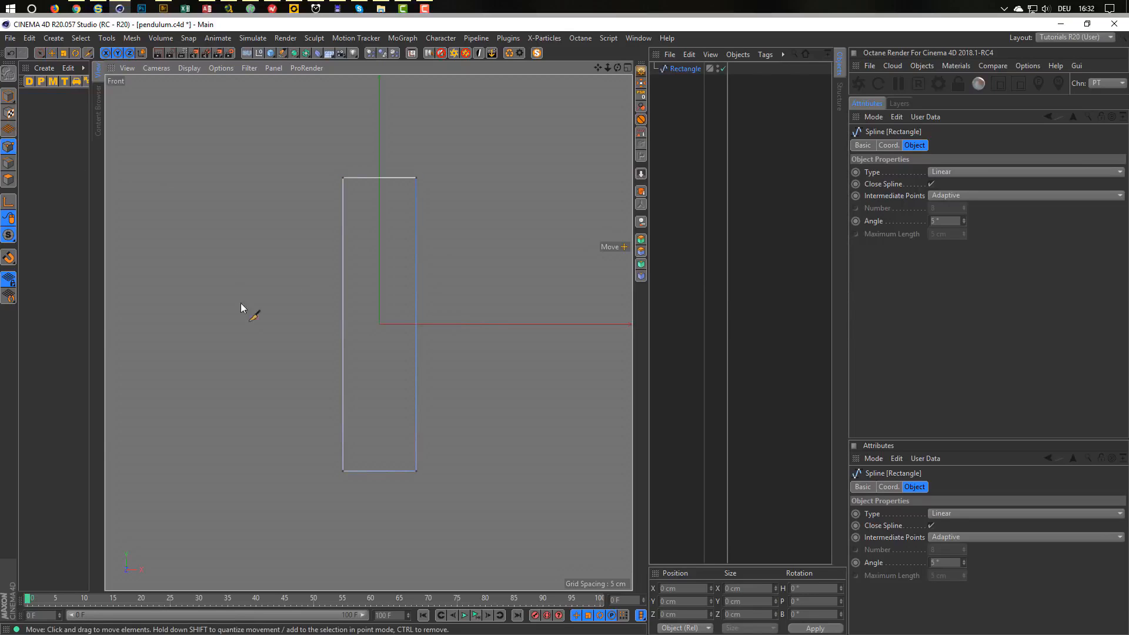
{"action": "key", "text": "k"}
{"action": "key", "text": "k"}
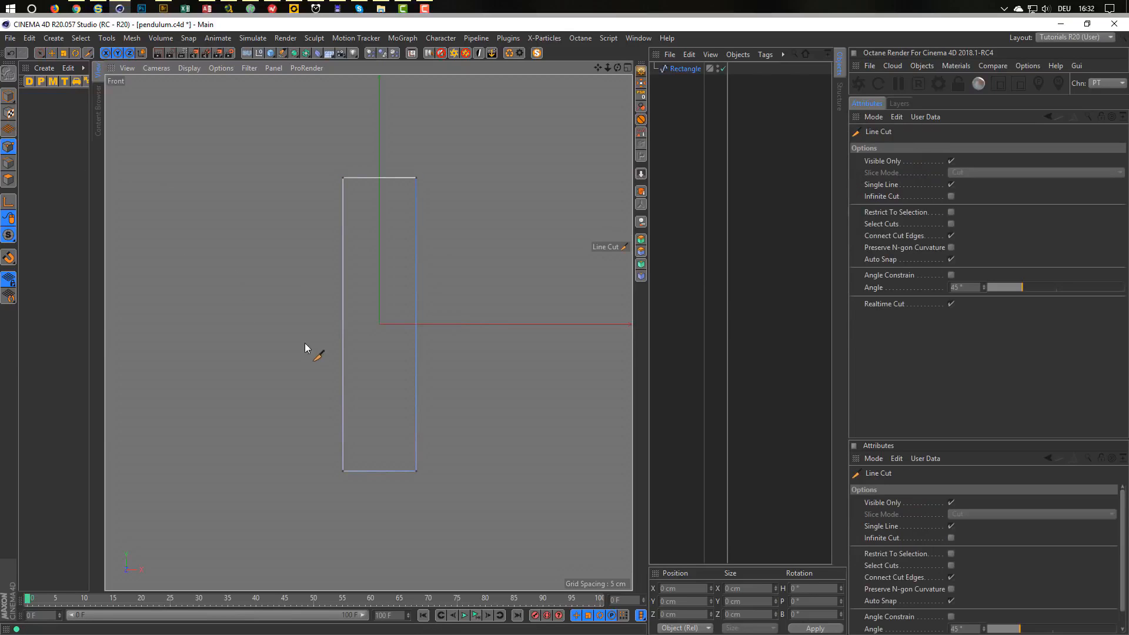
{"action": "left_click", "coordinate": [304, 376]}
{"action": "left_click", "coordinate": [461, 377]}
{"action": "key", "text": "Escape"}
Scale the upper points into a narrow stem and lower them slightly.
{"action": "key", "text": "0"}
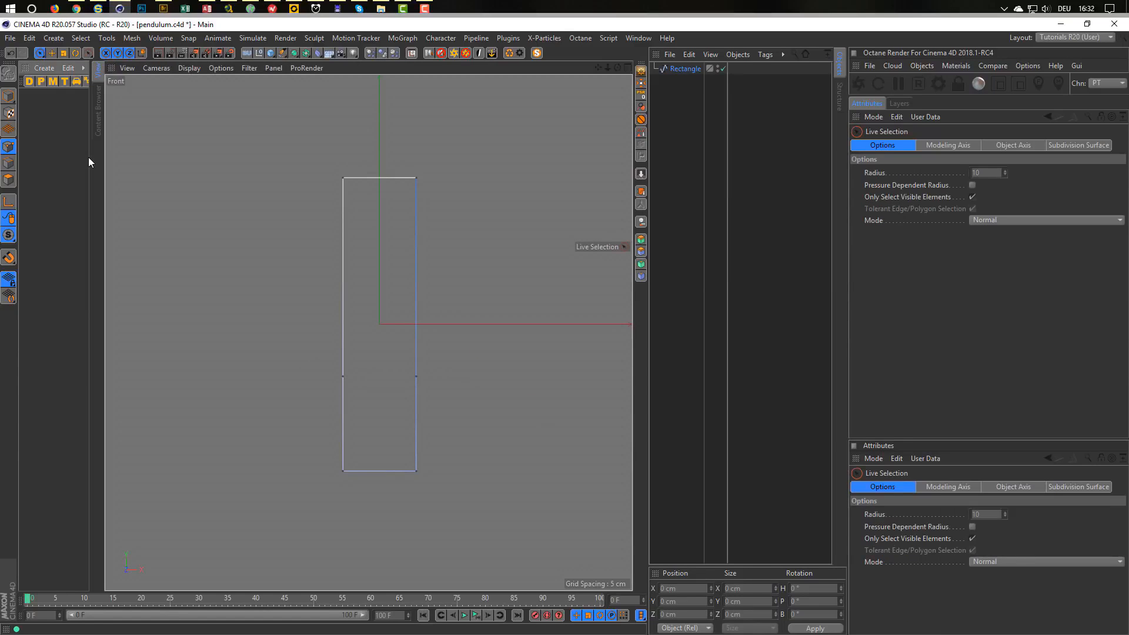
{"action": "left_click_drag", "start_coordinate": [298, 116], "coordinate": [469, 420]}
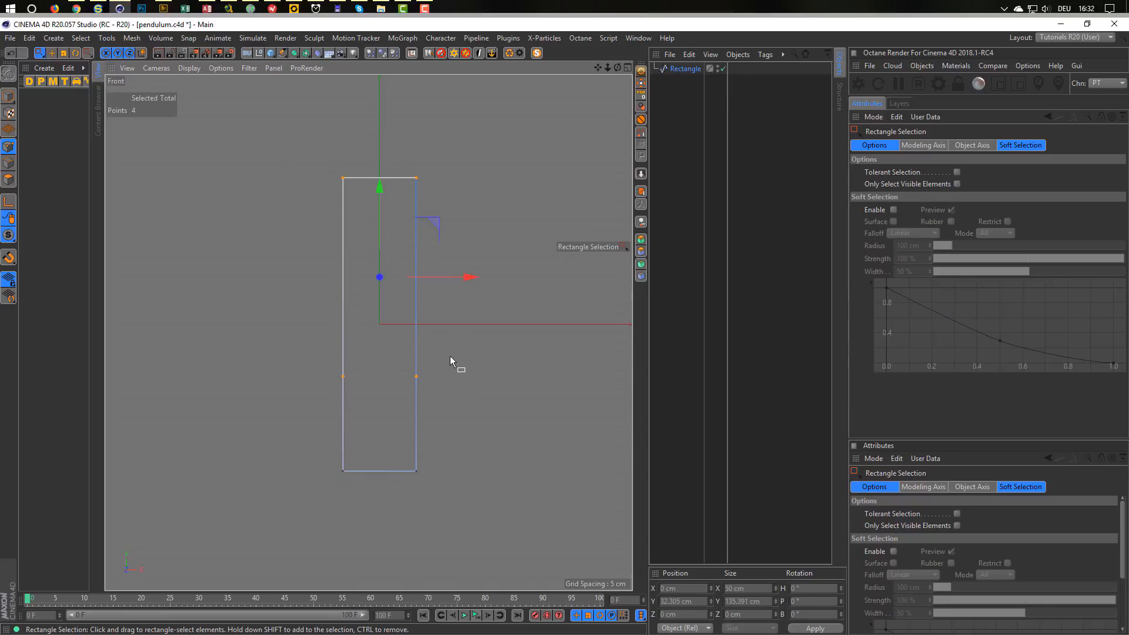
{"action": "key", "text": "t"}
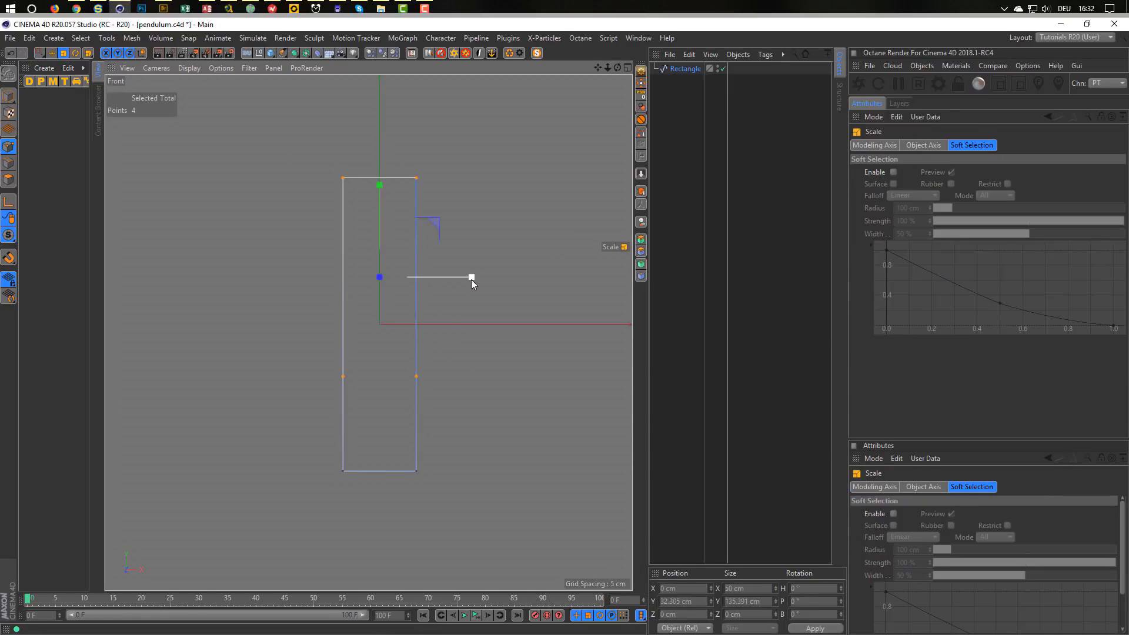
{"action": "left_click_drag", "start_coordinate": [471, 279], "coordinate": [392, 302]}
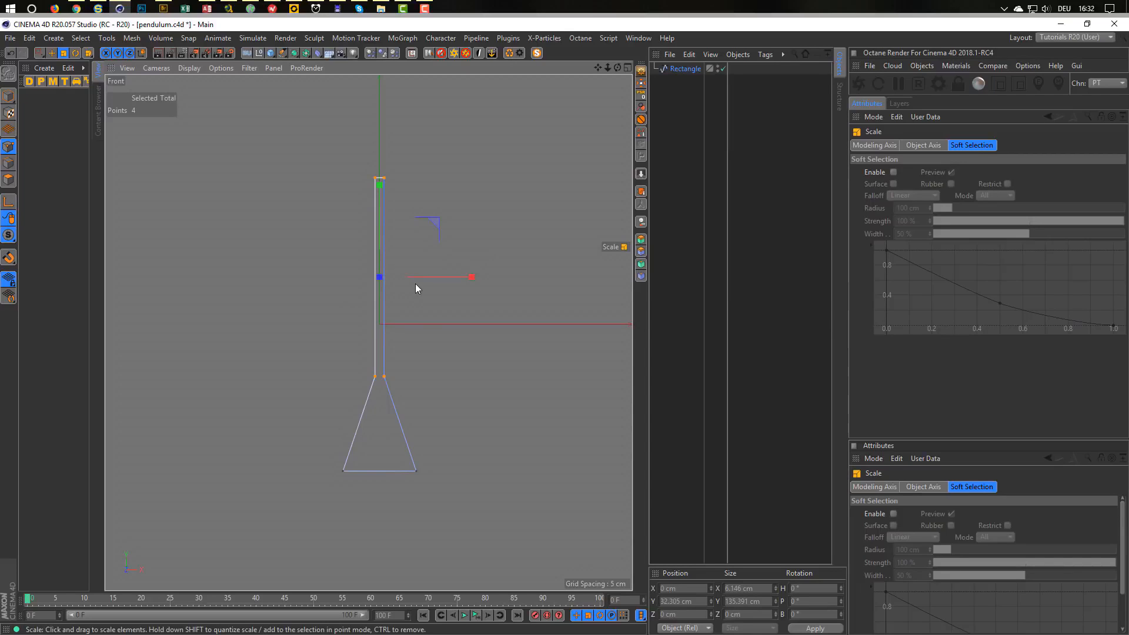
{"action": "key", "text": "e"}
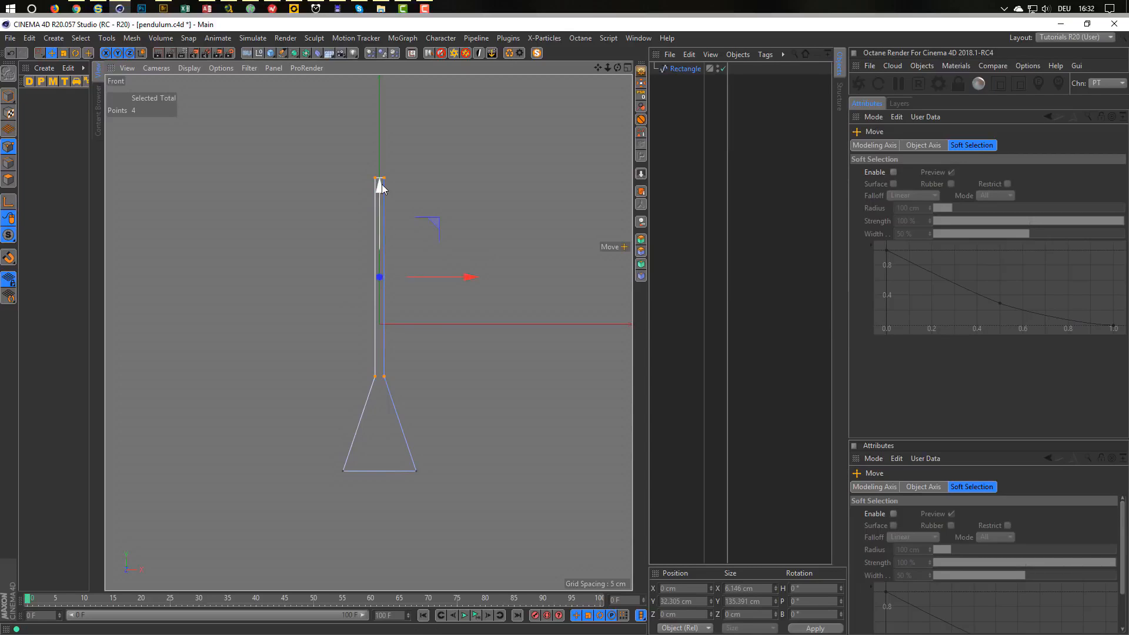
{"action": "left_click_drag", "start_coordinate": [379, 185], "coordinate": [380, 213]}
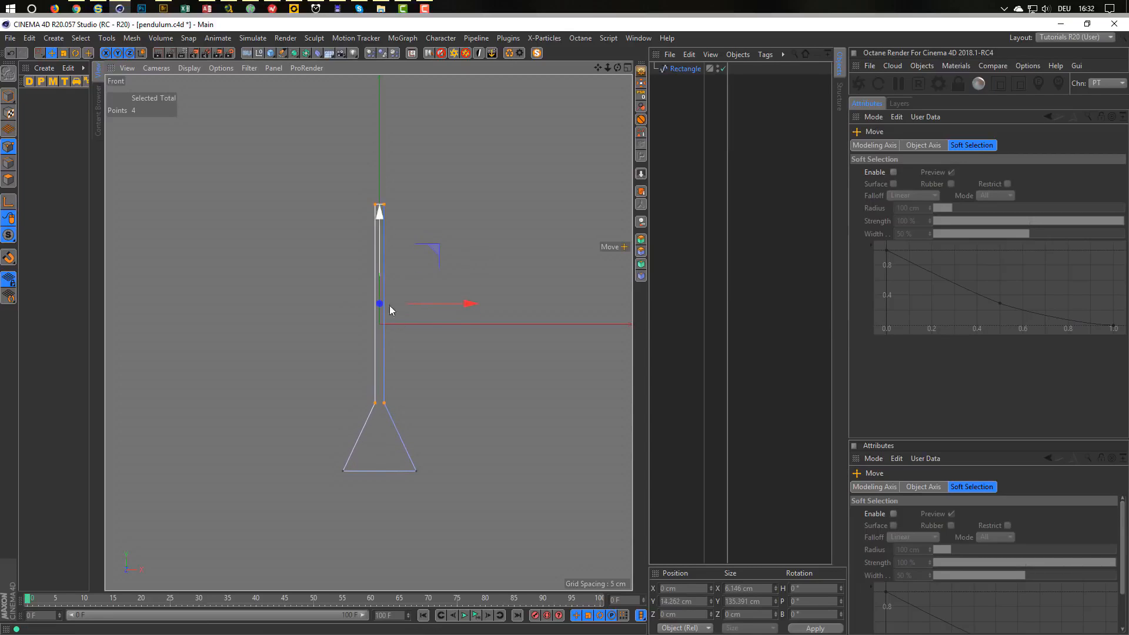
Check the viewports and the Instagram reference, then recentre the Front view on the shape.
{"action": "middle_click", "coordinate": [404, 357]}
{"action": "middle_click", "coordinate": [230, 237]}
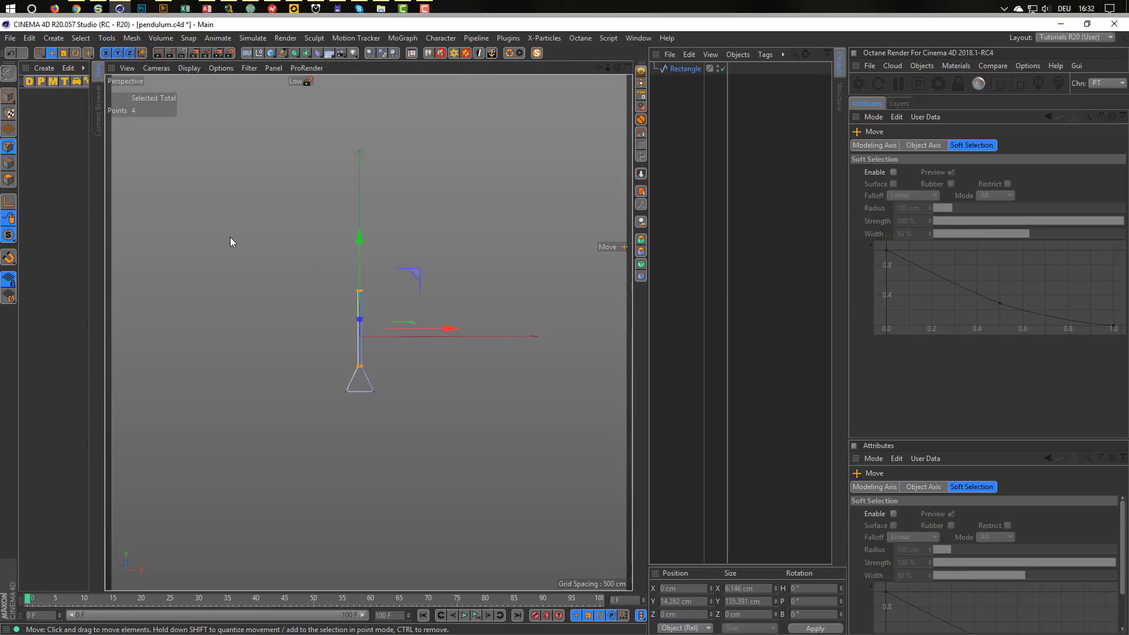
{"action": "middle_click", "coordinate": [453, 406]}
{"action": "middle_click", "coordinate": [455, 435]}
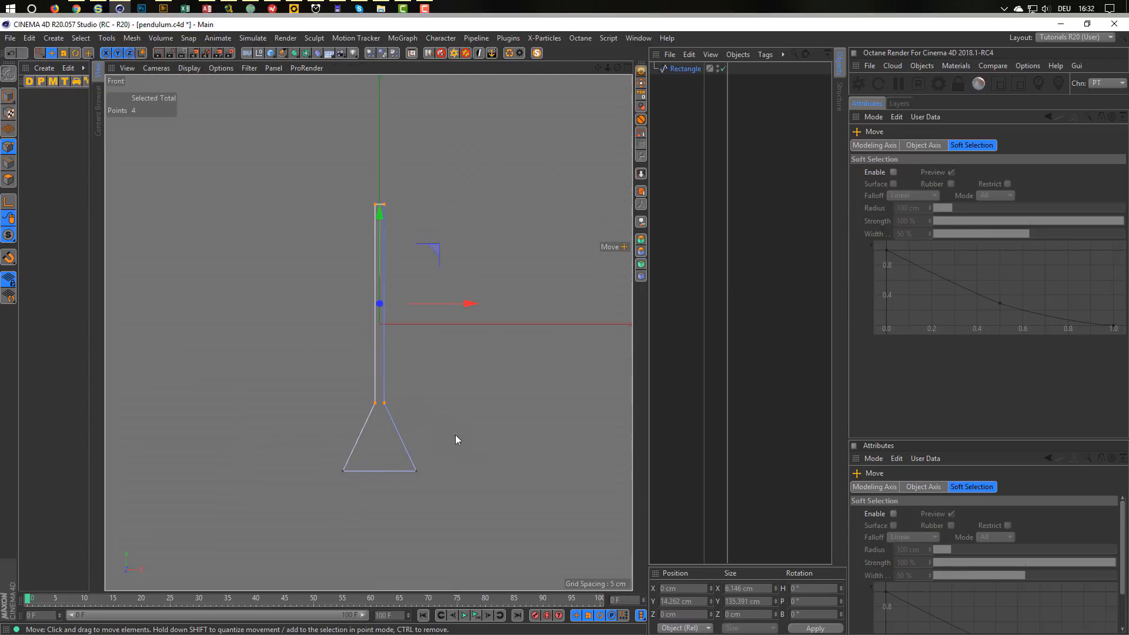
{"action": "left_click", "coordinate": [77, 9]}
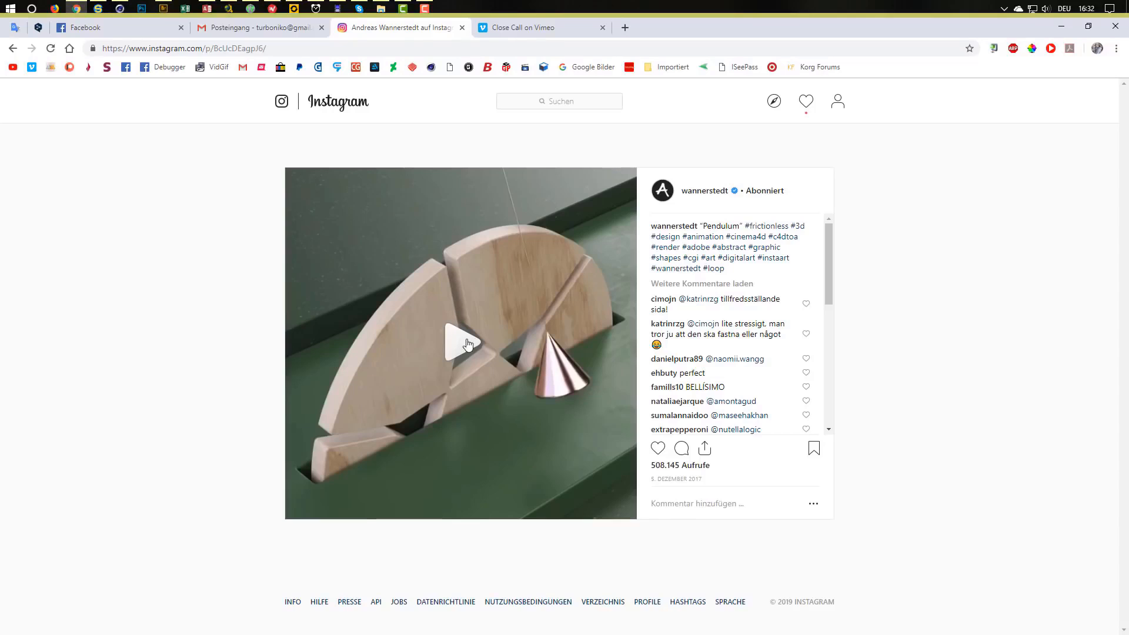
{"action": "left_click", "coordinate": [1061, 27]}
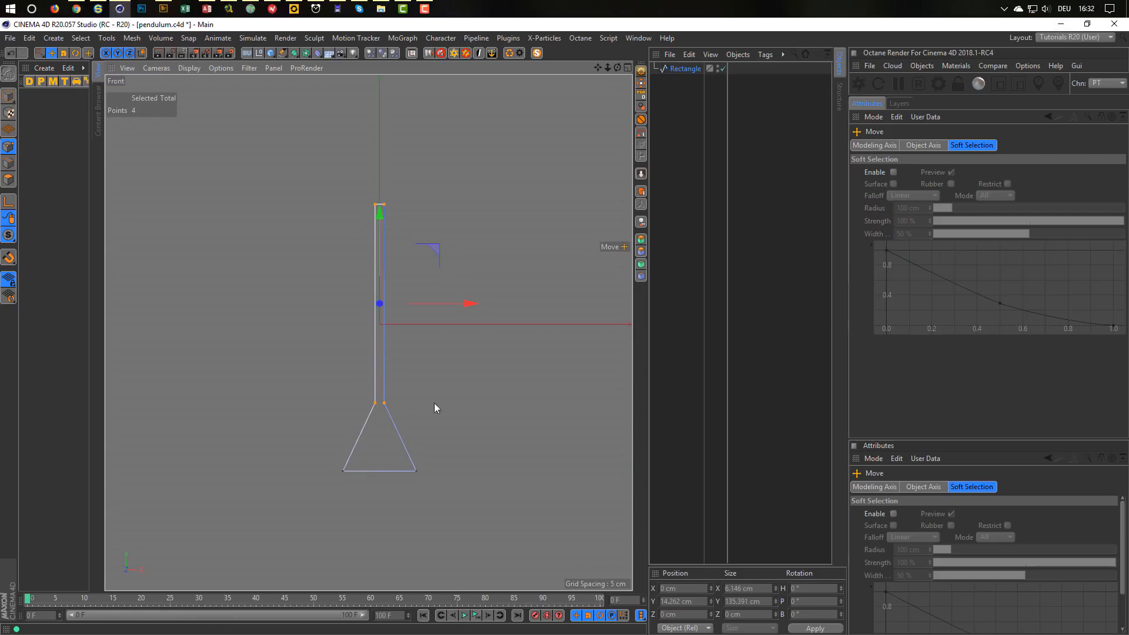
{"action": "middle_click_drag", "start_coordinate": [383, 384], "coordinate": [371, 422], "text": "alt"}
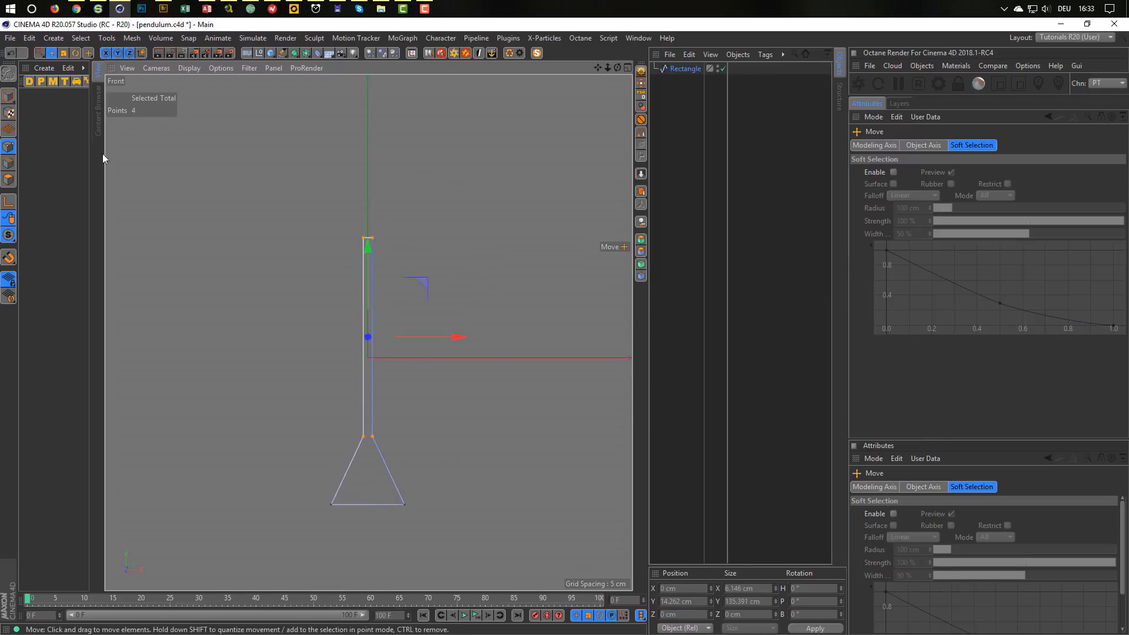
In object mode, lift the shape to 150 cm height and select the Rectangle.
{"action": "left_click", "coordinate": [5, 94]}
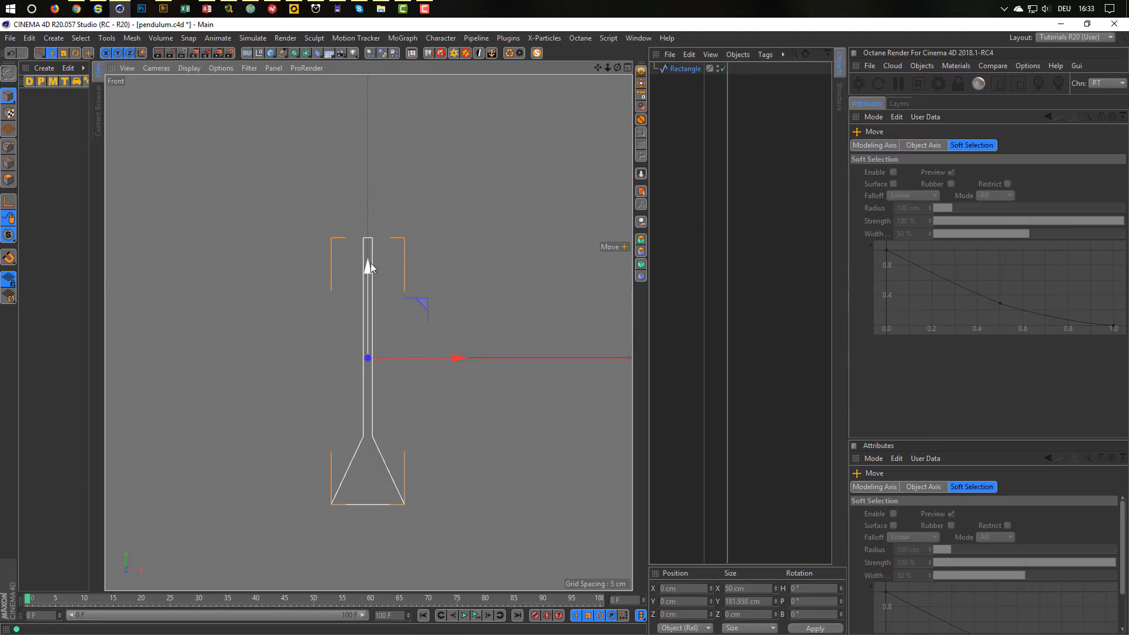
{"action": "left_click_drag", "start_coordinate": [370, 256], "coordinate": [385, 45]}
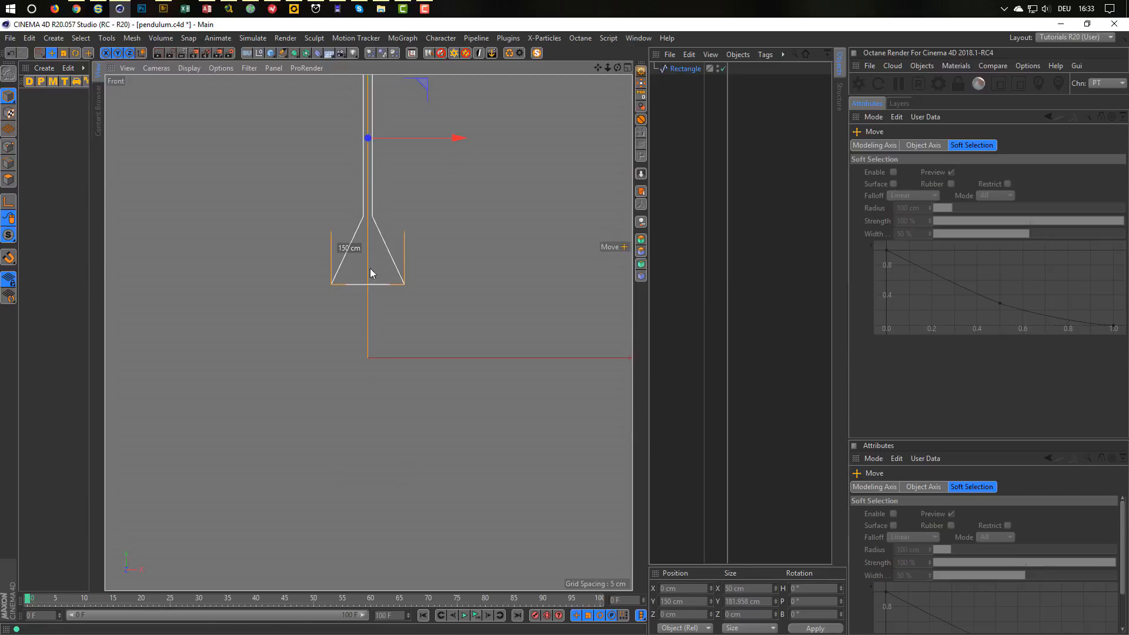
{"action": "middle_click_drag", "start_coordinate": [386, 383], "coordinate": [387, 506], "text": "alt"}
{"action": "scroll", "coordinate": [385, 506], "scroll_direction": "down", "scroll_amount": 2}
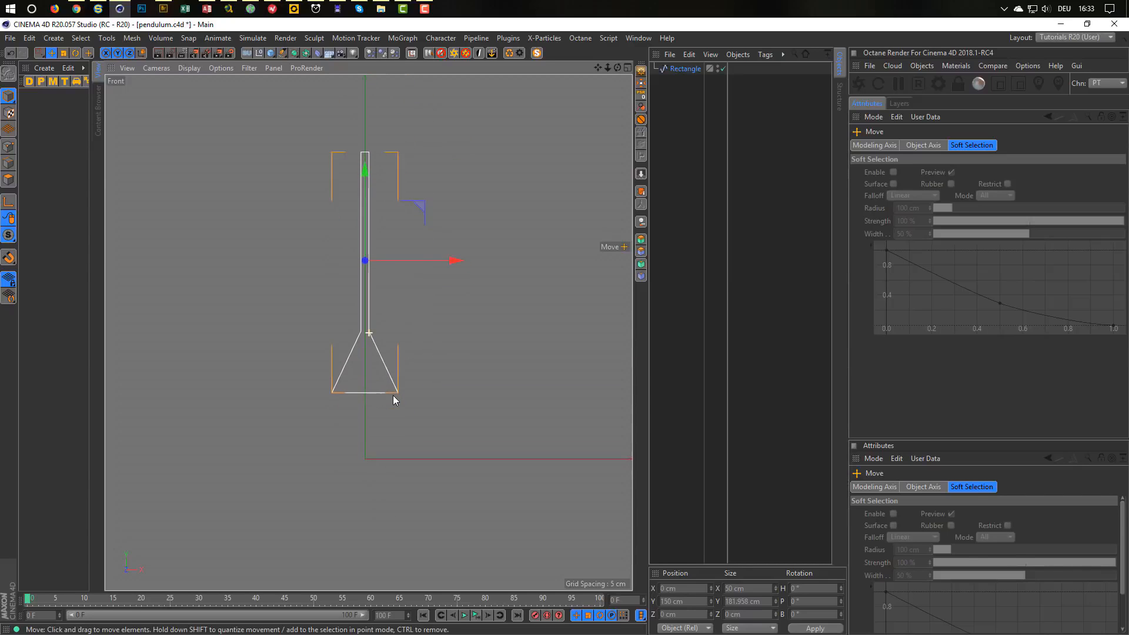
{"action": "left_click", "coordinate": [687, 69]}
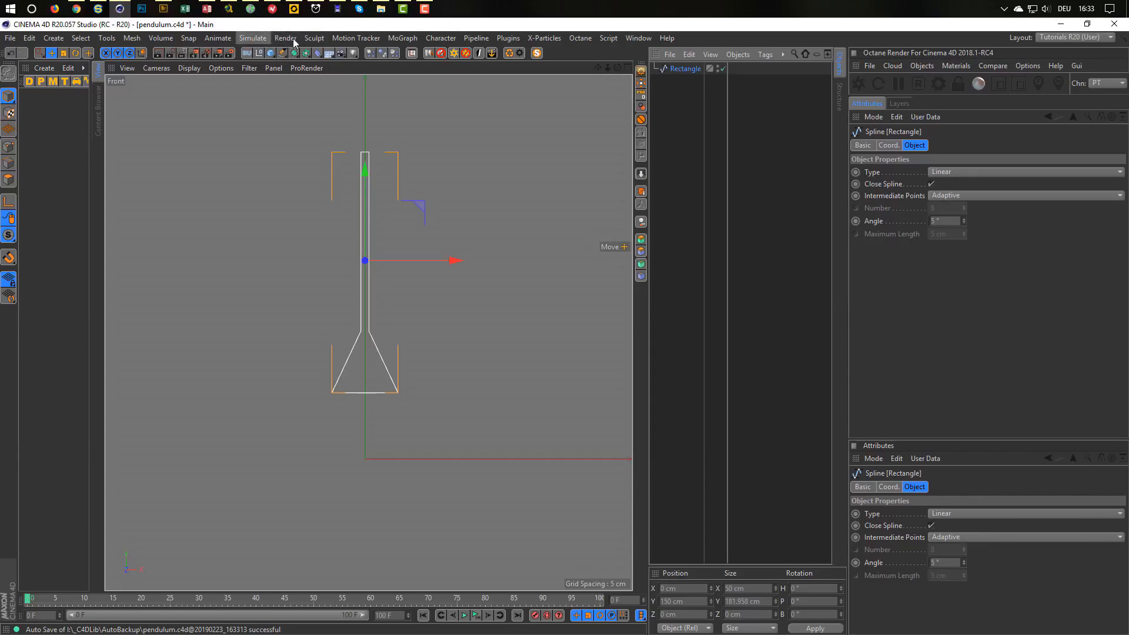
Add a Cloner holding the Rectangle bar, set to Radial mode with 4 clones.
{"action": "left_click", "coordinate": [403, 38]}
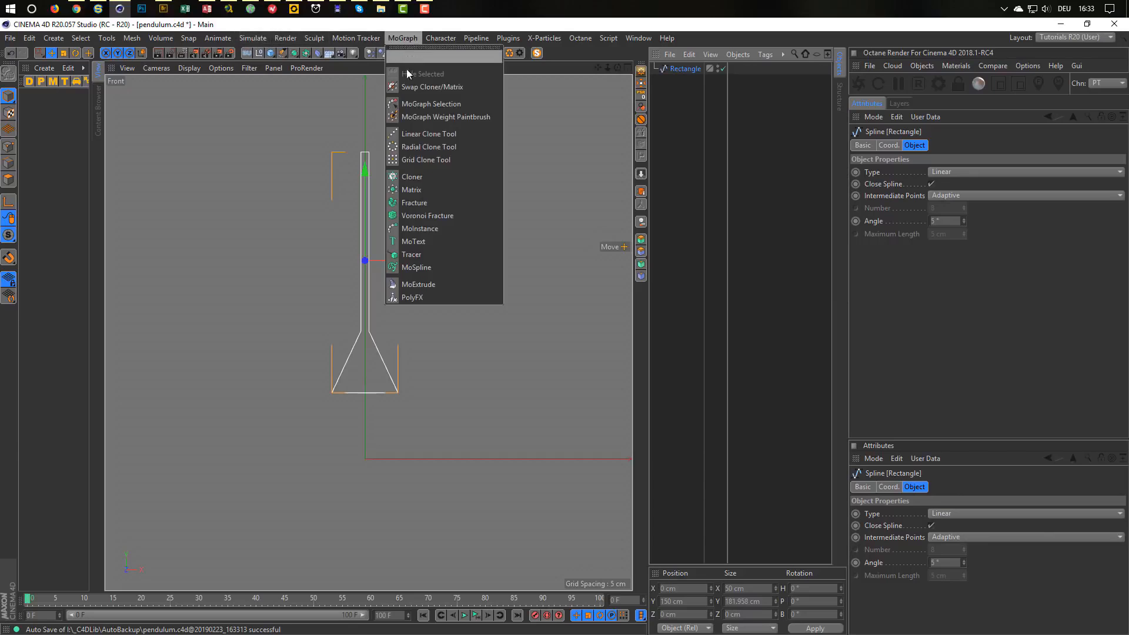
{"action": "left_click", "coordinate": [435, 176], "text": "alt"}
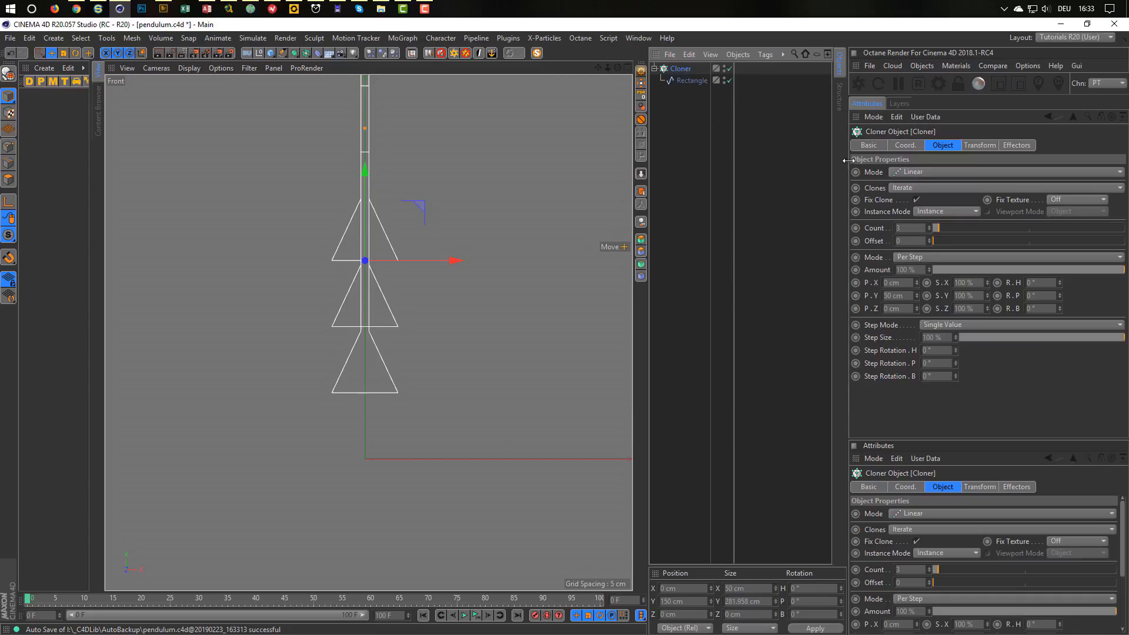
{"action": "left_click", "coordinate": [917, 172]}
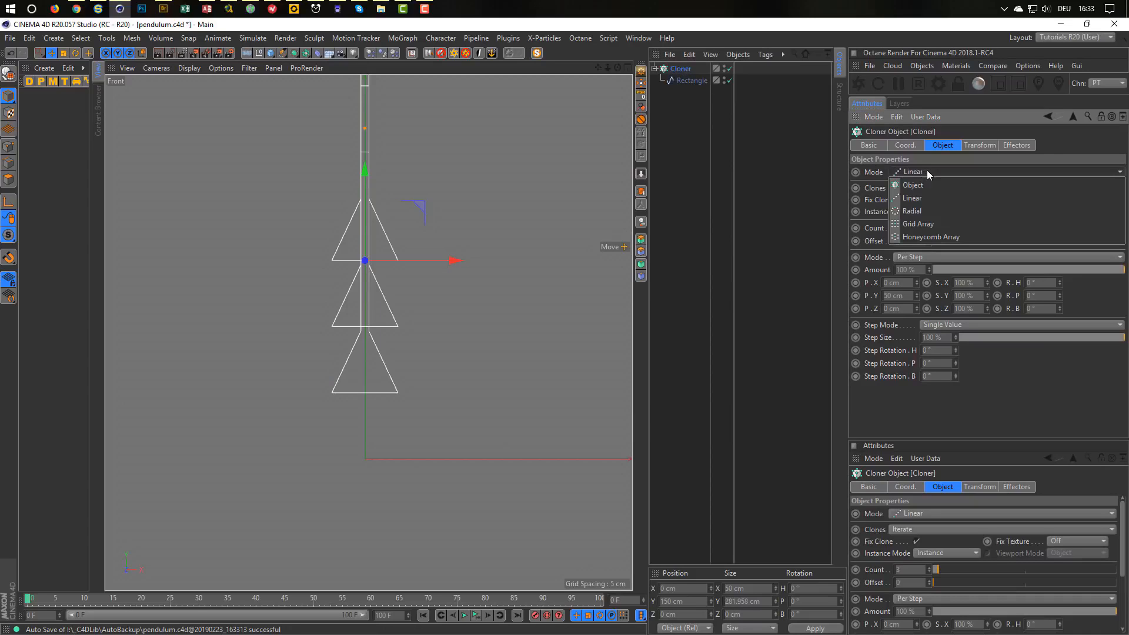
{"action": "left_click", "coordinate": [928, 212]}
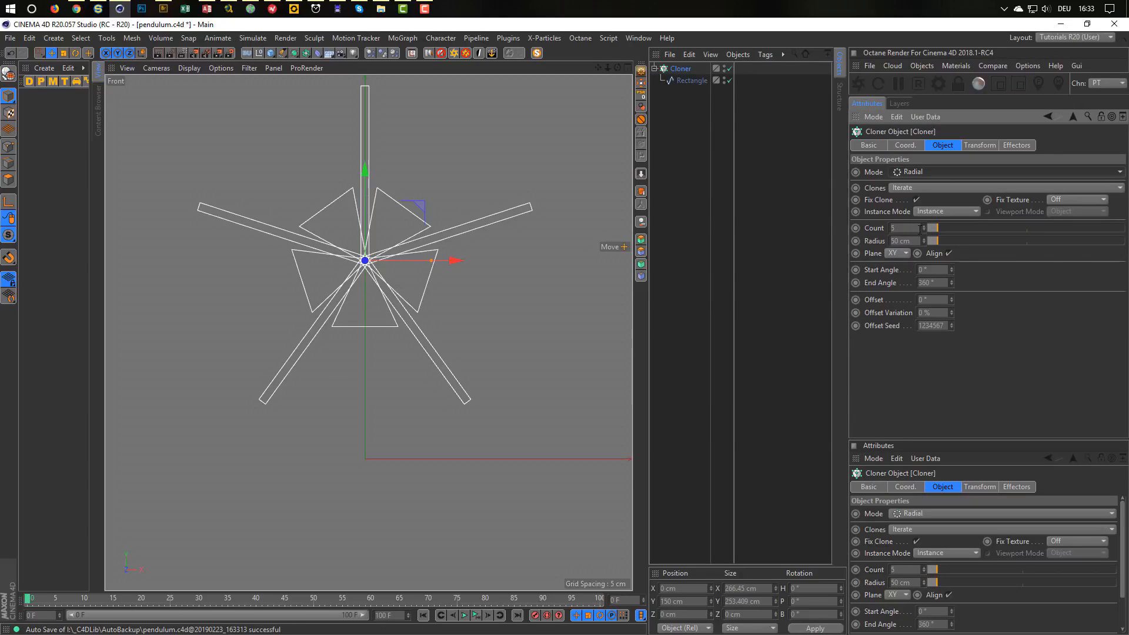
{"action": "left_click", "coordinate": [924, 229]}
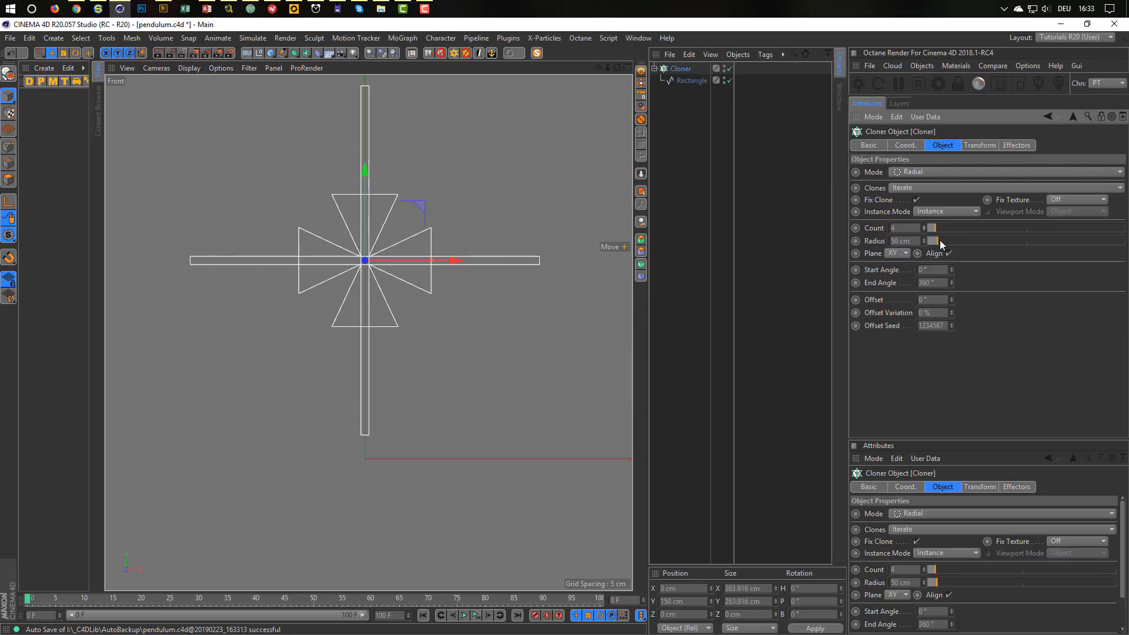
{"action": "mouse_move", "coordinate": [936, 241]}
{"action": "left_mouse_down"}
{"action": "mouse_move", "coordinate": [921, 242]}
{"action": "mouse_move", "coordinate": [954, 241]}
{"action": "left_mouse_up"}
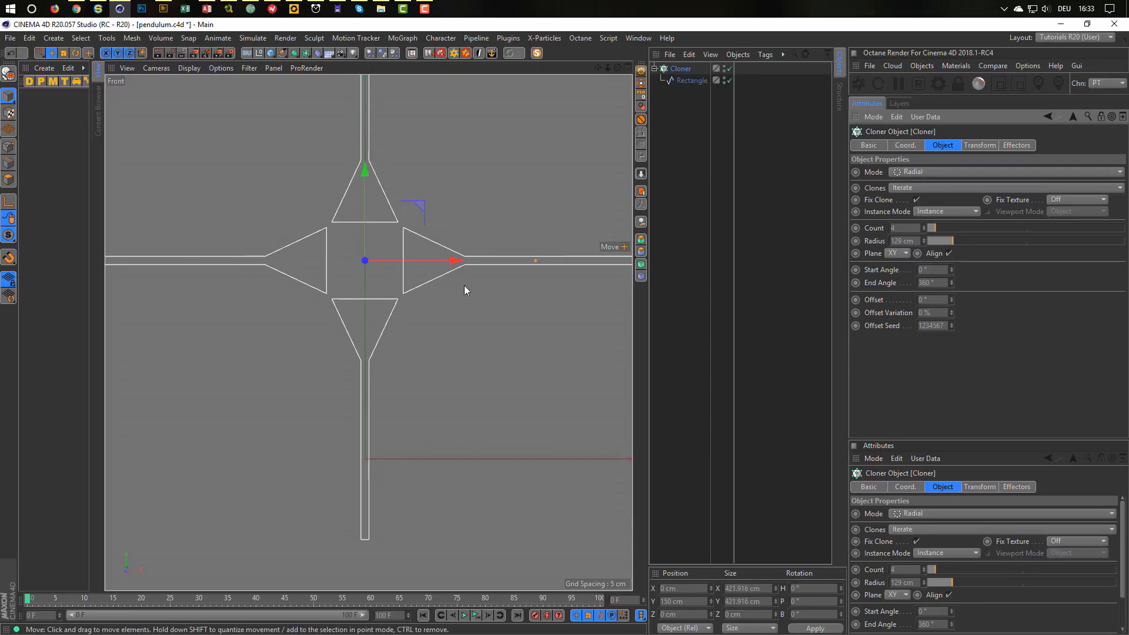
Set the clone radius to 129 cm and add a new Circle spline.
{"action": "middle_click_drag", "start_coordinate": [464, 285], "coordinate": [442, 373], "text": "alt"}
{"action": "mouse_move", "coordinate": [442, 374]}
{"action": "right_mouse_down", "text": "alt"}
{"action": "mouse_move", "coordinate": [421, 380]}
{"action": "mouse_move", "coordinate": [448, 373]}
{"action": "right_mouse_up", "text": "alt"}
{"action": "middle_click_drag", "start_coordinate": [449, 373], "coordinate": [444, 387], "text": "alt"}
{"action": "right_click_drag", "start_coordinate": [444, 387], "coordinate": [446, 385], "text": "alt"}
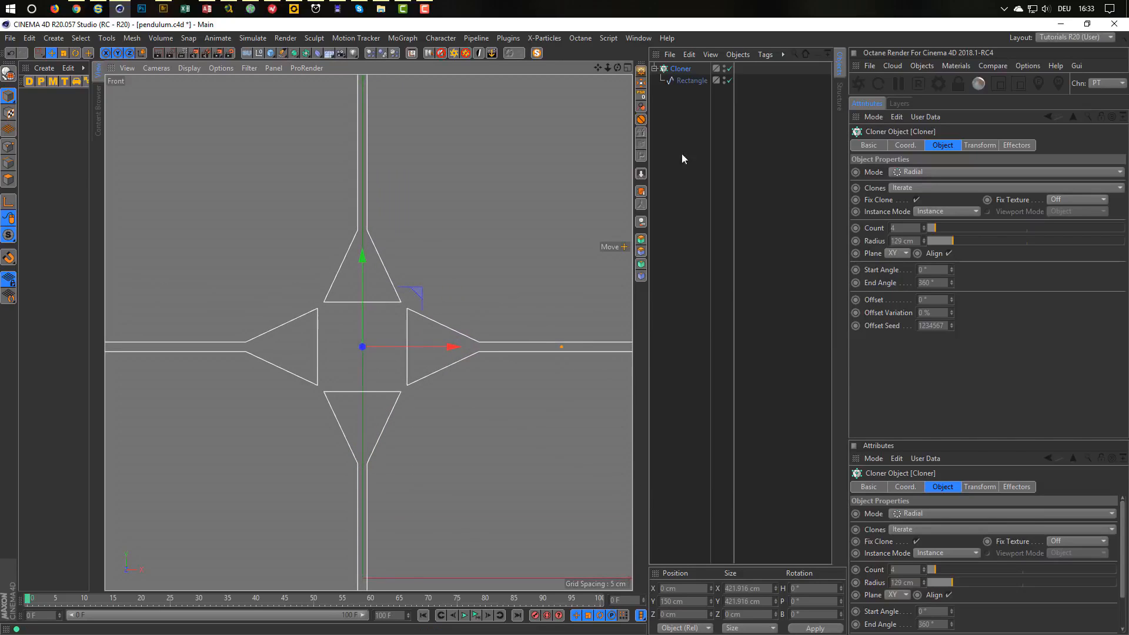
{"action": "left_click", "coordinate": [280, 56]}
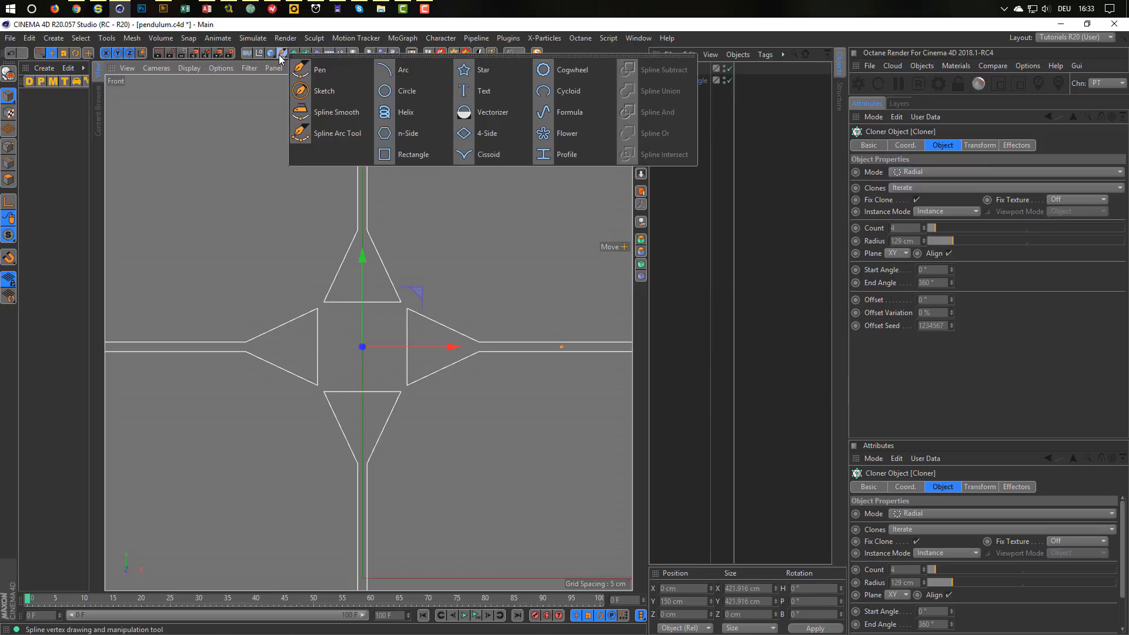
{"action": "left_click", "coordinate": [405, 91]}
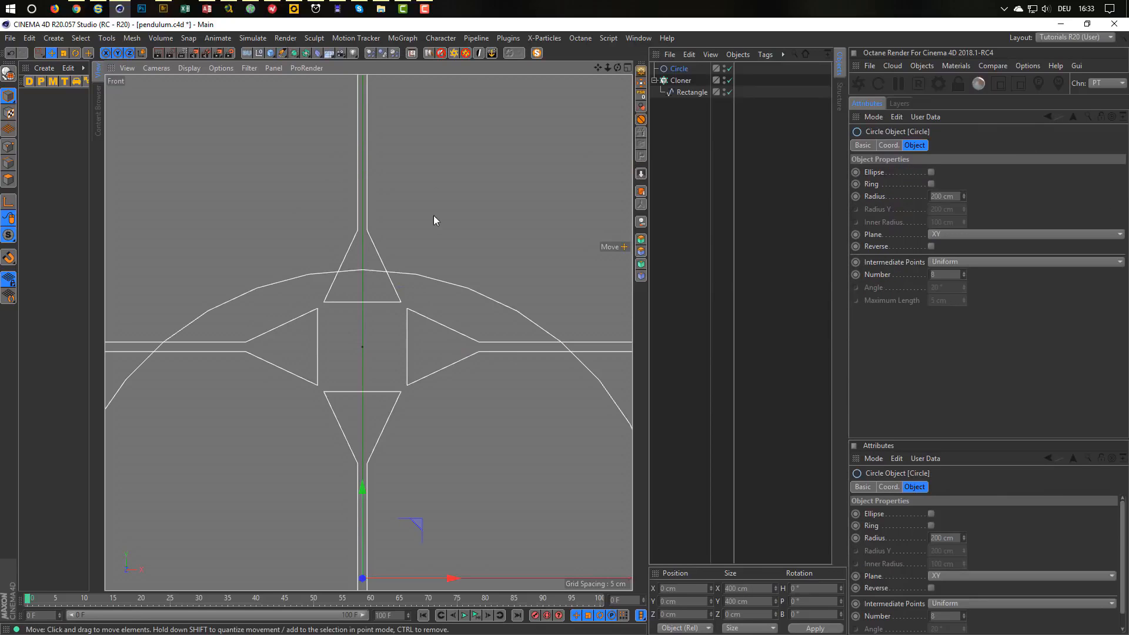
Test the Circle inside the Cloner with a reset position, then move it back out below the Cloner.
{"action": "left_click", "coordinate": [680, 81]}
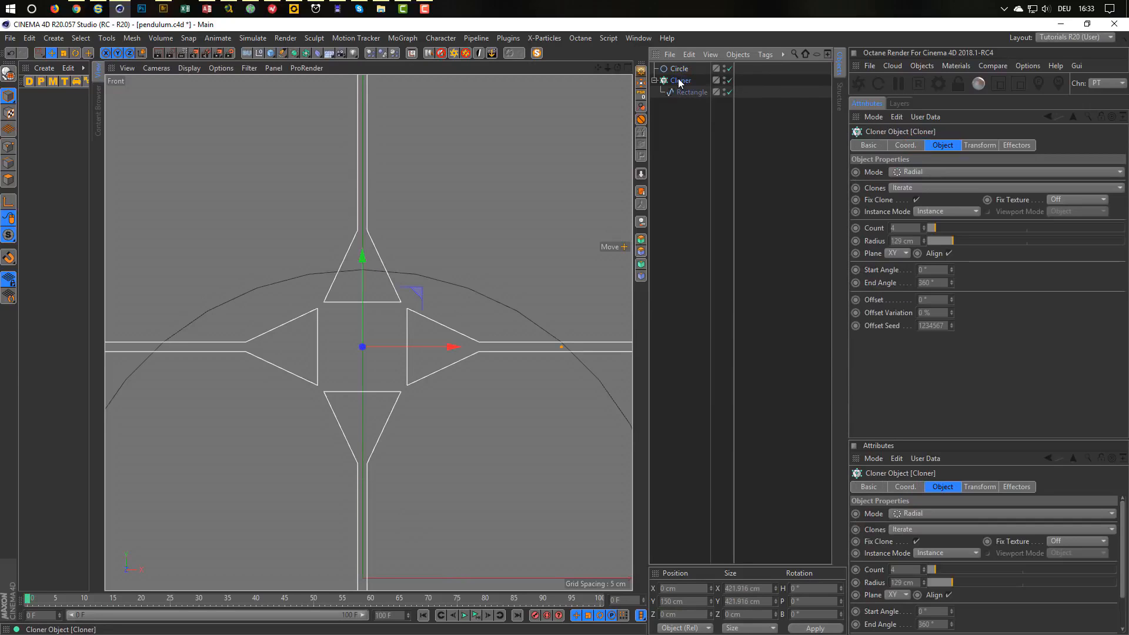
{"action": "left_click", "coordinate": [676, 69]}
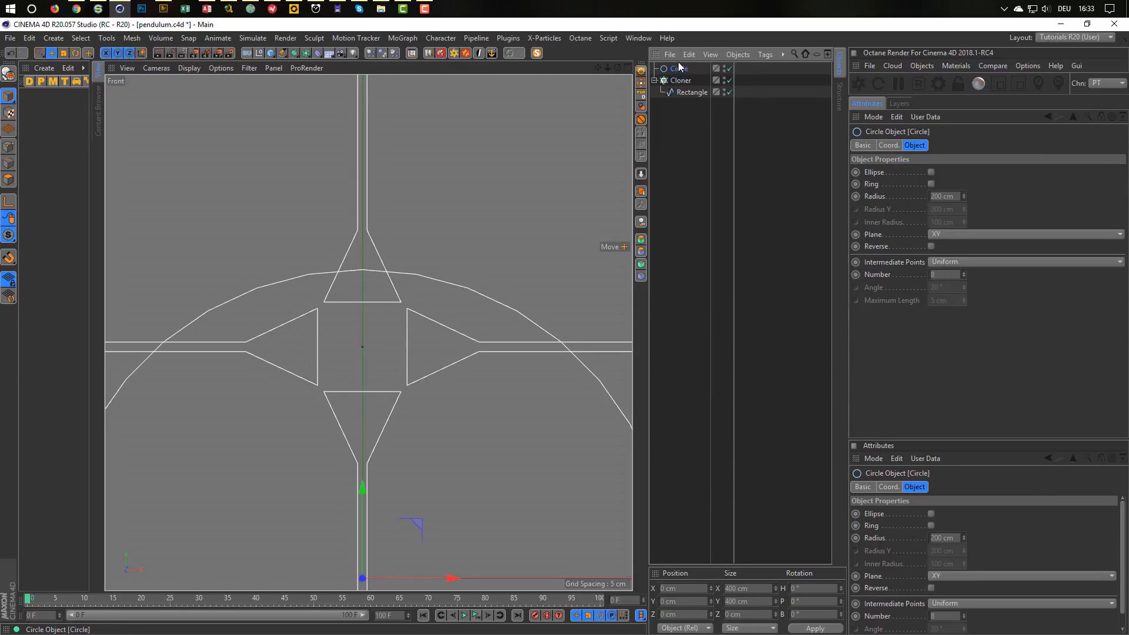
{"action": "left_click_drag", "start_coordinate": [671, 71], "coordinate": [680, 82]}
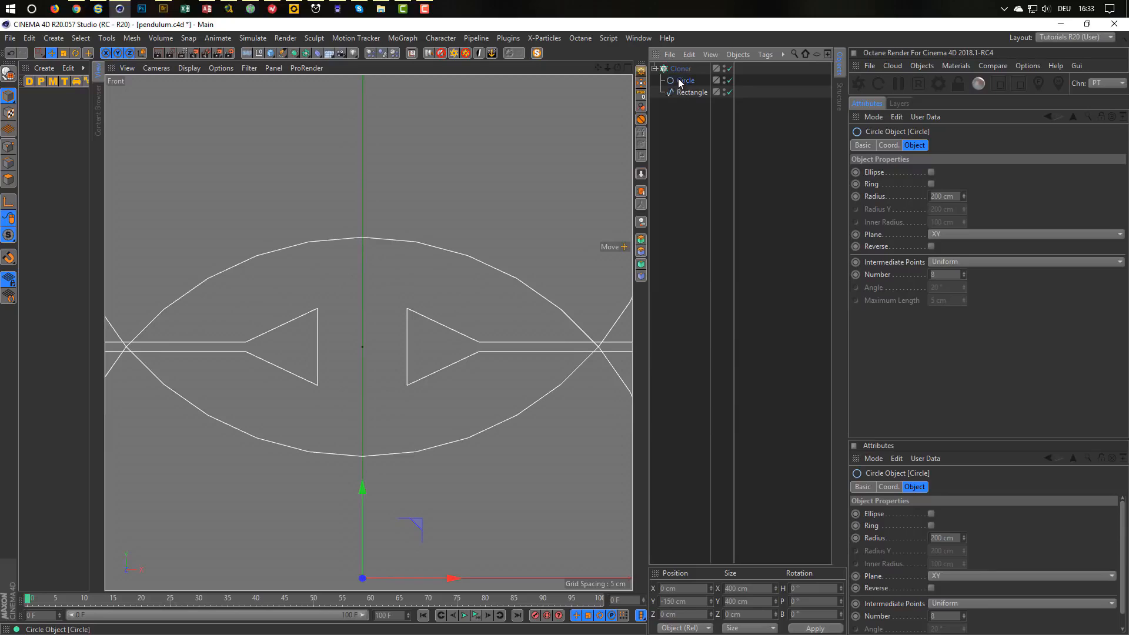
{"action": "left_click", "coordinate": [643, 94]}
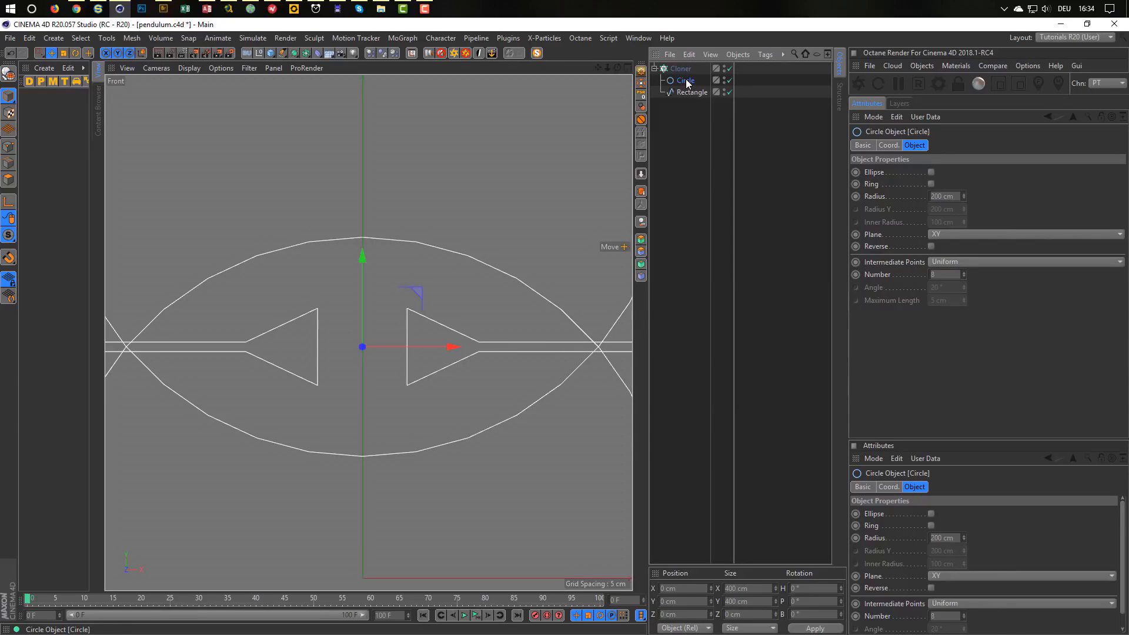
{"action": "left_click_drag", "start_coordinate": [685, 80], "coordinate": [681, 95]}
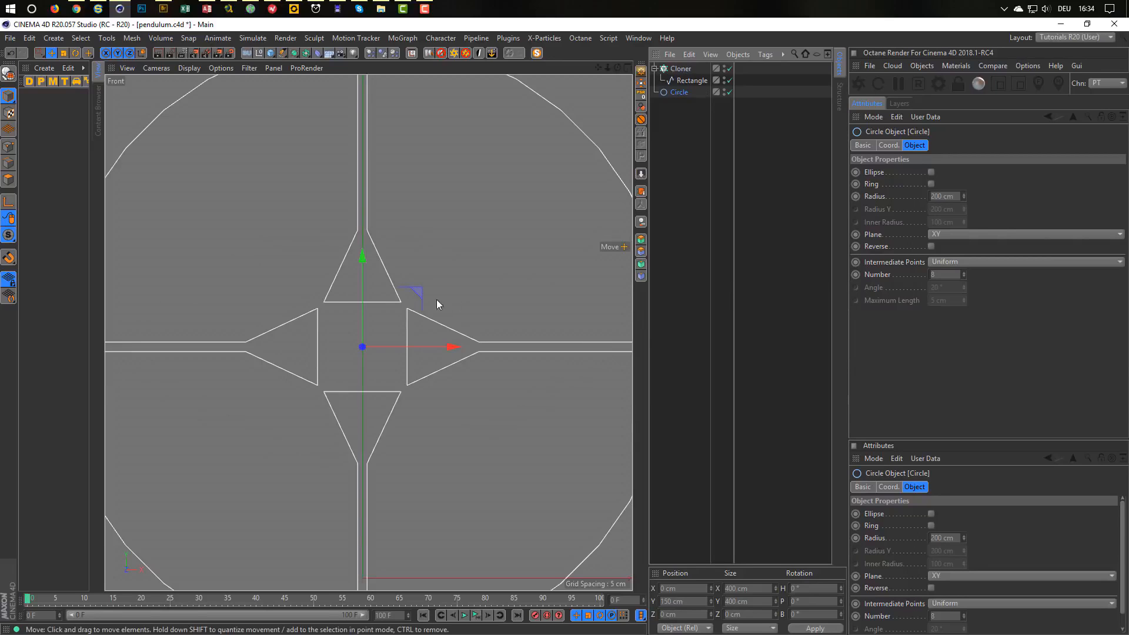
{"action": "scroll", "coordinate": [437, 299], "scroll_direction": "down", "scroll_amount": 3}
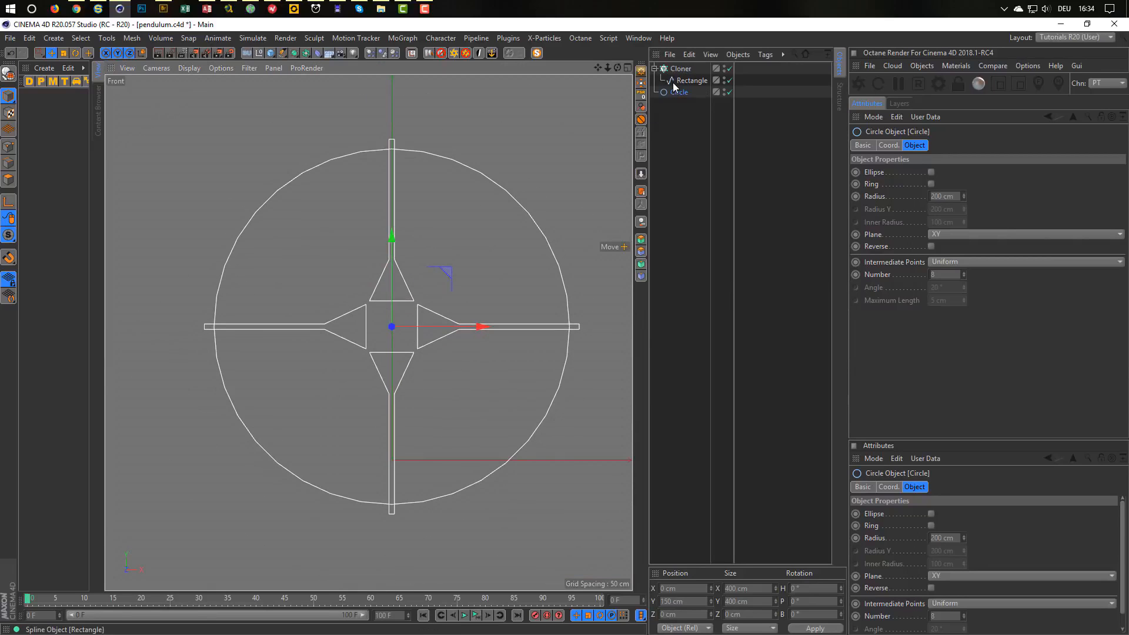
{"action": "left_click_drag", "start_coordinate": [670, 92], "coordinate": [682, 66]}
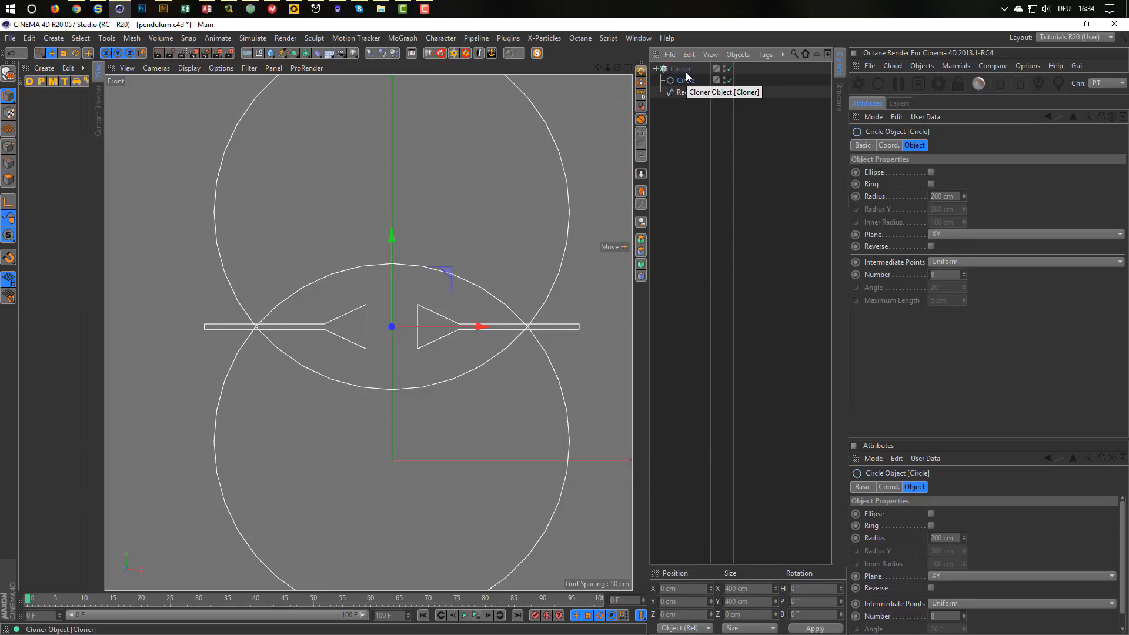
{"action": "left_click_drag", "start_coordinate": [681, 87], "coordinate": [672, 146]}
{"action": "scroll", "coordinate": [407, 266], "scroll_direction": "up", "scroll_amount": 3}
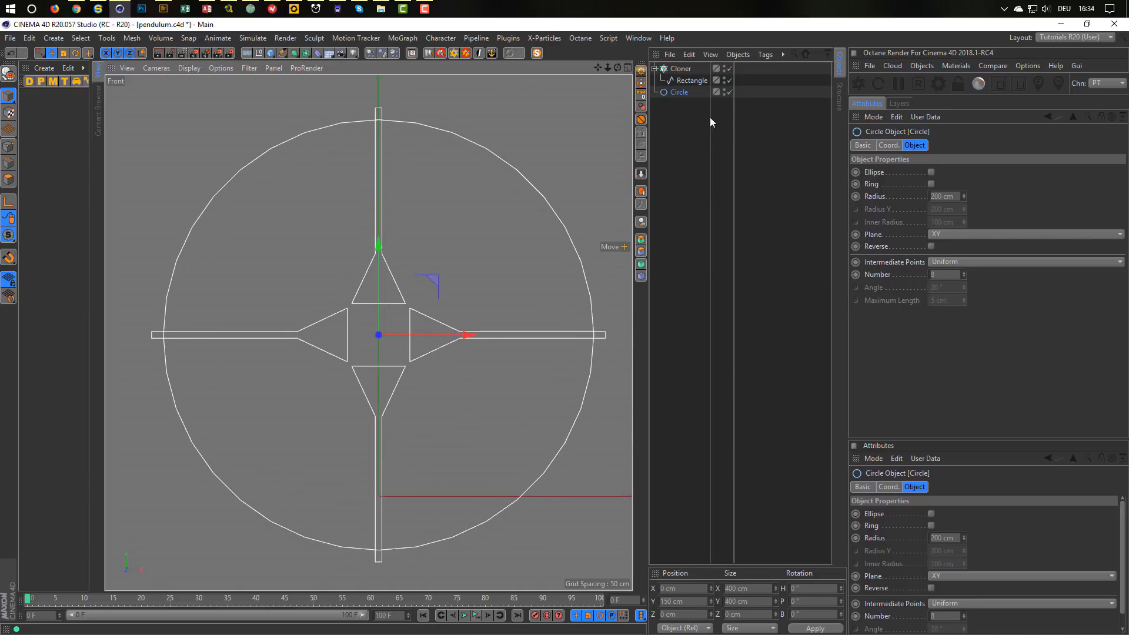
Scale the Circle down to about 132.8 cm radius around the bars.
{"action": "key", "text": "t"}
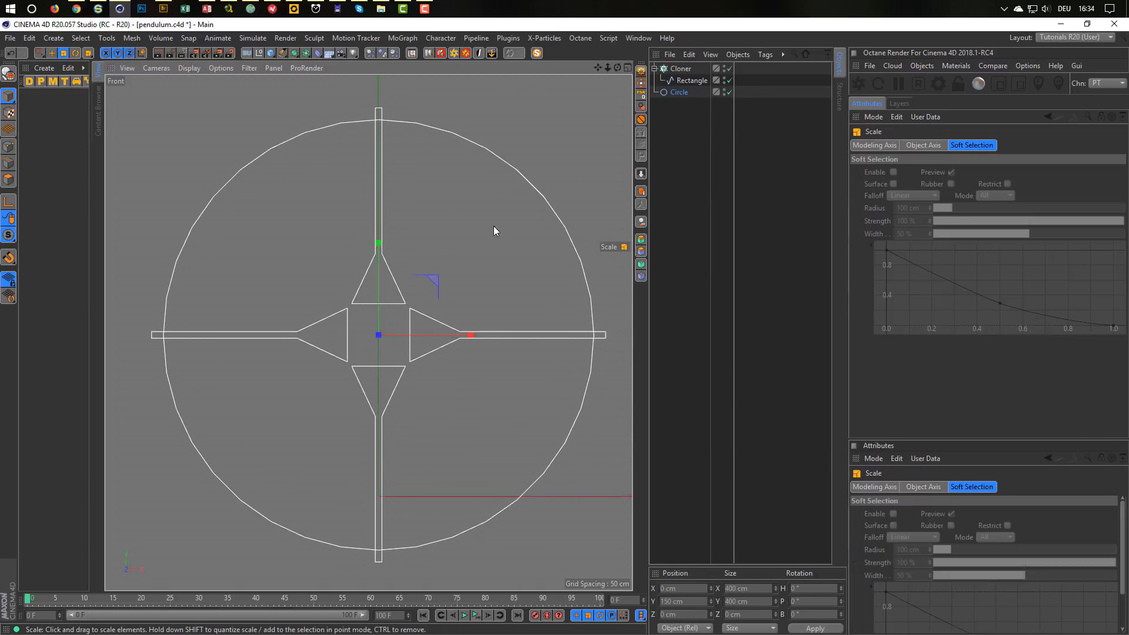
{"action": "left_click", "coordinate": [668, 95]}
{"action": "left_click_drag", "start_coordinate": [510, 224], "coordinate": [383, 294]}
{"action": "scroll", "coordinate": [412, 287], "scroll_direction": "up", "scroll_amount": 3}
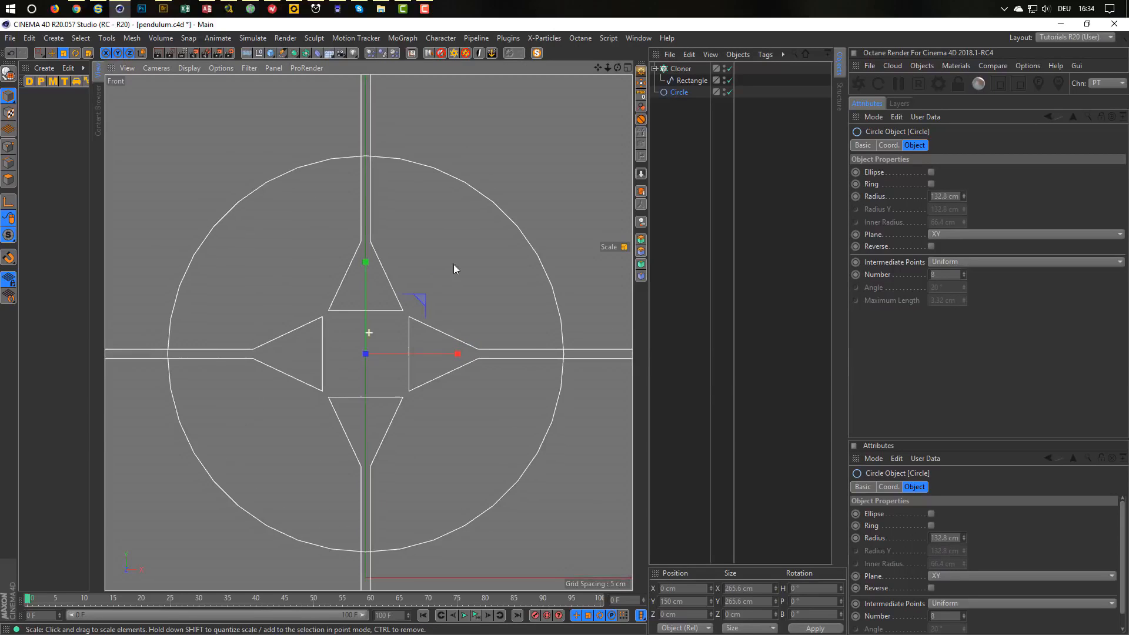
{"action": "middle_click_drag", "start_coordinate": [453, 264], "coordinate": [452, 264], "text": "alt"}
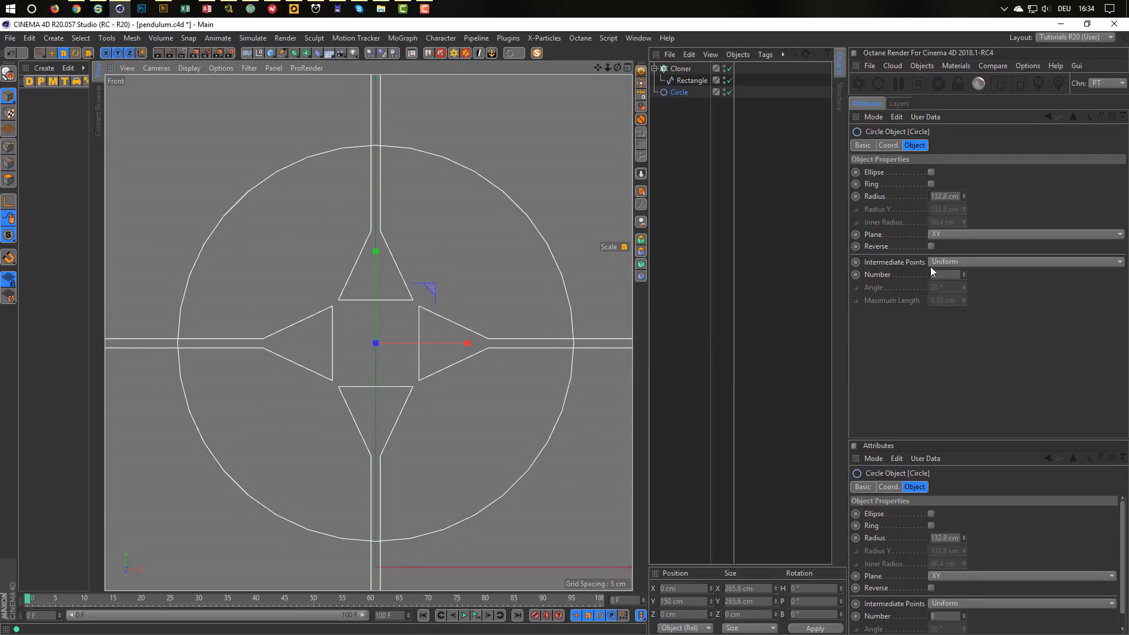
Set the Circle's intermediate points to Adaptive with a 5° angle.
{"action": "left_click", "coordinate": [955, 262]}
{"action": "left_click", "coordinate": [966, 309]}
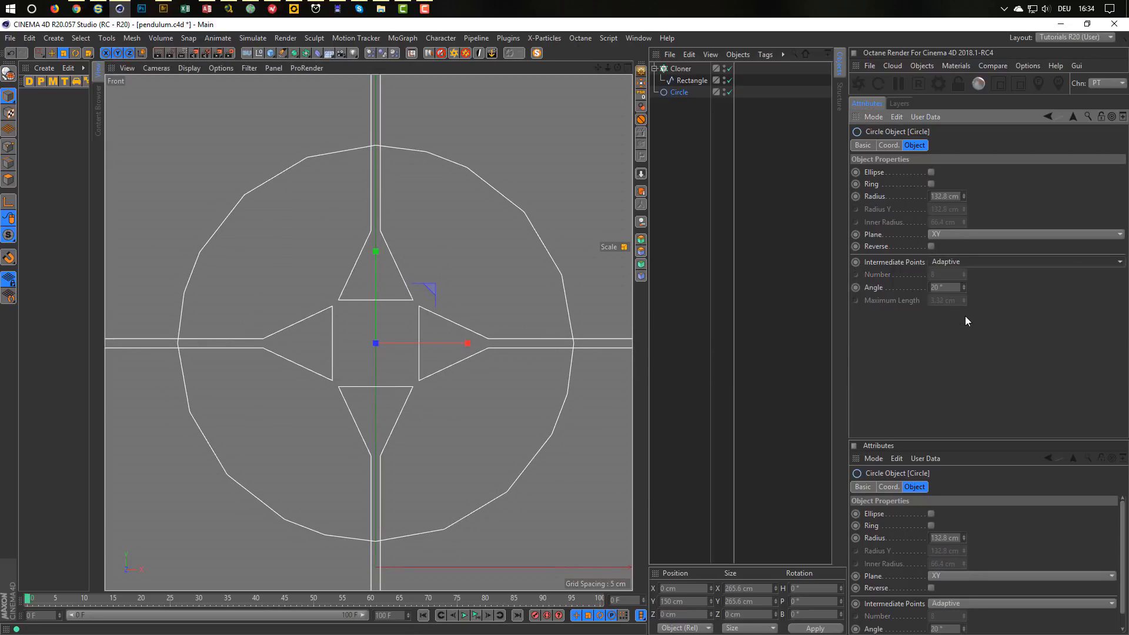
{"action": "left_click", "coordinate": [955, 287]}
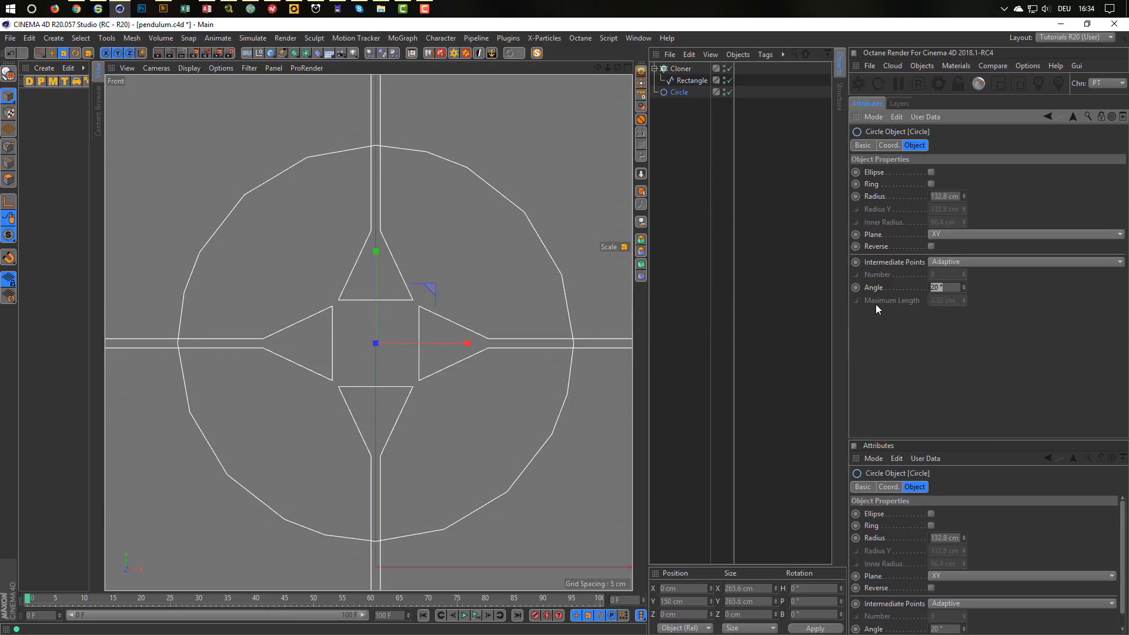
{"action": "type", "text": "5"}
{"action": "key", "text": "Return"}
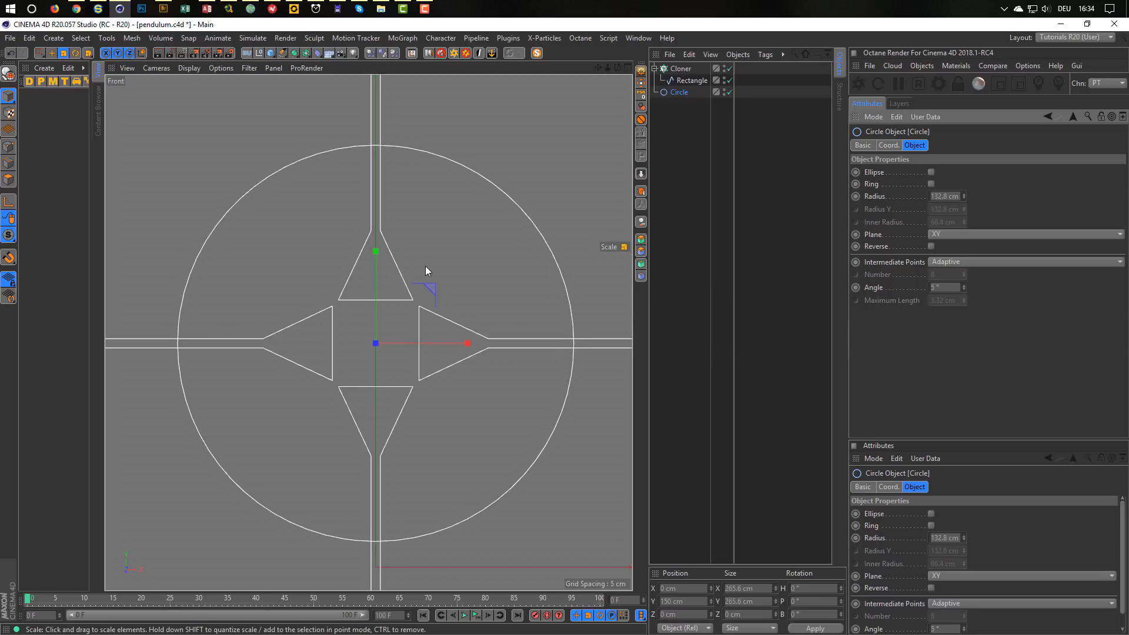
{"action": "scroll", "coordinate": [386, 270], "scroll_direction": "down", "scroll_amount": 4}
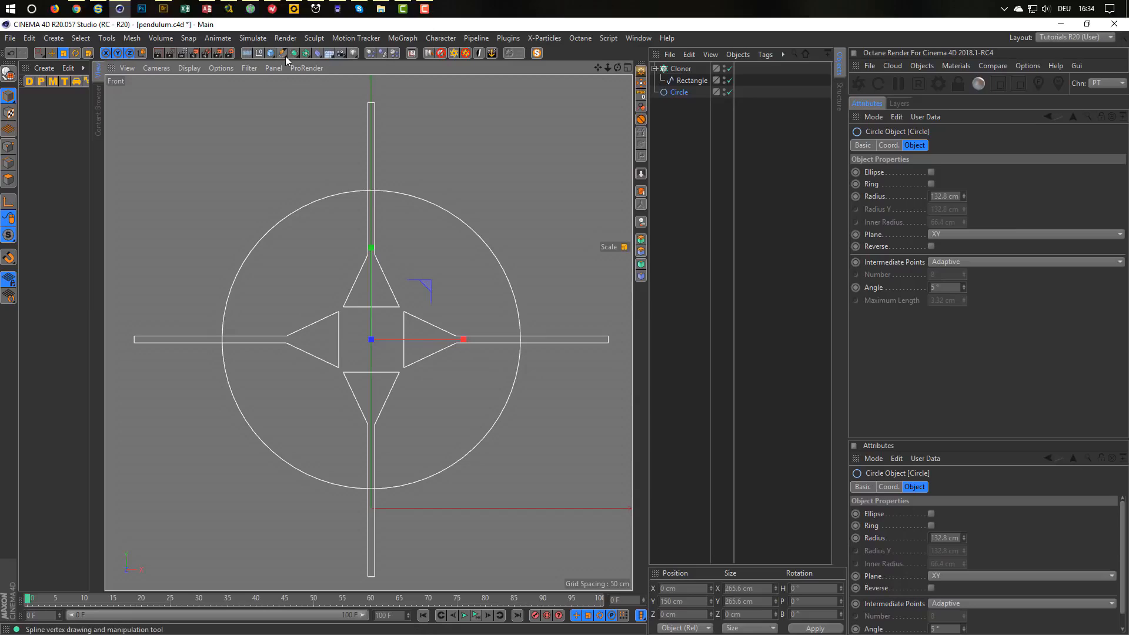
Add a Spline Mask and place the Cloner inside it.
{"action": "left_click", "coordinate": [306, 55]}
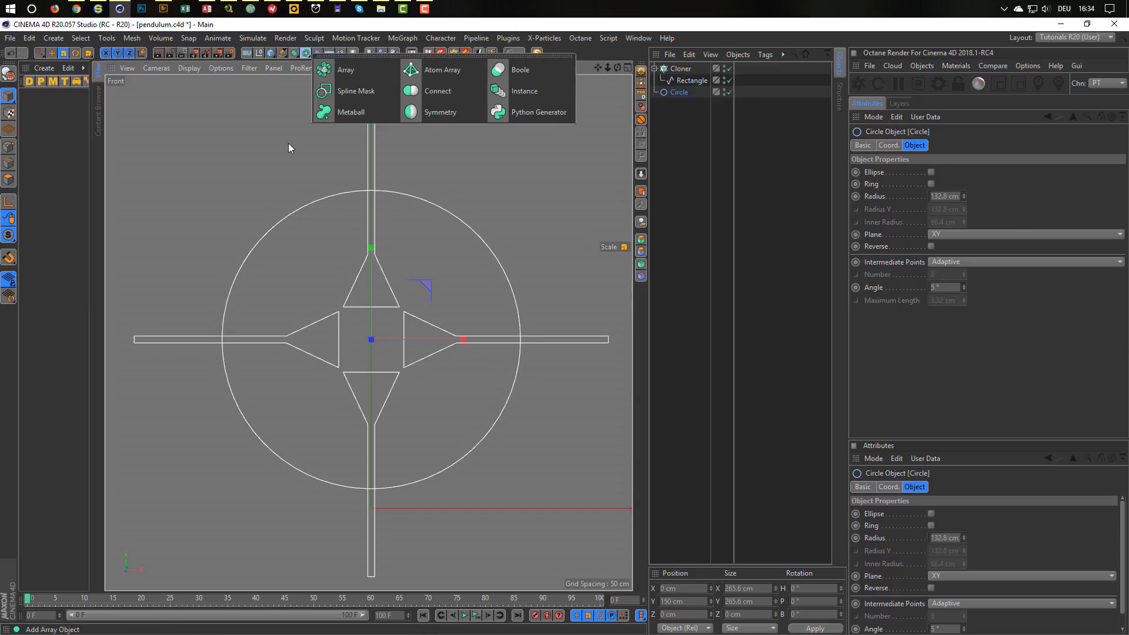
{"action": "left_click", "coordinate": [365, 90]}
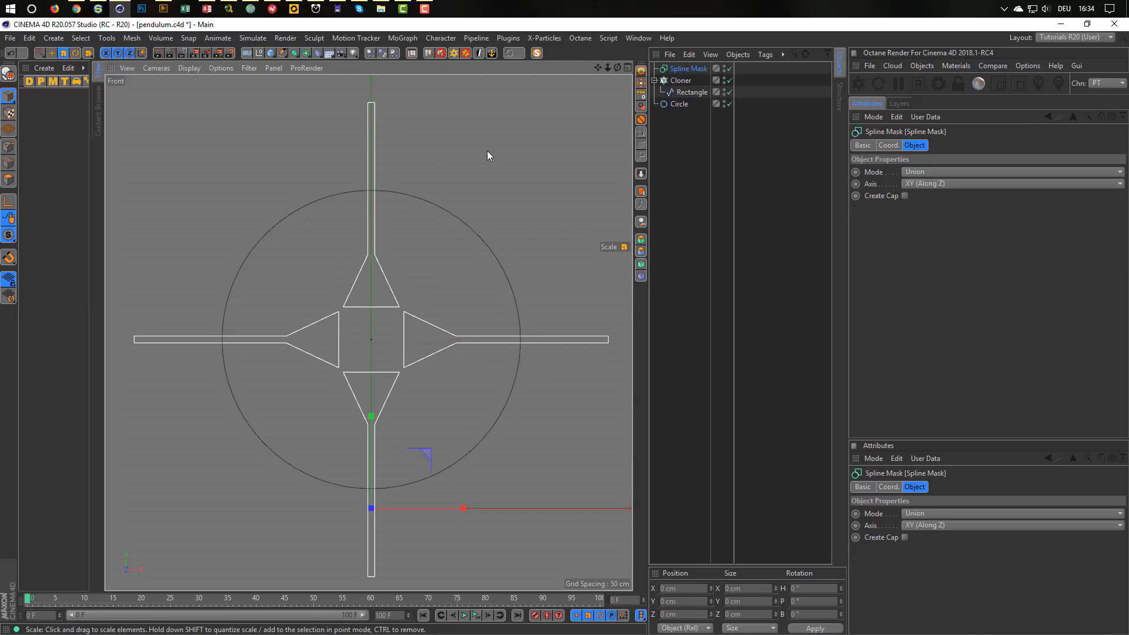
{"action": "left_click", "coordinate": [654, 80]}
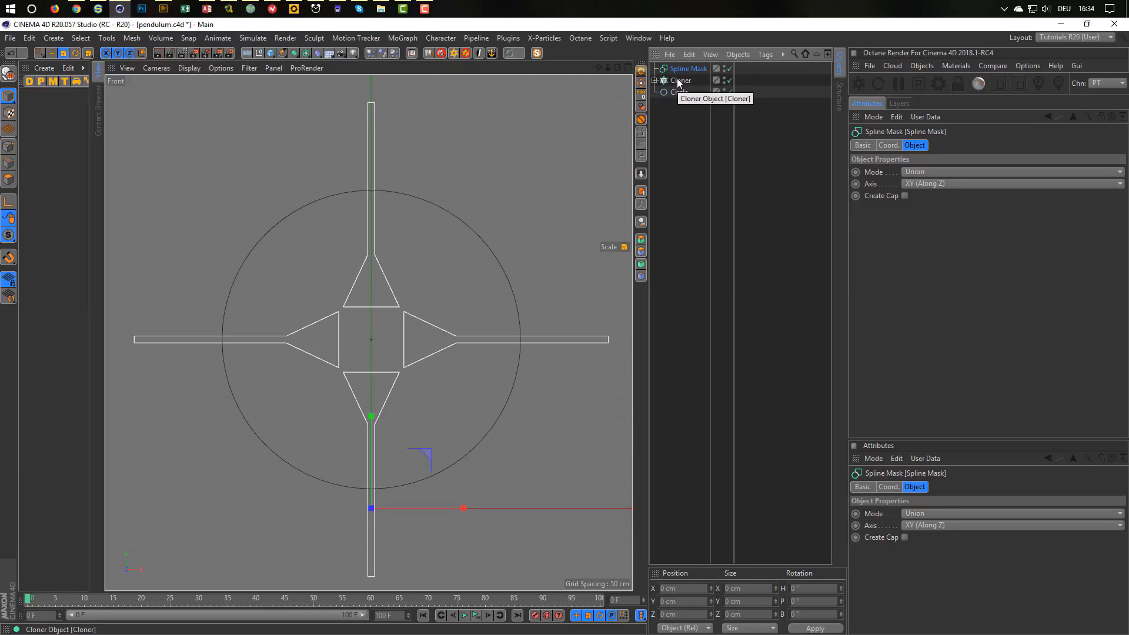
{"action": "mouse_move", "coordinate": [677, 79]}
{"action": "left_mouse_down"}
{"action": "mouse_move", "coordinate": [684, 68]}
{"action": "mouse_move", "coordinate": [684, 83]}
{"action": "left_mouse_up"}
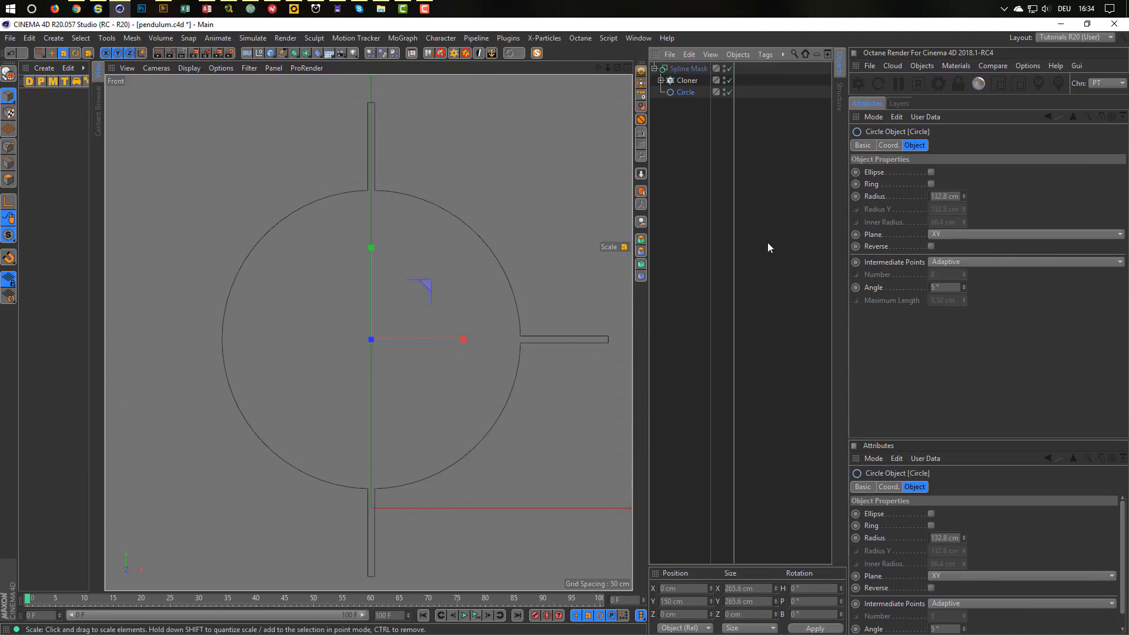
Set the Spline Mask's Axis to Viewport (Render View).
{"action": "left_click", "coordinate": [686, 69]}
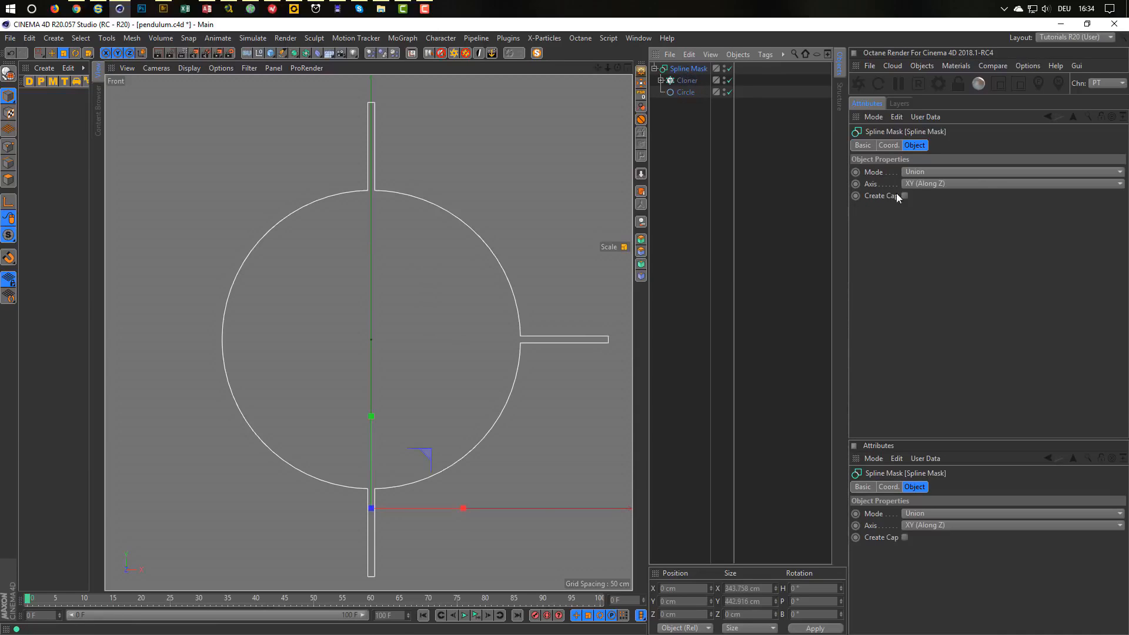
{"action": "left_click", "coordinate": [924, 184]}
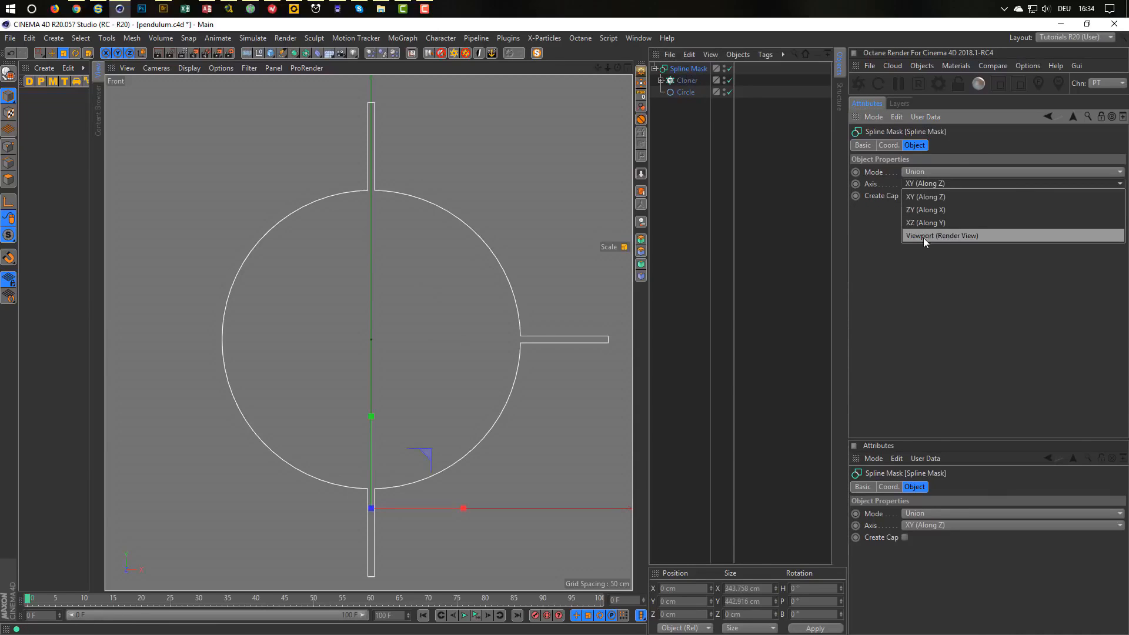
{"action": "left_click", "coordinate": [961, 236]}
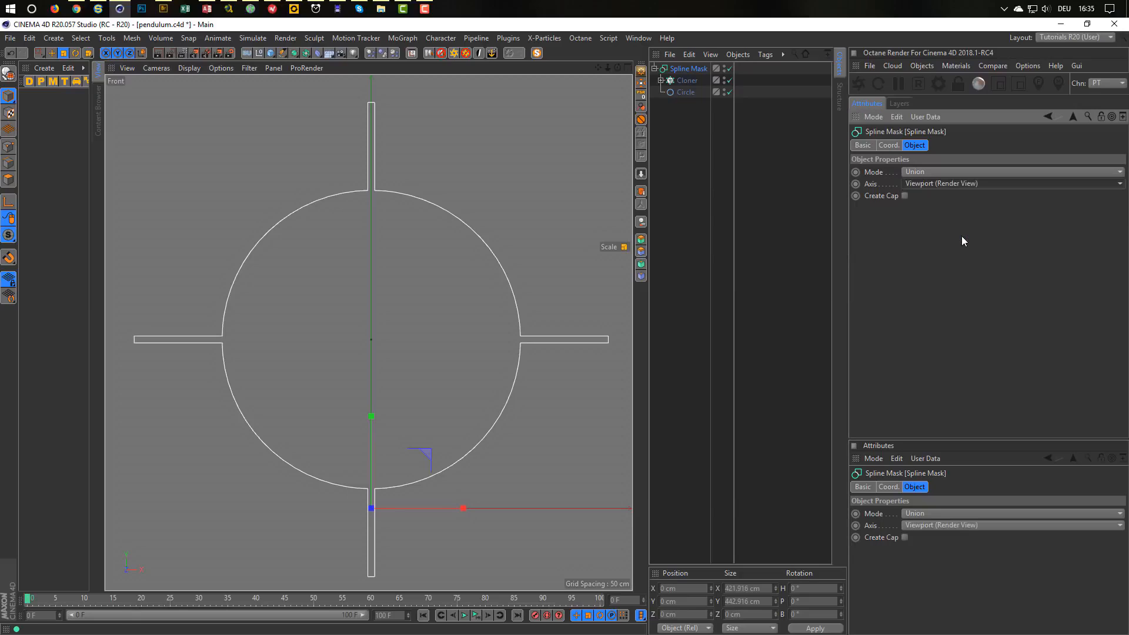
{"action": "left_click", "coordinate": [936, 172]}
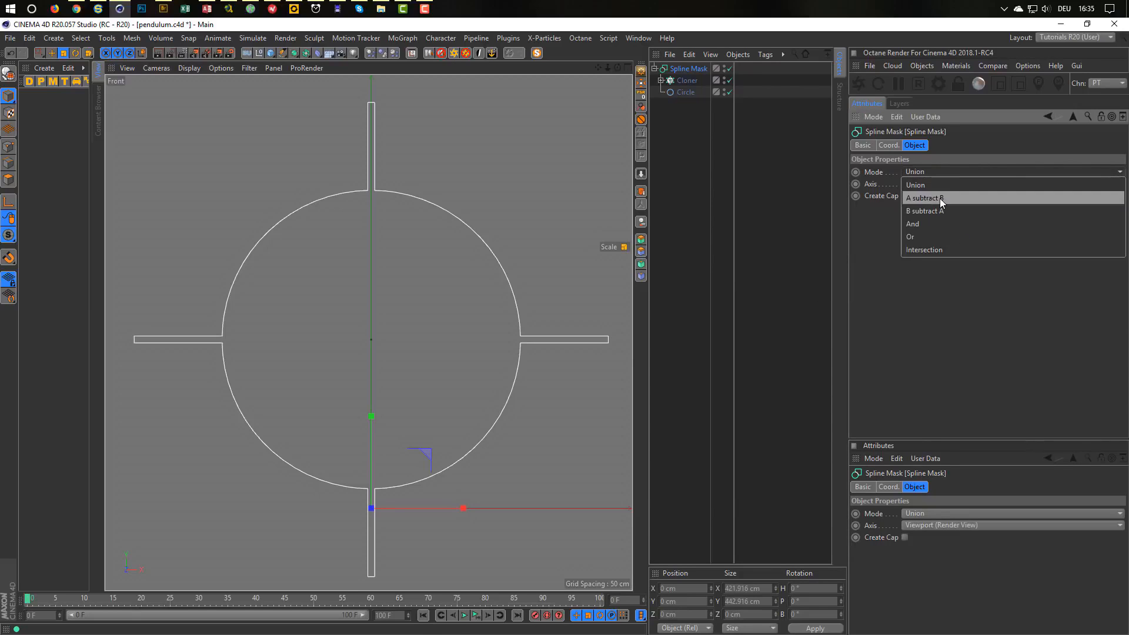
Try the mask modes A subtract B, B subtract A, Or, And and Intersection.
{"action": "left_click", "coordinate": [939, 199]}
{"action": "left_click", "coordinate": [950, 168]}
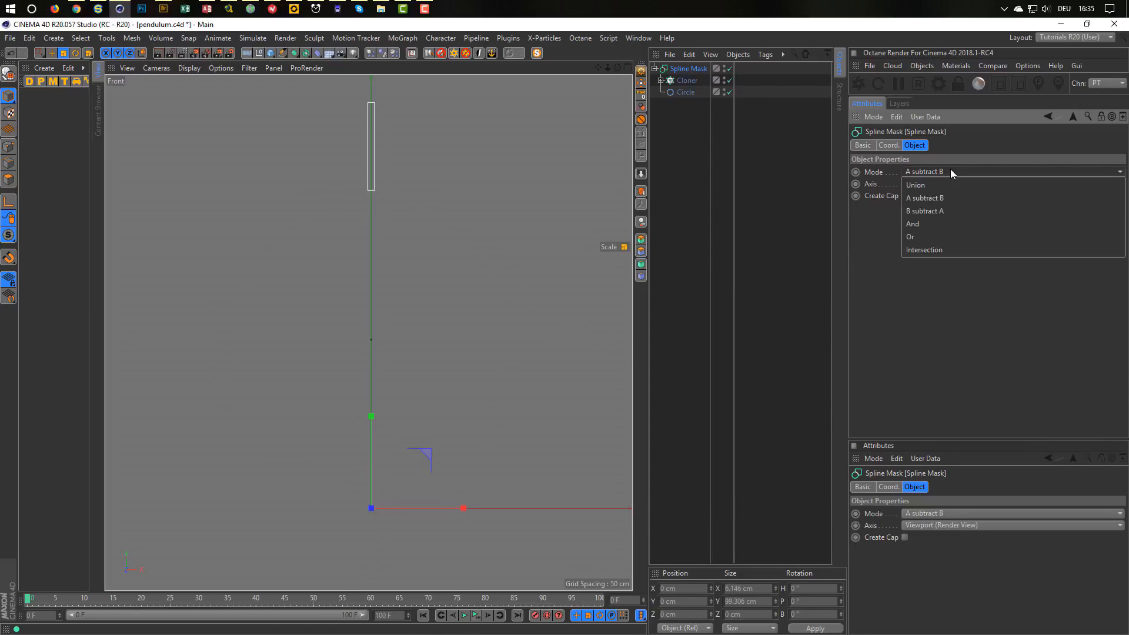
{"action": "left_click", "coordinate": [951, 208]}
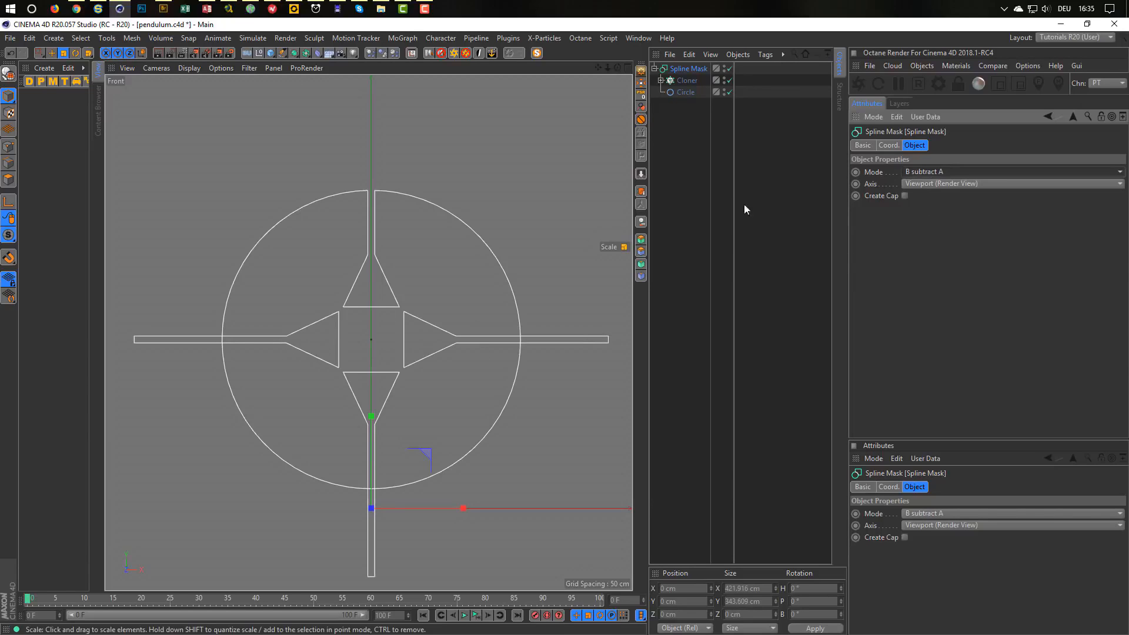
{"action": "left_click", "coordinate": [943, 169]}
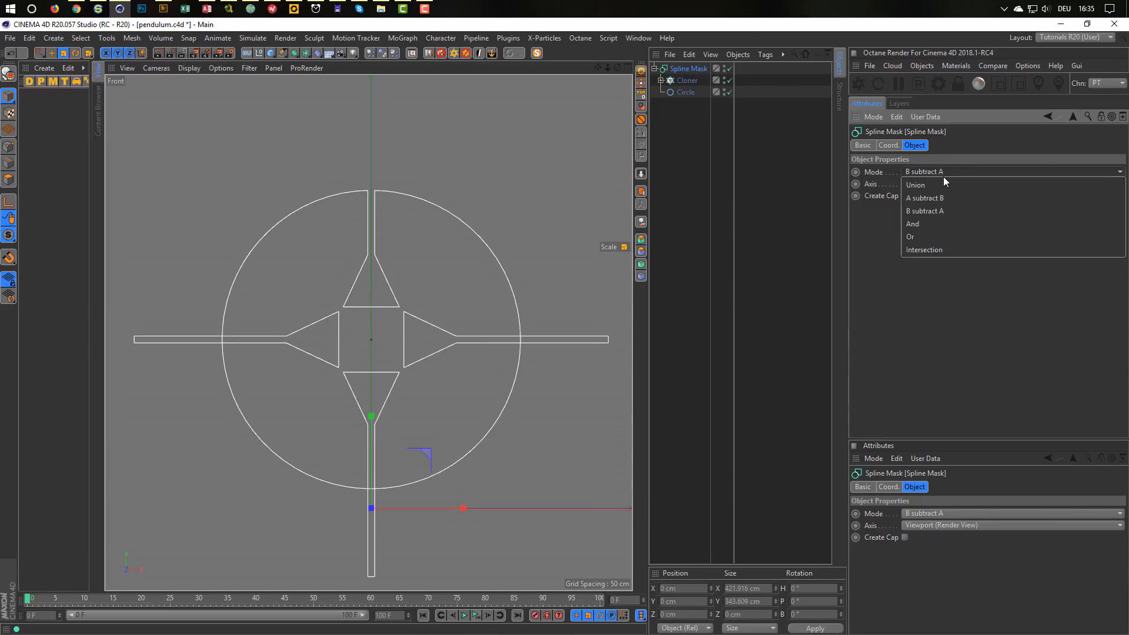
{"action": "left_click", "coordinate": [939, 236]}
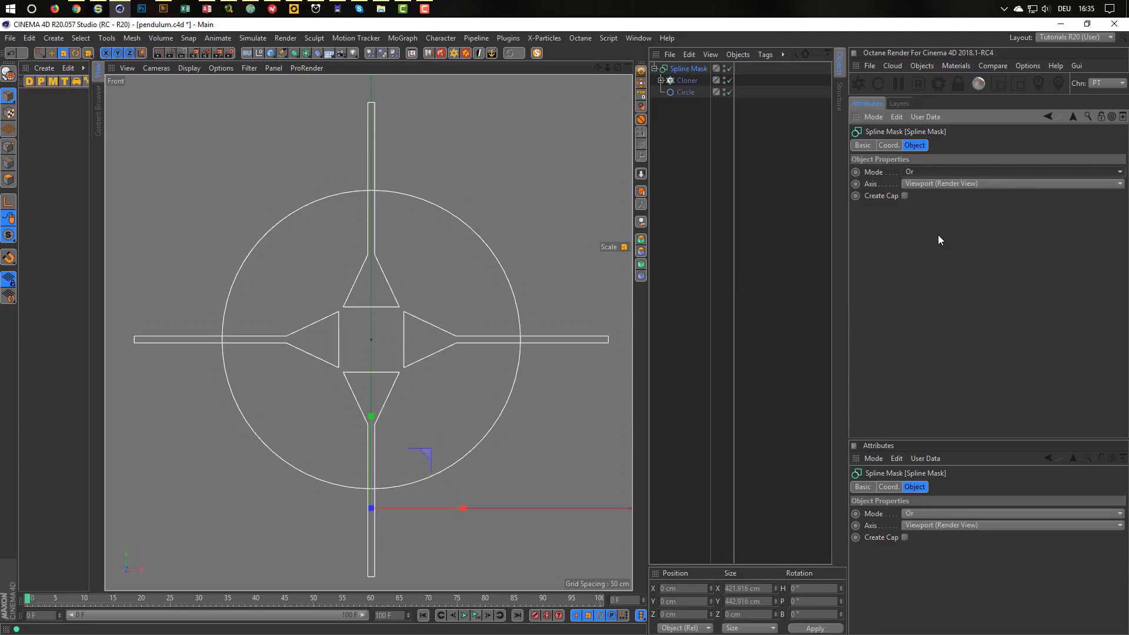
{"action": "left_click", "coordinate": [943, 172]}
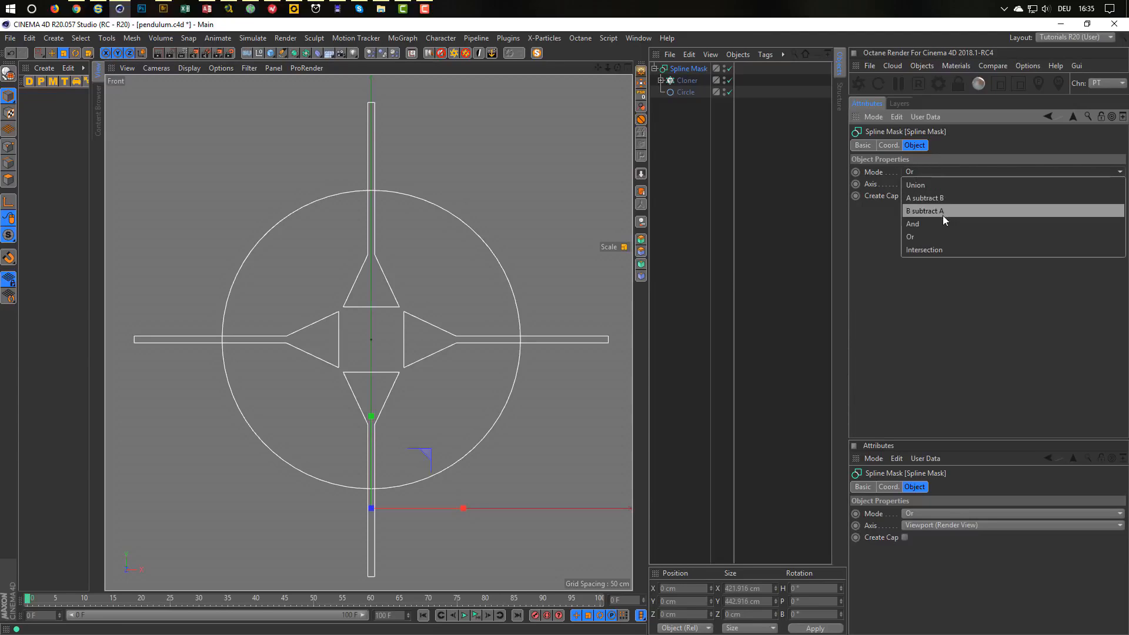
{"action": "left_click", "coordinate": [945, 221]}
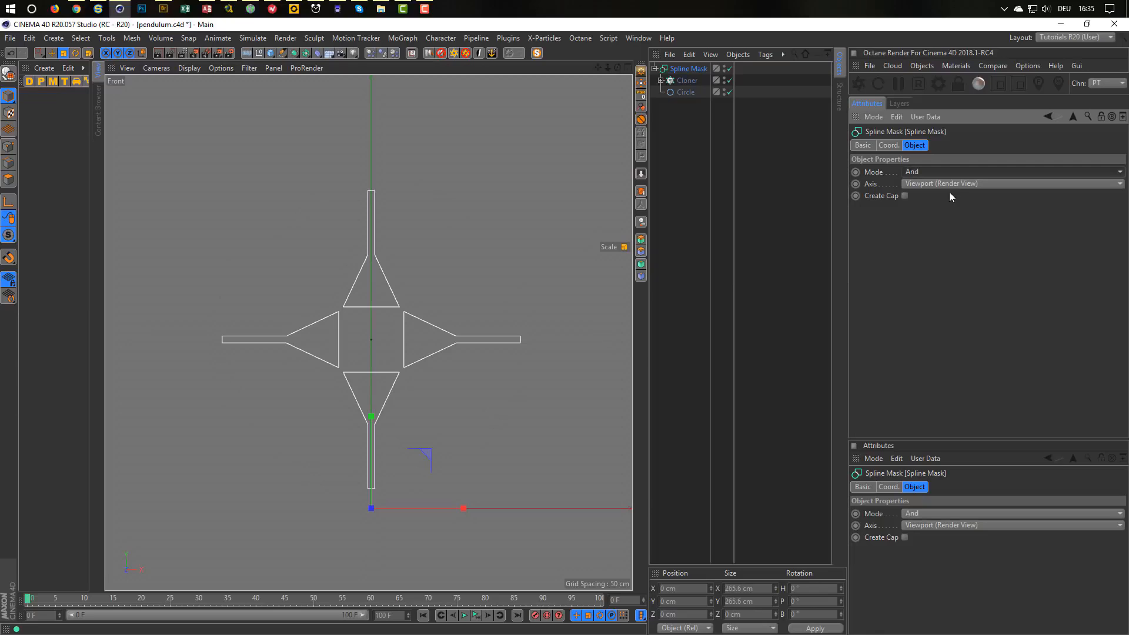
{"action": "left_click", "coordinate": [954, 170]}
{"action": "left_click", "coordinate": [950, 249]}
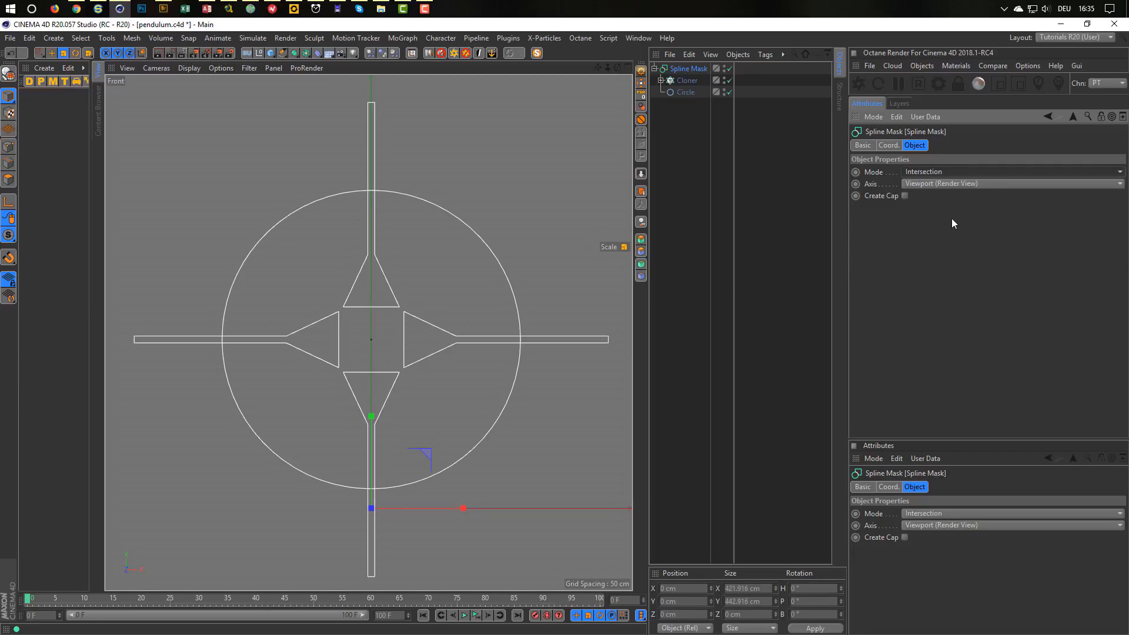
{"action": "left_click", "coordinate": [957, 170]}
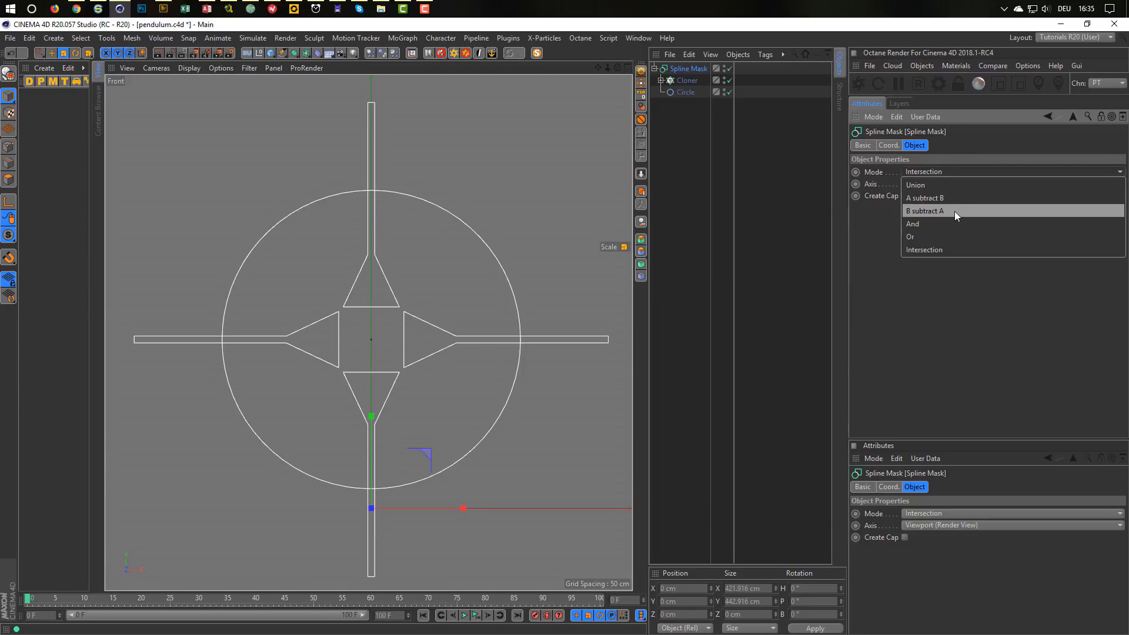
{"action": "left_click", "coordinate": [955, 211]}
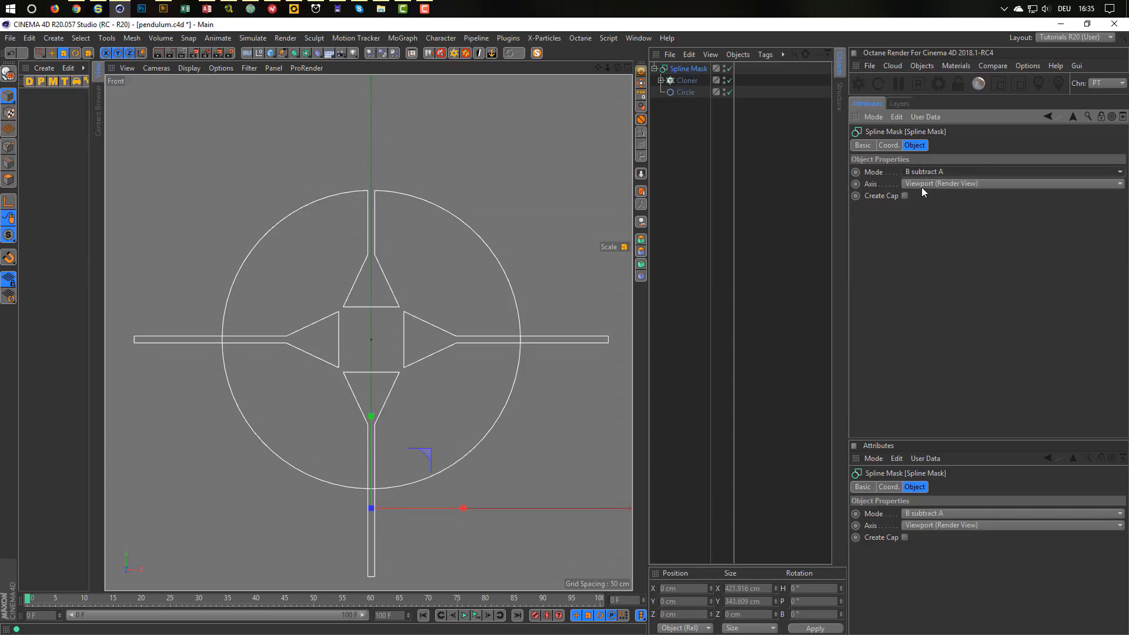
Test the Y, Z and X axes, return to Union with Viewport axis, then move Circle above Cloner.
{"action": "left_click", "coordinate": [924, 184]}
{"action": "left_click", "coordinate": [948, 224]}
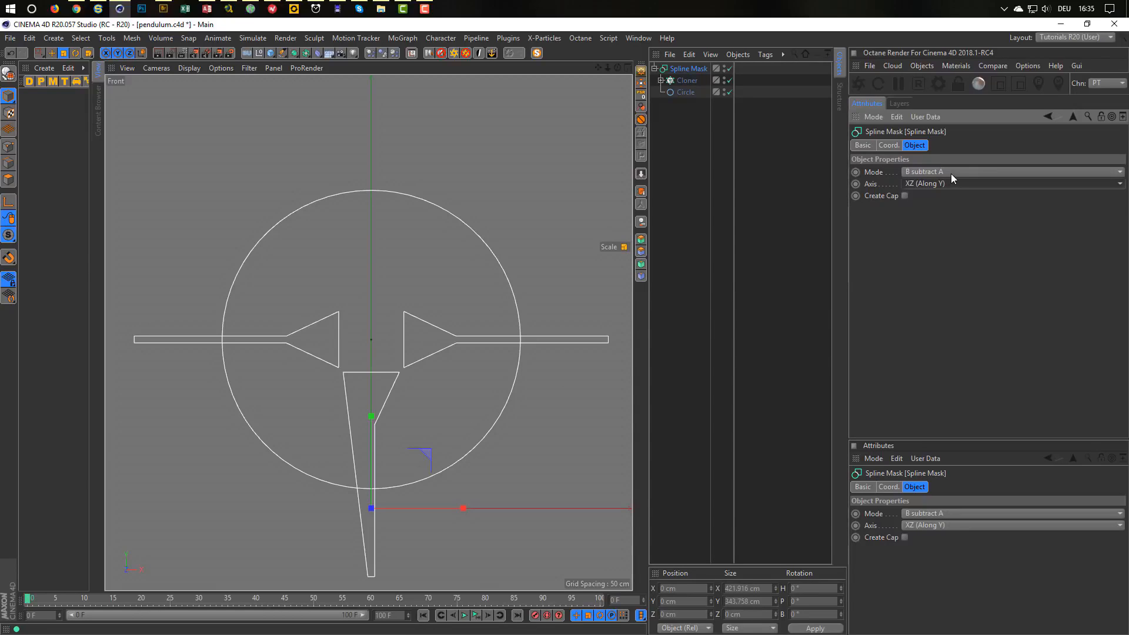
{"action": "left_click", "coordinate": [952, 172]}
{"action": "left_click", "coordinate": [950, 200]}
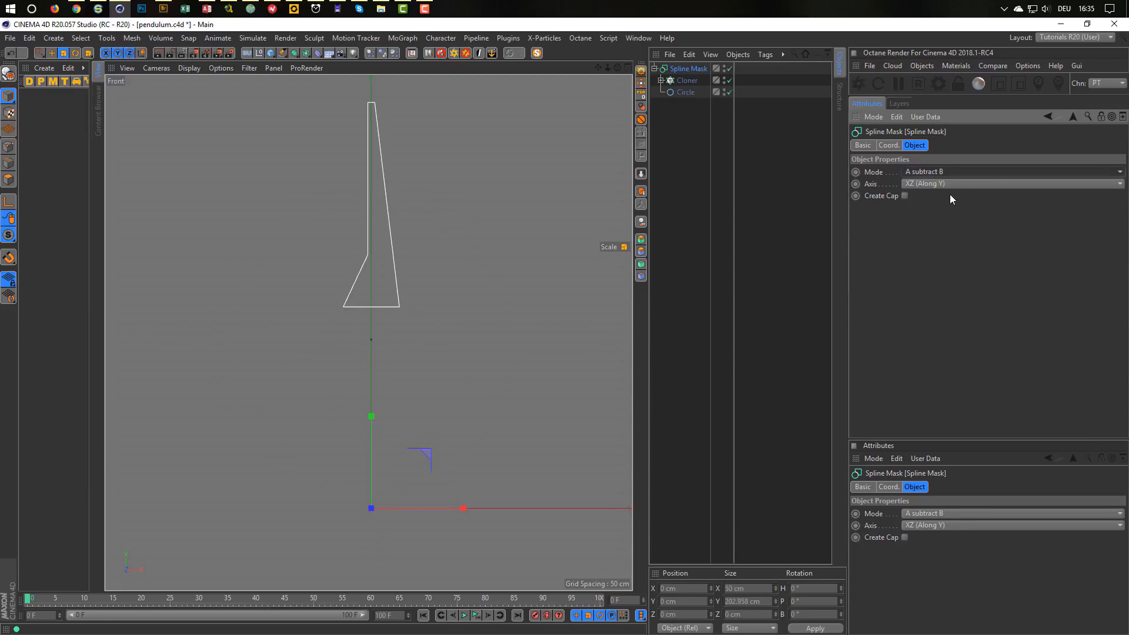
{"action": "left_click", "coordinate": [957, 172]}
{"action": "left_click", "coordinate": [955, 184]}
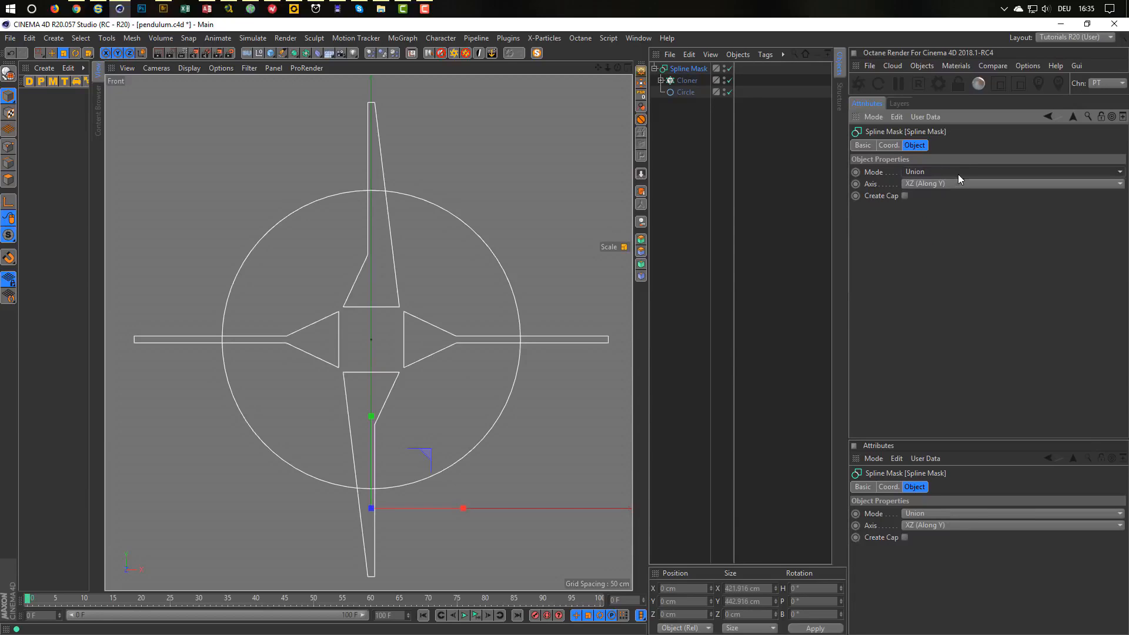
{"action": "left_click", "coordinate": [958, 183]}
{"action": "left_click", "coordinate": [964, 196]}
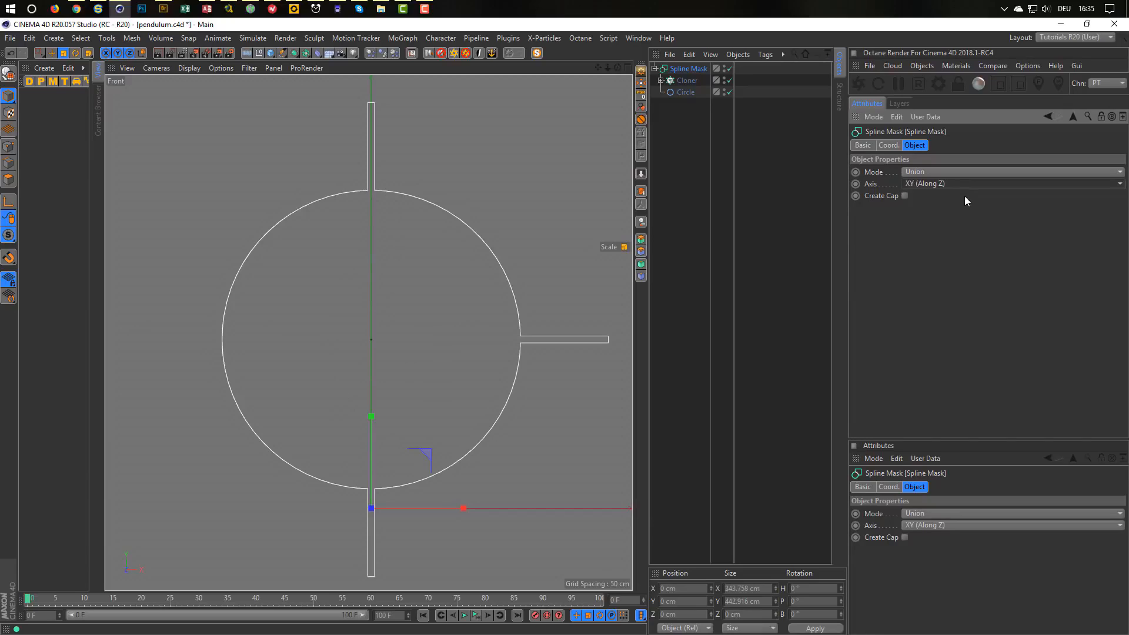
{"action": "left_click", "coordinate": [967, 186]}
{"action": "left_click", "coordinate": [967, 207]}
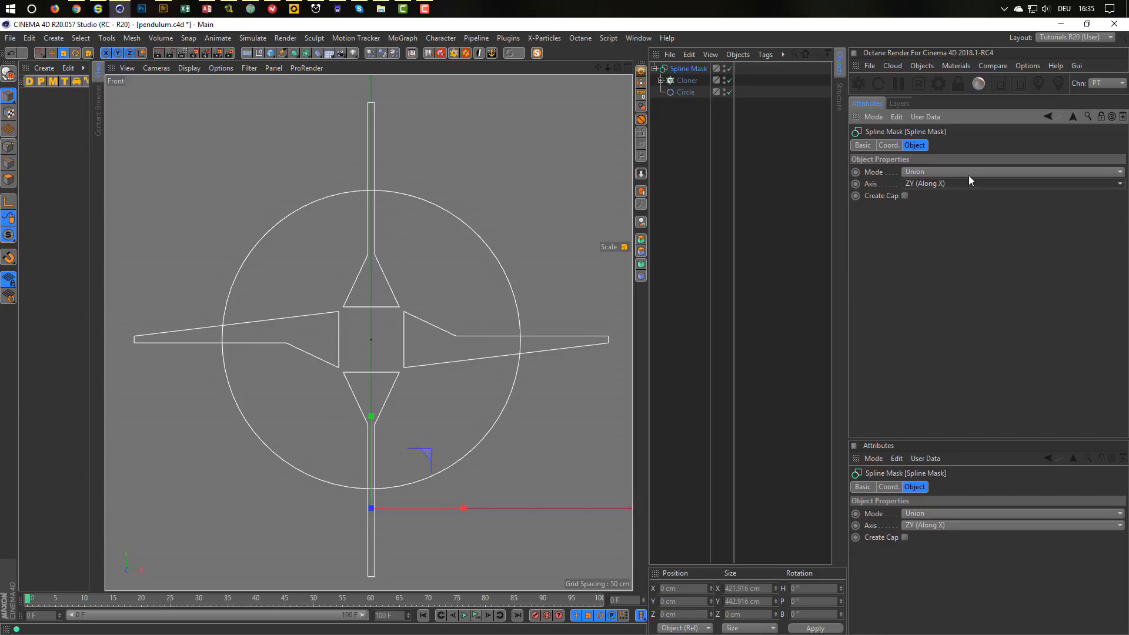
{"action": "left_click", "coordinate": [970, 180]}
{"action": "left_click", "coordinate": [969, 235]}
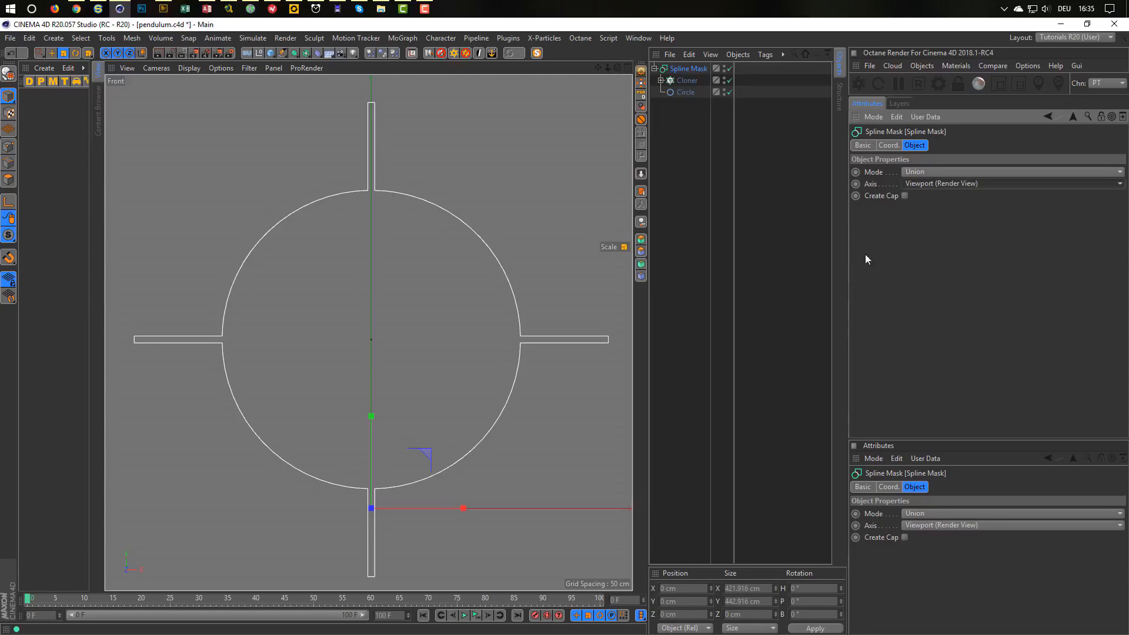
{"action": "left_click_drag", "start_coordinate": [681, 93], "coordinate": [688, 73]}
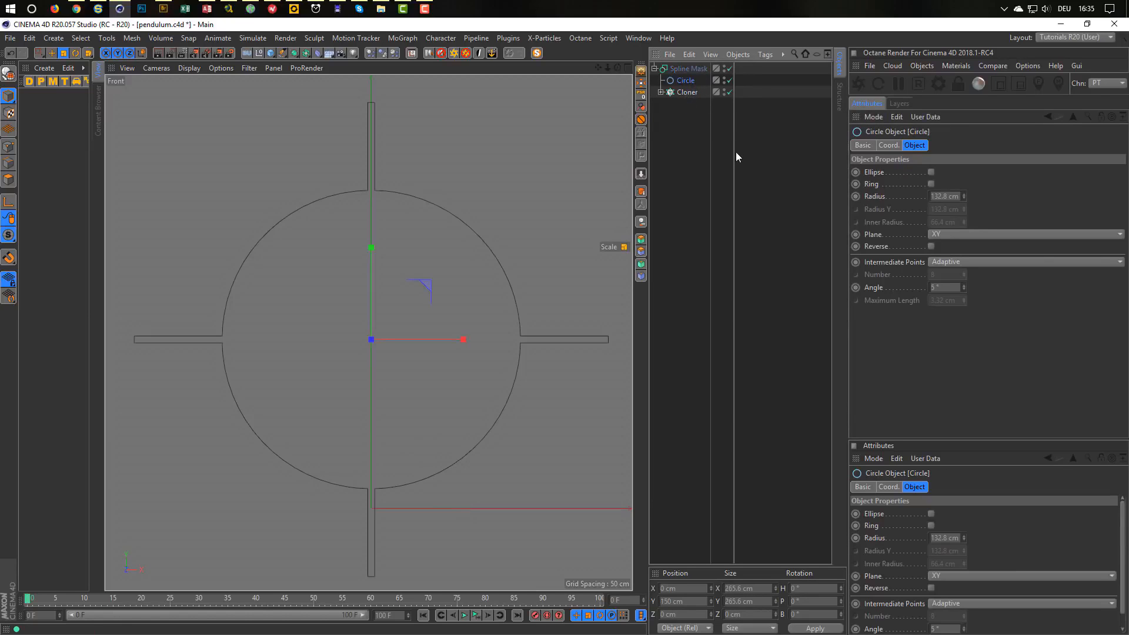
Set the Spline Mask's mode to A subtract B, then convert it with C.
{"action": "left_click", "coordinate": [687, 71]}
{"action": "left_click", "coordinate": [932, 173]}
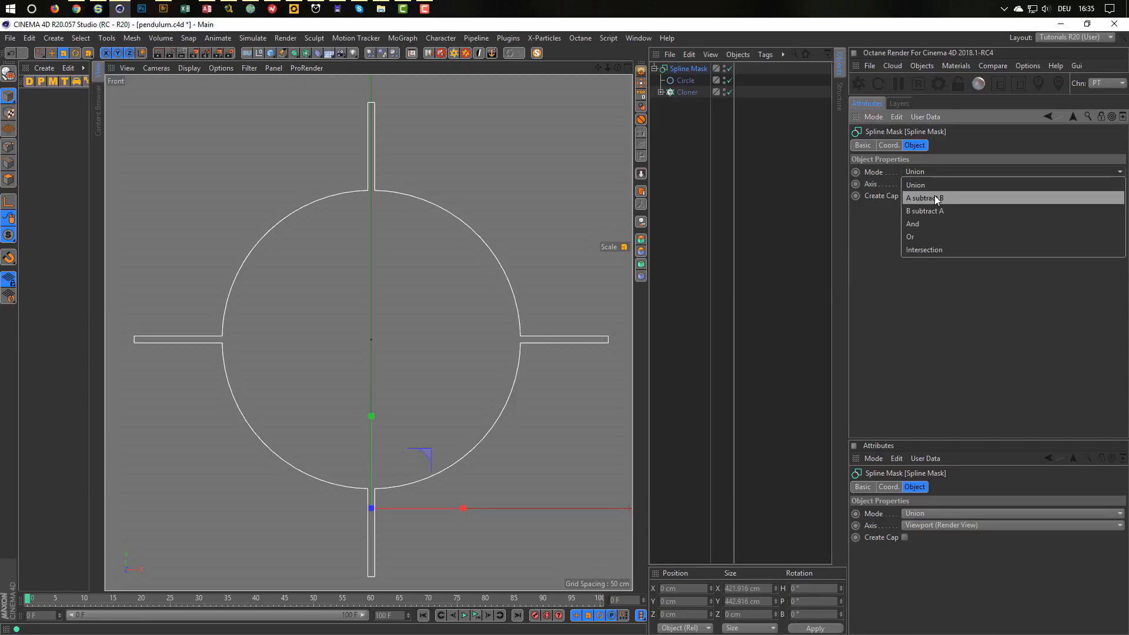
{"action": "left_click", "coordinate": [934, 195]}
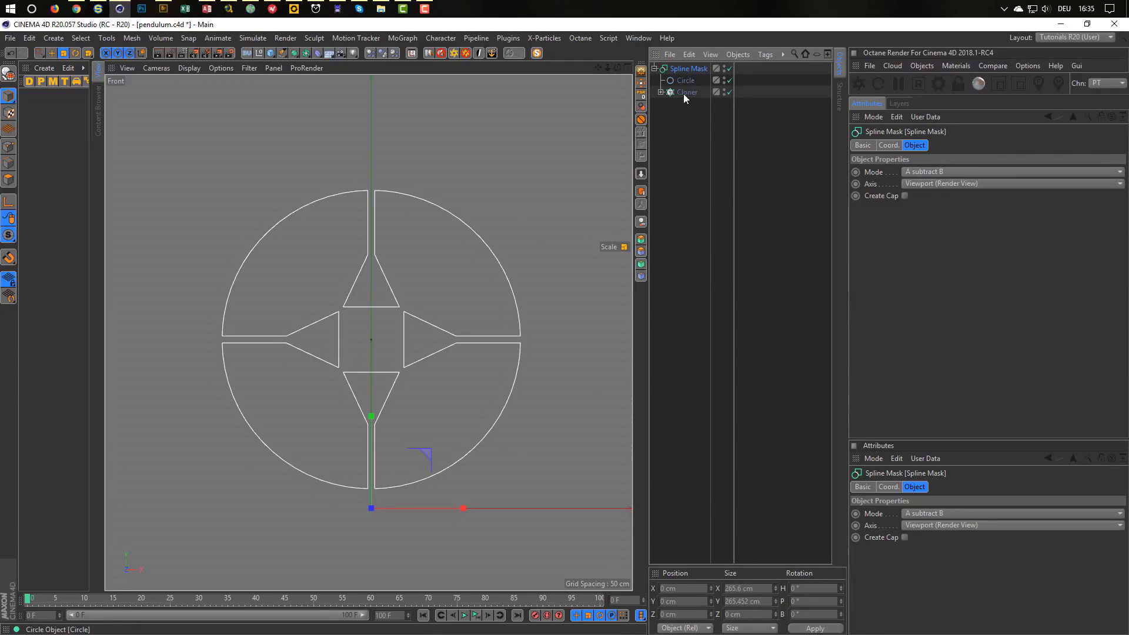
{"action": "key", "text": "c"}
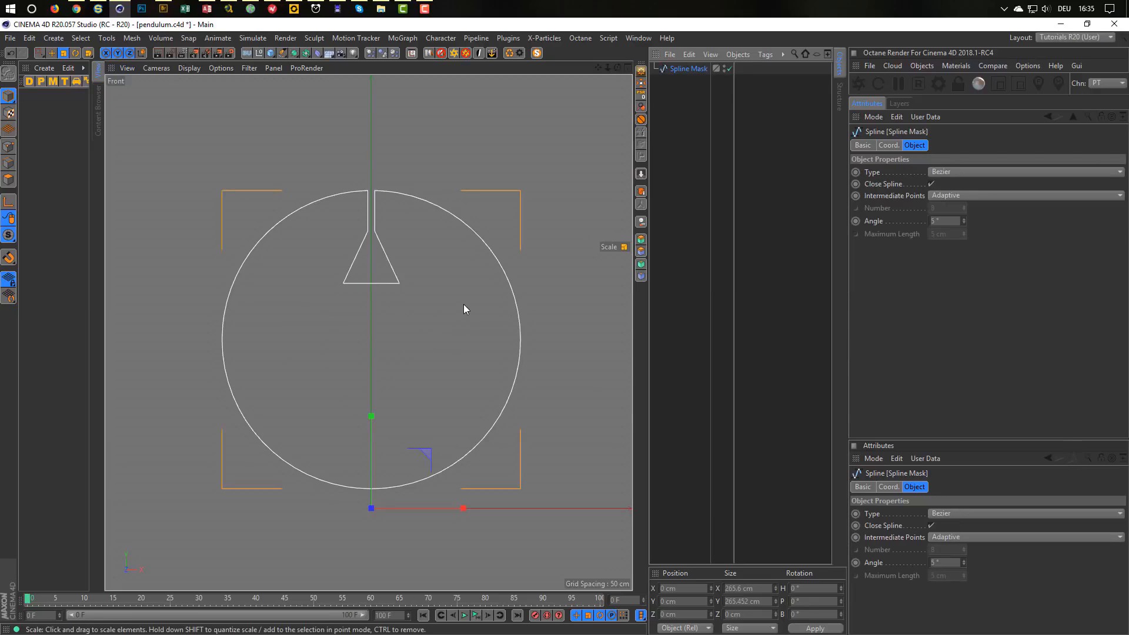
Undo the conversion, bake the mask with Current State to Object, and delete the original Spline Mask.
{"action": "key", "text": "ctrl+z"}
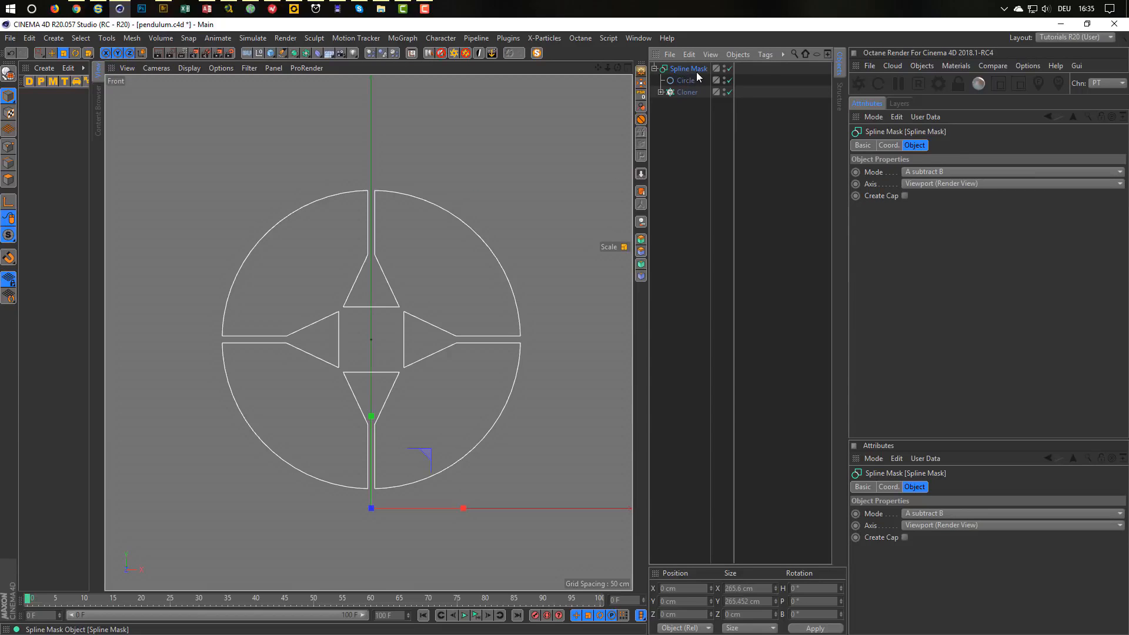
{"action": "left_click", "coordinate": [641, 191]}
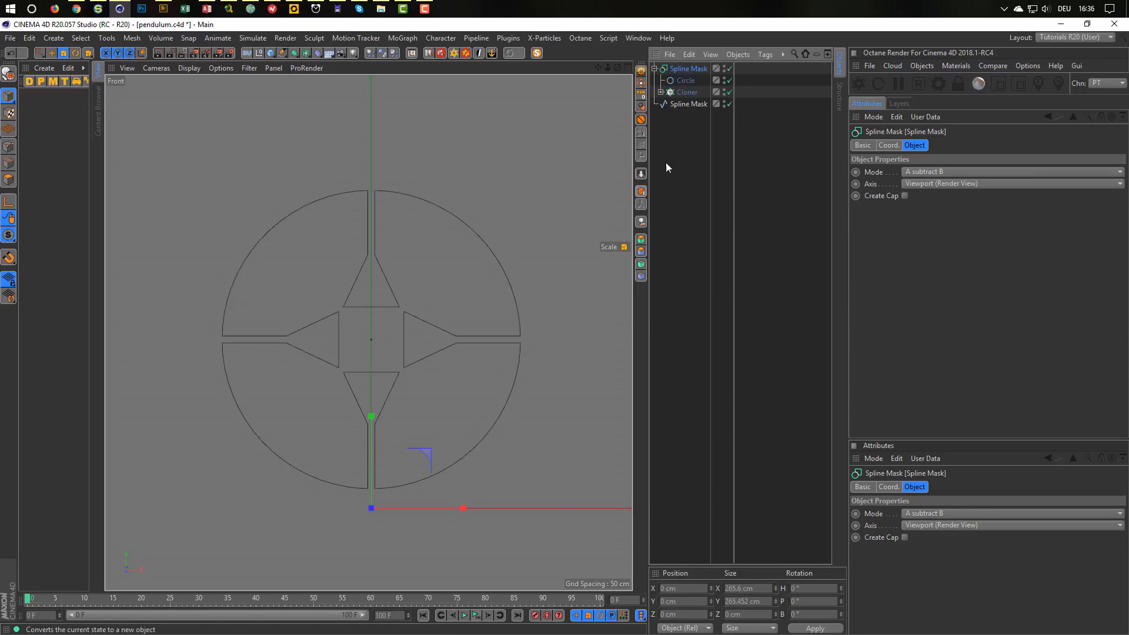
{"action": "left_click_drag", "start_coordinate": [730, 69], "coordinate": [730, 93]}
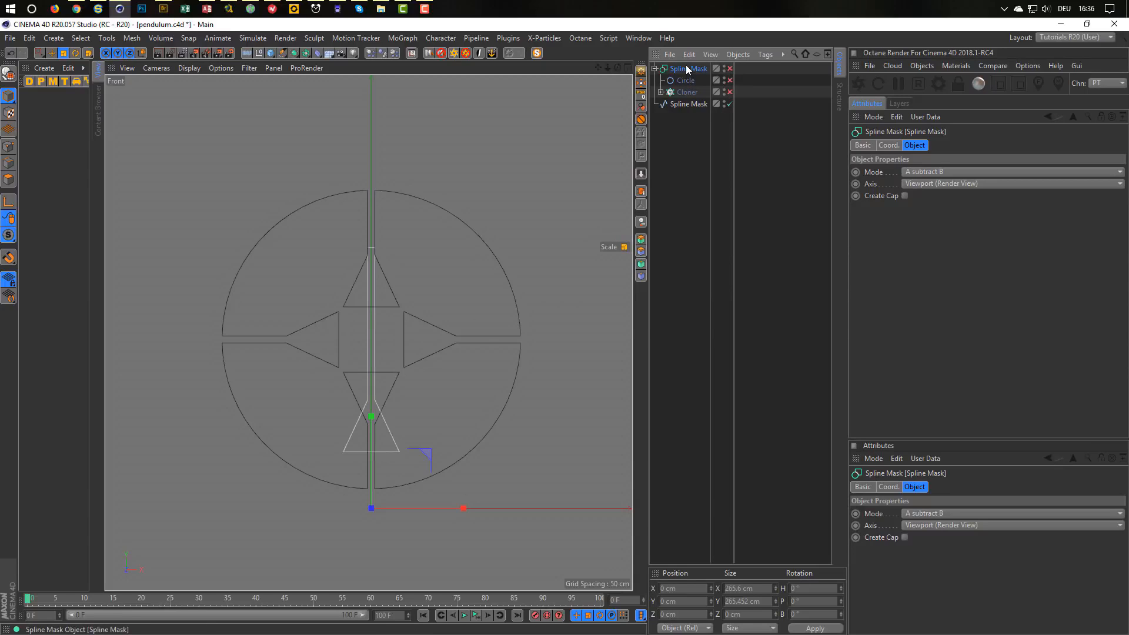
{"action": "left_click", "coordinate": [728, 68]}
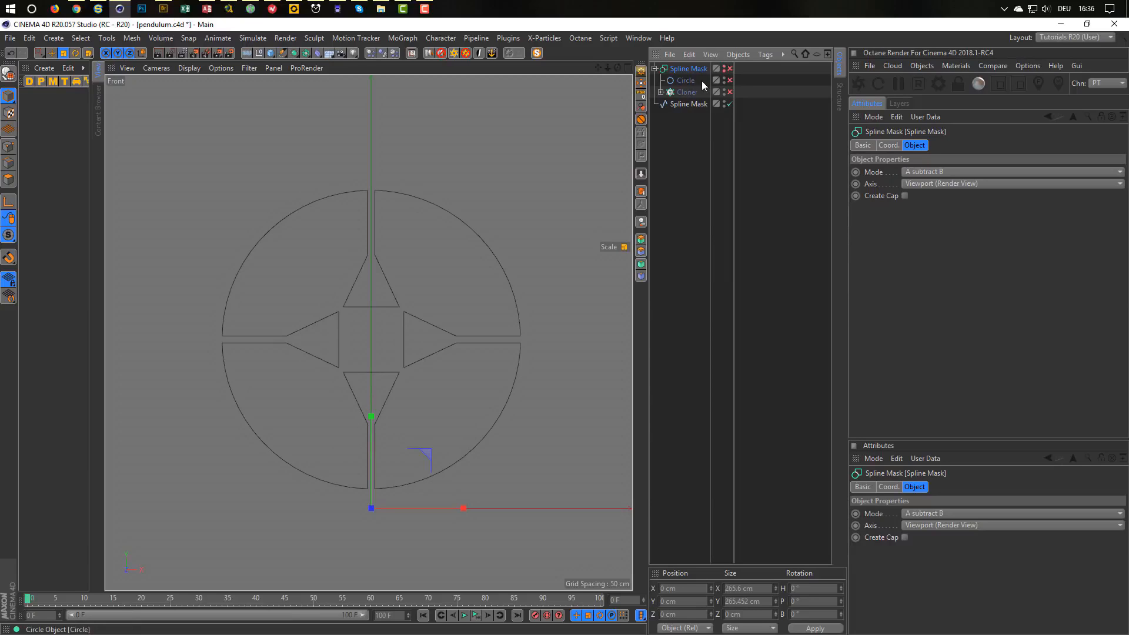
{"action": "key", "text": "Delete"}
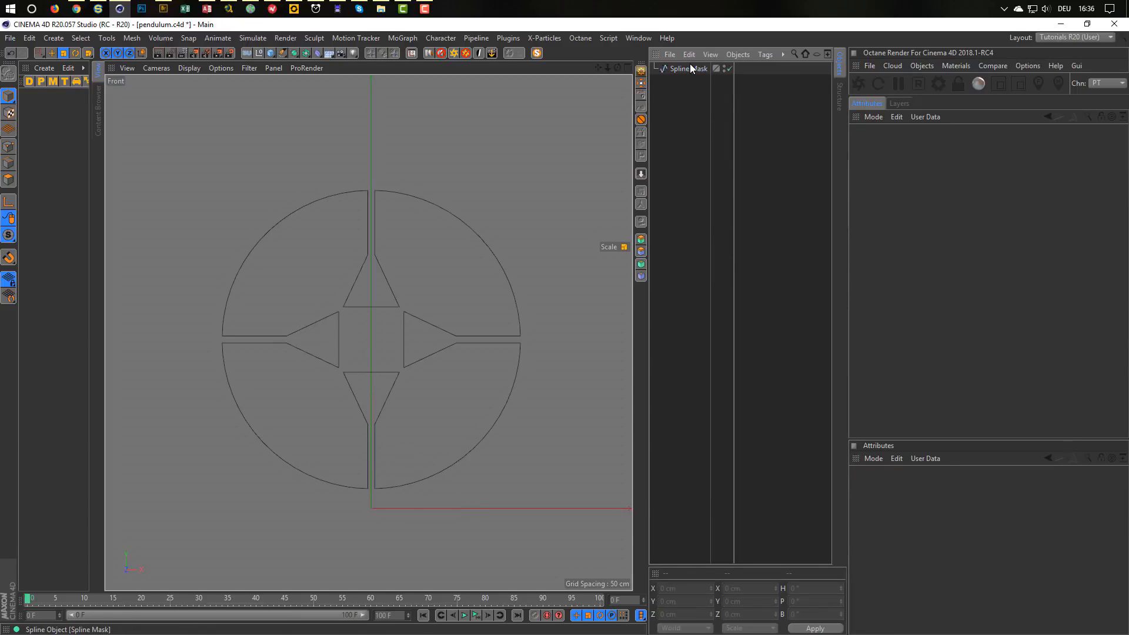
Select the baked Spline Mask spline and centre its axis on the shape.
{"action": "middle_click", "coordinate": [393, 309]}
{"action": "middle_click", "coordinate": [199, 239]}
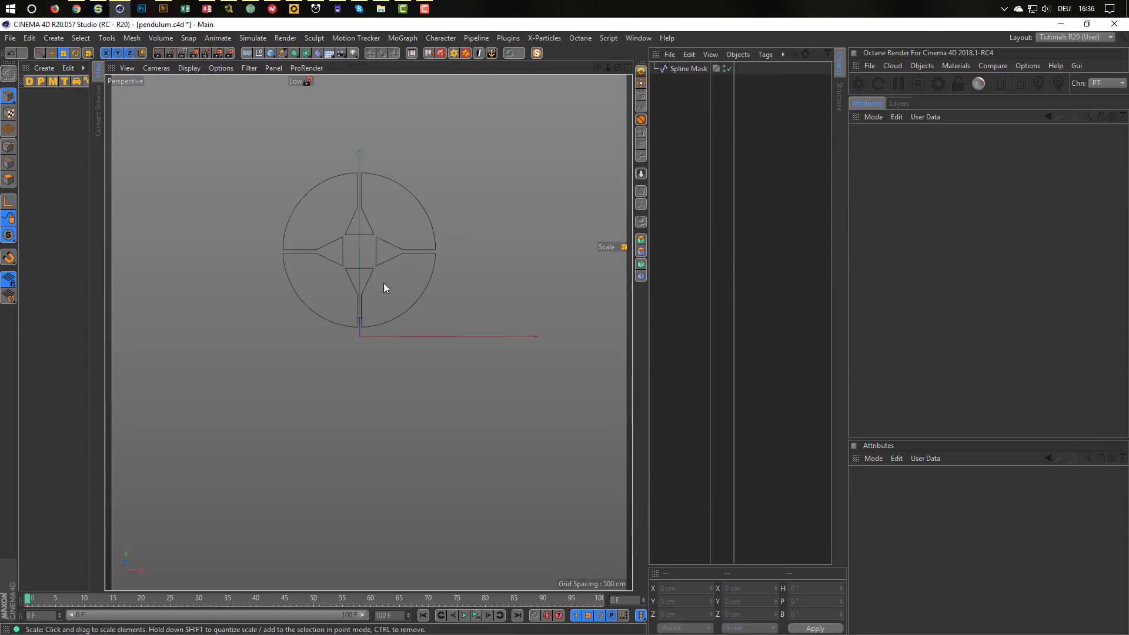
{"action": "scroll", "coordinate": [384, 284], "scroll_direction": "up", "scroll_amount": 4}
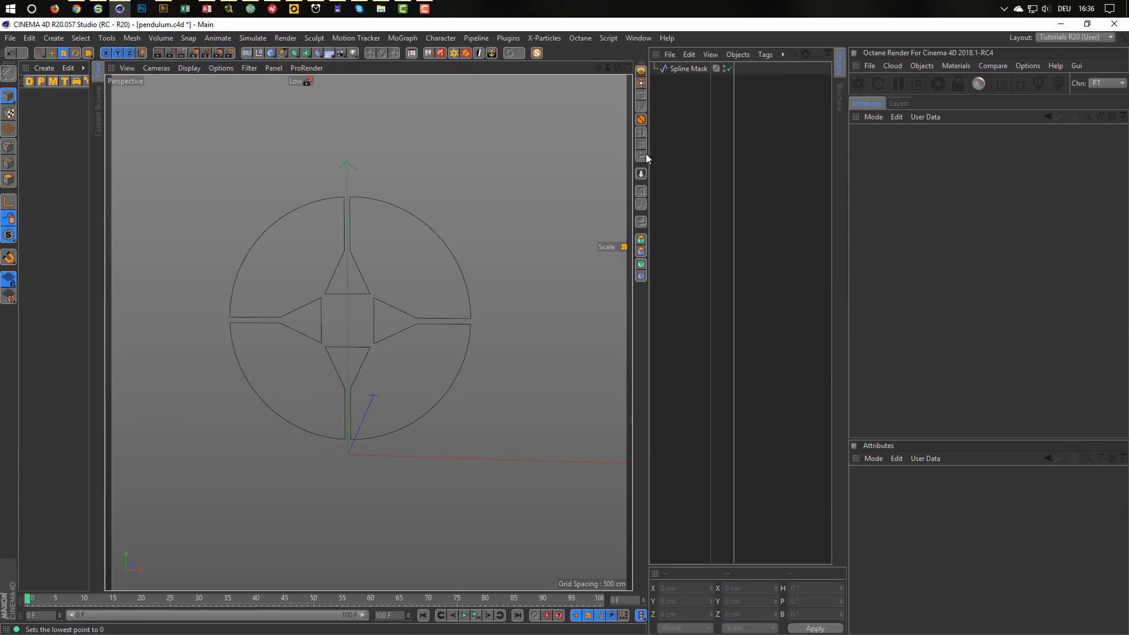
{"action": "left_click", "coordinate": [681, 69]}
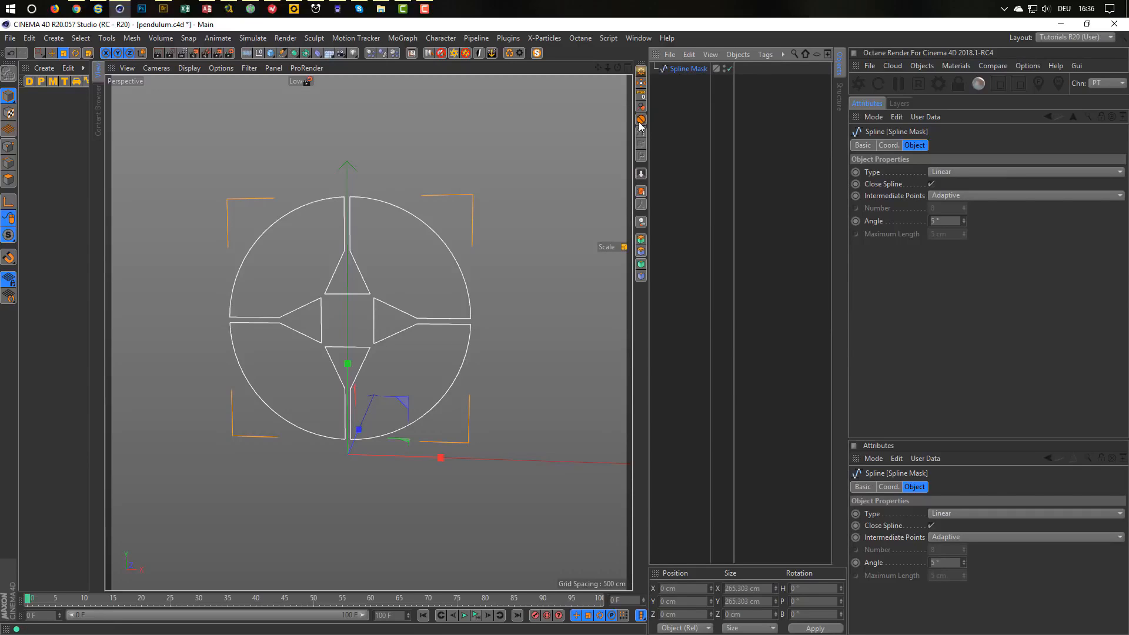
{"action": "left_click", "coordinate": [644, 85]}
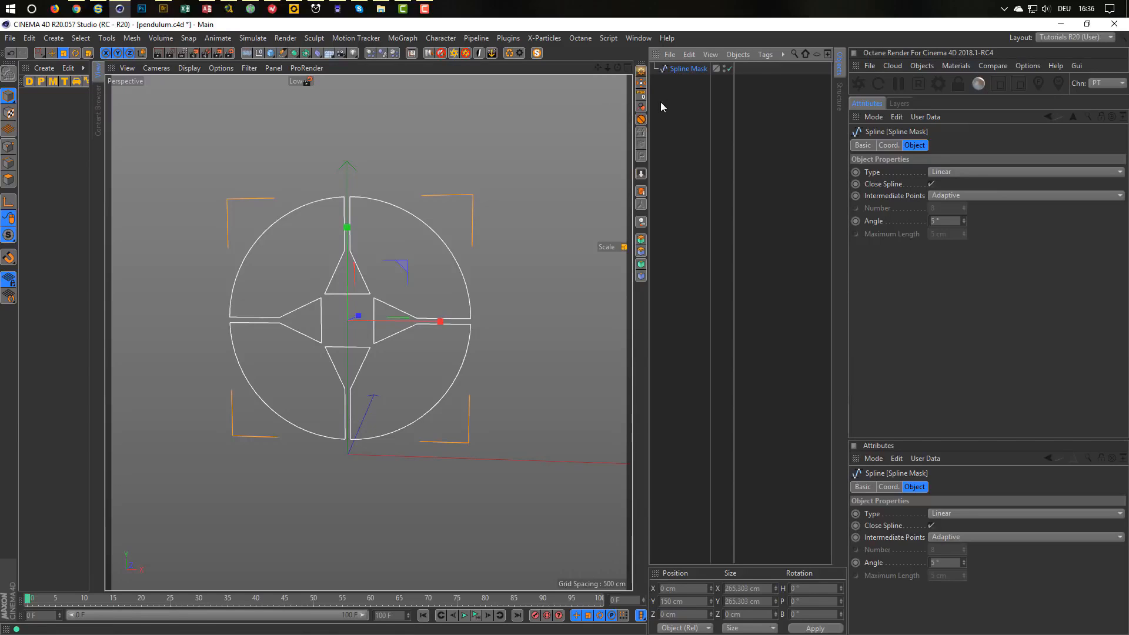
{"action": "left_click", "coordinate": [411, 54]}
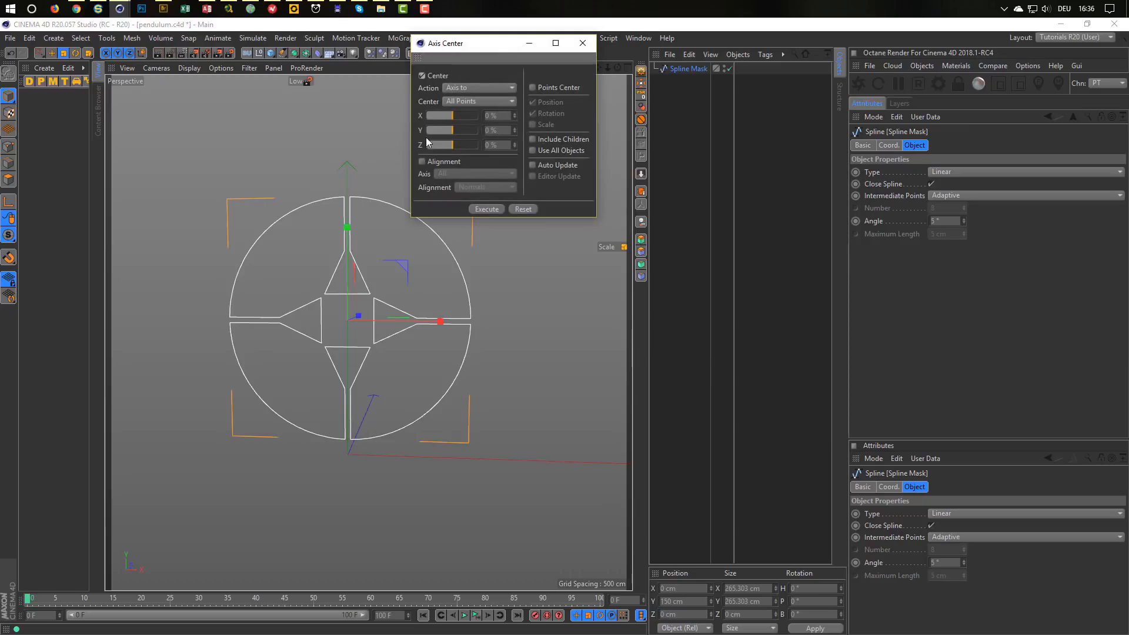
{"action": "left_click", "coordinate": [584, 44]}
Look through the Window menu and close it without choosing anything.
{"action": "left_click", "coordinate": [83, 39]}
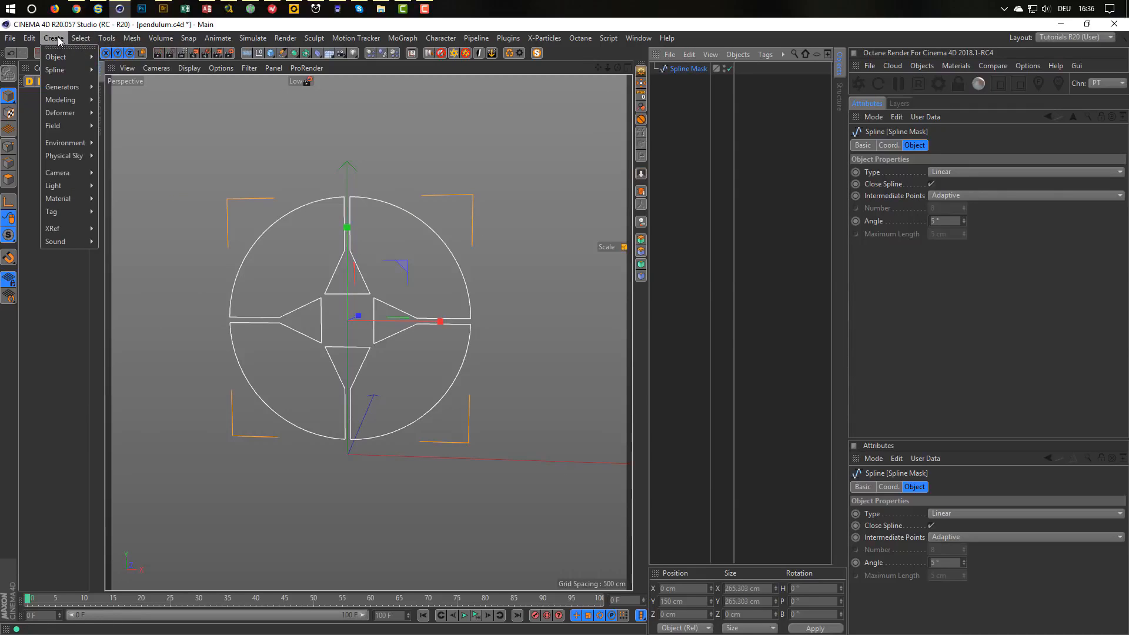
{"action": "mouse_move", "coordinate": [133, 37]}
{"action": "mouse_move", "coordinate": [154, 155]}
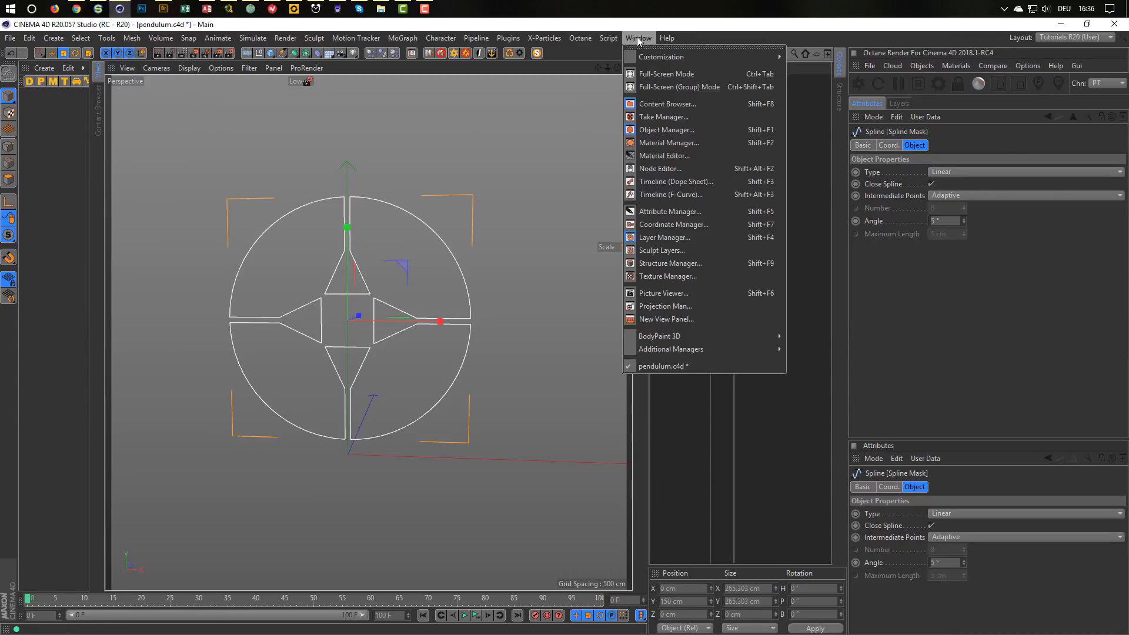
{"action": "left_click", "coordinate": [581, 27]}
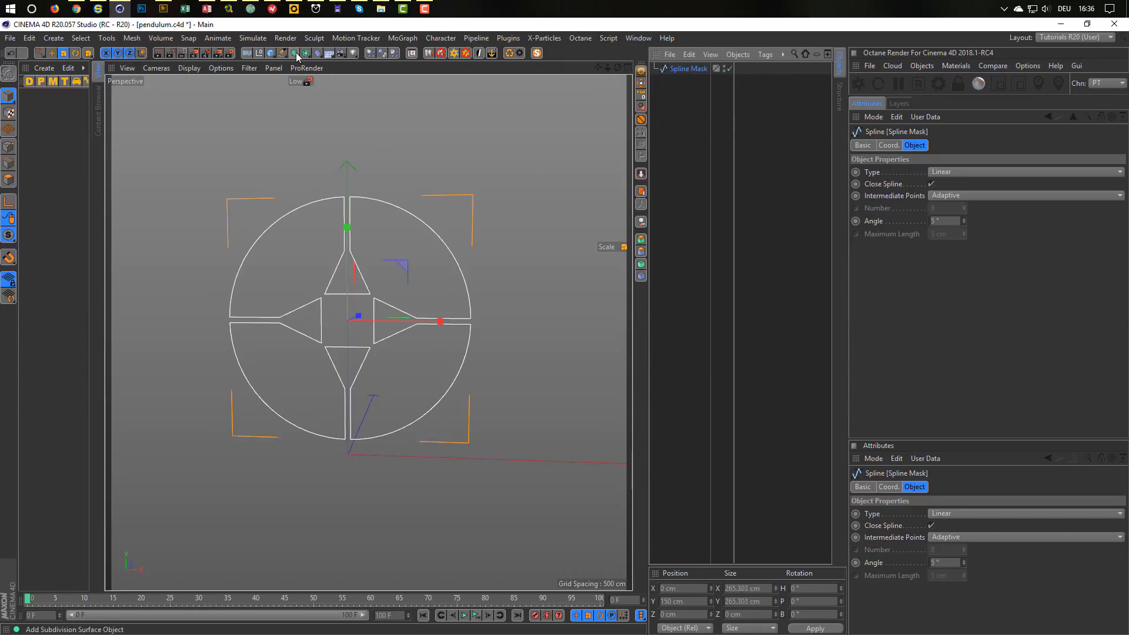
Put the Spline Mask under an Extrude with a 10 cm Movement Z depth.
{"action": "left_click_drag", "start_coordinate": [294, 57], "coordinate": [439, 69]}
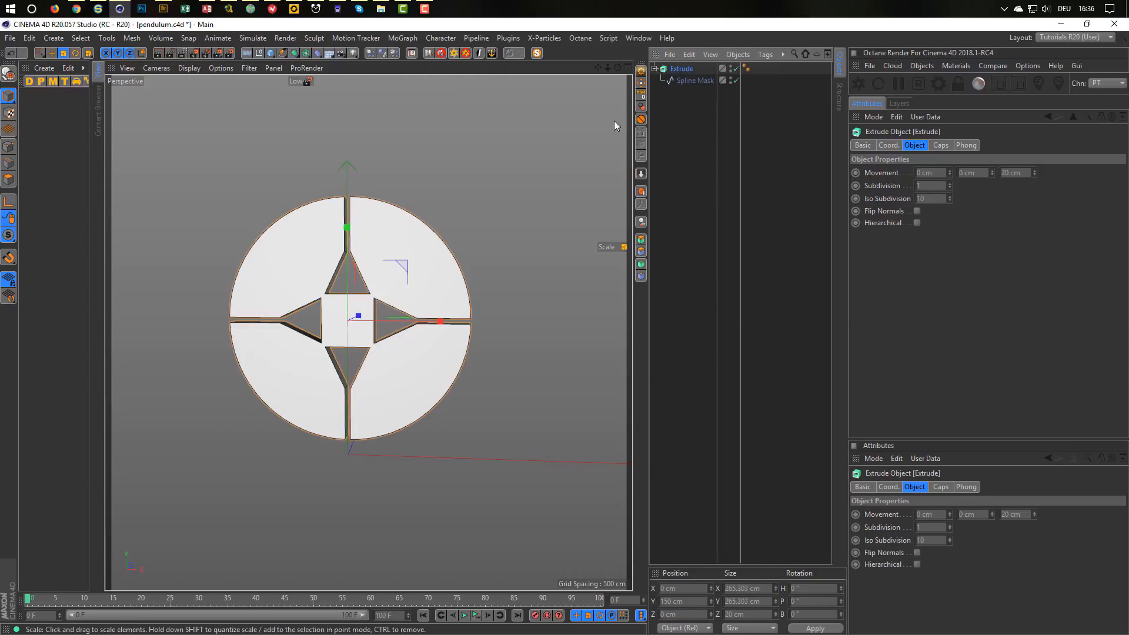
{"action": "left_click_drag", "start_coordinate": [438, 277], "coordinate": [442, 308], "text": "alt"}
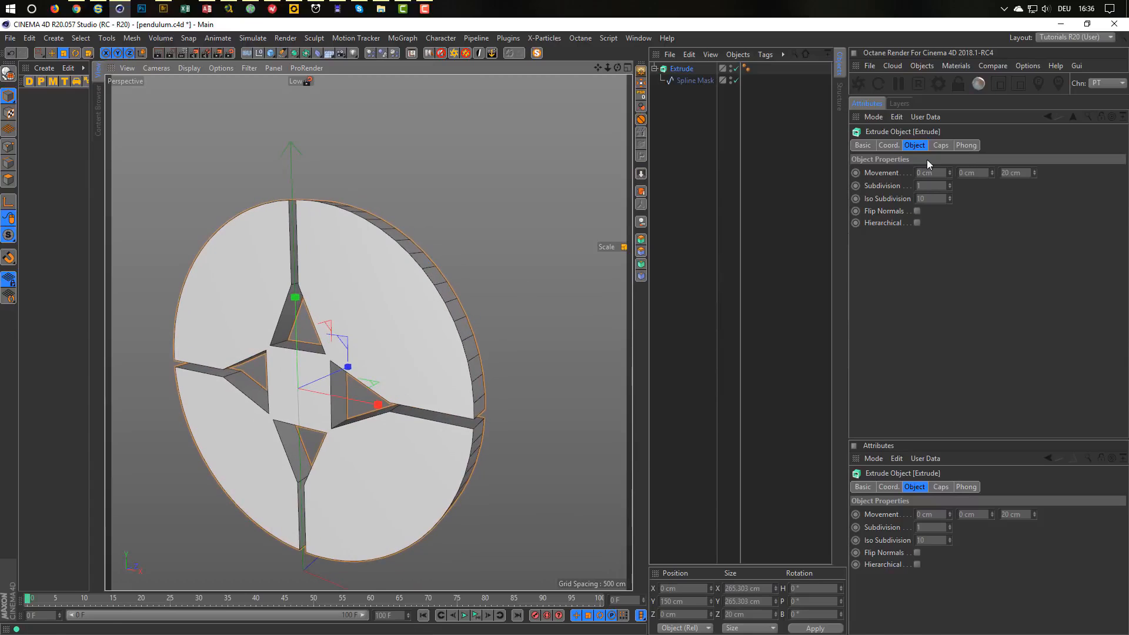
{"action": "left_click", "coordinate": [683, 70]}
{"action": "left_click", "coordinate": [1022, 174]}
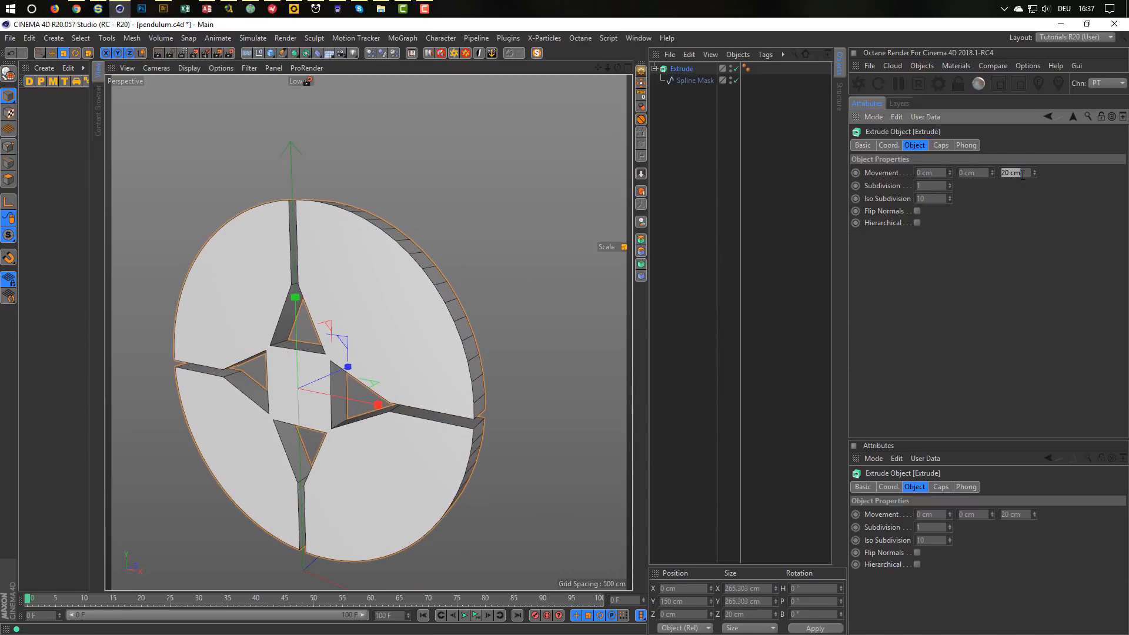
{"action": "type", "text": "10"}
{"action": "key", "text": "Return"}
Set the Spline Mask's Position Z to -5 cm to centre the disc.
{"action": "left_click_drag", "start_coordinate": [465, 381], "coordinate": [376, 366], "text": "alt"}
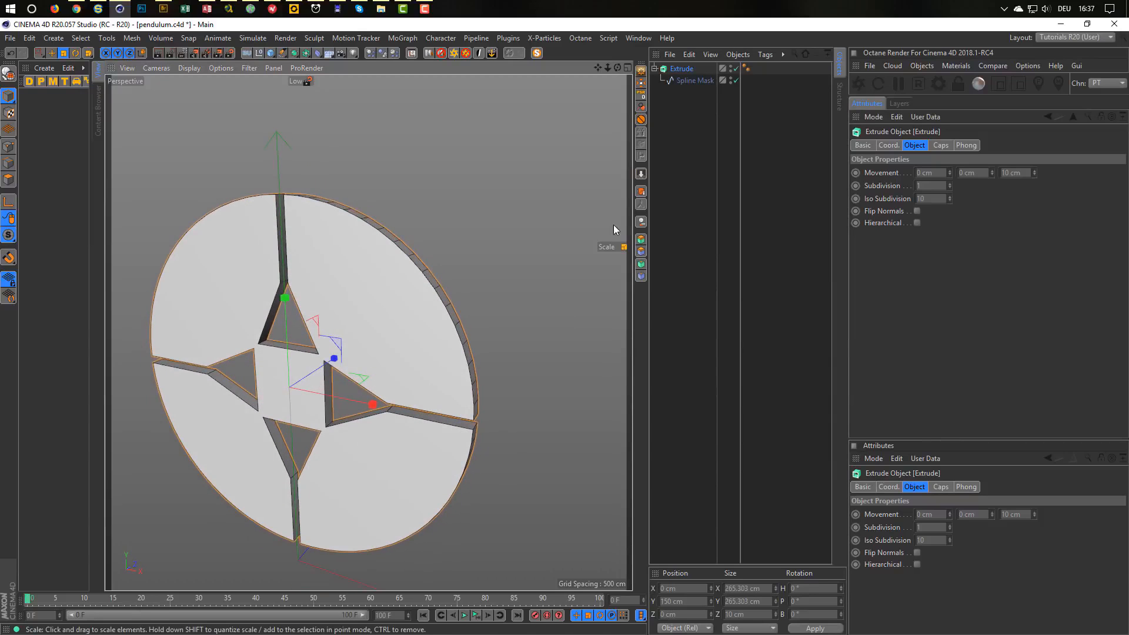
{"action": "left_click", "coordinate": [690, 81]}
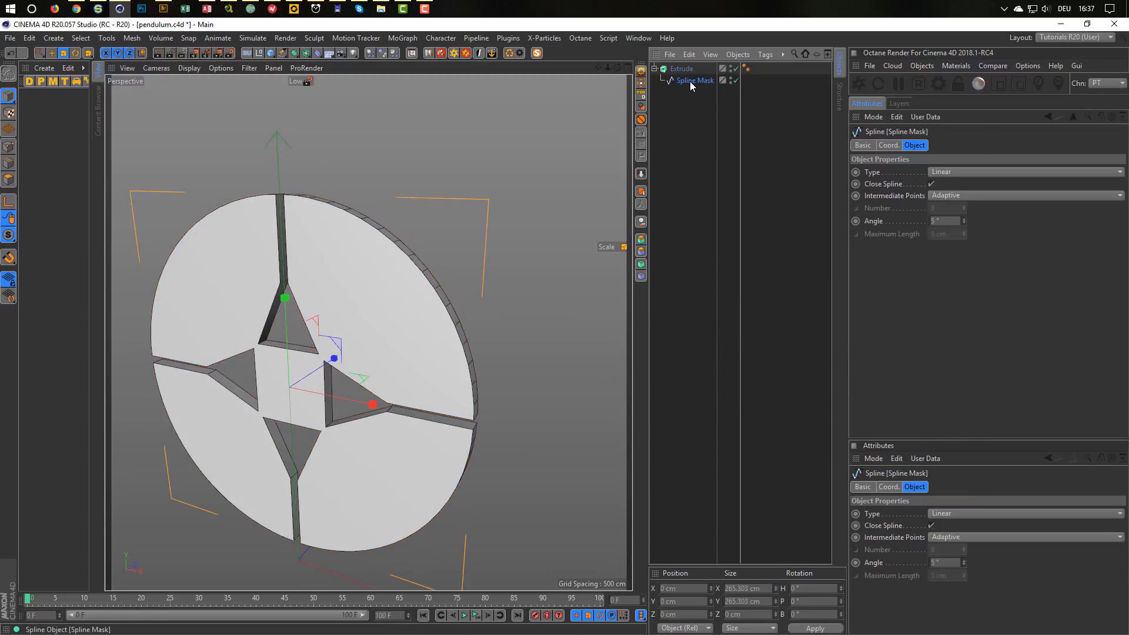
{"action": "left_click_drag", "start_coordinate": [376, 351], "coordinate": [386, 354], "text": "alt"}
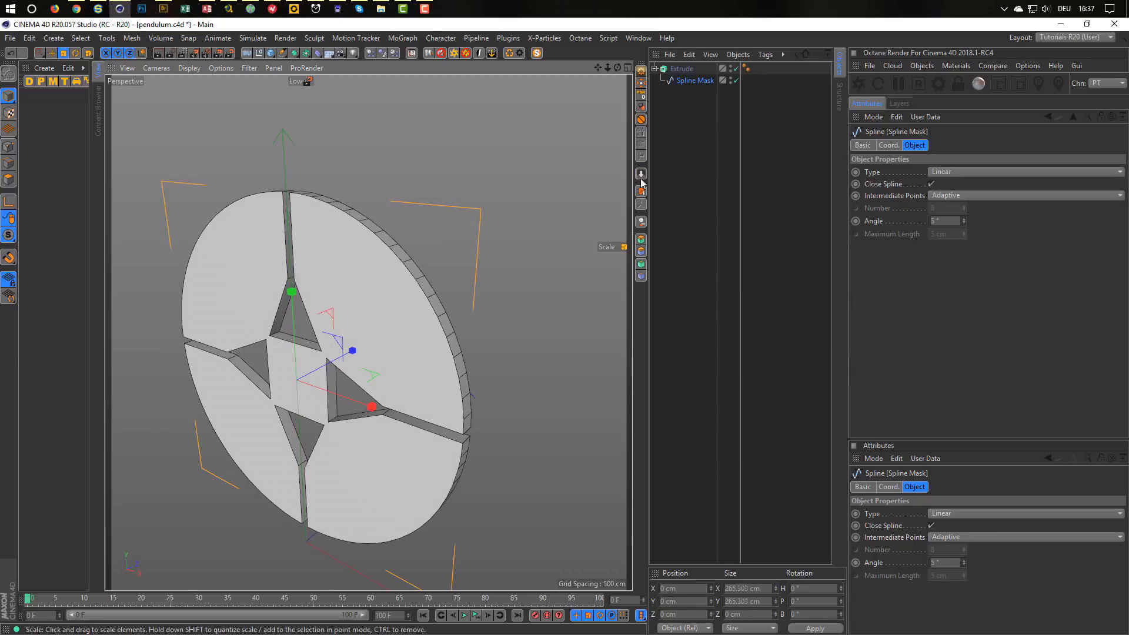
{"action": "left_click", "coordinate": [681, 69]}
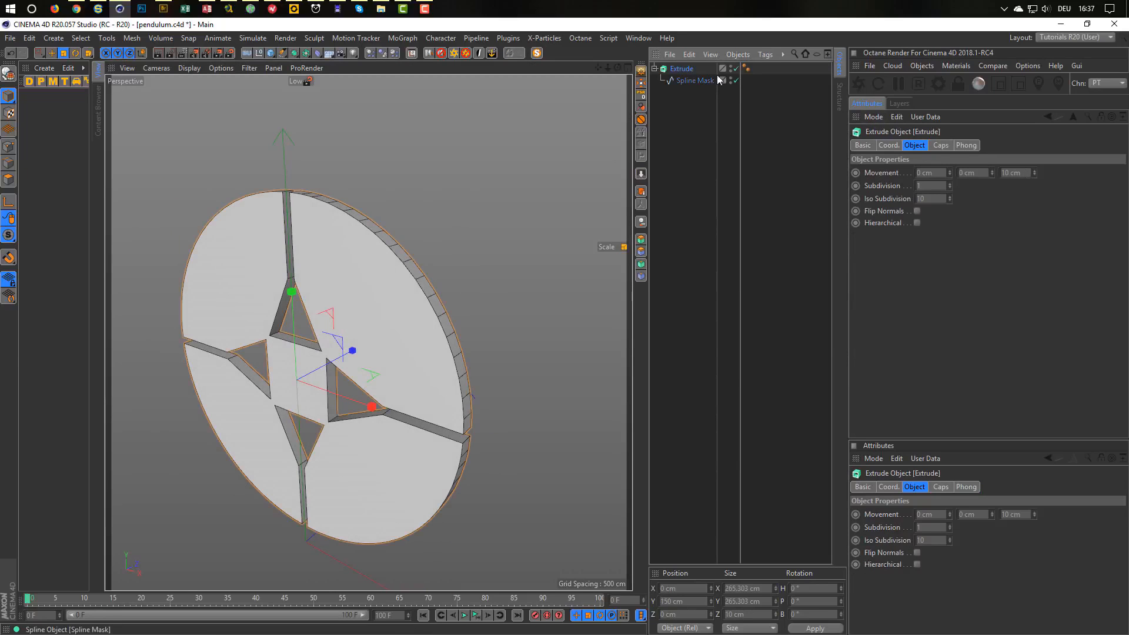
{"action": "left_click", "coordinate": [690, 80]}
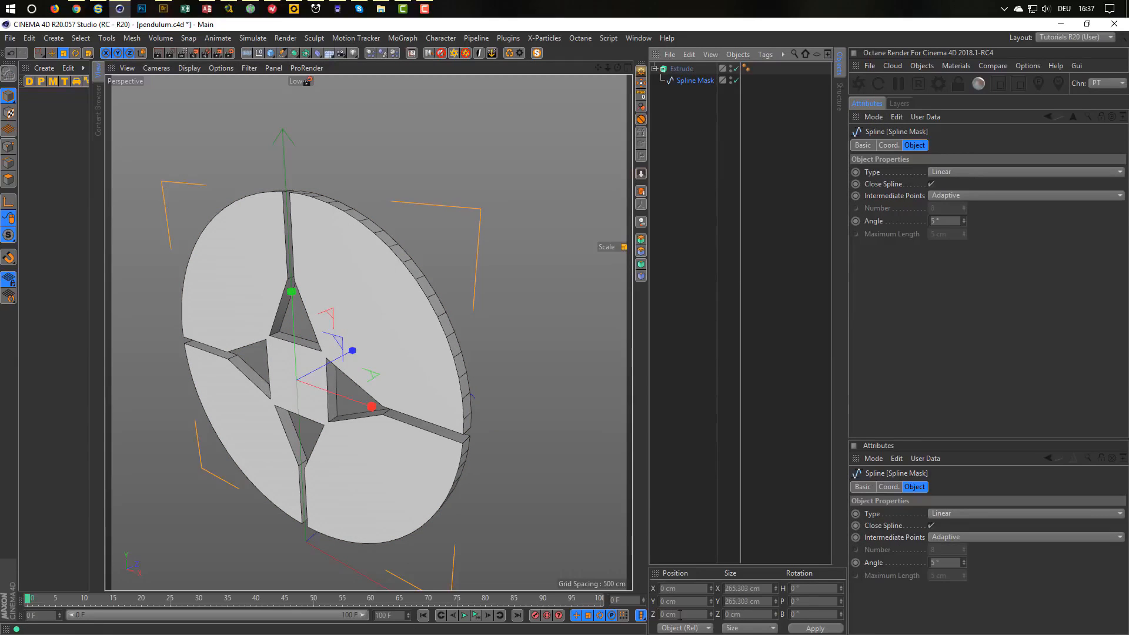
{"action": "left_click_drag", "start_coordinate": [681, 615], "coordinate": [613, 621]}
{"action": "type", "text": "-5"}
{"action": "key", "text": "Return"}
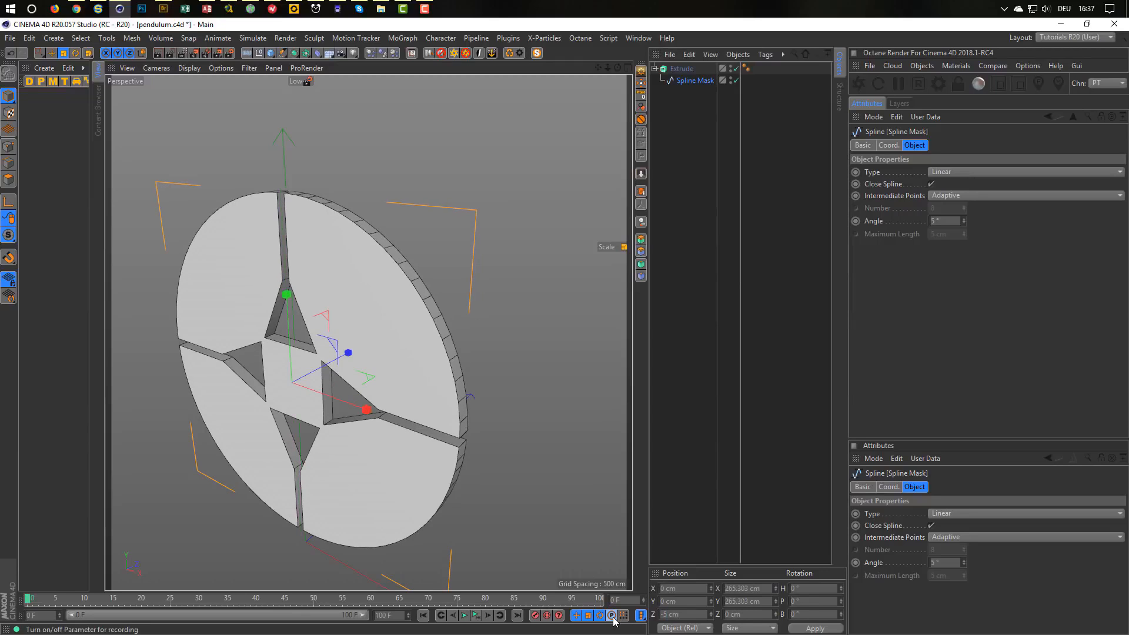
Check the centred disc in the Right view, then reselect Extrude in Perspective.
{"action": "middle_click", "coordinate": [218, 546]}
{"action": "middle_click", "coordinate": [230, 505]}
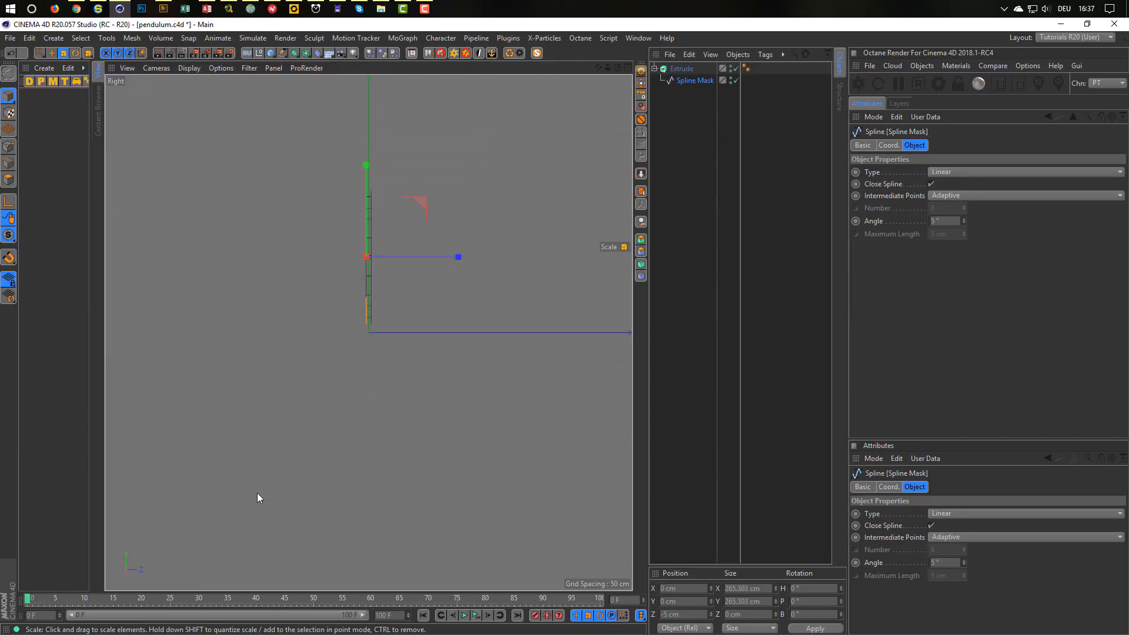
{"action": "scroll", "coordinate": [386, 224], "scroll_direction": "up", "scroll_amount": 5}
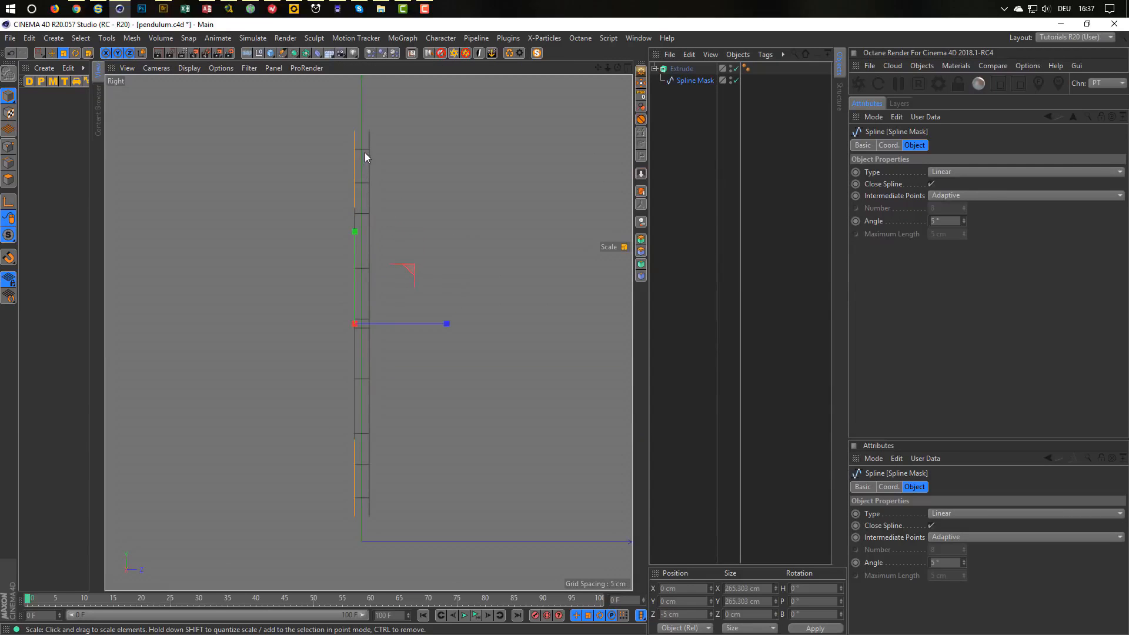
{"action": "middle_click", "coordinate": [491, 369]}
{"action": "middle_click", "coordinate": [282, 274]}
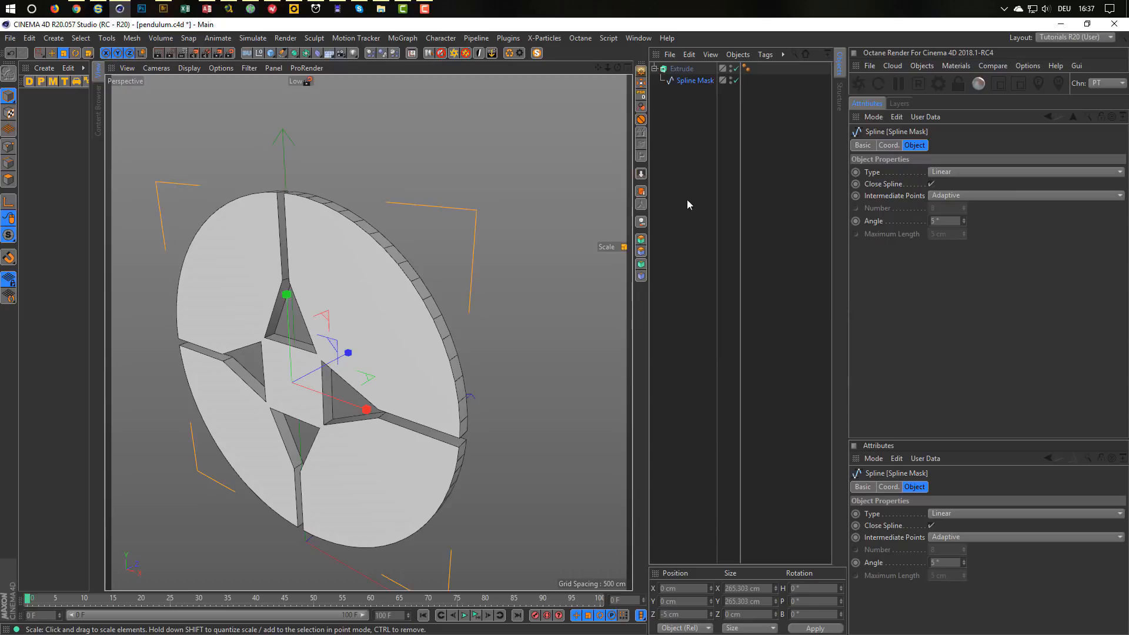
{"action": "left_click", "coordinate": [682, 69]}
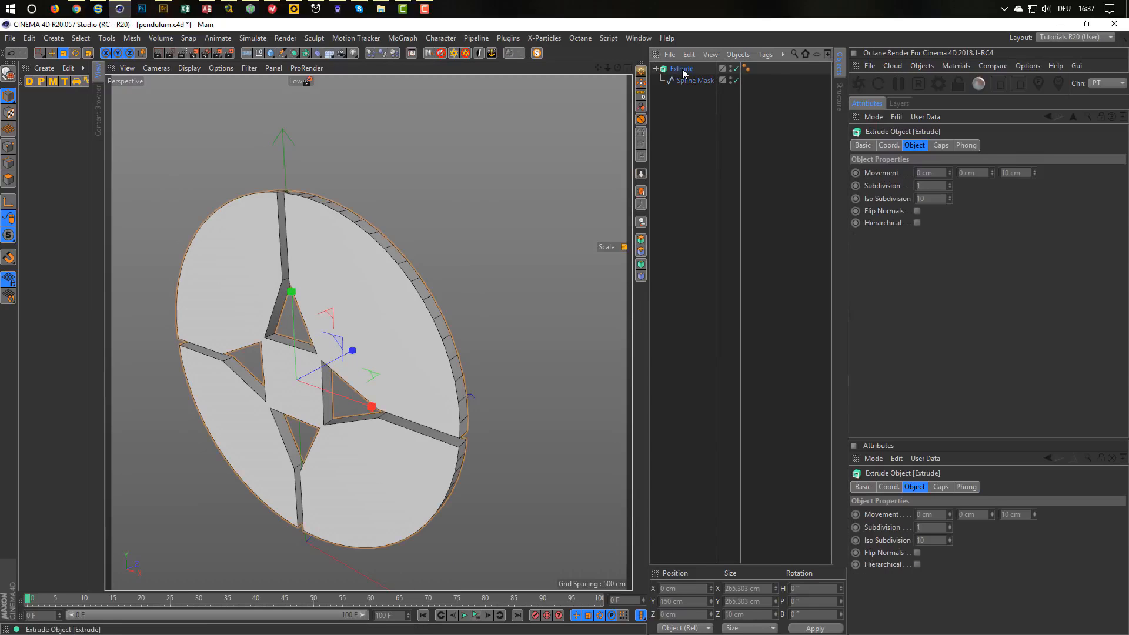
Set both the start and end caps of the Extrude to Fillet Cap.
{"action": "left_click", "coordinate": [943, 146]}
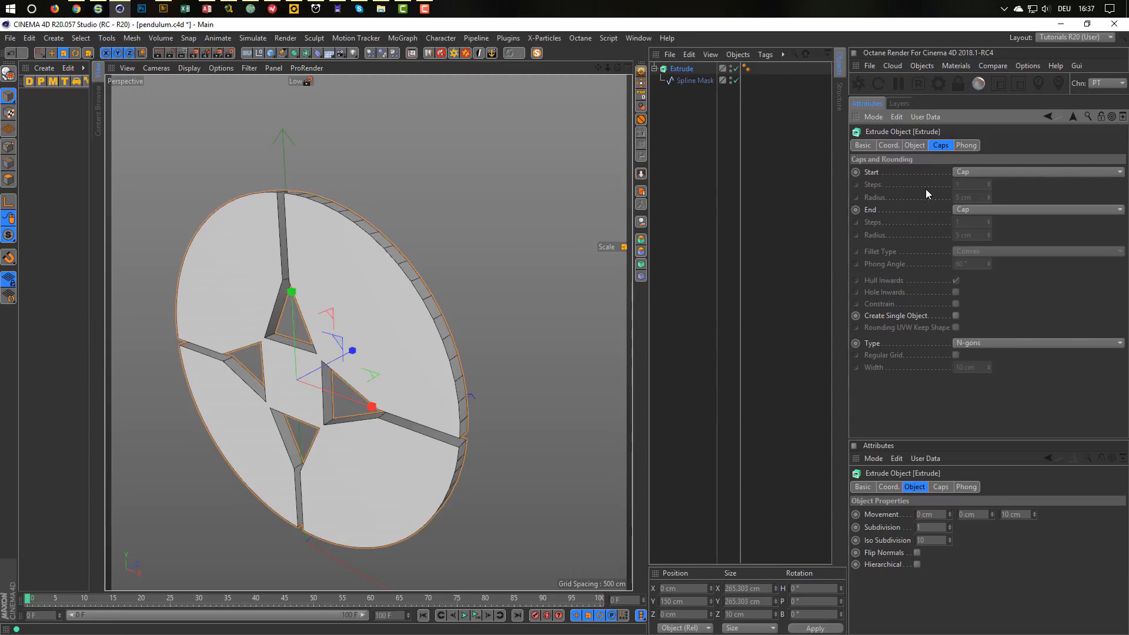
{"action": "left_click", "coordinate": [986, 171]}
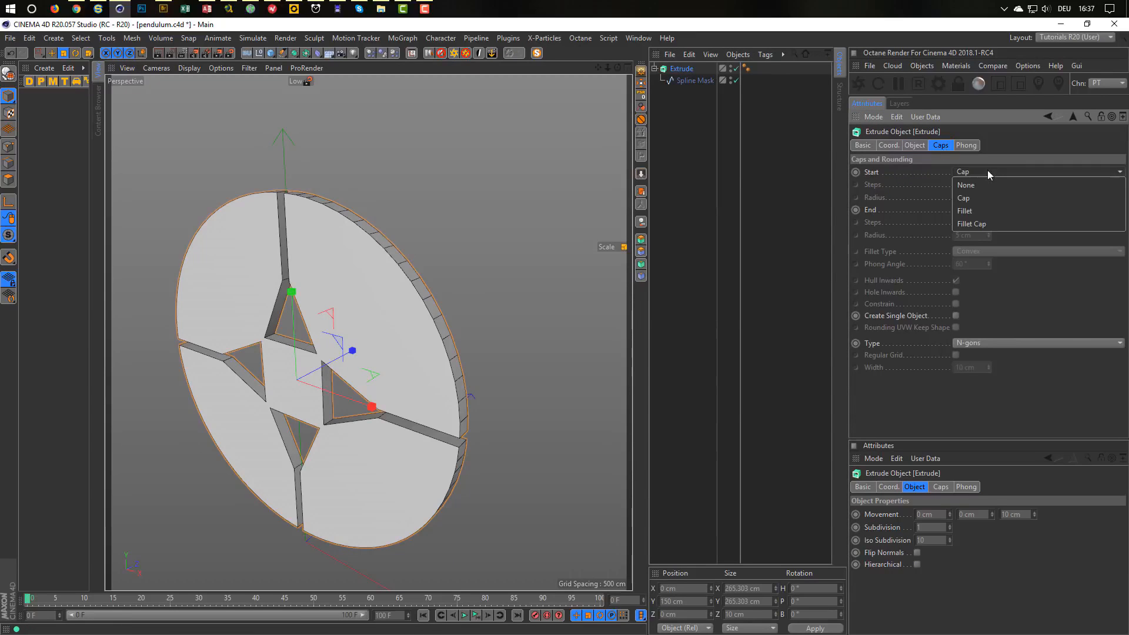
{"action": "left_click", "coordinate": [985, 225]}
{"action": "left_click", "coordinate": [985, 211]}
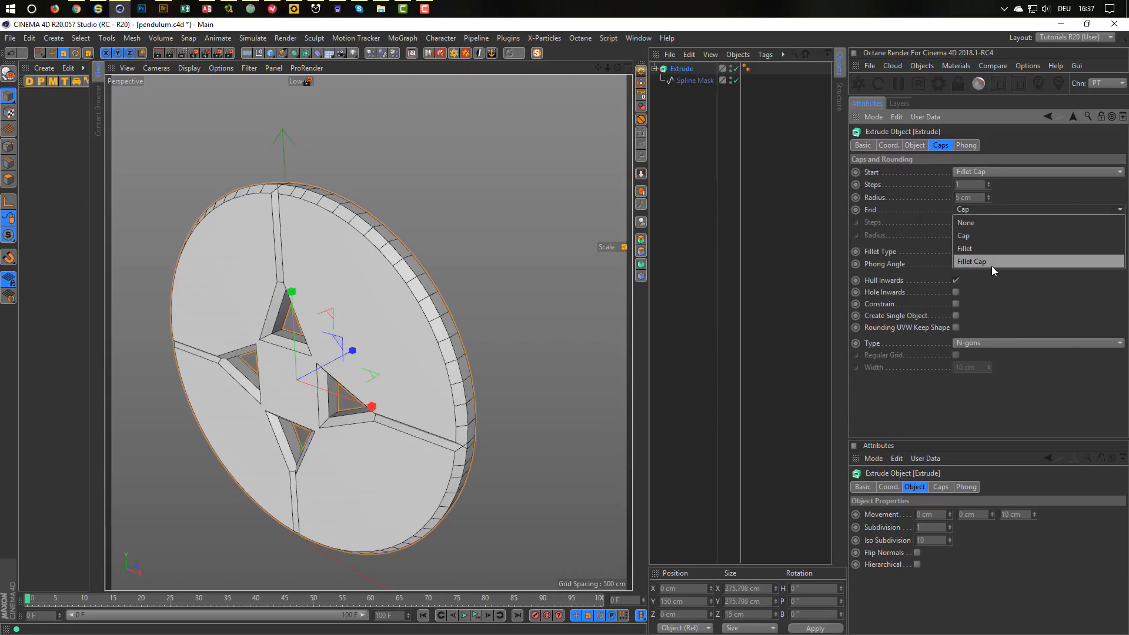
{"action": "left_click", "coordinate": [991, 266]}
Give both fillet caps 3 steps and a 1 cm radius.
{"action": "left_click", "coordinate": [965, 186]}
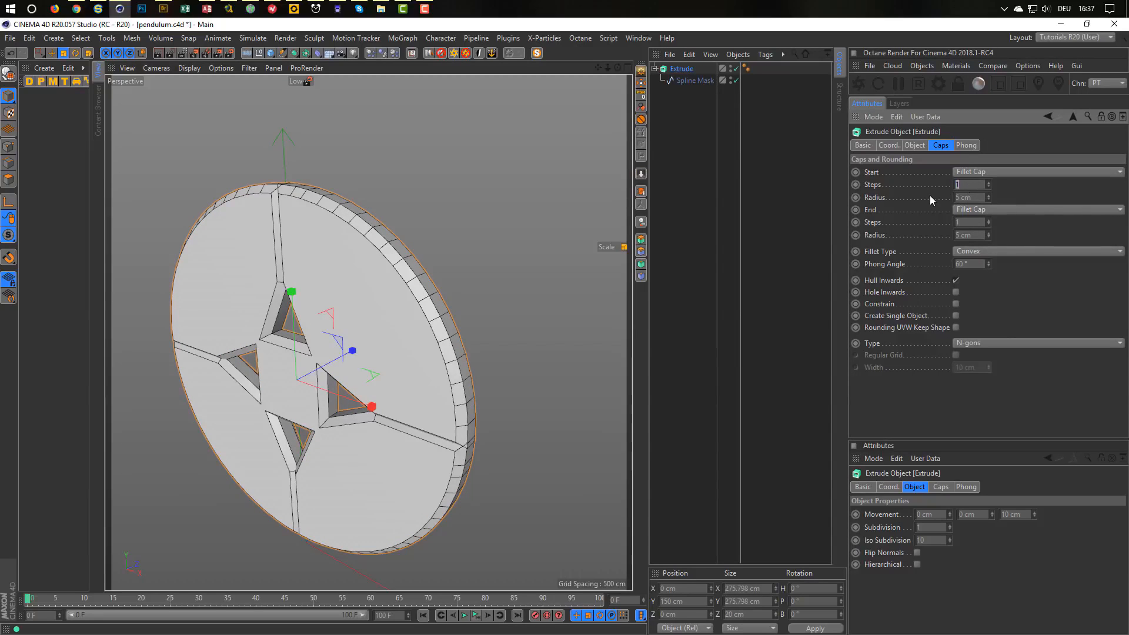
{"action": "type", "text": "3"}
{"action": "key", "text": "Tab"}
{"action": "type", "text": "1"}
{"action": "key", "text": "Tab"}
{"action": "key", "text": "Tab"}
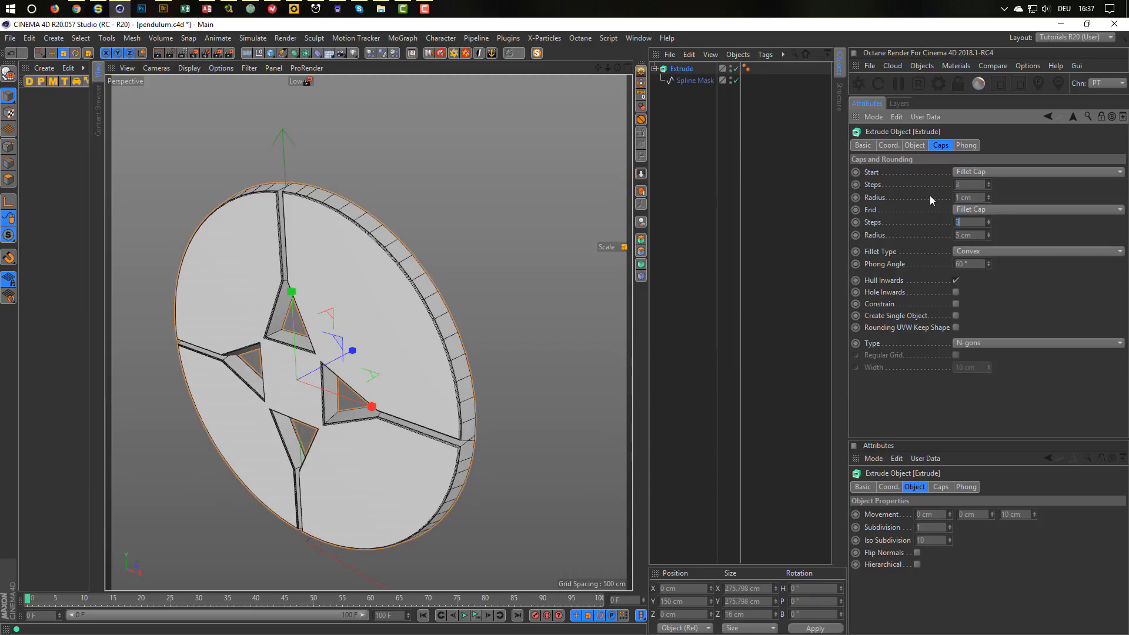
{"action": "type", "text": "3"}
{"action": "key", "text": "Tab"}
{"action": "type", "text": "1"}
{"action": "key", "text": "Tab"}
Inspect the rounded slot edges, then maximise the Front view.
{"action": "scroll", "coordinate": [302, 256], "scroll_direction": "up", "scroll_amount": 10}
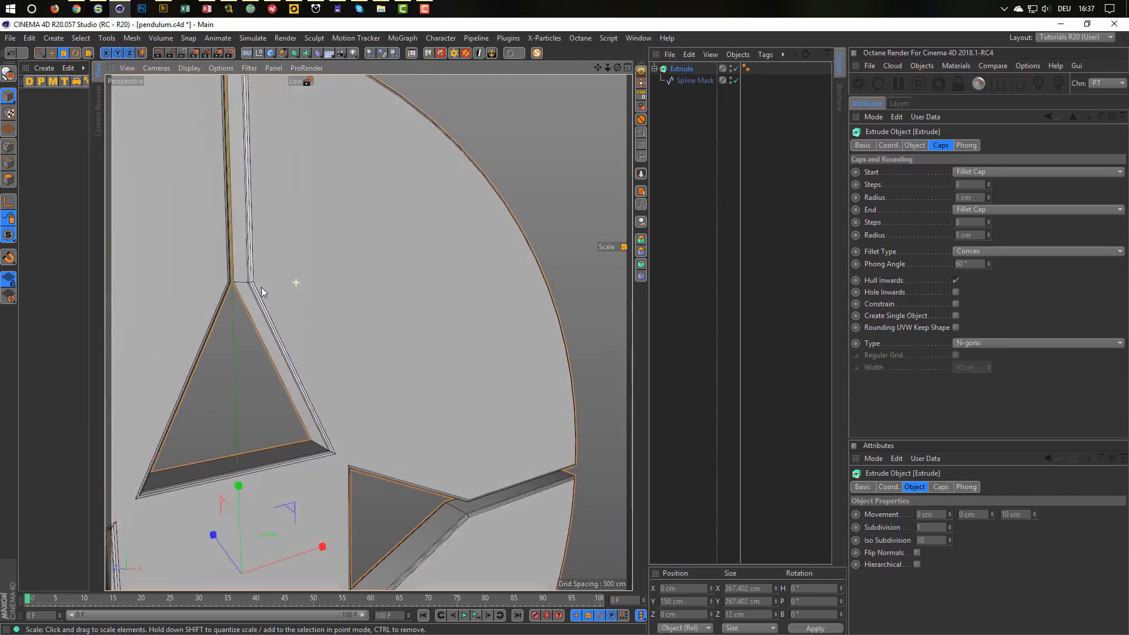
{"action": "right_click_drag", "start_coordinate": [260, 287], "coordinate": [228, 314], "text": "alt"}
{"action": "left_click_drag", "start_coordinate": [227, 314], "coordinate": [312, 273], "text": "alt"}
{"action": "right_click_drag", "start_coordinate": [312, 272], "coordinate": [292, 298], "text": "alt"}
{"action": "left_click_drag", "start_coordinate": [292, 298], "coordinate": [401, 306], "text": "alt"}
{"action": "middle_click", "coordinate": [402, 471]}
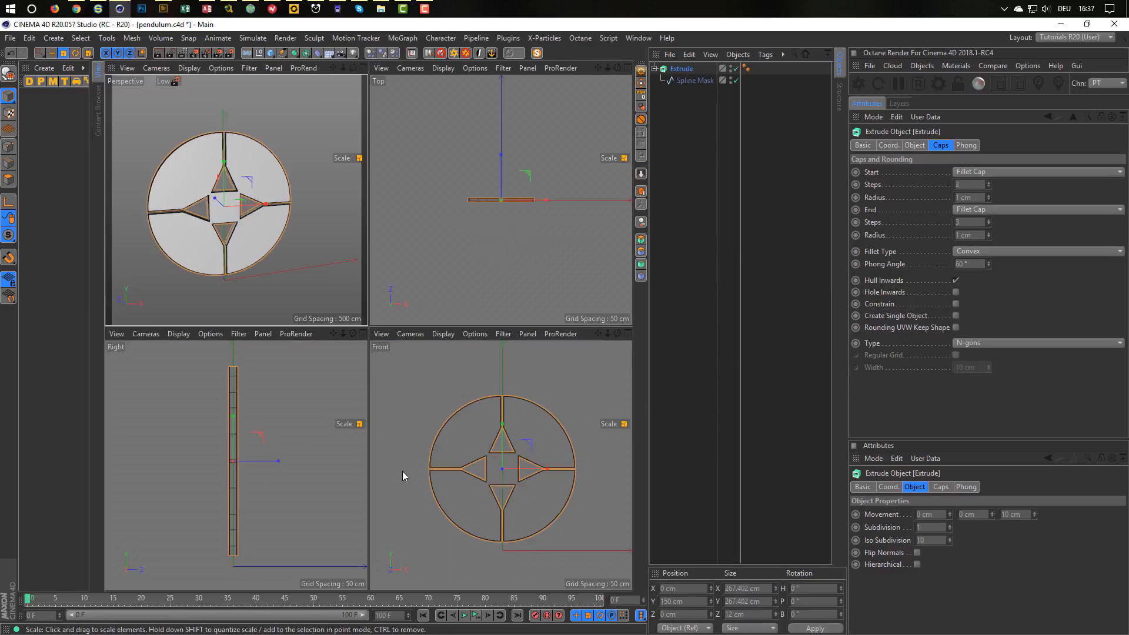
{"action": "middle_click", "coordinate": [403, 471]}
{"action": "scroll", "coordinate": [376, 306], "scroll_direction": "up", "scroll_amount": 5}
{"action": "scroll", "coordinate": [404, 285], "scroll_direction": "up", "scroll_amount": 2}
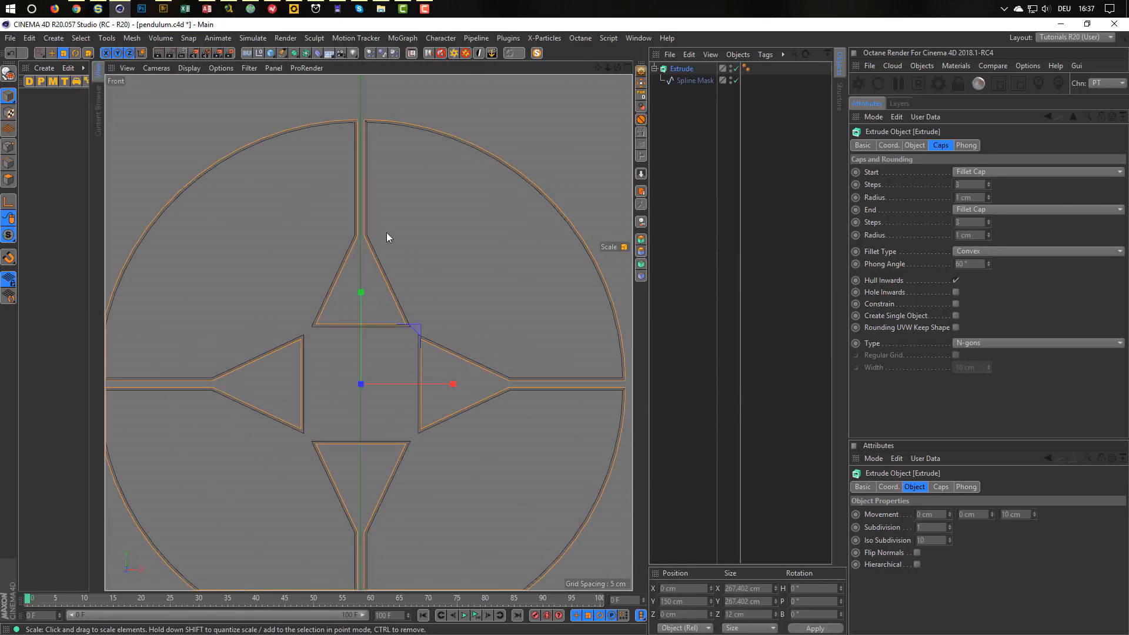
{"action": "left_click", "coordinate": [271, 53]}
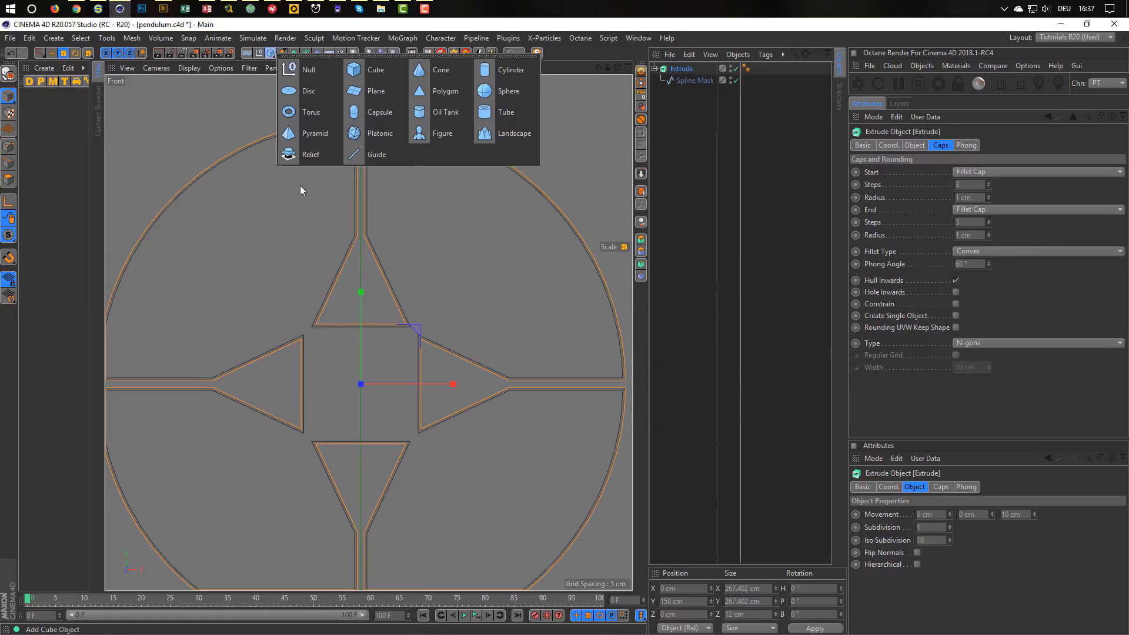
Add a Cone and move it up into the disc.
{"action": "left_click", "coordinate": [452, 69]}
{"action": "scroll", "coordinate": [393, 432], "scroll_direction": "down", "scroll_amount": 3}
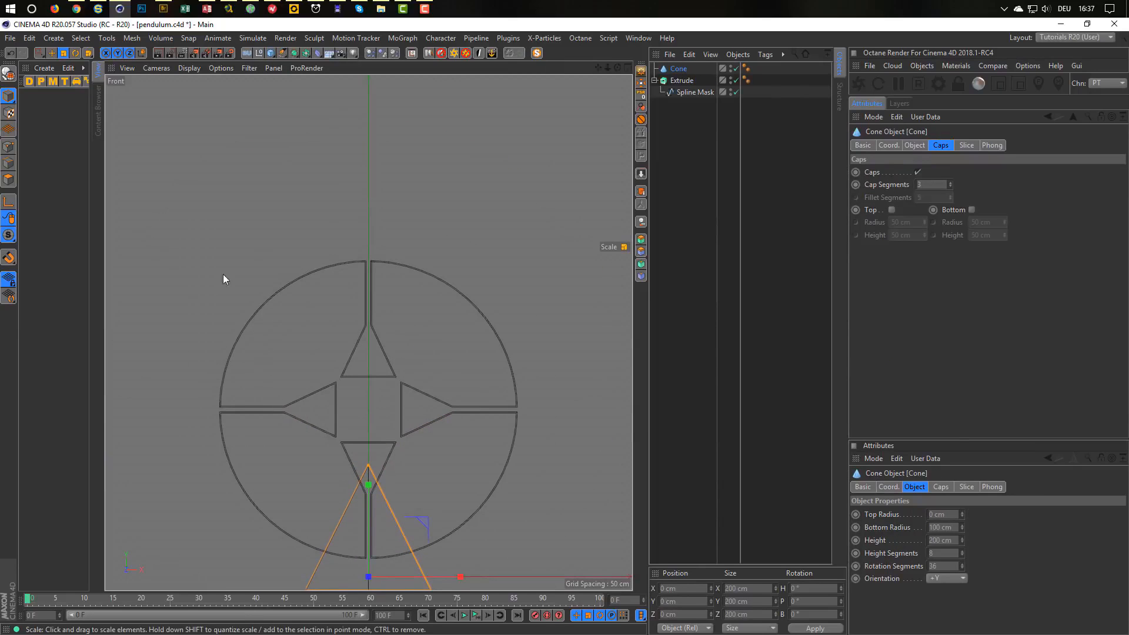
{"action": "key", "text": "r"}
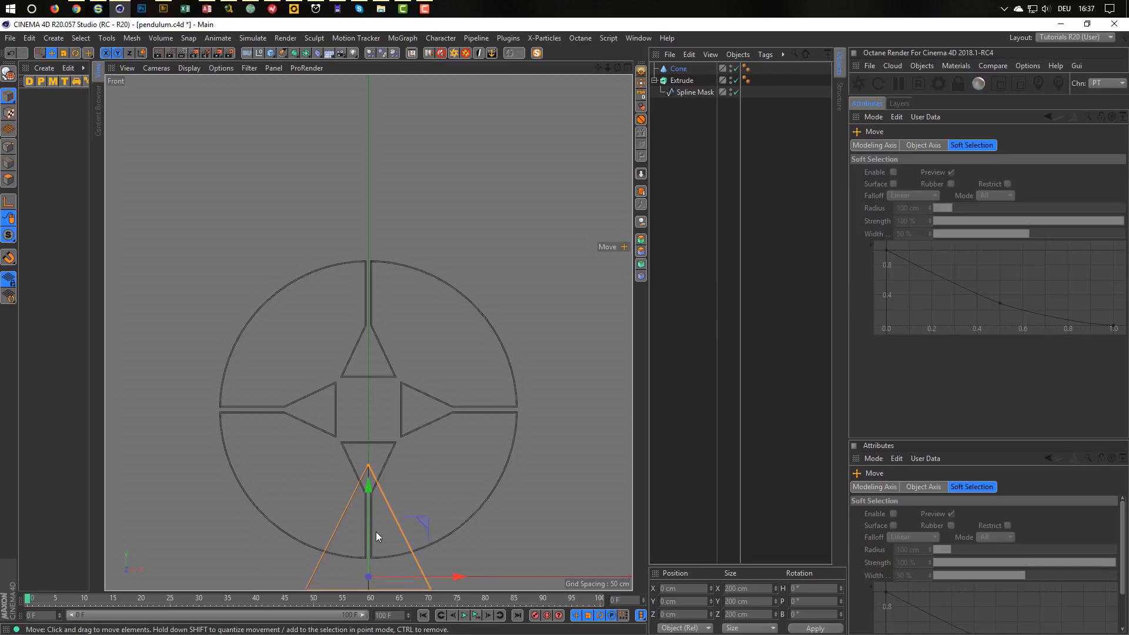
{"action": "key", "text": "e"}
{"action": "left_click_drag", "start_coordinate": [369, 474], "coordinate": [372, 241]}
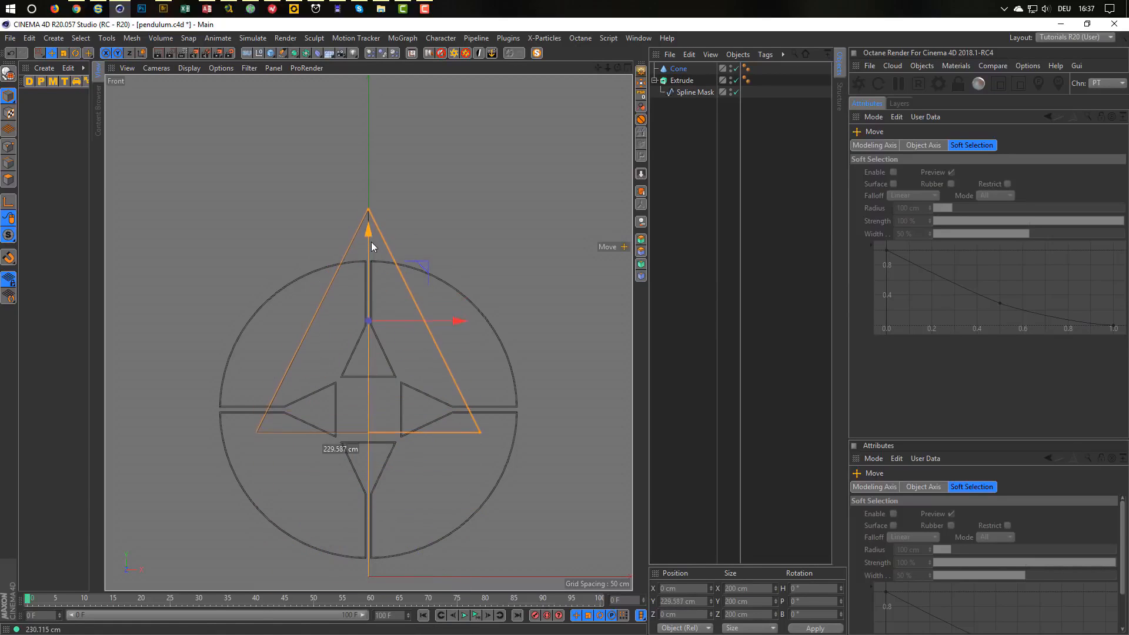
{"action": "scroll", "coordinate": [362, 348], "scroll_direction": "up", "scroll_amount": 4}
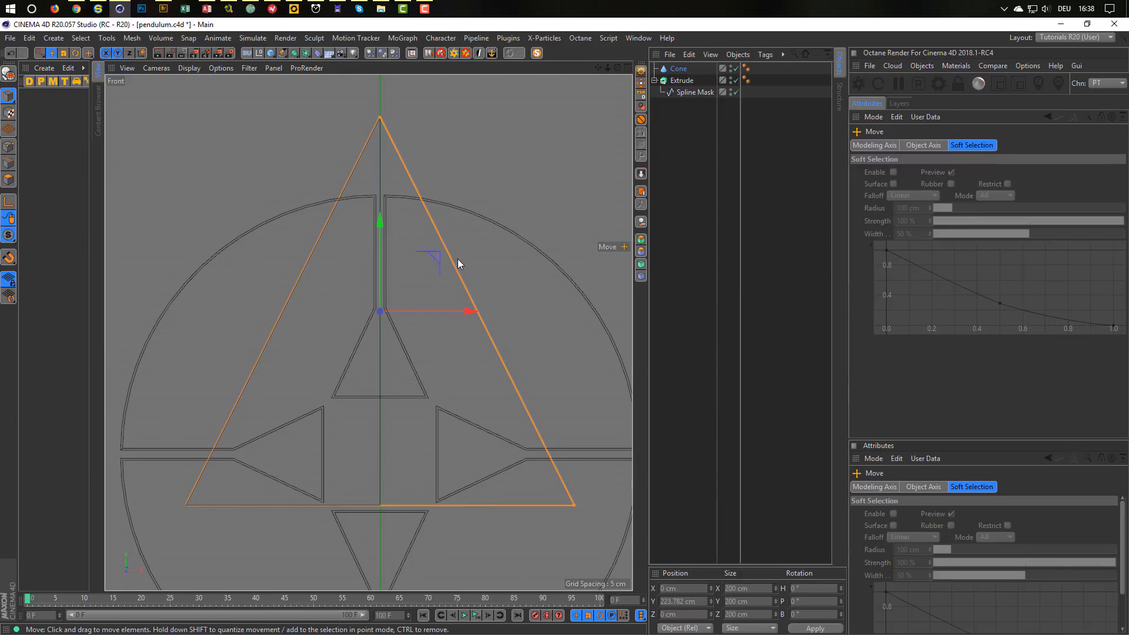
Scale the cone to about 40 cm and fit it in the upper triangular cut-out.
{"action": "key", "text": "t"}
{"action": "left_click_drag", "start_coordinate": [531, 265], "coordinate": [217, 416]}
{"action": "scroll", "coordinate": [422, 298], "scroll_direction": "up", "scroll_amount": 5}
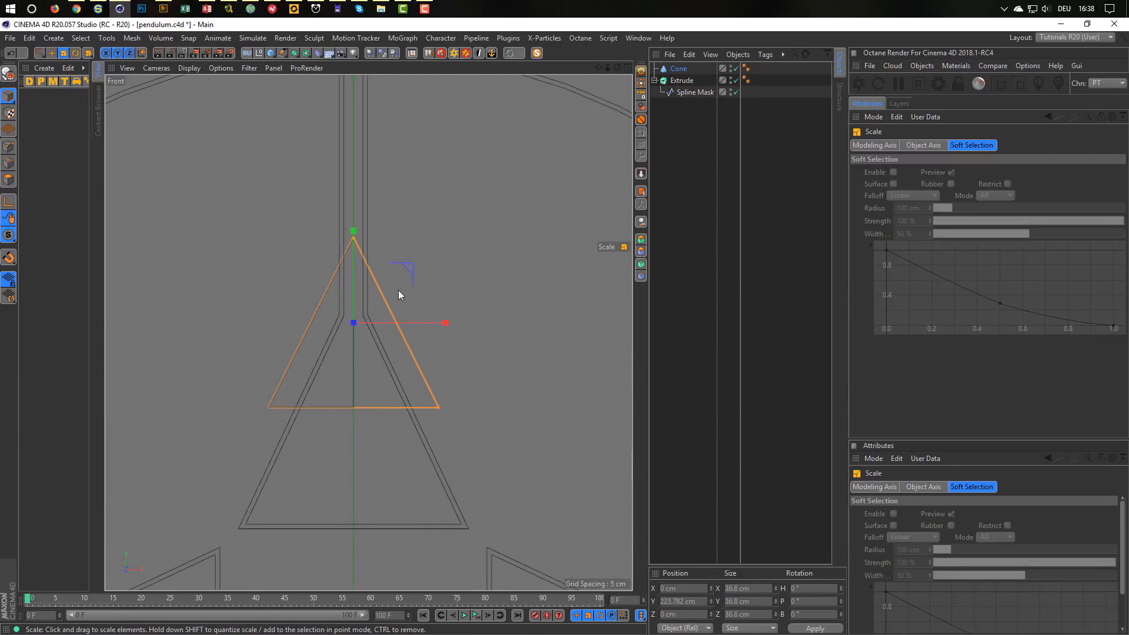
{"action": "key", "text": "e"}
{"action": "left_click_drag", "start_coordinate": [353, 232], "coordinate": [341, 331]}
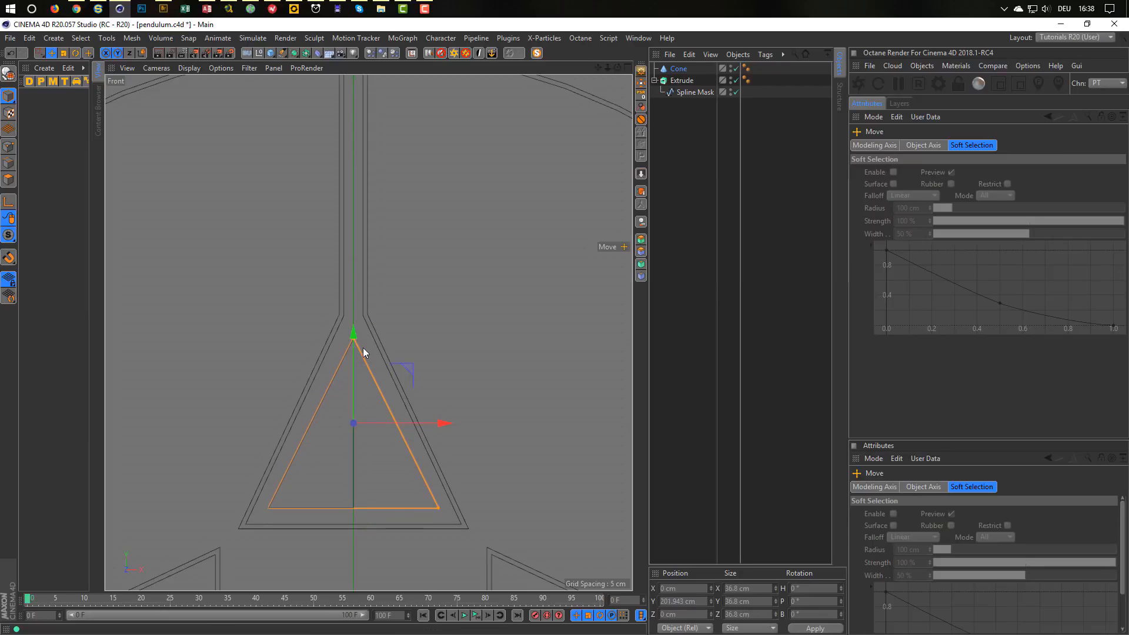
{"action": "key", "text": "t"}
{"action": "left_click_drag", "start_coordinate": [430, 449], "coordinate": [464, 435]}
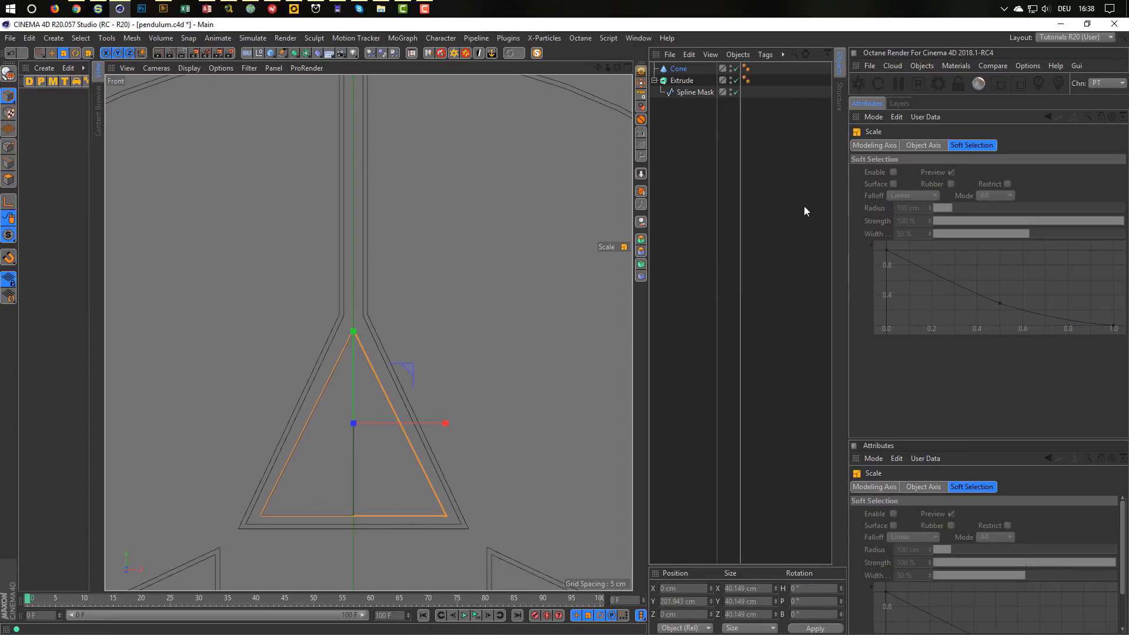
Set the Cone's Top Radius to 1 cm and Rotation Segments to 12.
{"action": "left_click", "coordinate": [679, 69]}
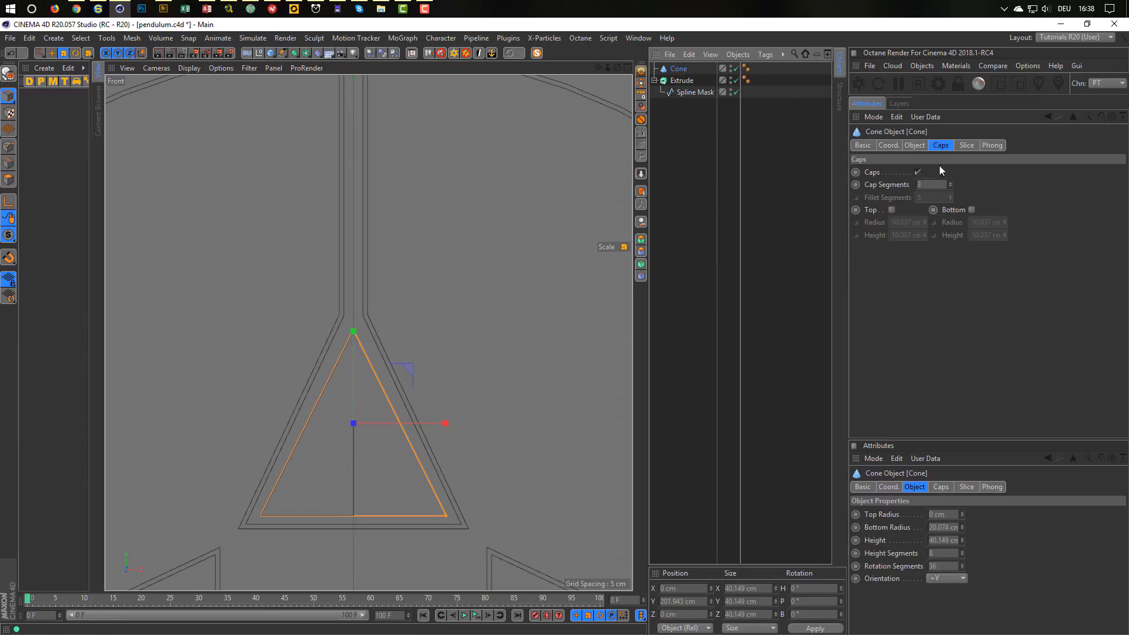
{"action": "left_click", "coordinate": [918, 146]}
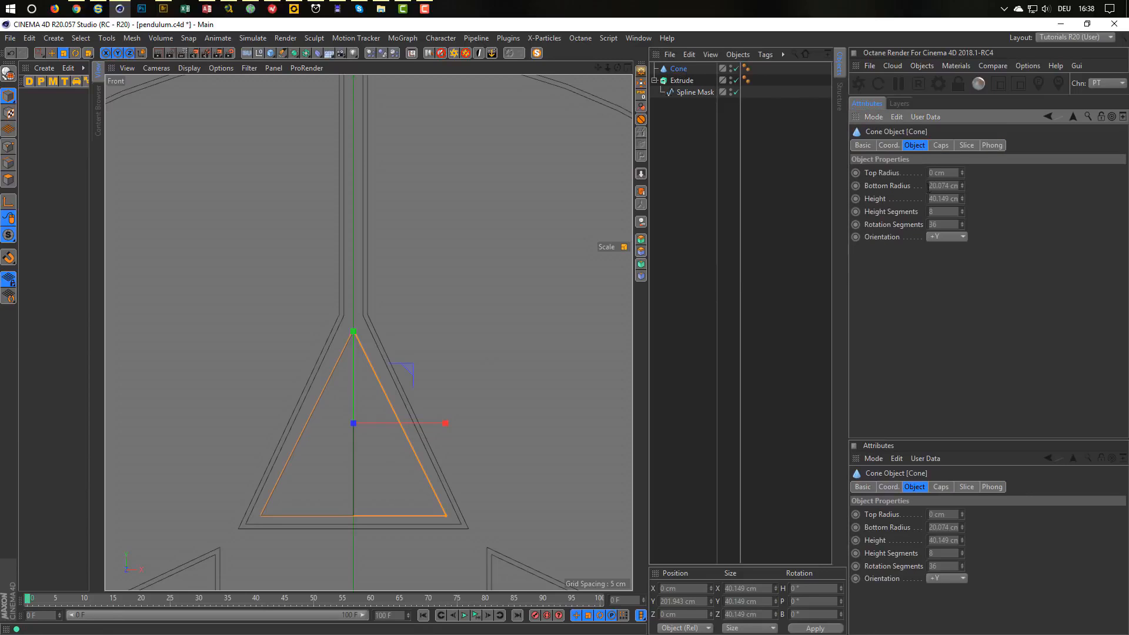
{"action": "left_click", "coordinate": [963, 171]}
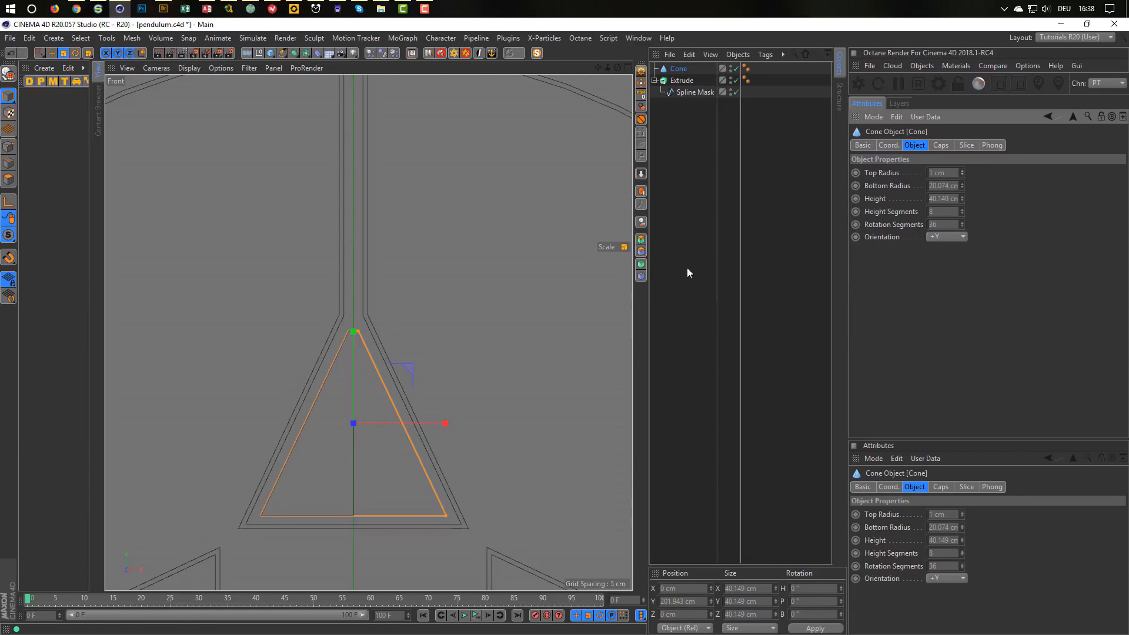
{"action": "middle_click", "coordinate": [421, 327]}
{"action": "middle_click", "coordinate": [295, 233]}
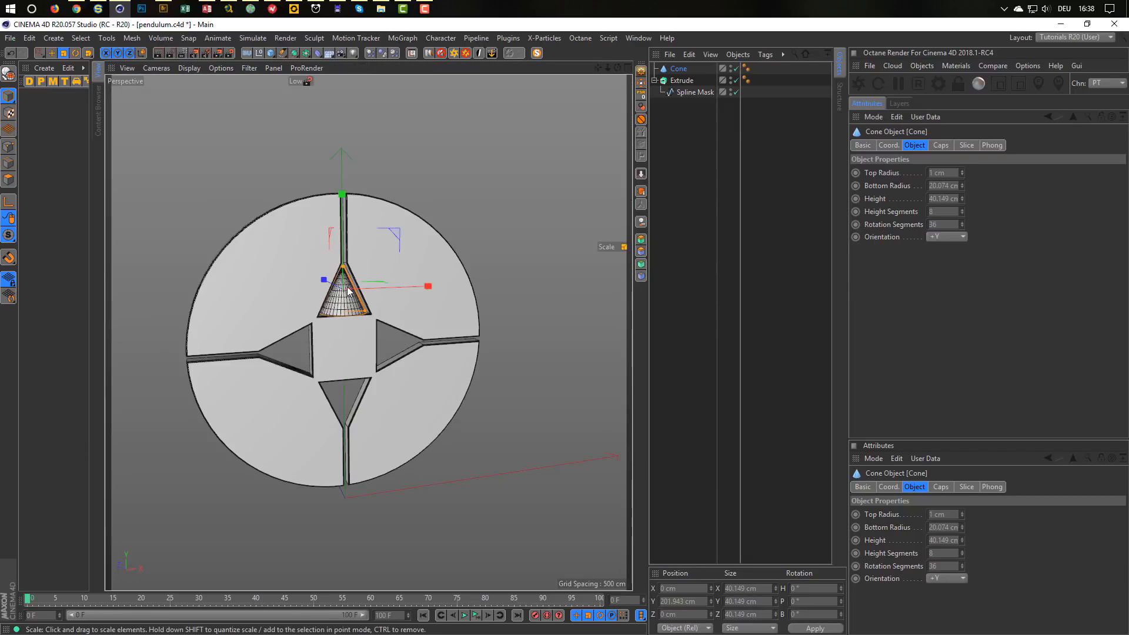
{"action": "left_click_drag", "start_coordinate": [295, 233], "coordinate": [324, 260], "text": "alt"}
{"action": "right_click_drag", "start_coordinate": [325, 261], "coordinate": [444, 242], "text": "alt"}
{"action": "left_click_drag", "start_coordinate": [445, 242], "coordinate": [399, 298], "text": "alt"}
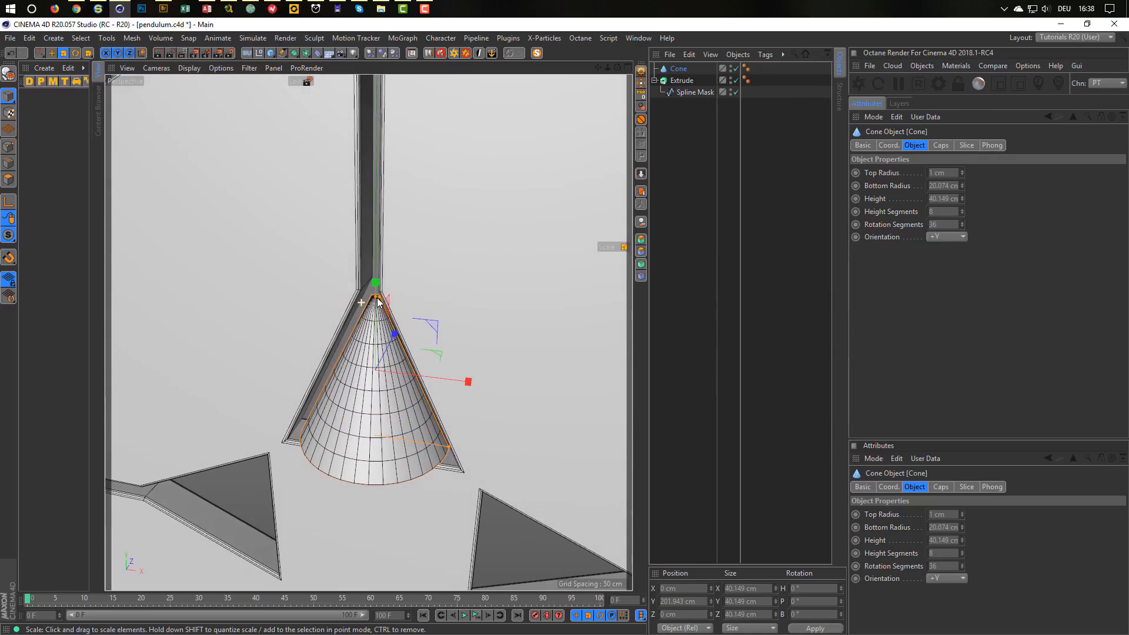
{"action": "left_click", "coordinate": [955, 224]}
{"action": "key", "text": "Return"}
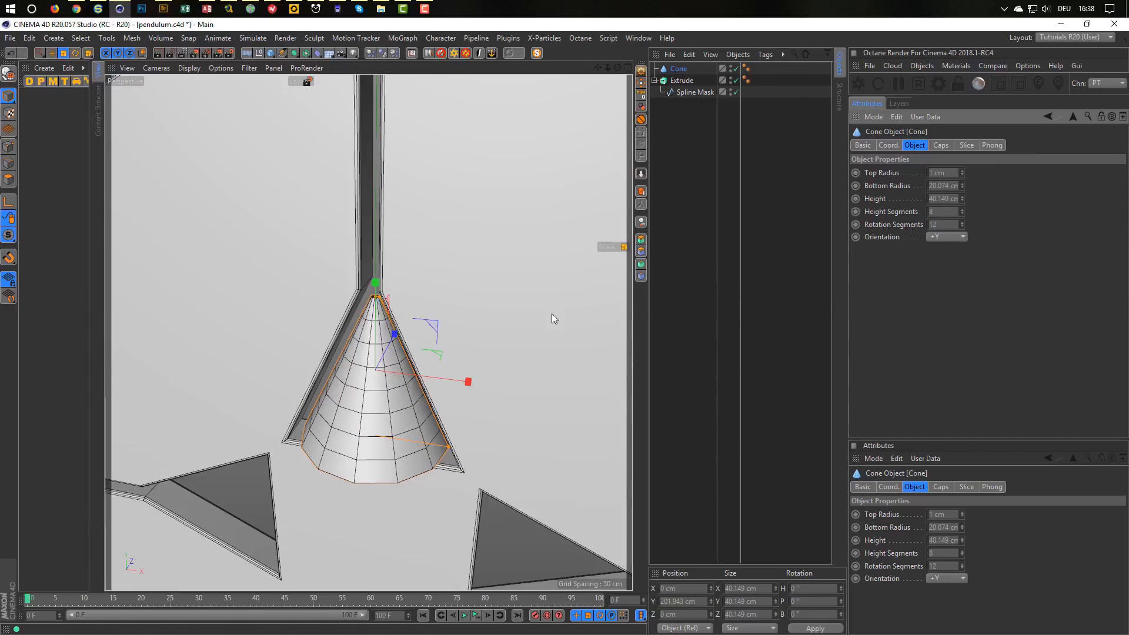
{"action": "right_click_drag", "start_coordinate": [378, 294], "coordinate": [518, 277], "text": "alt"}
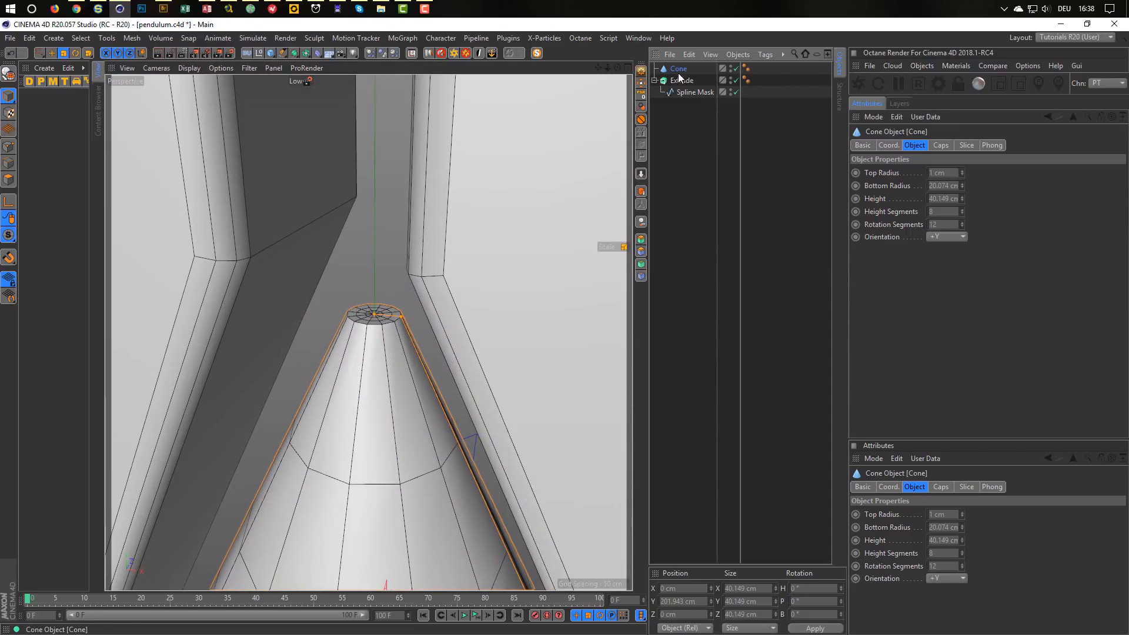
Make the cone editable and Live Select its top cap polygons.
{"action": "key", "text": "c"}
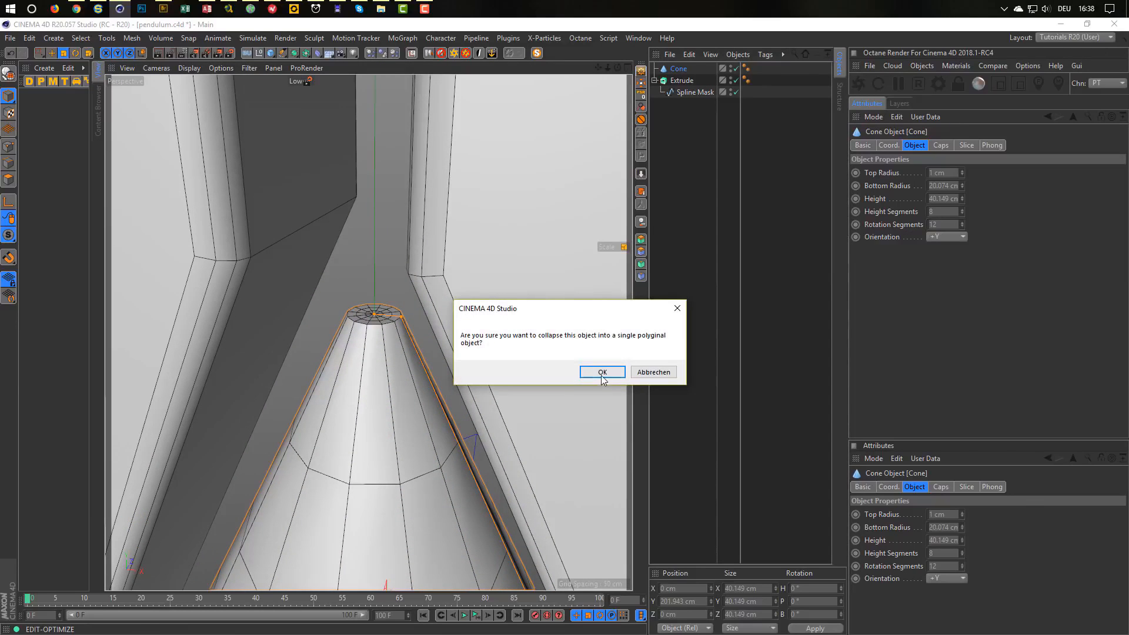
{"action": "left_click", "coordinate": [600, 372]}
{"action": "left_click", "coordinate": [8, 179]}
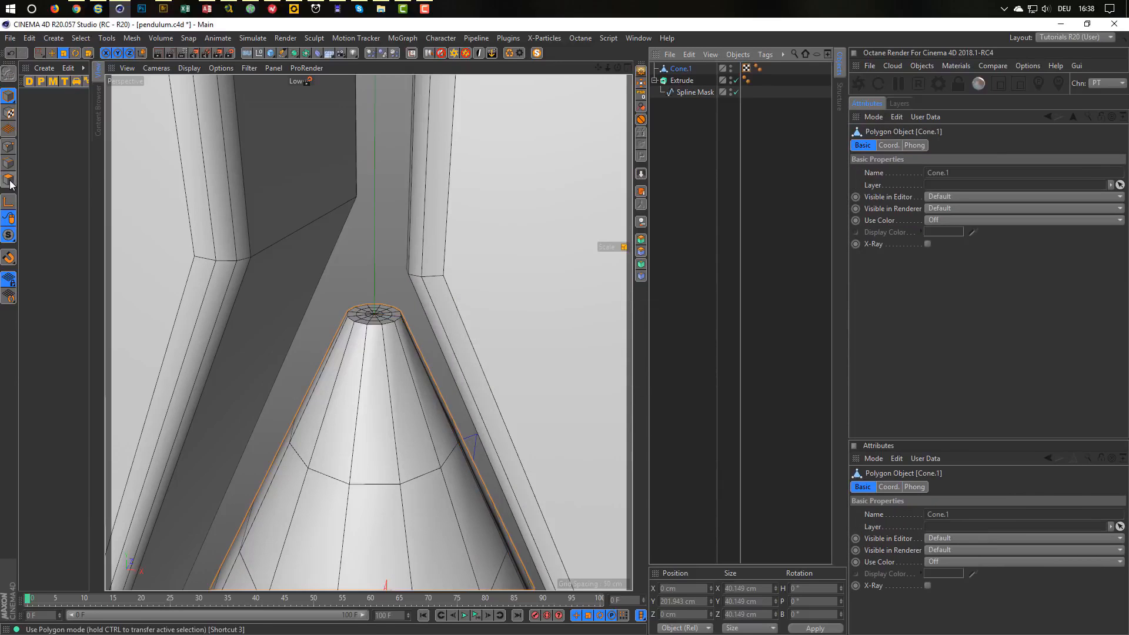
{"action": "scroll", "coordinate": [381, 315], "scroll_direction": "up", "scroll_amount": 1}
{"action": "scroll", "coordinate": [381, 313], "scroll_direction": "up", "scroll_amount": 2}
{"action": "key", "text": "0"}
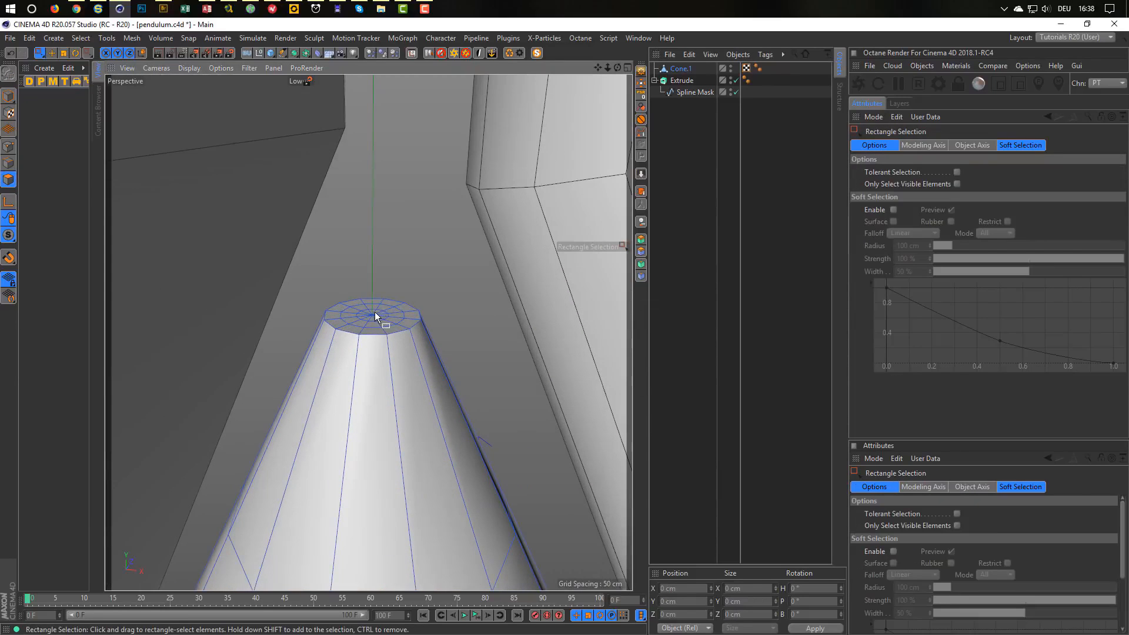
{"action": "key", "text": "9"}
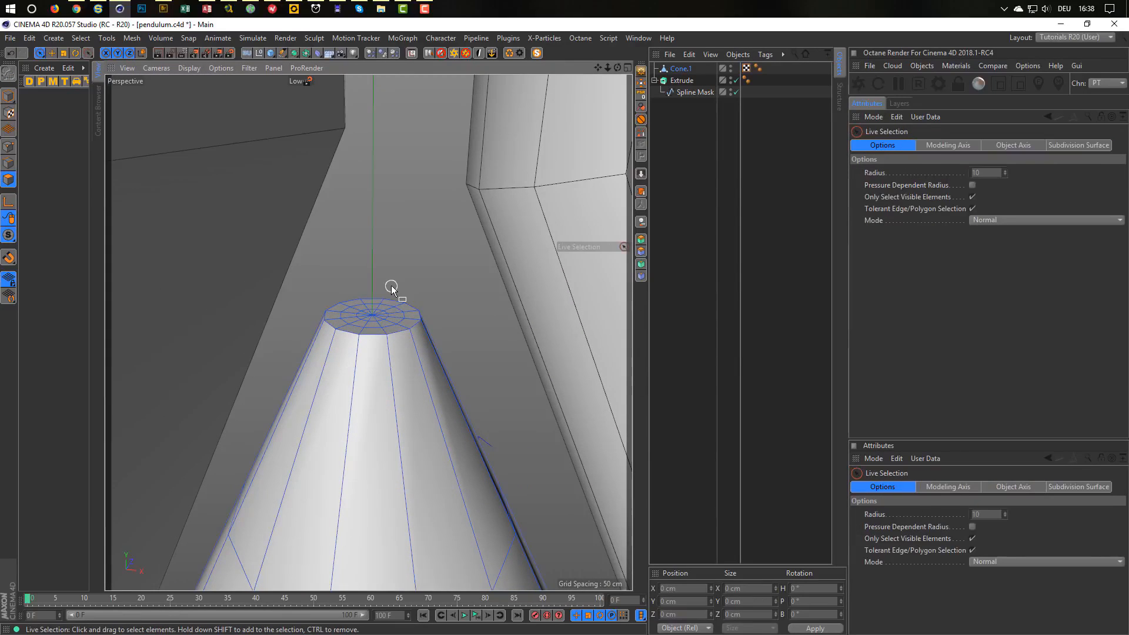
{"action": "left_click", "coordinate": [371, 317]}
Drag the top cap upward into a long thin rod above the disc, then return to Model mode.
{"action": "left_click_drag", "start_coordinate": [372, 318], "coordinate": [295, 386], "text": "alt"}
{"action": "right_click_drag", "start_coordinate": [344, 344], "coordinate": [263, 383], "text": "alt"}
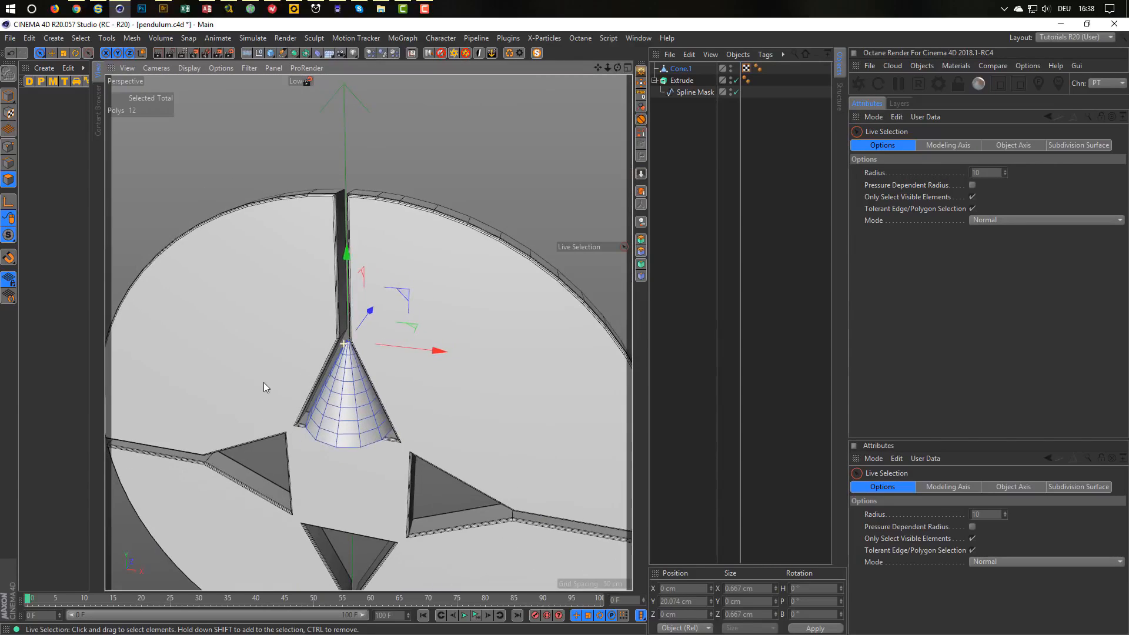
{"action": "middle_click_drag", "start_coordinate": [263, 383], "coordinate": [274, 457], "text": "alt"}
{"action": "left_click_drag", "start_coordinate": [355, 341], "coordinate": [356, 78]}
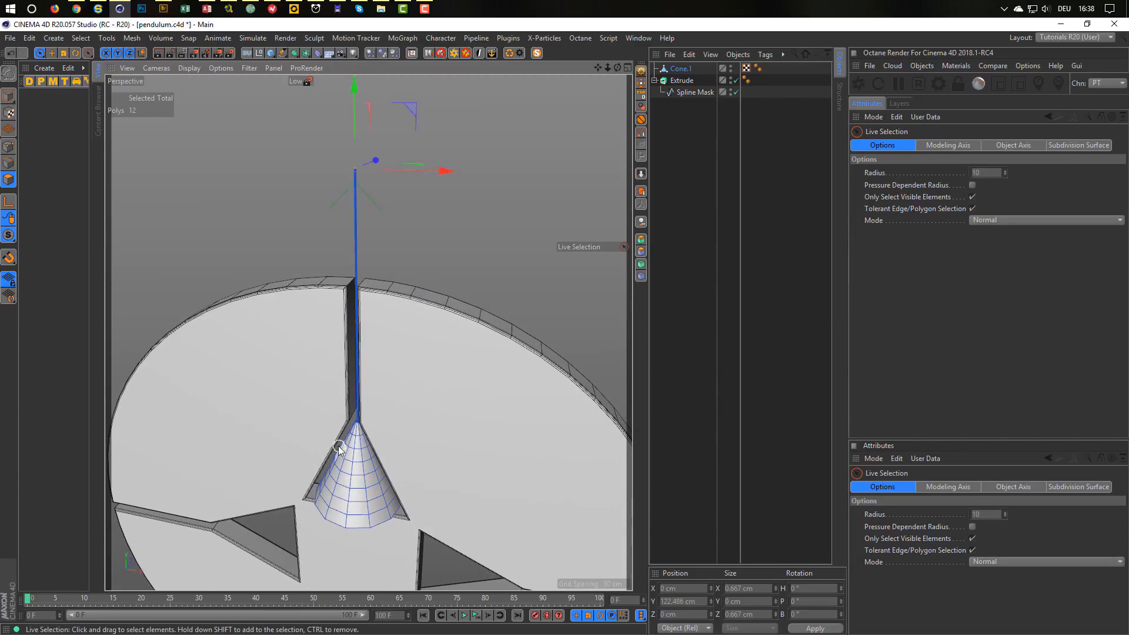
{"action": "right_click_drag", "start_coordinate": [338, 446], "coordinate": [316, 448], "text": "alt"}
{"action": "middle_click_drag", "start_coordinate": [316, 448], "coordinate": [268, 470], "text": "alt"}
{"action": "left_click_drag", "start_coordinate": [267, 470], "coordinate": [218, 482], "text": "alt"}
{"action": "middle_click_drag", "start_coordinate": [218, 481], "coordinate": [322, 507], "text": "alt"}
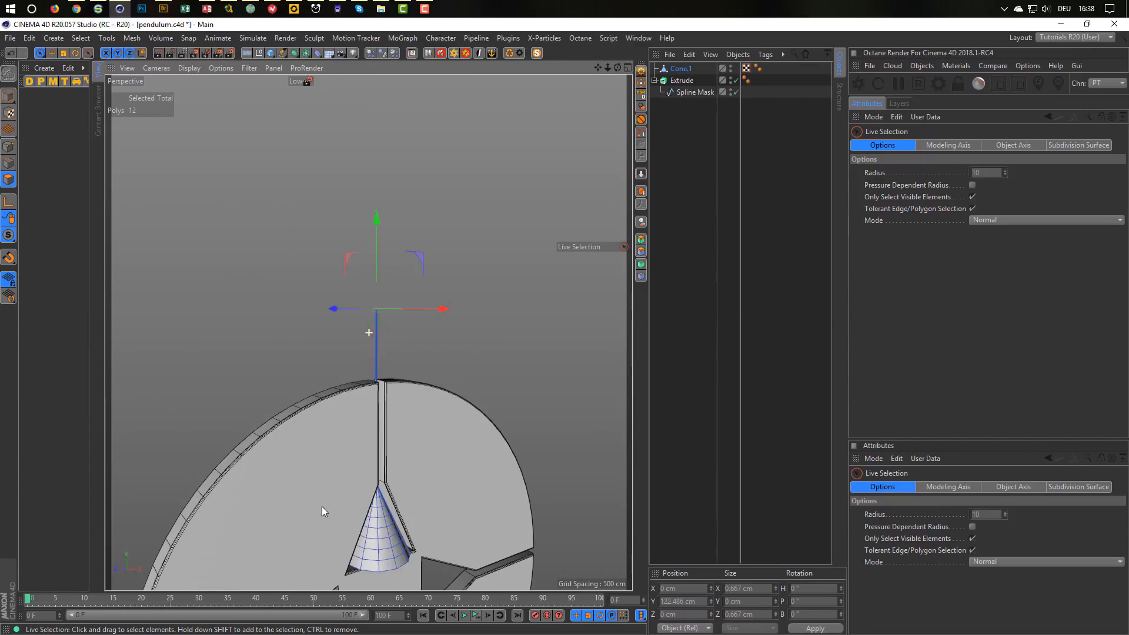
{"action": "left_click_drag", "start_coordinate": [377, 217], "coordinate": [378, 59]}
{"action": "right_click_drag", "start_coordinate": [362, 339], "coordinate": [313, 375], "text": "alt"}
{"action": "middle_click_drag", "start_coordinate": [314, 375], "coordinate": [316, 401], "text": "alt"}
{"action": "left_click_drag", "start_coordinate": [315, 400], "coordinate": [373, 392], "text": "alt"}
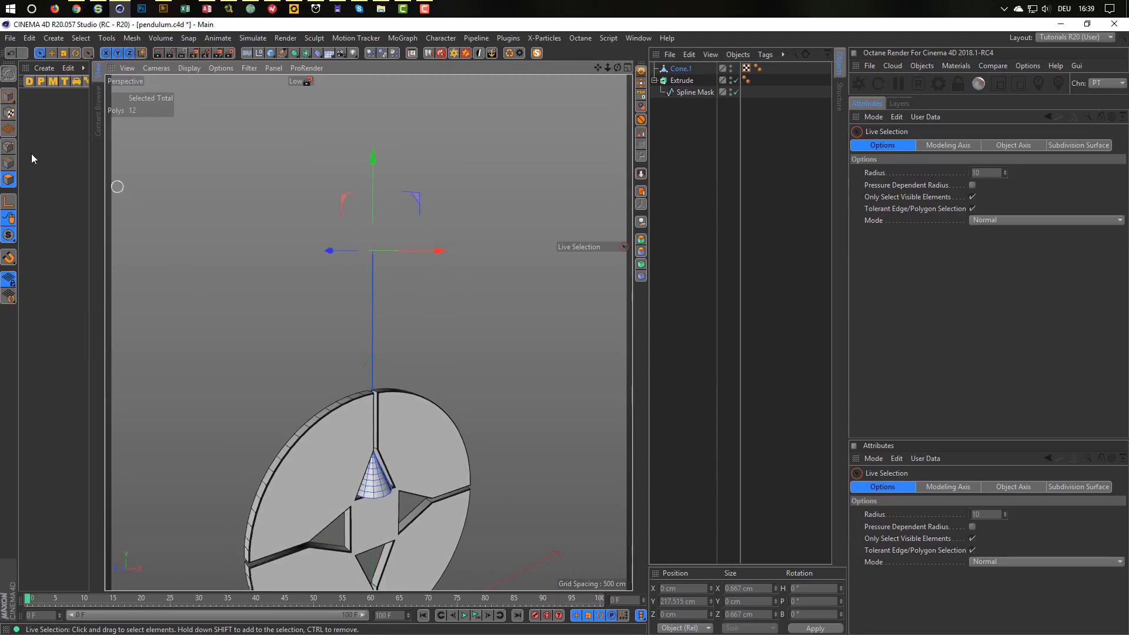
{"action": "left_click", "coordinate": [8, 95]}
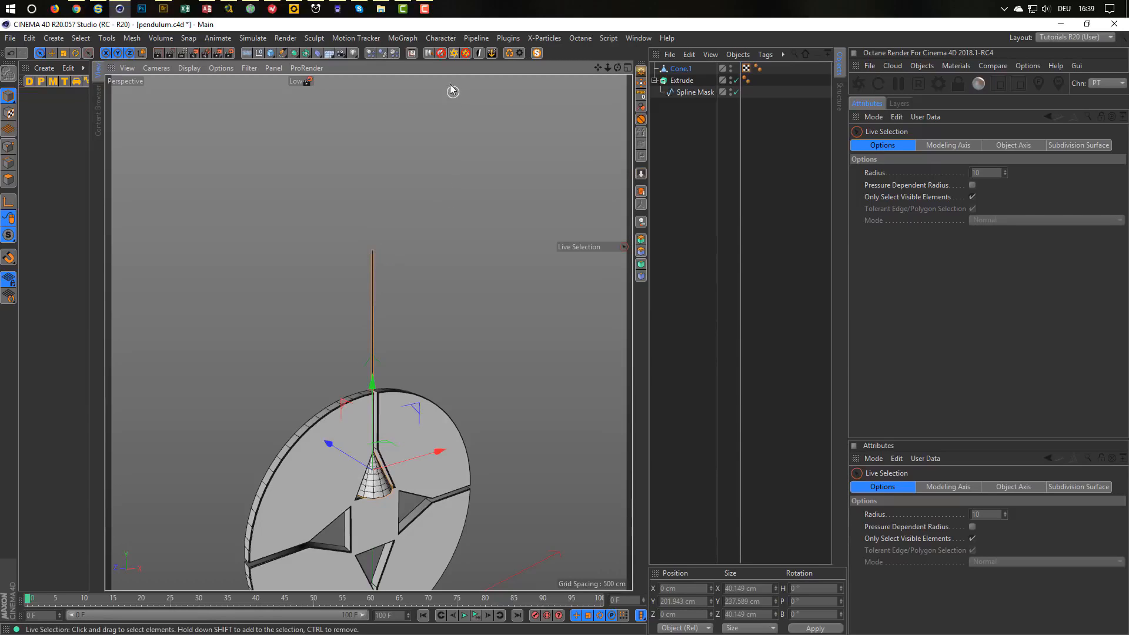
Move Cone.1's axis to the top of the rod with Axis Center Y at 100%.
{"action": "left_click", "coordinate": [411, 53]}
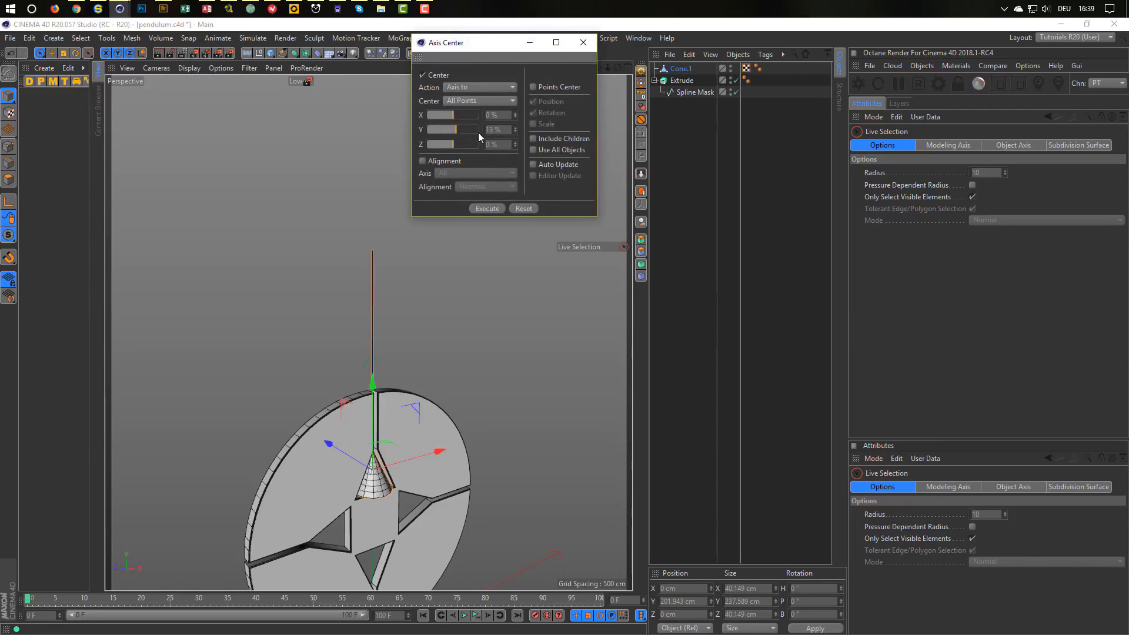
{"action": "left_click", "coordinate": [533, 164]}
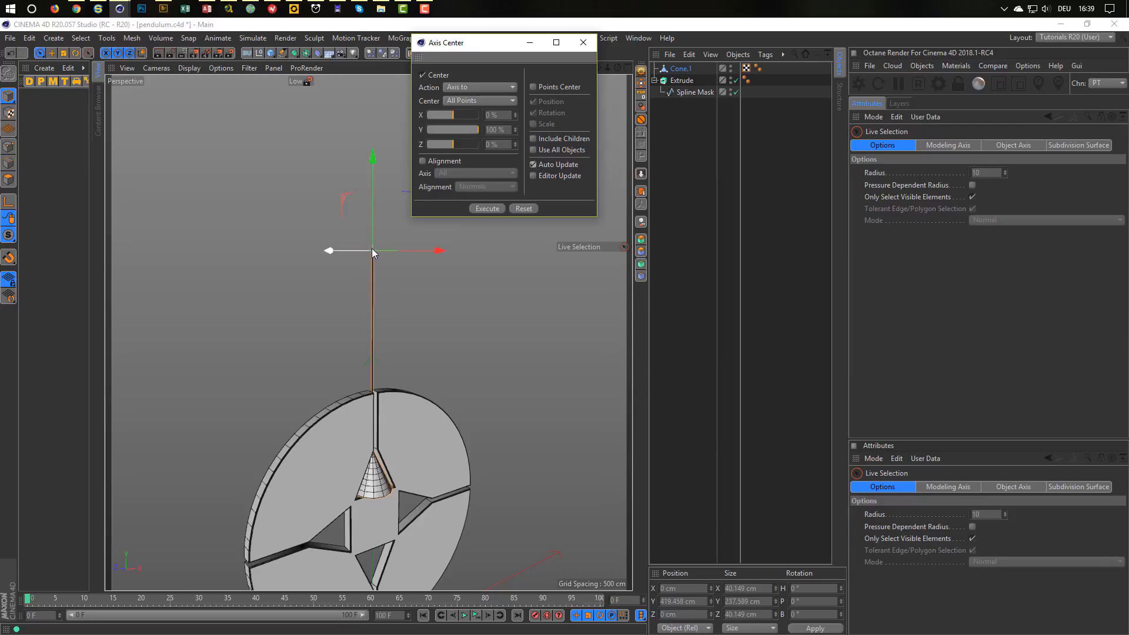
{"action": "left_click", "coordinate": [586, 42]}
Test the swing with the Rotate tool, then undo it so the pendulum hangs straight.
{"action": "key", "text": "r"}
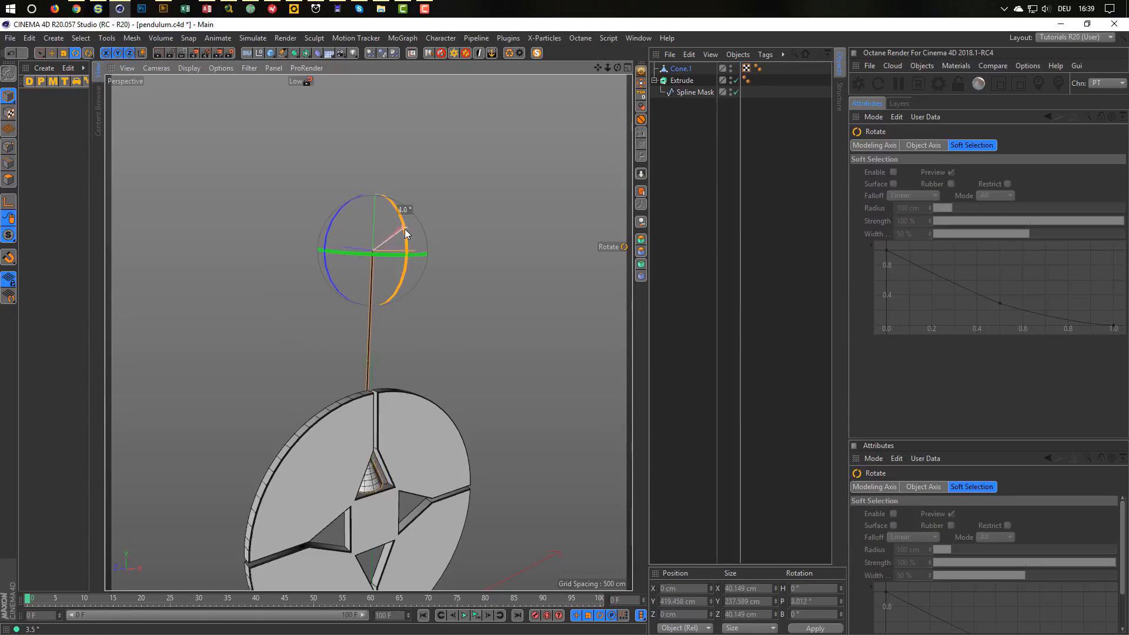
{"action": "left_click_drag", "start_coordinate": [405, 228], "coordinate": [383, 275]}
{"action": "left_click_drag", "start_coordinate": [380, 259], "coordinate": [394, 209]}
{"action": "key", "text": "ctrl+z"}
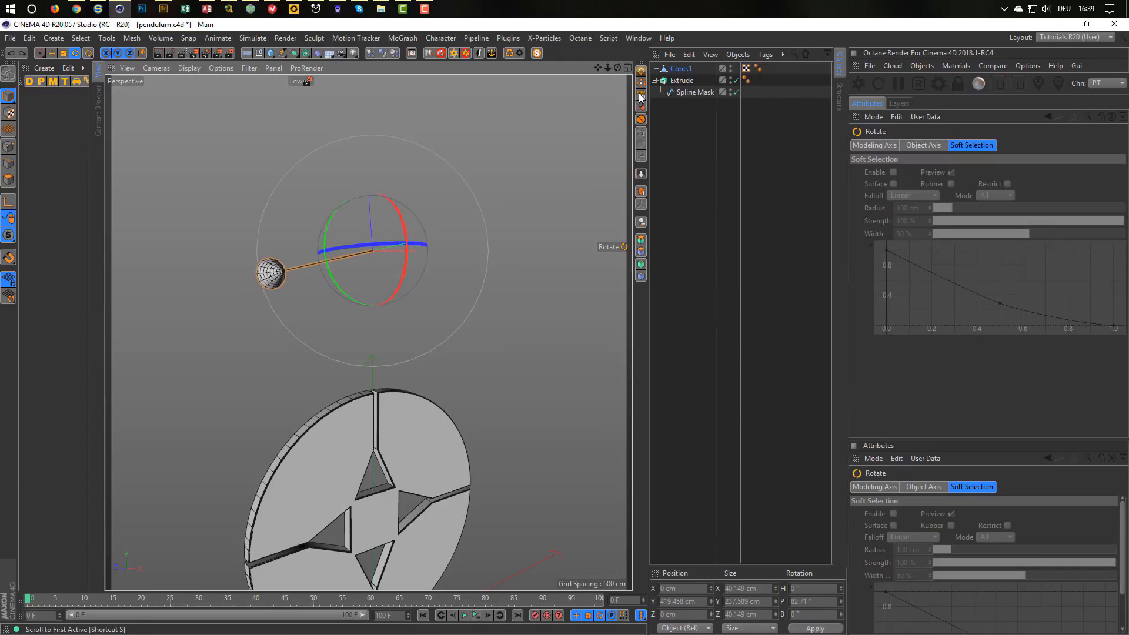
{"action": "key", "text": "ctrl+z"}
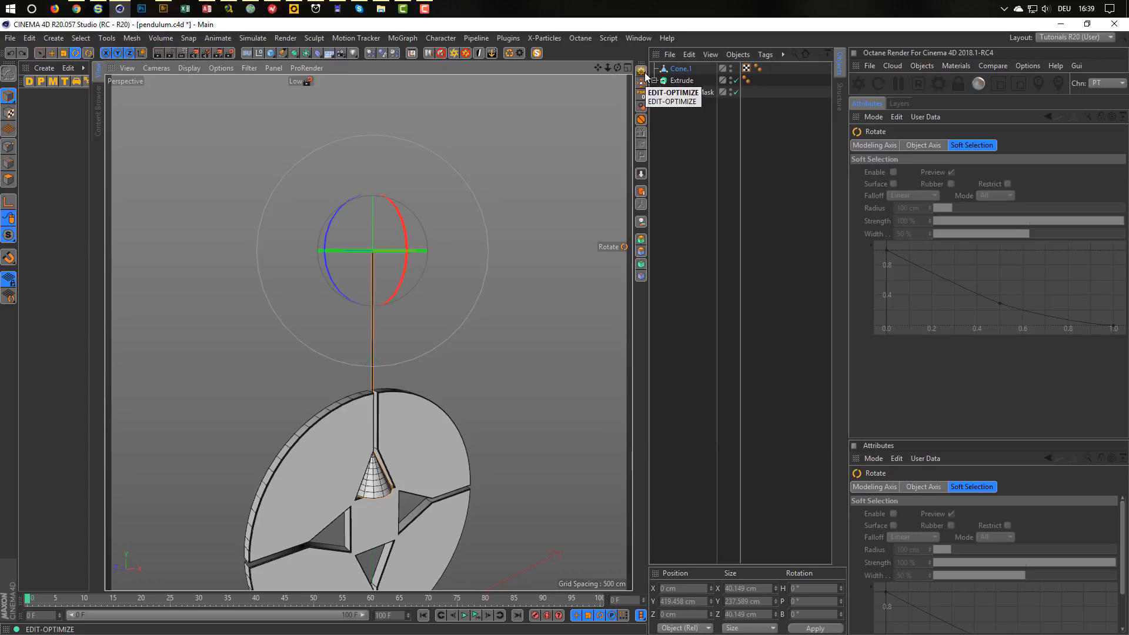
{"action": "right_click_drag", "start_coordinate": [418, 431], "coordinate": [396, 430], "text": "alt"}
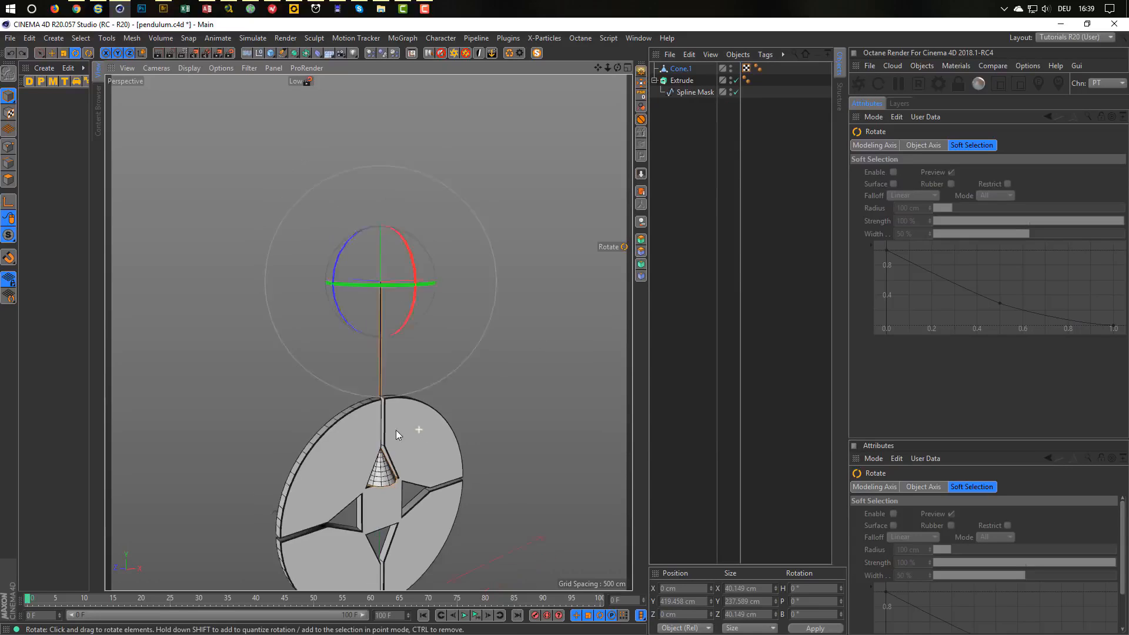
{"action": "middle_click_drag", "start_coordinate": [396, 430], "coordinate": [410, 332], "text": "alt"}
{"action": "right_click_drag", "start_coordinate": [410, 333], "coordinate": [446, 328], "text": "alt"}
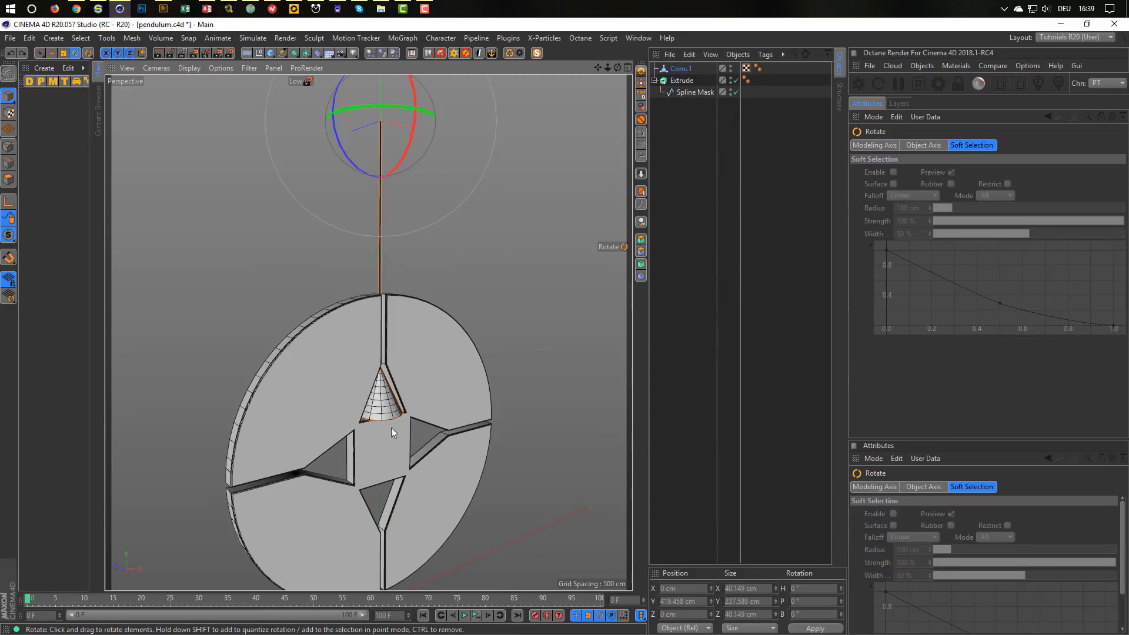
{"action": "left_click_drag", "start_coordinate": [468, 356], "coordinate": [420, 352], "text": "alt"}
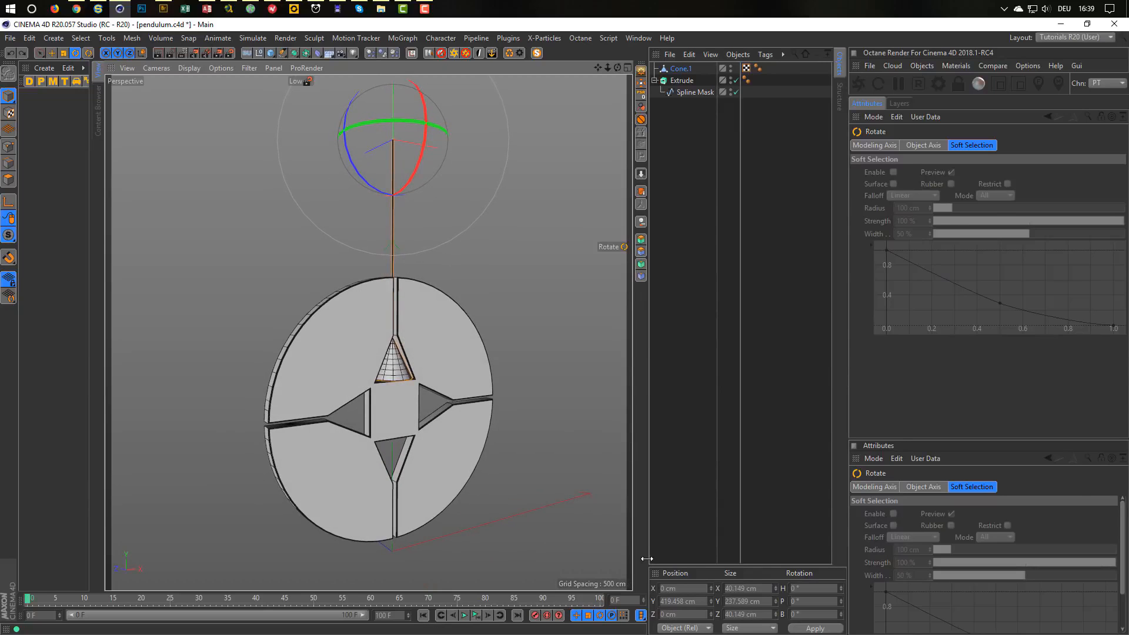
Check the Project Settings, then select Extrude to show its object properties.
{"action": "key", "text": "ctrl+d"}
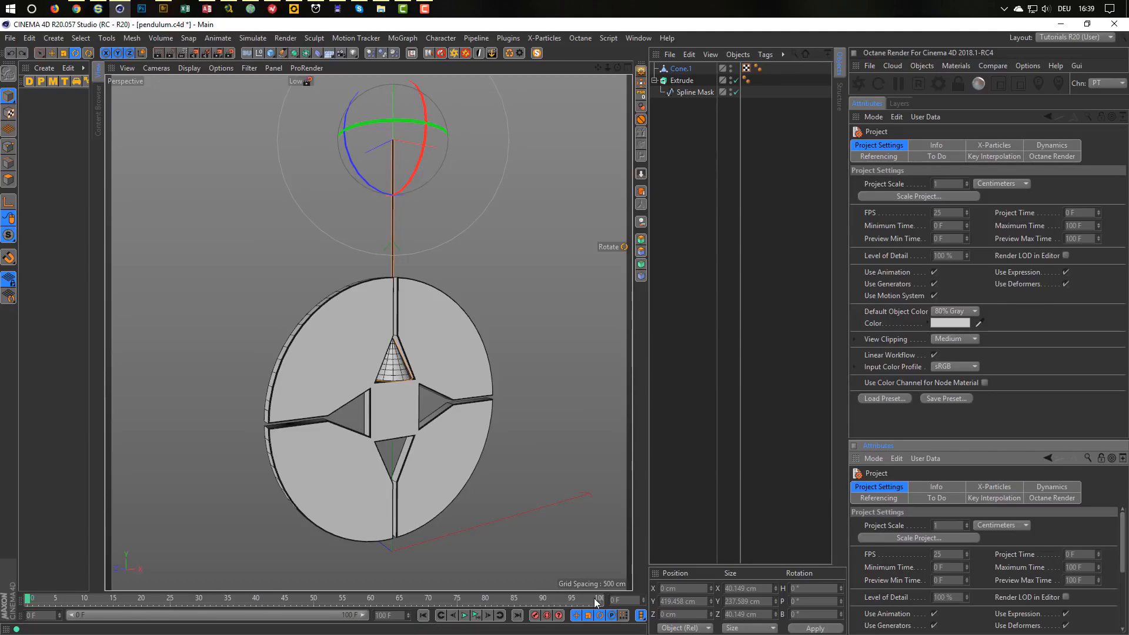
{"action": "left_click", "coordinate": [681, 80]}
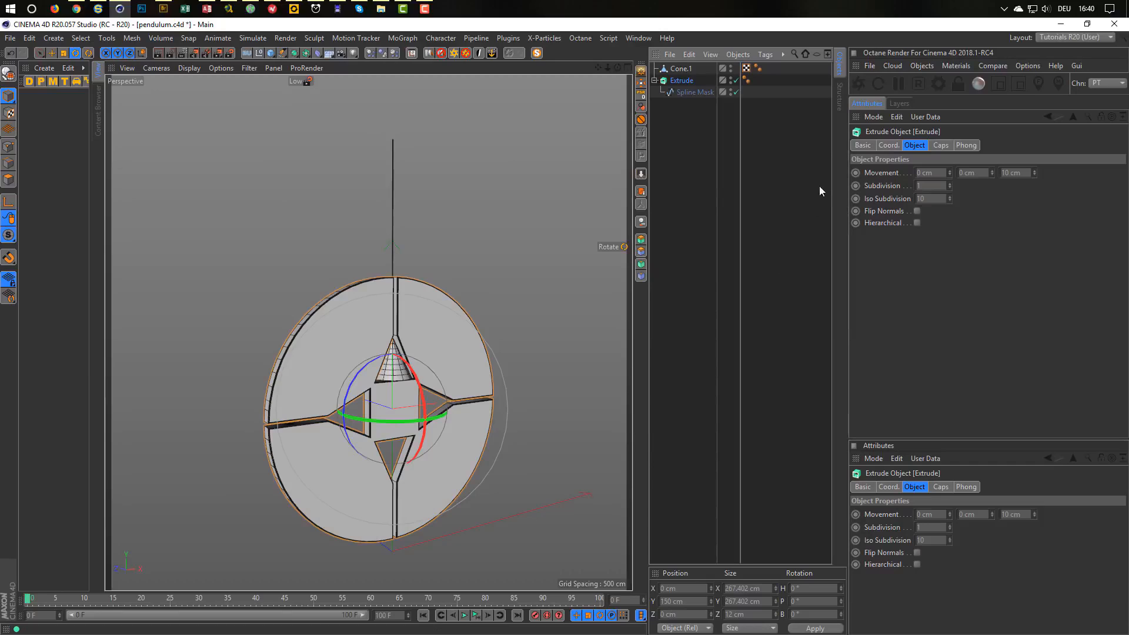
Keyframe the Extrude disc's bank rotation so R.B reaches 359° at frame 100.
{"action": "left_click", "coordinate": [884, 146]}
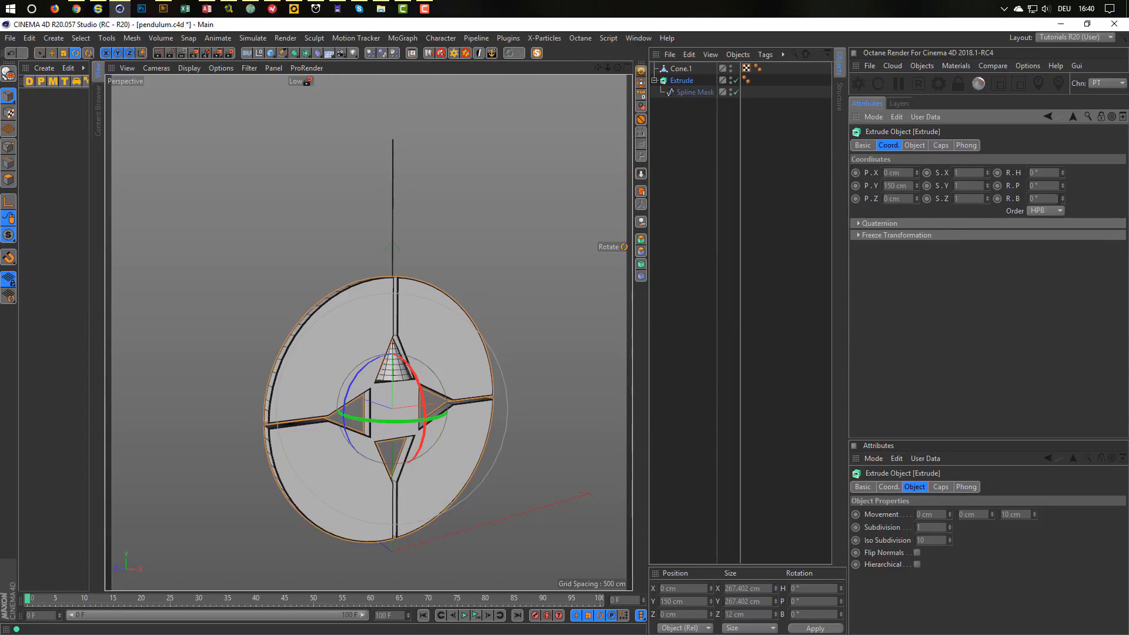
{"action": "left_click_drag", "start_coordinate": [1064, 199], "coordinate": [1065, 198]}
{"action": "left_click", "coordinate": [614, 600]}
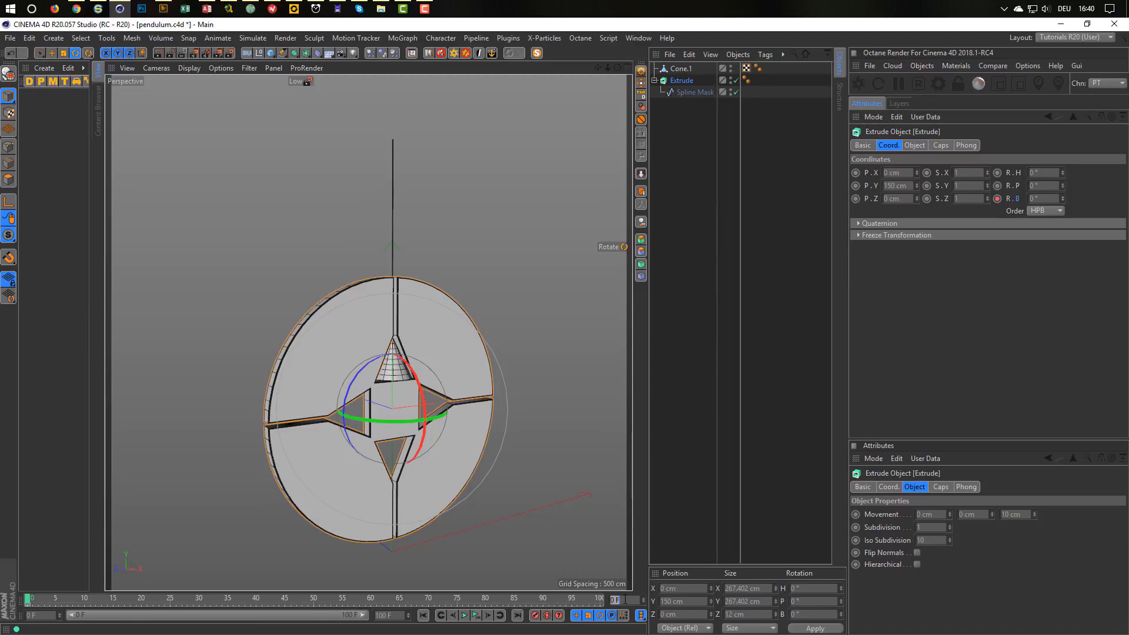
{"action": "type", "text": "100"}
{"action": "key", "text": "Return"}
{"action": "left_click", "coordinate": [1050, 199]}
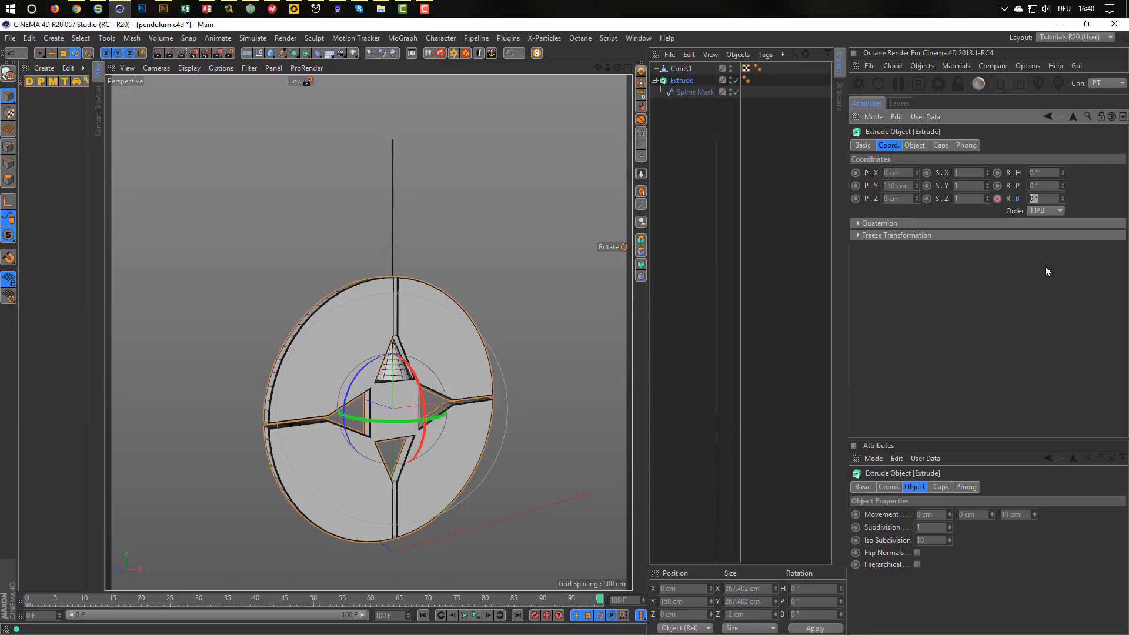
{"action": "type", "text": "359"}
{"action": "key", "text": "Return"}
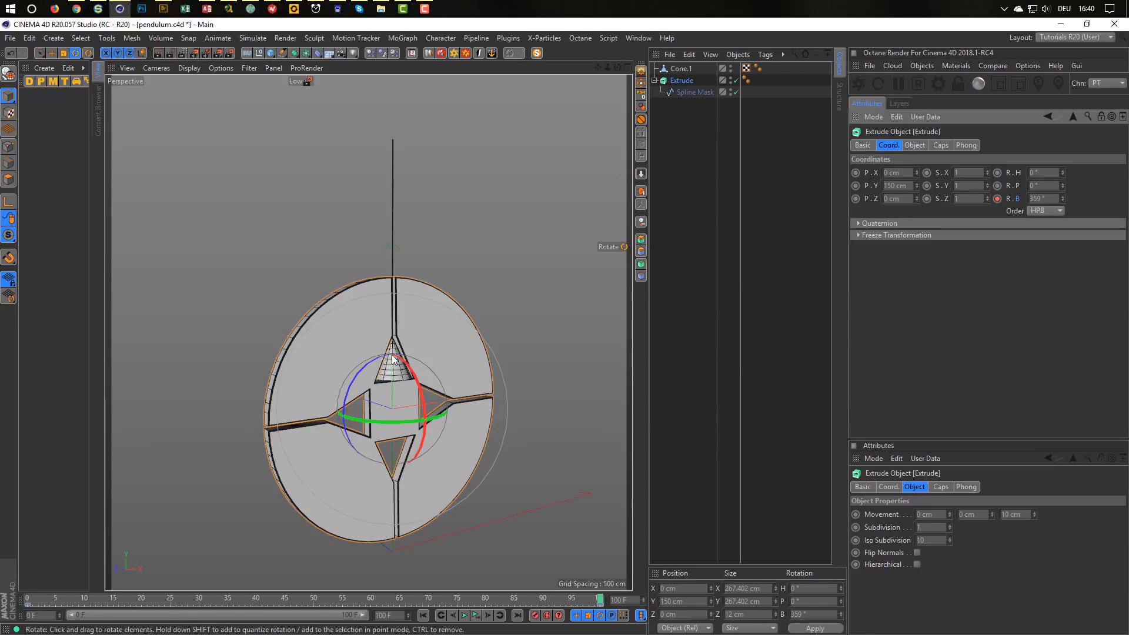
{"action": "right_click_drag", "start_coordinate": [389, 345], "coordinate": [392, 344], "text": "alt"}
{"action": "middle_click_drag", "start_coordinate": [392, 347], "coordinate": [383, 281], "text": "alt"}
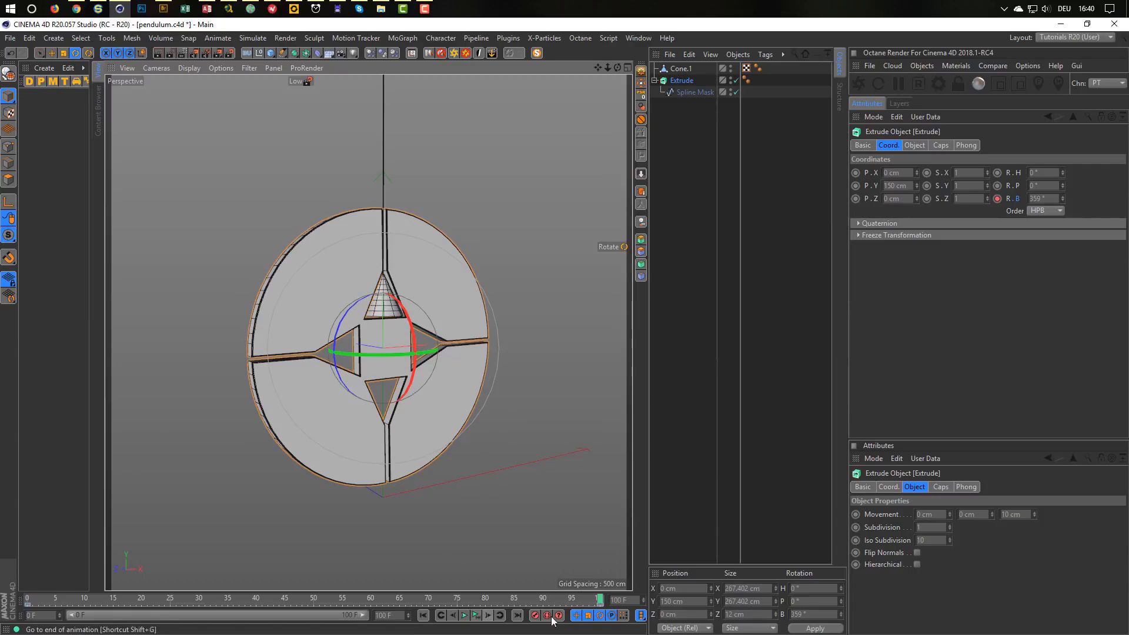
{"action": "left_click", "coordinate": [464, 615]}
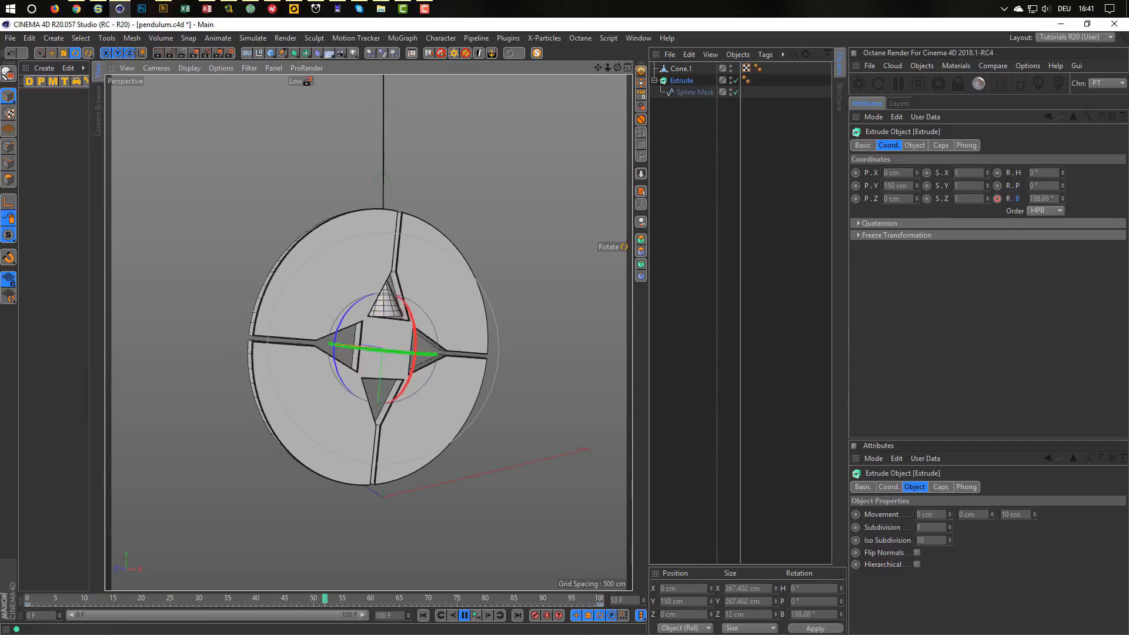
{"action": "left_click", "coordinate": [475, 619]}
{"action": "left_click_drag", "start_coordinate": [419, 353], "coordinate": [419, 323], "text": "alt"}
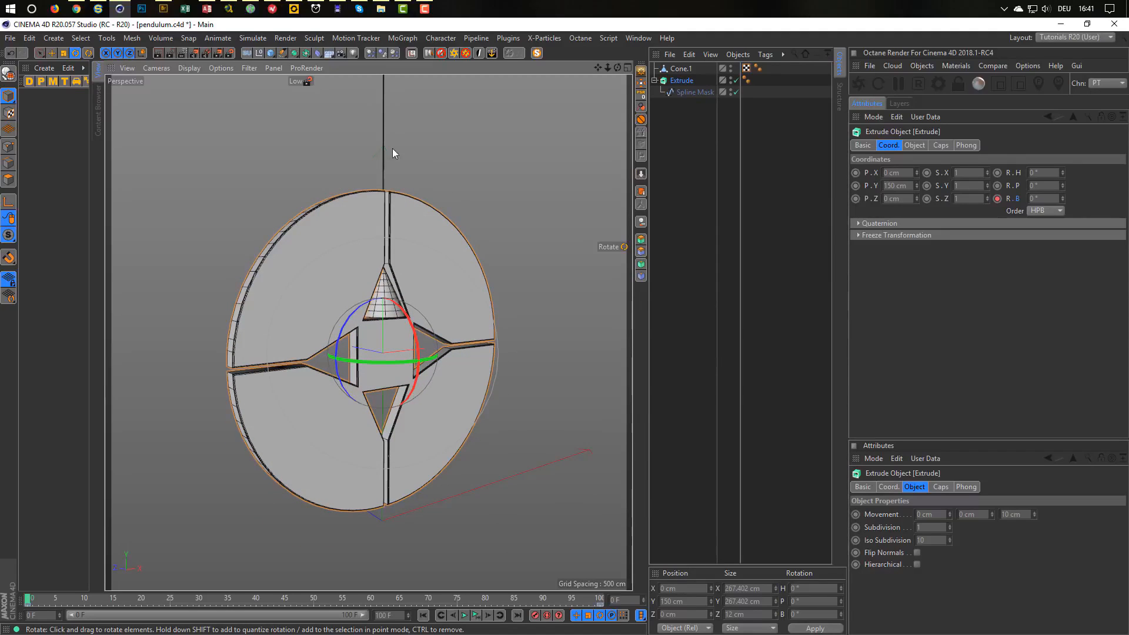
Add a Null object and attach an XPresso tag to it.
{"action": "left_click", "coordinate": [260, 53]}
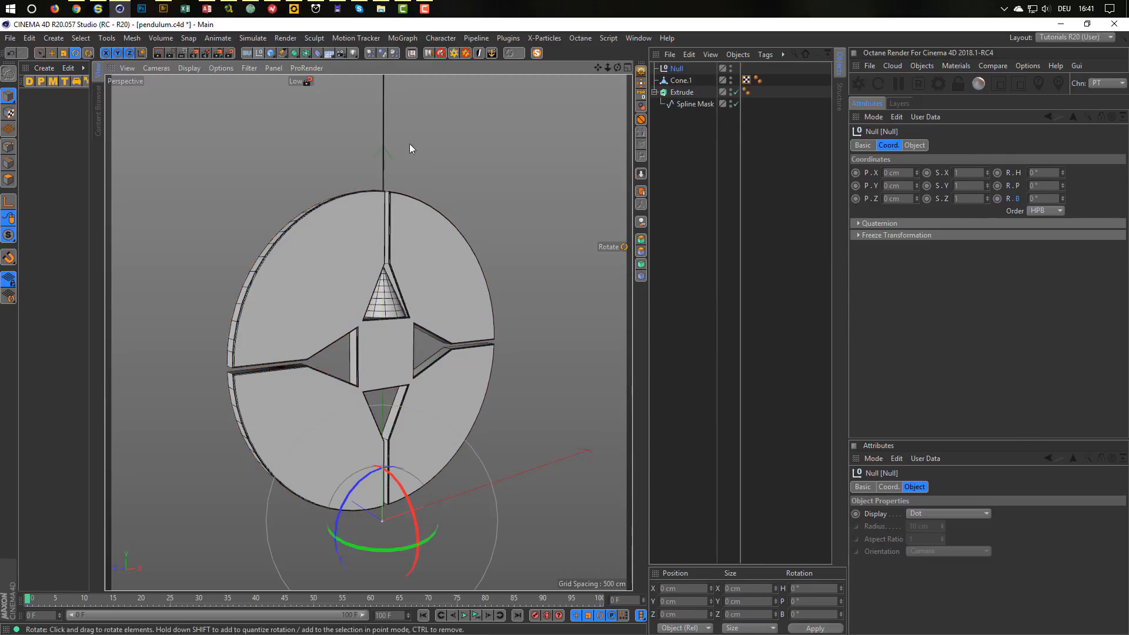
{"action": "right_click", "coordinate": [679, 69]}
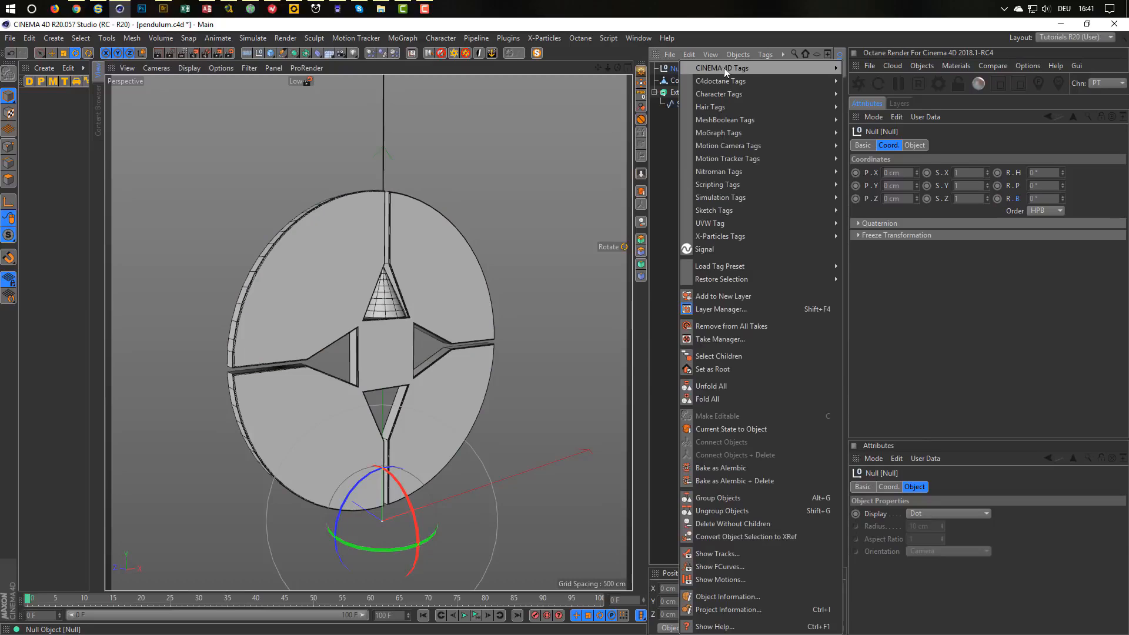
{"action": "mouse_move", "coordinate": [725, 68]}
{"action": "left_click", "coordinate": [869, 430]}
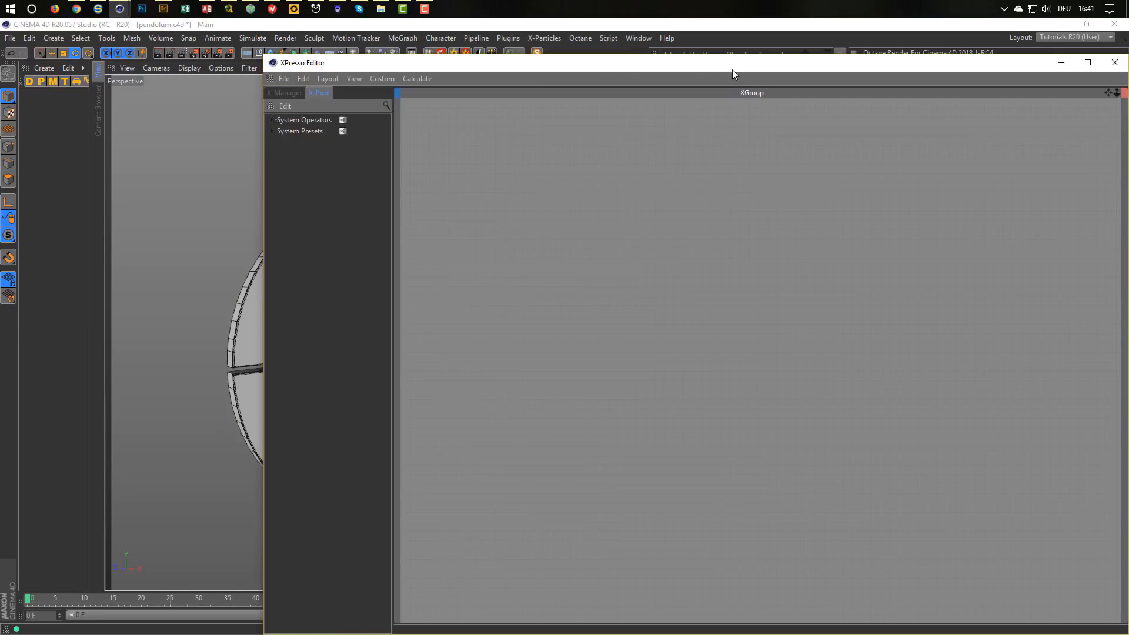
Place the XPresso editor beside the viewport at a smaller size, and begin renaming Cone.1.
{"action": "left_click_drag", "start_coordinate": [273, 62], "coordinate": [564, 259]}
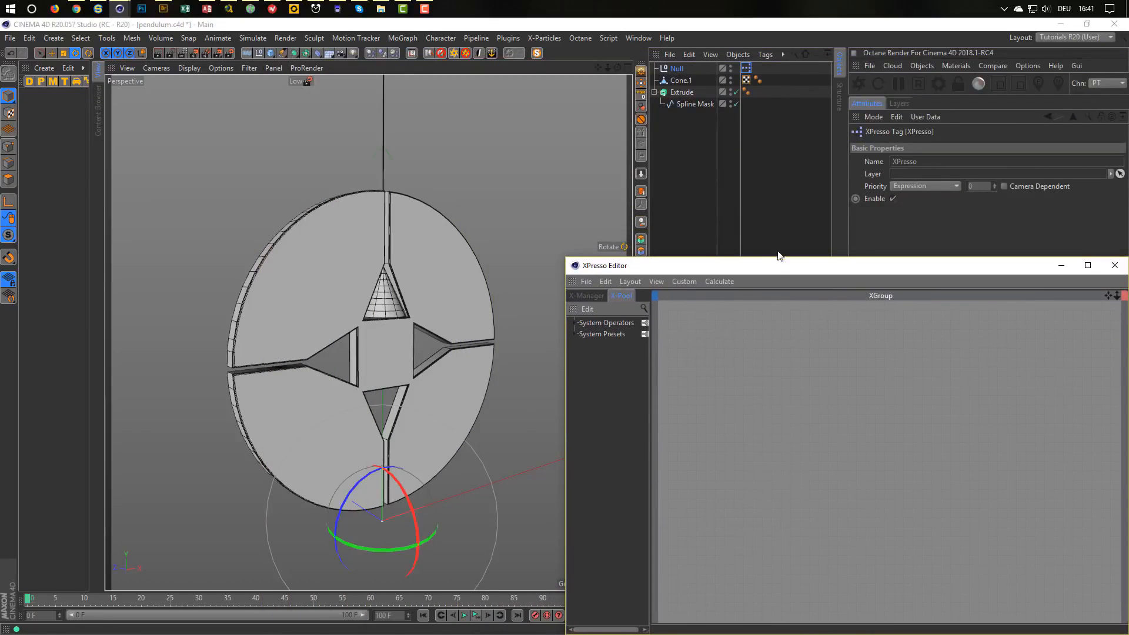
{"action": "left_click_drag", "start_coordinate": [783, 266], "coordinate": [725, 226]}
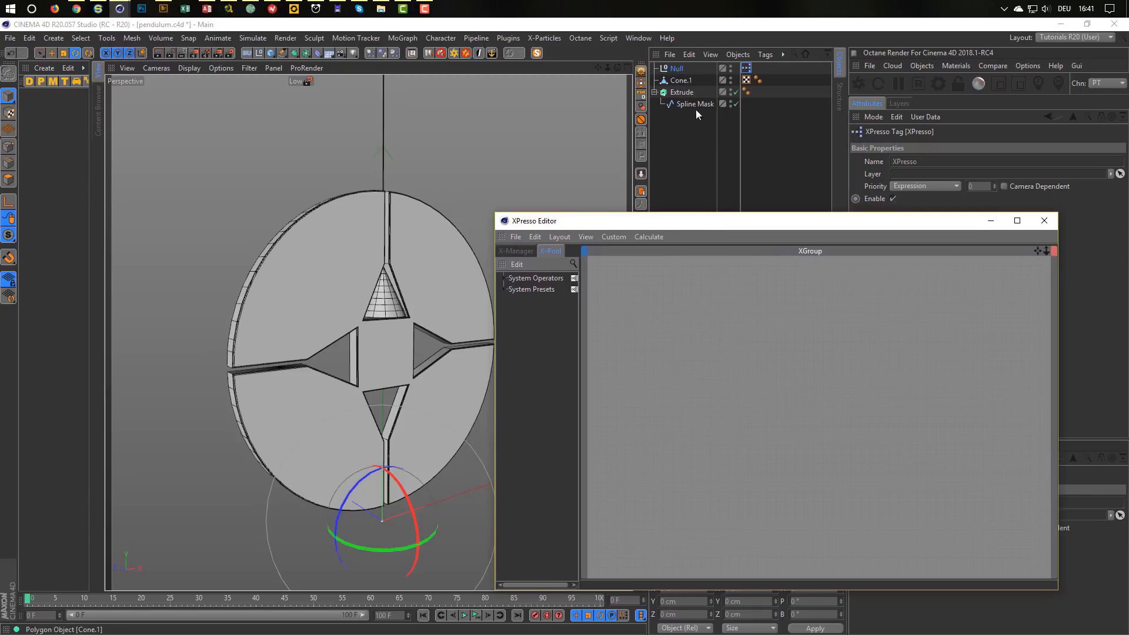
{"action": "left_click_drag", "start_coordinate": [699, 227], "coordinate": [725, 237]}
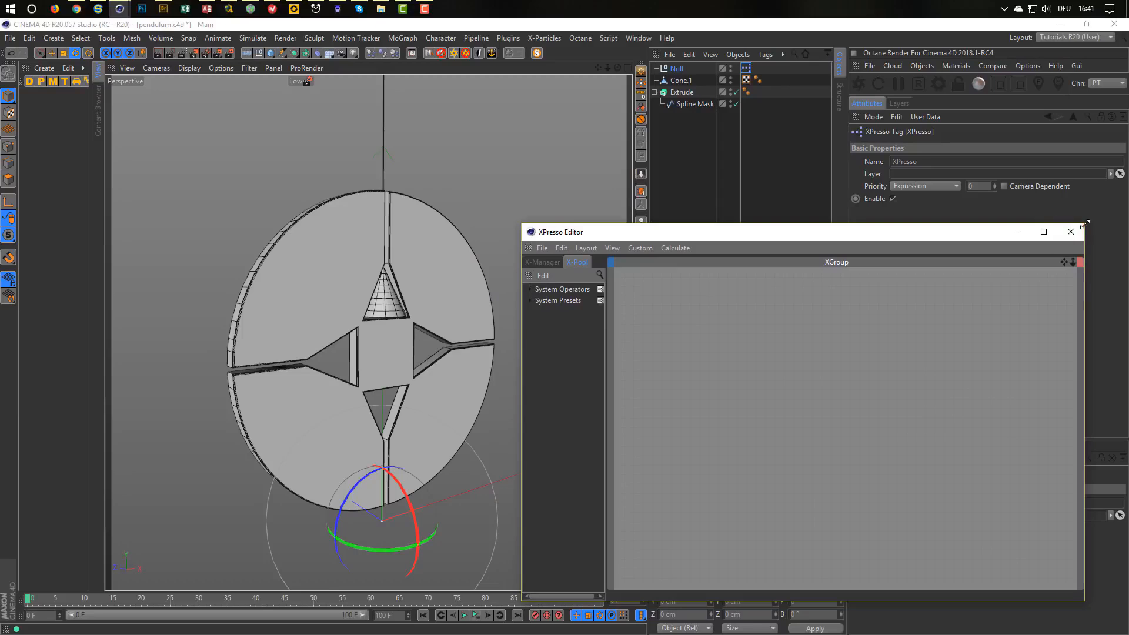
{"action": "left_click_drag", "start_coordinate": [1085, 224], "coordinate": [983, 289]}
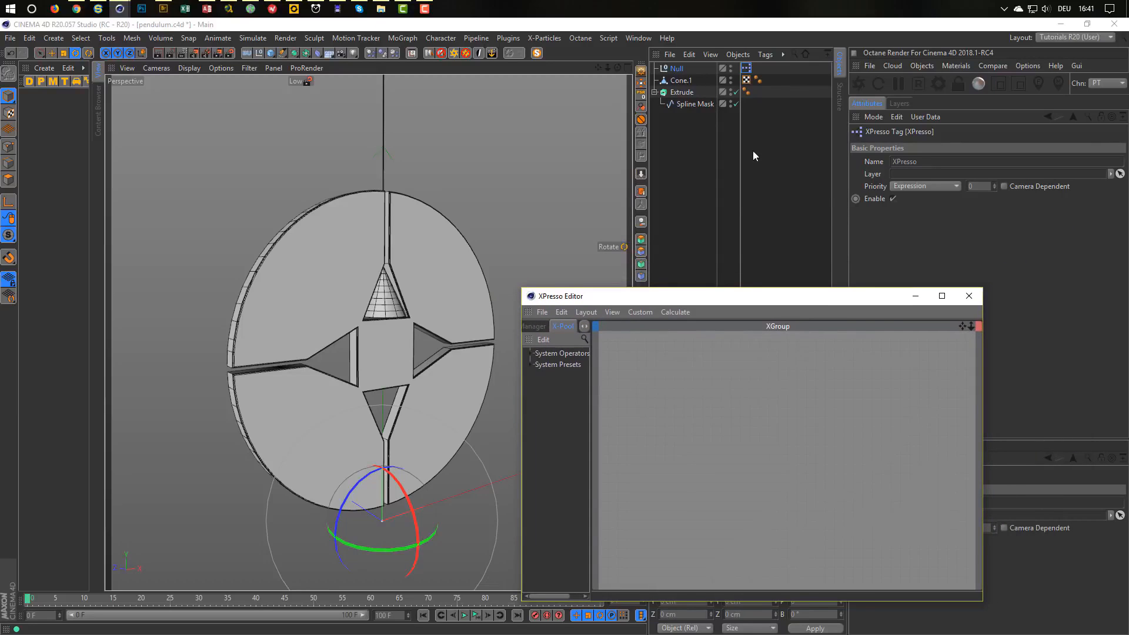
{"action": "double_click", "coordinate": [677, 80]}
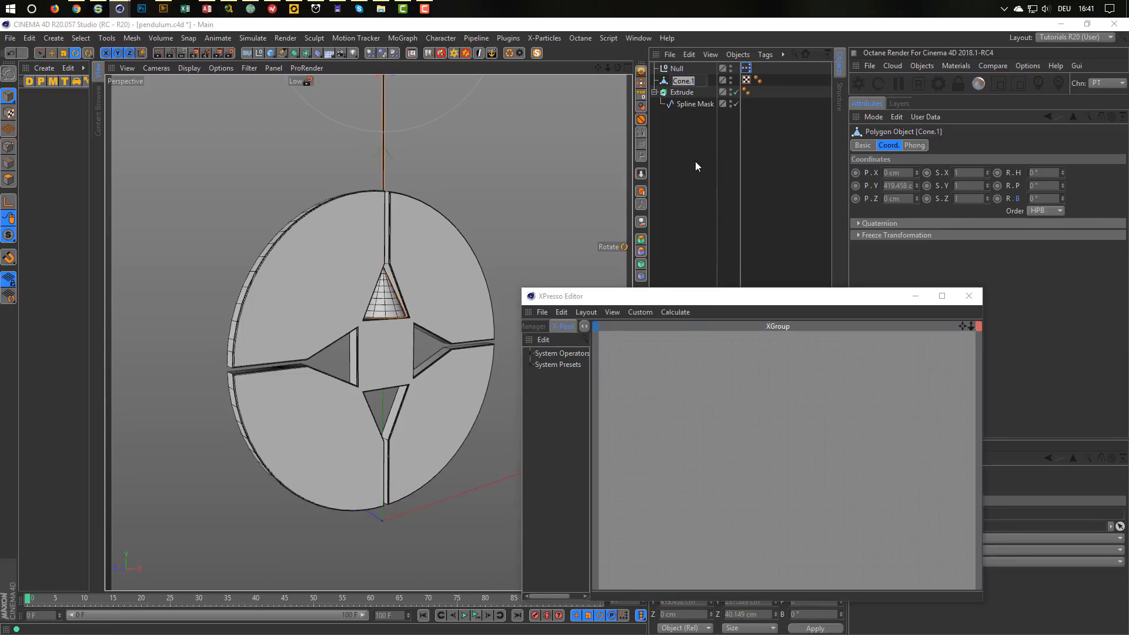
Rename the cone to Pendulum and drop it into the XPresso graph as a node.
{"action": "type", "text": "Pendulum"}
{"action": "key", "text": "Return"}
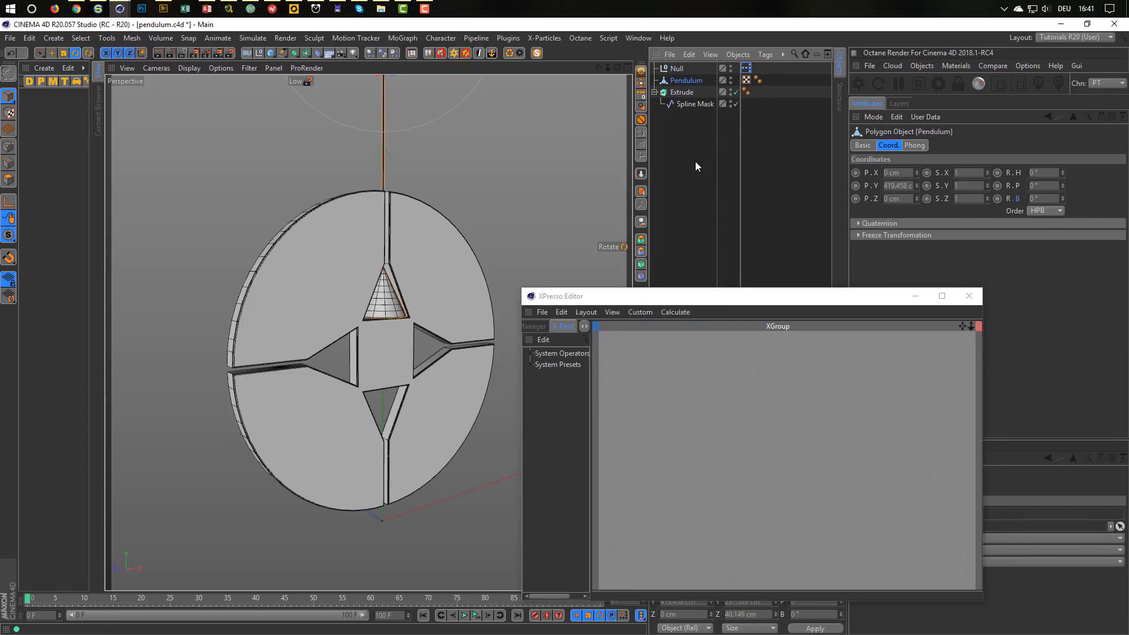
{"action": "left_click_drag", "start_coordinate": [687, 80], "coordinate": [796, 388]}
Test the Pendulum's pitch rotation and look for the node's Rotation . P input port.
{"action": "left_click_drag", "start_coordinate": [1062, 186], "coordinate": [1062, 185]}
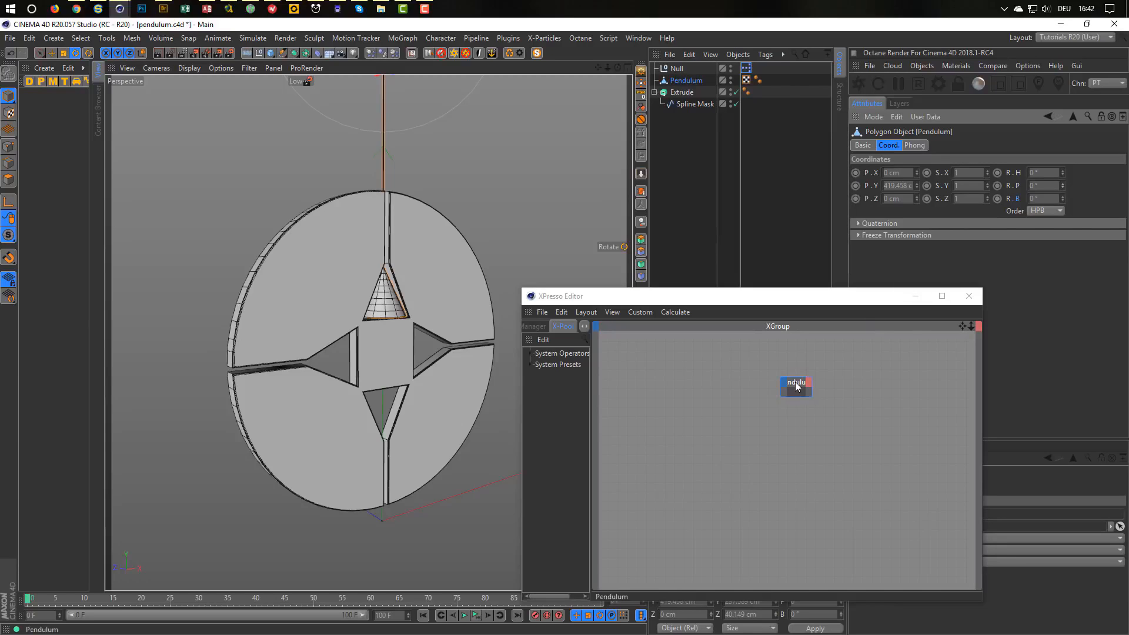
{"action": "left_click_drag", "start_coordinate": [1017, 186], "coordinate": [781, 389]}
{"action": "double_click", "coordinate": [793, 381]}
{"action": "left_click", "coordinate": [784, 383]}
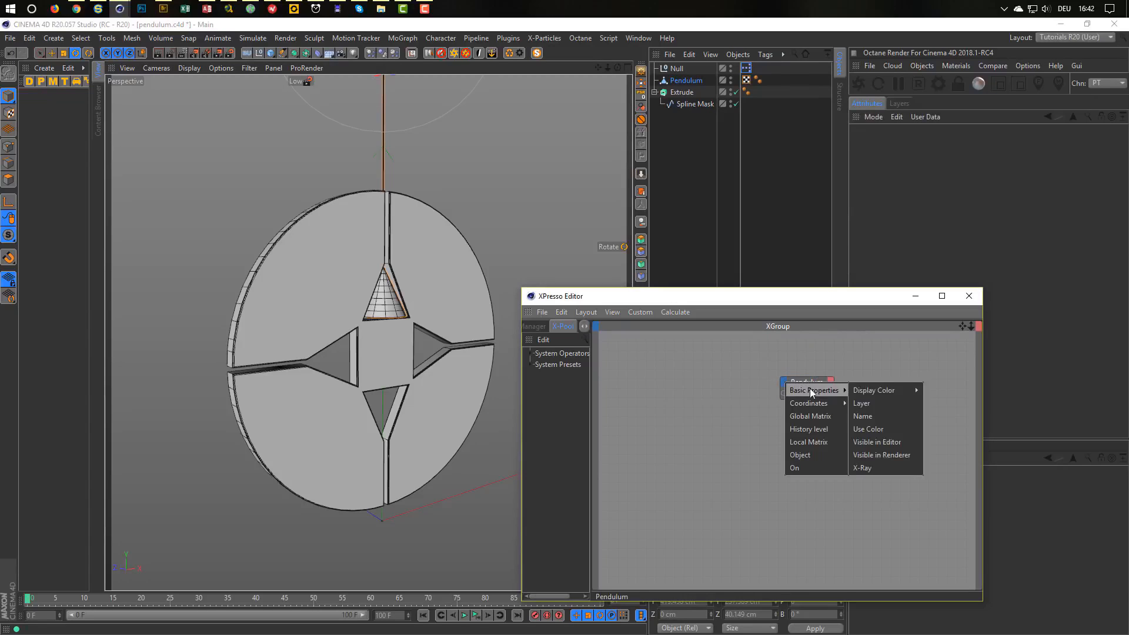
{"action": "mouse_move", "coordinate": [845, 402]}
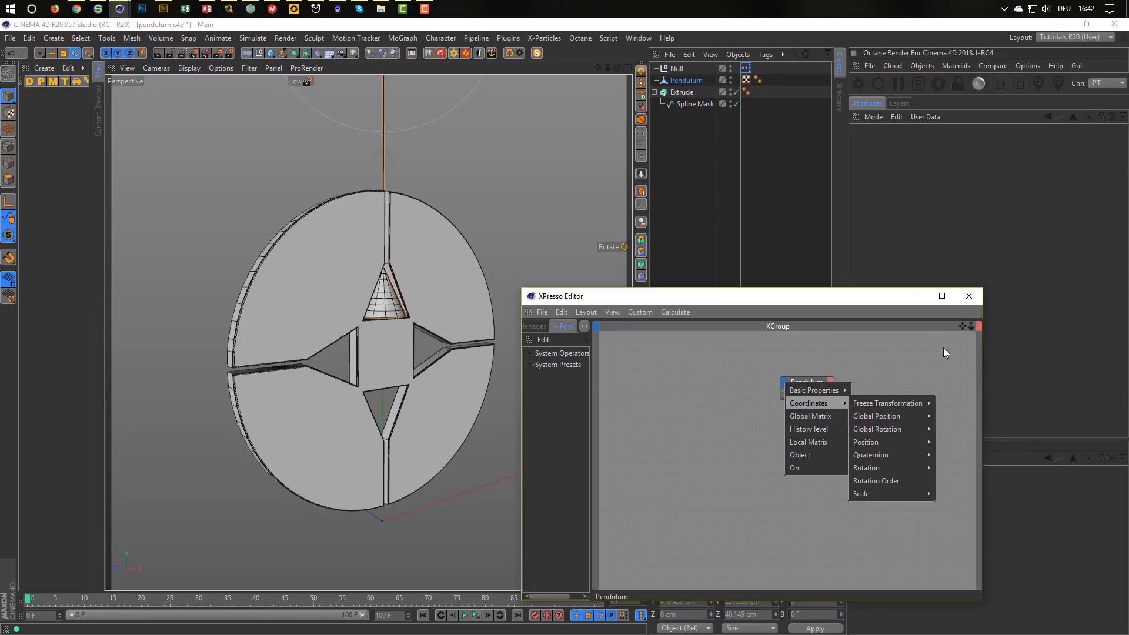
{"action": "left_click", "coordinate": [894, 292]}
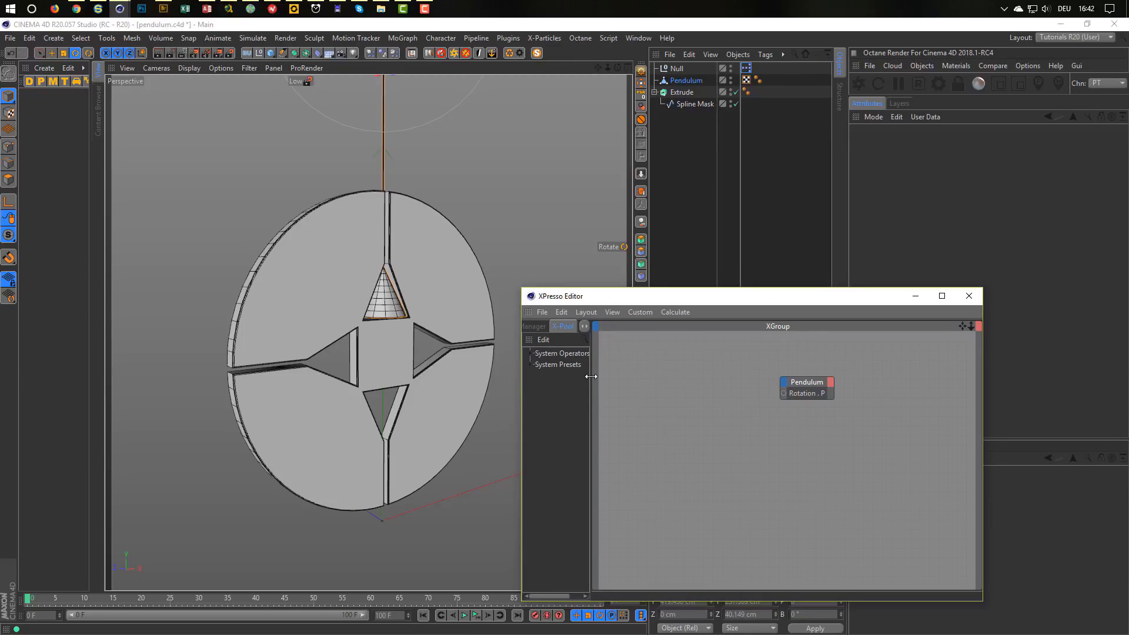
Widen the X-Pool, search 'time' and place a Time node in the XGroup.
{"action": "left_click_drag", "start_coordinate": [591, 376], "coordinate": [644, 374]}
{"action": "left_click", "coordinate": [636, 339]}
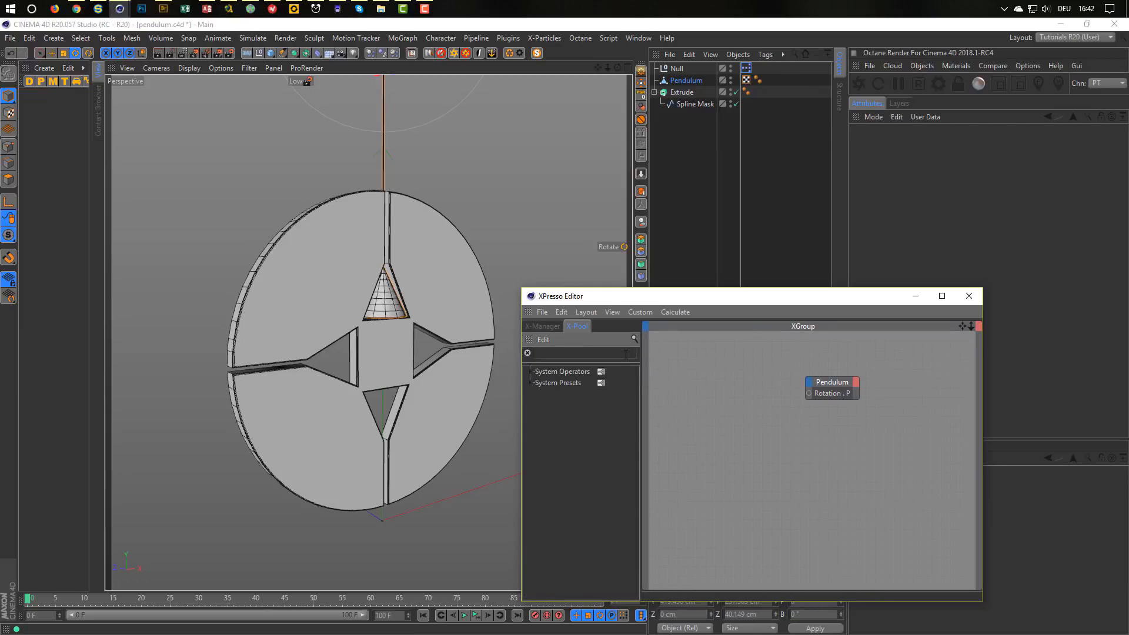
{"action": "type", "text": "time"}
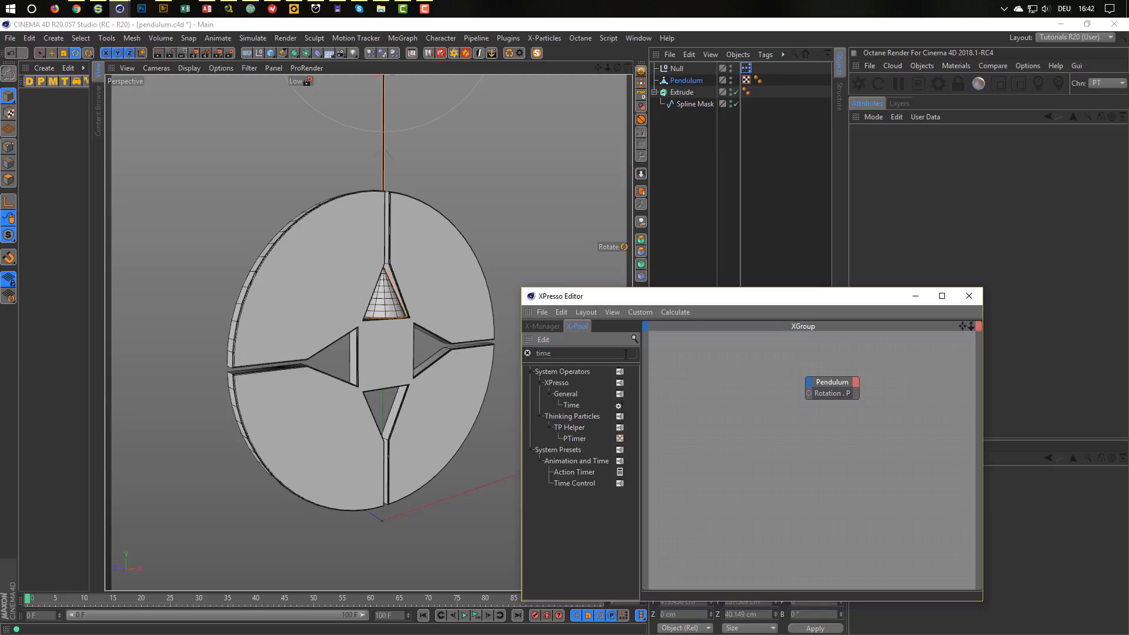
{"action": "left_click_drag", "start_coordinate": [573, 404], "coordinate": [698, 390]}
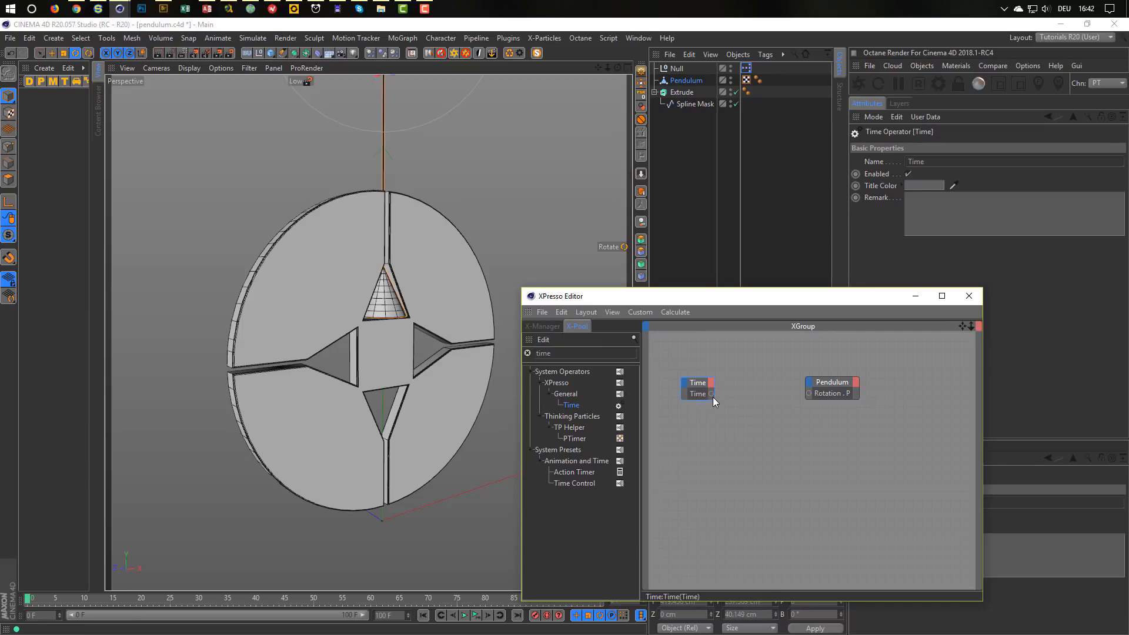
Give the Time node a Frame output and arrange it beside the Pendulum node.
{"action": "left_click", "coordinate": [711, 383]}
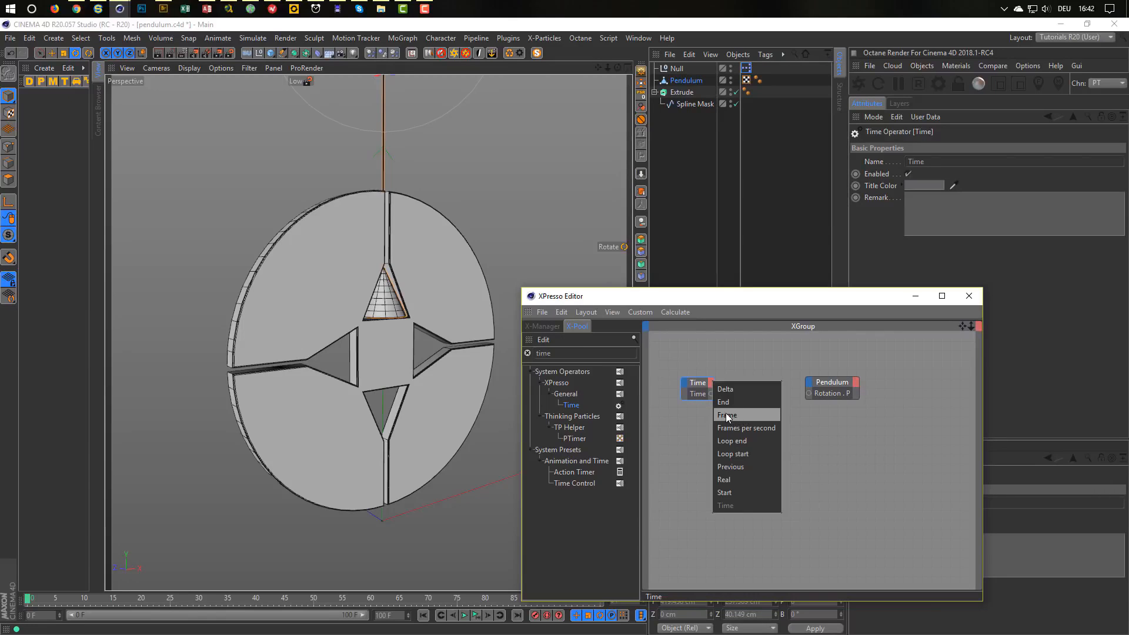
{"action": "left_click", "coordinate": [699, 385]}
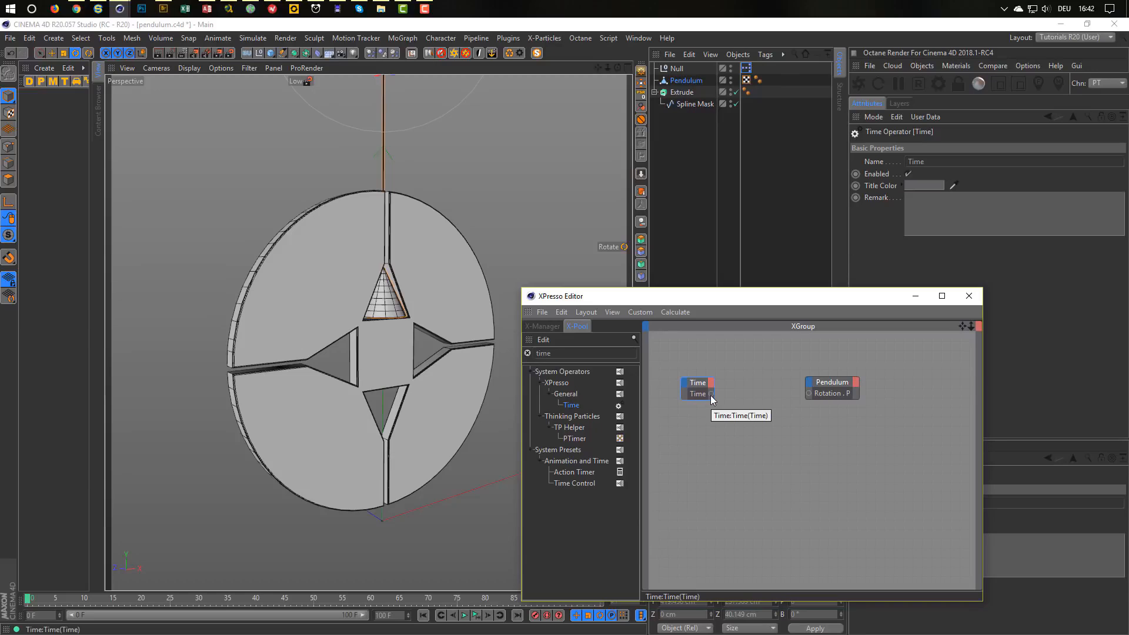
{"action": "left_click", "coordinate": [711, 382]}
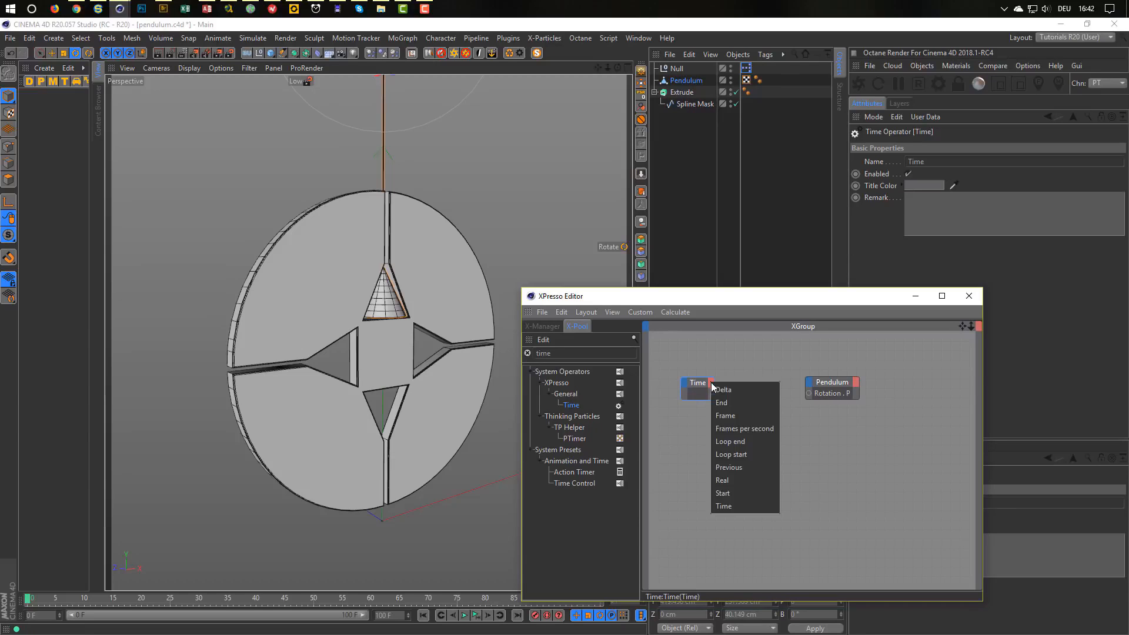
{"action": "left_click", "coordinate": [727, 416]}
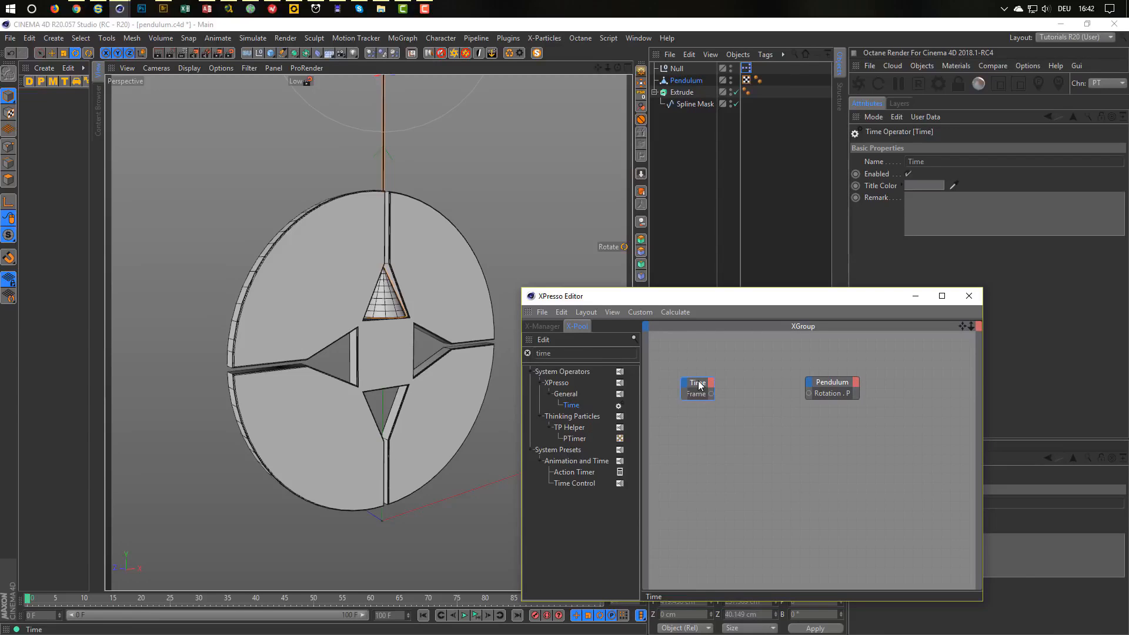
{"action": "left_click_drag", "start_coordinate": [700, 385], "coordinate": [698, 380]}
{"action": "left_click_drag", "start_coordinate": [835, 383], "coordinate": [849, 381]}
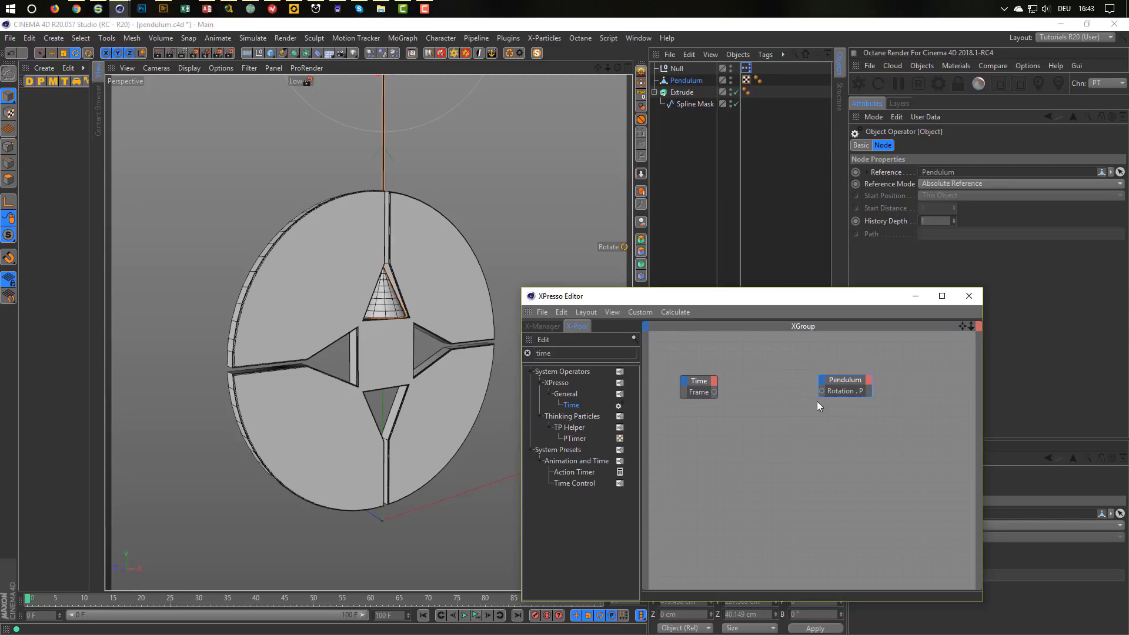
Search 'range' and place a Range Mapper node between the Time and Pendulum nodes.
{"action": "left_click", "coordinate": [596, 355]}
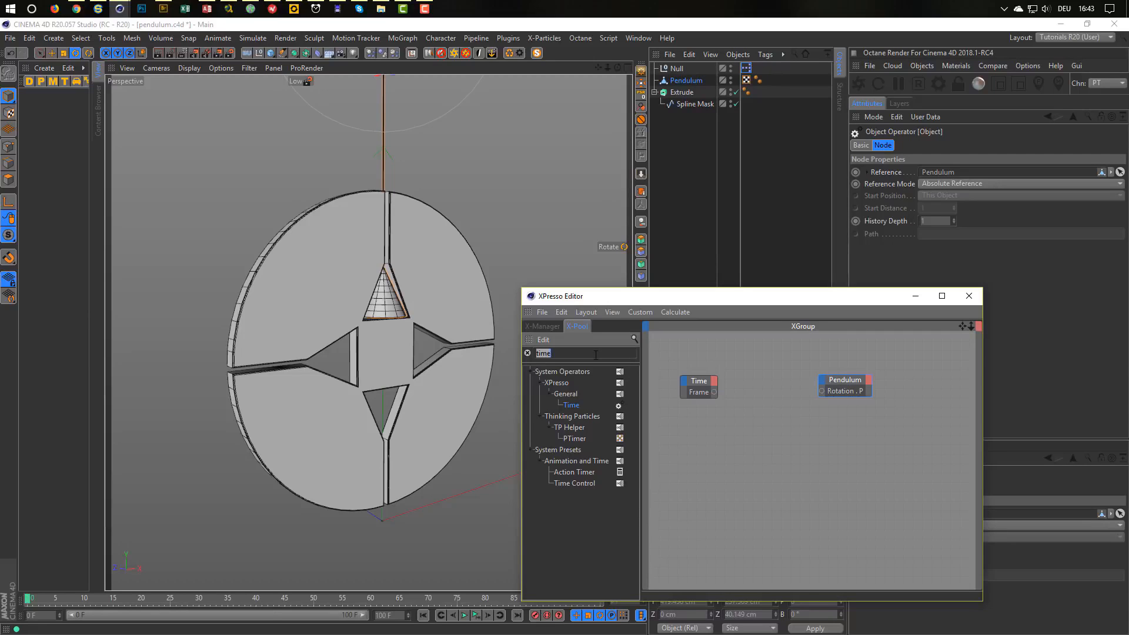
{"action": "type", "text": "range"}
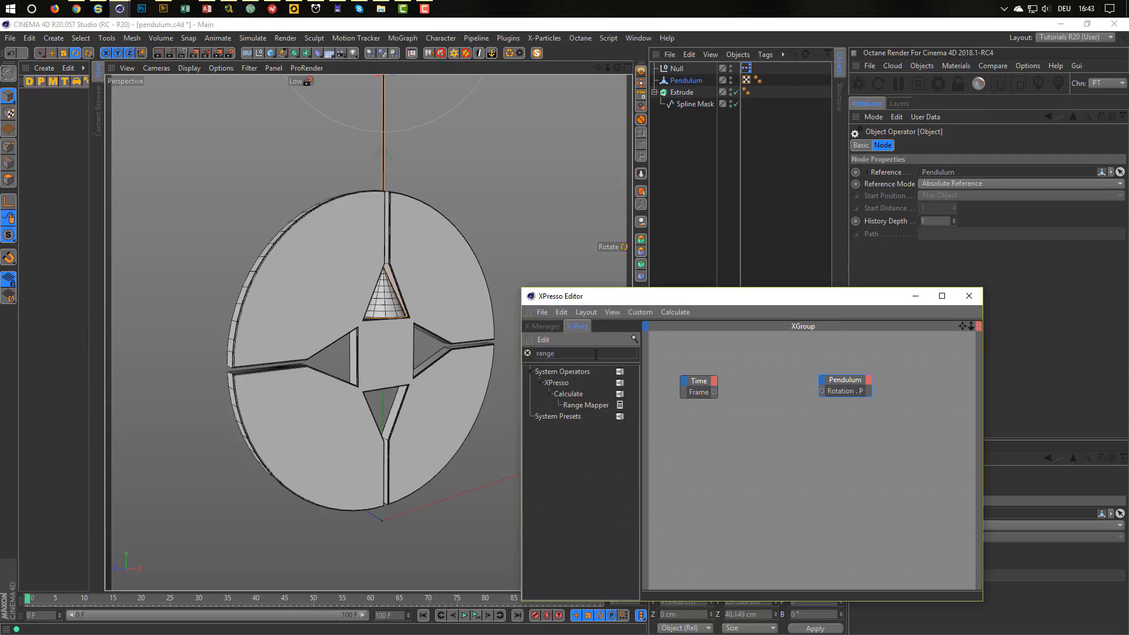
{"action": "left_click_drag", "start_coordinate": [578, 408], "coordinate": [769, 381]}
{"action": "left_click_drag", "start_coordinate": [847, 386], "coordinate": [869, 385]}
{"action": "left_click_drag", "start_coordinate": [770, 375], "coordinate": [778, 378]}
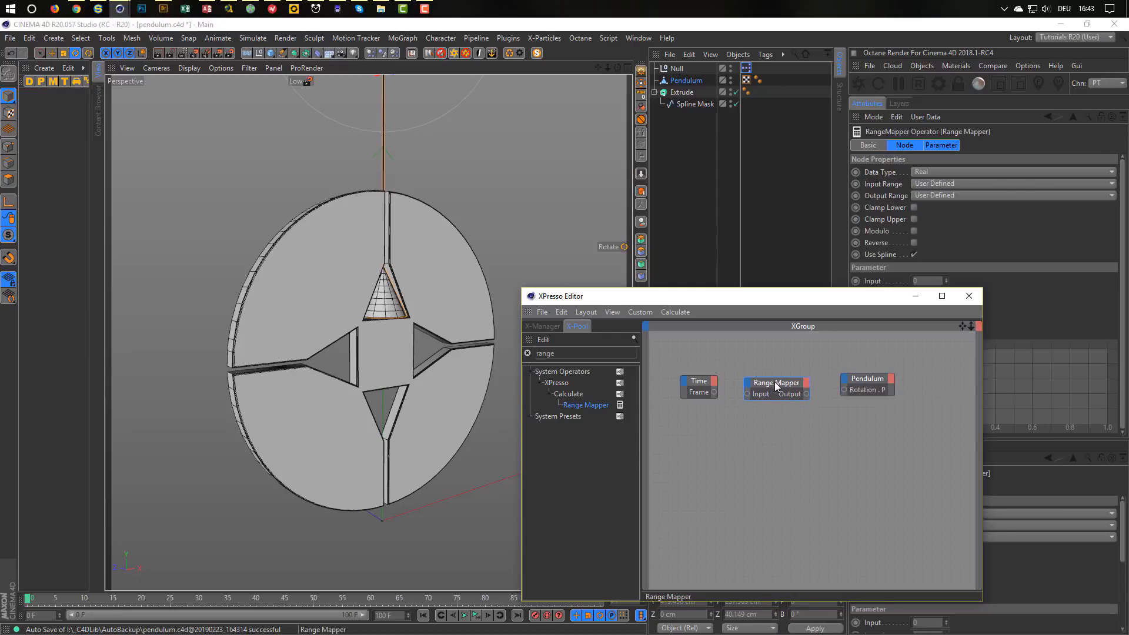
{"action": "left_click_drag", "start_coordinate": [806, 301], "coordinate": [627, 281]}
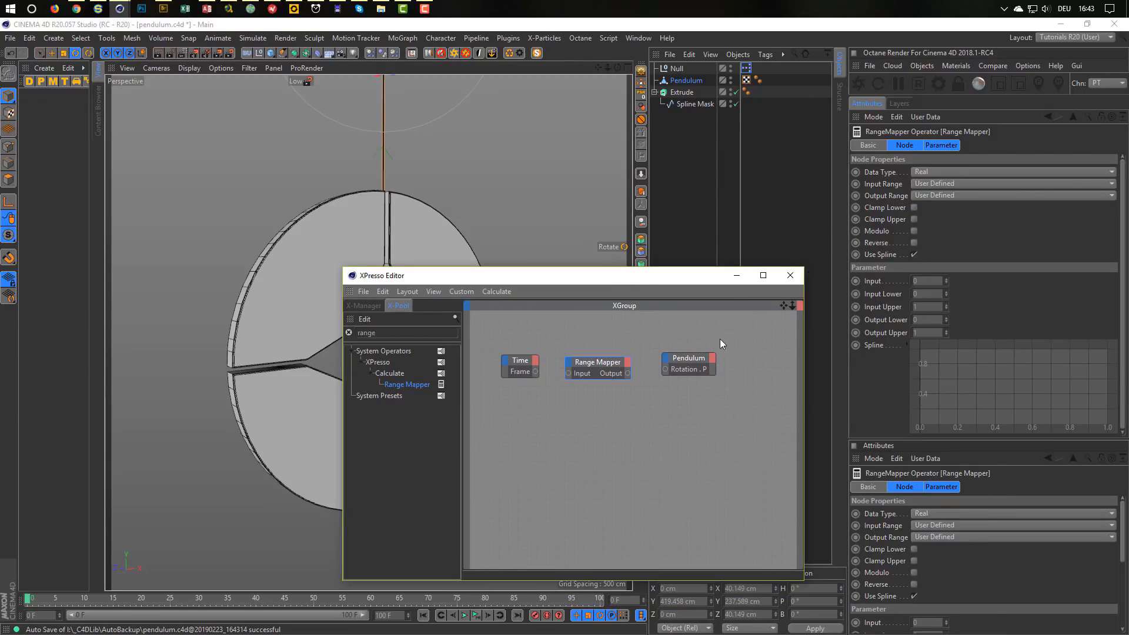
Set the Range Mapper output to Degree, Input Upper 25, Output Lower -50 and Upper 50.
{"action": "left_click", "coordinate": [940, 195]}
{"action": "left_click", "coordinate": [940, 221]}
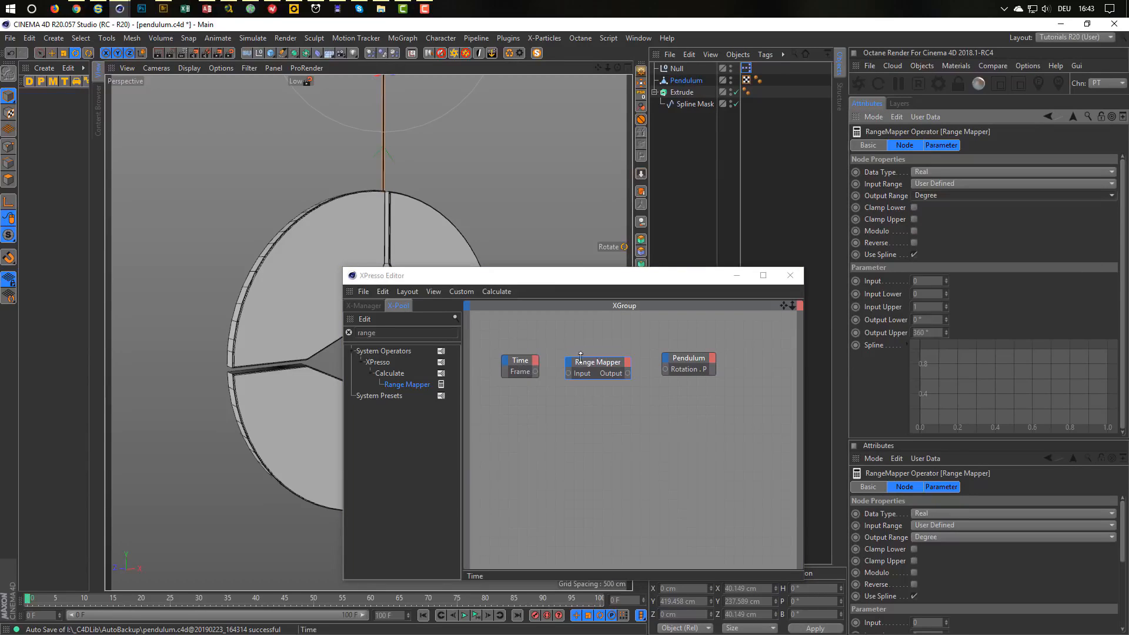
{"action": "left_click", "coordinate": [921, 306]}
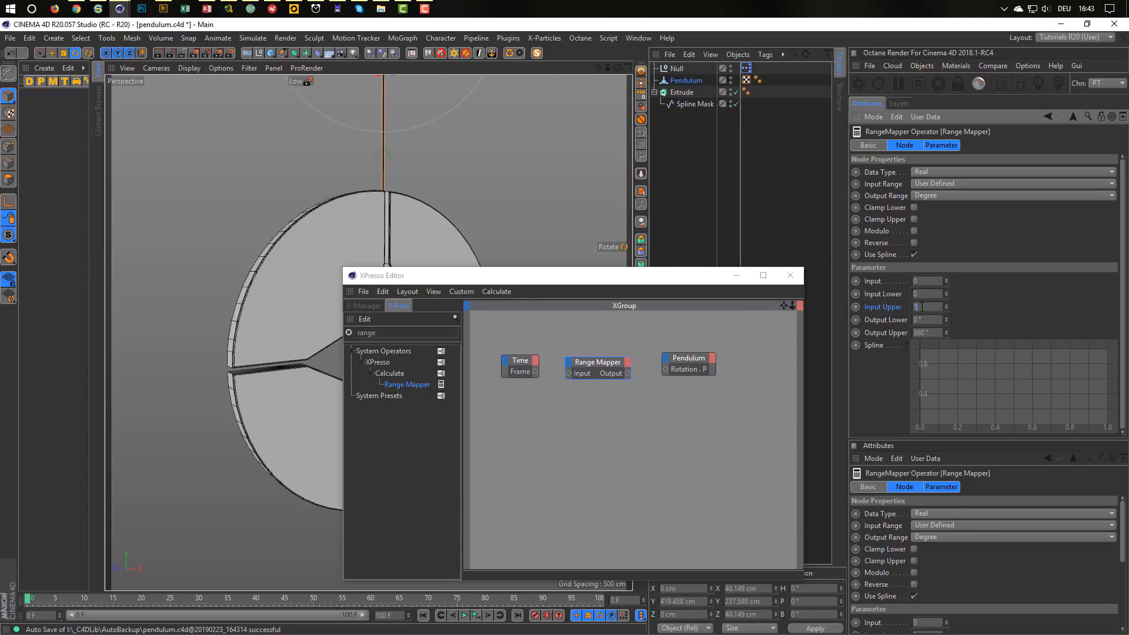
{"action": "type", "text": "25"}
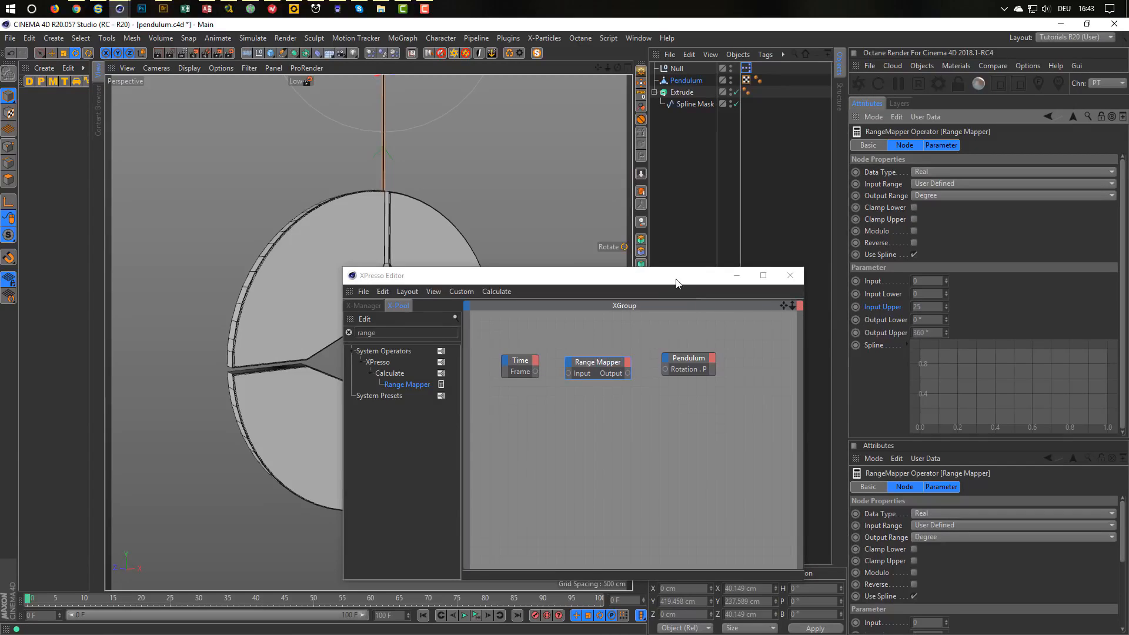
{"action": "left_click_drag", "start_coordinate": [677, 284], "coordinate": [637, 414]}
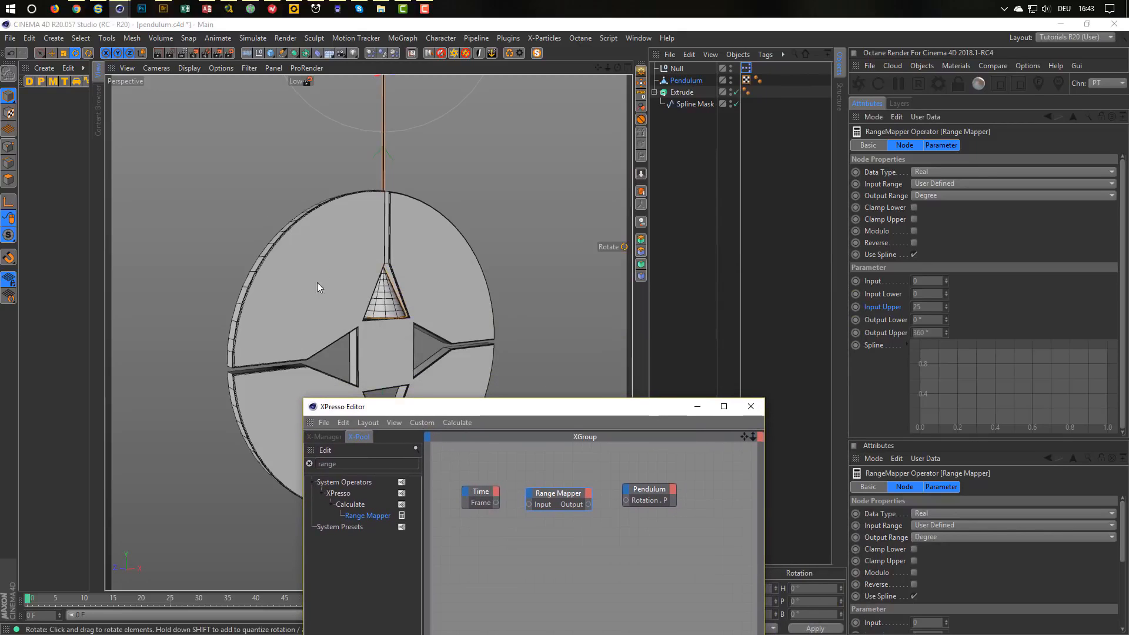
{"action": "left_click_drag", "start_coordinate": [580, 410], "coordinate": [582, 260]}
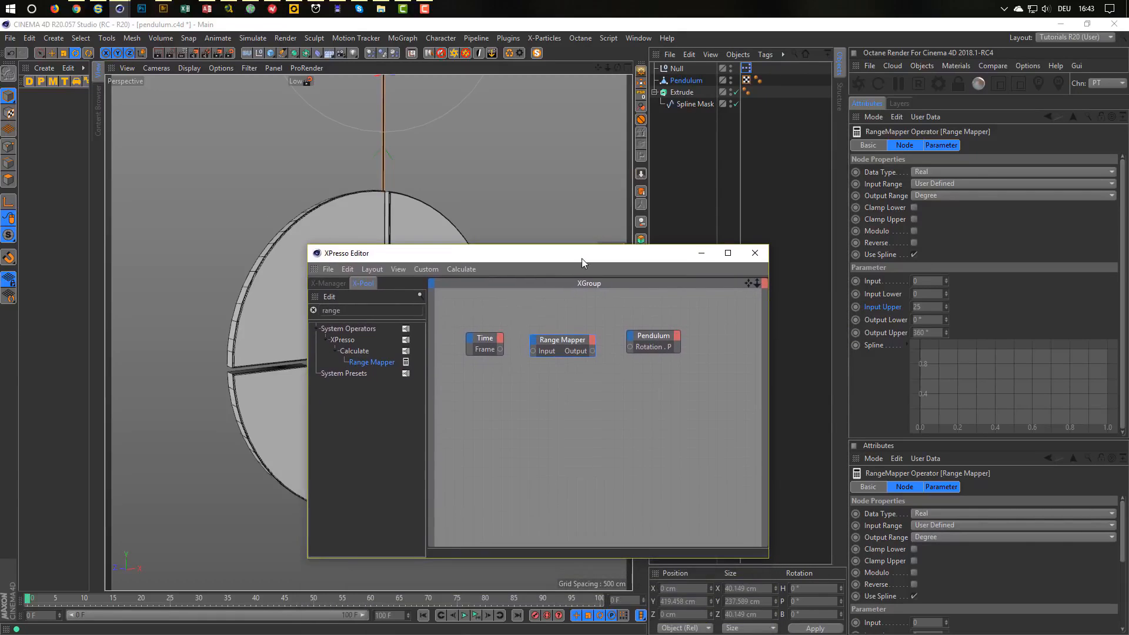
{"action": "left_click", "coordinate": [934, 320]}
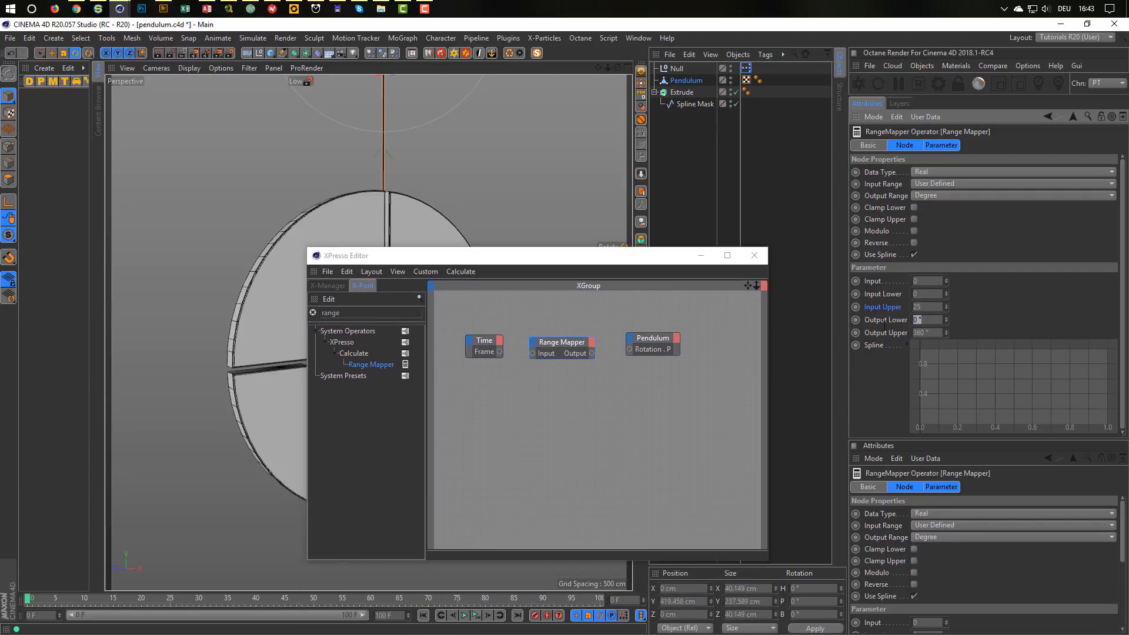
{"action": "type", "text": "-50"}
{"action": "type", "text": "50"}
{"action": "left_click_drag", "start_coordinate": [641, 263], "coordinate": [736, 308]}
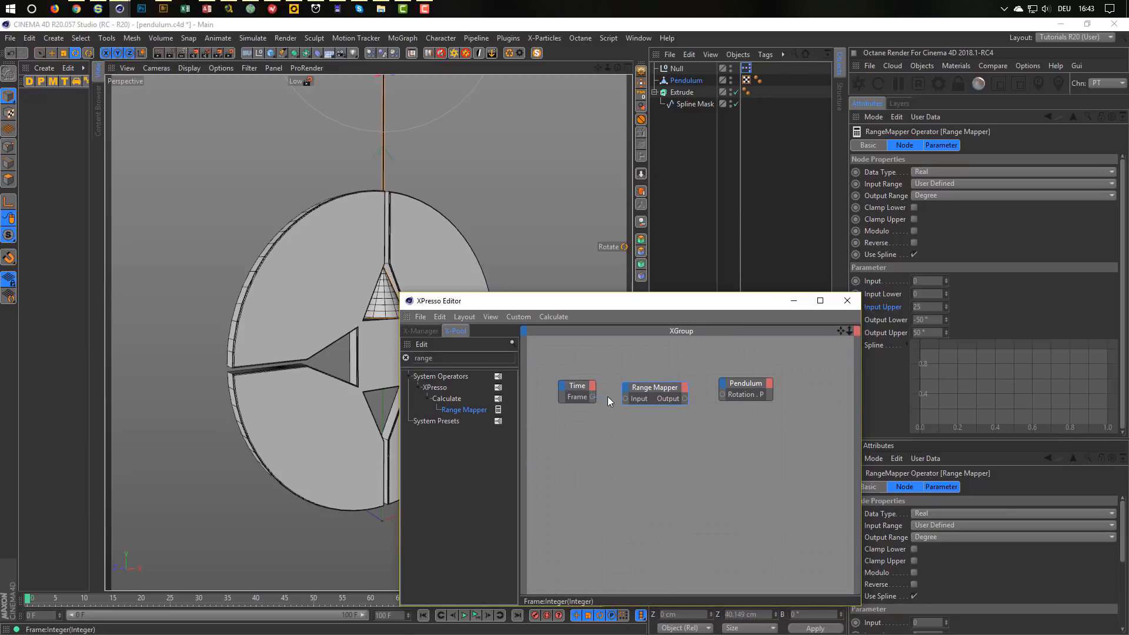
Wire Time's Frame into Range Mapper Input, and Range Mapper Output into Pendulum Rotation . P.
{"action": "left_click_drag", "start_coordinate": [627, 401], "coordinate": [627, 400]}
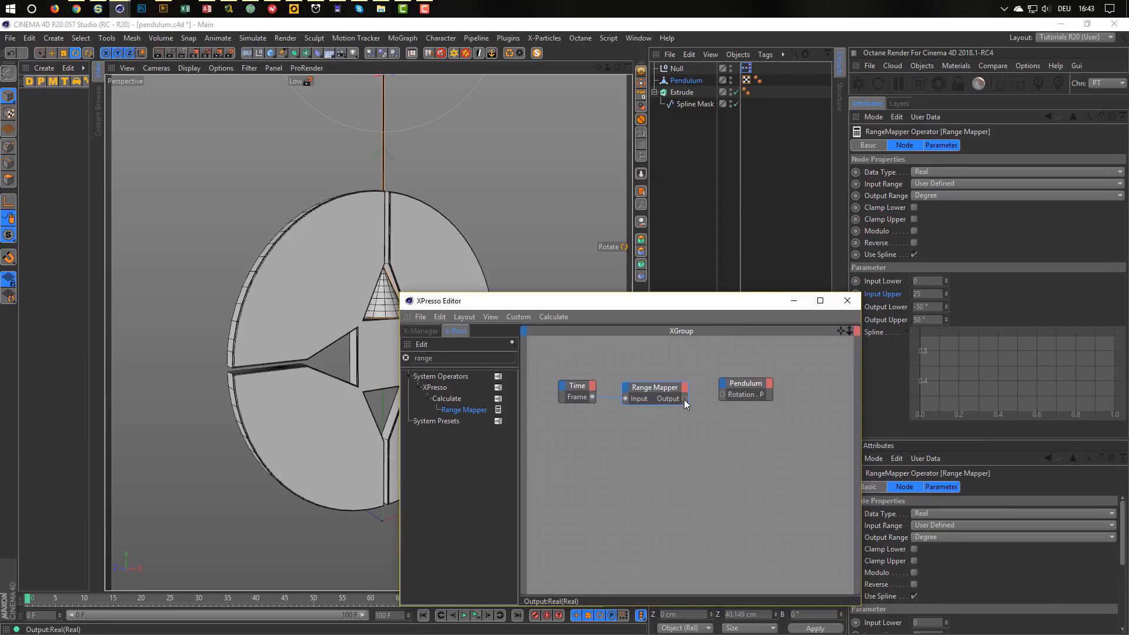
{"action": "left_click_drag", "start_coordinate": [722, 394], "coordinate": [722, 395]}
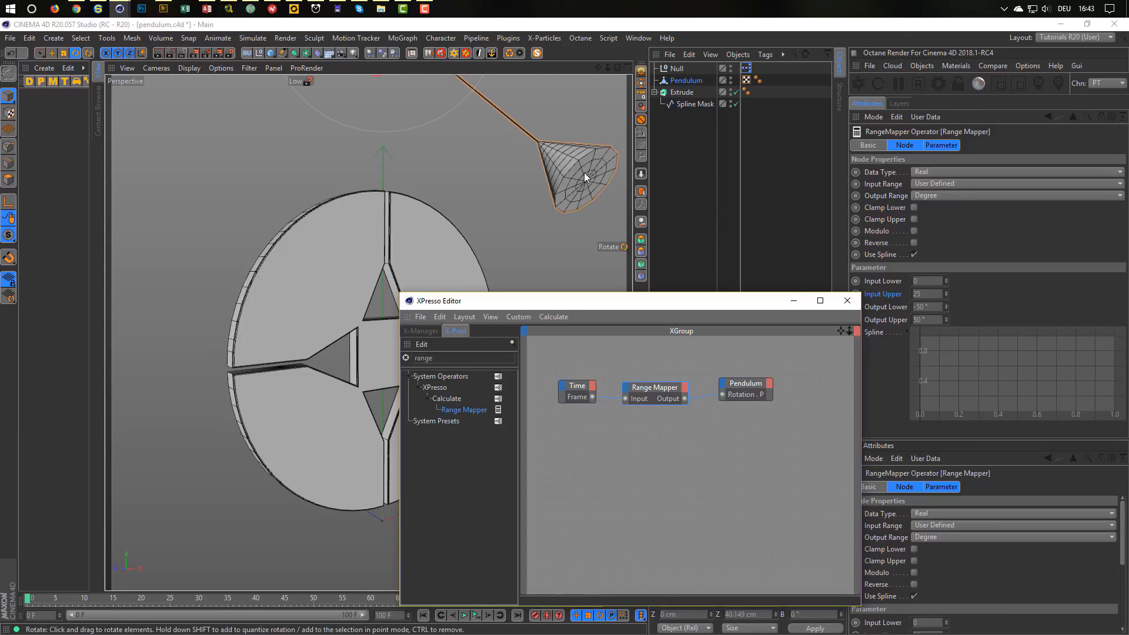
{"action": "left_click_drag", "start_coordinate": [635, 307], "coordinate": [722, 326]}
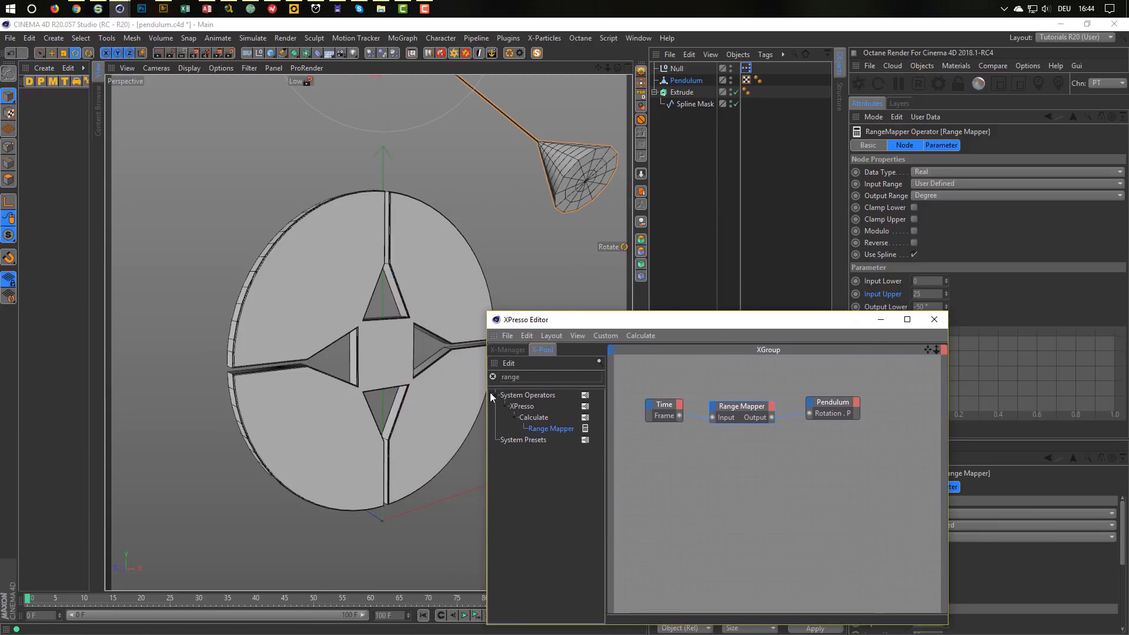
Scrub the timeline to confirm the pendulum swings, then select the Extrude disc.
{"action": "left_click_drag", "start_coordinate": [405, 358], "coordinate": [418, 387], "text": "alt"}
{"action": "mouse_move", "coordinate": [28, 599]}
{"action": "left_mouse_down"}
{"action": "mouse_move", "coordinate": [359, 613]}
{"action": "mouse_move", "coordinate": [429, 601]}
{"action": "mouse_move", "coordinate": [26, 605]}
{"action": "left_mouse_up"}
{"action": "left_click_drag", "start_coordinate": [733, 322], "coordinate": [644, 348]}
{"action": "left_click", "coordinate": [682, 92]}
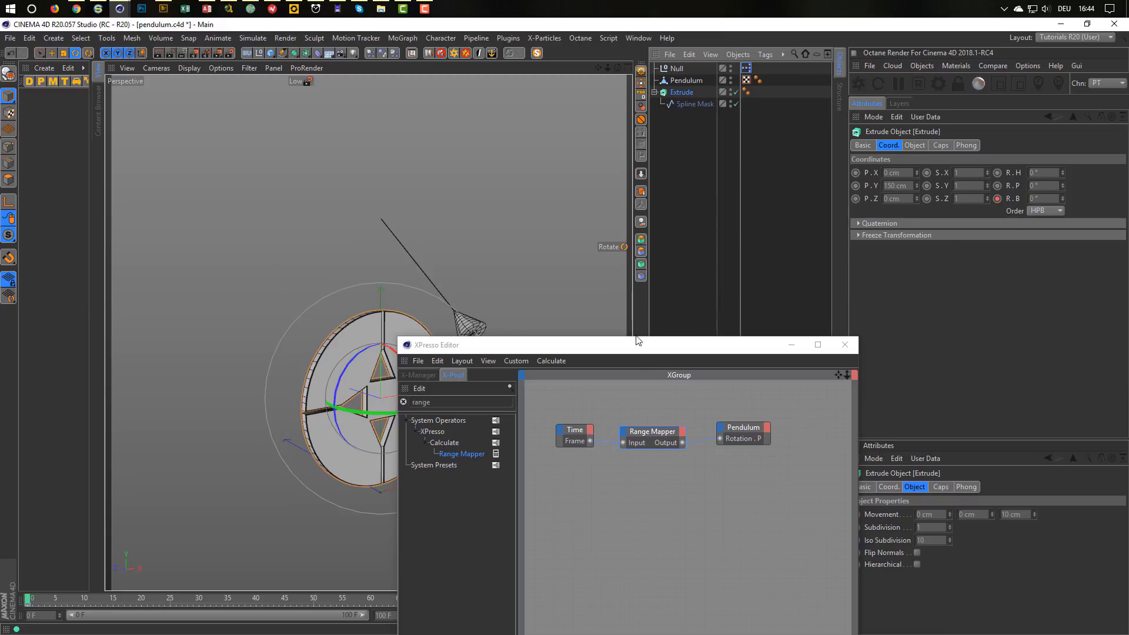
Set the Spline Mask's bank rotation R.B to 45° and compare it with the Extrude disc.
{"action": "left_click_drag", "start_coordinate": [636, 347], "coordinate": [764, 299]}
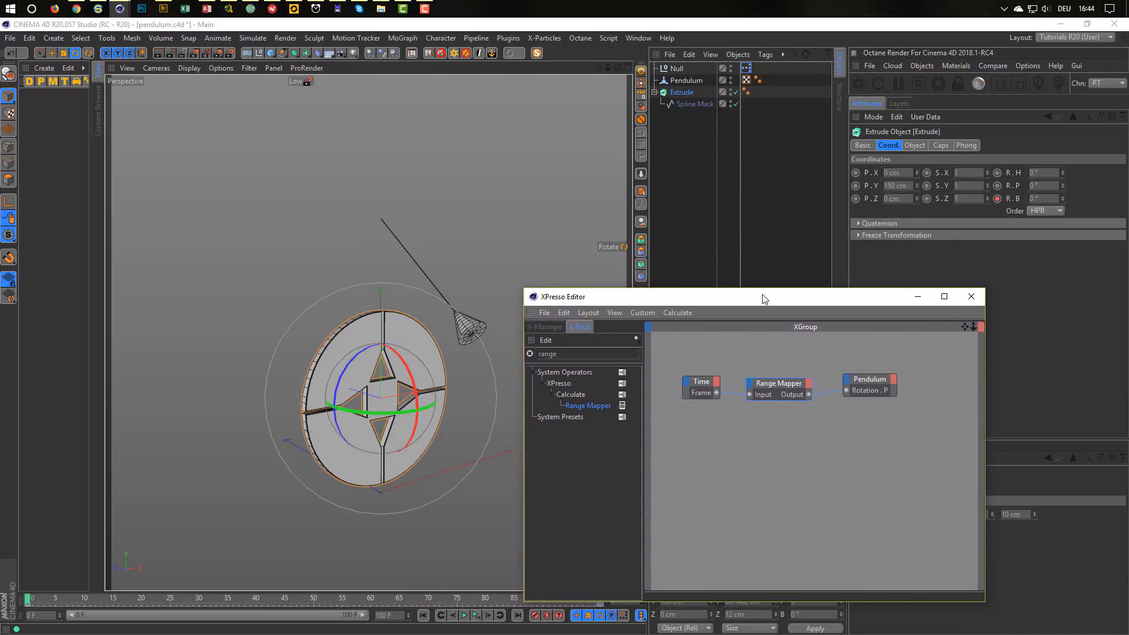
{"action": "left_click", "coordinate": [695, 104]}
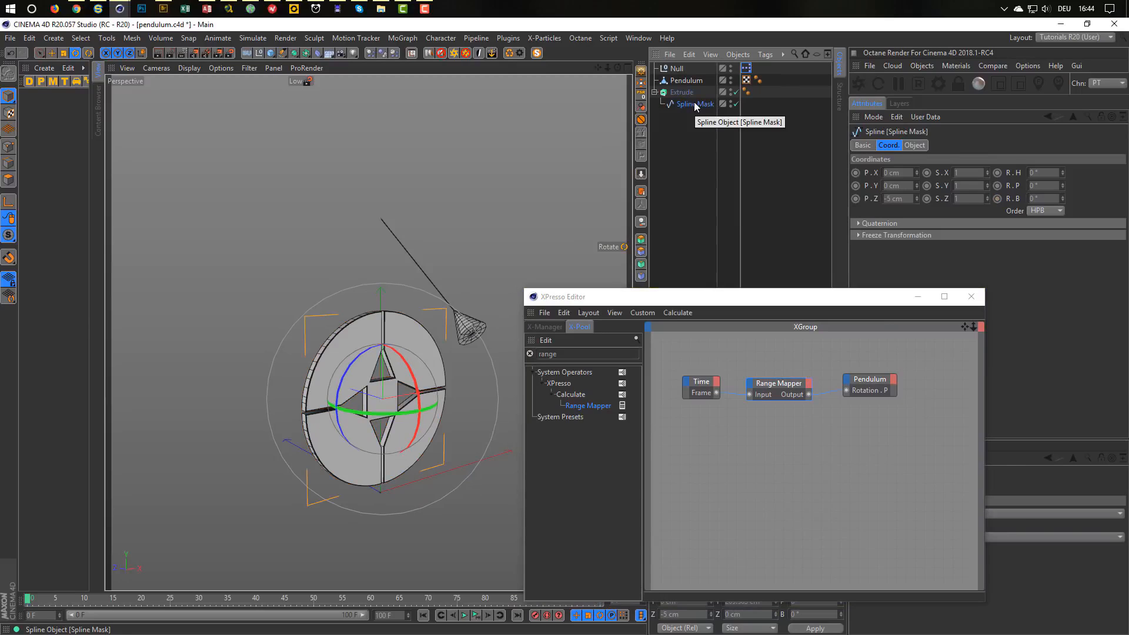
{"action": "left_click", "coordinate": [1052, 199]}
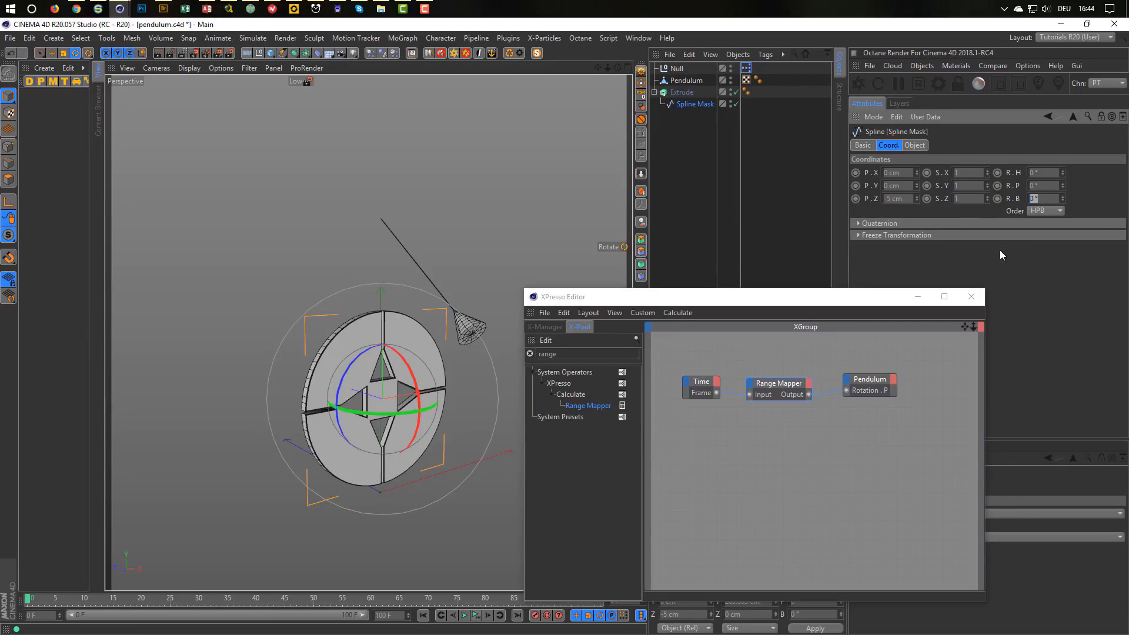
{"action": "type", "text": "45"}
{"action": "key", "text": "Return"}
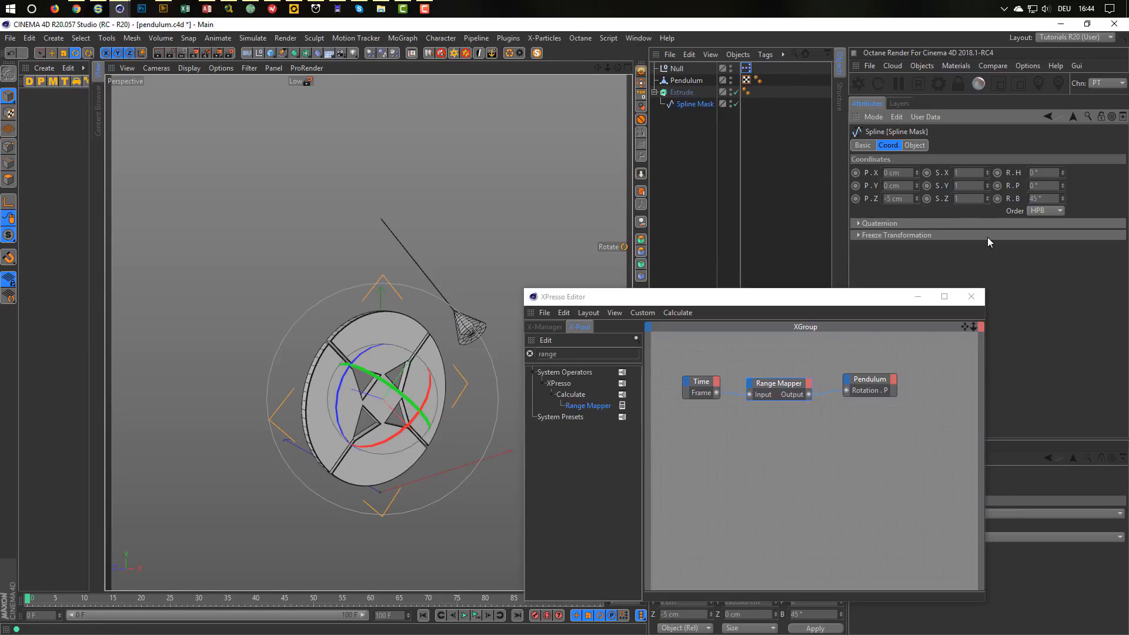
{"action": "left_click", "coordinate": [686, 95]}
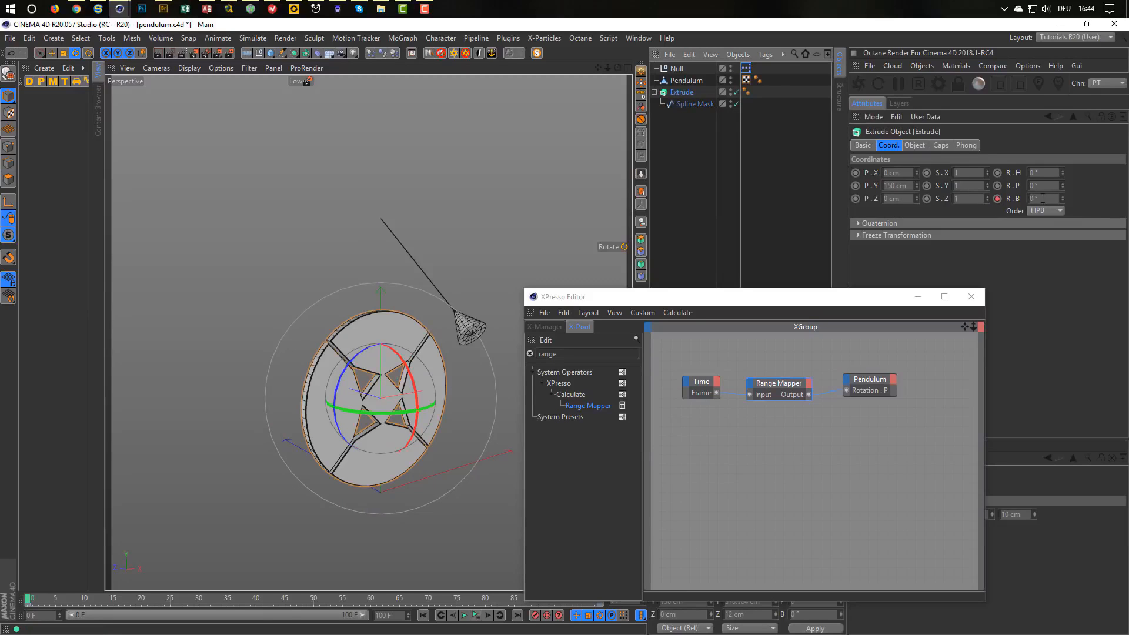
{"action": "left_click", "coordinate": [693, 103]}
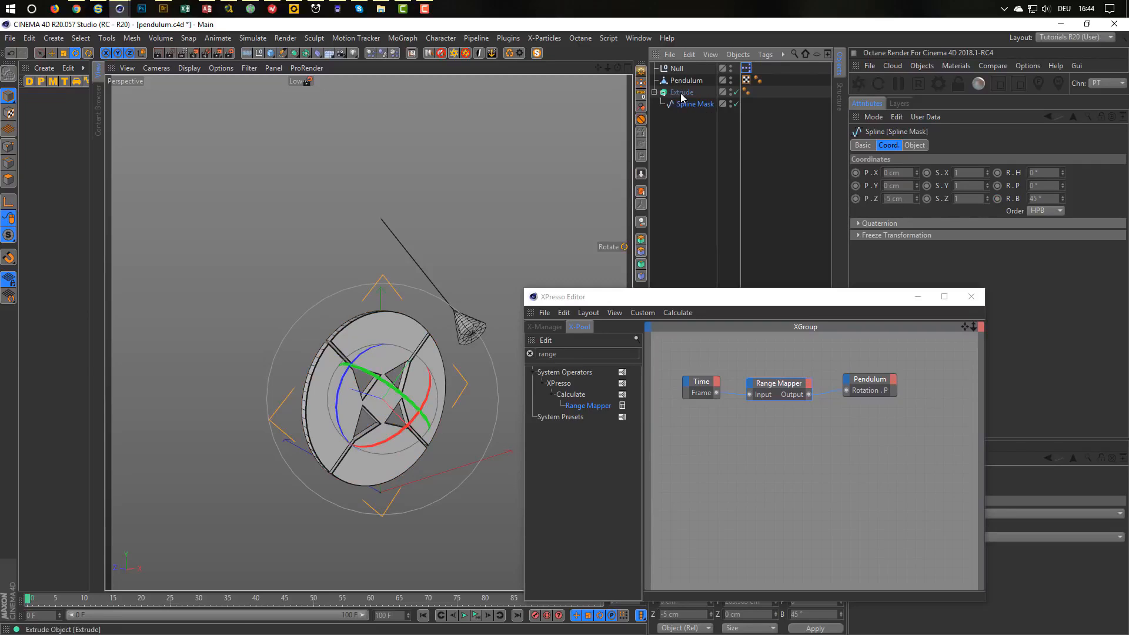
{"action": "left_click", "coordinate": [682, 94]}
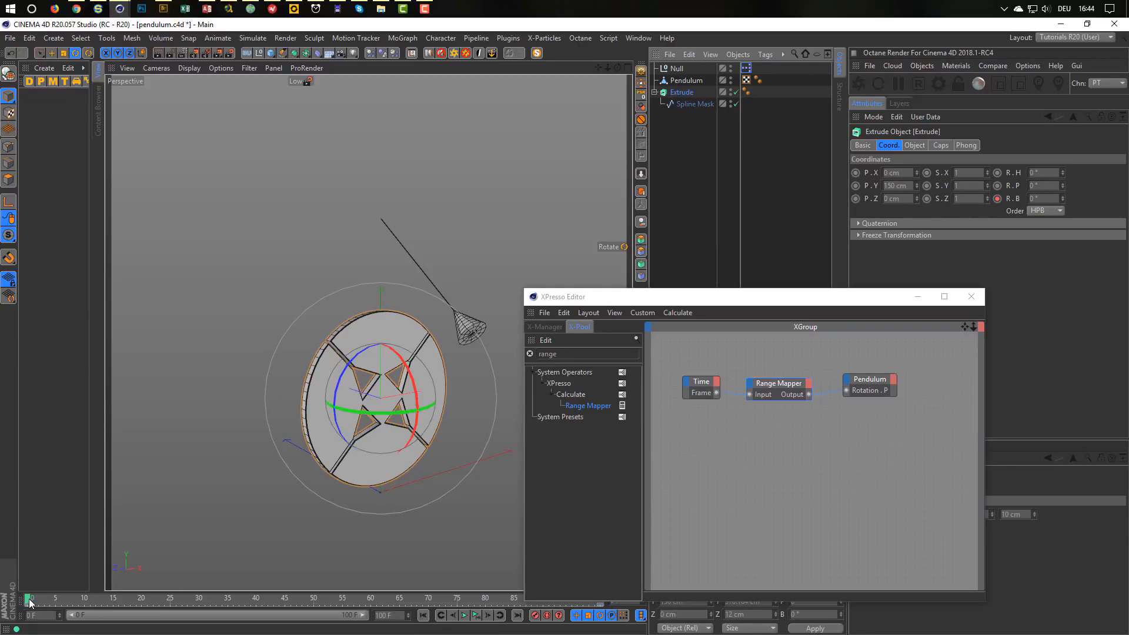
Scrub and play the animation to preview the current pendulum swing.
{"action": "mouse_move", "coordinate": [29, 602]}
{"action": "left_mouse_down"}
{"action": "mouse_move", "coordinate": [150, 618]}
{"action": "mouse_move", "coordinate": [27, 613]}
{"action": "left_mouse_up"}
{"action": "left_click_drag", "start_coordinate": [768, 300], "coordinate": [704, 288]}
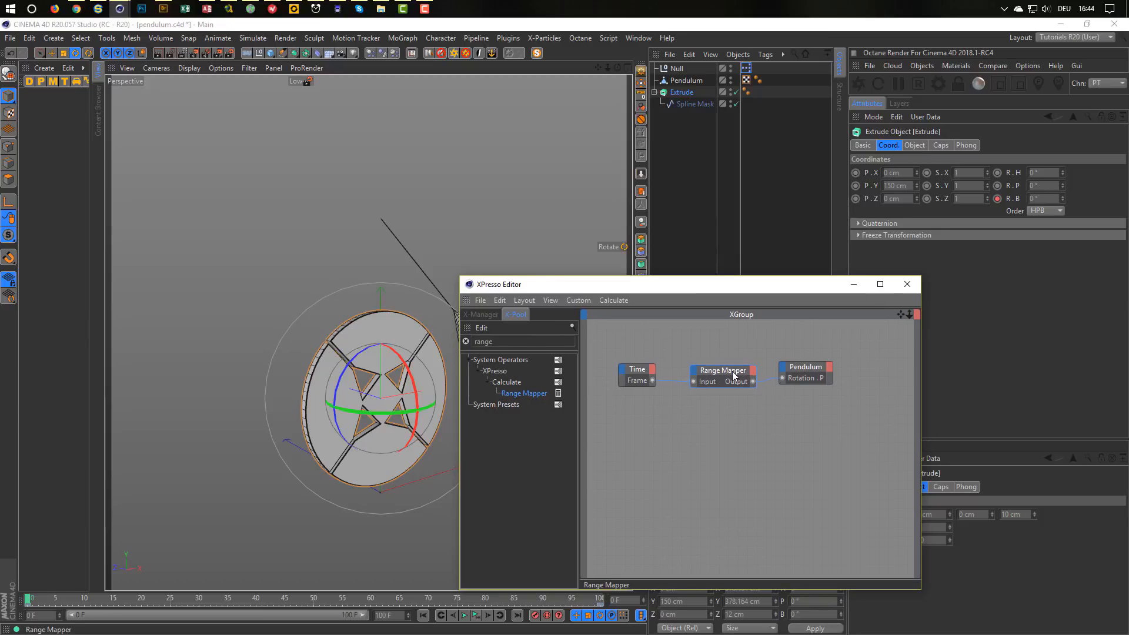
{"action": "left_click_drag", "start_coordinate": [730, 290], "coordinate": [759, 316]}
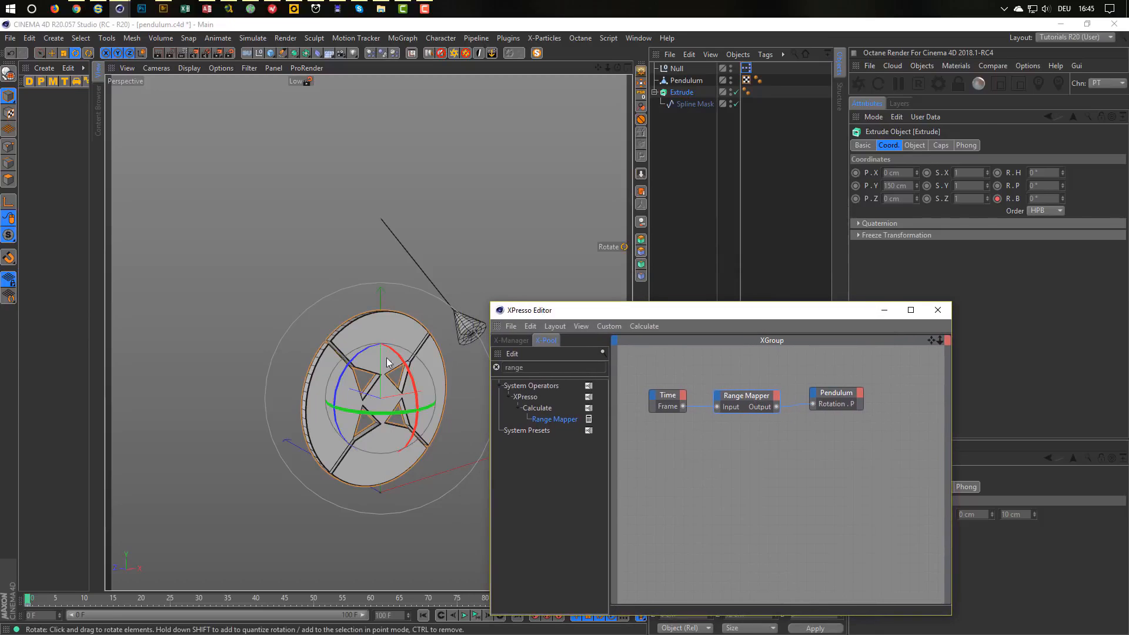
{"action": "scroll", "coordinate": [429, 322], "scroll_direction": "up", "scroll_amount": 5}
{"action": "scroll", "coordinate": [418, 268], "scroll_direction": "up", "scroll_amount": 2}
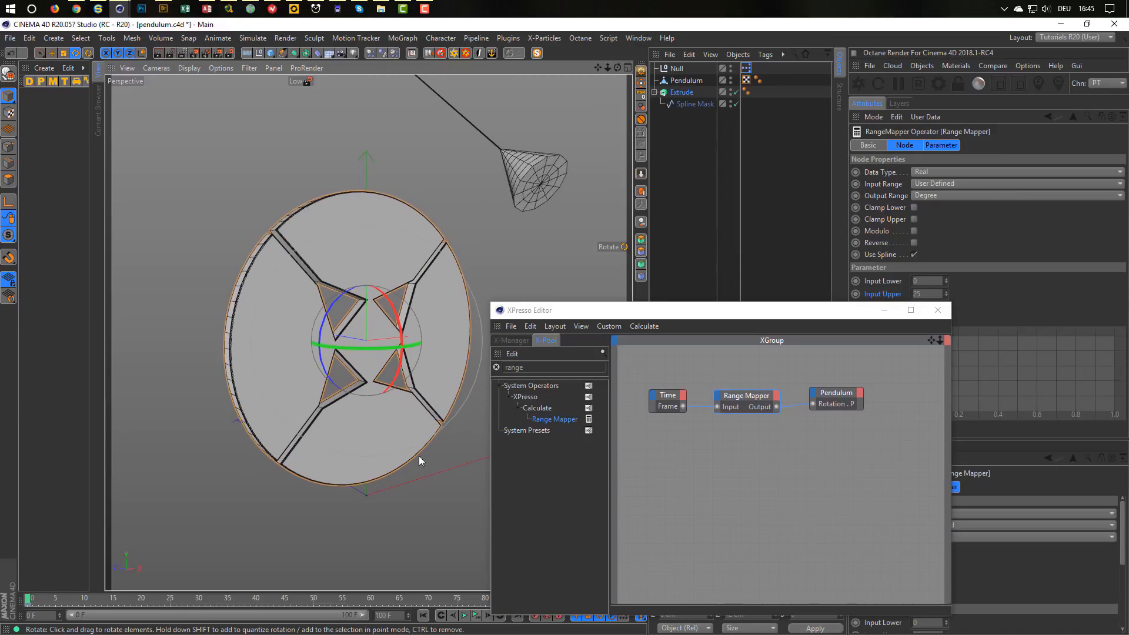
{"action": "left_click", "coordinate": [464, 615]}
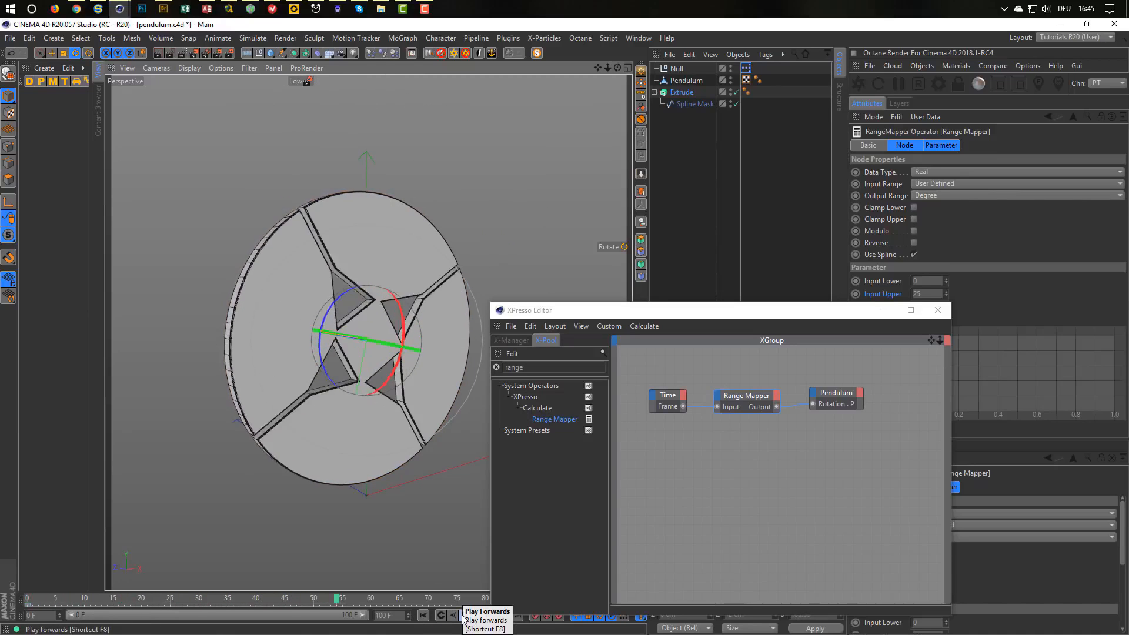
{"action": "left_click", "coordinate": [474, 617]}
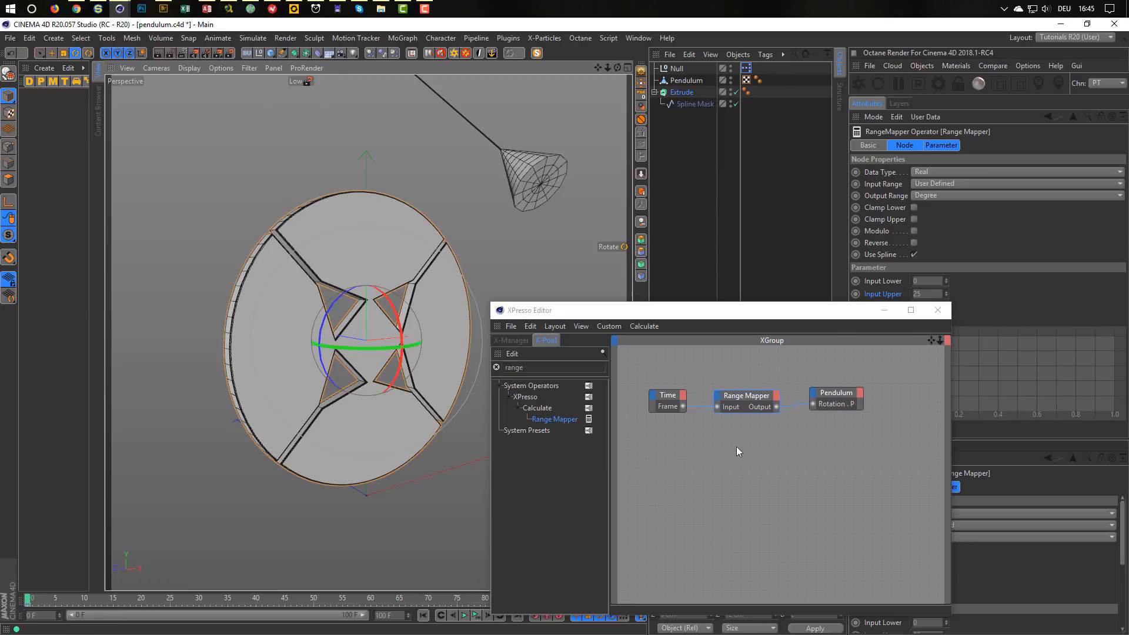
Enable Modulo on the Range Mapper and play the animation again to test the repeat.
{"action": "left_click_drag", "start_coordinate": [818, 310], "coordinate": [789, 313]}
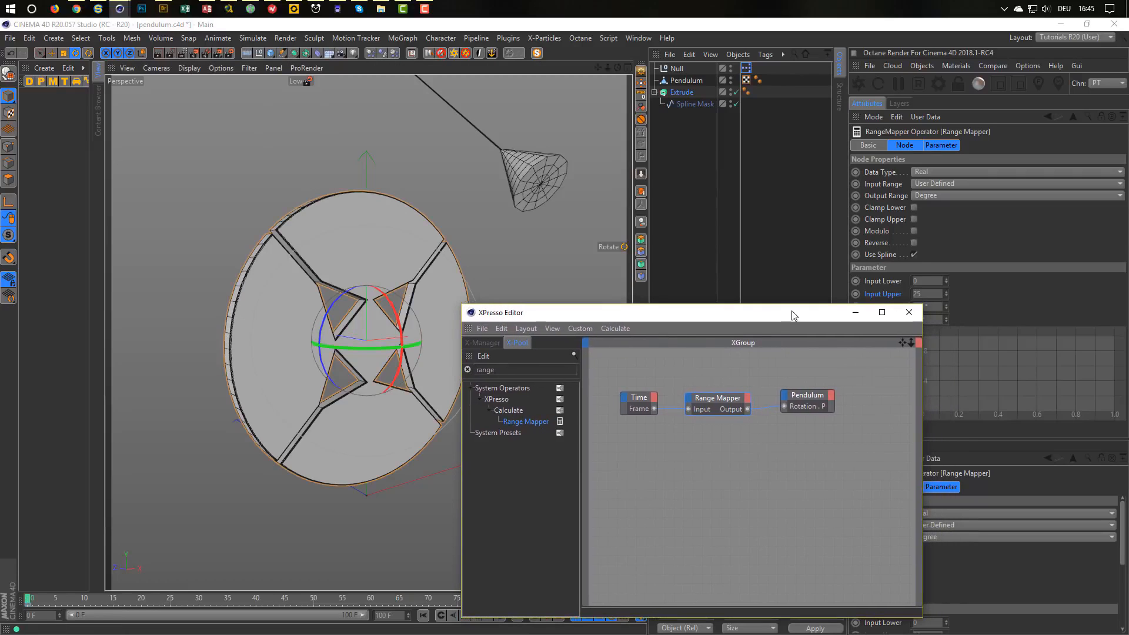
{"action": "left_click", "coordinate": [914, 231]}
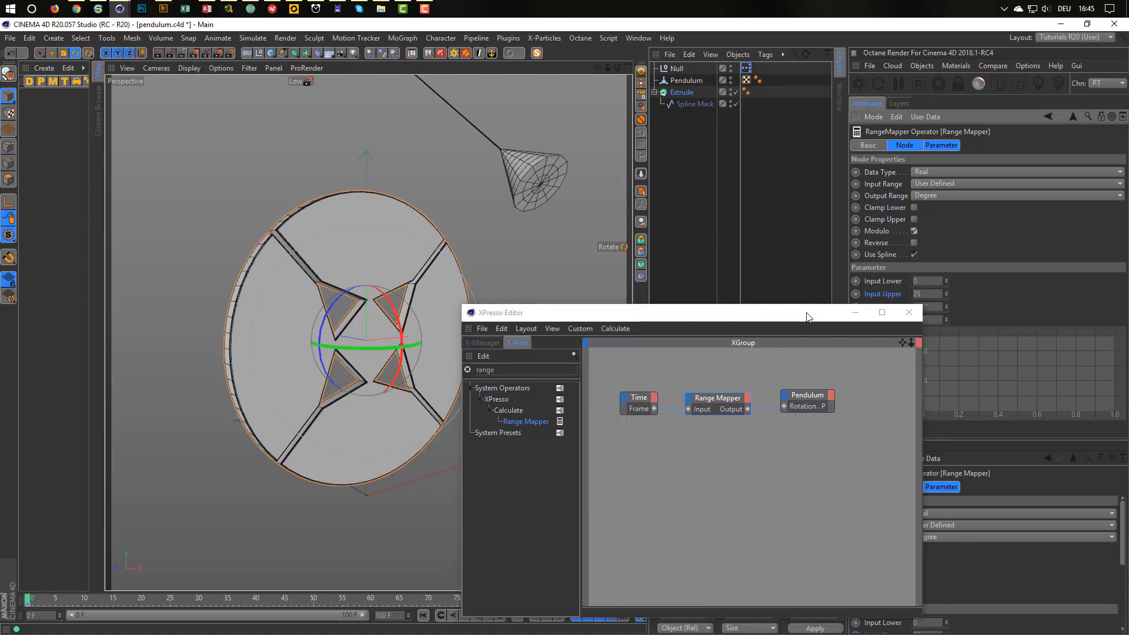
{"action": "left_click_drag", "start_coordinate": [808, 315], "coordinate": [782, 334]}
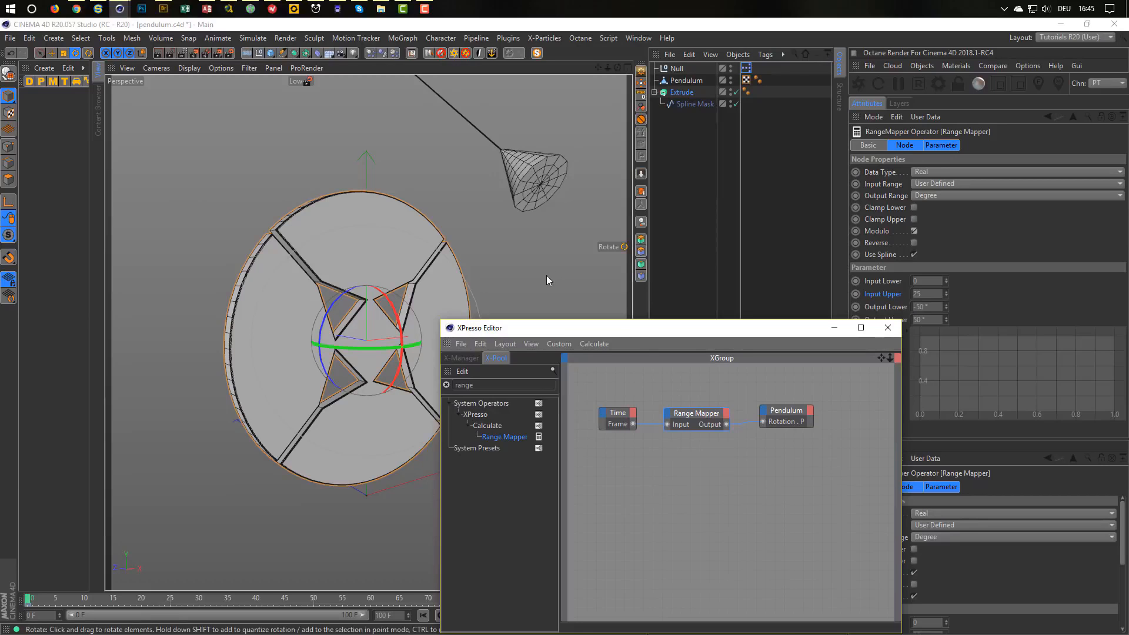
{"action": "left_click_drag", "start_coordinate": [639, 332], "coordinate": [654, 298]}
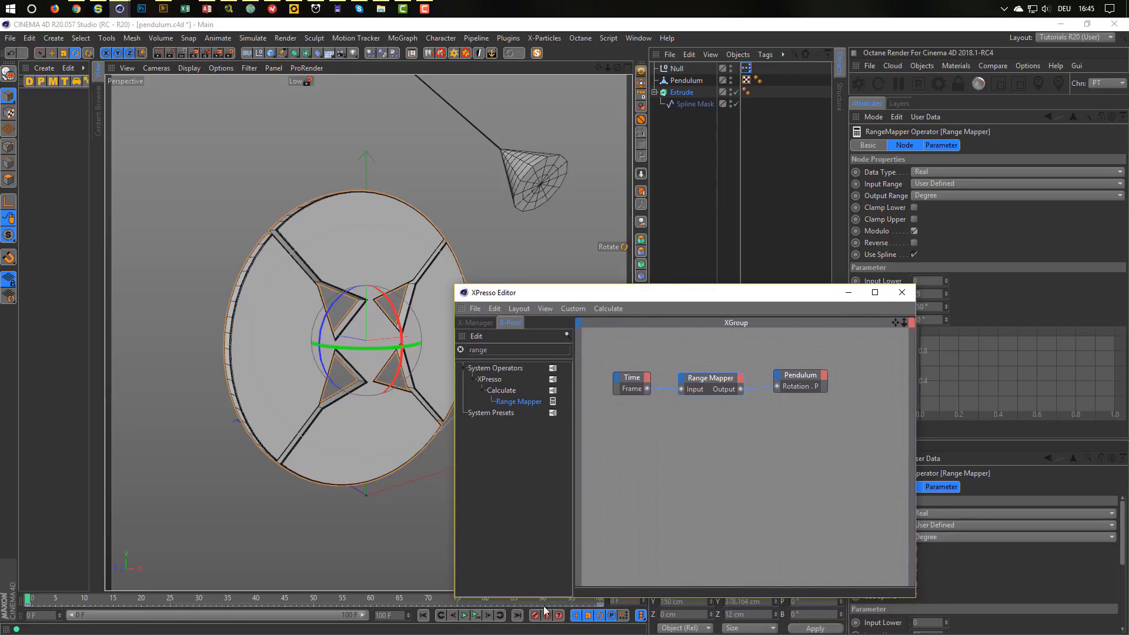
{"action": "left_click", "coordinate": [464, 615]}
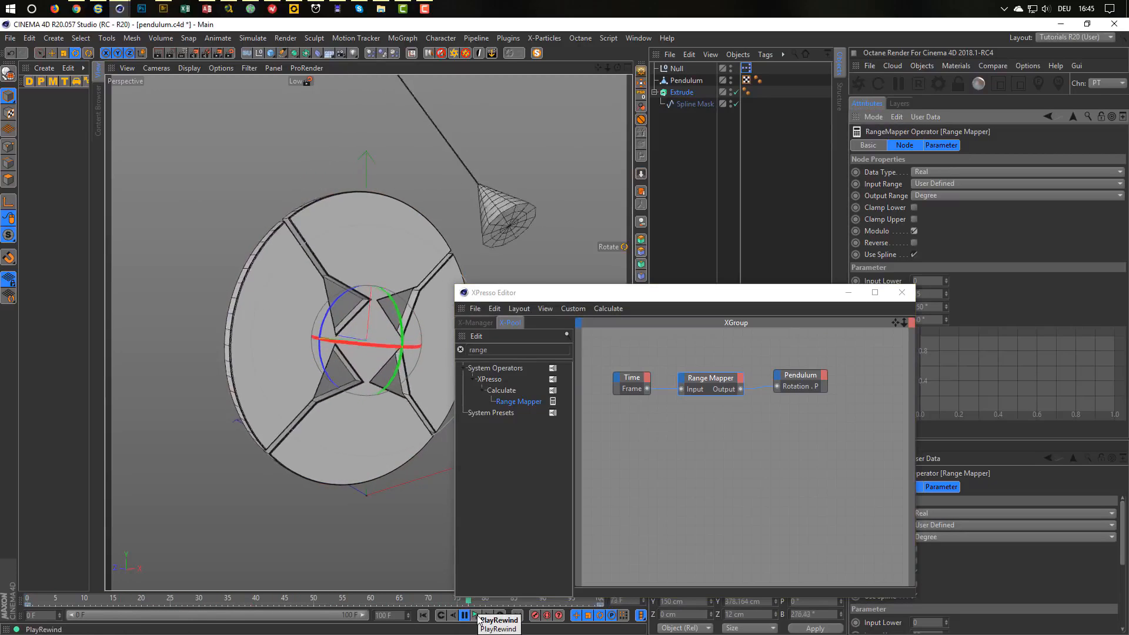
{"action": "left_click", "coordinate": [478, 618]}
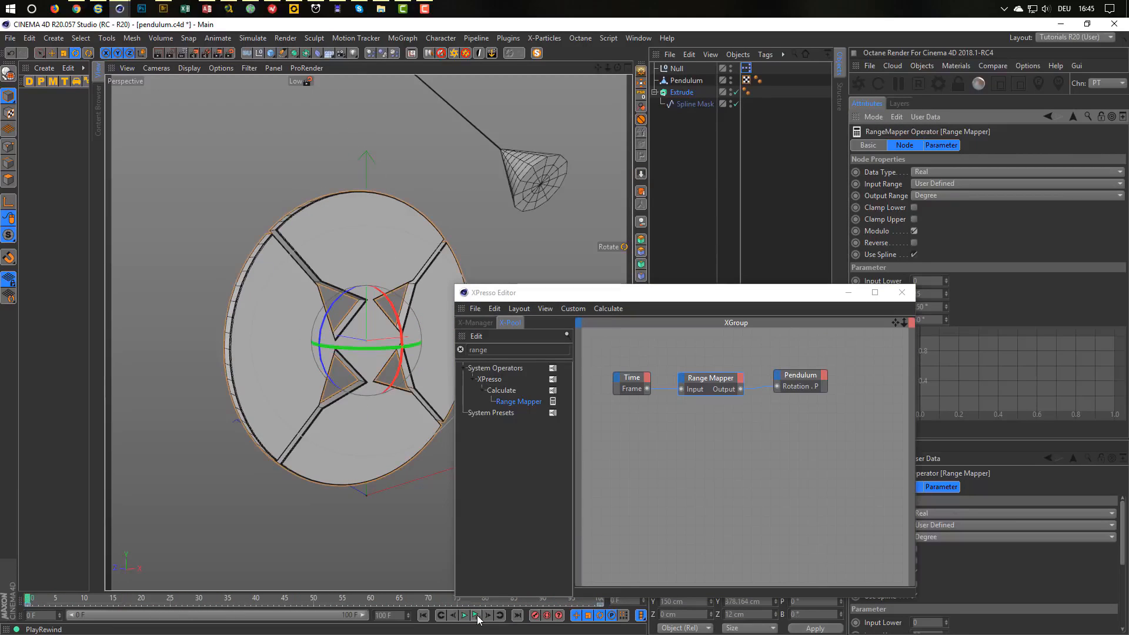
{"action": "left_click_drag", "start_coordinate": [774, 293], "coordinate": [699, 363]}
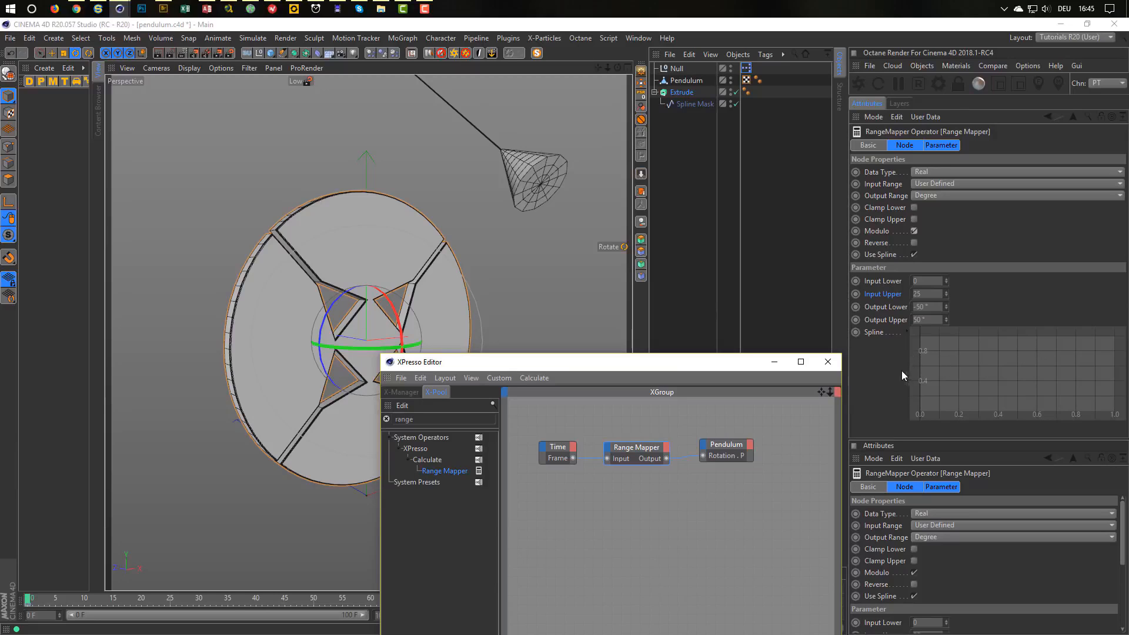
Expand the Range Mapper's spline graph and load the Gauss preset curve.
{"action": "left_click", "coordinate": [907, 331]}
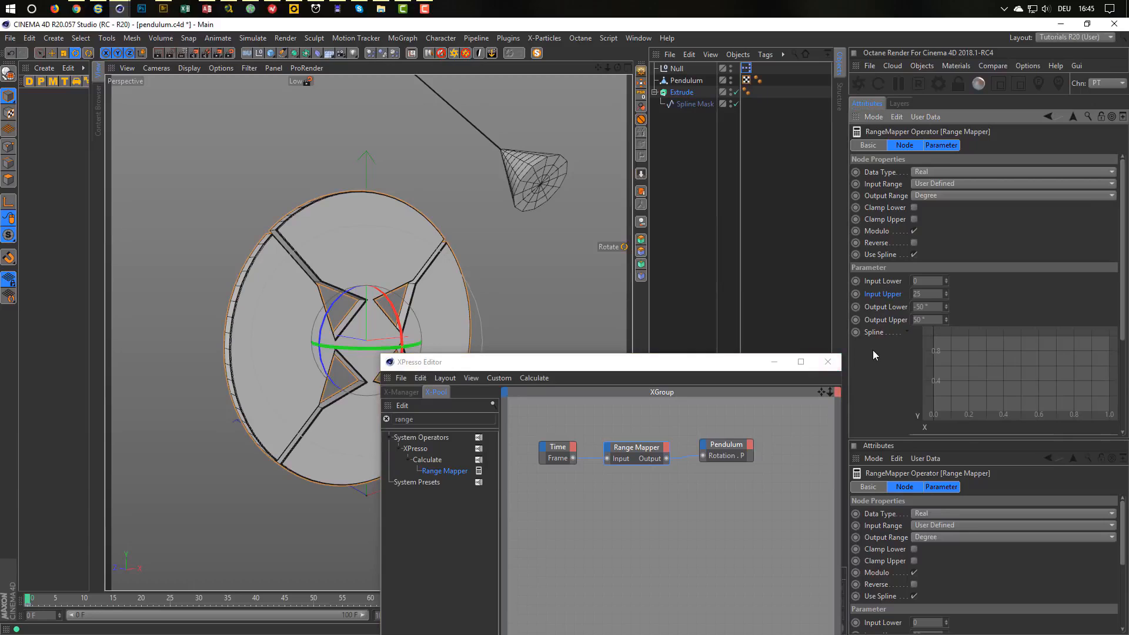
{"action": "scroll", "coordinate": [873, 350], "scroll_direction": "down", "scroll_amount": 5}
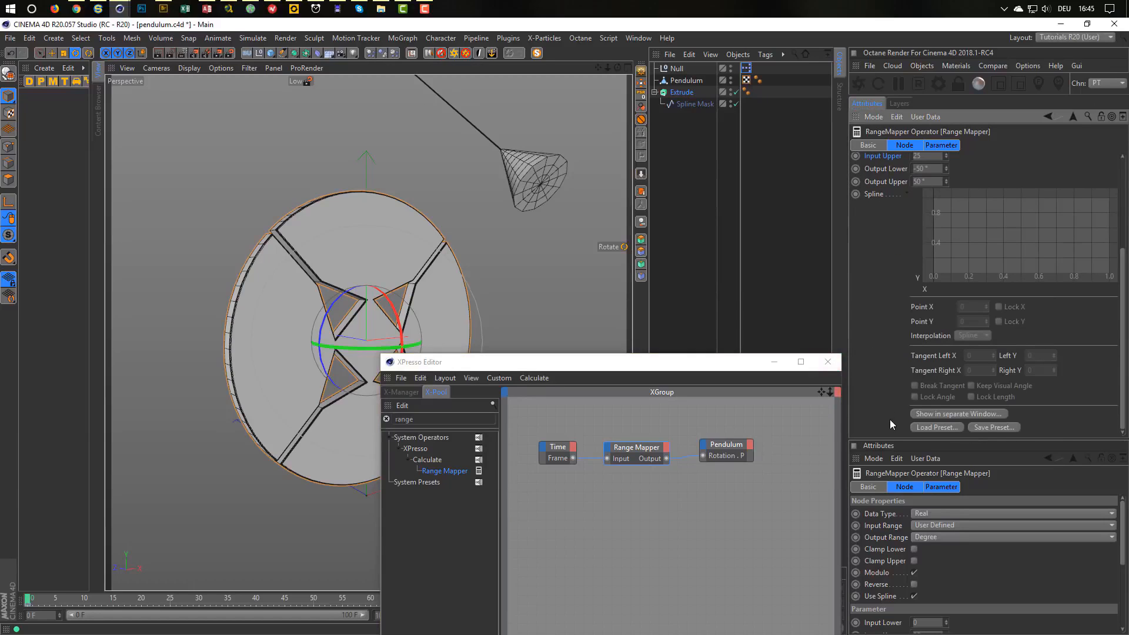
{"action": "left_click", "coordinate": [917, 429]}
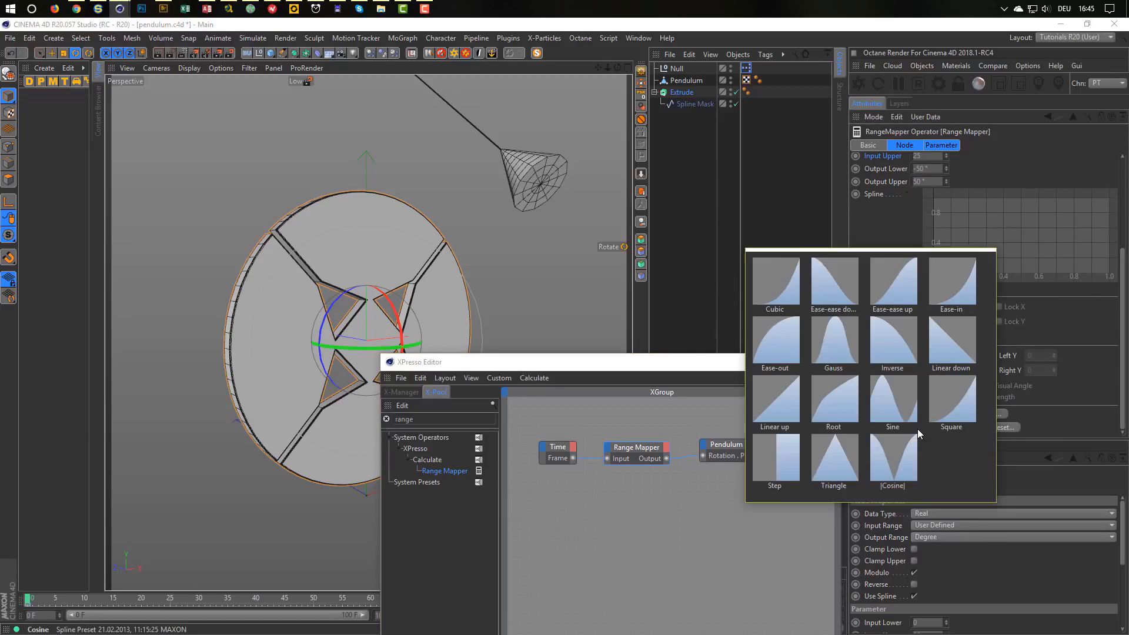
{"action": "left_click", "coordinate": [835, 353]}
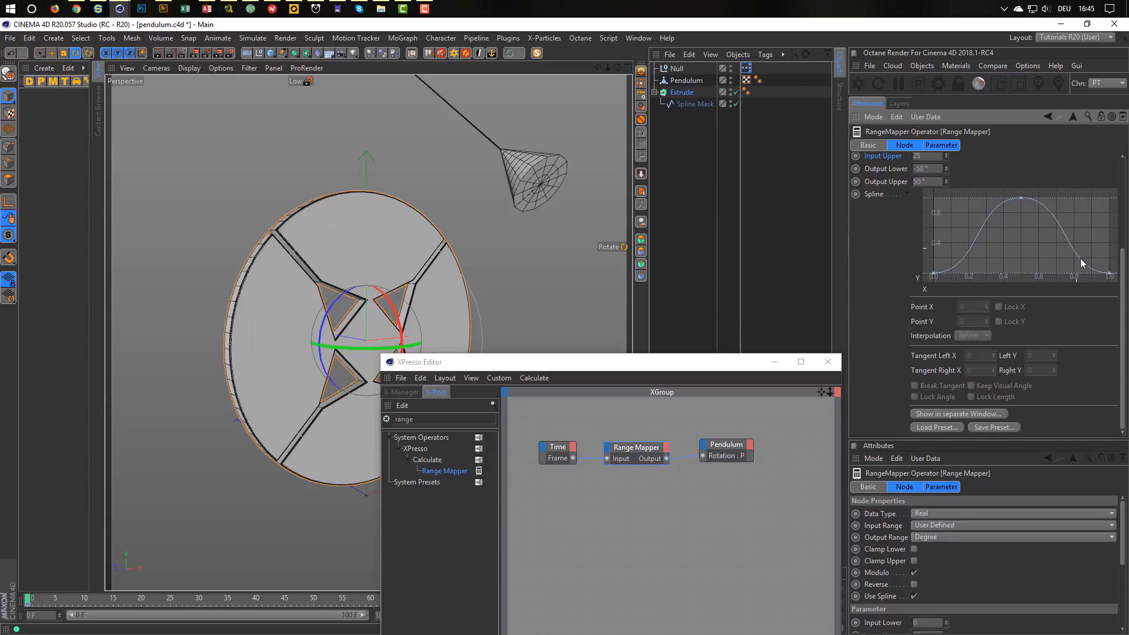
{"action": "left_click_drag", "start_coordinate": [747, 365], "coordinate": [835, 326]}
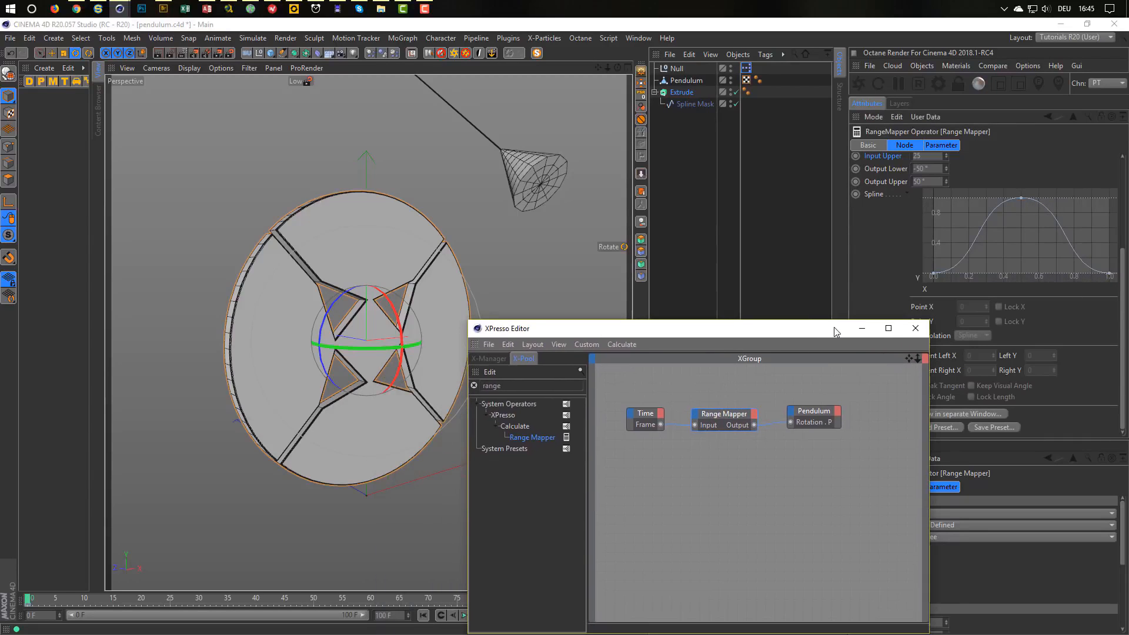
{"action": "left_click_drag", "start_coordinate": [745, 329], "coordinate": [825, 288]}
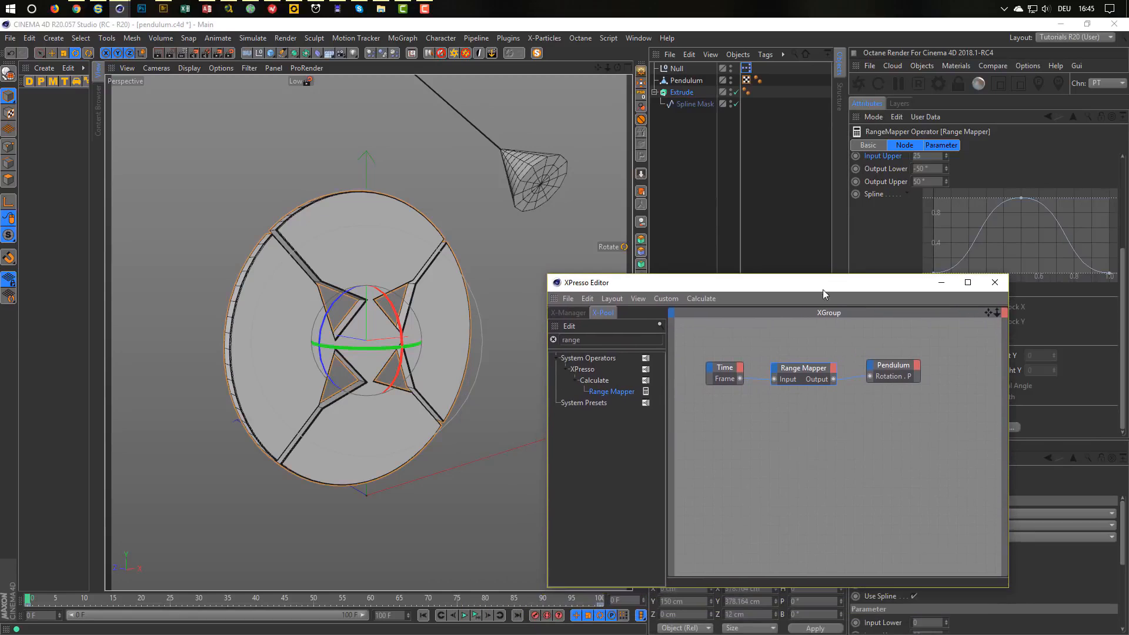
{"action": "left_click", "coordinate": [477, 615]}
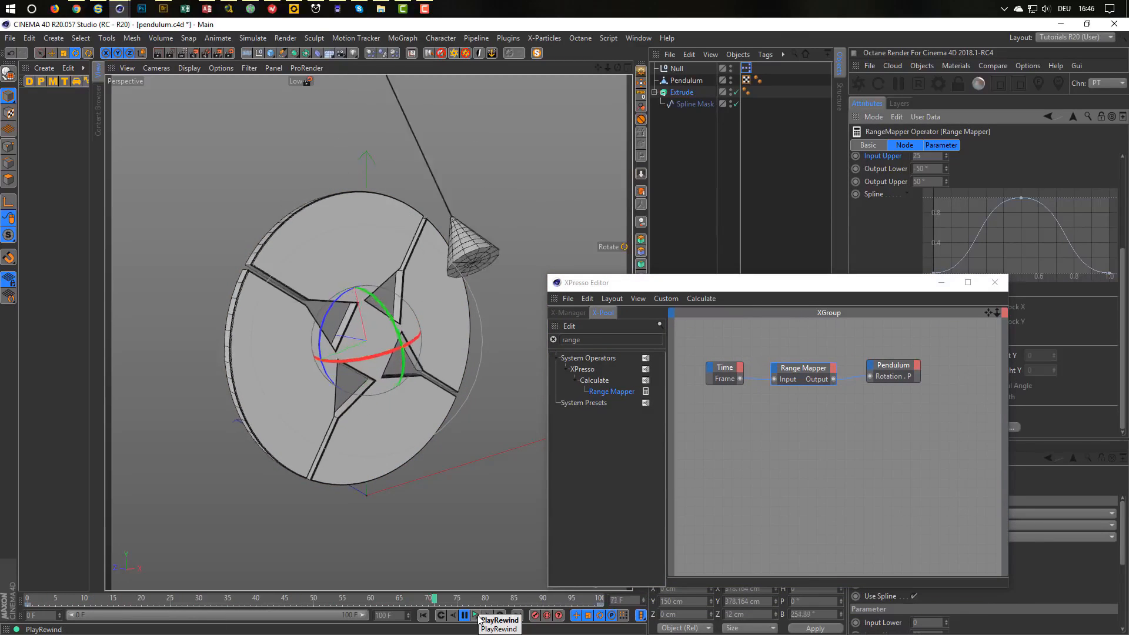
{"action": "left_click", "coordinate": [476, 615]}
{"action": "left_click", "coordinate": [856, 288]}
{"action": "left_click_drag", "start_coordinate": [857, 288], "coordinate": [752, 348]}
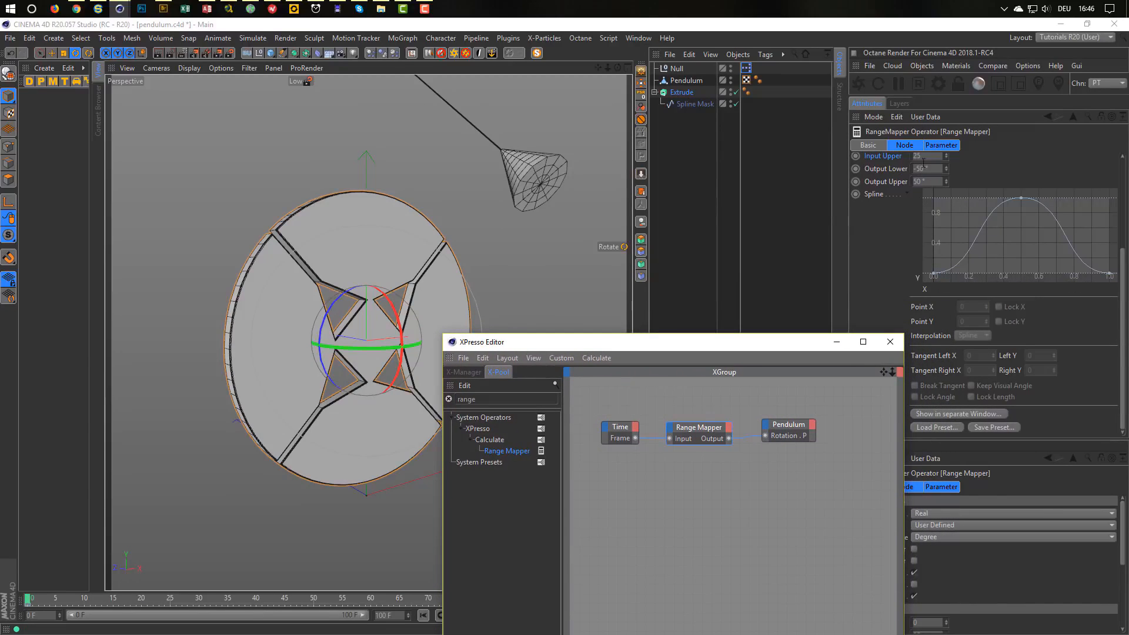
{"action": "scroll", "coordinate": [1071, 180], "scroll_direction": "up", "scroll_amount": 3}
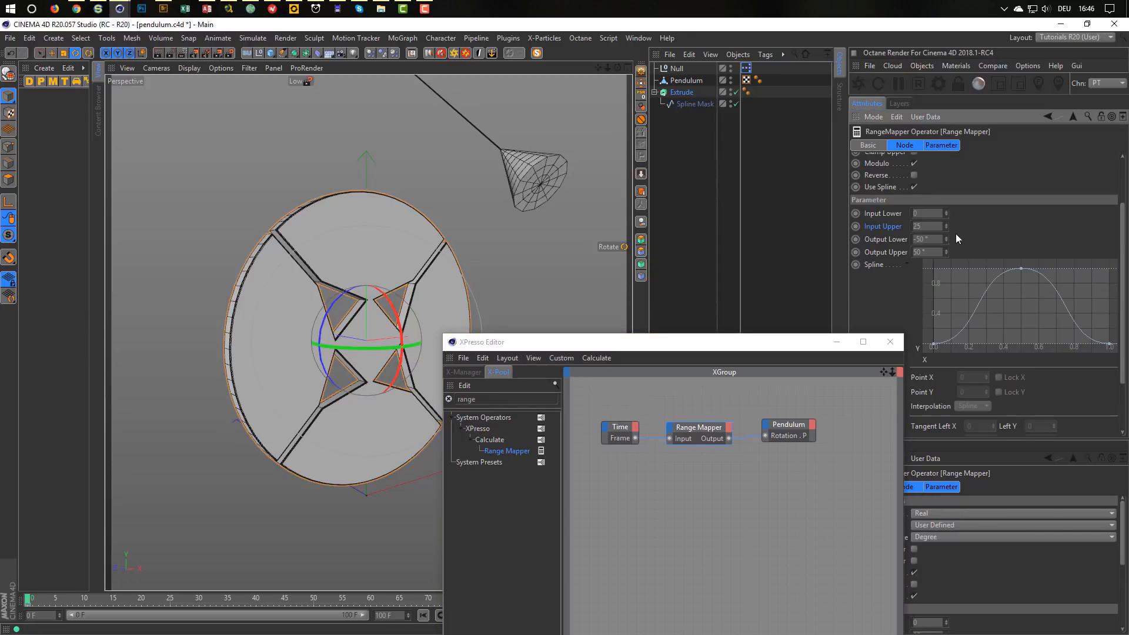
{"action": "type", "text": "50"}
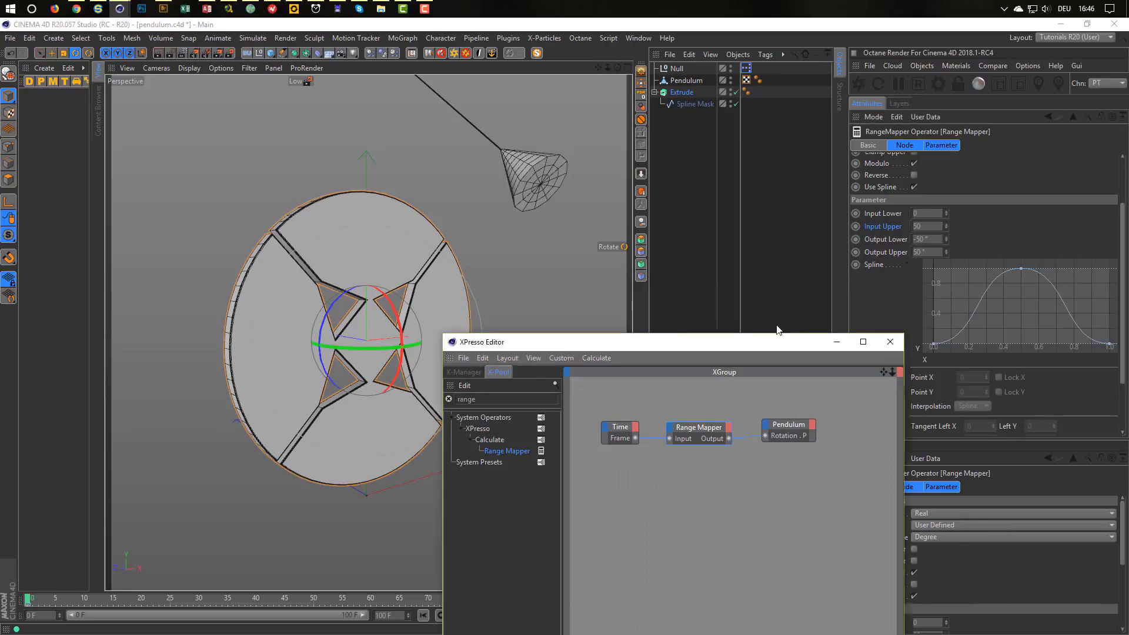
{"action": "left_click_drag", "start_coordinate": [647, 341], "coordinate": [737, 282]}
{"action": "left_click", "coordinate": [476, 616]}
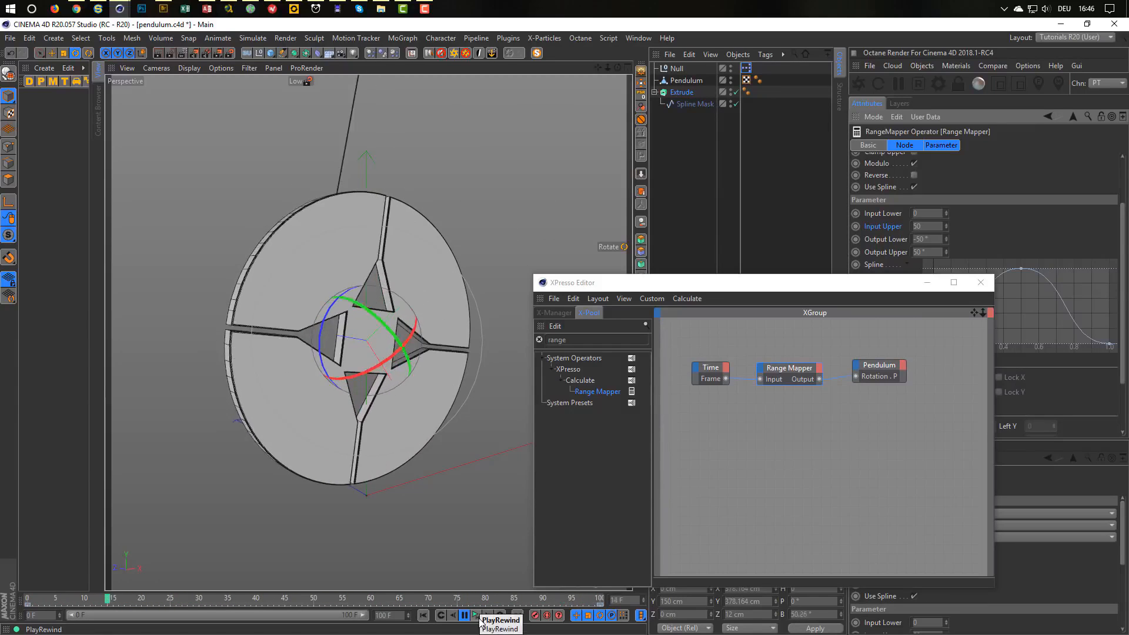
{"action": "left_click", "coordinate": [480, 619]}
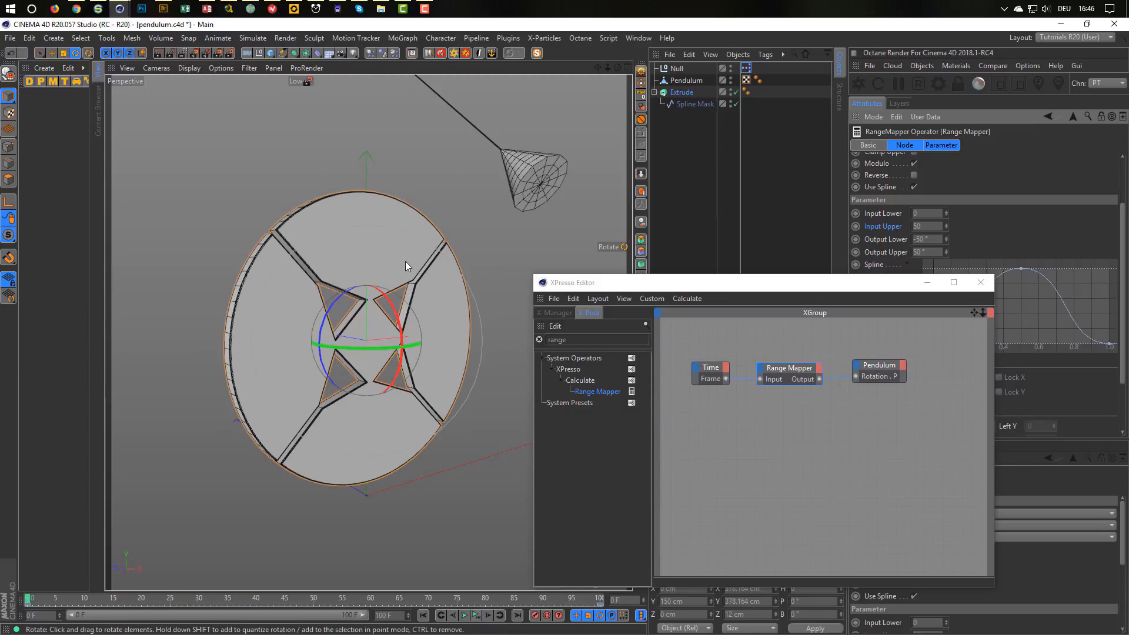
{"action": "left_click_drag", "start_coordinate": [28, 599], "coordinate": [94, 609]}
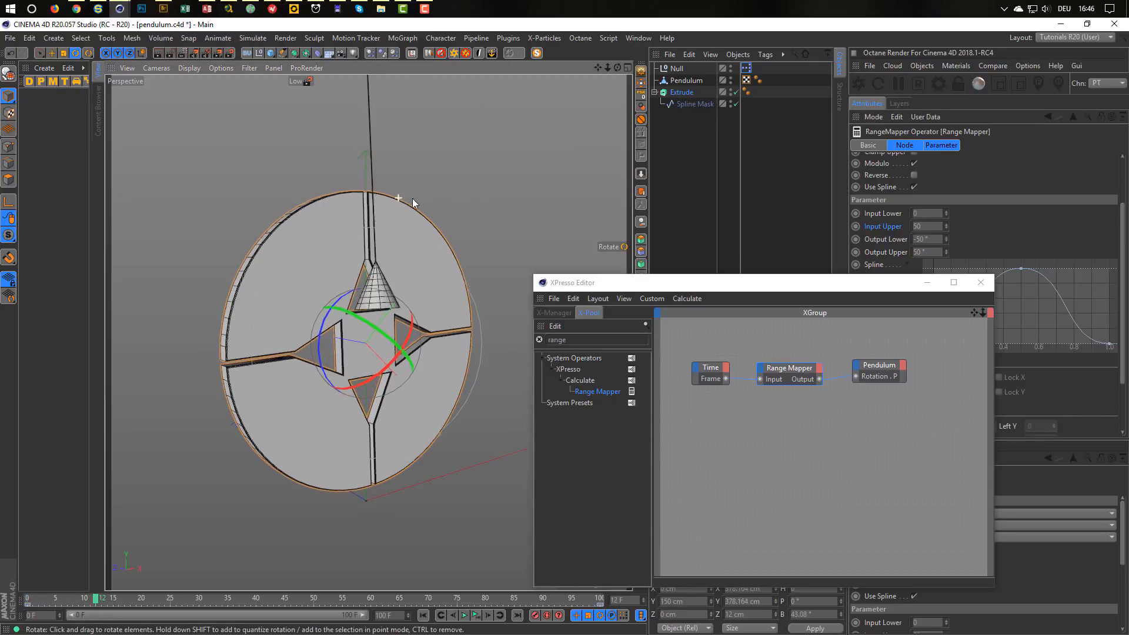
{"action": "scroll", "coordinate": [413, 199], "scroll_direction": "up", "scroll_amount": 6}
{"action": "left_click_drag", "start_coordinate": [250, 250], "coordinate": [380, 255], "text": "alt"}
{"action": "scroll", "coordinate": [320, 207], "scroll_direction": "up", "scroll_amount": 5}
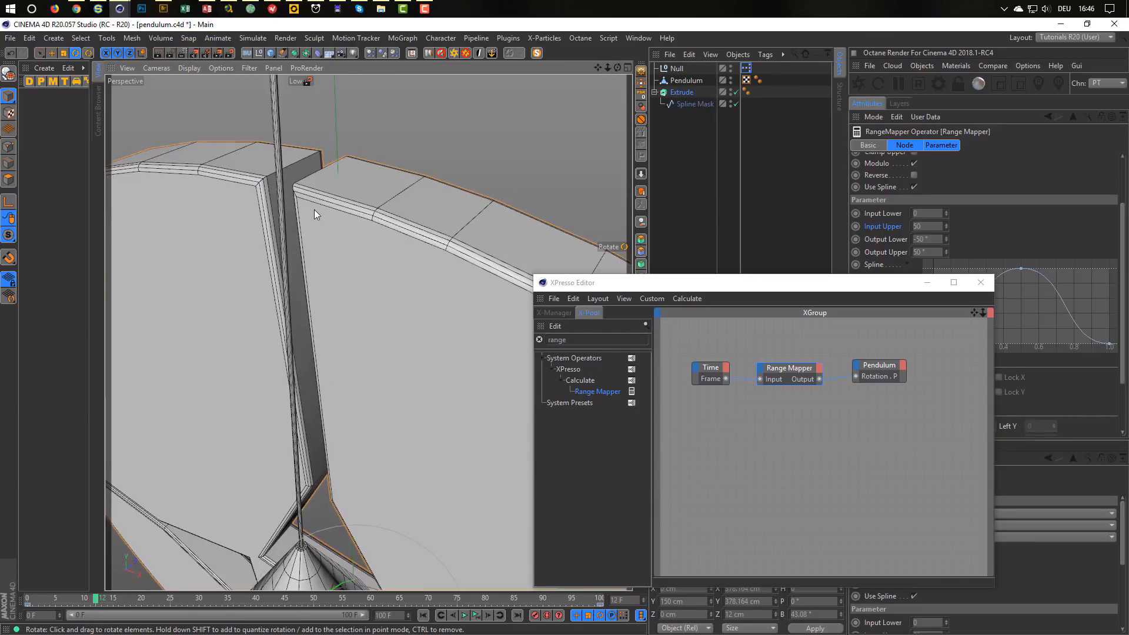
{"action": "mouse_move", "coordinate": [315, 210]}
{"action": "left_mouse_down", "text": "alt"}
{"action": "mouse_move", "coordinate": [263, 214]}
{"action": "mouse_move", "coordinate": [284, 206]}
{"action": "mouse_move", "coordinate": [315, 221]}
{"action": "left_mouse_up", "text": "alt"}
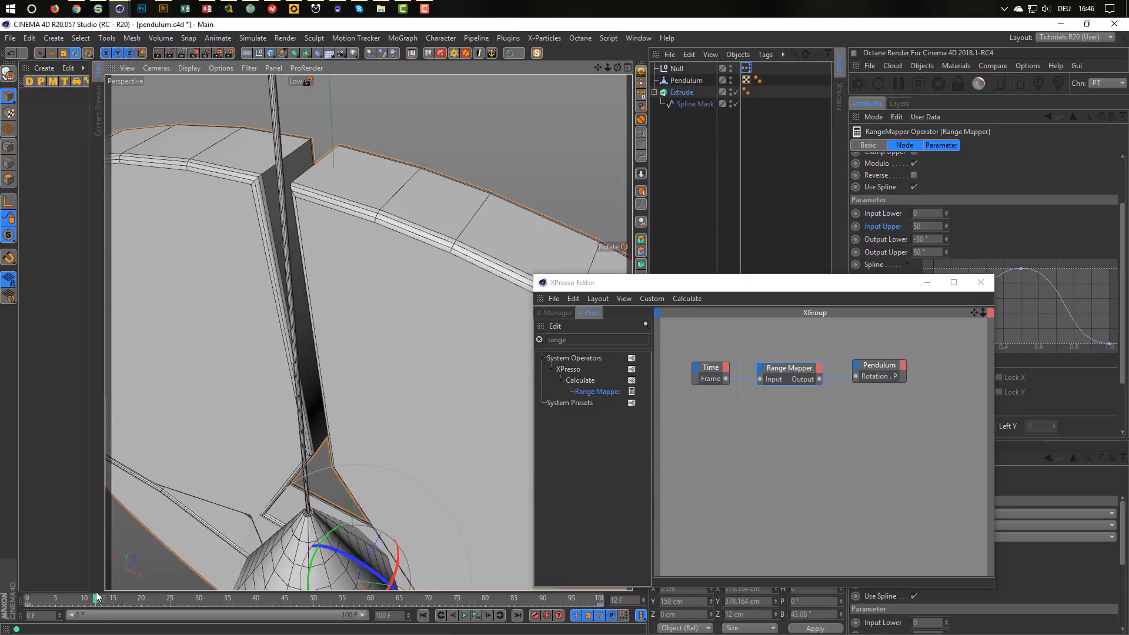
{"action": "left_click_drag", "start_coordinate": [98, 599], "coordinate": [28, 599]}
{"action": "left_click_drag", "start_coordinate": [188, 426], "coordinate": [335, 379], "text": "alt"}
Set the Range Mapper output to -10° through 10°, then play and scrub to check the smaller swing.
{"action": "left_click", "coordinate": [940, 237]}
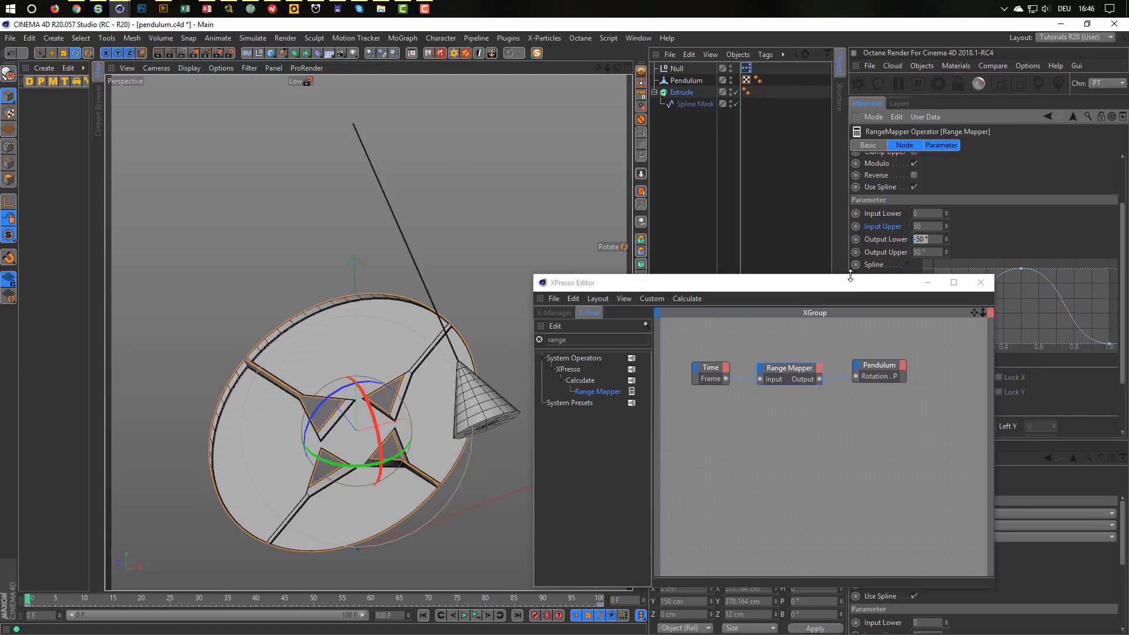
{"action": "key", "text": "Tab"}
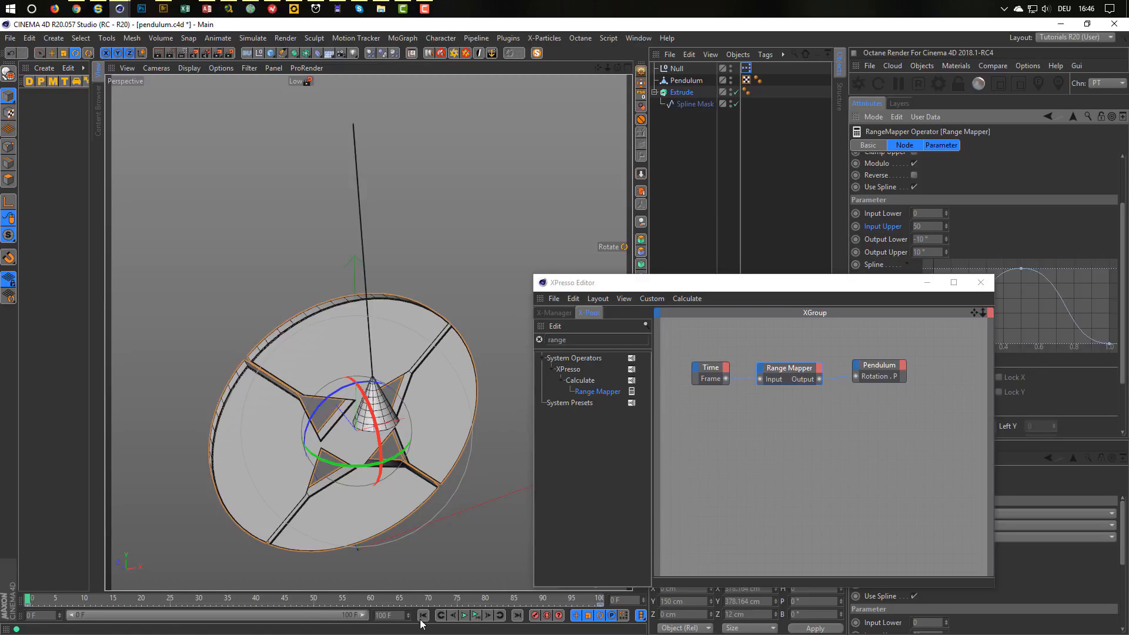
{"action": "left_click", "coordinate": [476, 616]}
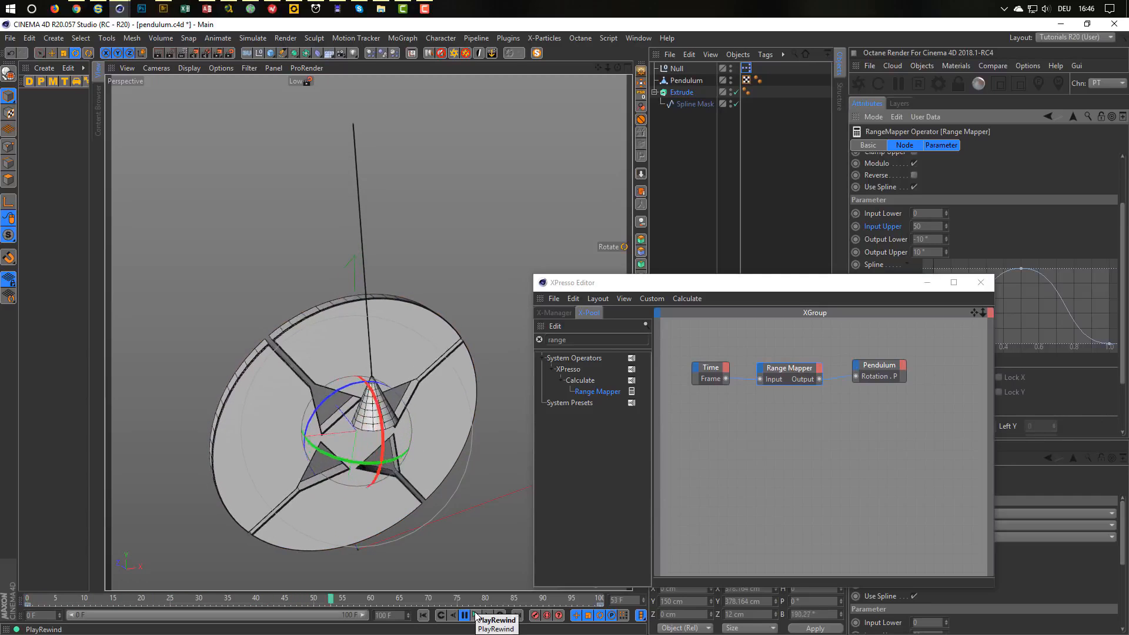
{"action": "left_click", "coordinate": [476, 616]}
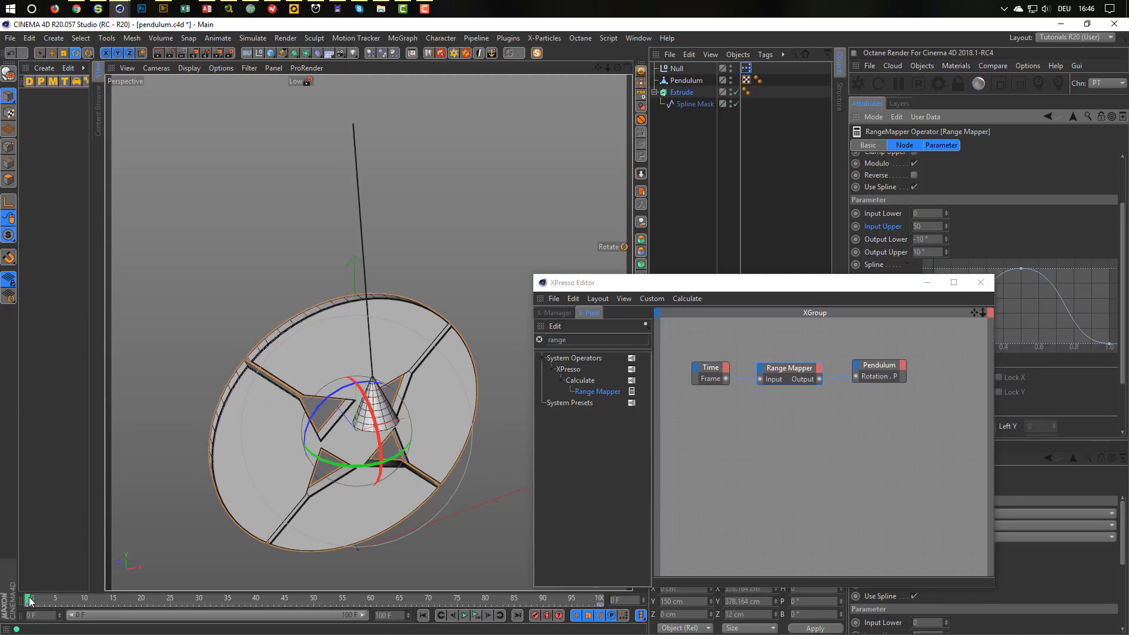
{"action": "left_click_drag", "start_coordinate": [29, 600], "coordinate": [97, 599]}
{"action": "scroll", "coordinate": [401, 299], "scroll_direction": "up", "scroll_amount": 6}
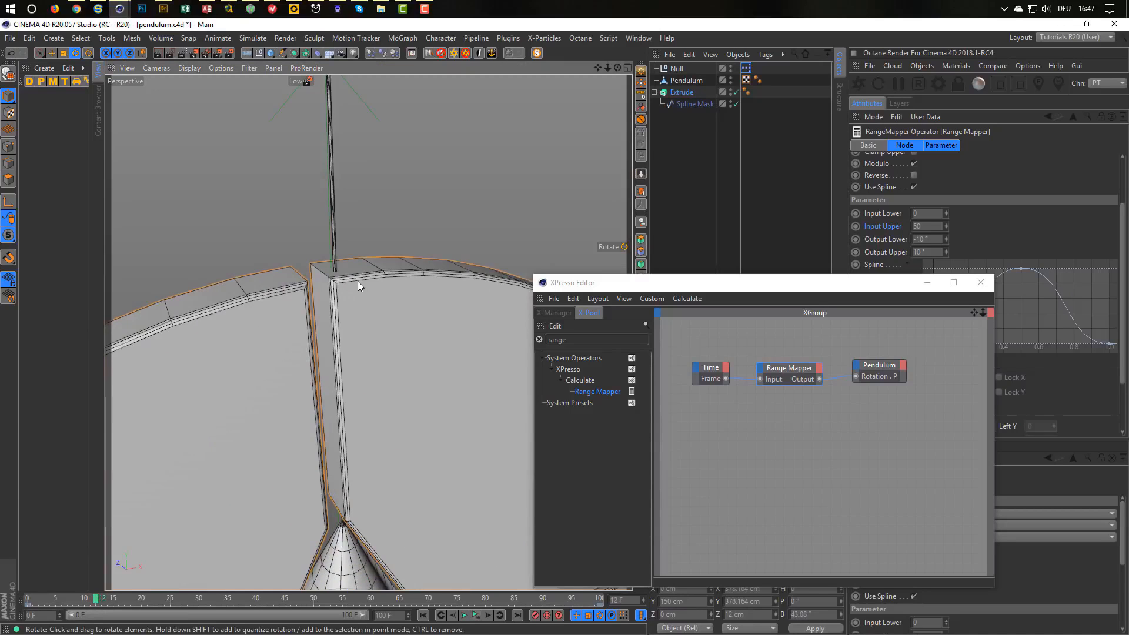
{"action": "left_click_drag", "start_coordinate": [358, 281], "coordinate": [397, 262], "text": "alt"}
Select the Gauss curve's peak point and set its tangents to -0.2 and 0.2.
{"action": "left_click_drag", "start_coordinate": [725, 284], "coordinate": [563, 408]}
{"action": "left_click_drag", "start_coordinate": [1010, 256], "coordinate": [1046, 253]}
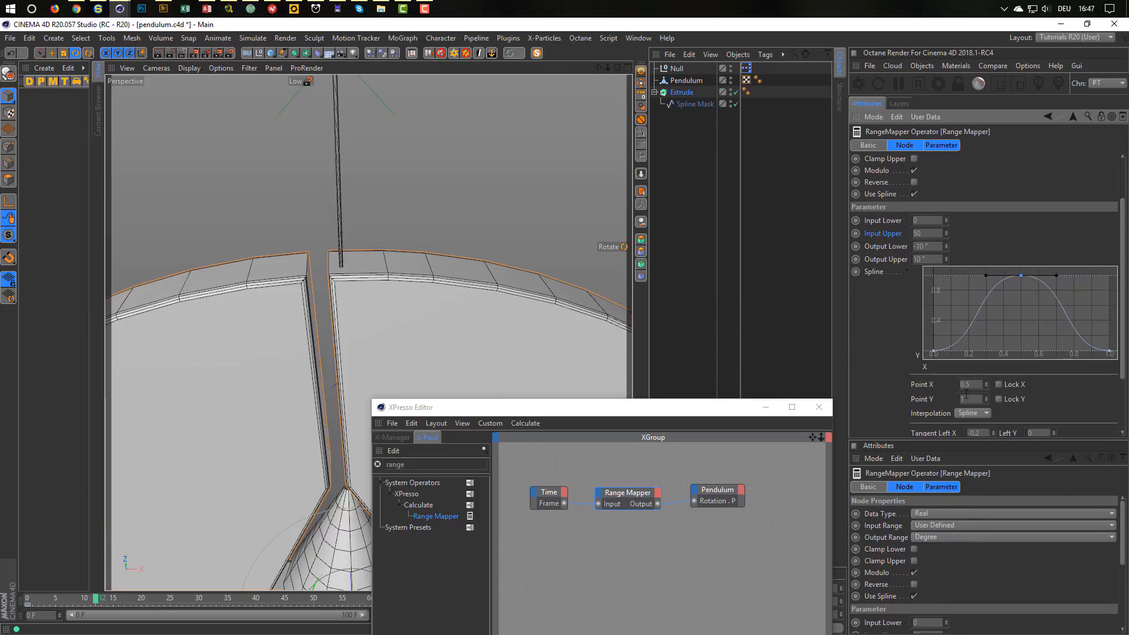
{"action": "scroll", "coordinate": [1117, 400], "scroll_direction": "down", "scroll_amount": 3}
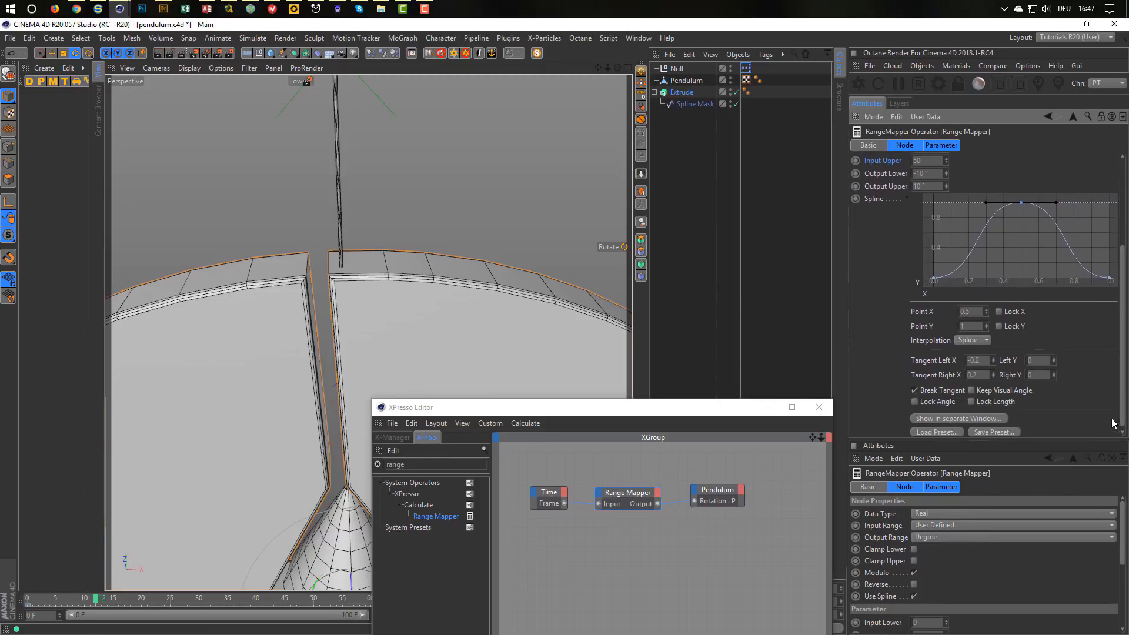
{"action": "left_click", "coordinate": [984, 379]}
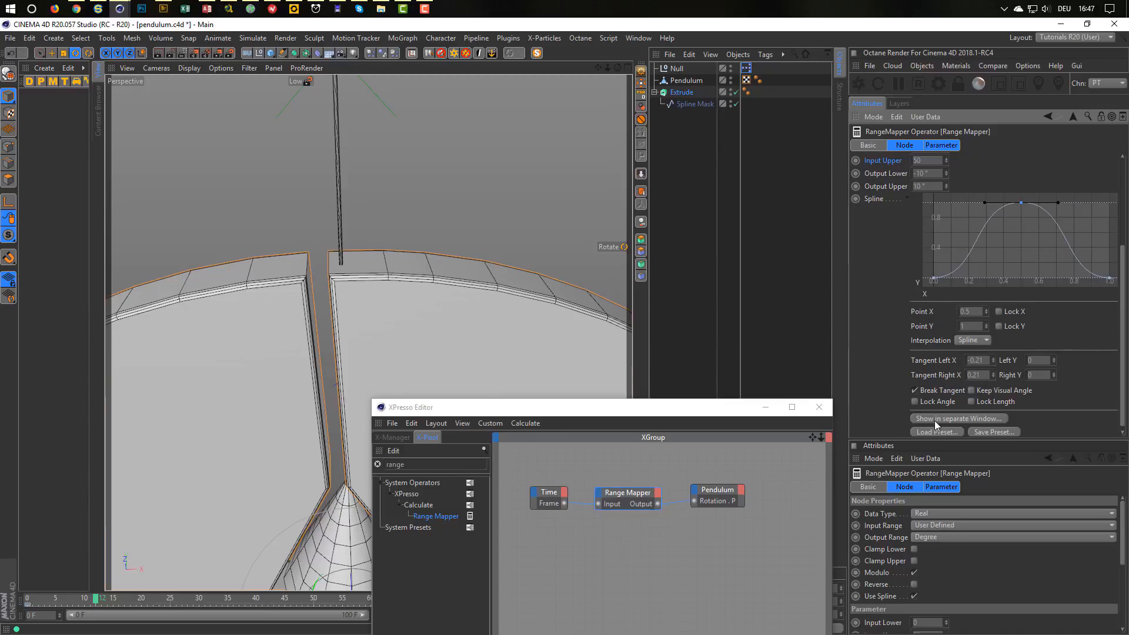
{"action": "left_click_drag", "start_coordinate": [559, 409], "coordinate": [742, 404]}
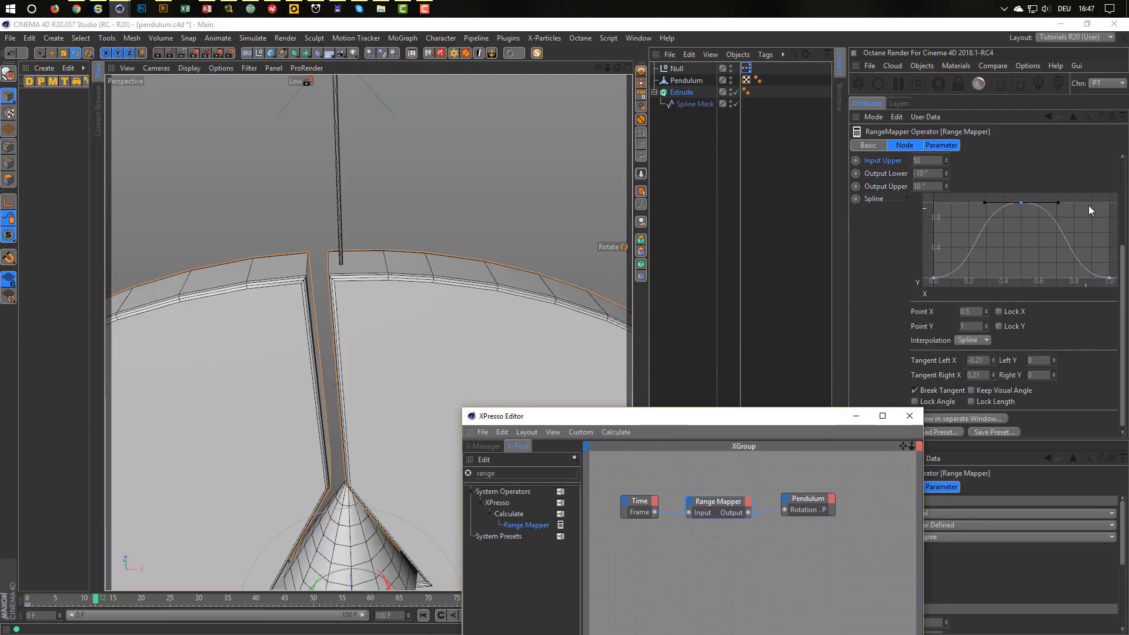
{"action": "mouse_move", "coordinate": [986, 202]}
{"action": "left_mouse_down"}
{"action": "mouse_move", "coordinate": [973, 206]}
{"action": "mouse_move", "coordinate": [994, 206]}
{"action": "mouse_move", "coordinate": [982, 202]}
{"action": "left_mouse_up"}
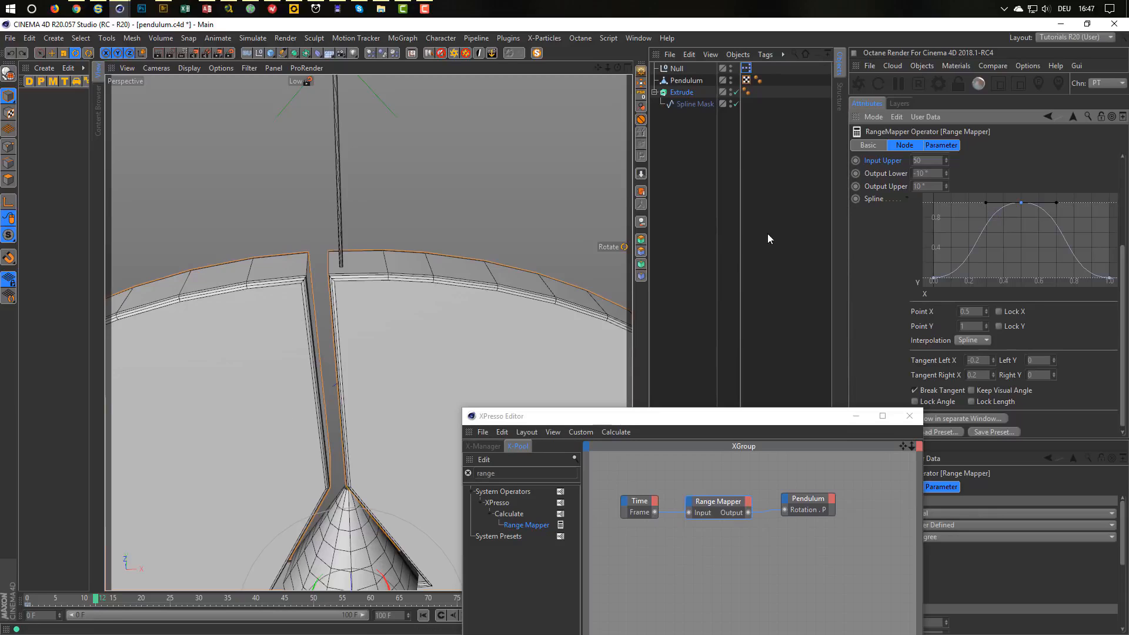
Set the Range Mapper Output Lower to -50° and Output Upper to 50°.
{"action": "double_click", "coordinate": [935, 173]}
{"action": "type", "text": "-50"}
{"action": "key", "text": "Tab"}
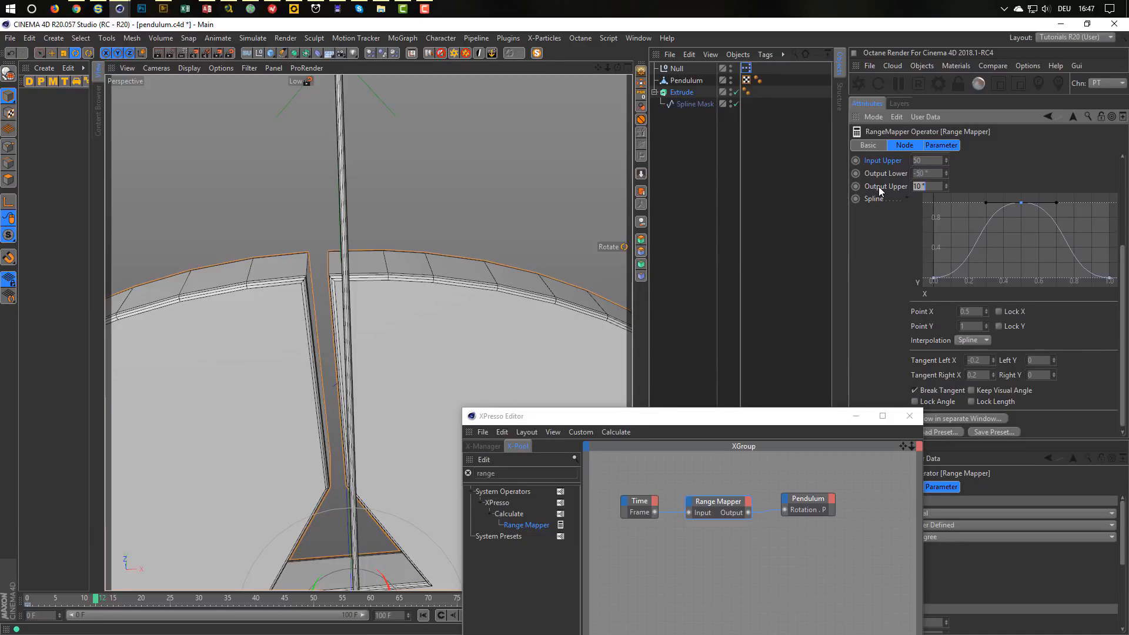
{"action": "type", "text": "50"}
{"action": "key", "text": "Return"}
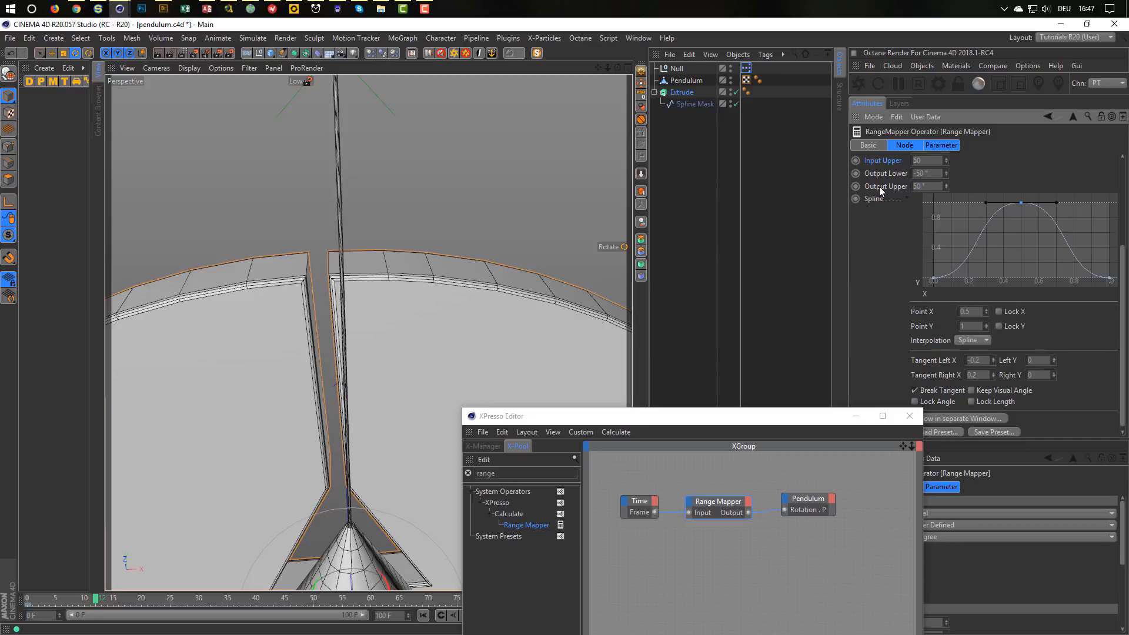
Scrub the timeline between frames 11 and 15 to compare the pendulum's swing.
{"action": "left_click", "coordinate": [92, 599]}
{"action": "left_click", "coordinate": [115, 599]}
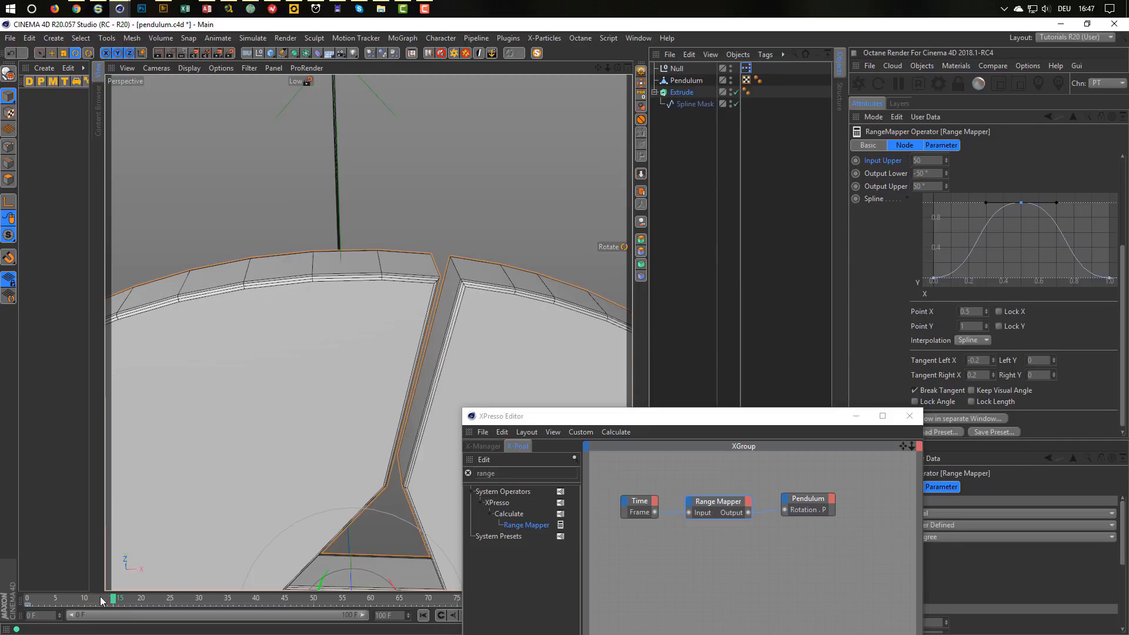
{"action": "left_click", "coordinate": [100, 598]}
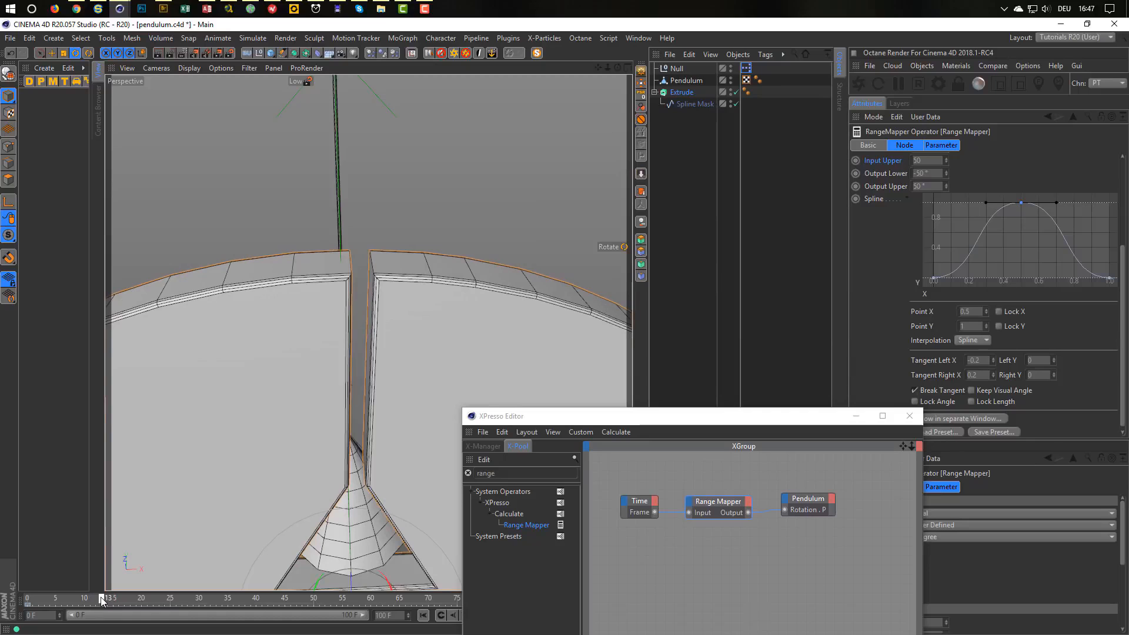
{"action": "left_click_drag", "start_coordinate": [102, 600], "coordinate": [98, 598]}
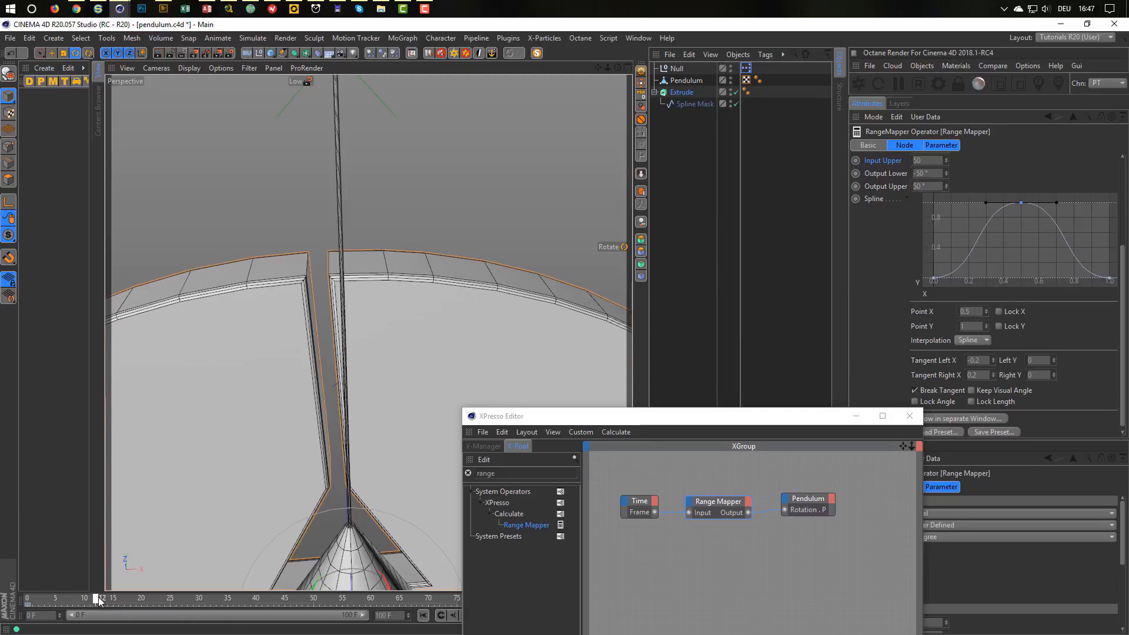
{"action": "scroll", "coordinate": [348, 282], "scroll_direction": "up", "scroll_amount": 1}
{"action": "left_click_drag", "start_coordinate": [347, 281], "coordinate": [475, 285], "text": "alt"}
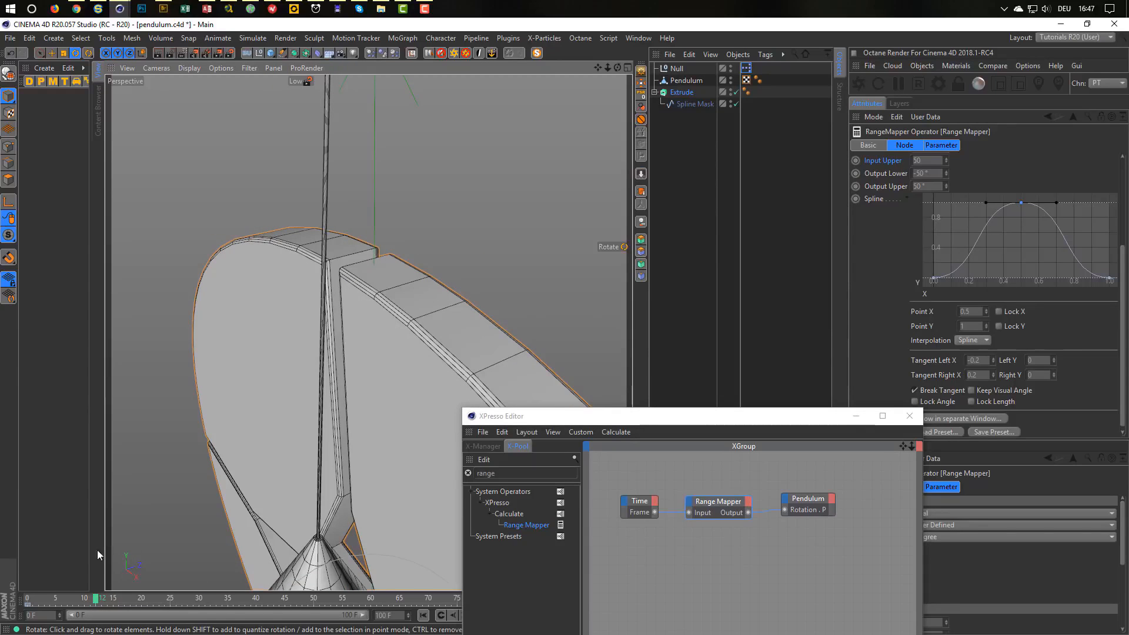
{"action": "left_click", "coordinate": [101, 599]}
{"action": "left_click_drag", "start_coordinate": [102, 599], "coordinate": [27, 598]}
Return to frame 0 and reframe the view on the disc and pendulum.
{"action": "right_click_drag", "start_coordinate": [333, 400], "coordinate": [195, 442], "text": "alt"}
{"action": "left_click_drag", "start_coordinate": [193, 439], "coordinate": [378, 382], "text": "alt"}
{"action": "right_click_drag", "start_coordinate": [379, 382], "coordinate": [429, 358], "text": "alt"}
{"action": "middle_click_drag", "start_coordinate": [430, 358], "coordinate": [420, 338], "text": "alt"}
{"action": "right_click_drag", "start_coordinate": [420, 338], "coordinate": [398, 346], "text": "alt"}
{"action": "left_click_drag", "start_coordinate": [409, 343], "coordinate": [386, 358], "text": "alt"}
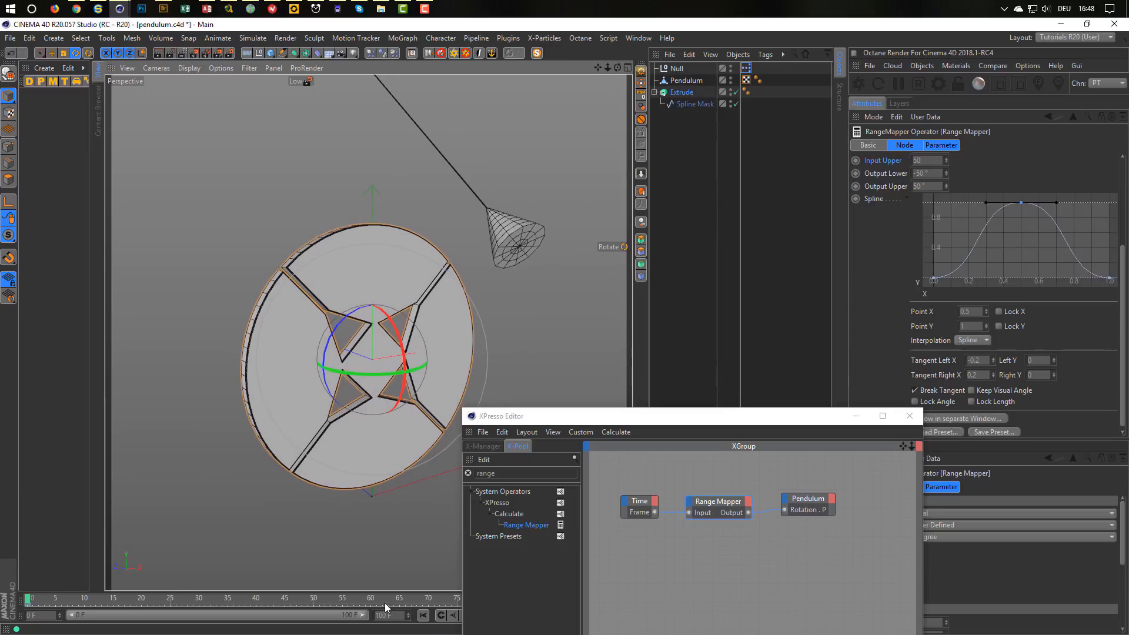
Close the XPresso Editor and play the pendulum animation.
{"action": "left_click_drag", "start_coordinate": [718, 420], "coordinate": [773, 333]}
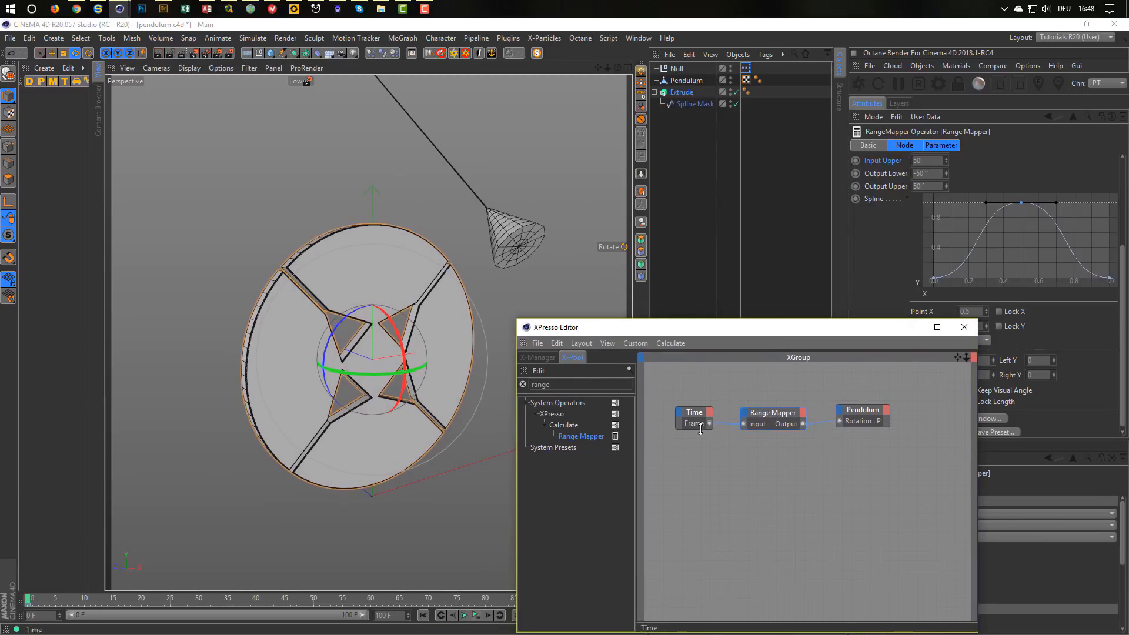
{"action": "left_click", "coordinate": [966, 329]}
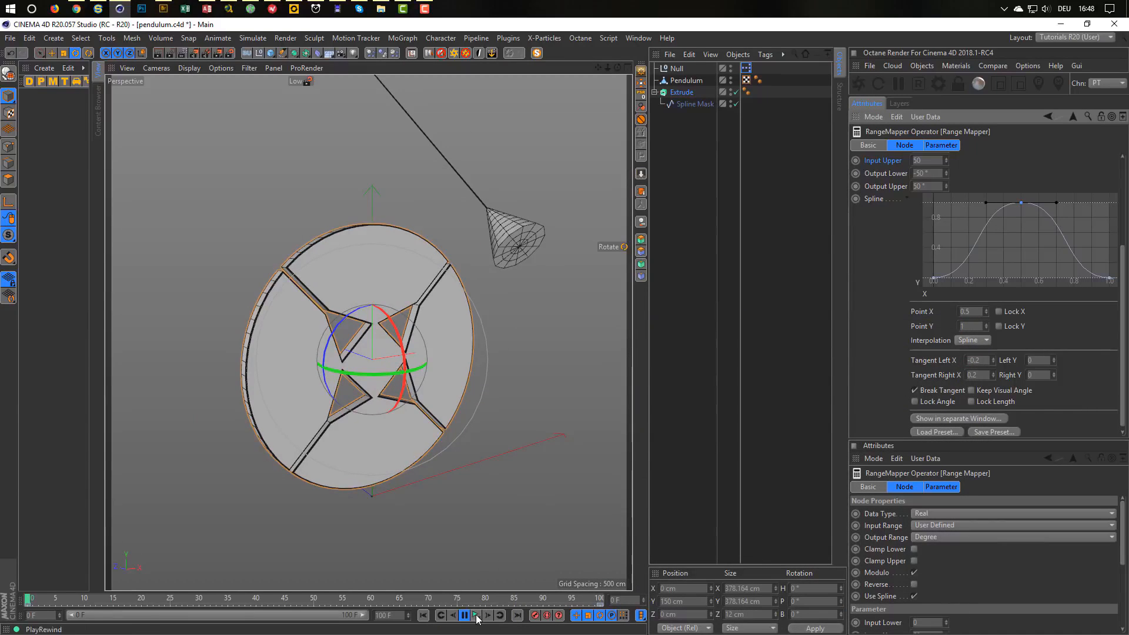
{"action": "left_click", "coordinate": [476, 617]}
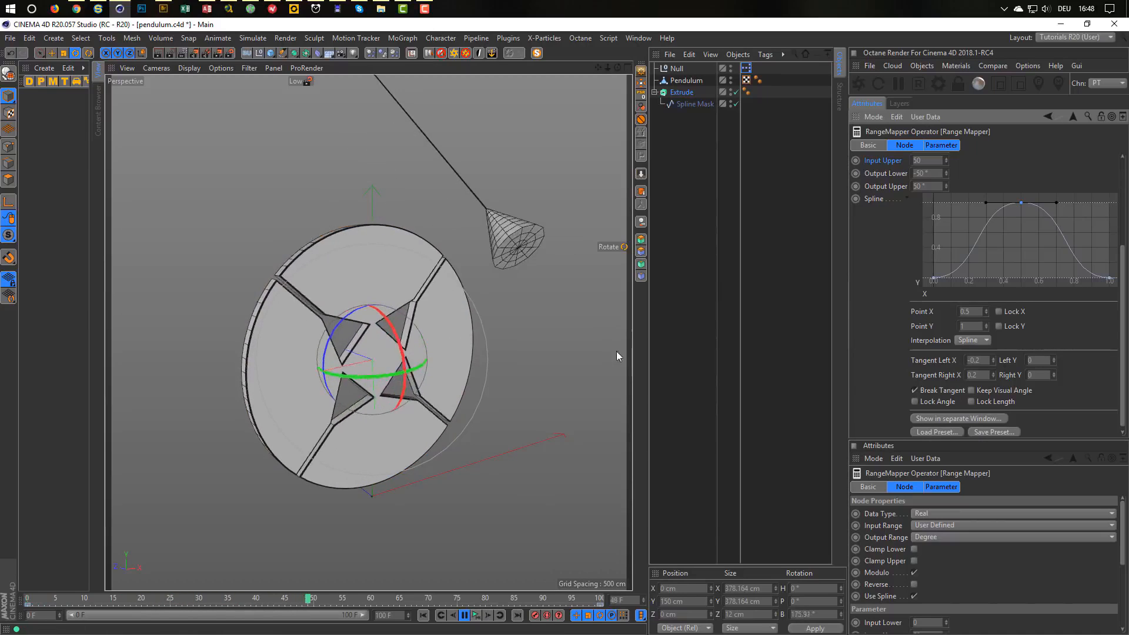
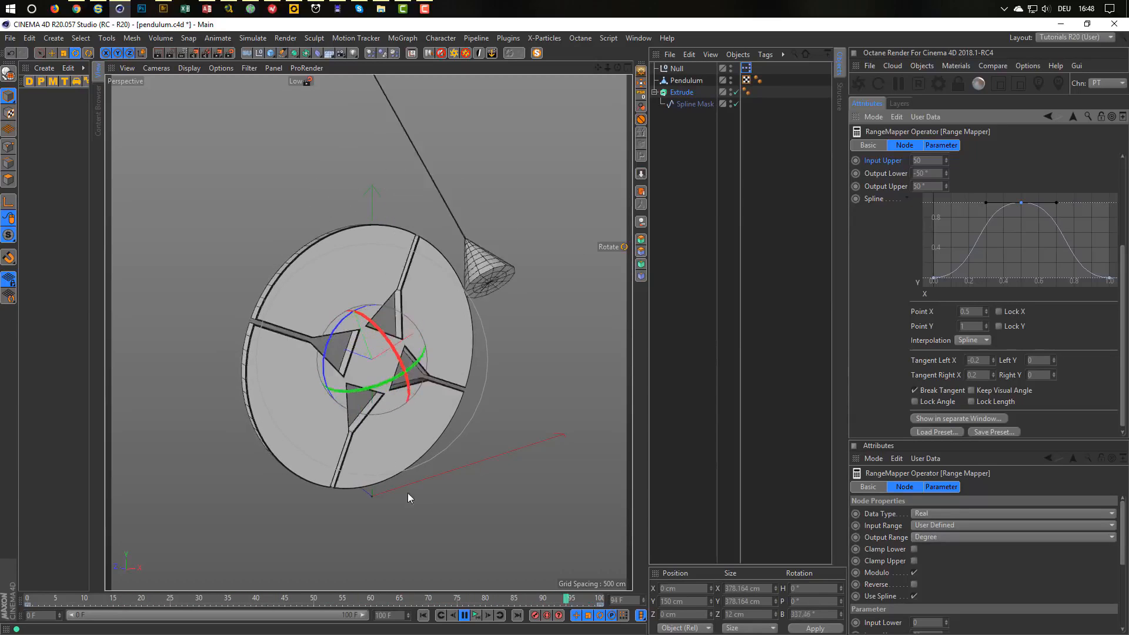
Stop the pendulum playback, rewind to frame 0 and save pendulum.c4d.
{"action": "left_click", "coordinate": [476, 616]}
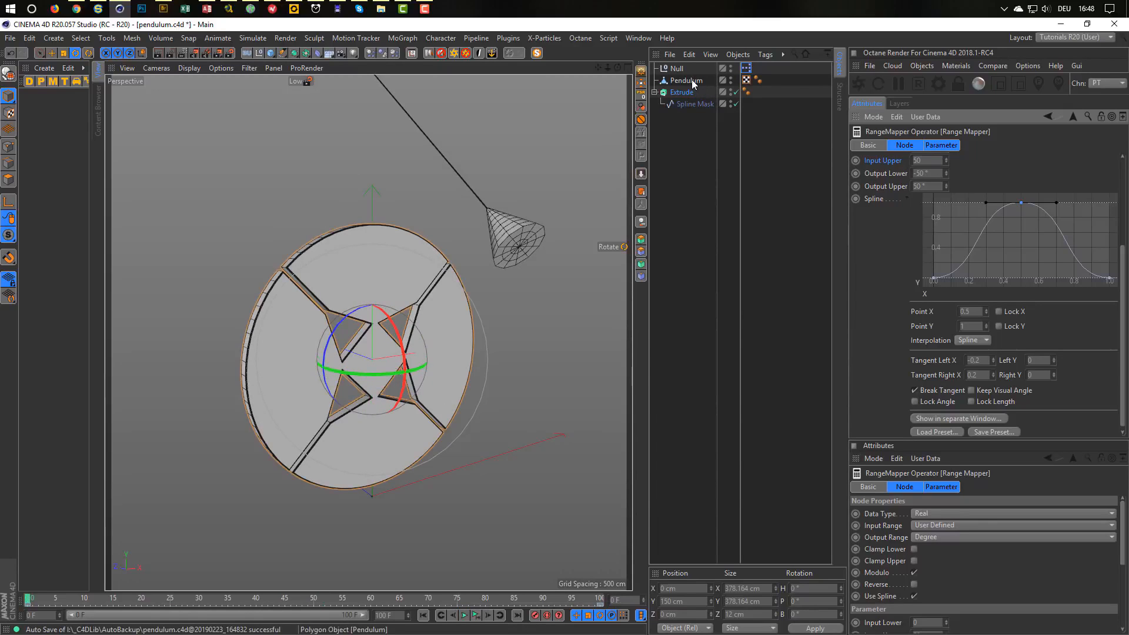
{"action": "key", "text": "ctrl+s"}
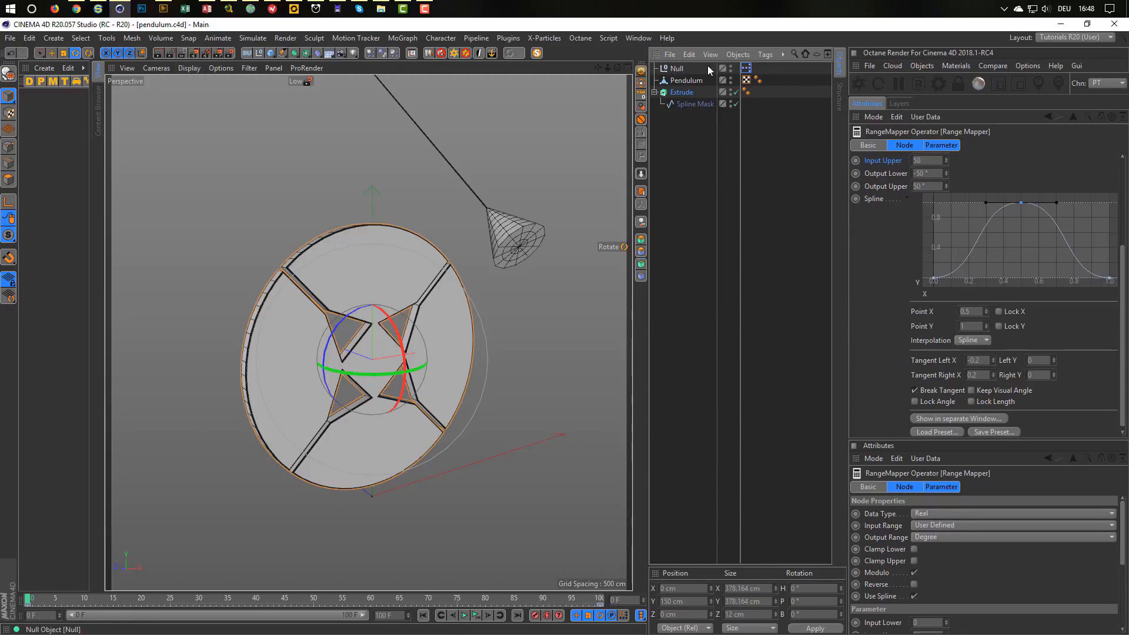
Add a new null and name it 'Example 1'.
{"action": "left_click", "coordinate": [261, 51]}
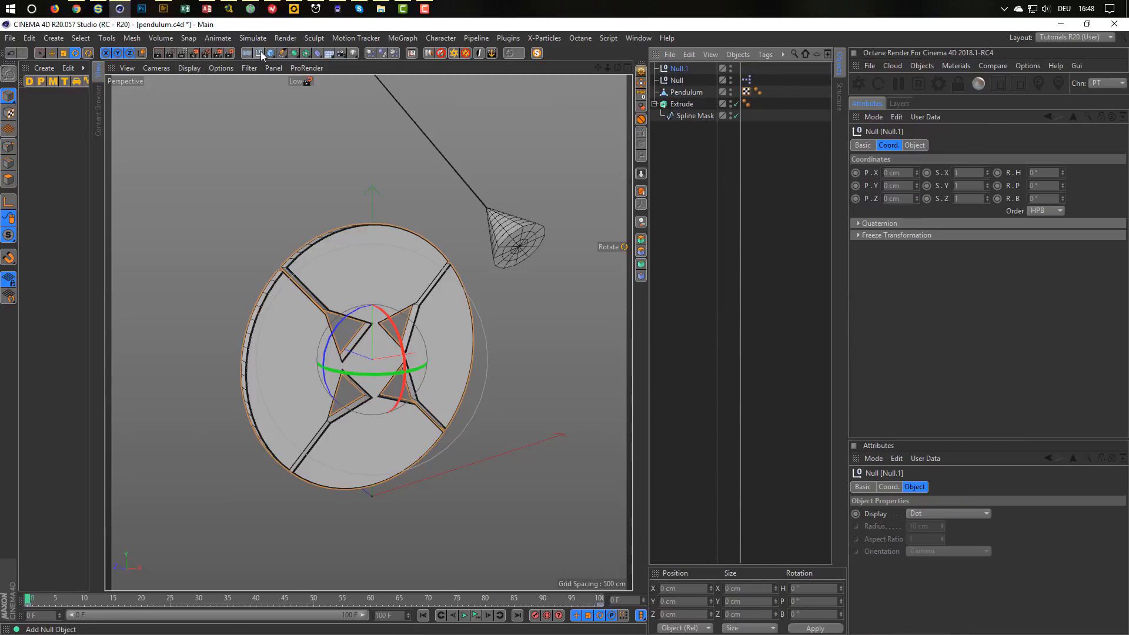
{"action": "double_click", "coordinate": [679, 69]}
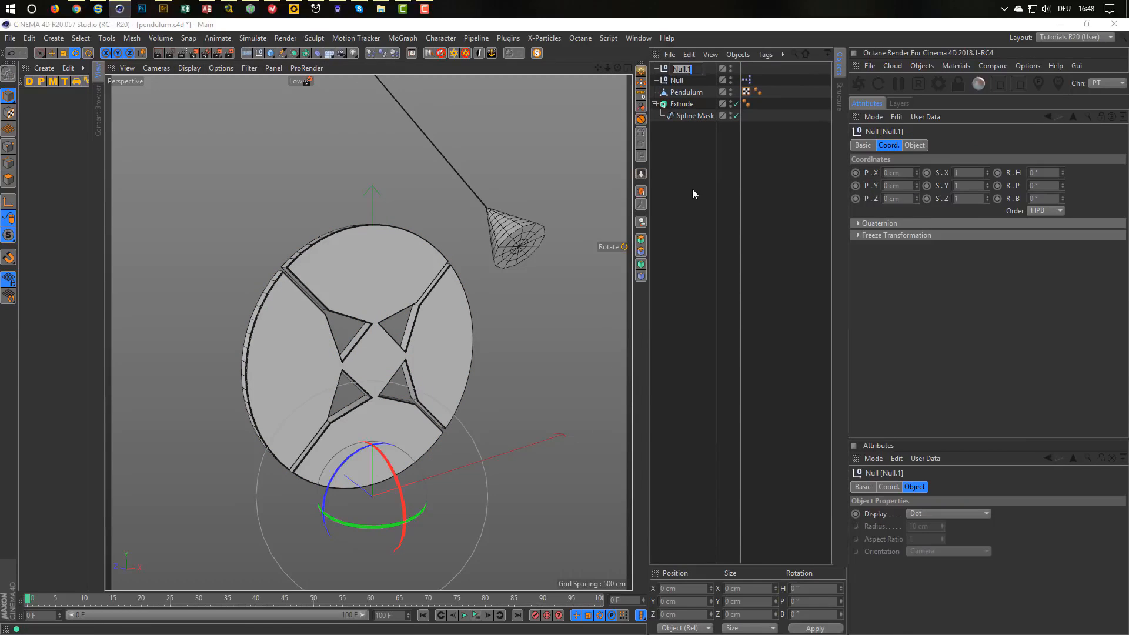
{"action": "type", "text": "Example 1"}
{"action": "key", "text": "Return"}
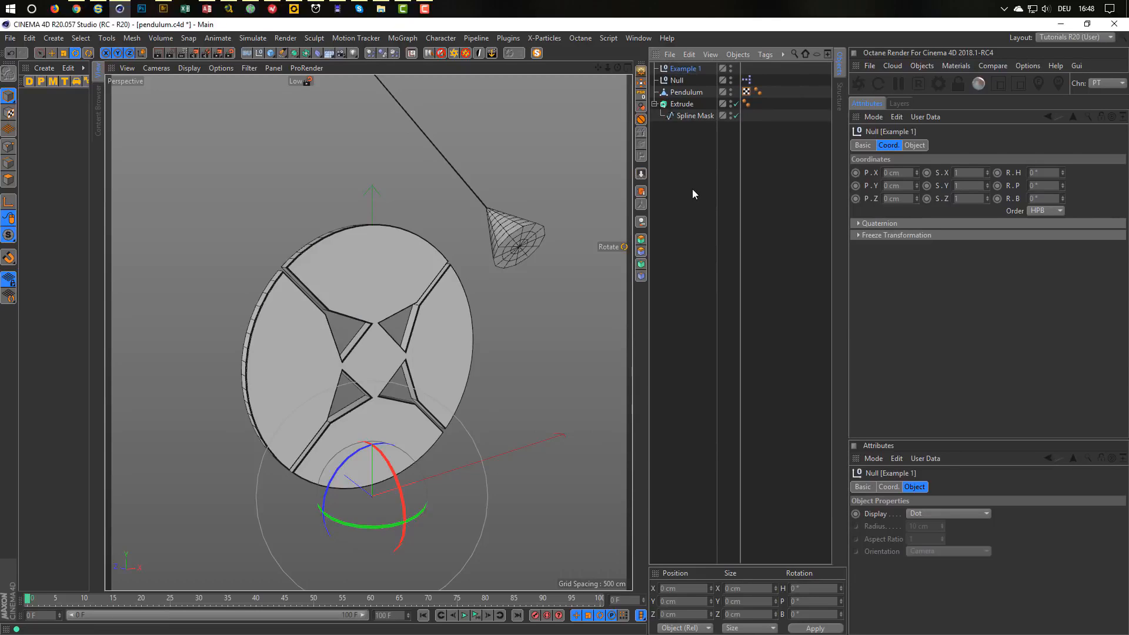
Move the Null, Pendulum, Extrude and Spline Mask objects under Example 1.
{"action": "left_click", "coordinate": [666, 136]}
{"action": "left_click", "coordinate": [683, 79]}
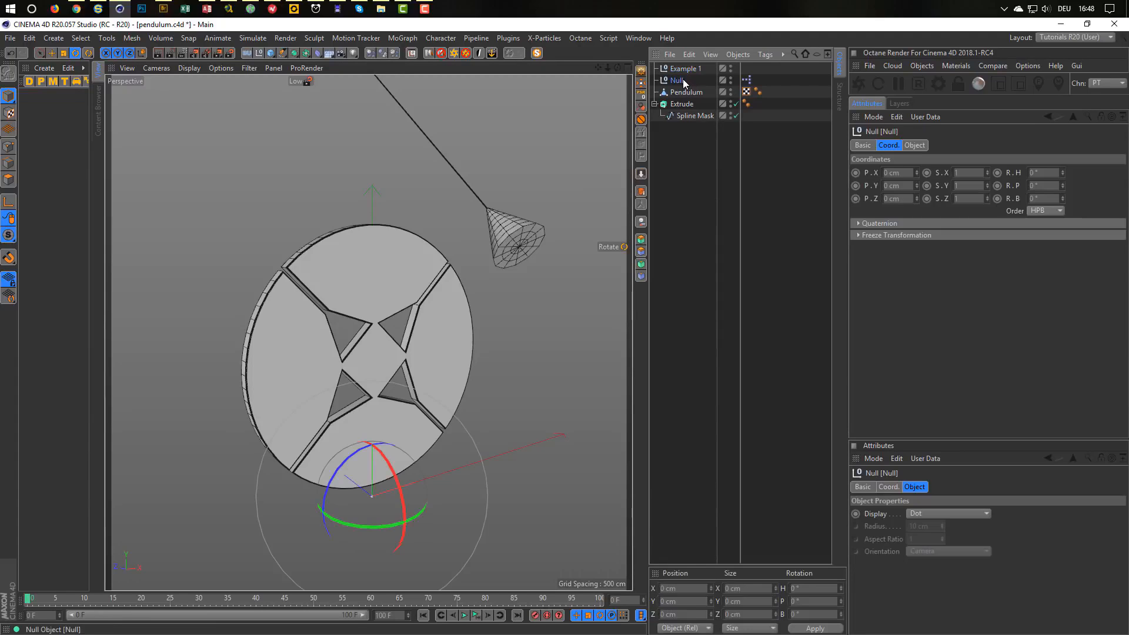
{"action": "left_click", "coordinate": [685, 114], "text": "shift"}
{"action": "left_click_drag", "start_coordinate": [680, 81], "coordinate": [683, 71]}
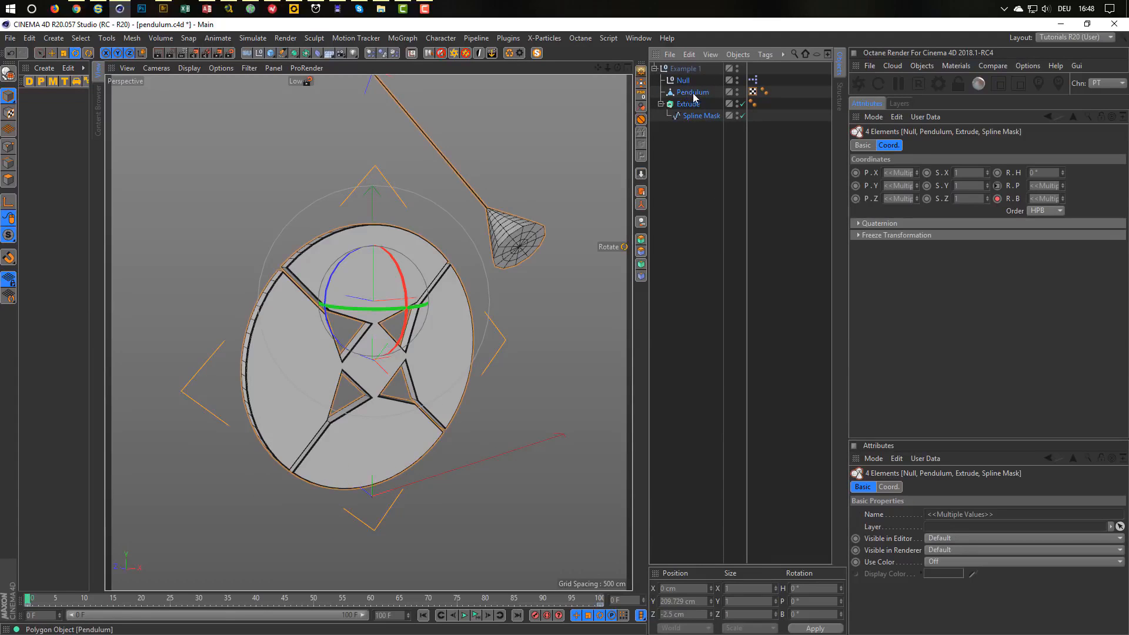
Hide Example 1, disable the Null's XPresso tag and collapse the group.
{"action": "left_click", "coordinate": [737, 69]}
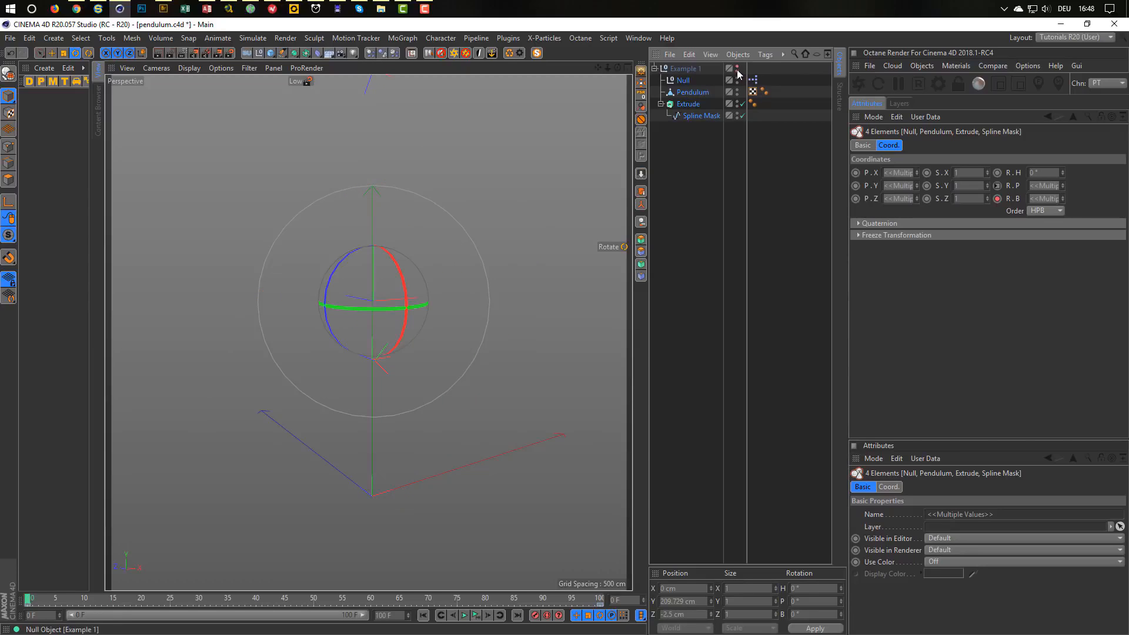
{"action": "left_click", "coordinate": [752, 80]}
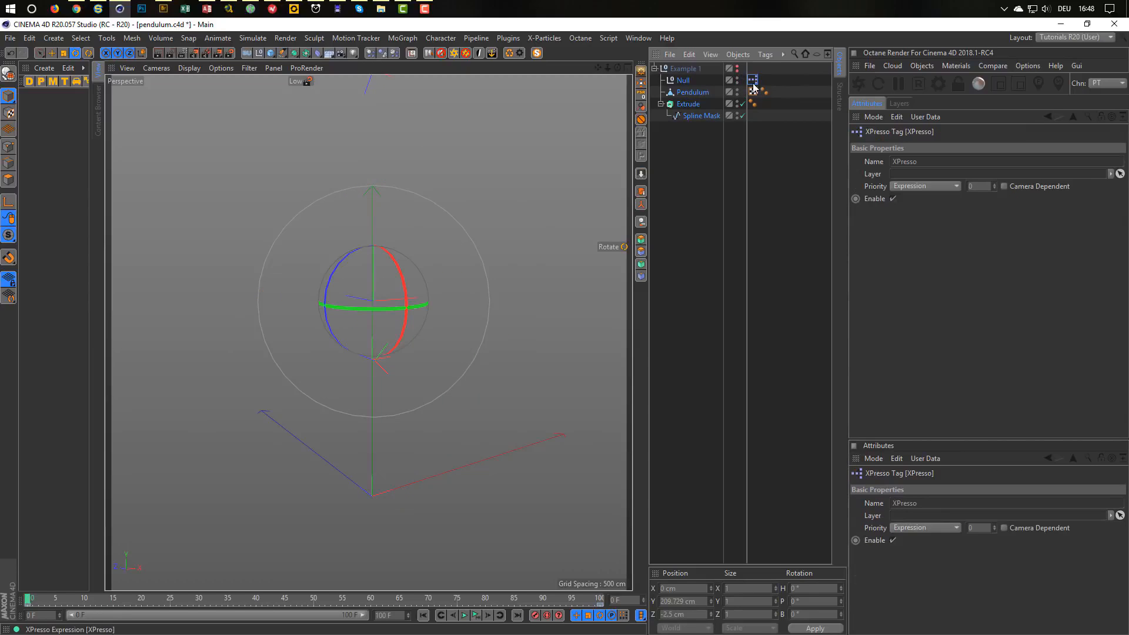
{"action": "left_click", "coordinate": [891, 199]}
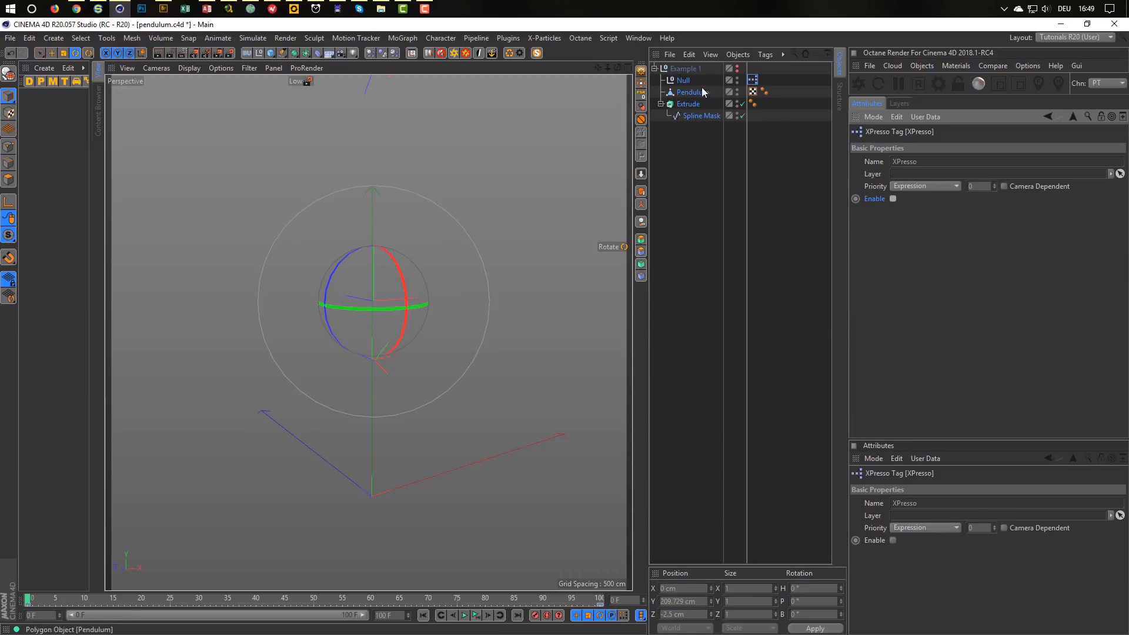
{"action": "left_click", "coordinate": [655, 68]}
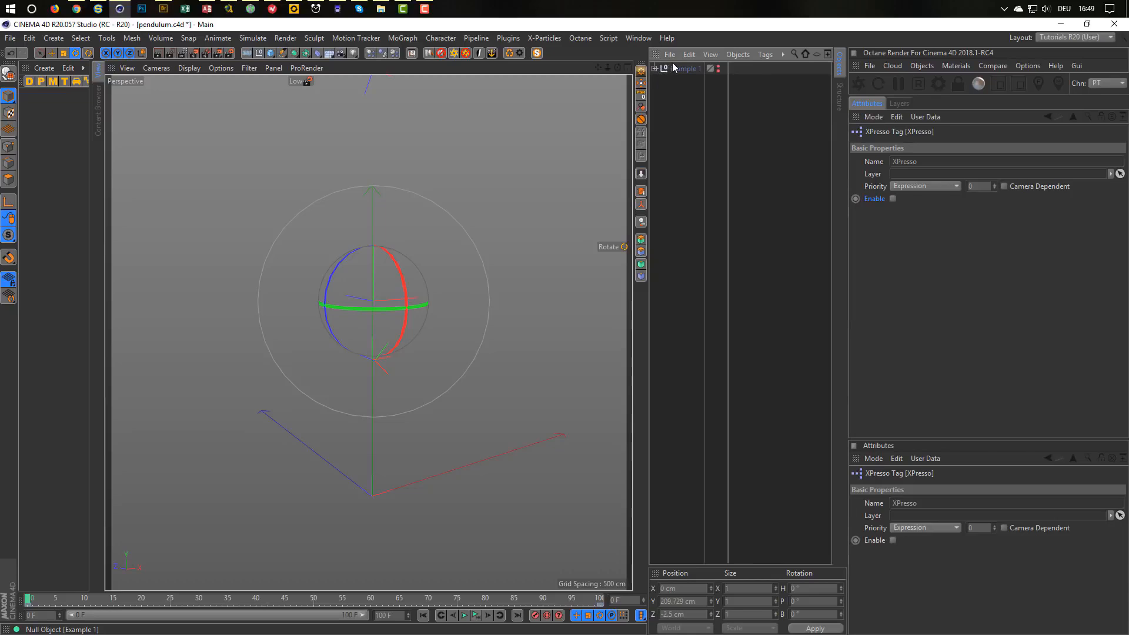
{"action": "left_click", "coordinate": [678, 69]}
Deselect Example 1 and switch the viewport to the four-view layout.
{"action": "middle_click_drag", "start_coordinate": [428, 446], "coordinate": [388, 393], "text": "alt"}
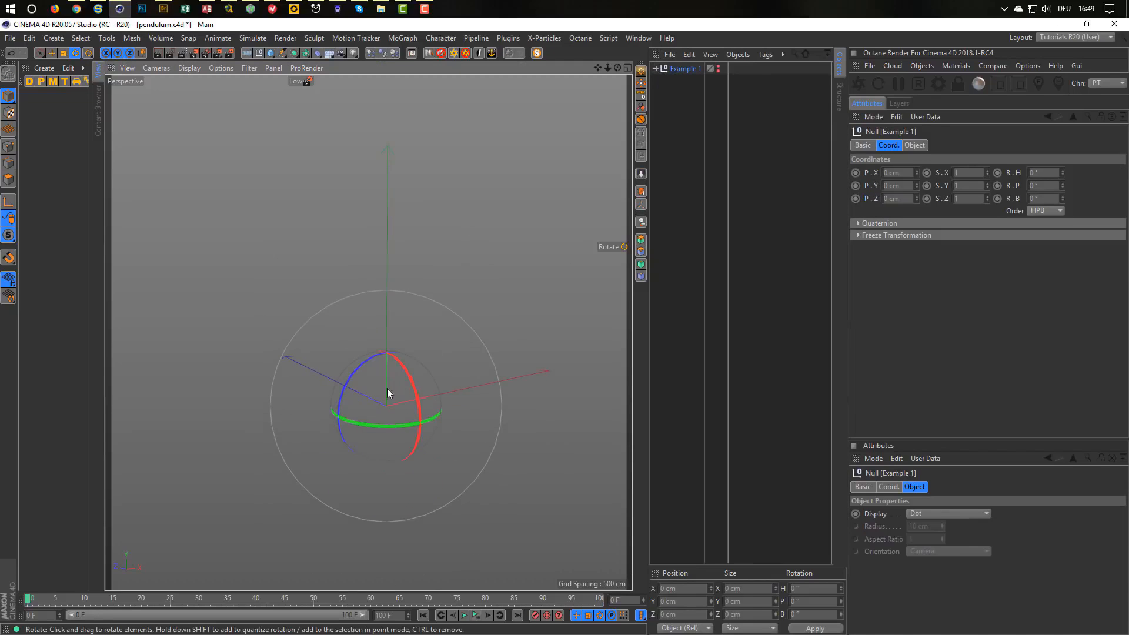
{"action": "mouse_move", "coordinate": [388, 393]}
{"action": "left_mouse_down", "text": "alt"}
{"action": "mouse_move", "coordinate": [411, 396]}
{"action": "mouse_move", "coordinate": [380, 398]}
{"action": "left_mouse_up", "text": "alt"}
{"action": "right_click_drag", "start_coordinate": [380, 398], "coordinate": [477, 381], "text": "alt"}
{"action": "left_click", "coordinate": [686, 340]}
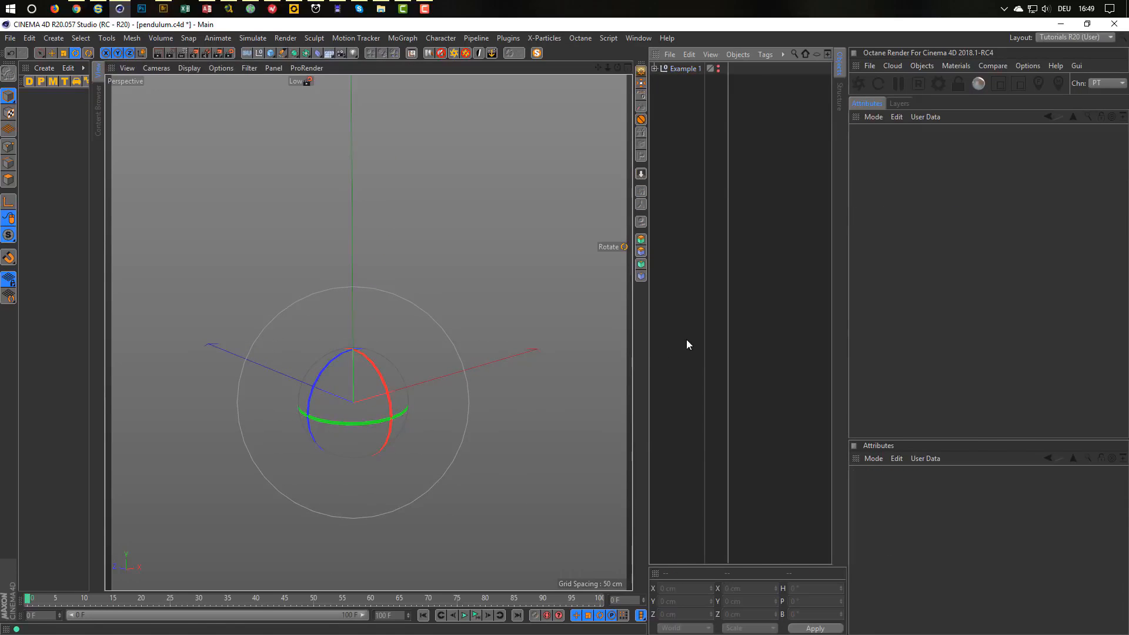
{"action": "middle_click_drag", "start_coordinate": [362, 403], "coordinate": [415, 390], "text": "alt"}
{"action": "left_click_drag", "start_coordinate": [415, 389], "coordinate": [429, 357], "text": "alt"}
{"action": "middle_click", "coordinate": [428, 353]}
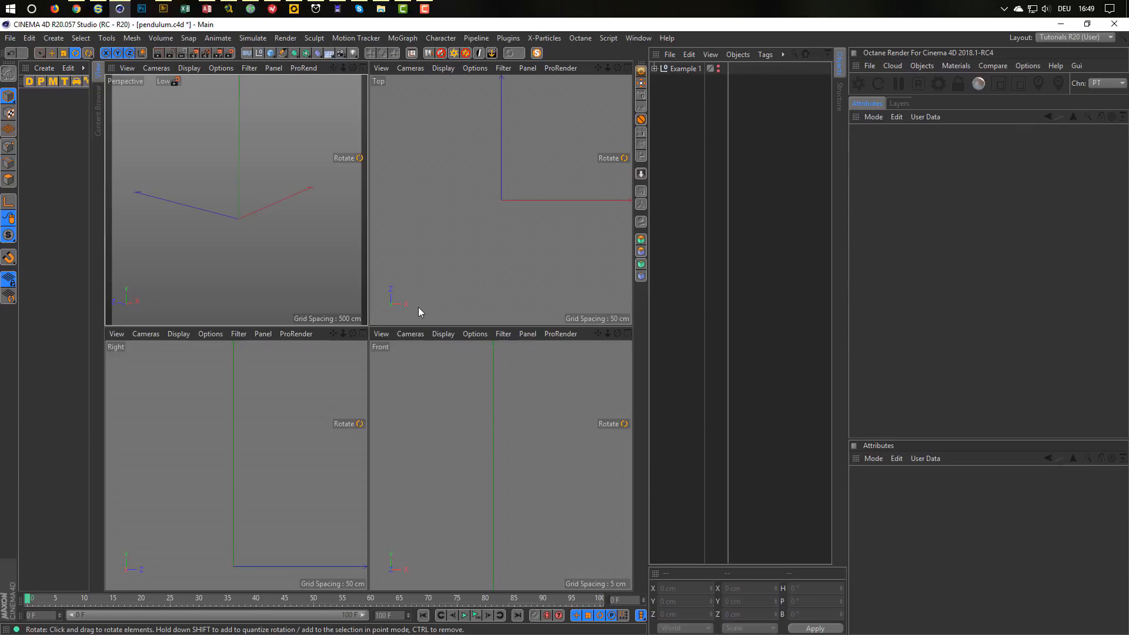
Watch the Close Call pendulum reference video in the browser, then return to Cinema 4D.
{"action": "left_click", "coordinate": [76, 8]}
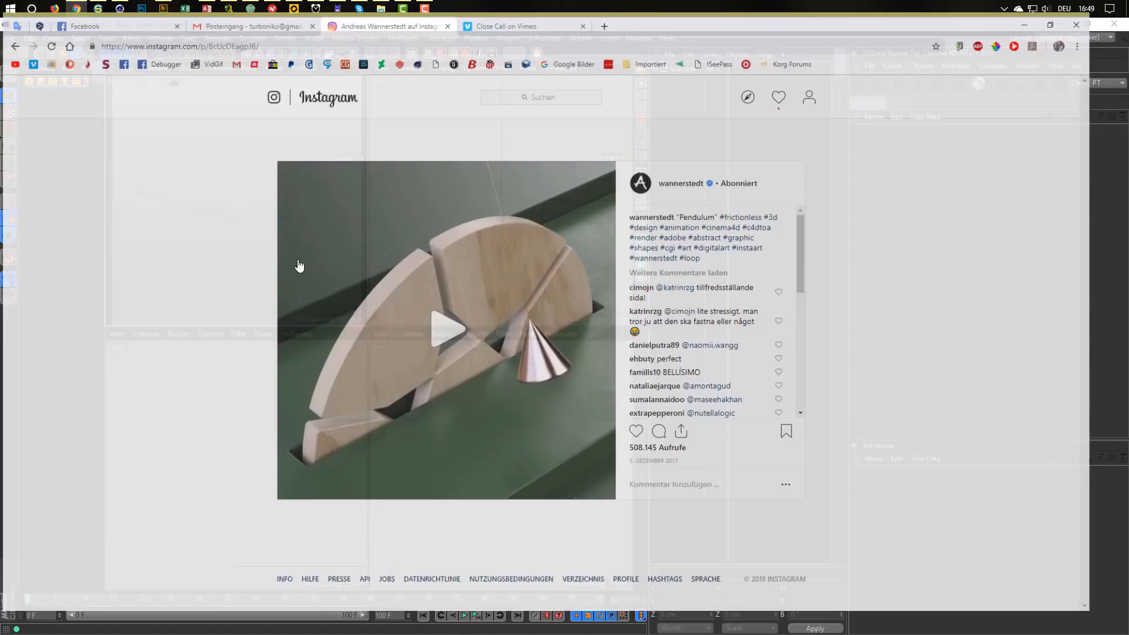
{"action": "left_click", "coordinate": [504, 28]}
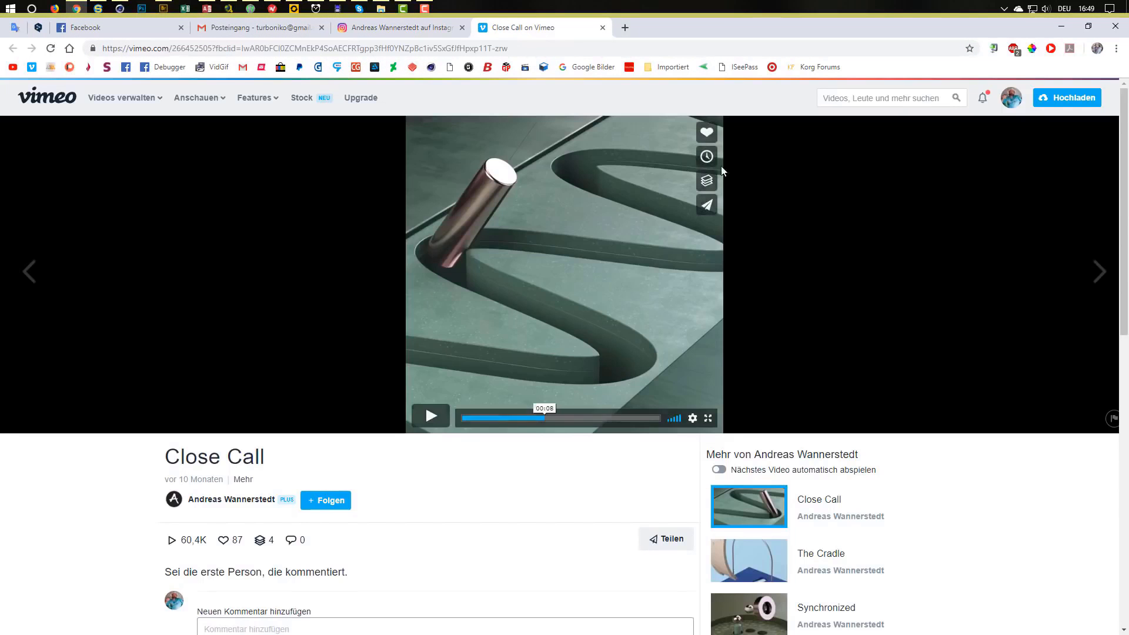
{"action": "left_click", "coordinate": [648, 315]}
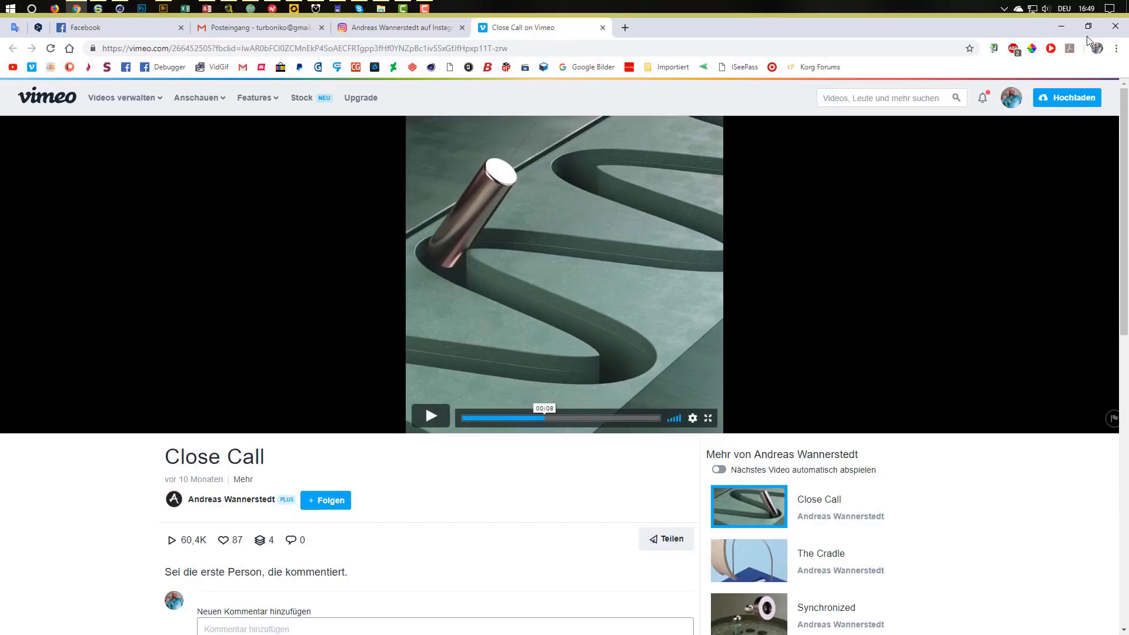
{"action": "left_click", "coordinate": [1063, 27]}
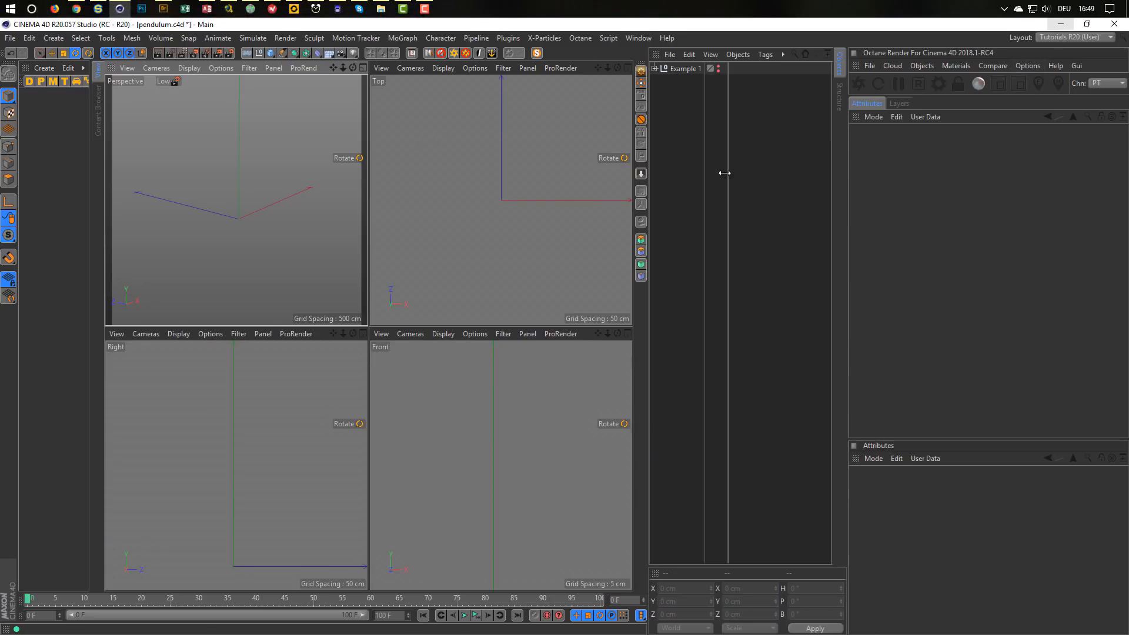
Create a Helix spline from the spline palette, replacing a first discarded attempt.
{"action": "middle_click", "coordinate": [454, 254]}
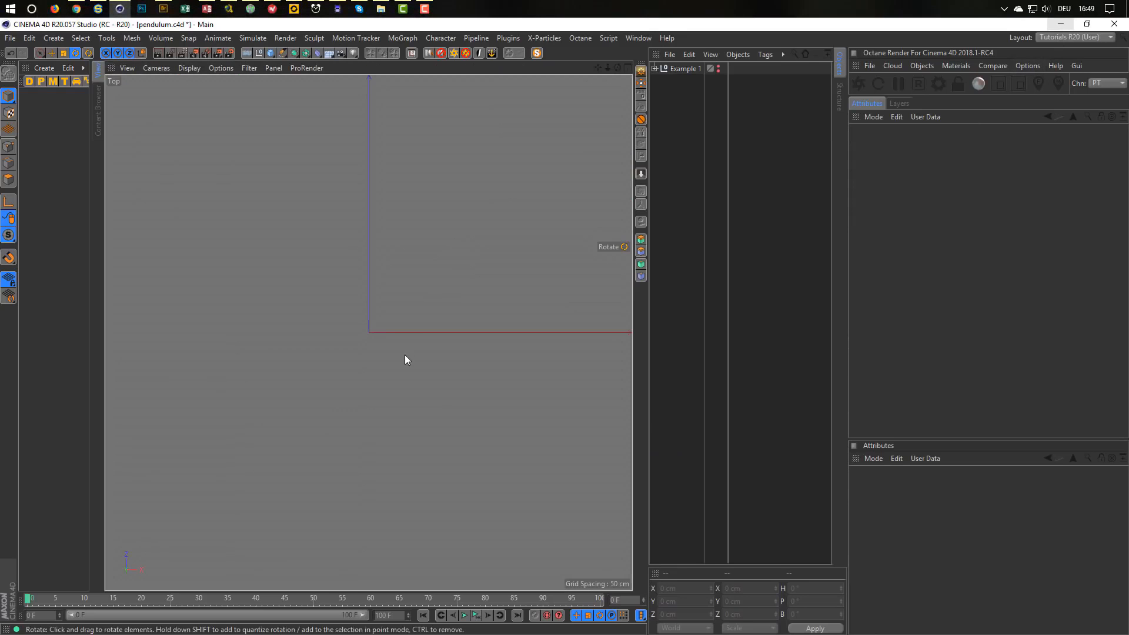
{"action": "left_click", "coordinate": [280, 54]}
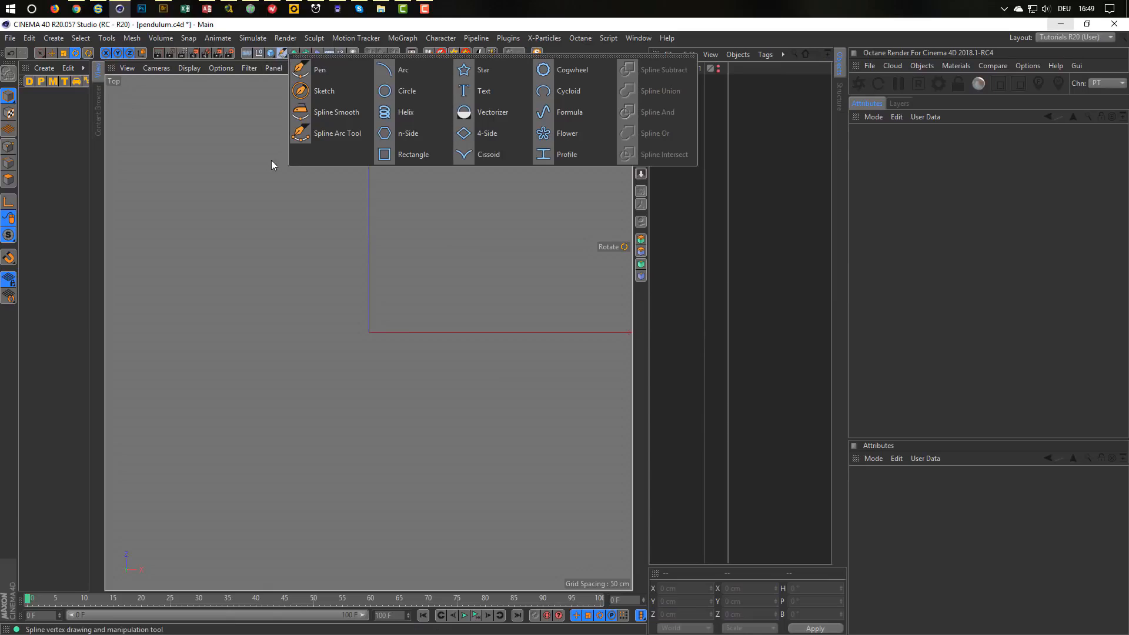
{"action": "left_click", "coordinate": [407, 114]}
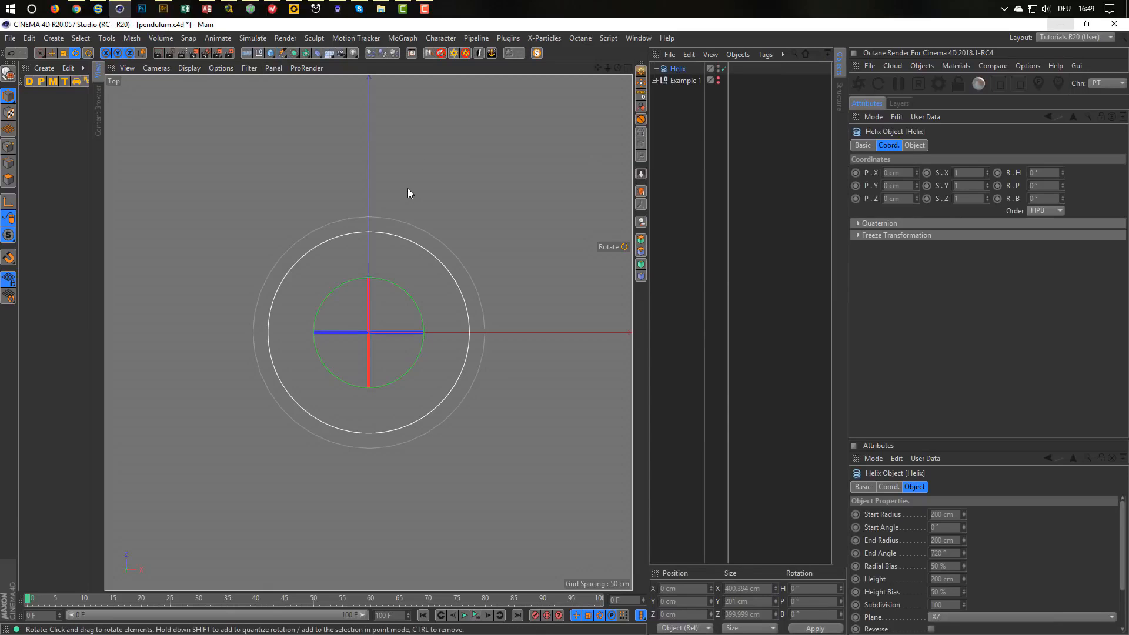
{"action": "key", "text": "Delete"}
{"action": "key", "text": "F1"}
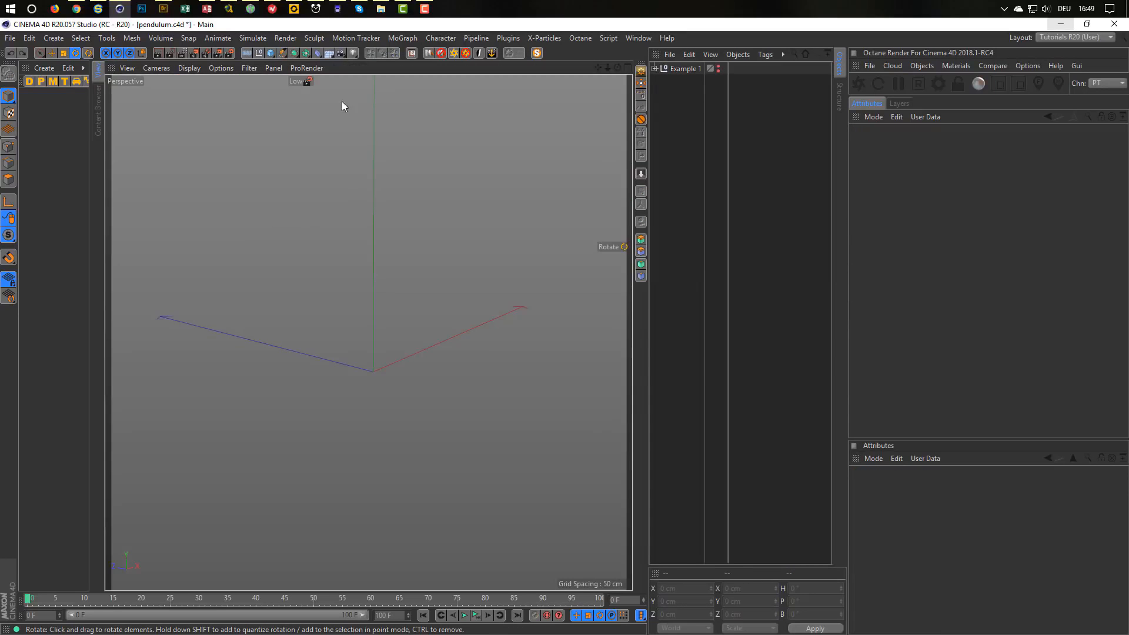
{"action": "left_click", "coordinate": [282, 53]}
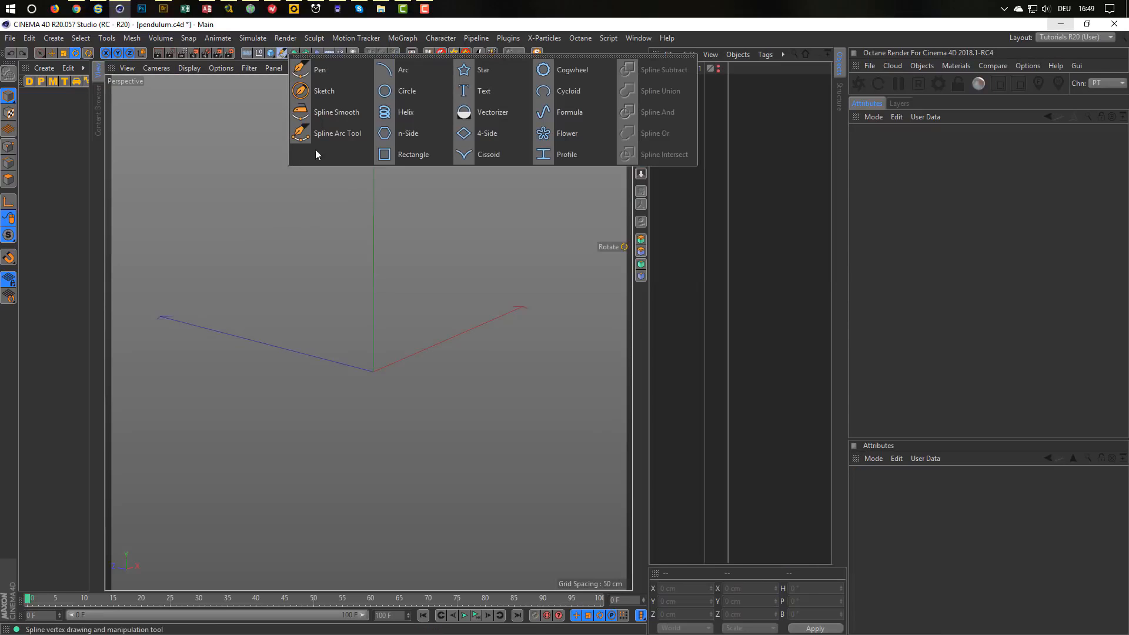
{"action": "left_click", "coordinate": [404, 112]}
{"action": "left_click_drag", "start_coordinate": [377, 263], "coordinate": [389, 335], "text": "alt"}
Frame the helix in the Top view and place Helix below Example 1, showing its Object properties.
{"action": "key", "text": "F5"}
{"action": "key", "text": "F2"}
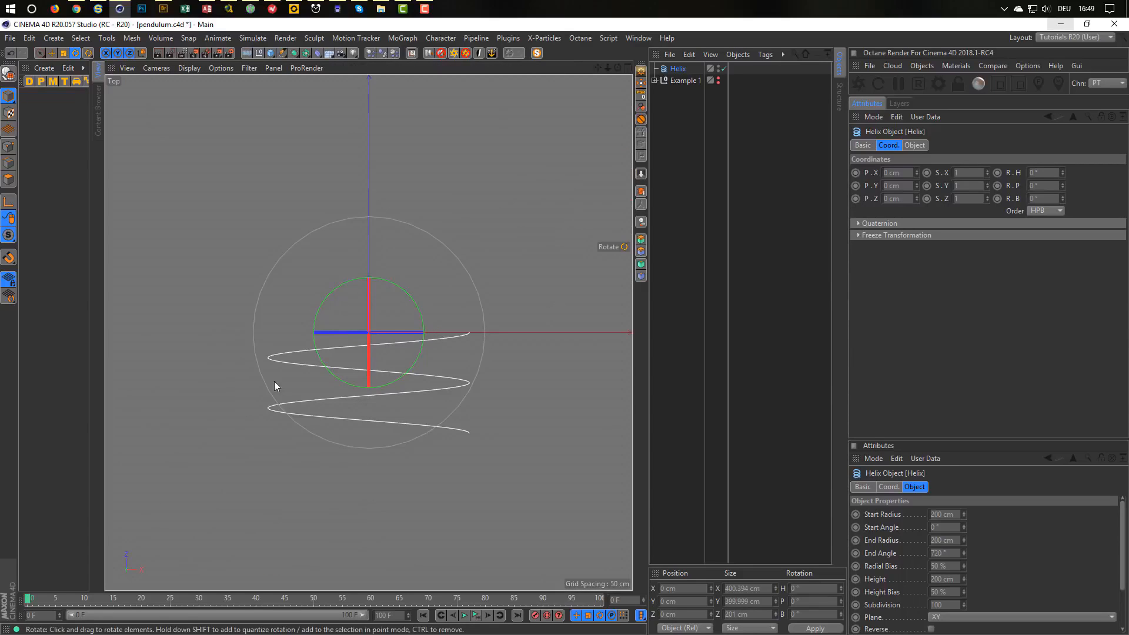
{"action": "scroll", "coordinate": [399, 380], "scroll_direction": "down", "scroll_amount": 5}
{"action": "middle_click_drag", "start_coordinate": [382, 356], "coordinate": [382, 288], "text": "alt"}
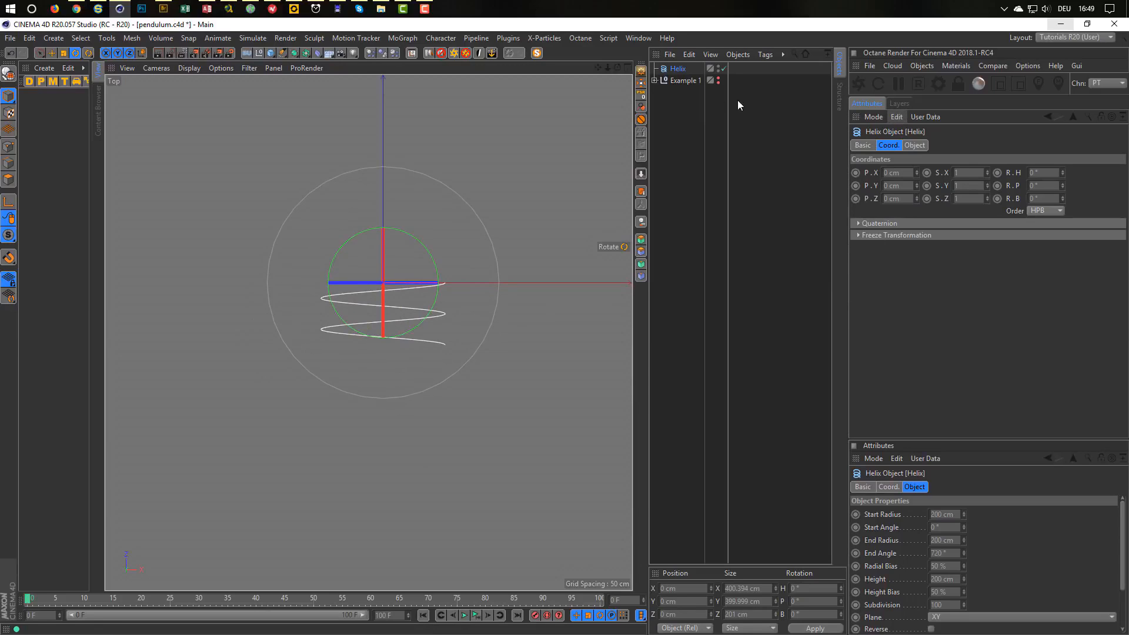
{"action": "left_click_drag", "start_coordinate": [679, 68], "coordinate": [720, 137]}
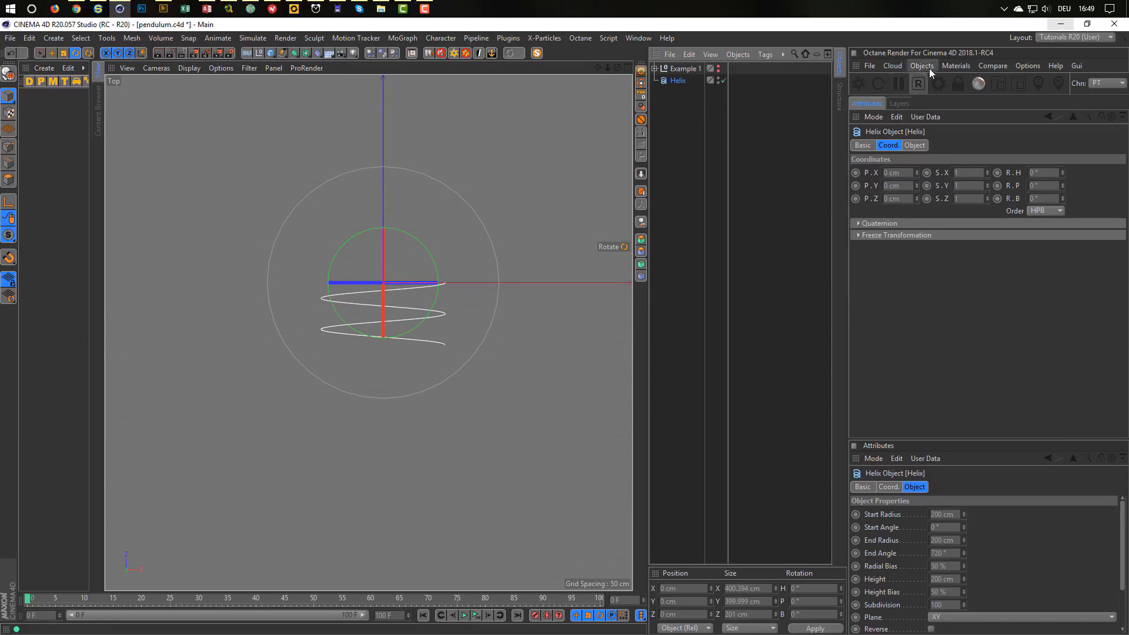
{"action": "left_click", "coordinate": [916, 145]}
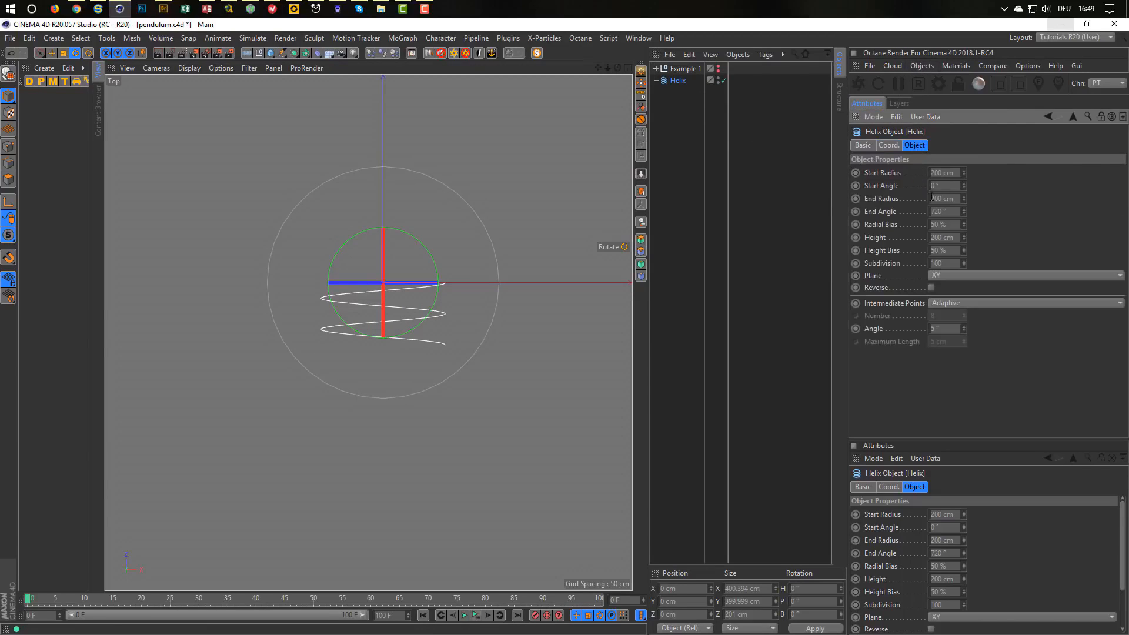
Set the helix height to 800 cm, end angle to 2880° and start/end radius to 50 cm.
{"action": "double_click", "coordinate": [959, 237]}
{"action": "type", "text": "800"}
{"action": "key", "text": "Return"}
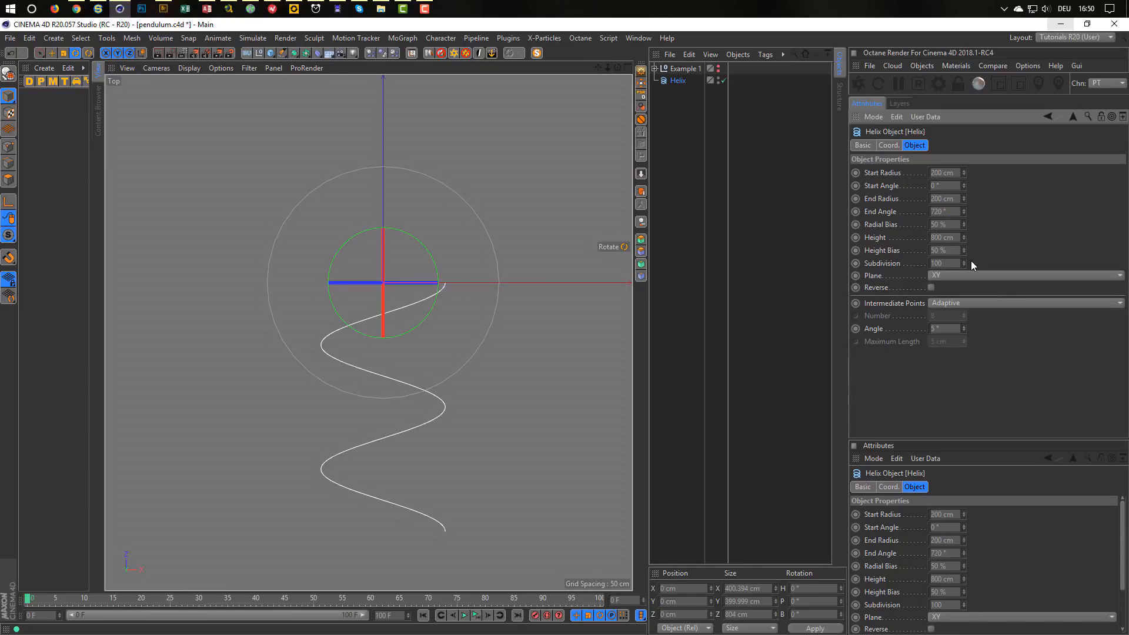
{"action": "type", "text": "*4"}
{"action": "key", "text": "Return"}
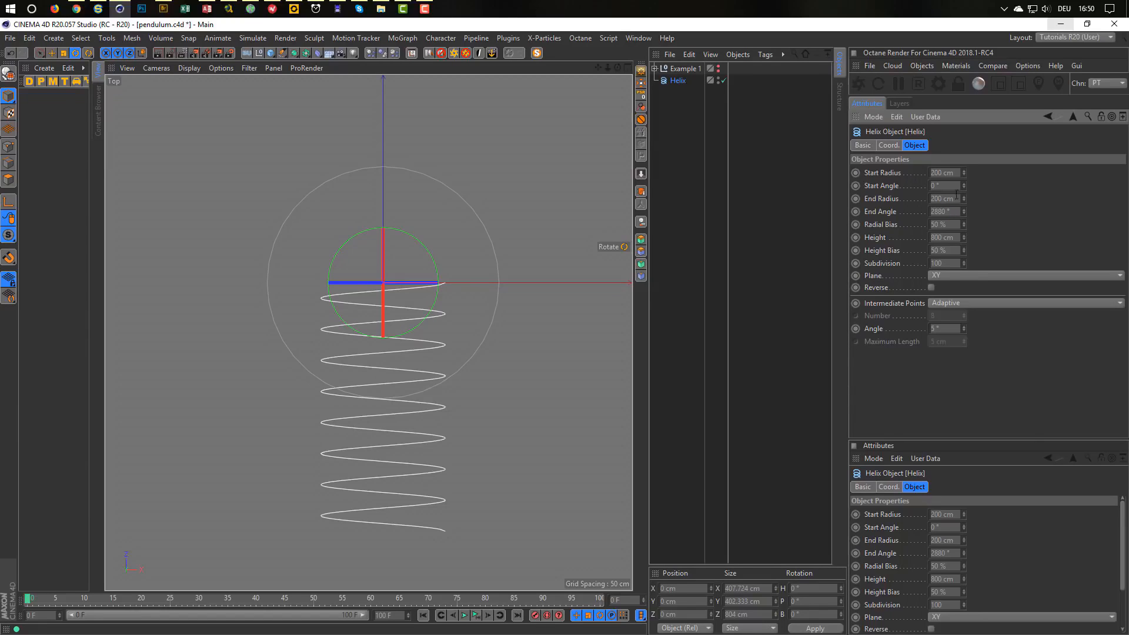
{"action": "left_click", "coordinate": [952, 173]}
{"action": "type", "text": "50"}
{"action": "key", "text": "Tab"}
{"action": "key", "text": "Tab"}
{"action": "type", "text": "50"}
{"action": "key", "text": "Return"}
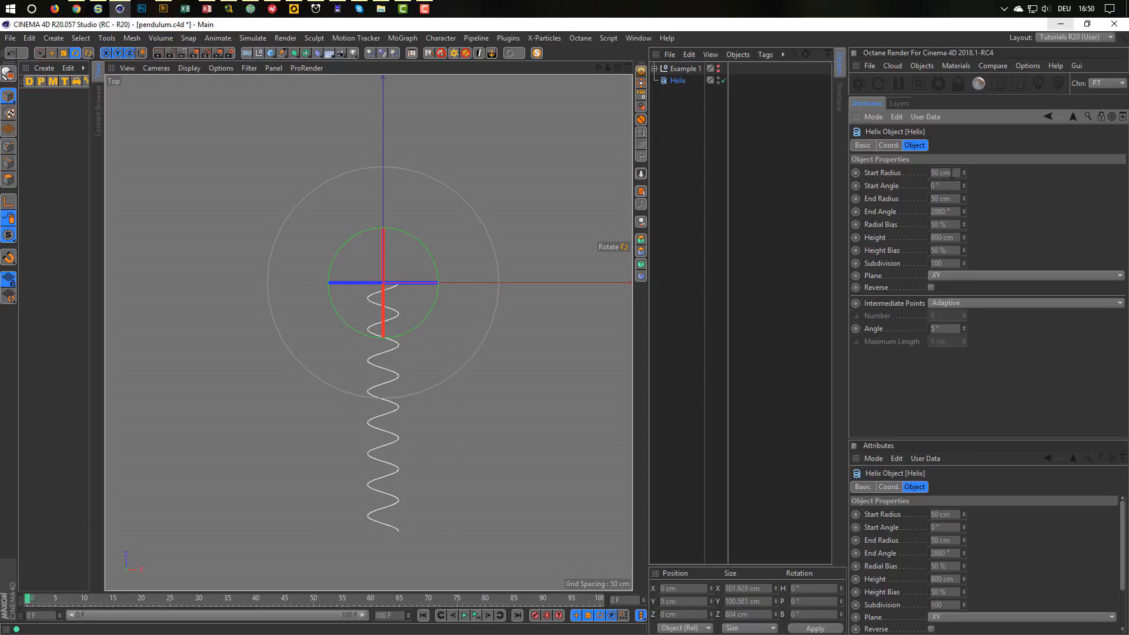
In the maximized Perspective view, set the helix subdivision to 400 and zoom out to see it.
{"action": "middle_click", "coordinate": [408, 464]}
{"action": "middle_click", "coordinate": [357, 298]}
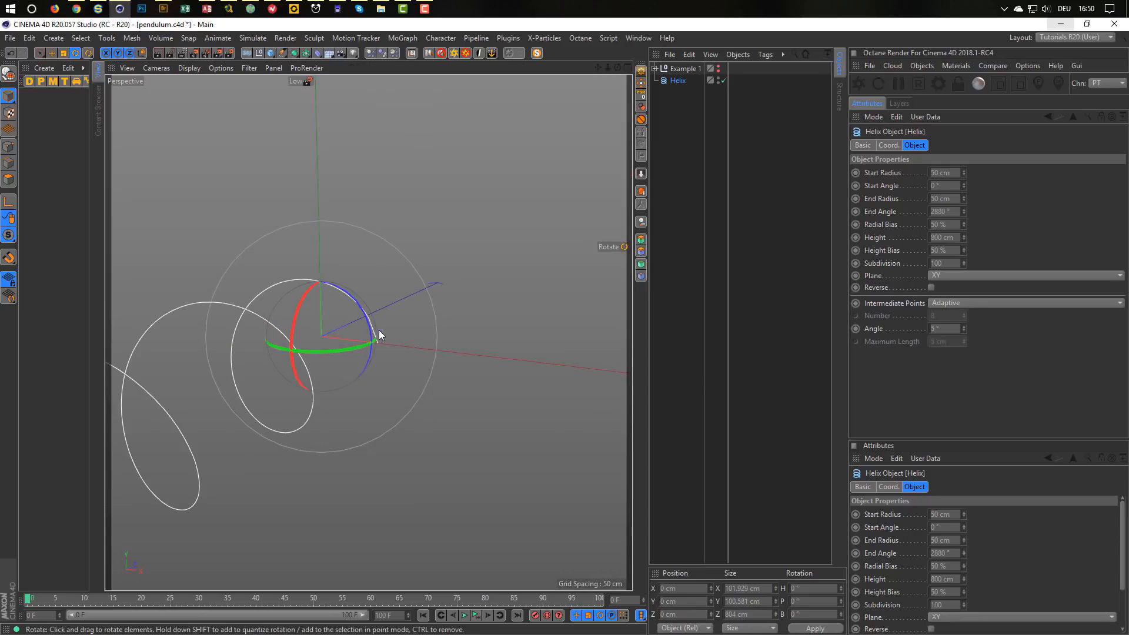
{"action": "left_click_drag", "start_coordinate": [379, 331], "coordinate": [382, 339], "text": "alt"}
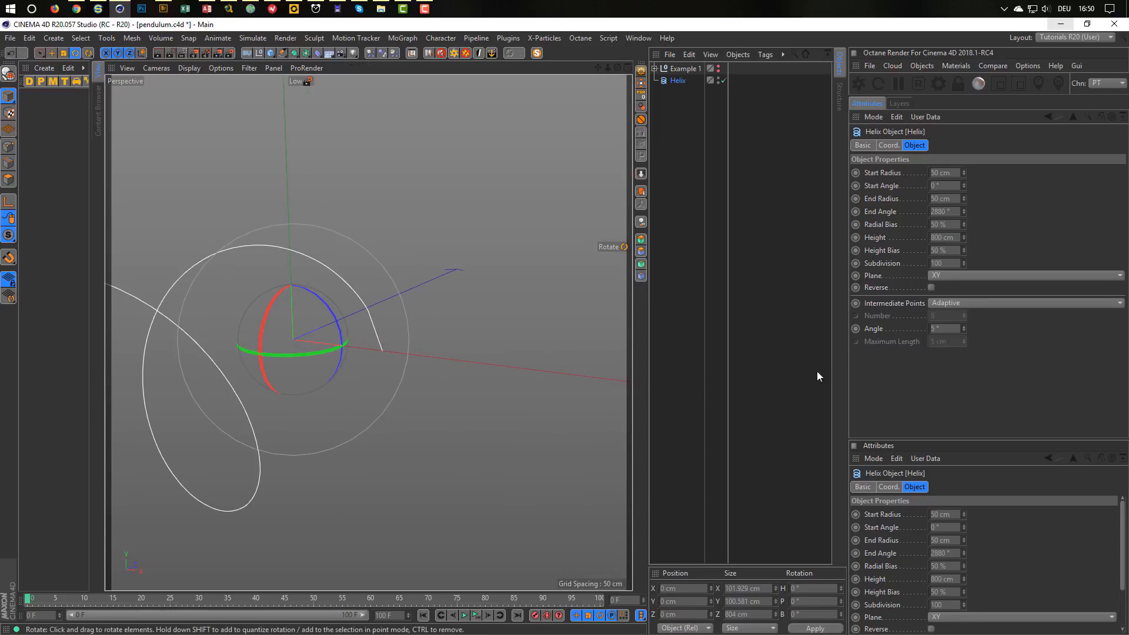
{"action": "left_click", "coordinate": [950, 264]}
{"action": "double_click", "coordinate": [952, 263]}
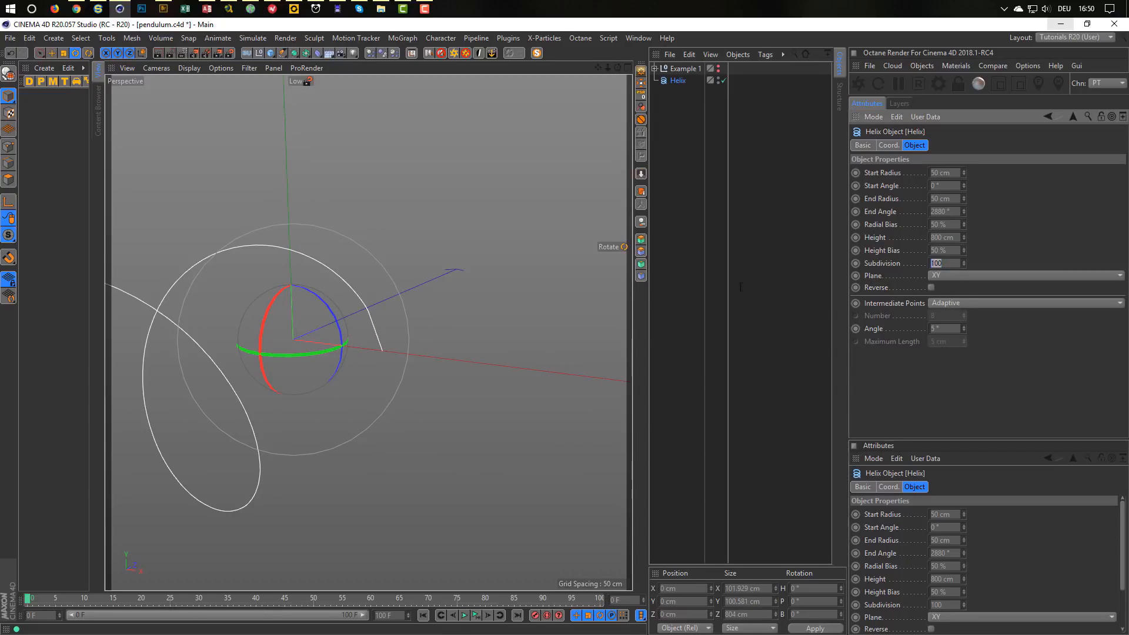
{"action": "type", "text": "400"}
{"action": "key", "text": "Return"}
{"action": "right_click_drag", "start_coordinate": [444, 360], "coordinate": [338, 389], "text": "alt"}
{"action": "middle_click_drag", "start_coordinate": [338, 390], "coordinate": [368, 355], "text": "alt"}
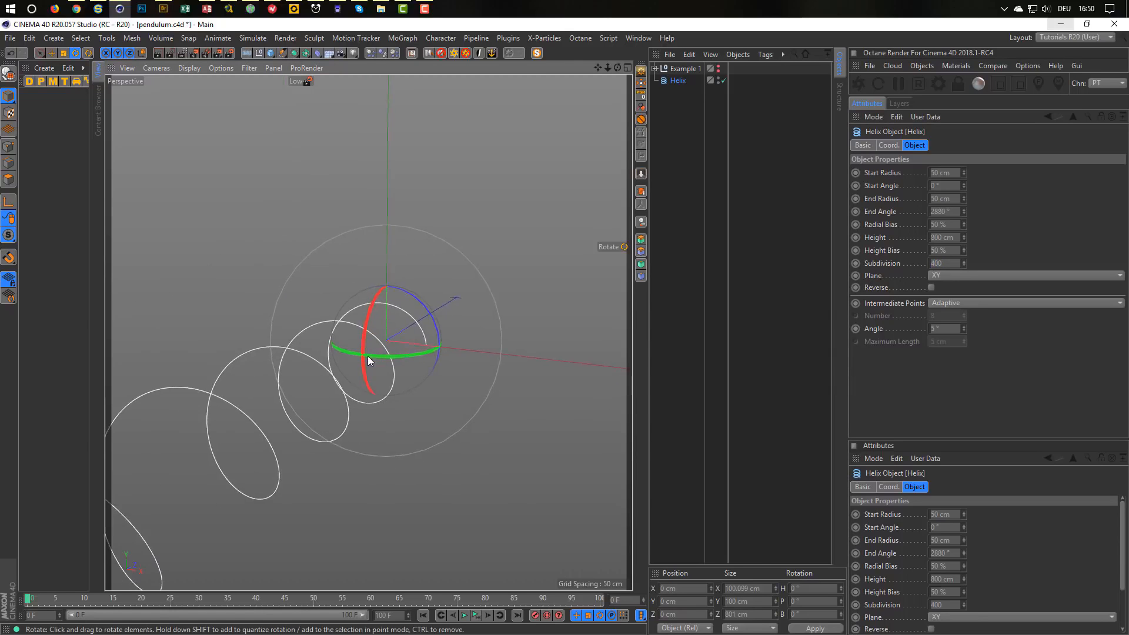
{"action": "right_click_drag", "start_coordinate": [368, 355], "coordinate": [327, 373], "text": "alt"}
{"action": "middle_click_drag", "start_coordinate": [326, 373], "coordinate": [407, 318], "text": "alt"}
{"action": "right_click_drag", "start_coordinate": [407, 318], "coordinate": [383, 336], "text": "alt"}
{"action": "left_click_drag", "start_coordinate": [383, 337], "coordinate": [397, 329], "text": "alt"}
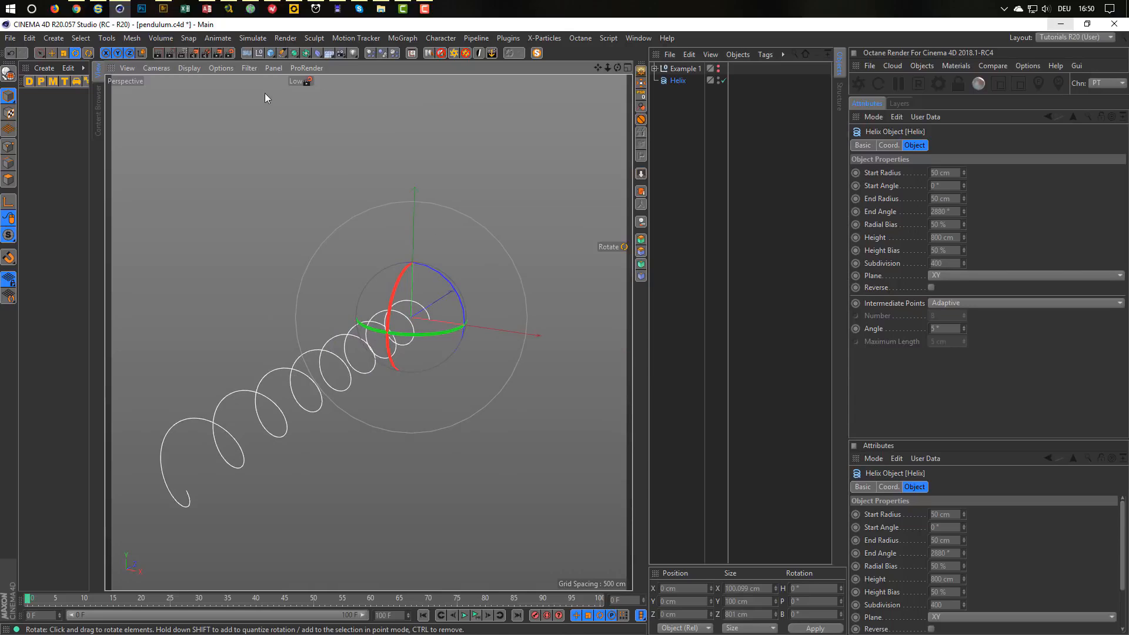
Add a Backup null below Example 1 holding a helix copy, then make the original Helix editable.
{"action": "left_click", "coordinate": [249, 54]}
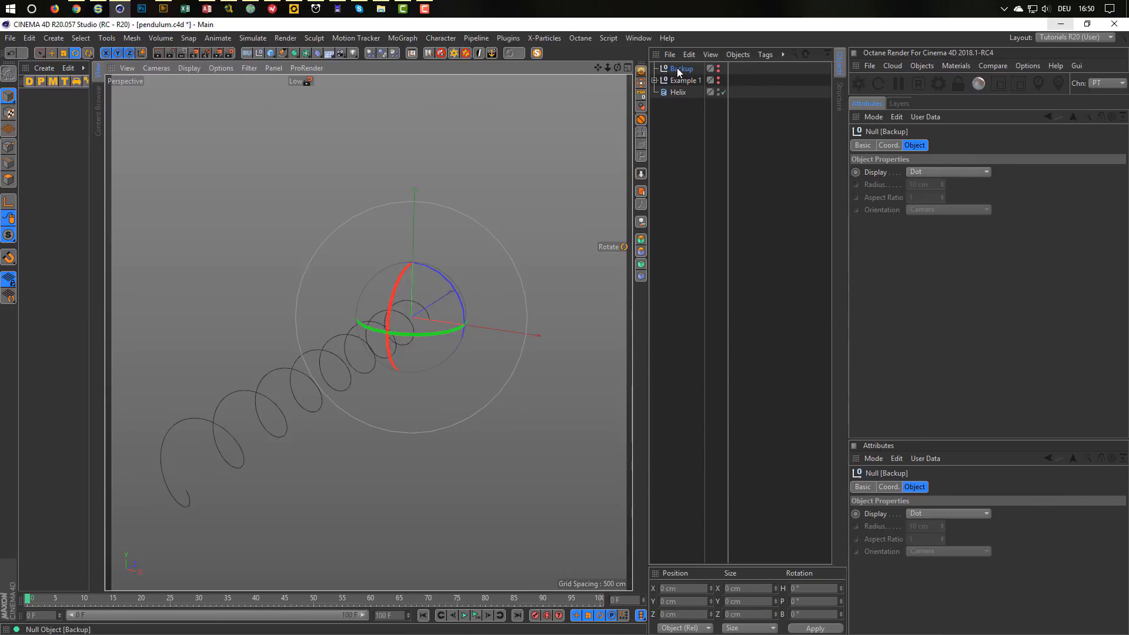
{"action": "left_click_drag", "start_coordinate": [679, 71], "coordinate": [679, 83]}
{"action": "left_click", "coordinate": [678, 94]}
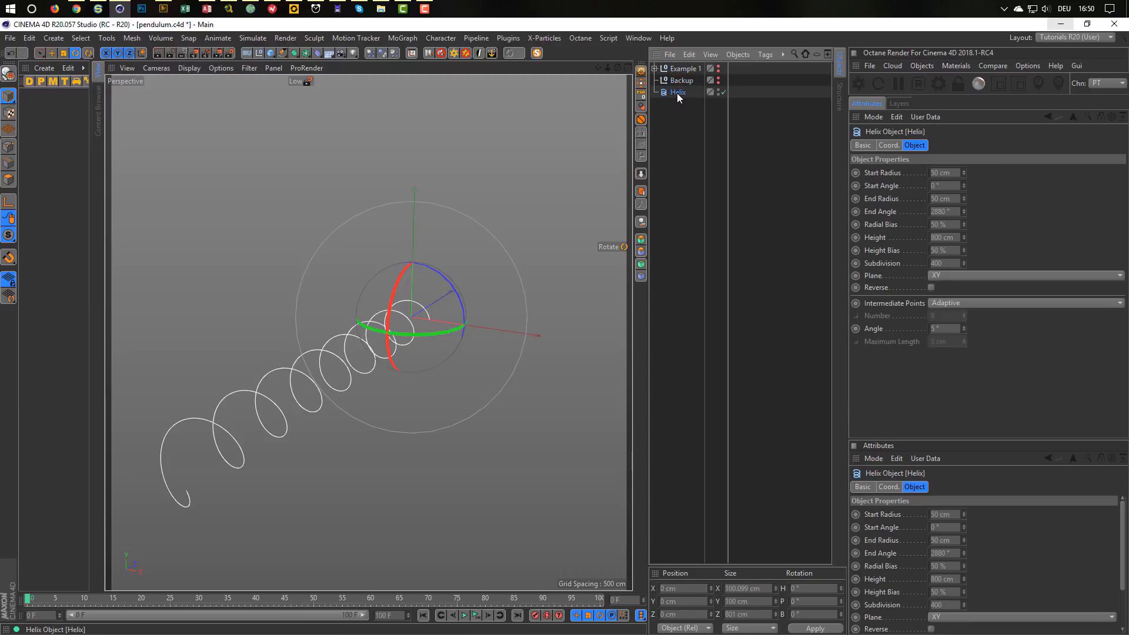
{"action": "left_click_drag", "start_coordinate": [684, 85], "coordinate": [685, 80], "text": "ctrl"}
{"action": "left_click", "coordinate": [655, 81]}
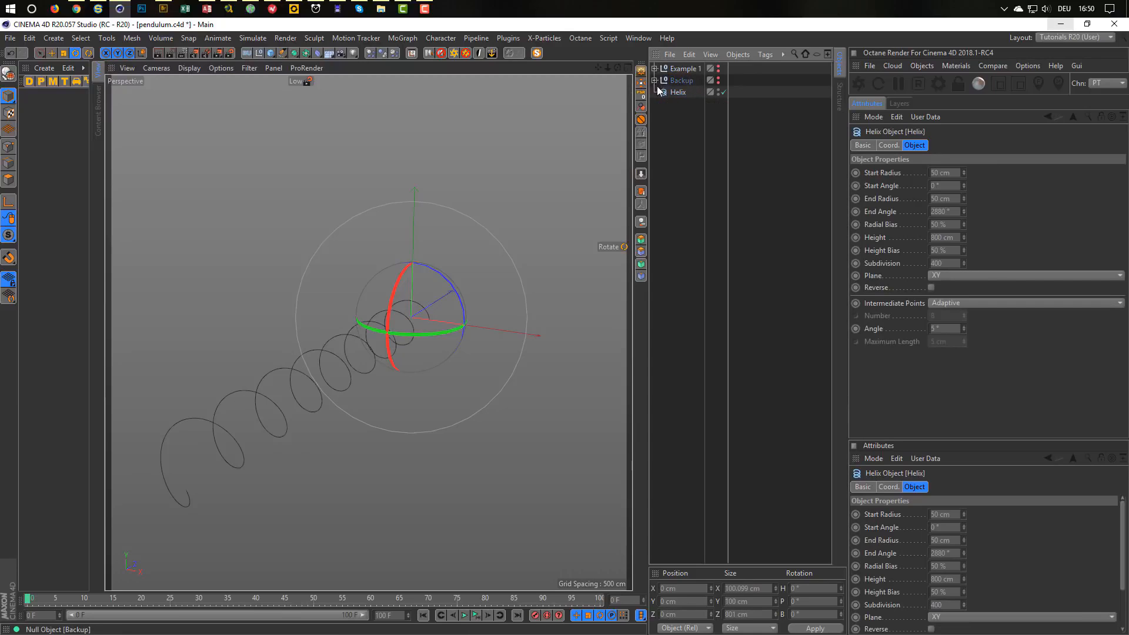
{"action": "left_click", "coordinate": [682, 92]}
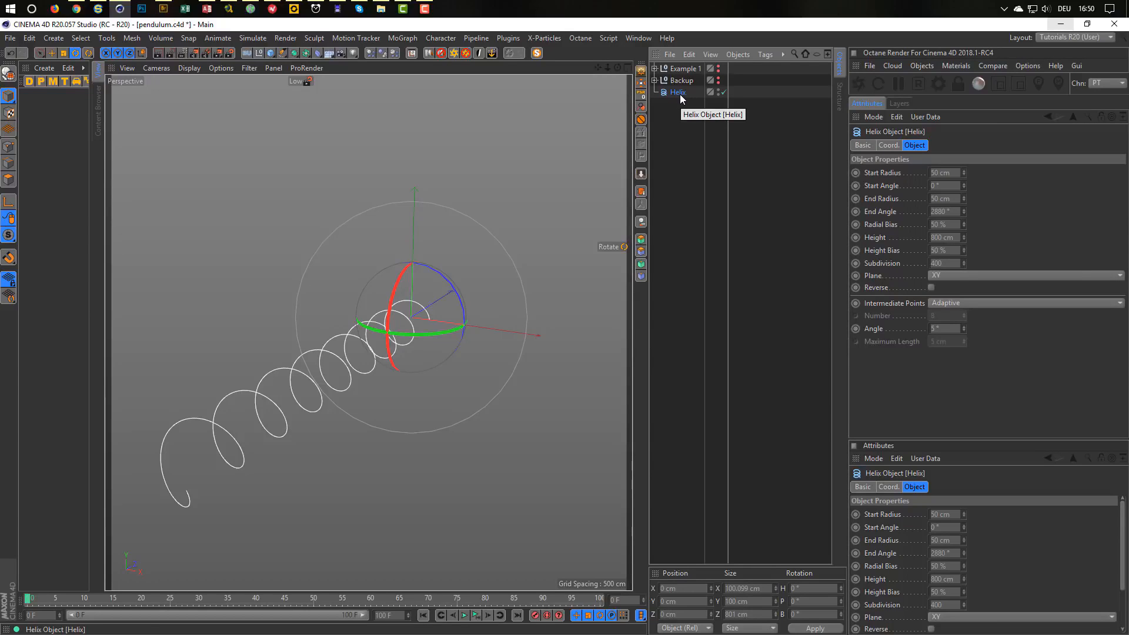
{"action": "key", "text": "c"}
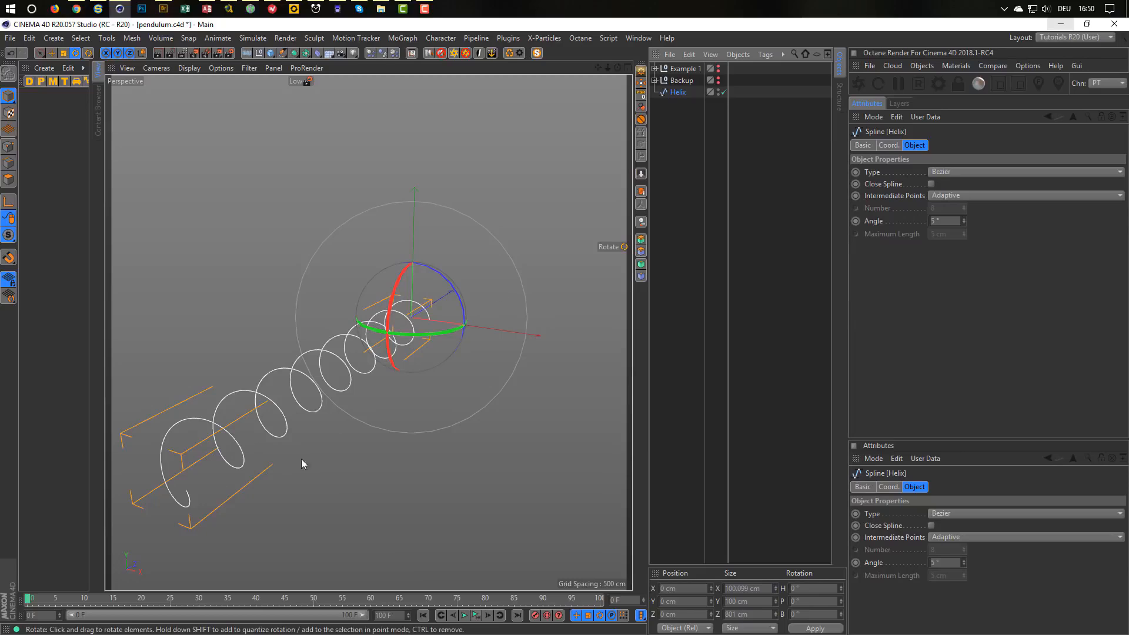
Flatten the helix to Y size 0 cm, recentre its axis and reset its position.
{"action": "left_click", "coordinate": [727, 601]}
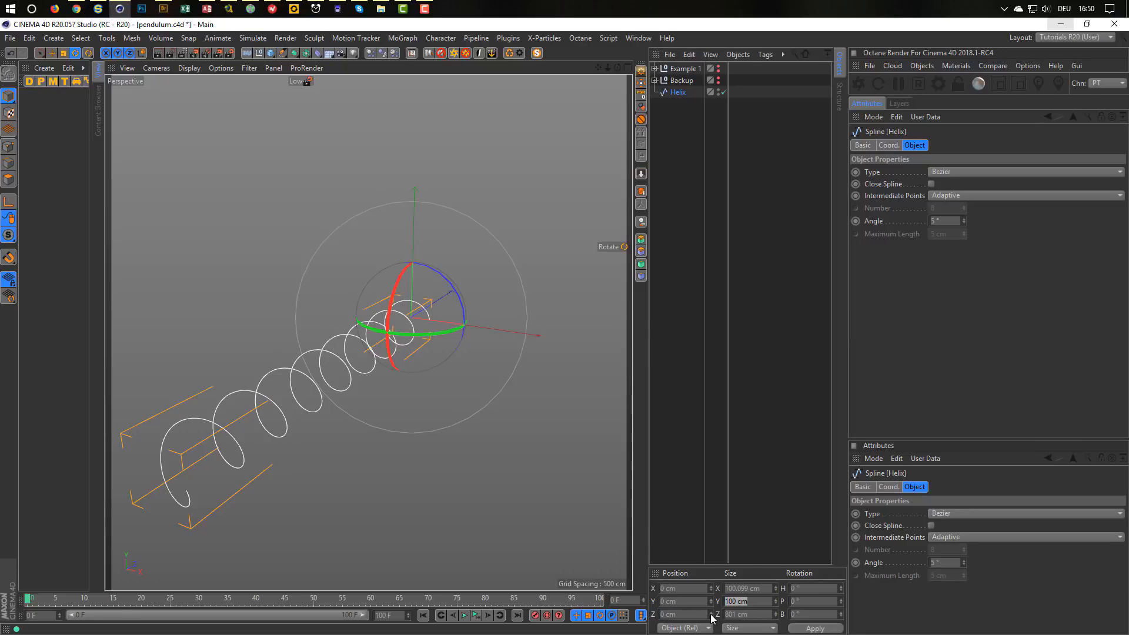
{"action": "type", "text": "0"}
{"action": "key", "text": "Return"}
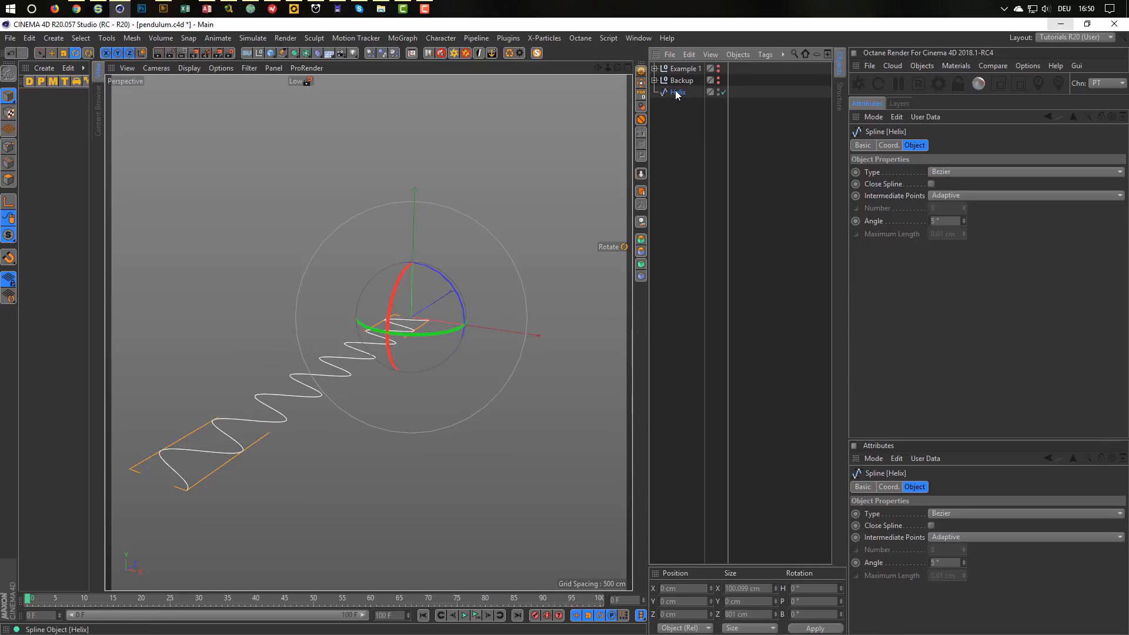
{"action": "left_click", "coordinate": [642, 84]}
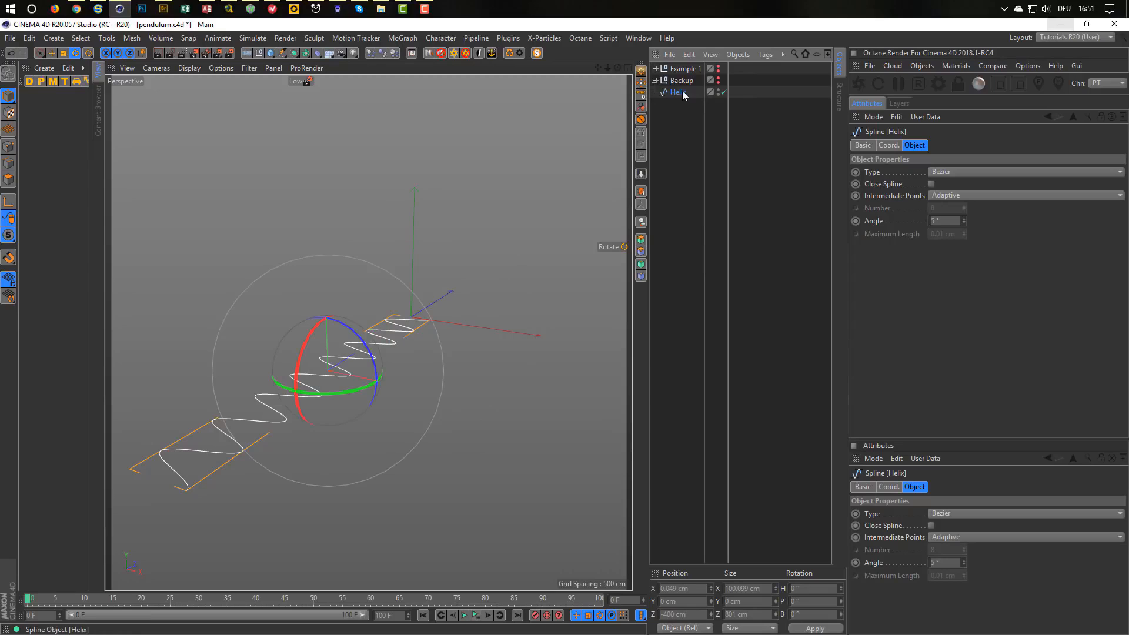
{"action": "left_click", "coordinate": [641, 95]}
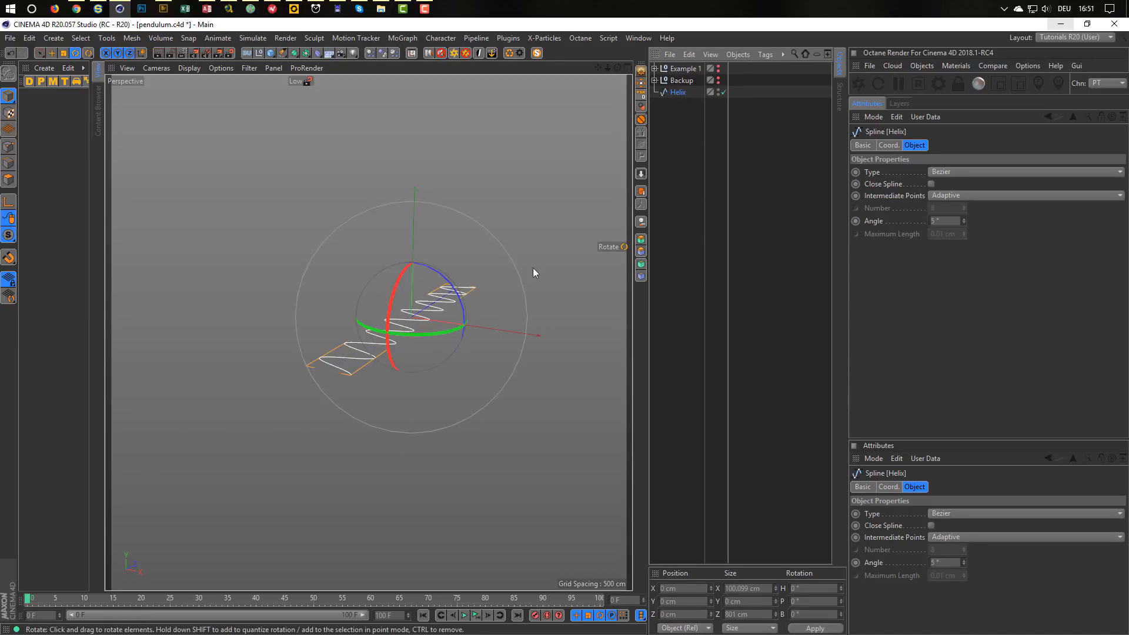
{"action": "scroll", "coordinate": [534, 272], "scroll_direction": "up", "scroll_amount": 5}
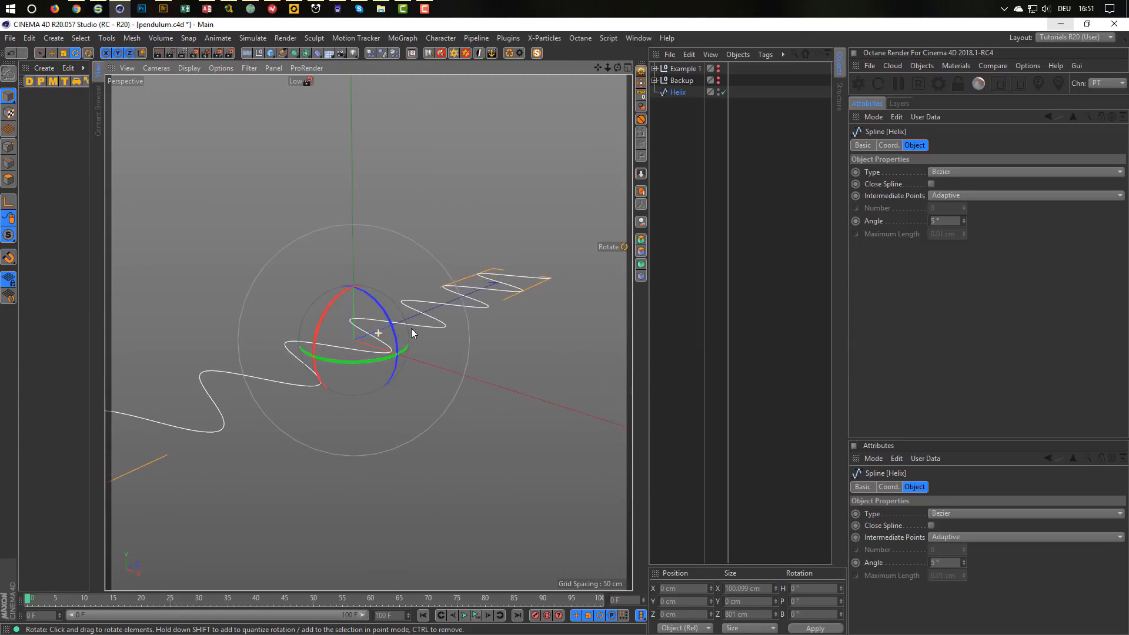
{"action": "left_click_drag", "start_coordinate": [411, 333], "coordinate": [368, 349], "text": "alt"}
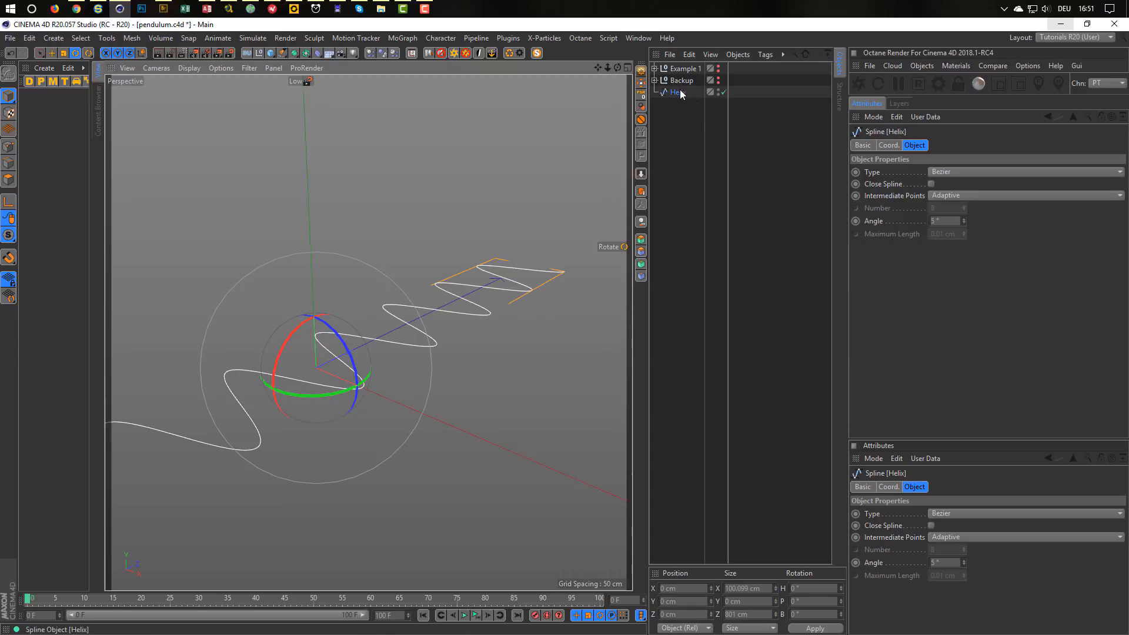
Go to frame 100 and set the helix's Z position to 1 cm.
{"action": "key", "text": "e"}
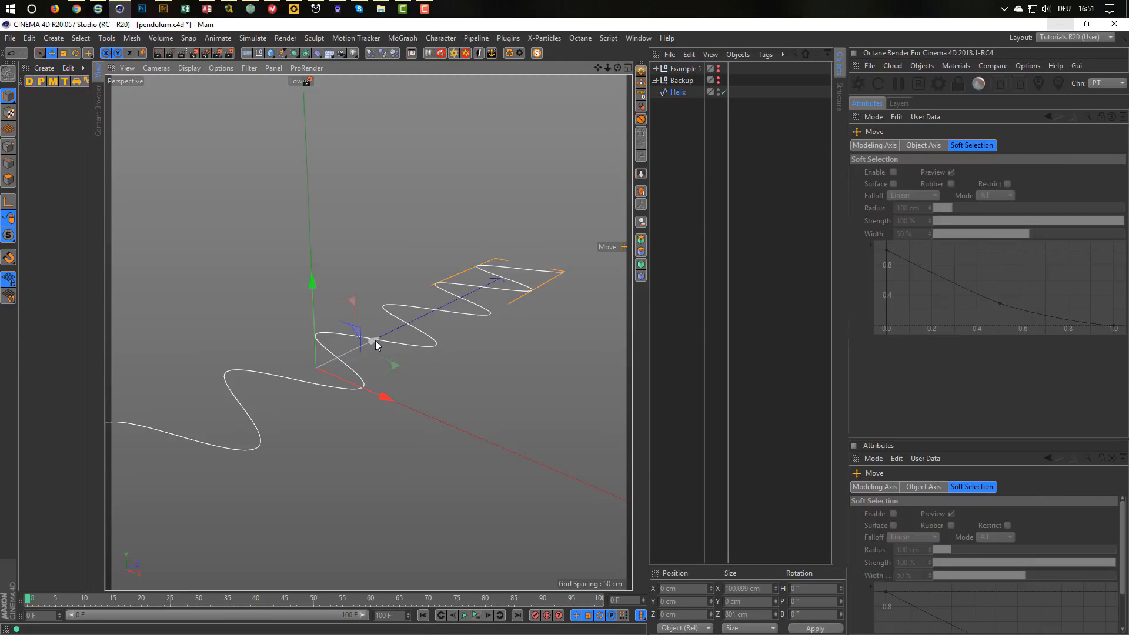
{"action": "left_click_drag", "start_coordinate": [375, 341], "coordinate": [500, 297]}
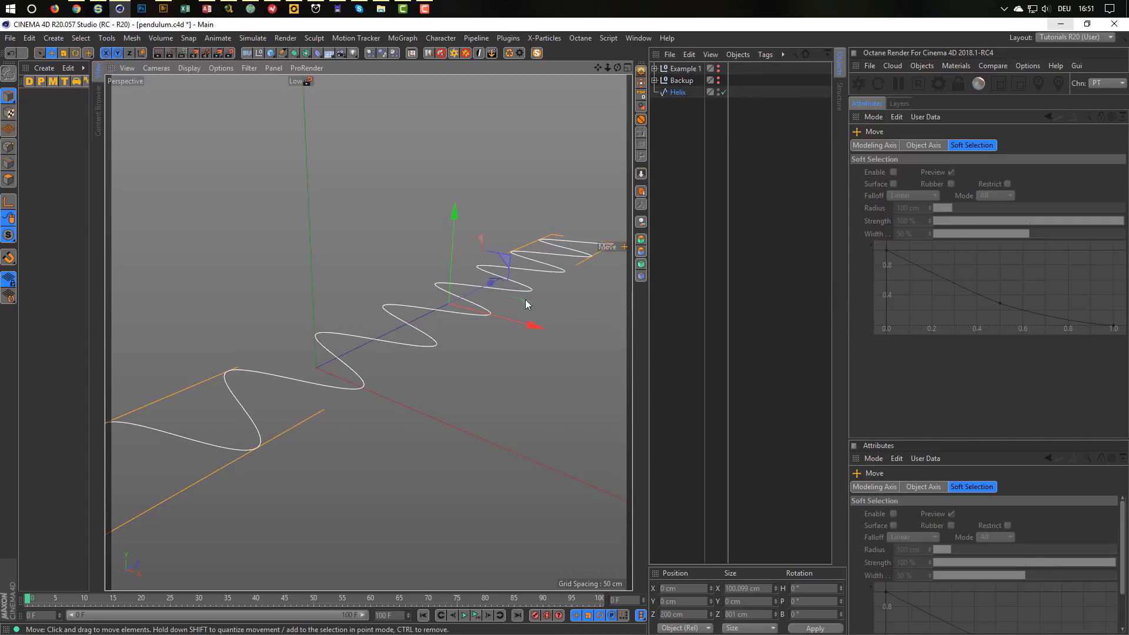
{"action": "left_click", "coordinate": [682, 93]}
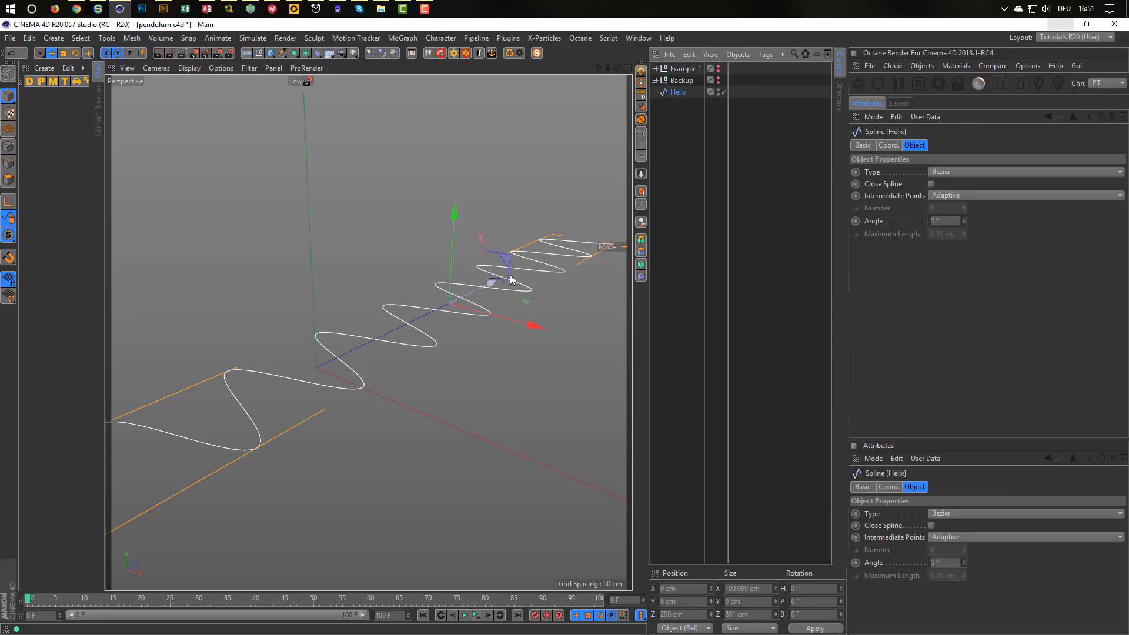
{"action": "left_click", "coordinate": [889, 145]}
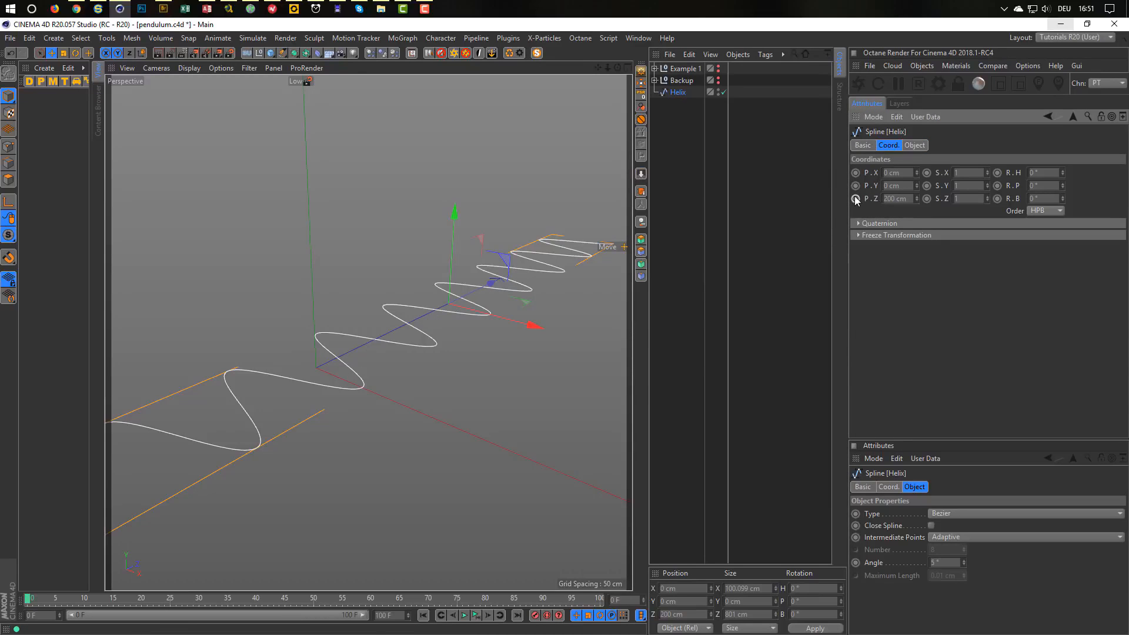
{"action": "double_click", "coordinate": [629, 600]}
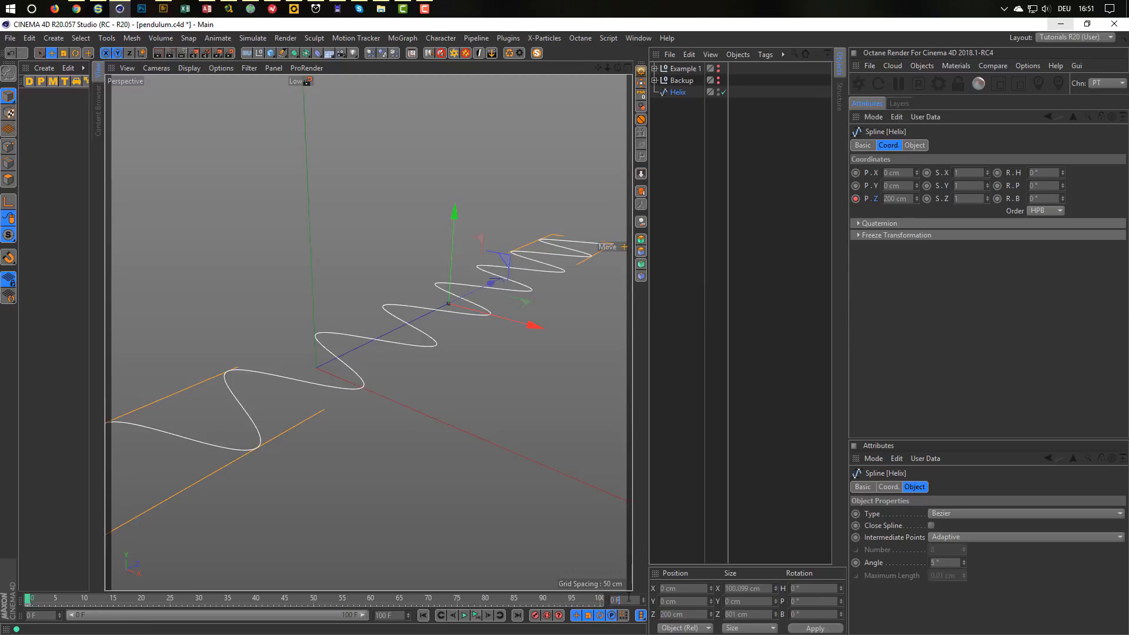
{"action": "type", "text": "100"}
{"action": "key", "text": "Return"}
{"action": "left_click", "coordinate": [903, 199]}
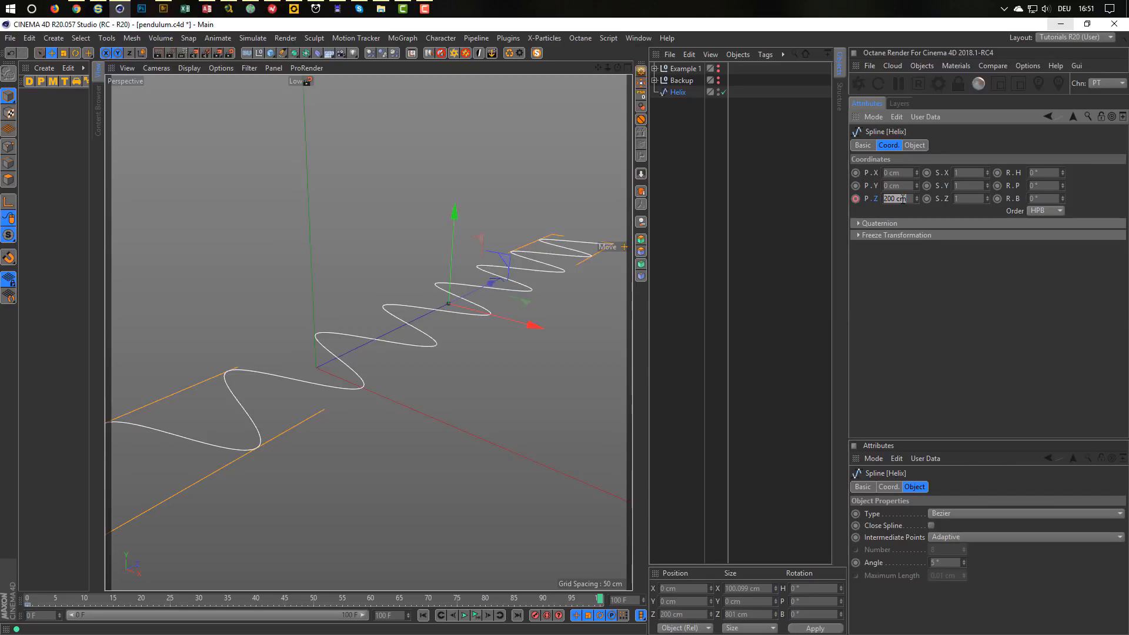
{"action": "type", "text": "1"}
{"action": "key", "text": "Return"}
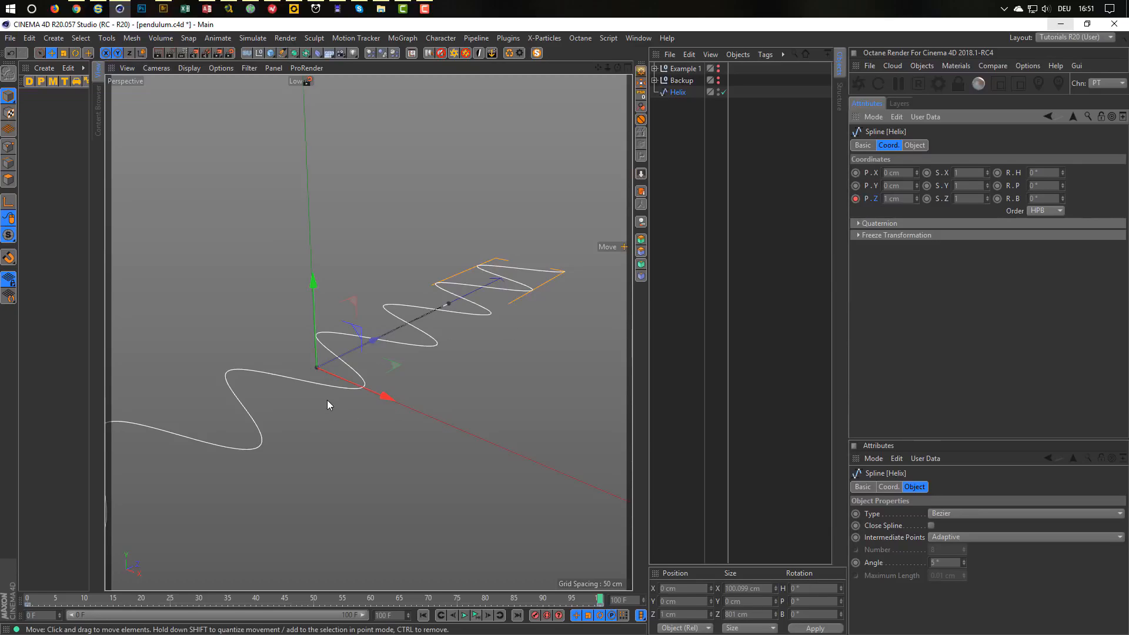
{"action": "left_click", "coordinate": [691, 351]}
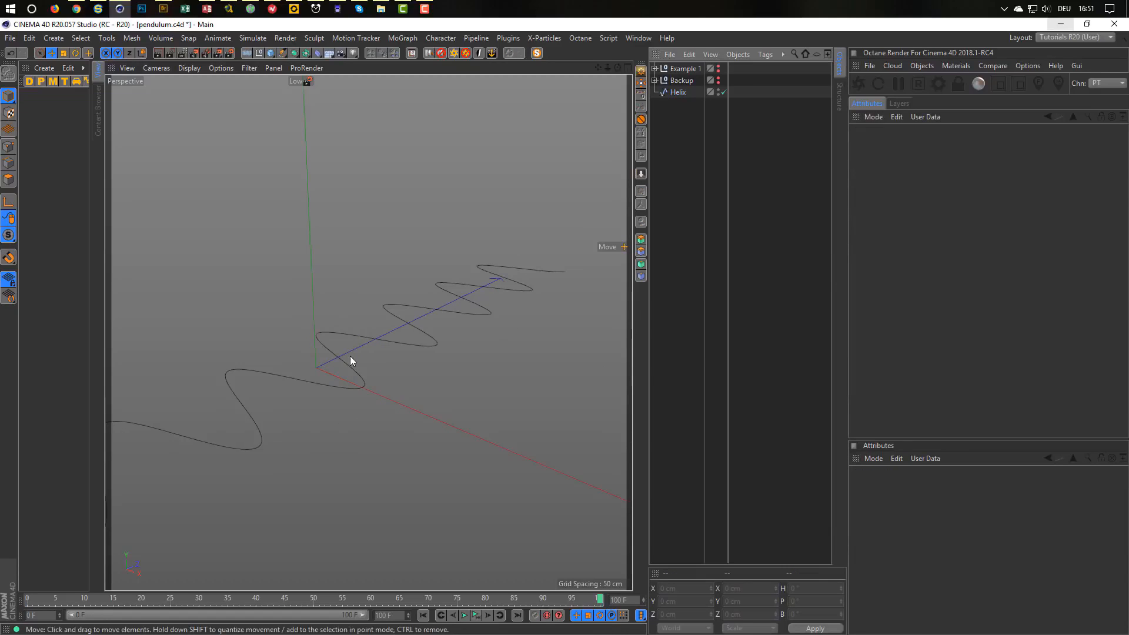
{"action": "scroll", "coordinate": [412, 339], "scroll_direction": "up", "scroll_amount": 5}
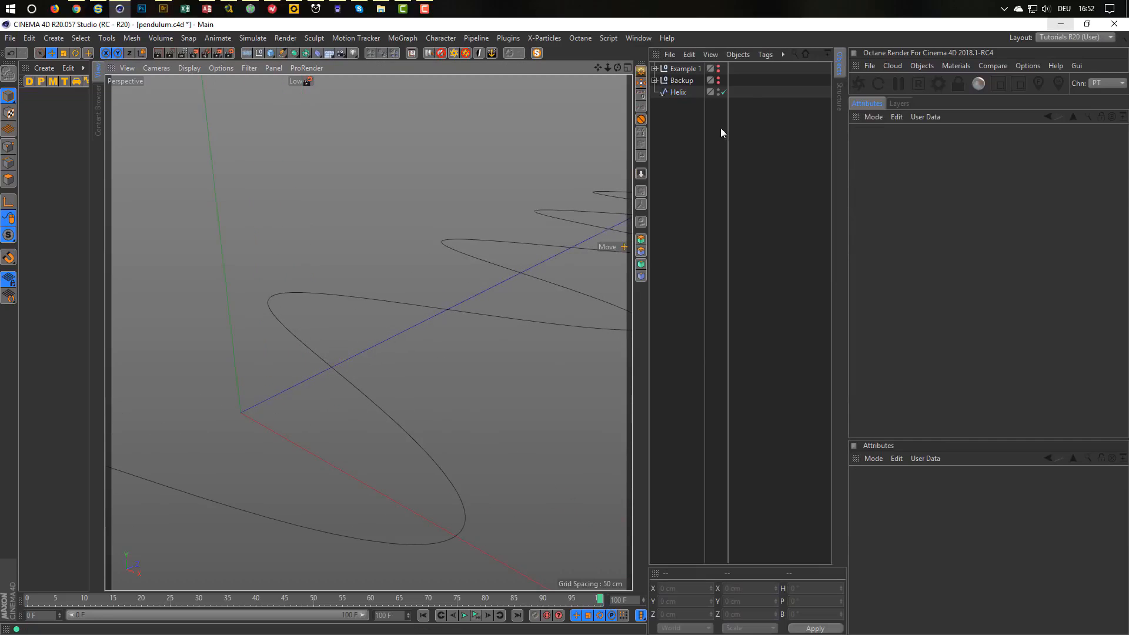
{"action": "left_click", "coordinate": [681, 90]}
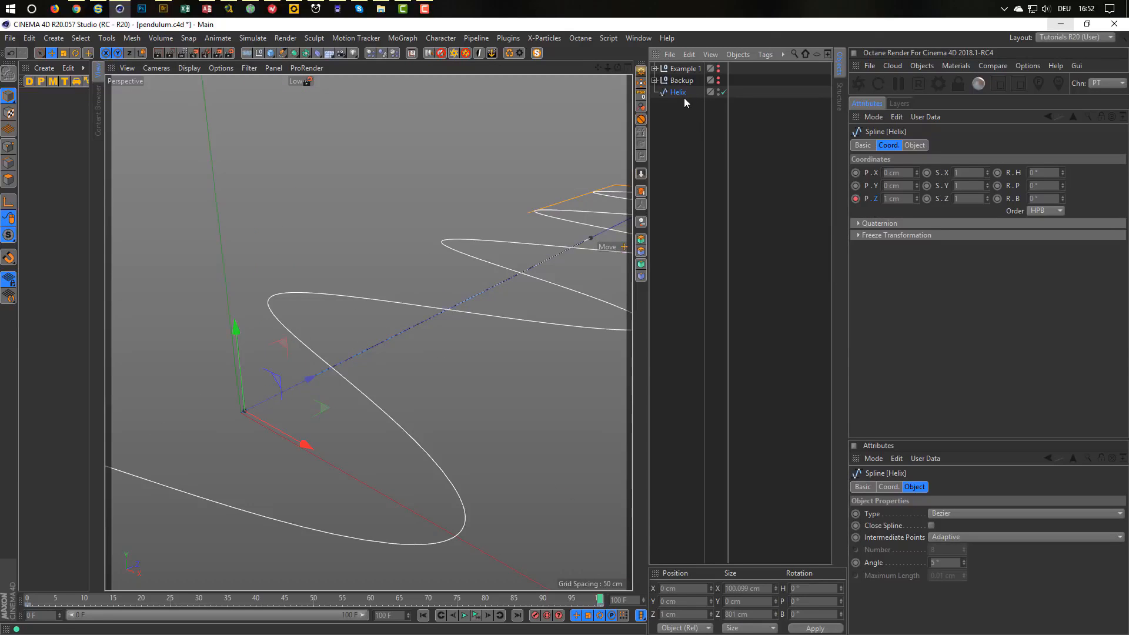
{"action": "left_click_drag", "start_coordinate": [394, 341], "coordinate": [629, 351], "text": "alt"}
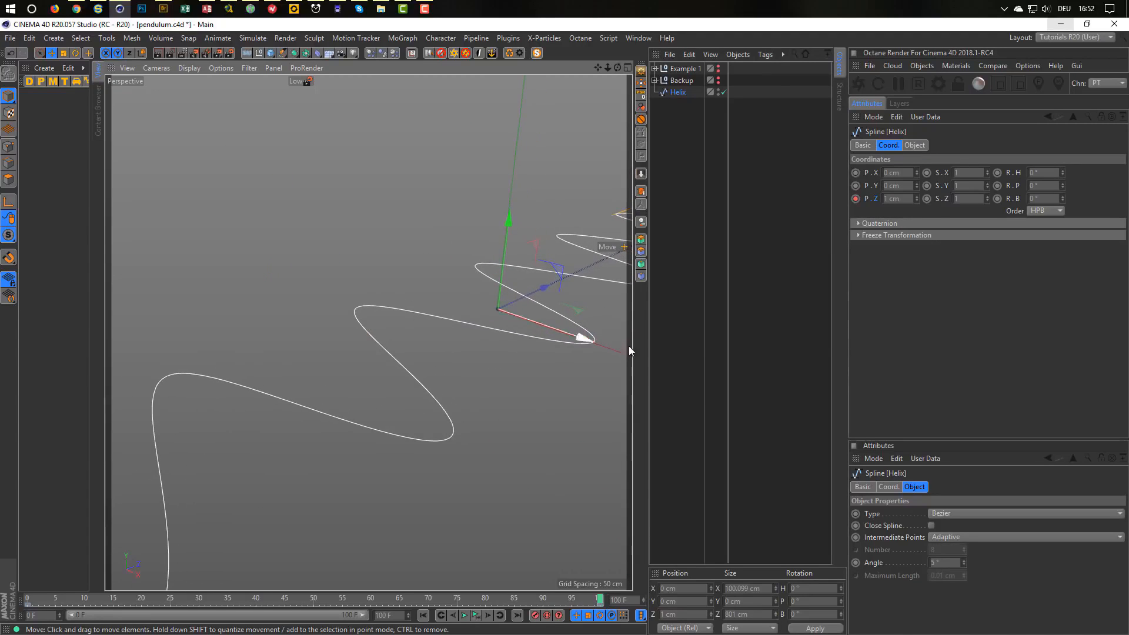
{"action": "left_click", "coordinate": [650, 415]}
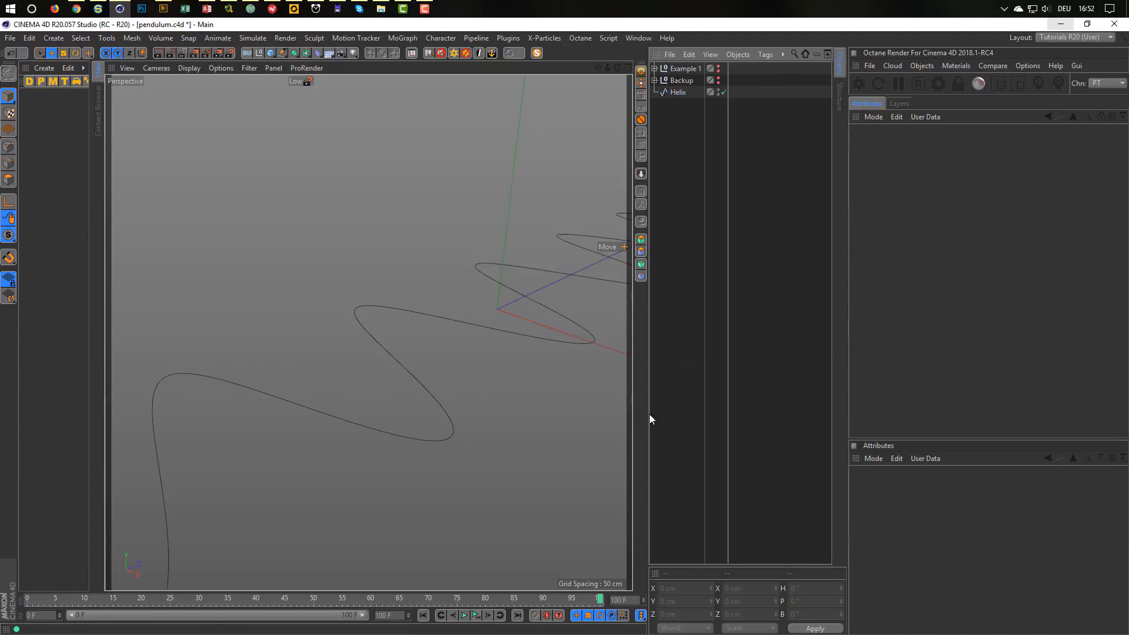
{"action": "left_click", "coordinate": [475, 616]}
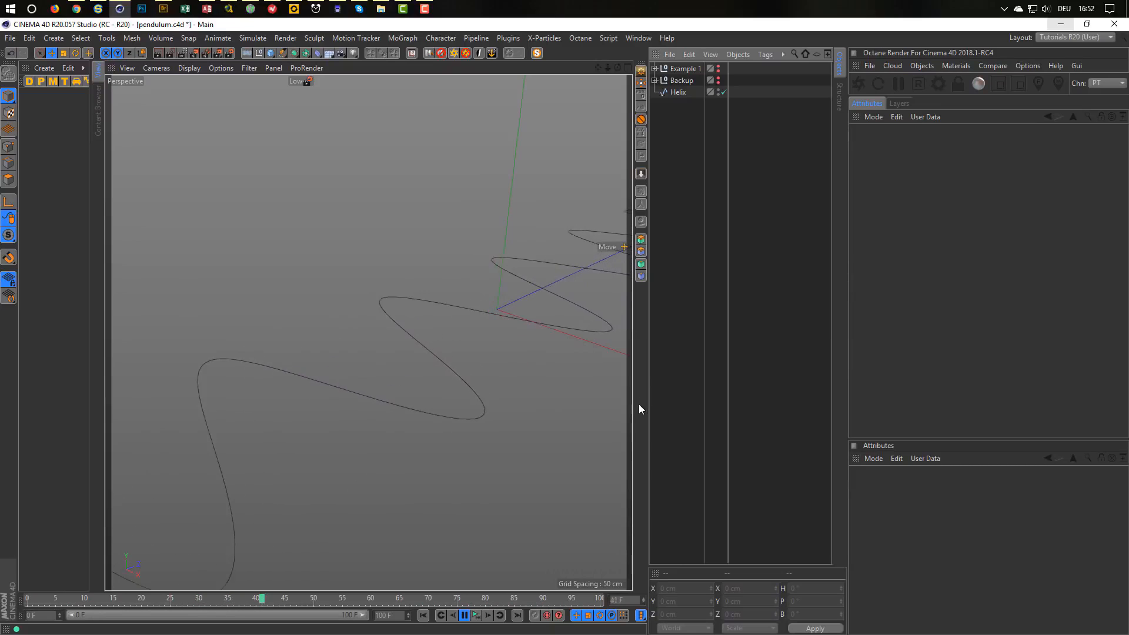
{"action": "left_click", "coordinate": [475, 615]}
{"action": "left_click_drag", "start_coordinate": [427, 411], "coordinate": [280, 397], "text": "alt"}
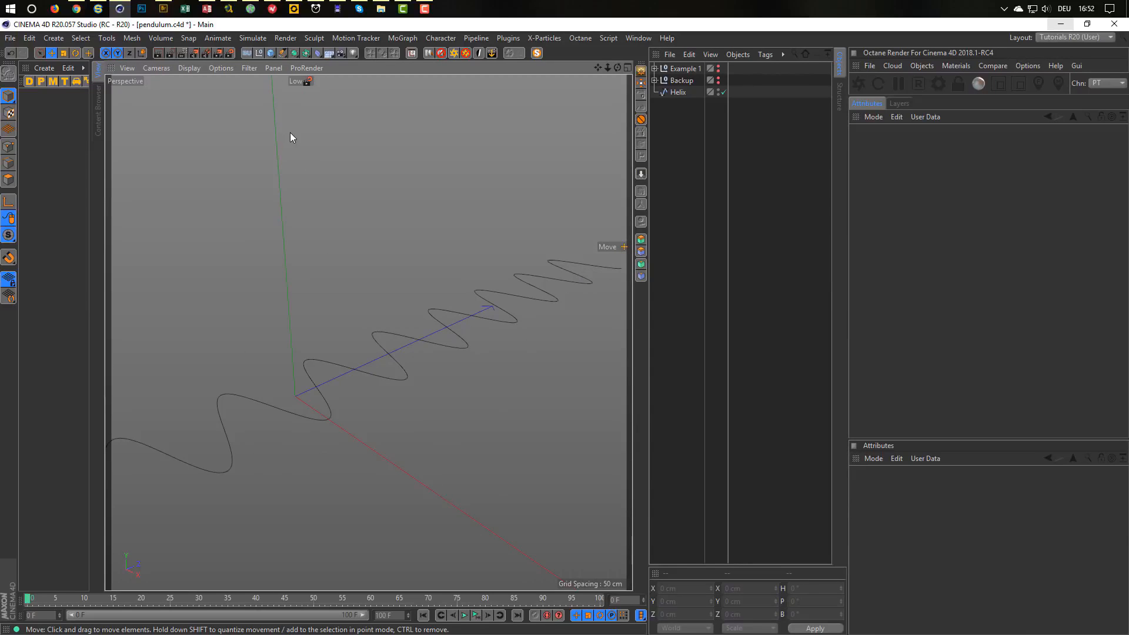
{"action": "left_click", "coordinate": [77, 9]}
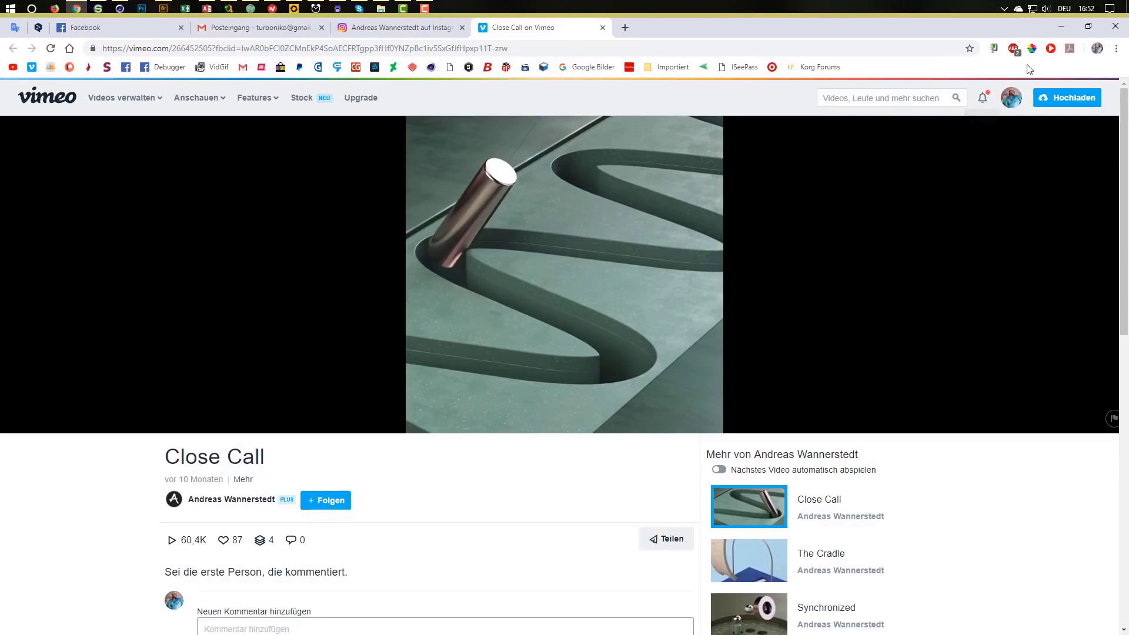
{"action": "left_click", "coordinate": [1060, 27]}
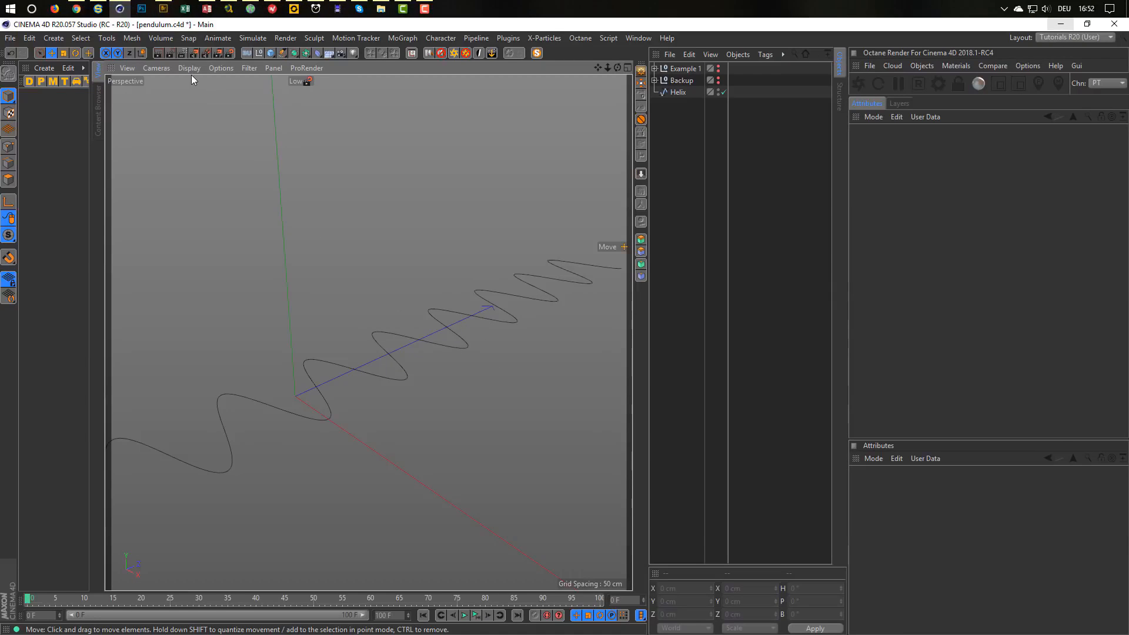
Add a Cylinder and set its radius to 1 cm.
{"action": "left_click", "coordinate": [270, 52]}
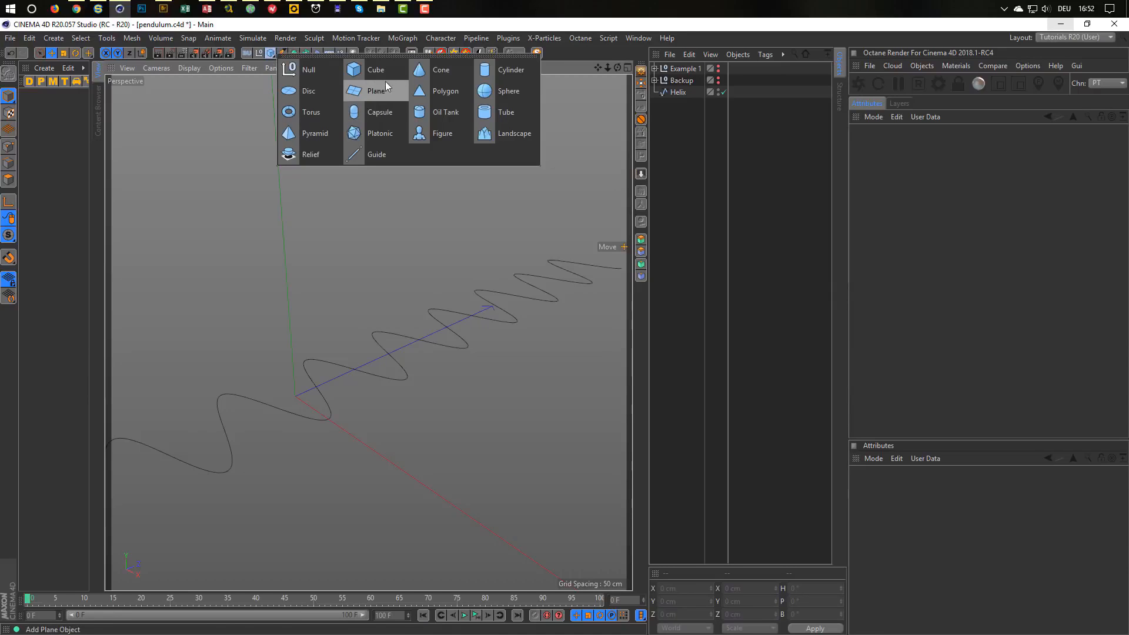
{"action": "left_click", "coordinate": [500, 72]}
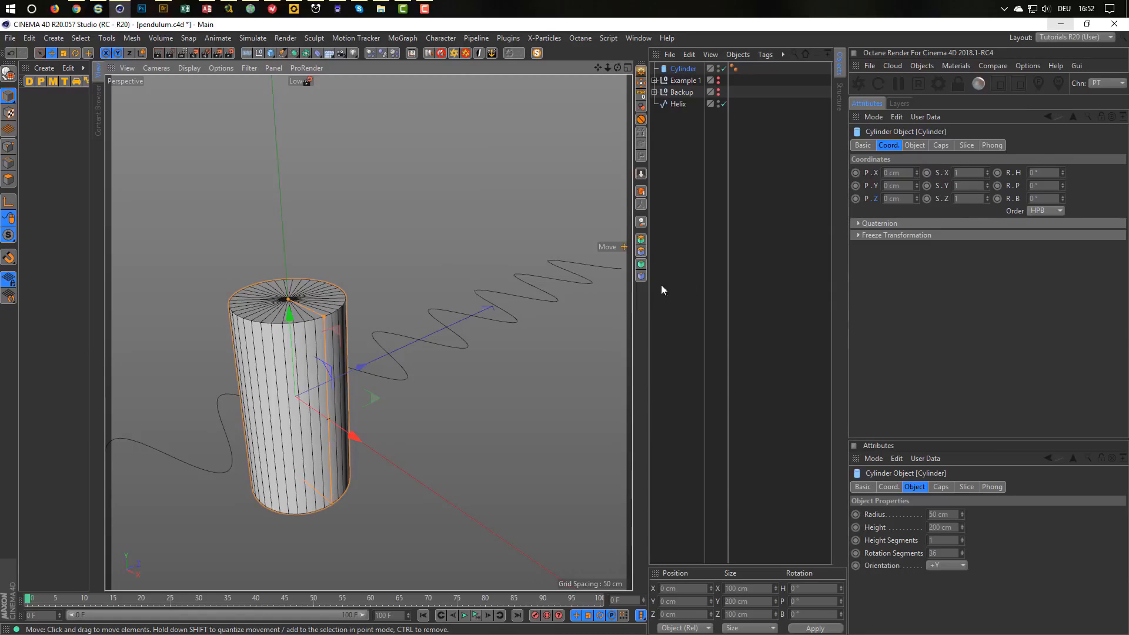
{"action": "left_click", "coordinate": [915, 145]}
{"action": "left_click", "coordinate": [953, 174]}
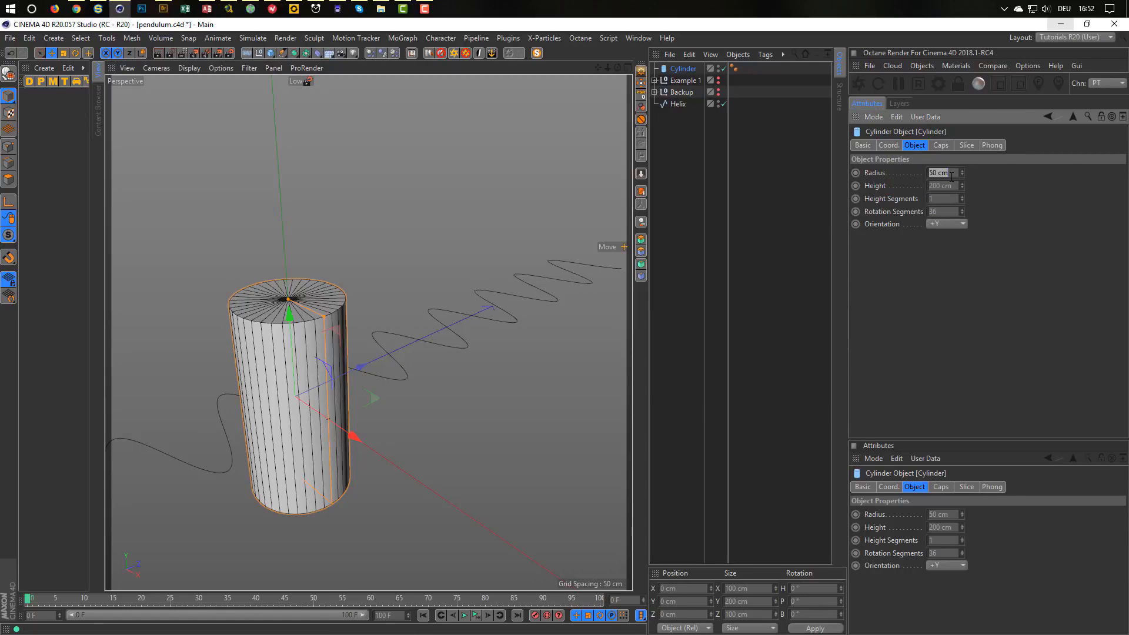
{"action": "type", "text": "1"}
{"action": "key", "text": "Return"}
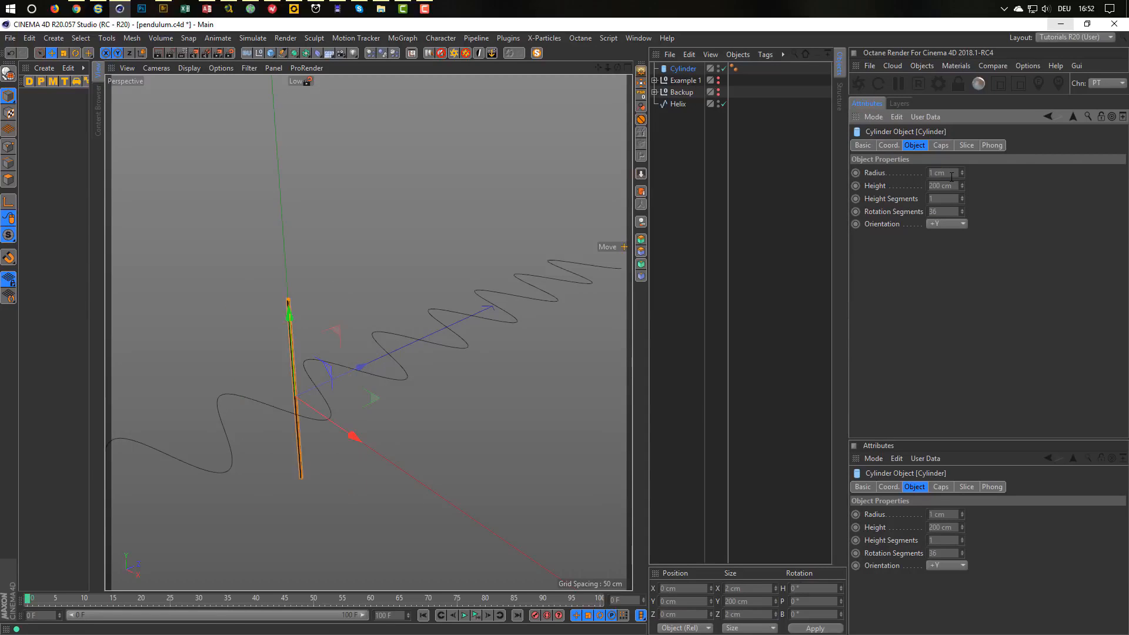
Raise the cylinder to Y 100 cm and place it below Helix in the object list.
{"action": "scroll", "coordinate": [329, 400], "scroll_direction": "up", "scroll_amount": 5}
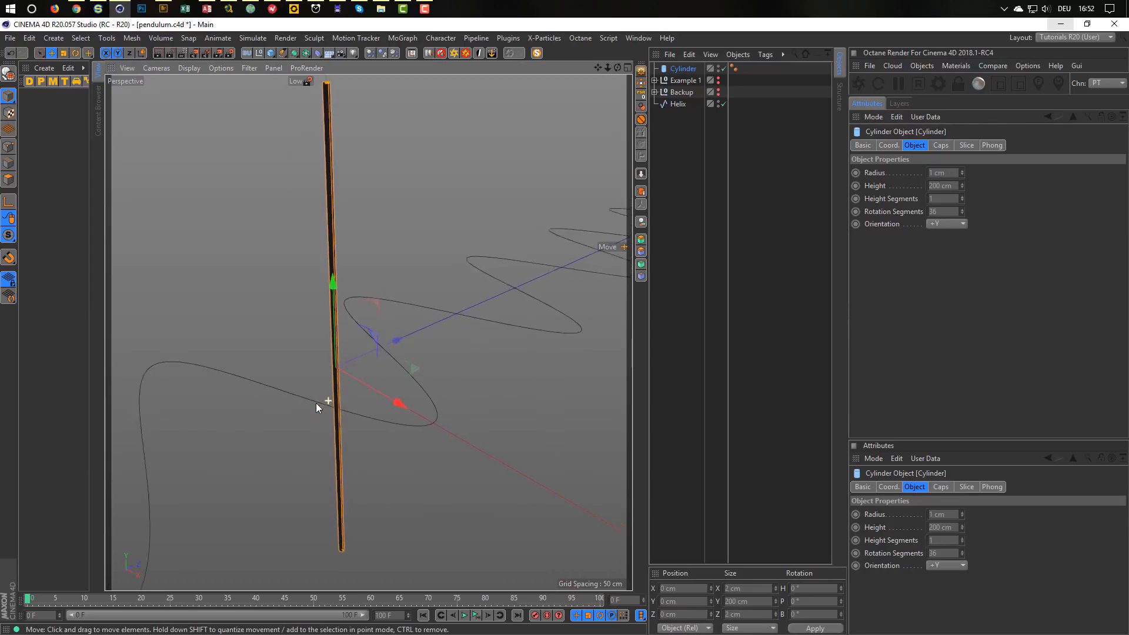
{"action": "scroll", "coordinate": [316, 404], "scroll_direction": "down", "scroll_amount": 5}
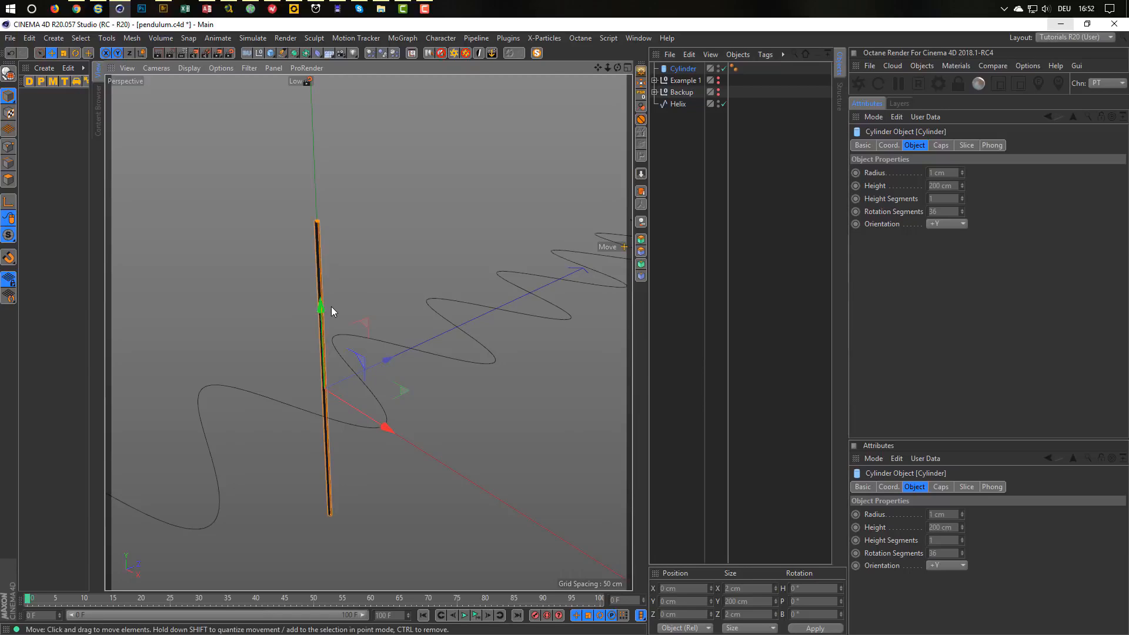
{"action": "left_click_drag", "start_coordinate": [321, 305], "coordinate": [314, 119]}
{"action": "middle_click_drag", "start_coordinate": [309, 346], "coordinate": [282, 470], "text": "alt"}
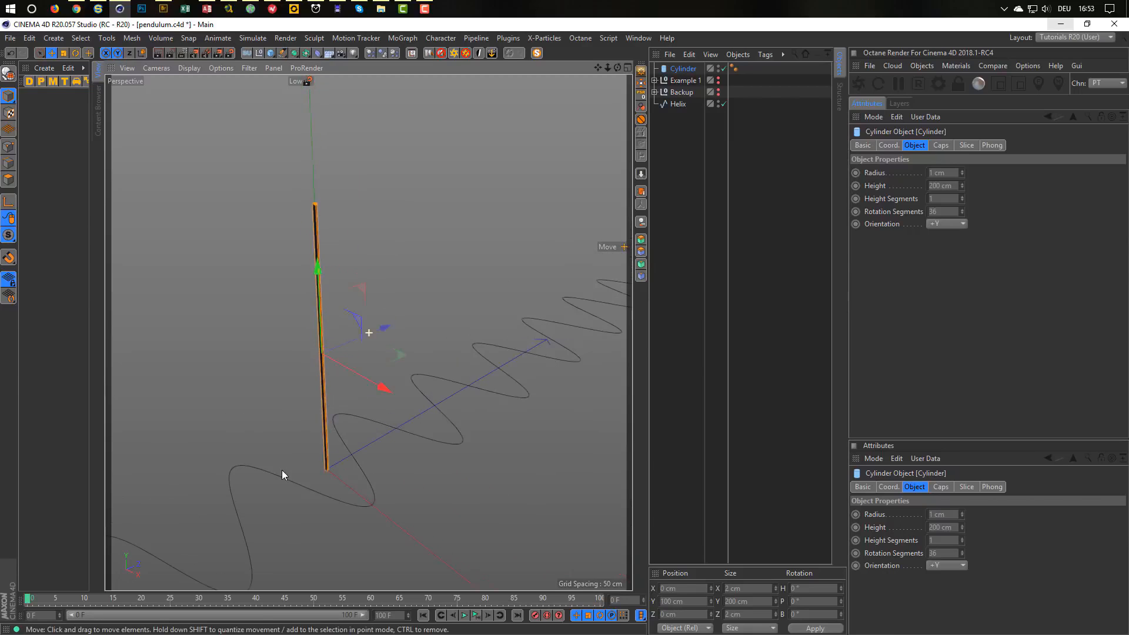
{"action": "left_click_drag", "start_coordinate": [281, 470], "coordinate": [317, 393], "text": "alt"}
{"action": "right_click_drag", "start_coordinate": [312, 192], "coordinate": [319, 191], "text": "alt"}
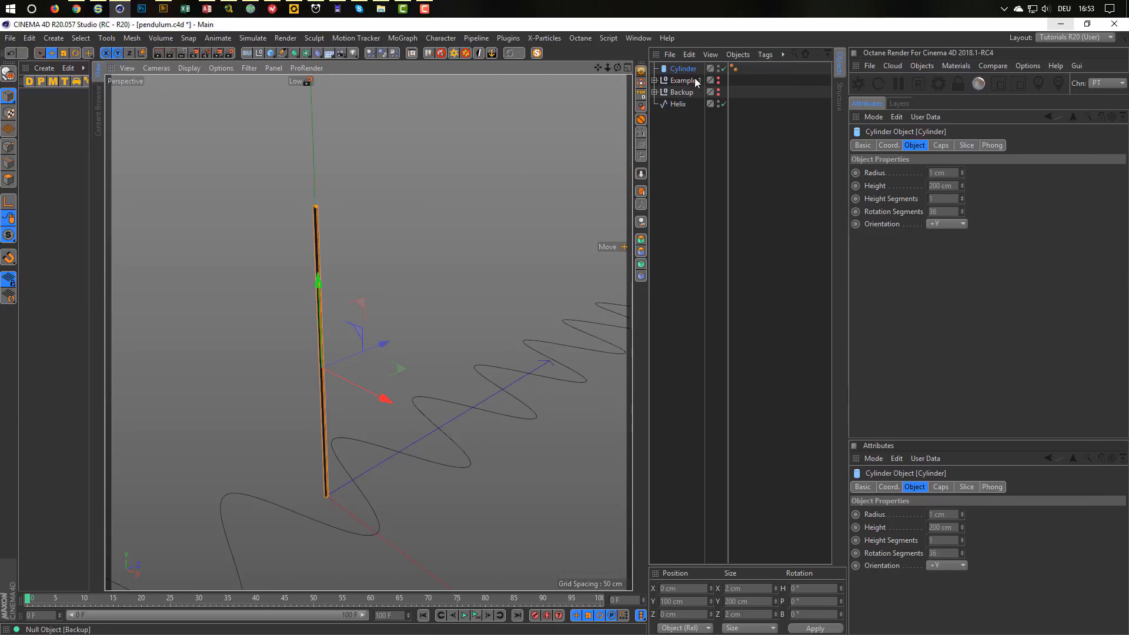
{"action": "left_click_drag", "start_coordinate": [685, 70], "coordinate": [687, 136]}
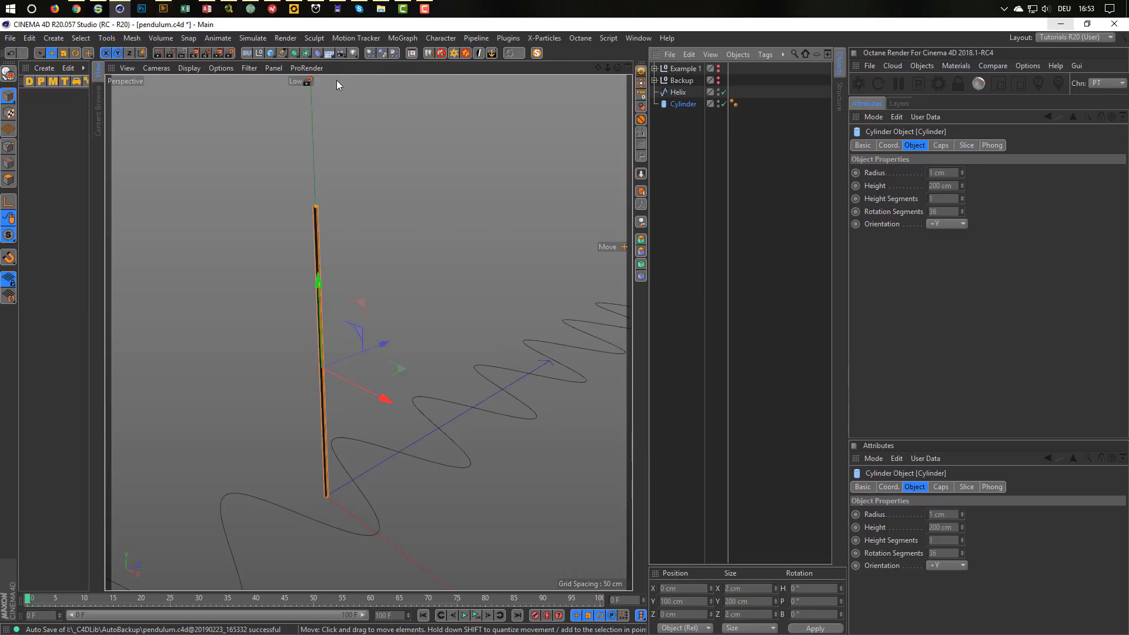
Add a null and raise it to the rod's top at Y 200 cm in the Front view.
{"action": "left_click", "coordinate": [259, 52]}
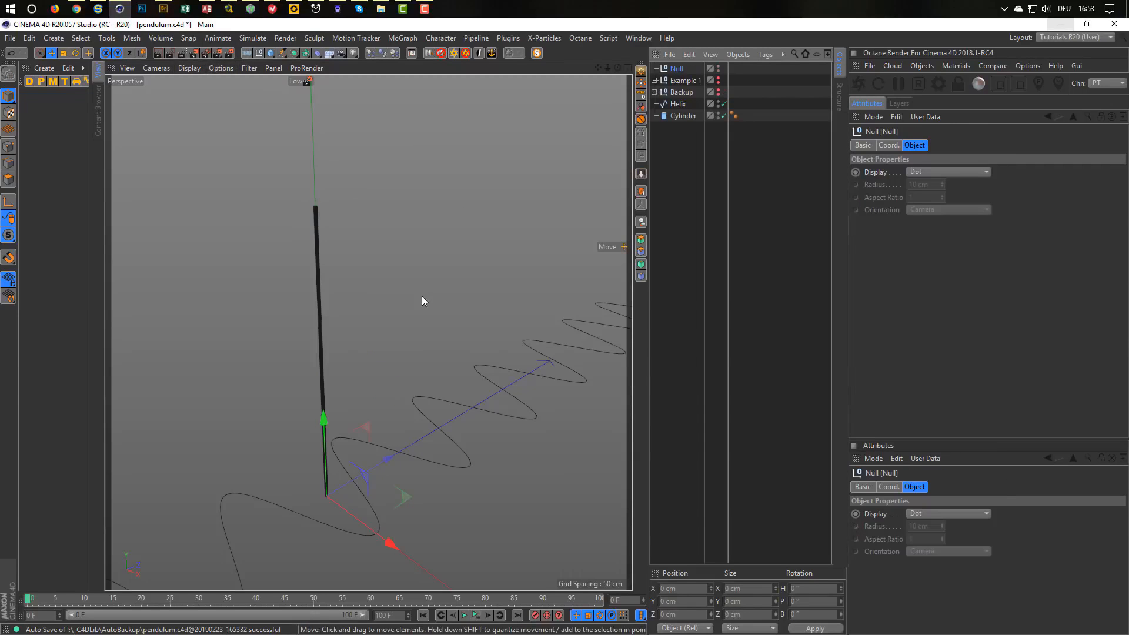
{"action": "middle_click", "coordinate": [422, 308]}
{"action": "middle_click", "coordinate": [432, 383]}
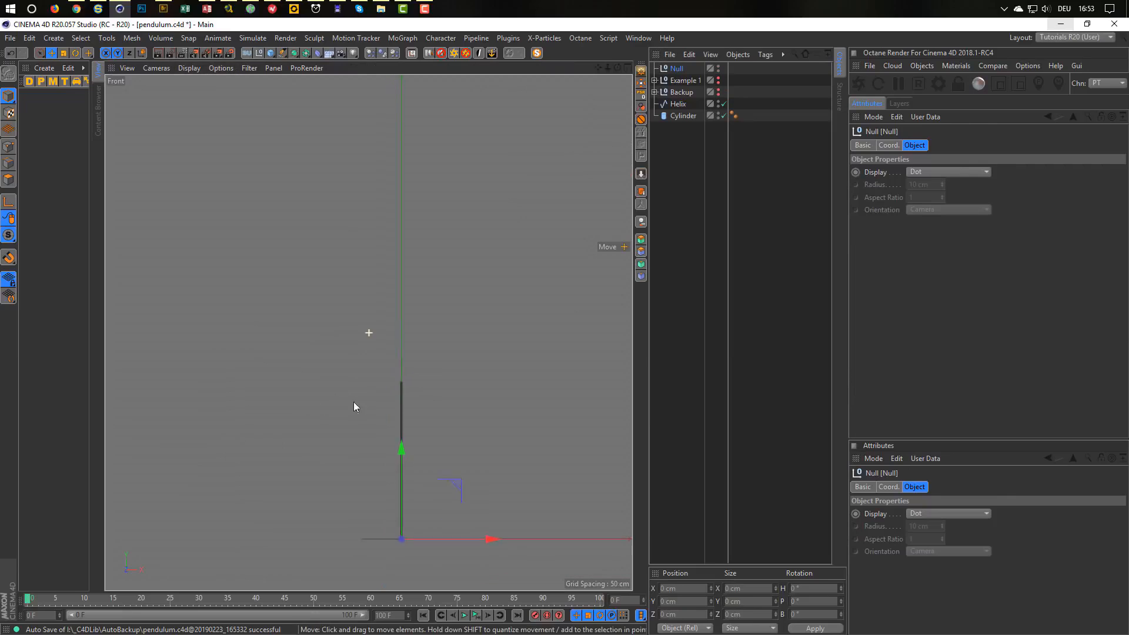
{"action": "left_click_drag", "start_coordinate": [365, 416], "coordinate": [372, 259]}
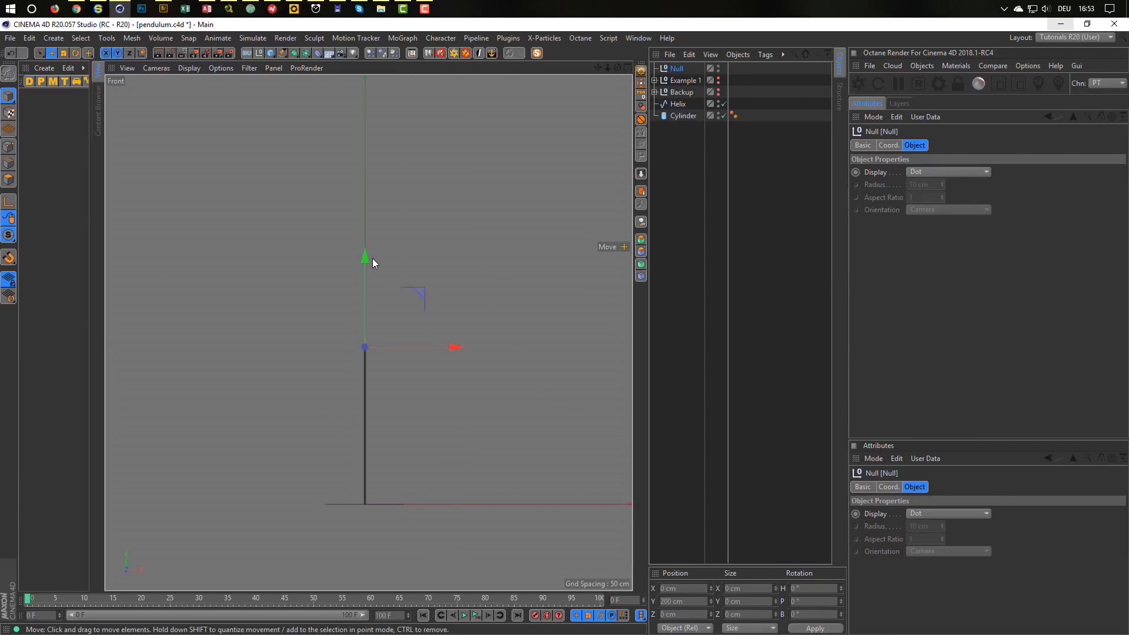
{"action": "middle_click", "coordinate": [377, 393]}
{"action": "middle_click", "coordinate": [209, 171]}
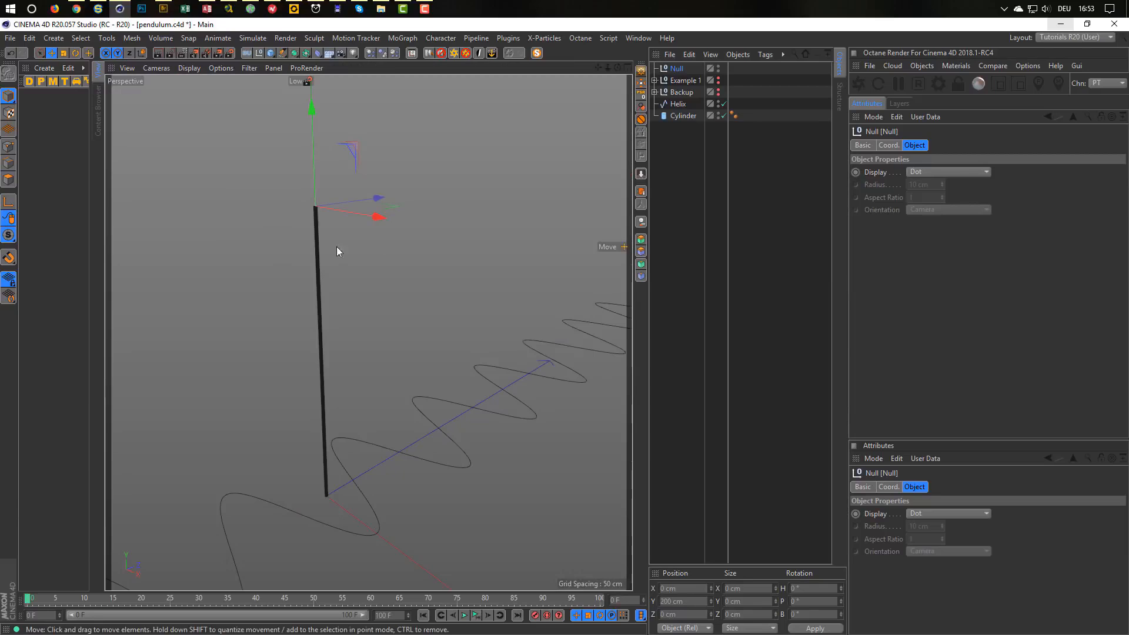
Parent the Cylinder under the null and rename the null 'Pendulum'.
{"action": "left_click_drag", "start_coordinate": [676, 69], "coordinate": [682, 117]}
{"action": "left_click_drag", "start_coordinate": [682, 112], "coordinate": [678, 106]}
{"action": "double_click", "coordinate": [677, 104]}
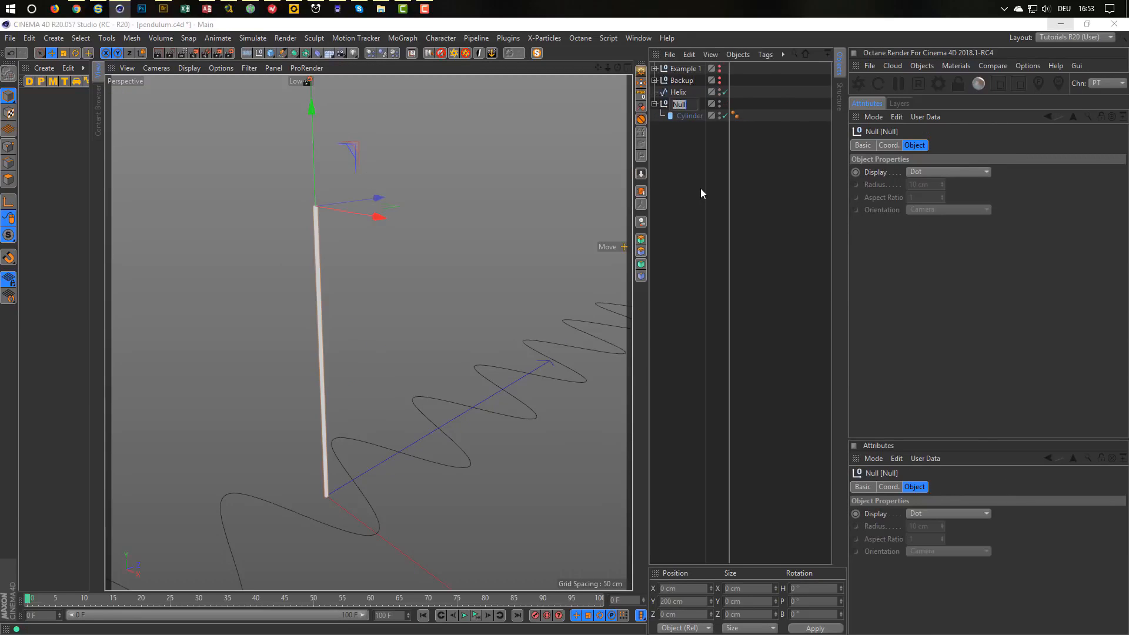
{"action": "type", "text": "Pendul"}
{"action": "type", "text": "um"}
{"action": "key", "text": "Return"}
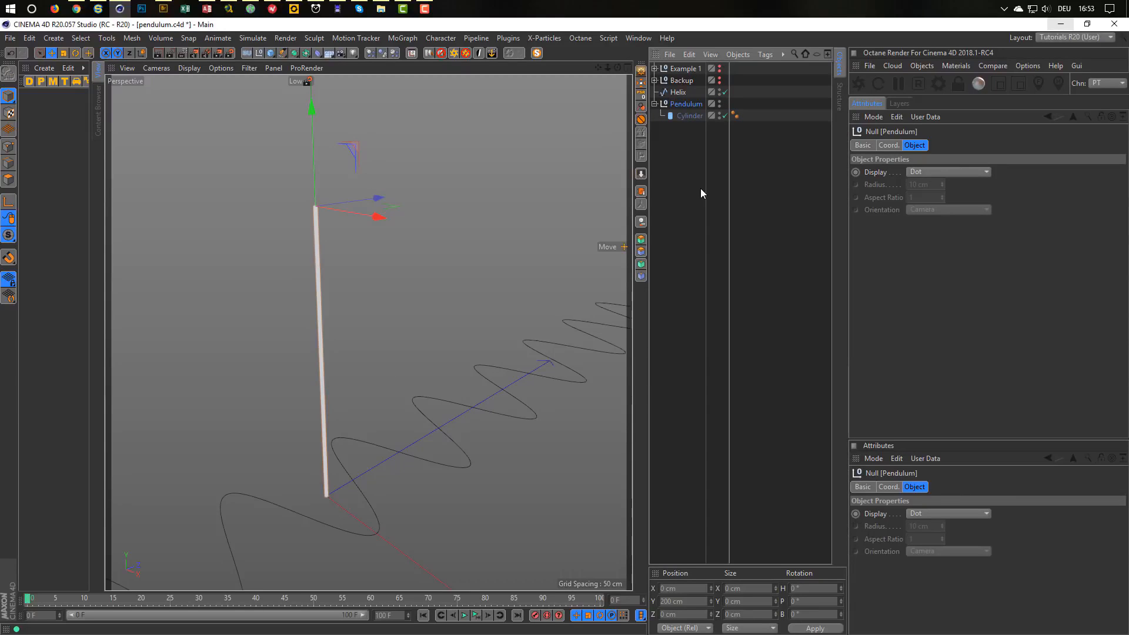
{"action": "middle_click_drag", "start_coordinate": [329, 274], "coordinate": [345, 260], "text": "alt"}
{"action": "left_click_drag", "start_coordinate": [344, 260], "coordinate": [334, 264], "text": "alt"}
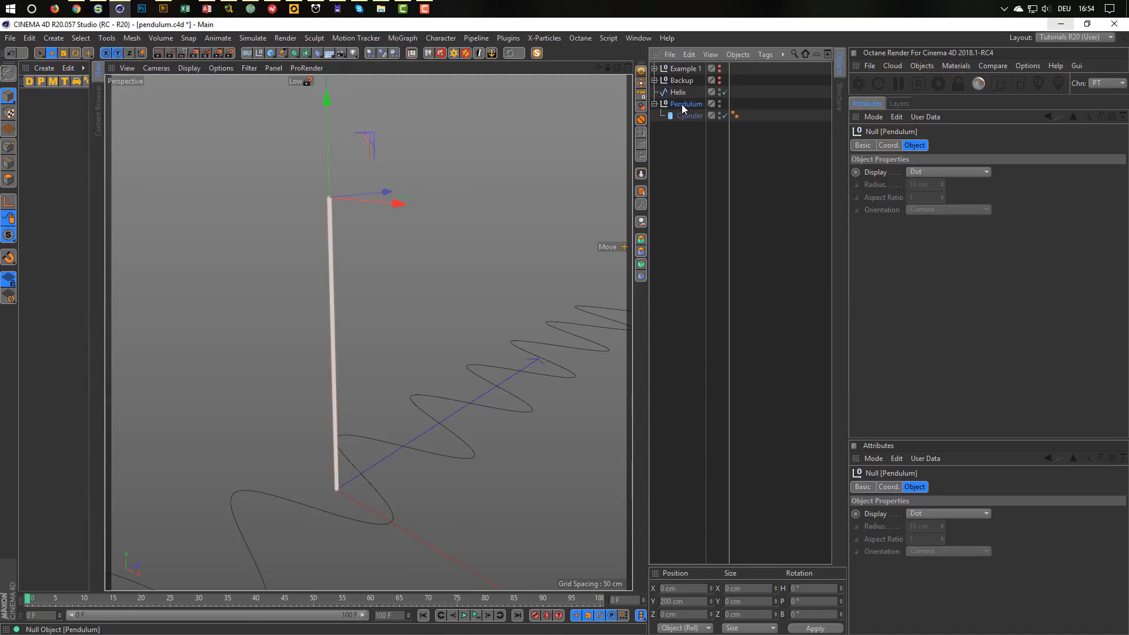
Test-swing the pendulum and lengthen its cylinder to 270 cm.
{"action": "key", "text": "r"}
{"action": "mouse_move", "coordinate": [362, 164]}
{"action": "left_mouse_down"}
{"action": "mouse_move", "coordinate": [356, 119]}
{"action": "mouse_move", "coordinate": [353, 209]}
{"action": "mouse_move", "coordinate": [349, 164]}
{"action": "mouse_move", "coordinate": [369, 151]}
{"action": "mouse_move", "coordinate": [361, 142]}
{"action": "mouse_move", "coordinate": [362, 182]}
{"action": "mouse_move", "coordinate": [364, 141]}
{"action": "mouse_move", "coordinate": [363, 155]}
{"action": "left_mouse_up"}
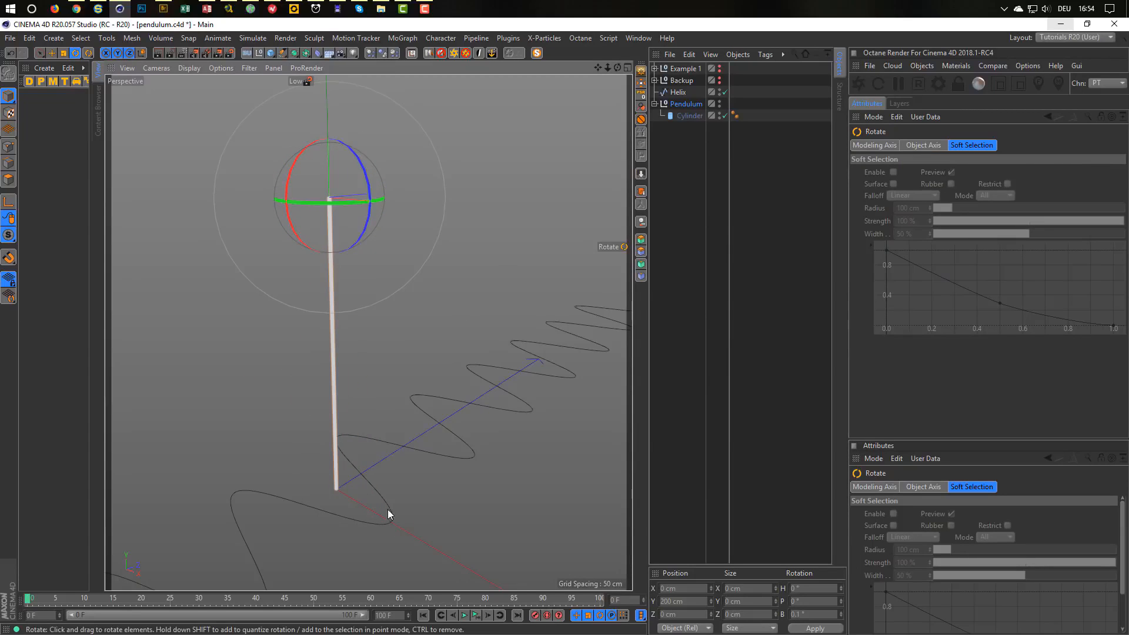
{"action": "left_click", "coordinate": [688, 115]}
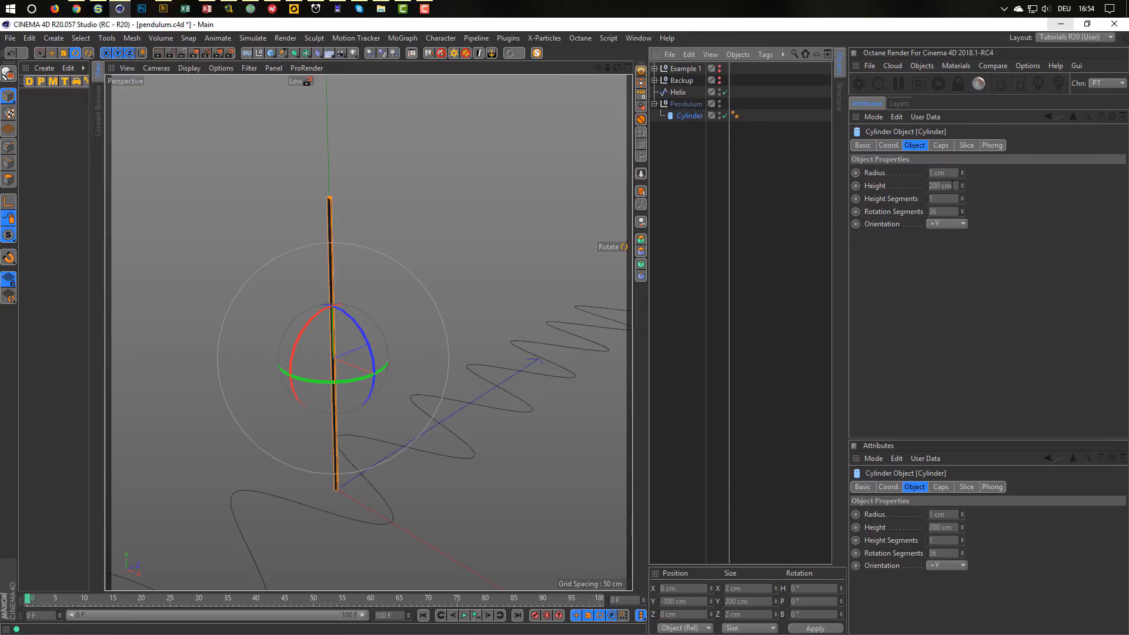
{"action": "left_click_drag", "start_coordinate": [964, 185], "coordinate": [963, 141]}
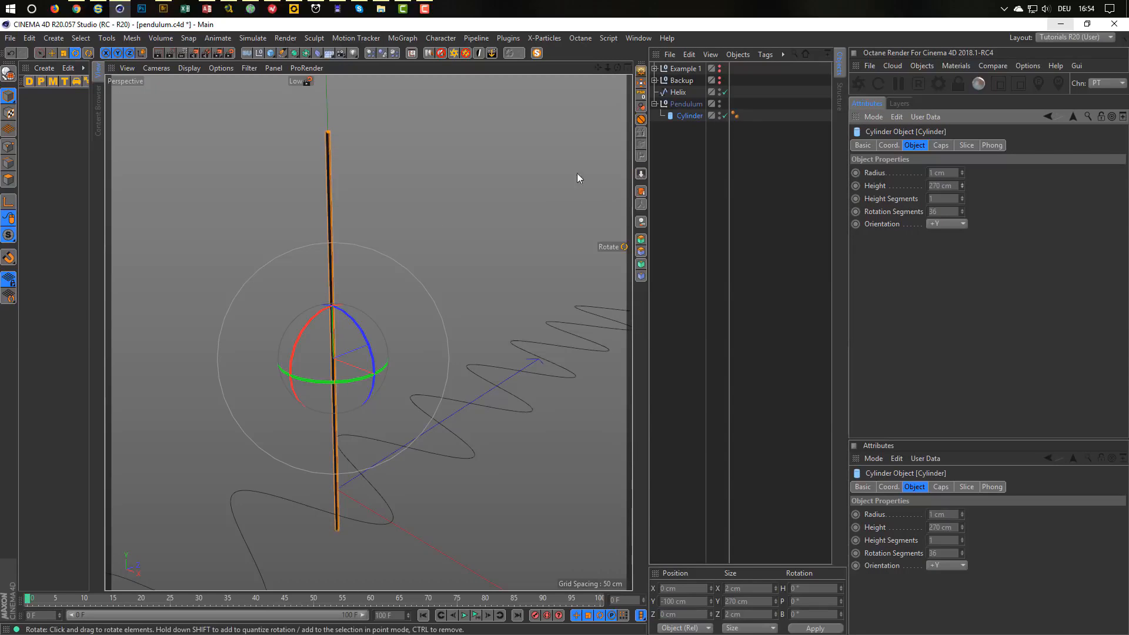
{"action": "left_click", "coordinate": [684, 104]}
{"action": "mouse_move", "coordinate": [370, 181]}
{"action": "left_mouse_down"}
{"action": "mouse_move", "coordinate": [368, 167]}
{"action": "mouse_move", "coordinate": [359, 222]}
{"action": "mouse_move", "coordinate": [368, 173]}
{"action": "mouse_move", "coordinate": [369, 186]}
{"action": "left_mouse_up"}
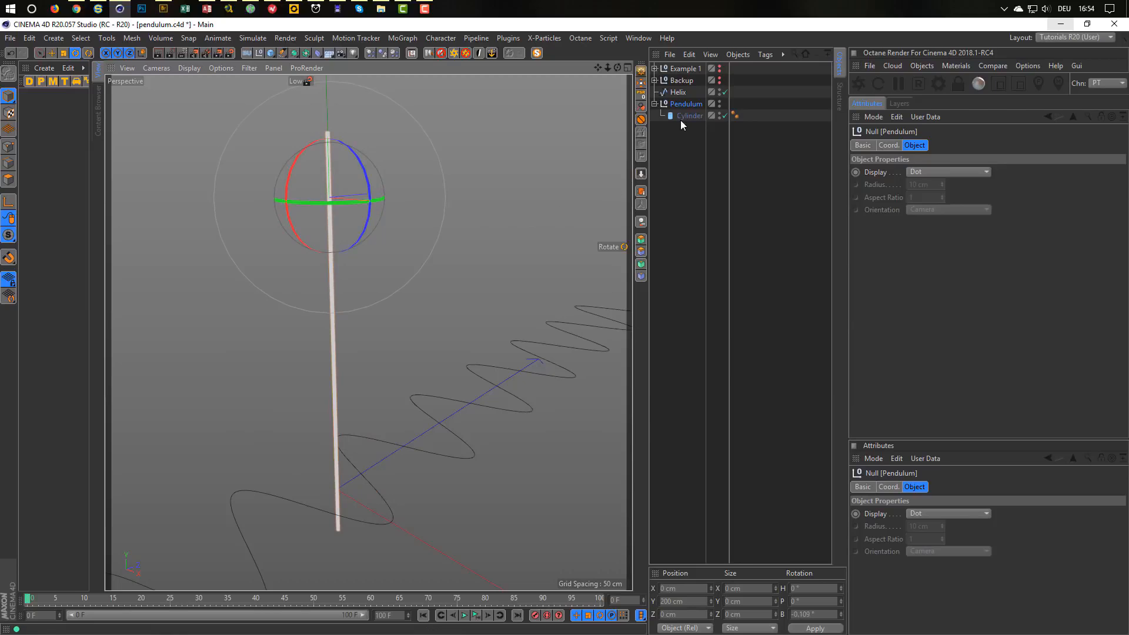
Reset Pendulum's bank rotation to 0° and add a new null above Helix.
{"action": "left_click", "coordinate": [679, 93]}
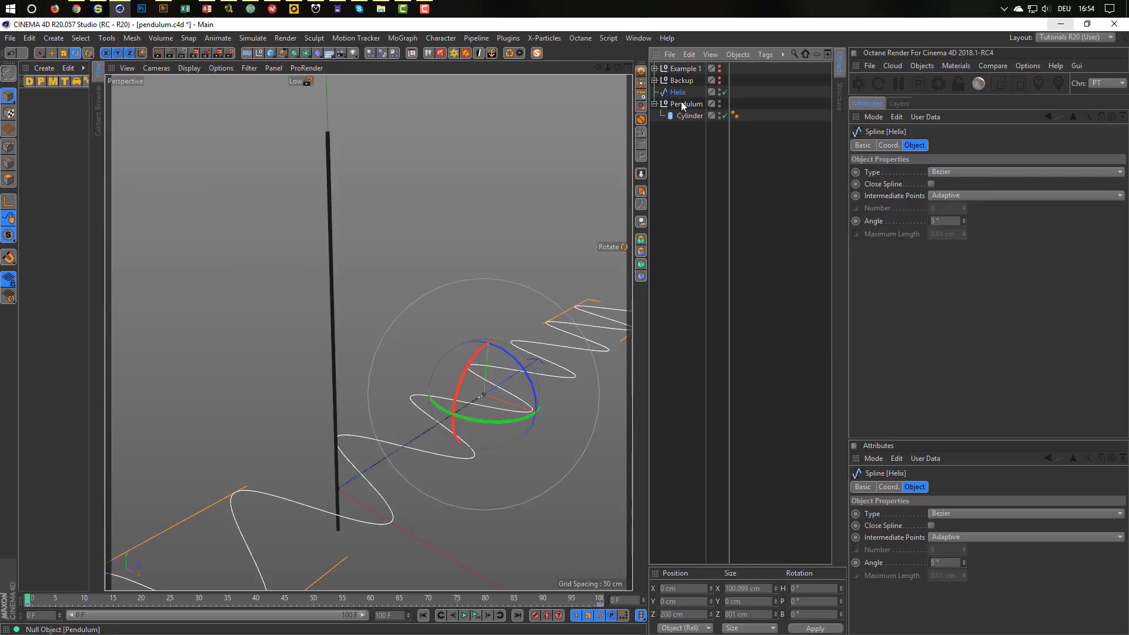
{"action": "left_click", "coordinate": [681, 103]}
{"action": "left_click", "coordinate": [888, 144]}
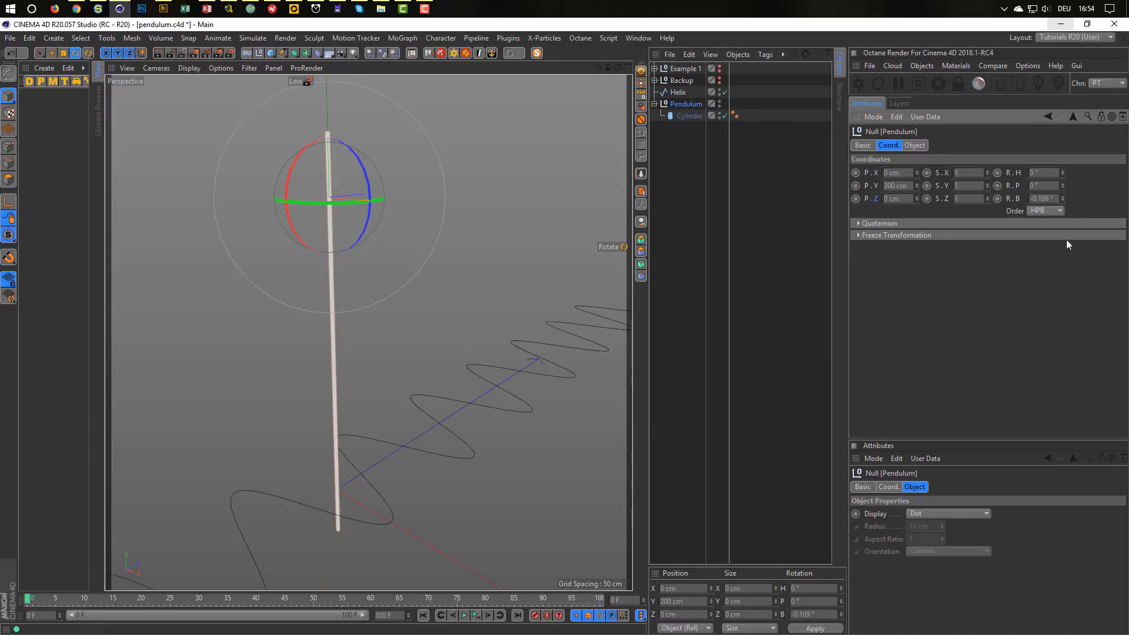
{"action": "left_click", "coordinate": [1052, 197]}
{"action": "type", "text": "0"}
{"action": "key", "text": "Return"}
{"action": "middle_click_drag", "start_coordinate": [362, 500], "coordinate": [355, 433], "text": "alt"}
{"action": "right_click_drag", "start_coordinate": [347, 456], "coordinate": [375, 460], "text": "alt"}
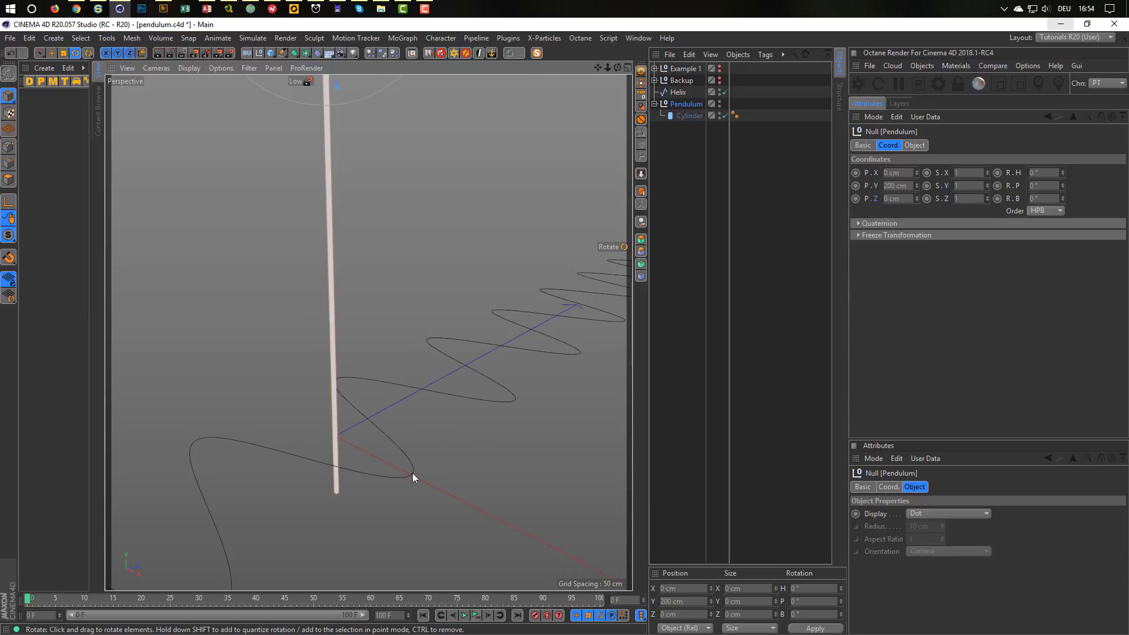
{"action": "left_click", "coordinate": [259, 54]}
{"action": "left_click_drag", "start_coordinate": [679, 67], "coordinate": [679, 97]}
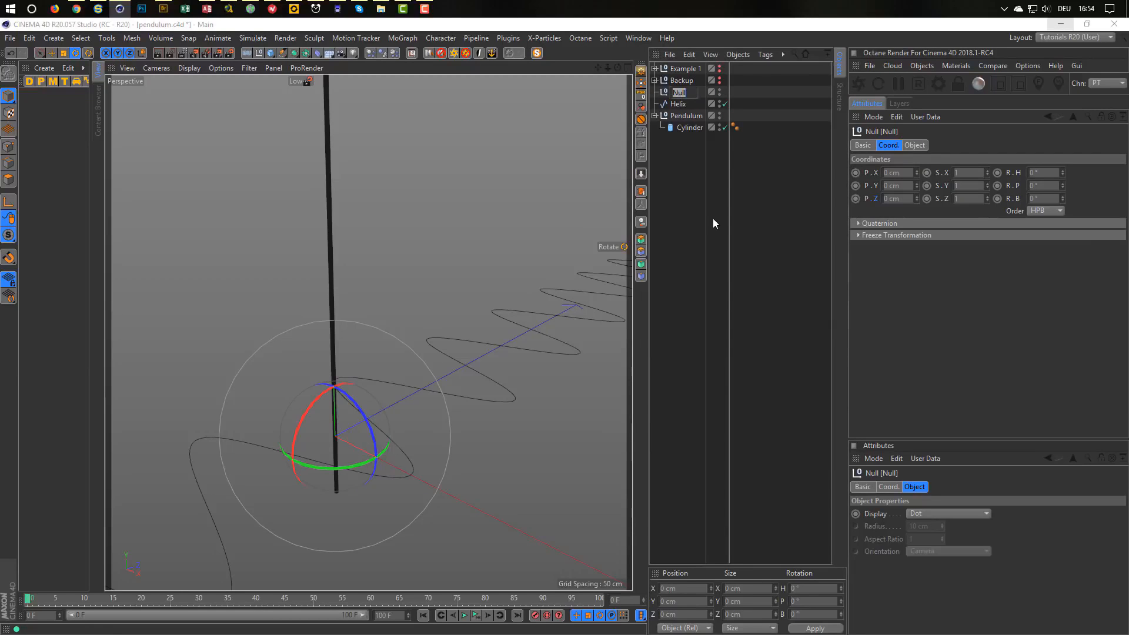
Name the new null Target and display it as a star with a 10 cm radius.
{"action": "type", "text": "Target"}
{"action": "key", "text": "Return"}
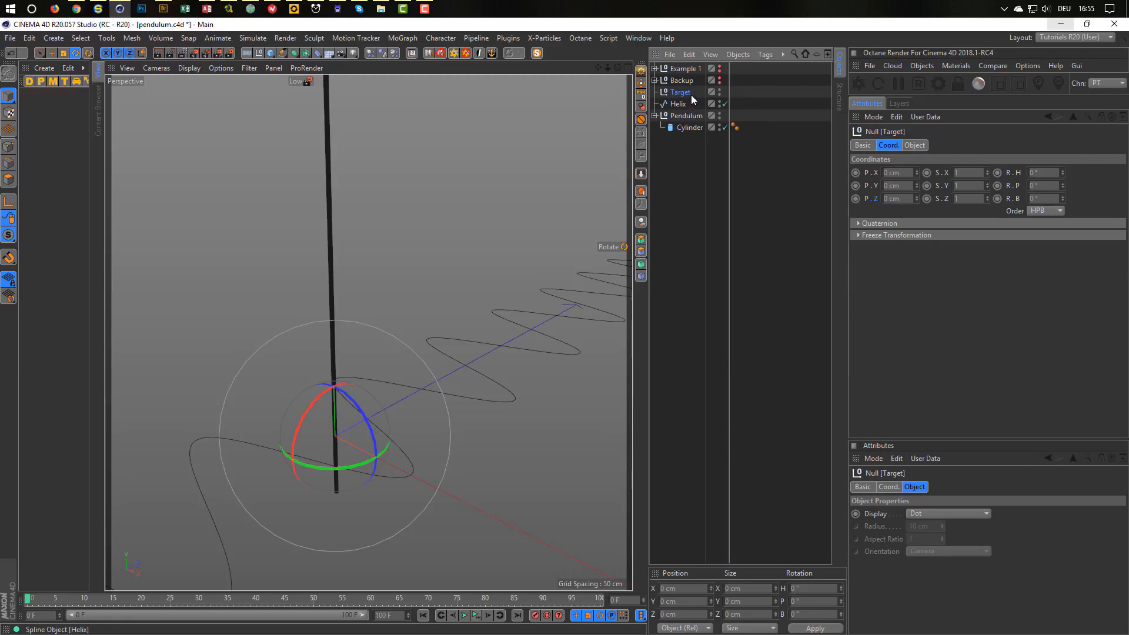
{"action": "left_click", "coordinate": [914, 144]}
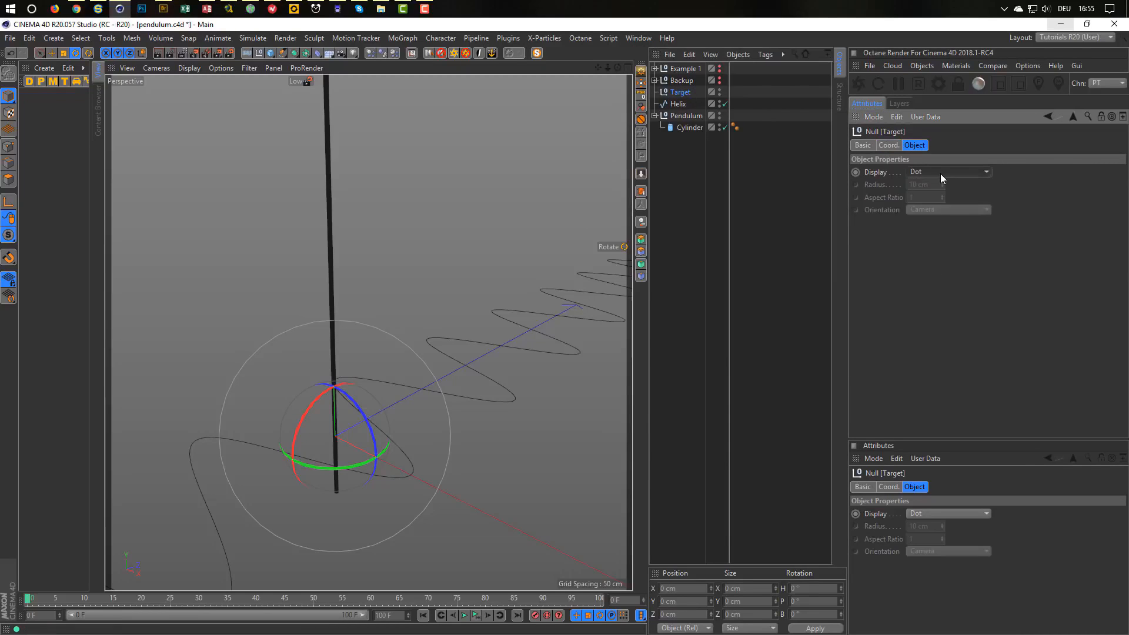
{"action": "left_click", "coordinate": [940, 175]}
{"action": "left_click", "coordinate": [935, 185]}
{"action": "left_click", "coordinate": [939, 171]}
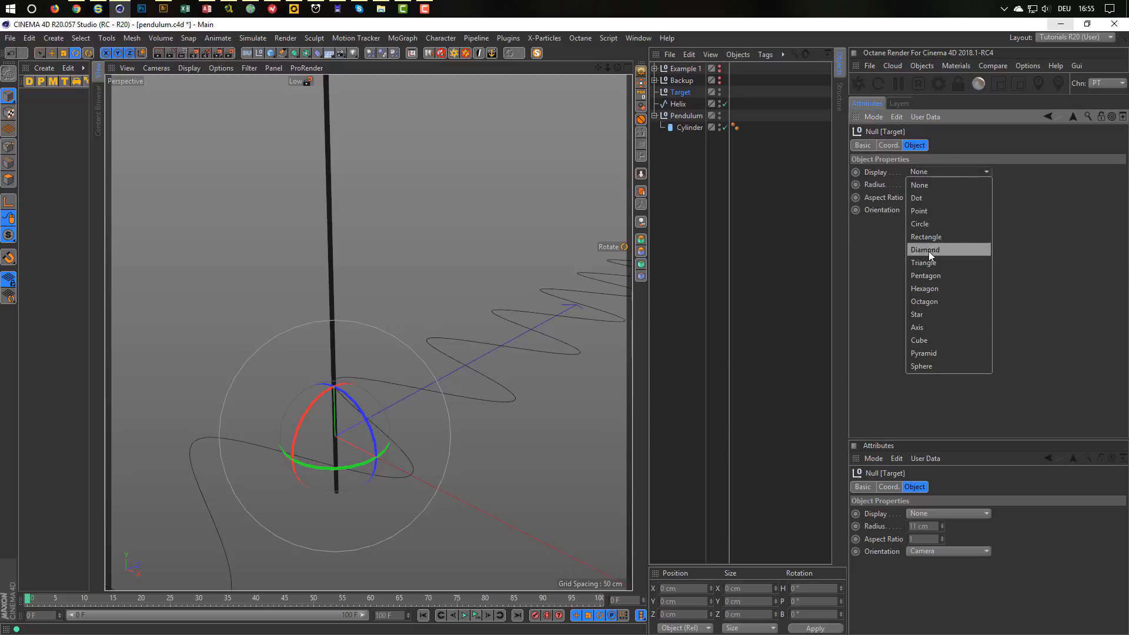
{"action": "left_click", "coordinate": [930, 314]}
{"action": "left_click", "coordinate": [923, 185]}
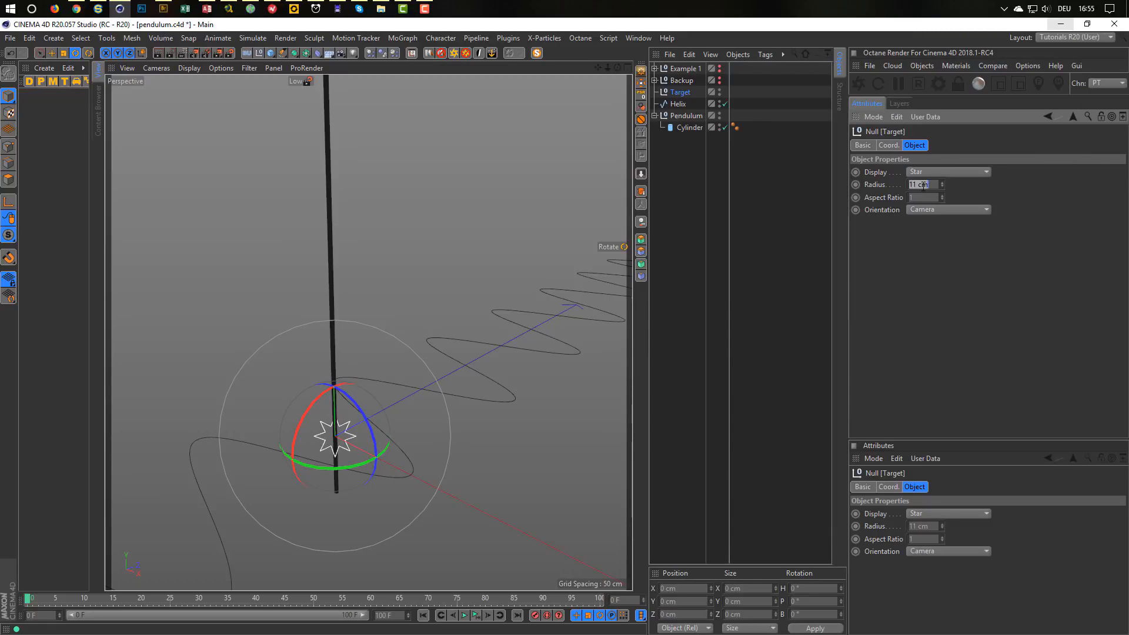
{"action": "type", "text": "10"}
{"action": "key", "text": "Return"}
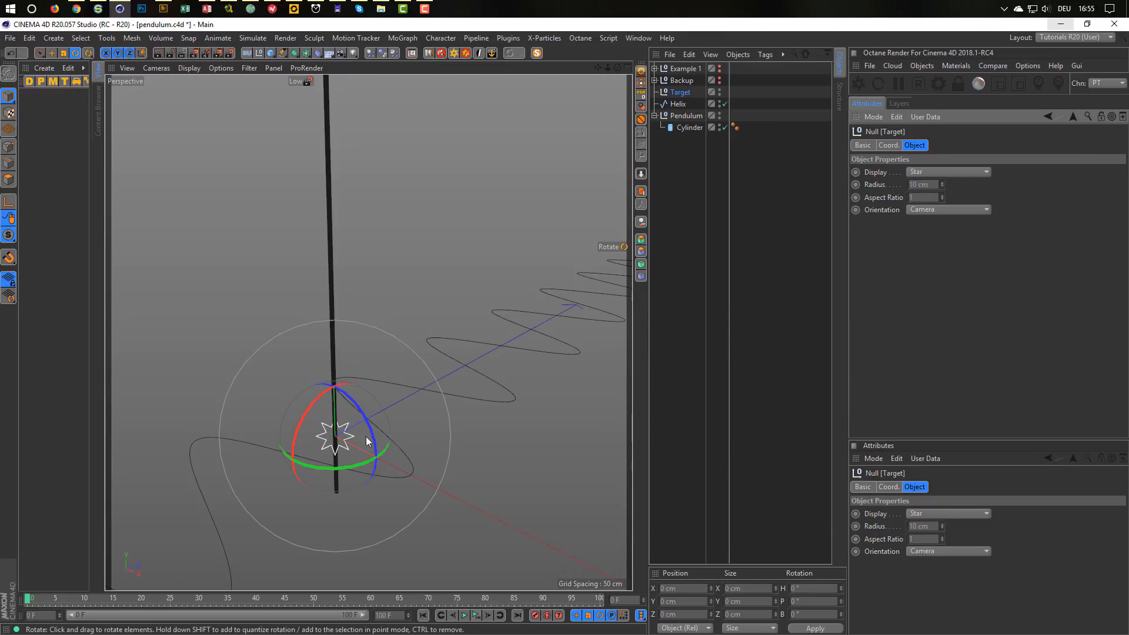
Turn Use Color on and give Target a red display colour.
{"action": "left_click", "coordinate": [862, 146]}
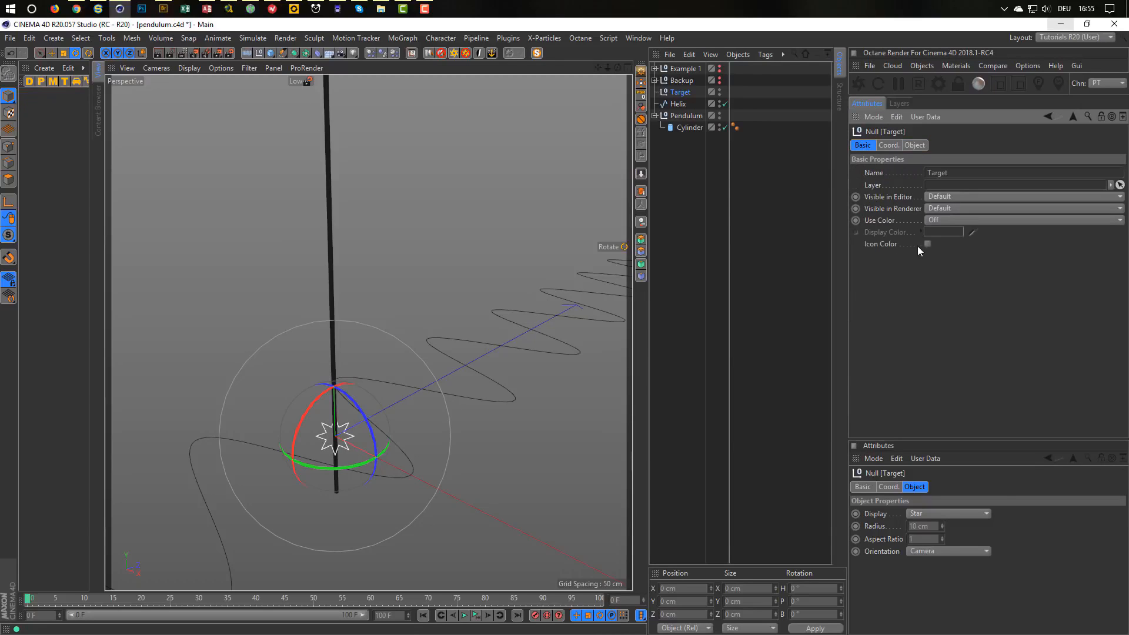
{"action": "left_click", "coordinate": [928, 220]}
{"action": "left_click", "coordinate": [936, 223]}
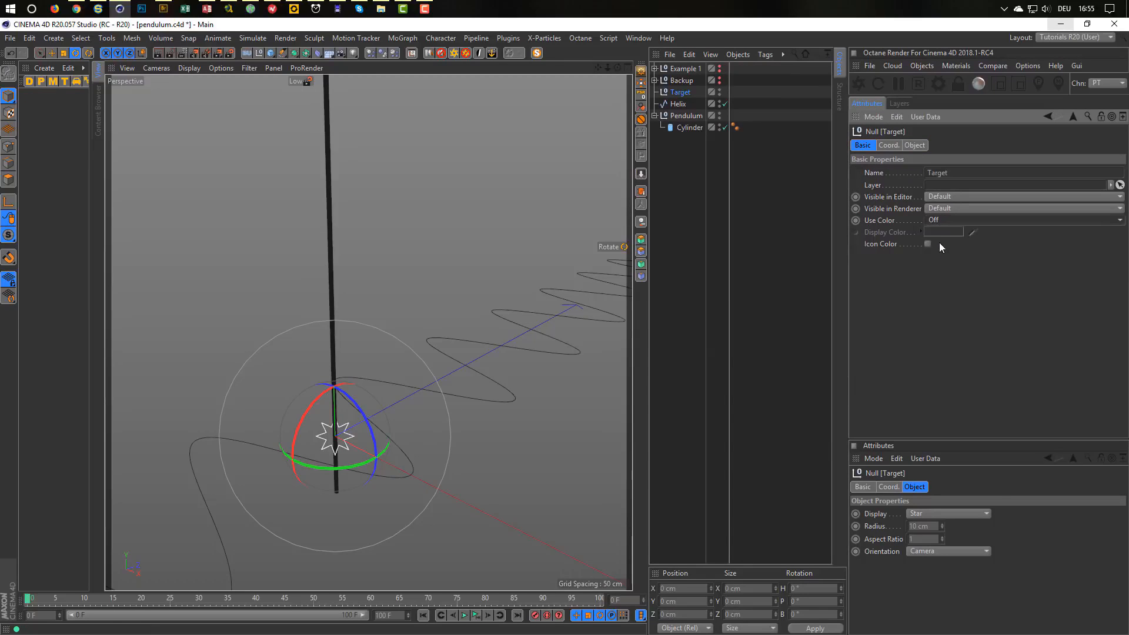
{"action": "left_click", "coordinate": [945, 219]}
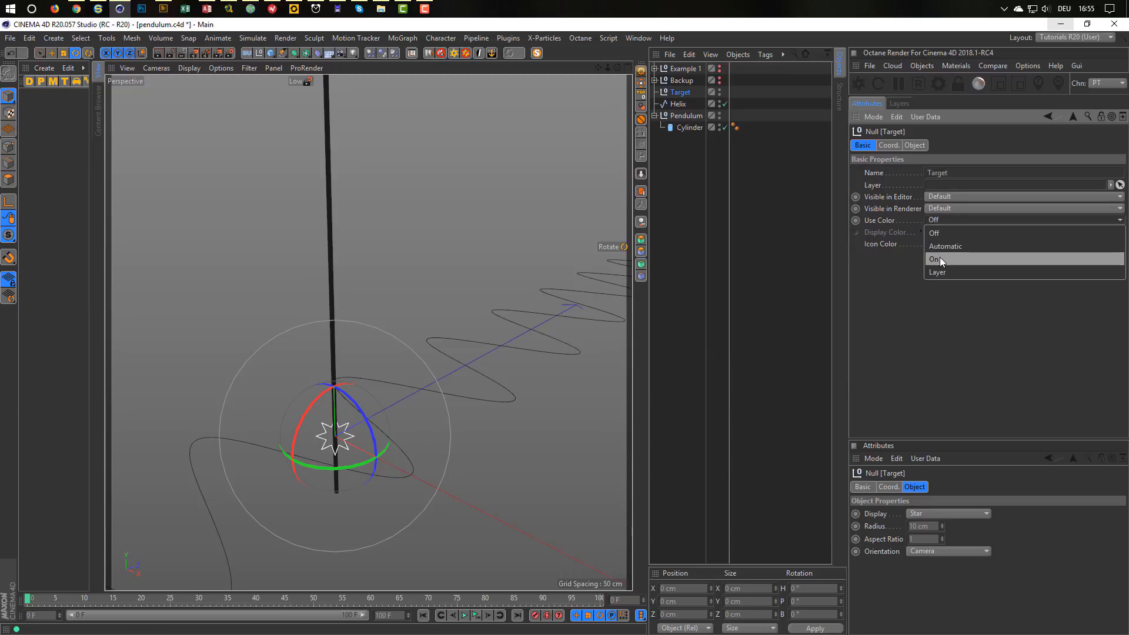
{"action": "left_click", "coordinate": [940, 259]}
{"action": "left_click", "coordinate": [942, 233]}
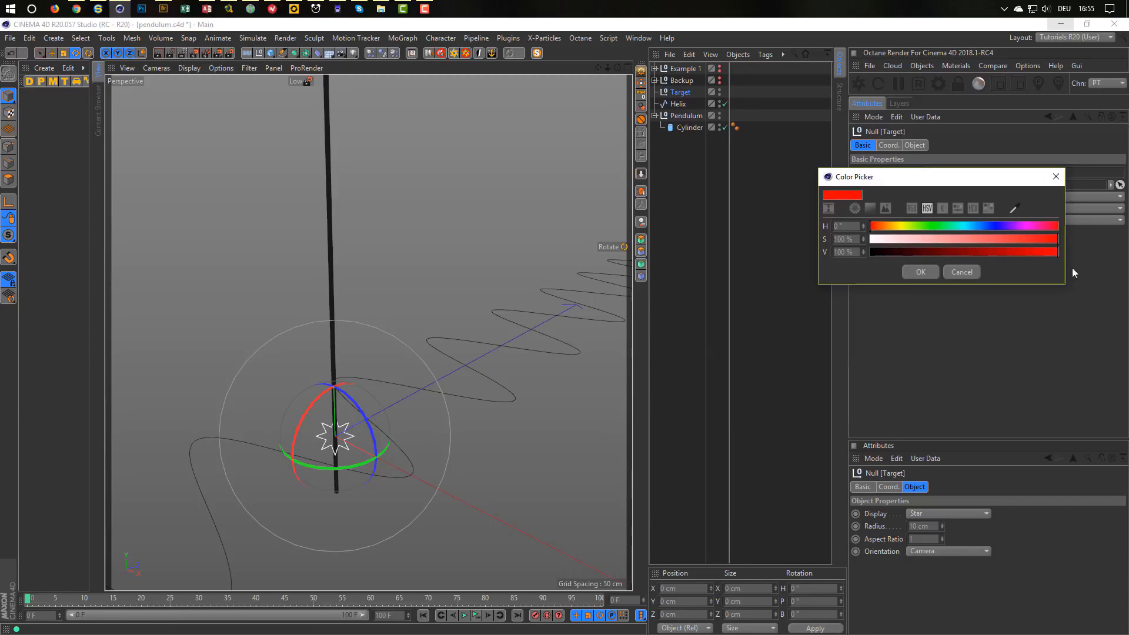
{"action": "left_click", "coordinate": [921, 271]}
{"action": "left_click", "coordinate": [749, 289]}
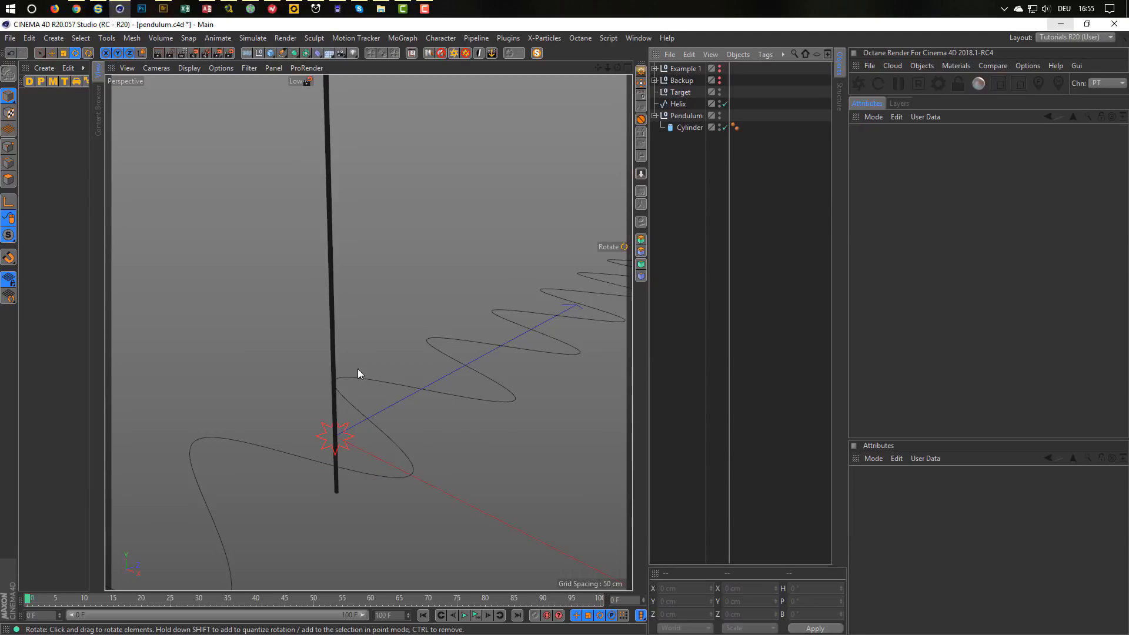
{"action": "left_click", "coordinate": [680, 91]}
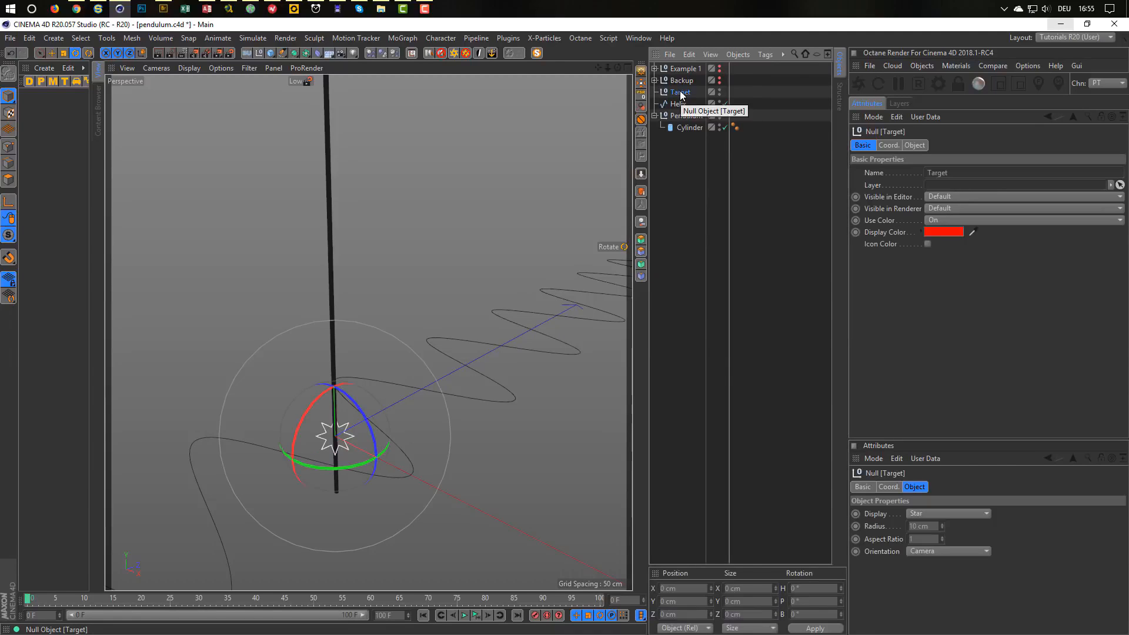
Add an Align to Spline tag to Target with Helix as the path and Position 75%.
{"action": "right_click", "coordinate": [680, 91]}
{"action": "mouse_move", "coordinate": [778, 66]}
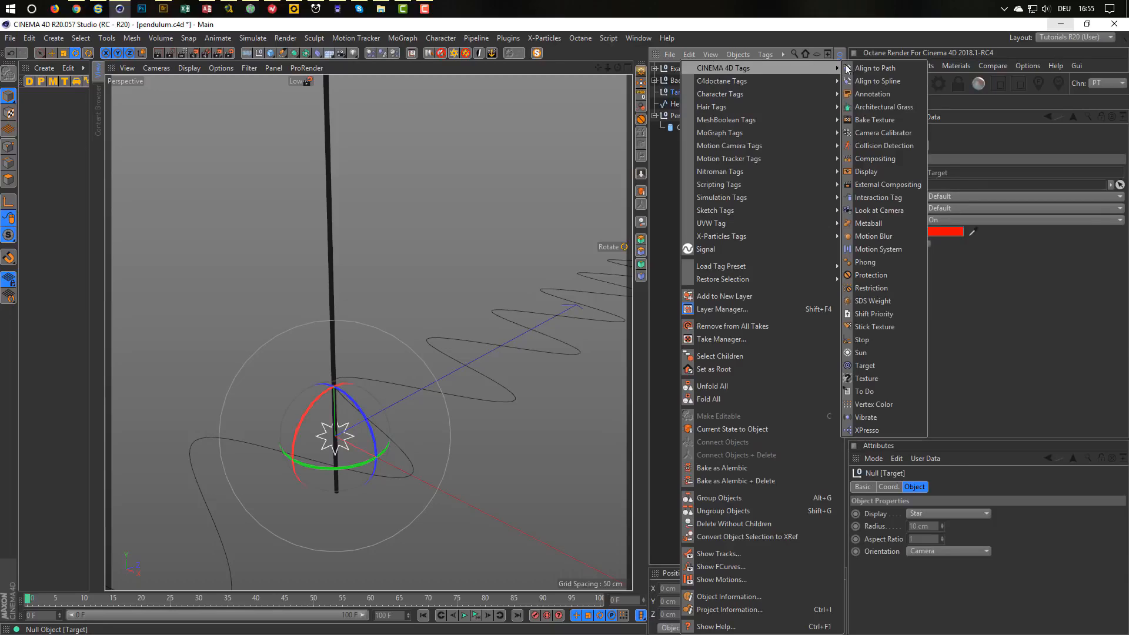
{"action": "left_click", "coordinate": [877, 81]}
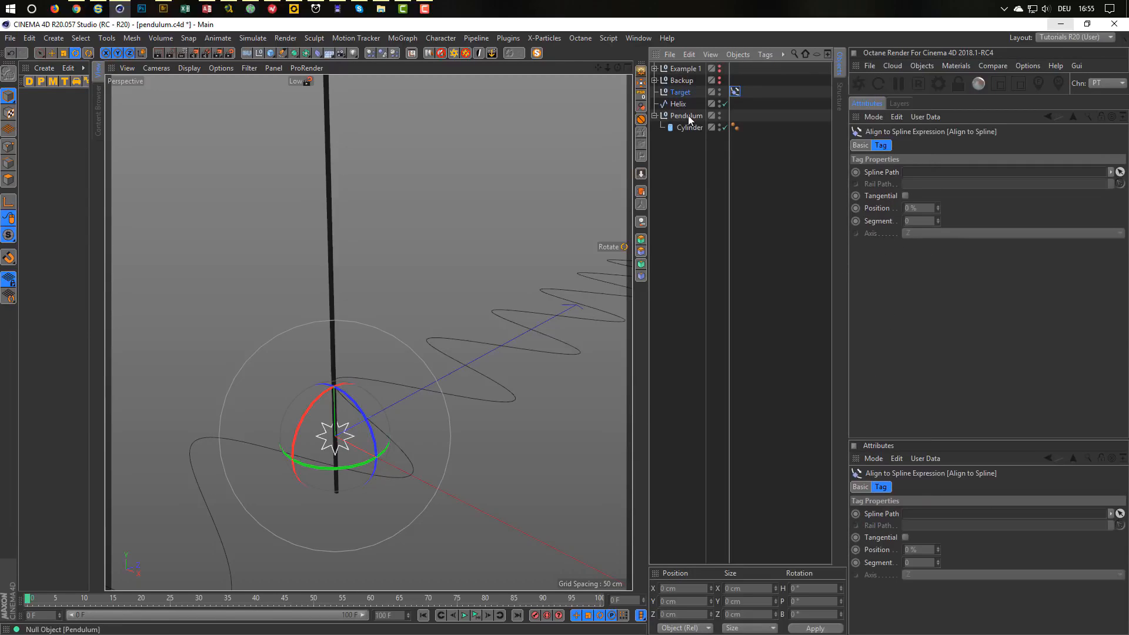
{"action": "left_click_drag", "start_coordinate": [679, 104], "coordinate": [913, 174]}
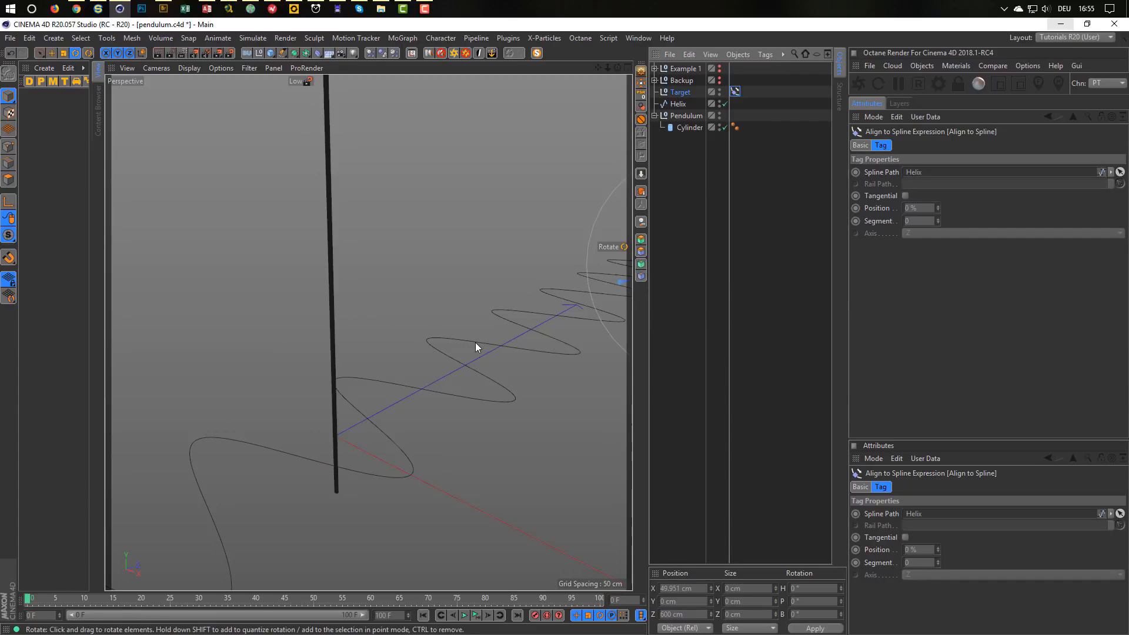
{"action": "middle_click_drag", "start_coordinate": [476, 343], "coordinate": [209, 385], "text": "alt"}
{"action": "middle_click_drag", "start_coordinate": [295, 454], "coordinate": [435, 424], "text": "alt"}
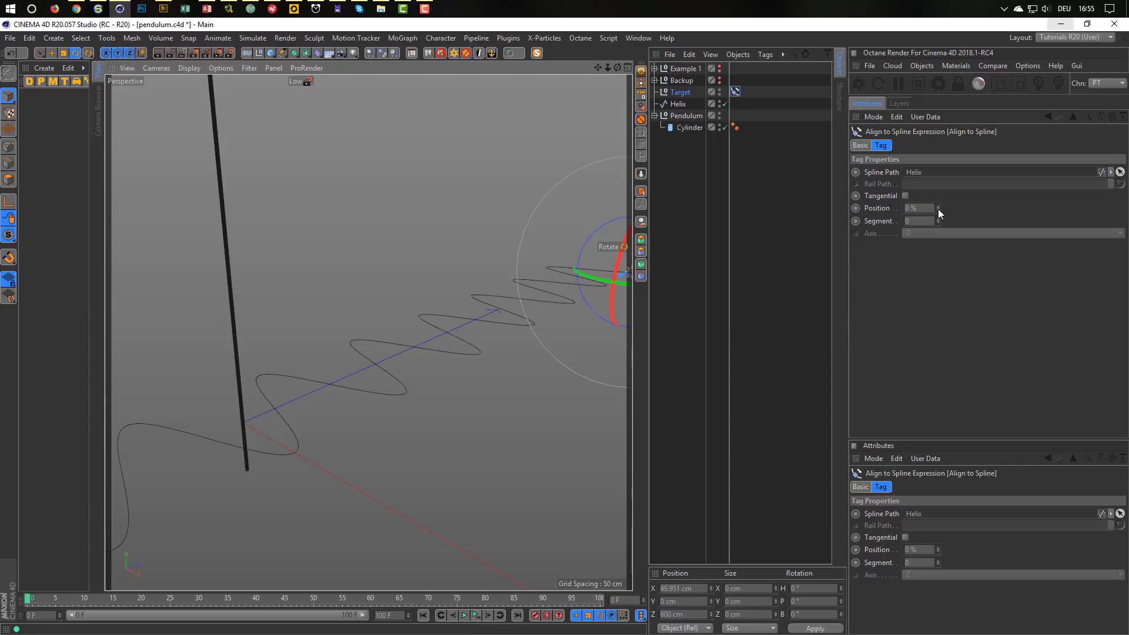
{"action": "left_click_drag", "start_coordinate": [938, 210], "coordinate": [998, 204]}
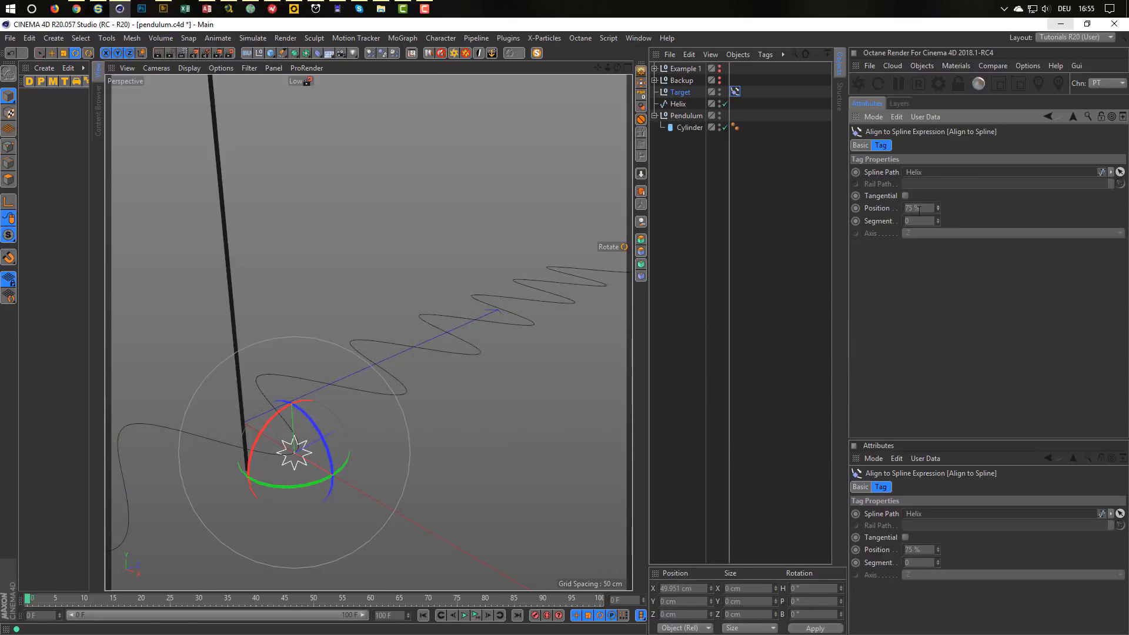
{"action": "scroll", "coordinate": [313, 458], "scroll_direction": "up", "scroll_amount": 8}
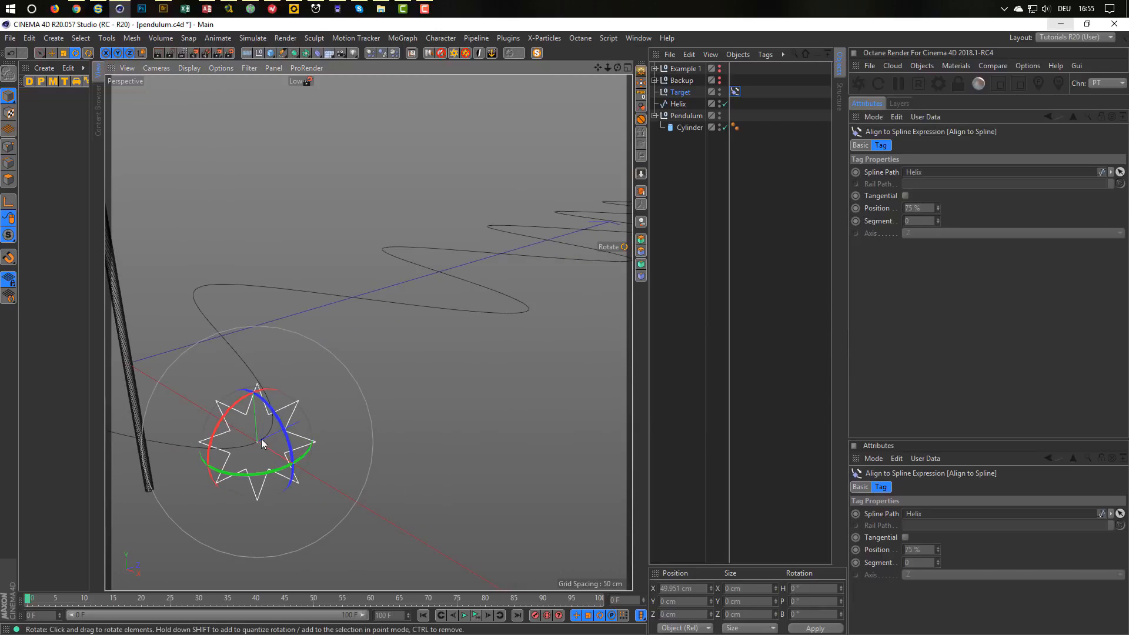
{"action": "left_click_drag", "start_coordinate": [257, 441], "coordinate": [382, 419], "text": "alt"}
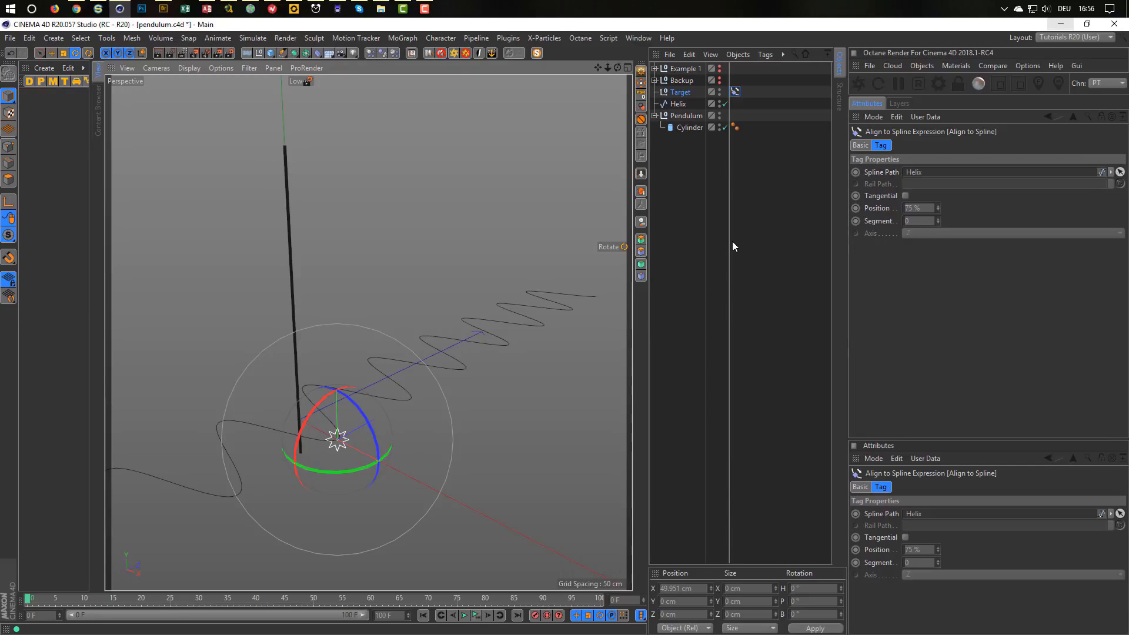
Add a Target tag to Pendulum with the Target null as its target object.
{"action": "right_click", "coordinate": [690, 116]}
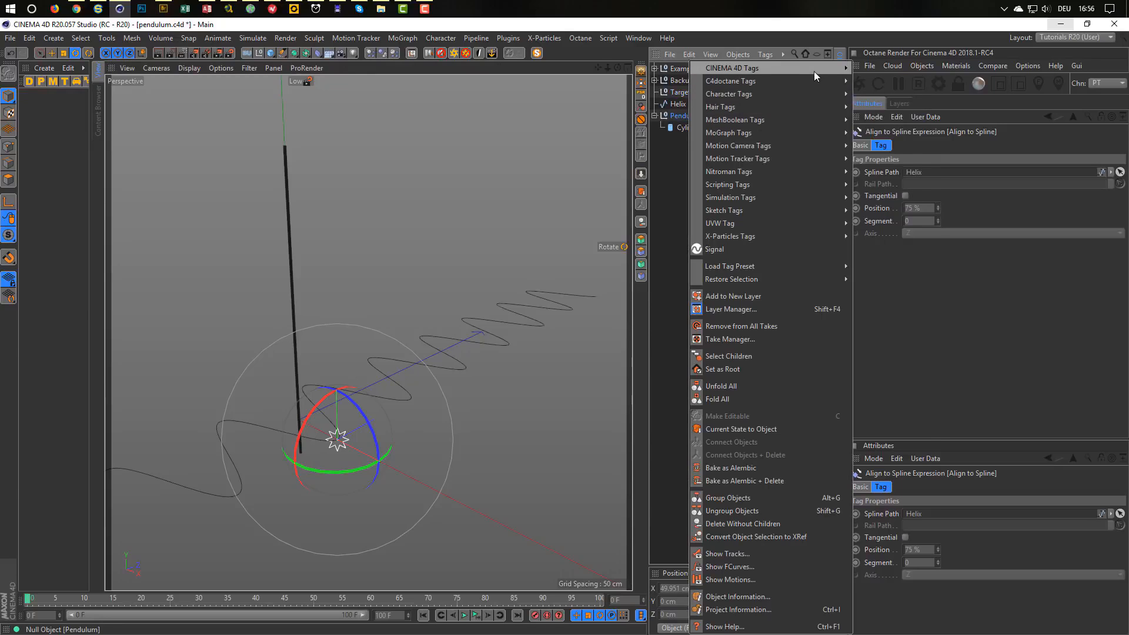
{"action": "mouse_move", "coordinate": [817, 68]}
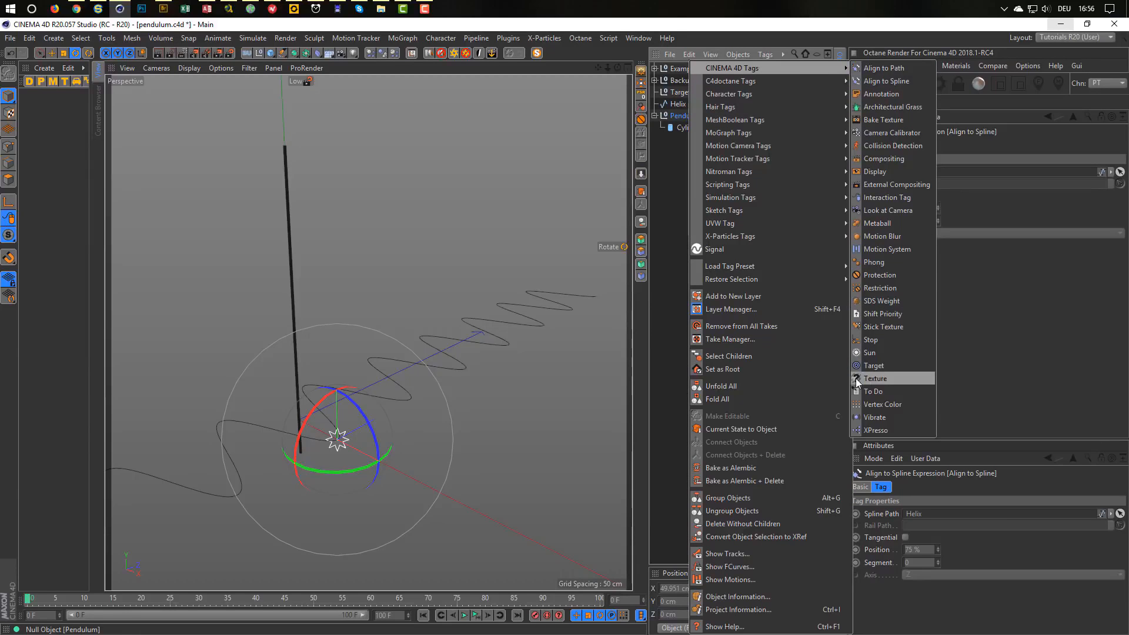
{"action": "left_click", "coordinate": [873, 366]}
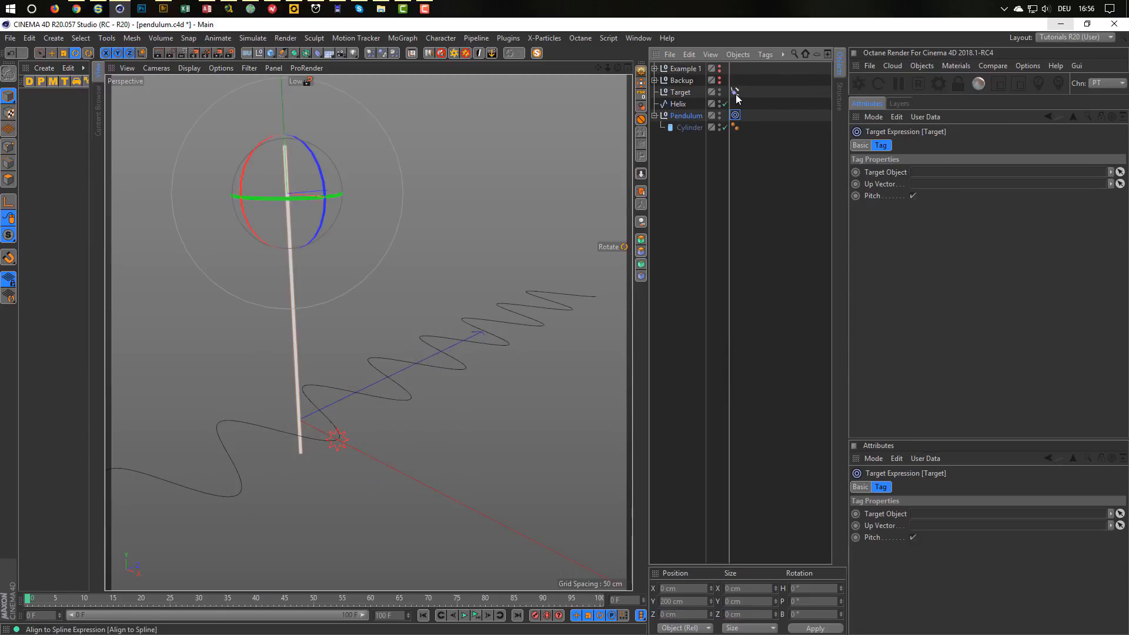
{"action": "left_click_drag", "start_coordinate": [680, 92], "coordinate": [923, 171]}
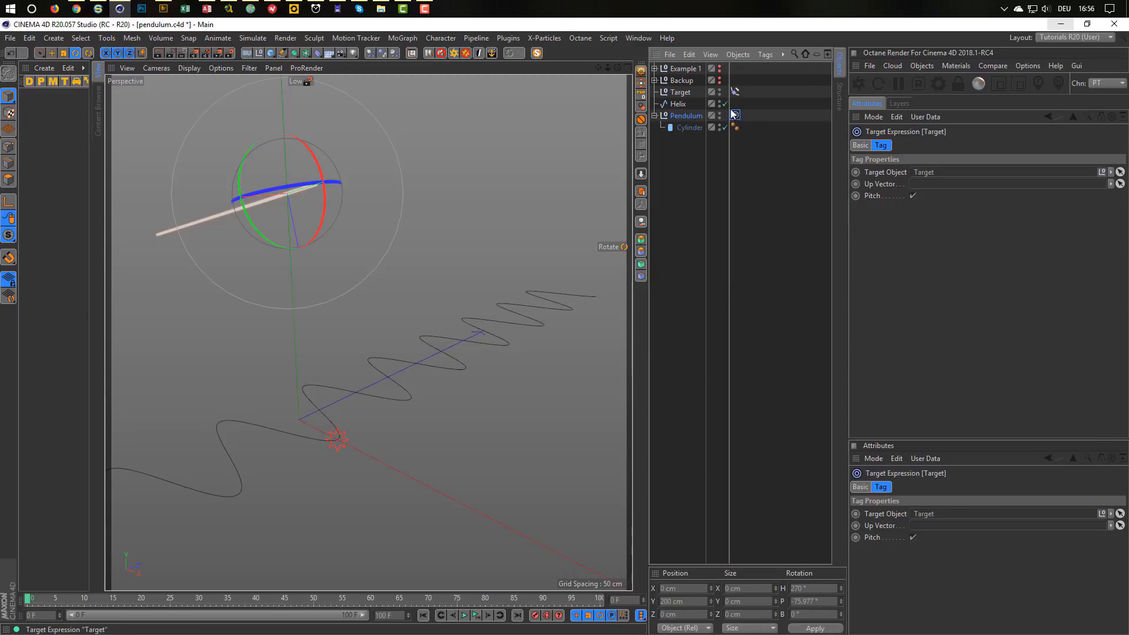
{"action": "left_click", "coordinate": [680, 103]}
{"action": "left_click", "coordinate": [680, 92]}
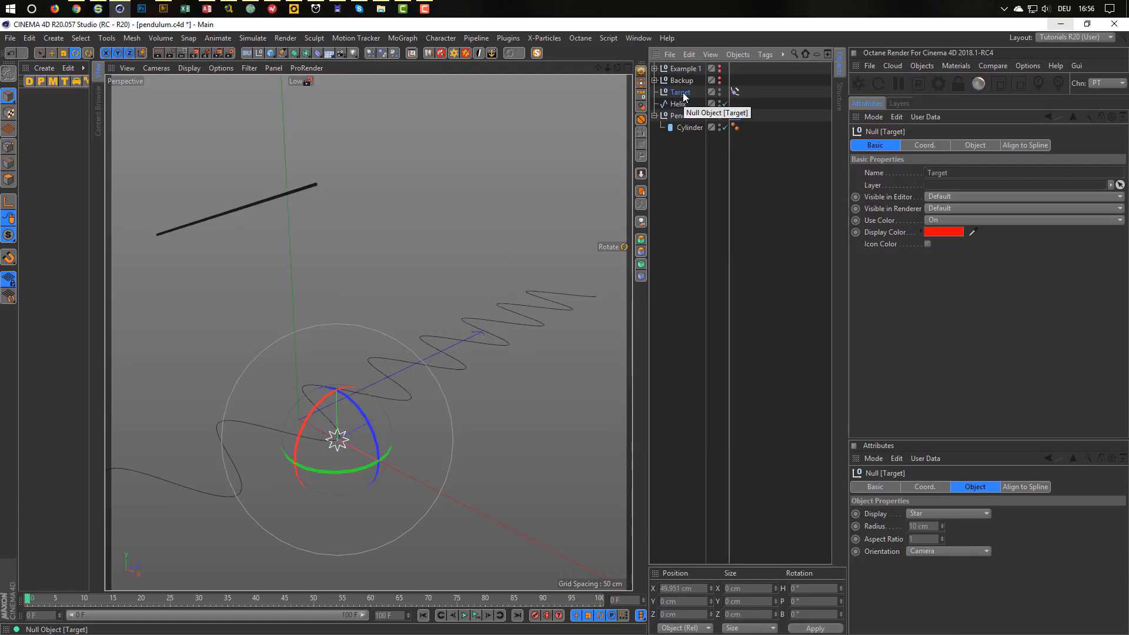
Orient the Cylinder along +Z and reset its position to zero.
{"action": "left_click", "coordinate": [684, 127]}
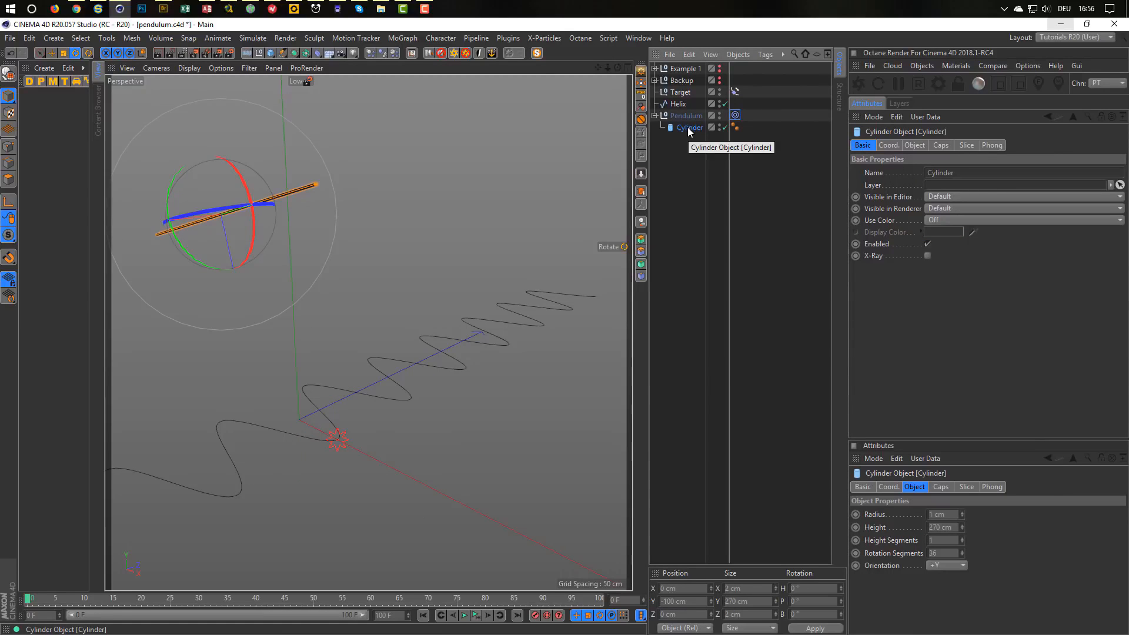
{"action": "left_click", "coordinate": [914, 145]}
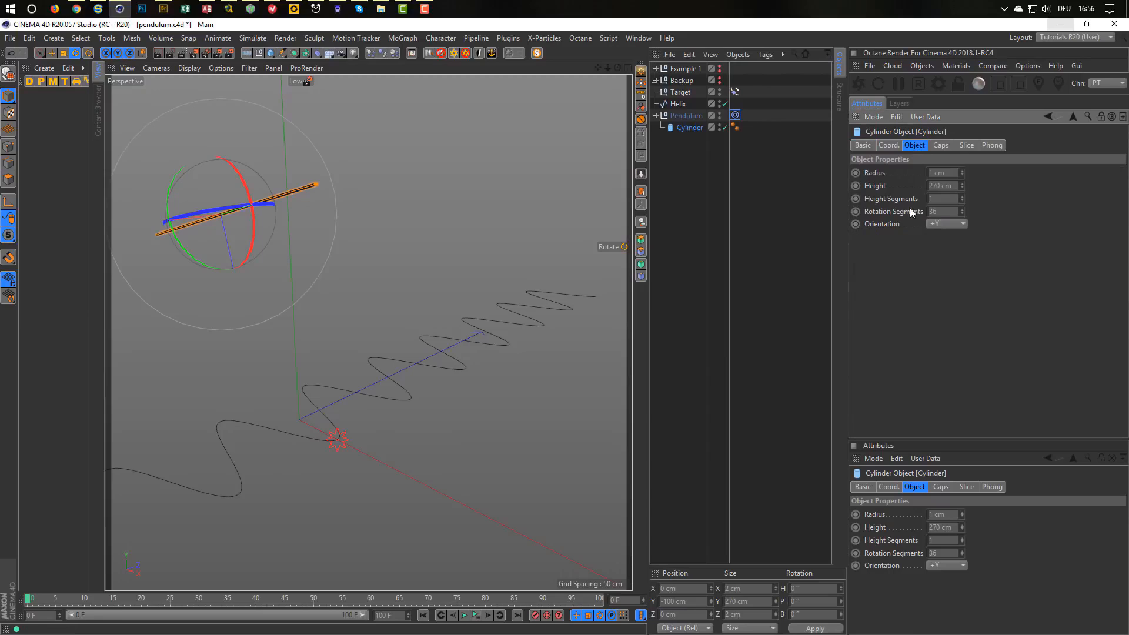
{"action": "left_click", "coordinate": [941, 224]}
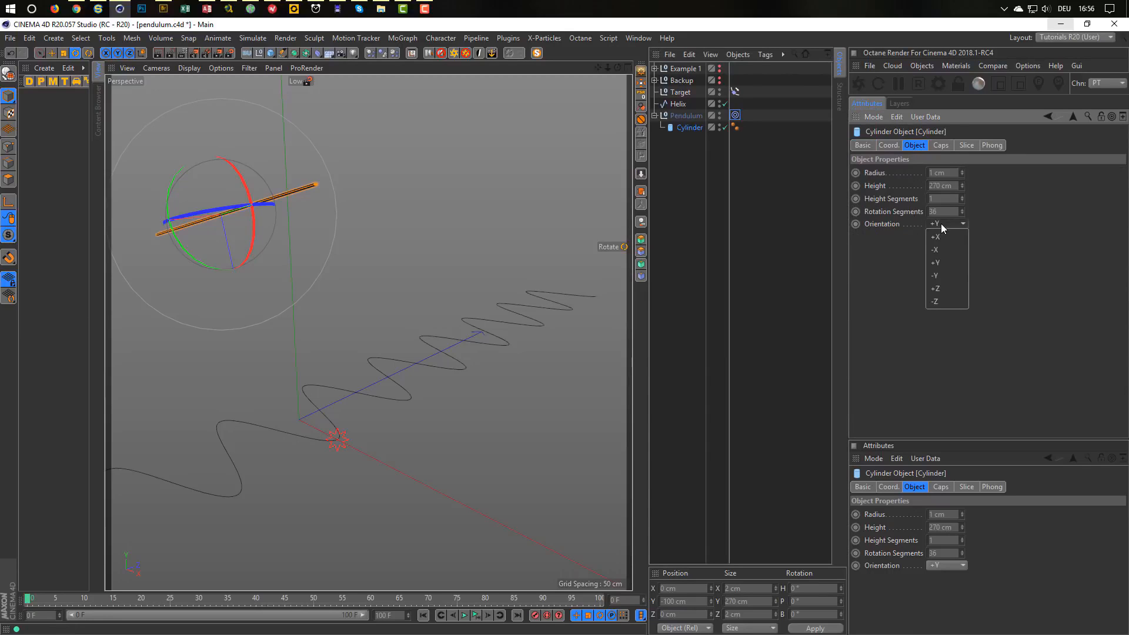
{"action": "left_click", "coordinate": [947, 285]}
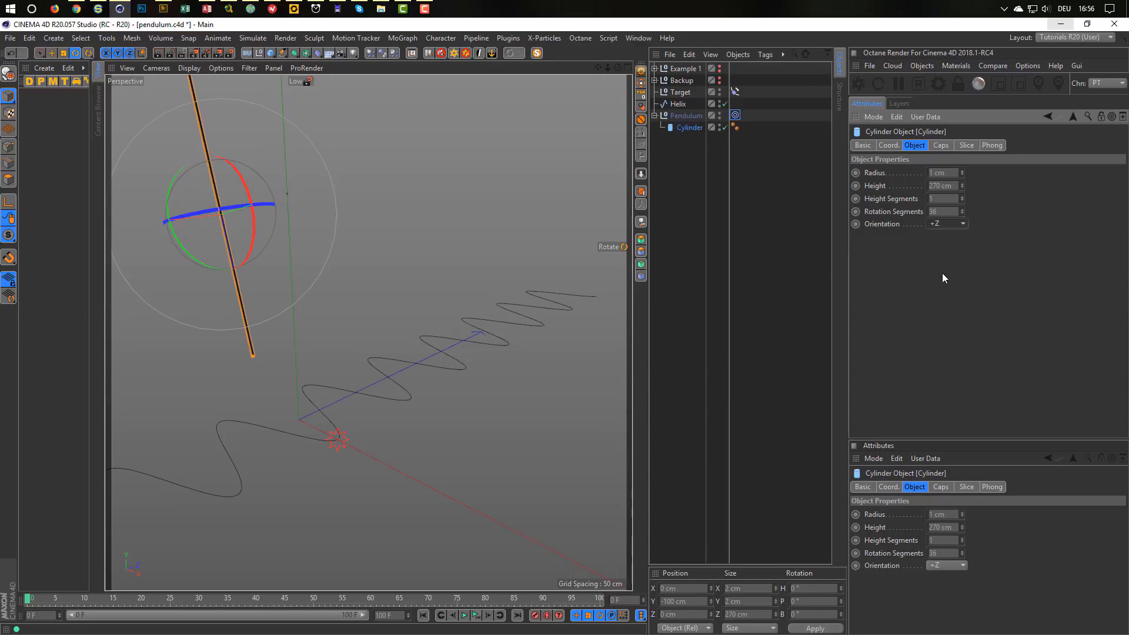
{"action": "left_click", "coordinate": [641, 93]}
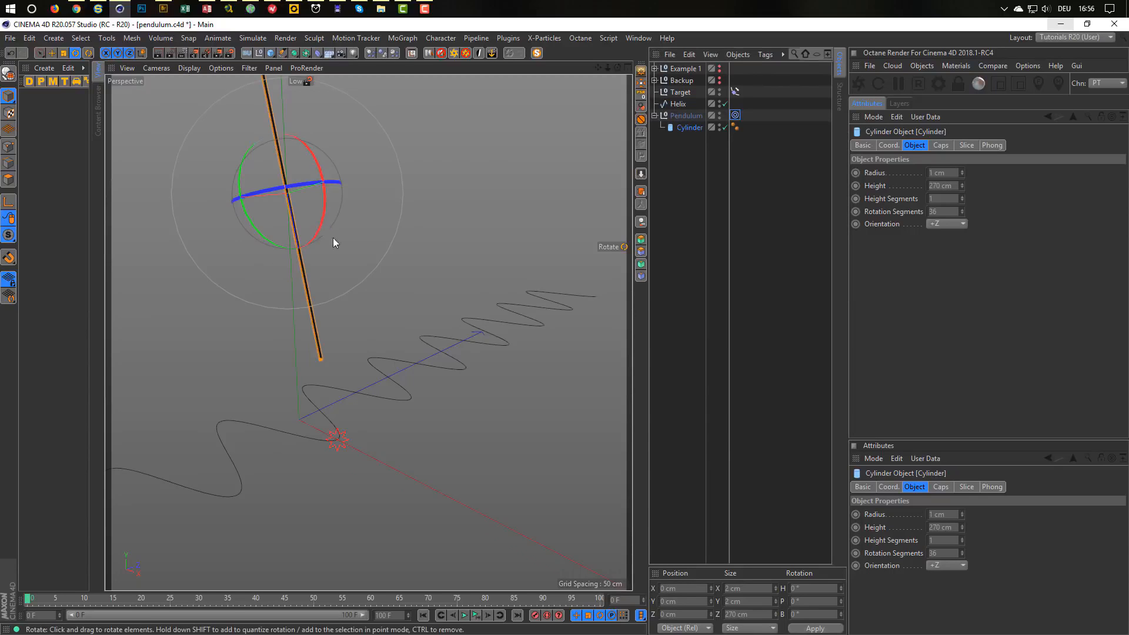
Move the Cylinder along Z so the rod's tip reaches the Target star.
{"action": "middle_click_drag", "start_coordinate": [333, 238], "coordinate": [358, 326], "text": "alt"}
{"action": "left_click", "coordinate": [685, 128]}
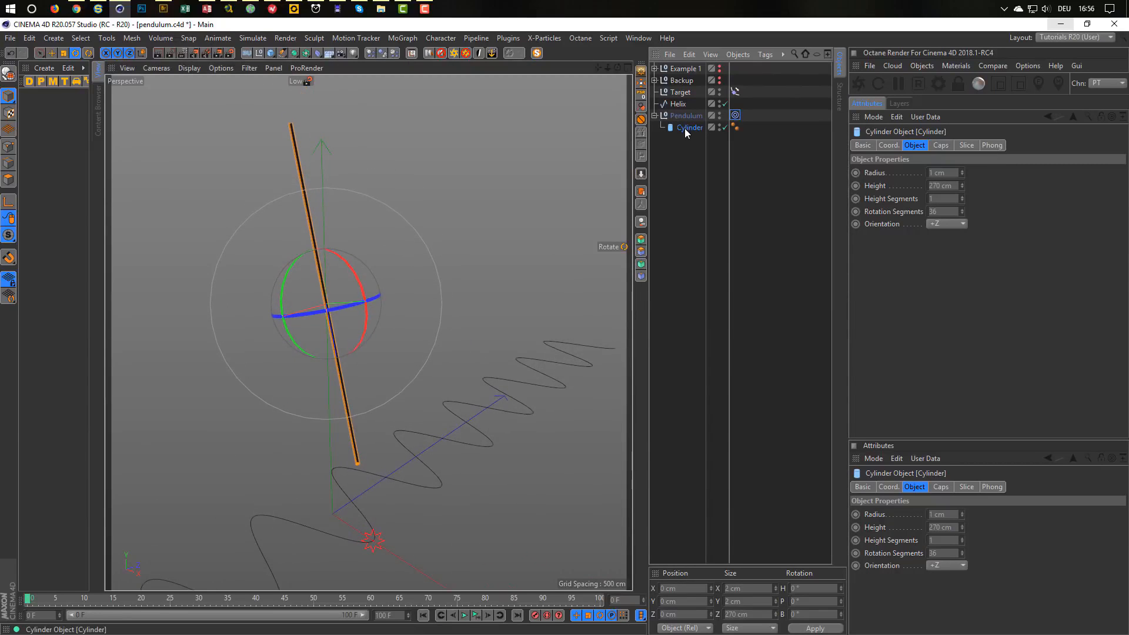
{"action": "key", "text": "e"}
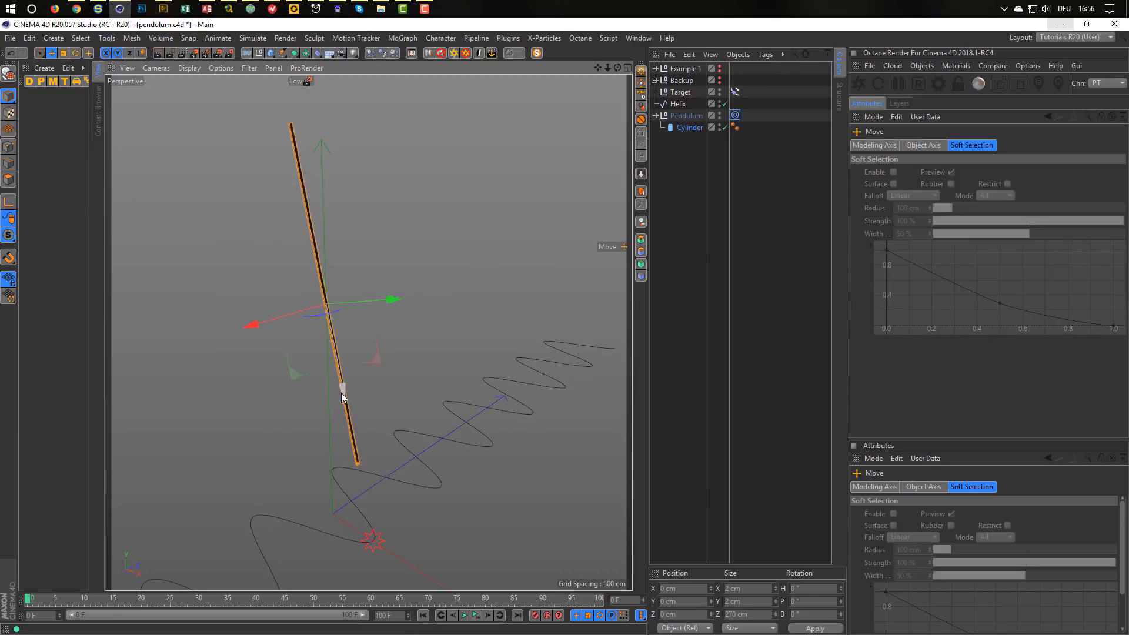
{"action": "left_click_drag", "start_coordinate": [341, 393], "coordinate": [376, 481]}
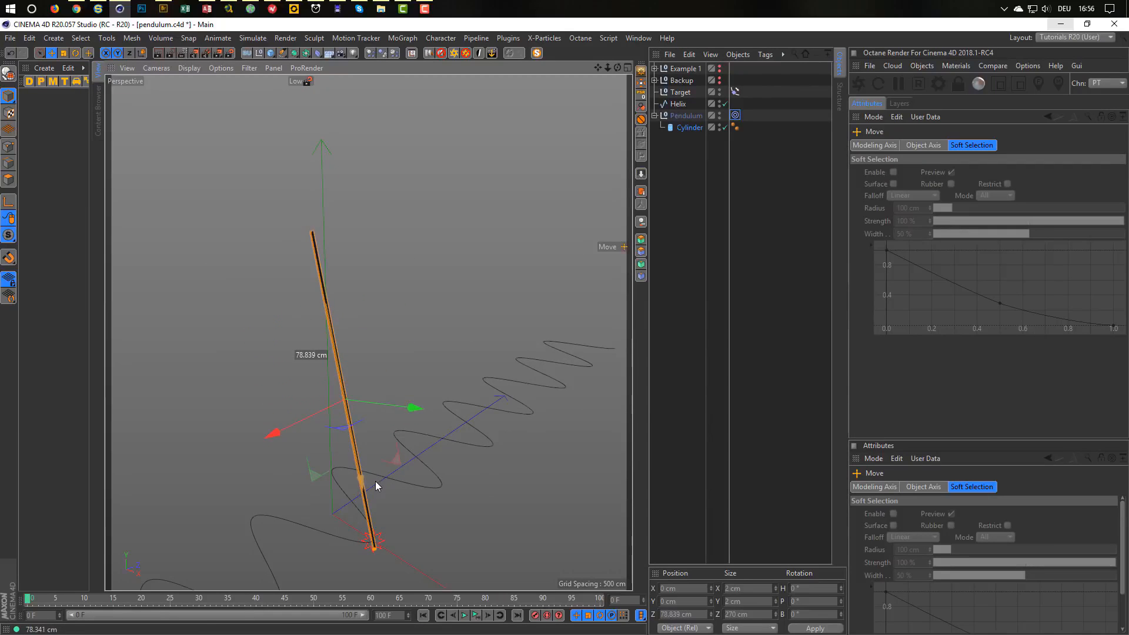
{"action": "scroll", "coordinate": [379, 465], "scroll_direction": "up", "scroll_amount": 5}
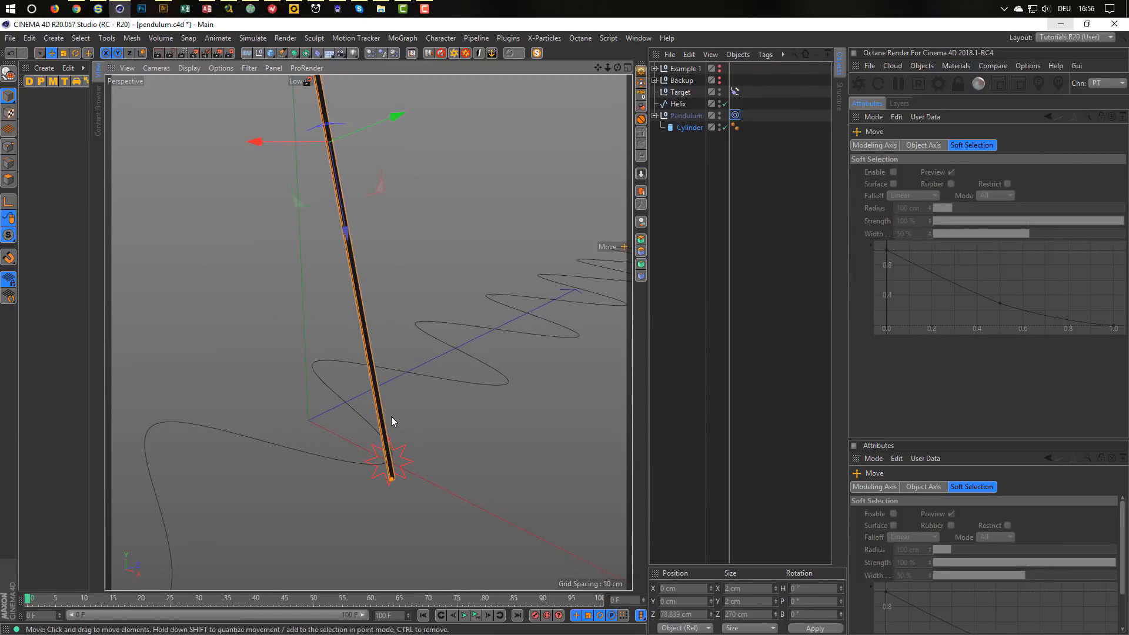
{"action": "middle_click", "coordinate": [391, 418]}
{"action": "middle_click", "coordinate": [391, 422]}
{"action": "scroll", "coordinate": [405, 450], "scroll_direction": "up", "scroll_amount": 5}
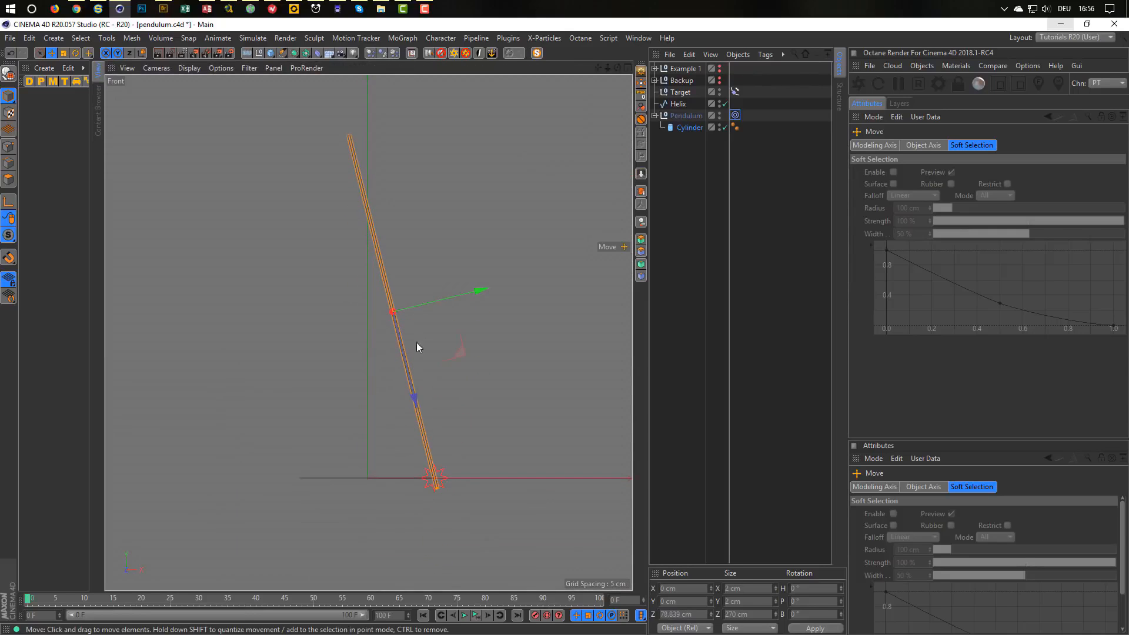
{"action": "scroll", "coordinate": [417, 348], "scroll_direction": "up", "scroll_amount": 2}
{"action": "scroll", "coordinate": [359, 257], "scroll_direction": "up", "scroll_amount": 1}
{"action": "left_click_drag", "start_coordinate": [348, 263], "coordinate": [340, 241]}
Maximise the perspective view and orbit to look down on the pendulum and helix.
{"action": "middle_click", "coordinate": [311, 290]}
{"action": "middle_click", "coordinate": [282, 274]}
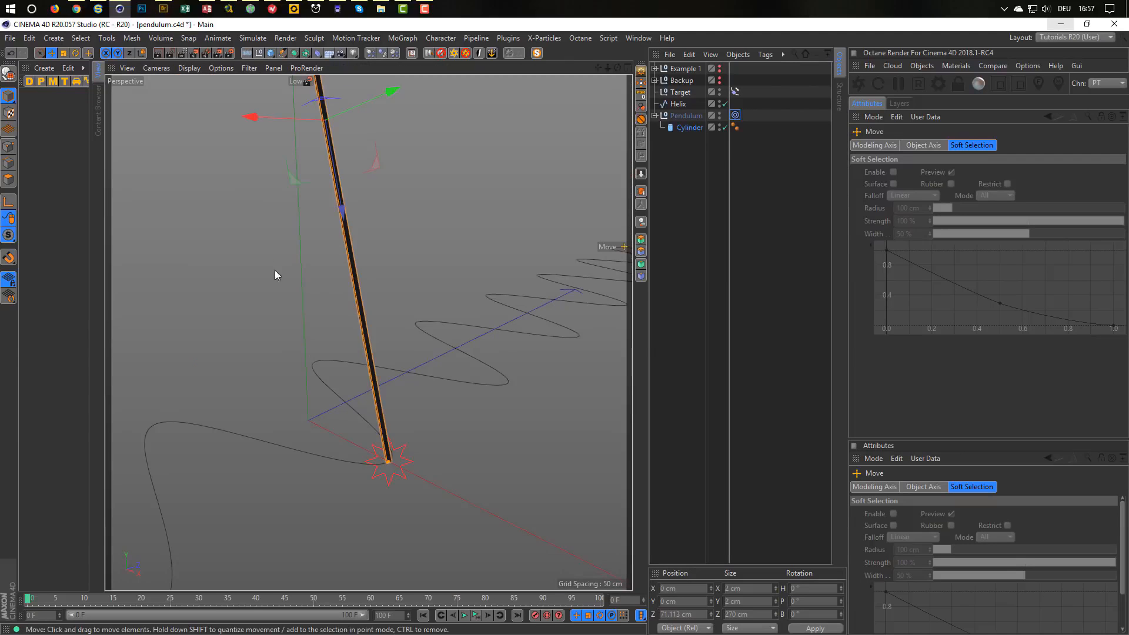
{"action": "scroll", "coordinate": [320, 315], "scroll_direction": "down", "scroll_amount": 2}
{"action": "left_click_drag", "start_coordinate": [306, 321], "coordinate": [313, 361], "text": "alt"}
{"action": "left_click_drag", "start_coordinate": [298, 403], "coordinate": [332, 390], "text": "alt"}
Slide the Align to Spline Position on Target to check the rod follows it.
{"action": "left_click", "coordinate": [680, 93]}
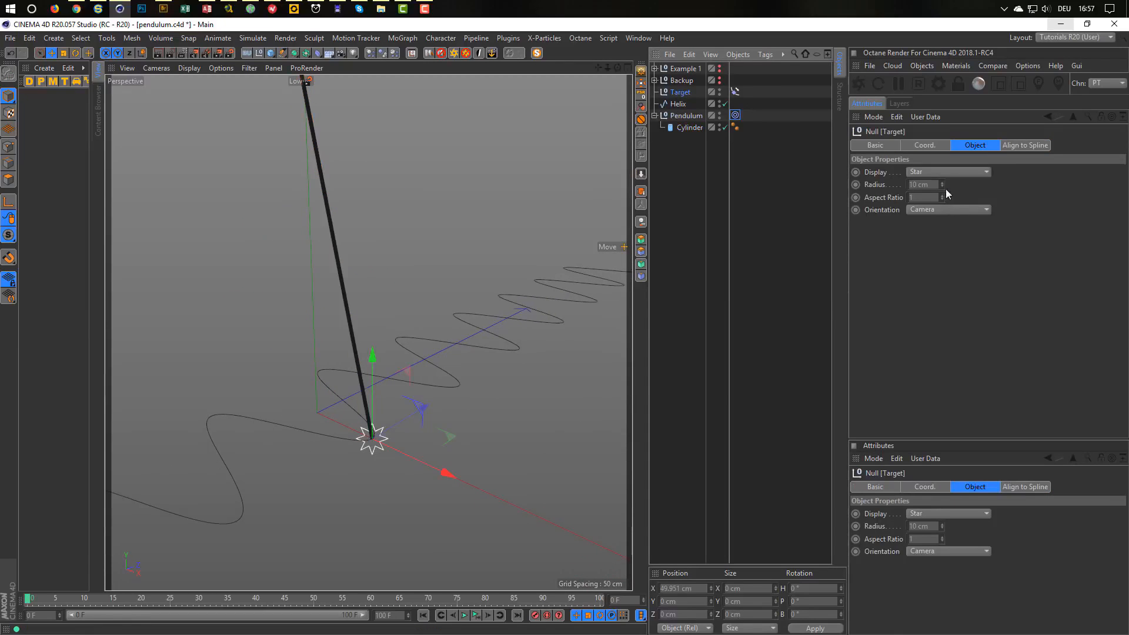
{"action": "left_click", "coordinate": [735, 91]}
{"action": "left_click_drag", "start_coordinate": [944, 207], "coordinate": [945, 217]}
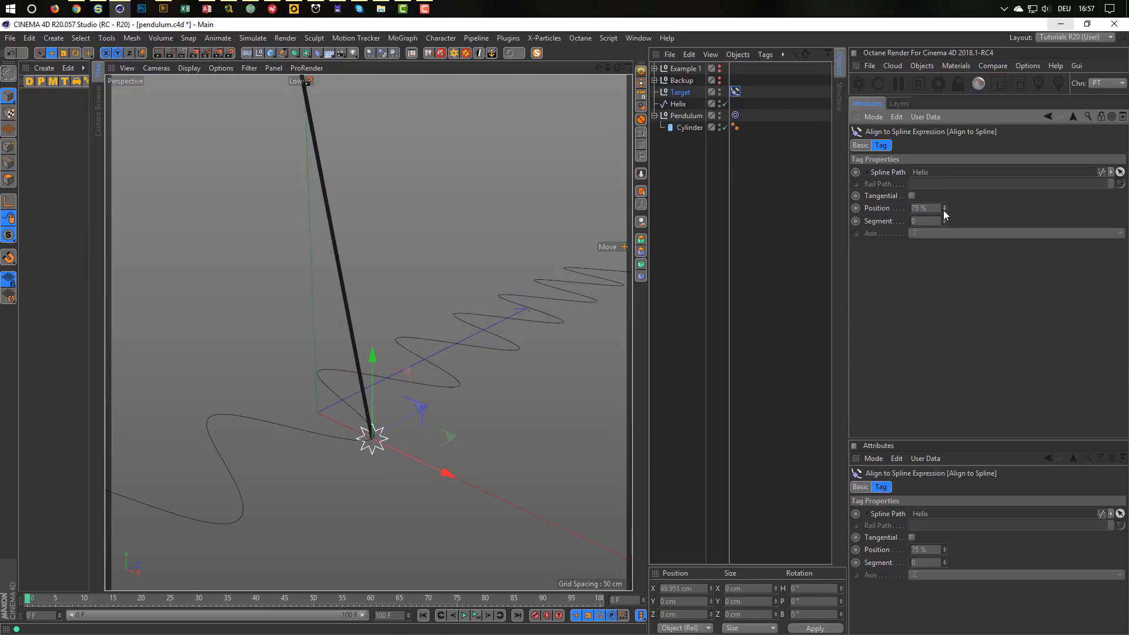
{"action": "left_click_drag", "start_coordinate": [318, 472], "coordinate": [376, 340], "text": "alt"}
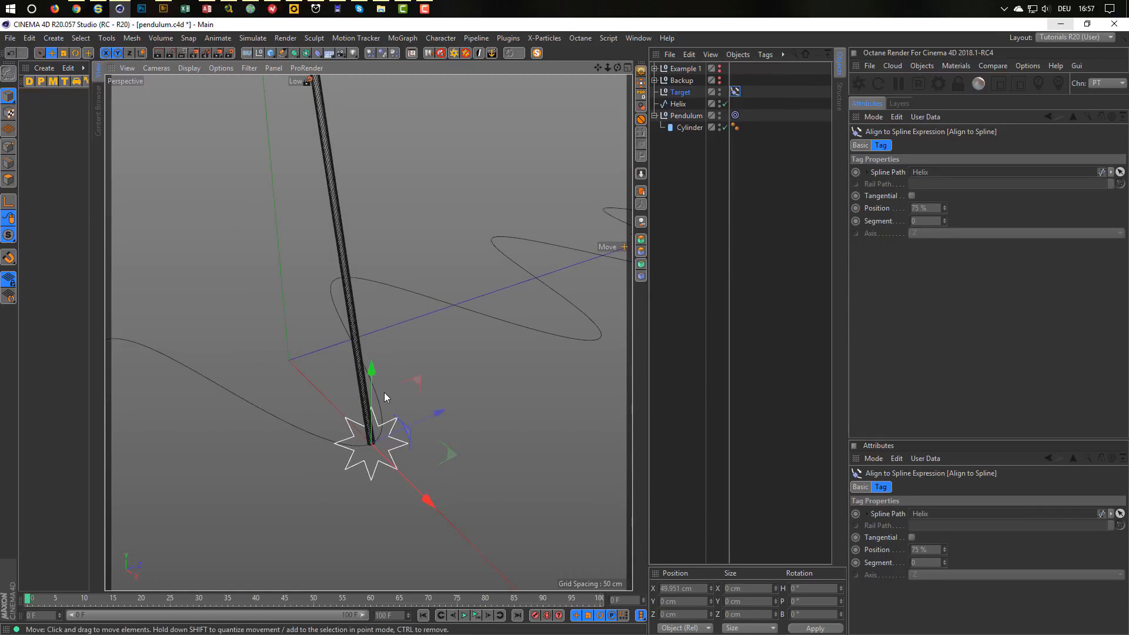
{"action": "mouse_move", "coordinate": [384, 392]}
{"action": "left_mouse_down", "text": "alt"}
{"action": "mouse_move", "coordinate": [429, 395]}
{"action": "mouse_move", "coordinate": [375, 413]}
{"action": "left_mouse_up", "text": "alt"}
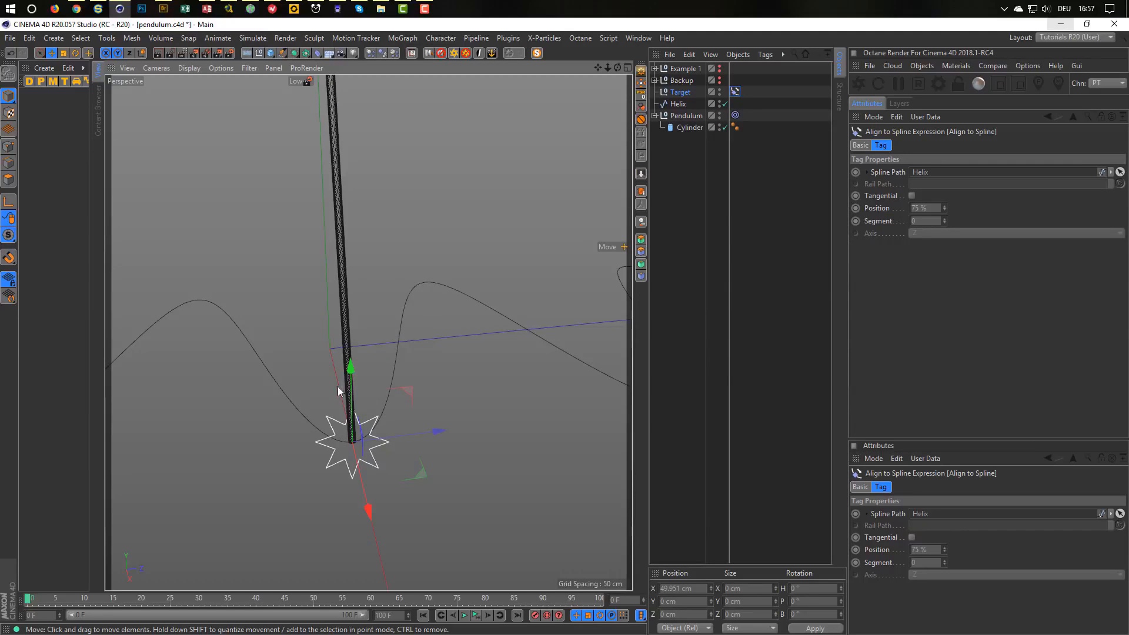
{"action": "left_click_drag", "start_coordinate": [338, 386], "coordinate": [376, 435], "text": "alt"}
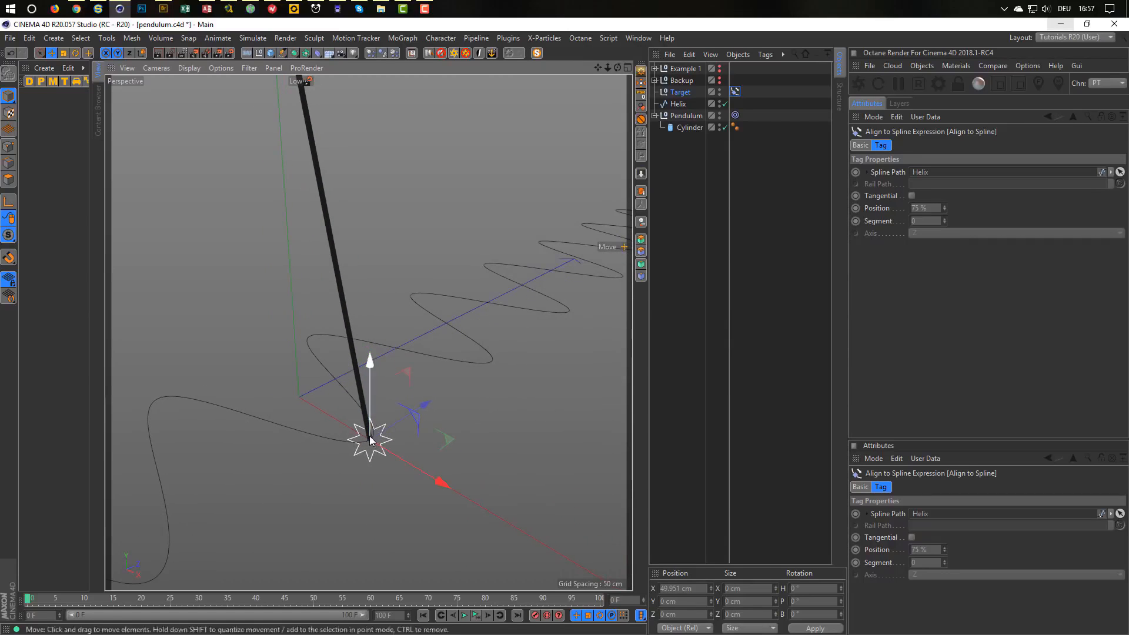
Play the animation, then rewind to frame 0.
{"action": "left_click", "coordinate": [475, 616]}
{"action": "left_click", "coordinate": [475, 616]}
{"action": "left_click", "coordinate": [622, 603]}
Keyframe Target's Position at 75% on frame 0 and 50% on frame 100, then play.
{"action": "type", "text": "10"}
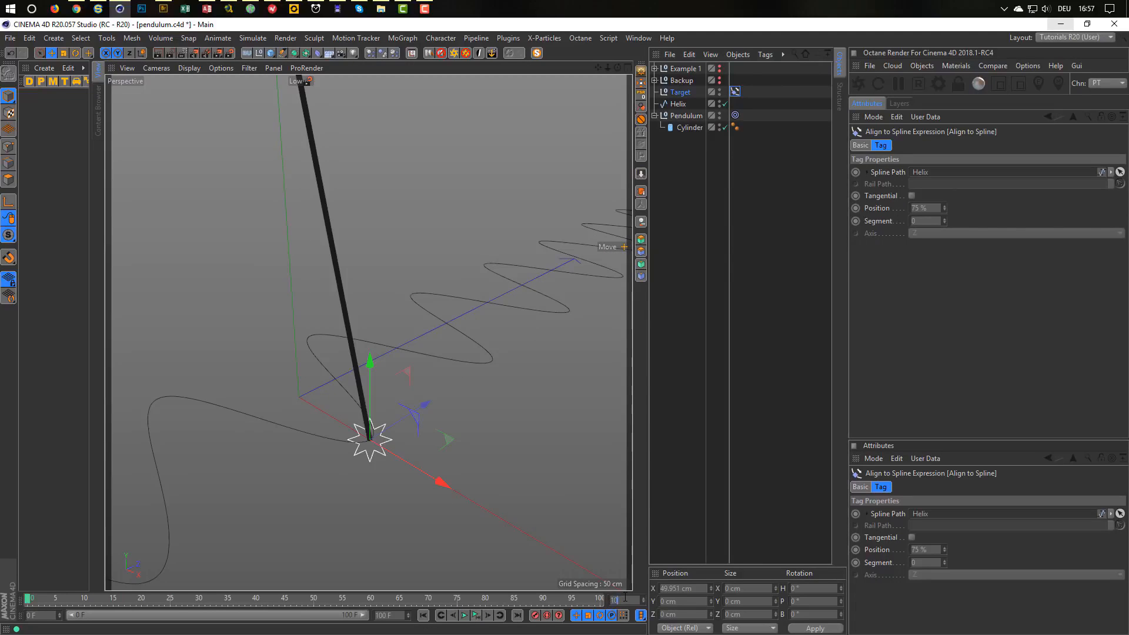
{"action": "type", "text": "0"}
{"action": "key", "text": "Return"}
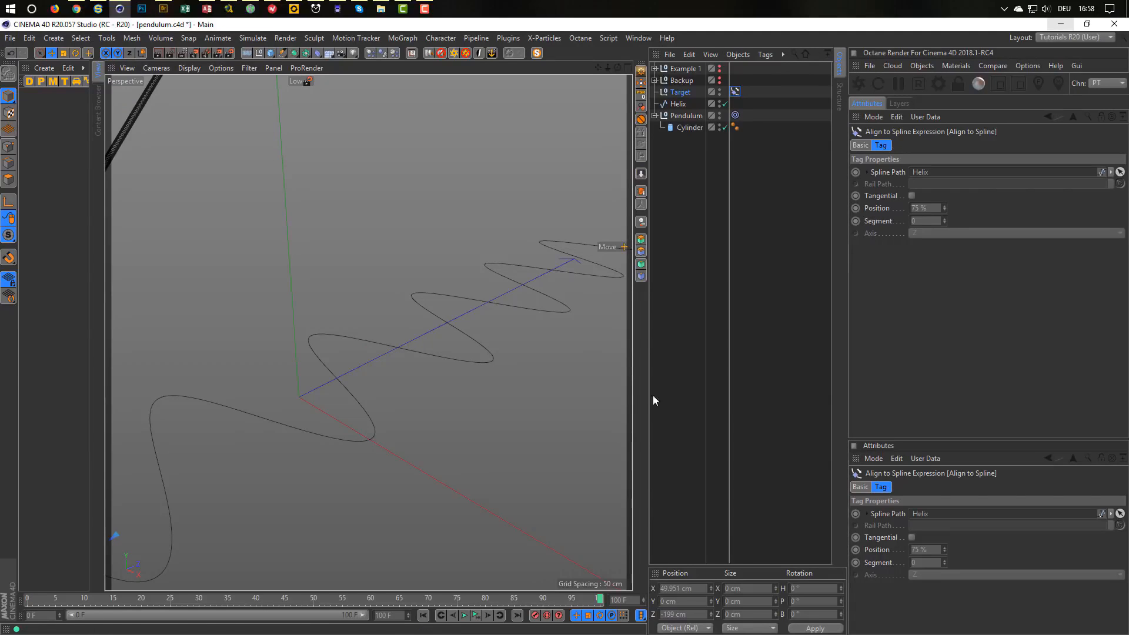
{"action": "double_click", "coordinate": [630, 600]}
{"action": "type", "text": "0"}
{"action": "key", "text": "Return"}
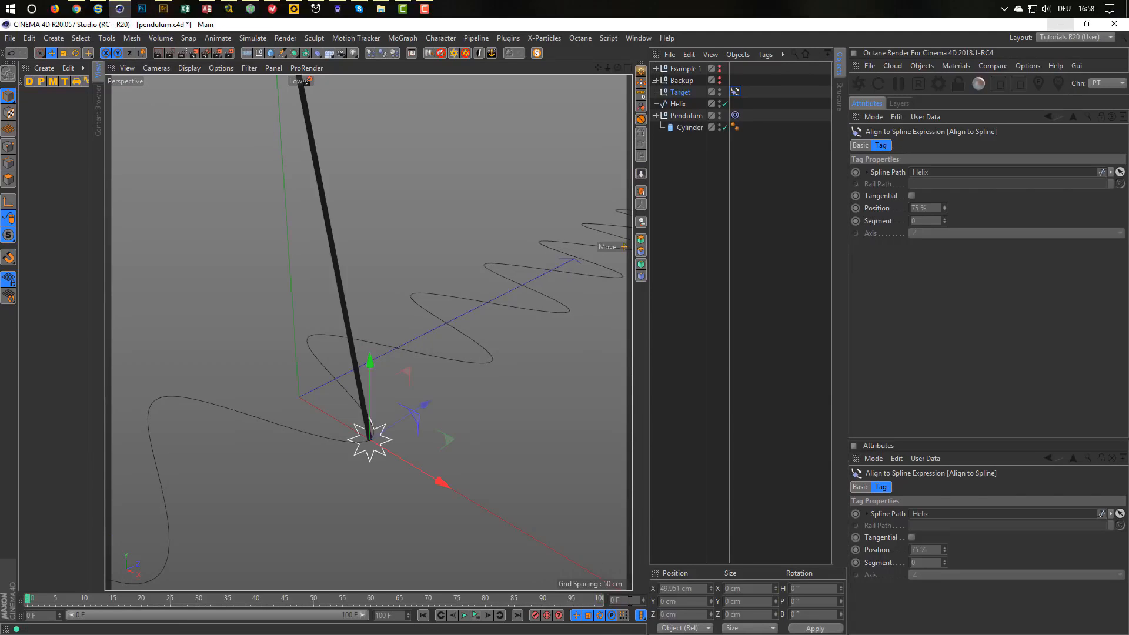
{"action": "left_click", "coordinate": [856, 209], "text": "ctrl"}
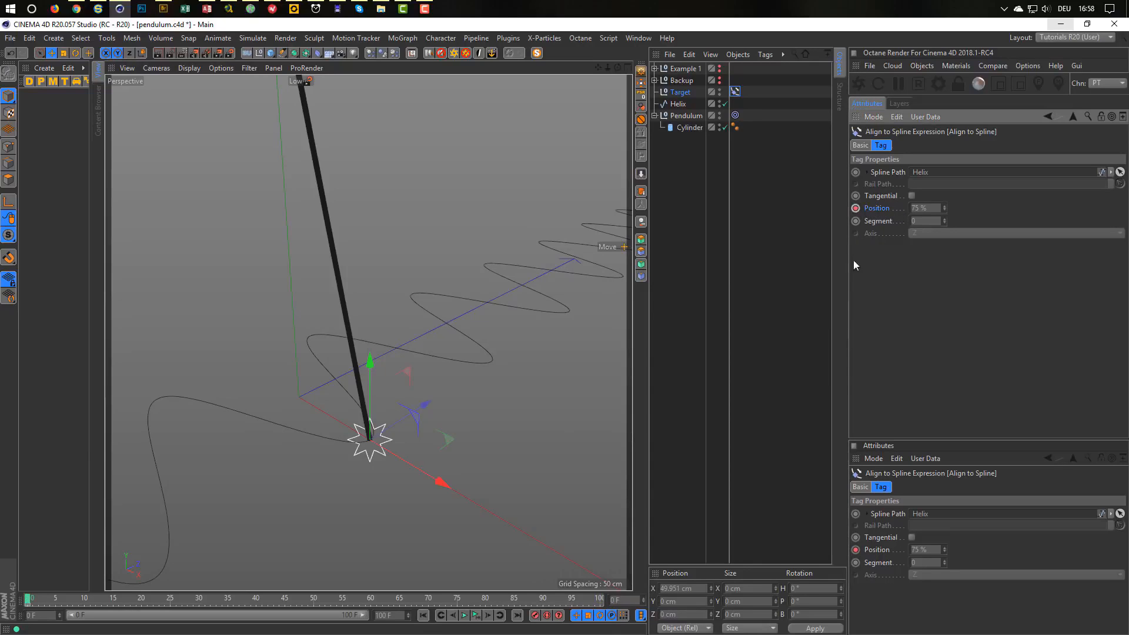
{"action": "left_click", "coordinate": [622, 600]}
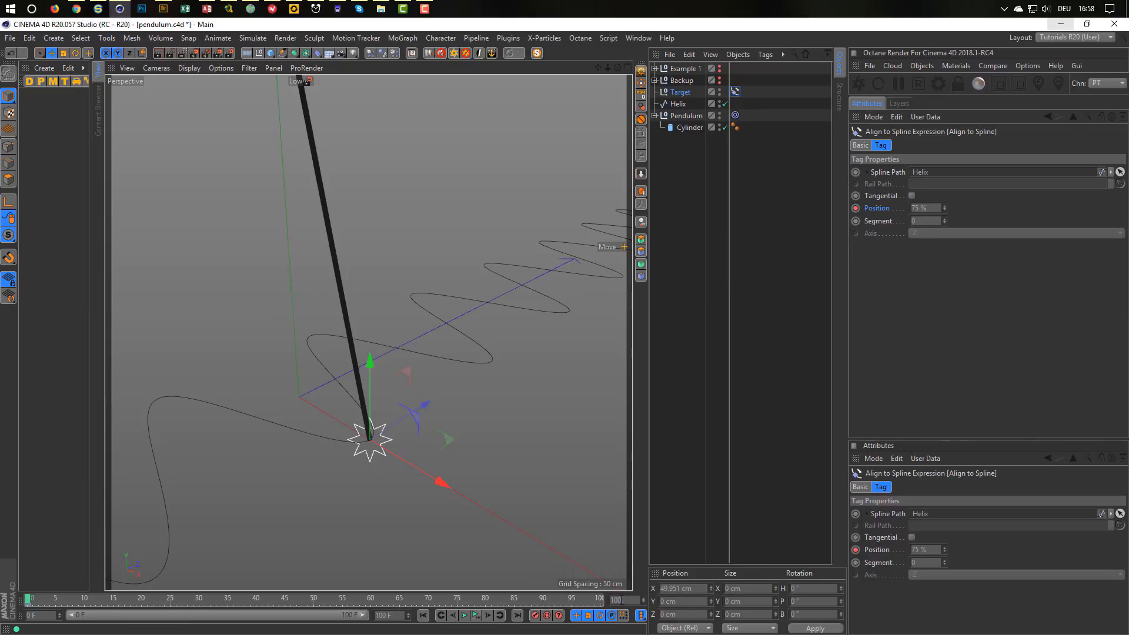
{"action": "key", "text": "Return"}
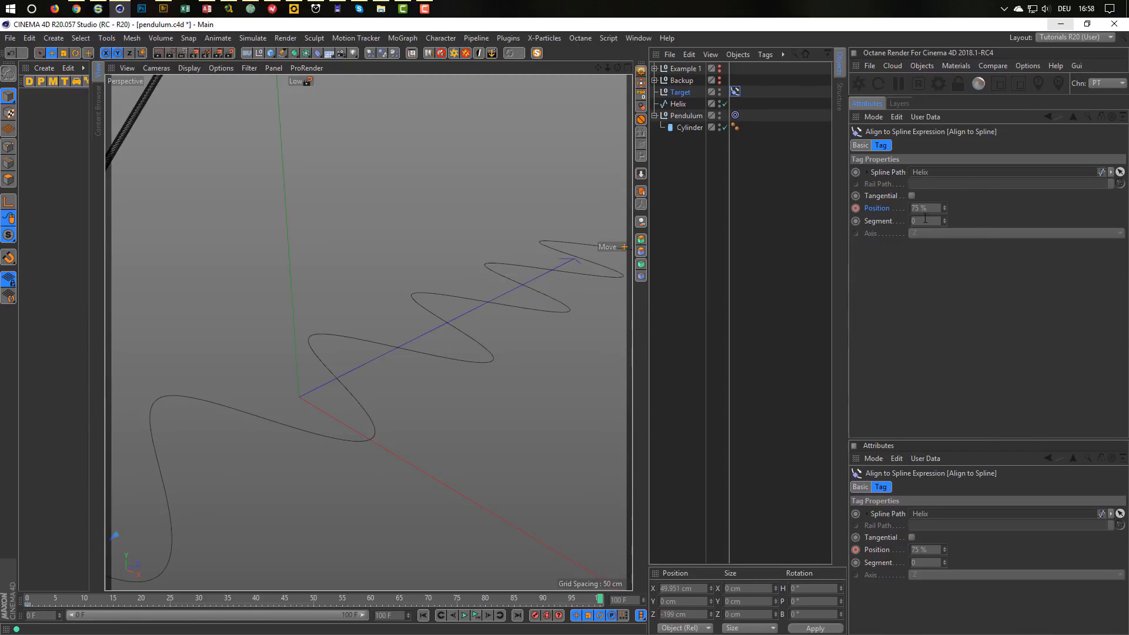
{"action": "left_click_drag", "start_coordinate": [944, 211], "coordinate": [944, 209]}
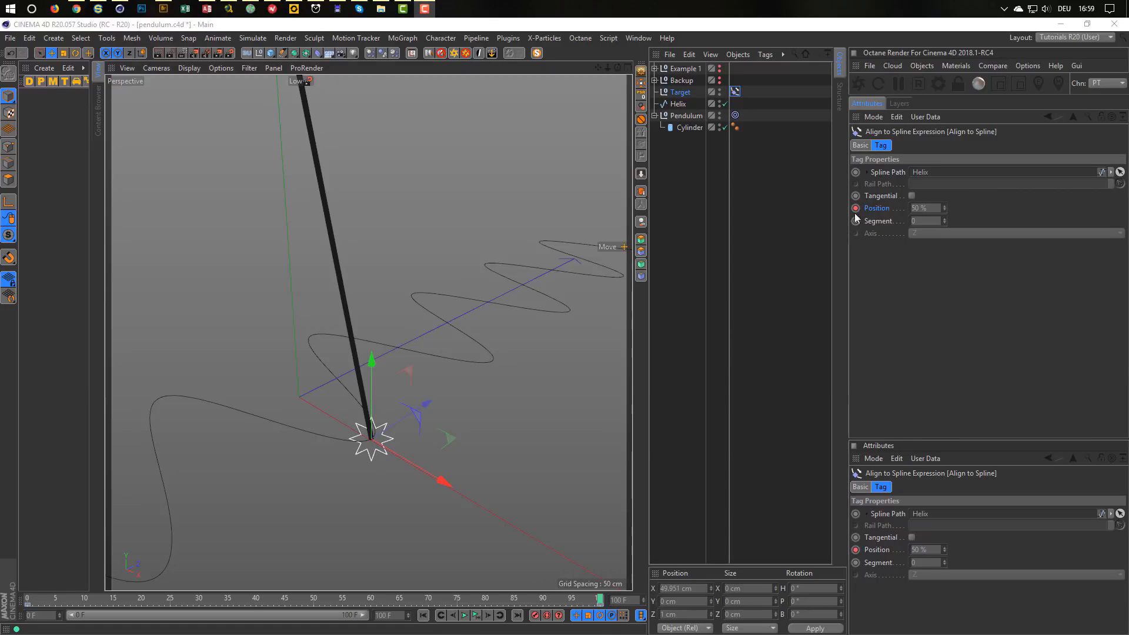
{"action": "left_click", "coordinate": [476, 616]}
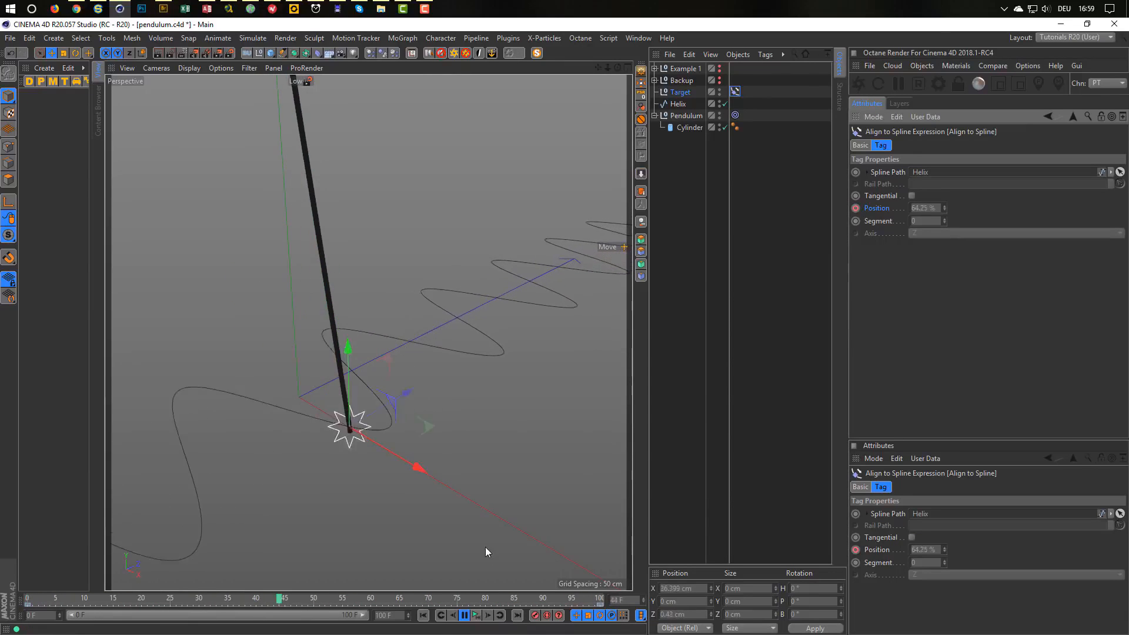
{"action": "left_click", "coordinate": [471, 615]}
{"action": "left_click_drag", "start_coordinate": [461, 527], "coordinate": [440, 468], "text": "alt"}
{"action": "middle_click", "coordinate": [440, 471]}
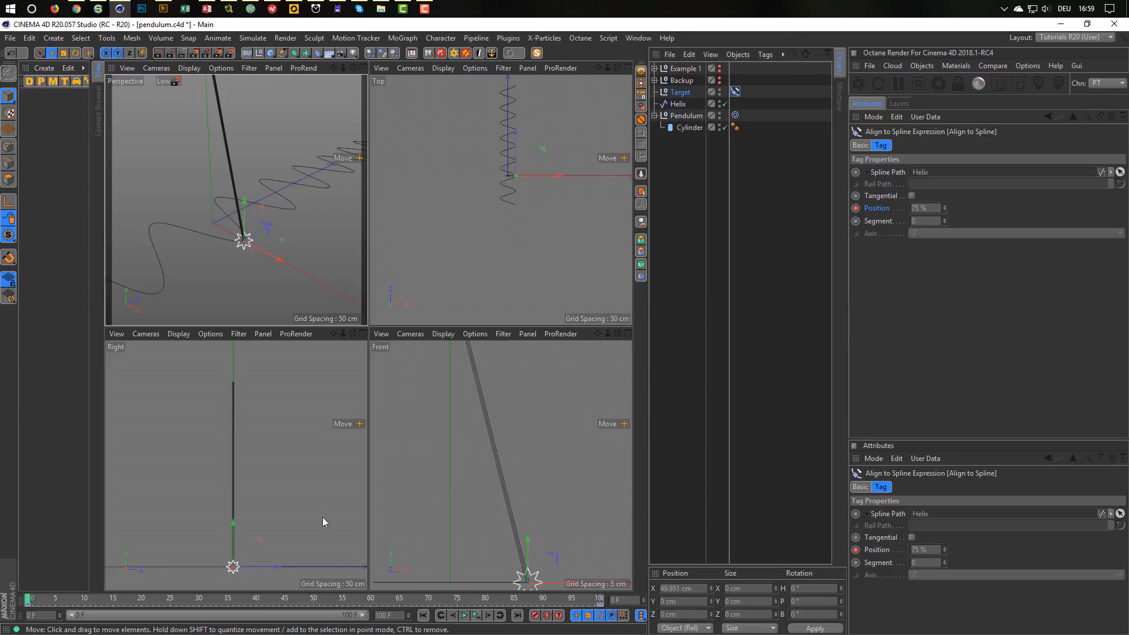
{"action": "middle_click", "coordinate": [292, 456]}
{"action": "scroll", "coordinate": [406, 558], "scroll_direction": "up", "scroll_amount": 5}
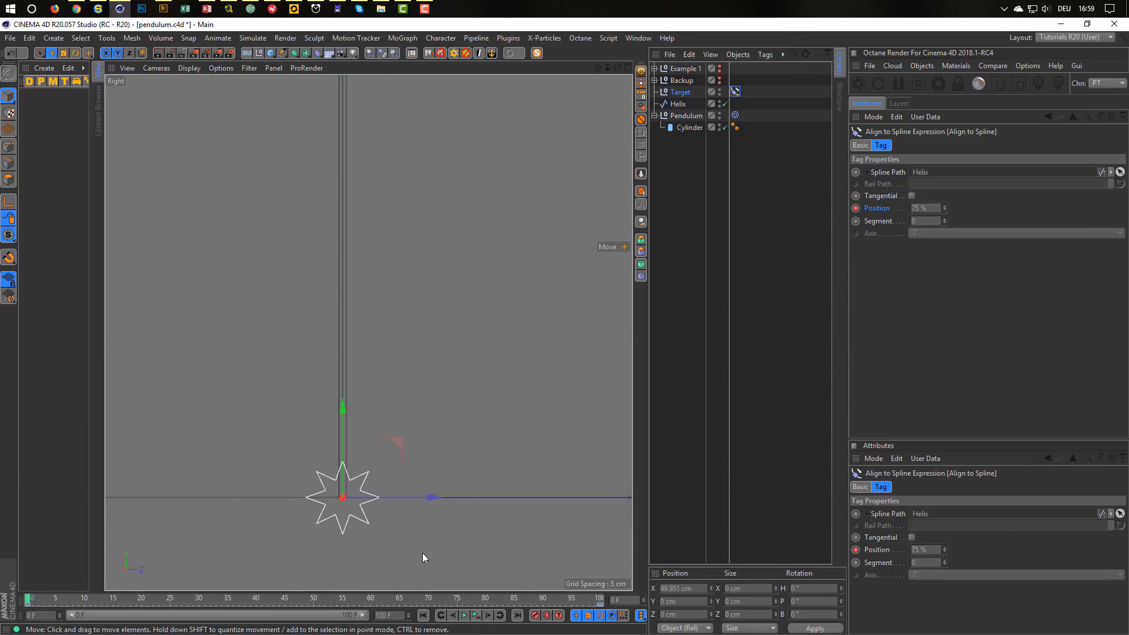
{"action": "left_click", "coordinate": [465, 616]}
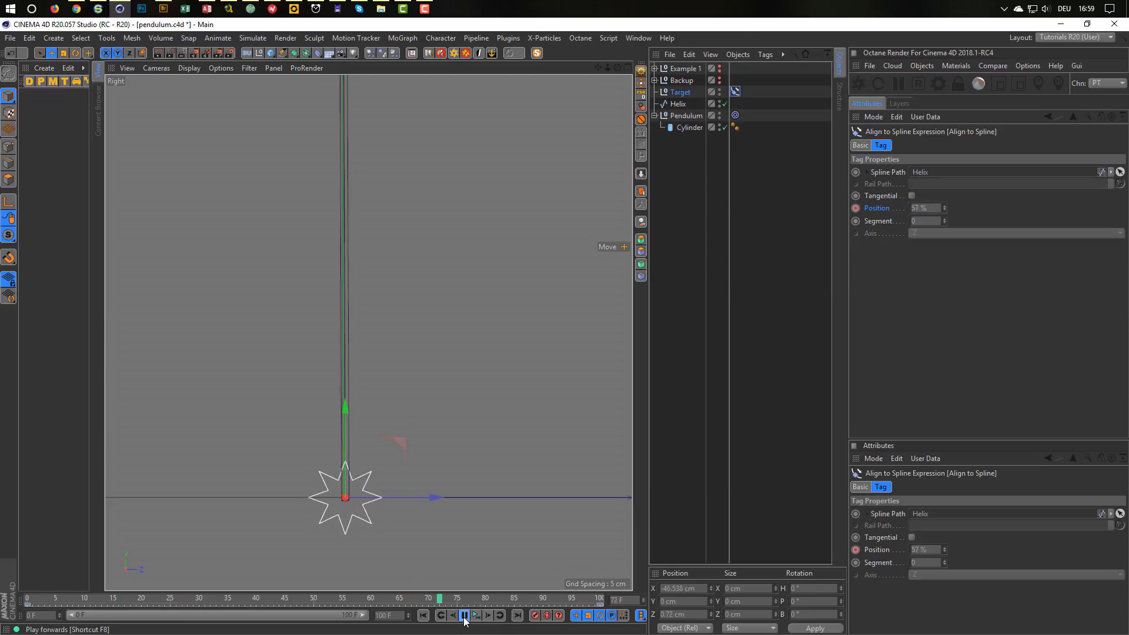
{"action": "middle_click", "coordinate": [467, 516]}
{"action": "middle_click", "coordinate": [307, 282]}
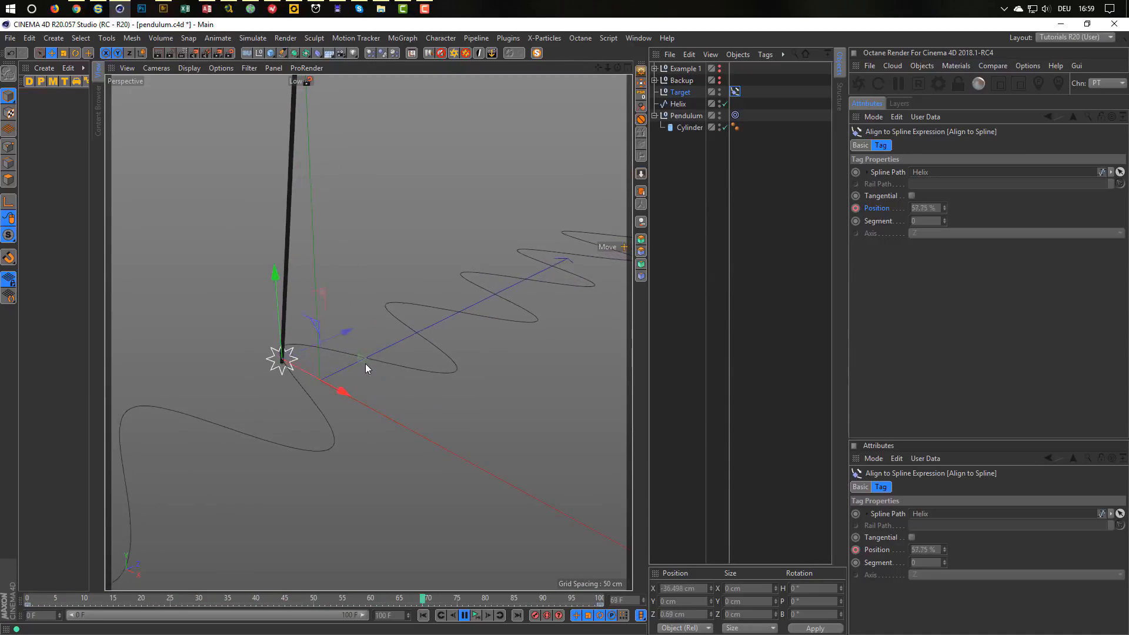
{"action": "left_click", "coordinate": [476, 616]}
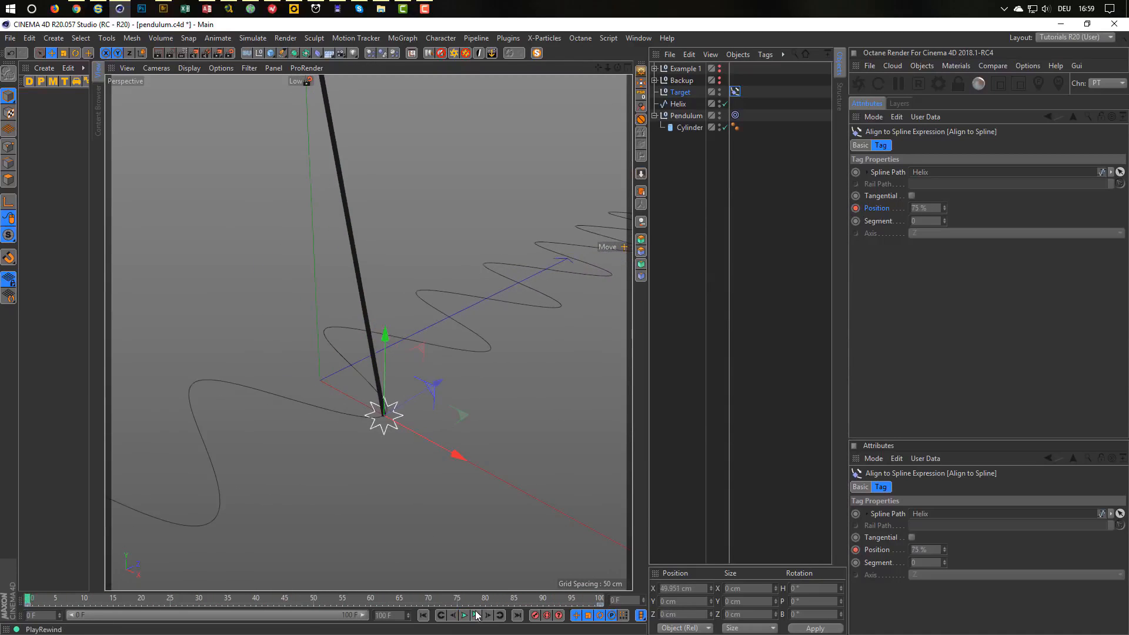
{"action": "middle_click_drag", "start_coordinate": [395, 411], "coordinate": [411, 386], "text": "alt"}
{"action": "left_click_drag", "start_coordinate": [411, 386], "coordinate": [403, 390], "text": "alt"}
{"action": "middle_click_drag", "start_coordinate": [404, 389], "coordinate": [419, 449], "text": "alt"}
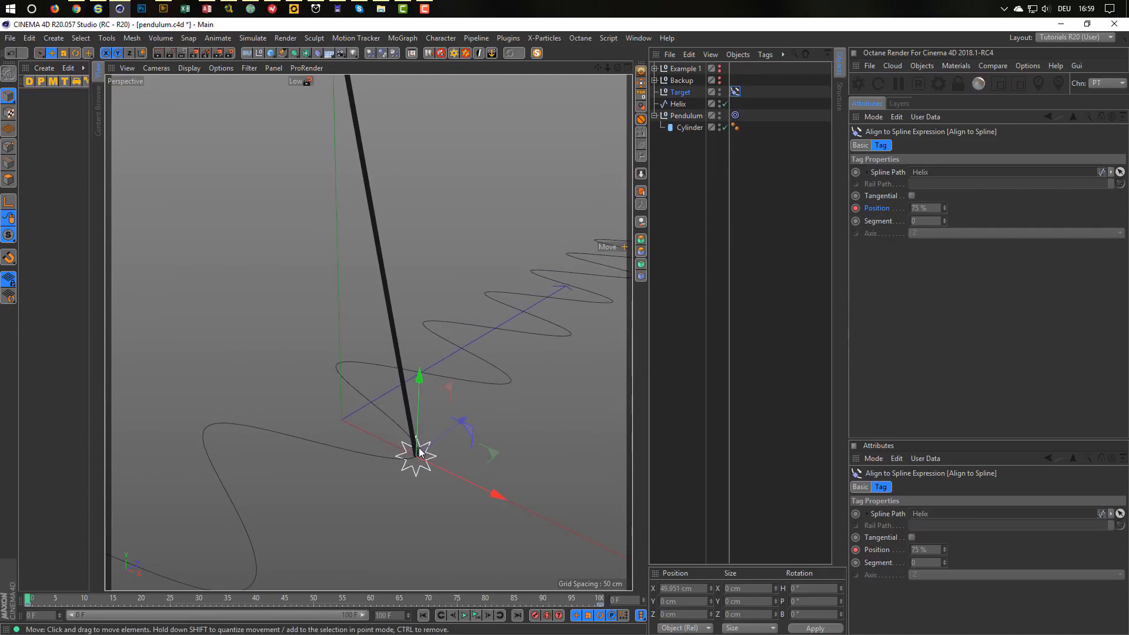
{"action": "right_click_drag", "start_coordinate": [419, 448], "coordinate": [433, 443], "text": "alt"}
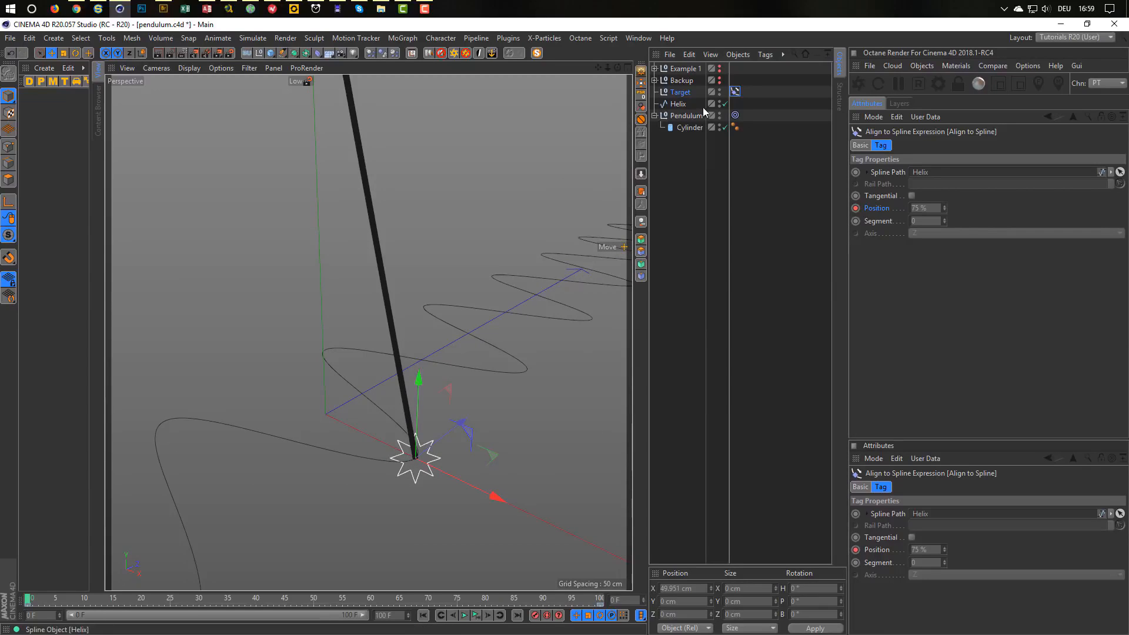
Duplicate the rod Cylinder inside Pendulum.
{"action": "left_click", "coordinate": [688, 128]}
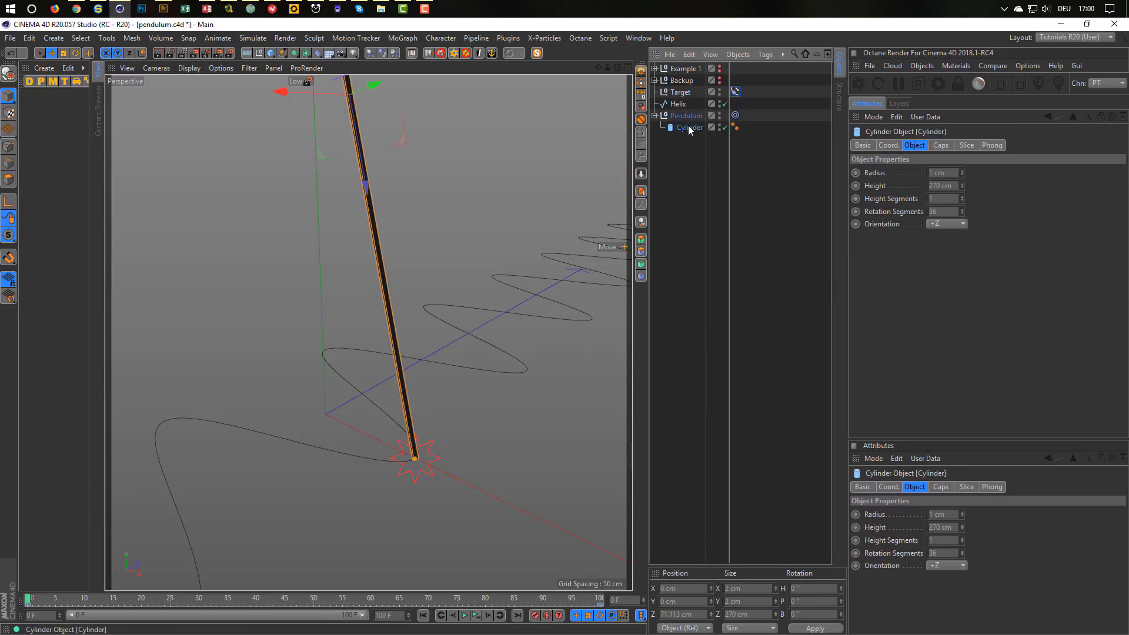
{"action": "left_click_drag", "start_coordinate": [687, 129], "coordinate": [687, 140], "text": "ctrl"}
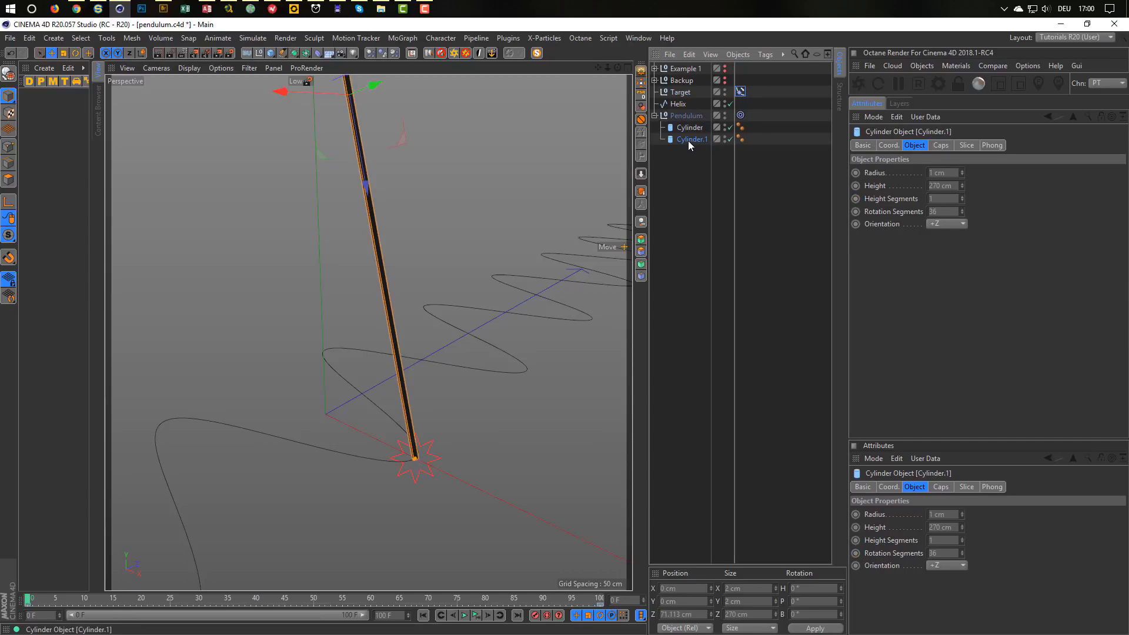
{"action": "left_click_drag", "start_coordinate": [444, 241], "coordinate": [415, 316], "text": "alt"}
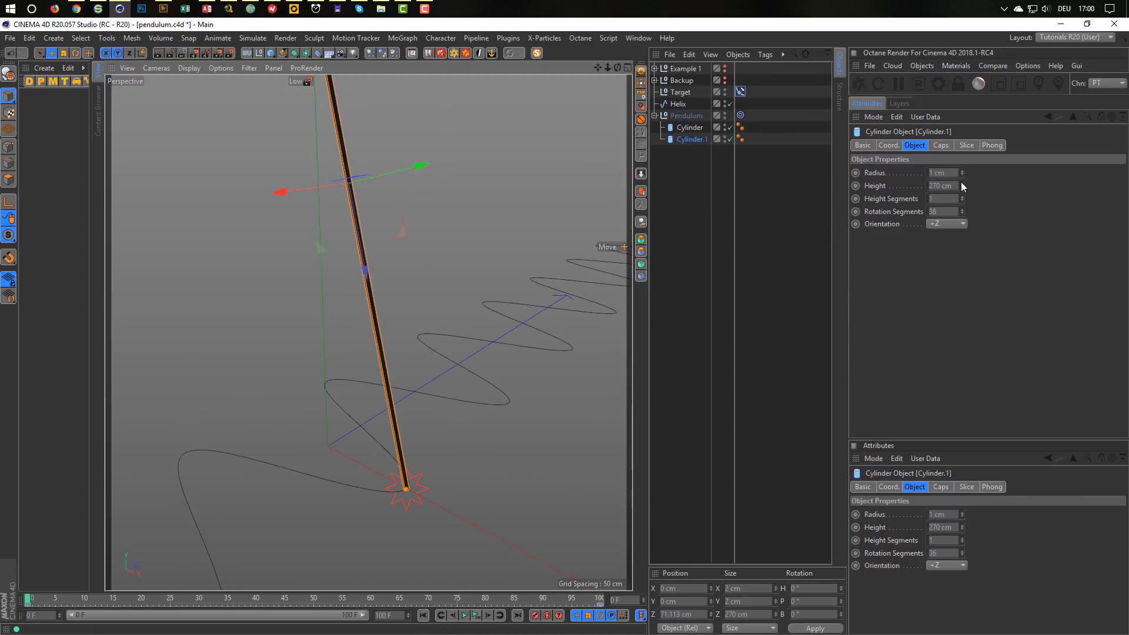
Make Cylinder.1 33 cm tall with a 5 cm radius and move it to the rod's bottom.
{"action": "left_click_drag", "start_coordinate": [962, 185], "coordinate": [962, 235]}
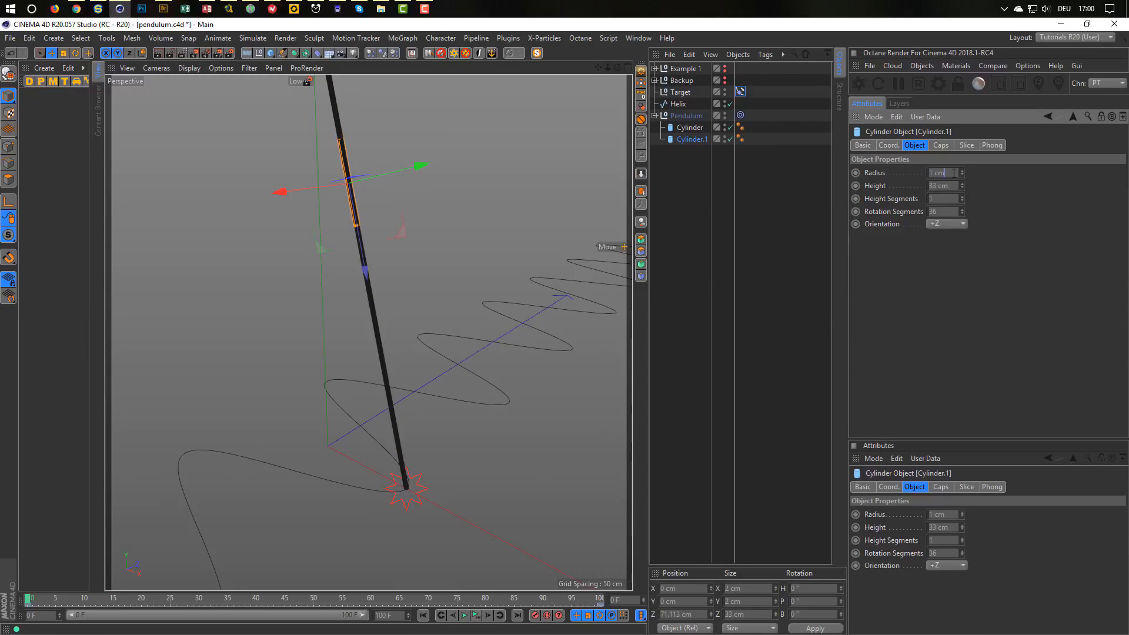
{"action": "double_click", "coordinate": [954, 173]}
{"action": "type", "text": "10"}
{"action": "key", "text": "Return"}
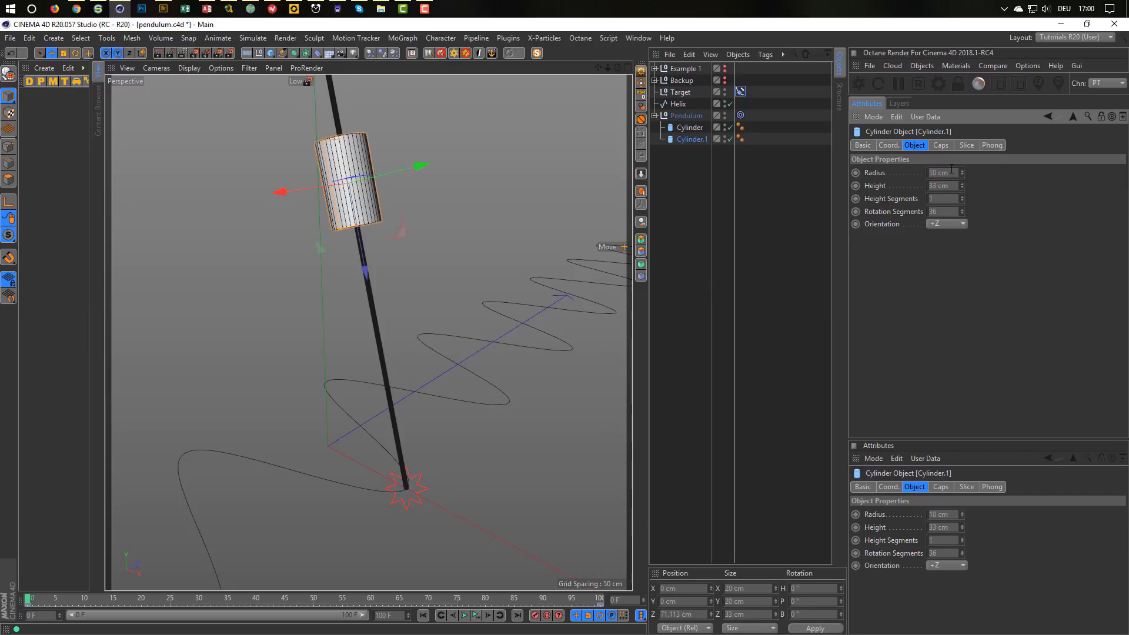
{"action": "double_click", "coordinate": [951, 172]}
{"action": "type", "text": "5"}
{"action": "key", "text": "Return"}
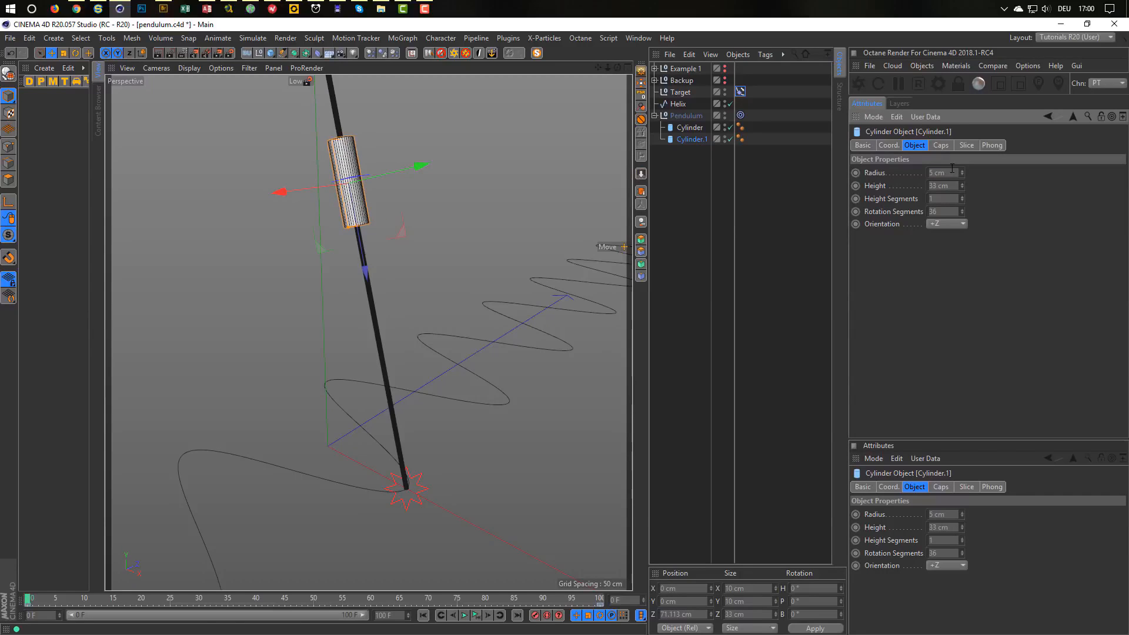
{"action": "left_click_drag", "start_coordinate": [365, 269], "coordinate": [407, 542]}
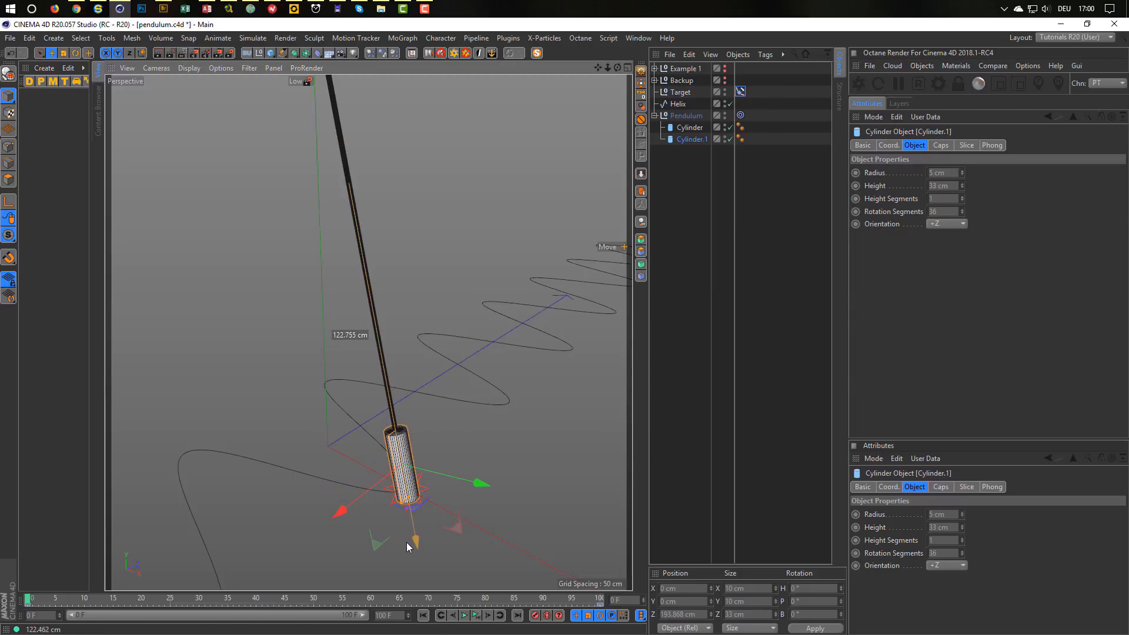
{"action": "scroll", "coordinate": [437, 483], "scroll_direction": "up", "scroll_amount": 5}
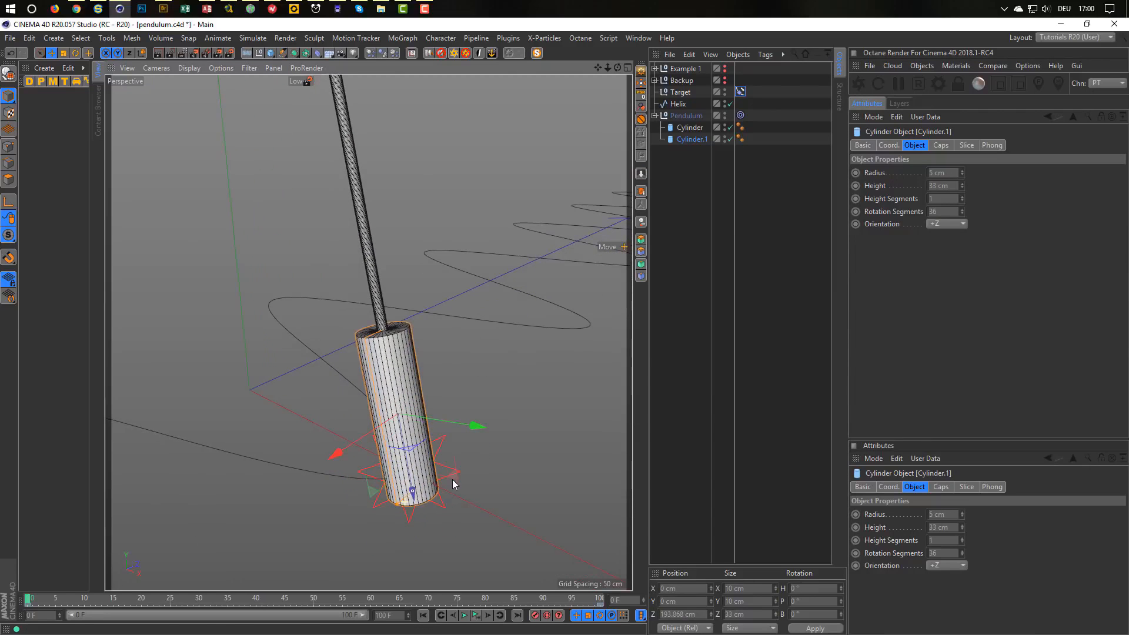
Give the rod Cylinder 12 rotation segments and a 0.1 cm radius.
{"action": "left_click", "coordinate": [698, 129]}
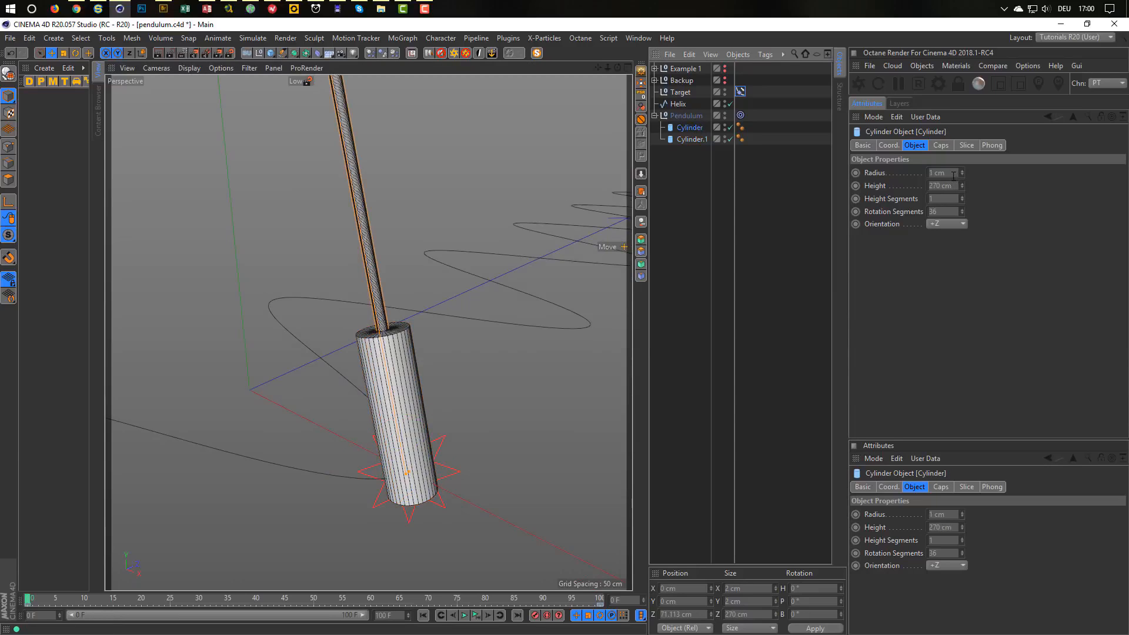
{"action": "left_click", "coordinate": [944, 211]}
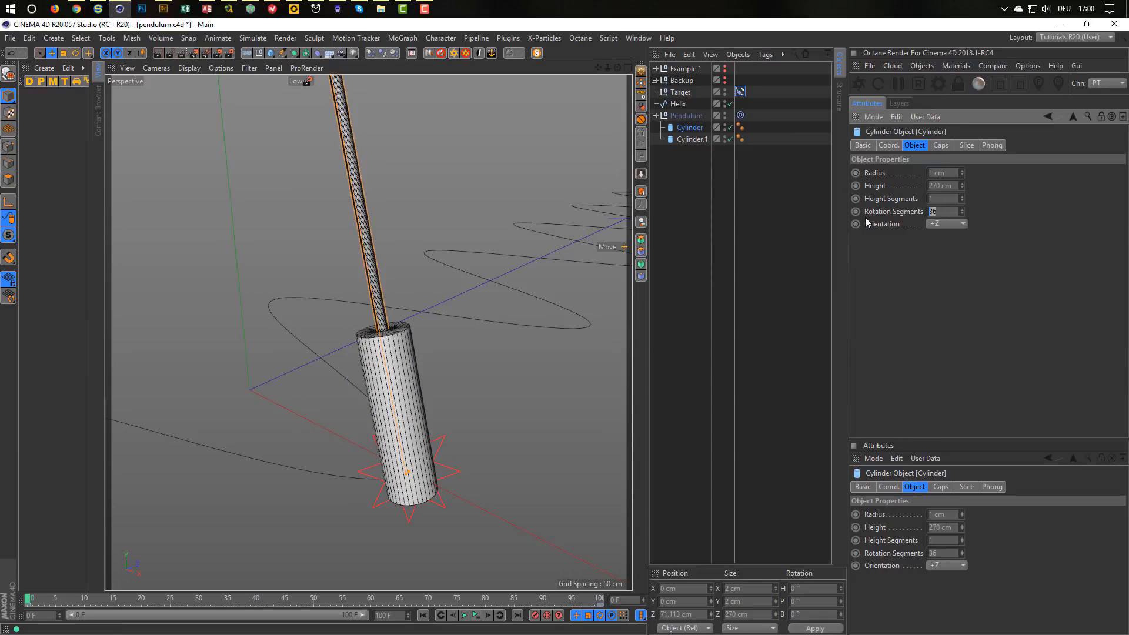
{"action": "type", "text": "12"}
{"action": "key", "text": "Return"}
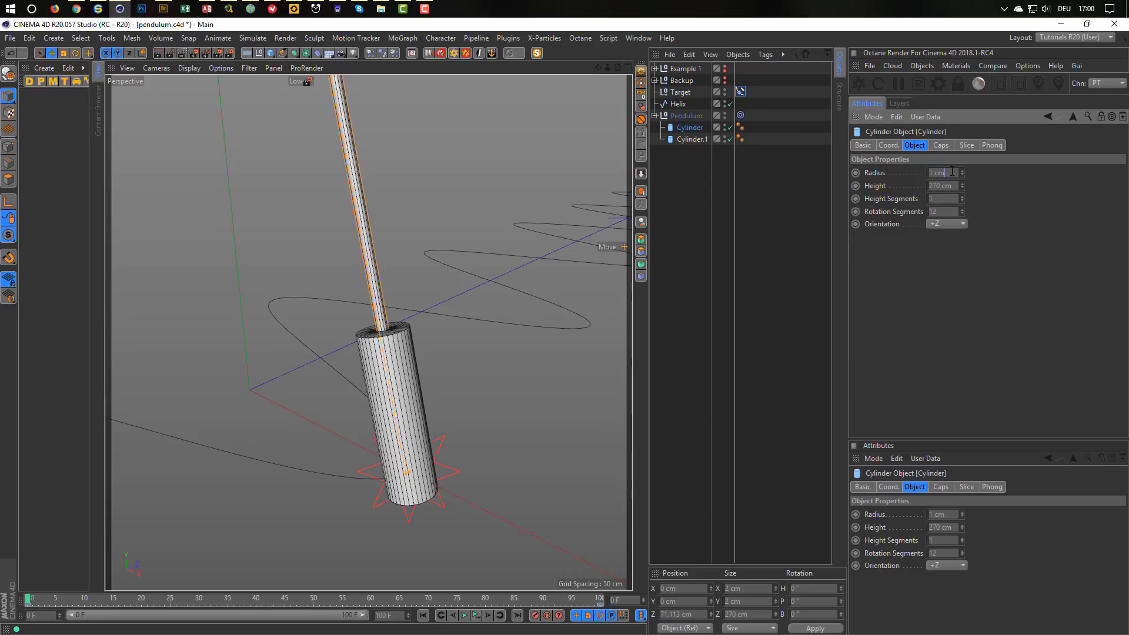
{"action": "type", "text": "0.1"}
{"action": "key", "text": "Return"}
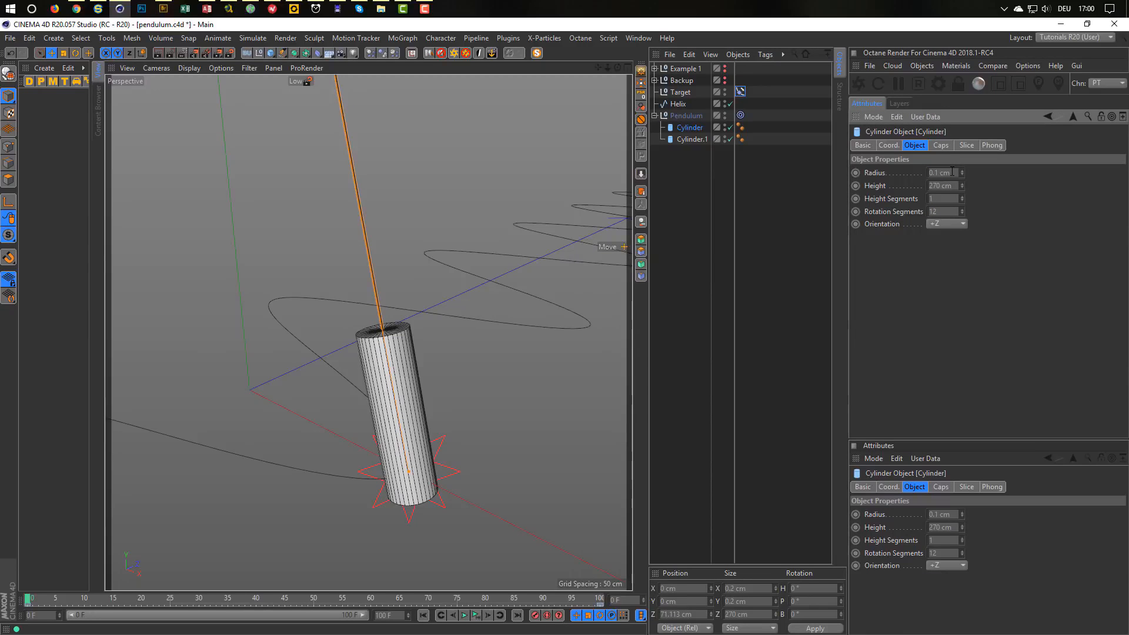
{"action": "left_click", "coordinate": [693, 138]}
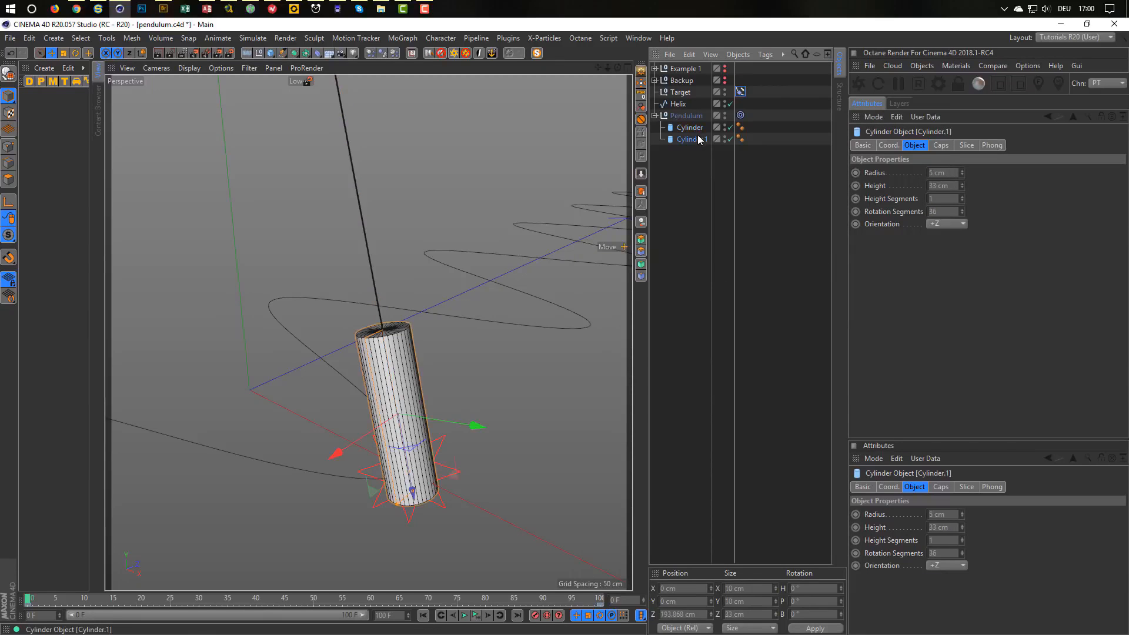
Enable a 1 cm fillet on Cylinder.1's caps.
{"action": "left_click", "coordinate": [941, 145]}
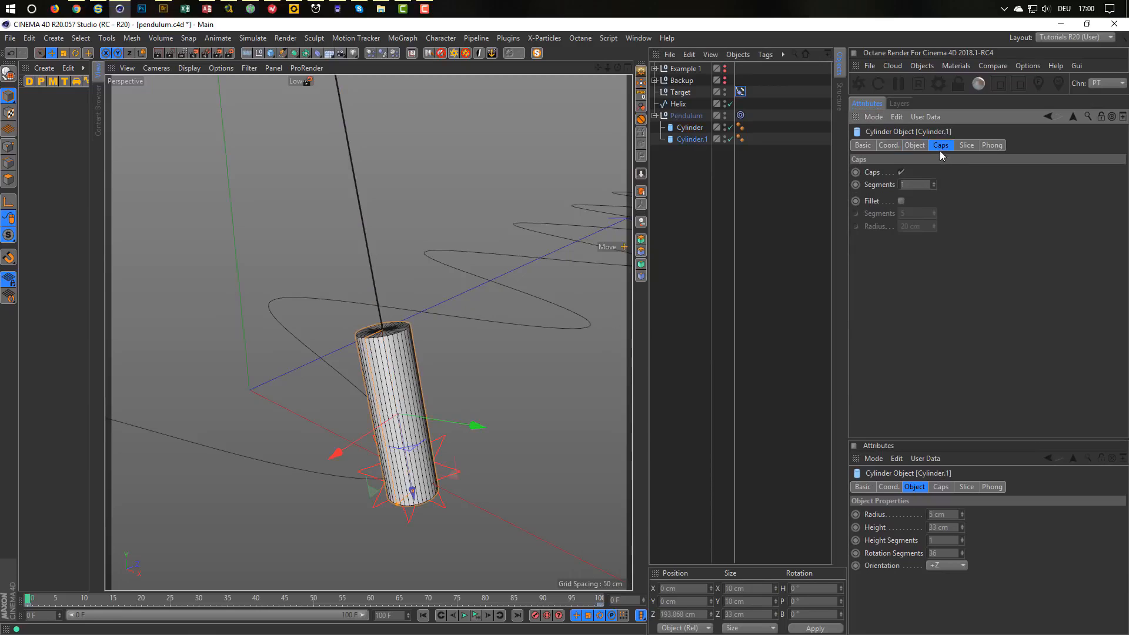
{"action": "left_click", "coordinate": [901, 201]}
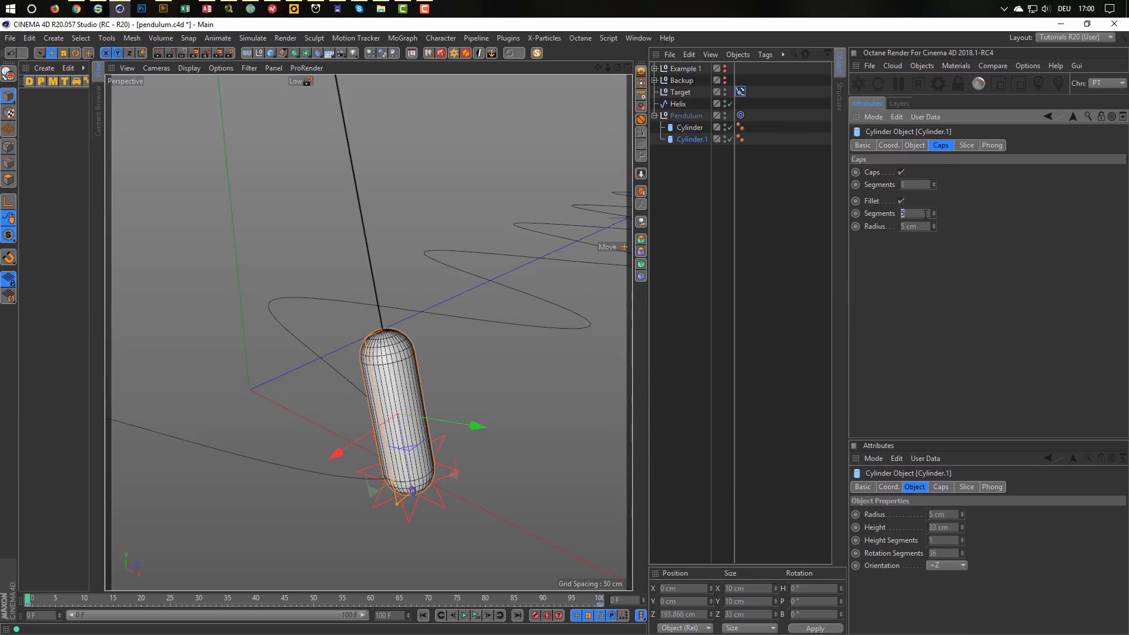
{"action": "key", "text": "Tab"}
{"action": "type", "text": "1"}
{"action": "key", "text": "Return"}
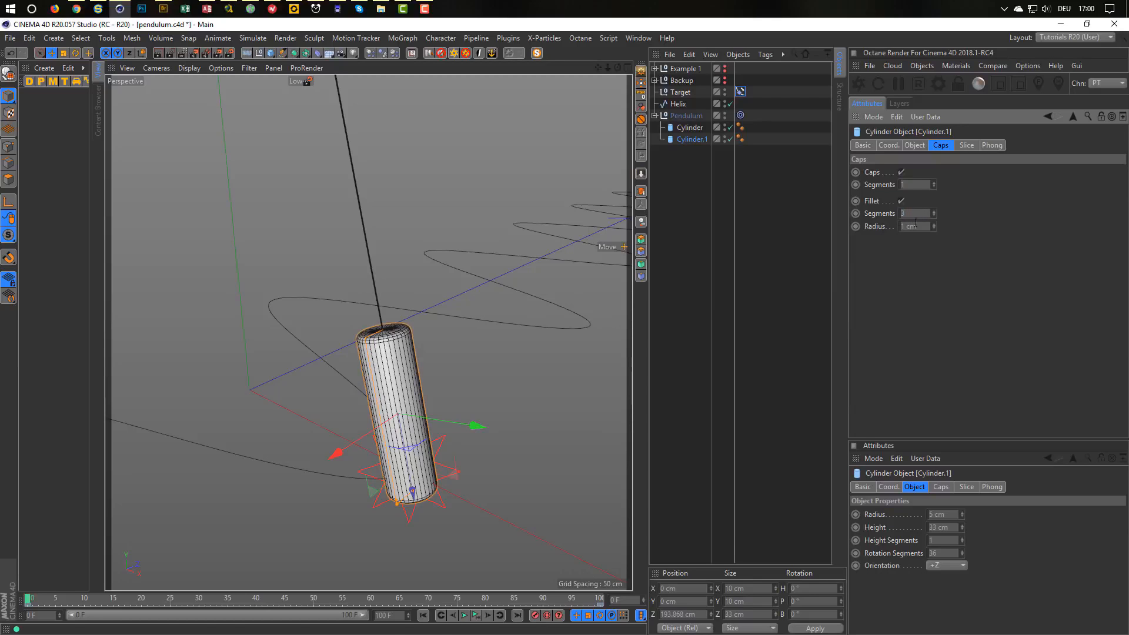
{"action": "right_click_drag", "start_coordinate": [374, 410], "coordinate": [336, 416], "text": "alt"}
{"action": "middle_click_drag", "start_coordinate": [372, 405], "coordinate": [384, 392], "text": "alt"}
{"action": "right_click_drag", "start_coordinate": [384, 392], "coordinate": [379, 398], "text": "alt"}
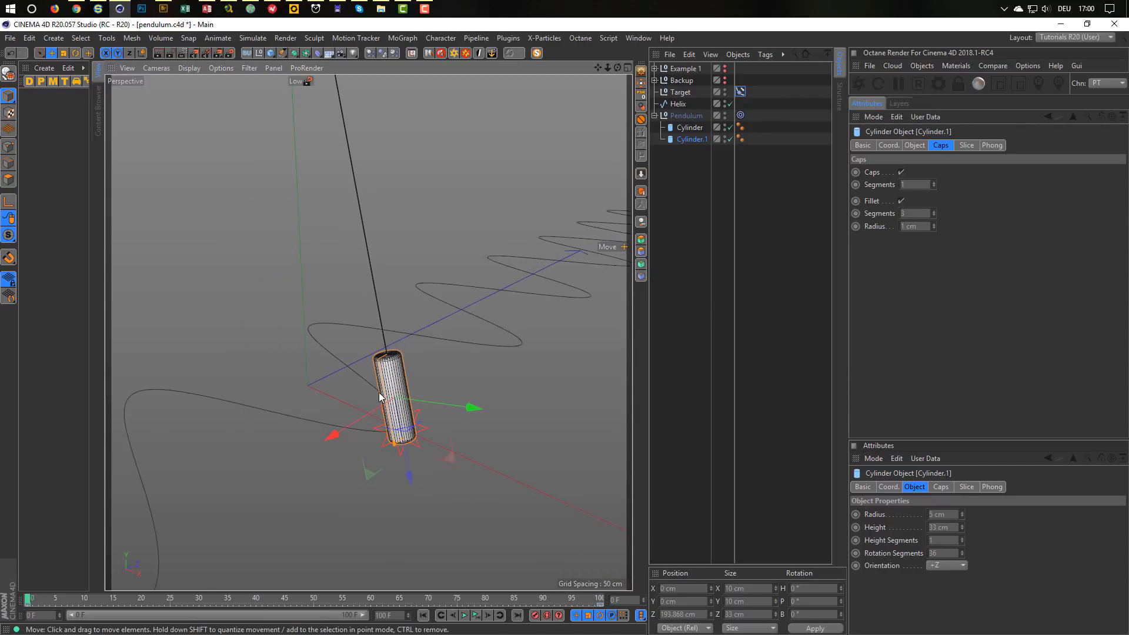
{"action": "middle_click_drag", "start_coordinate": [379, 398], "coordinate": [406, 406], "text": "alt"}
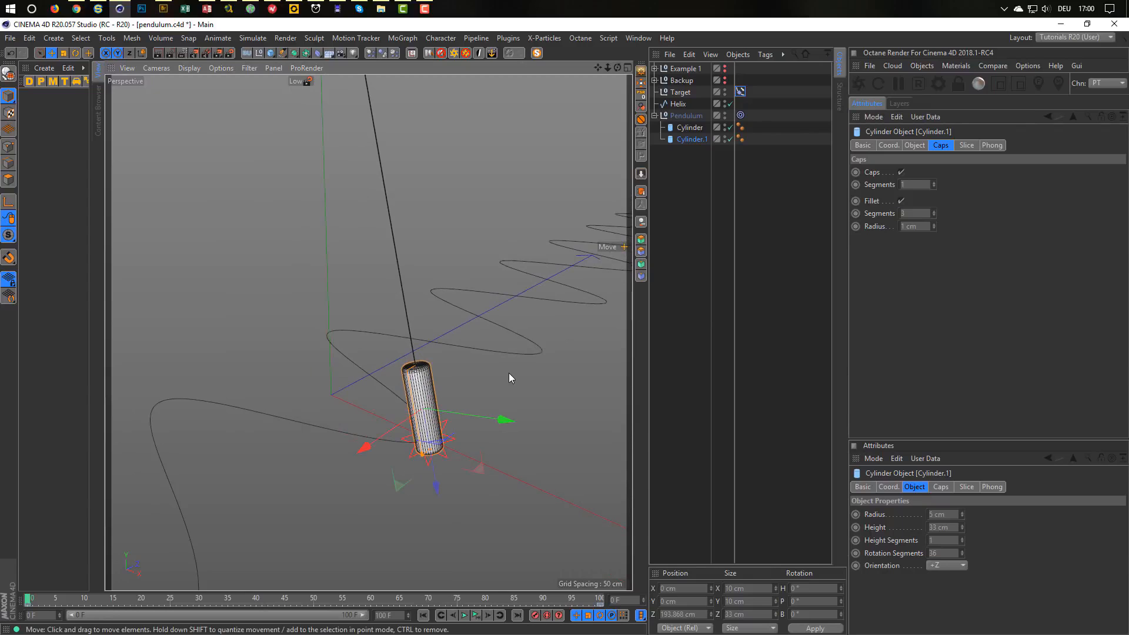
{"action": "right_click_drag", "start_coordinate": [419, 389], "coordinate": [407, 390], "text": "alt"}
{"action": "middle_click_drag", "start_coordinate": [407, 391], "coordinate": [380, 395], "text": "alt"}
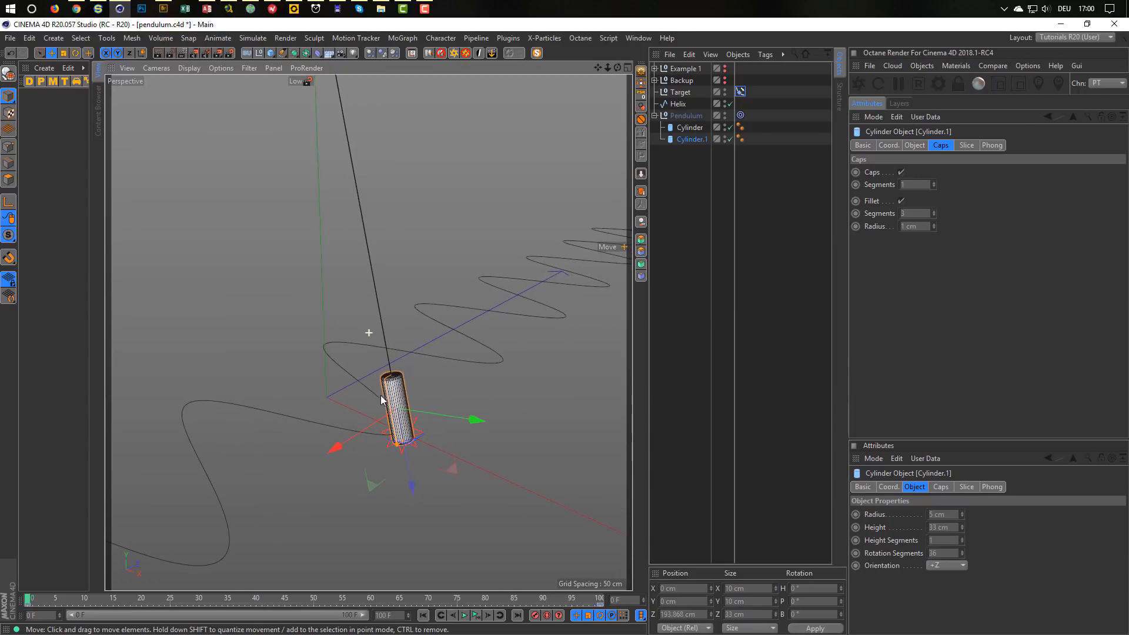
Hide Pendulum in the editor and renders and collapse it in the object list.
{"action": "left_click", "coordinate": [724, 116], "text": "alt"}
{"action": "left_click", "coordinate": [723, 116], "text": "alt"}
{"action": "left_click", "coordinate": [655, 116]}
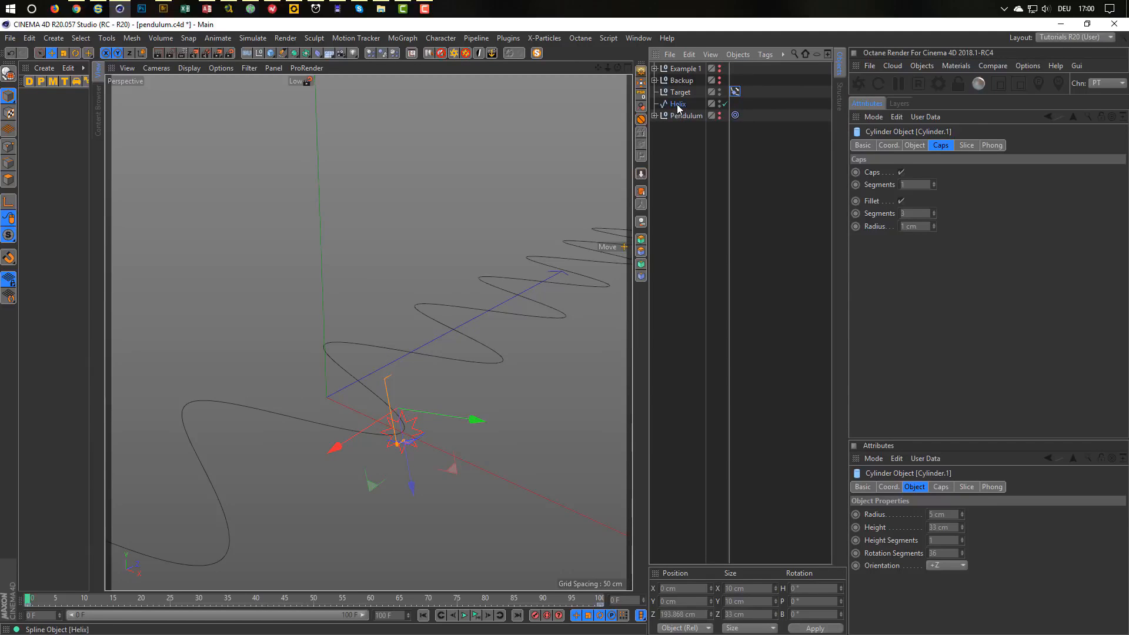
Add a Rectangle spline with a width of 15 cm.
{"action": "left_click", "coordinate": [678, 104]}
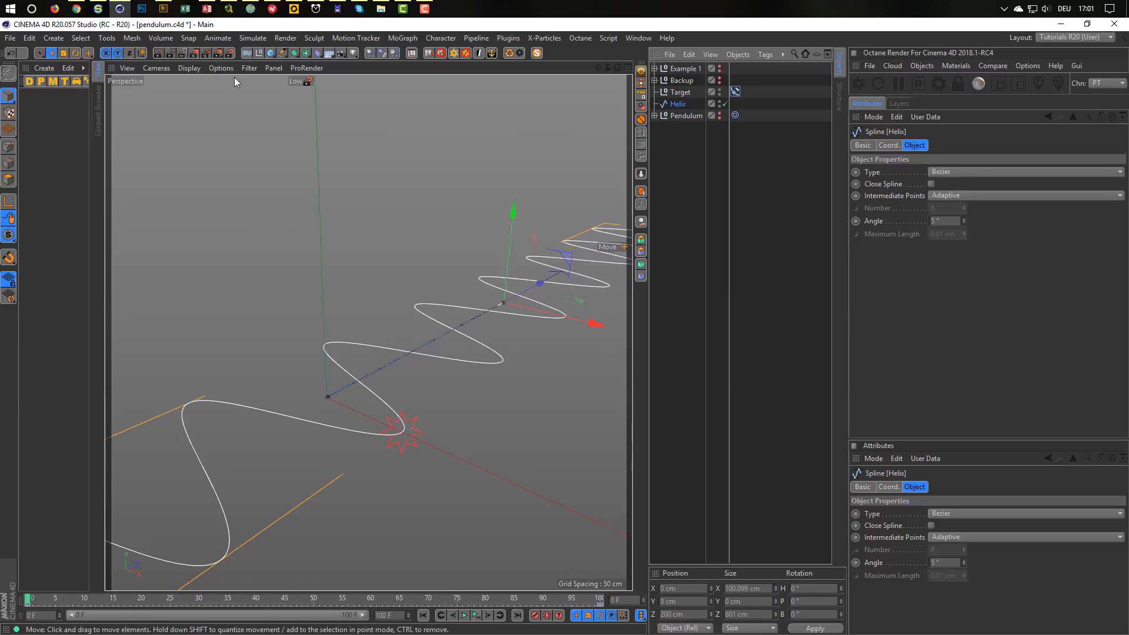
{"action": "left_click", "coordinate": [283, 53]}
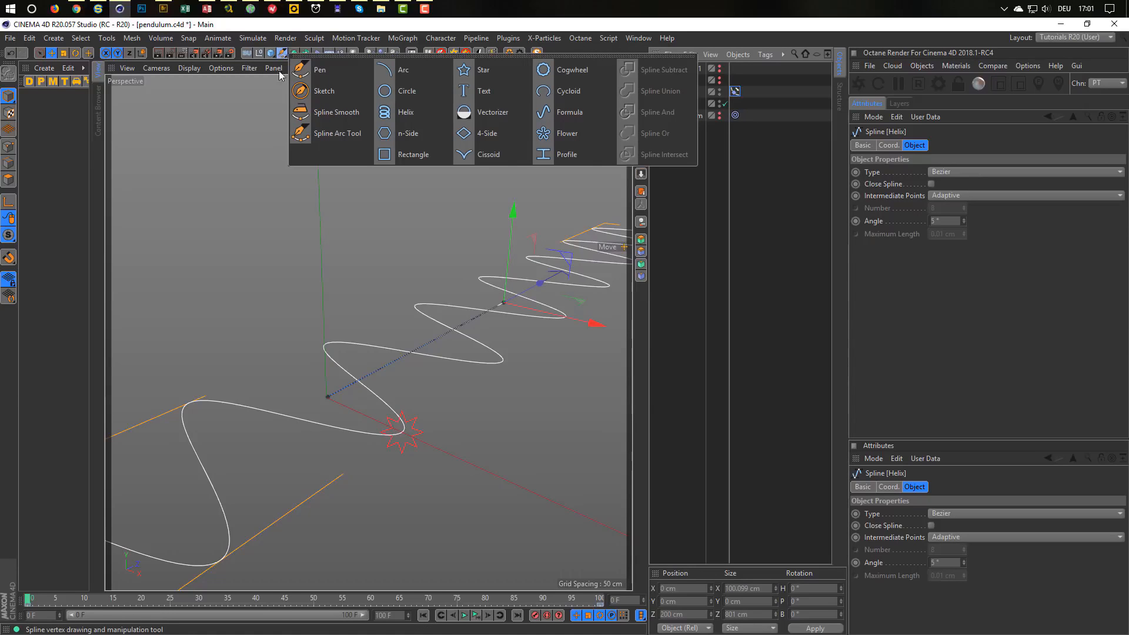
{"action": "left_click", "coordinate": [419, 152]}
{"action": "scroll", "coordinate": [438, 365], "scroll_direction": "down", "scroll_amount": 5}
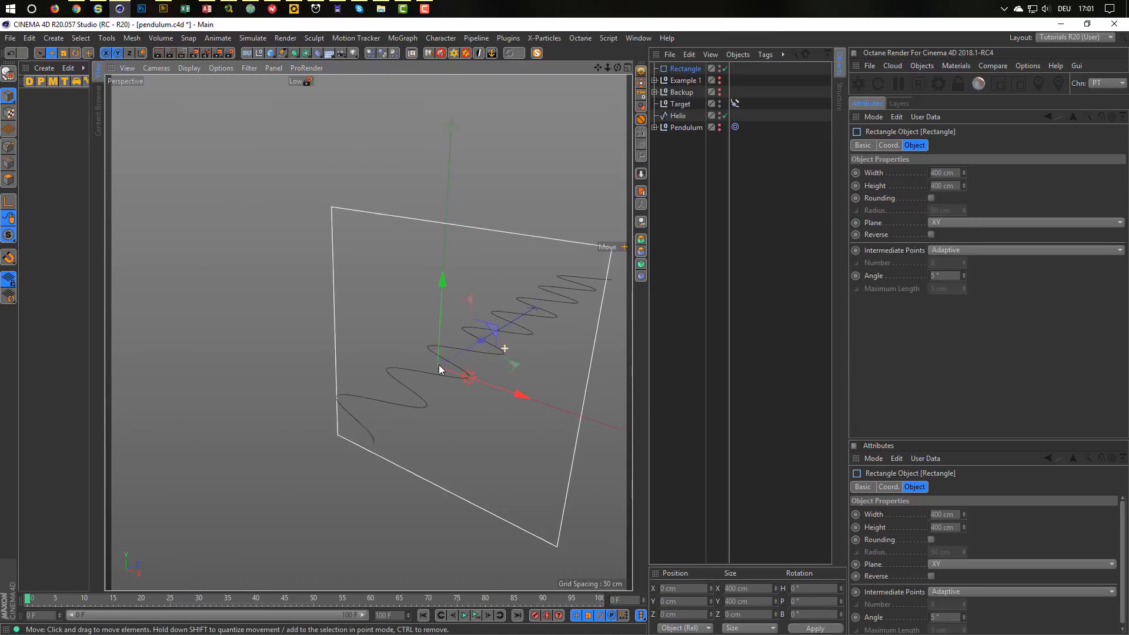
{"action": "scroll", "coordinate": [439, 365], "scroll_direction": "up", "scroll_amount": 3}
{"action": "left_click", "coordinate": [946, 172]}
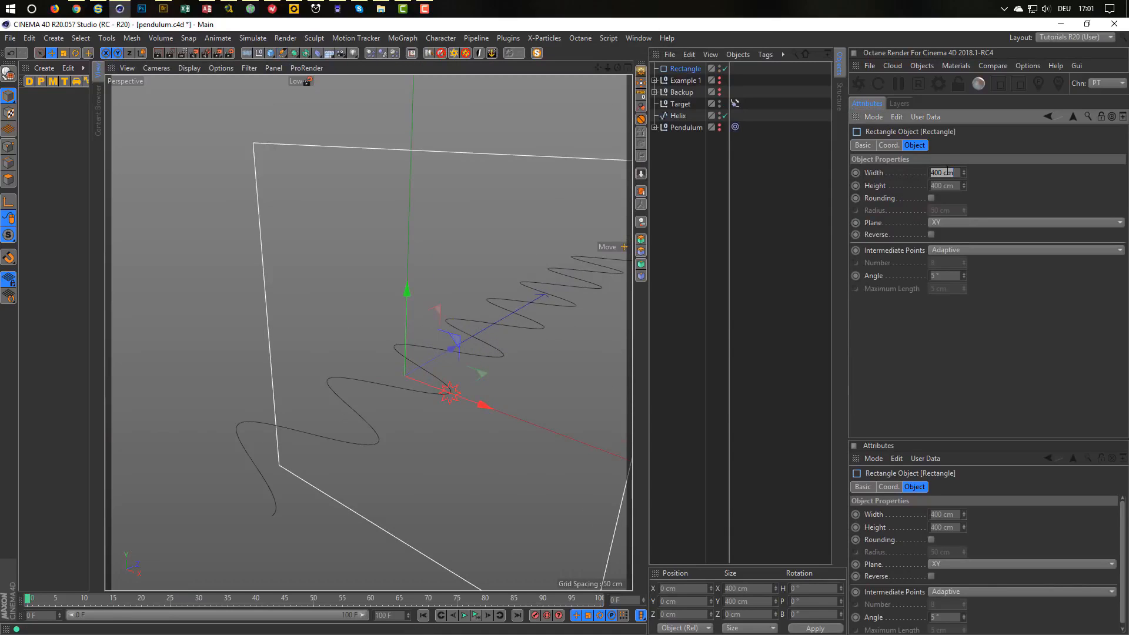
{"action": "type", "text": "15"}
{"action": "key", "text": "Tab"}
{"action": "type", "text": "15"}
{"action": "key", "text": "Return"}
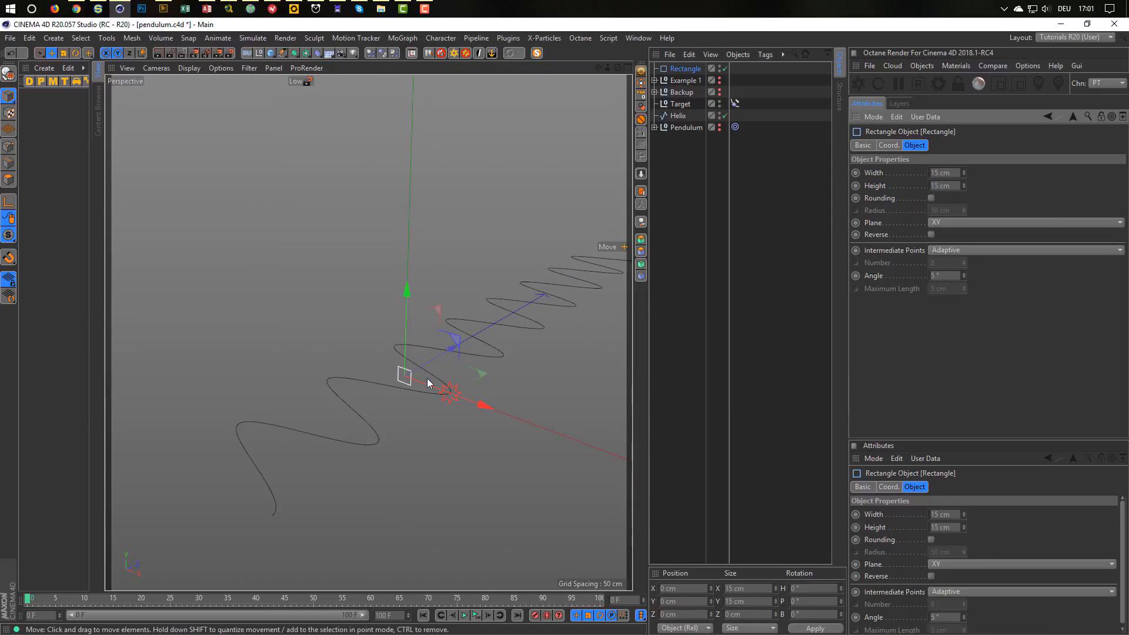
Set the rectangle's height to 0 cm and place it just above Helix.
{"action": "scroll", "coordinate": [484, 356], "scroll_direction": "up", "scroll_amount": 5}
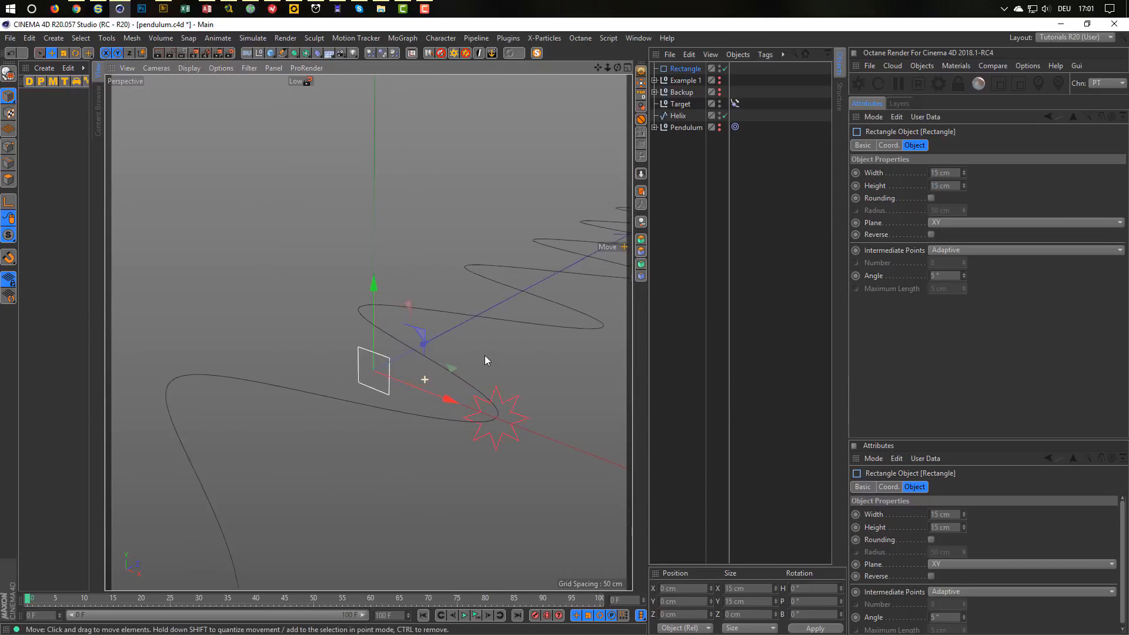
{"action": "right_click", "coordinate": [965, 186]}
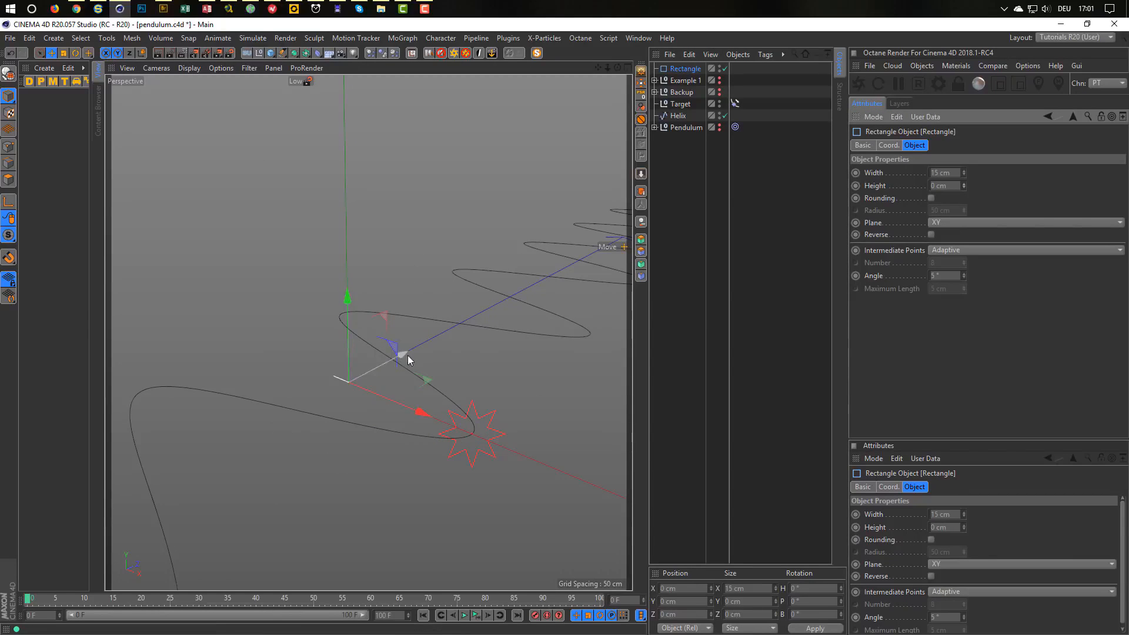
{"action": "left_click_drag", "start_coordinate": [676, 68], "coordinate": [681, 112]}
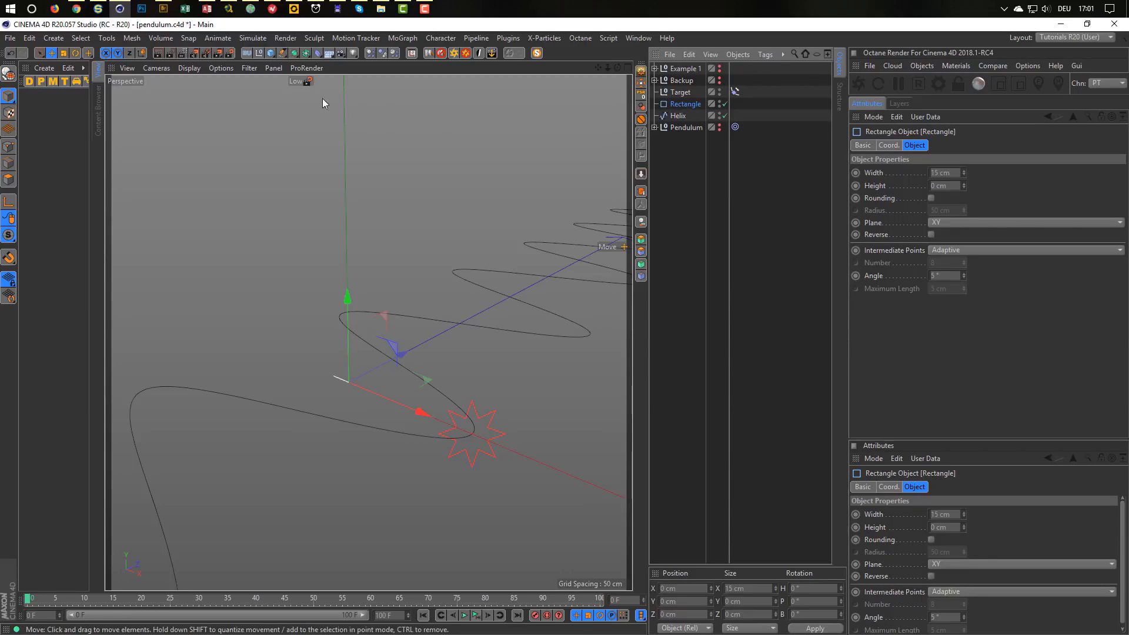
{"action": "left_click", "coordinate": [294, 54]}
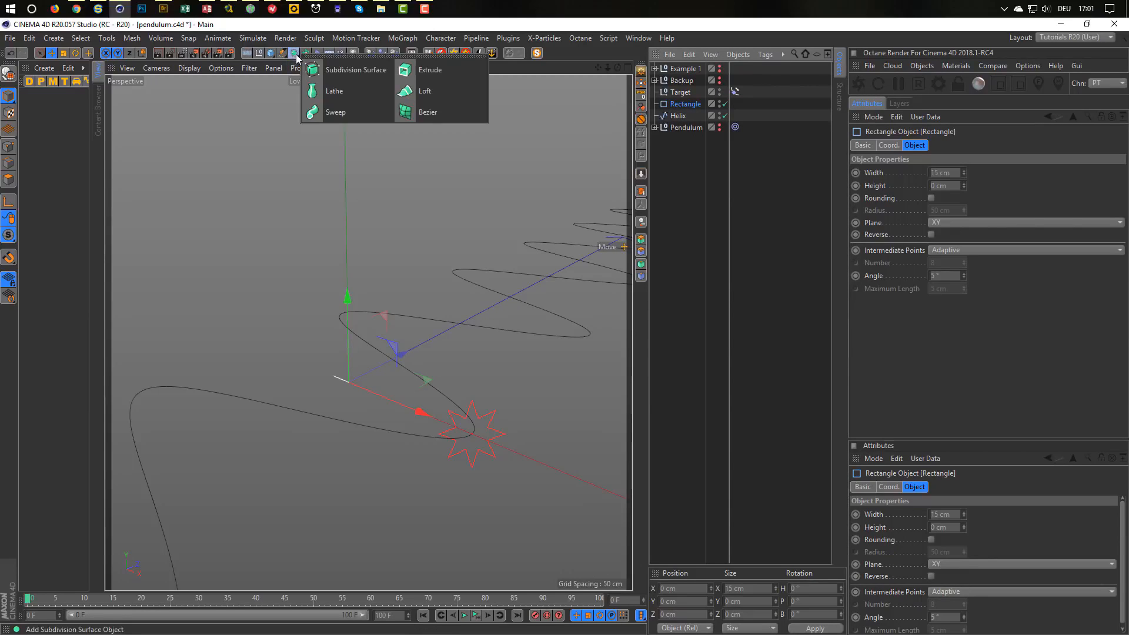
Create a Sweep with the Rectangle as profile and the Helix as path, forming a flat 15 cm ribbon.
{"action": "left_click", "coordinate": [336, 111], "text": "alt"}
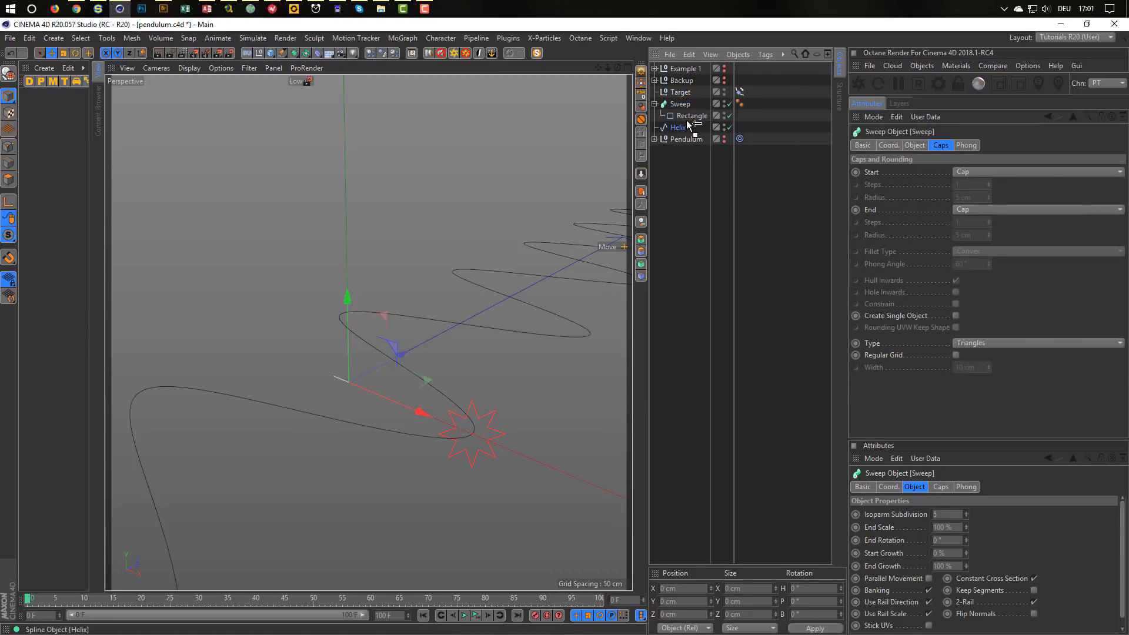
{"action": "left_click_drag", "start_coordinate": [686, 120], "coordinate": [687, 121]}
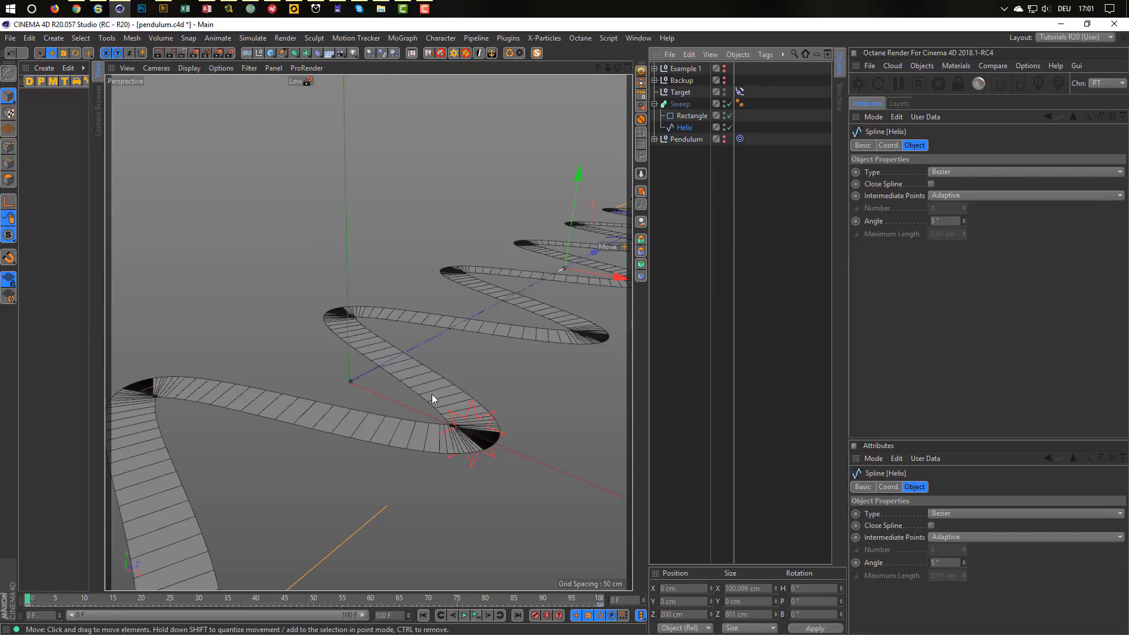
{"action": "right_click_drag", "start_coordinate": [343, 310], "coordinate": [353, 421], "text": "alt"}
{"action": "middle_click_drag", "start_coordinate": [480, 433], "coordinate": [349, 319], "text": "alt"}
{"action": "left_click_drag", "start_coordinate": [348, 318], "coordinate": [404, 324], "text": "alt"}
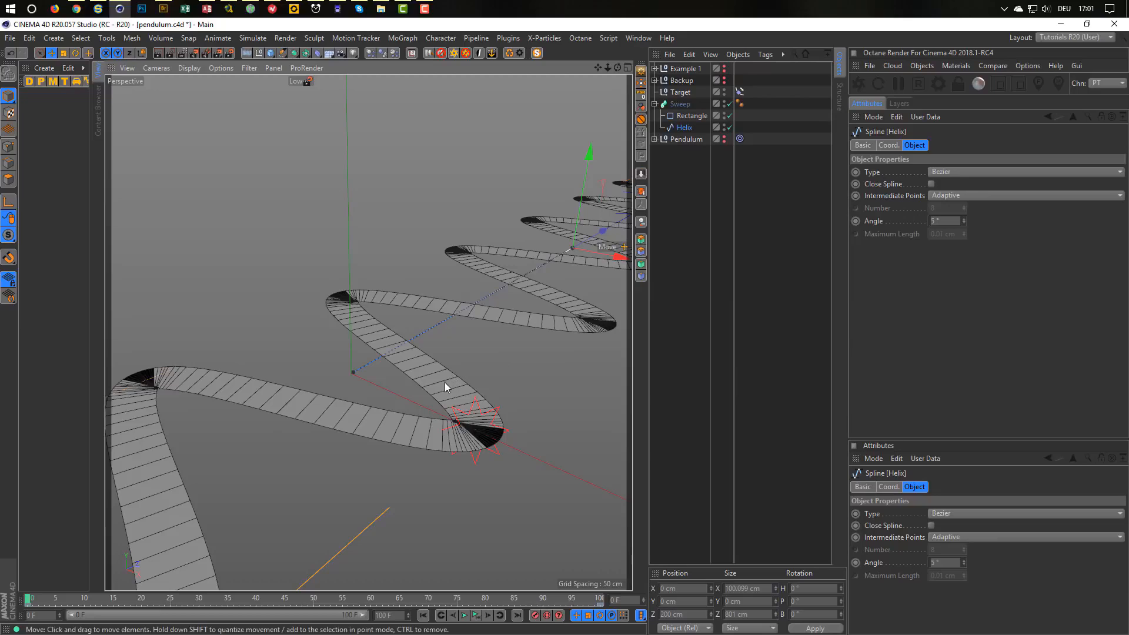
Check the Pendulum's target and display settings and expand its child cylinders.
{"action": "left_click", "coordinate": [690, 139]}
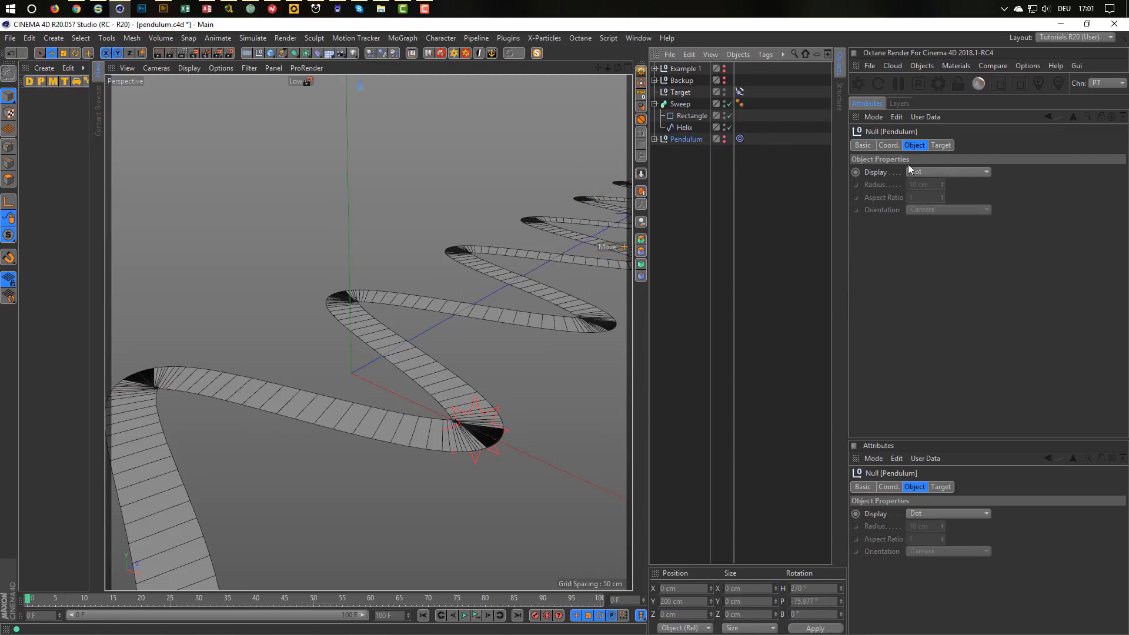
{"action": "left_click", "coordinate": [941, 146]}
{"action": "left_click", "coordinate": [916, 145]}
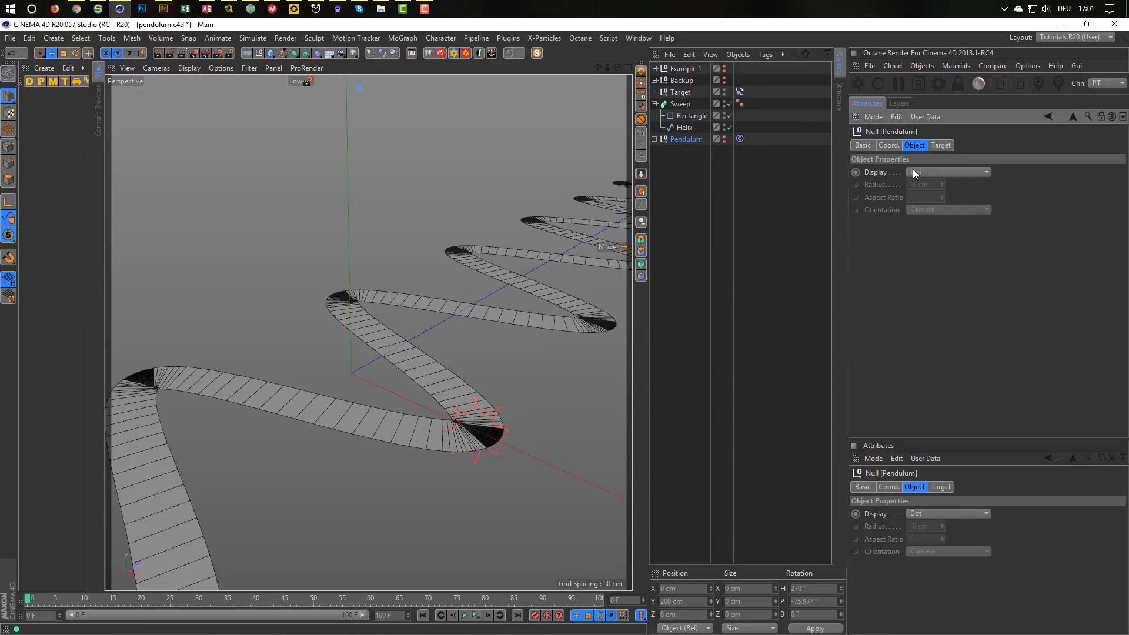
{"action": "left_click", "coordinate": [654, 138]}
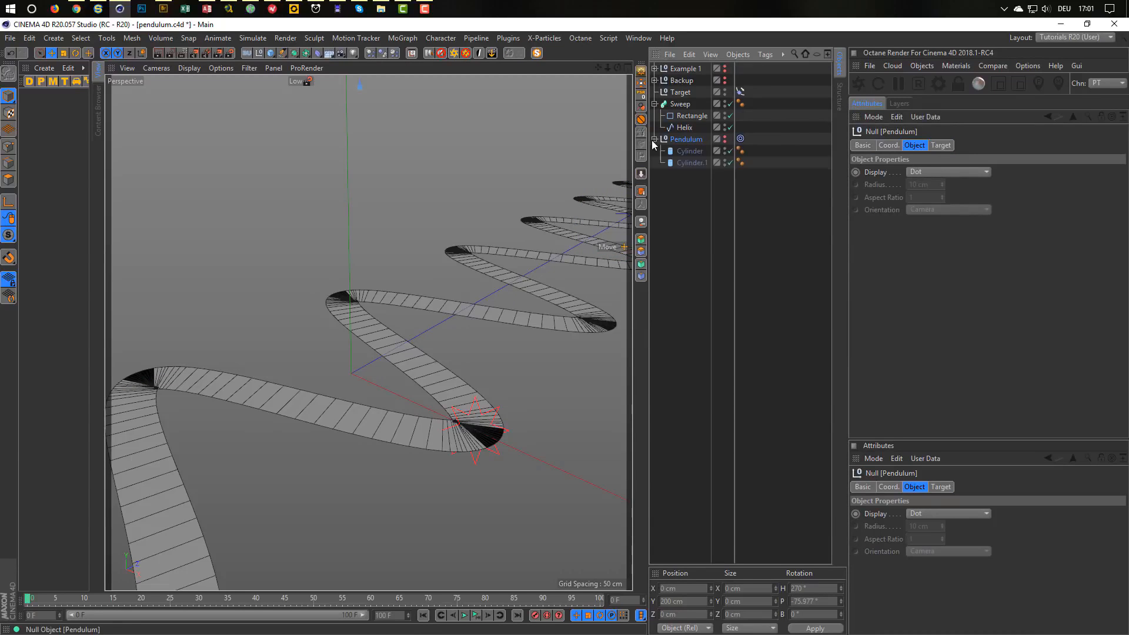
Hide the Target null in the viewport, collapse Pendulum, and select the Sweep.
{"action": "left_click", "coordinate": [680, 92]}
{"action": "left_click", "coordinate": [726, 92]}
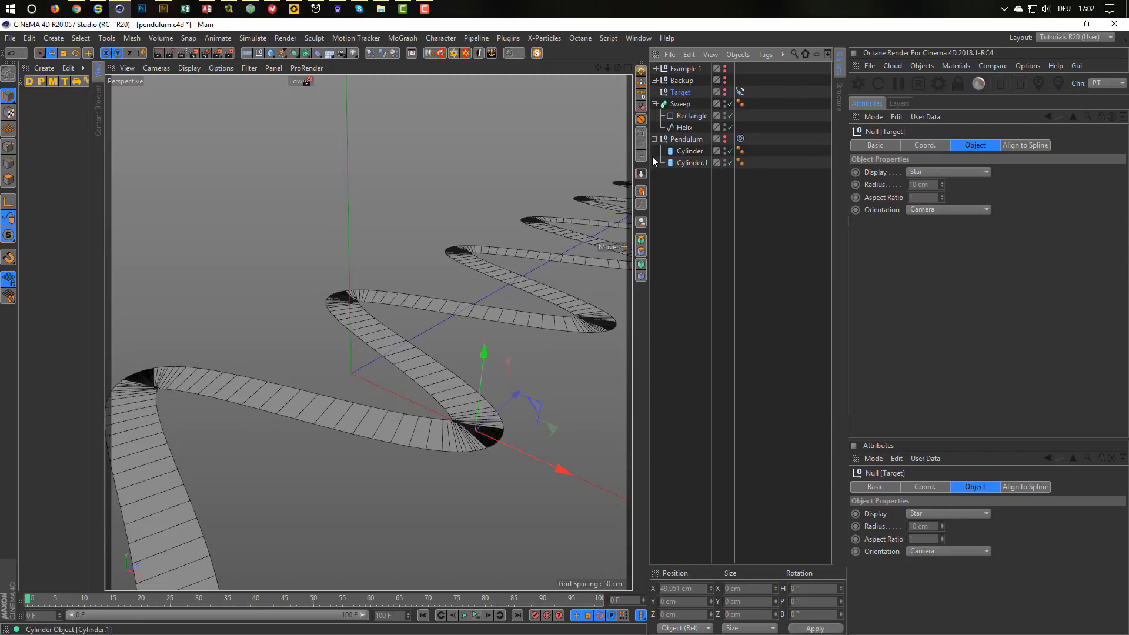
{"action": "left_click", "coordinate": [654, 138]}
{"action": "left_click", "coordinate": [682, 105]}
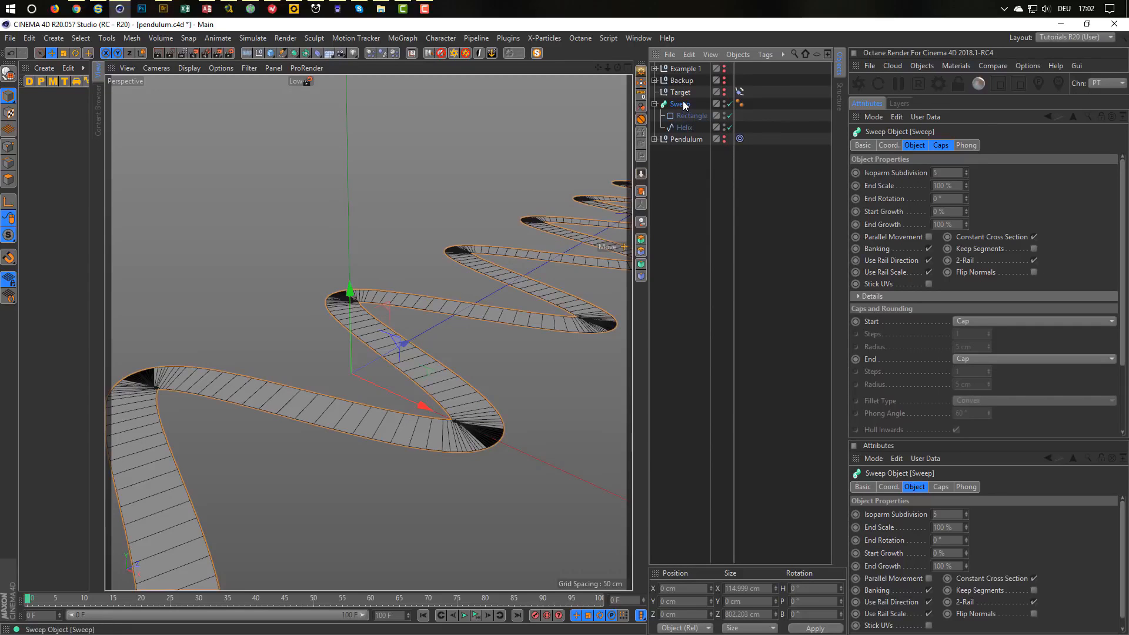
Bake the Sweep with Current State to Object and place the polygon copy below Pendulum.
{"action": "left_click", "coordinate": [942, 145]}
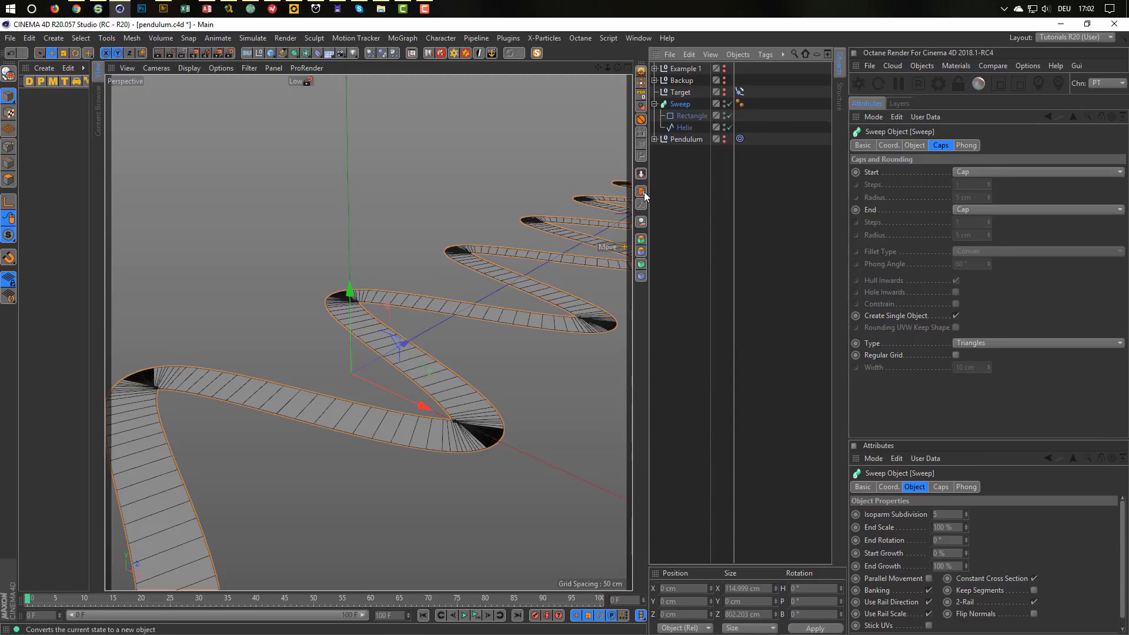
{"action": "right_click", "coordinate": [682, 103]}
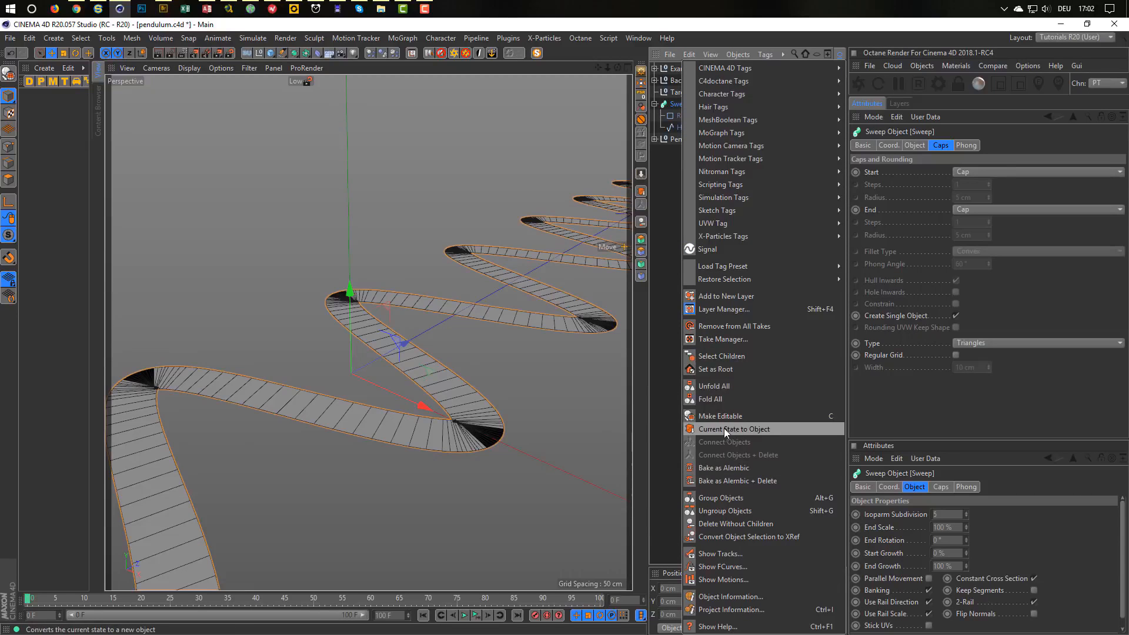
{"action": "left_click", "coordinate": [744, 435]}
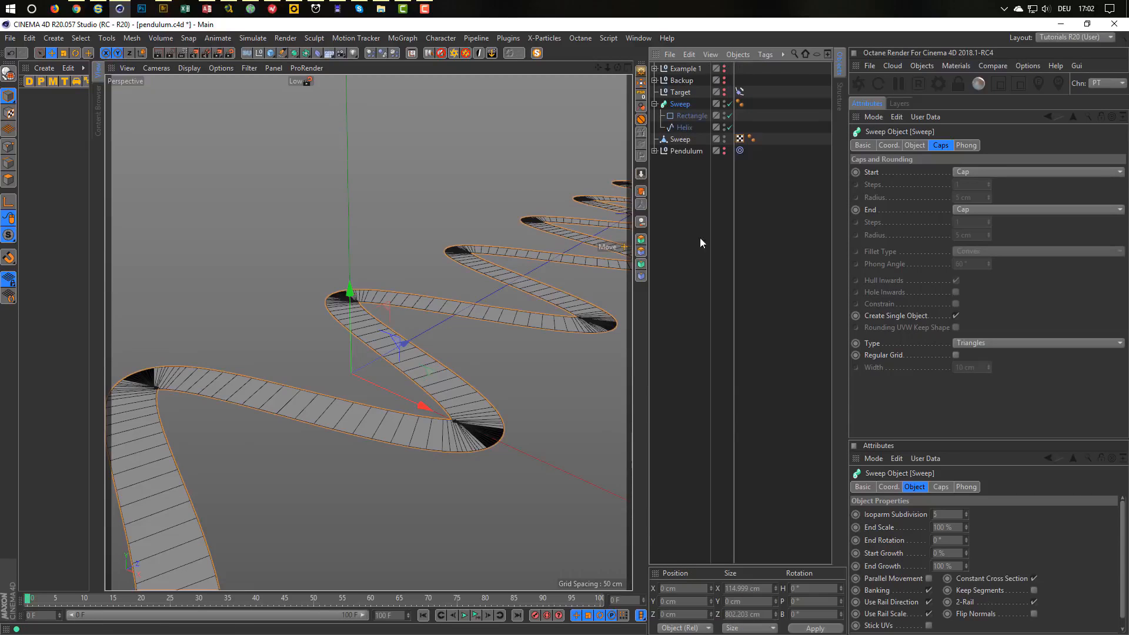
{"action": "left_click_drag", "start_coordinate": [687, 139], "coordinate": [689, 182]}
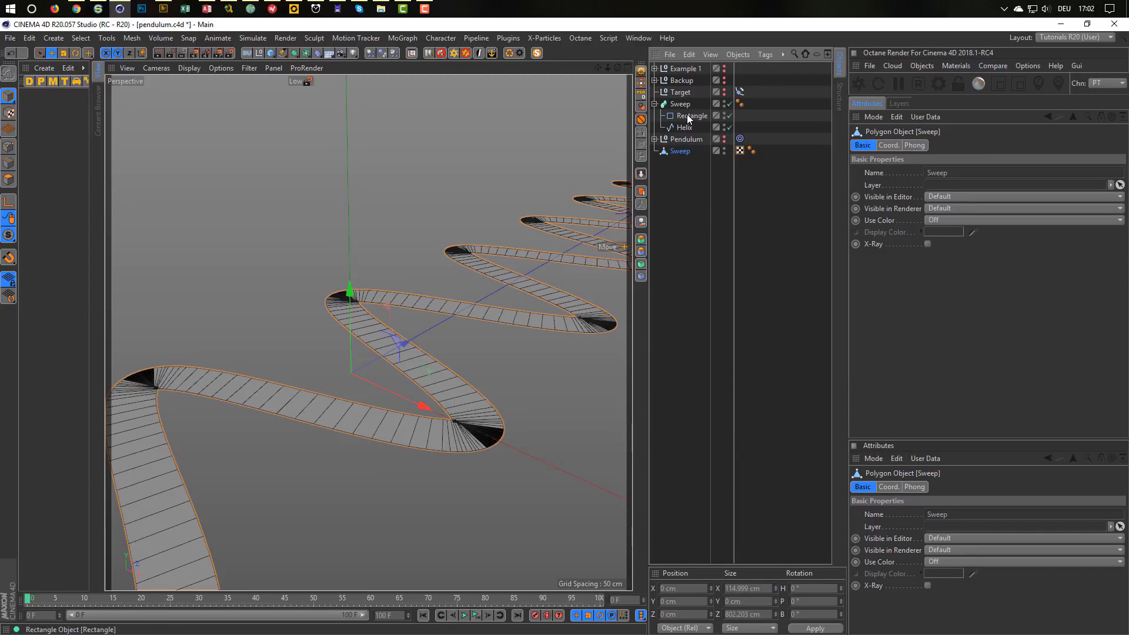
Move the Helix out, delete the Sweep generator with its Rectangle, and select the polygon Sweep.
{"action": "left_click_drag", "start_coordinate": [684, 127], "coordinate": [682, 100]}
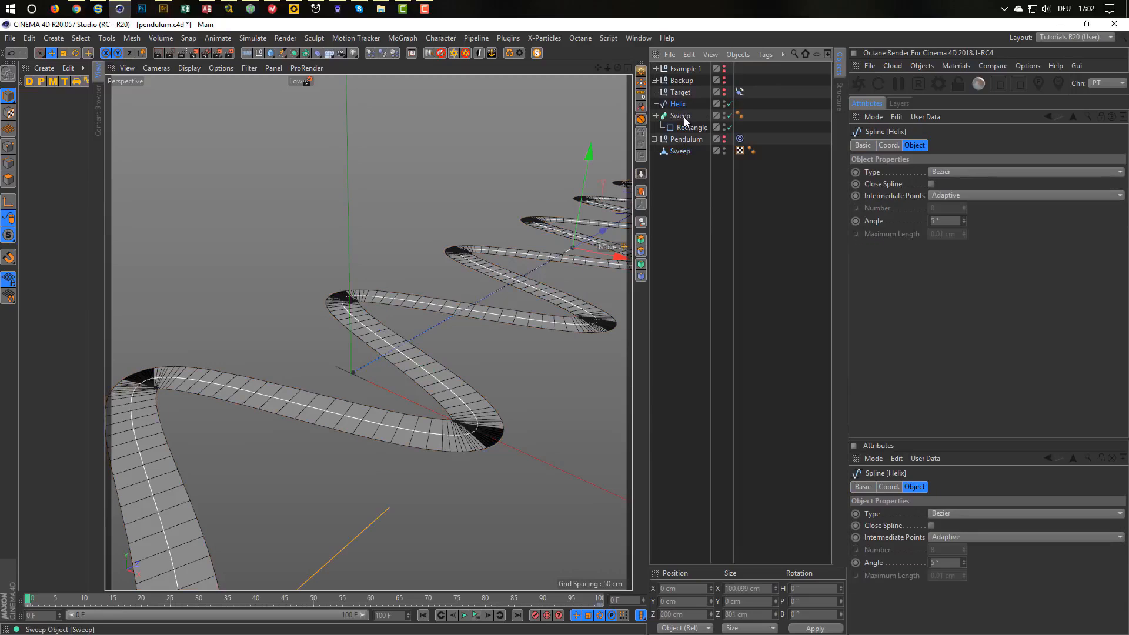
{"action": "left_click", "coordinate": [681, 116]}
{"action": "key", "text": "Delete"}
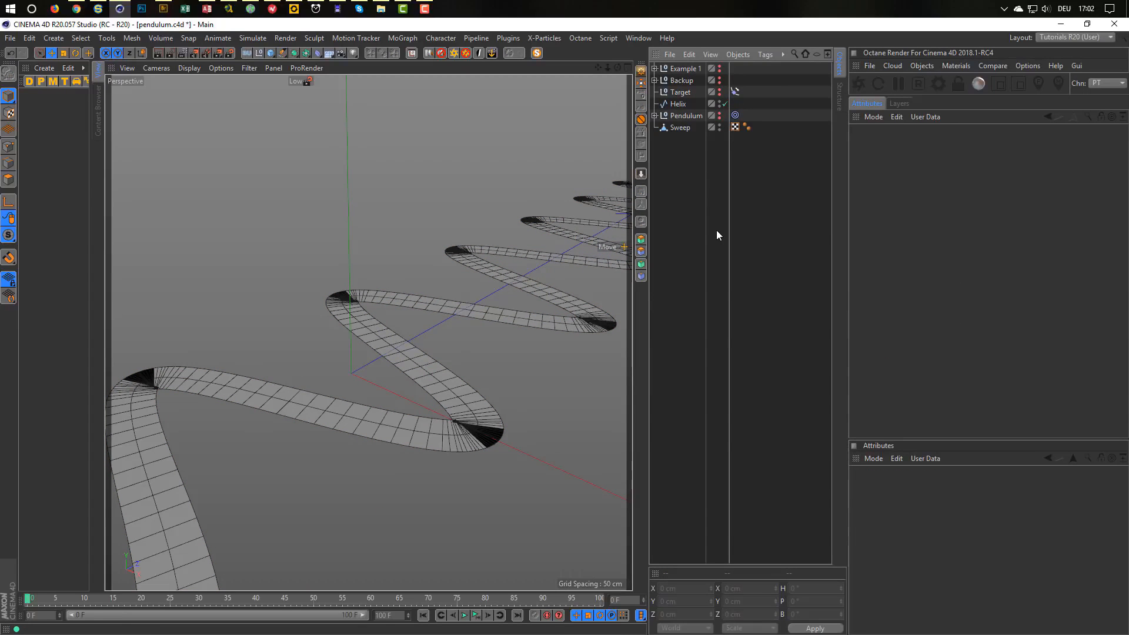
{"action": "left_click", "coordinate": [677, 127]}
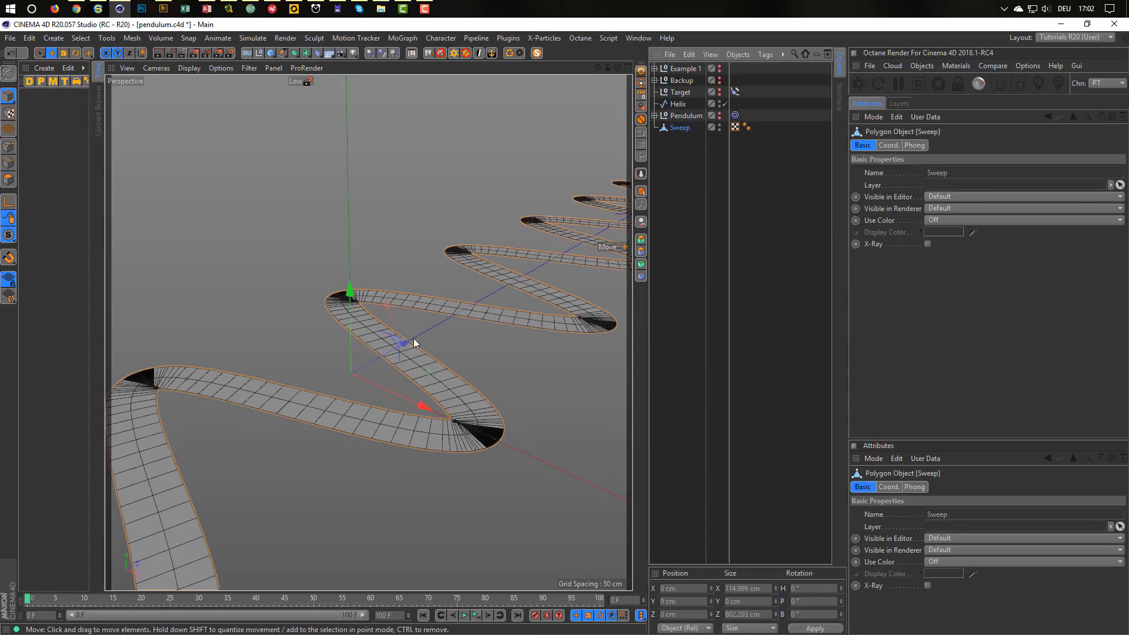
In Polygon mode, select all 715 ribbon polygons with Ctrl+A and run Align Normals.
{"action": "right_click_drag", "start_coordinate": [357, 377], "coordinate": [326, 374], "text": "alt"}
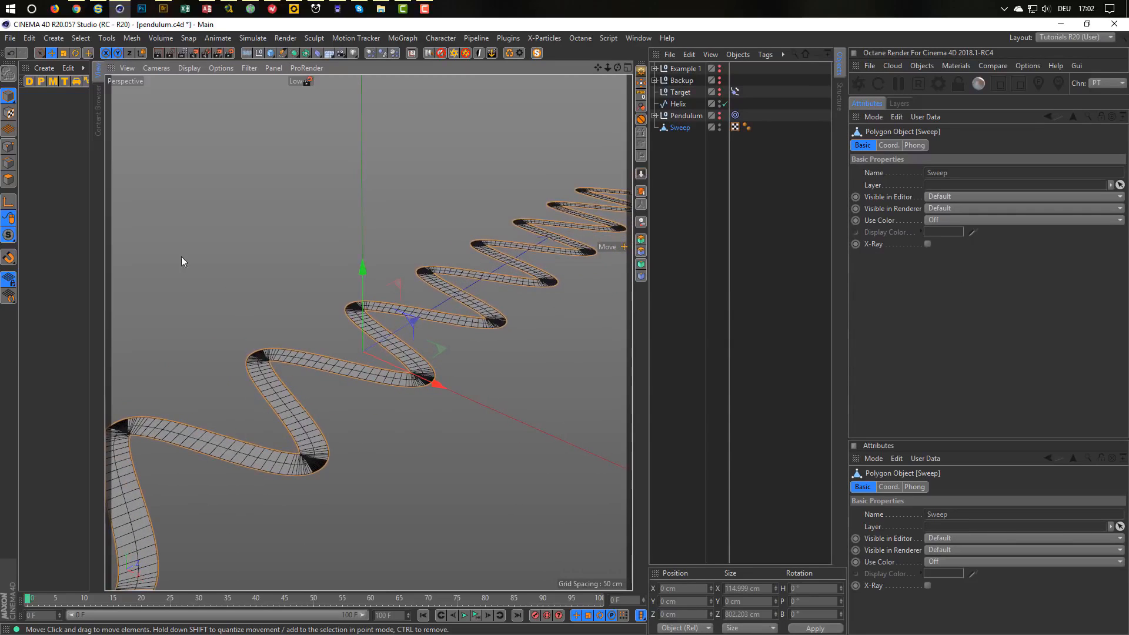
{"action": "left_click", "coordinate": [9, 180]}
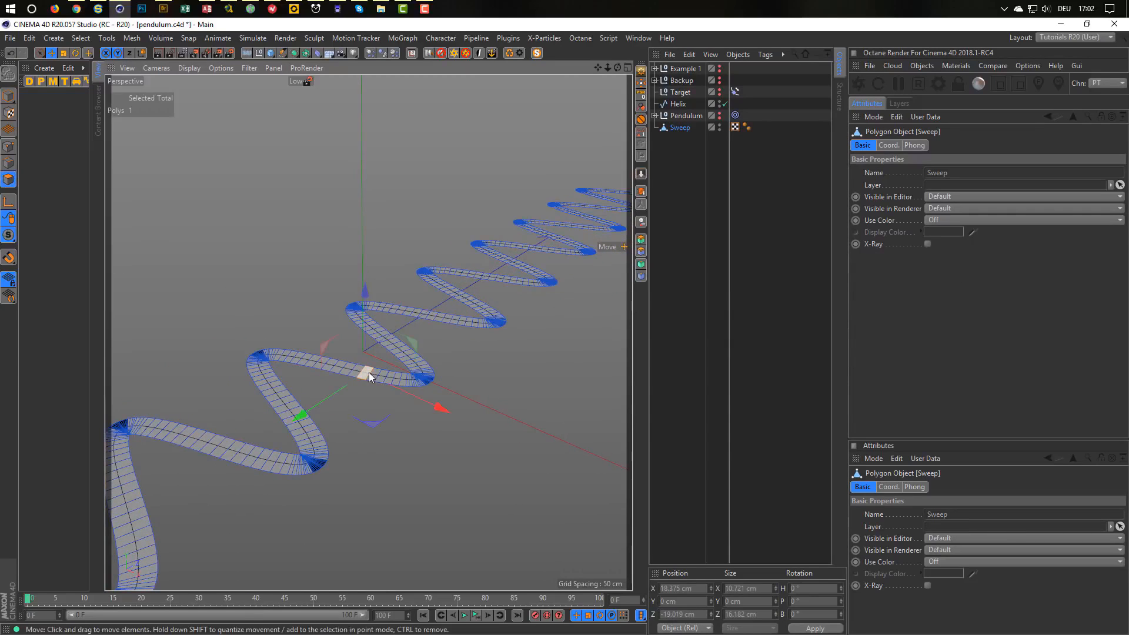
{"action": "key", "text": "ctrl+a"}
{"action": "scroll", "coordinate": [293, 406], "scroll_direction": "up", "scroll_amount": 1}
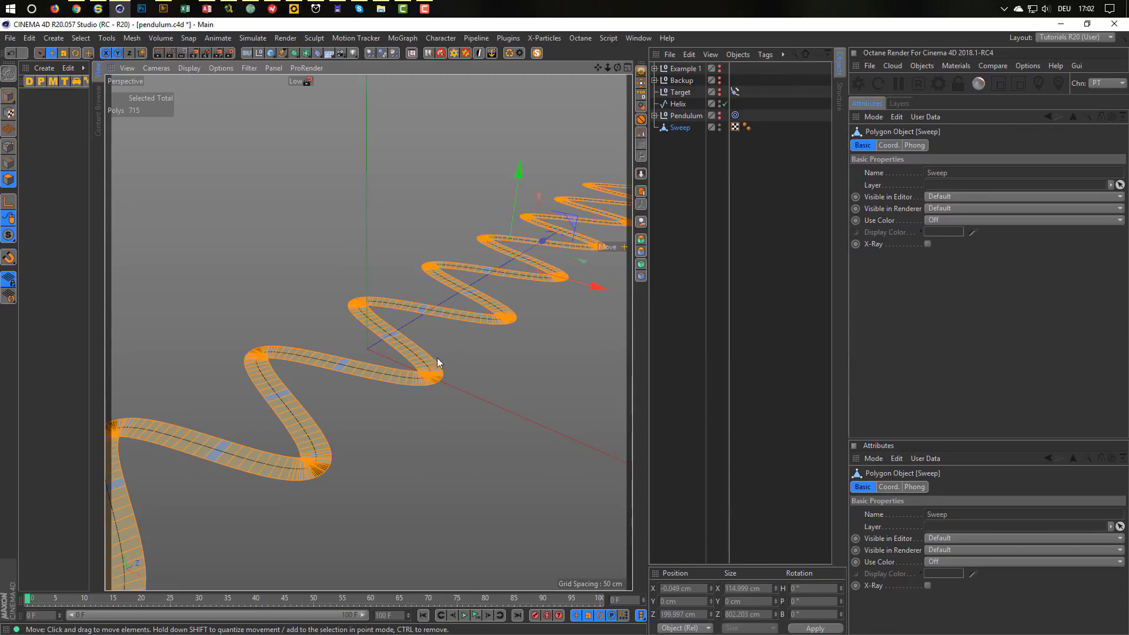
{"action": "right_click", "coordinate": [471, 396]}
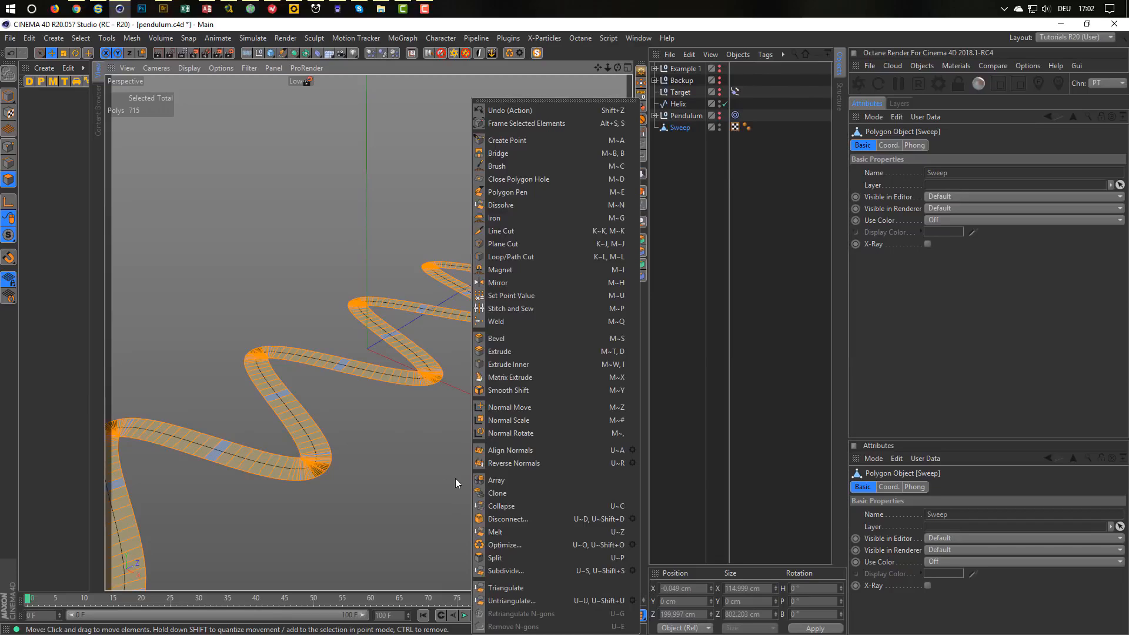
{"action": "left_click", "coordinate": [508, 449]}
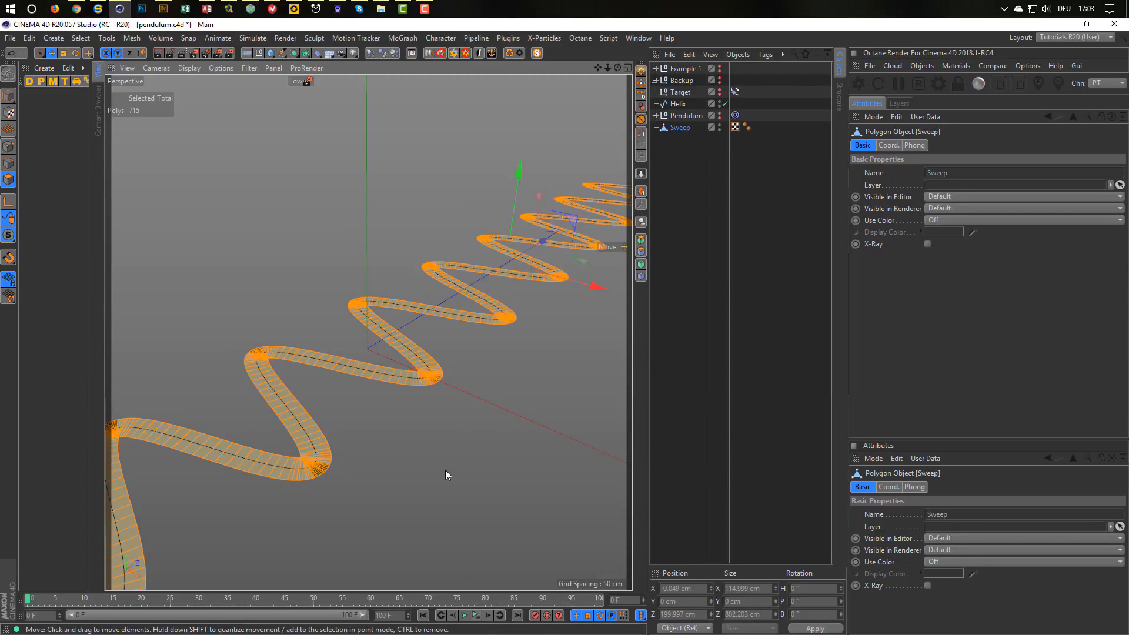
{"action": "left_click_drag", "start_coordinate": [408, 472], "coordinate": [265, 347], "text": "alt"}
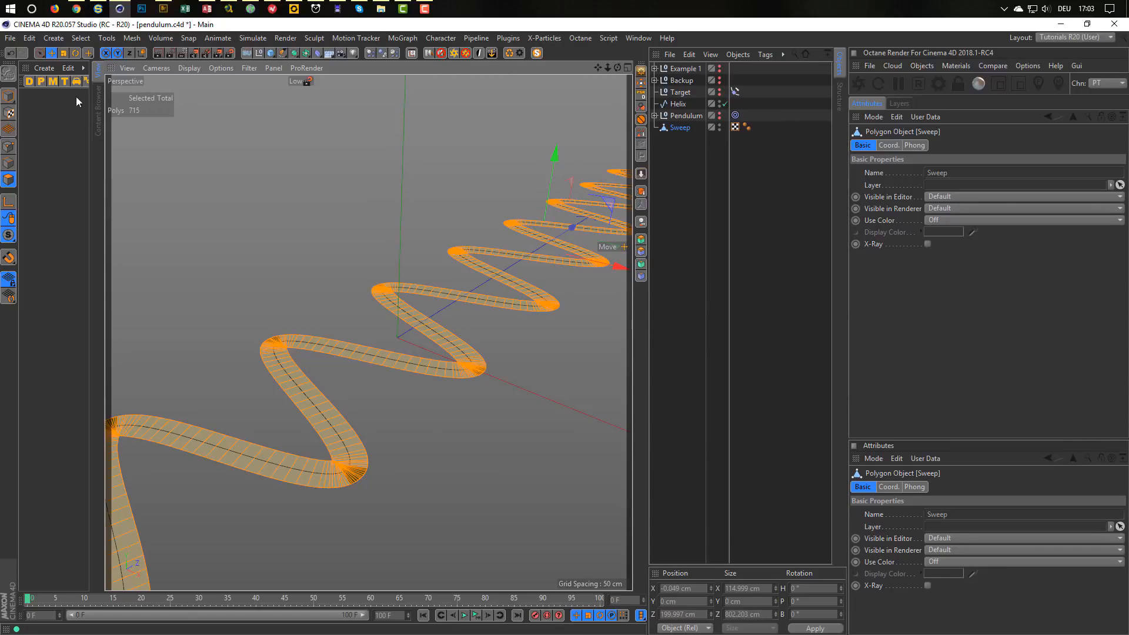
Apply Outline Selection to the ribbon polygons to select its 1432 border edges.
{"action": "left_click", "coordinate": [77, 37]}
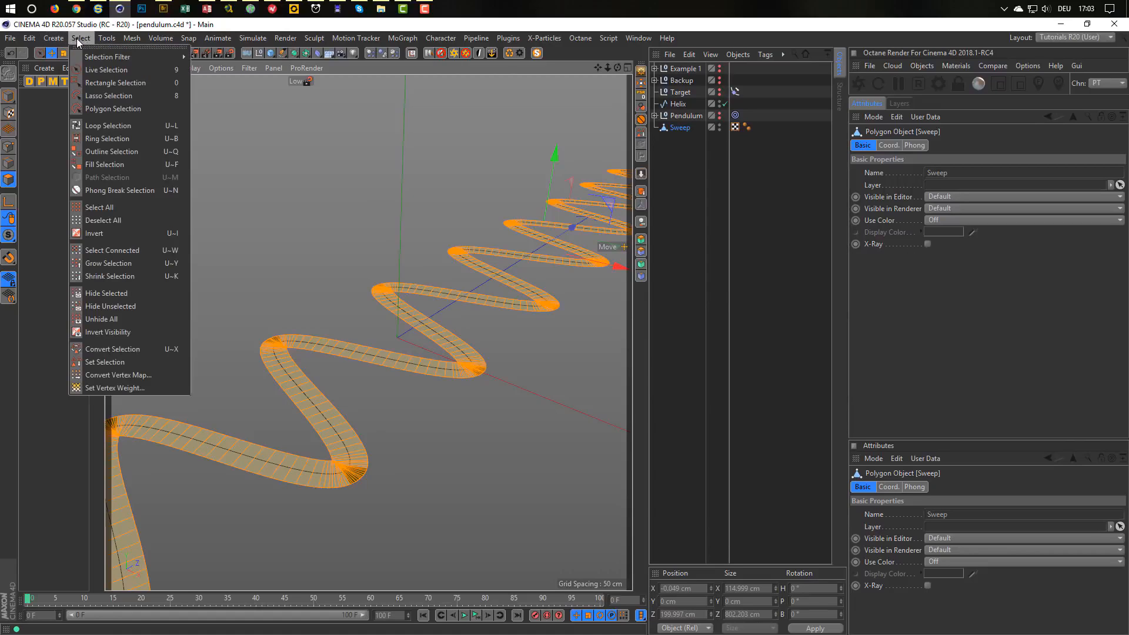
{"action": "left_click", "coordinate": [113, 152]}
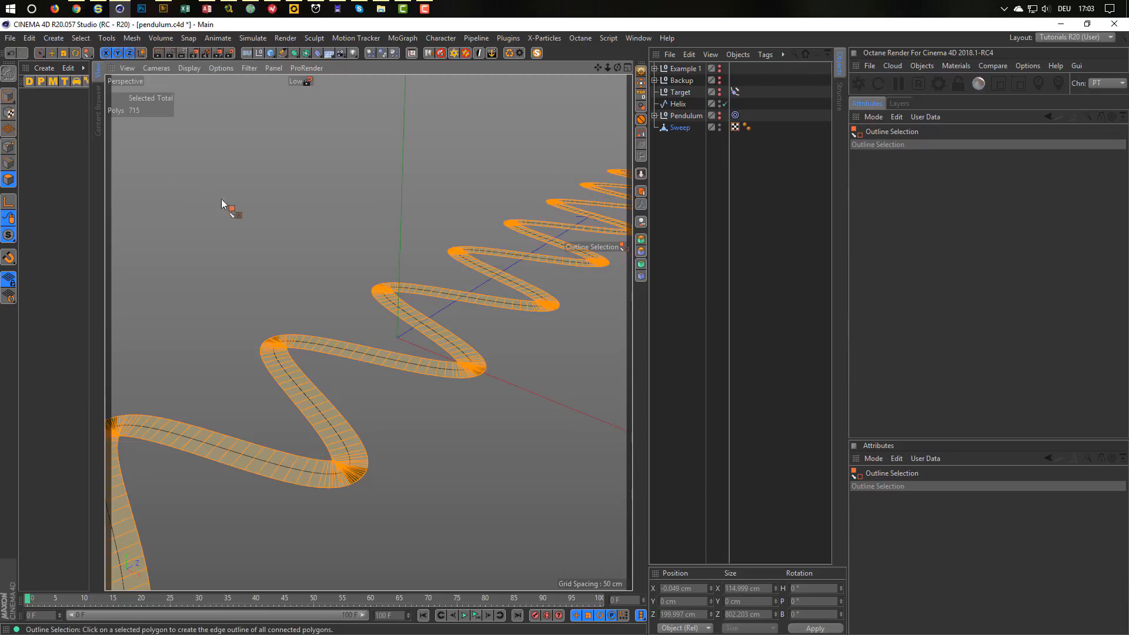
{"action": "left_click", "coordinate": [354, 349]}
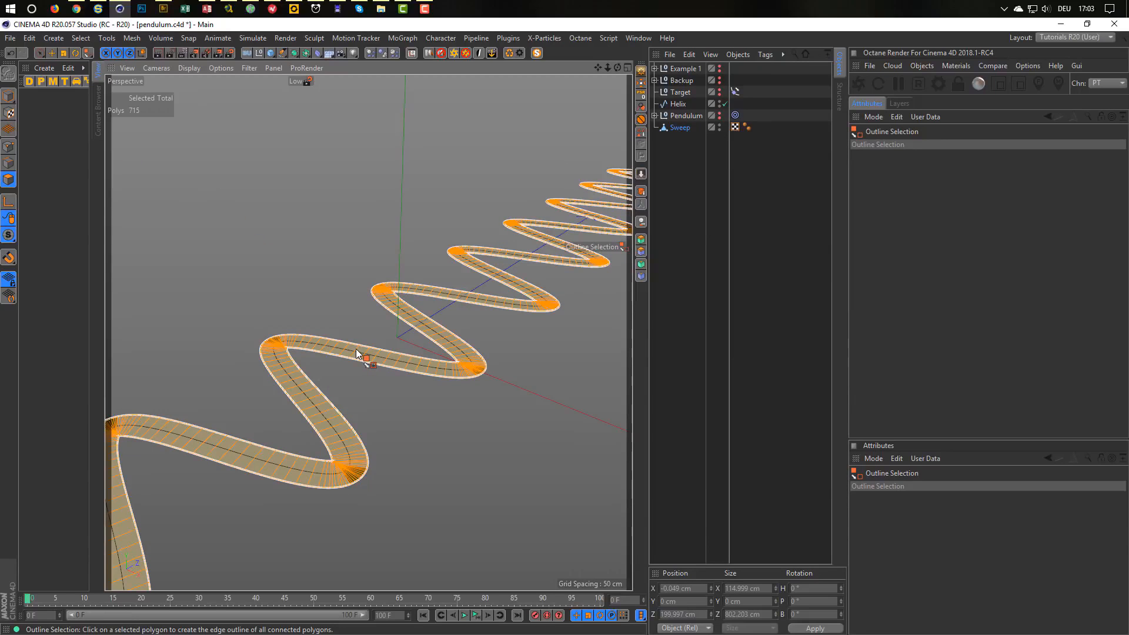
{"action": "left_click", "coordinate": [357, 352]}
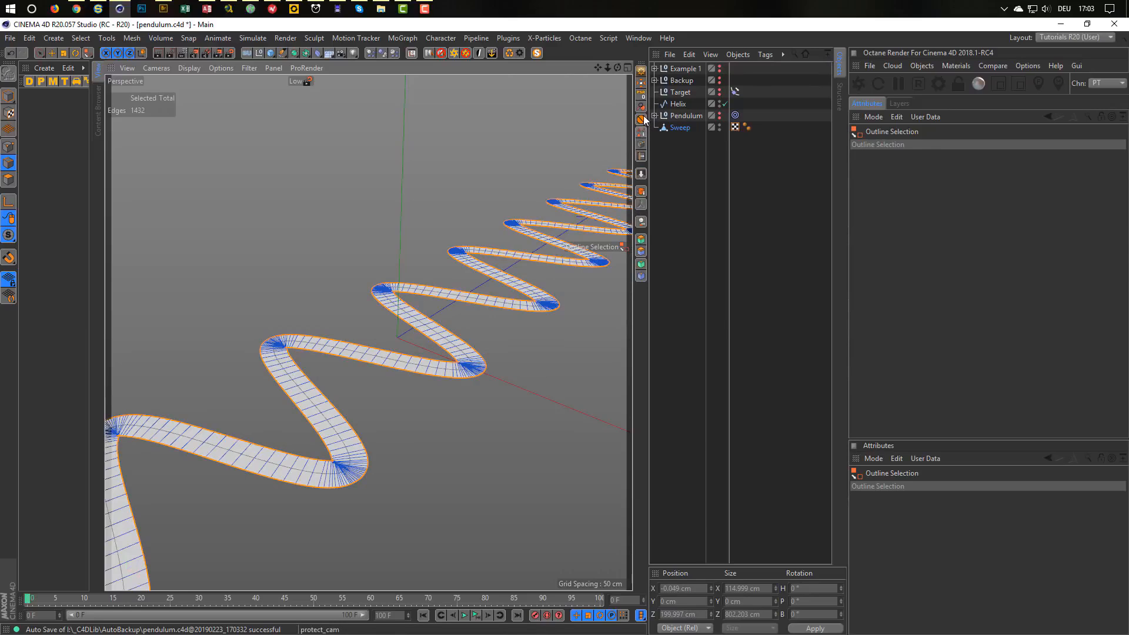
Convert the outline edges to a spline and move Sweep.Spline to the top level.
{"action": "left_click", "coordinate": [642, 145]}
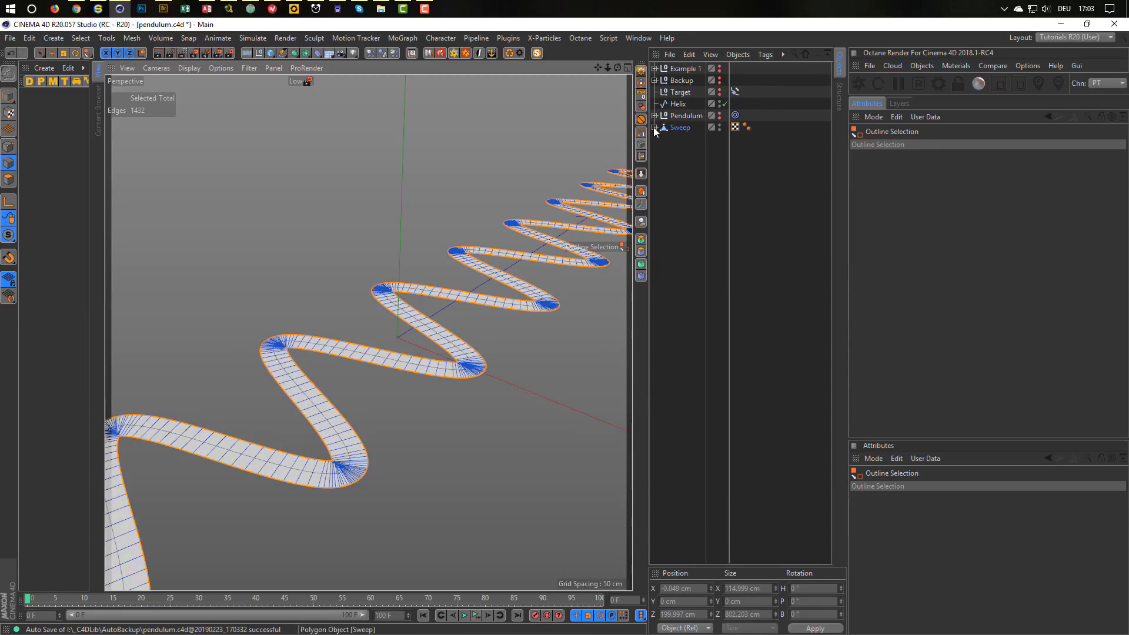
{"action": "left_click", "coordinate": [654, 128]}
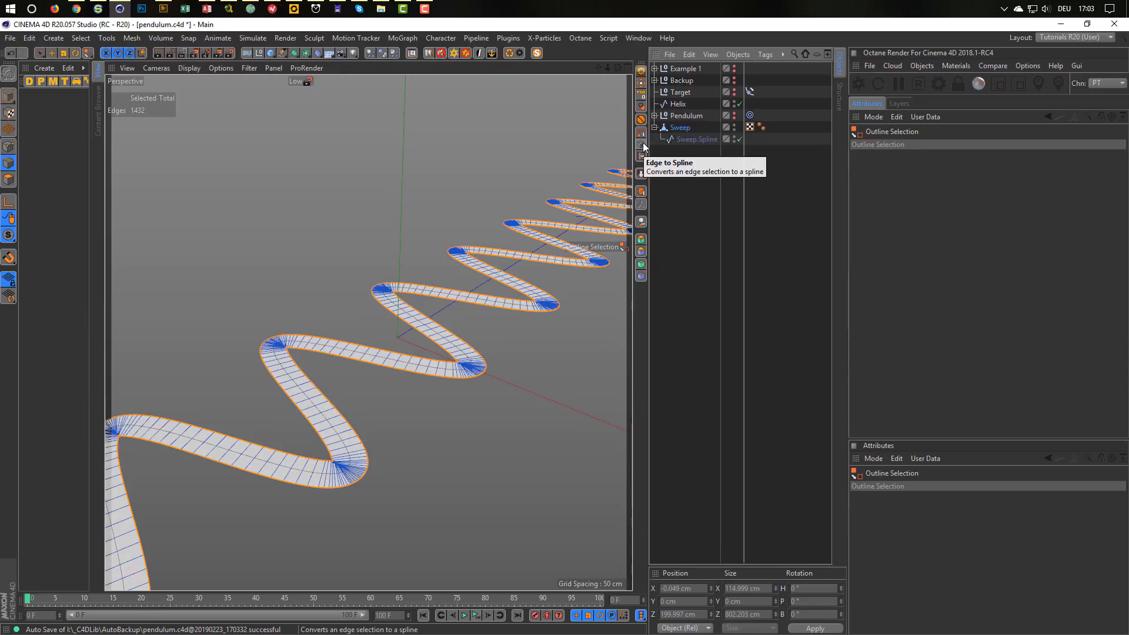
{"action": "left_click_drag", "start_coordinate": [680, 137], "coordinate": [681, 150]}
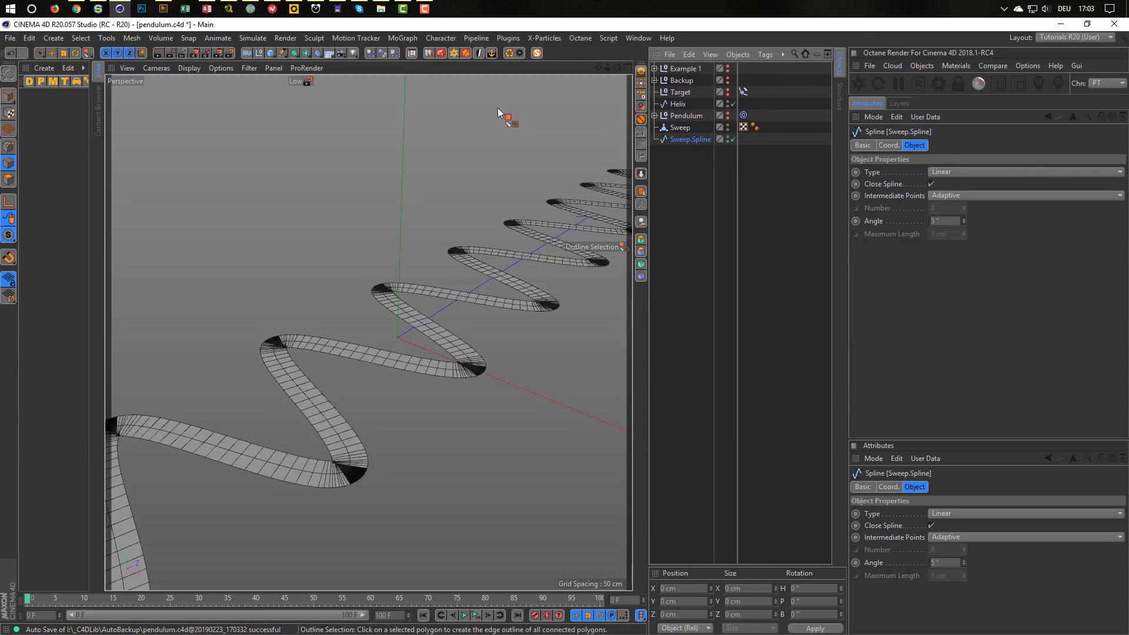
Delete the polygon Sweep object and make the Helix invisible in the viewport.
{"action": "left_click", "coordinate": [127, 38]}
{"action": "mouse_move", "coordinate": [139, 68]}
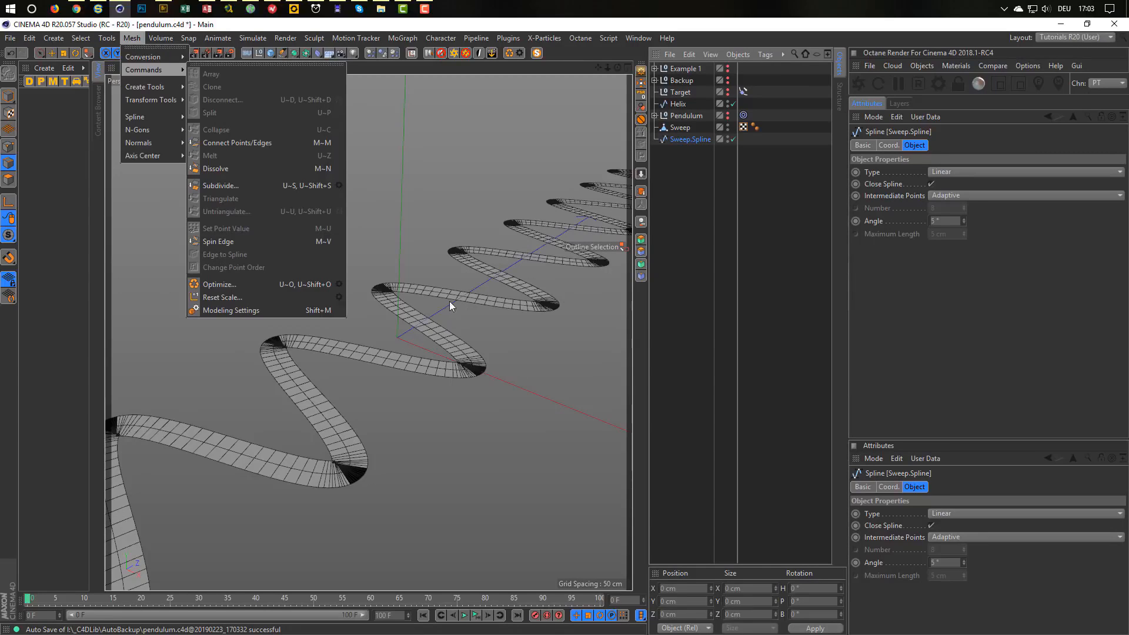
{"action": "left_click", "coordinate": [686, 136]}
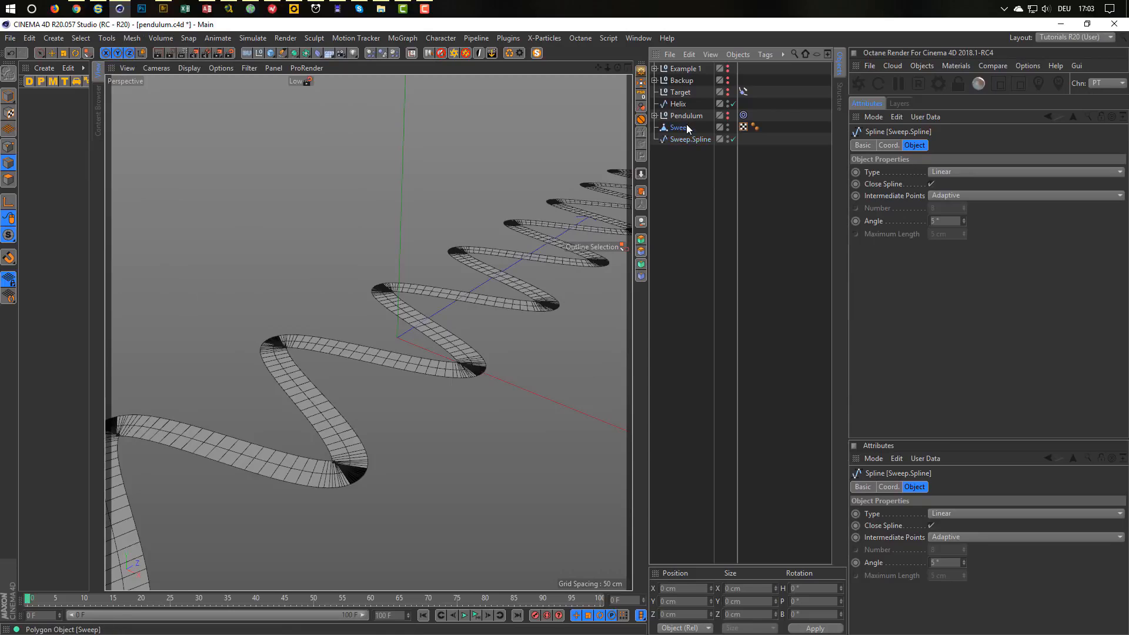
{"action": "left_click", "coordinate": [686, 126]}
{"action": "key", "text": "Delete"}
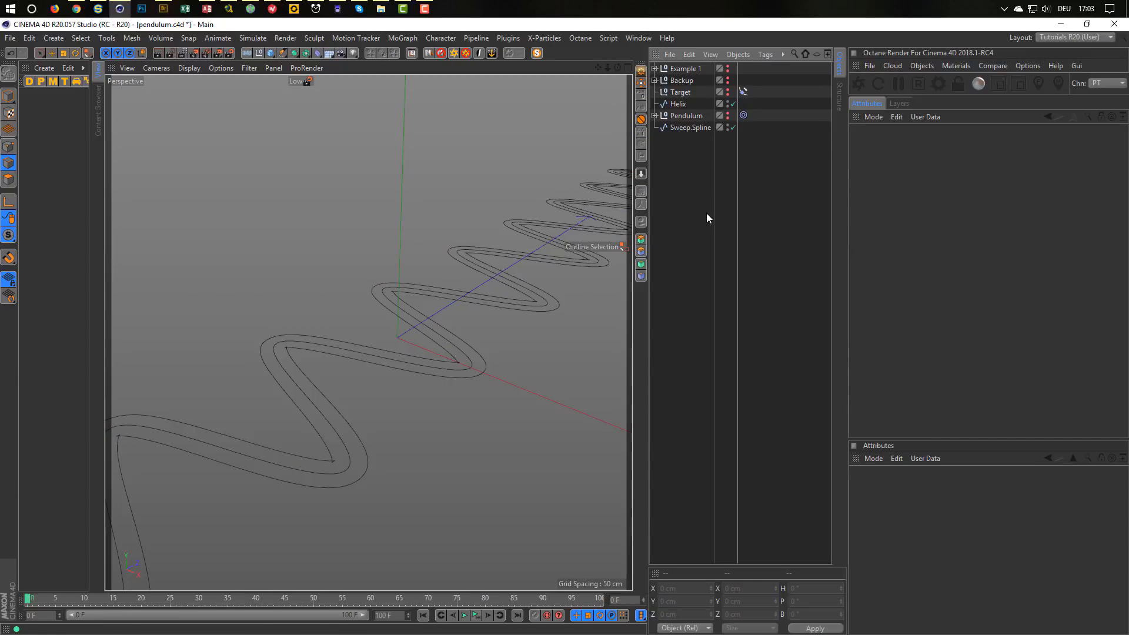
{"action": "scroll", "coordinate": [445, 350], "scroll_direction": "up", "scroll_amount": 1}
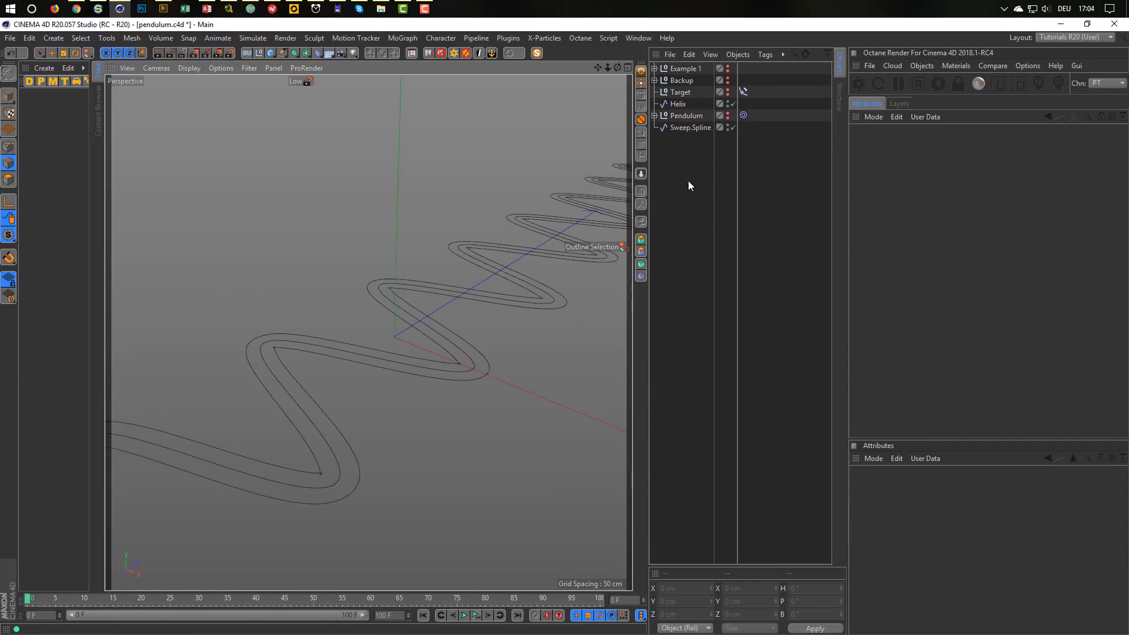
{"action": "left_click", "coordinate": [728, 101]}
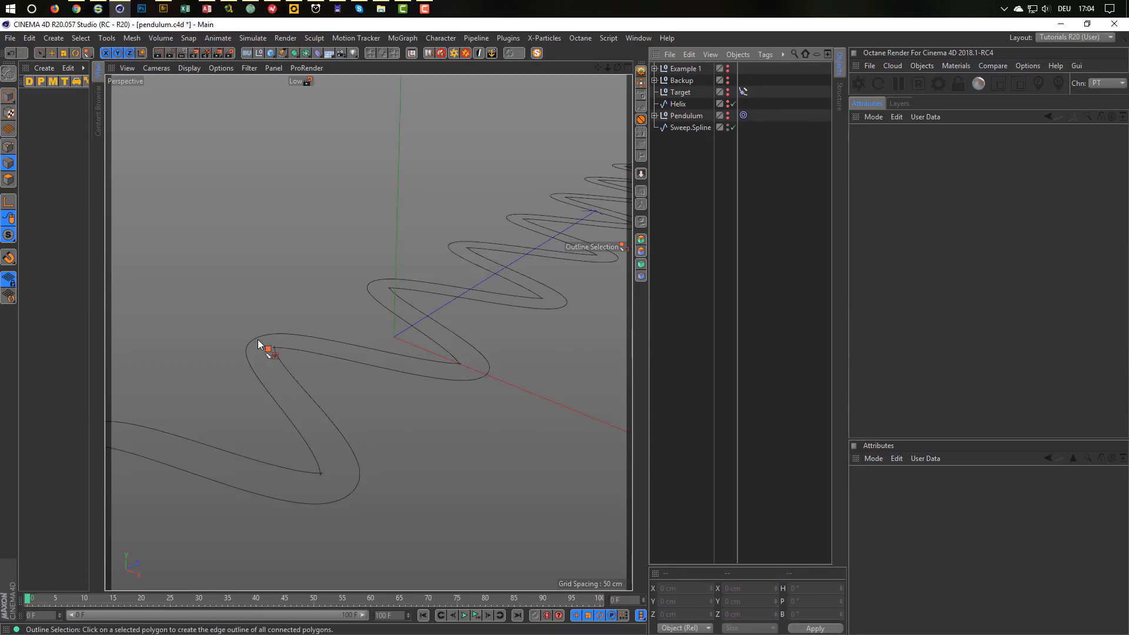
Maximize the Top view and zoom in on the spline.
{"action": "middle_click", "coordinate": [344, 376]}
{"action": "middle_click", "coordinate": [491, 259]}
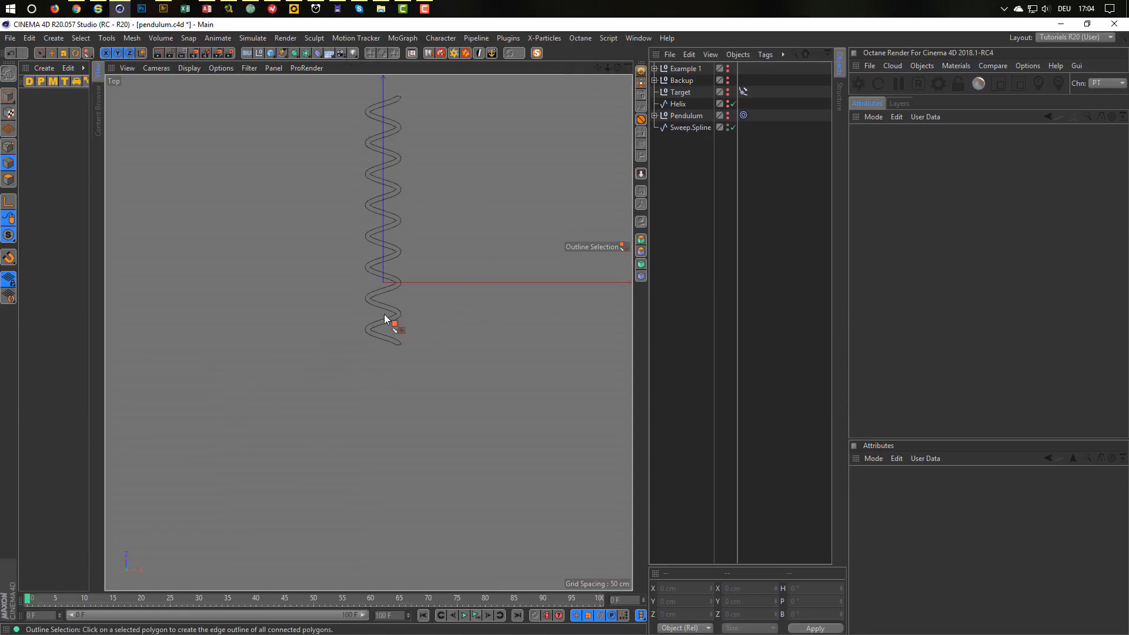
{"action": "scroll", "coordinate": [416, 335], "scroll_direction": "up", "scroll_amount": 4}
{"action": "scroll", "coordinate": [412, 336], "scroll_direction": "up", "scroll_amount": 10}
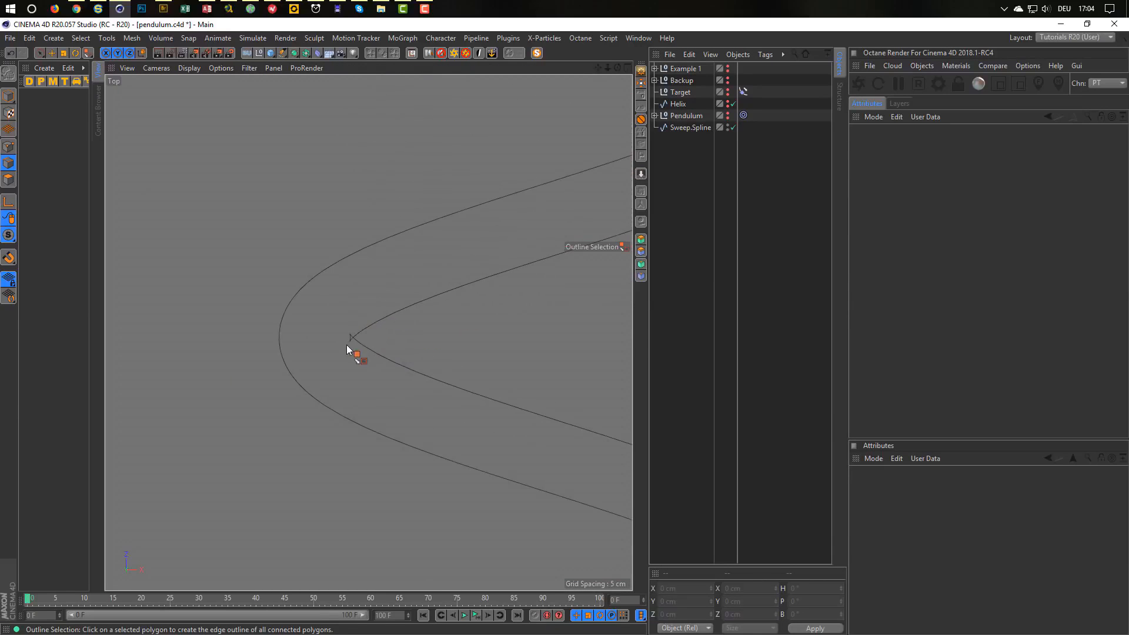
In Points mode on Sweep.Spline, switch to box selection, trial-select a corner, then clear it.
{"action": "left_click", "coordinate": [8, 146]}
{"action": "left_click", "coordinate": [690, 128]}
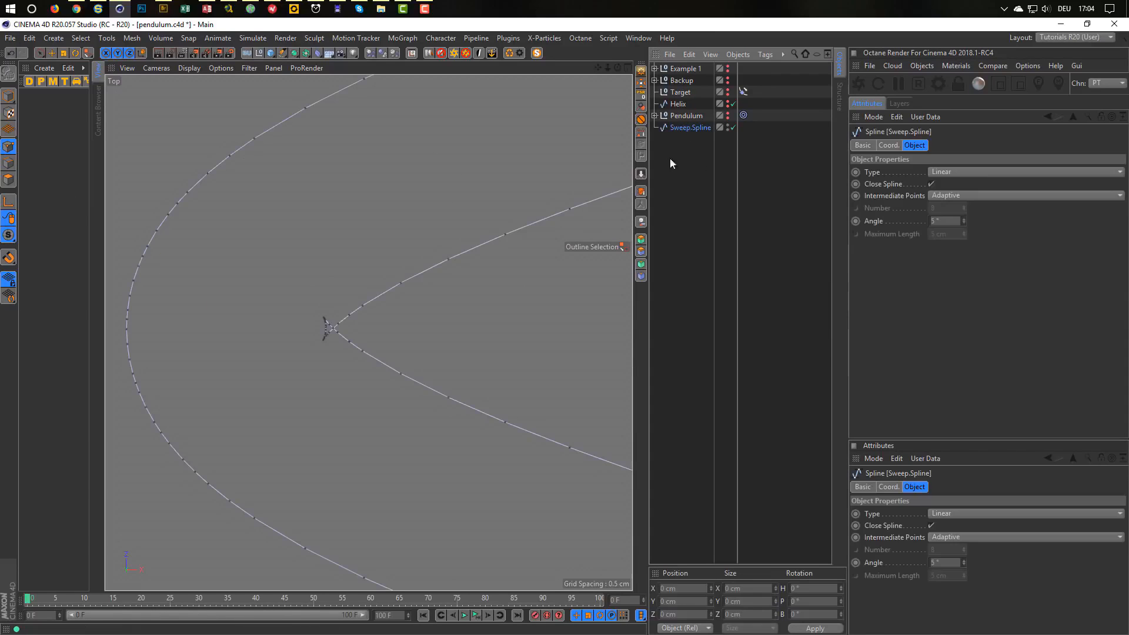
{"action": "scroll", "coordinate": [377, 320], "scroll_direction": "up", "scroll_amount": 2}
{"action": "scroll", "coordinate": [376, 320], "scroll_direction": "up", "scroll_amount": 1}
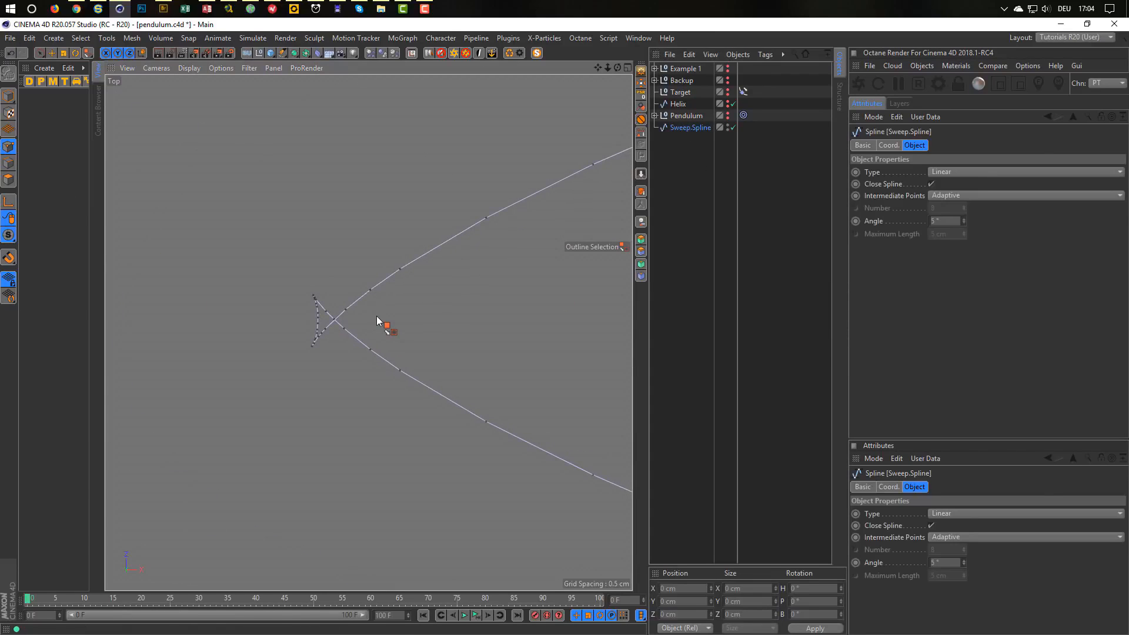
{"action": "key", "text": "0"}
{"action": "left_click_drag", "start_coordinate": [288, 262], "coordinate": [339, 372]}
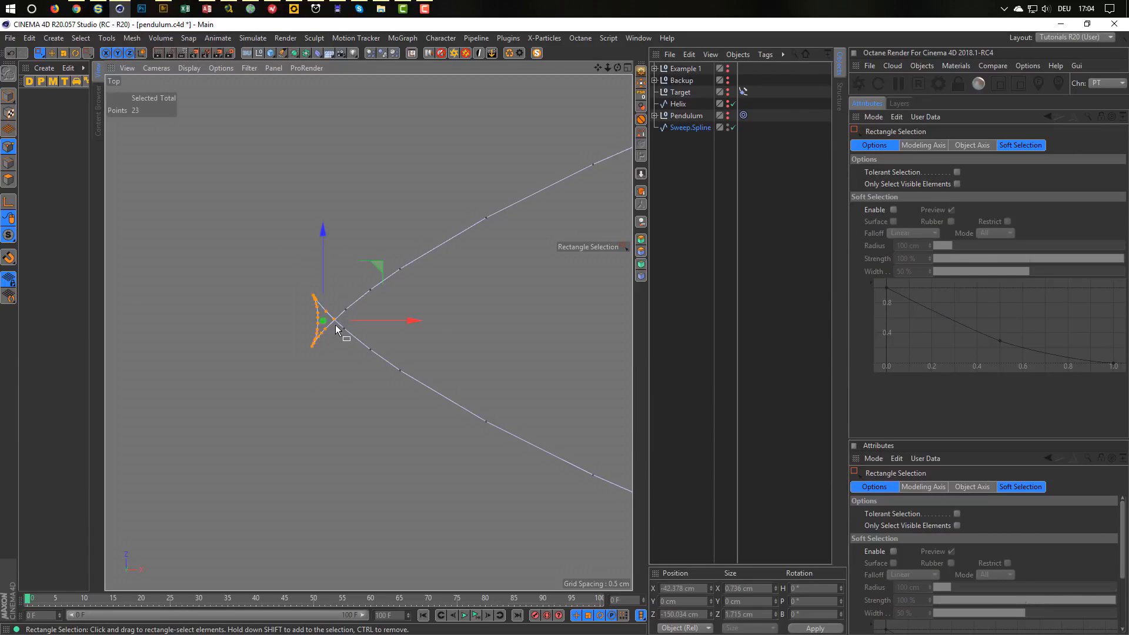
{"action": "left_click", "coordinate": [335, 354]}
{"action": "scroll", "coordinate": [335, 355], "scroll_direction": "up", "scroll_amount": 3}
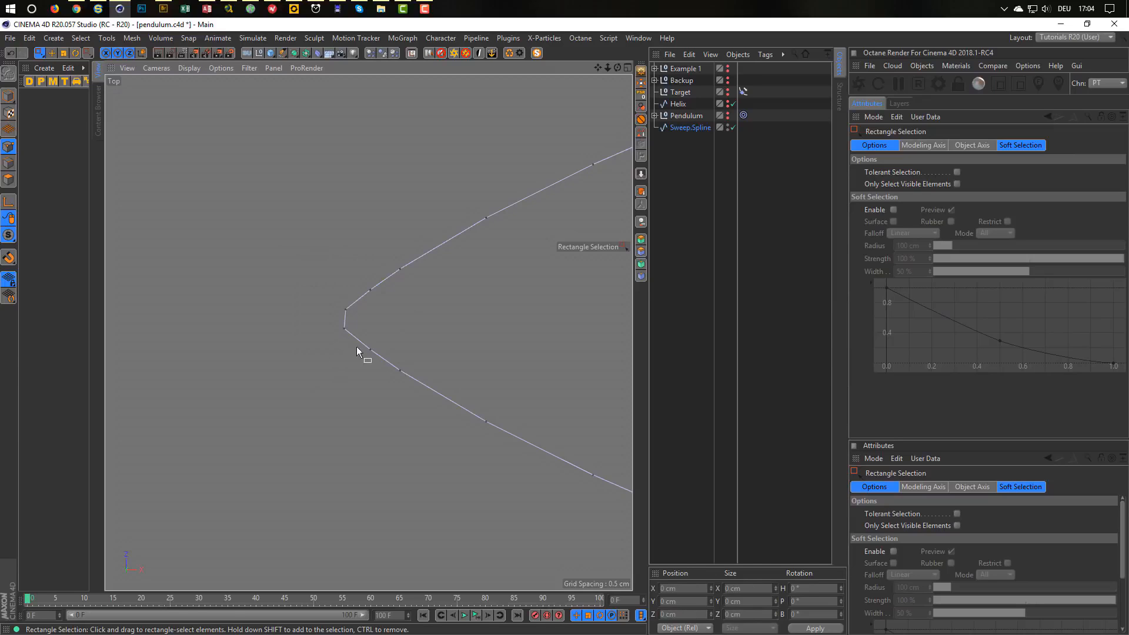
{"action": "scroll", "coordinate": [356, 347], "scroll_direction": "up", "scroll_amount": 2}
{"action": "scroll", "coordinate": [321, 369], "scroll_direction": "down", "scroll_amount": 5}
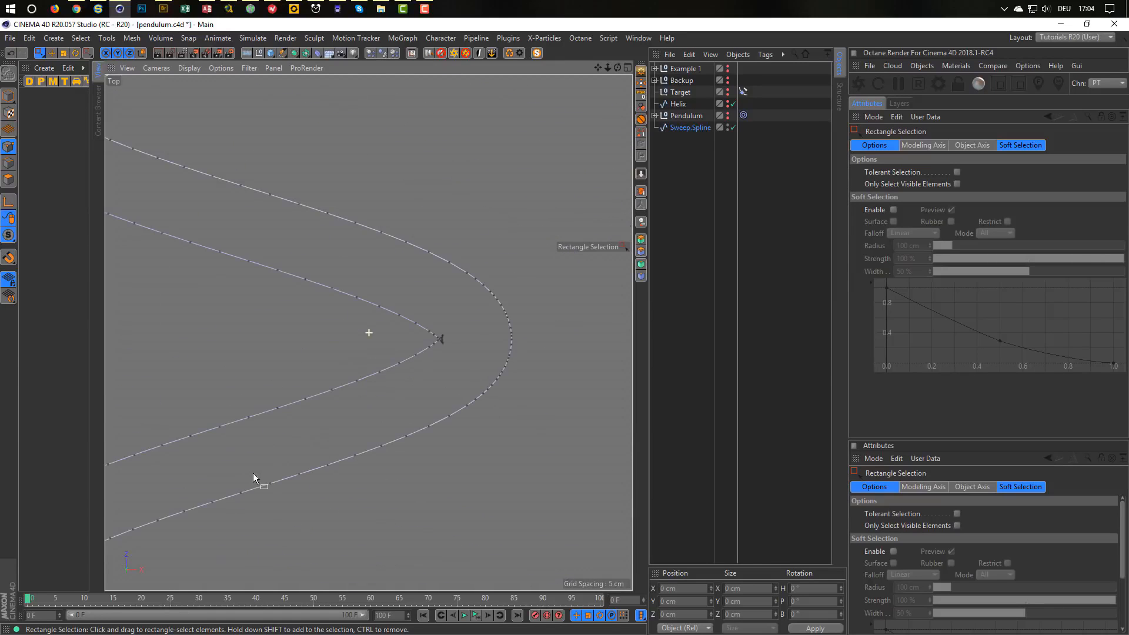
{"action": "scroll", "coordinate": [470, 339], "scroll_direction": "up", "scroll_amount": 3}
{"action": "scroll", "coordinate": [566, 316], "scroll_direction": "up", "scroll_amount": 1}
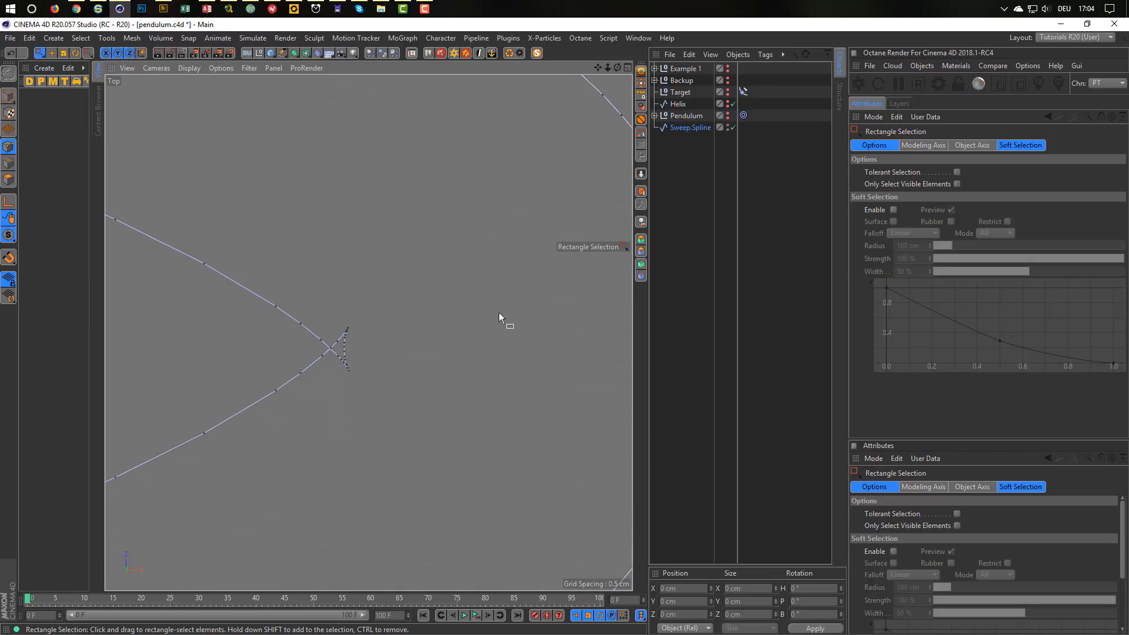
Box-select the clustered tip points at the first several helix turns in the Top view.
{"action": "left_click_drag", "start_coordinate": [424, 301], "coordinate": [328, 418]}
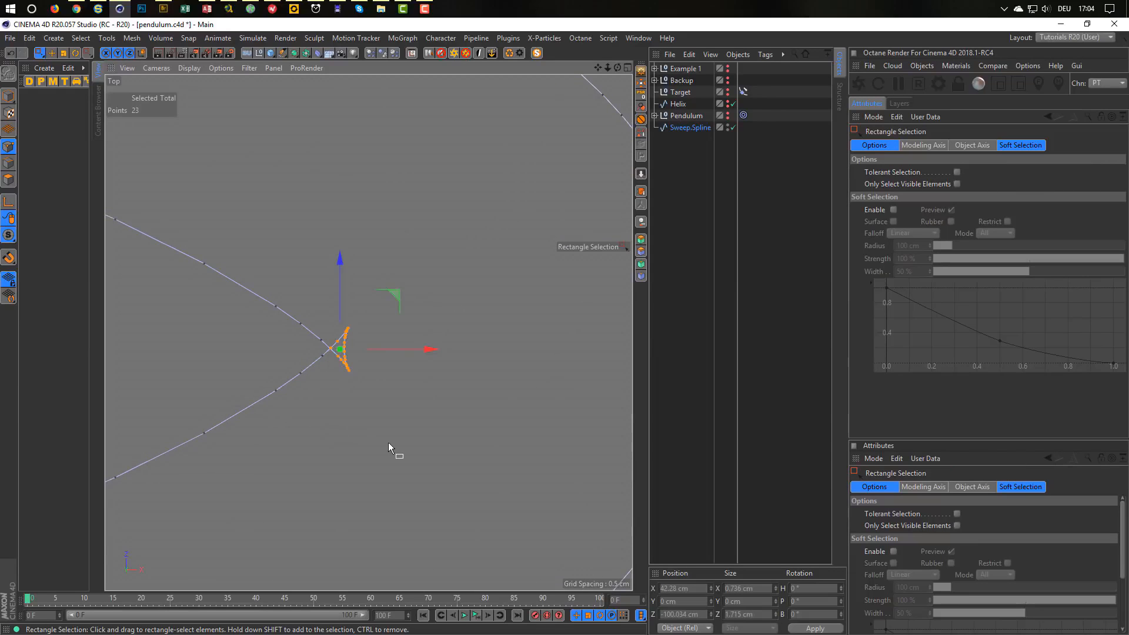
{"action": "scroll", "coordinate": [388, 443], "scroll_direction": "down", "scroll_amount": 5}
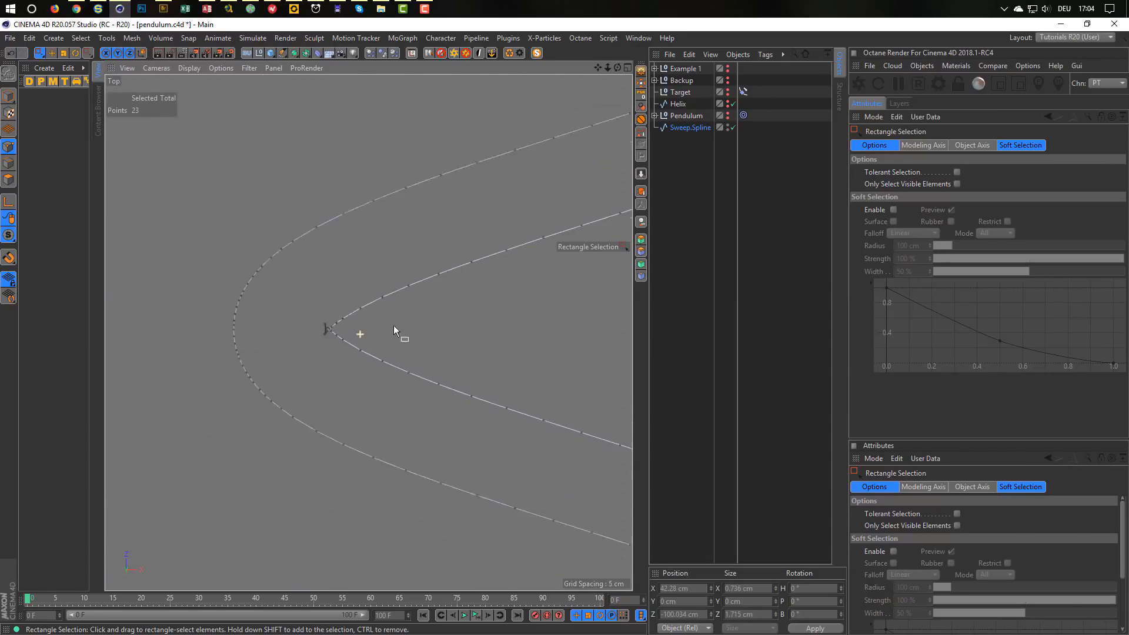
{"action": "scroll", "coordinate": [465, 305], "scroll_direction": "up", "scroll_amount": 5}
{"action": "left_click_drag", "start_coordinate": [153, 254], "coordinate": [223, 360]}
{"action": "scroll", "coordinate": [380, 310], "scroll_direction": "down", "scroll_amount": 8}
{"action": "scroll", "coordinate": [495, 248], "scroll_direction": "up", "scroll_amount": 4}
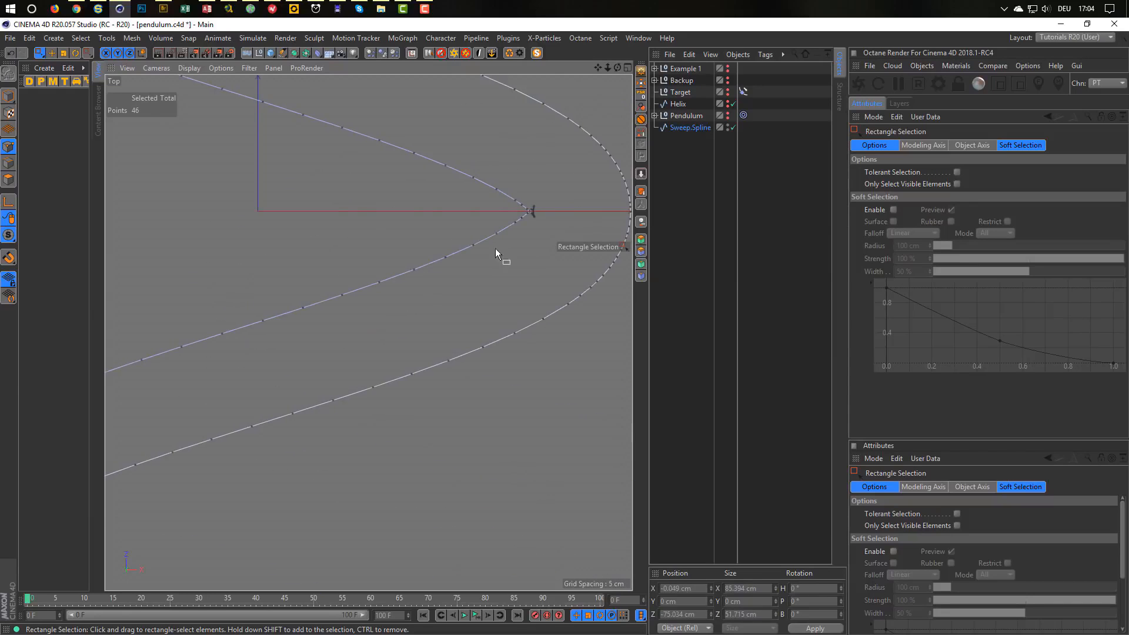
{"action": "scroll", "coordinate": [549, 180], "scroll_direction": "up", "scroll_amount": 3}
{"action": "scroll", "coordinate": [546, 218], "scroll_direction": "up", "scroll_amount": 2}
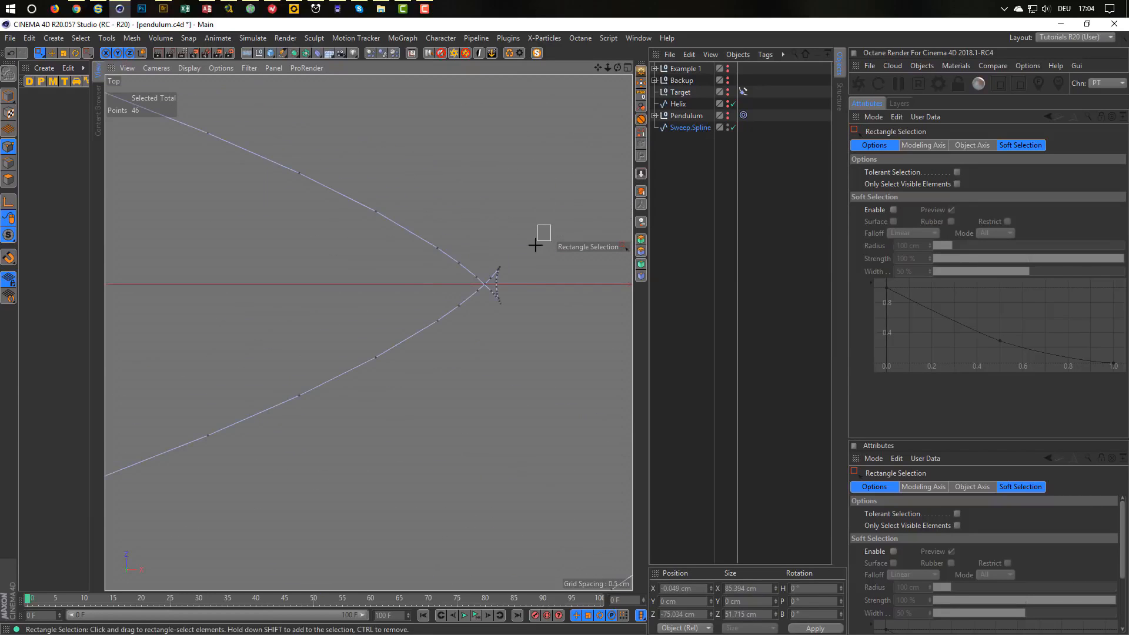
{"action": "left_click_drag", "start_coordinate": [550, 225], "coordinate": [484, 329], "text": "shift"}
{"action": "scroll", "coordinate": [290, 272], "scroll_direction": "down", "scroll_amount": 2}
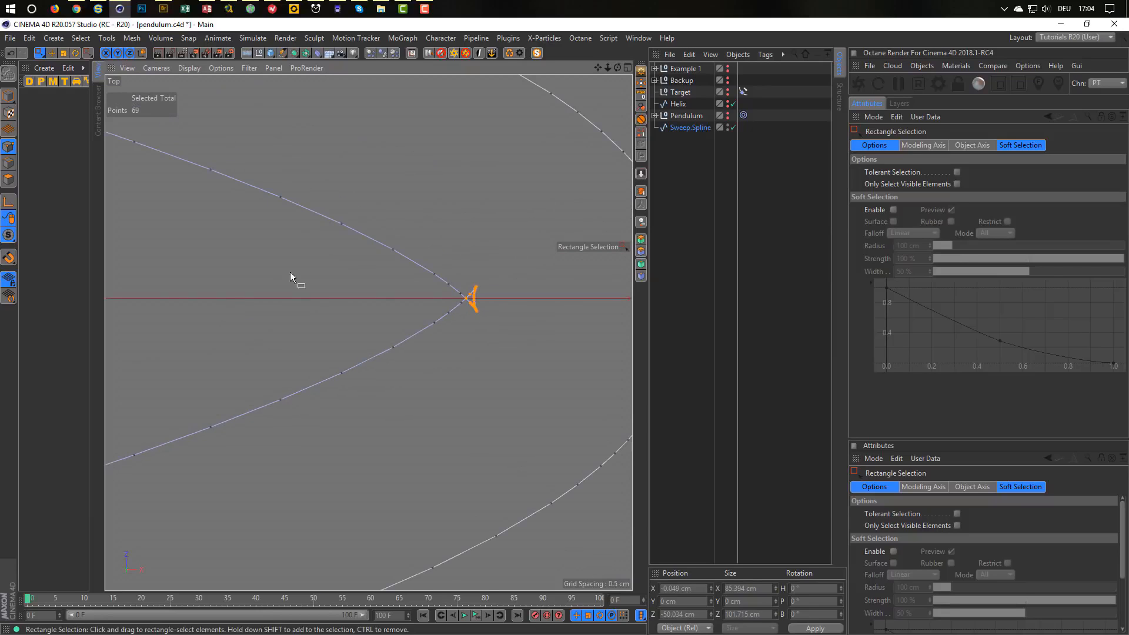
{"action": "middle_click_drag", "start_coordinate": [194, 206], "coordinate": [417, 372], "text": "alt"}
{"action": "right_click_drag", "start_coordinate": [417, 371], "coordinate": [277, 318], "text": "alt"}
{"action": "right_click_drag", "start_coordinate": [175, 186], "coordinate": [358, 226], "text": "alt"}
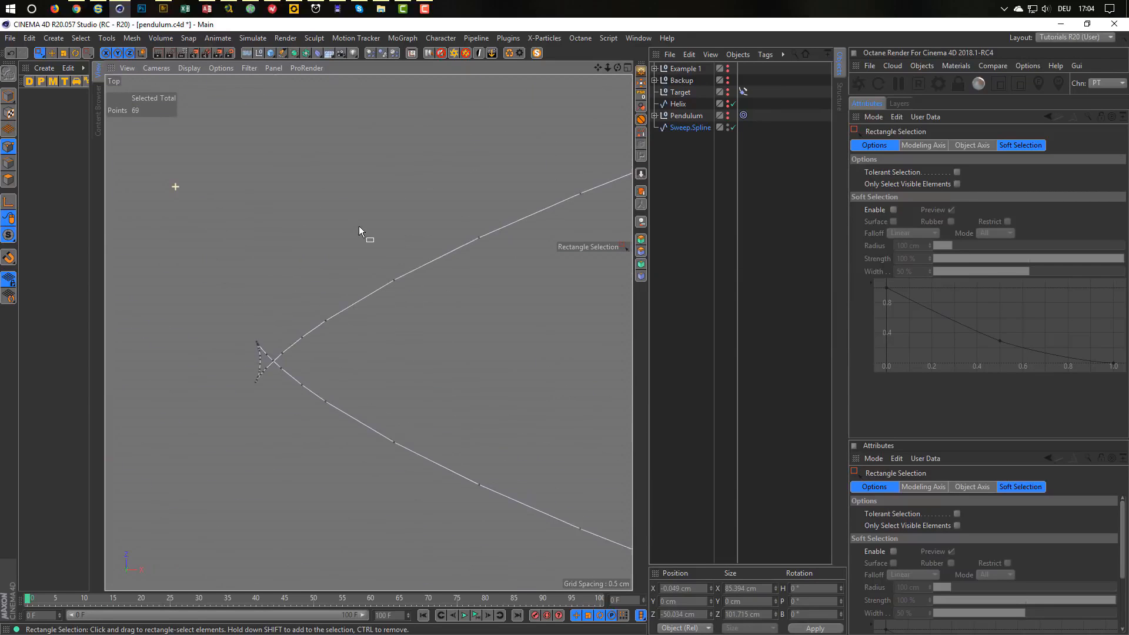
{"action": "left_click_drag", "start_coordinate": [212, 302], "coordinate": [271, 395], "text": "shift"}
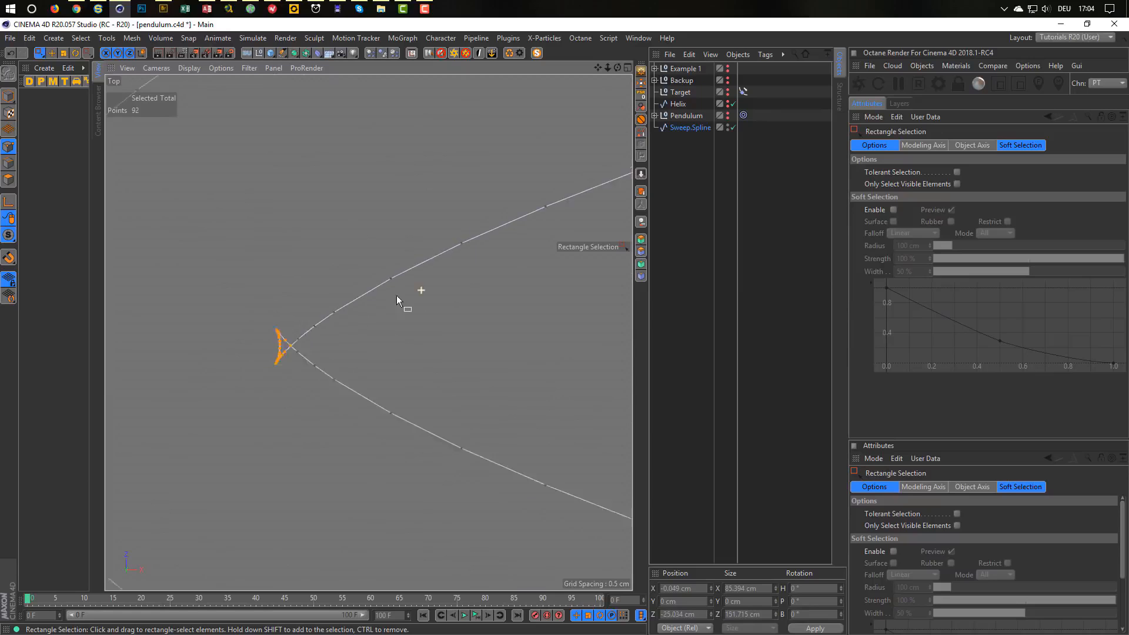
{"action": "right_click_drag", "start_coordinate": [396, 295], "coordinate": [235, 321], "text": "alt"}
{"action": "middle_click_drag", "start_coordinate": [517, 237], "coordinate": [368, 333], "text": "alt"}
{"action": "middle_click_drag", "start_coordinate": [397, 286], "coordinate": [332, 338], "text": "alt"}
{"action": "right_click_drag", "start_coordinate": [377, 318], "coordinate": [518, 305], "text": "alt"}
{"action": "right_click_drag", "start_coordinate": [371, 451], "coordinate": [412, 435], "text": "alt"}
{"action": "left_click_drag", "start_coordinate": [436, 352], "coordinate": [359, 461], "text": "shift"}
{"action": "right_click_drag", "start_coordinate": [320, 435], "coordinate": [463, 397], "text": "alt"}
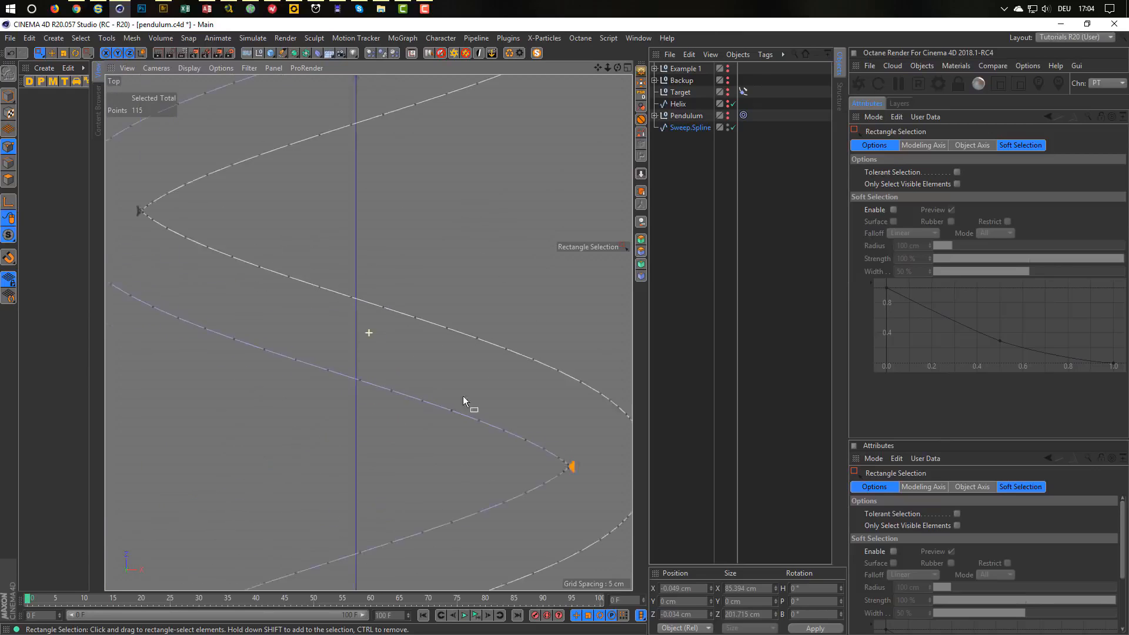
{"action": "middle_click_drag", "start_coordinate": [463, 396], "coordinate": [565, 414], "text": "alt"}
{"action": "right_click_drag", "start_coordinate": [234, 220], "coordinate": [421, 231], "text": "alt"}
{"action": "left_click_drag", "start_coordinate": [246, 234], "coordinate": [341, 374], "text": "shift"}
{"action": "right_click_drag", "start_coordinate": [385, 346], "coordinate": [200, 355], "text": "alt"}
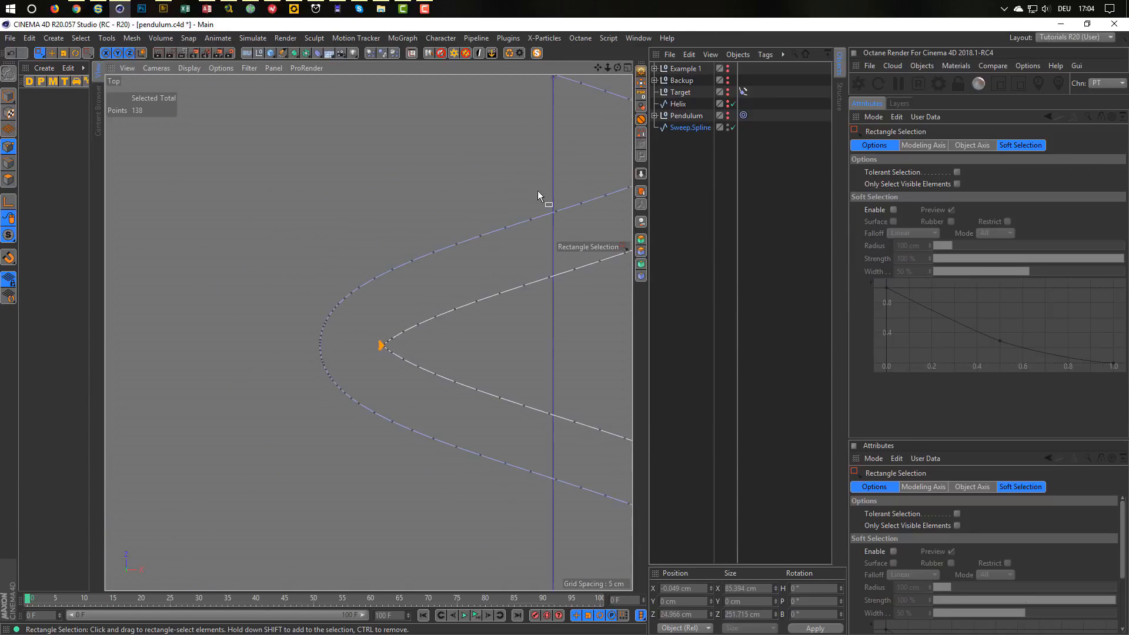
{"action": "middle_click_drag", "start_coordinate": [538, 190], "coordinate": [256, 394], "text": "alt"}
{"action": "right_click_drag", "start_coordinate": [425, 355], "coordinate": [554, 323], "text": "alt"}
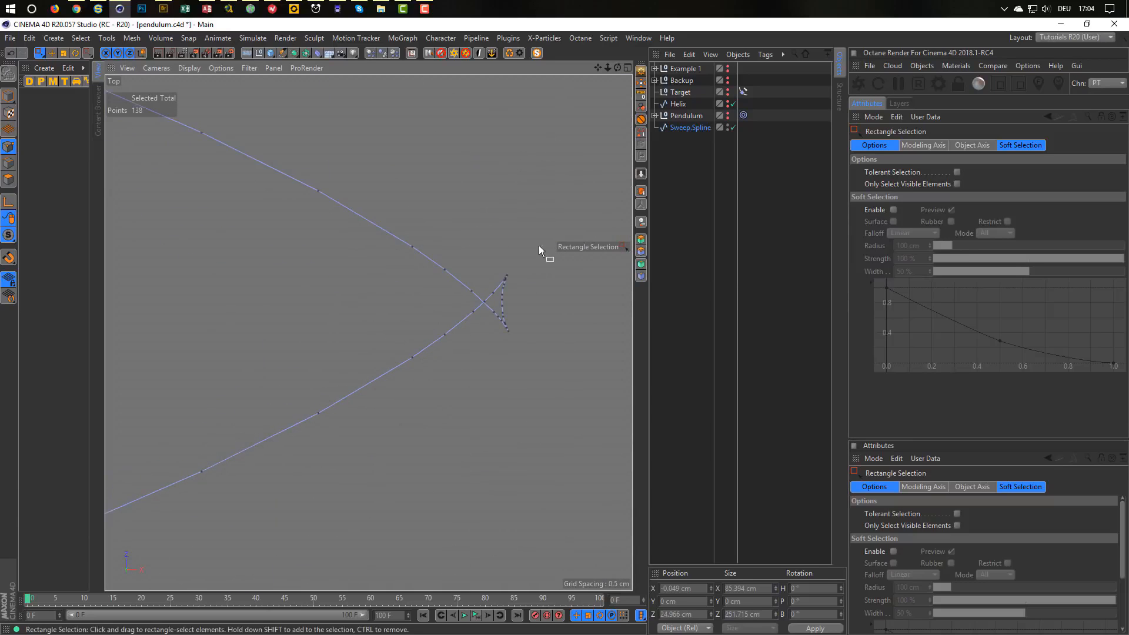
{"action": "left_click_drag", "start_coordinate": [535, 248], "coordinate": [482, 371], "text": "shift"}
Add the tip points at the remaining helix turns to the selection.
{"action": "right_click_drag", "start_coordinate": [432, 357], "coordinate": [247, 357], "text": "alt"}
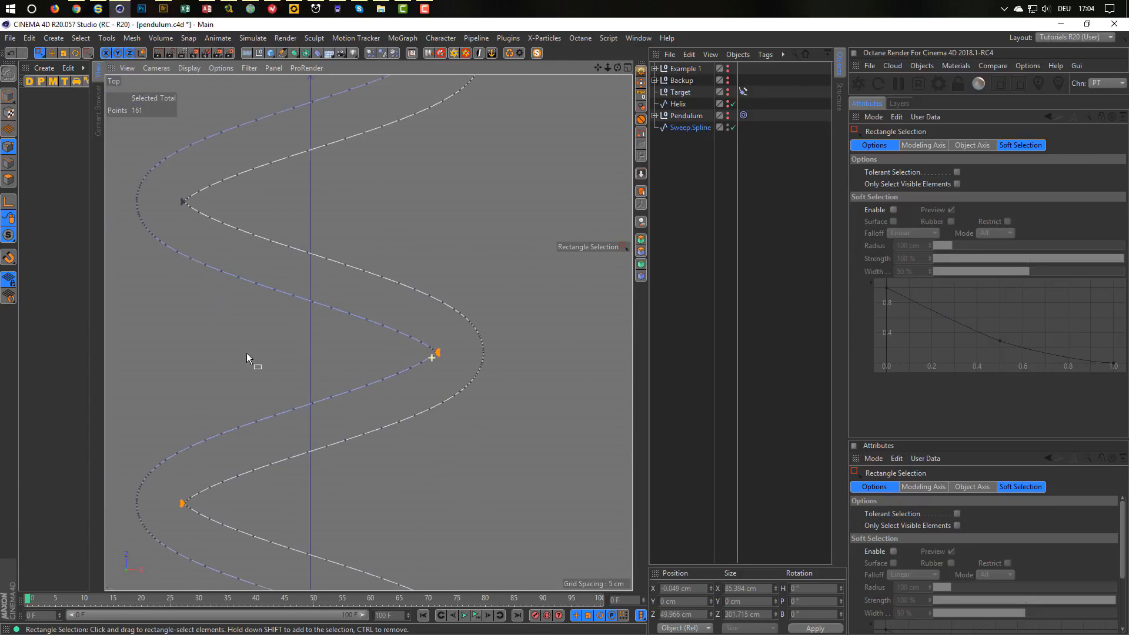
{"action": "right_click_drag", "start_coordinate": [175, 184], "coordinate": [369, 223], "text": "alt"}
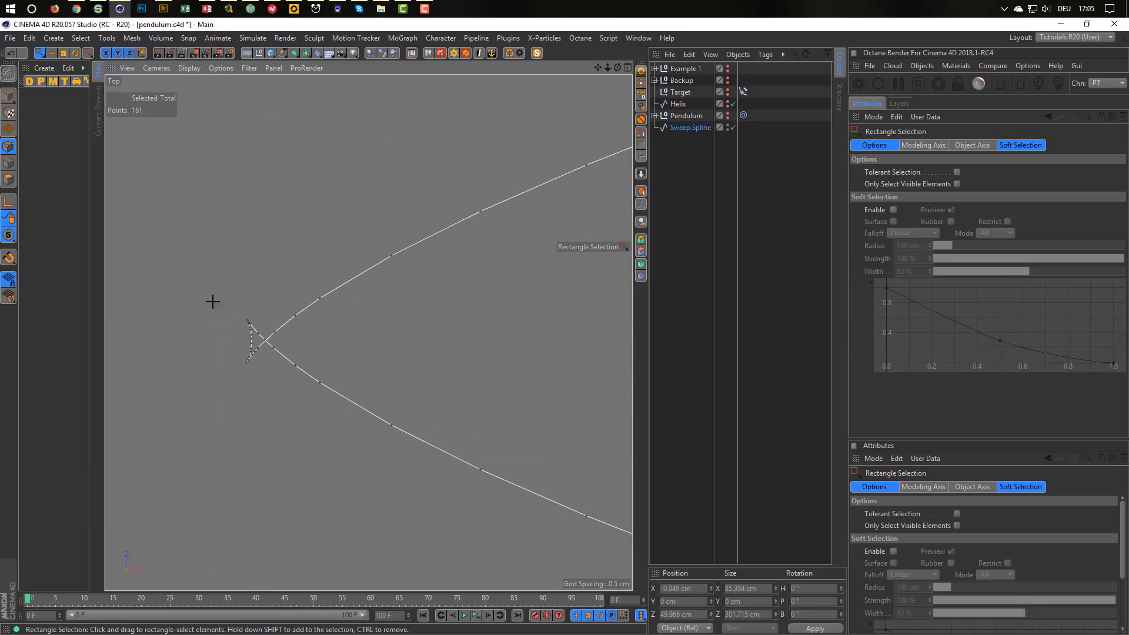
{"action": "left_click_drag", "start_coordinate": [212, 301], "coordinate": [270, 372], "text": "shift"}
{"action": "right_click_drag", "start_coordinate": [323, 354], "coordinate": [194, 357], "text": "alt"}
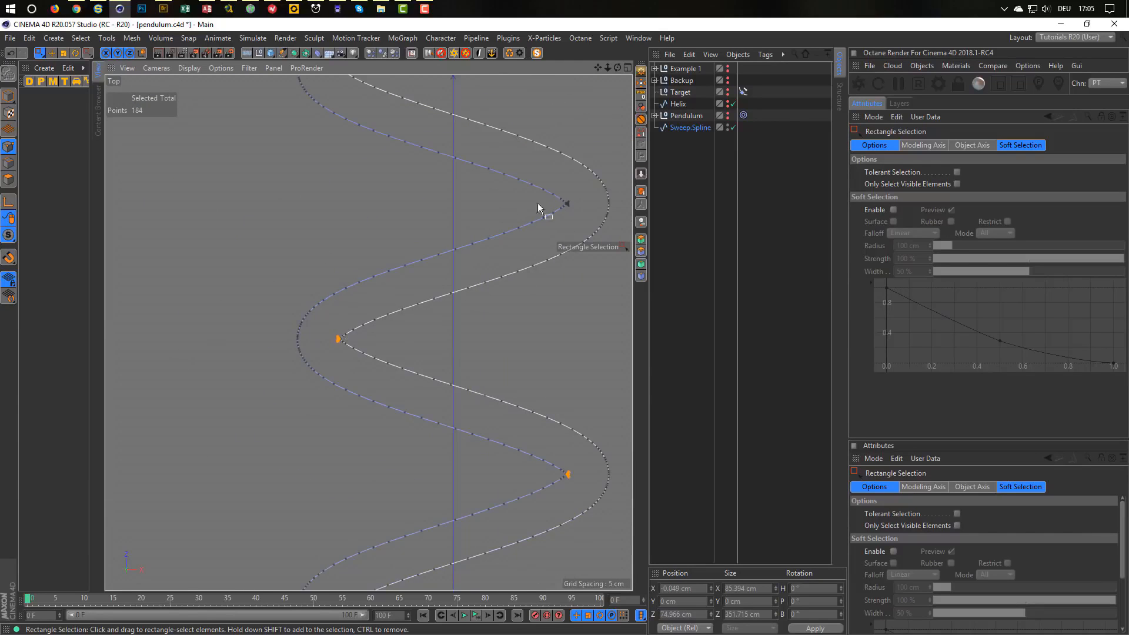
{"action": "right_click_drag", "start_coordinate": [373, 302], "coordinate": [498, 295], "text": "alt"}
{"action": "left_click_drag", "start_coordinate": [517, 319], "coordinate": [460, 382], "text": "shift"}
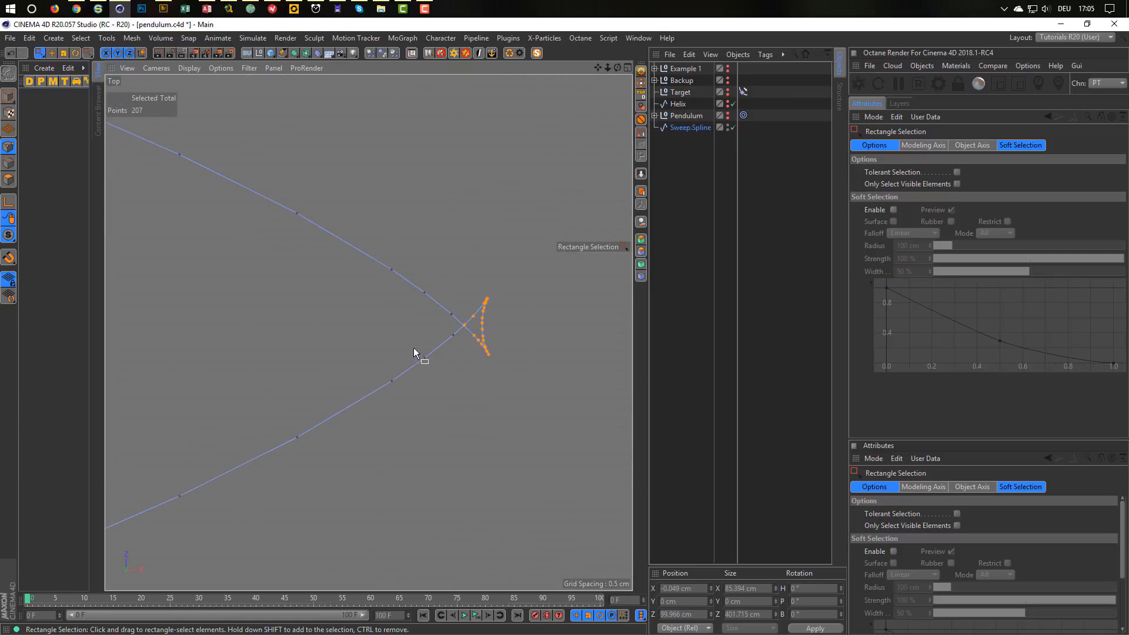
{"action": "right_click_drag", "start_coordinate": [414, 348], "coordinate": [335, 351], "text": "alt"}
{"action": "left_click_drag", "start_coordinate": [325, 359], "coordinate": [383, 462], "text": "shift"}
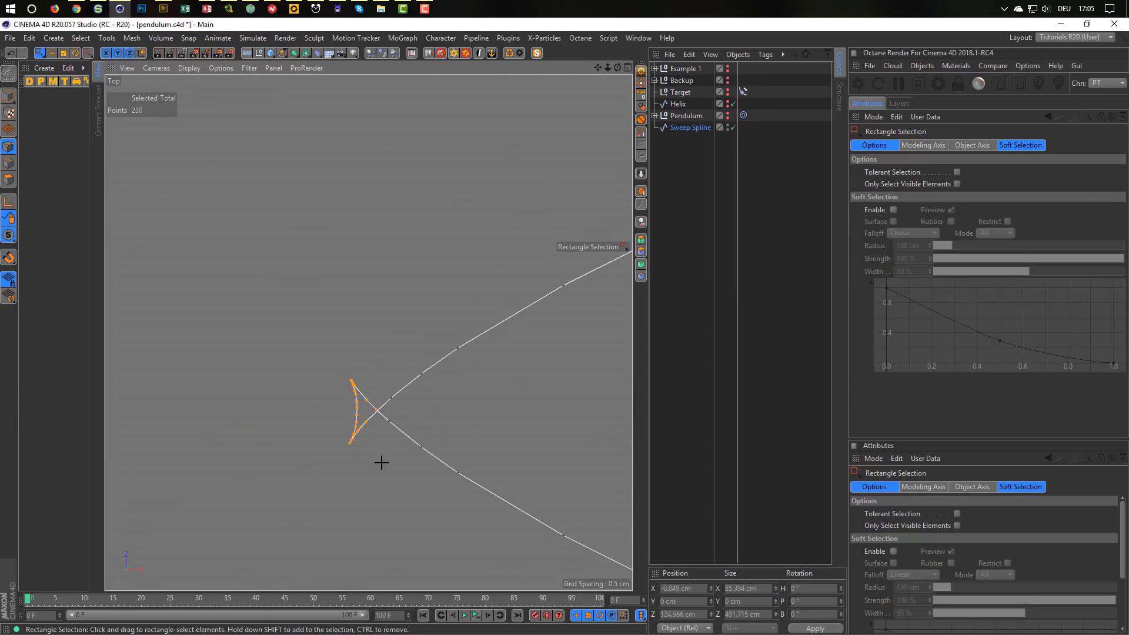
{"action": "right_click_drag", "start_coordinate": [383, 462], "coordinate": [483, 342], "text": "alt"}
{"action": "scroll", "coordinate": [483, 343], "scroll_direction": "up", "scroll_amount": 1}
{"action": "left_click_drag", "start_coordinate": [523, 318], "coordinate": [462, 429], "text": "shift"}
{"action": "right_click_drag", "start_coordinate": [414, 372], "coordinate": [193, 347], "text": "alt"}
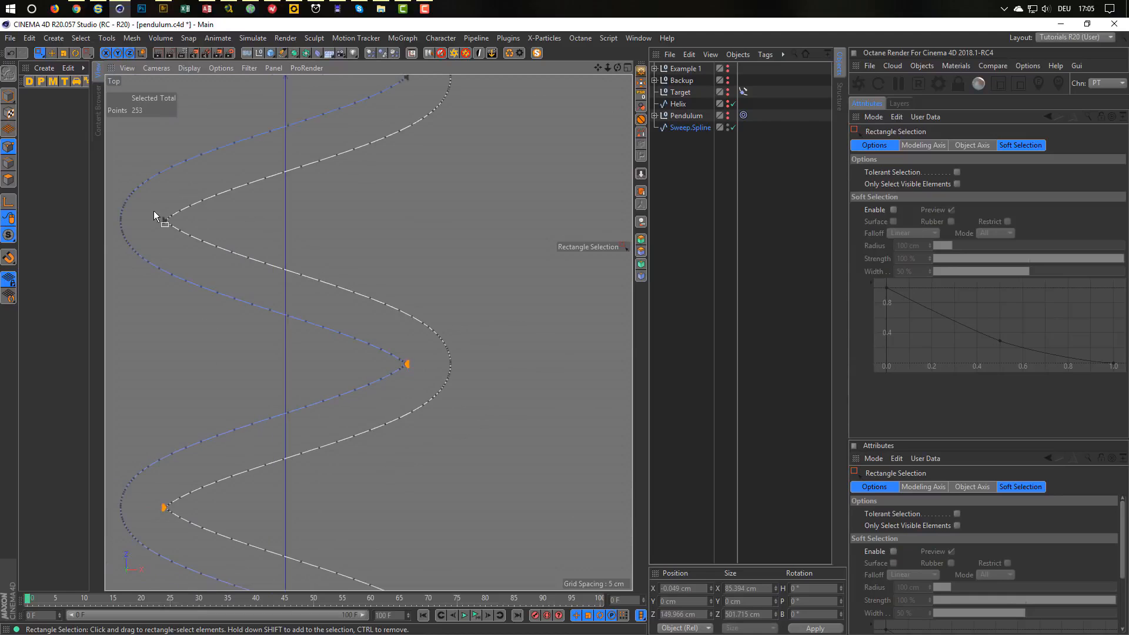
{"action": "right_click_drag", "start_coordinate": [153, 211], "coordinate": [392, 252], "text": "alt"}
{"action": "left_click_drag", "start_coordinate": [222, 265], "coordinate": [312, 391], "text": "shift"}
{"action": "right_click_drag", "start_coordinate": [359, 357], "coordinate": [266, 365], "text": "alt"}
{"action": "right_click_drag", "start_coordinate": [487, 282], "coordinate": [199, 453], "text": "alt"}
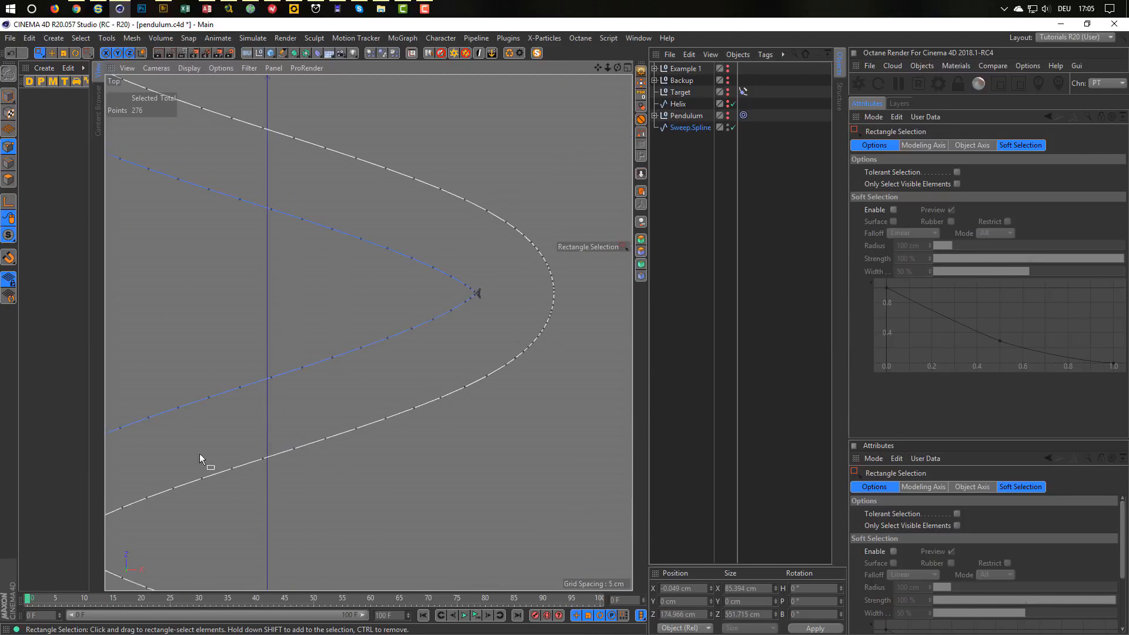
{"action": "right_click_drag", "start_coordinate": [483, 292], "coordinate": [596, 283], "text": "alt"}
{"action": "left_click_drag", "start_coordinate": [520, 267], "coordinate": [443, 361]}
{"action": "right_click_drag", "start_coordinate": [360, 361], "coordinate": [529, 318], "text": "alt"}
{"action": "left_click_drag", "start_coordinate": [235, 298], "coordinate": [302, 416]}
{"action": "right_click_drag", "start_coordinate": [343, 425], "coordinate": [372, 433], "text": "alt"}
{"action": "middle_click_drag", "start_coordinate": [359, 411], "coordinate": [349, 316], "text": "alt"}
{"action": "right_click_drag", "start_coordinate": [350, 316], "coordinate": [491, 316], "text": "alt"}
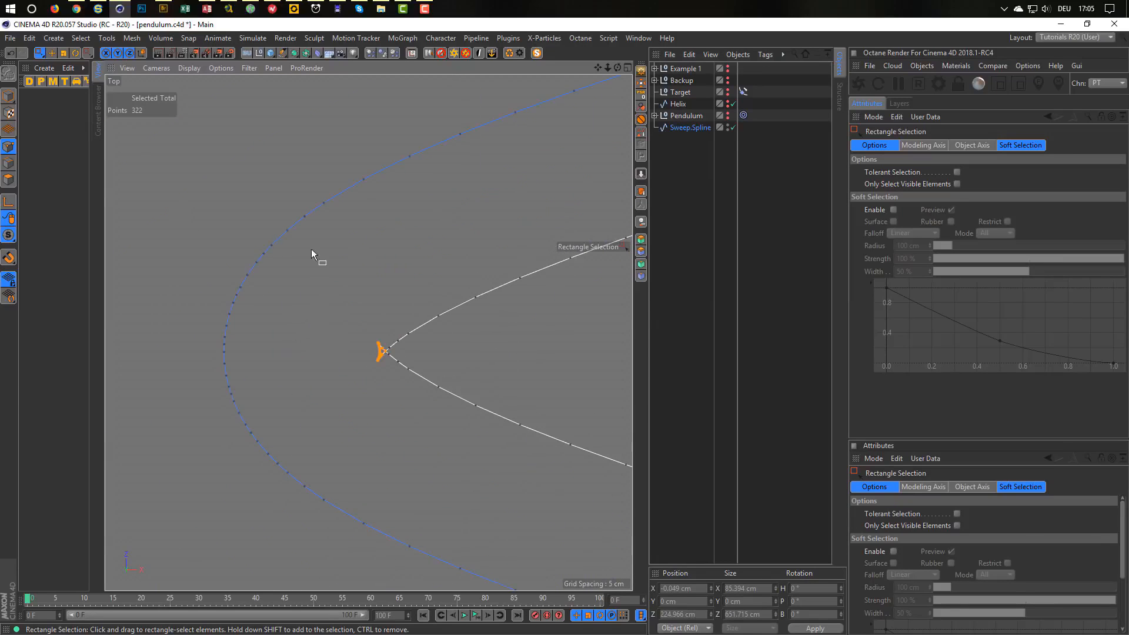
Delete the 322 selected tip points and inspect the cleaned-up corners.
{"action": "key", "text": "Delete"}
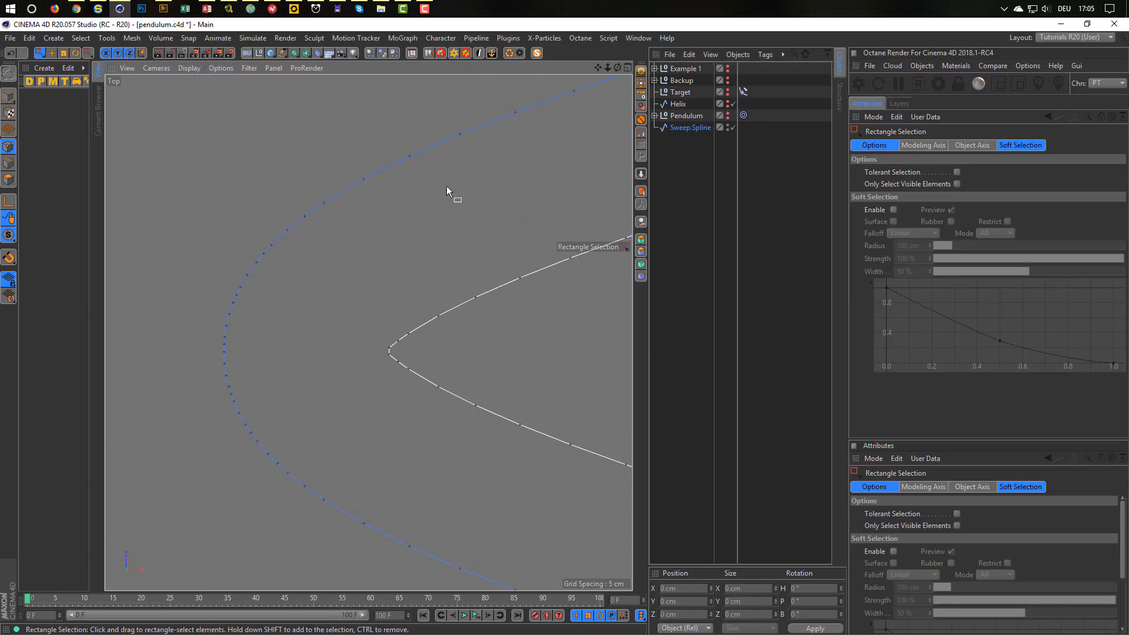
{"action": "right_click_drag", "start_coordinate": [421, 253], "coordinate": [259, 318], "text": "alt"}
{"action": "right_click_drag", "start_coordinate": [431, 380], "coordinate": [459, 416], "text": "alt"}
{"action": "middle_click_drag", "start_coordinate": [465, 410], "coordinate": [396, 279], "text": "alt"}
{"action": "right_click_drag", "start_coordinate": [396, 280], "coordinate": [370, 352], "text": "alt"}
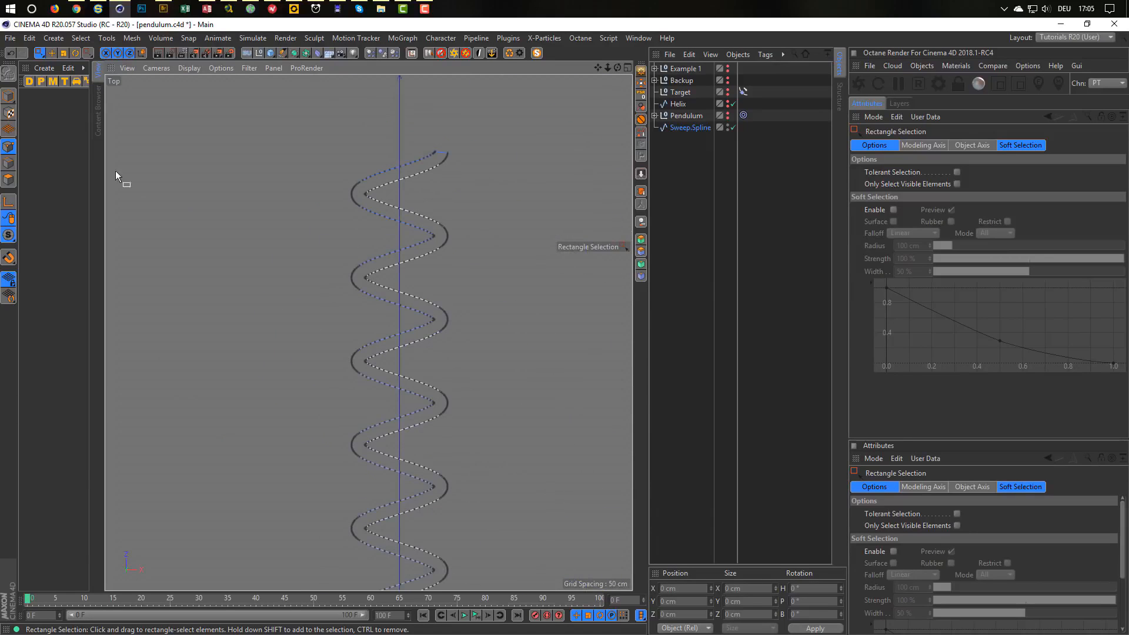
Return to Model mode and frame the whole 114.999 × 802.203 cm helix outline in Top view.
{"action": "left_click", "coordinate": [9, 95]}
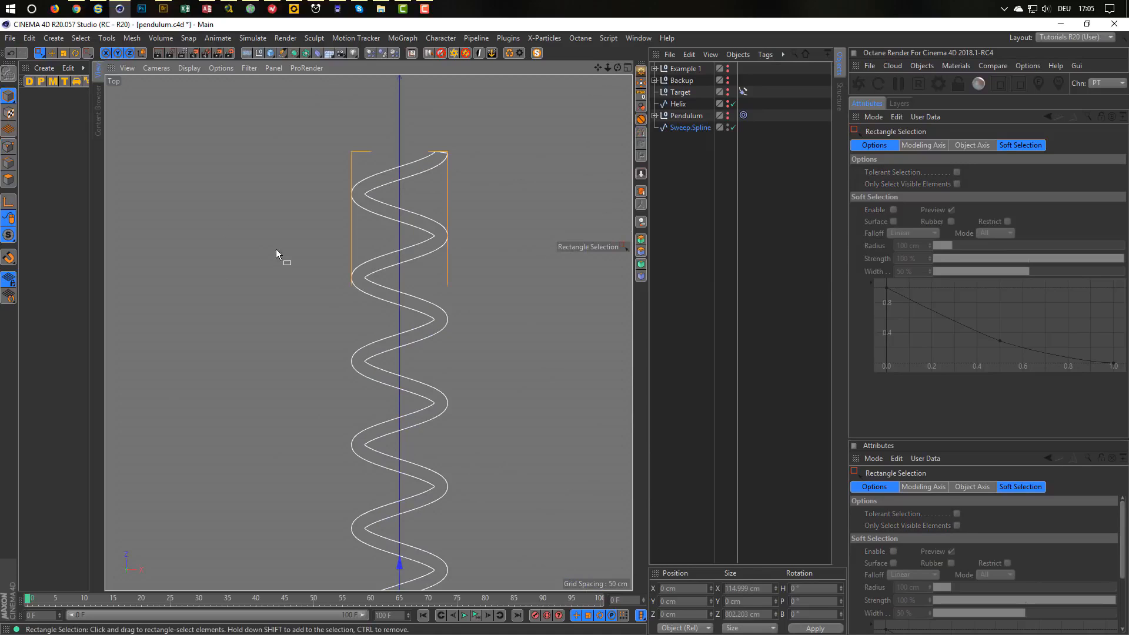
{"action": "right_click_drag", "start_coordinate": [397, 381], "coordinate": [389, 388], "text": "alt"}
{"action": "middle_click_drag", "start_coordinate": [389, 376], "coordinate": [405, 271], "text": "alt"}
{"action": "right_click_drag", "start_coordinate": [405, 271], "coordinate": [395, 281], "text": "alt"}
{"action": "middle_click_drag", "start_coordinate": [400, 284], "coordinate": [370, 270], "text": "alt"}
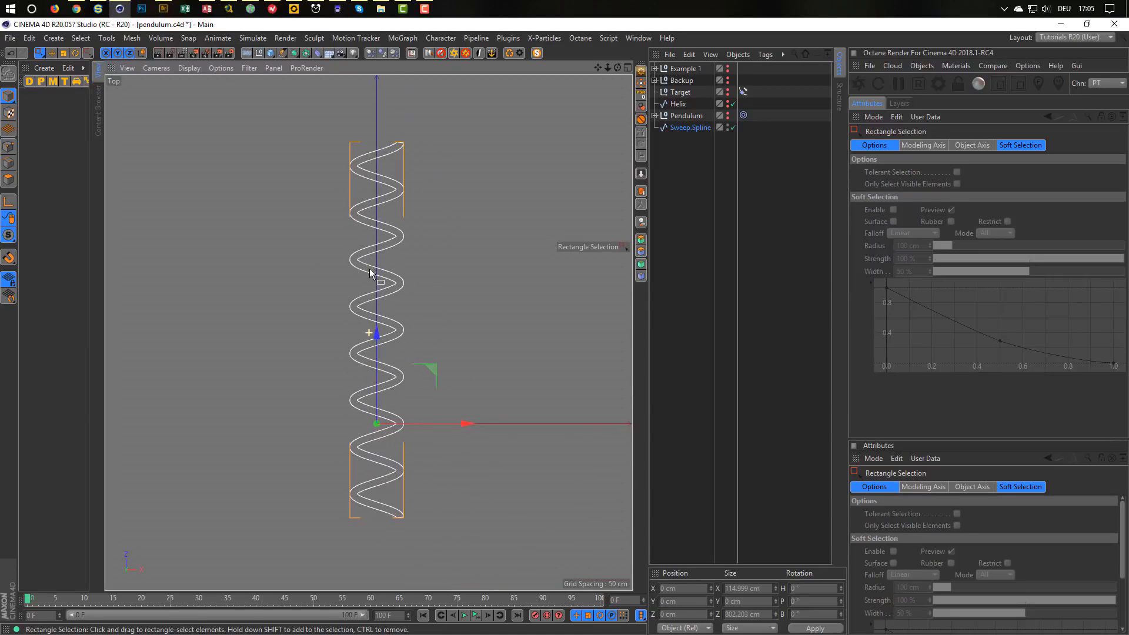
{"action": "right_click_drag", "start_coordinate": [371, 268], "coordinate": [379, 271], "text": "alt"}
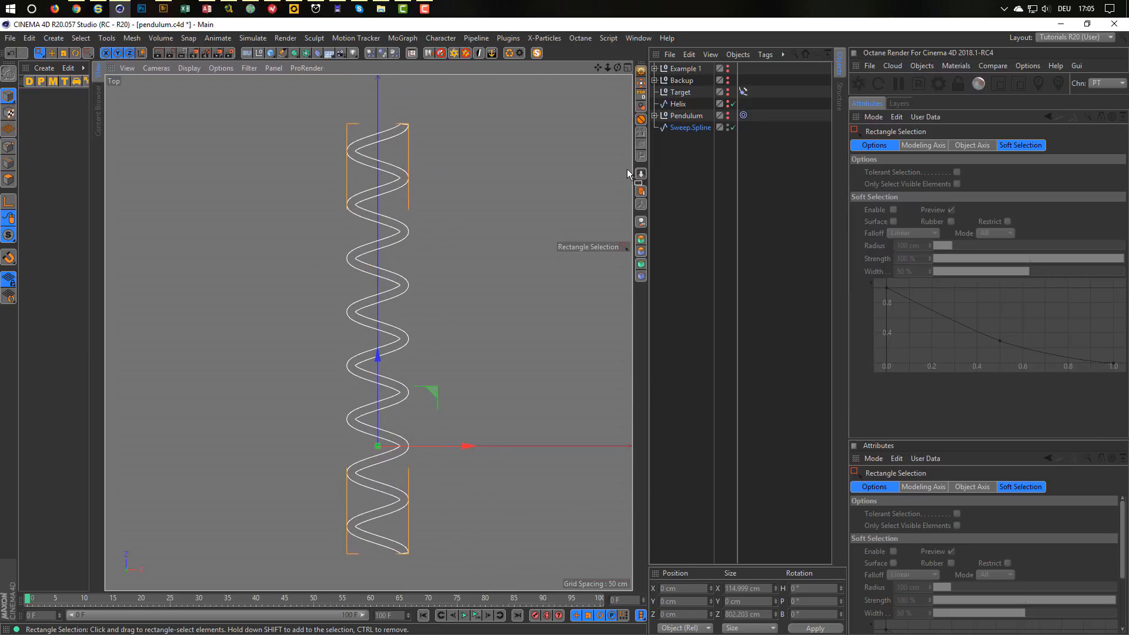
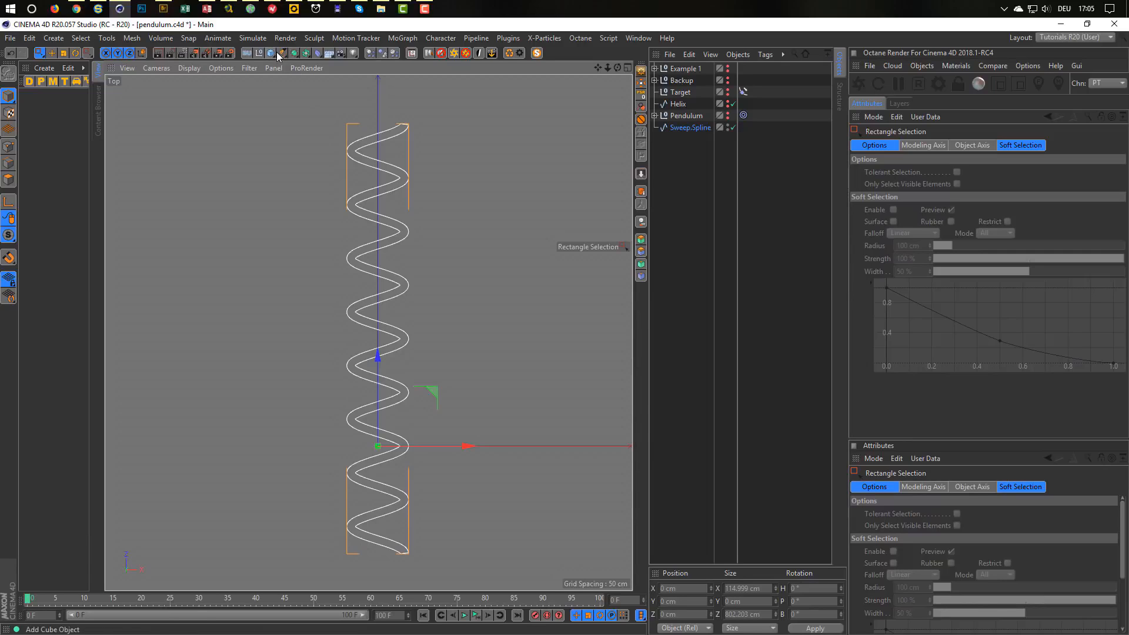
Add a Rectangle spline centred on Sweep.Spline with MagicCenter, kept as a top-level object.
{"action": "left_click", "coordinate": [282, 53]}
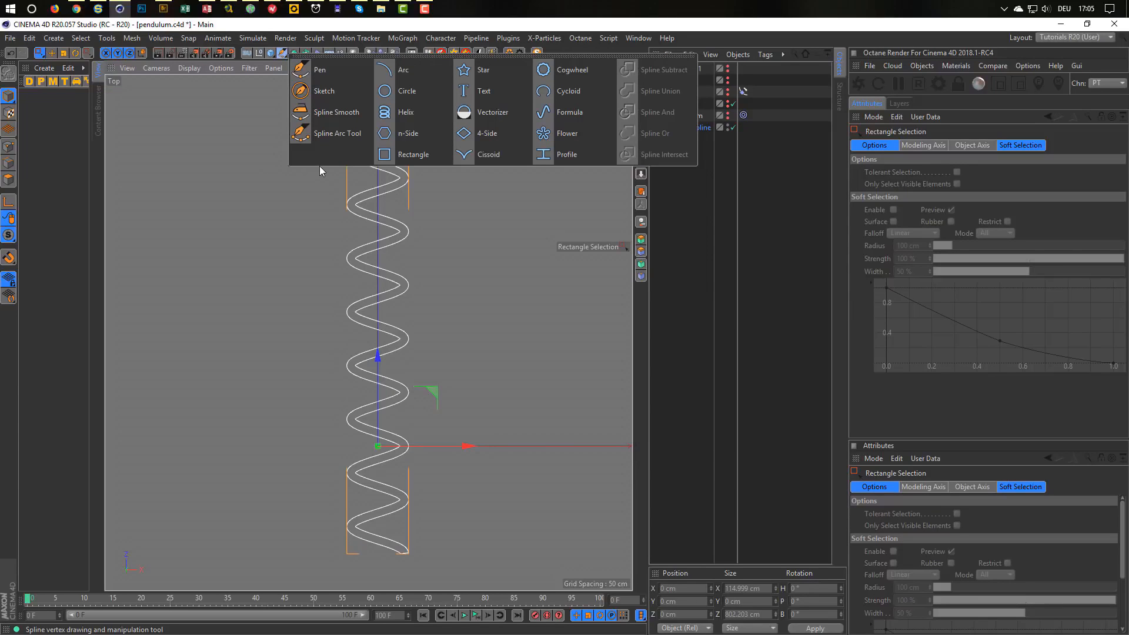
{"action": "left_click", "coordinate": [411, 155]}
{"action": "left_click_drag", "start_coordinate": [676, 67], "coordinate": [687, 135]}
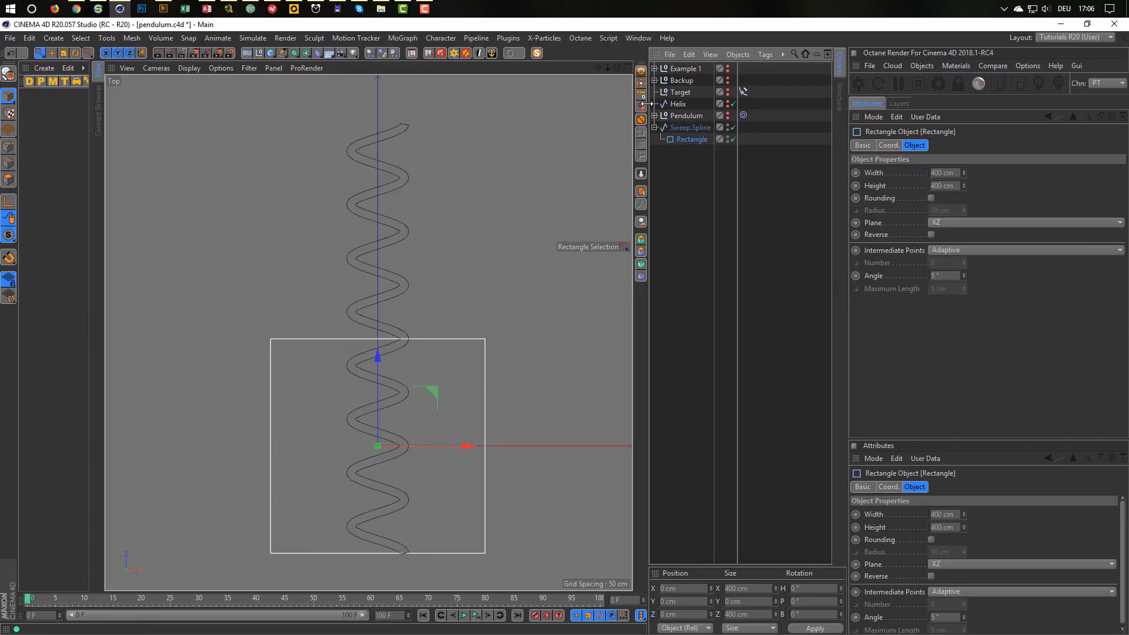
{"action": "left_click_drag", "start_coordinate": [684, 140], "coordinate": [681, 148]}
{"action": "left_click", "coordinate": [687, 127]}
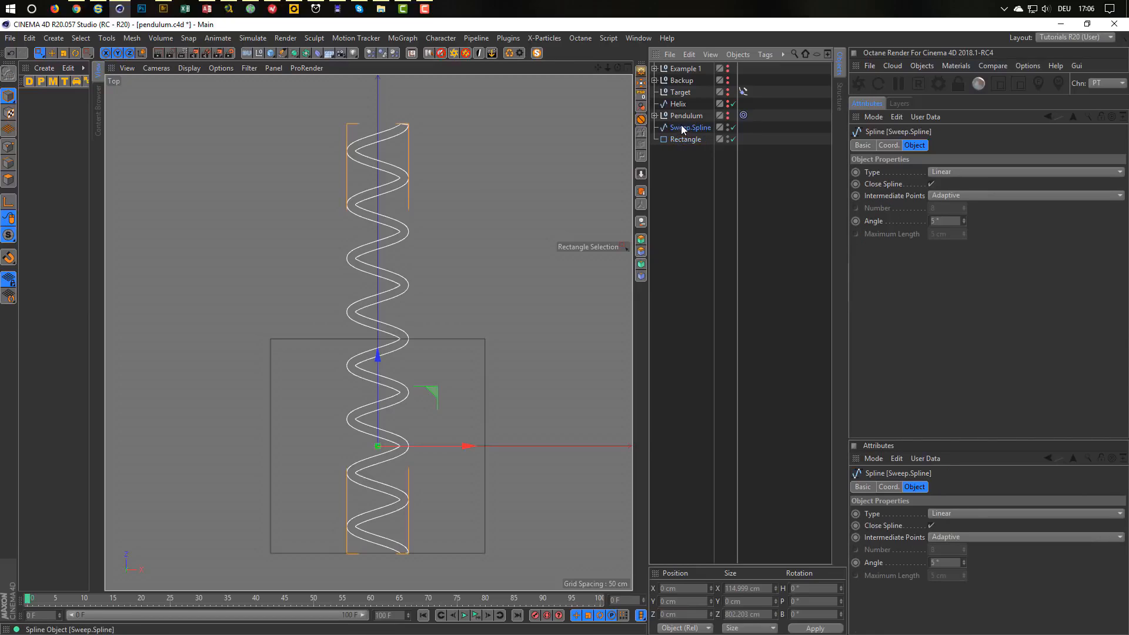
{"action": "left_click", "coordinate": [641, 85]}
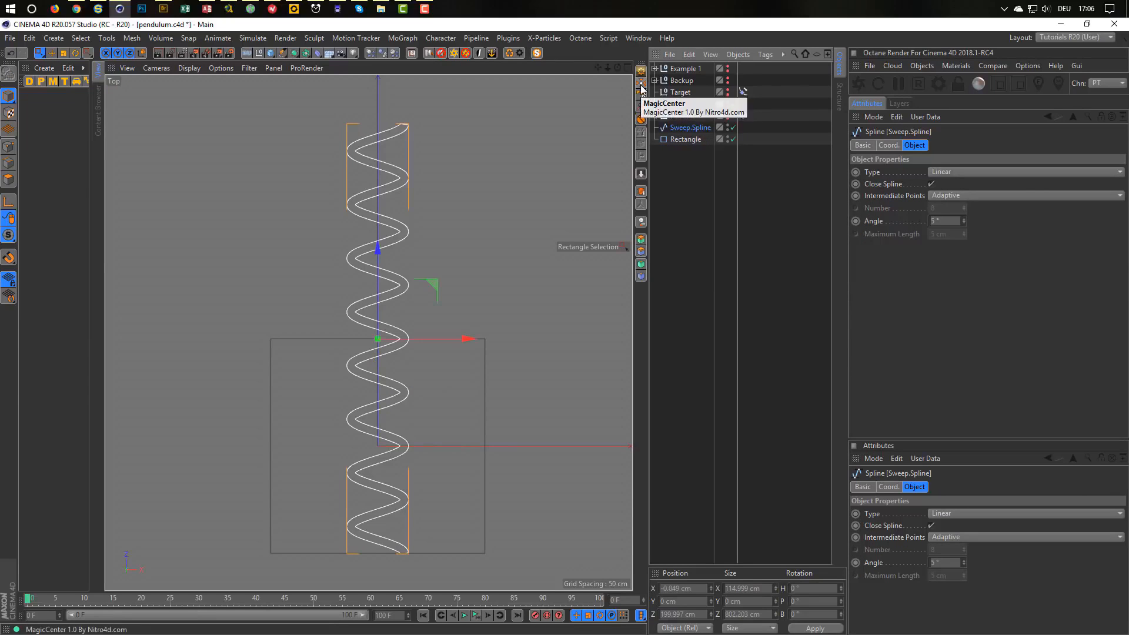
{"action": "left_click_drag", "start_coordinate": [695, 128], "coordinate": [691, 126]}
{"action": "left_click", "coordinate": [643, 93]}
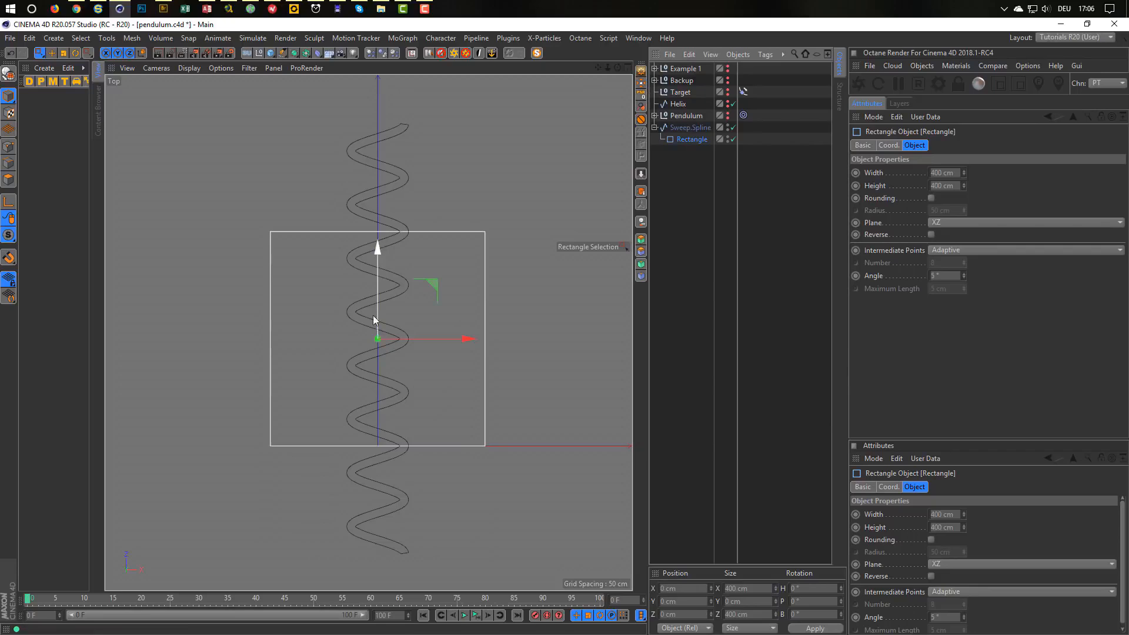
{"action": "left_click_drag", "start_coordinate": [685, 143], "coordinate": [668, 136]}
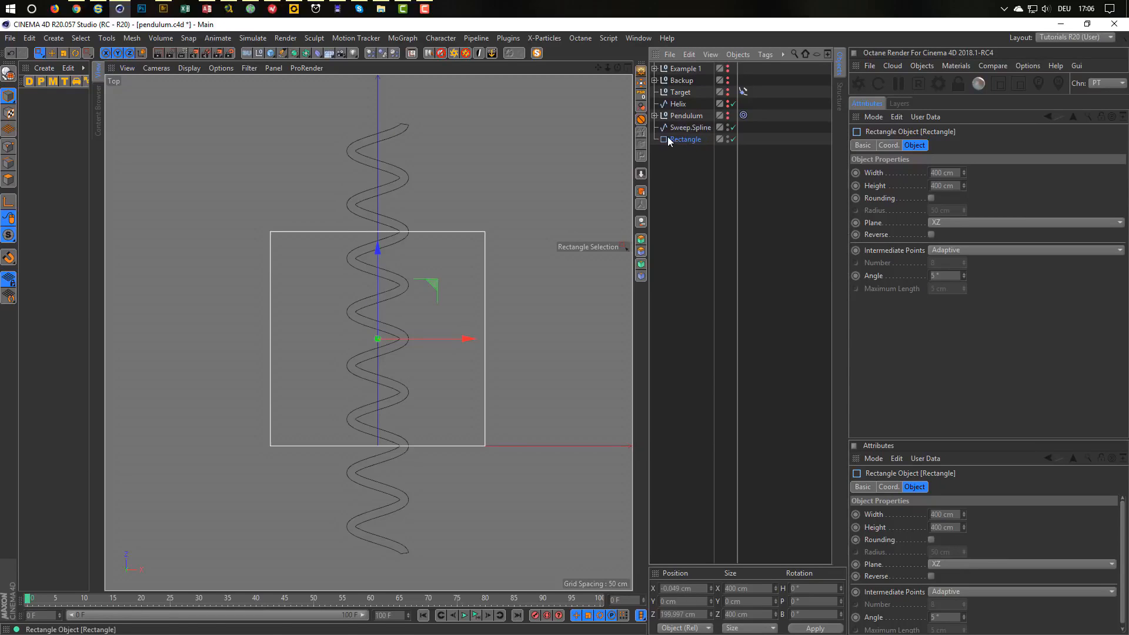
Size the Rectangle to 780 cm high and 150 cm wide.
{"action": "left_click_drag", "start_coordinate": [965, 185], "coordinate": [965, 120]}
{"action": "double_click", "coordinate": [957, 190]}
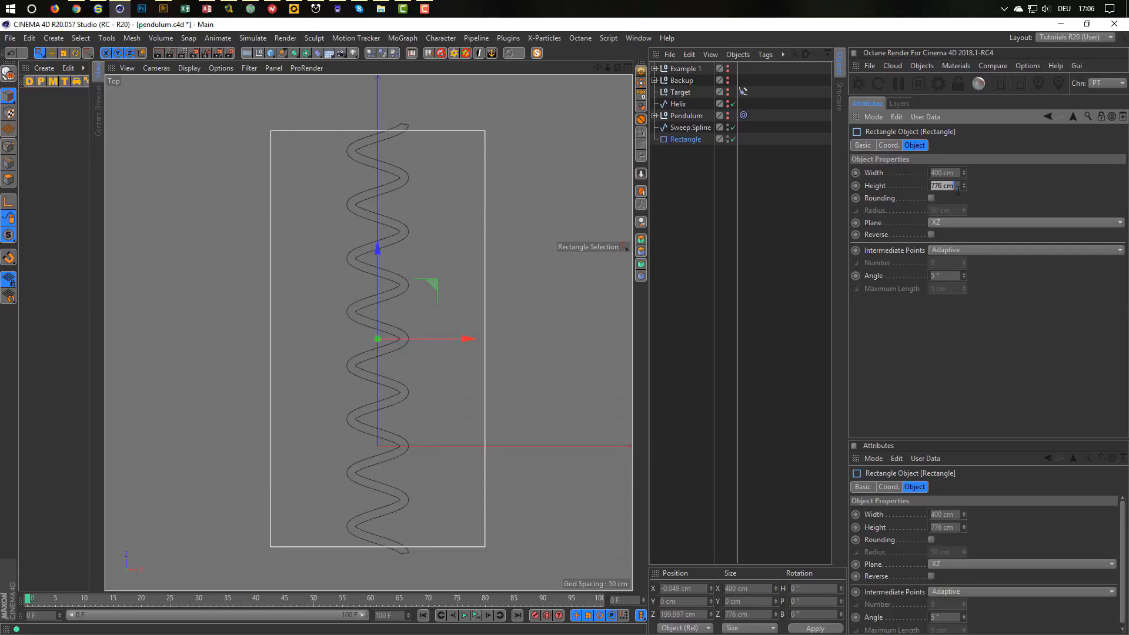
{"action": "type", "text": "780"}
{"action": "key", "text": "Return"}
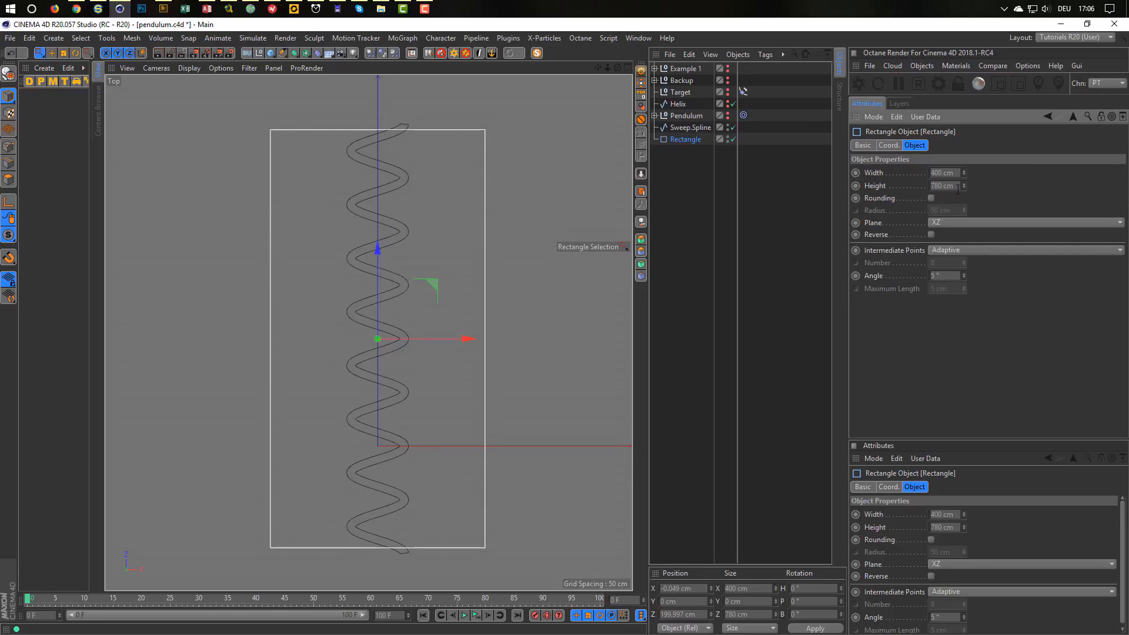
{"action": "double_click", "coordinate": [958, 172]}
{"action": "type", "text": "150"}
{"action": "key", "text": "Return"}
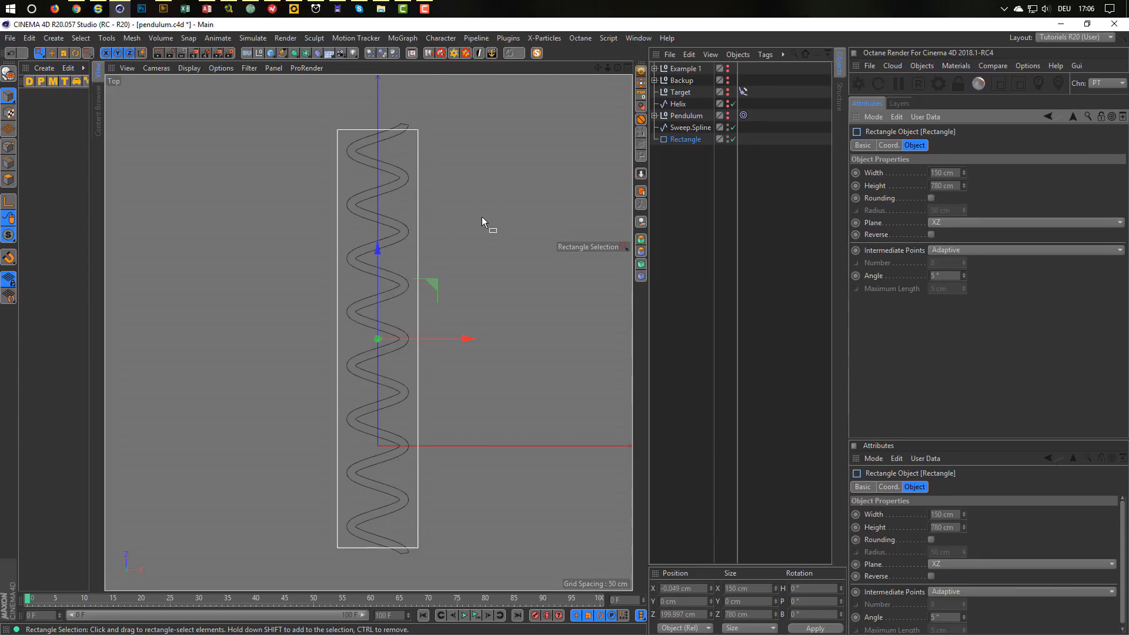
{"action": "double_click", "coordinate": [686, 128]}
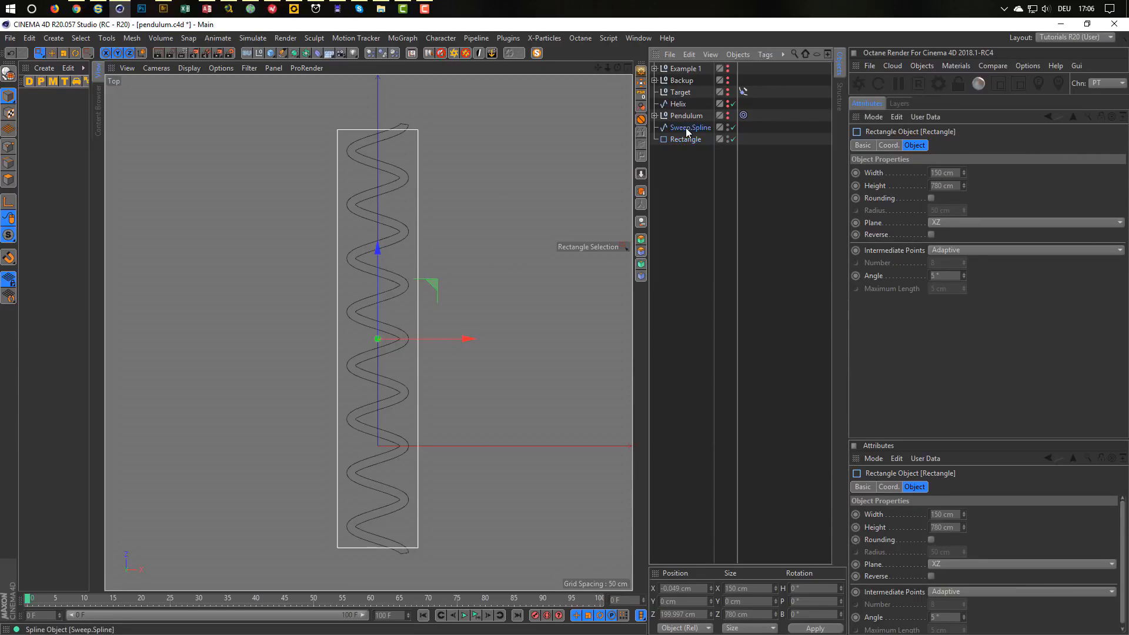
Wrap Sweep.Spline in a Spline Mask containing the Rectangle, with axis Viewport (Render View).
{"action": "left_click", "coordinate": [676, 147]}
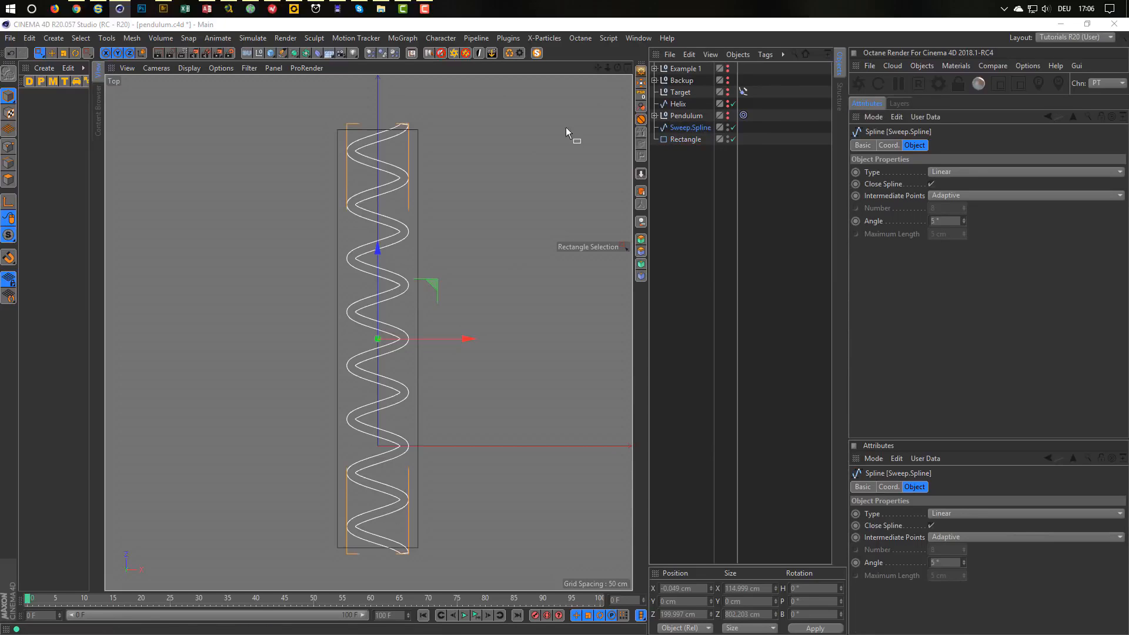
{"action": "left_click_drag", "start_coordinate": [301, 53], "coordinate": [361, 94], "text": "alt"}
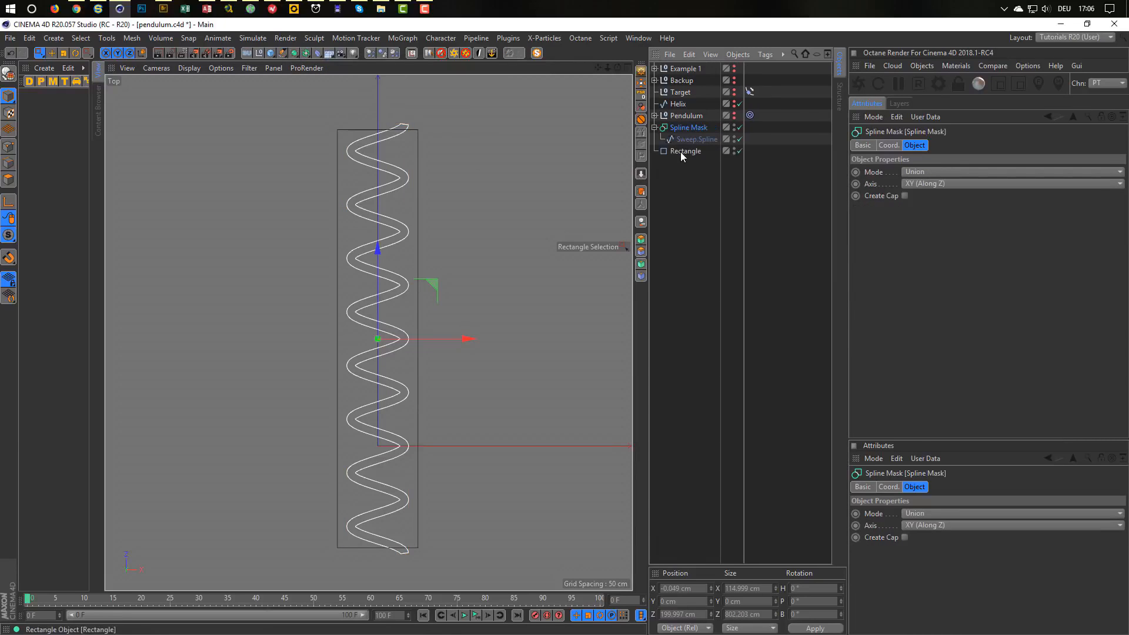
{"action": "left_click_drag", "start_coordinate": [689, 143], "coordinate": [689, 143]}
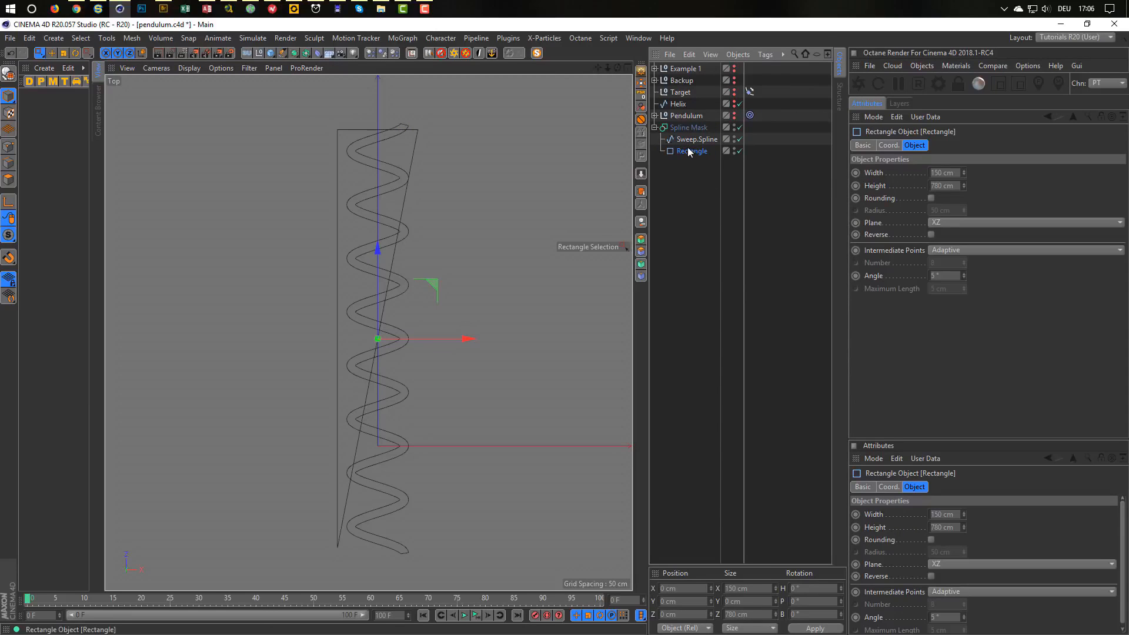
{"action": "left_click", "coordinate": [689, 127]}
{"action": "left_click", "coordinate": [946, 185]}
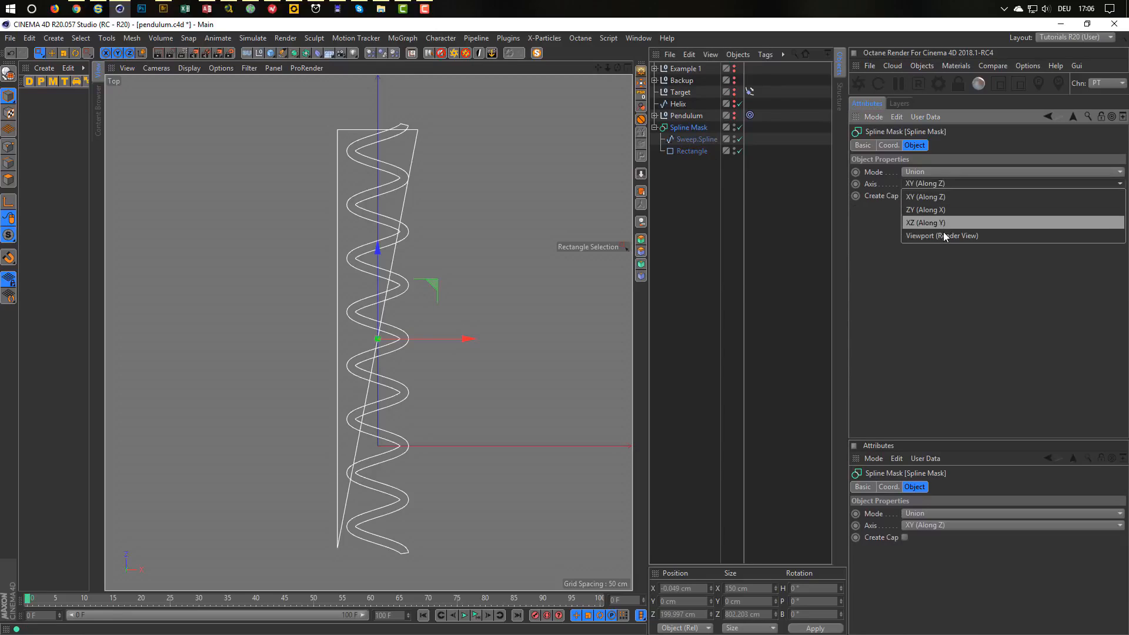
{"action": "left_click", "coordinate": [942, 238]}
Compare A subtract B and B subtract A, then place Rectangle above Sweep.Spline in the mask.
{"action": "left_click", "coordinate": [936, 172]}
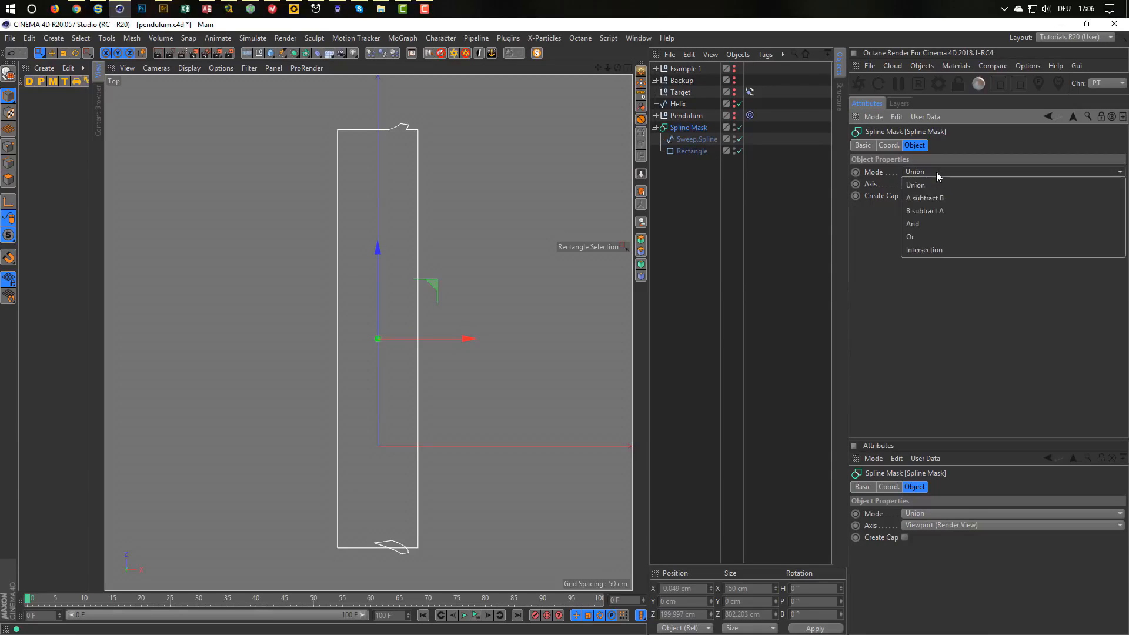
{"action": "left_click", "coordinate": [937, 196]}
{"action": "left_click", "coordinate": [940, 173]}
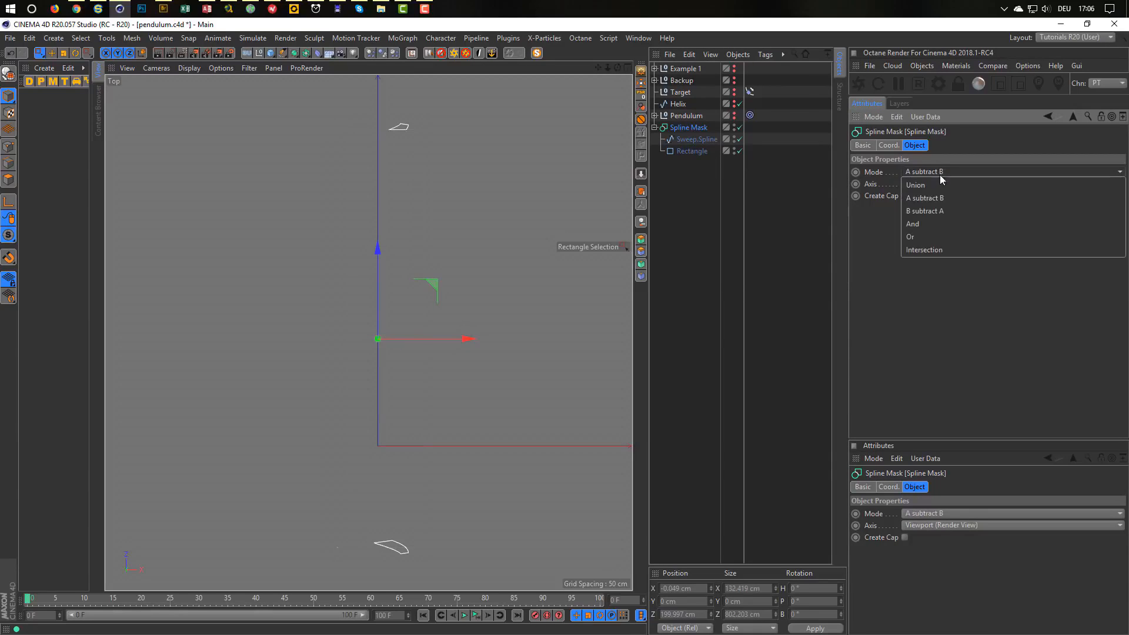
{"action": "left_click", "coordinate": [937, 207]}
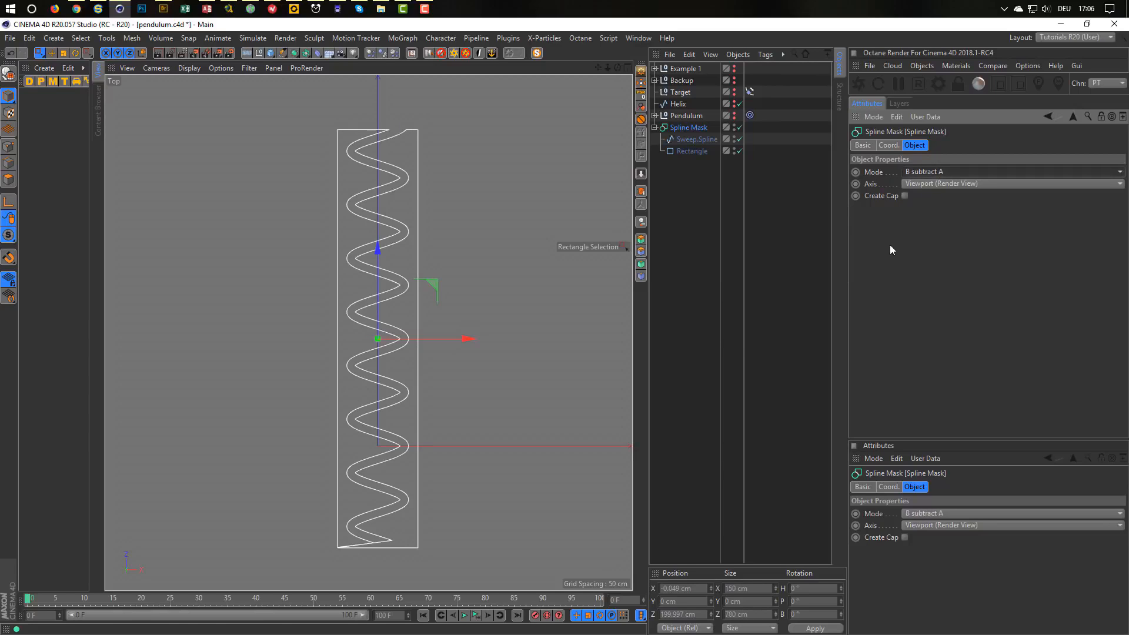
{"action": "left_click", "coordinate": [686, 151]}
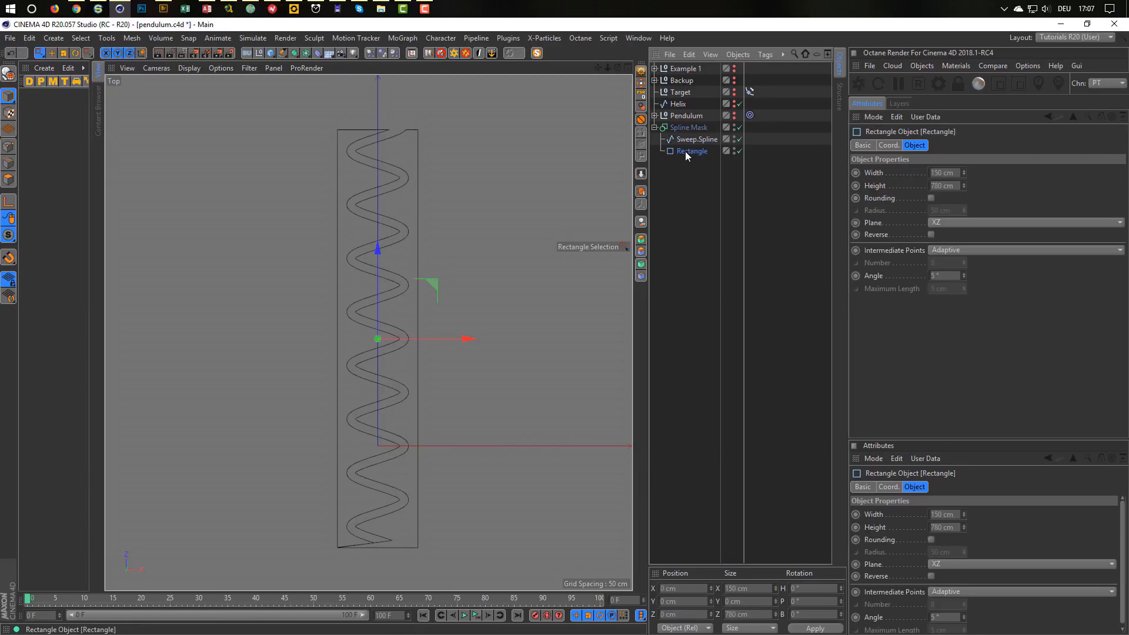
{"action": "left_click_drag", "start_coordinate": [688, 136], "coordinate": [687, 136]}
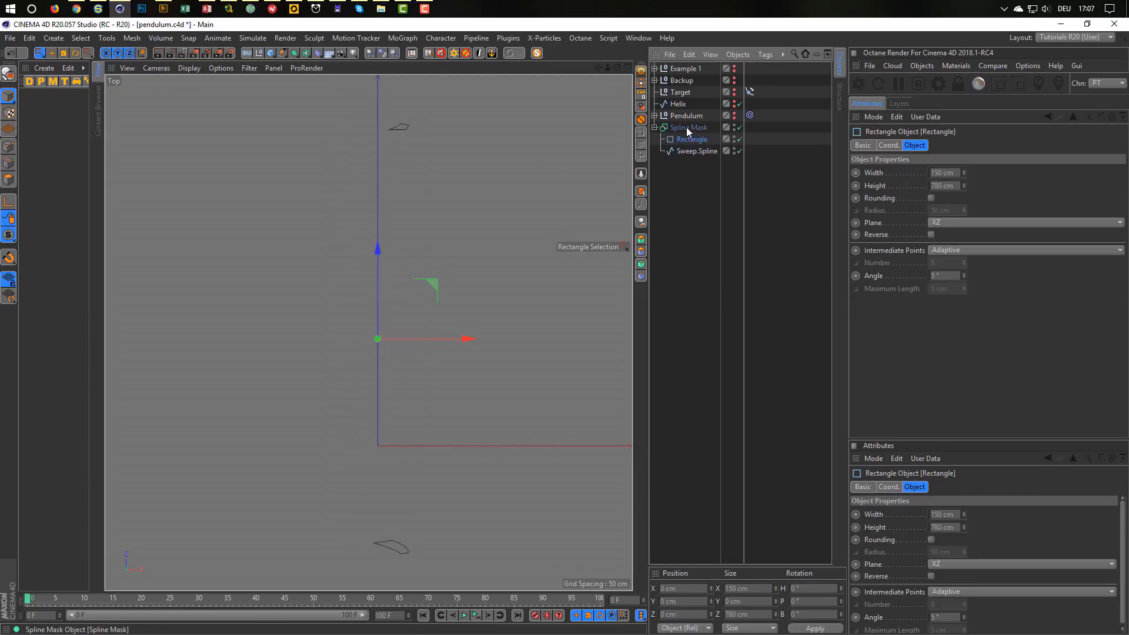
{"action": "left_click", "coordinate": [686, 127]}
Cycle through the B subtract A, And and Or modes, settle on A subtract B, and disable the mask.
{"action": "left_click", "coordinate": [923, 171]}
{"action": "left_click", "coordinate": [925, 197]}
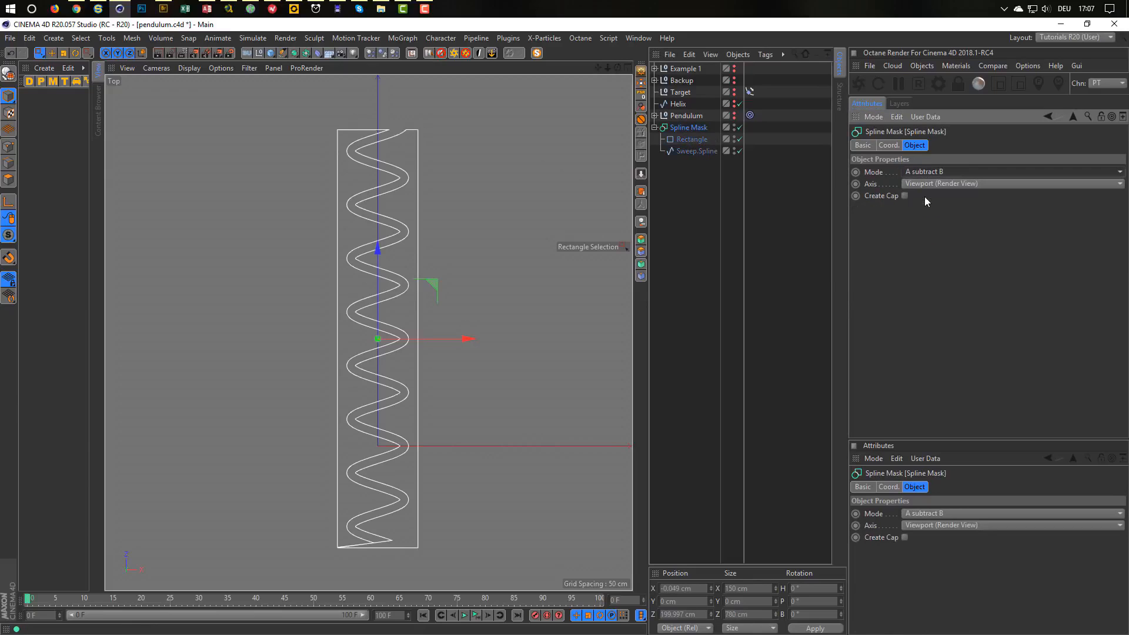
{"action": "left_click", "coordinate": [948, 171]}
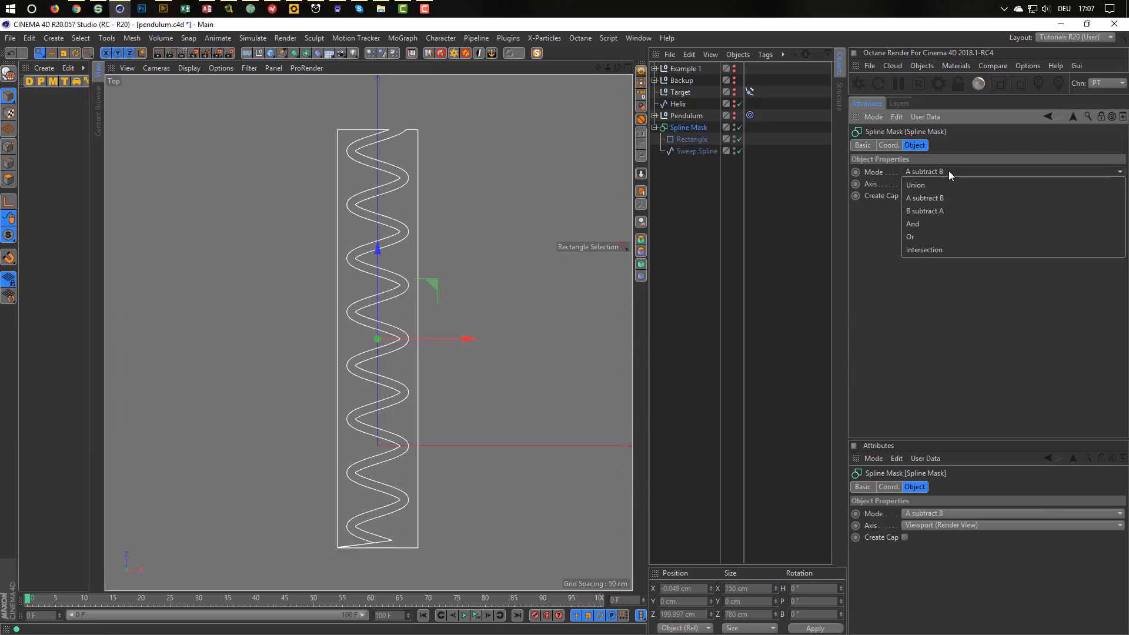
{"action": "left_click", "coordinate": [949, 209]}
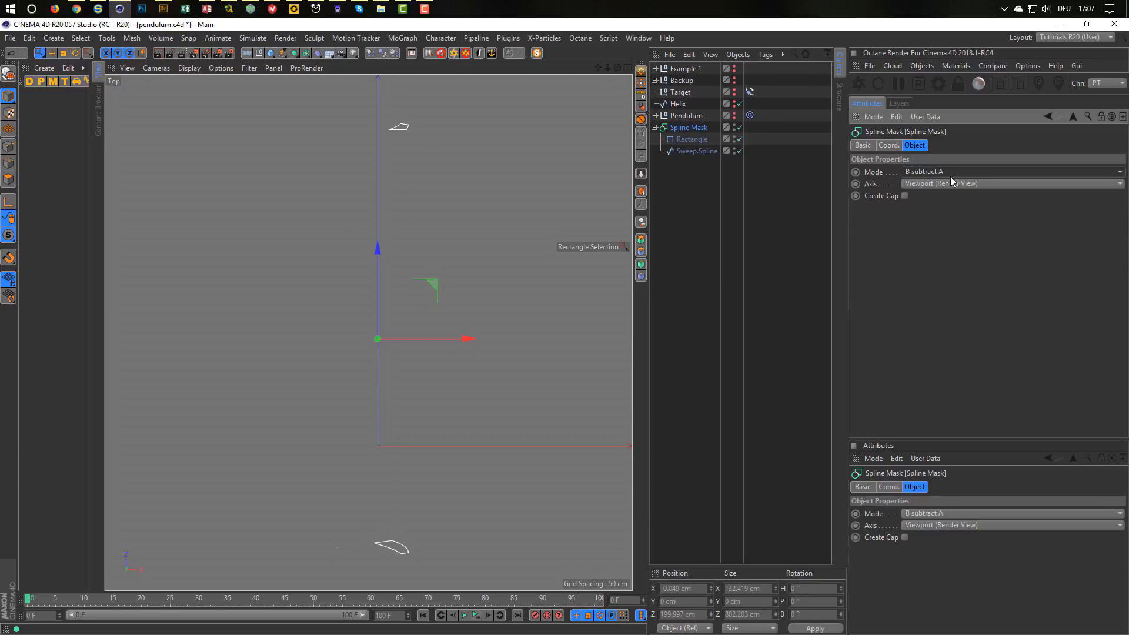
{"action": "left_click", "coordinate": [951, 176]}
{"action": "left_click", "coordinate": [951, 222]}
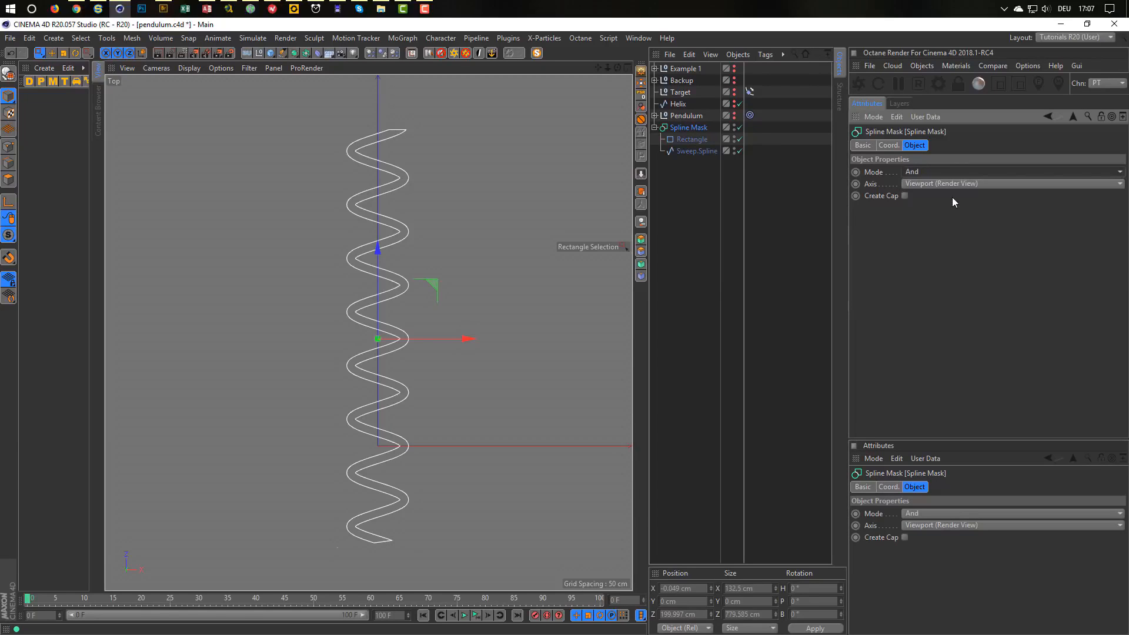
{"action": "left_click", "coordinate": [955, 171]}
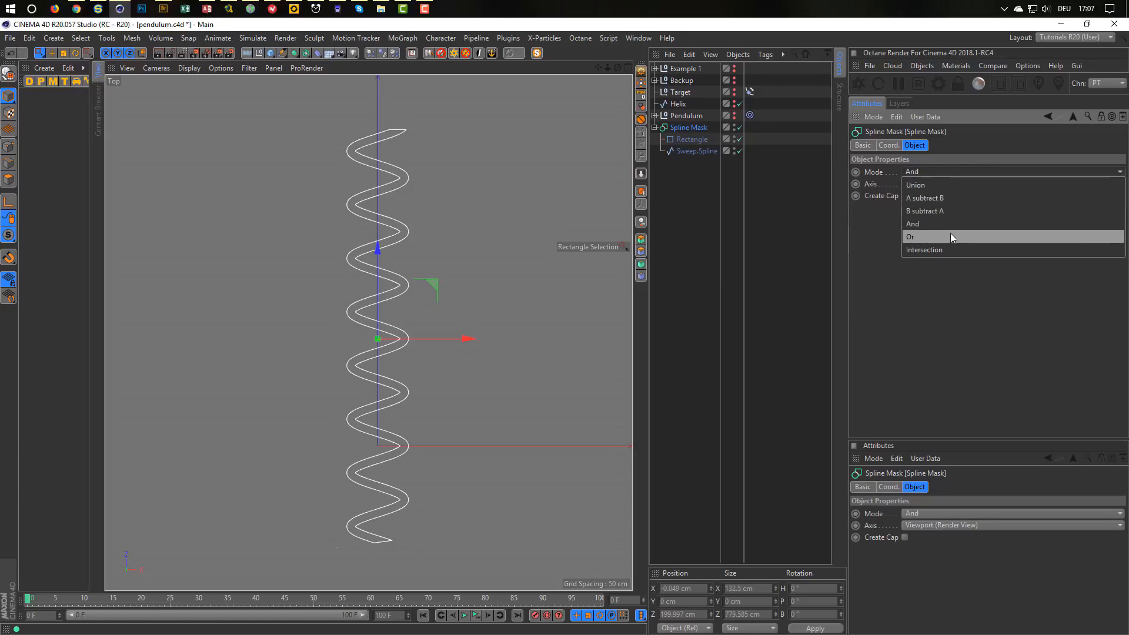
{"action": "left_click", "coordinate": [949, 237]}
{"action": "left_click", "coordinate": [949, 237]}
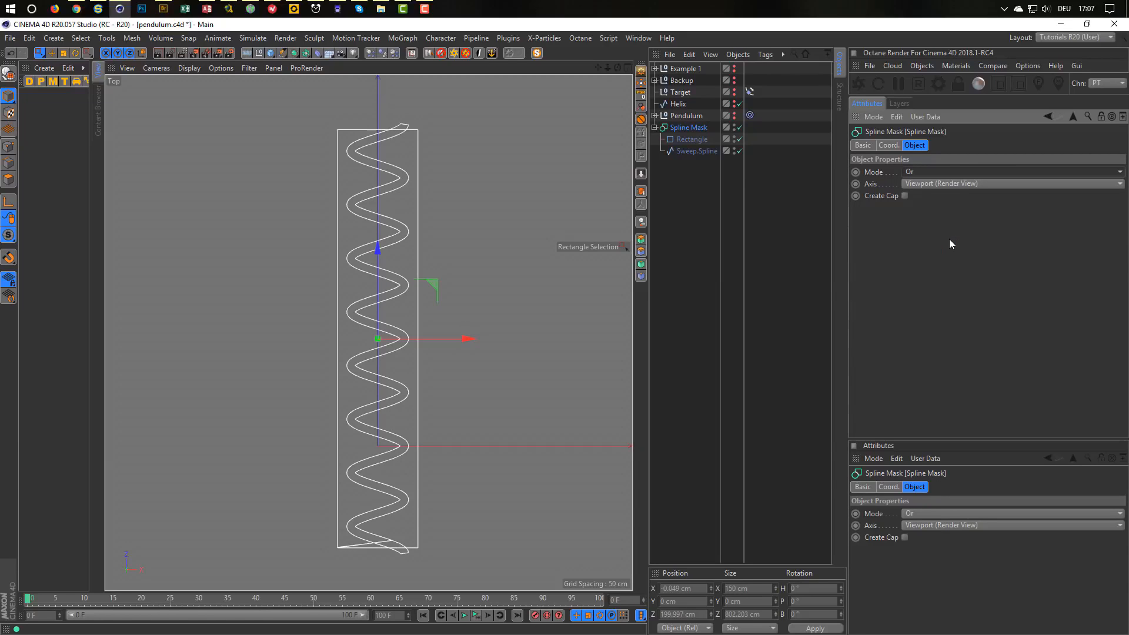
{"action": "left_click", "coordinate": [946, 173]}
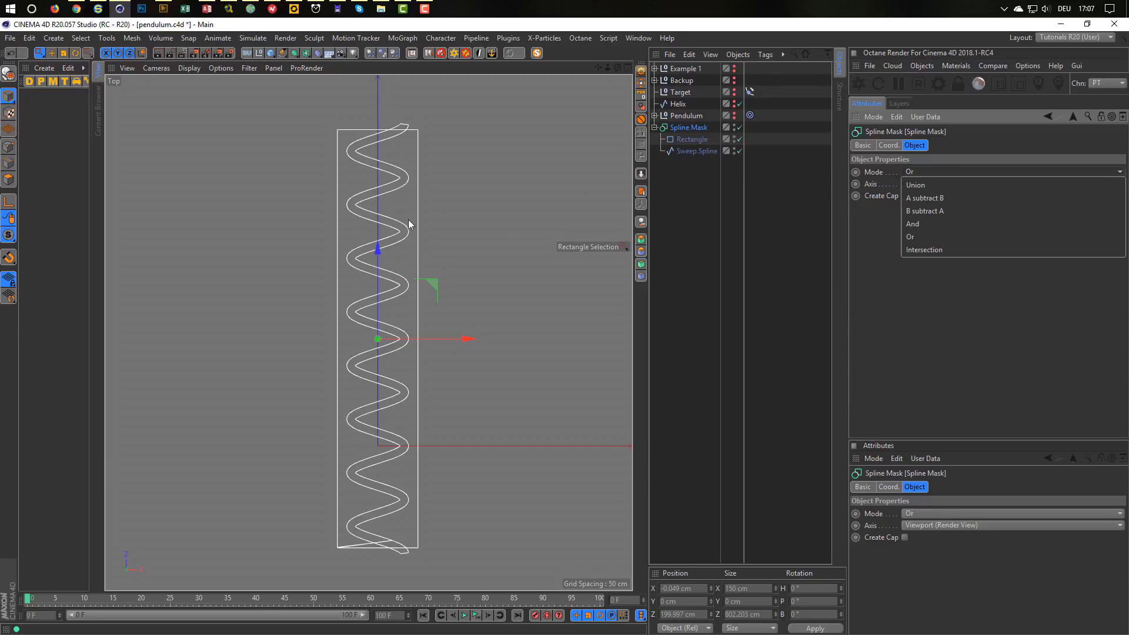
{"action": "left_click", "coordinate": [938, 199]}
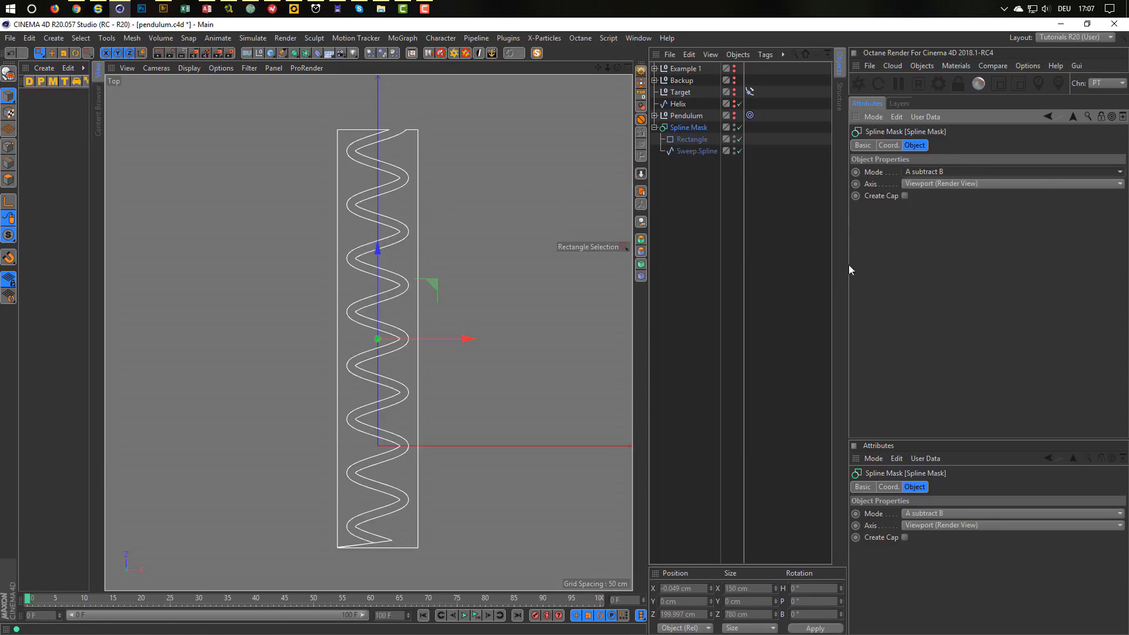
{"action": "left_click", "coordinate": [739, 127]}
Optimize Sweep.Spline's points to remove redundant ones.
{"action": "left_click", "coordinate": [700, 151]}
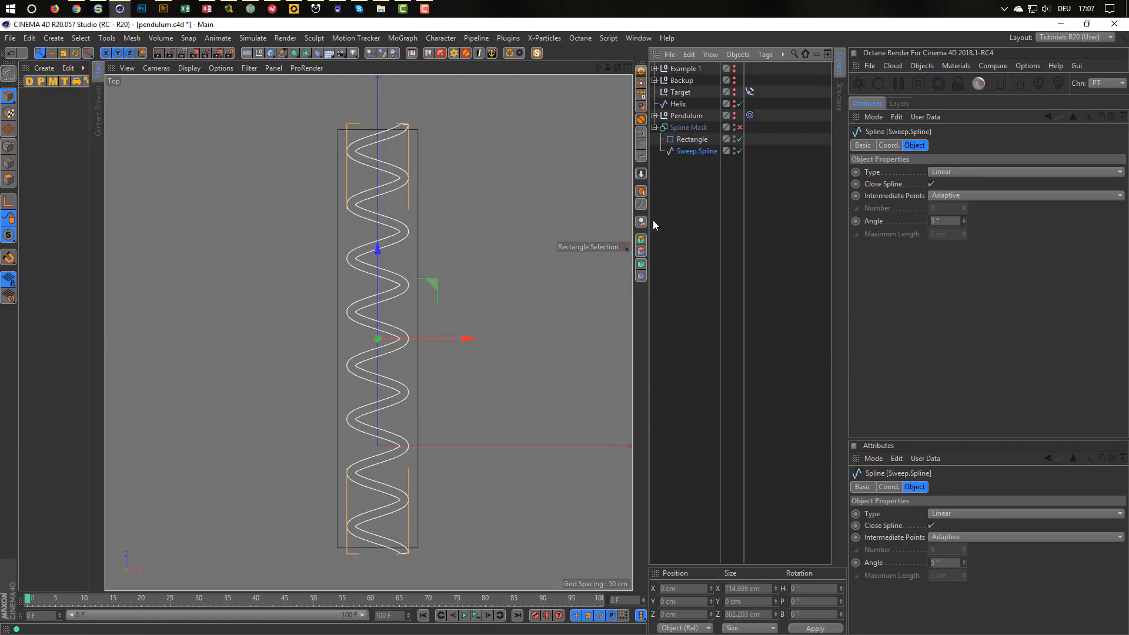
{"action": "middle_click", "coordinate": [512, 327]}
{"action": "middle_click", "coordinate": [330, 241]}
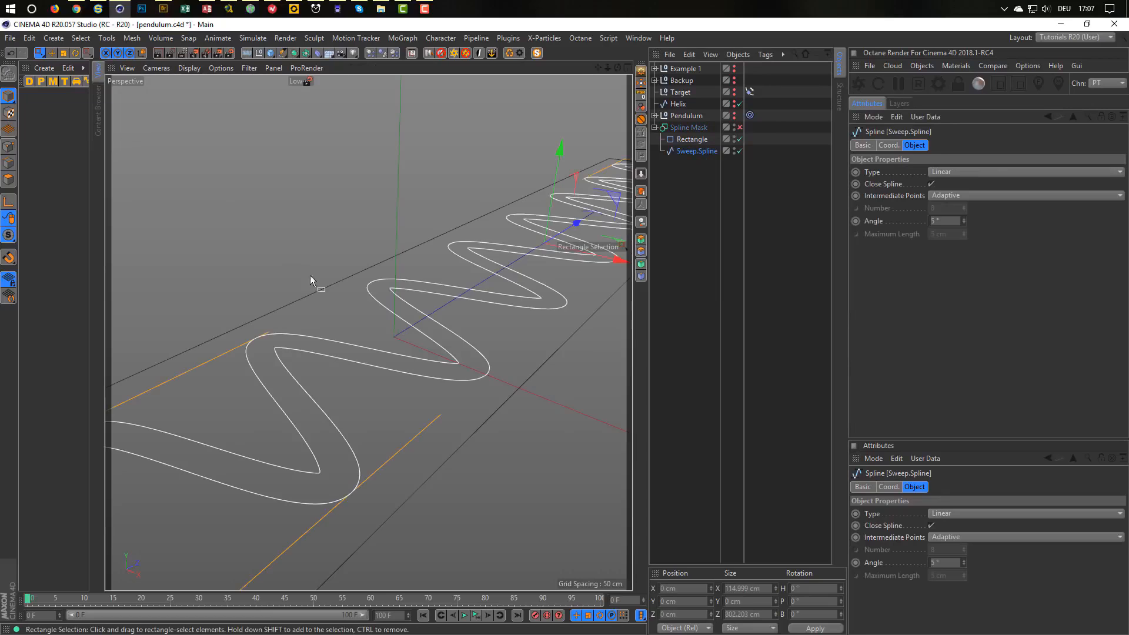
{"action": "left_click", "coordinate": [9, 146]}
{"action": "key", "text": "ctrl+a"}
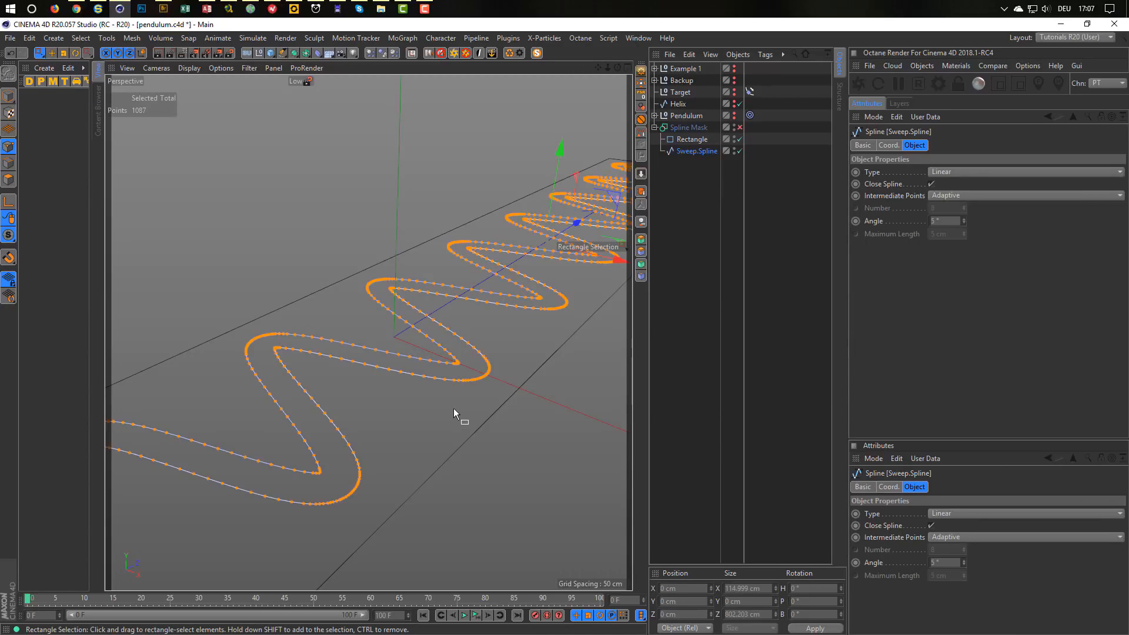
{"action": "left_click", "coordinate": [501, 425]}
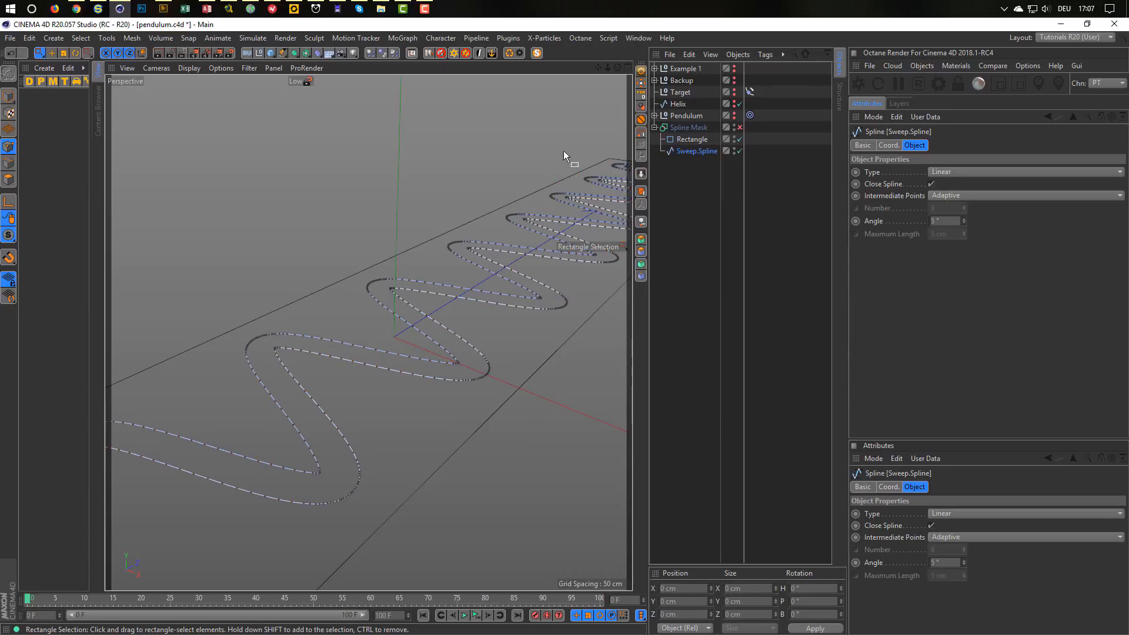
{"action": "left_click", "coordinate": [511, 54]}
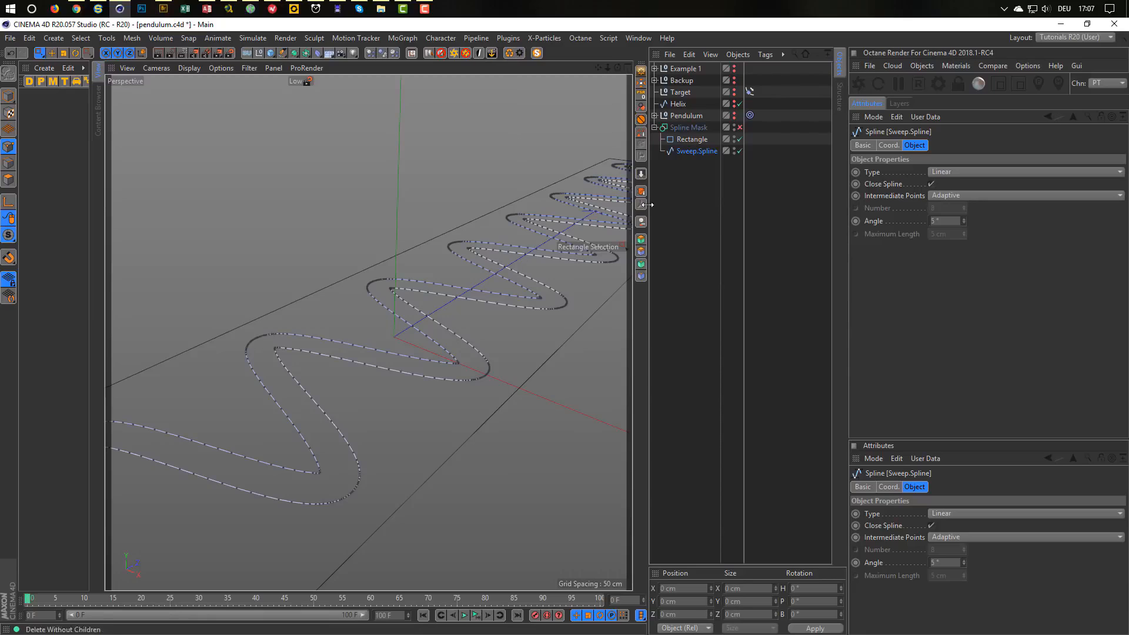
Maximise the Top view, return to Model mode and toggle the Spline Mask.
{"action": "middle_click", "coordinate": [506, 294]}
{"action": "middle_click", "coordinate": [494, 265]}
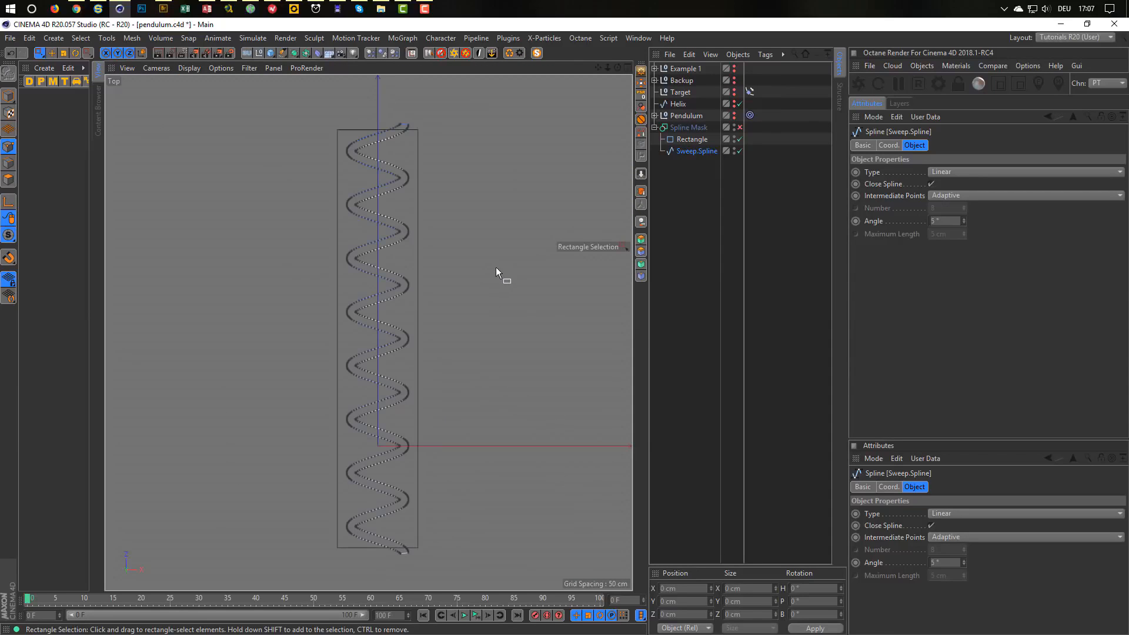
{"action": "left_click", "coordinate": [8, 95]}
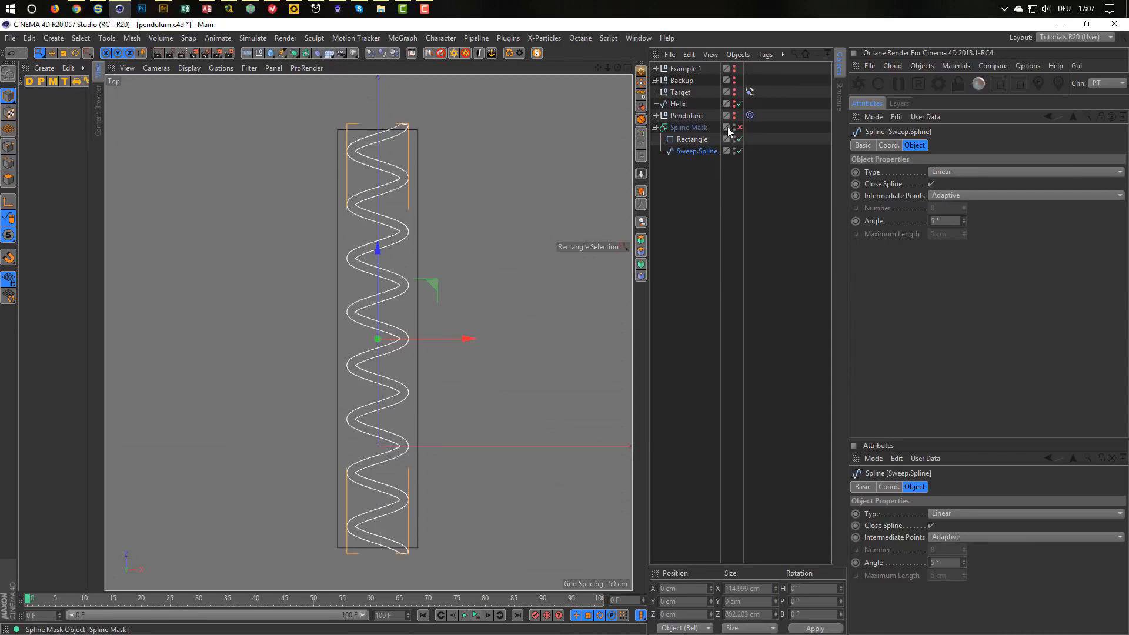
{"action": "left_click", "coordinate": [740, 127]}
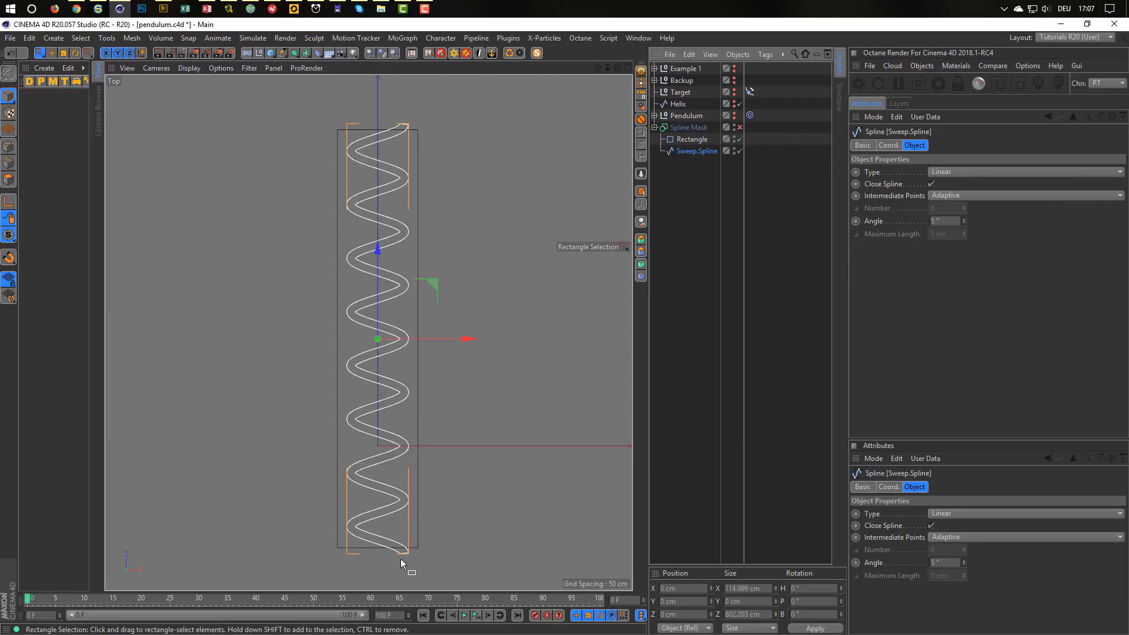
Enable the Spline Mask and exclude the Rectangle from it.
{"action": "scroll", "coordinate": [400, 563], "scroll_direction": "up", "scroll_amount": 10}
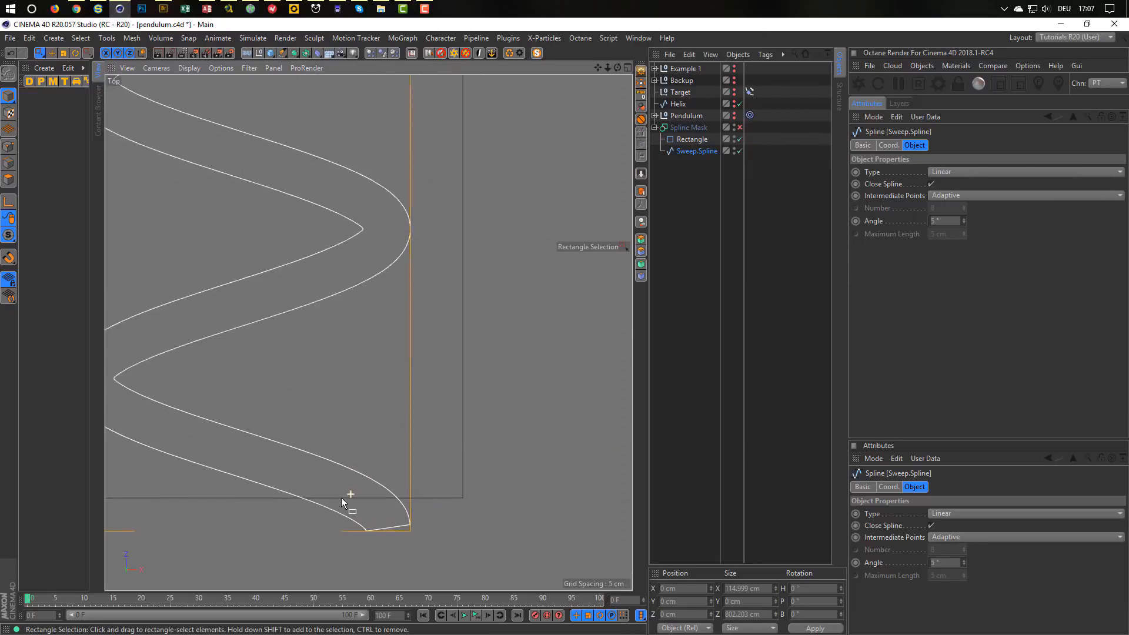
{"action": "scroll", "coordinate": [341, 498], "scroll_direction": "down", "scroll_amount": 1}
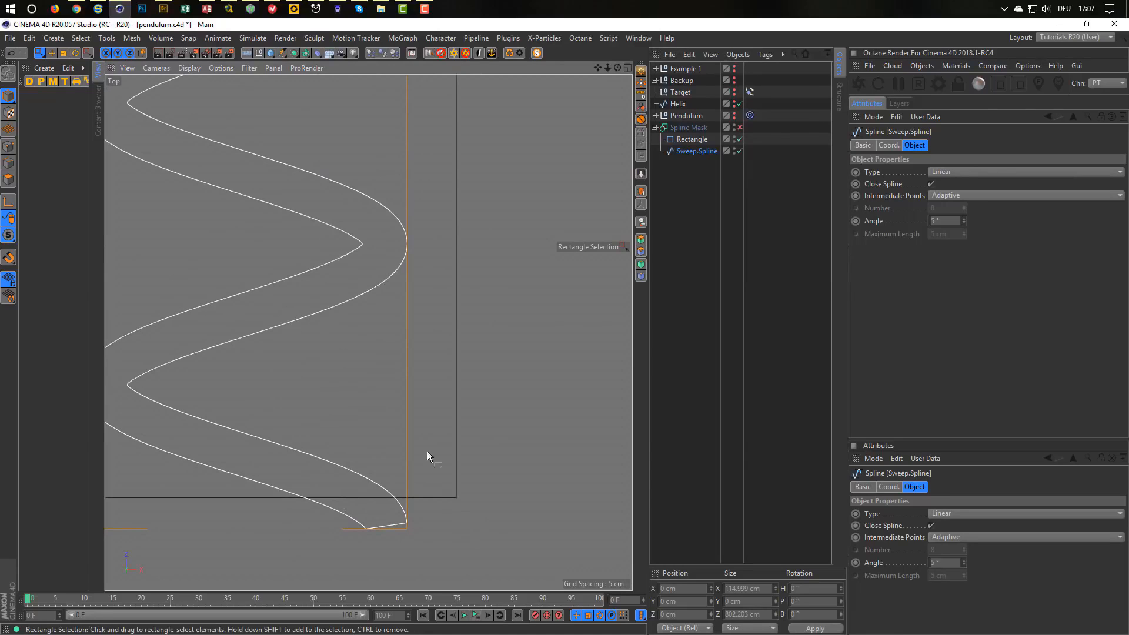
{"action": "left_click", "coordinate": [740, 126]}
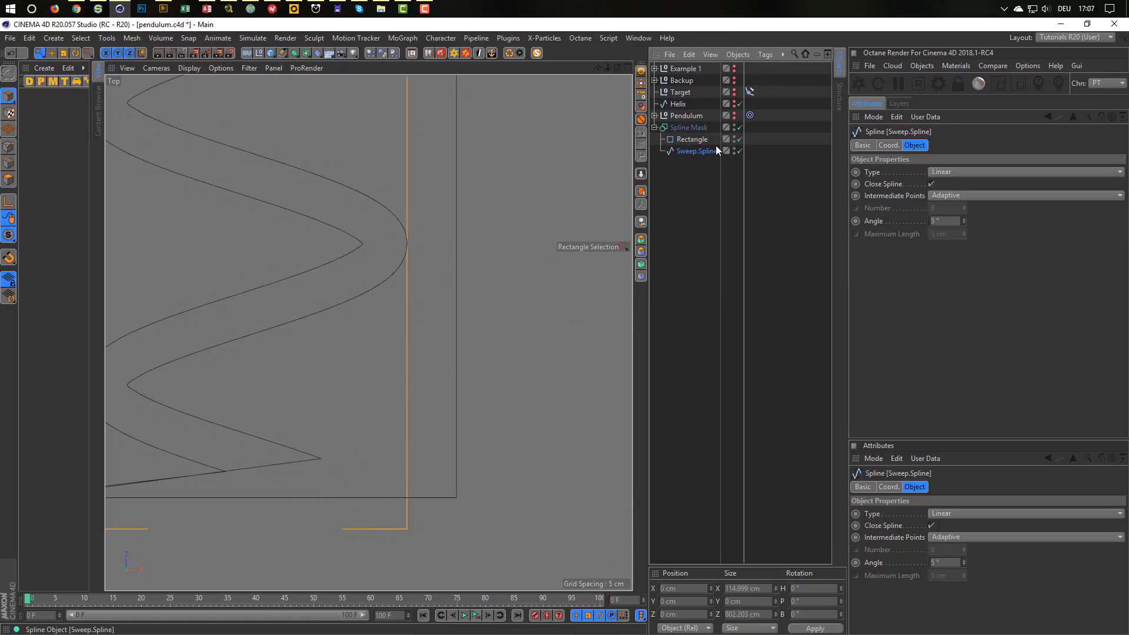
{"action": "left_click", "coordinate": [740, 139]}
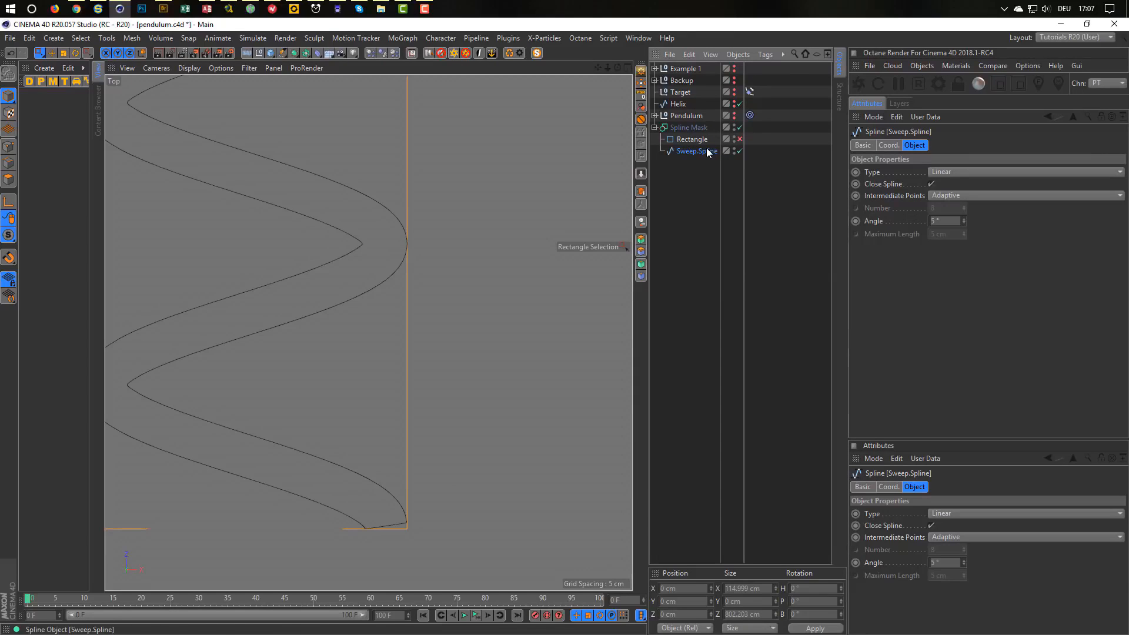
Zoom in on the spline's bottom zigzag in Points mode and move Sweep.Spline to top level.
{"action": "left_click", "coordinate": [8, 146]}
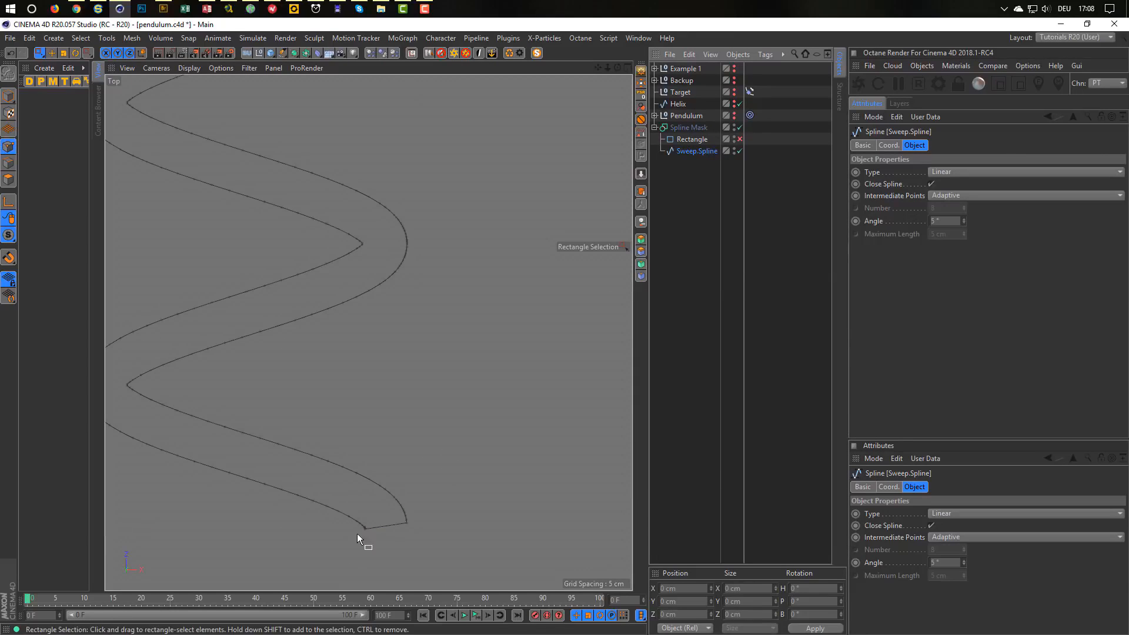
{"action": "scroll", "coordinate": [358, 533], "scroll_direction": "up", "scroll_amount": 5}
{"action": "scroll", "coordinate": [408, 517], "scroll_direction": "up", "scroll_amount": 10}
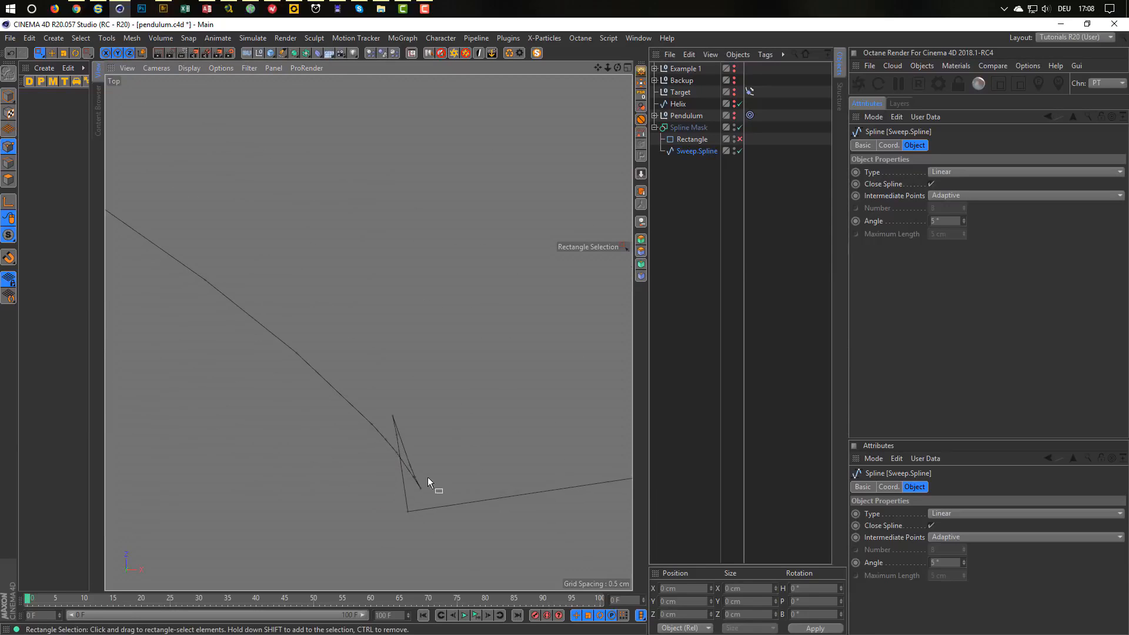
{"action": "middle_click_drag", "start_coordinate": [424, 464], "coordinate": [345, 404], "text": "alt"}
{"action": "right_click_drag", "start_coordinate": [345, 404], "coordinate": [384, 395], "text": "alt"}
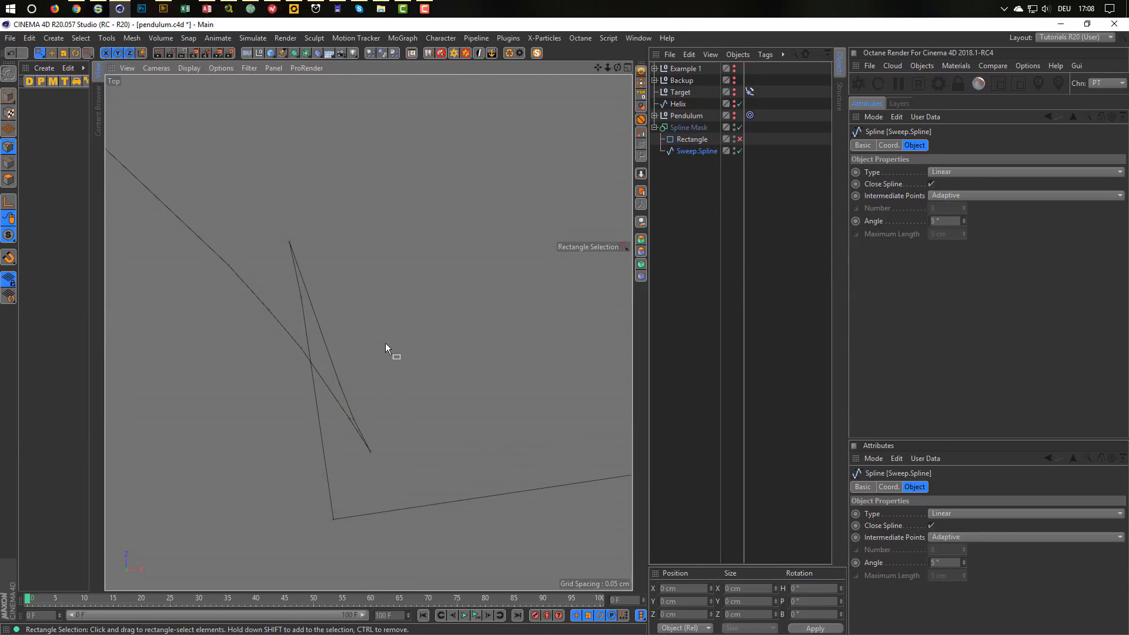
{"action": "left_click", "coordinate": [9, 147]}
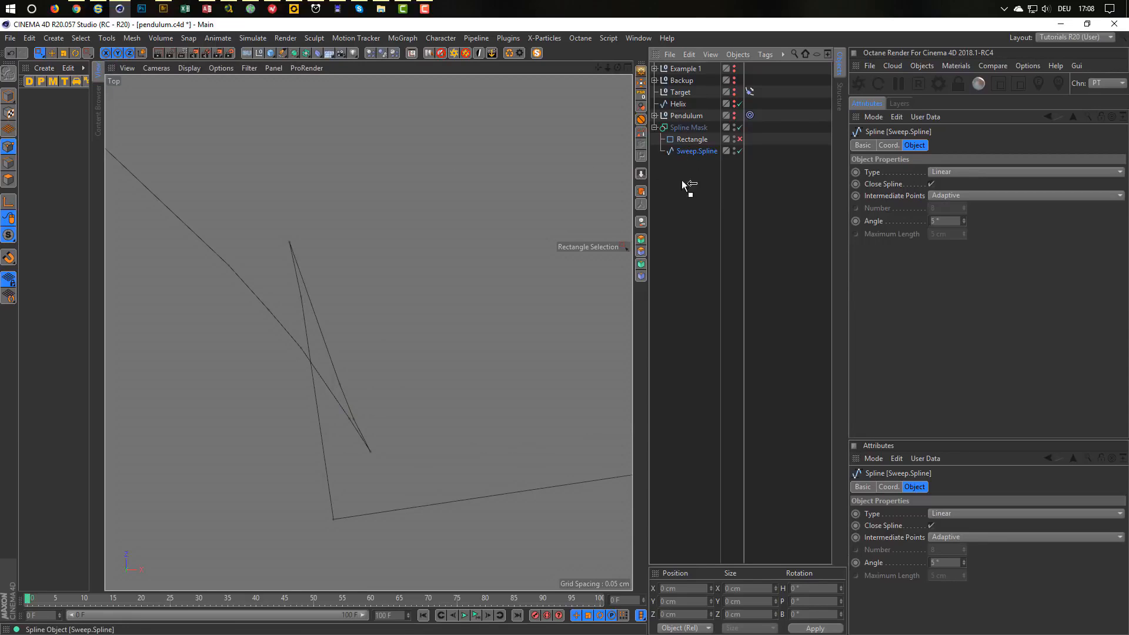
{"action": "left_click_drag", "start_coordinate": [682, 180], "coordinate": [681, 195]}
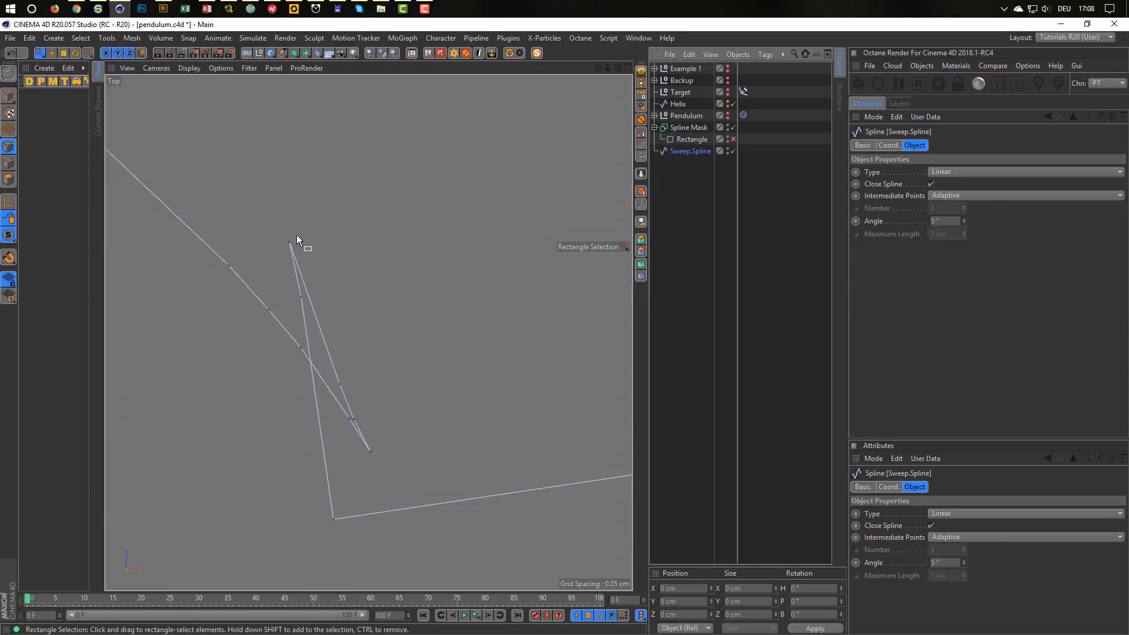
Lasso-select the six stray zigzag points at the bottom end and delete them.
{"action": "left_click", "coordinate": [38, 52]}
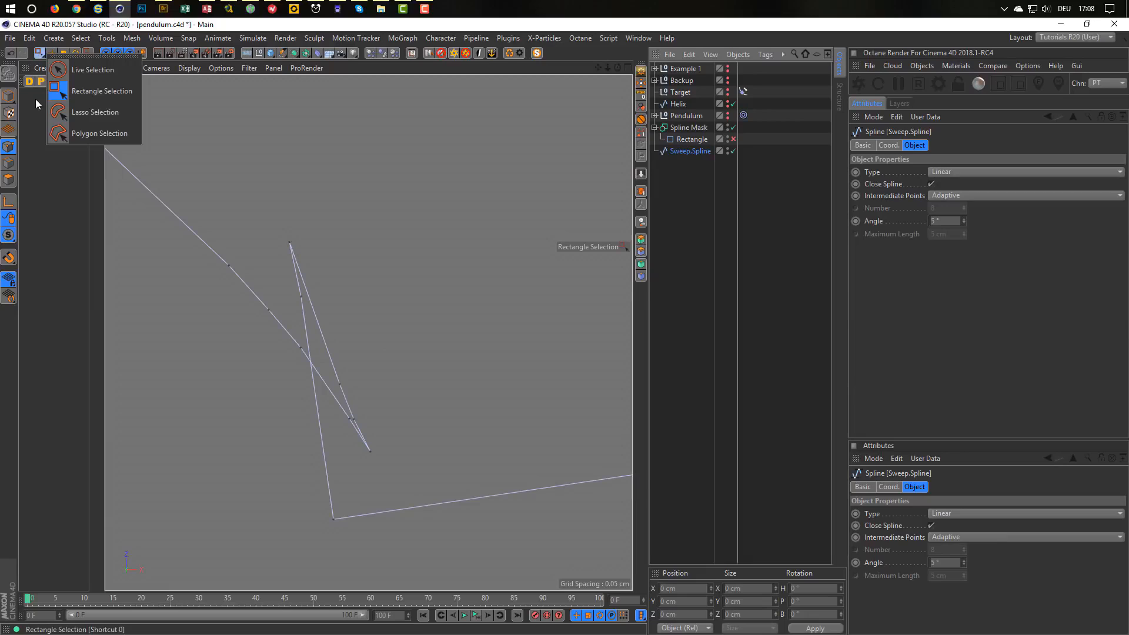
{"action": "left_click", "coordinate": [59, 119]}
{"action": "mouse_move", "coordinate": [347, 227]}
{"action": "left_mouse_down"}
{"action": "mouse_move", "coordinate": [277, 237]}
{"action": "mouse_move", "coordinate": [295, 334]}
{"action": "left_mouse_up"}
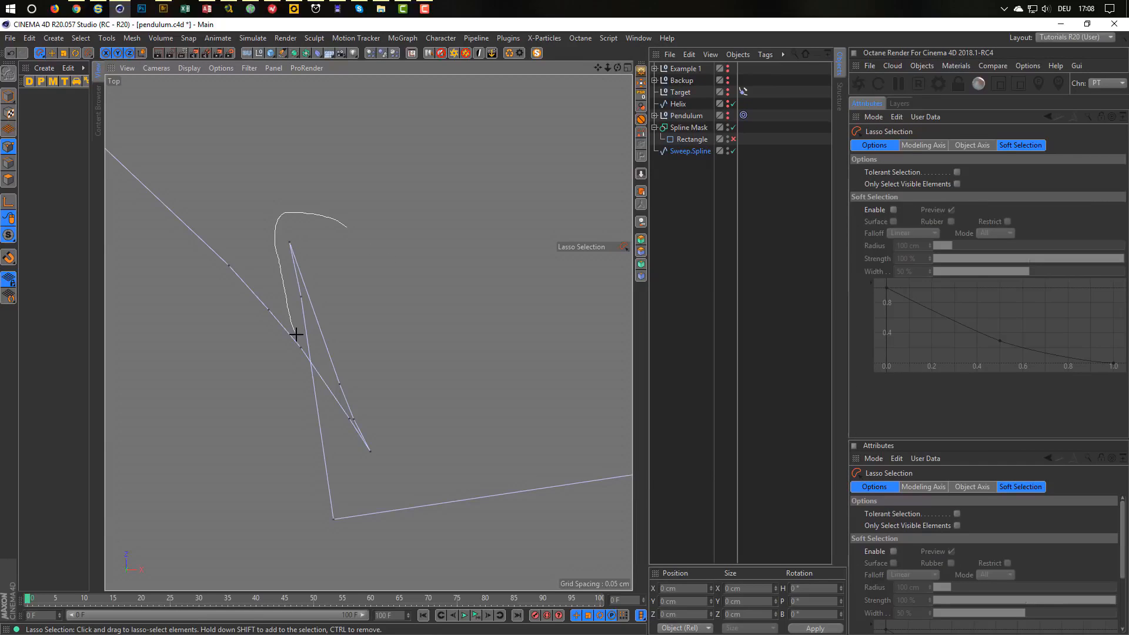
{"action": "mouse_move", "coordinate": [327, 414]}
{"action": "left_mouse_down"}
{"action": "mouse_move", "coordinate": [383, 466]}
{"action": "mouse_move", "coordinate": [354, 233]}
{"action": "left_mouse_up"}
{"action": "key", "text": "Delete"}
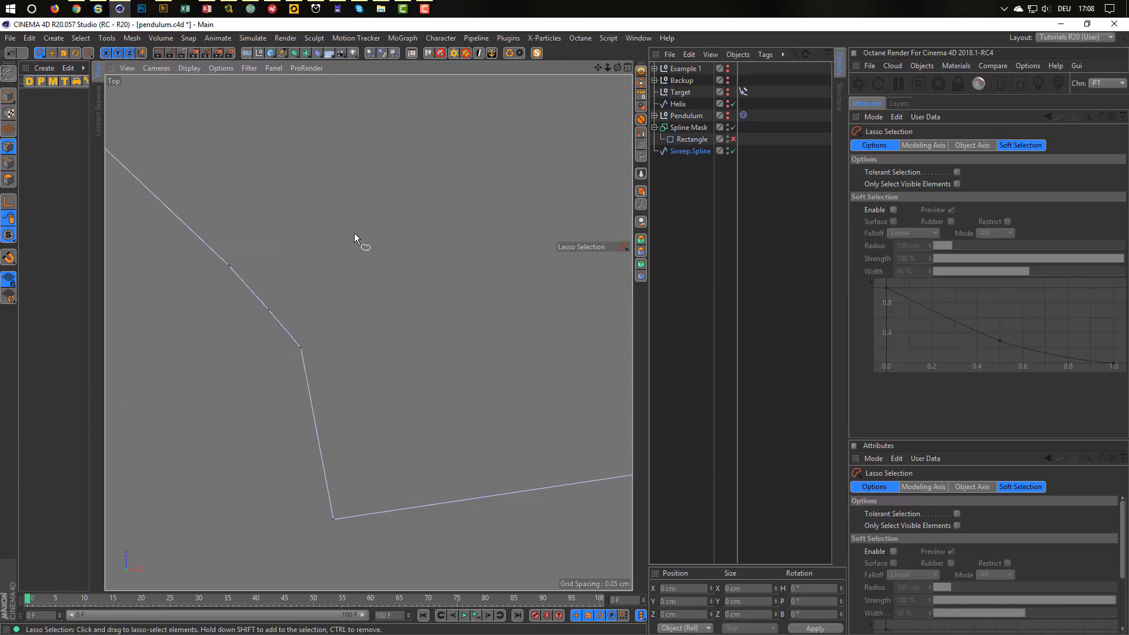
Delete the stray loop points at the spline's top end and frame the whole spline.
{"action": "scroll", "coordinate": [354, 233], "scroll_direction": "down", "scroll_amount": 5}
{"action": "scroll", "coordinate": [422, 260], "scroll_direction": "down", "scroll_amount": 10}
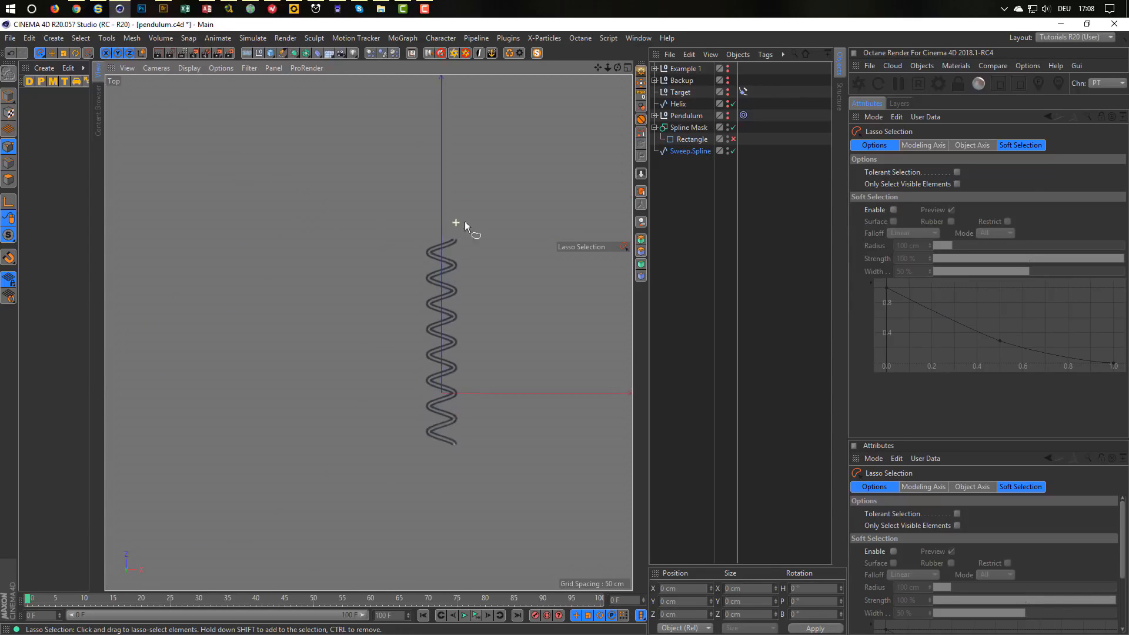
{"action": "scroll", "coordinate": [465, 224], "scroll_direction": "up", "scroll_amount": 8}
{"action": "scroll", "coordinate": [408, 298], "scroll_direction": "up", "scroll_amount": 8}
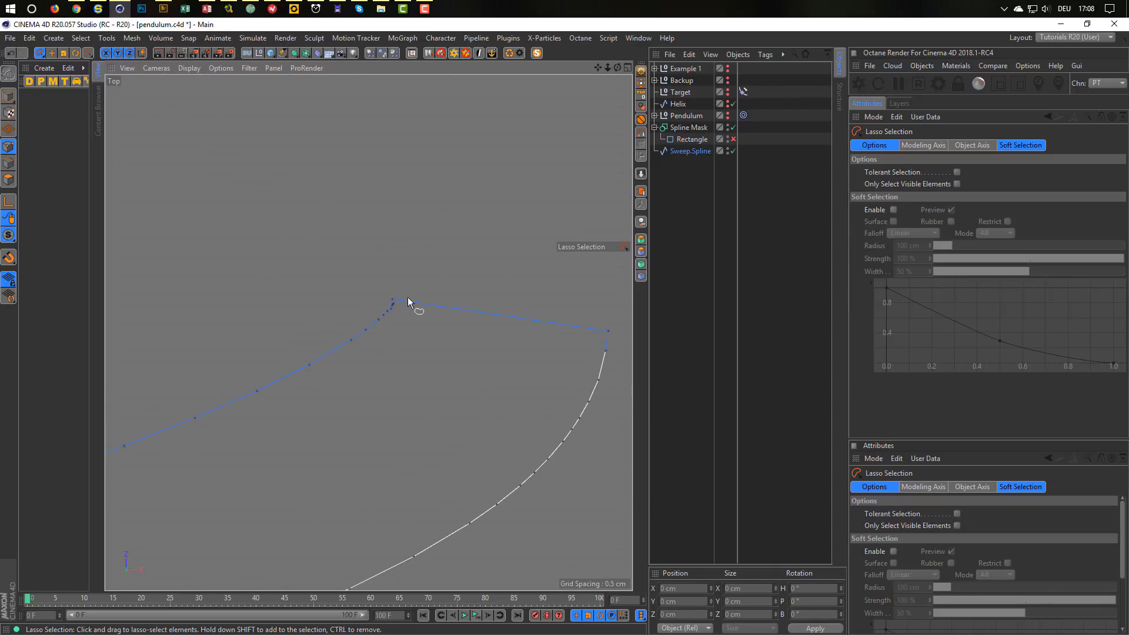
{"action": "scroll", "coordinate": [412, 326], "scroll_direction": "up", "scroll_amount": 8}
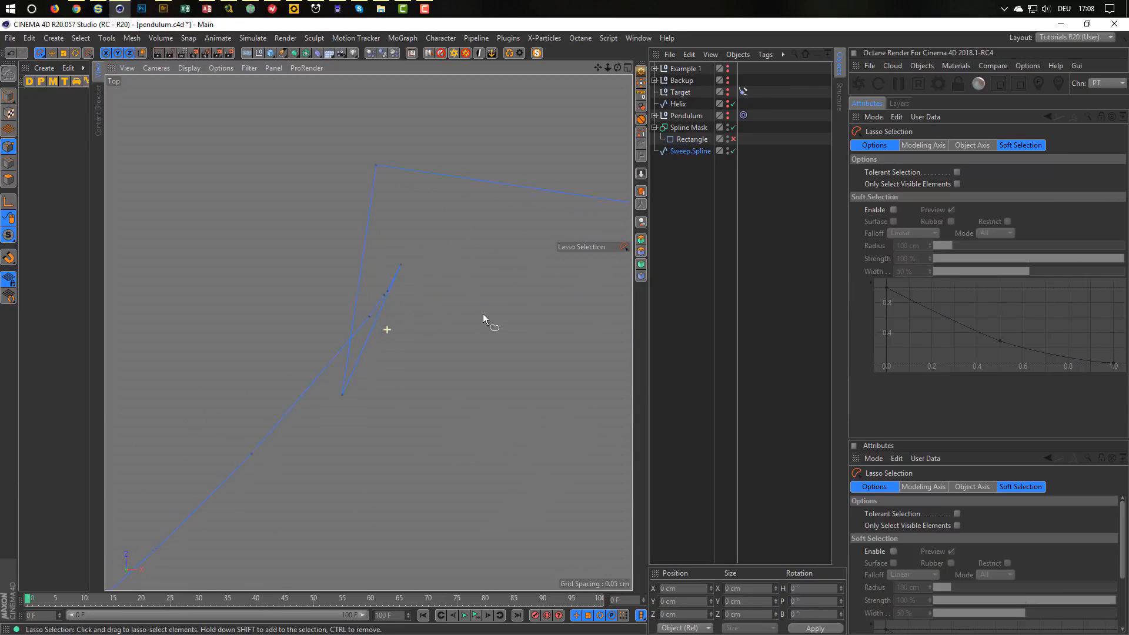
{"action": "mouse_move", "coordinate": [422, 236]}
{"action": "left_mouse_down"}
{"action": "mouse_move", "coordinate": [368, 285]}
{"action": "mouse_move", "coordinate": [341, 357]}
{"action": "left_mouse_up"}
{"action": "left_click_drag", "start_coordinate": [341, 436], "coordinate": [444, 256]}
{"action": "key", "text": "Delete"}
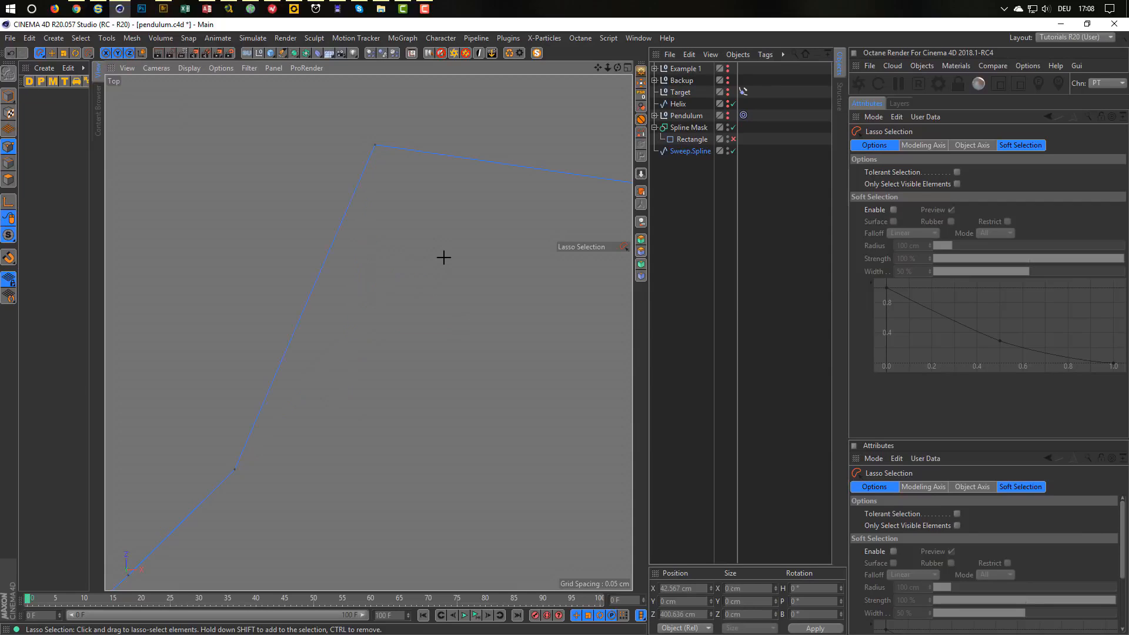
{"action": "scroll", "coordinate": [255, 378], "scroll_direction": "down", "scroll_amount": 15}
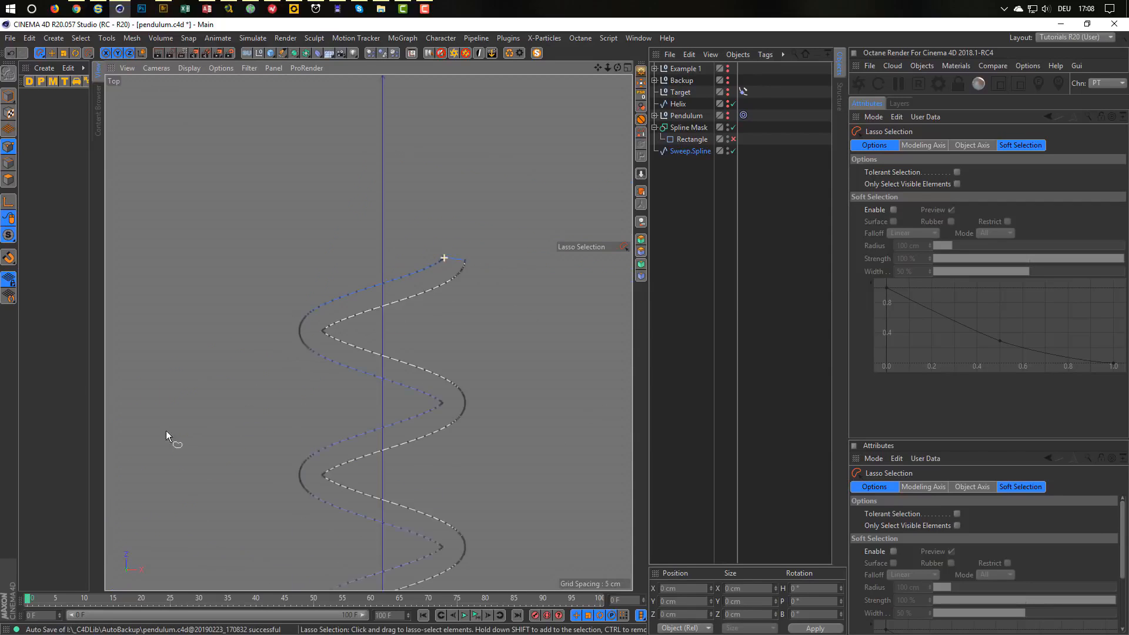
{"action": "middle_click_drag", "start_coordinate": [359, 410], "coordinate": [403, 249], "text": "alt"}
{"action": "right_click_drag", "start_coordinate": [403, 249], "coordinate": [383, 266], "text": "alt"}
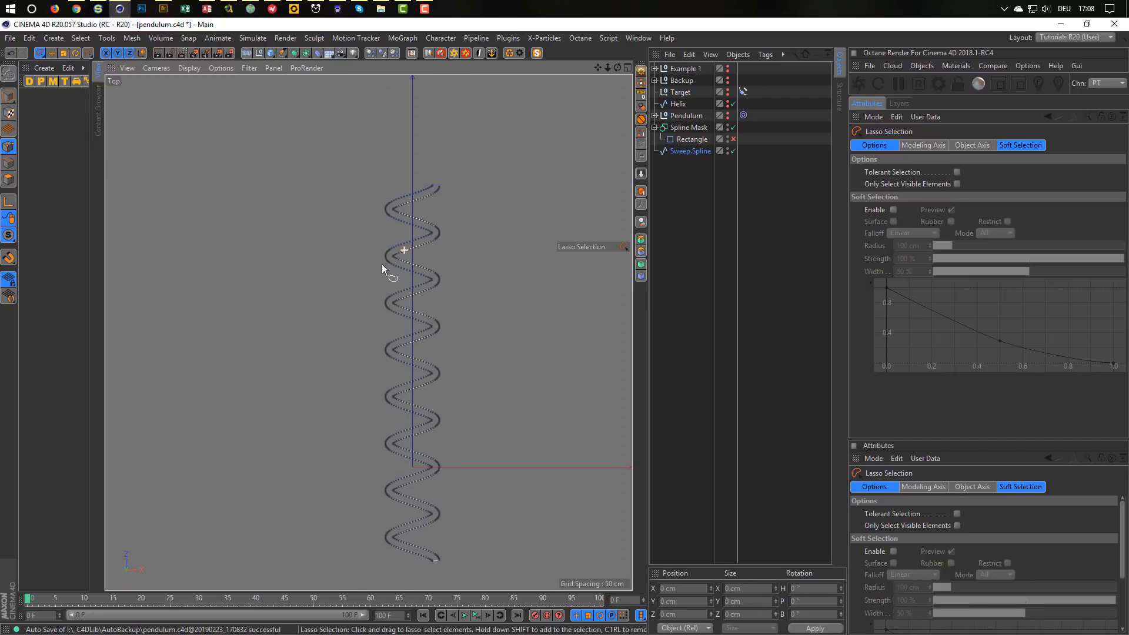
Return to Model mode and put Sweep.Spline back inside the Spline Mask.
{"action": "left_click", "coordinate": [11, 98]}
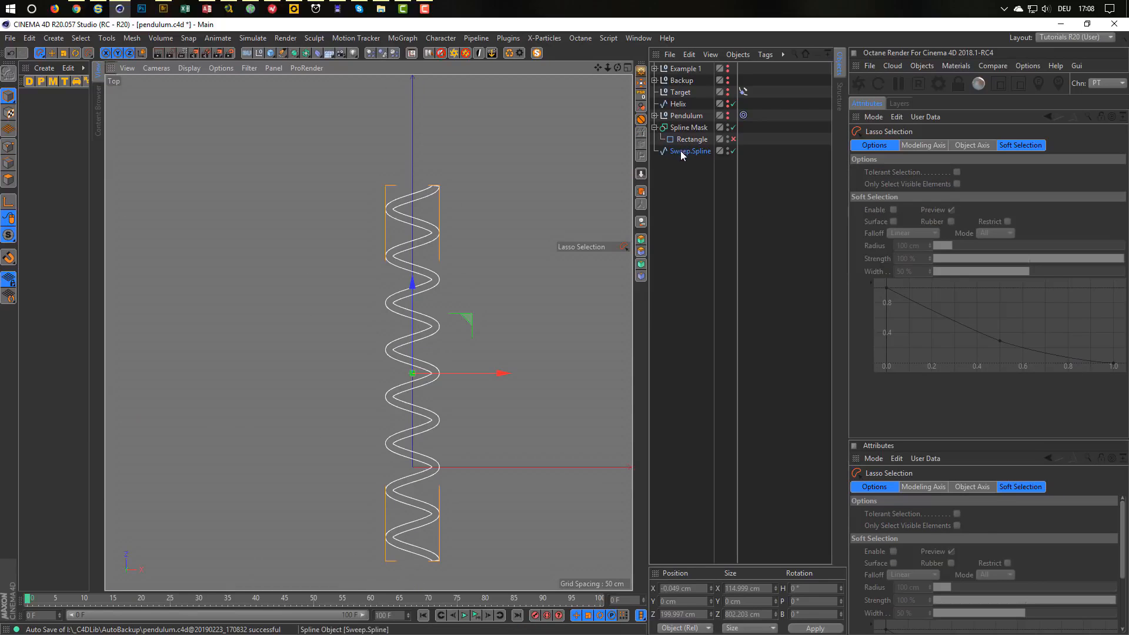
{"action": "left_click_drag", "start_coordinate": [685, 147], "coordinate": [739, 131]}
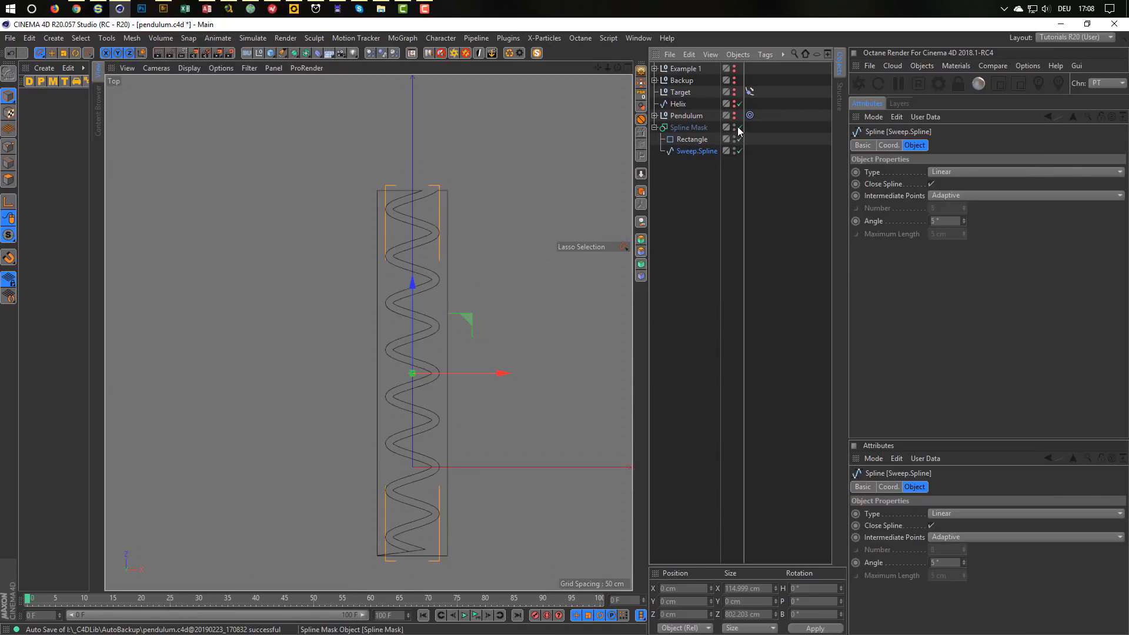
{"action": "scroll", "coordinate": [417, 548], "scroll_direction": "up", "scroll_amount": 10}
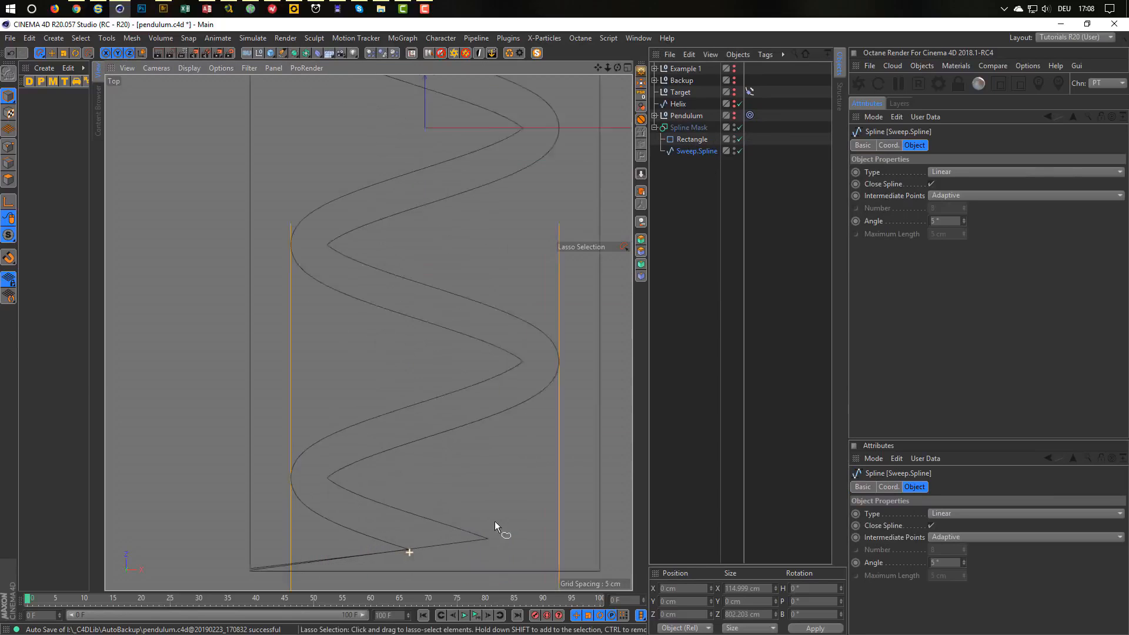
{"action": "middle_click_drag", "start_coordinate": [375, 515], "coordinate": [335, 433], "text": "alt"}
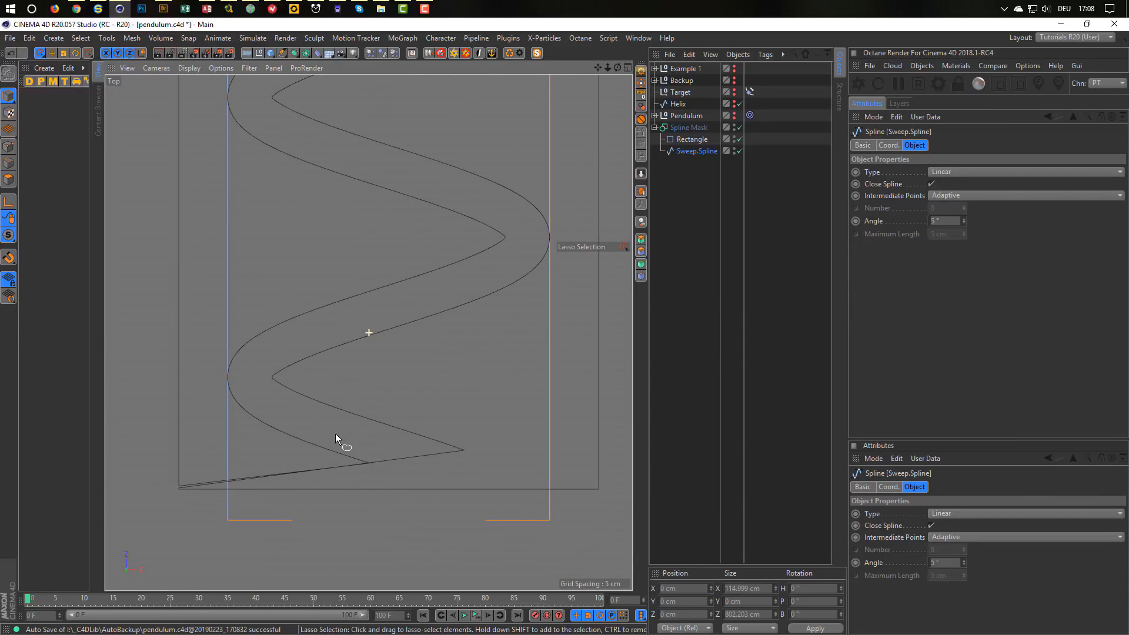
Check the Rectangle's coordinates and 150 × 780 cm size, then toggle the Spline Mask off.
{"action": "left_click", "coordinate": [694, 139]}
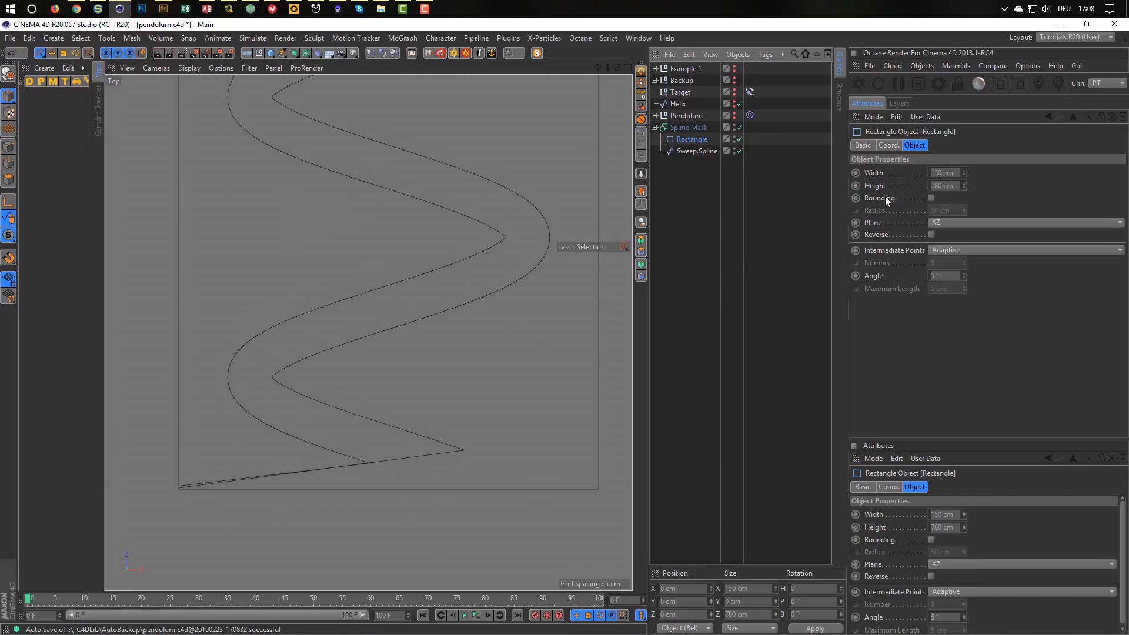
{"action": "left_click", "coordinate": [889, 145]}
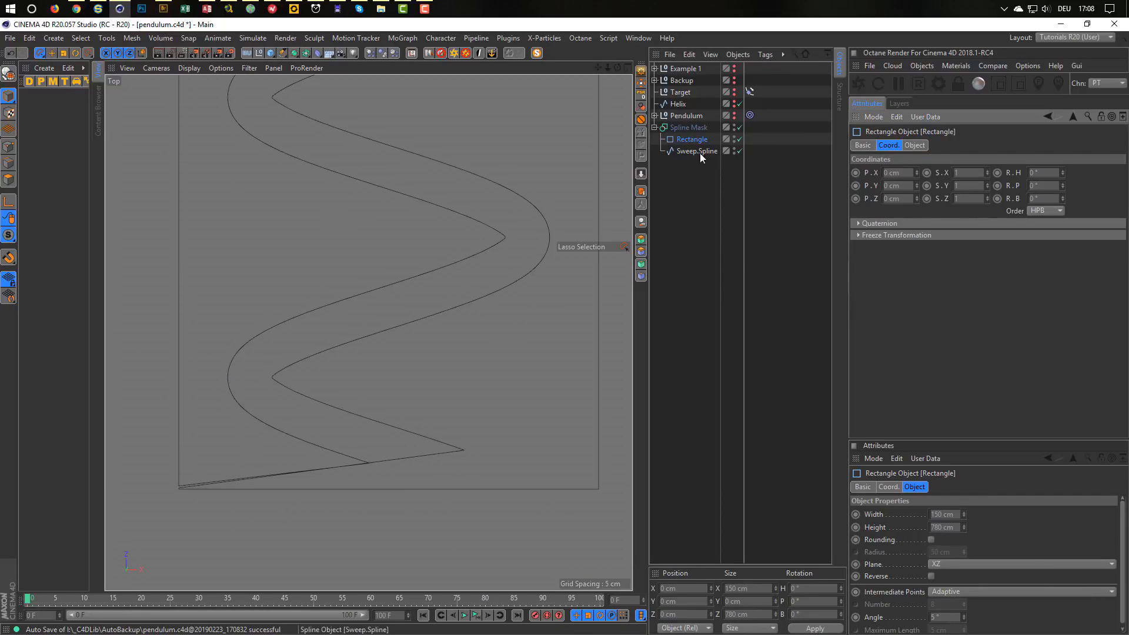
{"action": "left_click", "coordinate": [915, 146]}
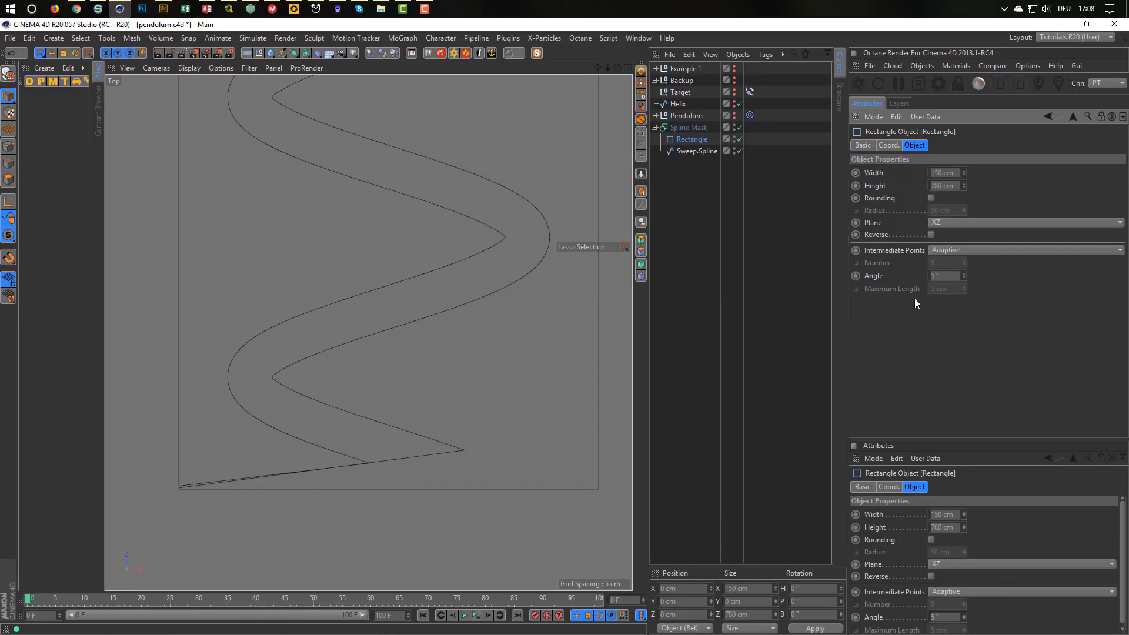
{"action": "left_click", "coordinate": [739, 127]}
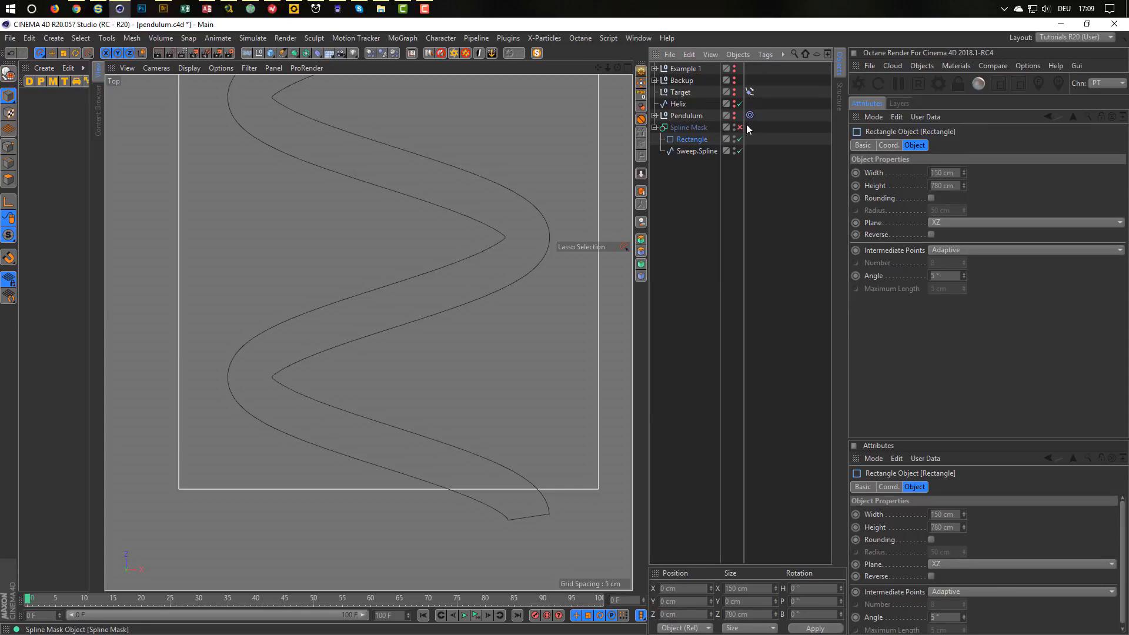
{"action": "left_click", "coordinate": [690, 127]}
{"action": "left_click", "coordinate": [739, 127]}
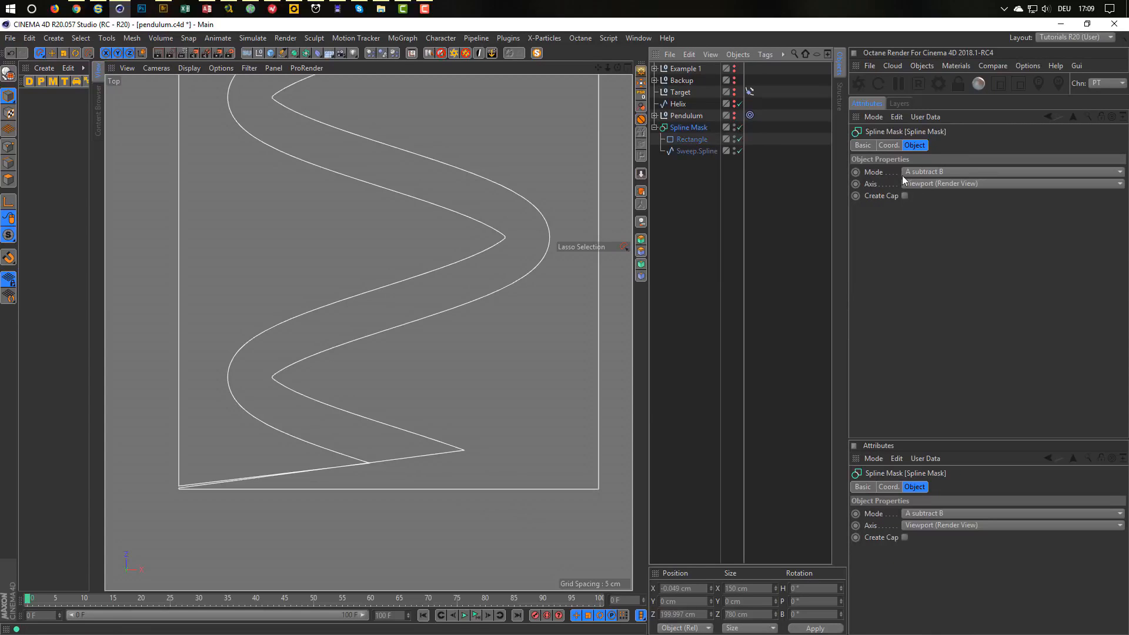
{"action": "left_click", "coordinate": [937, 182]}
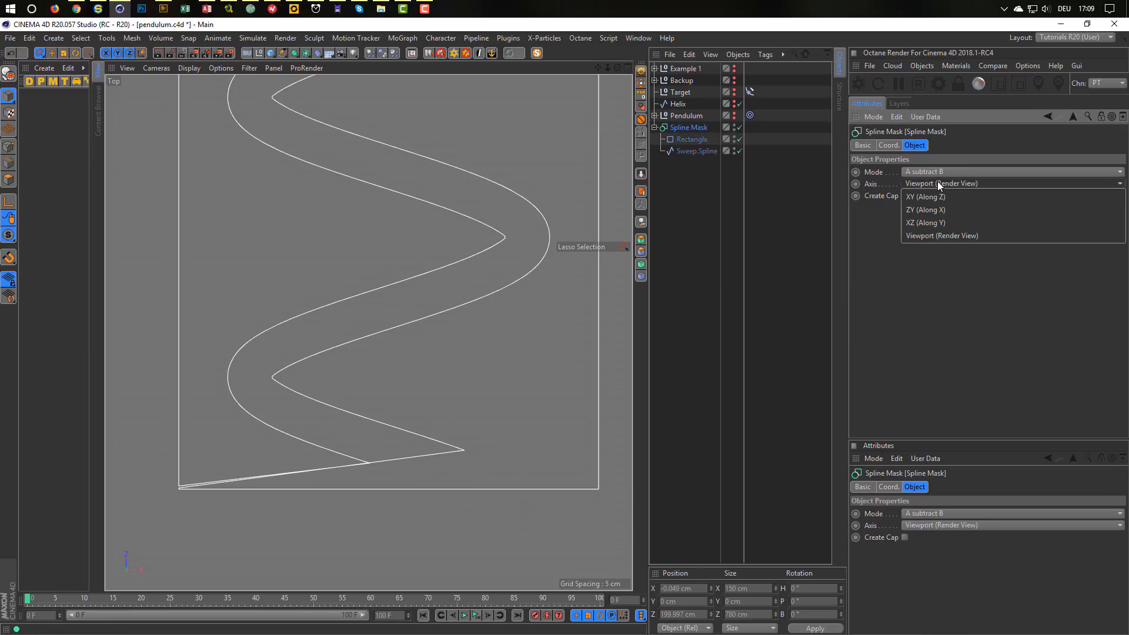
{"action": "left_click", "coordinate": [936, 223]}
{"action": "scroll", "coordinate": [497, 234], "scroll_direction": "down", "scroll_amount": 5}
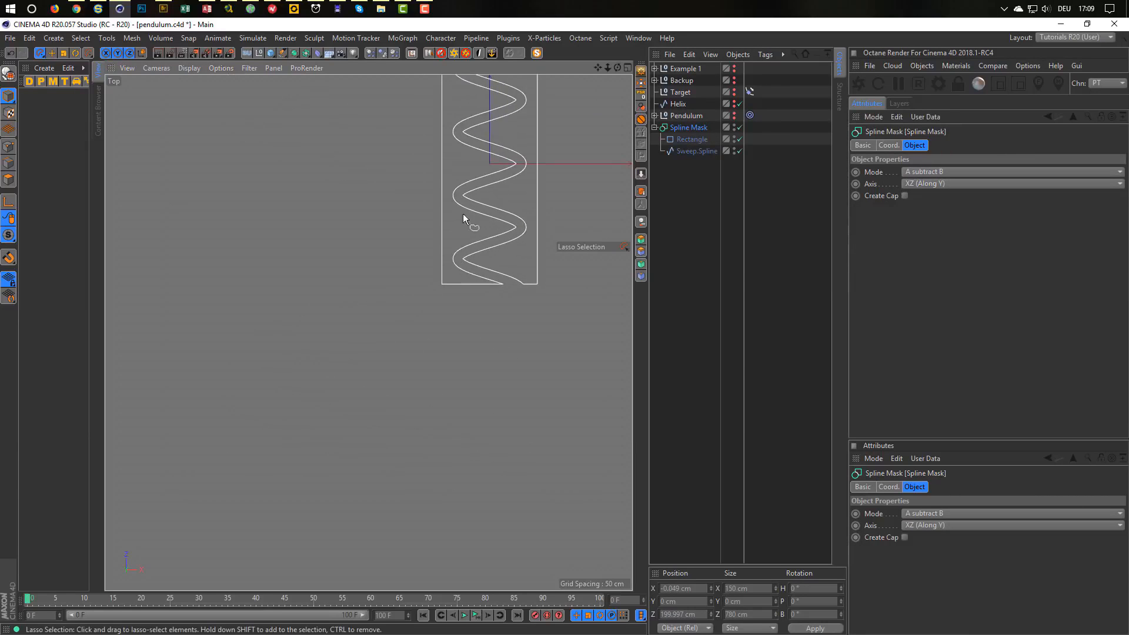
{"action": "middle_click_drag", "start_coordinate": [463, 219], "coordinate": [393, 456], "text": "alt"}
{"action": "scroll", "coordinate": [395, 434], "scroll_direction": "down", "scroll_amount": 4}
{"action": "scroll", "coordinate": [412, 402], "scroll_direction": "up", "scroll_amount": 3}
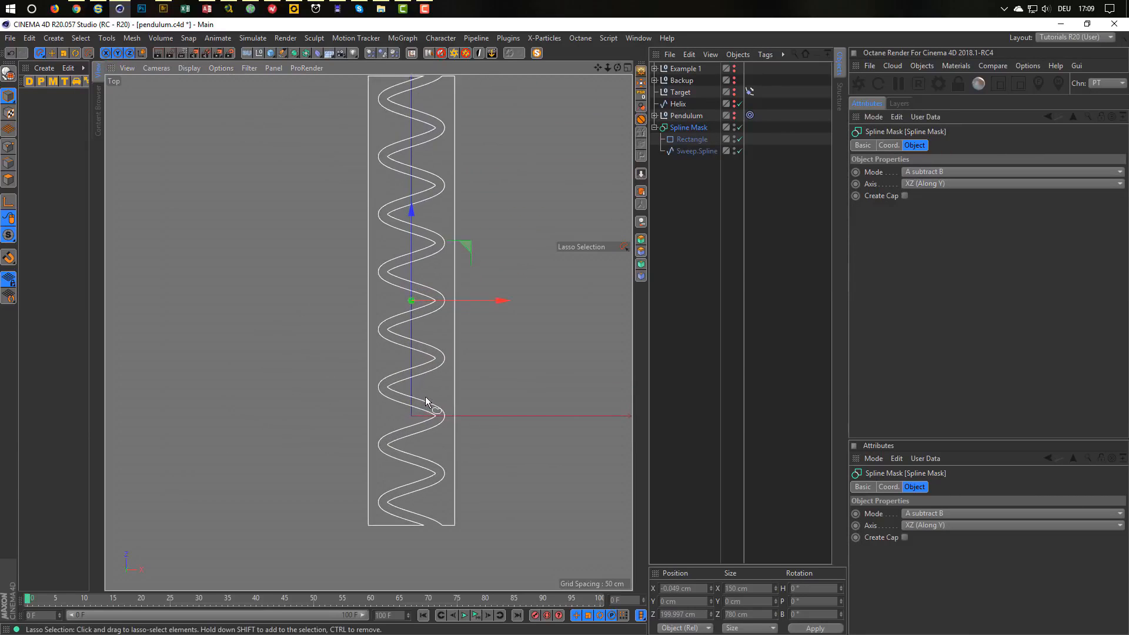
{"action": "middle_click_drag", "start_coordinate": [426, 403], "coordinate": [384, 430], "text": "alt"}
{"action": "scroll", "coordinate": [377, 425], "scroll_direction": "up", "scroll_amount": 2}
{"action": "scroll", "coordinate": [372, 431], "scroll_direction": "down", "scroll_amount": 1}
{"action": "scroll", "coordinate": [371, 430], "scroll_direction": "down", "scroll_amount": 1}
{"action": "left_click", "coordinate": [687, 127]}
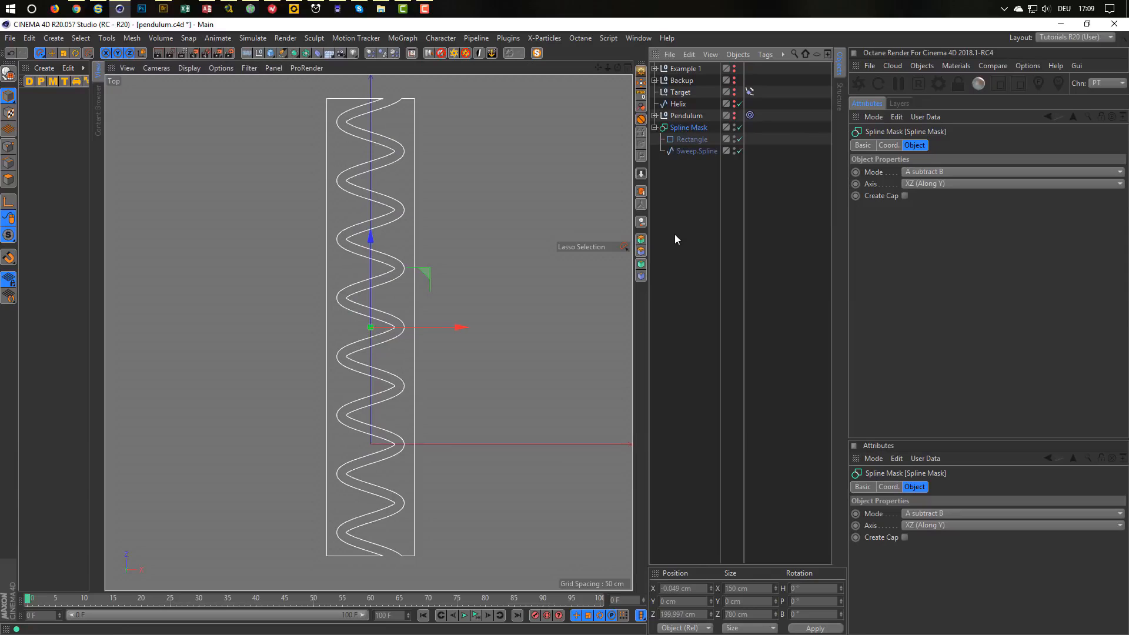
Make the Spline Mask editable and add an Extrude generator to it.
{"action": "key", "text": "c"}
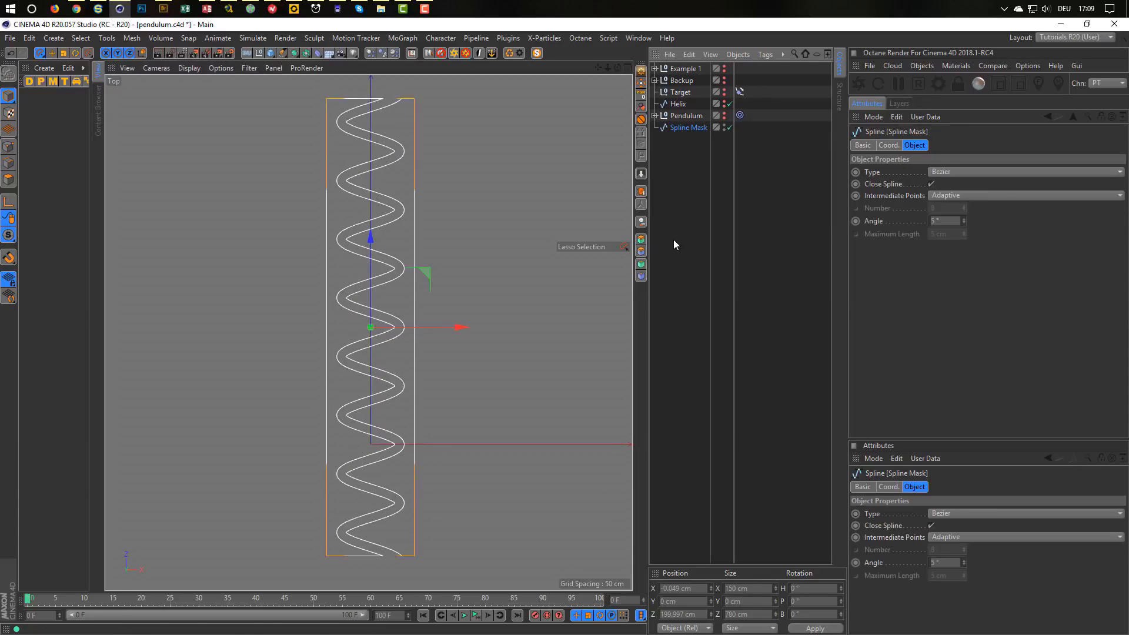
{"action": "middle_click", "coordinate": [505, 338]}
{"action": "middle_click", "coordinate": [290, 242]}
{"action": "scroll", "coordinate": [341, 339], "scroll_direction": "down", "scroll_amount": 3}
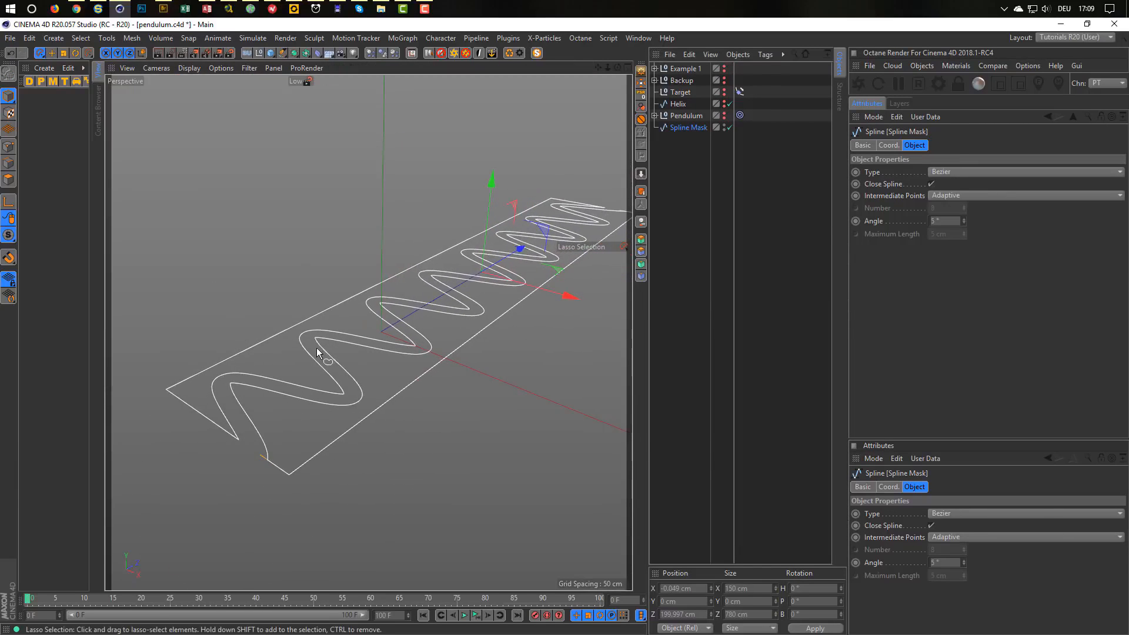
{"action": "left_click_drag", "start_coordinate": [321, 344], "coordinate": [294, 350], "text": "alt"}
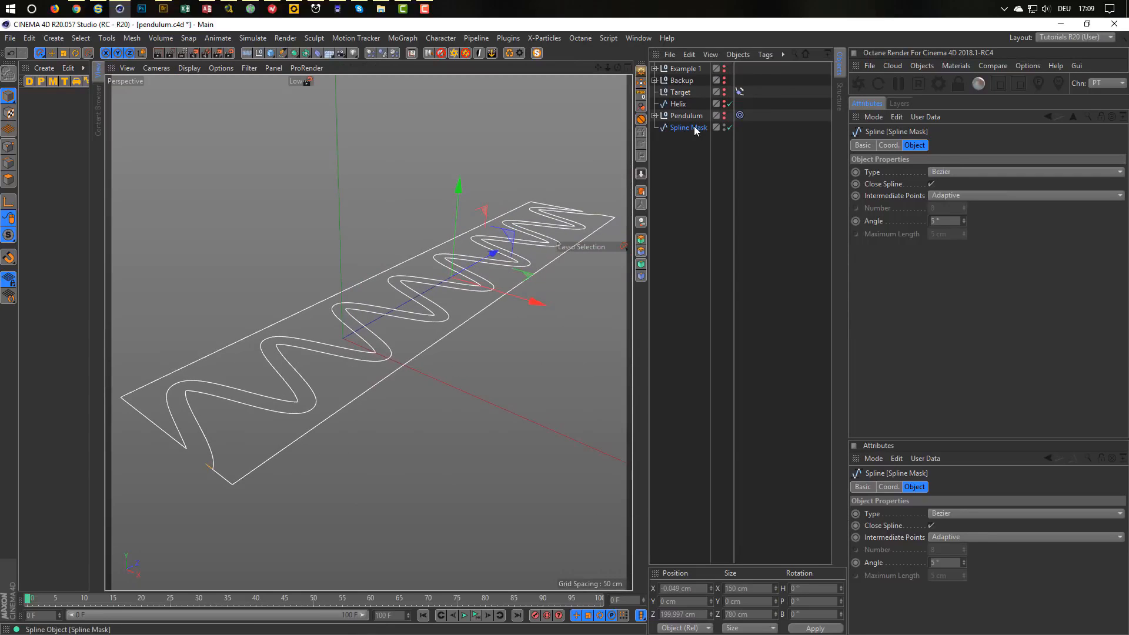
{"action": "left_click", "coordinate": [294, 53]}
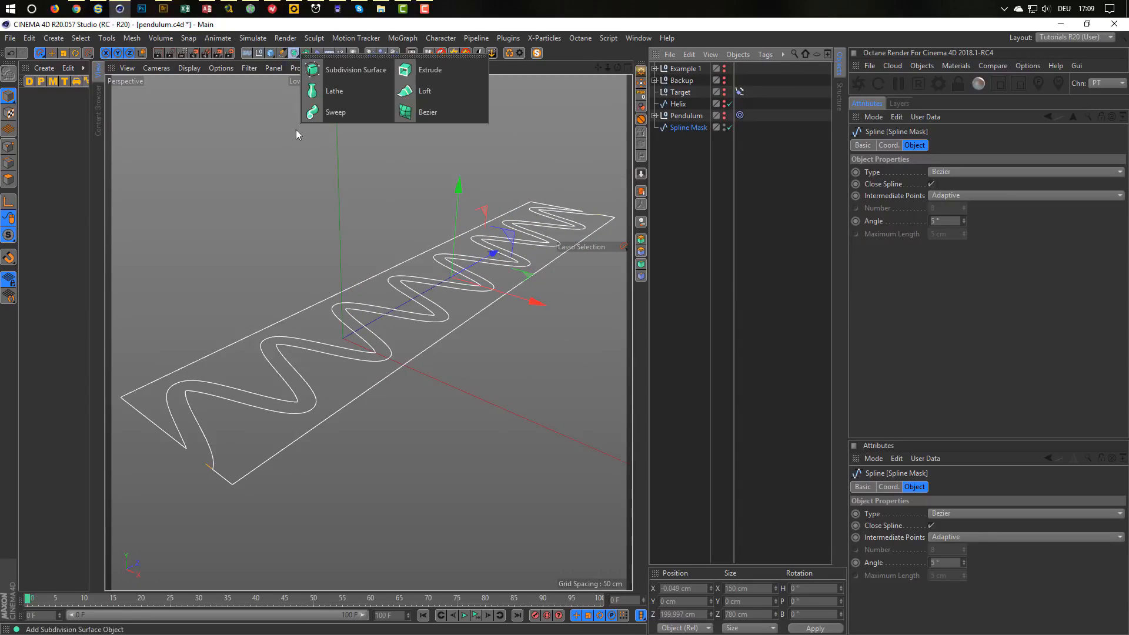
{"action": "left_click", "coordinate": [433, 70]}
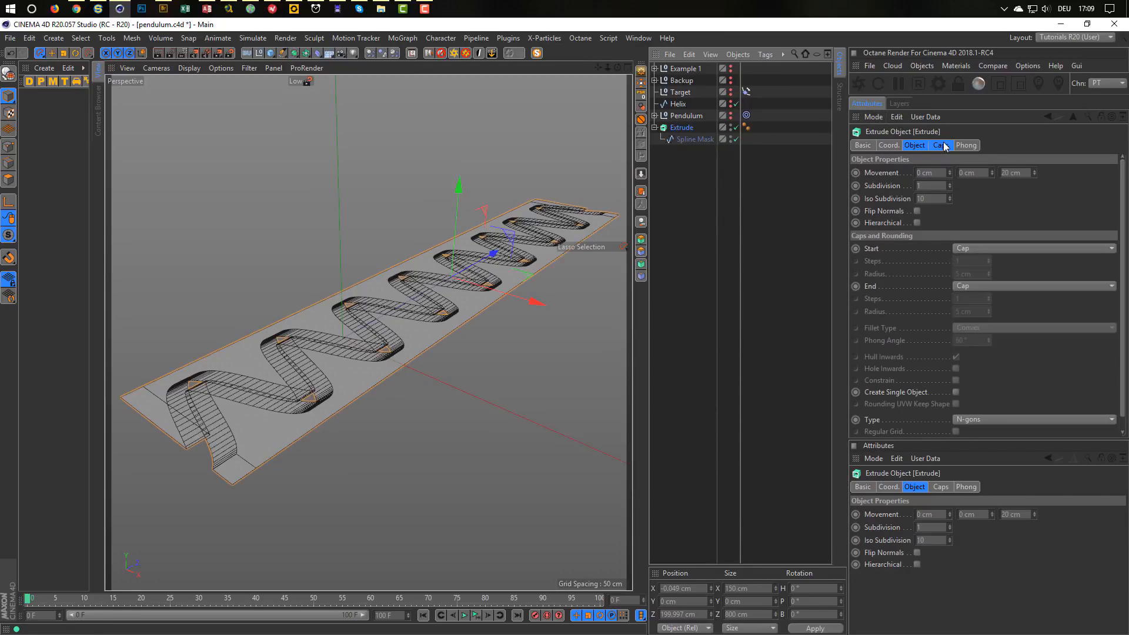
Set the Extrude movement to Z 0 cm and Y -150 cm.
{"action": "left_click", "coordinate": [915, 146]}
{"action": "left_click", "coordinate": [1020, 172]}
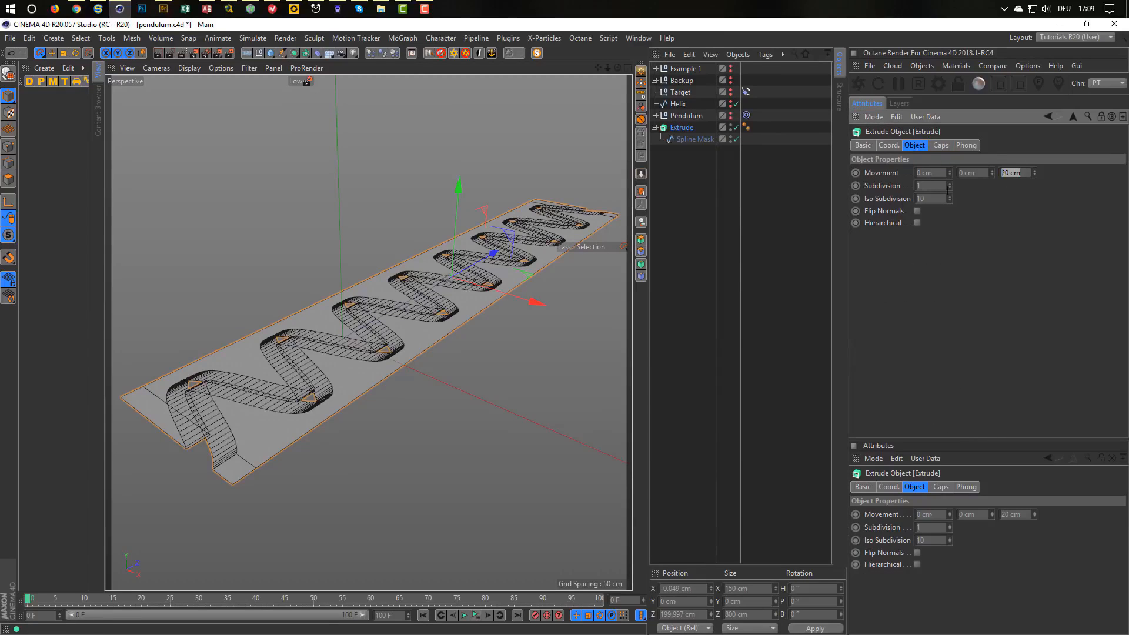
{"action": "type", "text": "0"}
{"action": "key", "text": "Return"}
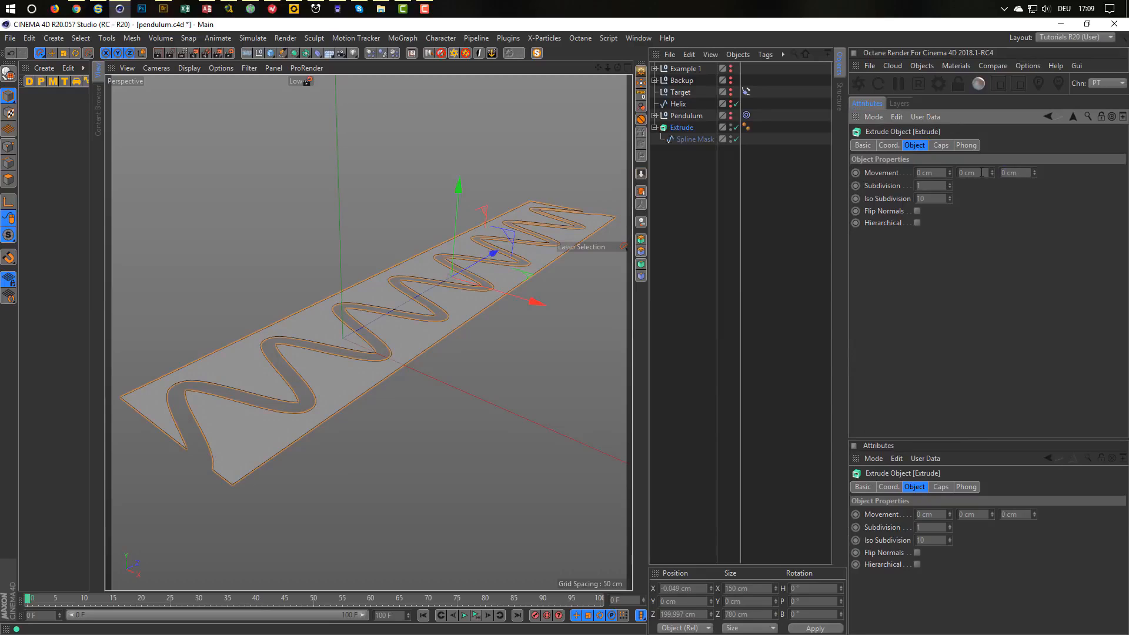
{"action": "left_click_drag", "start_coordinate": [992, 172], "coordinate": [992, 218]}
{"action": "double_click", "coordinate": [987, 172]}
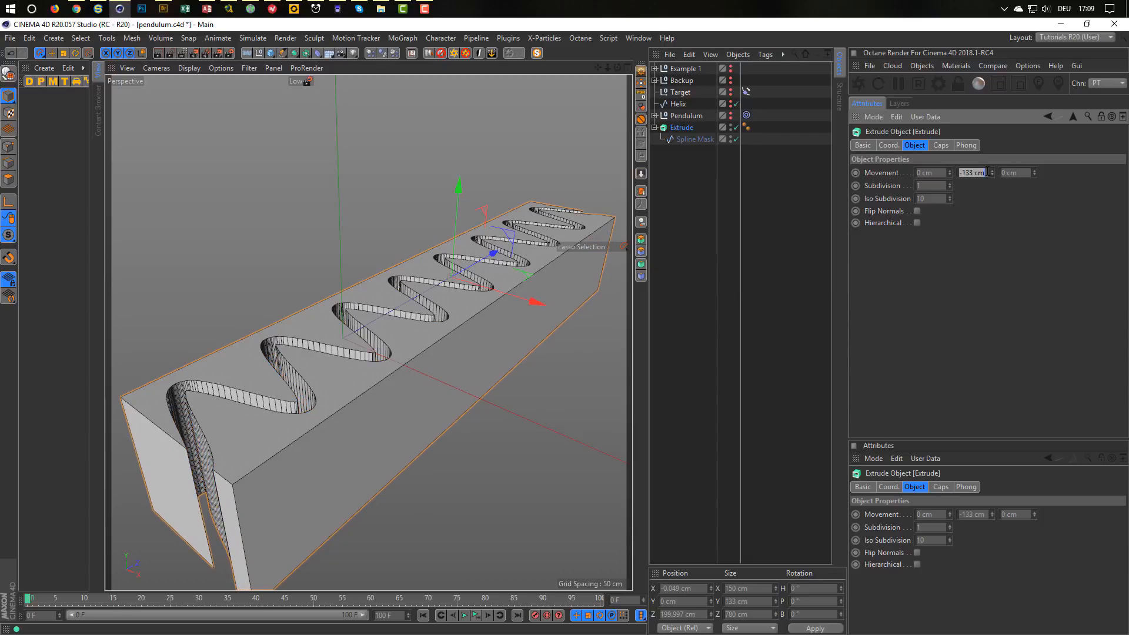
{"action": "type", "text": "150"}
{"action": "key", "text": "Return"}
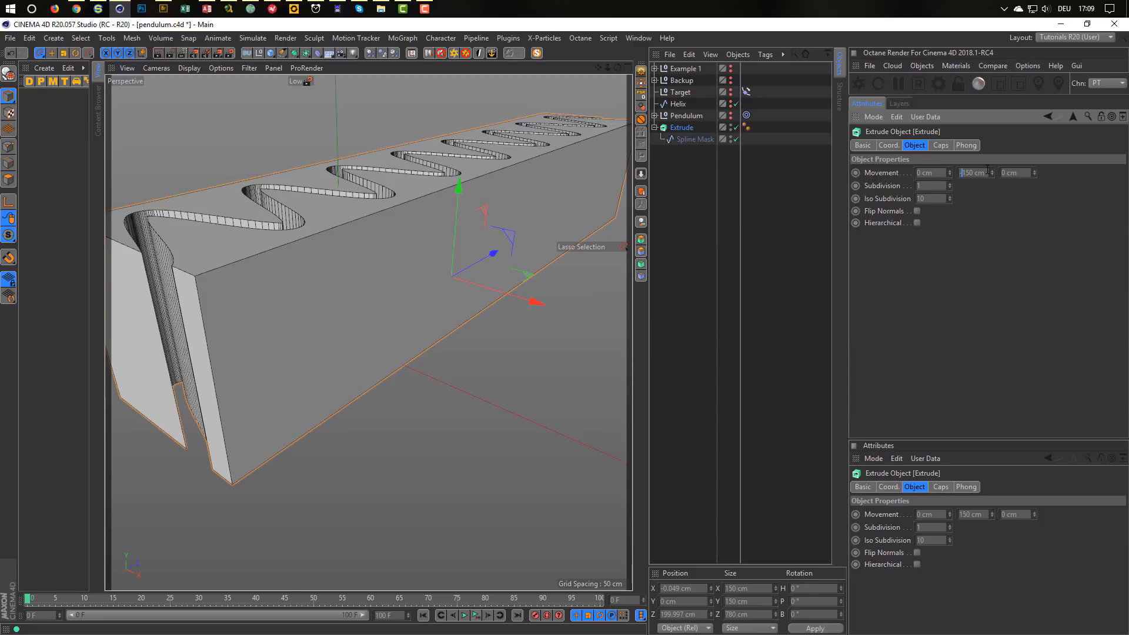
{"action": "key", "text": "Return"}
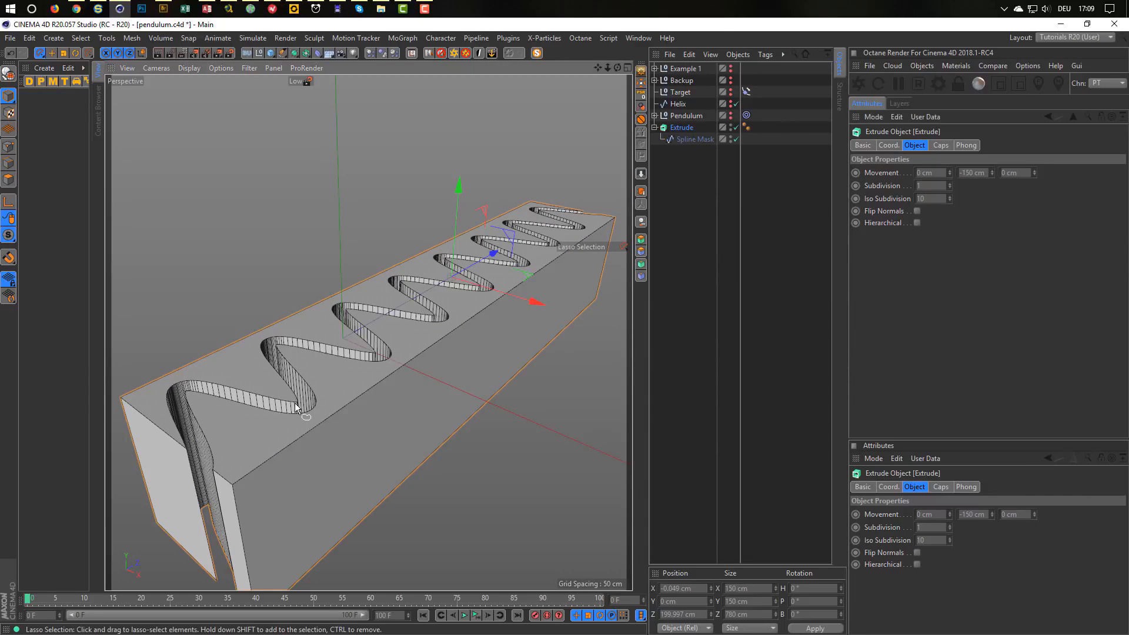
{"action": "scroll", "coordinate": [324, 393], "scroll_direction": "up", "scroll_amount": 5}
{"action": "scroll", "coordinate": [323, 394], "scroll_direction": "up", "scroll_amount": 5}
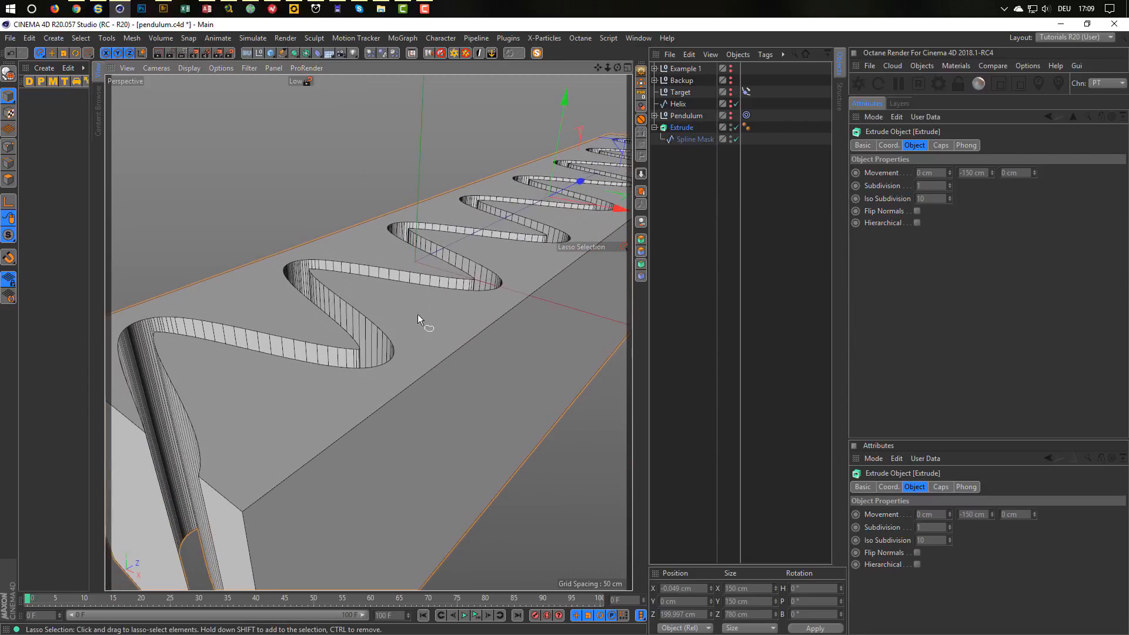
{"action": "scroll", "coordinate": [373, 335], "scroll_direction": "up", "scroll_amount": 3}
{"action": "middle_click_drag", "start_coordinate": [382, 330], "coordinate": [436, 326], "text": "alt"}
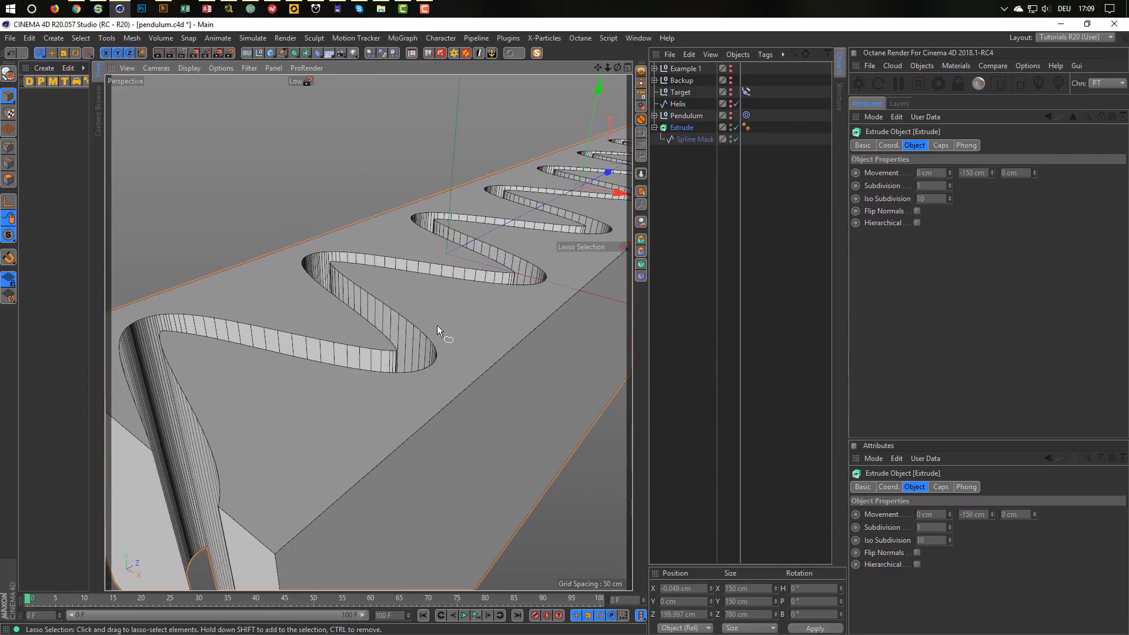
{"action": "left_click_drag", "start_coordinate": [433, 334], "coordinate": [434, 346], "text": "alt"}
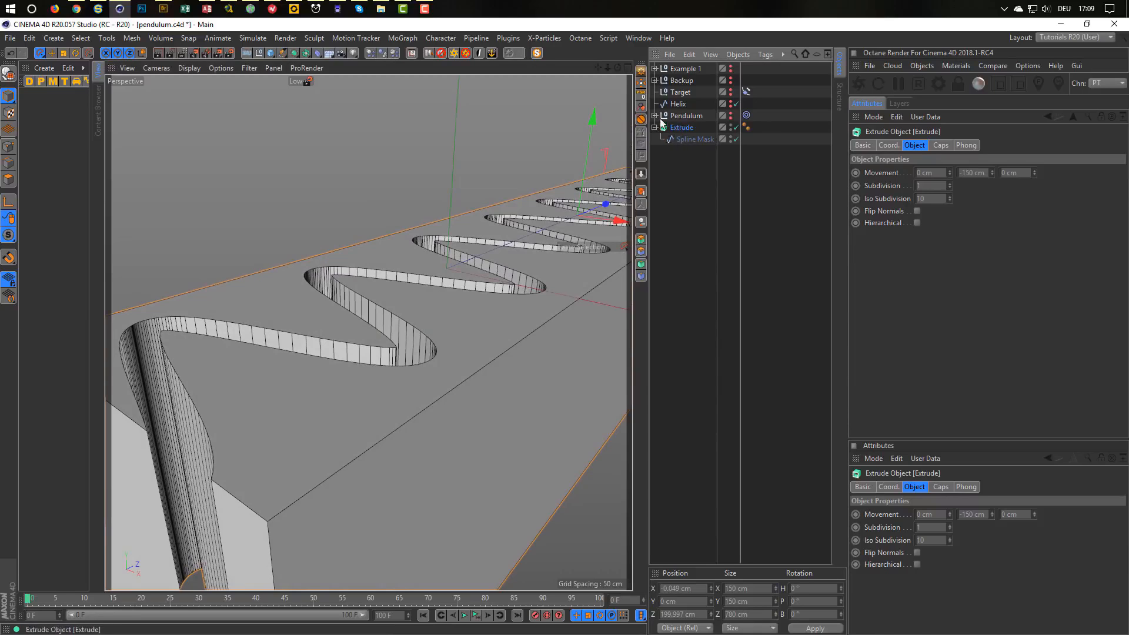
Collapse the Extrude into a single polygon object, Extrude.1.
{"action": "key", "text": "c"}
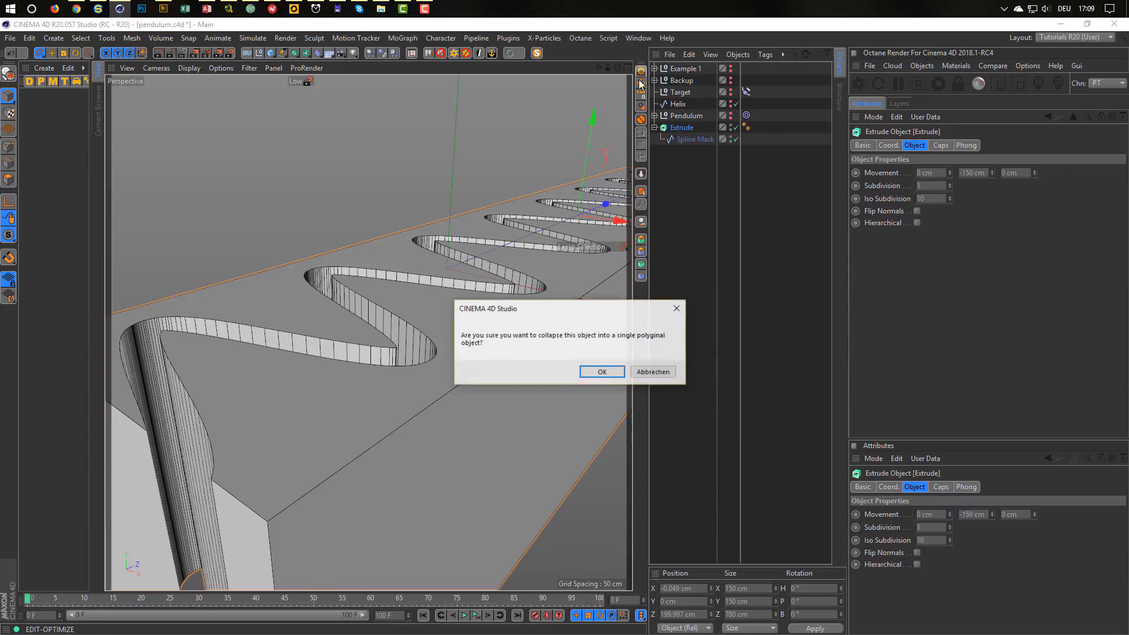
{"action": "left_click", "coordinate": [603, 373]}
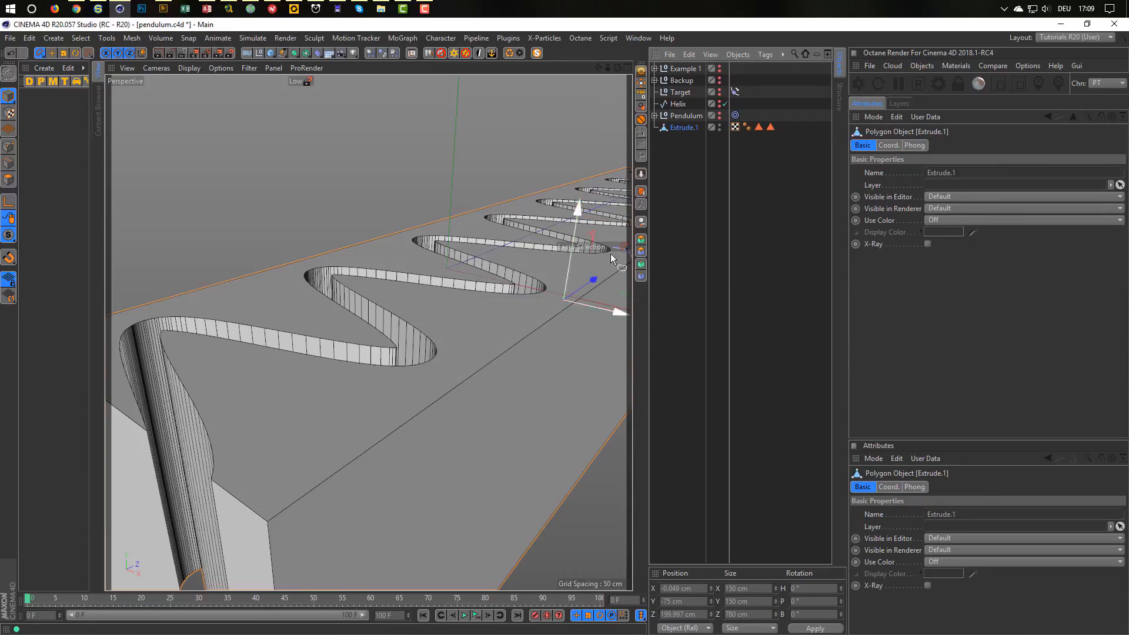
{"action": "middle_click_drag", "start_coordinate": [610, 253], "coordinate": [437, 309], "text": "alt"}
{"action": "left_click_drag", "start_coordinate": [436, 309], "coordinate": [400, 334], "text": "alt"}
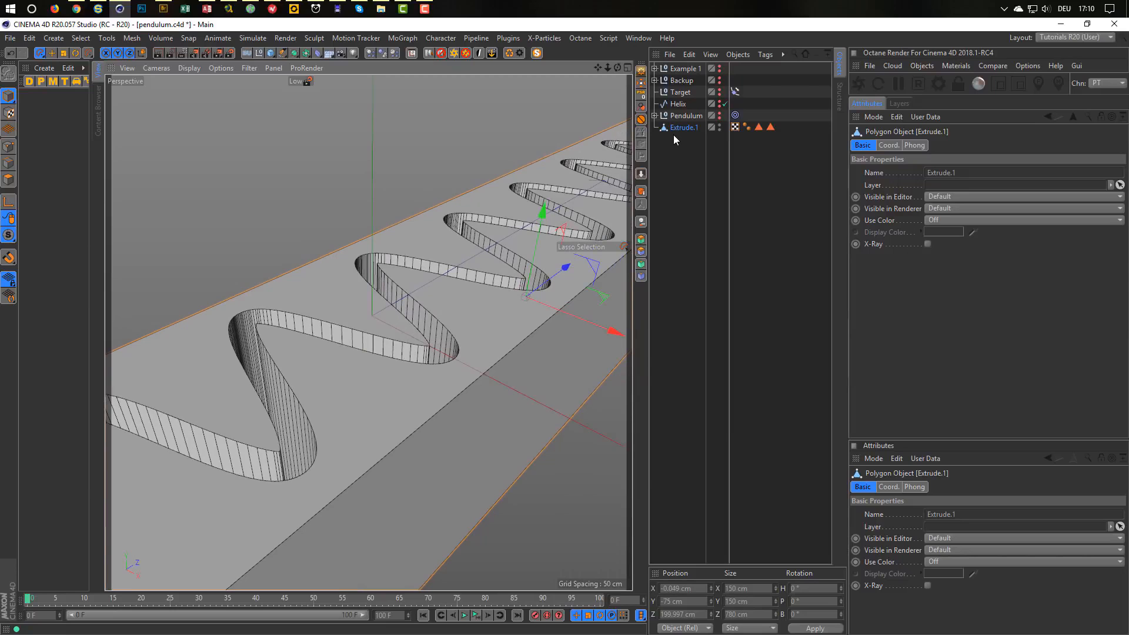
Make the Pendulum cylinder visible hanging in the wavy slot.
{"action": "left_click", "coordinate": [720, 116]}
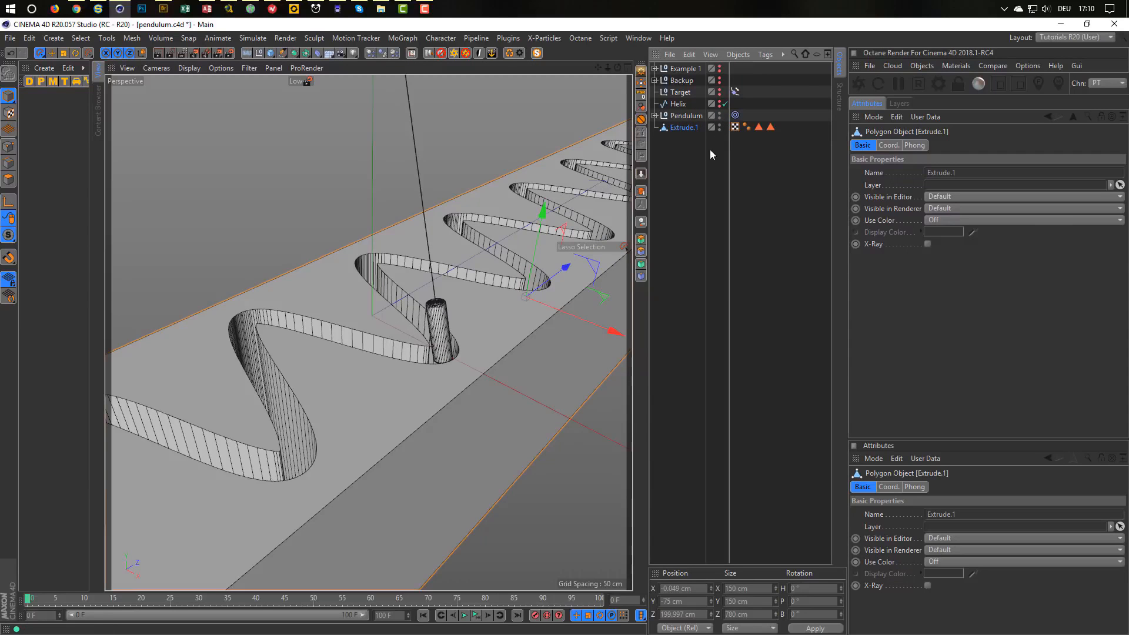
{"action": "scroll", "coordinate": [523, 315], "scroll_direction": "up", "scroll_amount": 6}
{"action": "scroll", "coordinate": [337, 355], "scroll_direction": "down", "scroll_amount": 6}
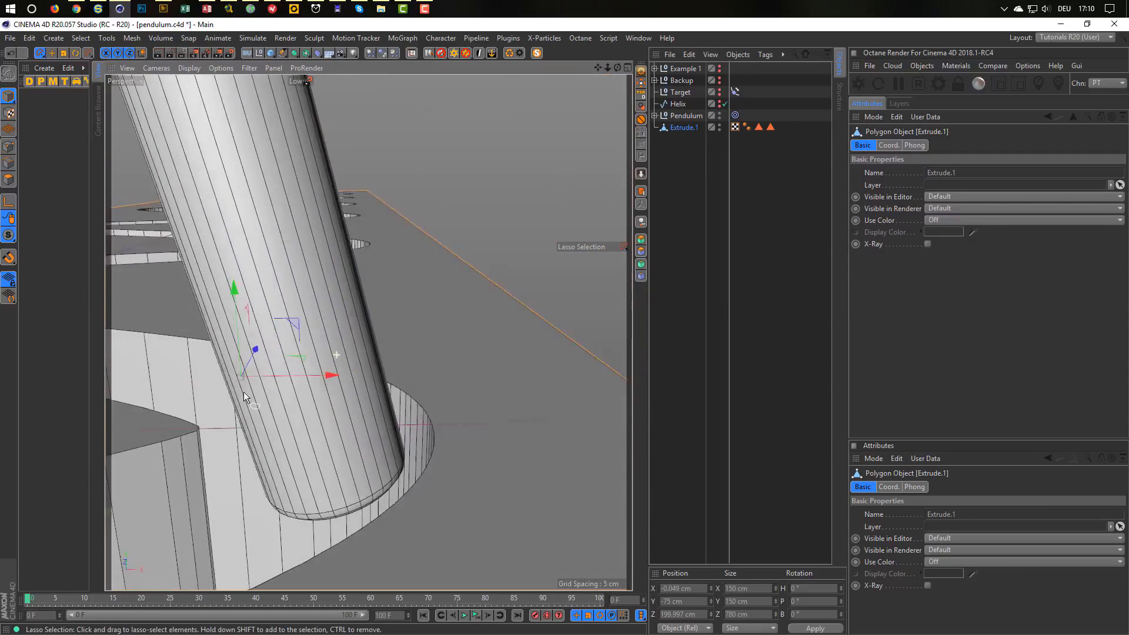
{"action": "scroll", "coordinate": [251, 416], "scroll_direction": "down", "scroll_amount": 4}
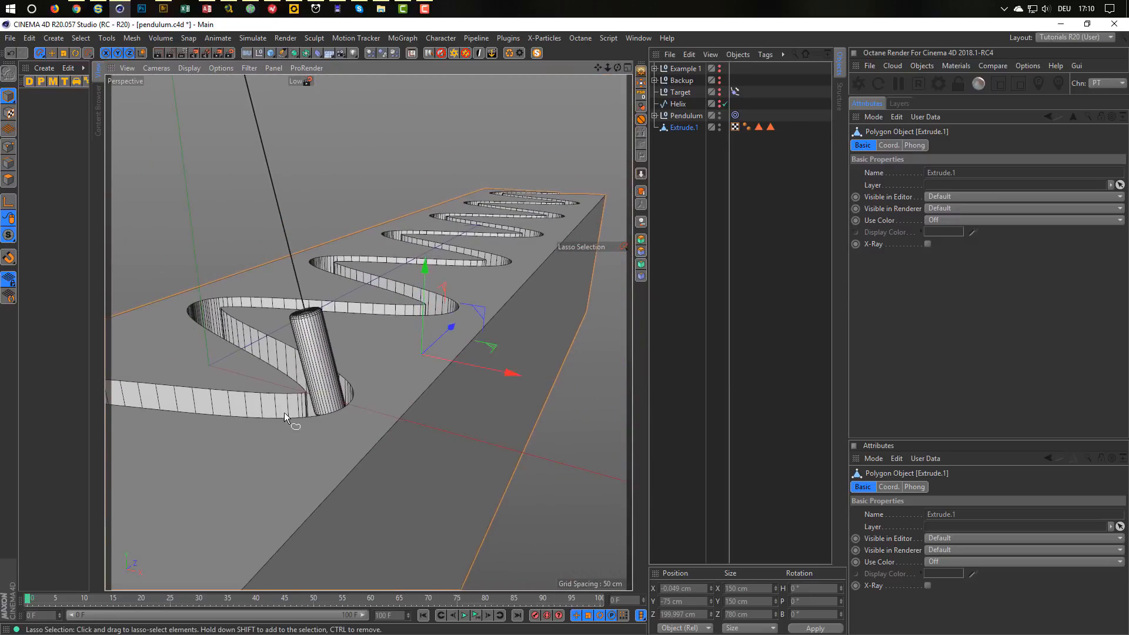
{"action": "left_click_drag", "start_coordinate": [284, 411], "coordinate": [389, 377], "text": "alt"}
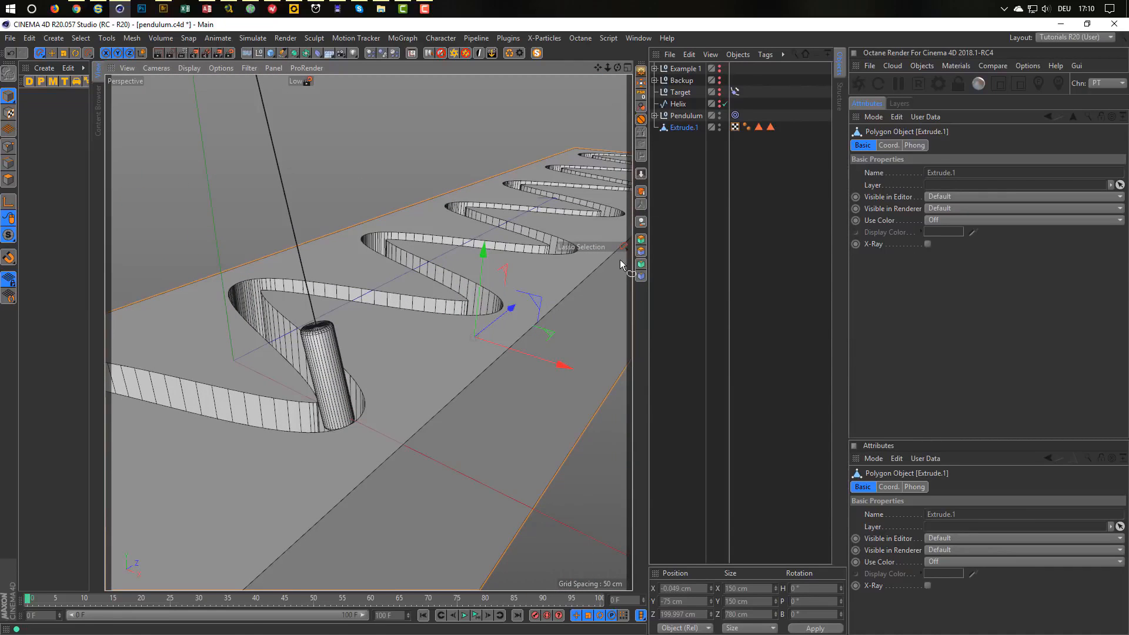
Toggle Helix visibility, parent Extrude.1 under Helix and play the pendulum animation.
{"action": "left_click", "coordinate": [719, 102]}
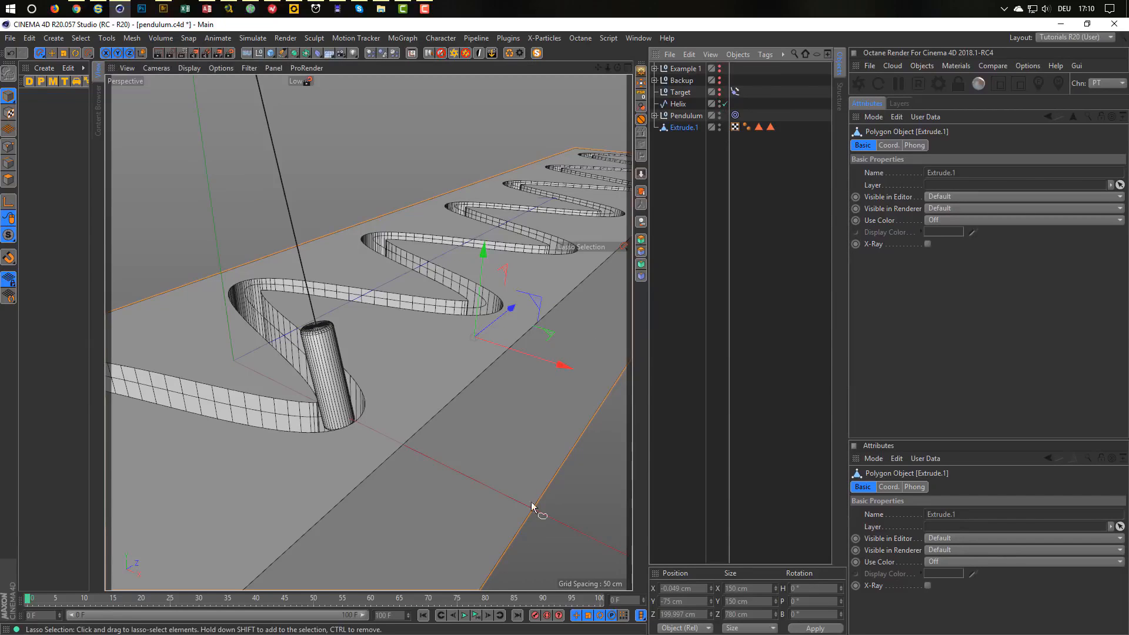
{"action": "left_click", "coordinate": [475, 616]}
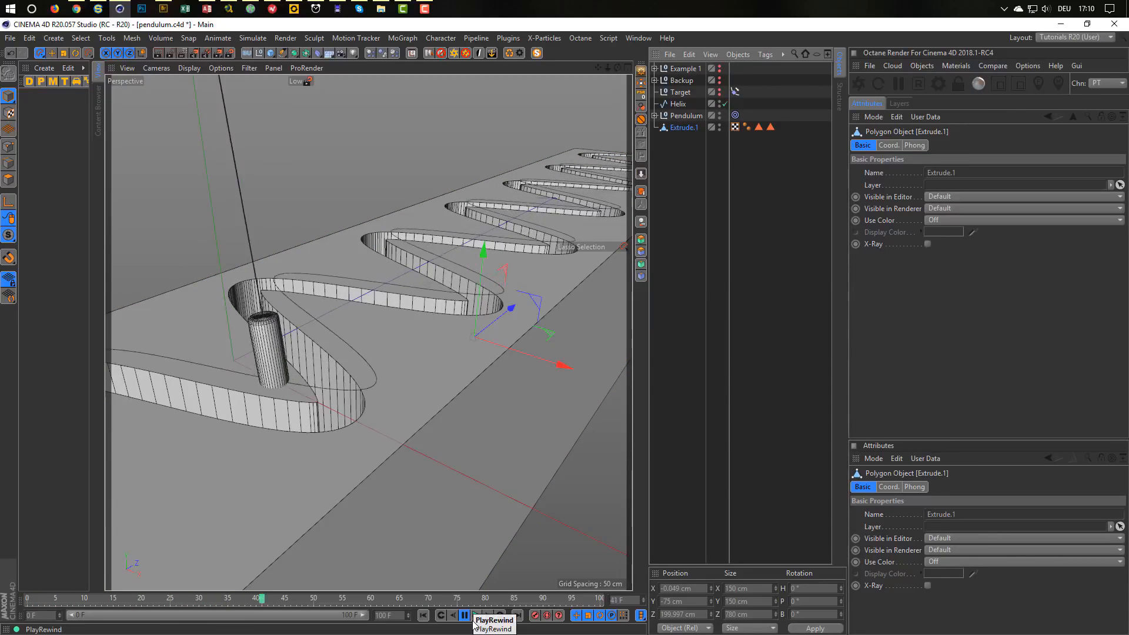
{"action": "left_click", "coordinate": [476, 617]}
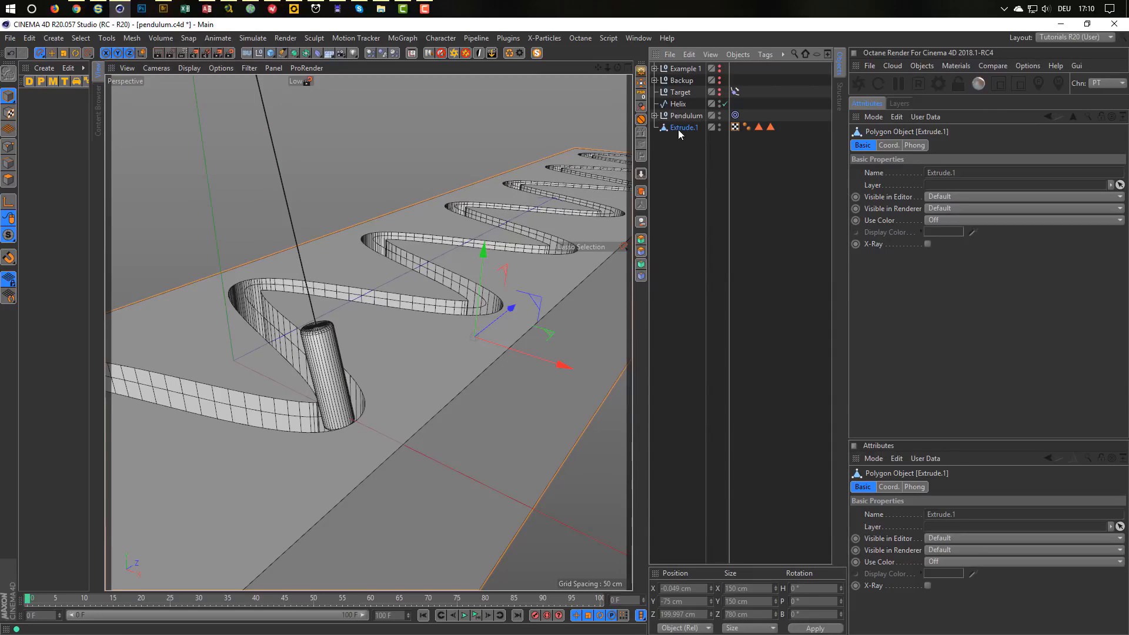
{"action": "left_click_drag", "start_coordinate": [686, 128], "coordinate": [678, 104]}
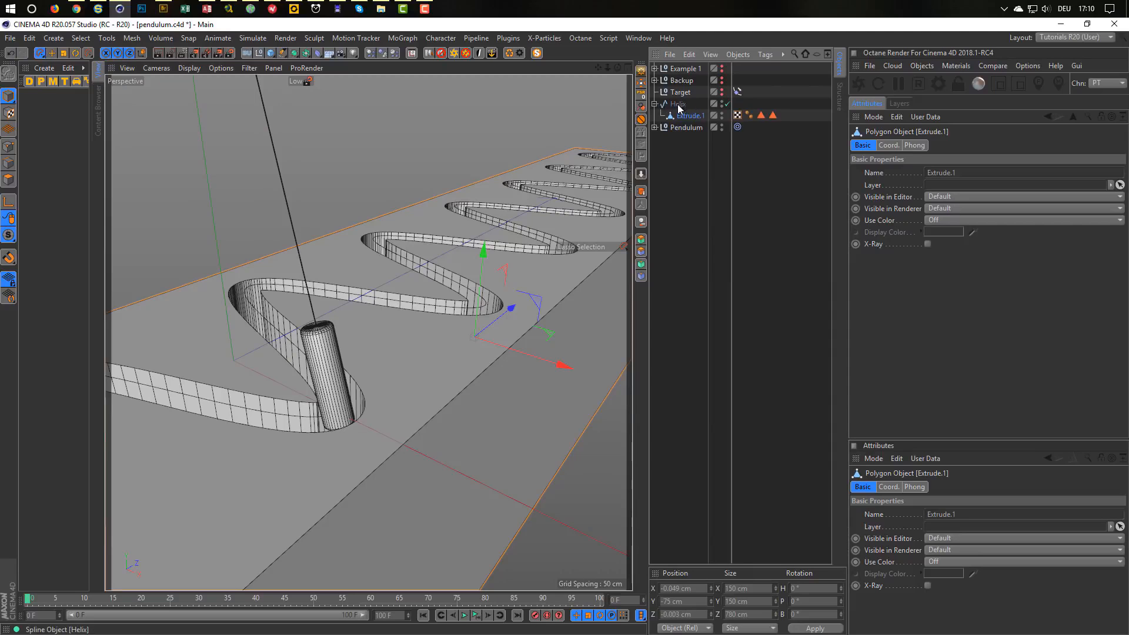
{"action": "left_click", "coordinate": [476, 617]}
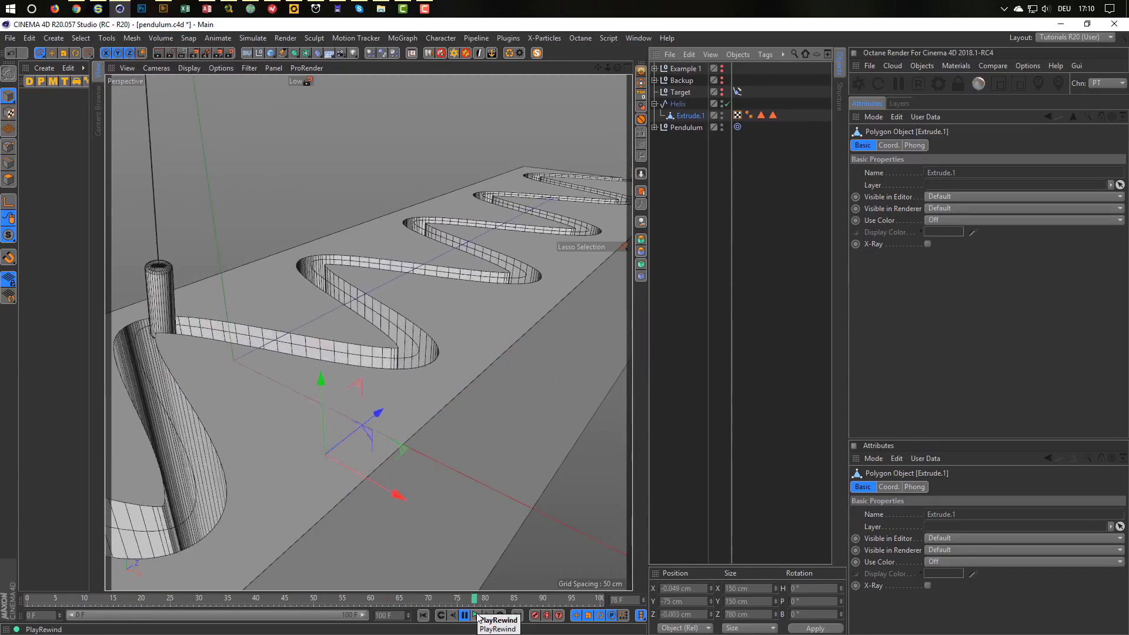
{"action": "left_click", "coordinate": [478, 617]}
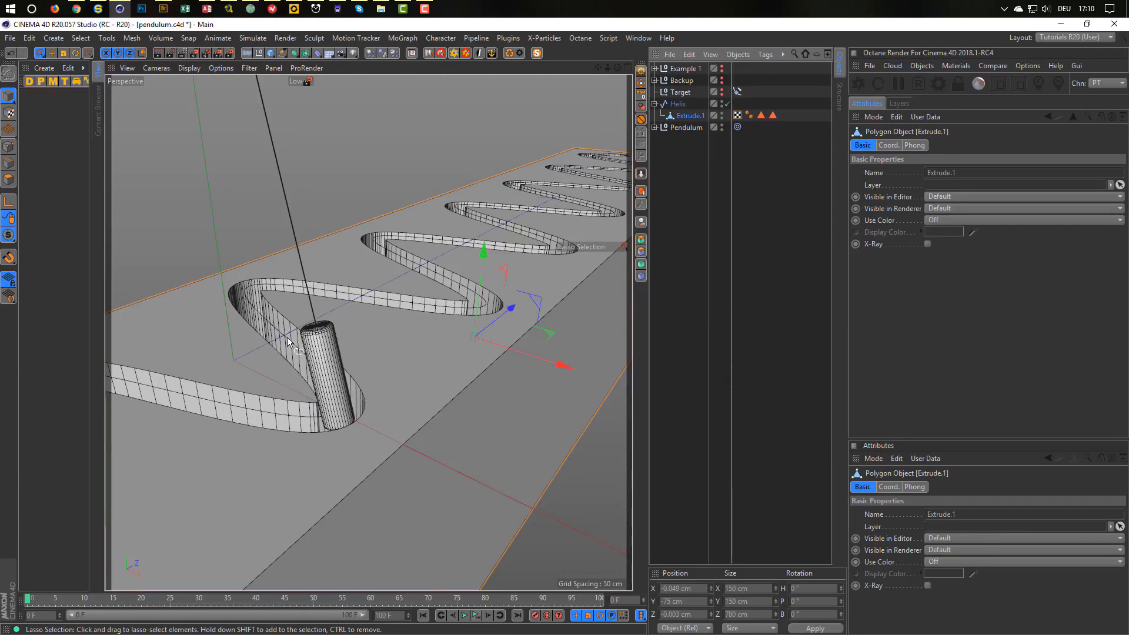
Inspect the pendulum in its slot and move Extrude.1 back to top level.
{"action": "left_click_drag", "start_coordinate": [314, 411], "coordinate": [308, 299], "text": "alt"}
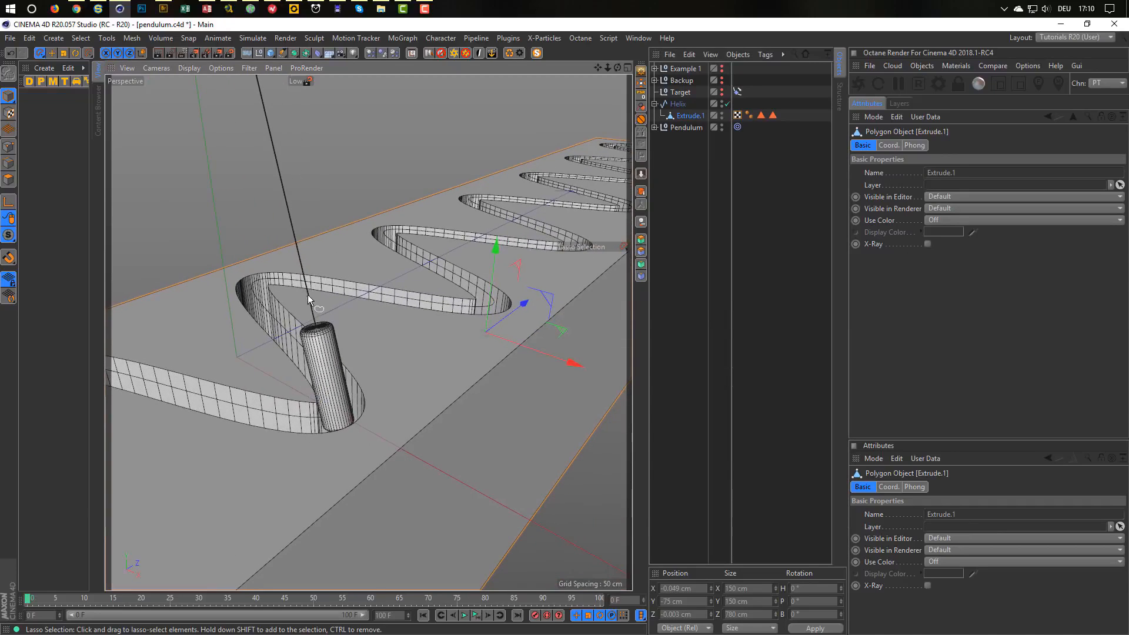
{"action": "scroll", "coordinate": [342, 376], "scroll_direction": "down", "scroll_amount": 3}
{"action": "mouse_move", "coordinate": [342, 377]}
{"action": "left_mouse_down", "text": "alt"}
{"action": "mouse_move", "coordinate": [369, 330]}
{"action": "mouse_move", "coordinate": [344, 374]}
{"action": "left_mouse_up", "text": "alt"}
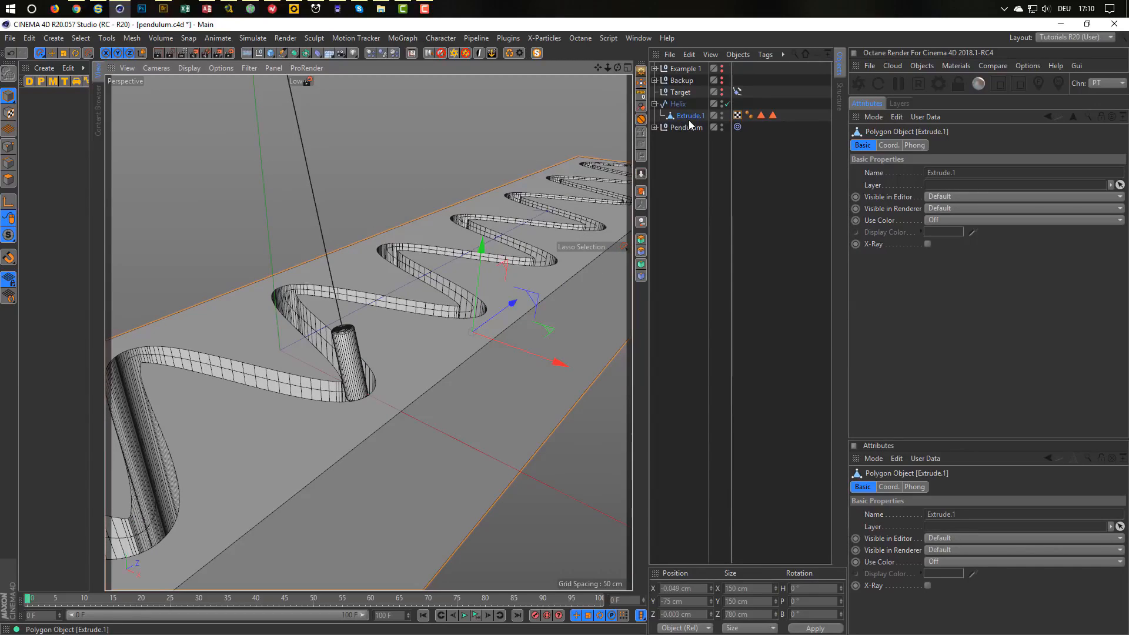
{"action": "left_click_drag", "start_coordinate": [686, 117], "coordinate": [675, 142]}
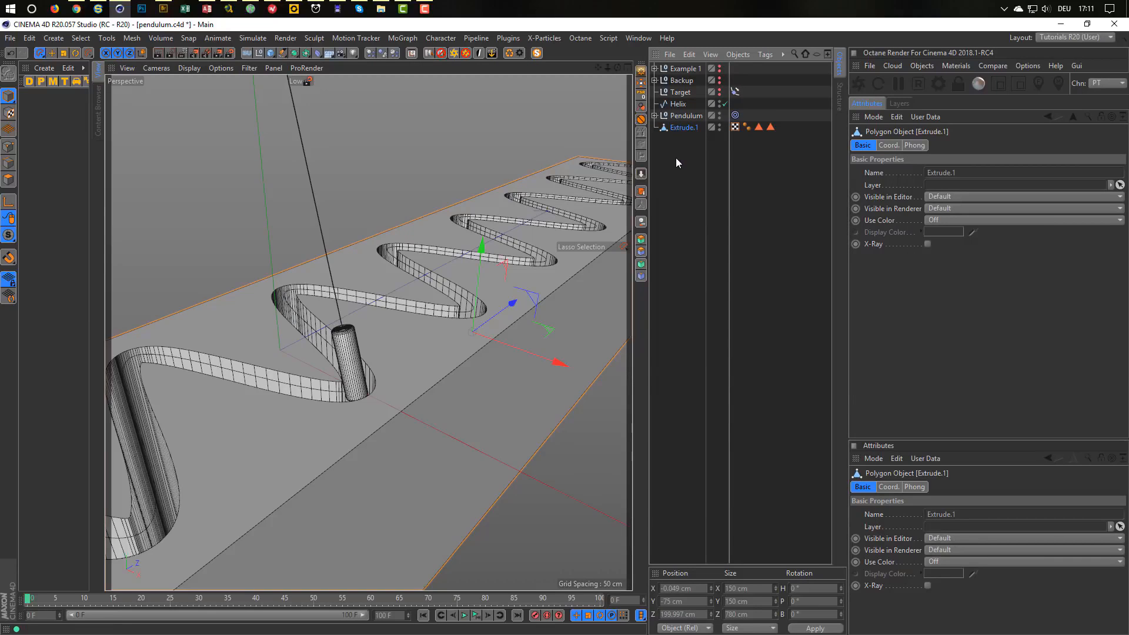
Add a Constraint tag to Extrude.1 with Parent enabled.
{"action": "right_click", "coordinate": [688, 136]}
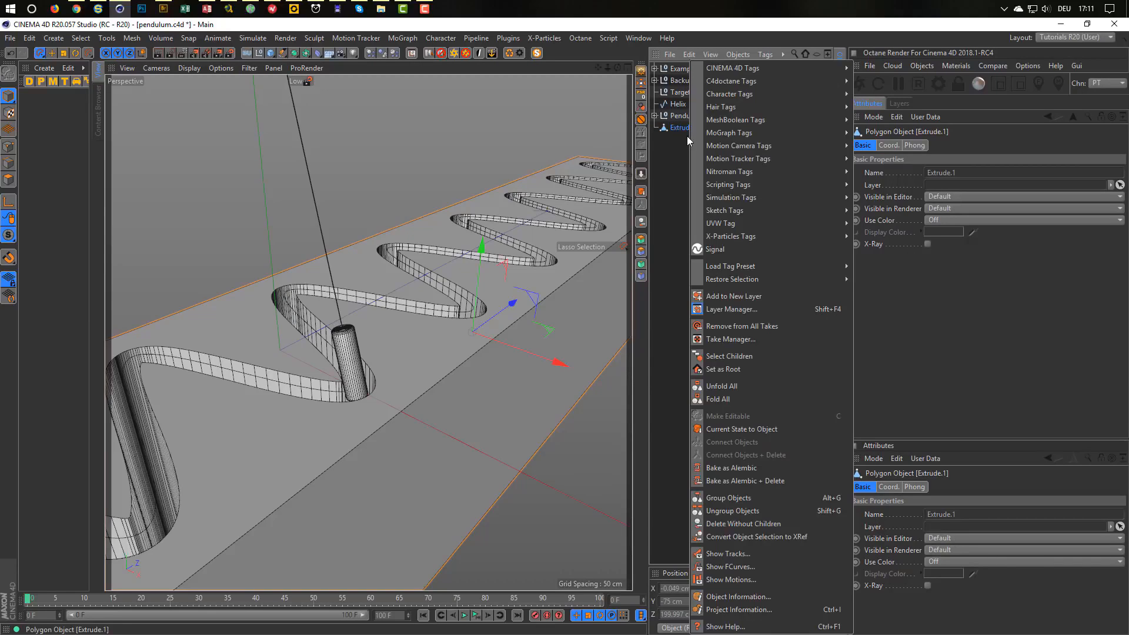
{"action": "mouse_move", "coordinate": [802, 93]}
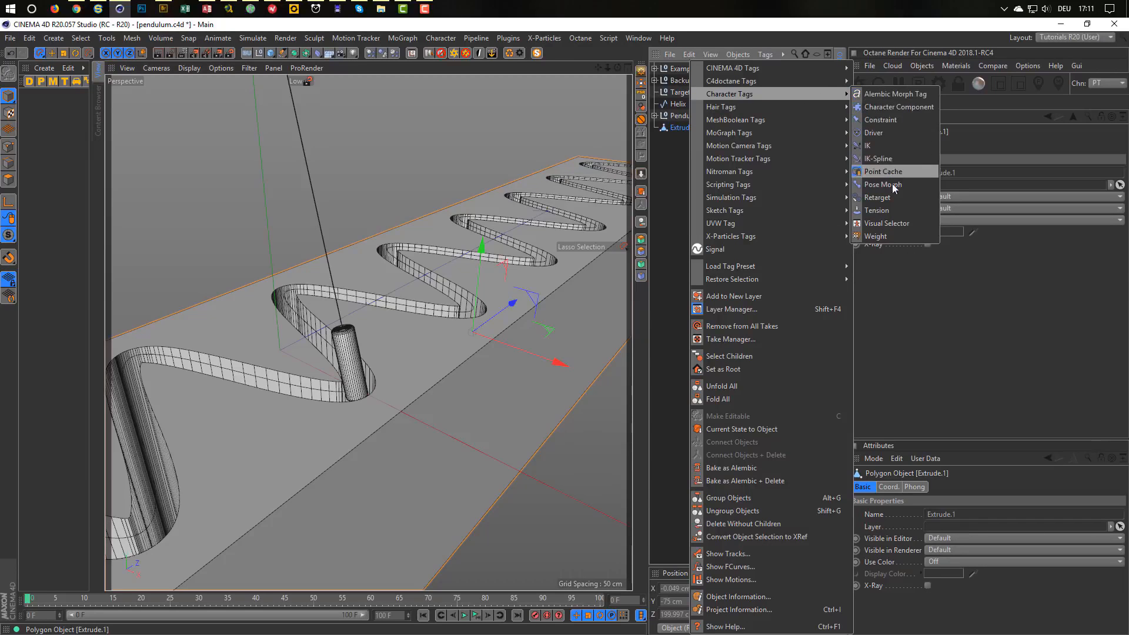
{"action": "left_click", "coordinate": [878, 121]}
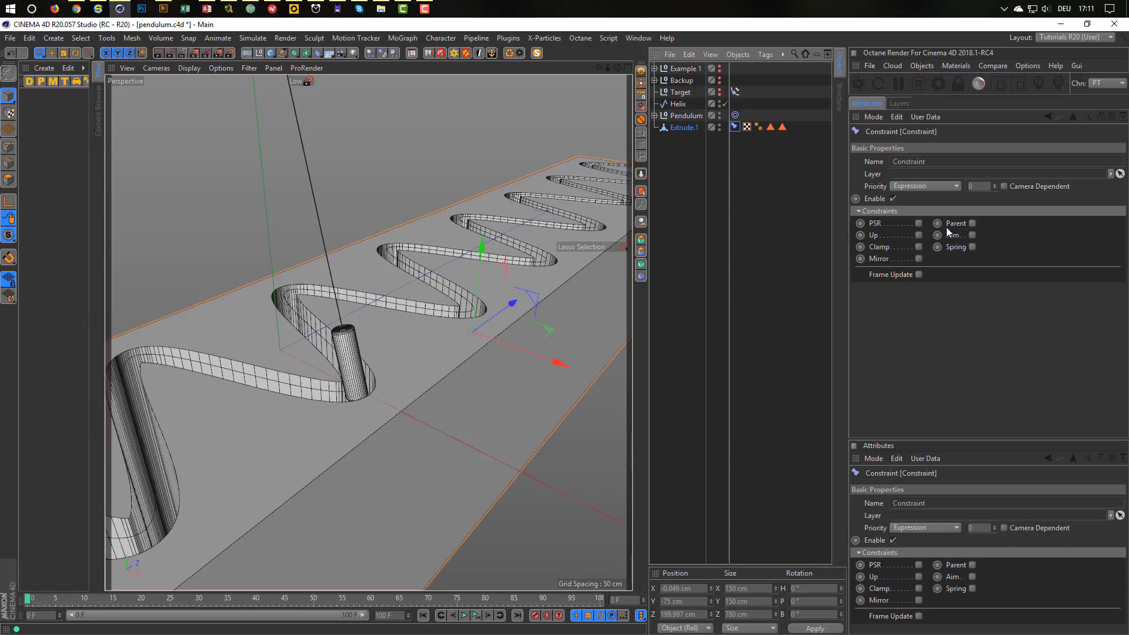
{"action": "left_click", "coordinate": [971, 223]}
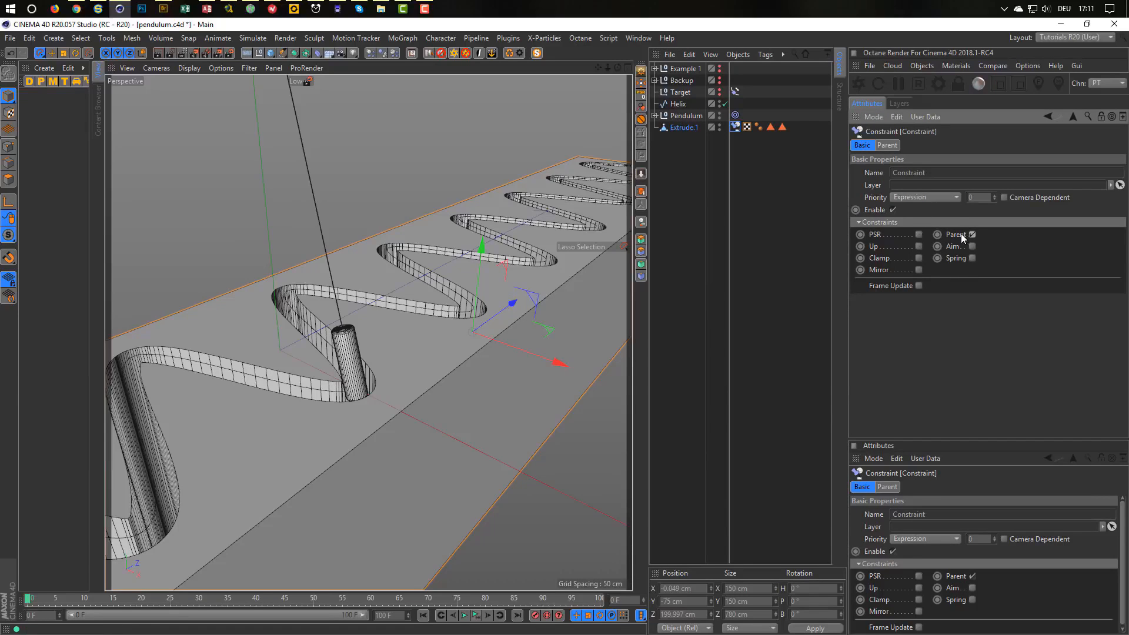
Set Helix as the parent target, disable rotation (R), and play back the result.
{"action": "left_click", "coordinate": [887, 147]}
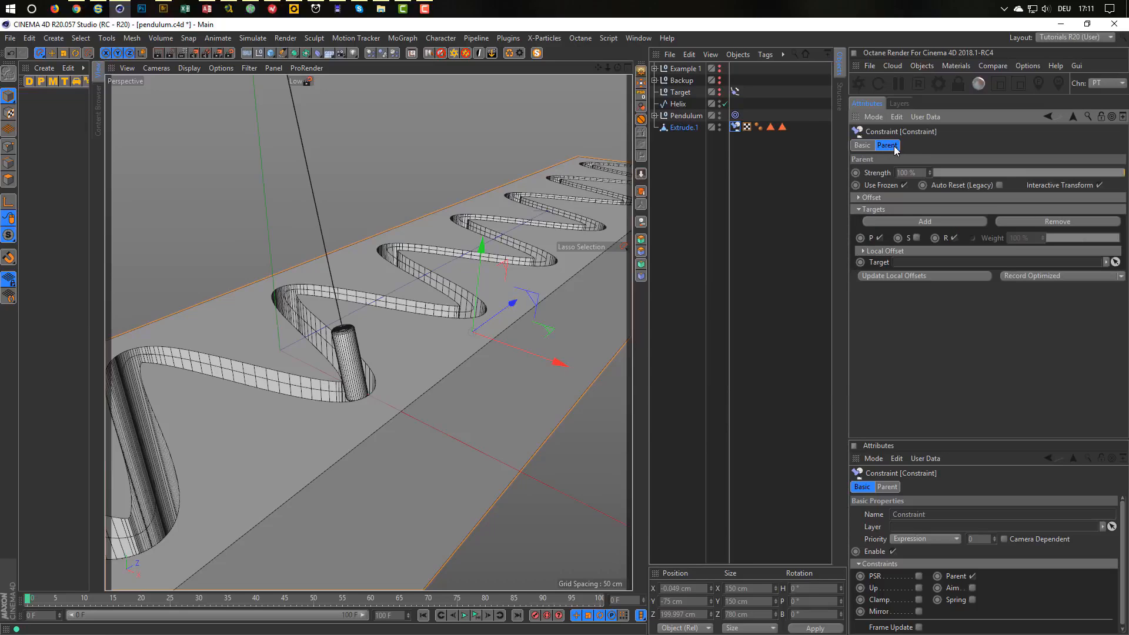
{"action": "left_click_drag", "start_coordinate": [678, 104], "coordinate": [903, 262]}
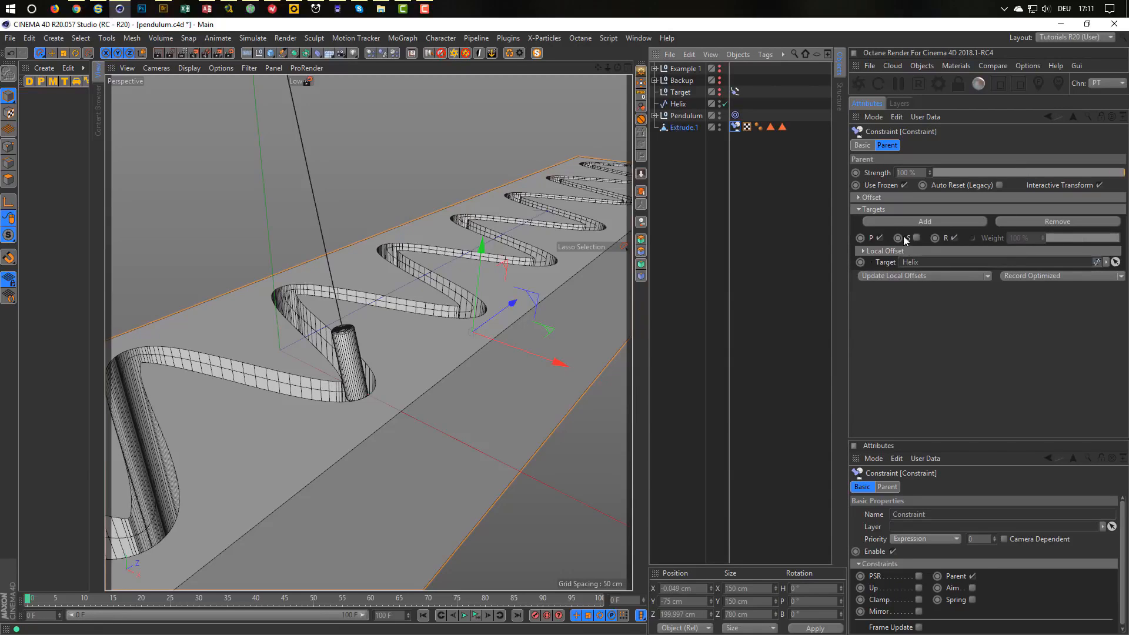
{"action": "left_click", "coordinate": [954, 238]}
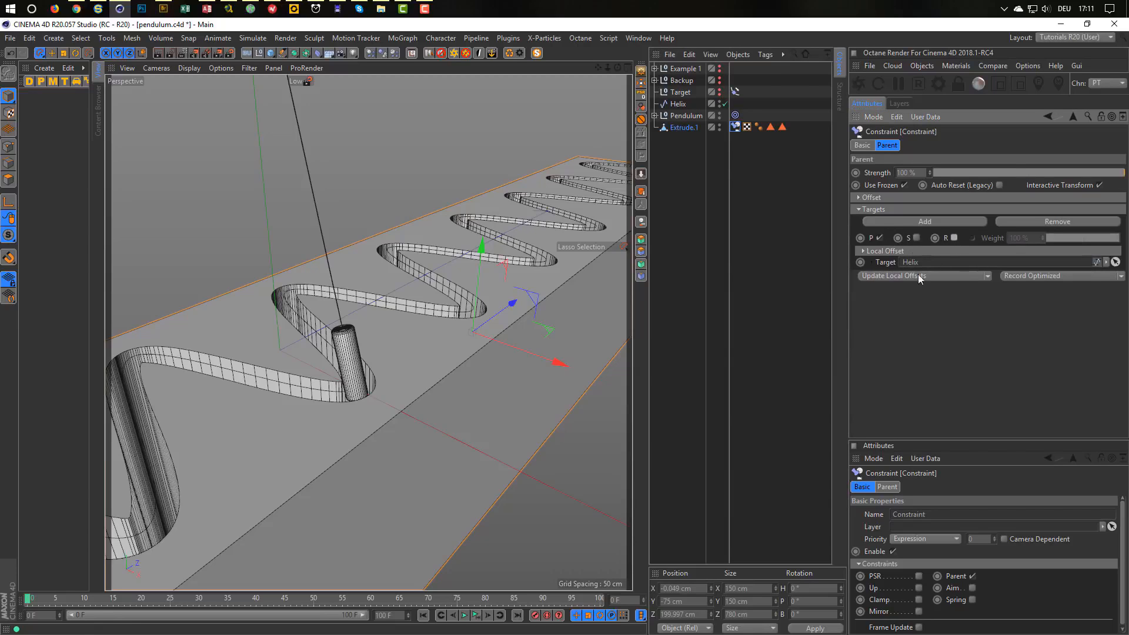
{"action": "left_click", "coordinate": [477, 616]}
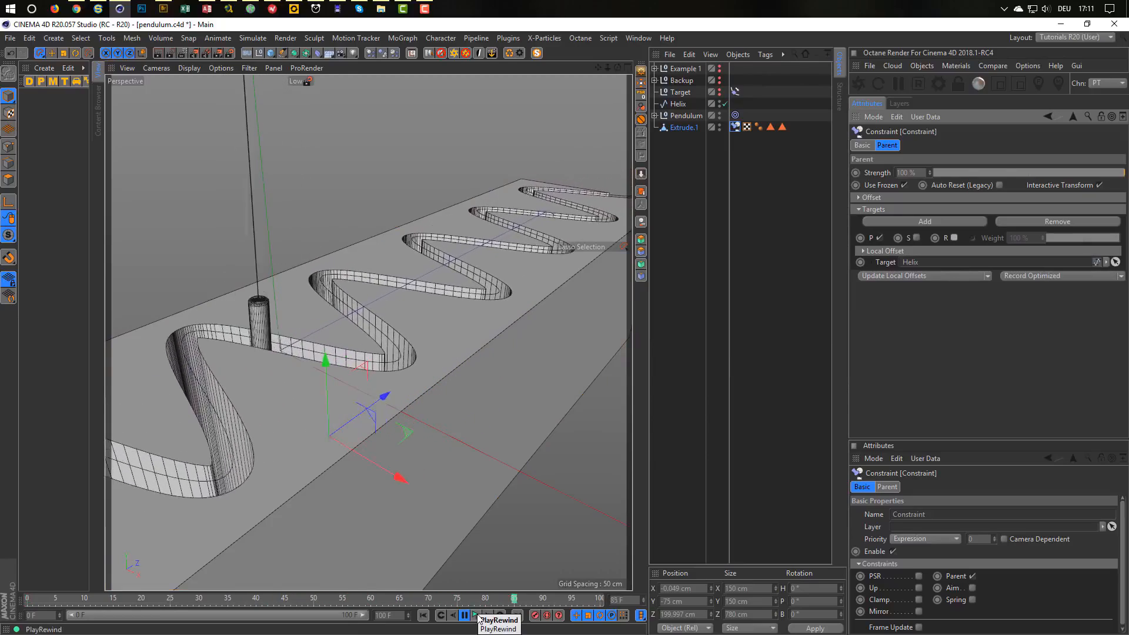
{"action": "left_click", "coordinate": [479, 616]}
{"action": "middle_click_drag", "start_coordinate": [422, 433], "coordinate": [471, 376], "text": "alt"}
{"action": "left_click_drag", "start_coordinate": [471, 377], "coordinate": [457, 361], "text": "alt"}
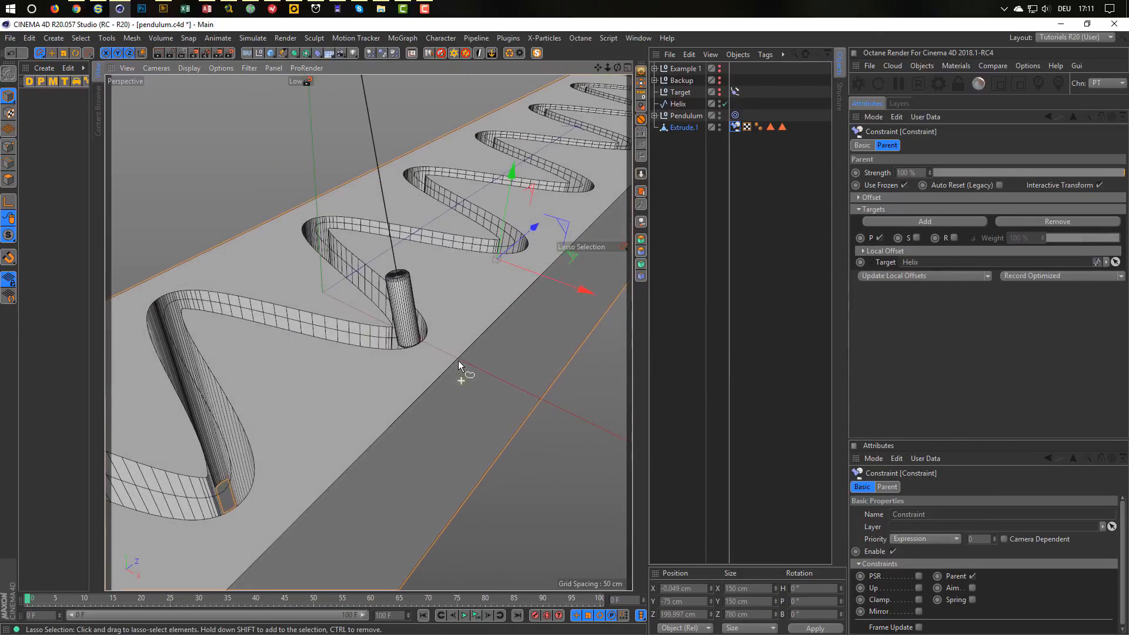
{"action": "right_click_drag", "start_coordinate": [473, 351], "coordinate": [553, 326], "text": "alt"}
{"action": "middle_click_drag", "start_coordinate": [471, 354], "coordinate": [520, 351], "text": "alt"}
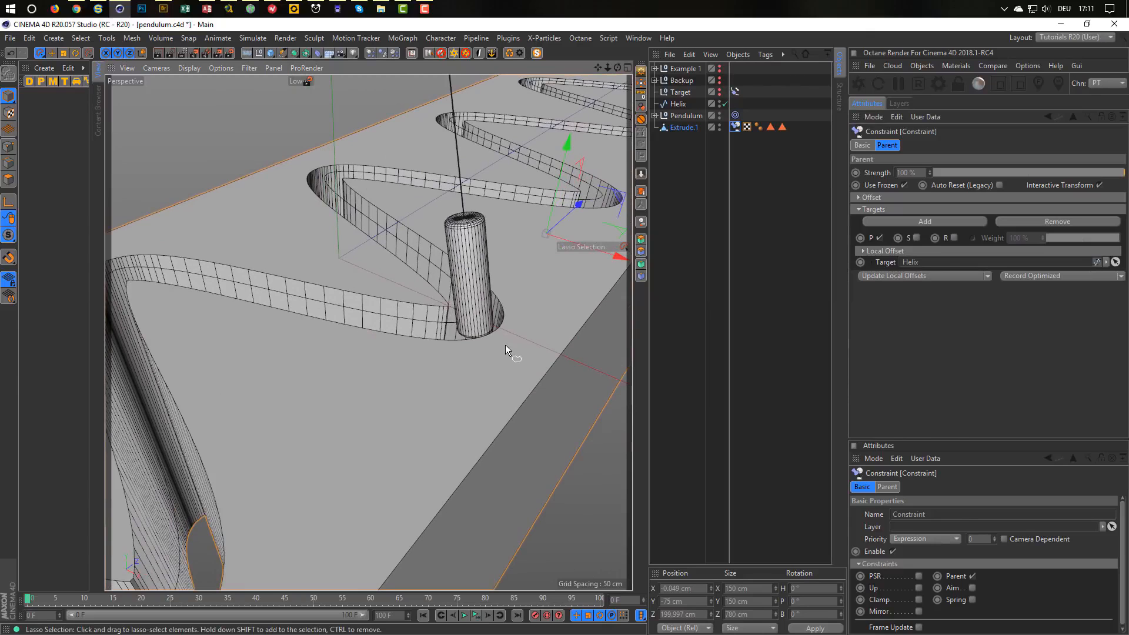
{"action": "left_click_drag", "start_coordinate": [509, 338], "coordinate": [511, 335], "text": "alt"}
{"action": "middle_click_drag", "start_coordinate": [510, 335], "coordinate": [495, 375], "text": "alt"}
{"action": "left_click_drag", "start_coordinate": [495, 375], "coordinate": [495, 376], "text": "alt"}
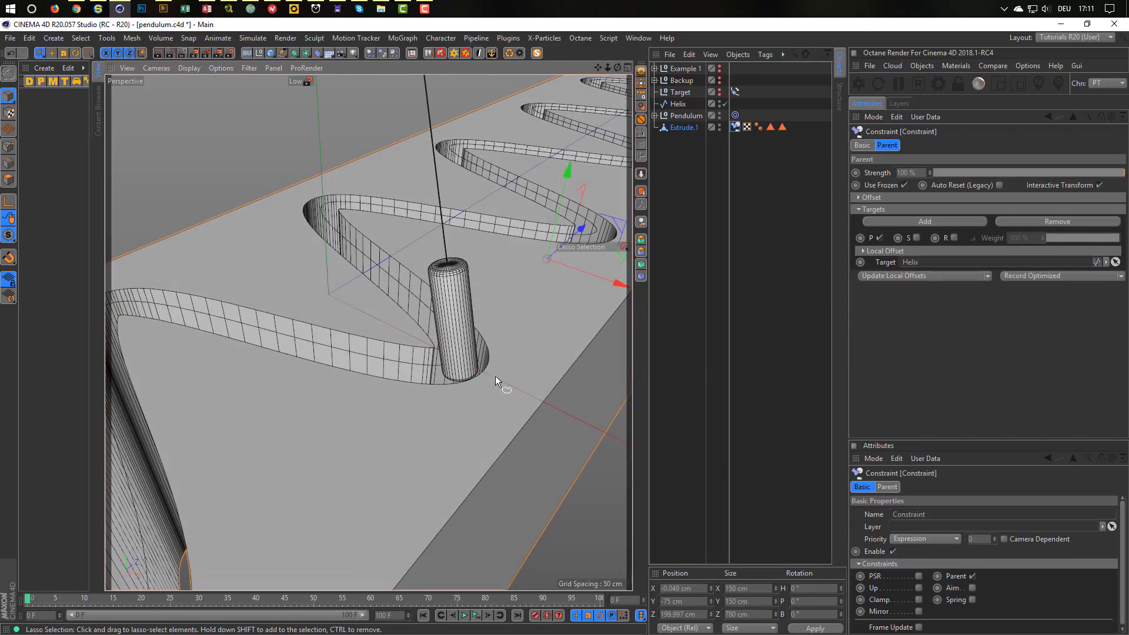
{"action": "left_click", "coordinate": [476, 618]}
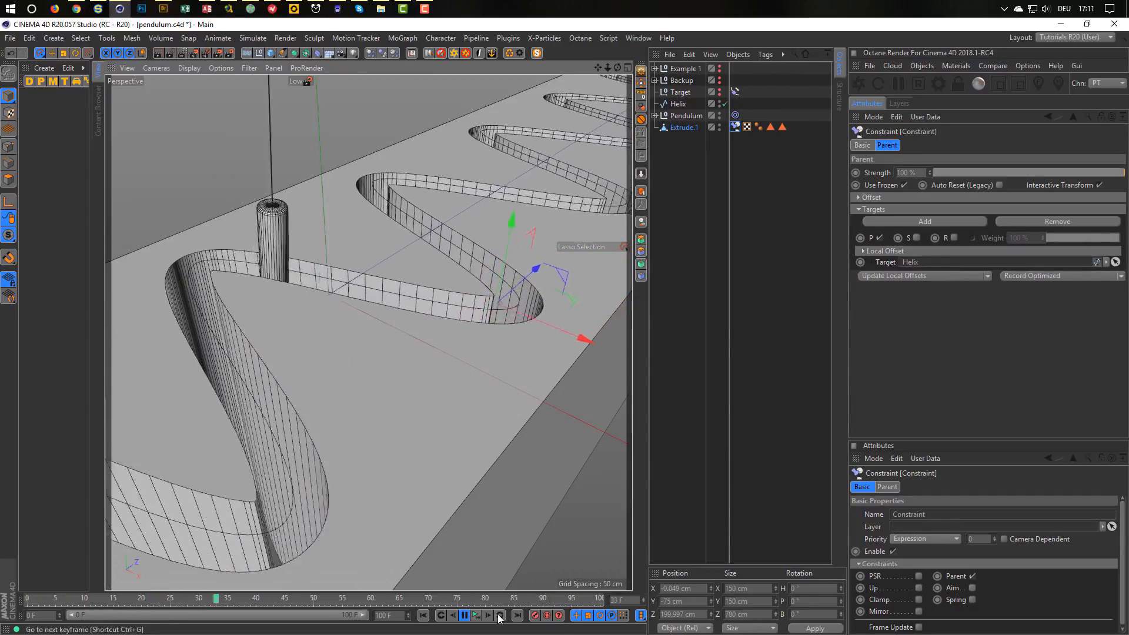
{"action": "left_click", "coordinate": [473, 613]}
{"action": "right_click_drag", "start_coordinate": [437, 348], "coordinate": [488, 333], "text": "alt"}
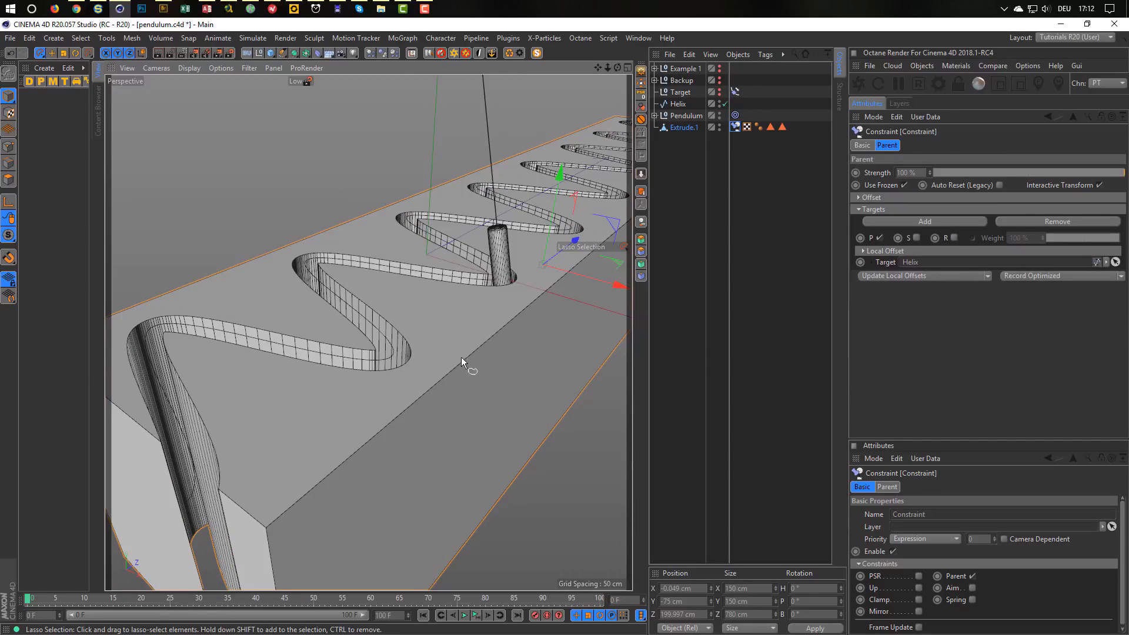
{"action": "left_click", "coordinate": [685, 129]}
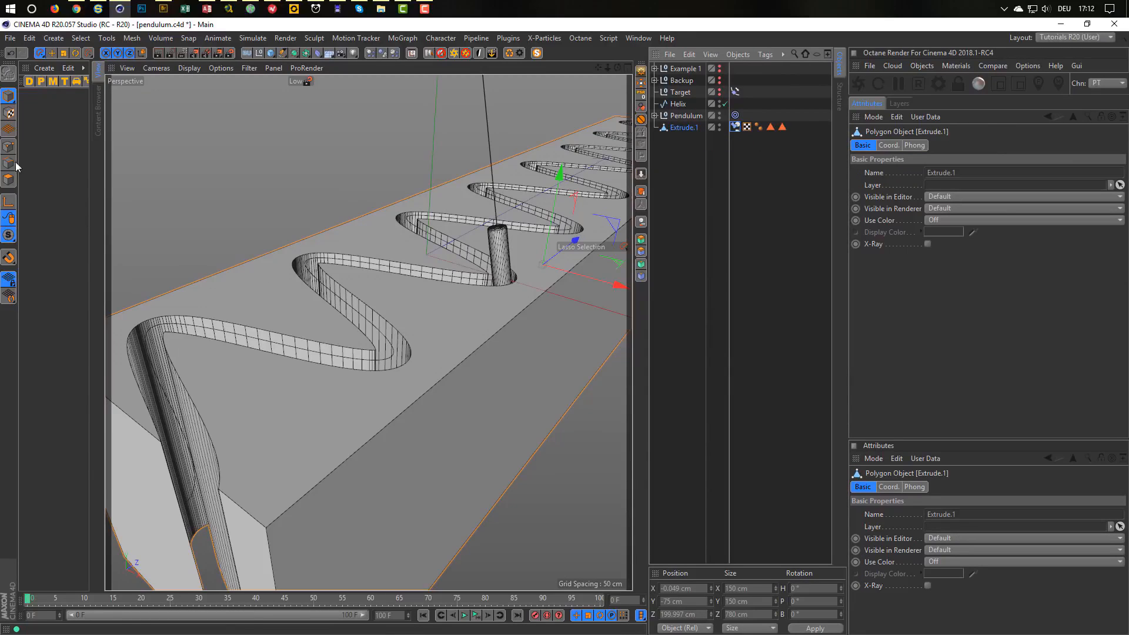
Select the board's whole top face in Polygon mode and convert it to its outline edges.
{"action": "left_click", "coordinate": [8, 181]}
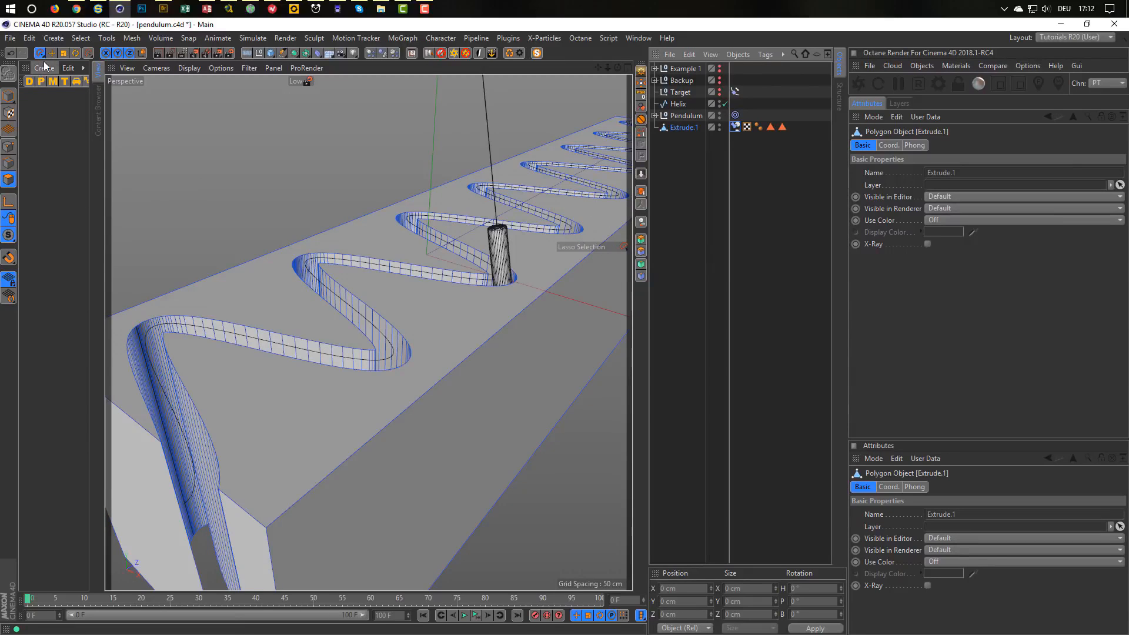
{"action": "key", "text": "9"}
{"action": "double_click", "coordinate": [261, 303]}
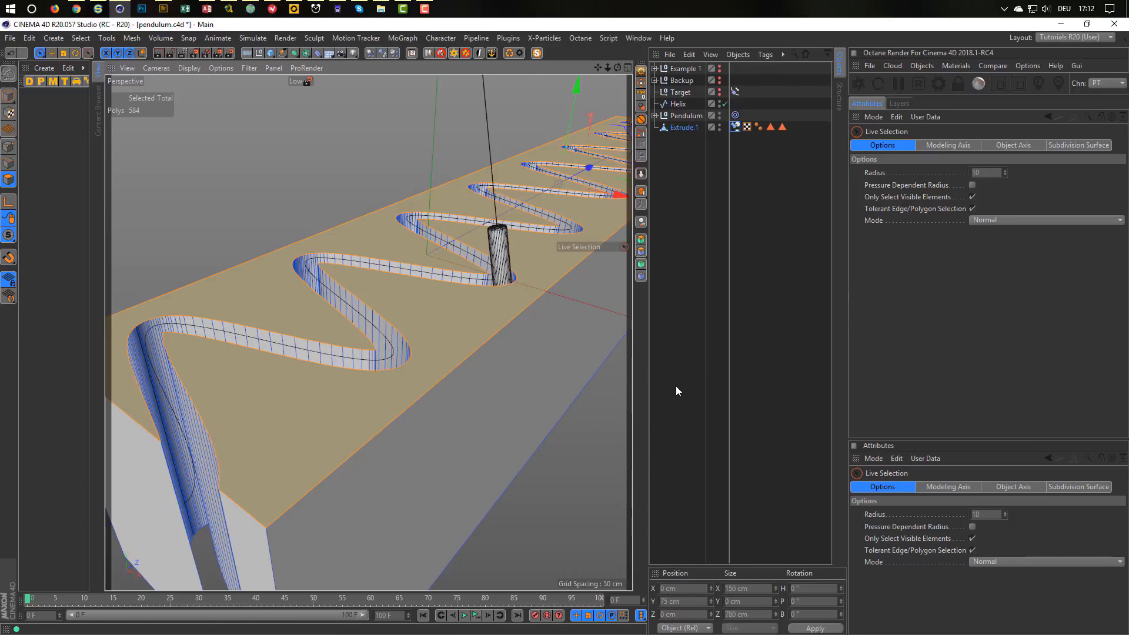
{"action": "key", "text": "u"}
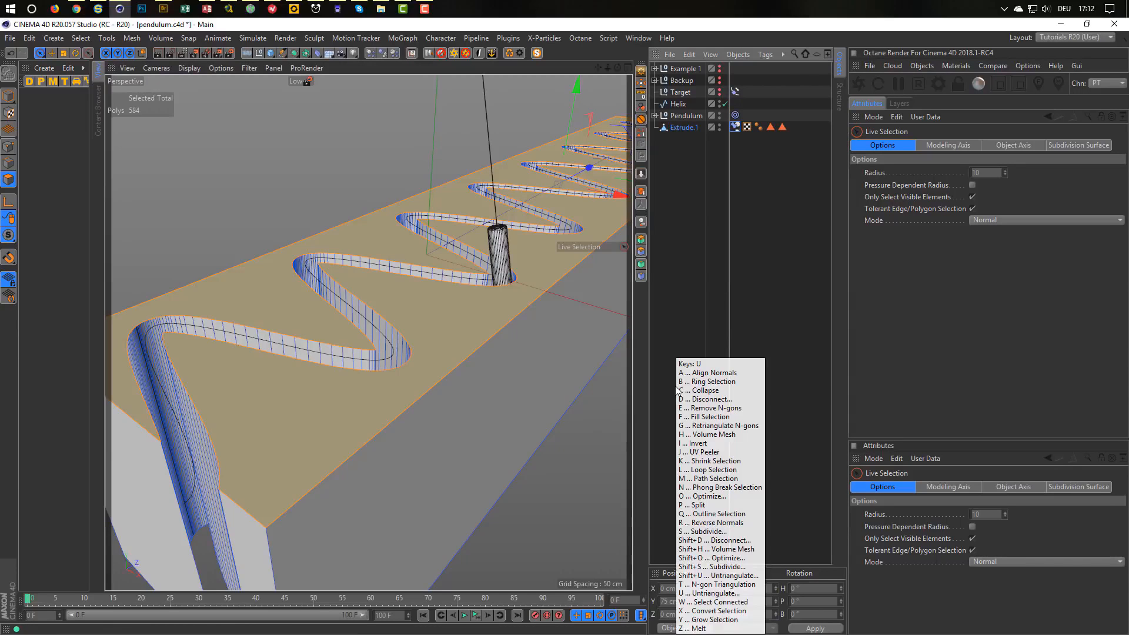
{"action": "key", "text": "q"}
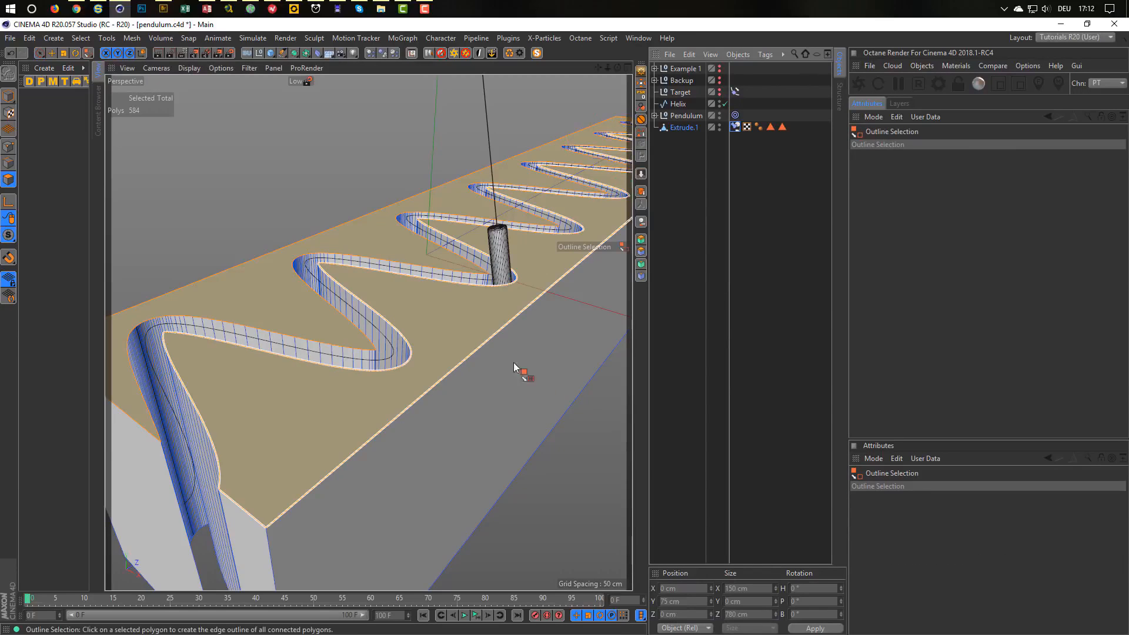
{"action": "left_click", "coordinate": [459, 327]}
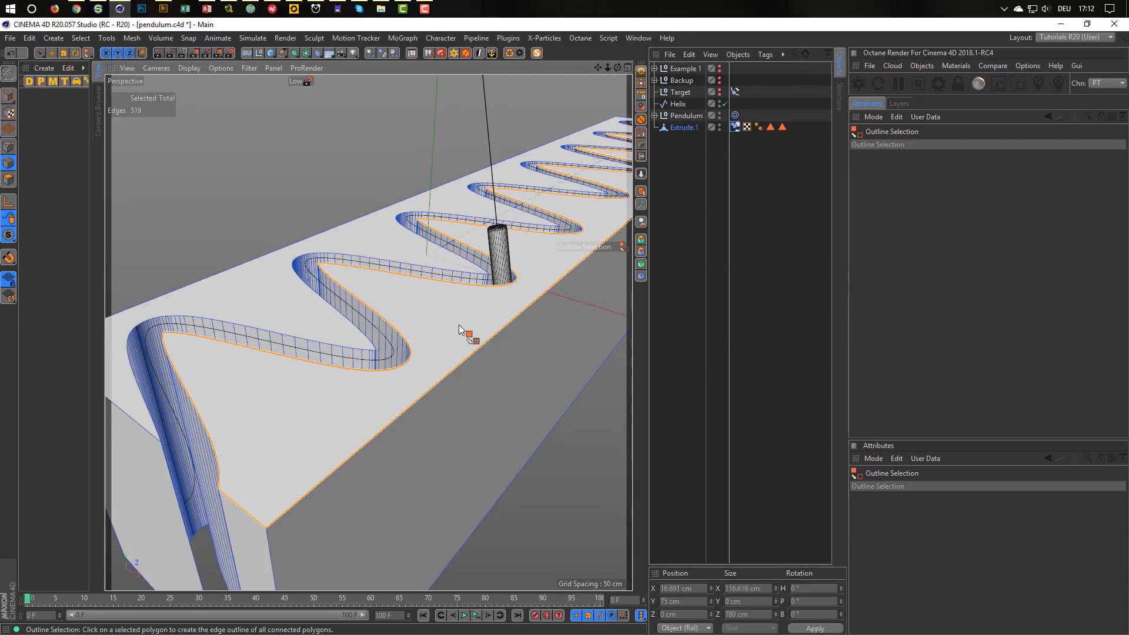
Store the top face's outline edges in a new Edge Selection tag on Extrude.1.
{"action": "left_click", "coordinate": [8, 180]}
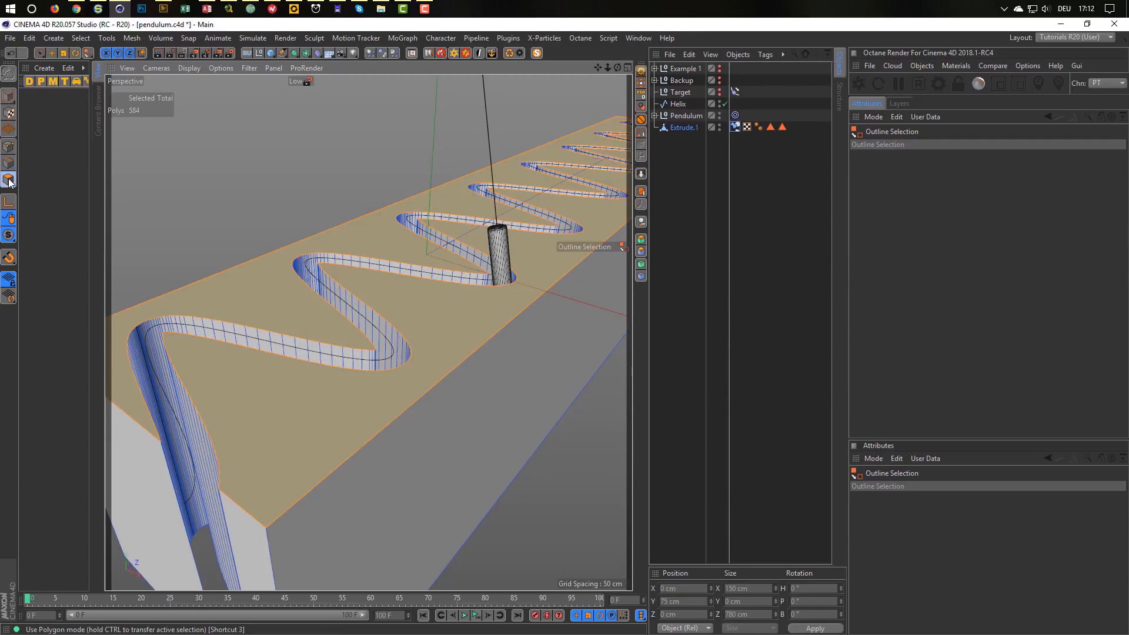
{"action": "left_click", "coordinate": [263, 281]}
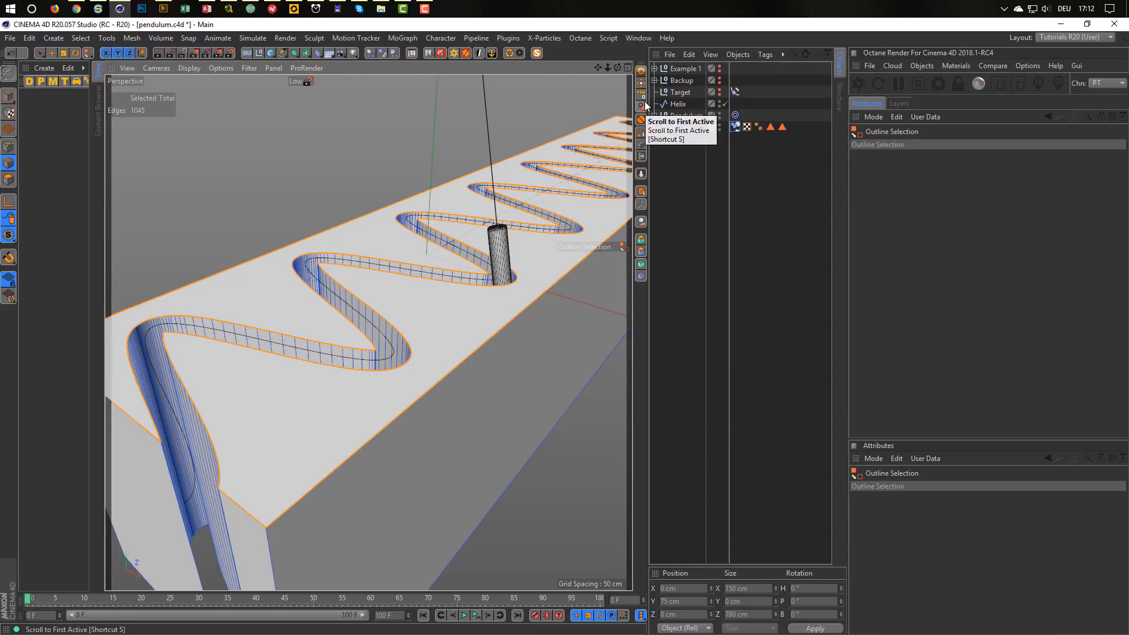
{"action": "left_click", "coordinate": [640, 136]}
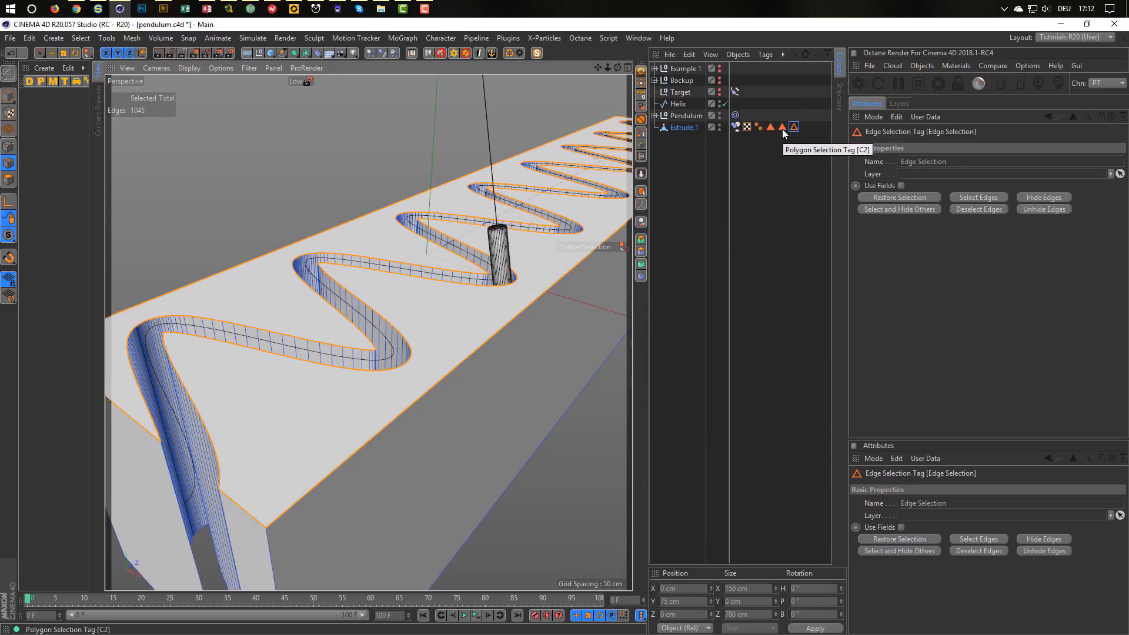
Delete the two old C1/C2 Polygon Selection tags, keeping the new Edge Selection tag.
{"action": "left_click", "coordinate": [782, 128]}
{"action": "left_click", "coordinate": [770, 128], "text": "ctrl"}
{"action": "key", "text": "Delete"}
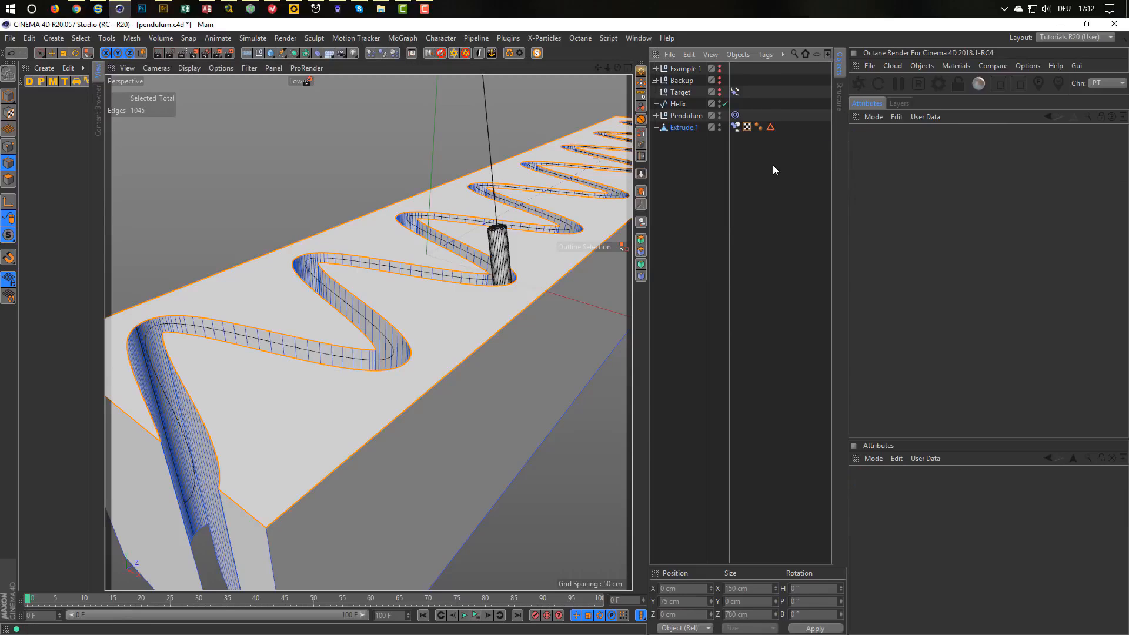
{"action": "left_click", "coordinate": [771, 128]}
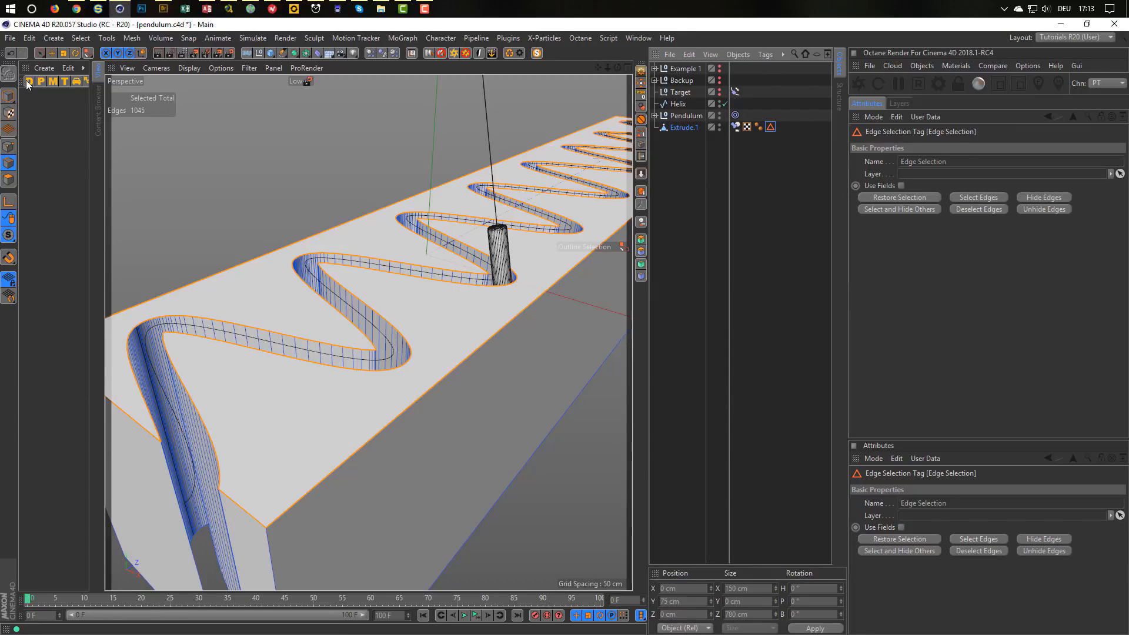
{"action": "left_click", "coordinate": [80, 38]}
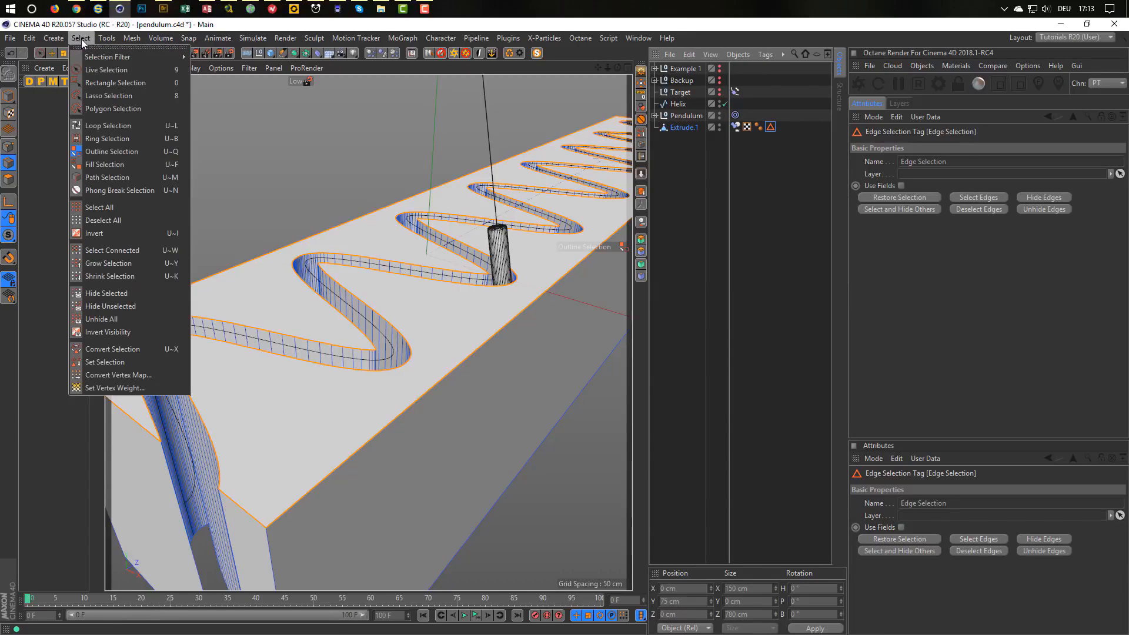
Store the current edges in the selection tag and return to Model mode.
{"action": "left_click", "coordinate": [100, 362]}
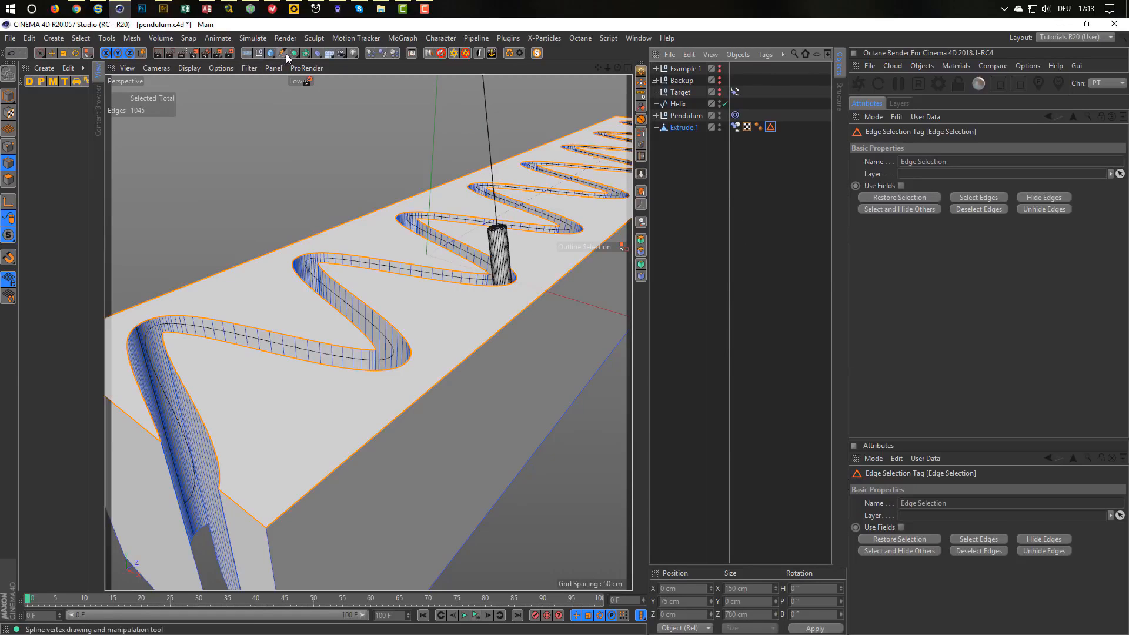
{"action": "left_click", "coordinate": [8, 96]}
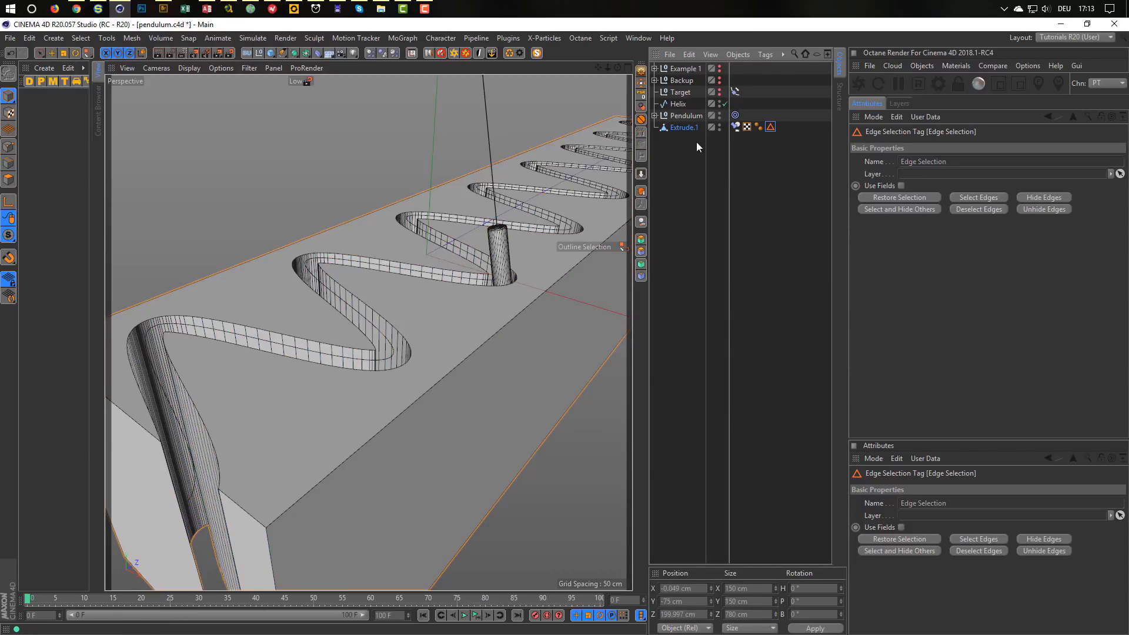
{"action": "left_click", "coordinate": [683, 127]}
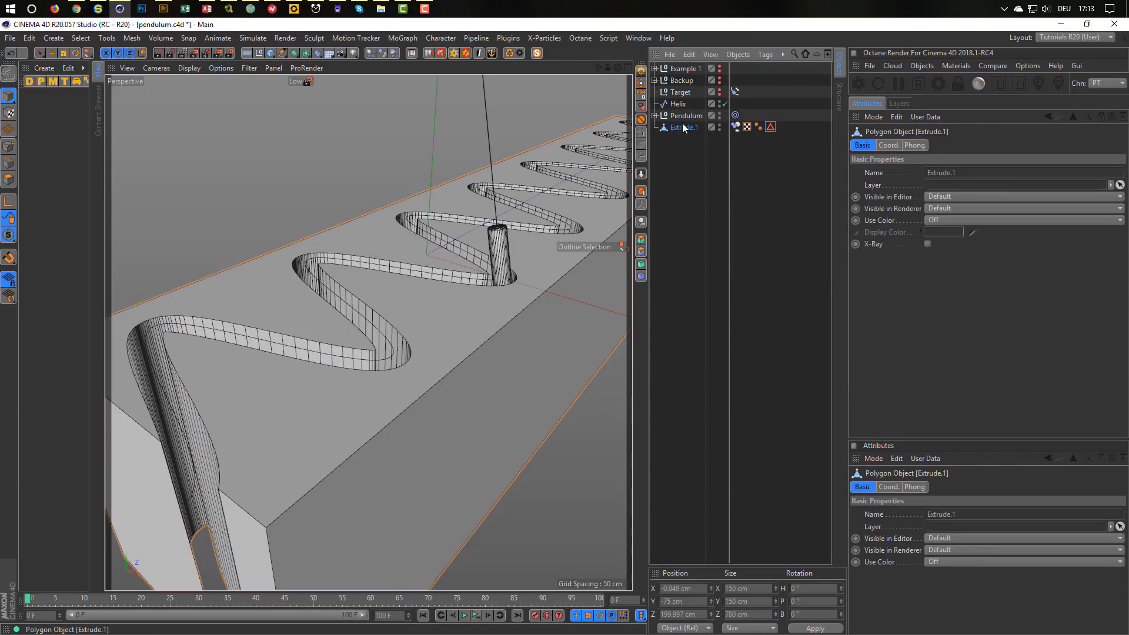
Add a Bevel deformer under Extrude.1 limited to the Edge Selection, angle threshold off, 0.5 cm offset.
{"action": "left_click", "coordinate": [318, 53]}
{"action": "left_click", "coordinate": [454, 216]}
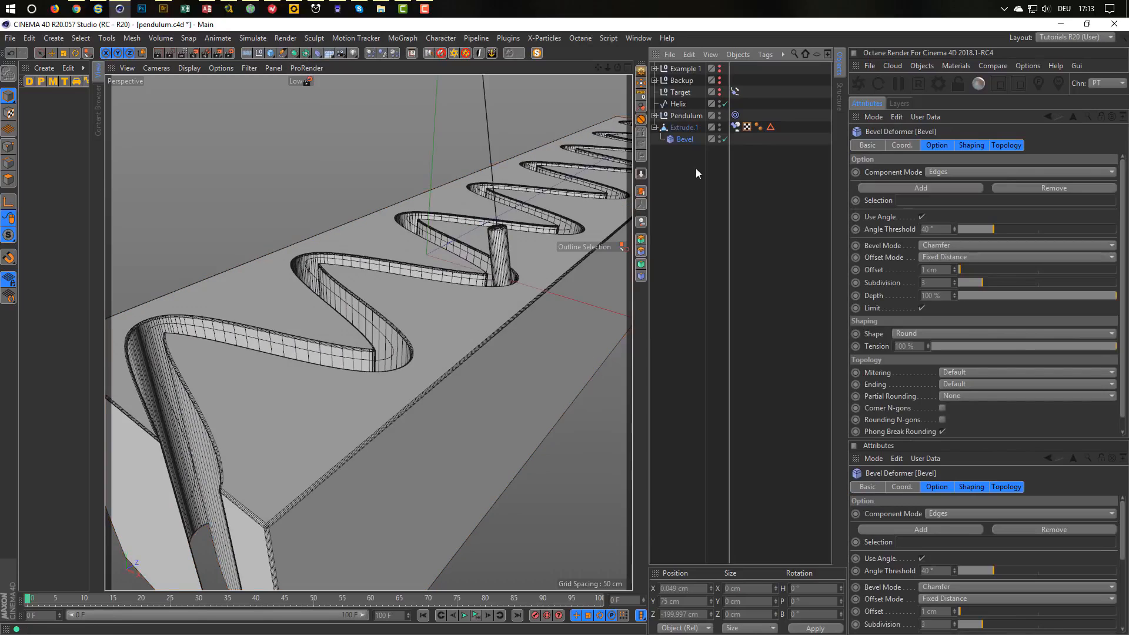
{"action": "left_click_drag", "start_coordinate": [771, 126], "coordinate": [920, 201]}
{"action": "left_click", "coordinate": [921, 217]}
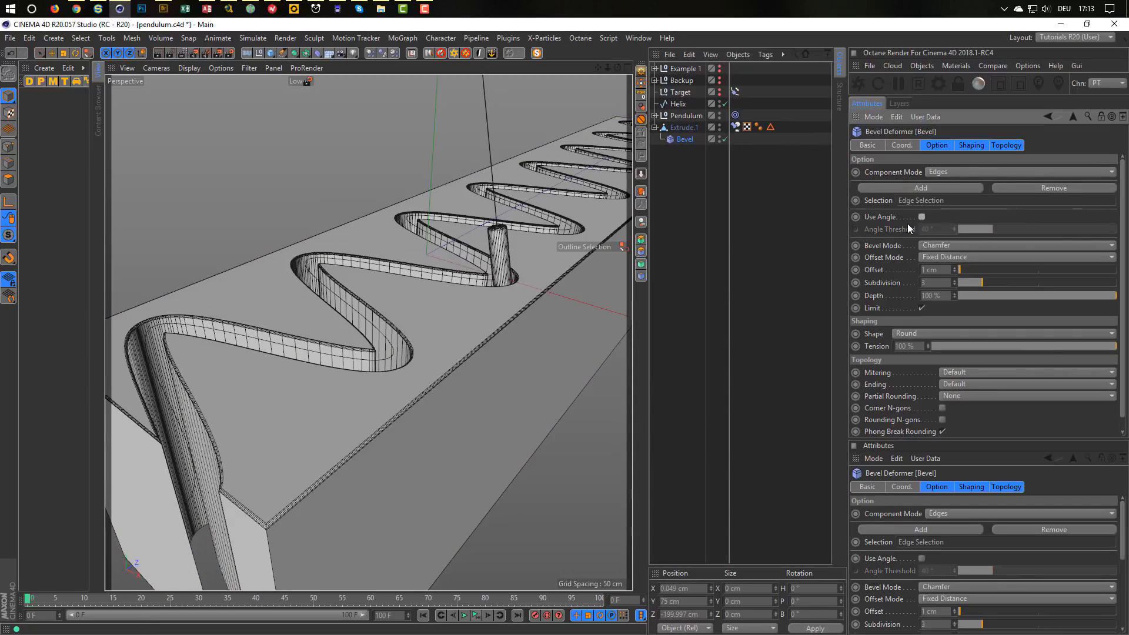
{"action": "scroll", "coordinate": [348, 376], "scroll_direction": "up", "scroll_amount": 3}
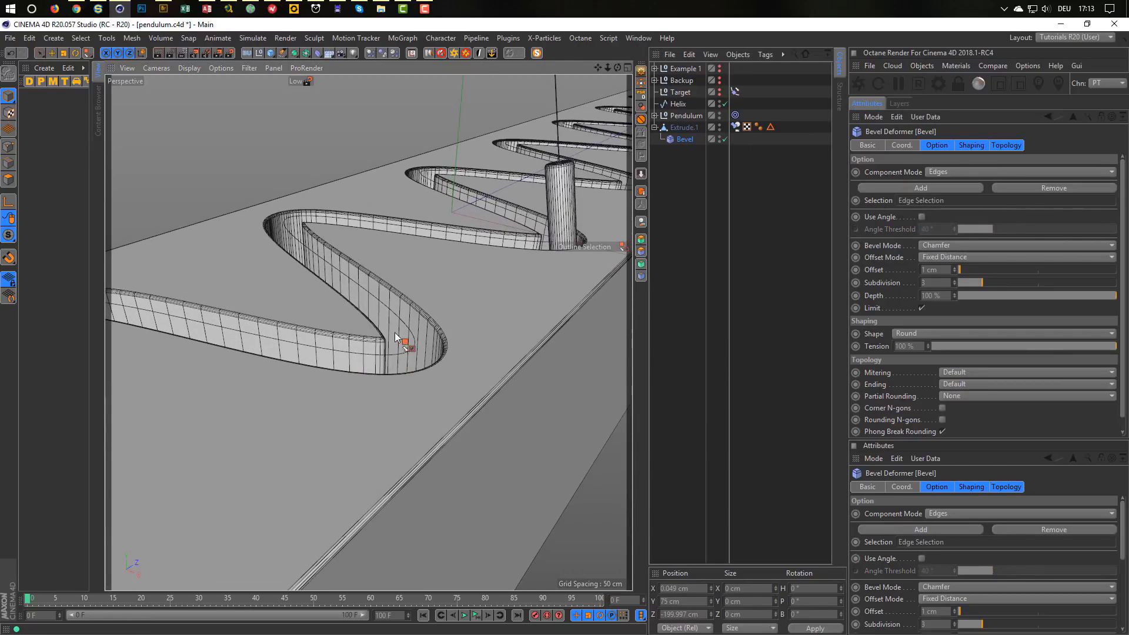
{"action": "double_click", "coordinate": [939, 271]}
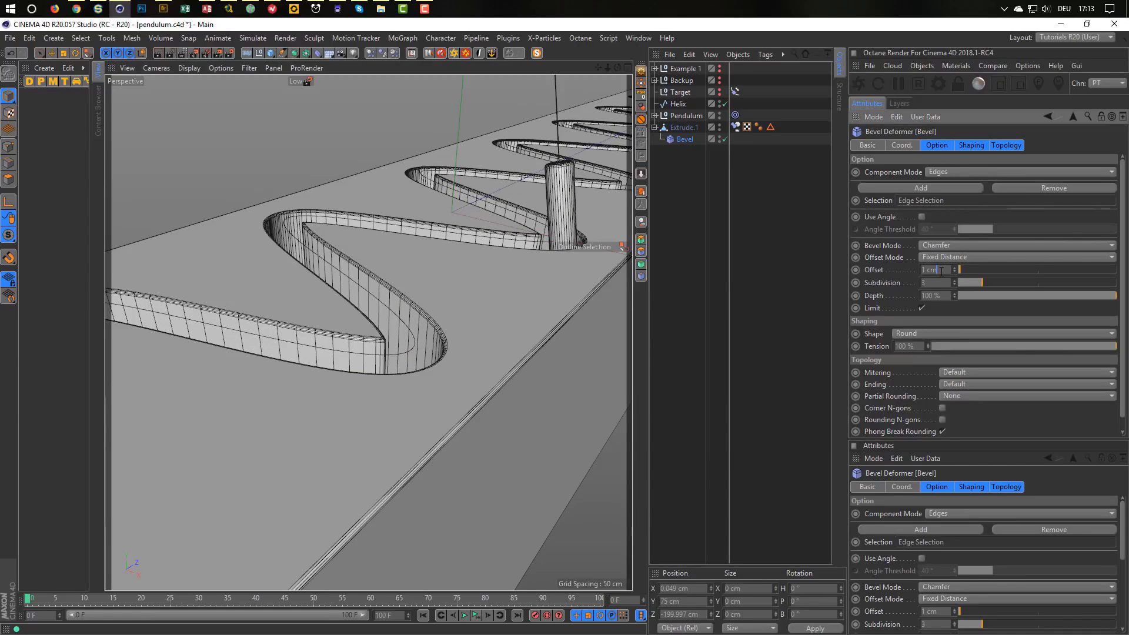
{"action": "type", "text": "0.5"}
{"action": "key", "text": "Return"}
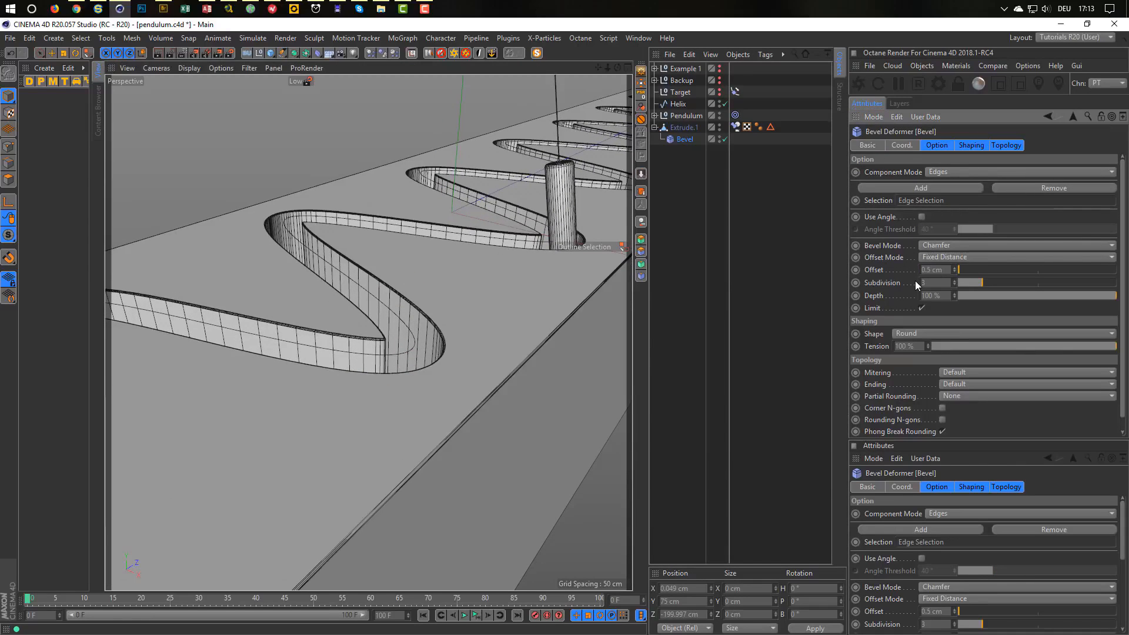
Hide the Helix spline in the viewport and orbit to look along the wavy slot.
{"action": "left_click_drag", "start_coordinate": [507, 352], "coordinate": [486, 356], "text": "alt"}
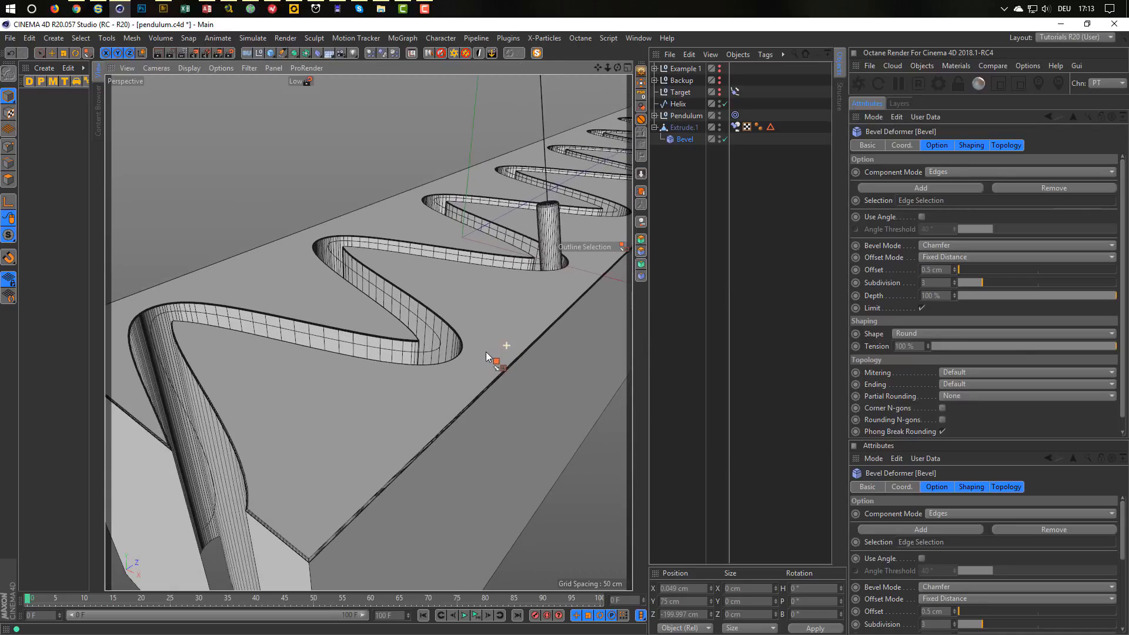
{"action": "double_click", "coordinate": [718, 105], "text": "alt"}
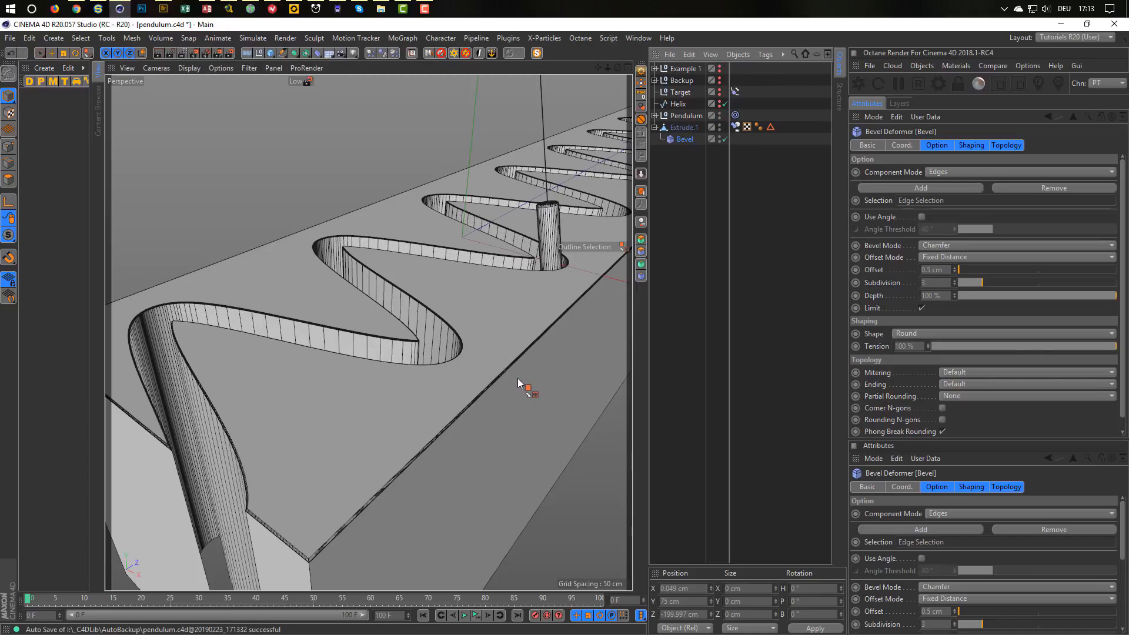
{"action": "left_click_drag", "start_coordinate": [512, 297], "coordinate": [297, 286], "text": "alt"}
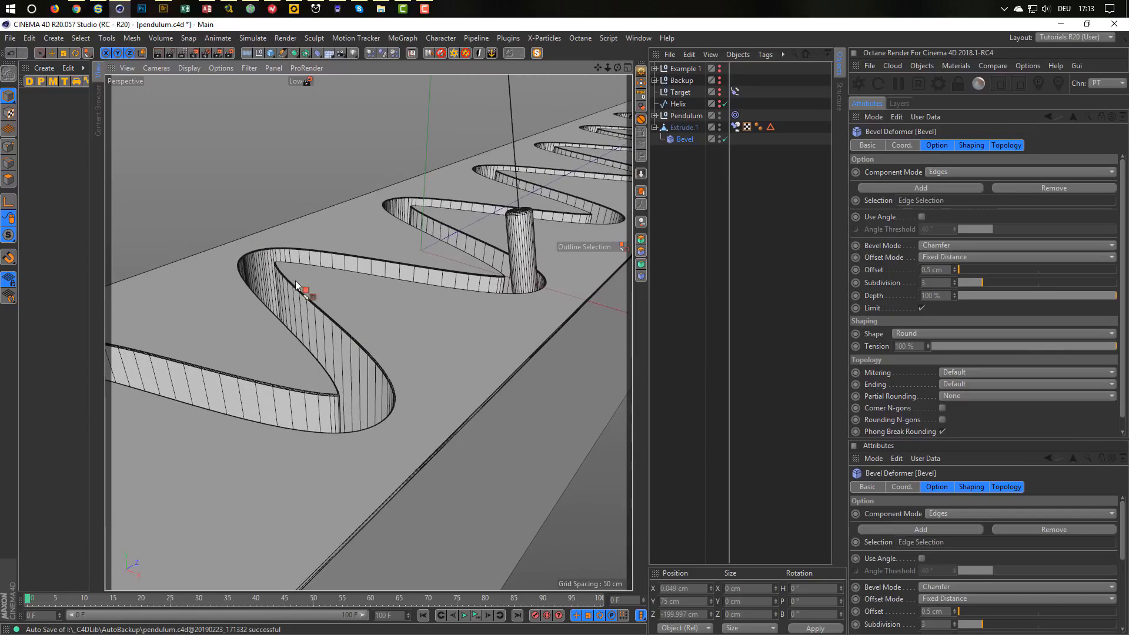
In Chrome, view the Instagram Pendulum post, then the Close Call reference video on Vimeo.
{"action": "left_click", "coordinate": [77, 8]}
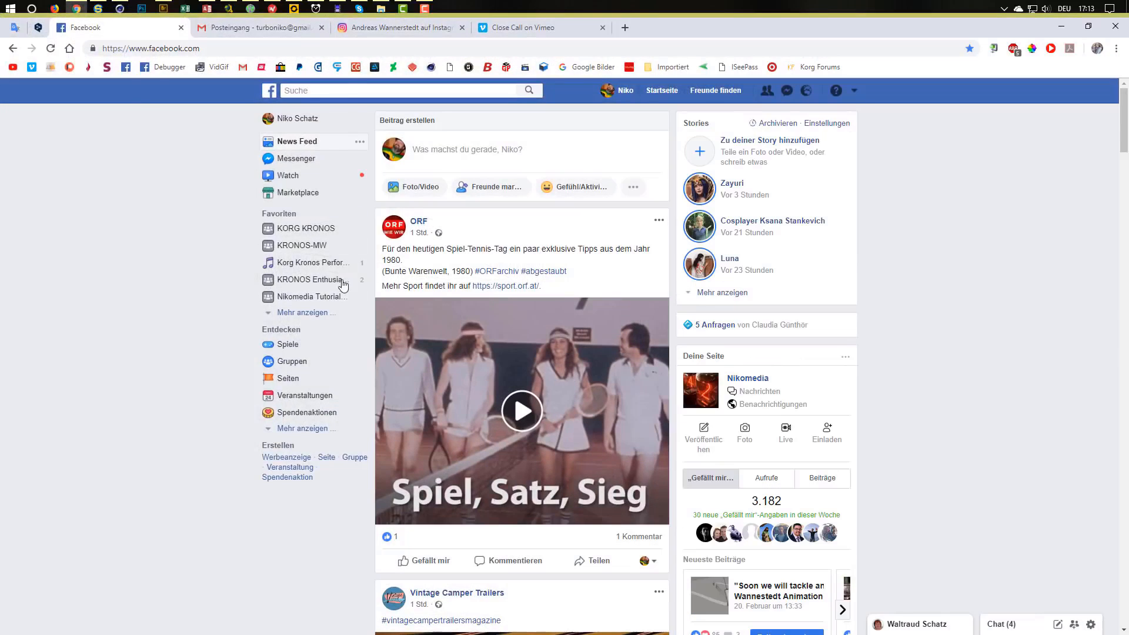
{"action": "left_click", "coordinate": [401, 28]}
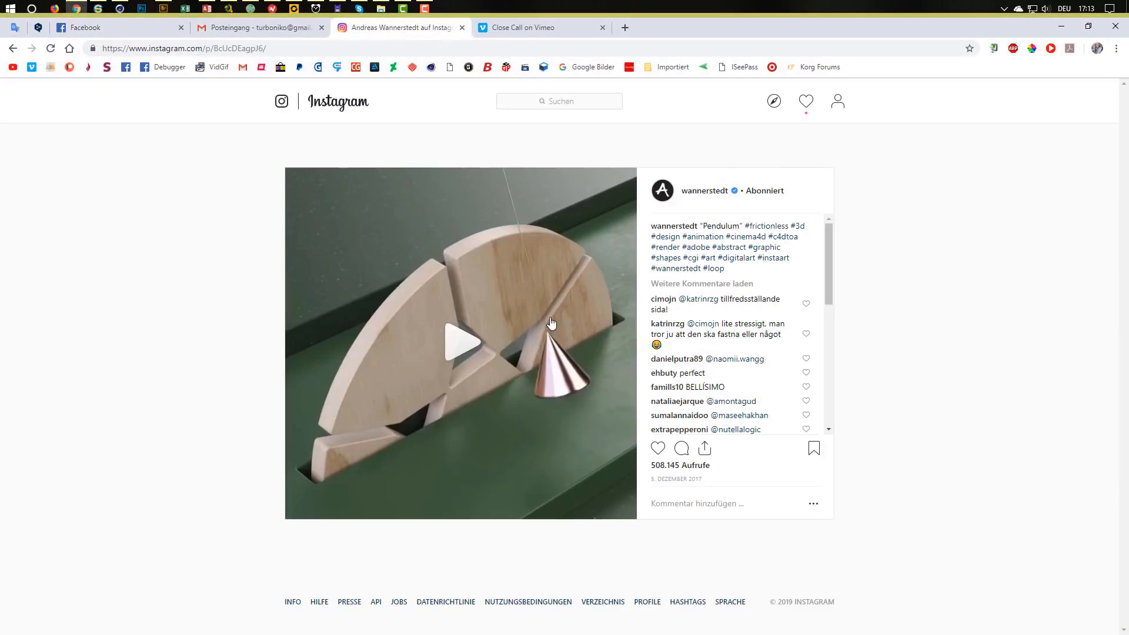
{"action": "left_click", "coordinate": [523, 28]}
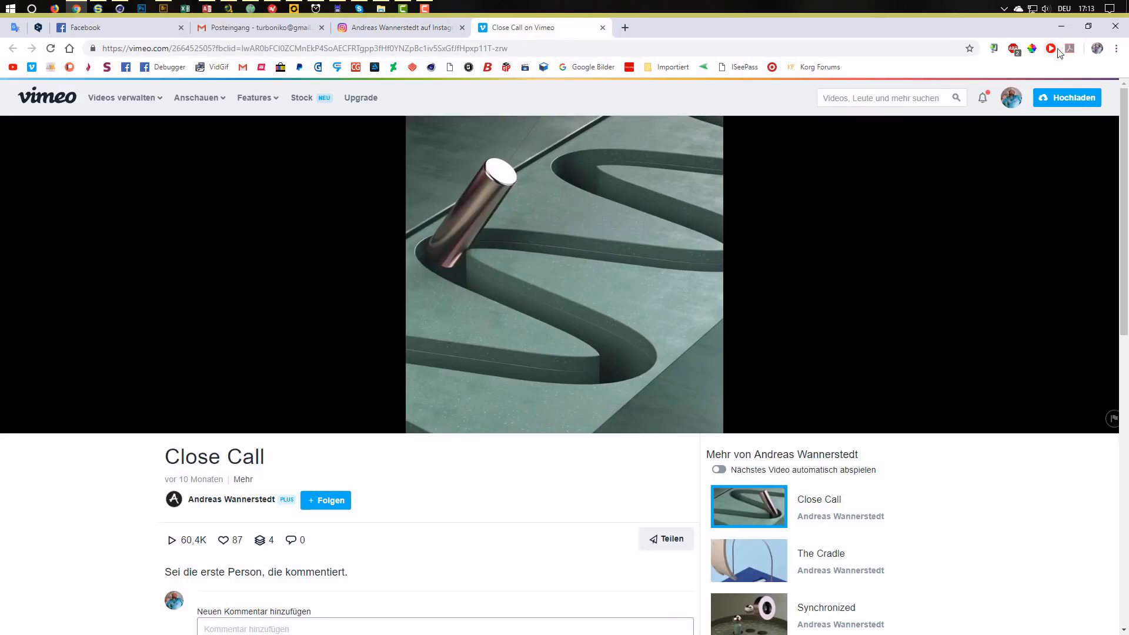
Back in Cinema 4D, select Extrude.1 in Edge mode with Live Selection and clear the edge selection.
{"action": "left_click", "coordinate": [1063, 28]}
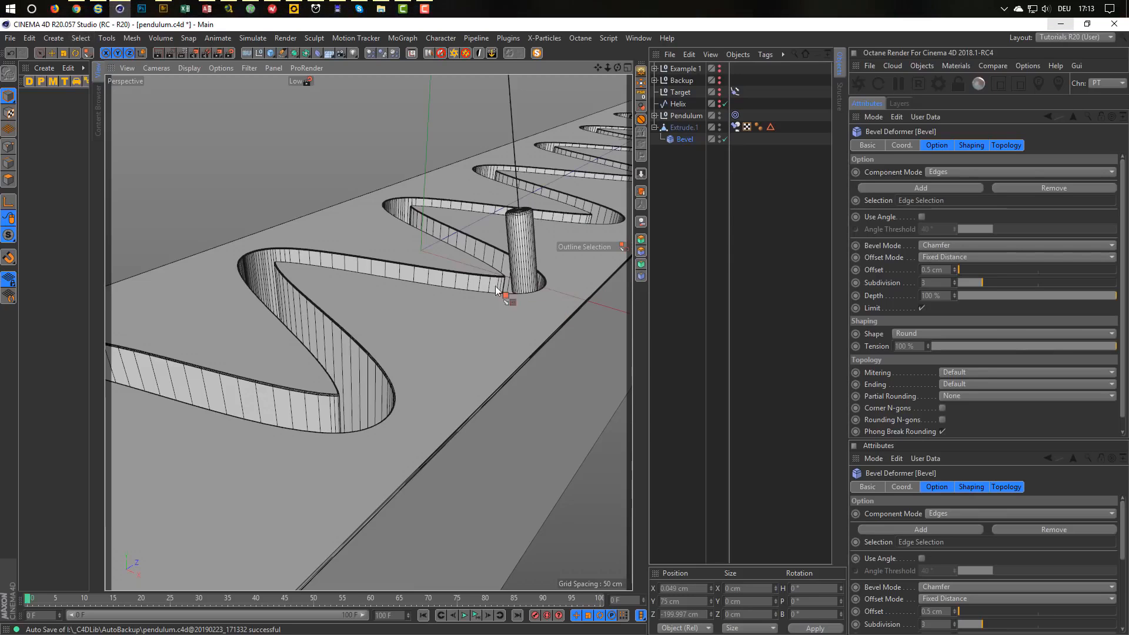
{"action": "scroll", "coordinate": [413, 257], "scroll_direction": "up", "scroll_amount": 5}
{"action": "scroll", "coordinate": [414, 258], "scroll_direction": "down", "scroll_amount": 1}
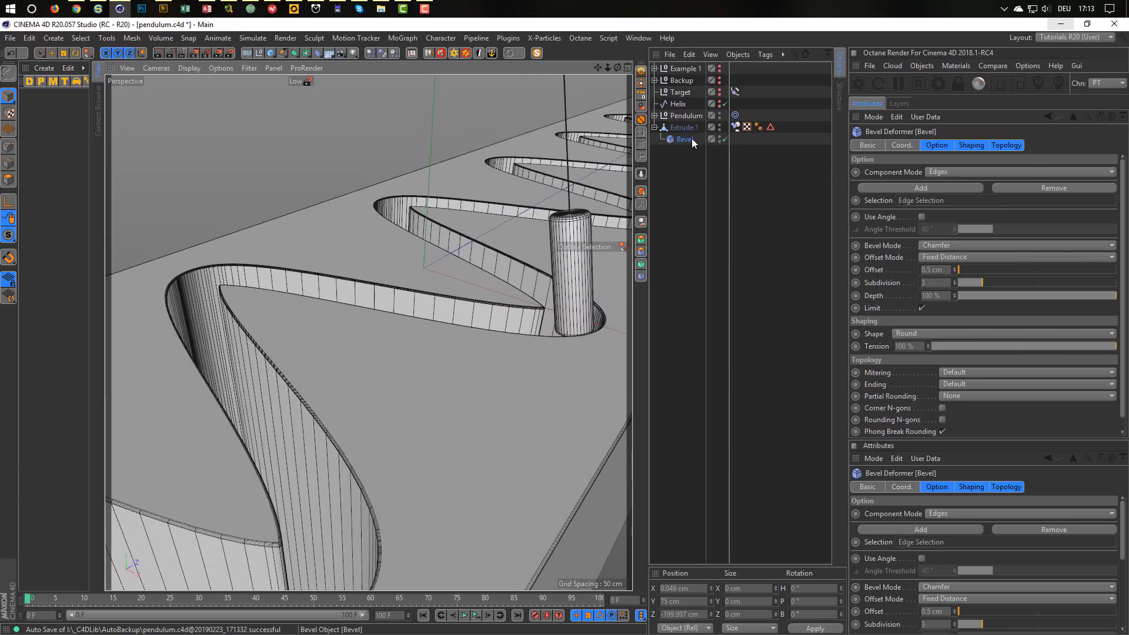
{"action": "left_click", "coordinate": [201, 166]}
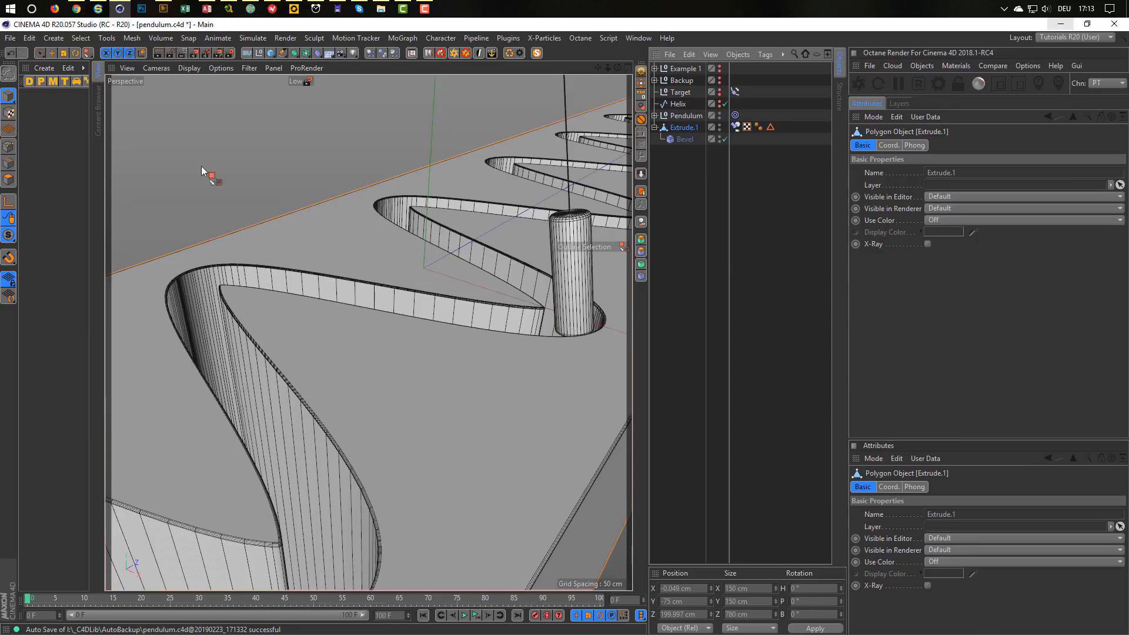
{"action": "left_click", "coordinate": [8, 163]}
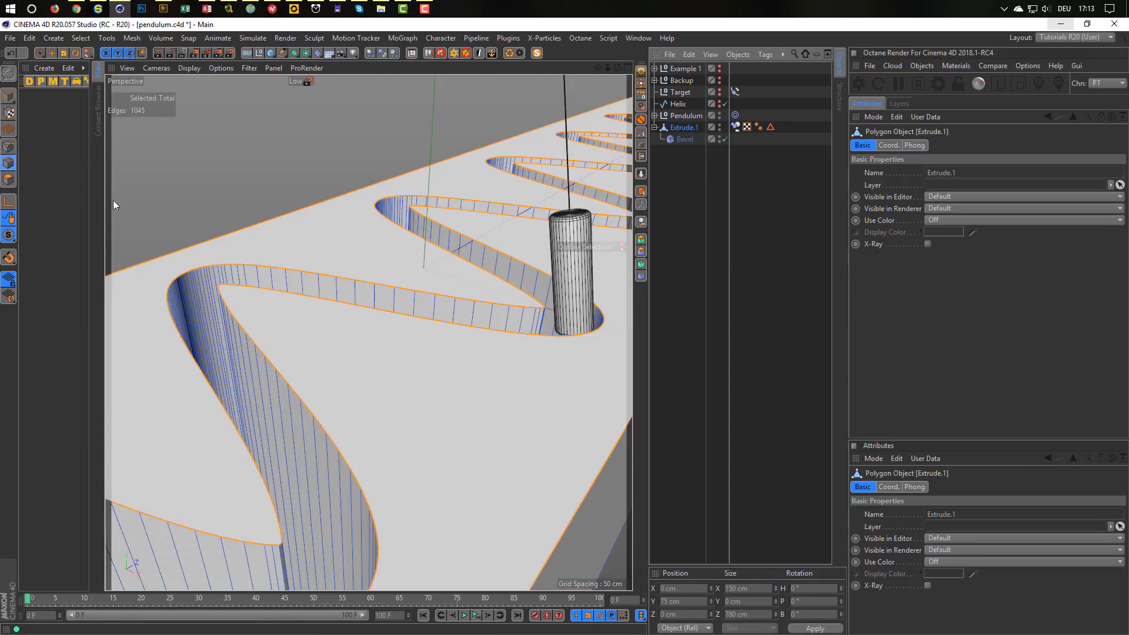
{"action": "key", "text": "9"}
{"action": "left_click", "coordinate": [253, 167]}
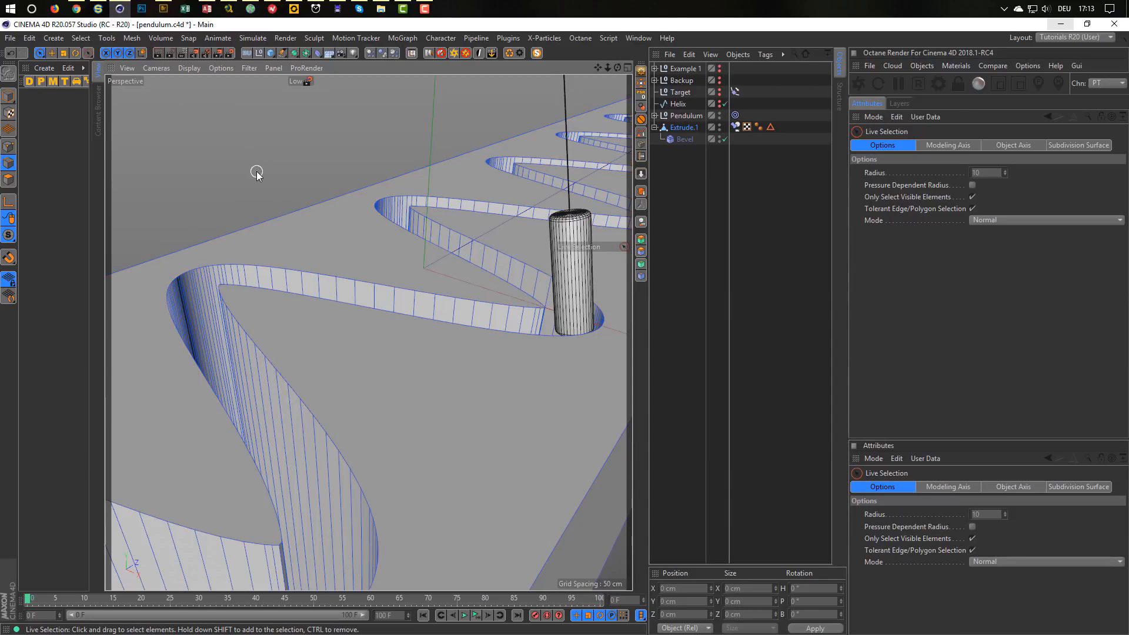
Plane Cut the slot walls horizontally with Plane Mode Local and the XZ plane.
{"action": "key", "text": "k"}
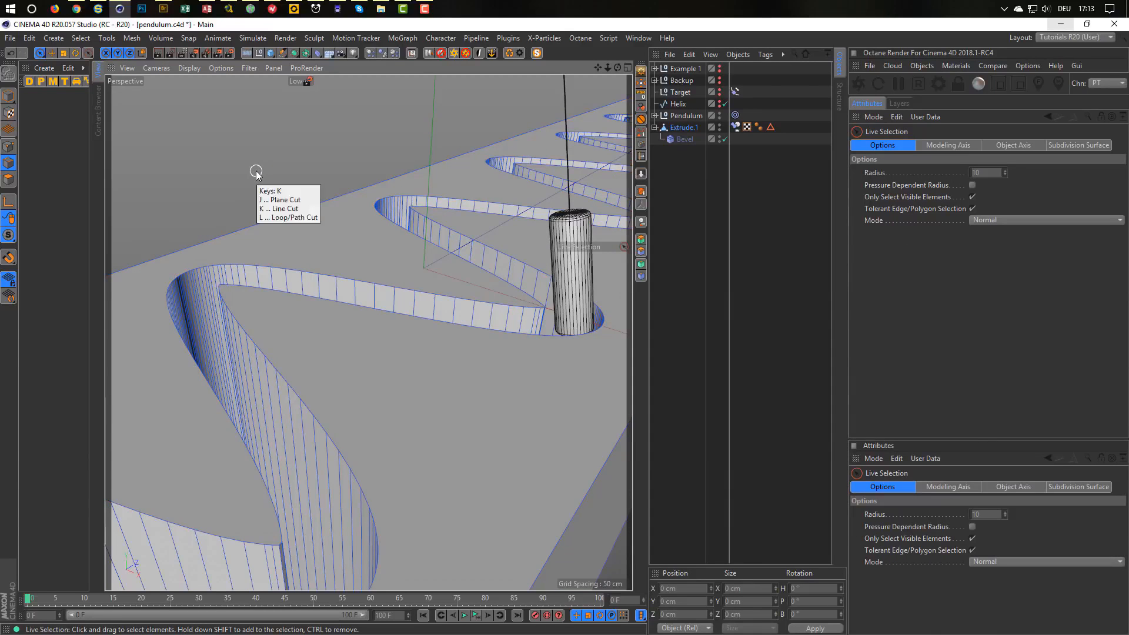
{"action": "key", "text": "l"}
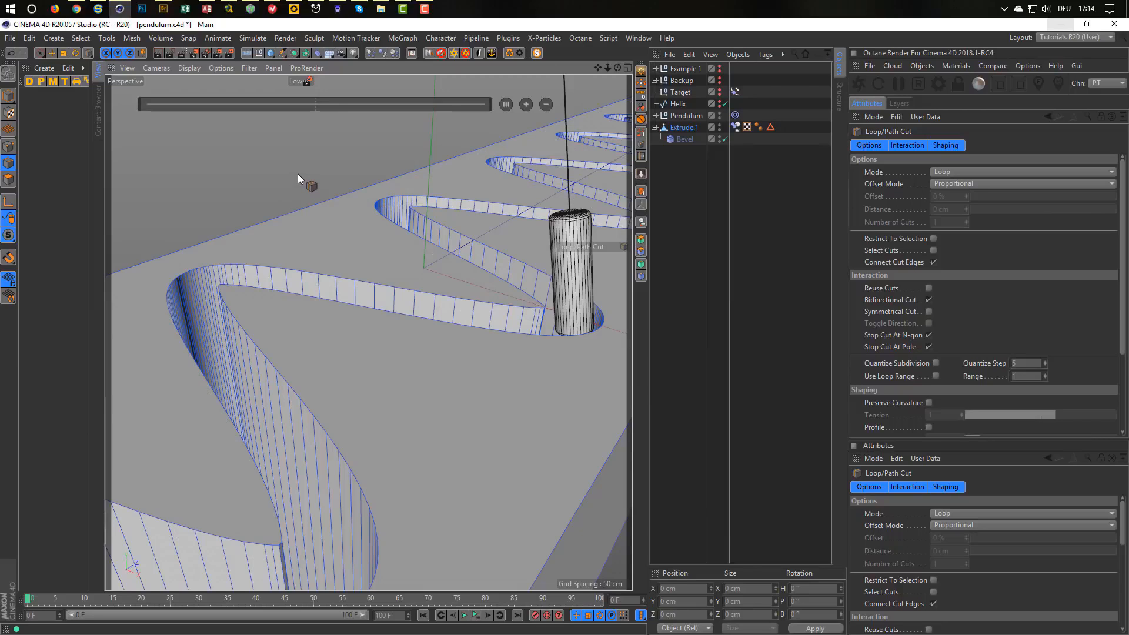
{"action": "key", "text": "k"}
{"action": "key", "text": "j"}
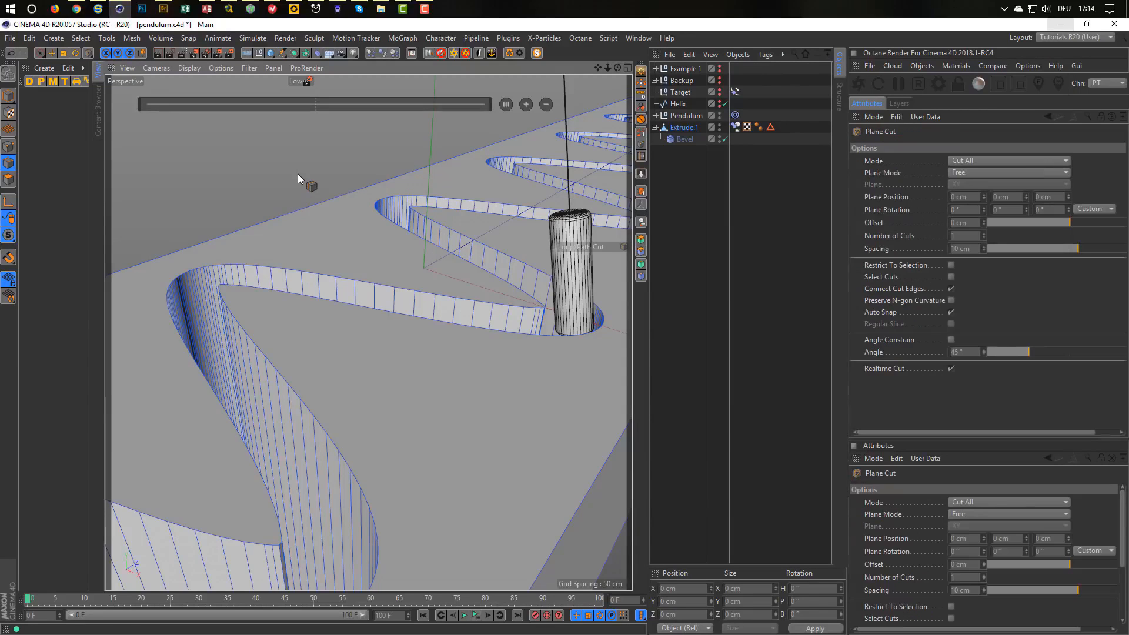
{"action": "left_click", "coordinate": [974, 172]}
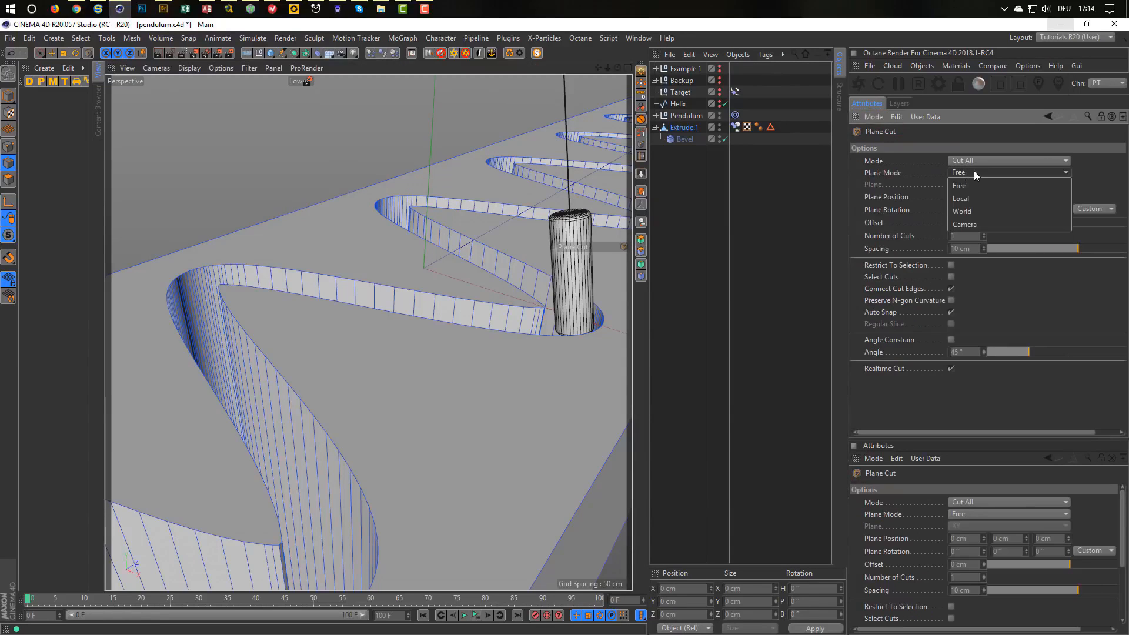
{"action": "left_click", "coordinate": [985, 197]}
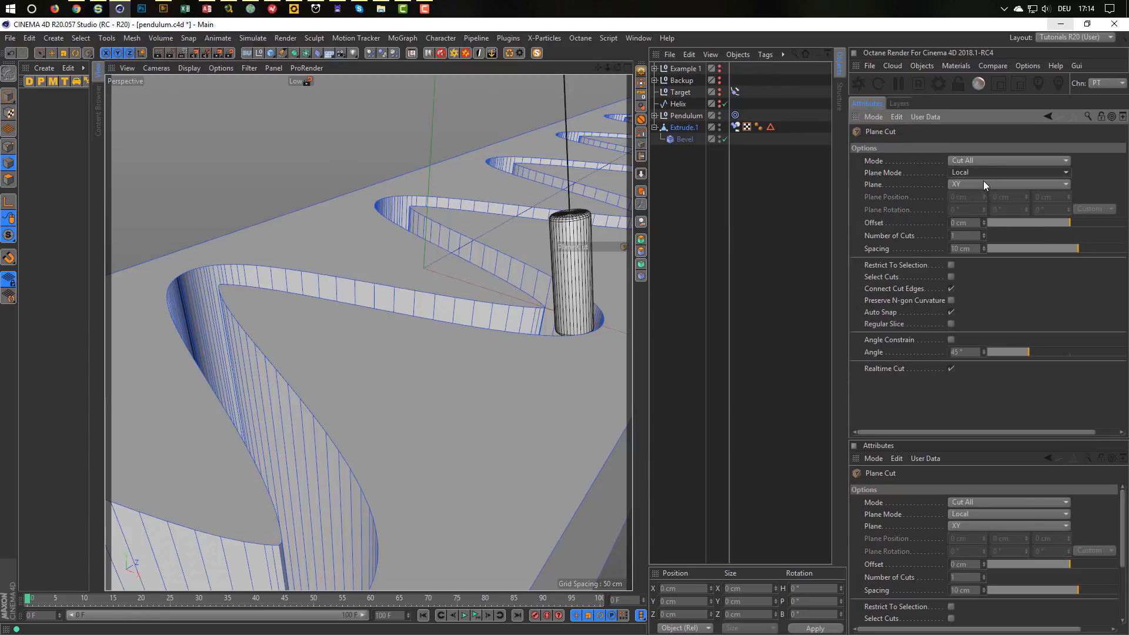
{"action": "left_click", "coordinate": [983, 182]}
{"action": "left_click", "coordinate": [976, 221]}
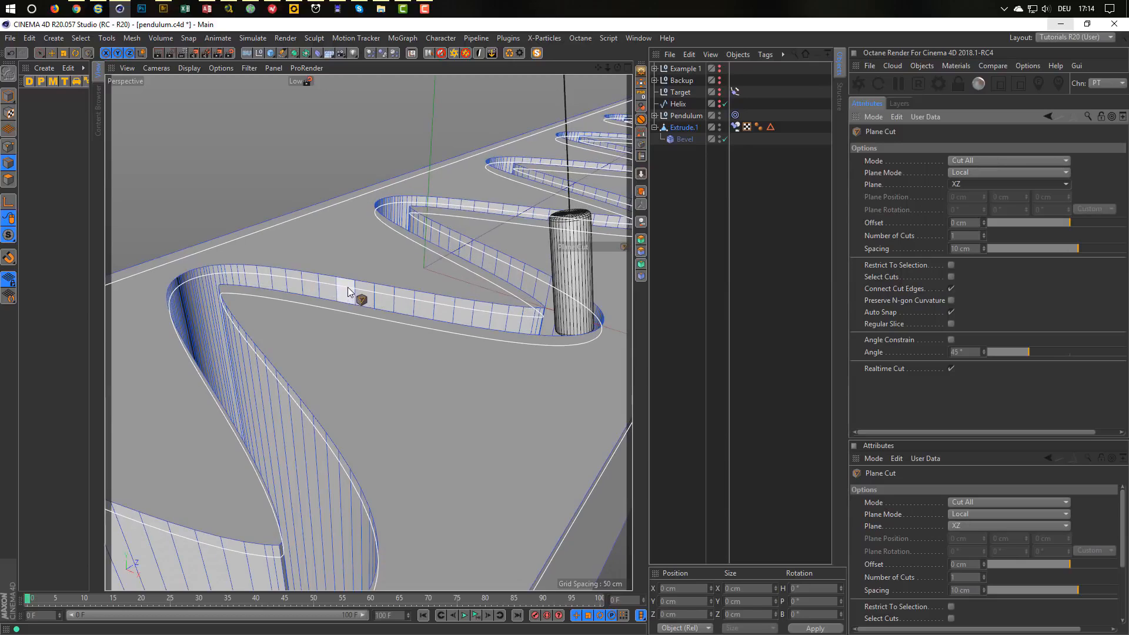
{"action": "scroll", "coordinate": [349, 291], "scroll_direction": "up", "scroll_amount": 6}
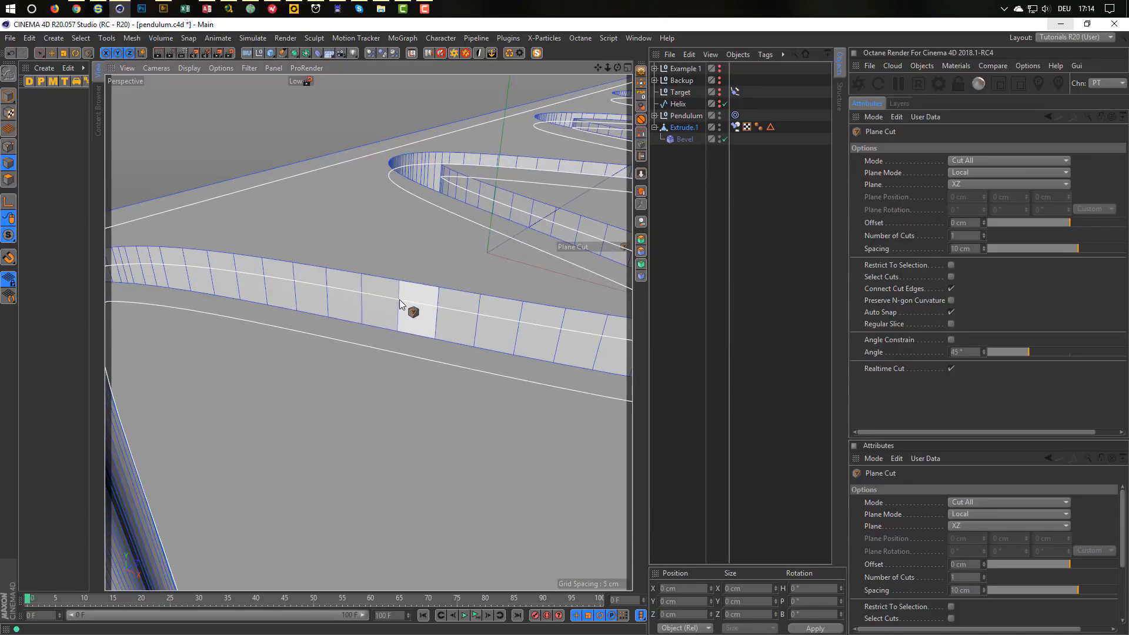
{"action": "left_click", "coordinate": [400, 298]}
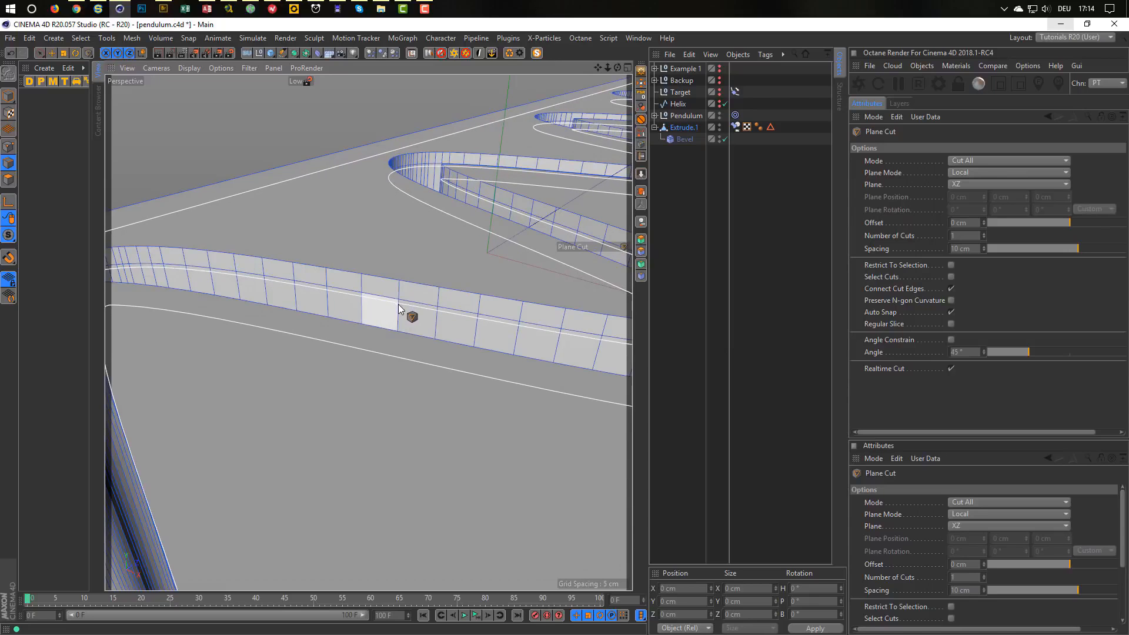
{"action": "scroll", "coordinate": [398, 307], "scroll_direction": "up", "scroll_amount": 5}
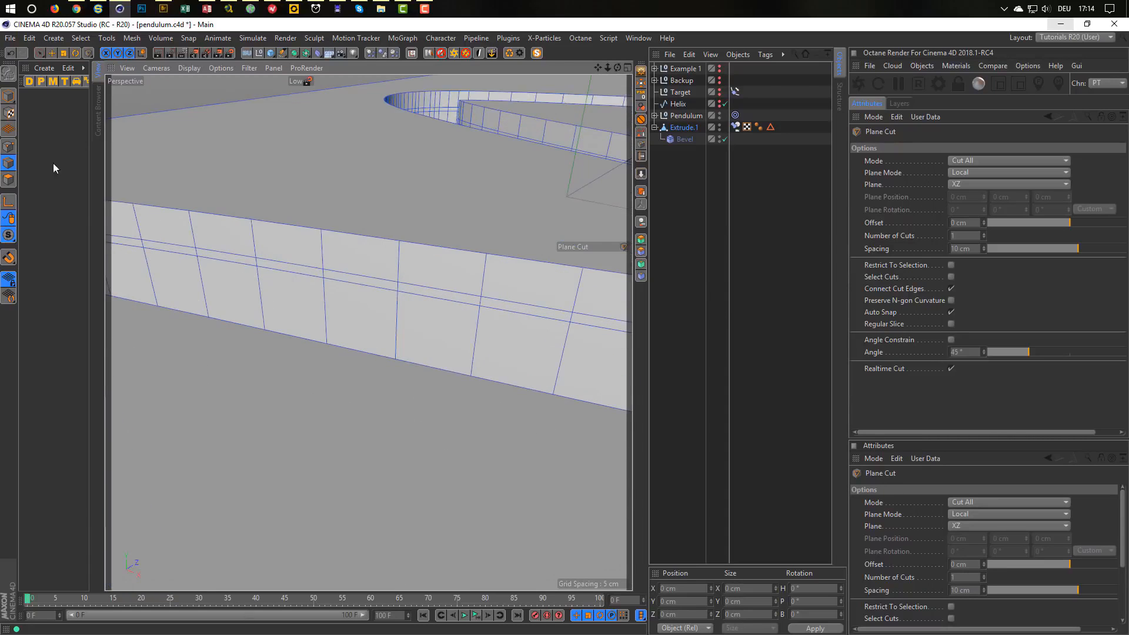
Loop-select the thin polygon bands along both slot walls.
{"action": "left_click", "coordinate": [9, 179]}
{"action": "key", "text": "u"}
{"action": "key", "text": "l"}
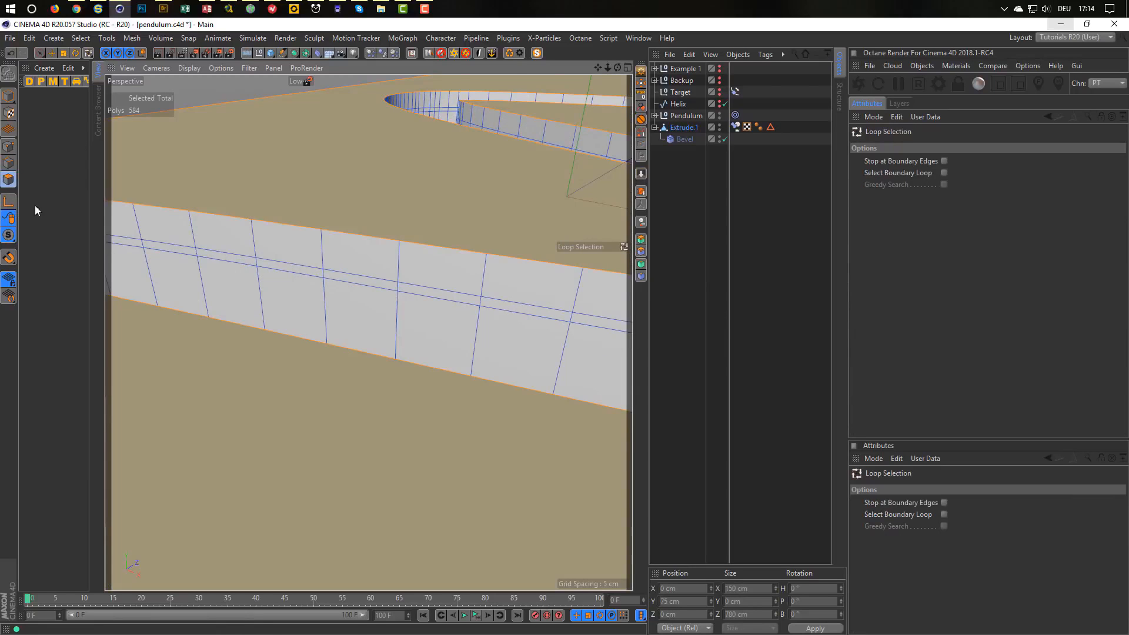
{"action": "left_click", "coordinate": [325, 274]}
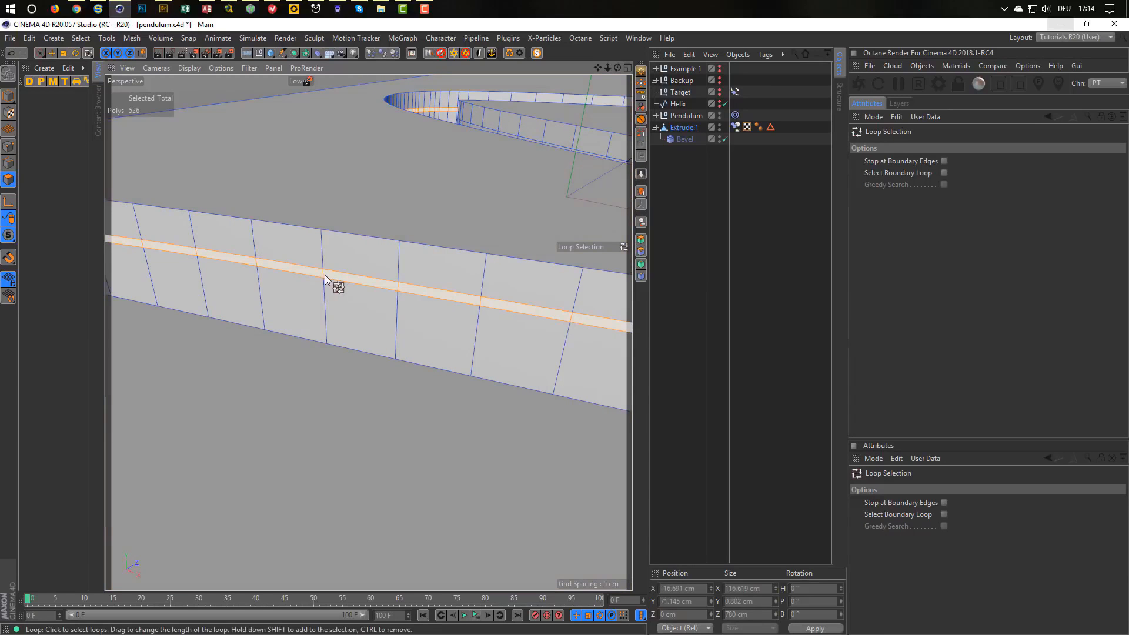
{"action": "left_click_drag", "start_coordinate": [326, 274], "coordinate": [202, 264], "text": "alt"}
{"action": "left_click", "coordinate": [206, 228], "text": "shift"}
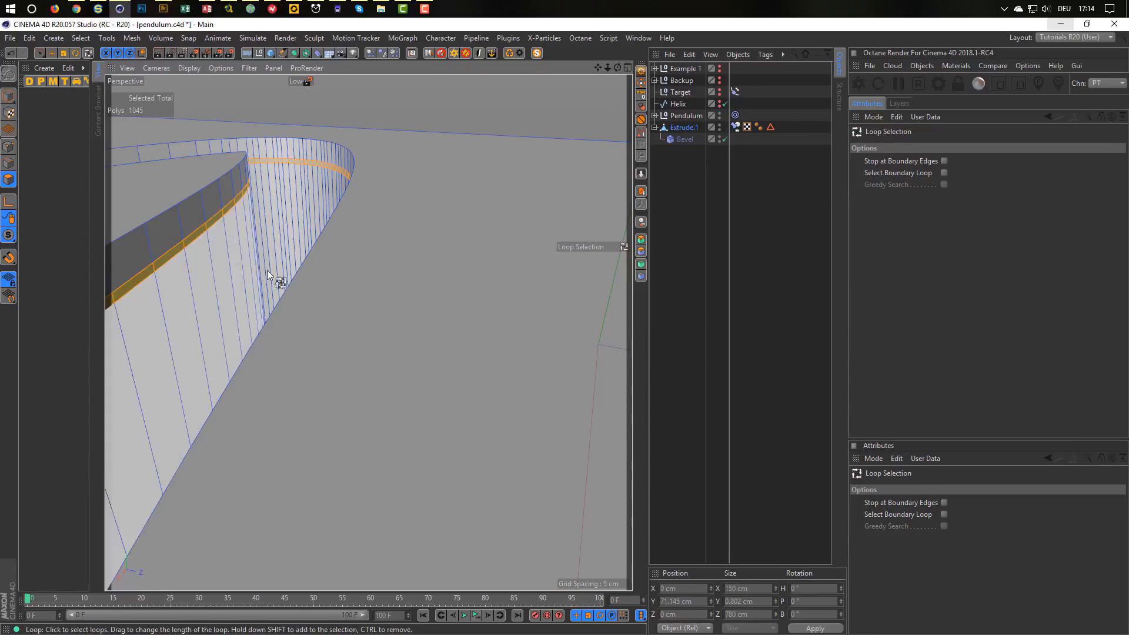
{"action": "left_click_drag", "start_coordinate": [335, 295], "coordinate": [348, 346], "text": "alt"}
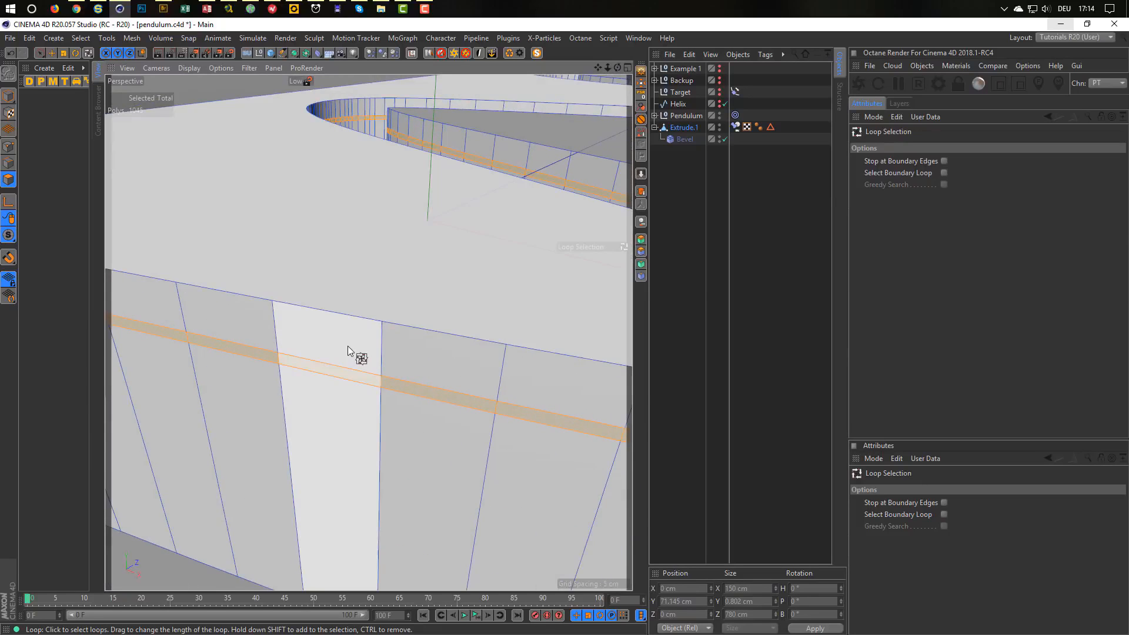
Extrude the selected wall bands inward by -0.48 cm to form a groove.
{"action": "key", "text": "d"}
{"action": "left_click_drag", "start_coordinate": [434, 280], "coordinate": [417, 280]}
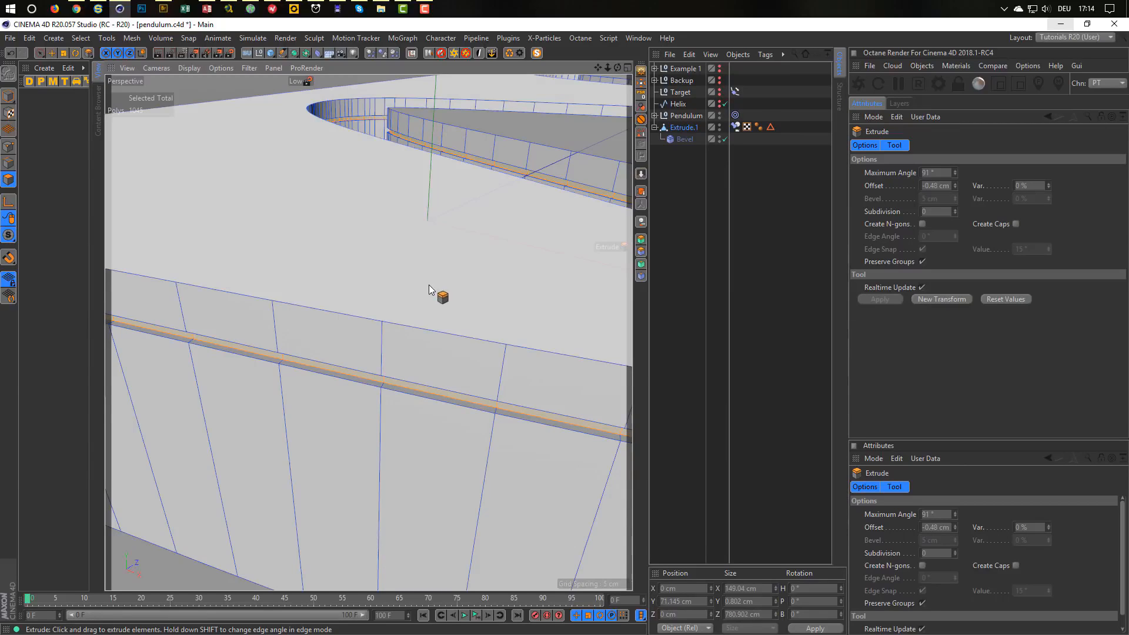
{"action": "right_click", "coordinate": [397, 309]}
{"action": "left_click", "coordinate": [732, 271]}
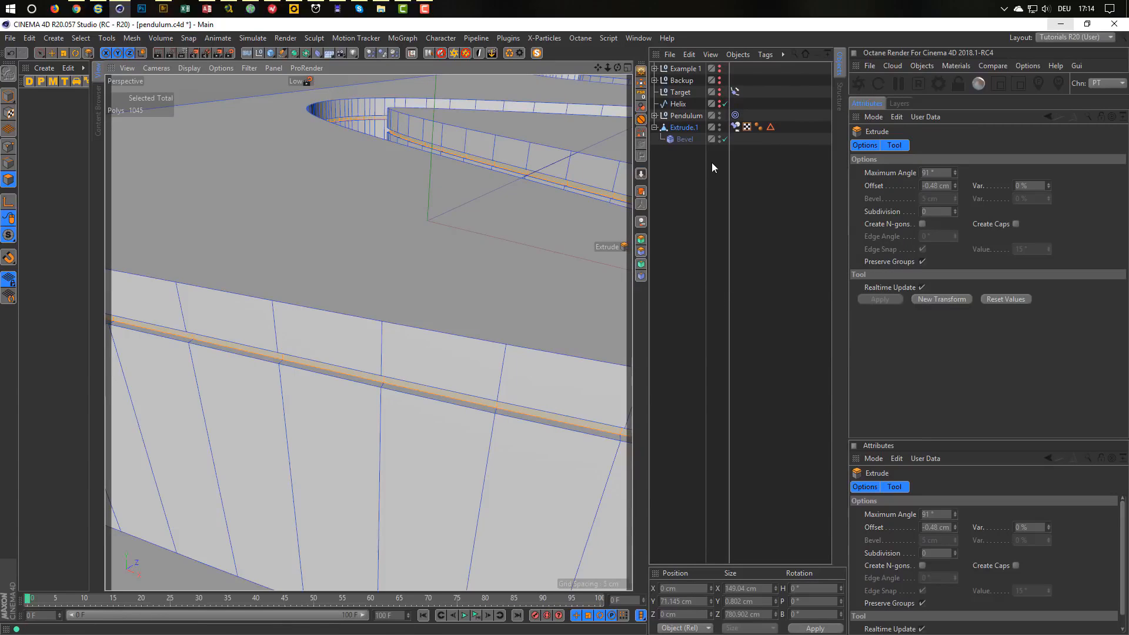
{"action": "left_click", "coordinate": [692, 131]}
{"action": "left_click", "coordinate": [8, 165]}
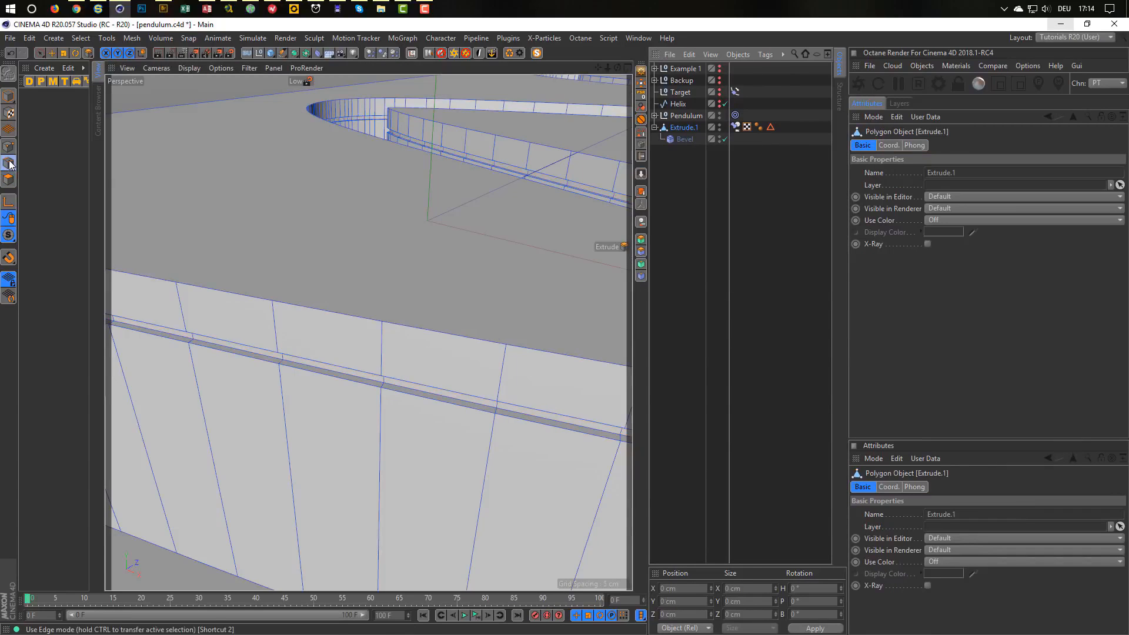
Loop-select the first groove edge loops along the near slot wall, including its upper loop.
{"action": "key", "text": "u"}
{"action": "key", "text": "l"}
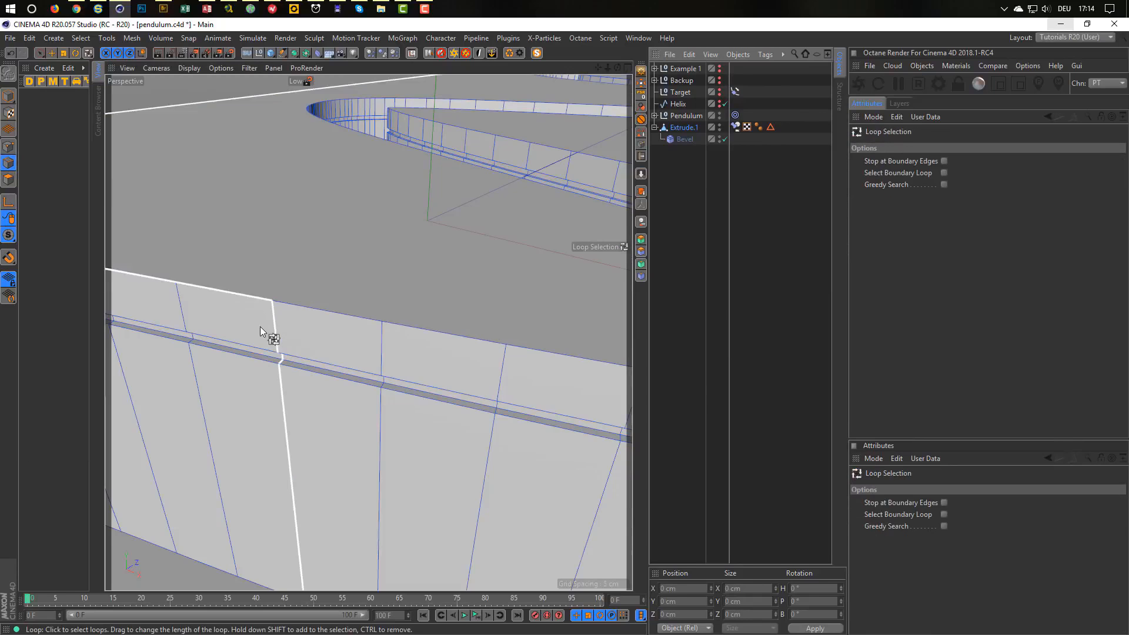
{"action": "left_click_drag", "start_coordinate": [278, 332], "coordinate": [353, 404], "text": "alt"}
{"action": "left_click", "coordinate": [357, 381]}
{"action": "left_click", "coordinate": [364, 386], "text": "shift"}
{"action": "left_click", "coordinate": [353, 404], "text": "shift"}
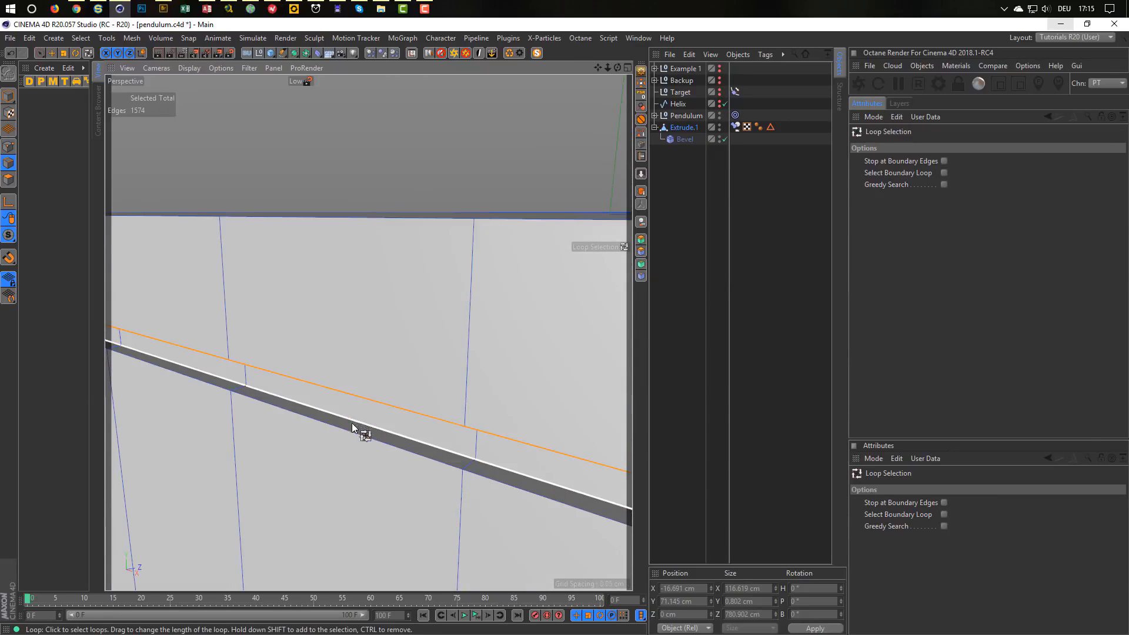
Add the remaining groove edge loops around the slot's rounded end to the selection.
{"action": "scroll", "coordinate": [247, 406], "scroll_direction": "down", "scroll_amount": 4}
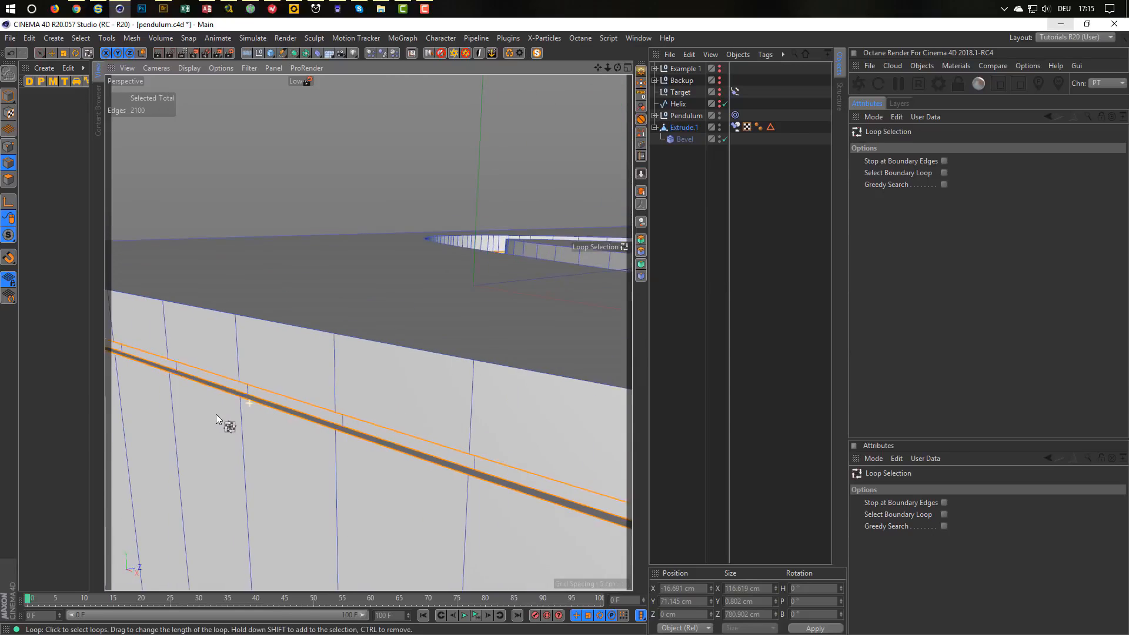
{"action": "left_click_drag", "start_coordinate": [195, 415], "coordinate": [474, 426], "text": "alt"}
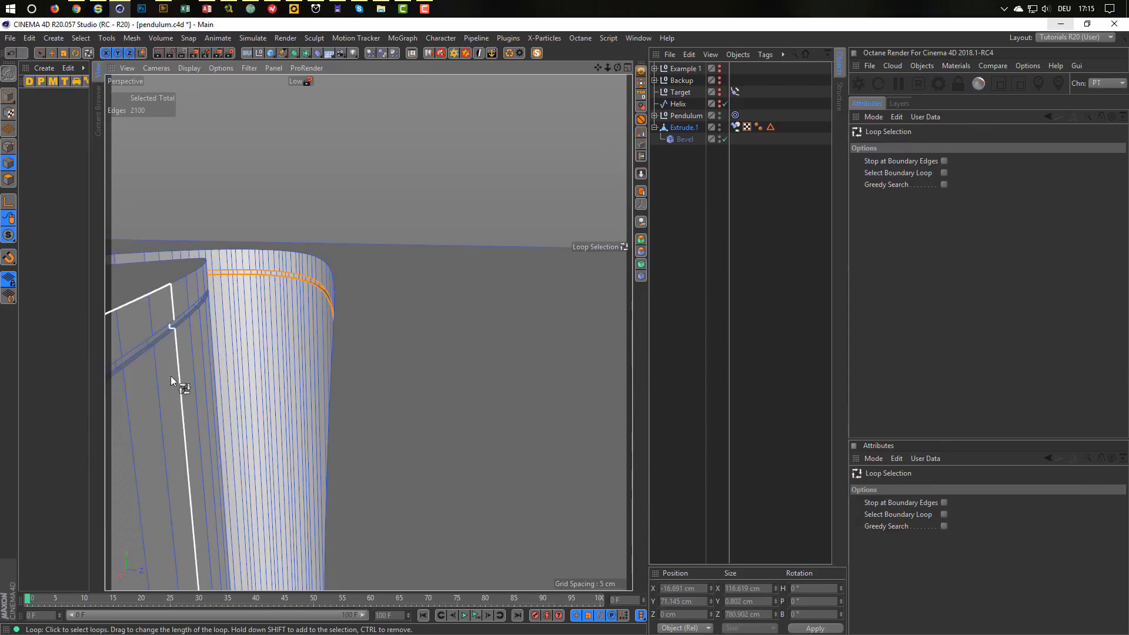
{"action": "left_click_drag", "start_coordinate": [151, 357], "coordinate": [215, 337], "text": "alt"}
{"action": "scroll", "coordinate": [280, 300], "scroll_direction": "up", "scroll_amount": 5}
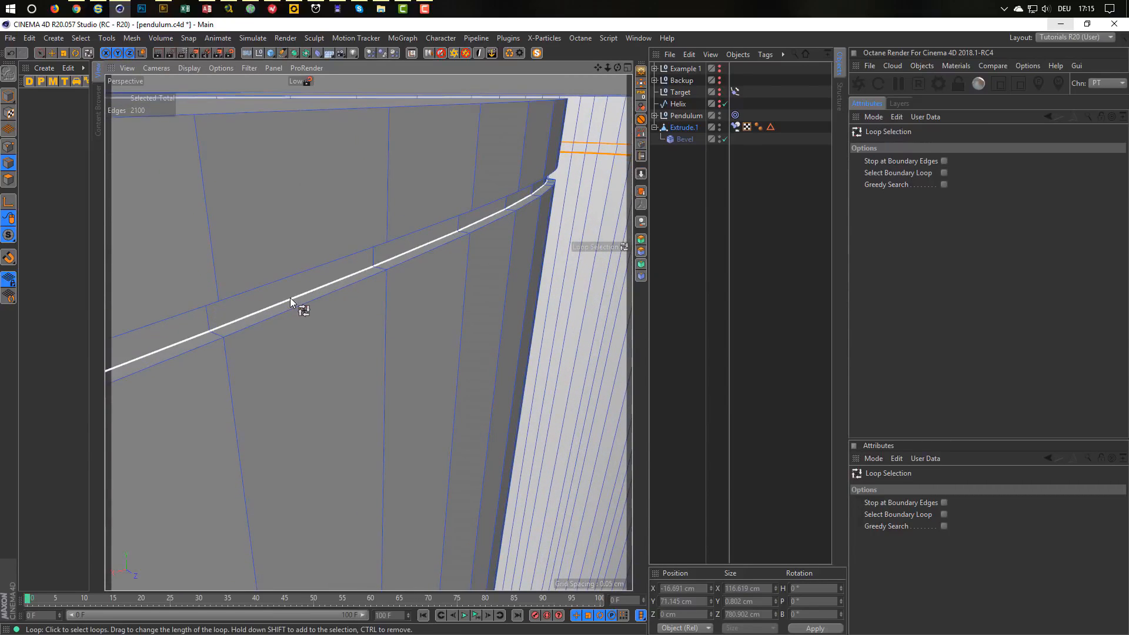
{"action": "left_click", "coordinate": [290, 298], "text": "shift"}
{"action": "left_click", "coordinate": [297, 308], "text": "shift"}
{"action": "left_click_drag", "start_coordinate": [297, 308], "coordinate": [302, 267], "text": "alt"}
{"action": "left_click", "coordinate": [310, 266], "text": "shift"}
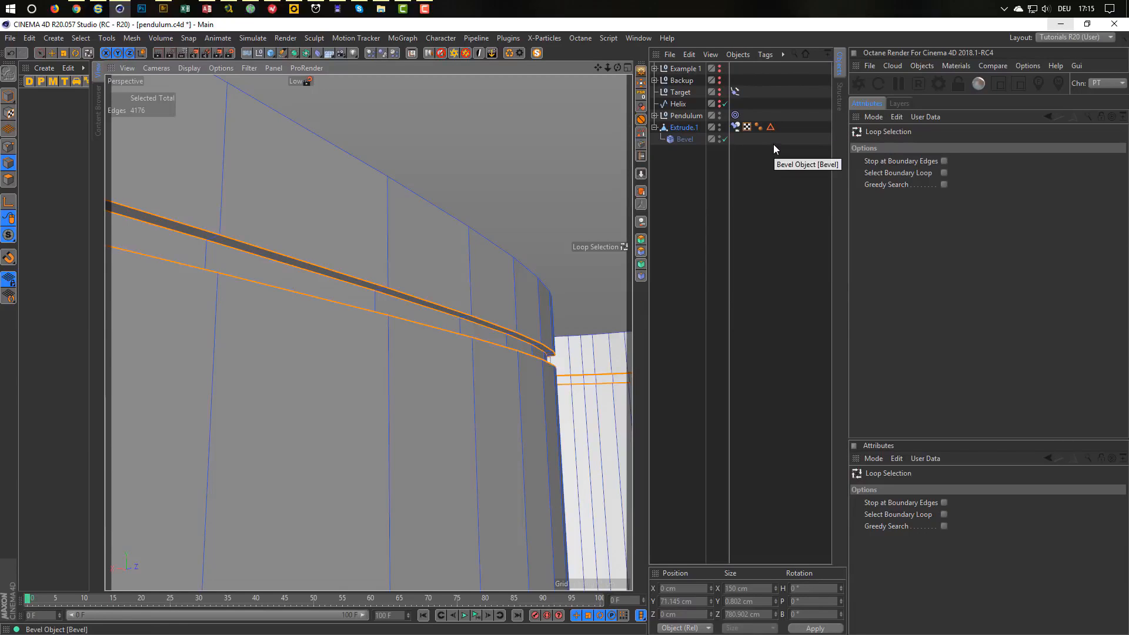
Store the groove edges as a selection tag named 'Edge Selection Small'.
{"action": "left_click", "coordinate": [641, 132]}
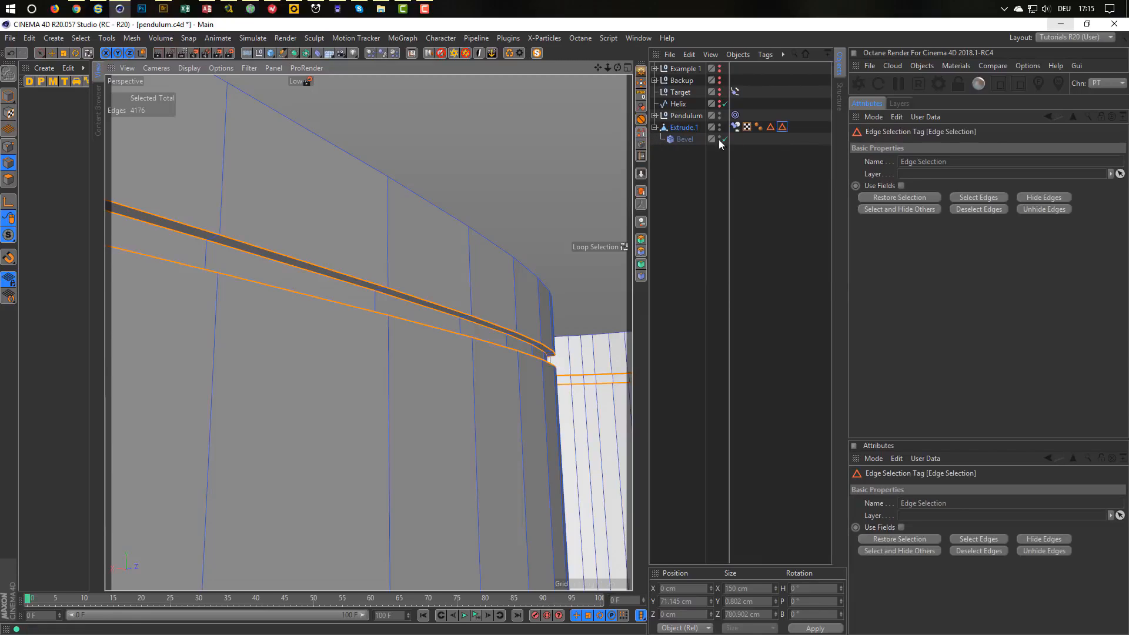
{"action": "left_click", "coordinate": [963, 160]}
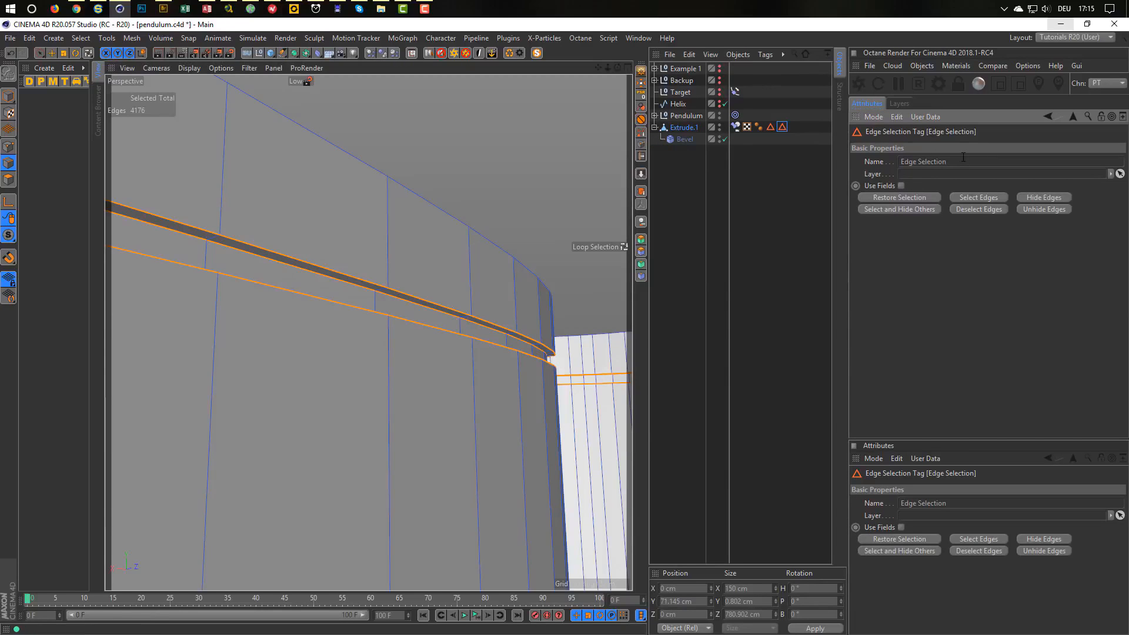
{"action": "type", "text": "Small"}
{"action": "key", "text": "Return"}
Return to Model mode, zoom in on the bevelled strip, and select the Bevel object.
{"action": "left_click_drag", "start_coordinate": [536, 315], "coordinate": [221, 269], "text": "alt"}
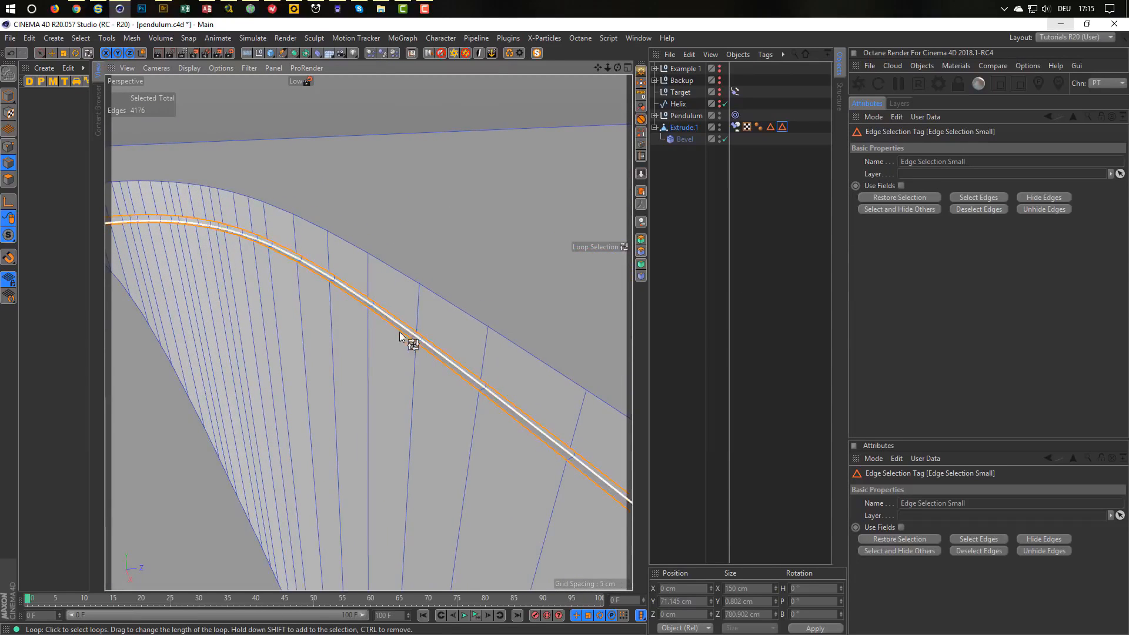
{"action": "left_click", "coordinate": [8, 96]}
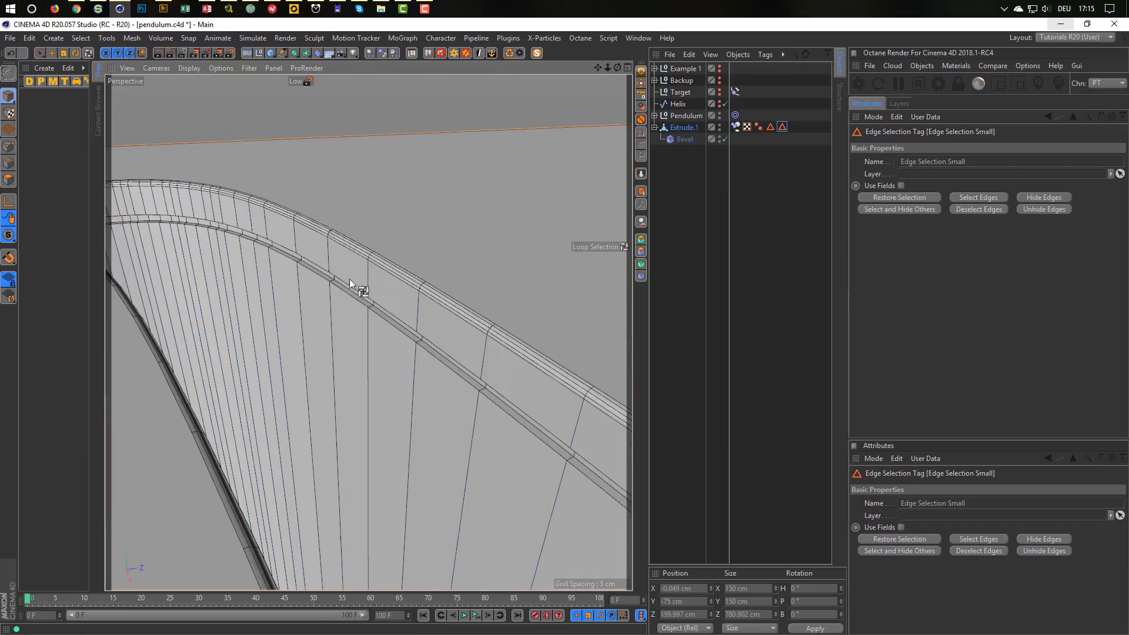
{"action": "left_click_drag", "start_coordinate": [369, 333], "coordinate": [399, 328], "text": "alt"}
{"action": "right_click_drag", "start_coordinate": [399, 328], "coordinate": [531, 362], "text": "alt"}
{"action": "mouse_move", "coordinate": [497, 358]}
{"action": "left_mouse_down", "text": "alt"}
{"action": "mouse_move", "coordinate": [497, 344]}
{"action": "mouse_move", "coordinate": [500, 354]}
{"action": "left_mouse_up", "text": "alt"}
{"action": "left_click", "coordinate": [684, 139]}
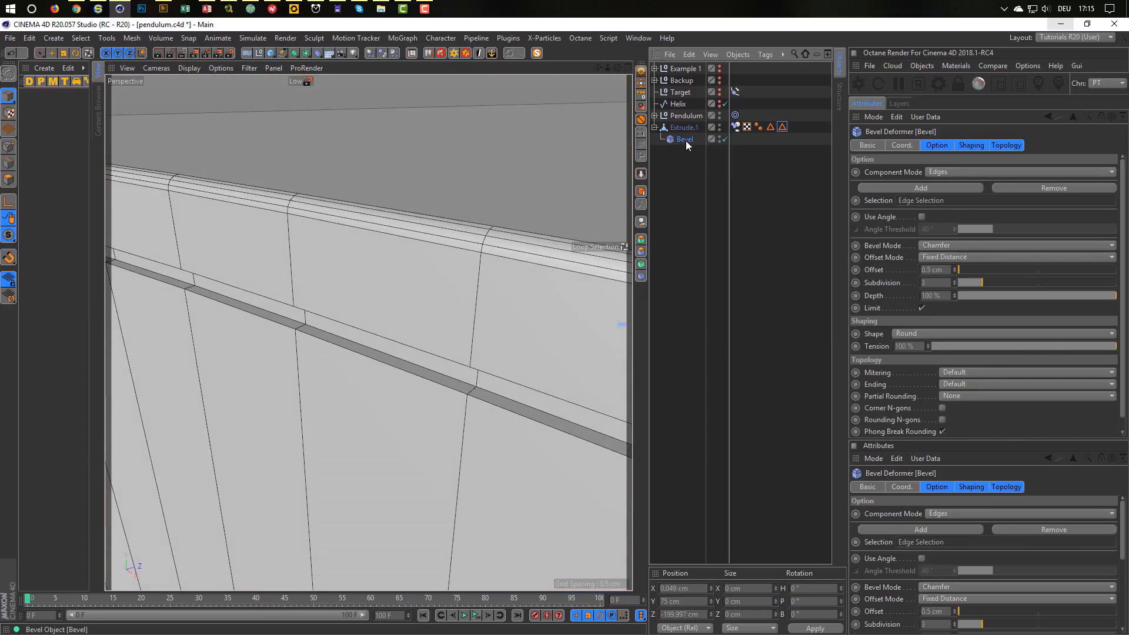
Copy Bevel as Bevel.1, restrict it to Edge Selection Small, and set its offset to 0.1 cm.
{"action": "left_click_drag", "start_coordinate": [686, 144], "coordinate": [689, 152], "text": "ctrl"}
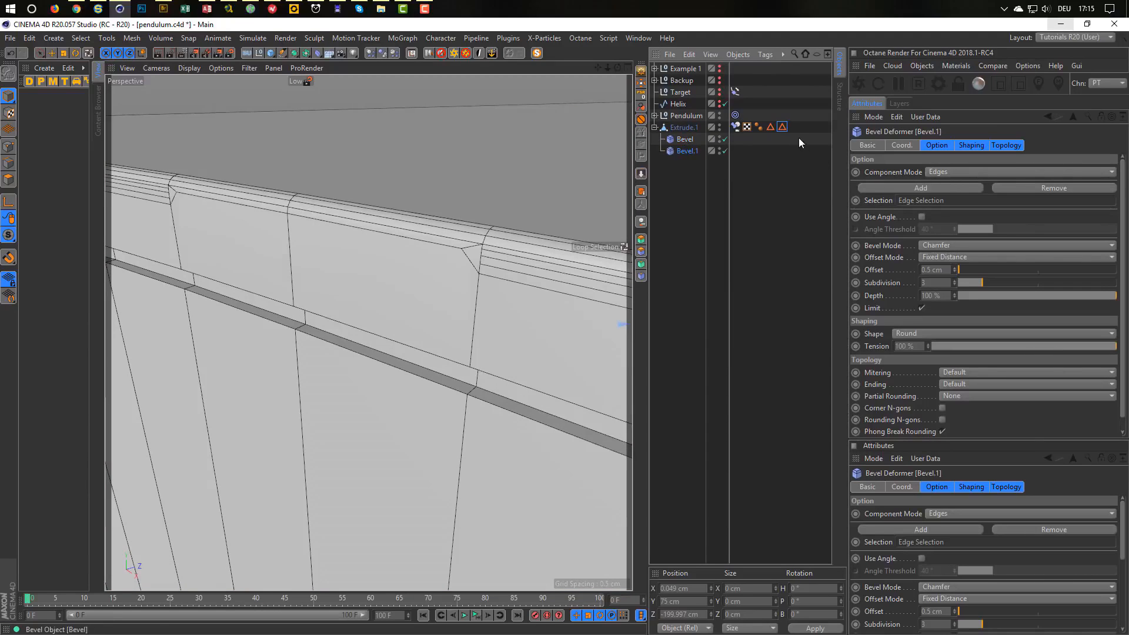
{"action": "left_click_drag", "start_coordinate": [782, 127], "coordinate": [928, 203]}
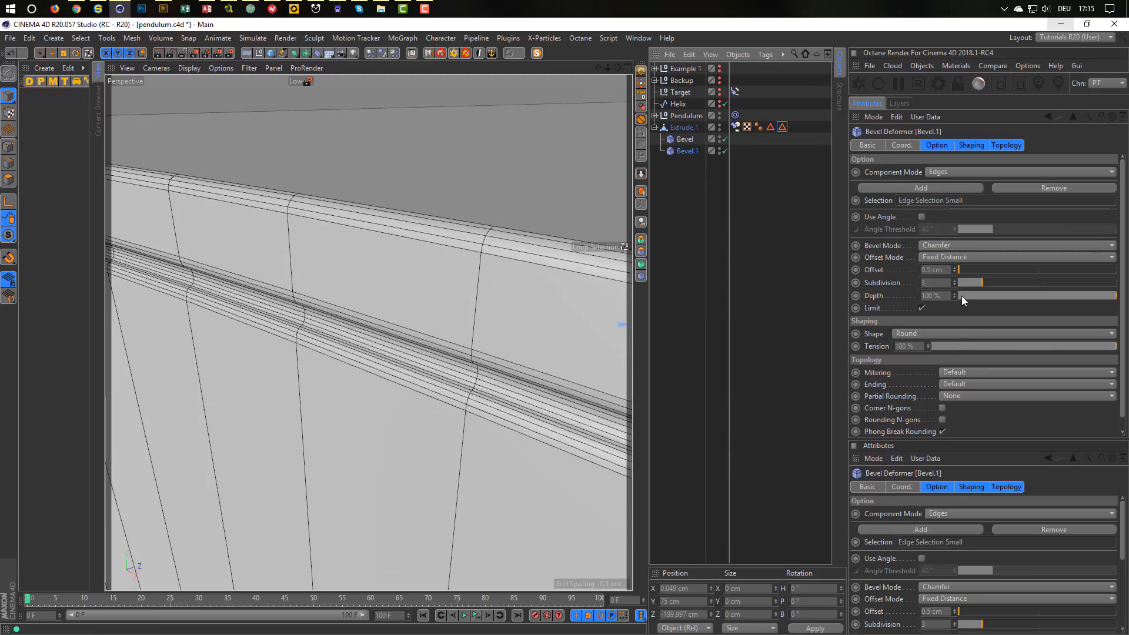
{"action": "left_click", "coordinate": [938, 270]}
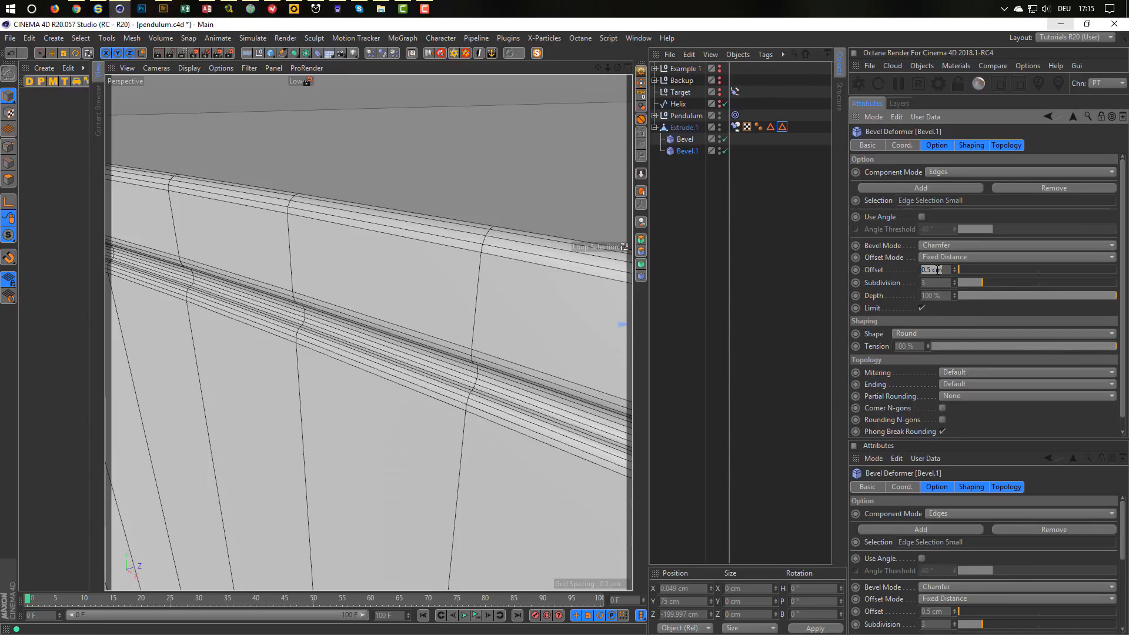
{"action": "type", "text": "0.1"}
{"action": "key", "text": "Return"}
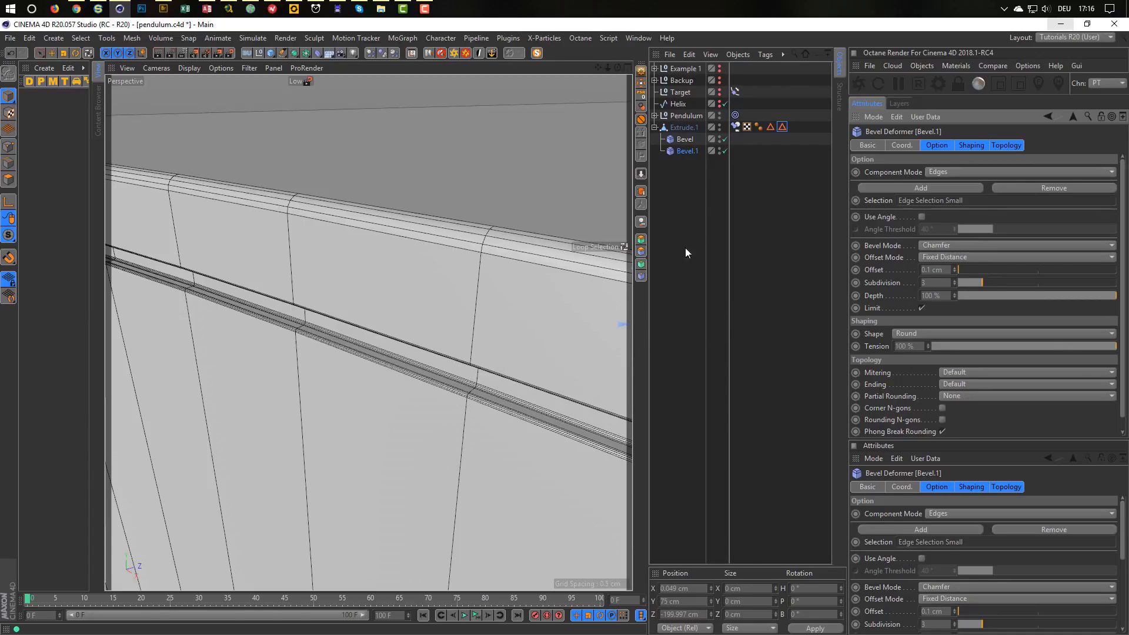
Disable both Bevel deformers and switch Extrude.1 to Edge mode.
{"action": "left_click", "coordinate": [693, 129]}
{"action": "left_click", "coordinate": [725, 139]}
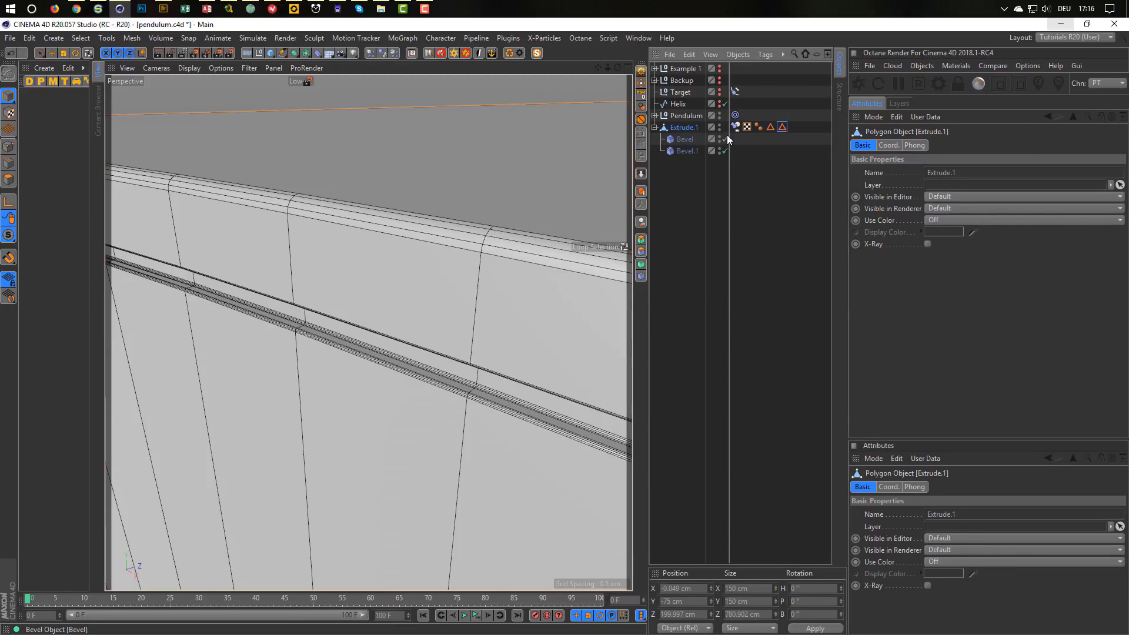
{"action": "left_click", "coordinate": [726, 151]}
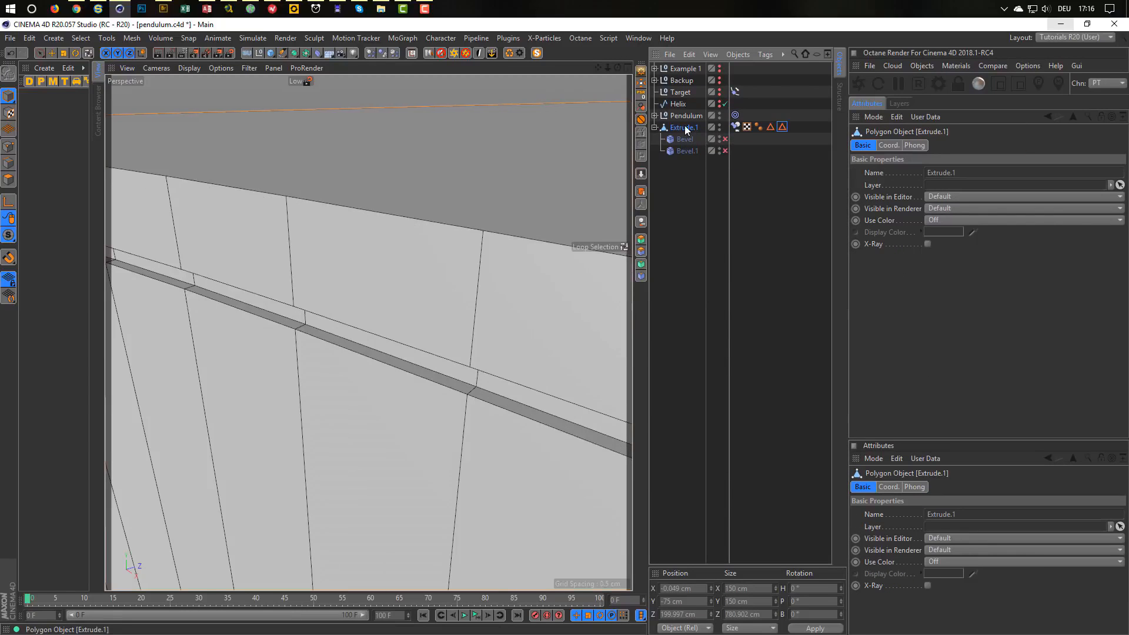
{"action": "left_click", "coordinate": [11, 164]}
Clear the edge selection and restore the groove edges from the Edge Selection Small tag.
{"action": "left_click_drag", "start_coordinate": [339, 315], "coordinate": [387, 362], "text": "alt"}
{"action": "right_click_drag", "start_coordinate": [386, 341], "coordinate": [335, 351], "text": "alt"}
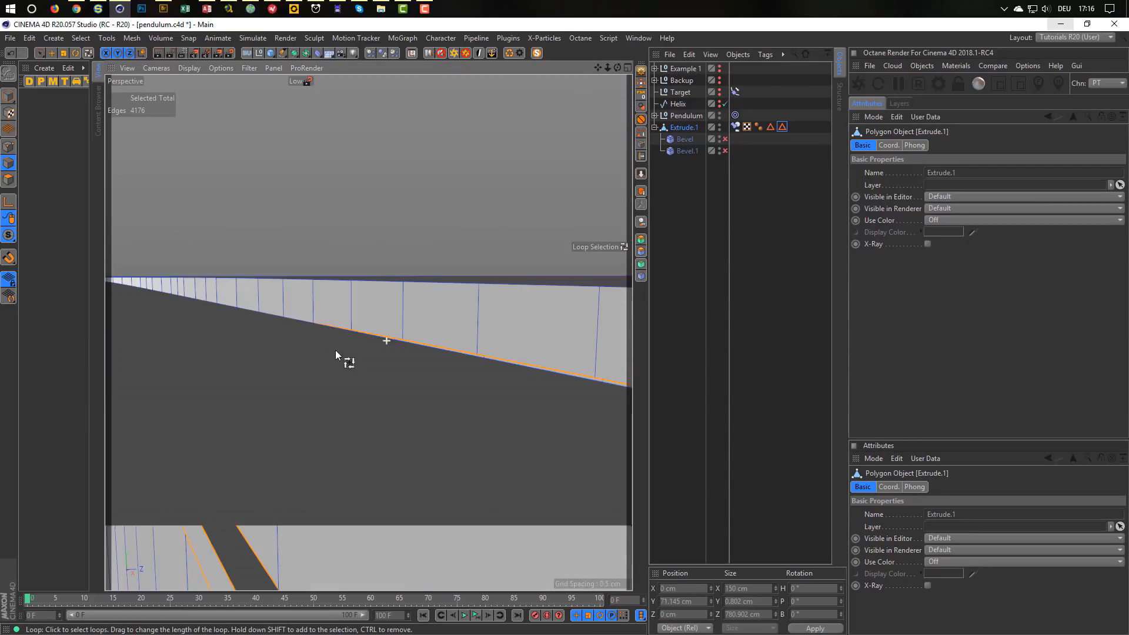
{"action": "left_click_drag", "start_coordinate": [304, 313], "coordinate": [317, 360], "text": "alt"}
{"action": "left_click_drag", "start_coordinate": [187, 340], "coordinate": [451, 223], "text": "alt"}
{"action": "key", "text": "space"}
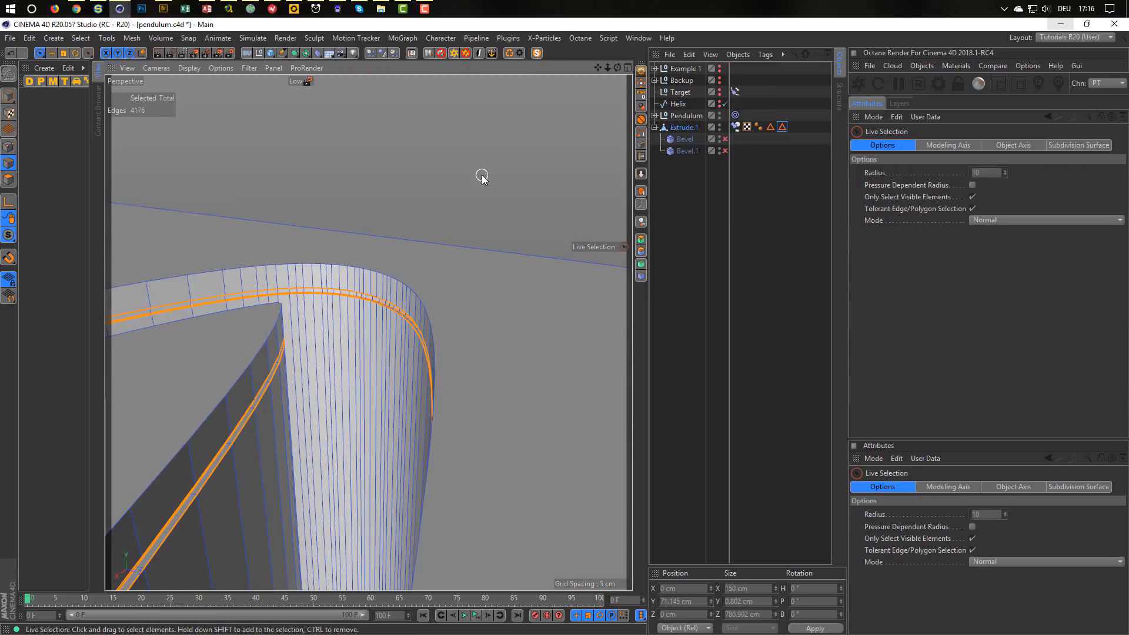
{"action": "left_click", "coordinate": [482, 175]}
{"action": "left_click_drag", "start_coordinate": [357, 336], "coordinate": [596, 298], "text": "alt"}
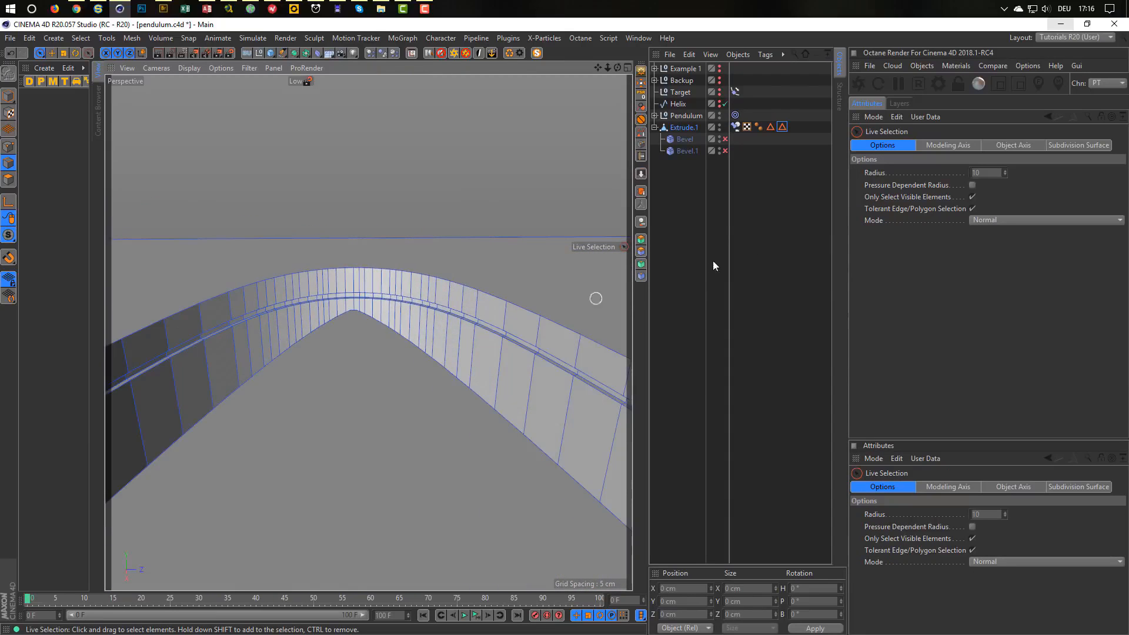
{"action": "double_click", "coordinate": [782, 126]}
{"action": "left_click_drag", "start_coordinate": [511, 280], "coordinate": [350, 258], "text": "alt"}
{"action": "right_click_drag", "start_coordinate": [347, 269], "coordinate": [270, 310], "text": "alt"}
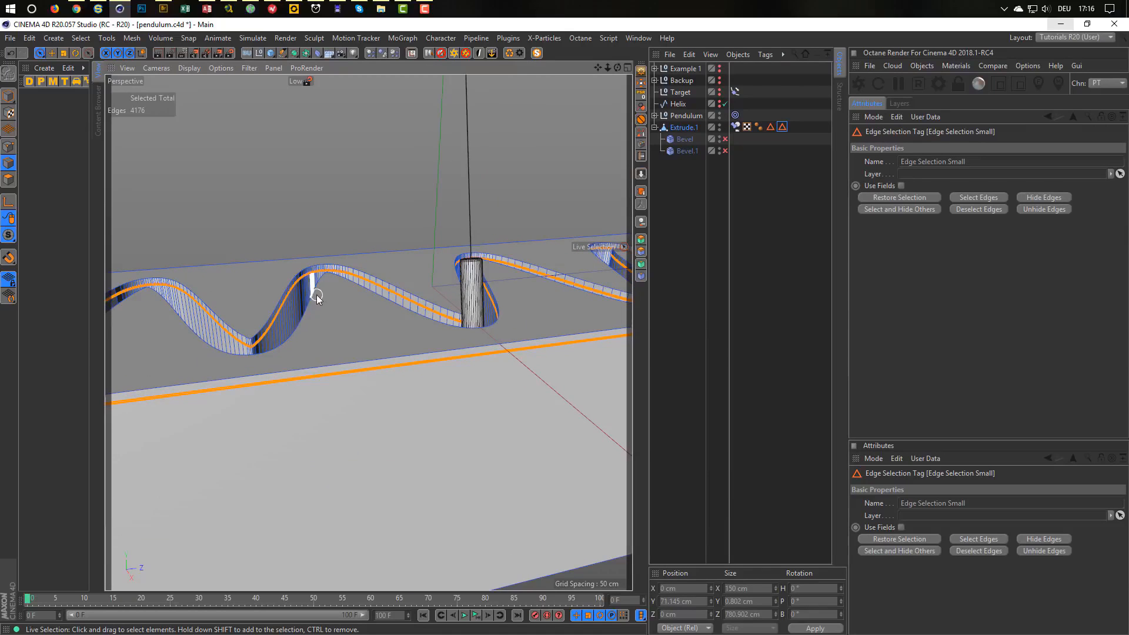
Scale the groove edges down to about 47% and re-enable Bevel.1.
{"action": "key", "text": "t"}
{"action": "right_click_drag", "start_coordinate": [378, 301], "coordinate": [295, 322], "text": "alt"}
{"action": "scroll", "coordinate": [295, 323], "scroll_direction": "up", "scroll_amount": 10}
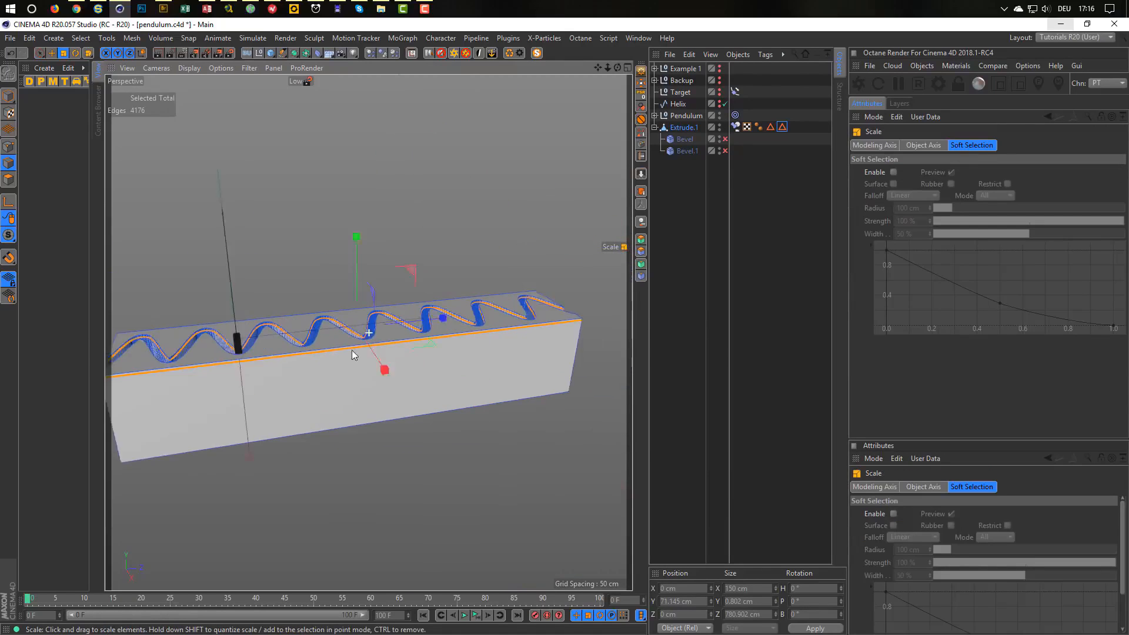
{"action": "left_click_drag", "start_coordinate": [290, 318], "coordinate": [310, 292], "text": "alt"}
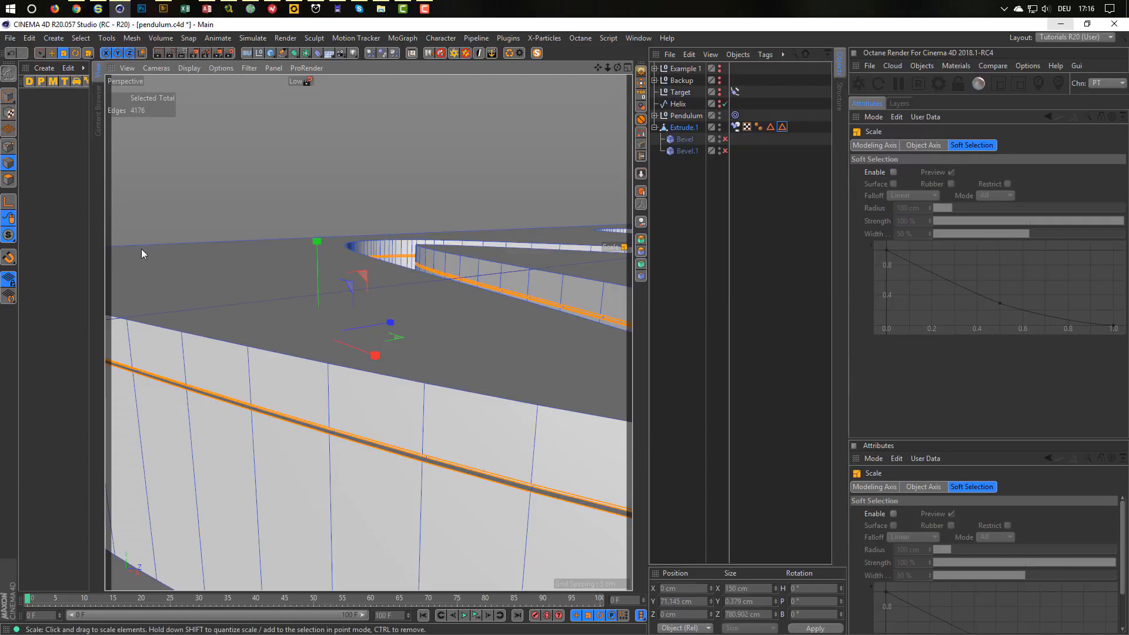
{"action": "left_click", "coordinate": [9, 96]}
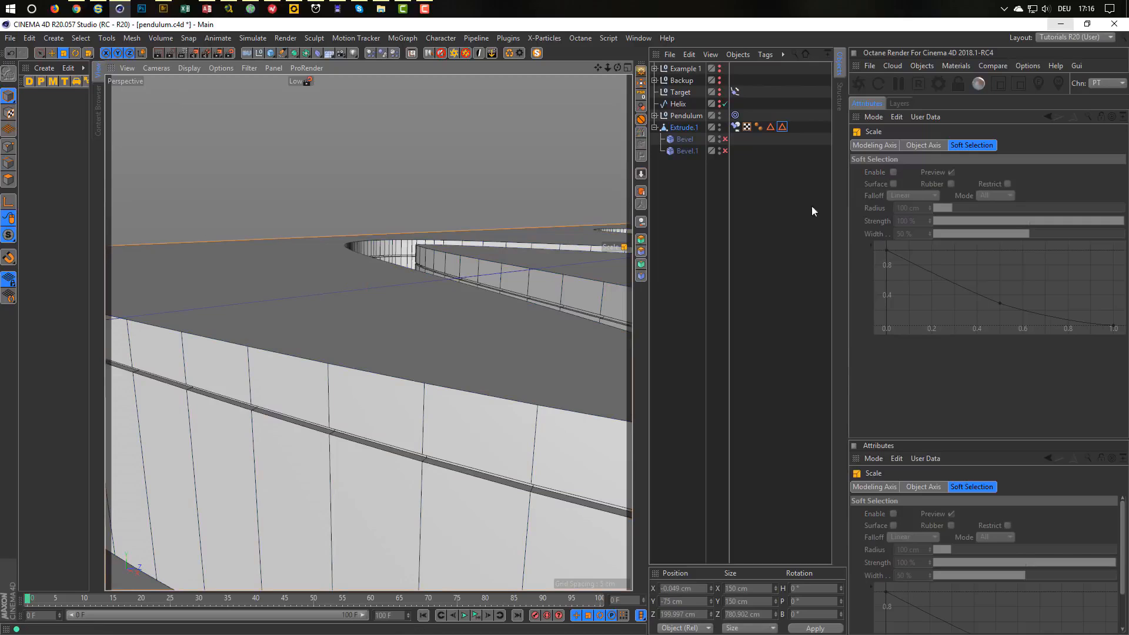
{"action": "left_click", "coordinate": [725, 151]}
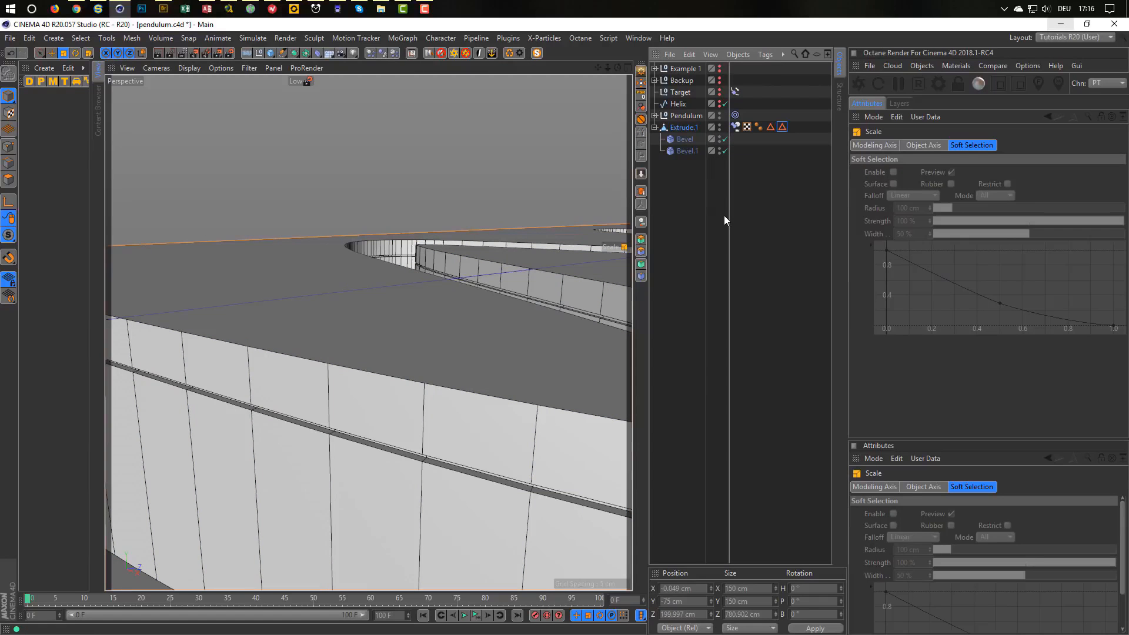
{"action": "scroll", "coordinate": [411, 463], "scroll_direction": "up", "scroll_amount": 2}
Frame the pendulum cylinder in the bevelled wavy slot and start the Octane viewport render with Ctrl+R.
{"action": "scroll", "coordinate": [454, 451], "scroll_direction": "up", "scroll_amount": 3}
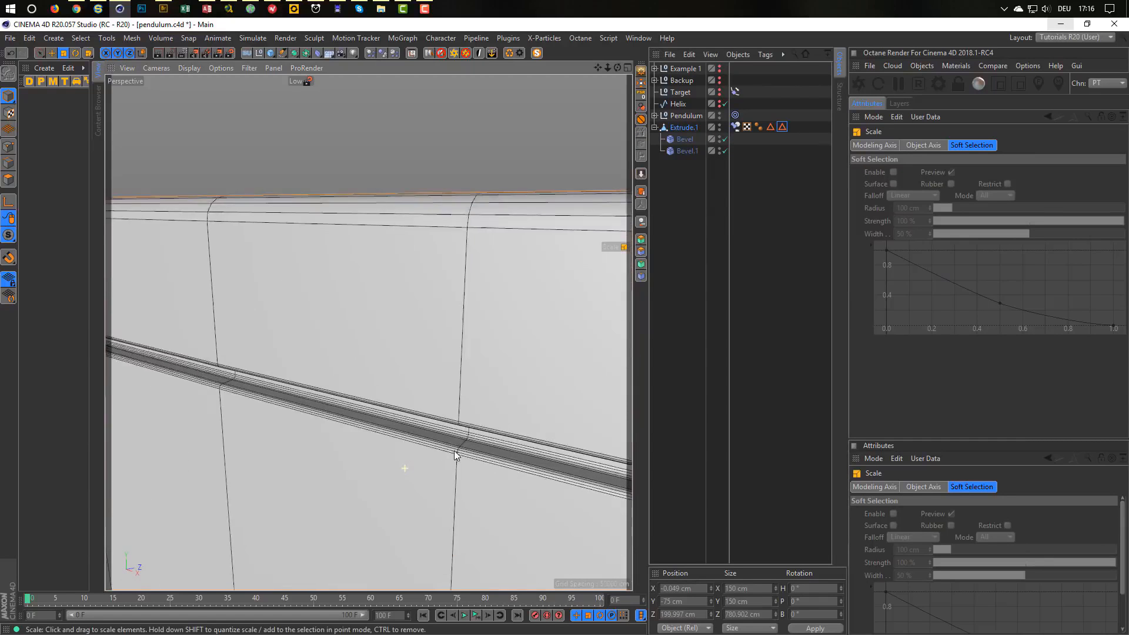
{"action": "scroll", "coordinate": [454, 451], "scroll_direction": "down", "scroll_amount": 6}
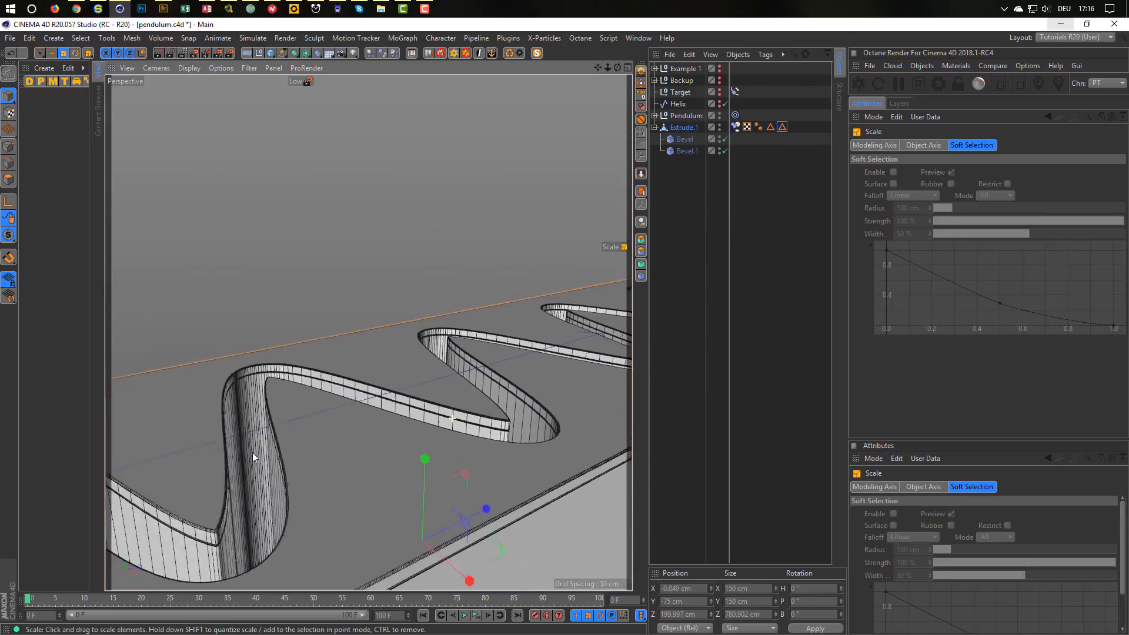
{"action": "mouse_move", "coordinate": [252, 453]}
{"action": "left_mouse_down", "text": "alt"}
{"action": "mouse_move", "coordinate": [298, 433]}
{"action": "mouse_move", "coordinate": [355, 306]}
{"action": "mouse_move", "coordinate": [327, 281]}
{"action": "mouse_move", "coordinate": [447, 287]}
{"action": "mouse_move", "coordinate": [393, 344]}
{"action": "mouse_move", "coordinate": [503, 266]}
{"action": "mouse_move", "coordinate": [510, 274]}
{"action": "left_mouse_up", "text": "alt"}
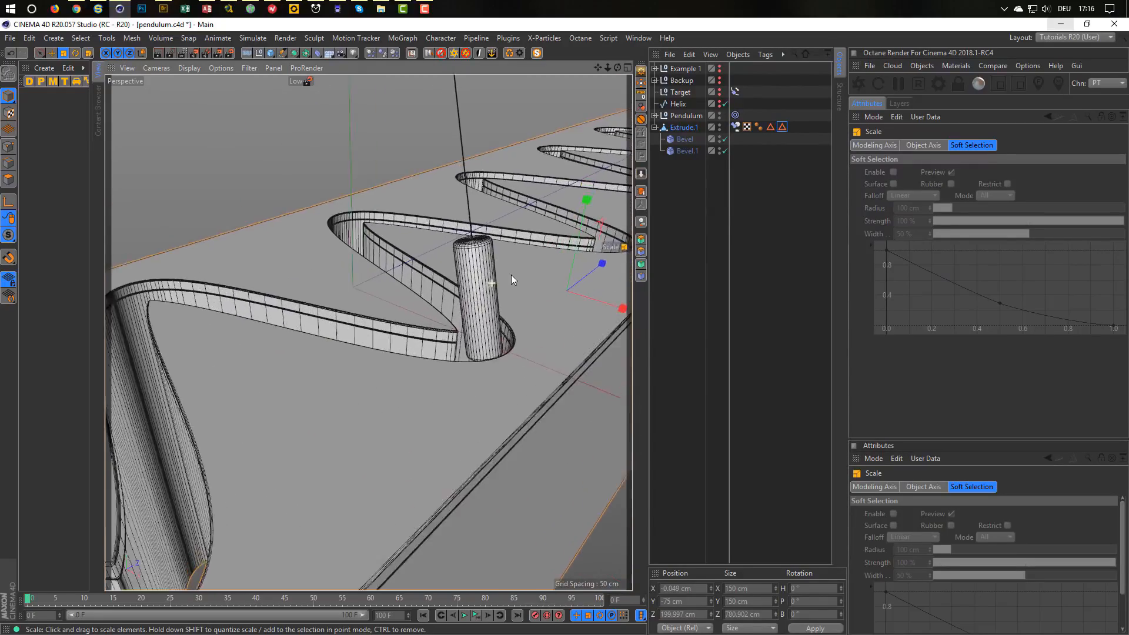
{"action": "scroll", "coordinate": [513, 273], "scroll_direction": "up", "scroll_amount": 1}
{"action": "mouse_move", "coordinate": [513, 274]}
{"action": "middle_mouse_down", "text": "alt"}
{"action": "mouse_move", "coordinate": [454, 316]}
{"action": "mouse_move", "coordinate": [490, 273]}
{"action": "middle_mouse_up", "text": "alt"}
{"action": "scroll", "coordinate": [459, 314], "scroll_direction": "up", "scroll_amount": 3}
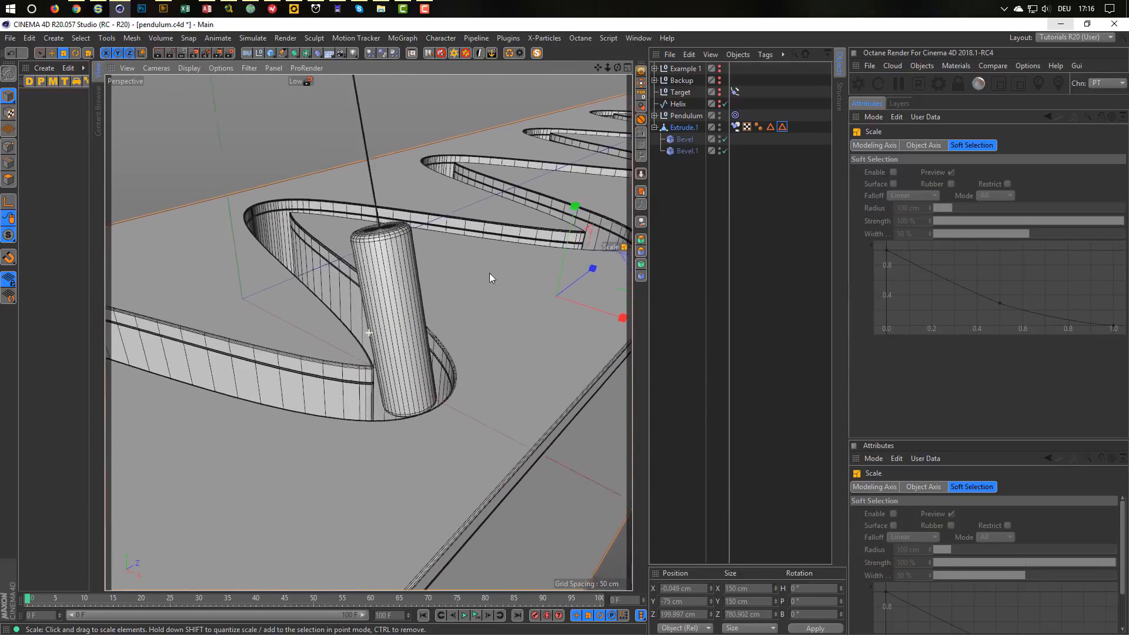
{"action": "mouse_move", "coordinate": [490, 273]}
{"action": "left_mouse_down", "text": "alt"}
{"action": "mouse_move", "coordinate": [476, 286]}
{"action": "mouse_move", "coordinate": [519, 265]}
{"action": "mouse_move", "coordinate": [495, 280]}
{"action": "left_mouse_up", "text": "alt"}
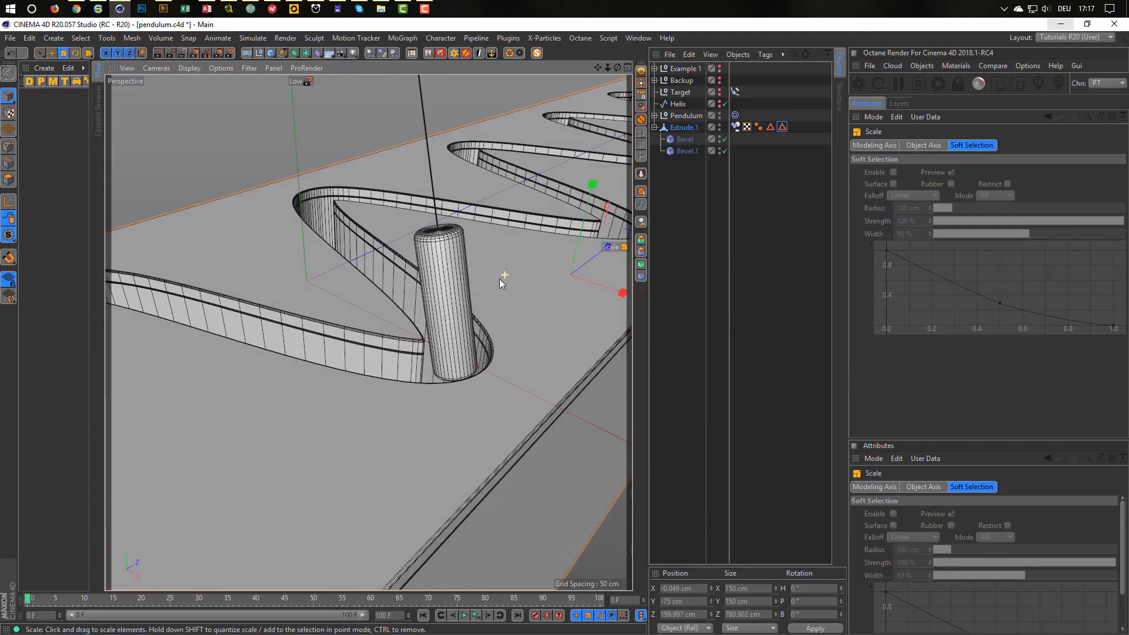
{"action": "key", "text": "ctrl+r"}
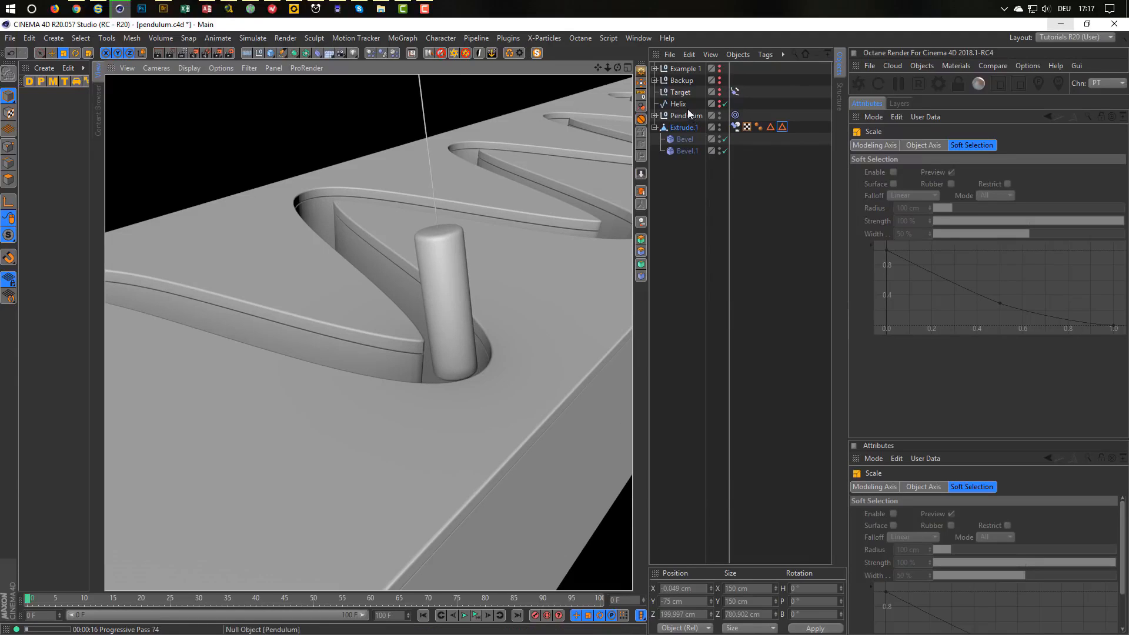
Set the Pendulum's Cylinder.1 cap fillet radius to 0.5 cm and check it in its slot.
{"action": "left_click", "coordinate": [655, 115]}
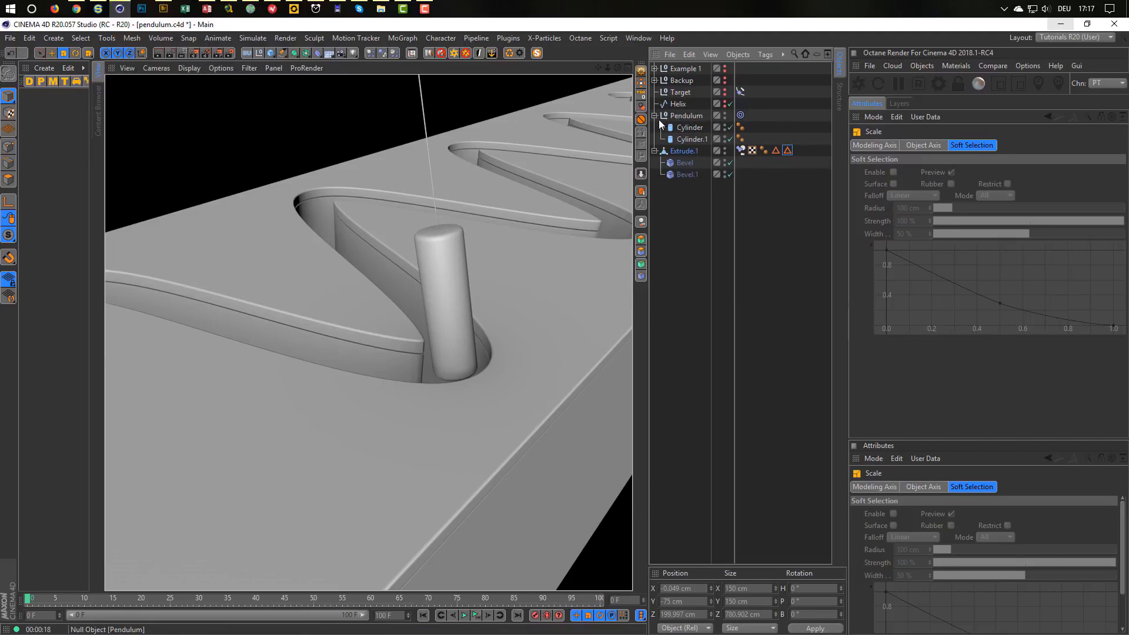
{"action": "left_click", "coordinate": [693, 139]}
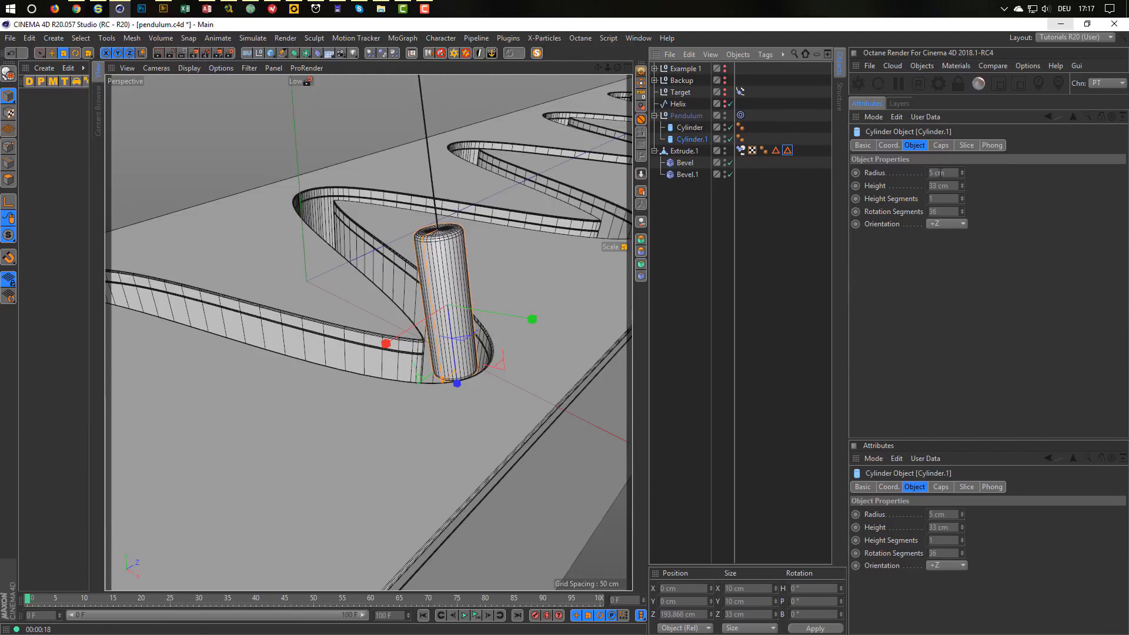
{"action": "left_click", "coordinate": [940, 145]}
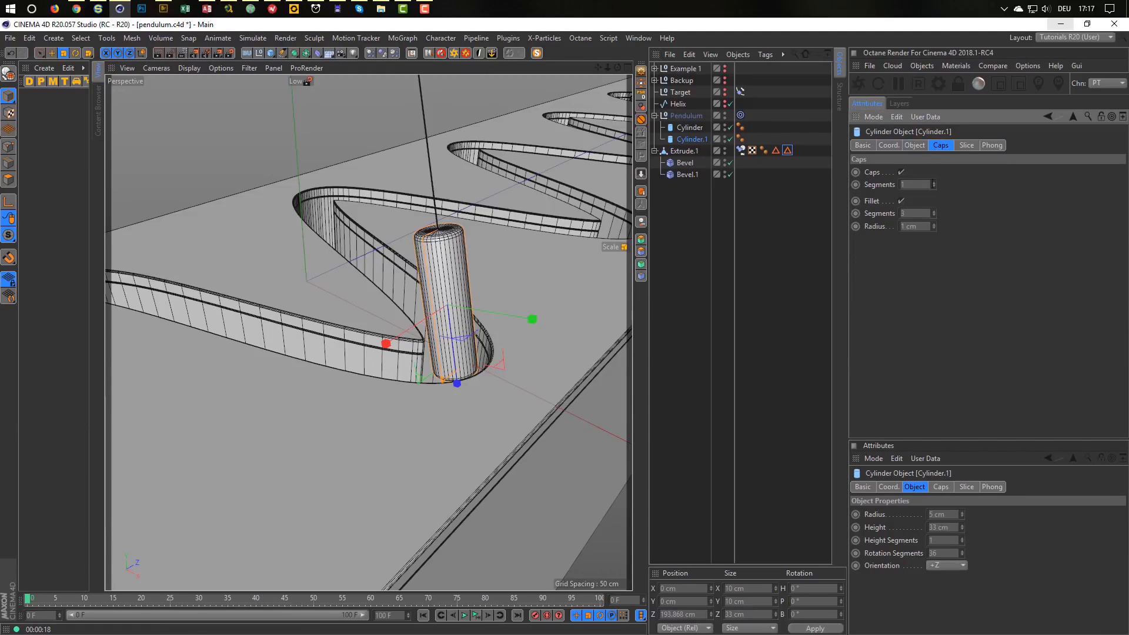
{"action": "left_click", "coordinate": [911, 226]}
{"action": "type", "text": "0.5"}
{"action": "key", "text": "Return"}
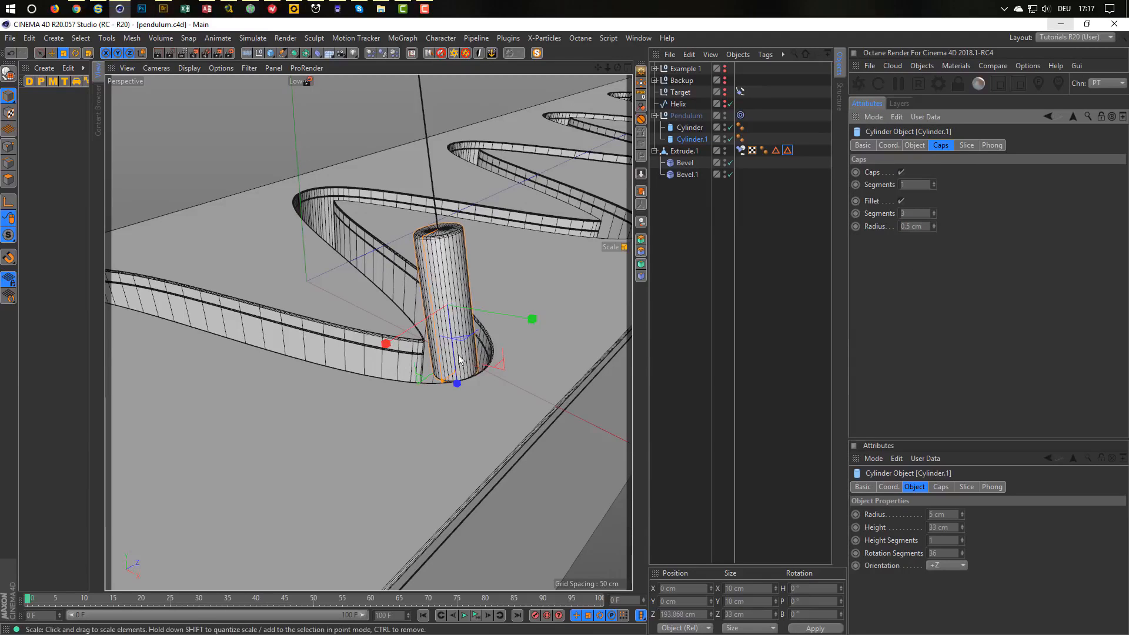
{"action": "scroll", "coordinate": [457, 356], "scroll_direction": "down", "scroll_amount": 5}
{"action": "mouse_move", "coordinate": [401, 365]}
{"action": "left_mouse_down", "text": "alt"}
{"action": "mouse_move", "coordinate": [357, 380]}
{"action": "mouse_move", "coordinate": [414, 363]}
{"action": "mouse_move", "coordinate": [350, 393]}
{"action": "mouse_move", "coordinate": [366, 374]}
{"action": "mouse_move", "coordinate": [334, 370]}
{"action": "mouse_move", "coordinate": [383, 360]}
{"action": "left_mouse_up", "text": "alt"}
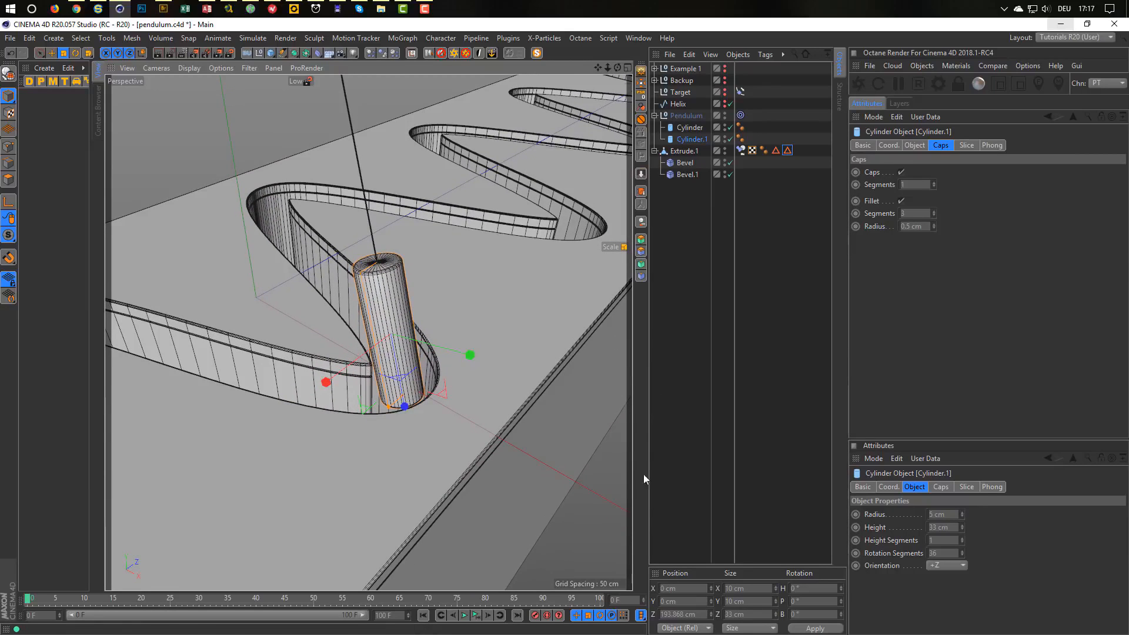
Add a cube, scale it down to about a third, and lower it in the side view.
{"action": "left_click", "coordinate": [270, 53]}
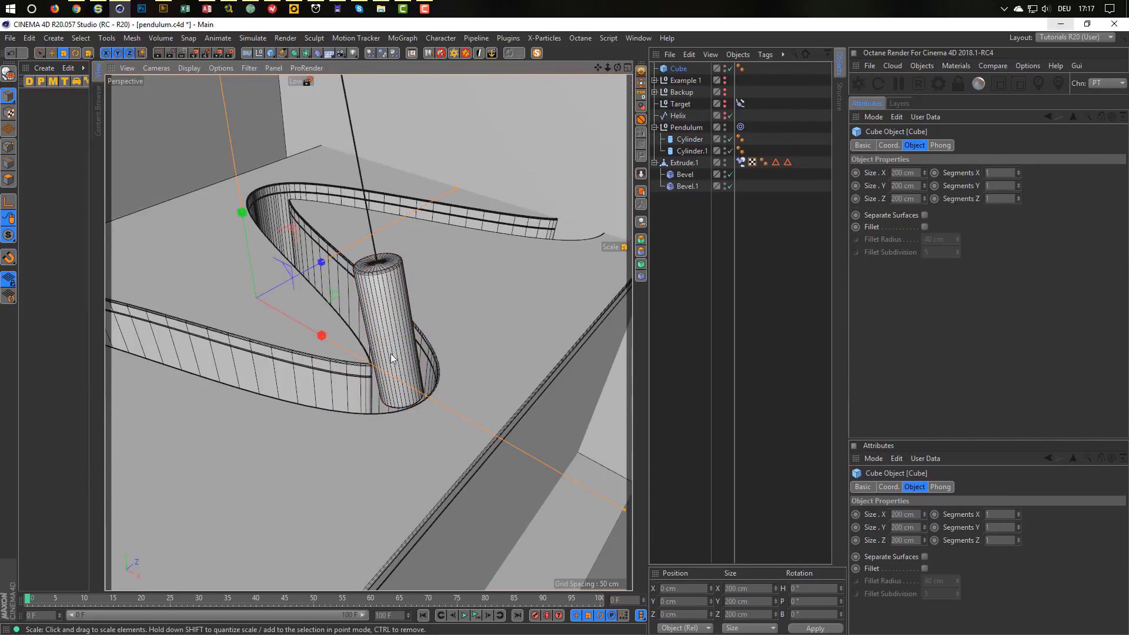
{"action": "key", "text": "t"}
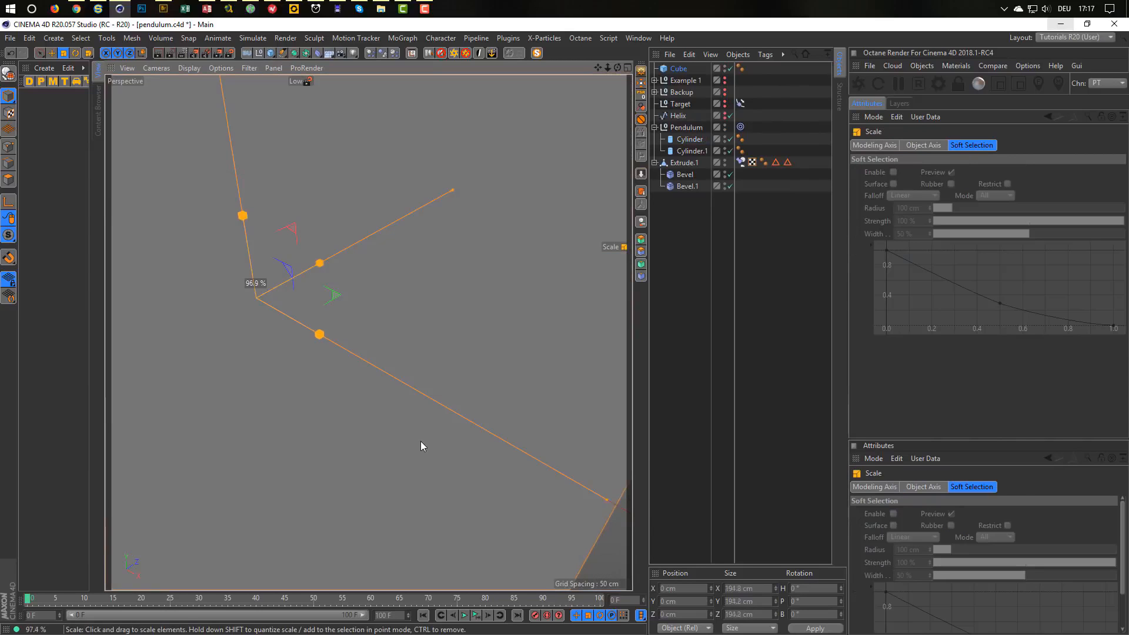
{"action": "left_click_drag", "start_coordinate": [418, 442], "coordinate": [120, 515]}
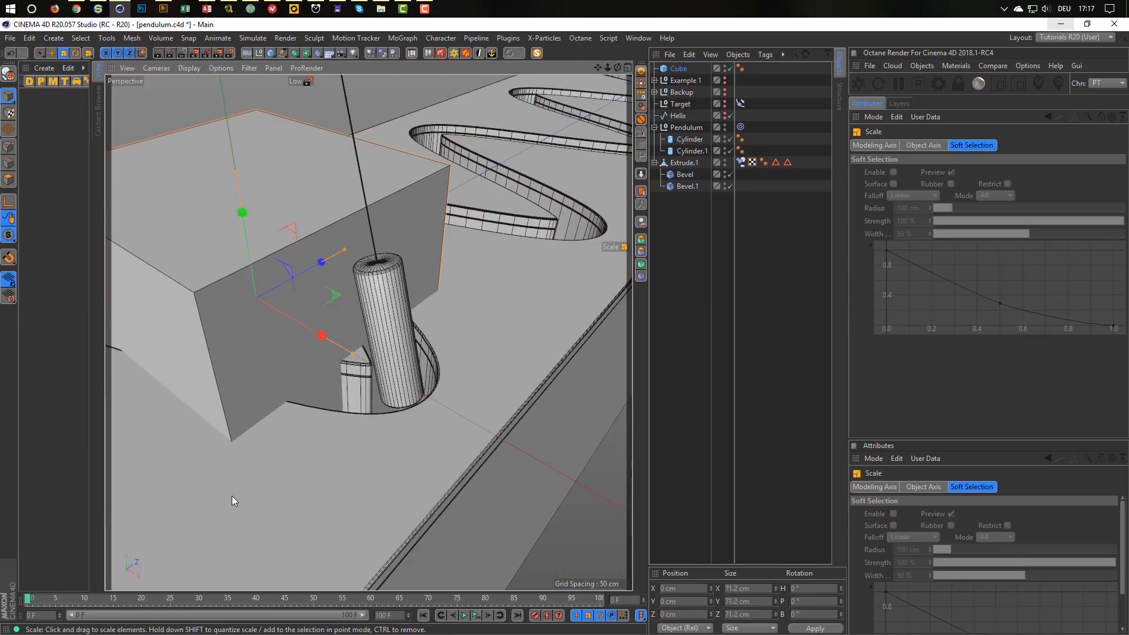
{"action": "middle_click", "coordinate": [270, 482]}
{"action": "middle_click", "coordinate": [288, 481]}
{"action": "middle_click_drag", "start_coordinate": [350, 427], "coordinate": [403, 318], "text": "alt"}
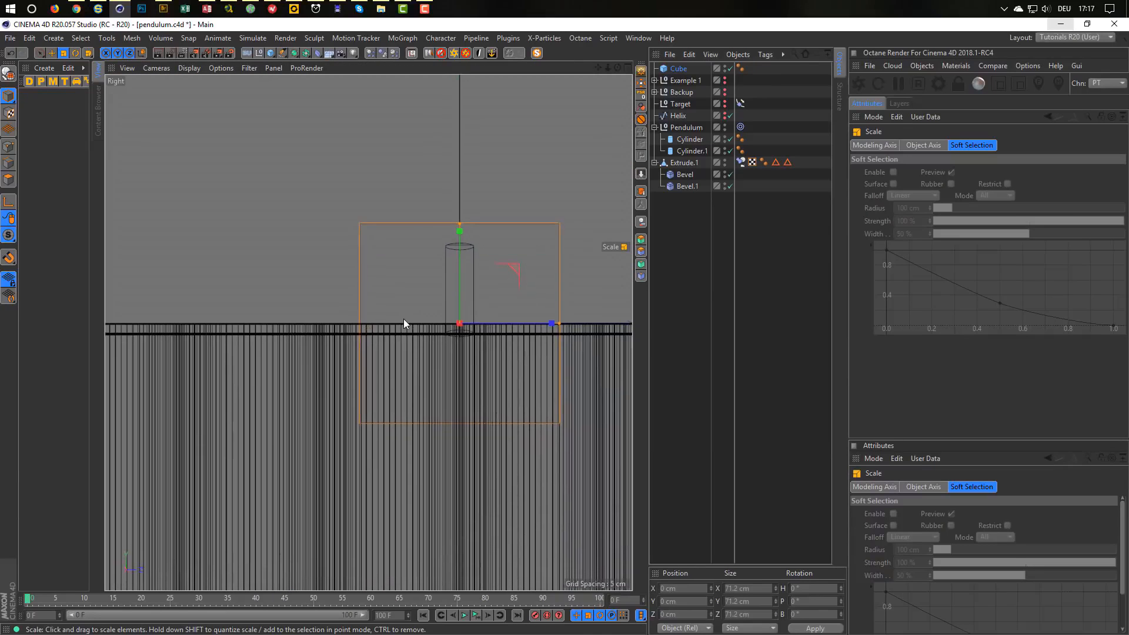
{"action": "right_click_drag", "start_coordinate": [403, 319], "coordinate": [407, 281], "text": "alt"}
{"action": "key", "text": "e"}
{"action": "left_click_drag", "start_coordinate": [407, 281], "coordinate": [363, 430]}
{"action": "scroll", "coordinate": [408, 475], "scroll_direction": "up", "scroll_amount": 2}
{"action": "scroll", "coordinate": [438, 447], "scroll_direction": "up", "scroll_amount": 2}
{"action": "left_click_drag", "start_coordinate": [404, 493], "coordinate": [398, 493]}
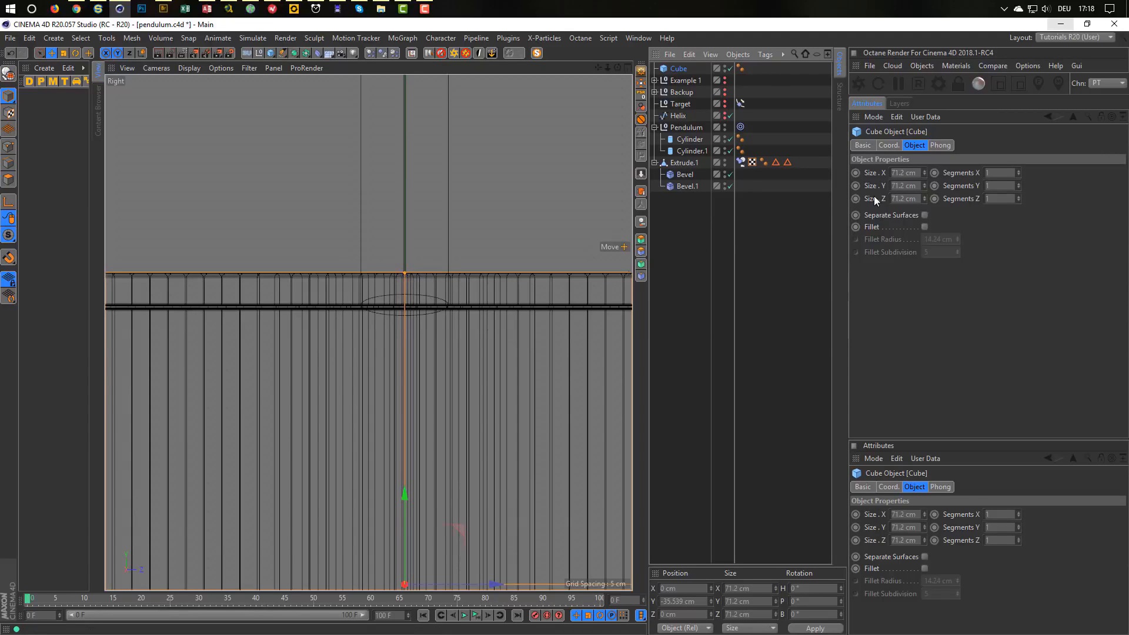
Set the cube's size to 100 cm on X, Y and Z and its Y position to -50 cm.
{"action": "left_click", "coordinate": [906, 172]}
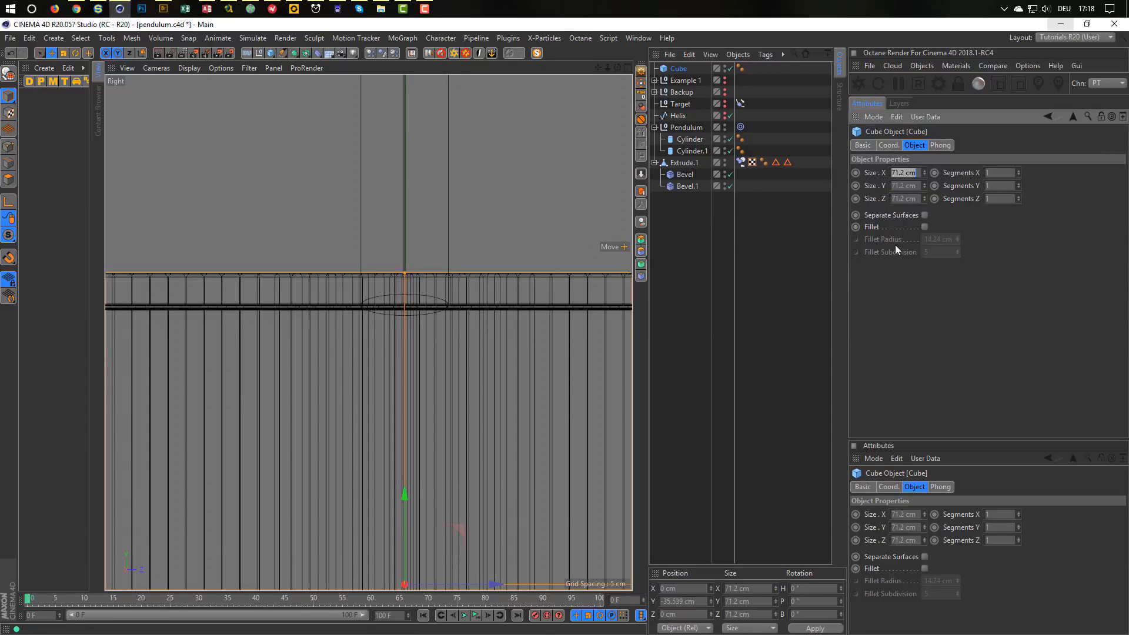
{"action": "type", "text": "10"}
{"action": "key", "text": "Return"}
{"action": "left_click", "coordinate": [872, 172]}
{"action": "left_click_drag", "start_coordinate": [907, 175], "coordinate": [869, 185]}
{"action": "type", "text": "100"}
{"action": "key", "text": "Return"}
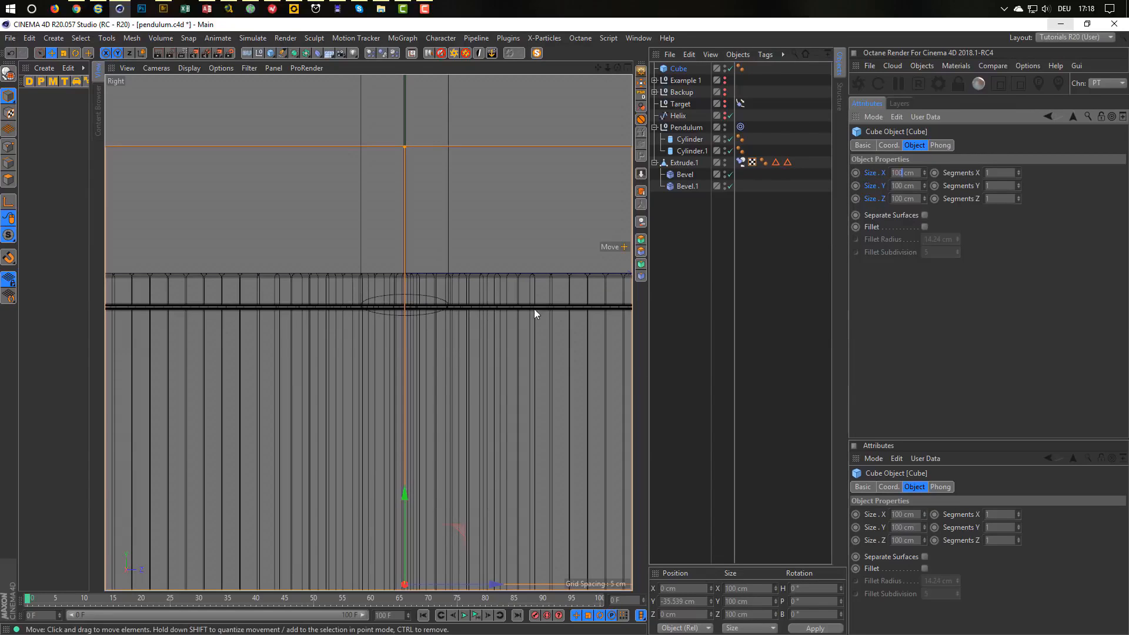
{"action": "left_click", "coordinate": [694, 601]}
{"action": "type", "text": "-50"}
{"action": "key", "text": "Return"}
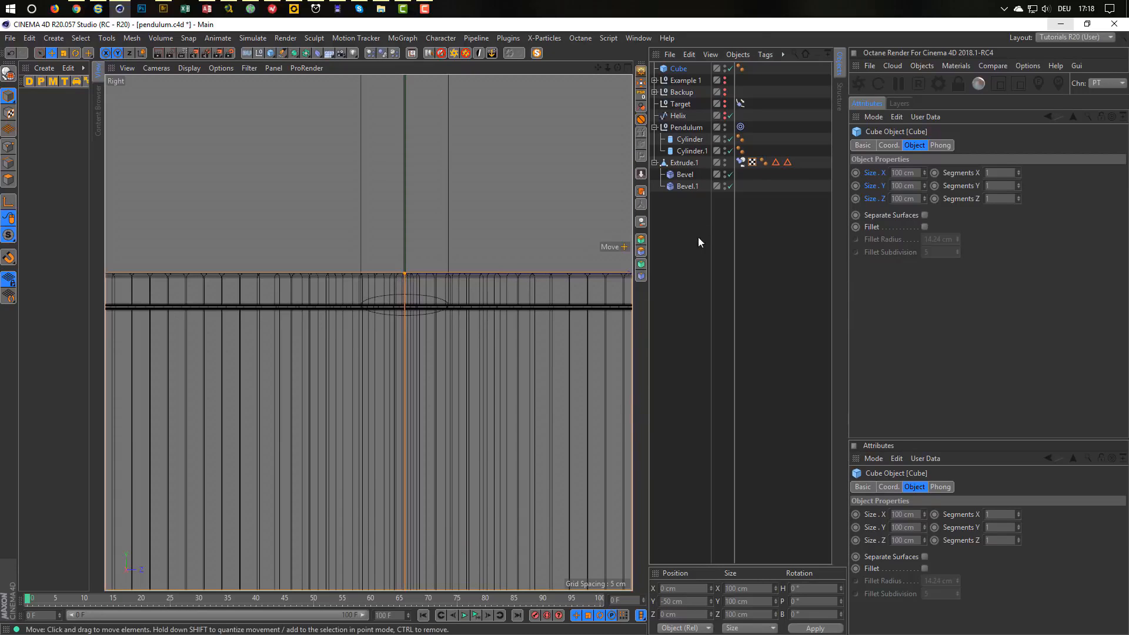
Move the Cube to the bottom of the object list, enable a 0.5 cm fillet, and slide it along X.
{"action": "left_click", "coordinate": [694, 174]}
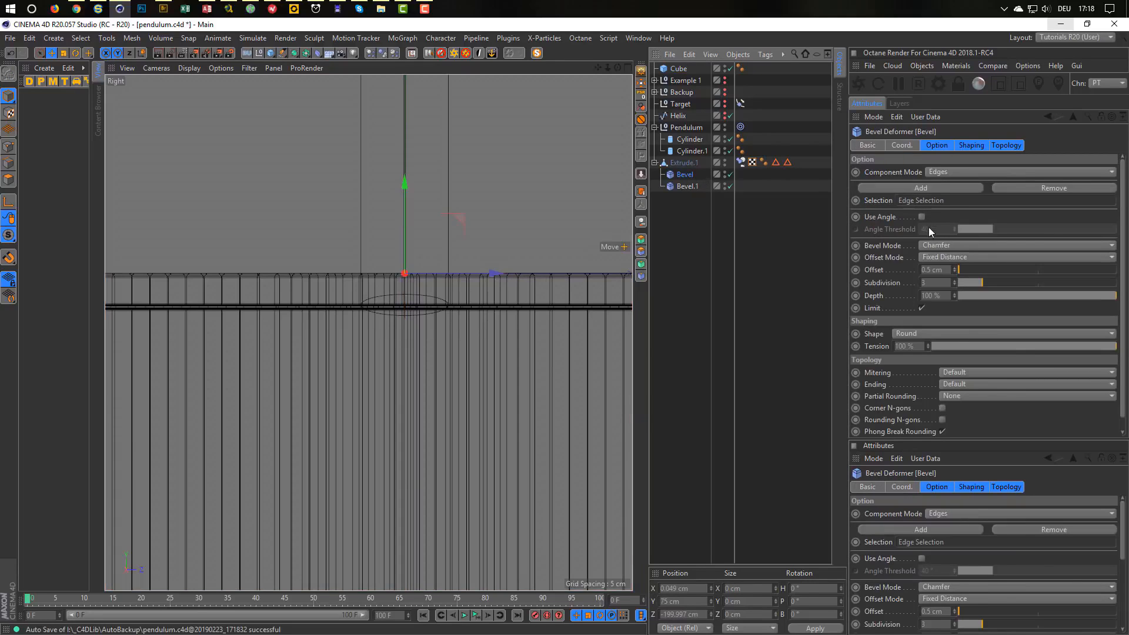
{"action": "left_click", "coordinate": [677, 69]}
{"action": "left_click_drag", "start_coordinate": [672, 231], "coordinate": [674, 228]}
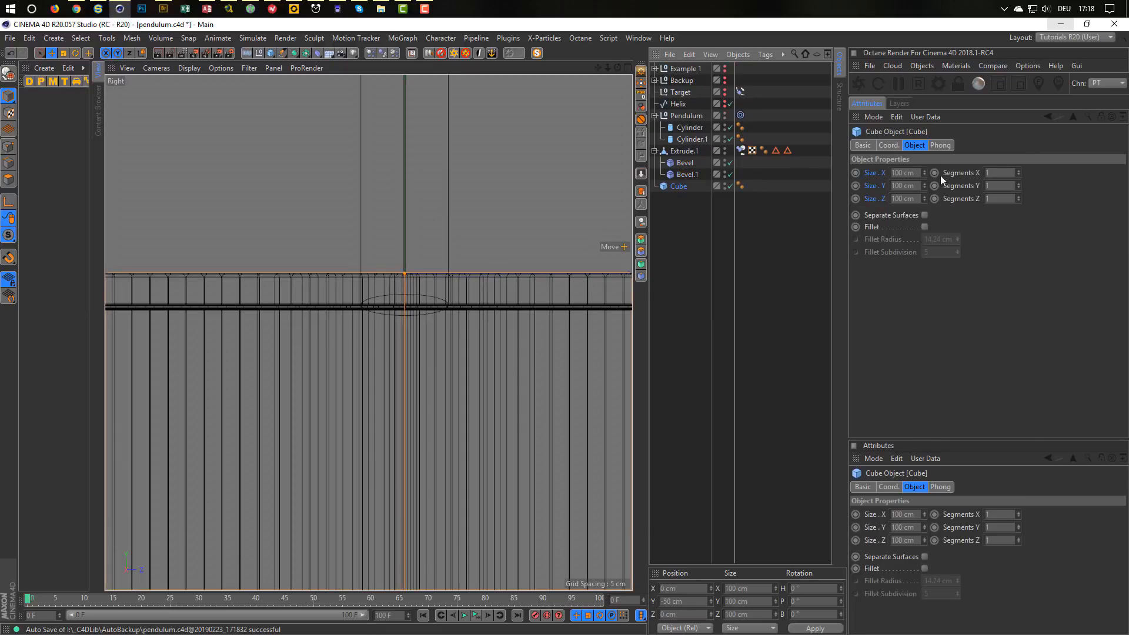
{"action": "left_click", "coordinate": [924, 227]}
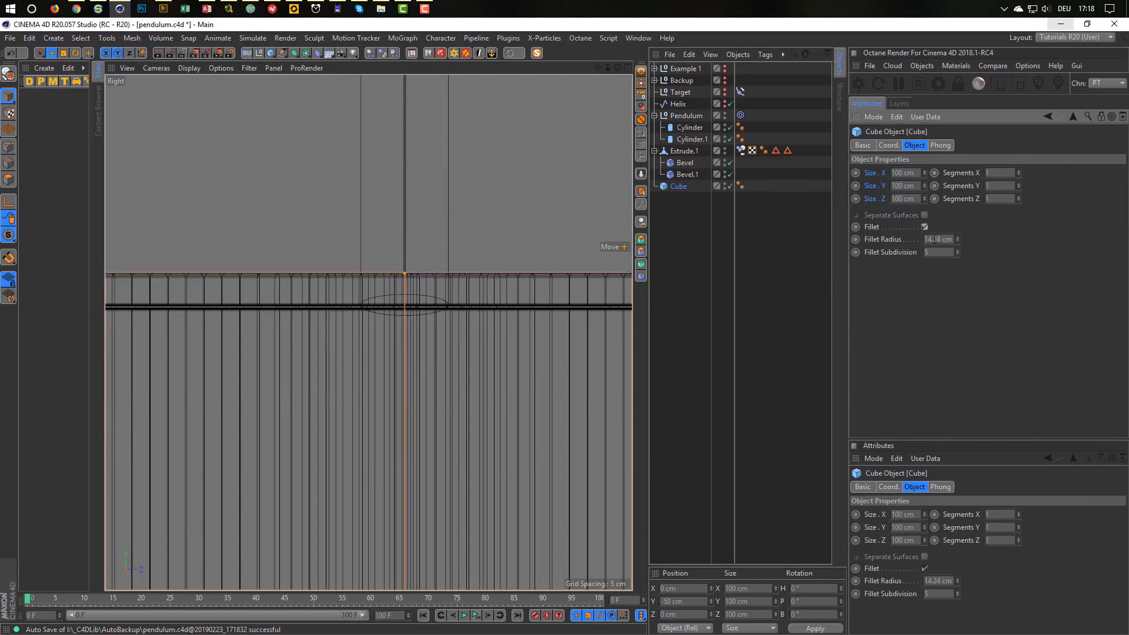
{"action": "double_click", "coordinate": [941, 239]}
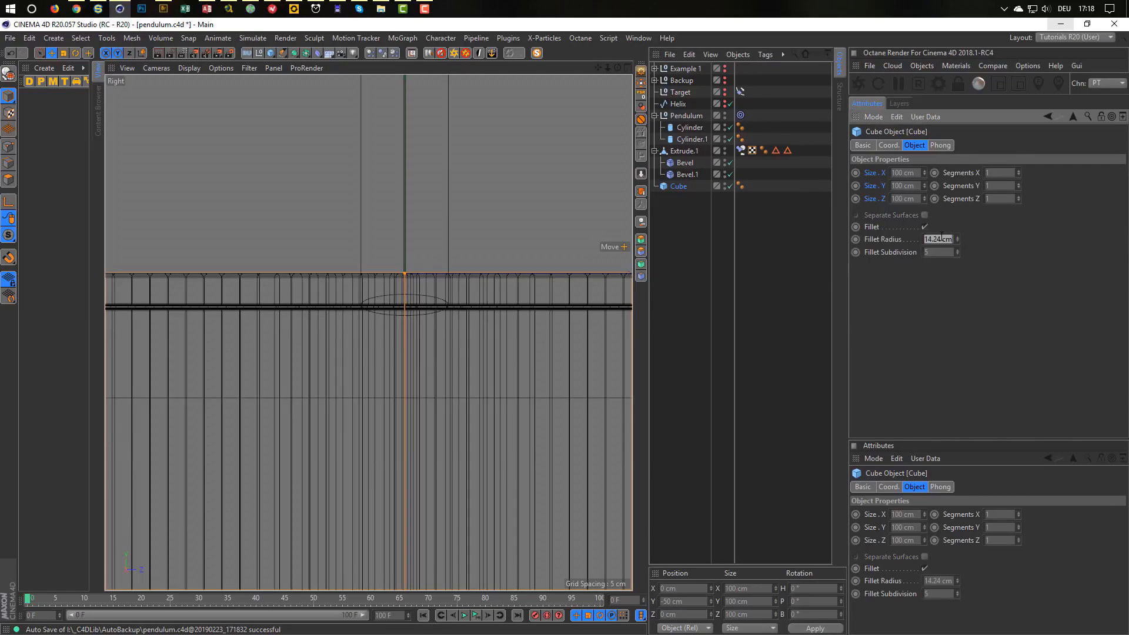
{"action": "key", "text": "BackSpace"}
{"action": "type", "text": "0.5"}
{"action": "key", "text": "Tab"}
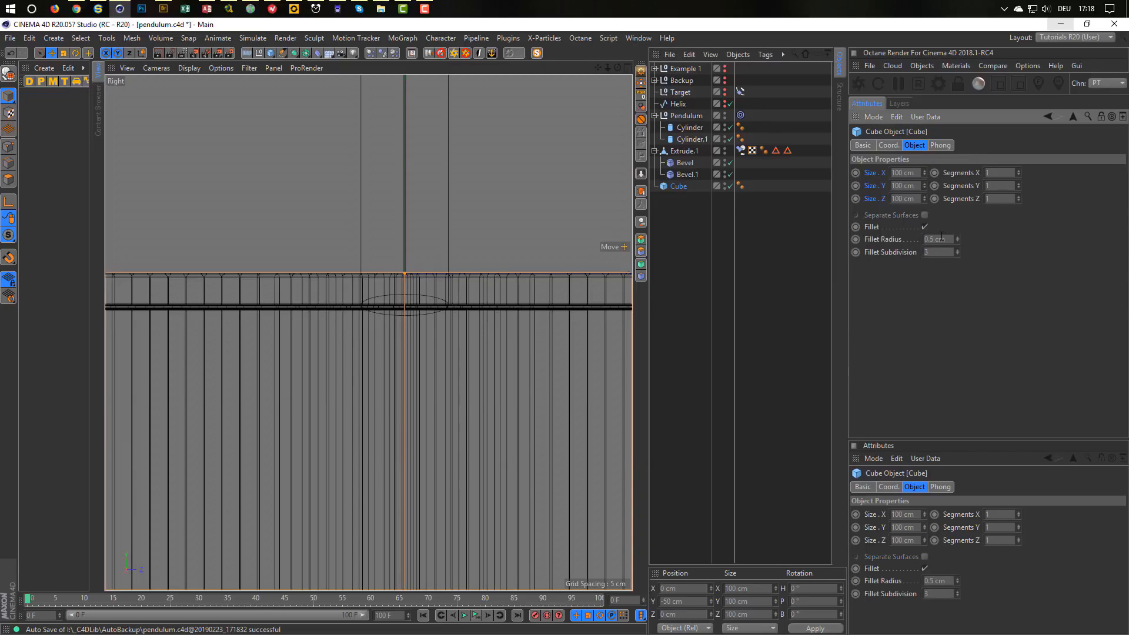
{"action": "middle_click", "coordinate": [508, 392]}
{"action": "middle_click", "coordinate": [322, 284]}
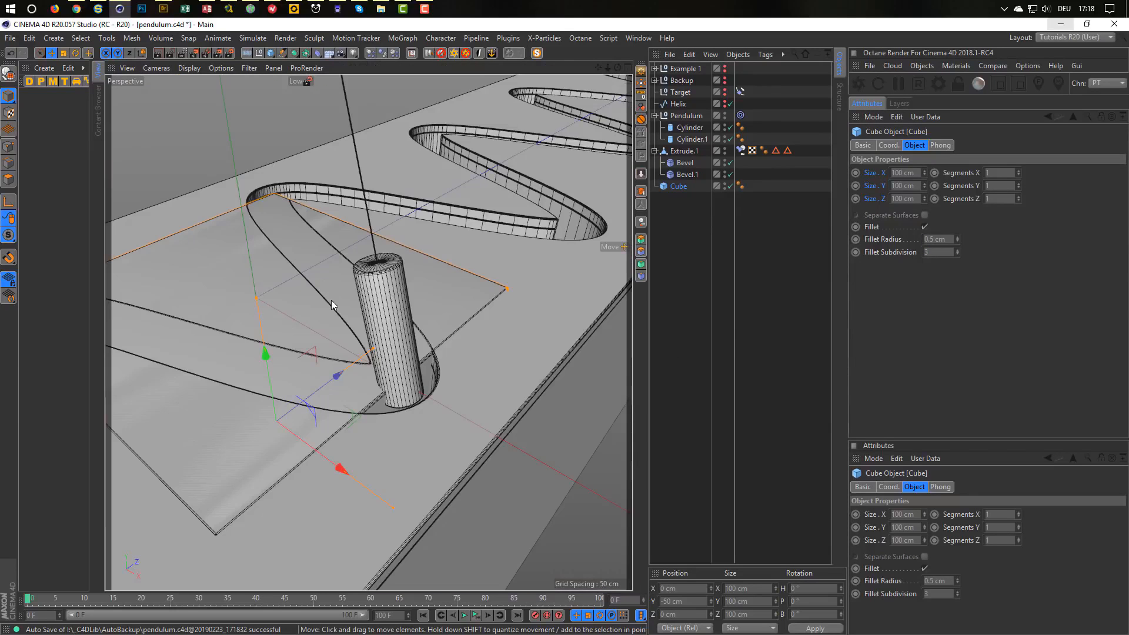
{"action": "left_click_drag", "start_coordinate": [340, 466], "coordinate": [394, 537]}
In the top view, stretch the cube to 433.29 cm along the slot.
{"action": "left_click", "coordinate": [280, 375]}
{"action": "middle_click", "coordinate": [280, 375]}
{"action": "middle_click", "coordinate": [434, 312]}
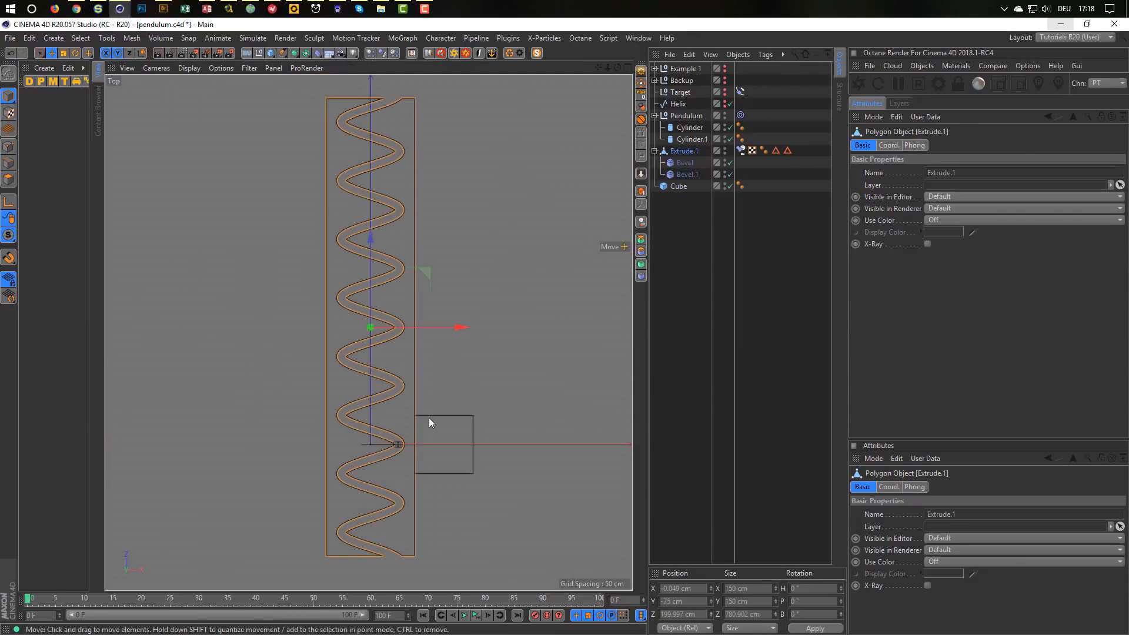
{"action": "scroll", "coordinate": [429, 420], "scroll_direction": "up", "scroll_amount": 5}
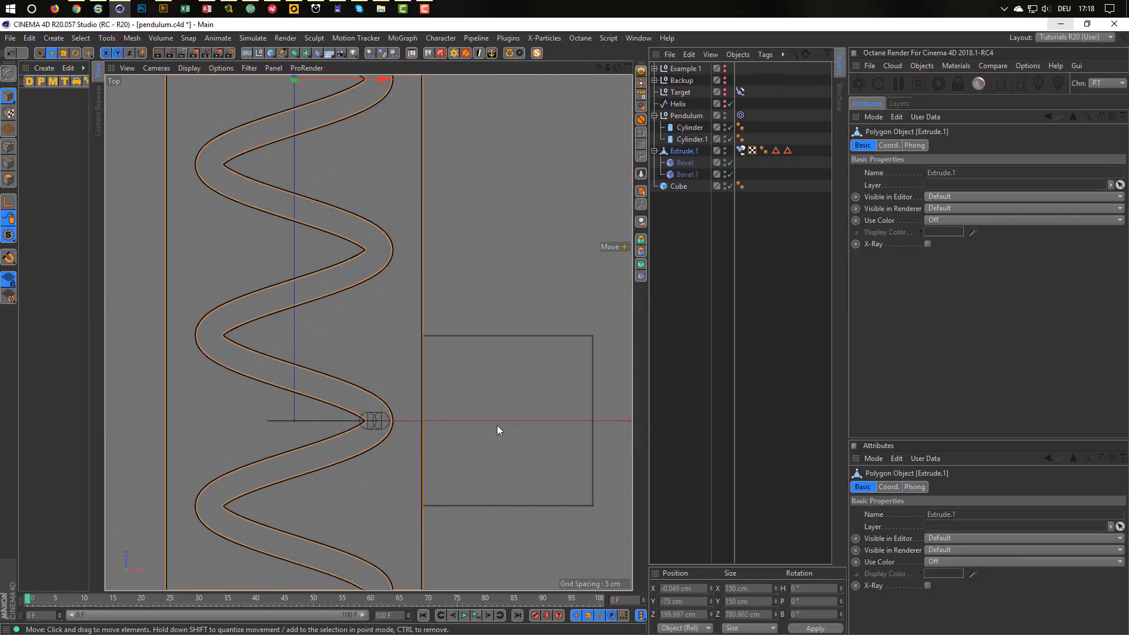
{"action": "left_click", "coordinate": [679, 186]}
{"action": "key", "text": "e"}
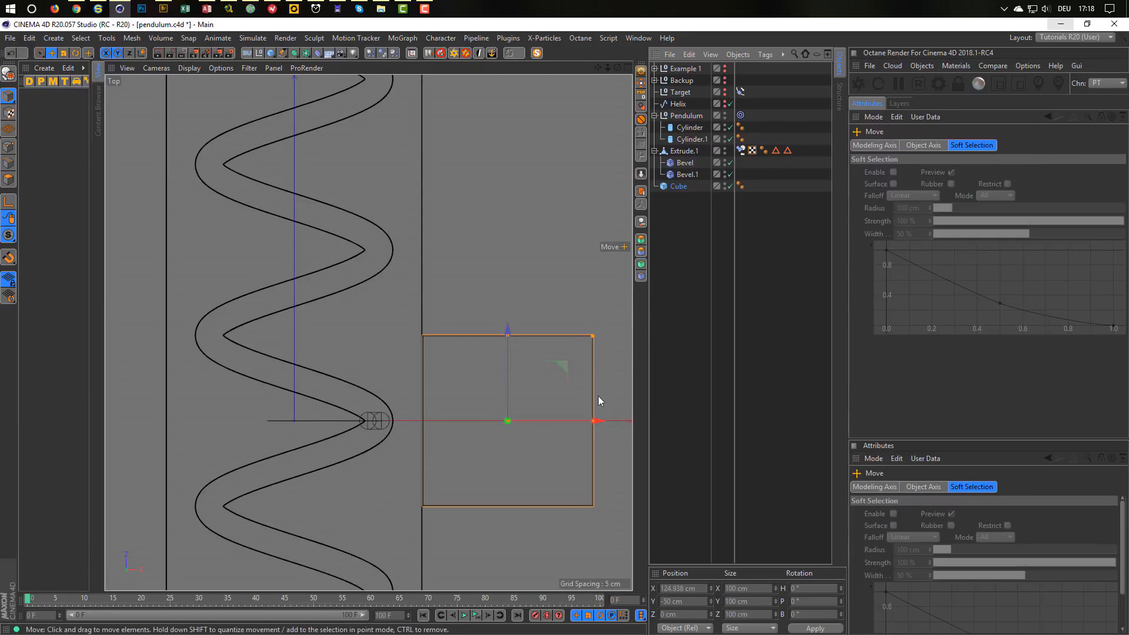
{"action": "left_click_drag", "start_coordinate": [601, 421], "coordinate": [603, 420]}
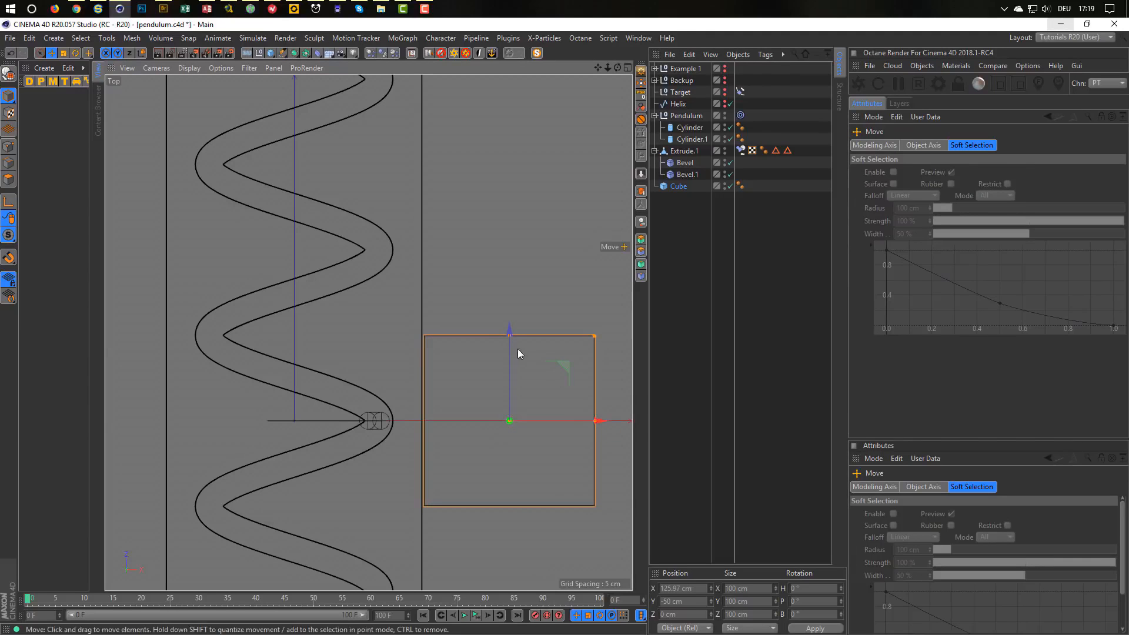
{"action": "left_click_drag", "start_coordinate": [508, 337], "coordinate": [510, 79]}
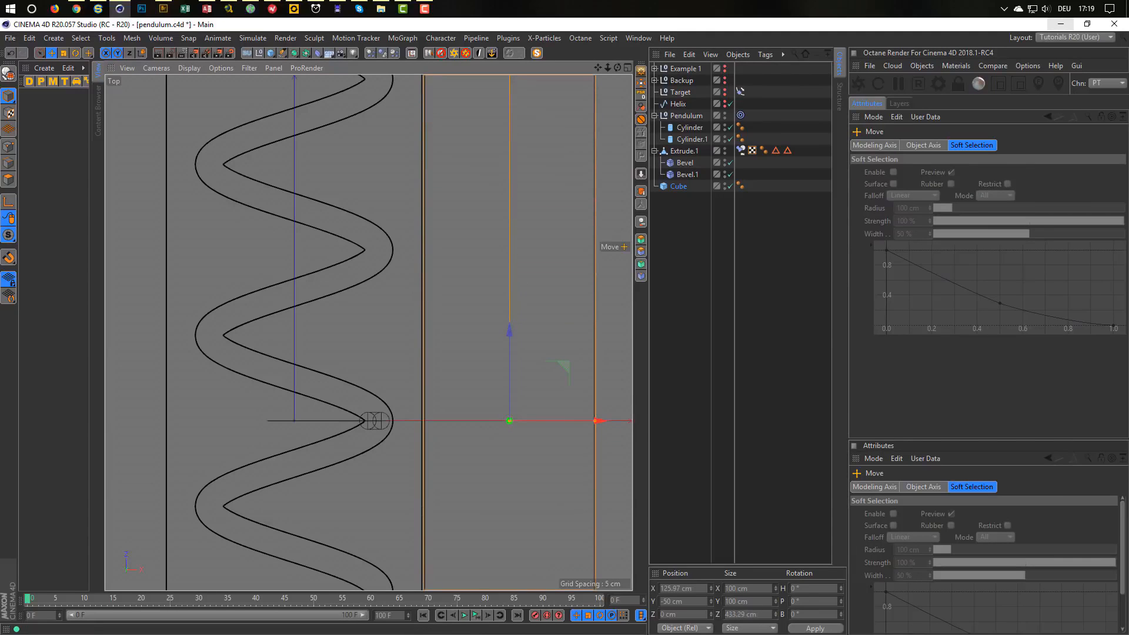
{"action": "right_click_drag", "start_coordinate": [442, 437], "coordinate": [413, 434], "text": "alt"}
{"action": "middle_click_drag", "start_coordinate": [422, 434], "coordinate": [465, 394], "text": "alt"}
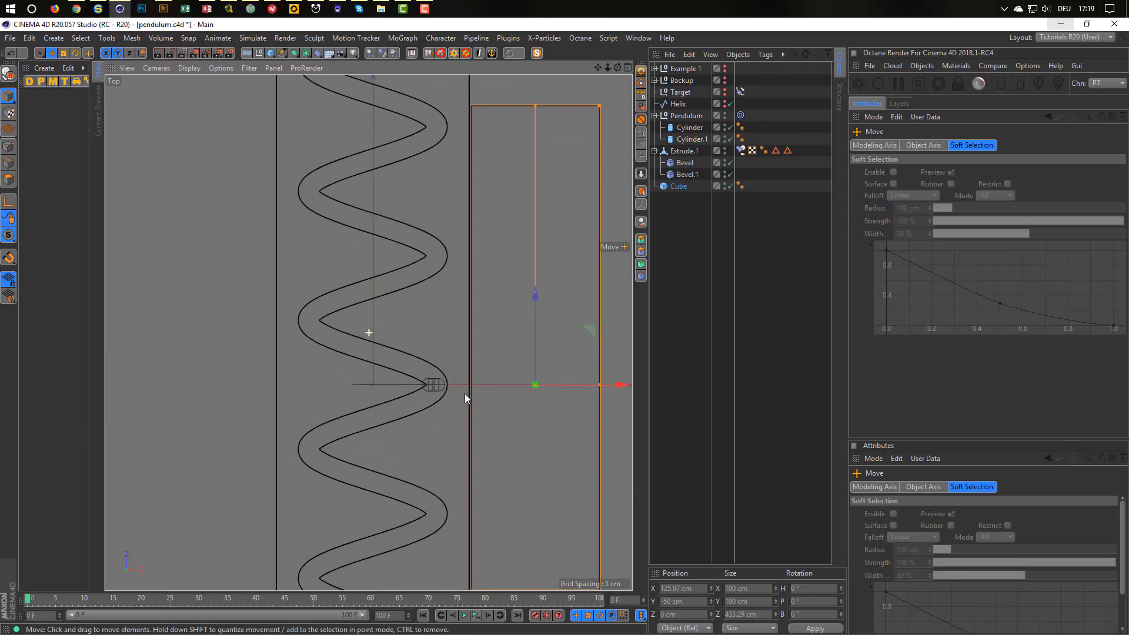
Duplicate the cube as Cube.1 and move it to the block's opposite side, then inspect in perspective.
{"action": "left_click", "coordinate": [674, 185]}
{"action": "left_click_drag", "start_coordinate": [674, 187], "coordinate": [668, 309], "text": "ctrl"}
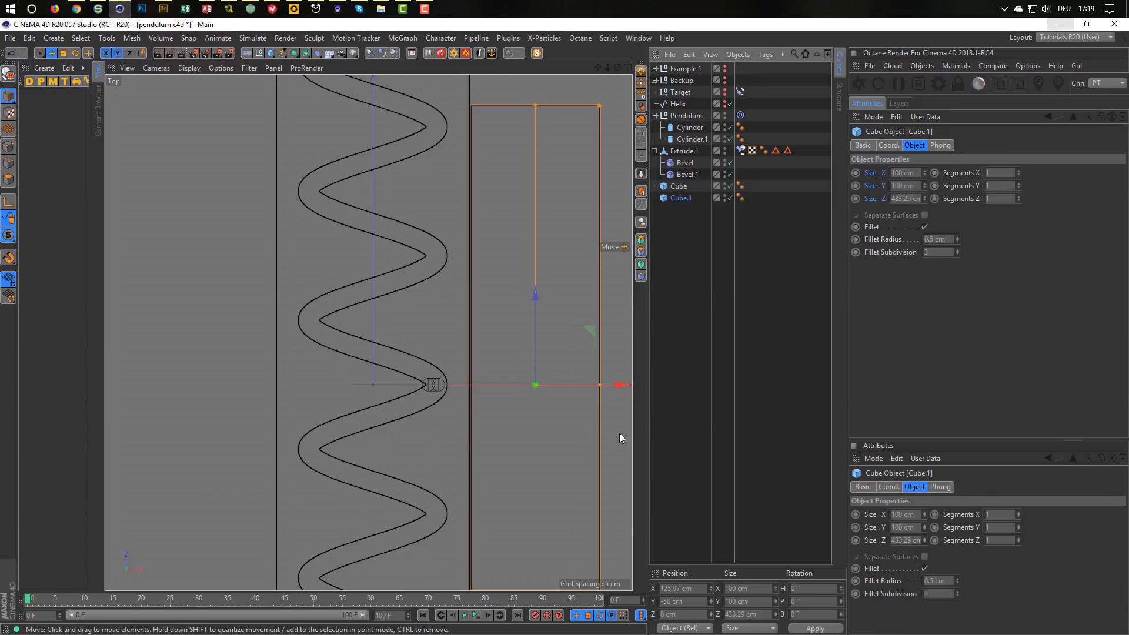
{"action": "left_click_drag", "start_coordinate": [623, 385], "coordinate": [298, 395]}
{"action": "middle_click", "coordinate": [297, 395]}
{"action": "middle_click", "coordinate": [279, 291]}
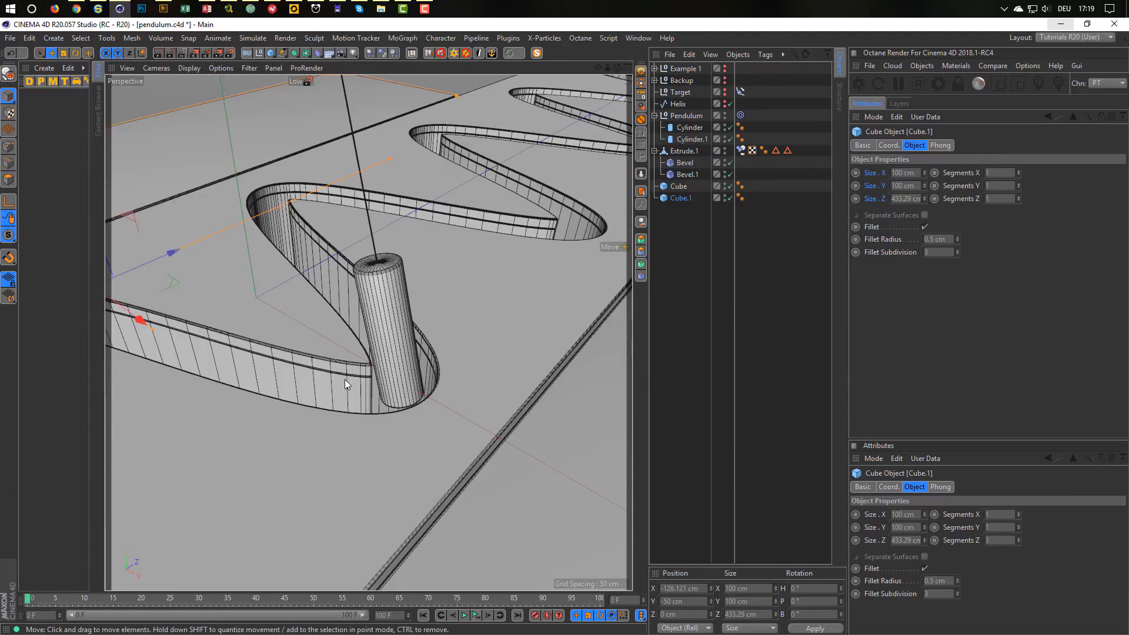
{"action": "left_click_drag", "start_coordinate": [320, 440], "coordinate": [312, 397], "text": "alt"}
{"action": "left_click_drag", "start_coordinate": [287, 361], "coordinate": [432, 283], "text": "alt"}
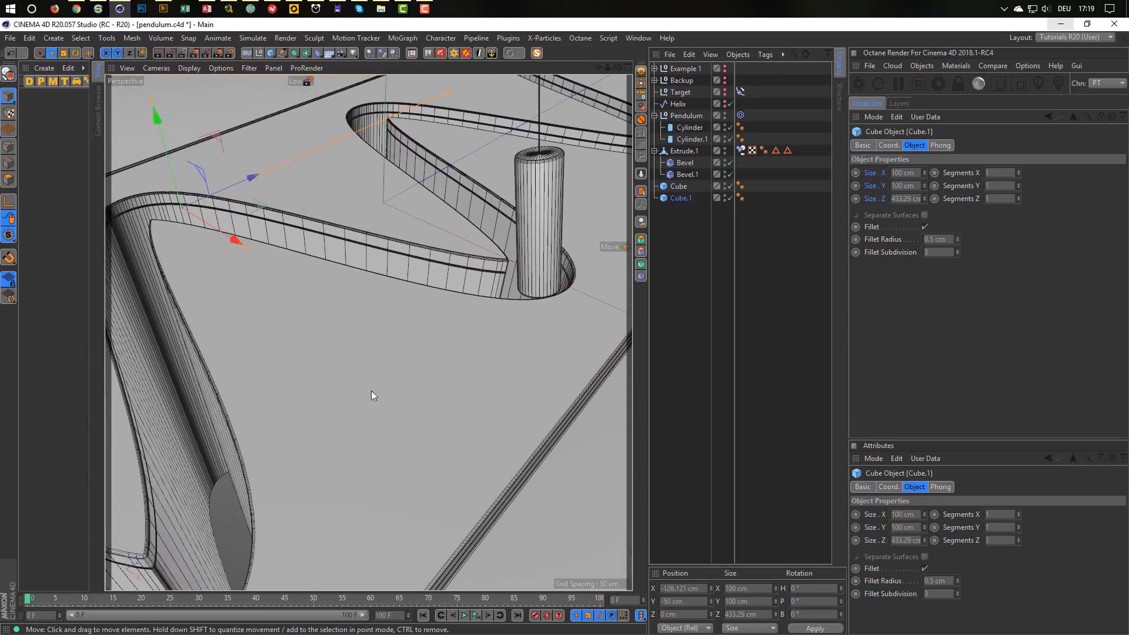
{"action": "left_click_drag", "start_coordinate": [372, 390], "coordinate": [322, 441], "text": "alt"}
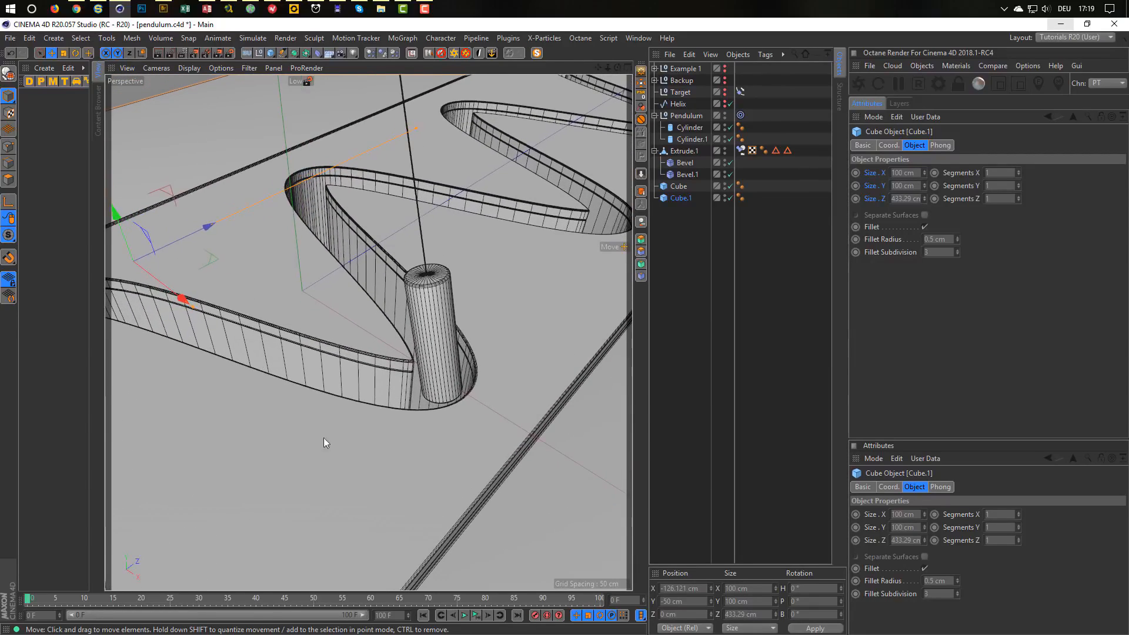
Add a camera aimed at the pendulum and set its focal length to 80 mm.
{"action": "left_click", "coordinate": [341, 53]}
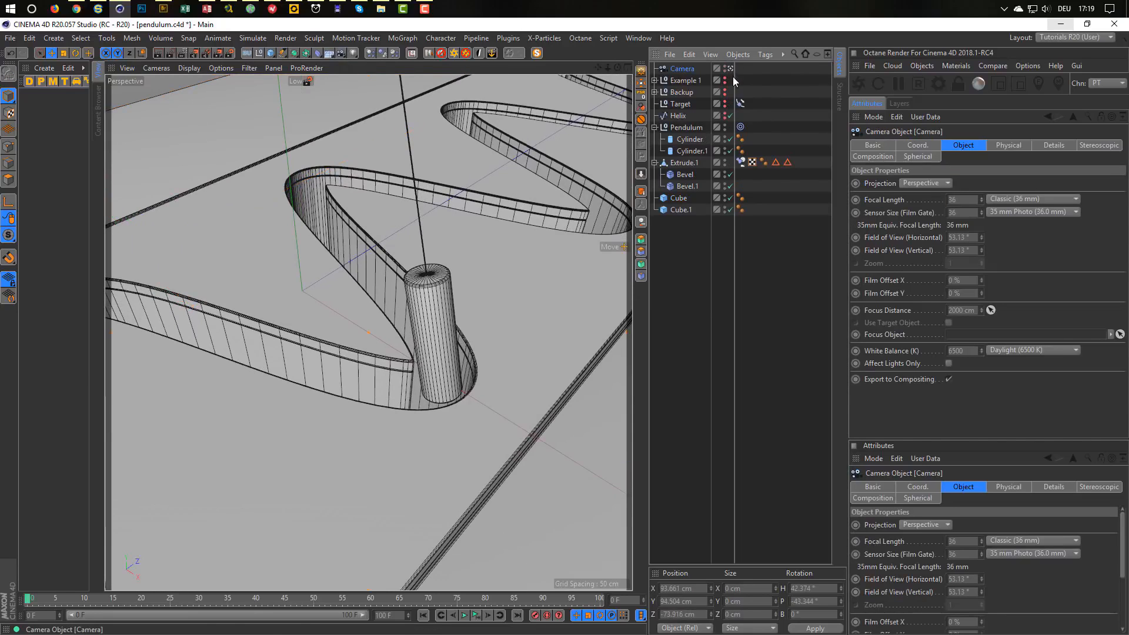
{"action": "mouse_move", "coordinate": [301, 366]}
{"action": "left_mouse_down", "text": "alt"}
{"action": "mouse_move", "coordinate": [313, 376]}
{"action": "mouse_move", "coordinate": [300, 360]}
{"action": "mouse_move", "coordinate": [313, 365]}
{"action": "left_mouse_up", "text": "alt"}
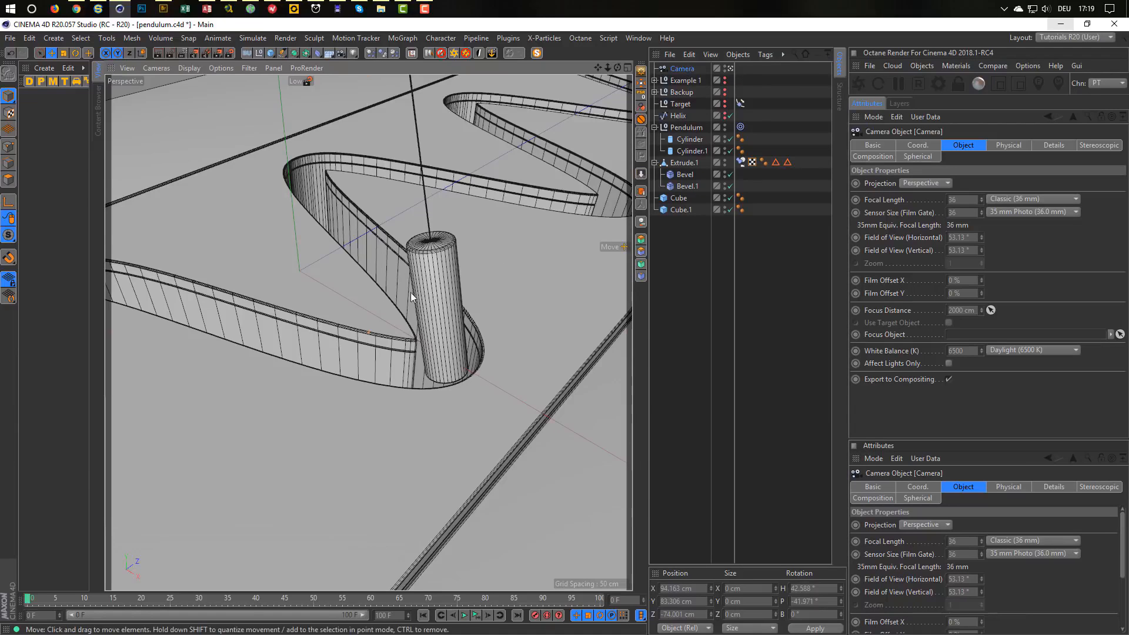
{"action": "left_click_drag", "start_coordinate": [373, 290], "coordinate": [361, 353], "text": "alt"}
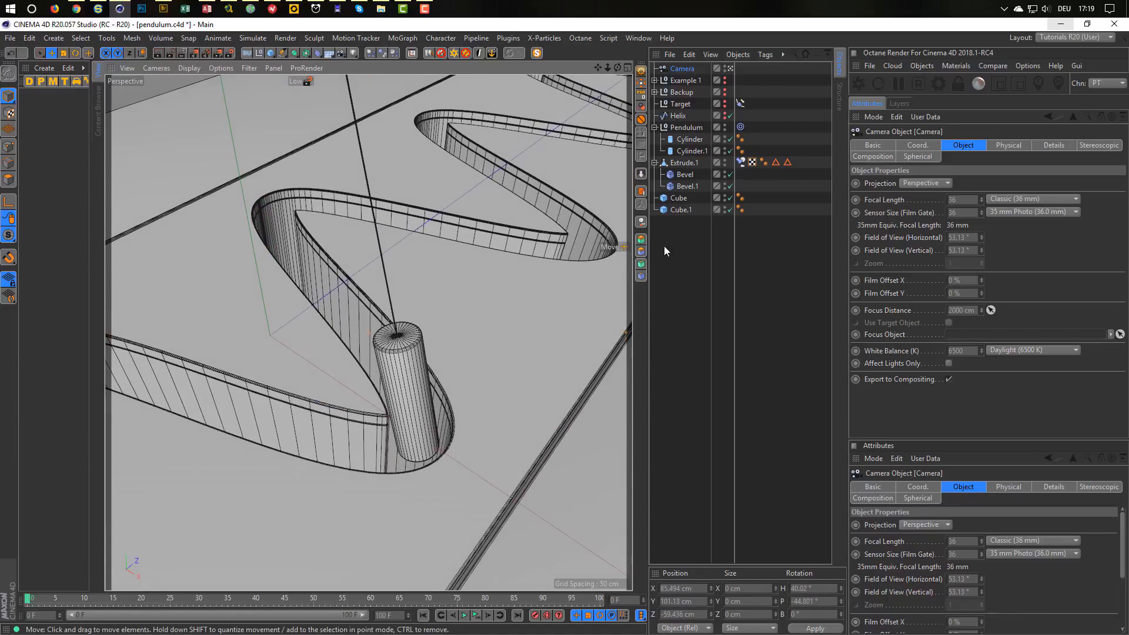
{"action": "left_click", "coordinate": [972, 200]}
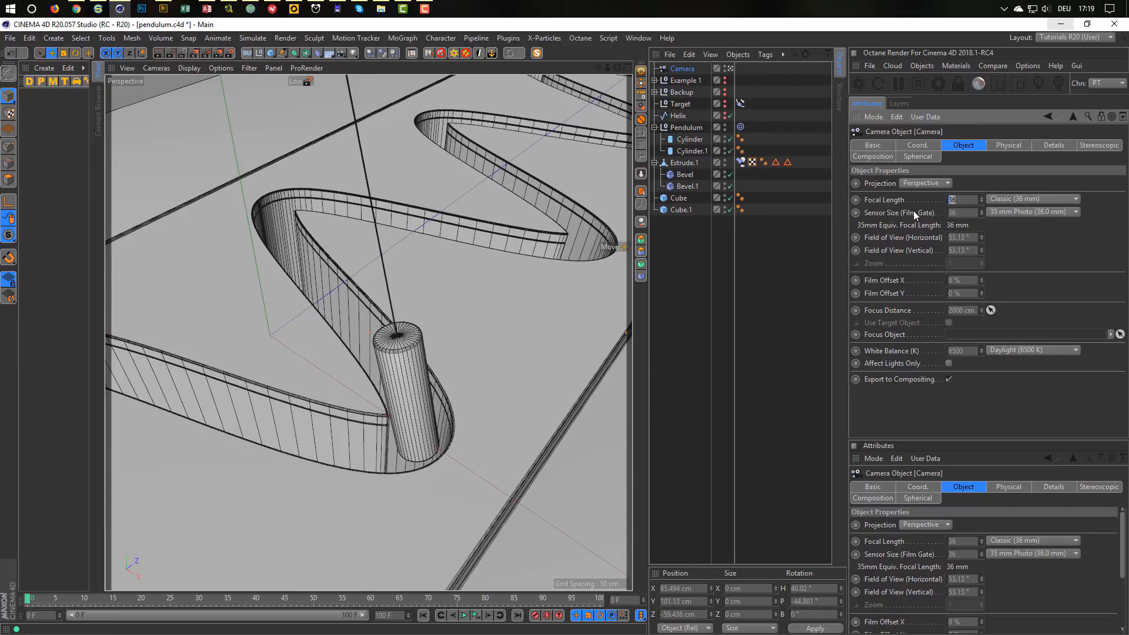
{"action": "type", "text": "80"}
{"action": "key", "text": "Return"}
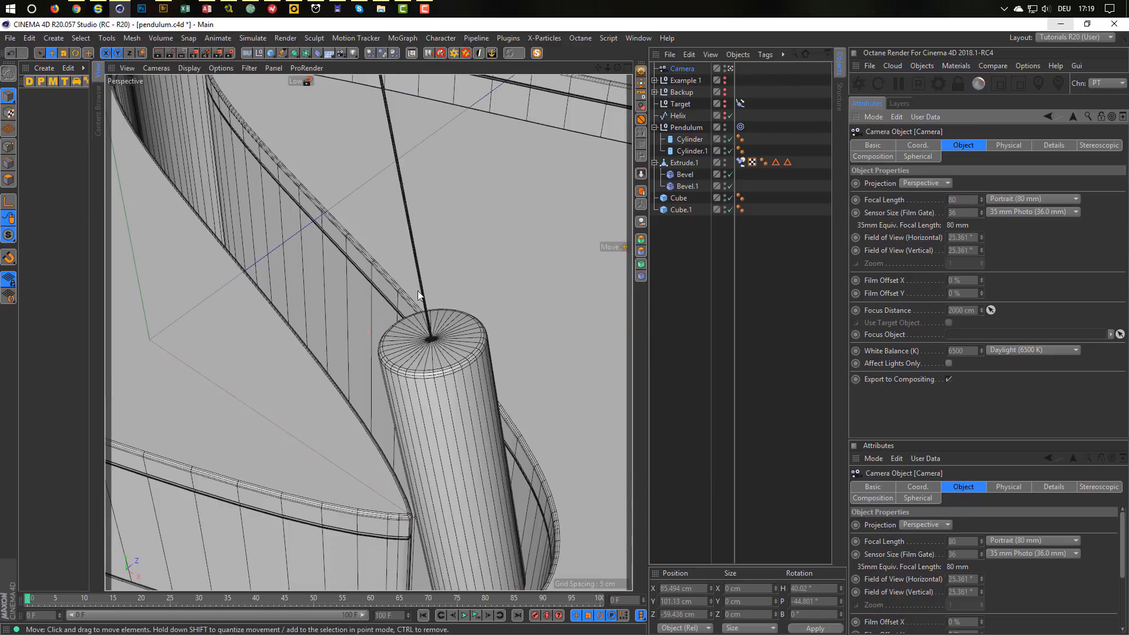
Frame the camera in a close, slightly top-down view of the pendulum and play the animation.
{"action": "right_click_drag", "start_coordinate": [418, 291], "coordinate": [319, 356], "text": "alt"}
{"action": "mouse_move", "coordinate": [318, 356]}
{"action": "left_mouse_down", "text": "alt"}
{"action": "mouse_move", "coordinate": [336, 372]}
{"action": "mouse_move", "coordinate": [325, 391]}
{"action": "mouse_move", "coordinate": [351, 390]}
{"action": "mouse_move", "coordinate": [328, 389]}
{"action": "mouse_move", "coordinate": [347, 379]}
{"action": "mouse_move", "coordinate": [334, 362]}
{"action": "left_mouse_up", "text": "alt"}
{"action": "right_click_drag", "start_coordinate": [334, 363], "coordinate": [369, 330], "text": "alt"}
{"action": "mouse_move", "coordinate": [369, 330]}
{"action": "left_mouse_down", "text": "alt"}
{"action": "mouse_move", "coordinate": [365, 349]}
{"action": "mouse_move", "coordinate": [362, 329]}
{"action": "left_mouse_up", "text": "alt"}
{"action": "right_click_drag", "start_coordinate": [362, 330], "coordinate": [362, 324], "text": "alt"}
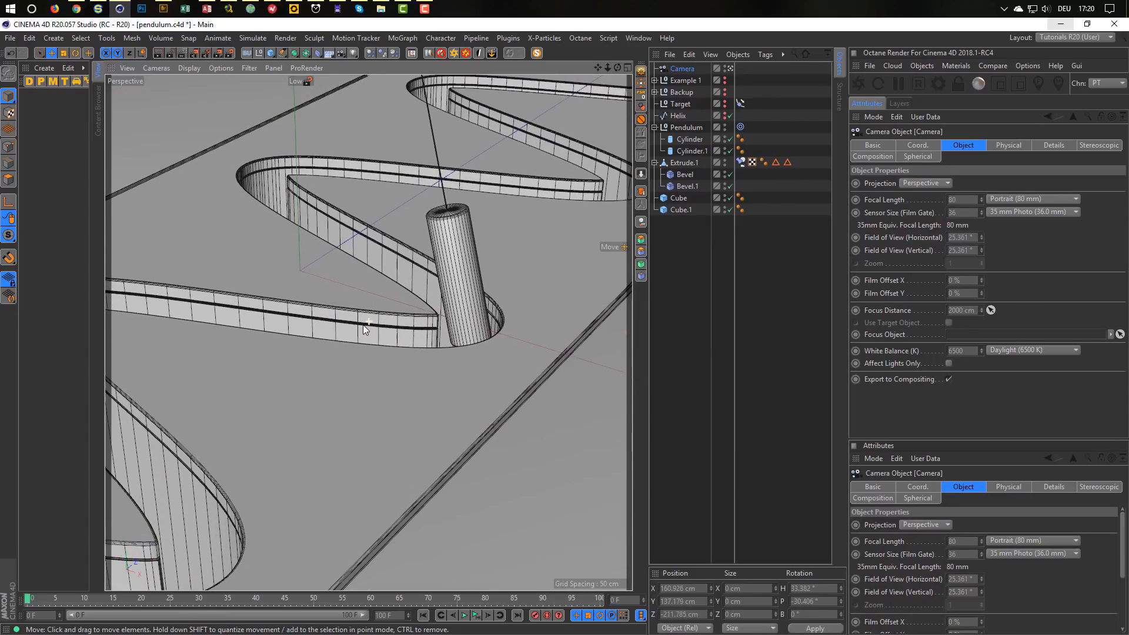
{"action": "left_click", "coordinate": [464, 615]}
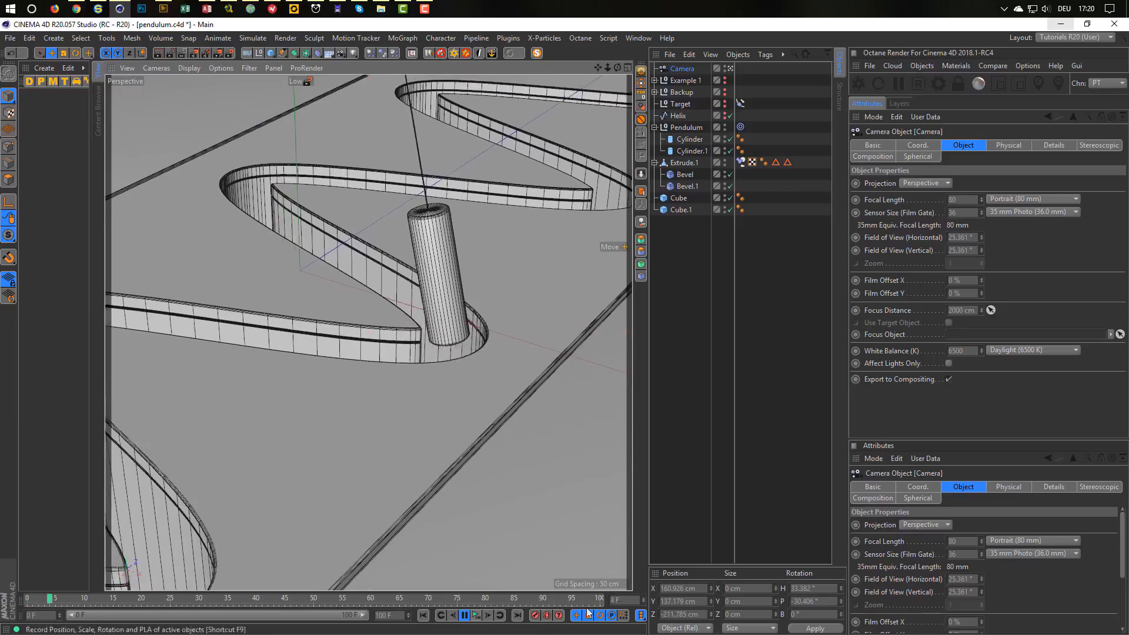
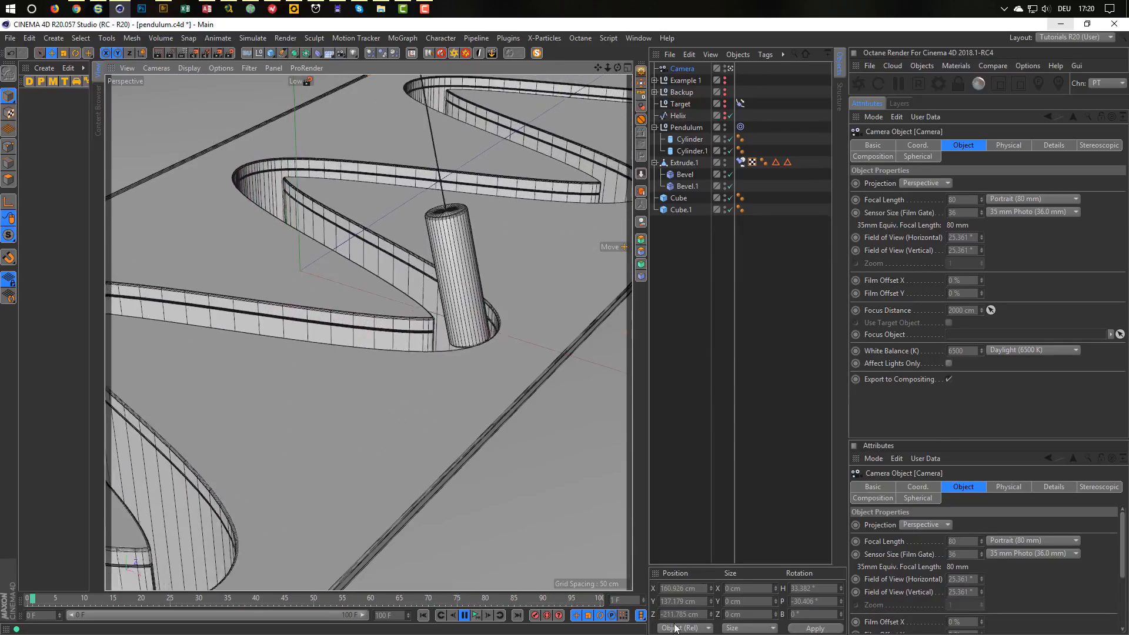
Stop playback and nudge the Cube along X to 125.308 cm in the Top view.
{"action": "left_click", "coordinate": [476, 616]}
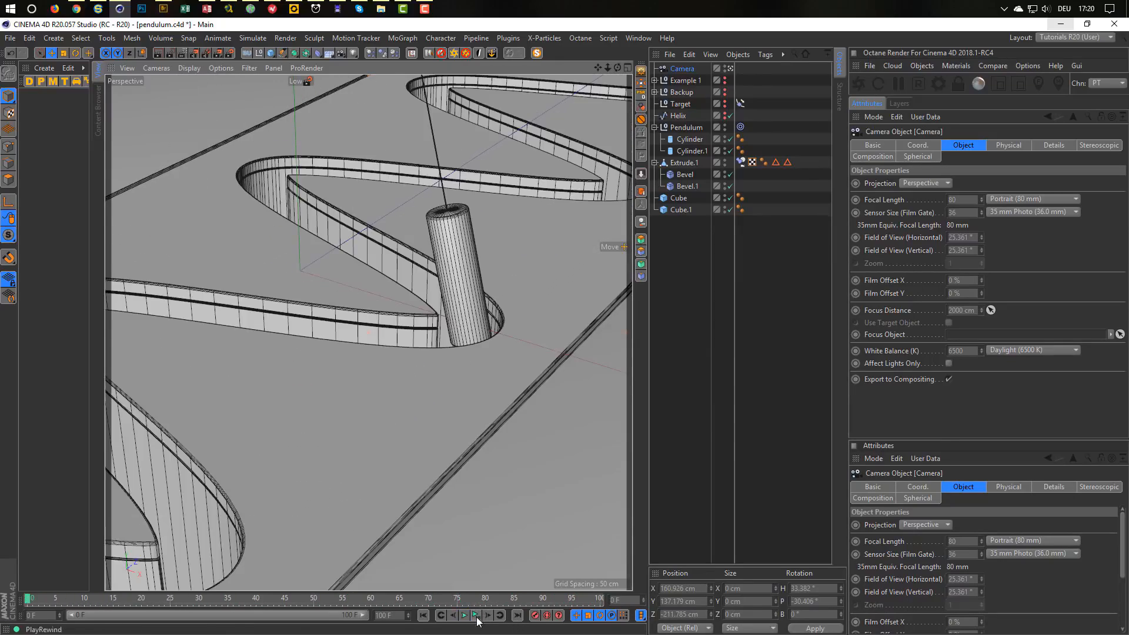
{"action": "left_click", "coordinate": [566, 457]}
{"action": "middle_click", "coordinate": [577, 401]}
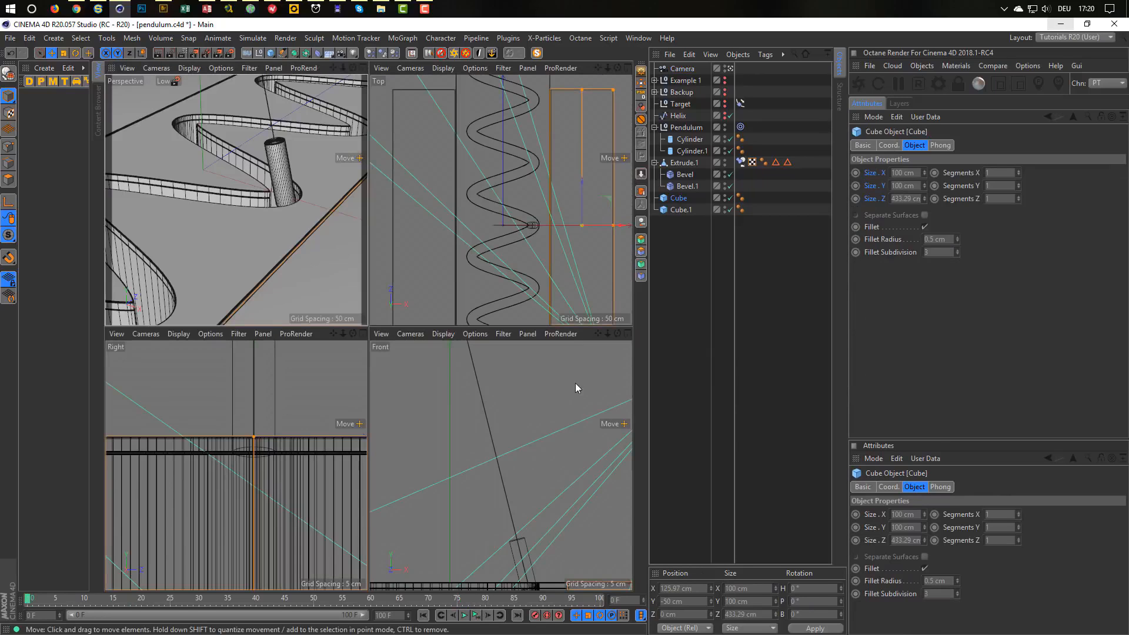
{"action": "middle_click", "coordinate": [555, 267]}
{"action": "scroll", "coordinate": [526, 404], "scroll_direction": "up", "scroll_amount": 6}
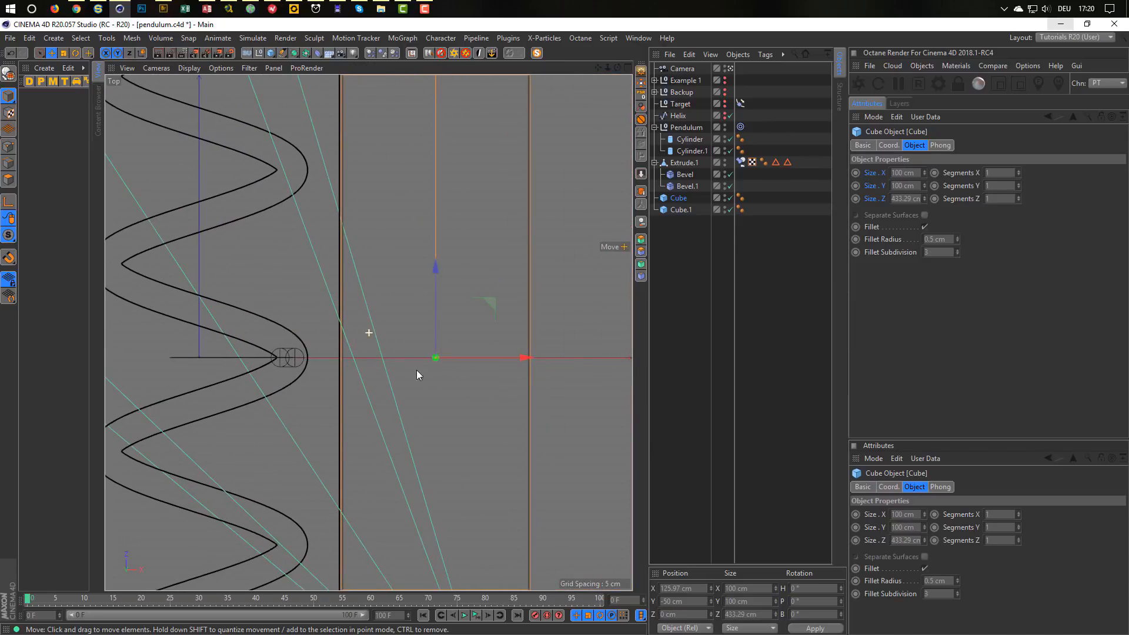
{"action": "scroll", "coordinate": [459, 369], "scroll_direction": "up", "scroll_amount": 3}
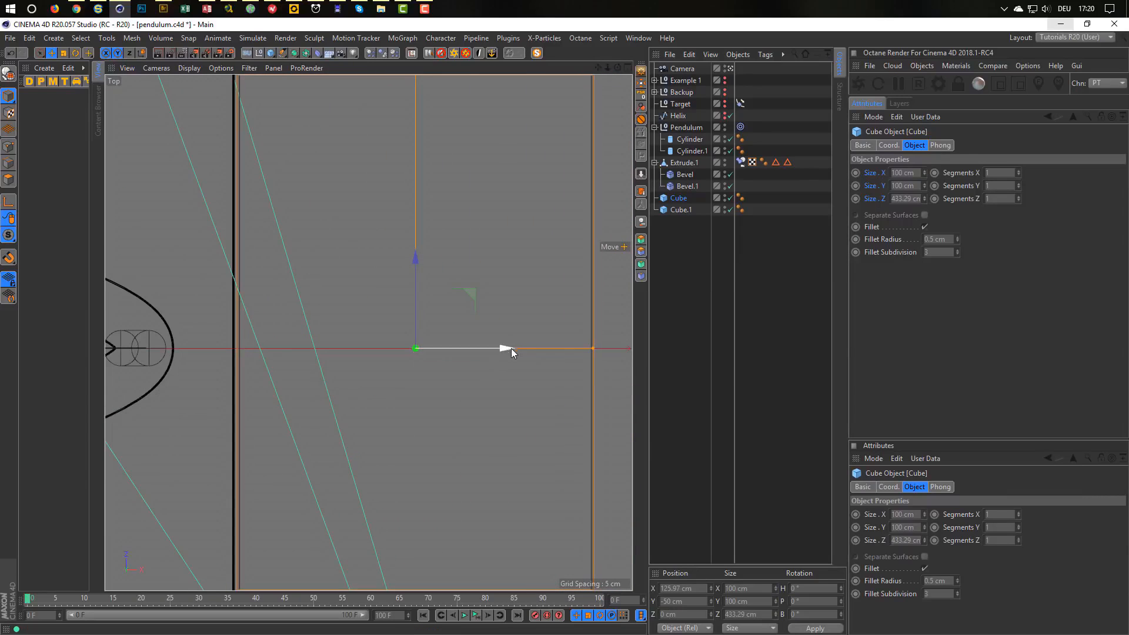
{"action": "left_click_drag", "start_coordinate": [508, 348], "coordinate": [506, 348]}
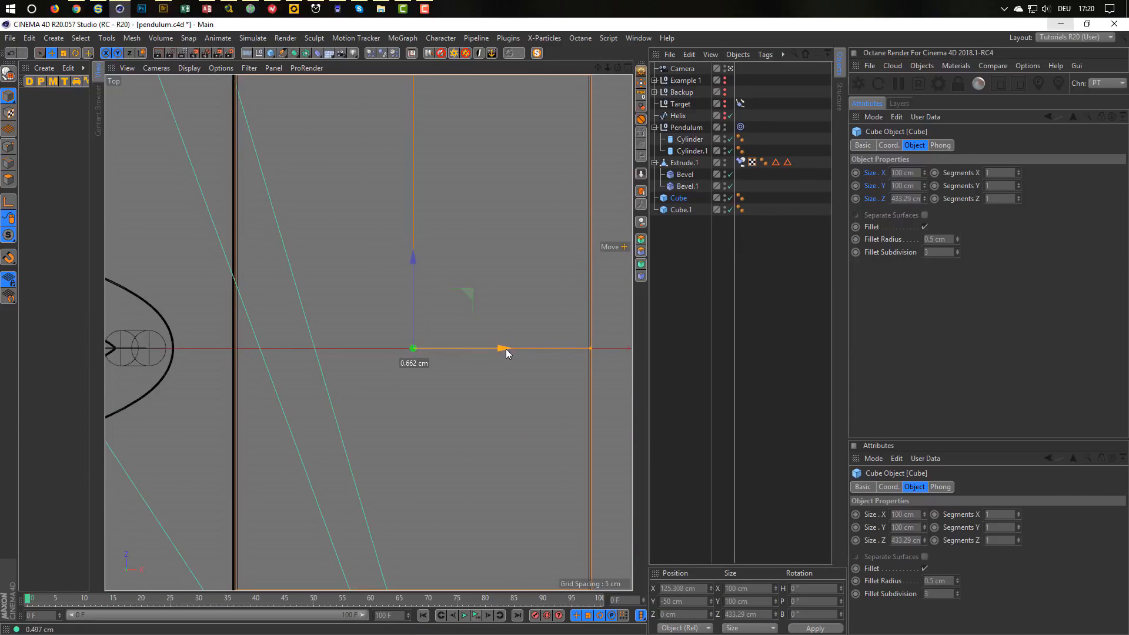
Preview the perspective view with an Interactive Render, then save the scene.
{"action": "middle_click", "coordinate": [482, 375]}
{"action": "middle_click", "coordinate": [330, 329]}
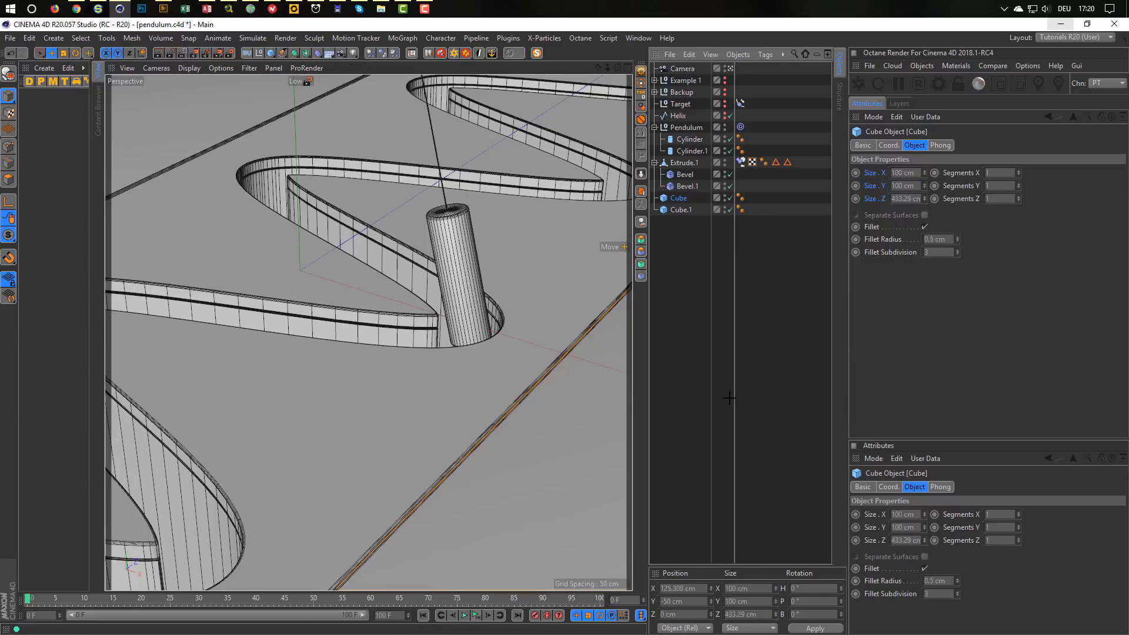
{"action": "left_click", "coordinate": [539, 406]}
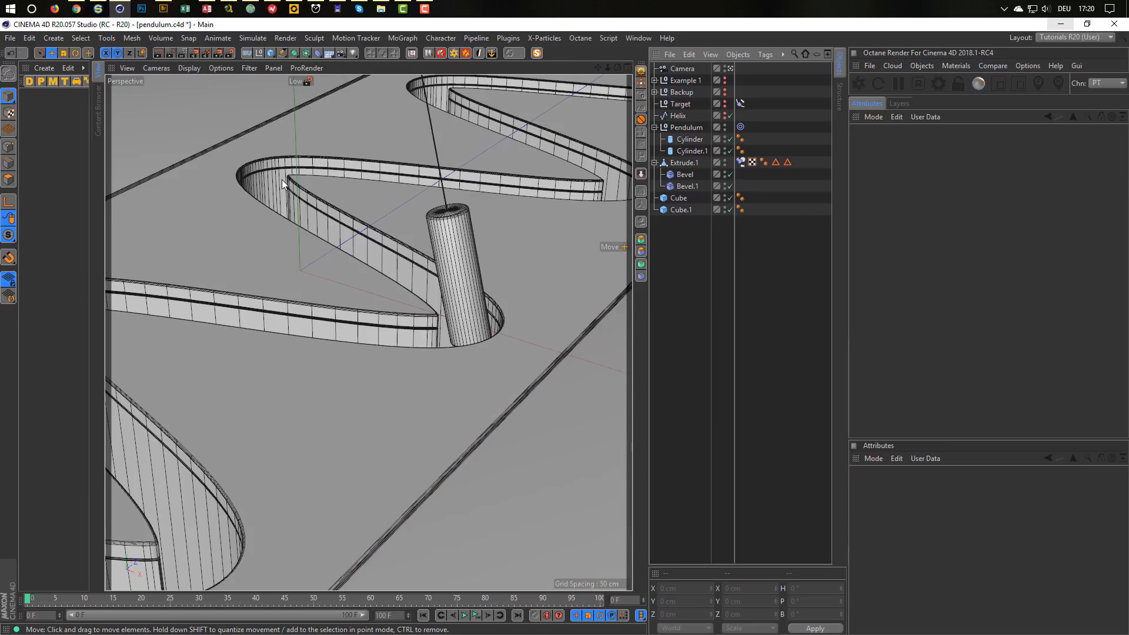
{"action": "key", "text": "ctrl+r"}
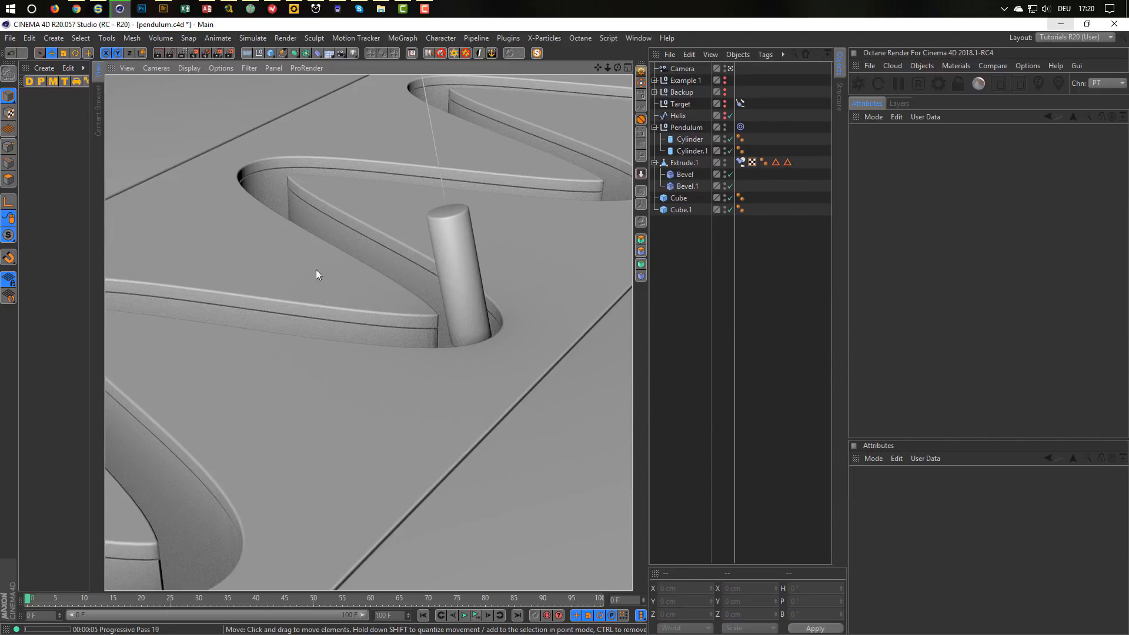
{"action": "key", "text": "ctrl+s"}
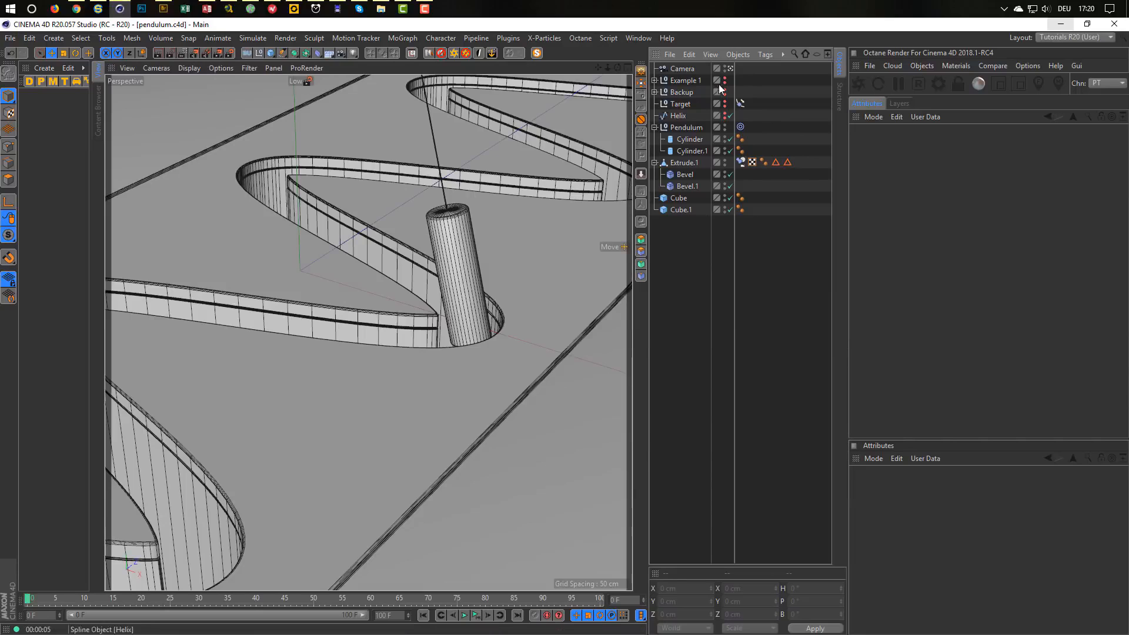
Add a Protection tag to the Camera and save the scene.
{"action": "left_click", "coordinate": [681, 69]}
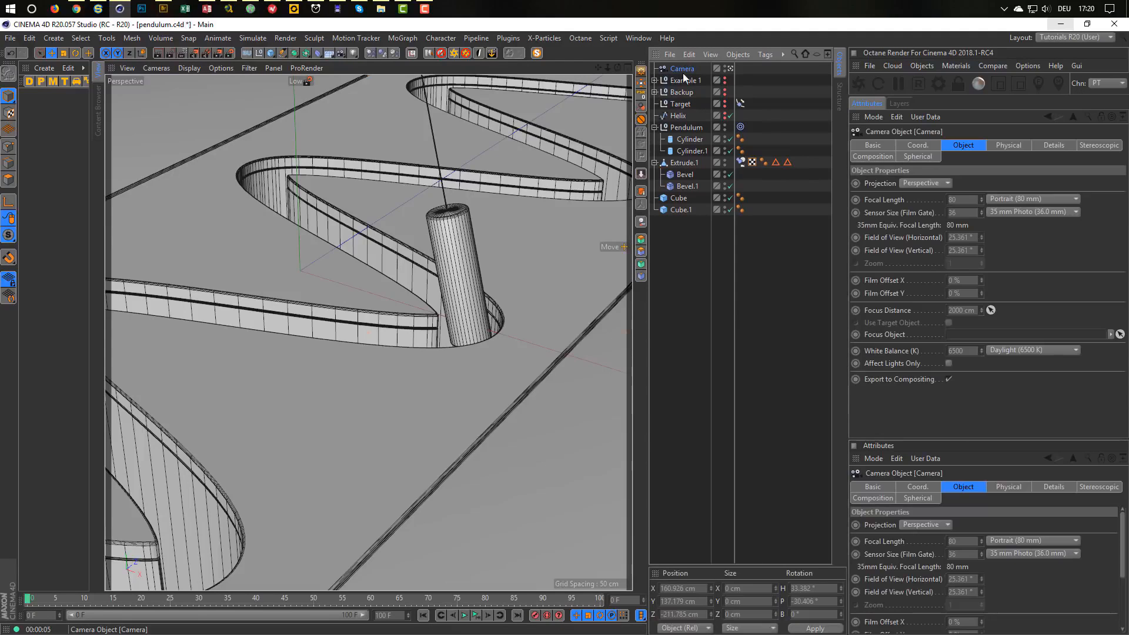
{"action": "left_click", "coordinate": [642, 119]}
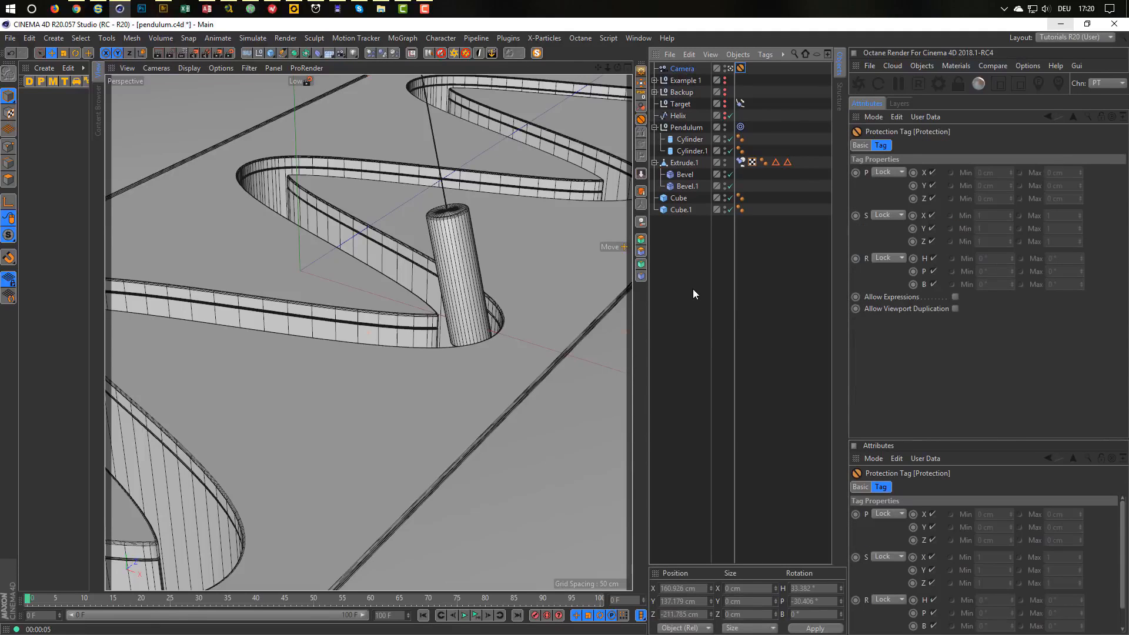
{"action": "key", "text": "ctrl+s"}
Give the Camera an OctaneCameraTag and save again.
{"action": "left_click", "coordinate": [681, 69]}
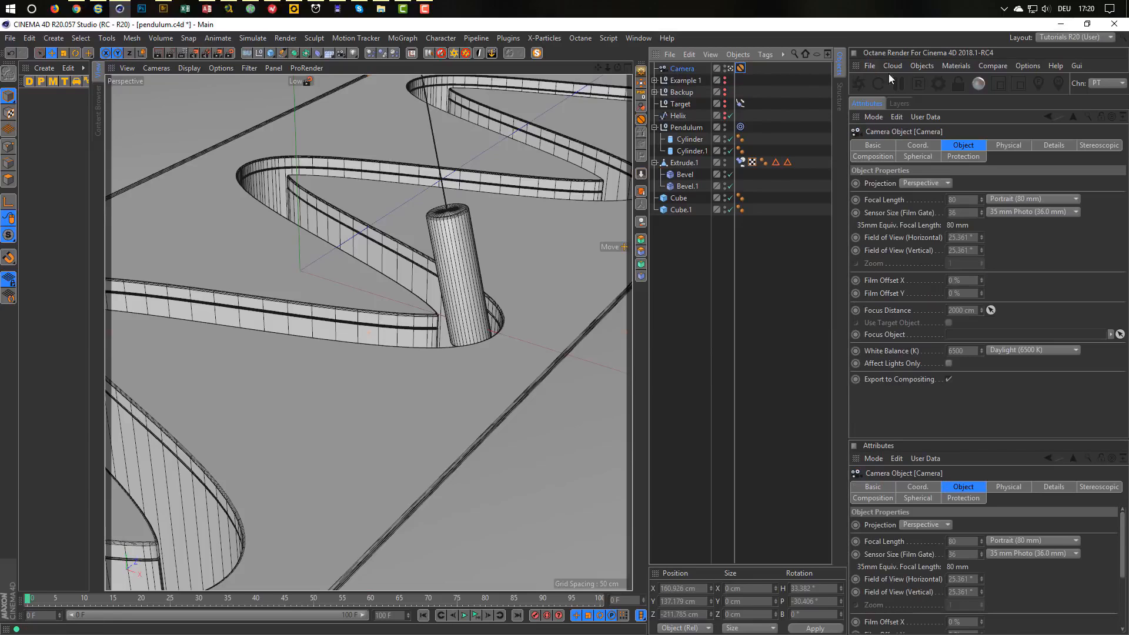
{"action": "left_click", "coordinate": [961, 64]}
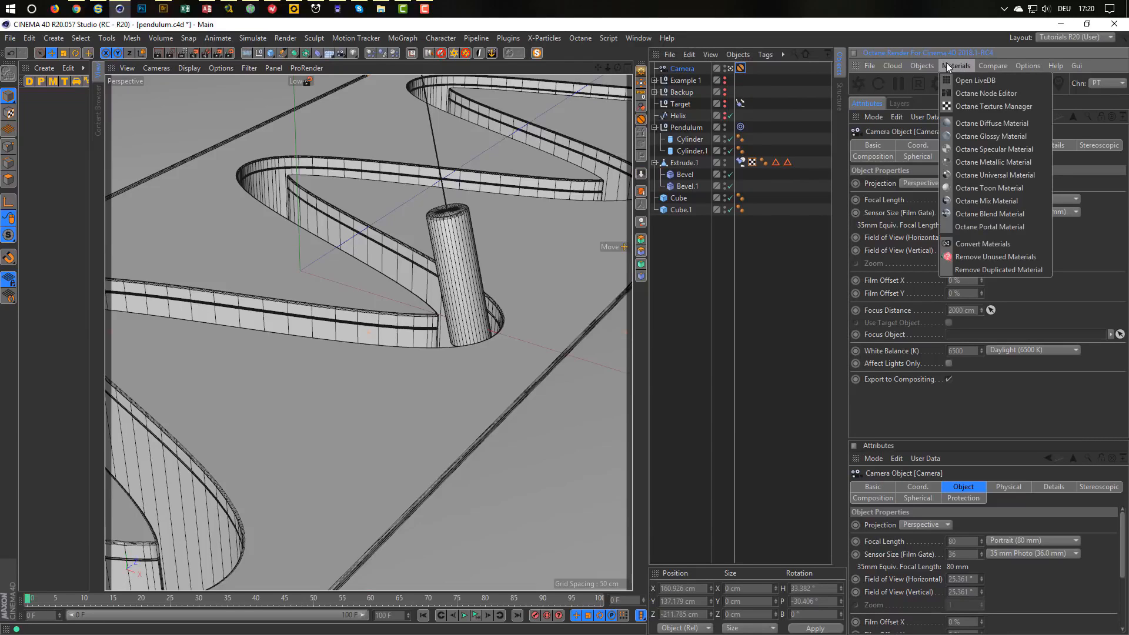
{"action": "mouse_move", "coordinate": [929, 63]}
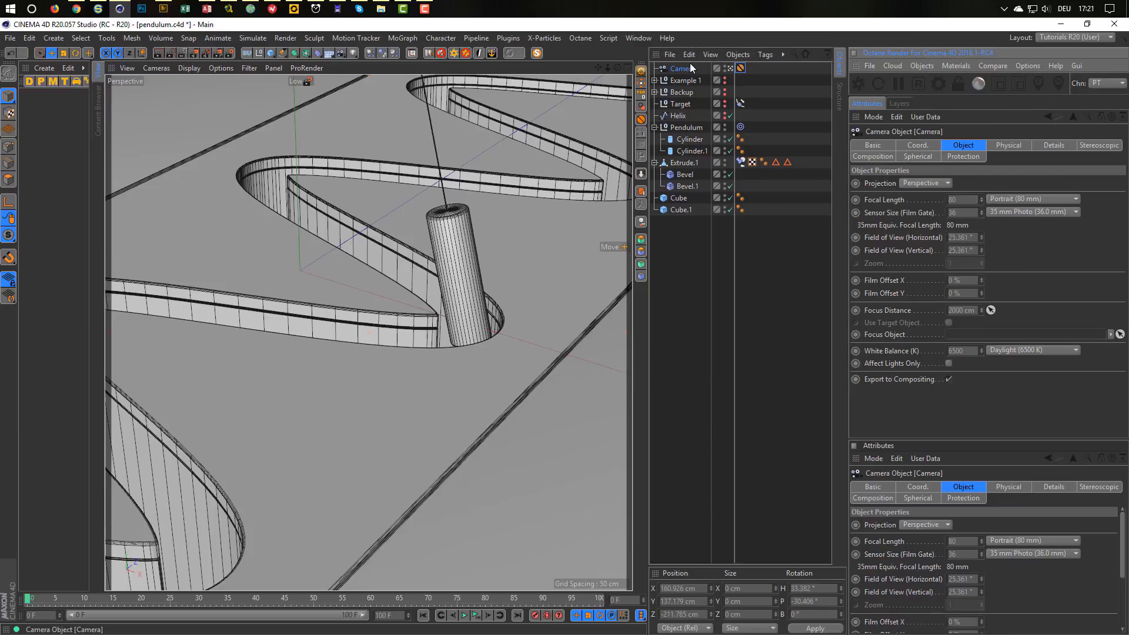
{"action": "right_click", "coordinate": [689, 63]}
{"action": "mouse_move", "coordinate": [761, 76]}
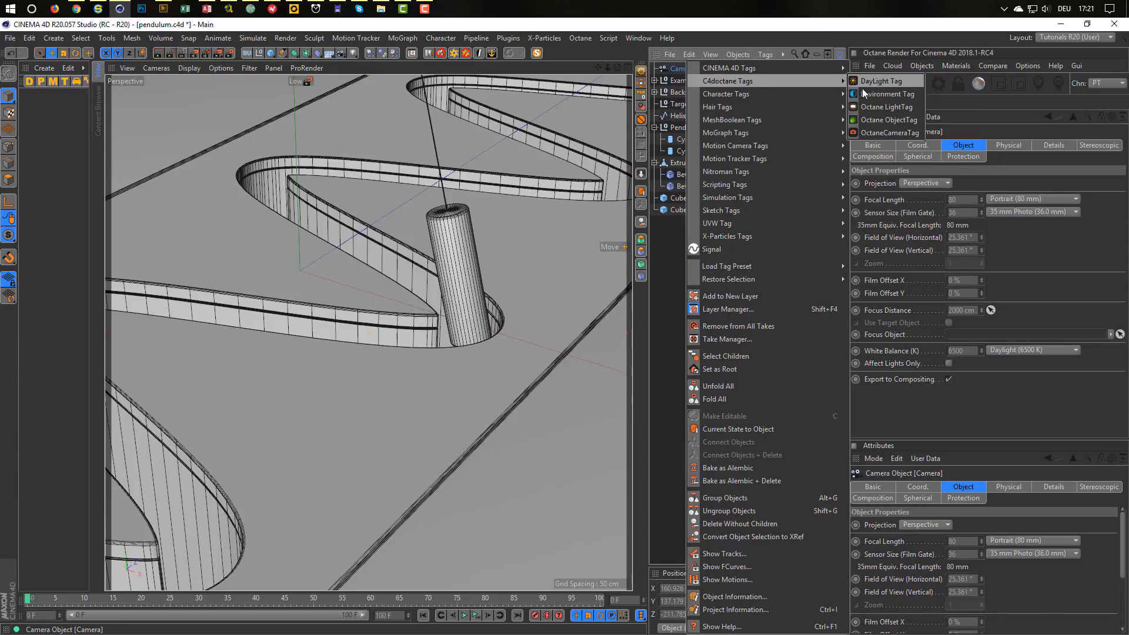
{"action": "left_click", "coordinate": [876, 121]}
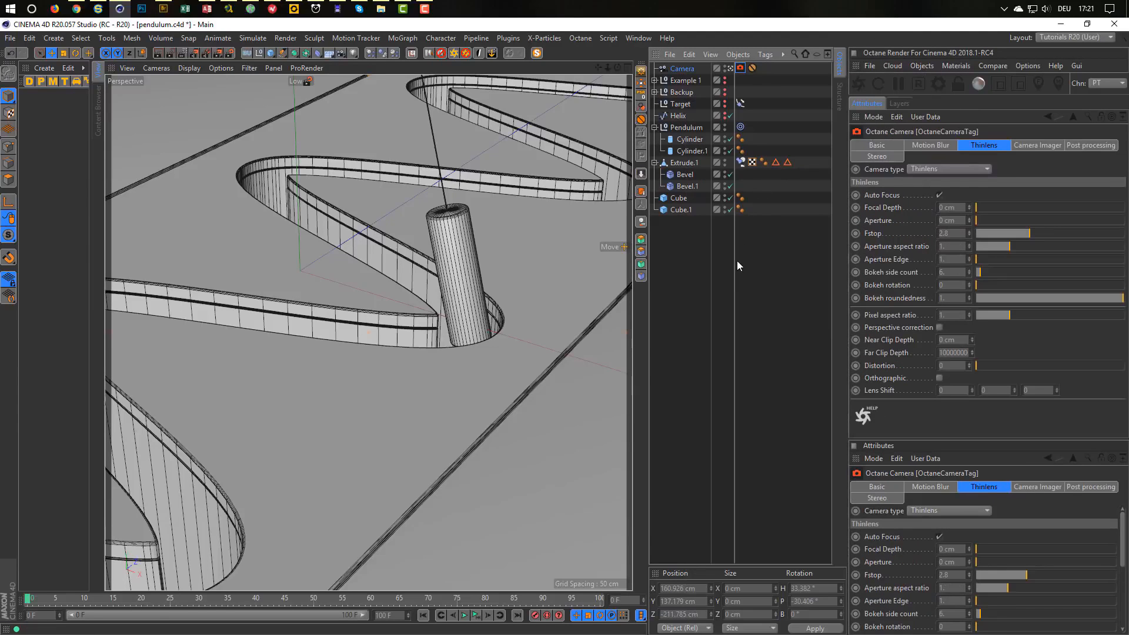
{"action": "key", "text": "ctrl+s"}
{"action": "left_click", "coordinate": [77, 10]}
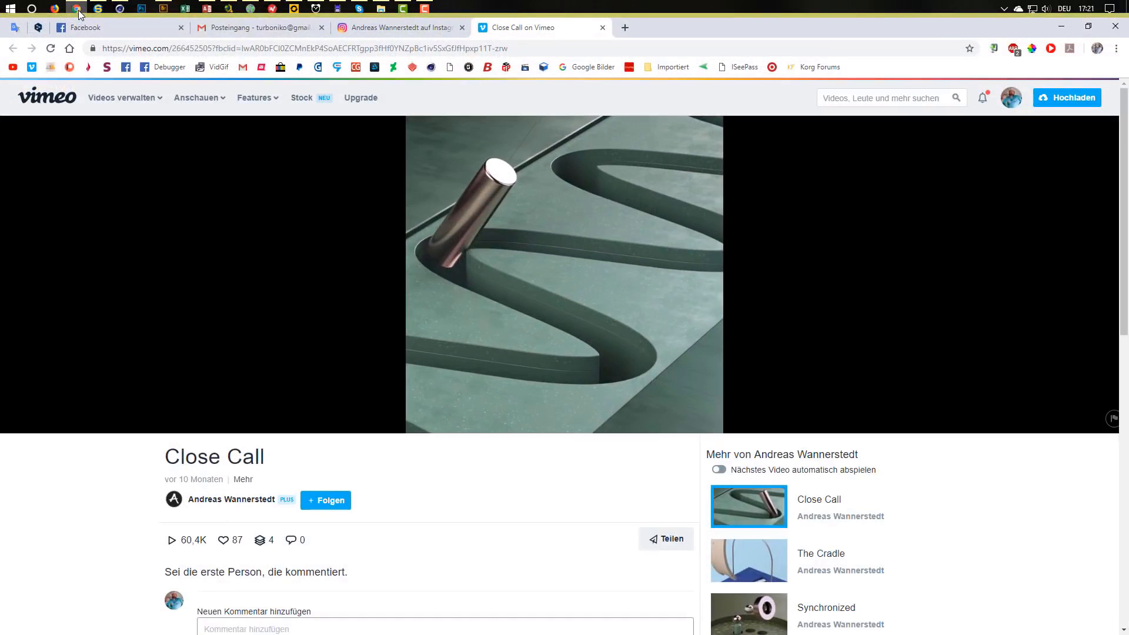
{"action": "left_click", "coordinate": [78, 10]}
{"action": "left_click", "coordinate": [78, 10]}
{"action": "left_click", "coordinate": [79, 10]}
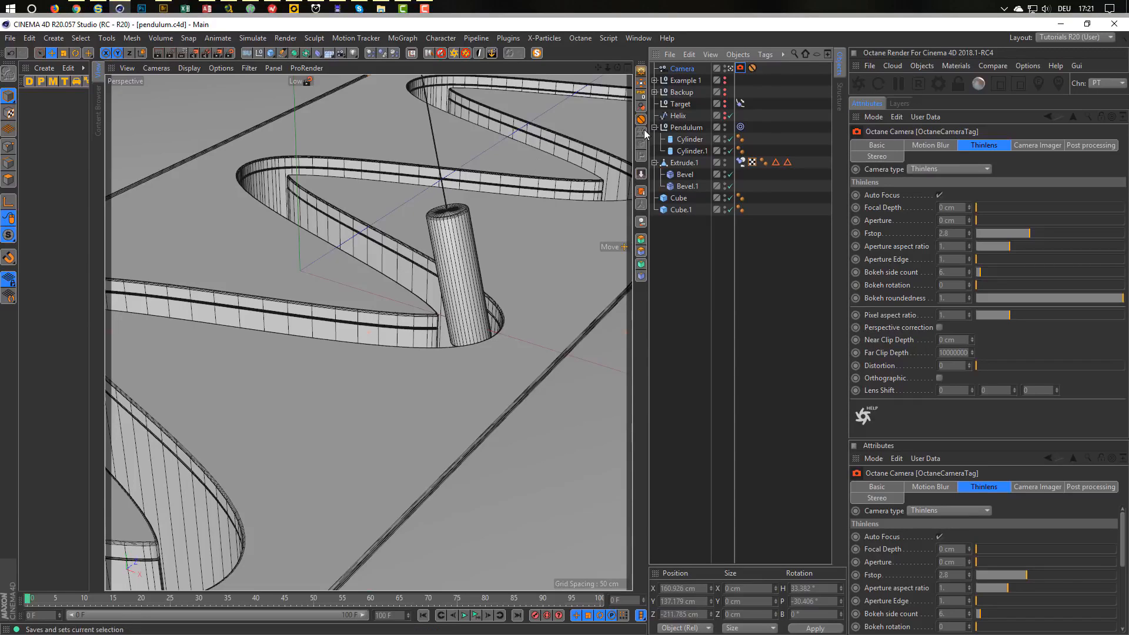
Create a new Octane glossy material named 'Middle'.
{"action": "left_click", "coordinate": [955, 65]}
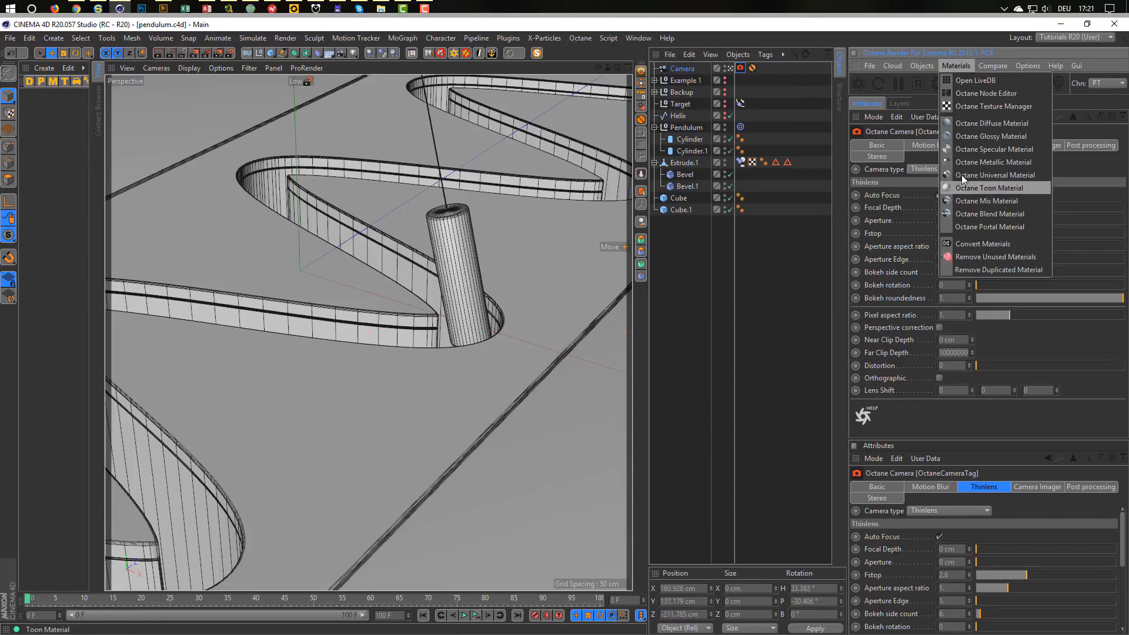
{"action": "left_click", "coordinate": [981, 135]}
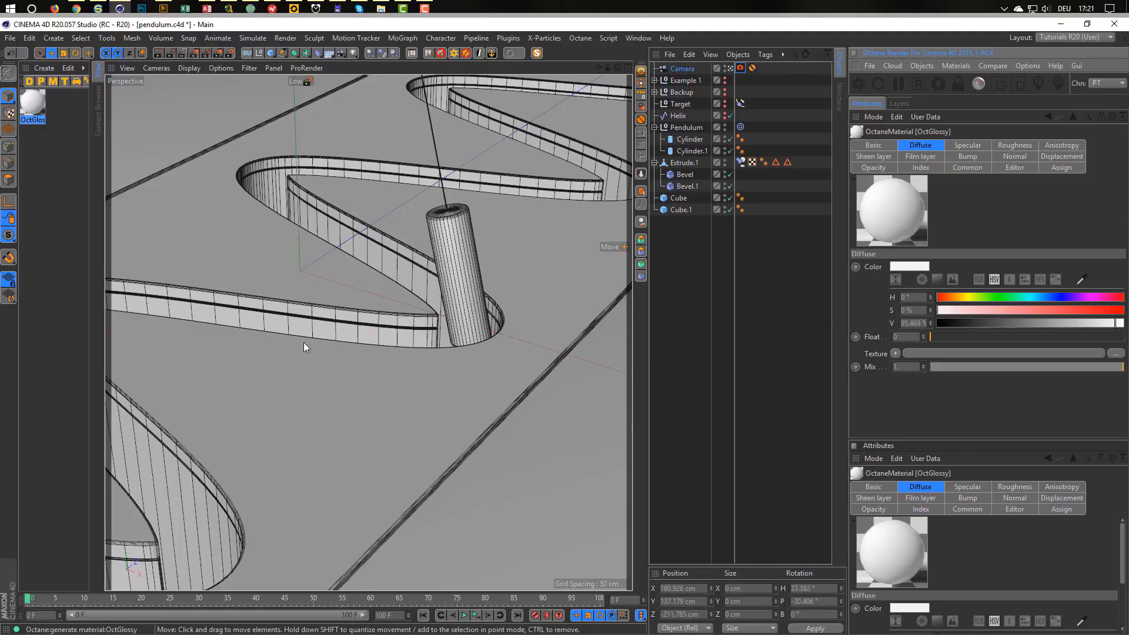
{"action": "double_click", "coordinate": [29, 120]}
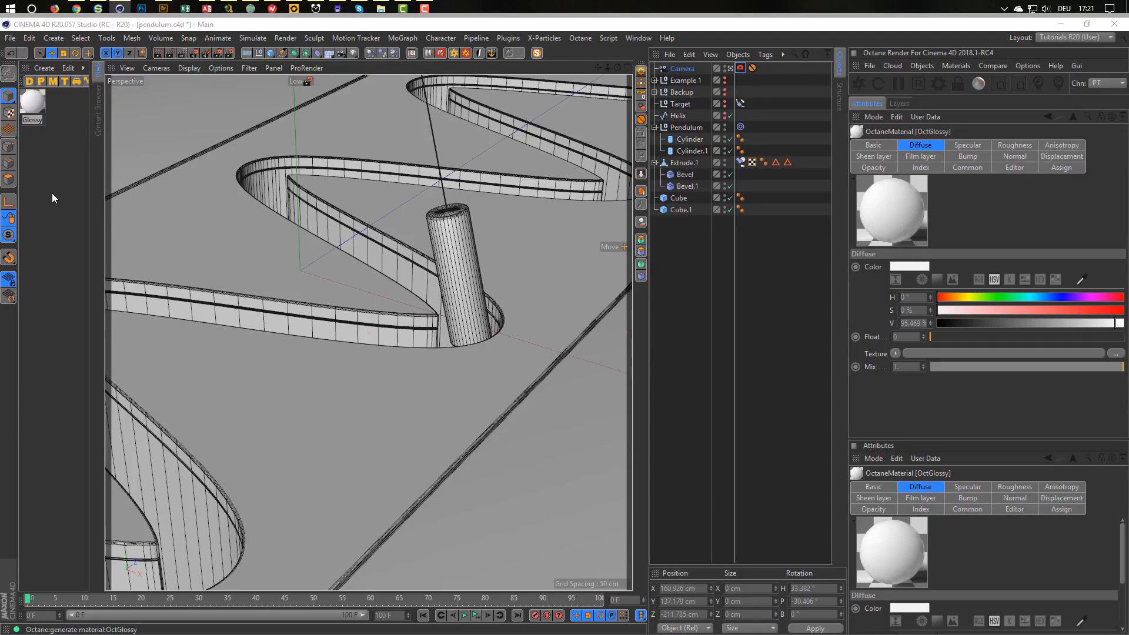
{"action": "type", "text": "Middle"}
{"action": "key", "text": "Return"}
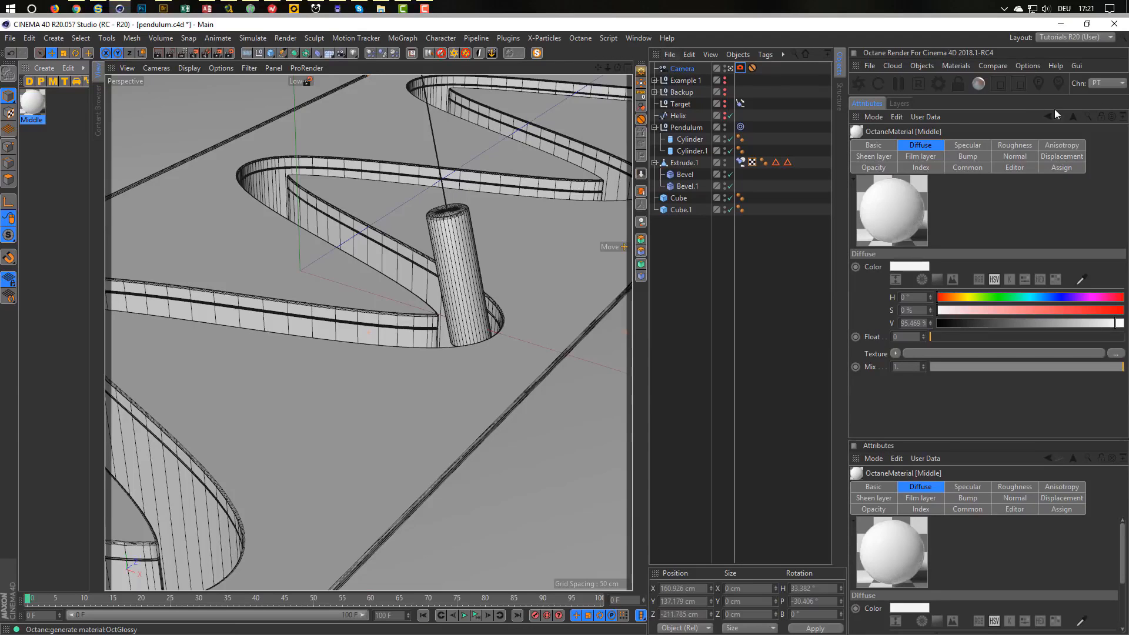
In the Octane Node Editor, feed an RgbSpectrum node into Middle's Diffuse input.
{"action": "left_click", "coordinate": [955, 66]}
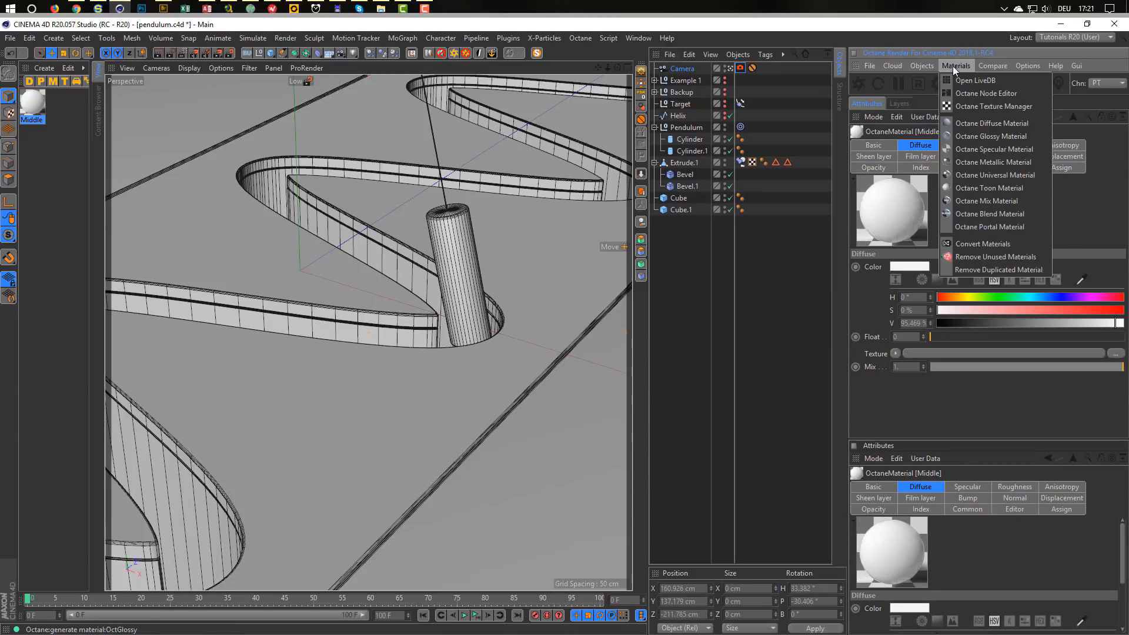
{"action": "left_click", "coordinate": [960, 90]}
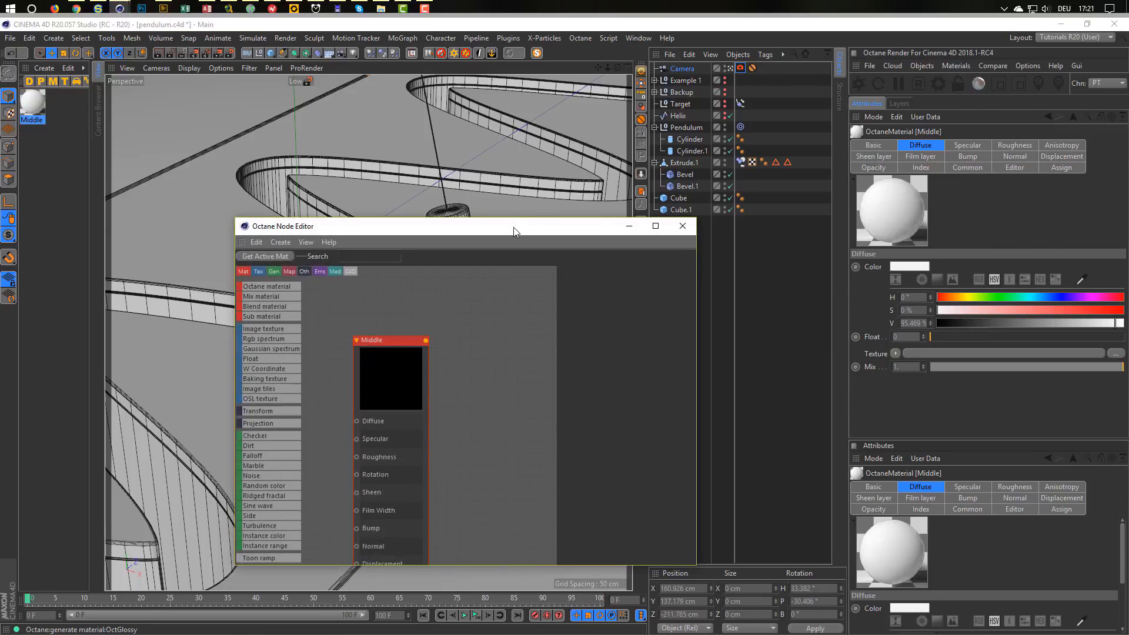
{"action": "left_click_drag", "start_coordinate": [513, 227], "coordinate": [469, 183]}
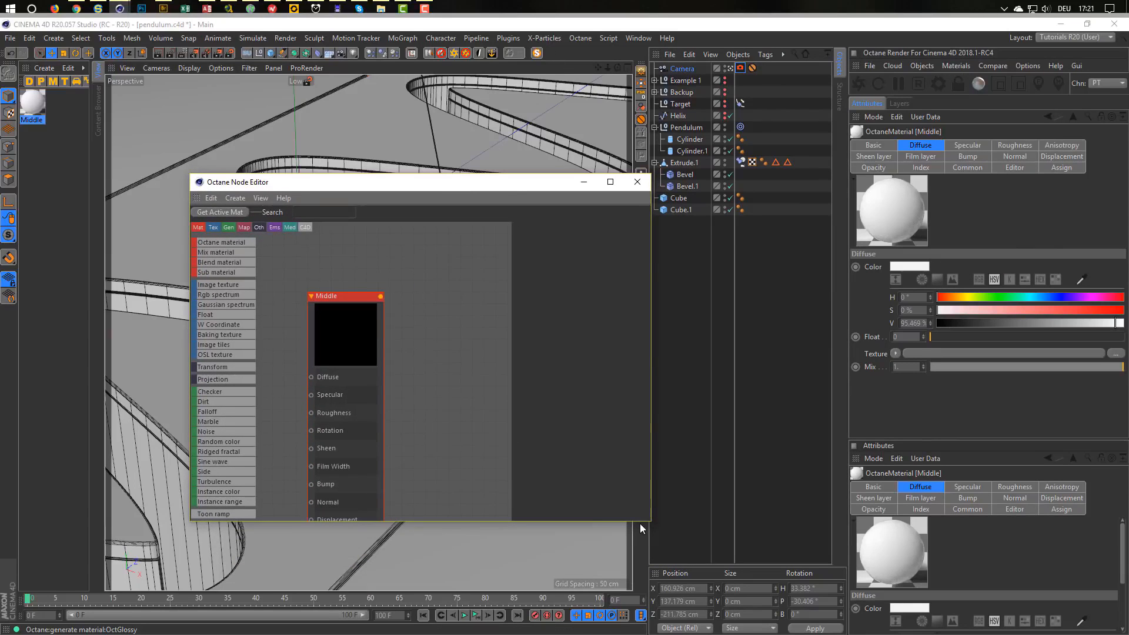
{"action": "left_click_drag", "start_coordinate": [650, 520], "coordinate": [750, 578]}
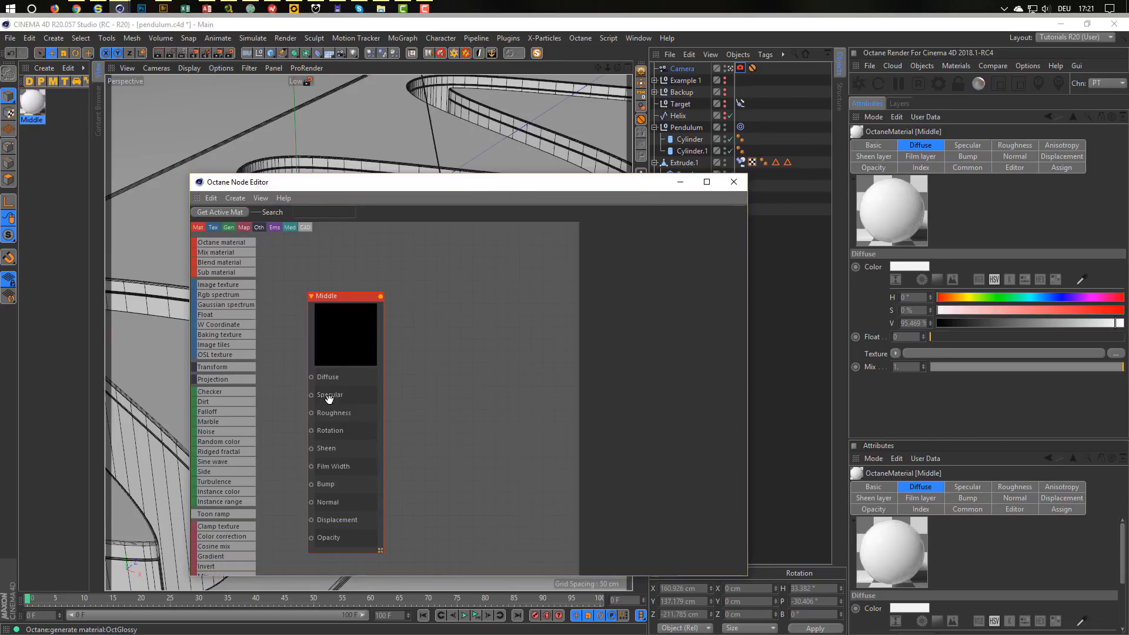
{"action": "left_click_drag", "start_coordinate": [327, 396], "coordinate": [421, 364]}
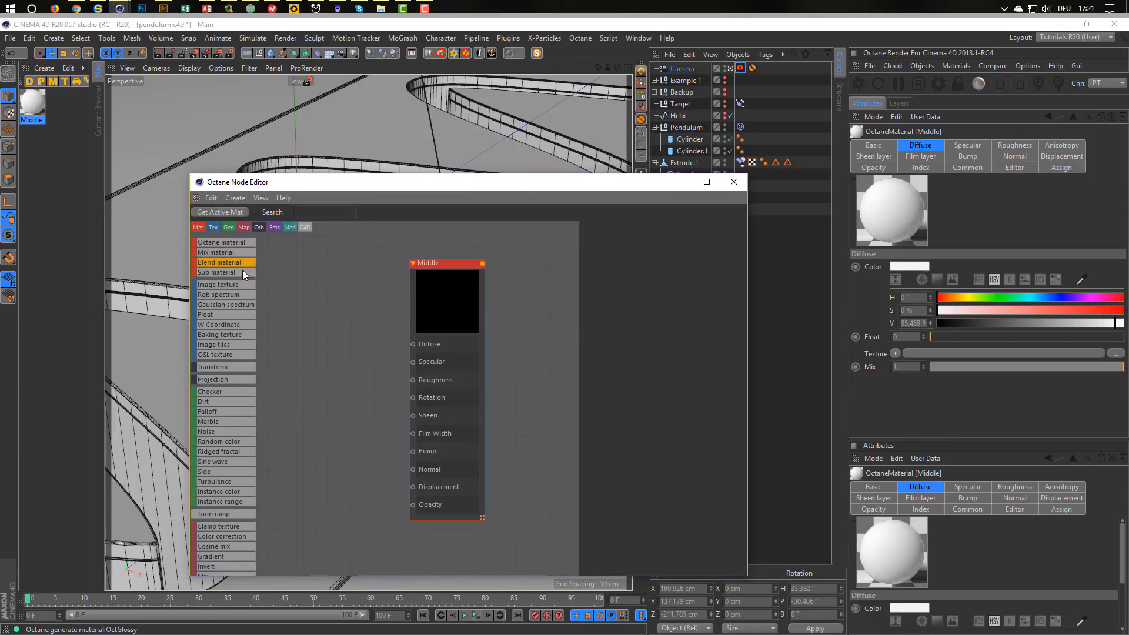
{"action": "left_click_drag", "start_coordinate": [227, 293], "coordinate": [413, 344]}
{"action": "left_click_drag", "start_coordinate": [328, 340], "coordinate": [344, 348]}
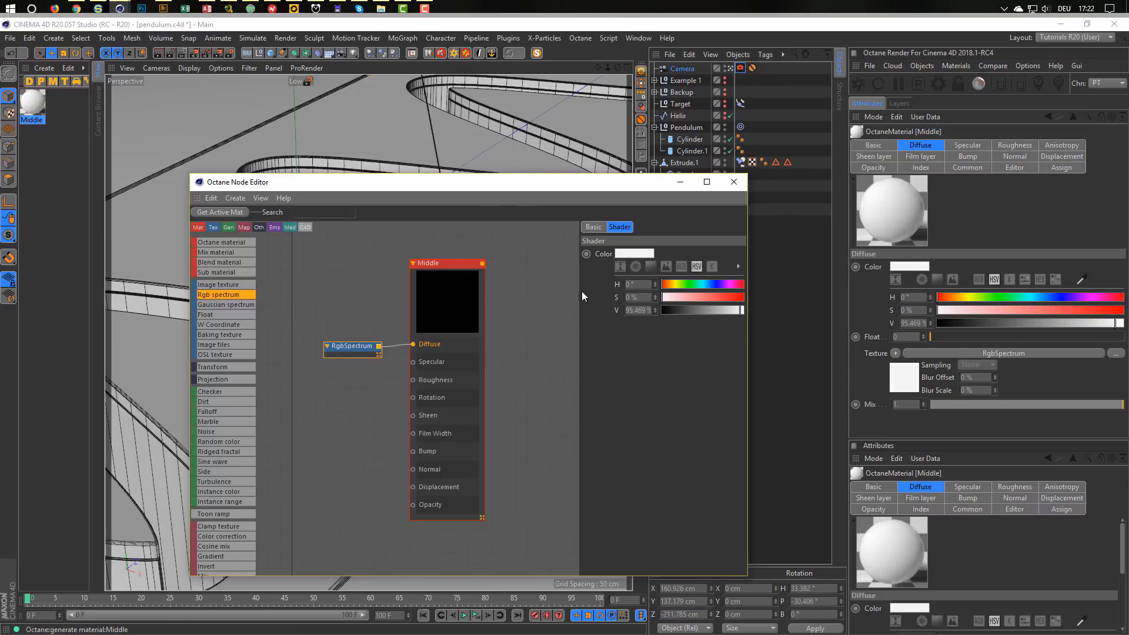
Pick the RgbSpectrum colour with the eyedropper from the teal block in the reference video.
{"action": "left_click_drag", "start_coordinate": [581, 292], "coordinate": [492, 294]}
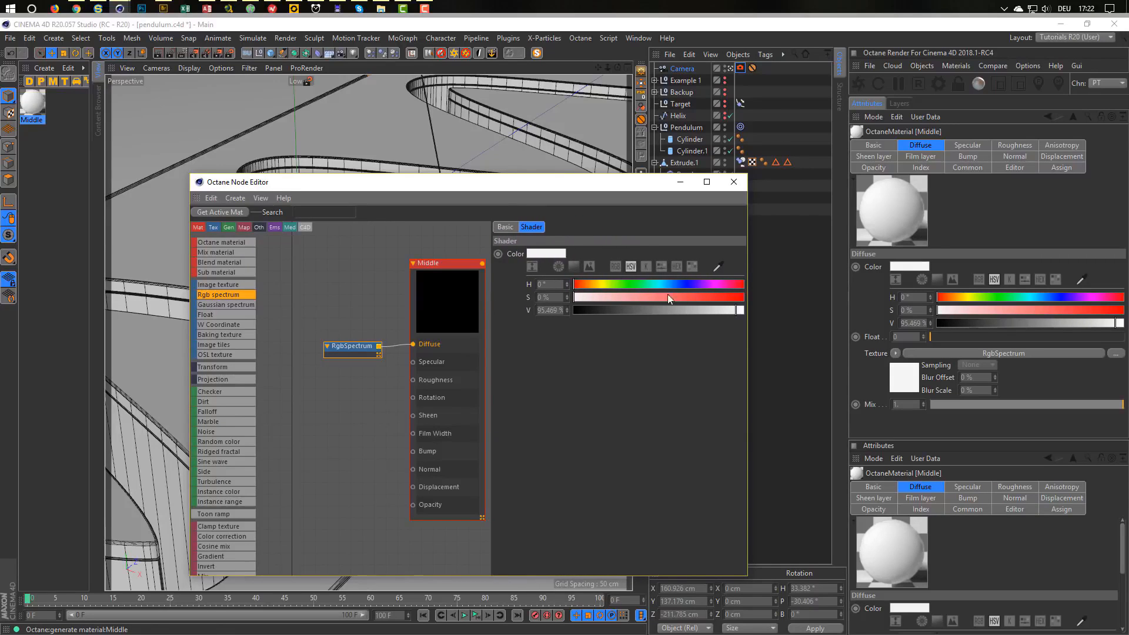
{"action": "left_click", "coordinate": [722, 271]}
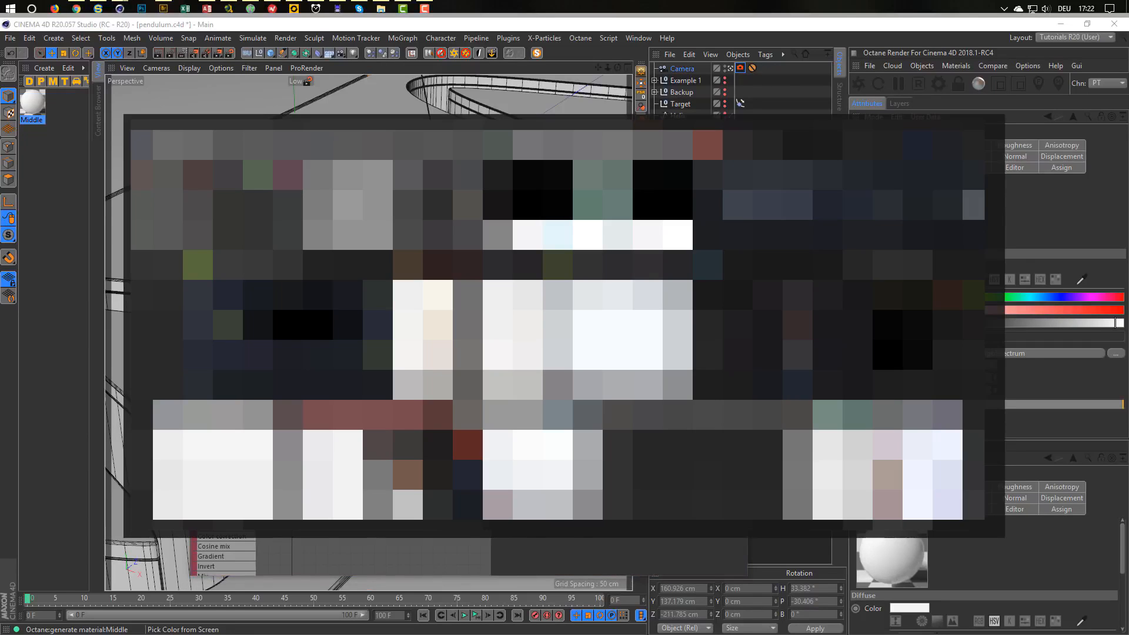
{"action": "key", "text": "alt+Tab"}
{"action": "key", "text": "alt+Tab"}
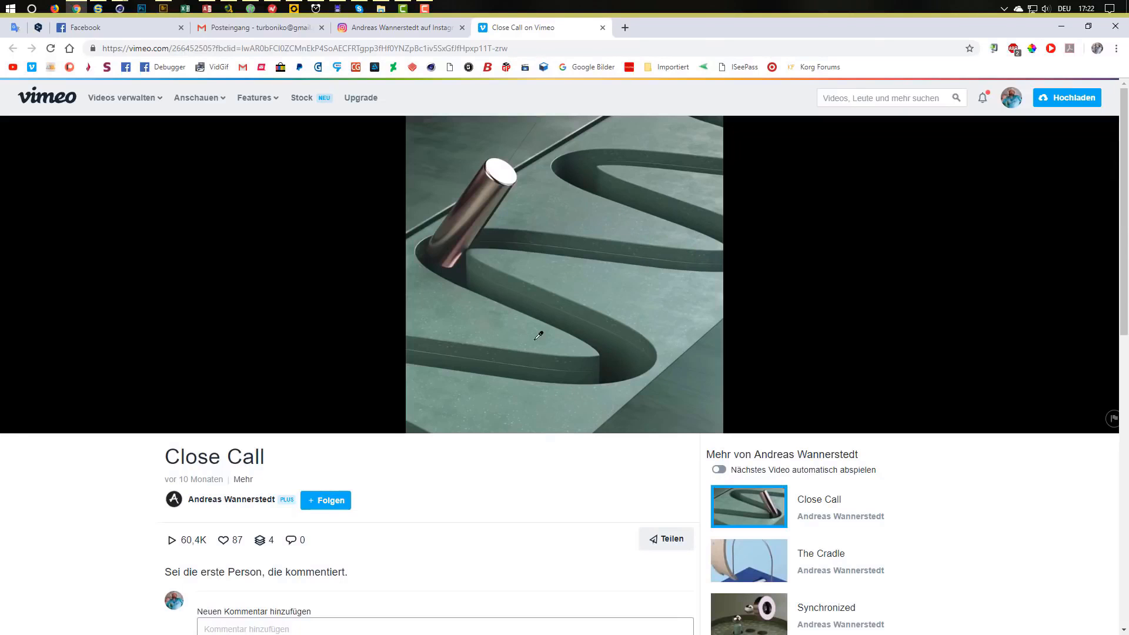
{"action": "left_click", "coordinate": [496, 324]}
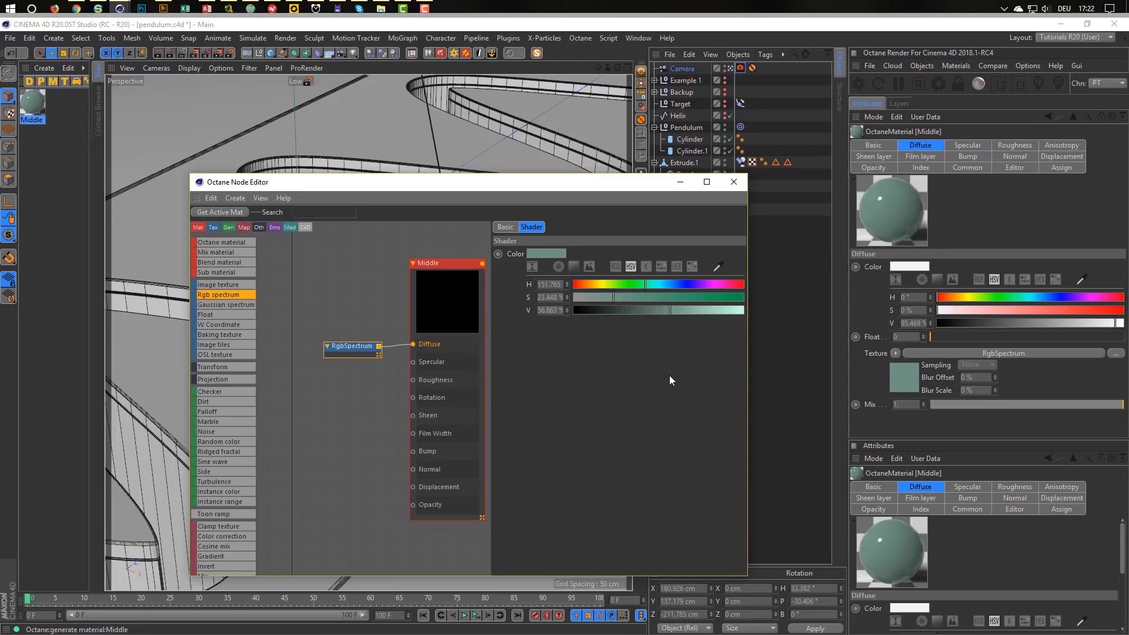
Drag the Middle material onto Extrude.1 and start the Octane Live Viewer render.
{"action": "left_click_drag", "start_coordinate": [352, 350], "coordinate": [351, 344]}
{"action": "left_click", "coordinate": [37, 98]}
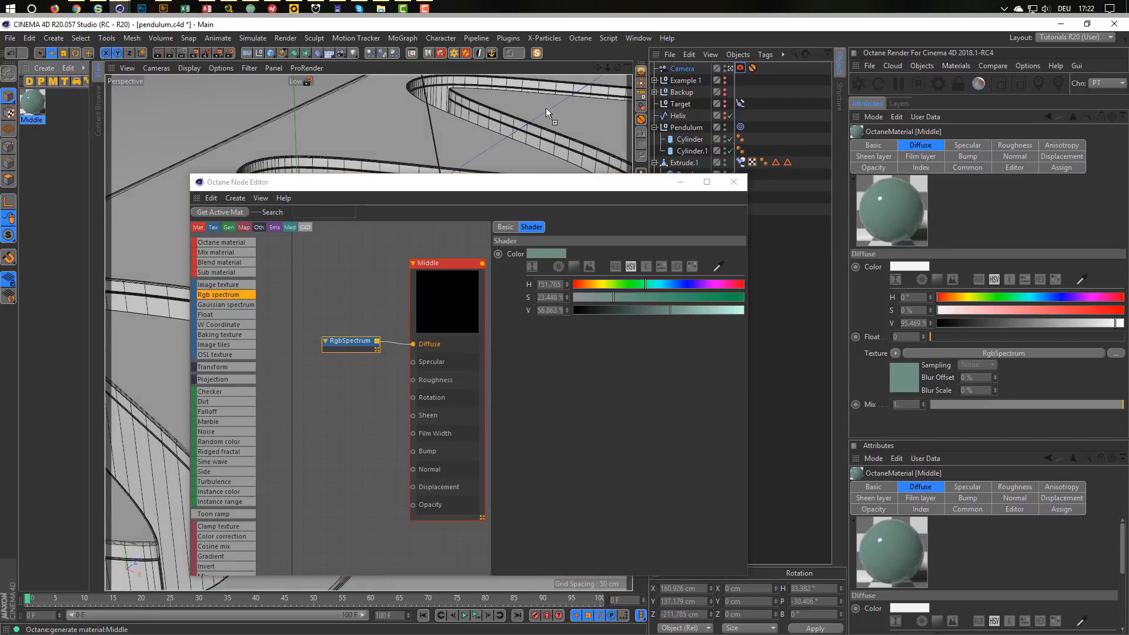
{"action": "left_click_drag", "start_coordinate": [569, 182], "coordinate": [470, 218]}
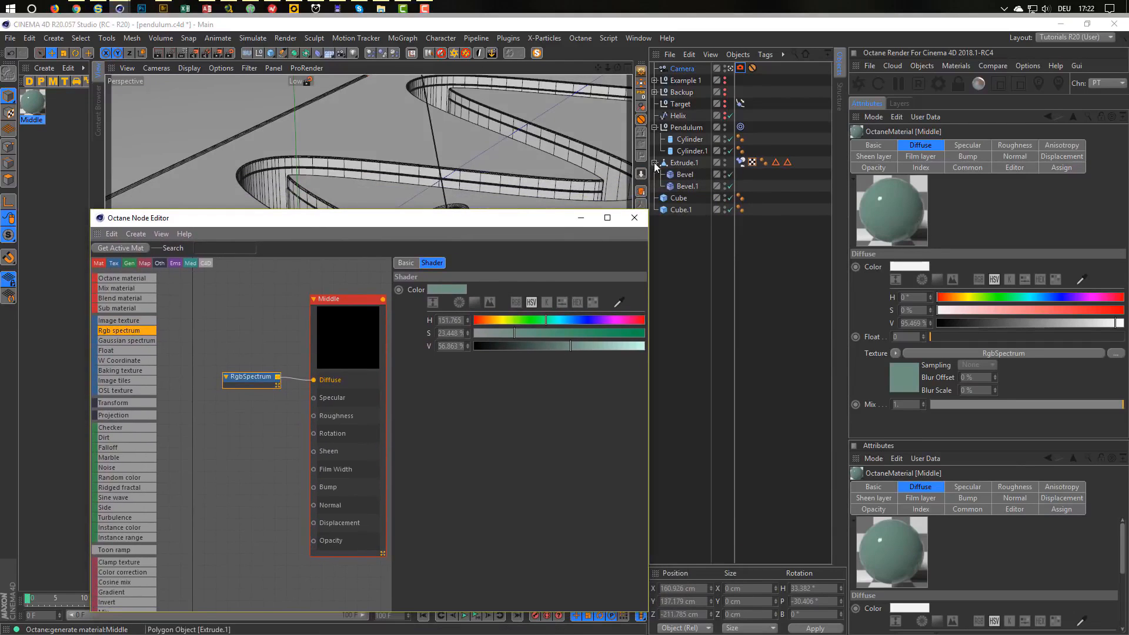
{"action": "left_click", "coordinate": [654, 162]}
{"action": "left_click", "coordinate": [680, 164]}
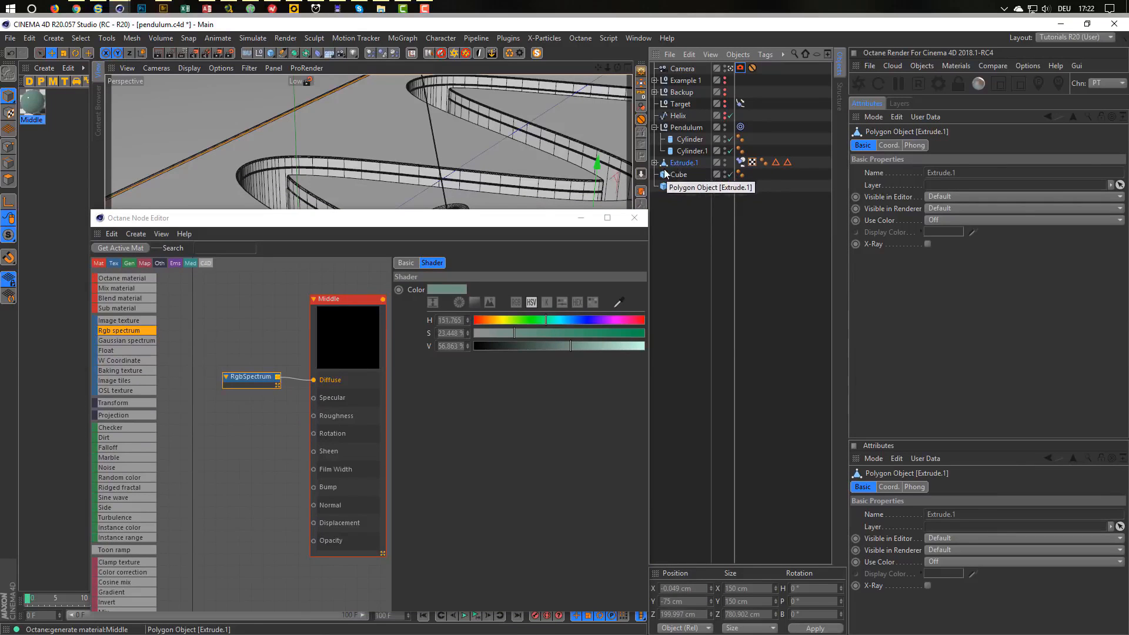
{"action": "left_click_drag", "start_coordinate": [31, 105], "coordinate": [692, 163]}
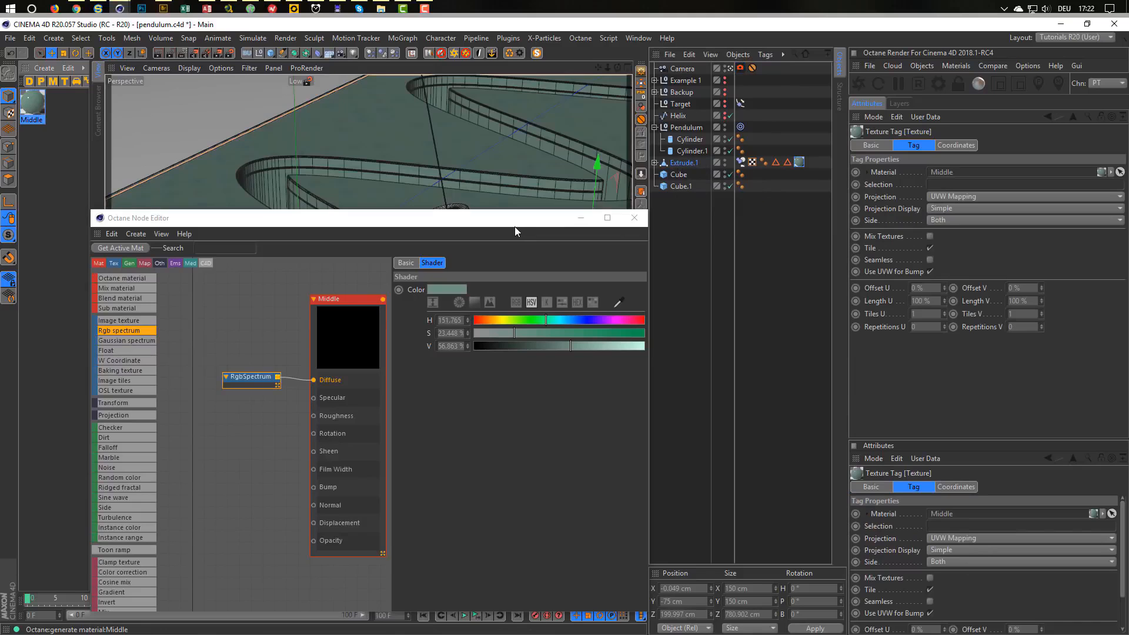
{"action": "left_click_drag", "start_coordinate": [498, 221], "coordinate": [470, 177]}
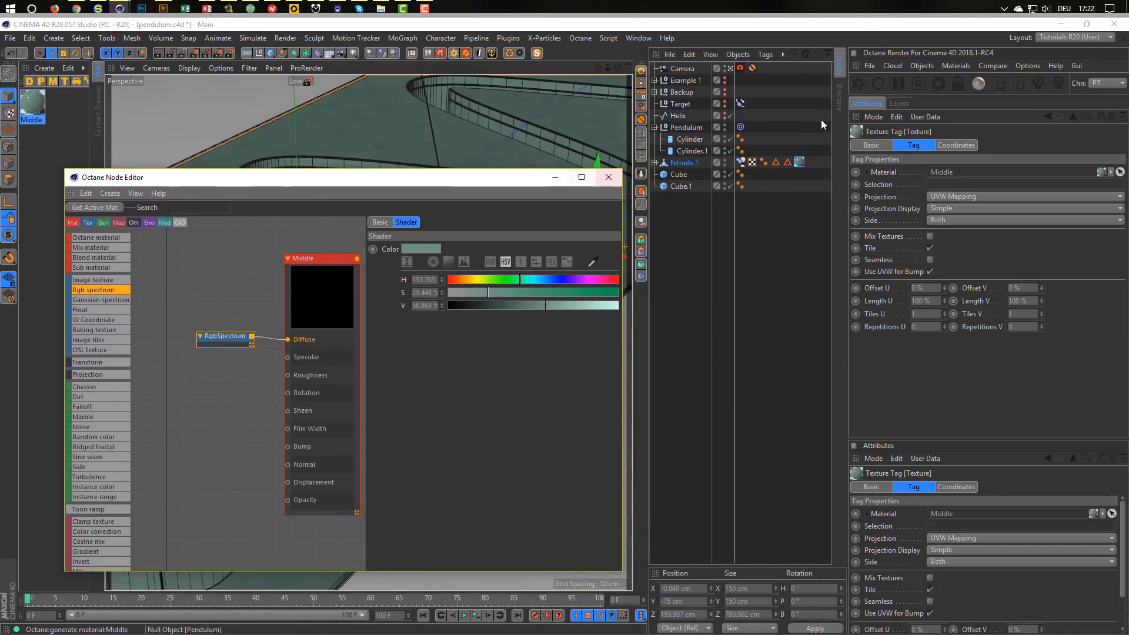
{"action": "left_click", "coordinate": [861, 86]}
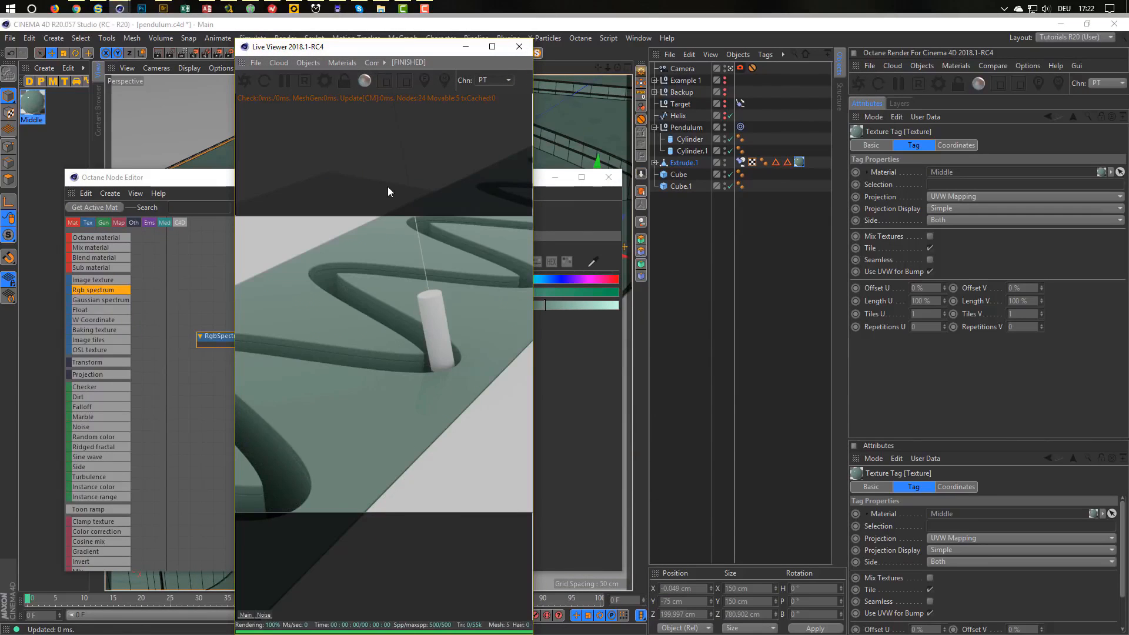
Drive Middle's Roughness with a Float texture node set to about 0.154.
{"action": "left_click", "coordinate": [309, 81]}
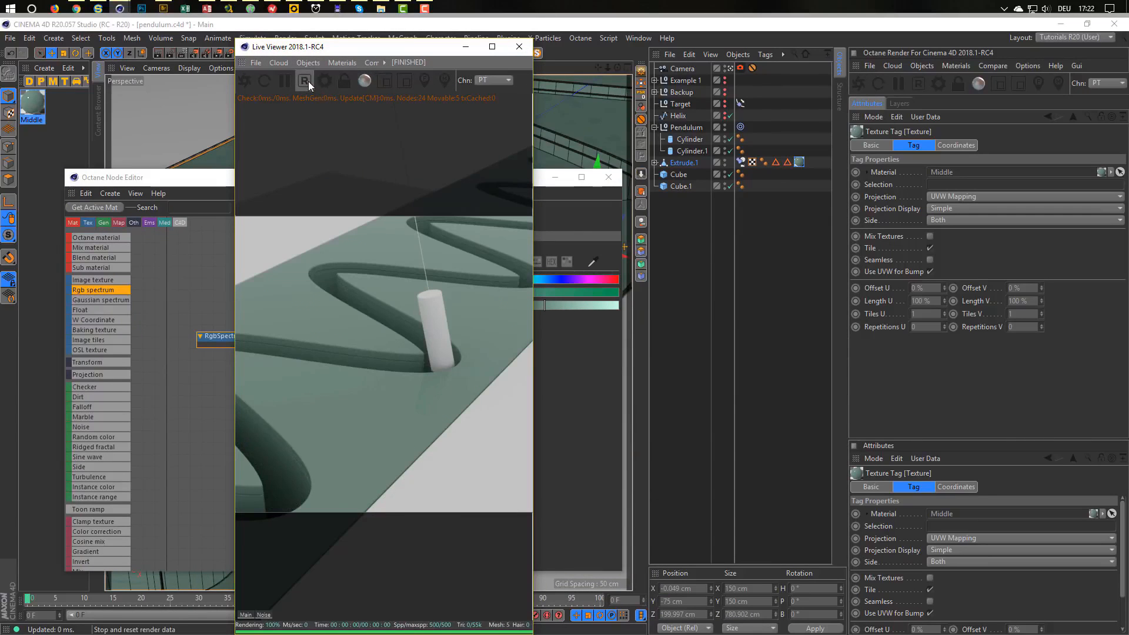
{"action": "left_click_drag", "start_coordinate": [373, 48], "coordinate": [630, 70]}
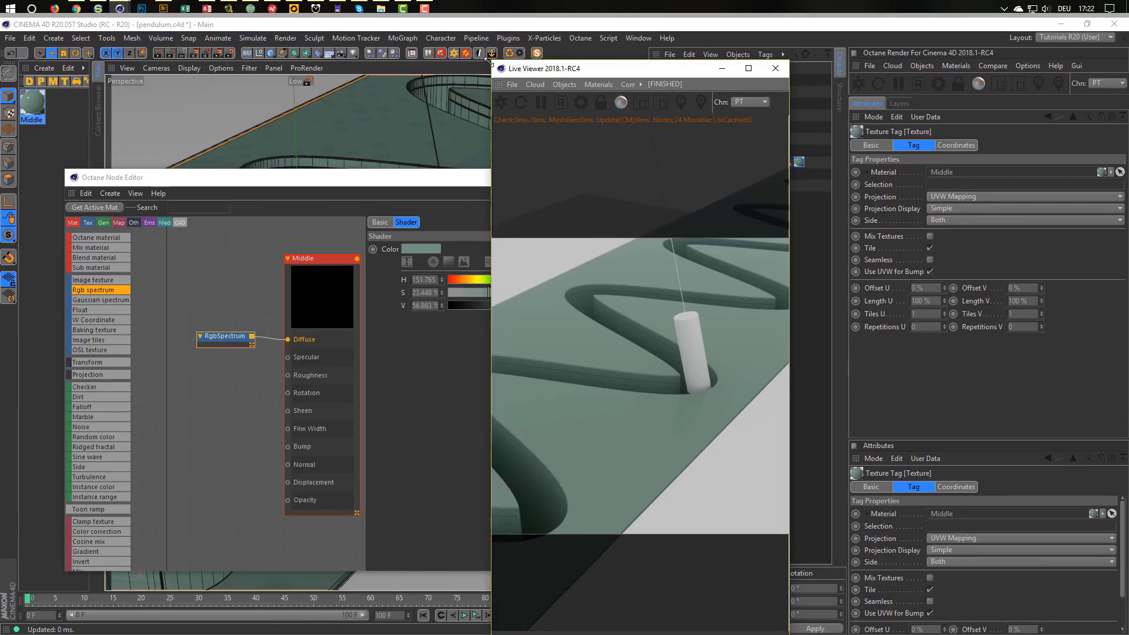
{"action": "left_click_drag", "start_coordinate": [789, 62], "coordinate": [904, 297]}
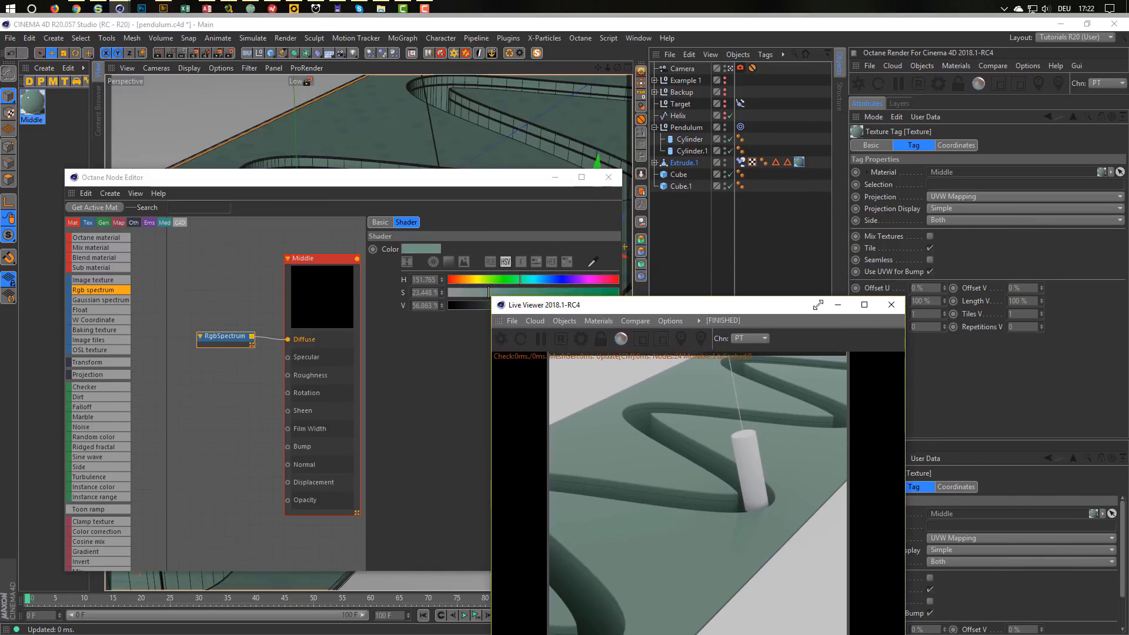
{"action": "left_click_drag", "start_coordinate": [764, 305], "coordinate": [929, 222]}
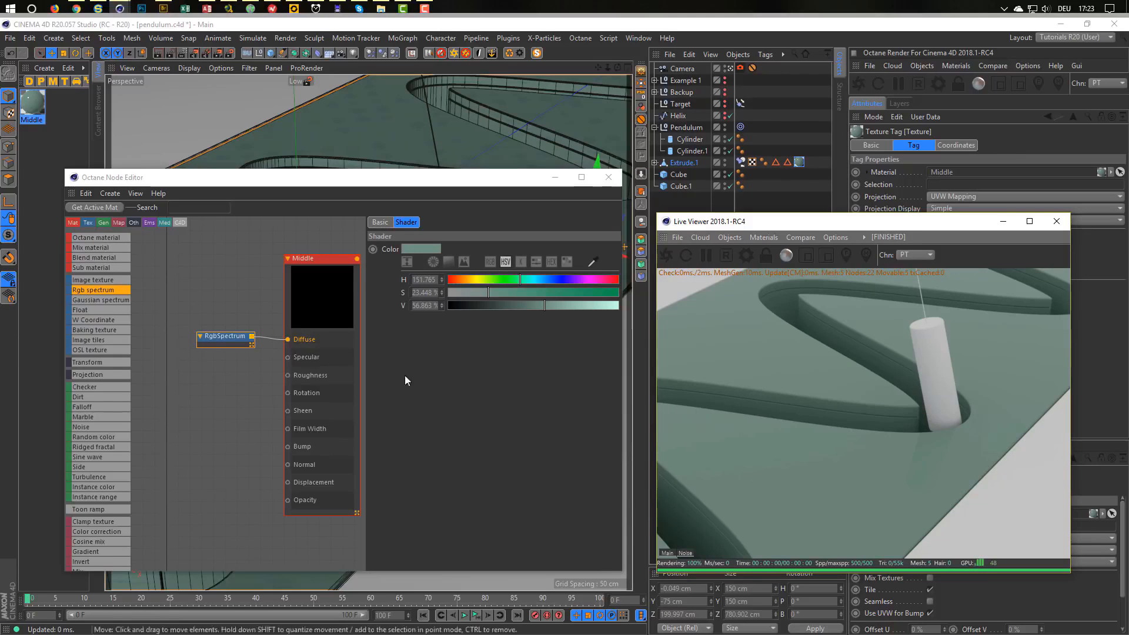
{"action": "left_click_drag", "start_coordinate": [115, 309], "coordinate": [288, 375]}
{"action": "left_click", "coordinate": [245, 374]}
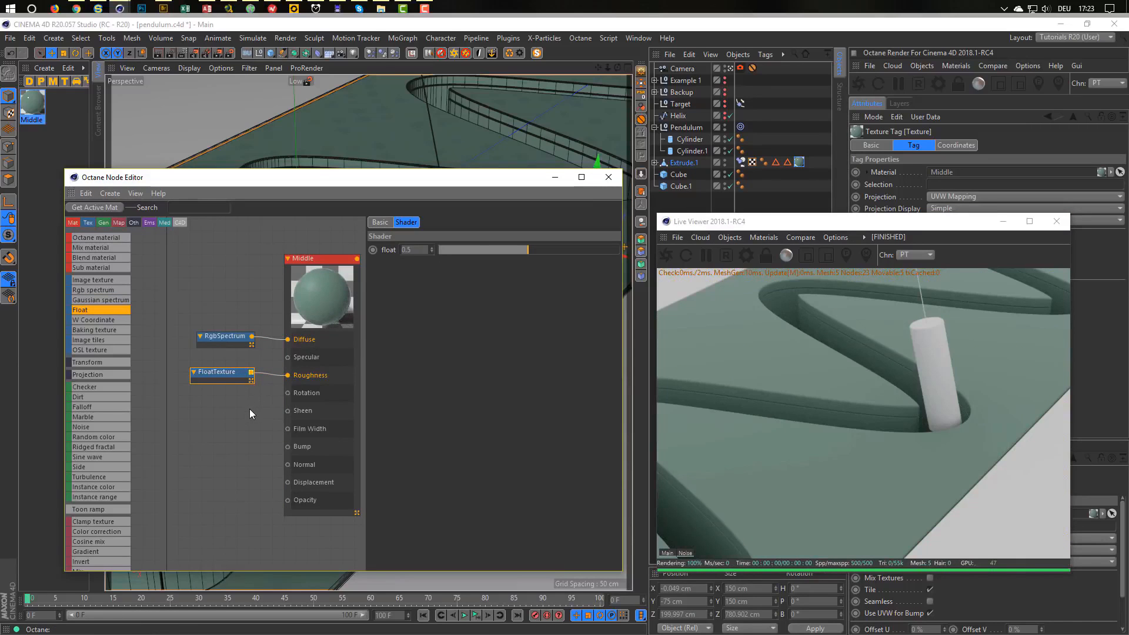
{"action": "left_click", "coordinate": [466, 250]}
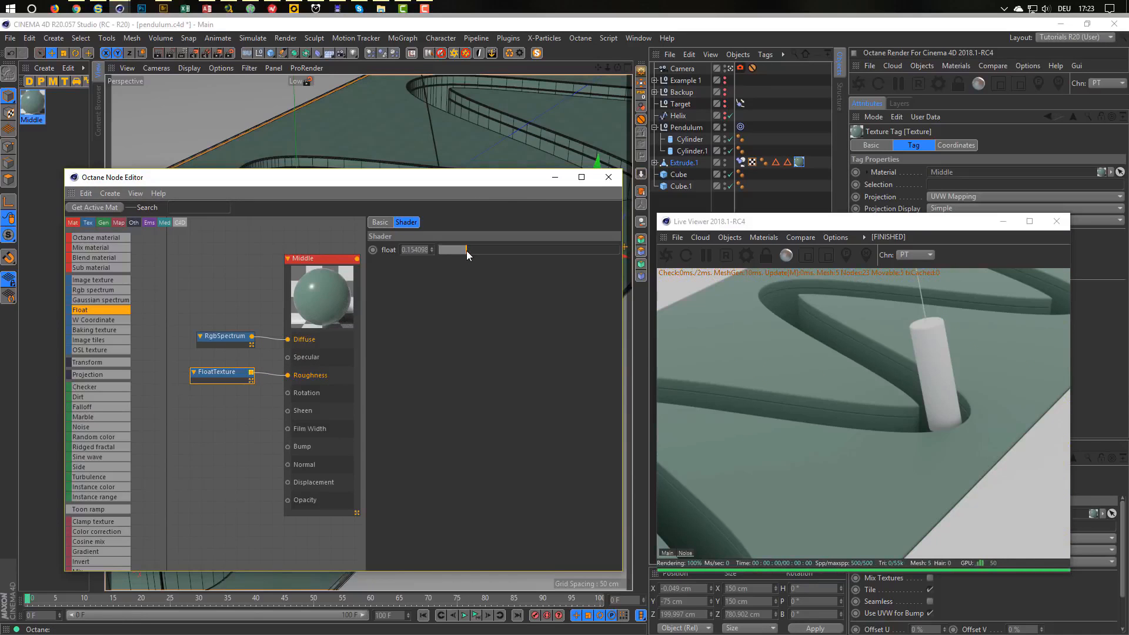
Insert an Octane Rig Pro lighting rig into the scene.
{"action": "left_click_drag", "start_coordinate": [500, 180], "coordinate": [481, 170]}
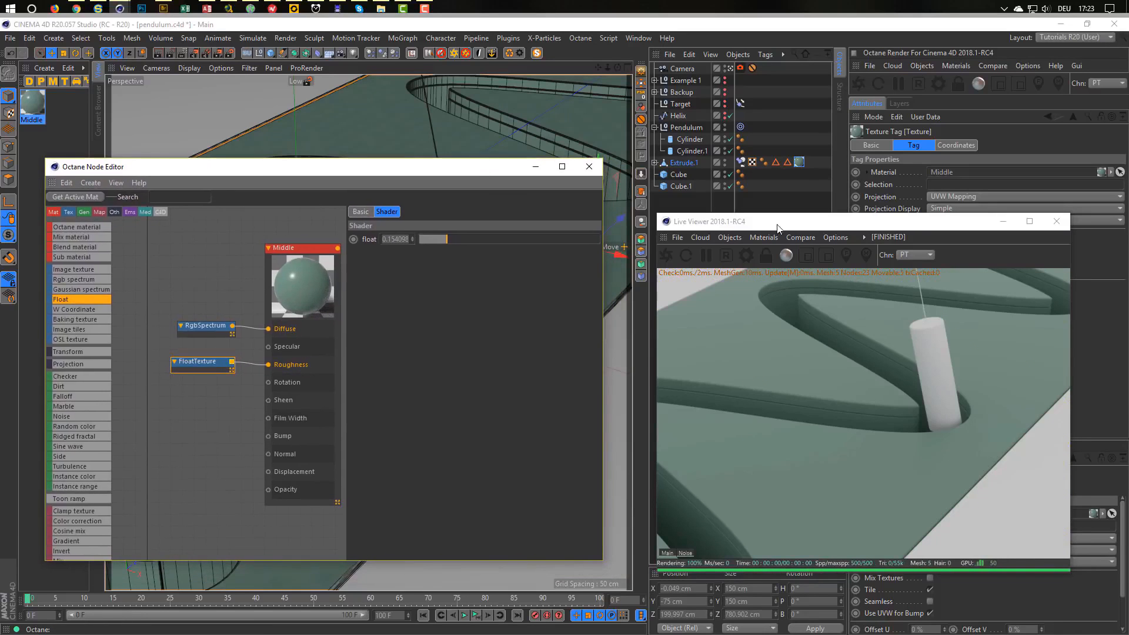
{"action": "left_click_drag", "start_coordinate": [777, 226], "coordinate": [502, 247]}
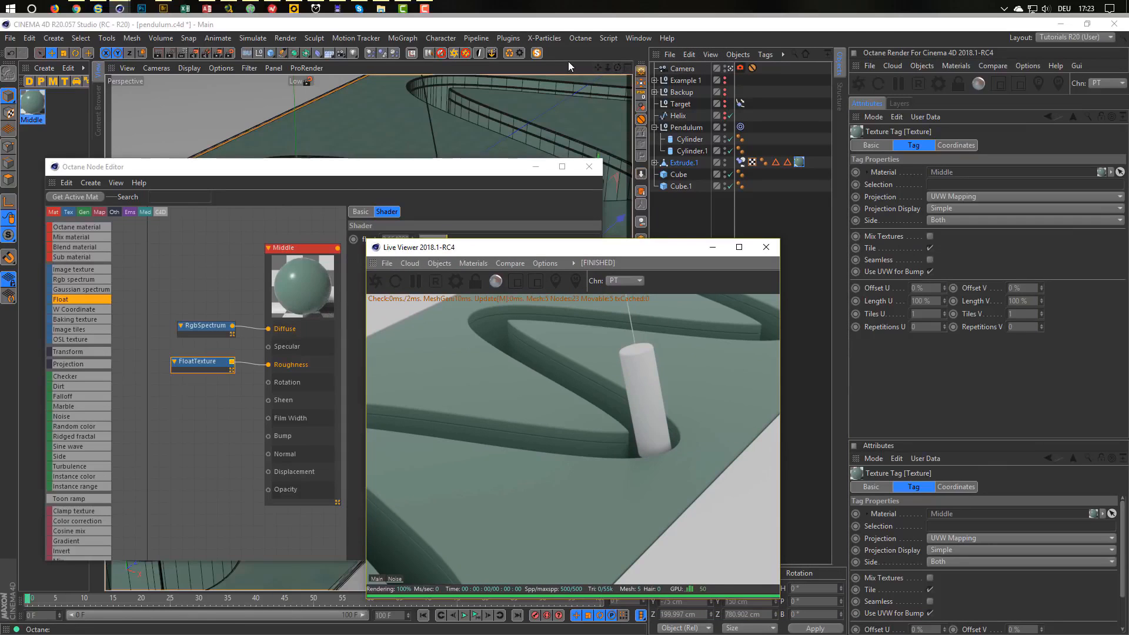
{"action": "left_click", "coordinate": [452, 52]}
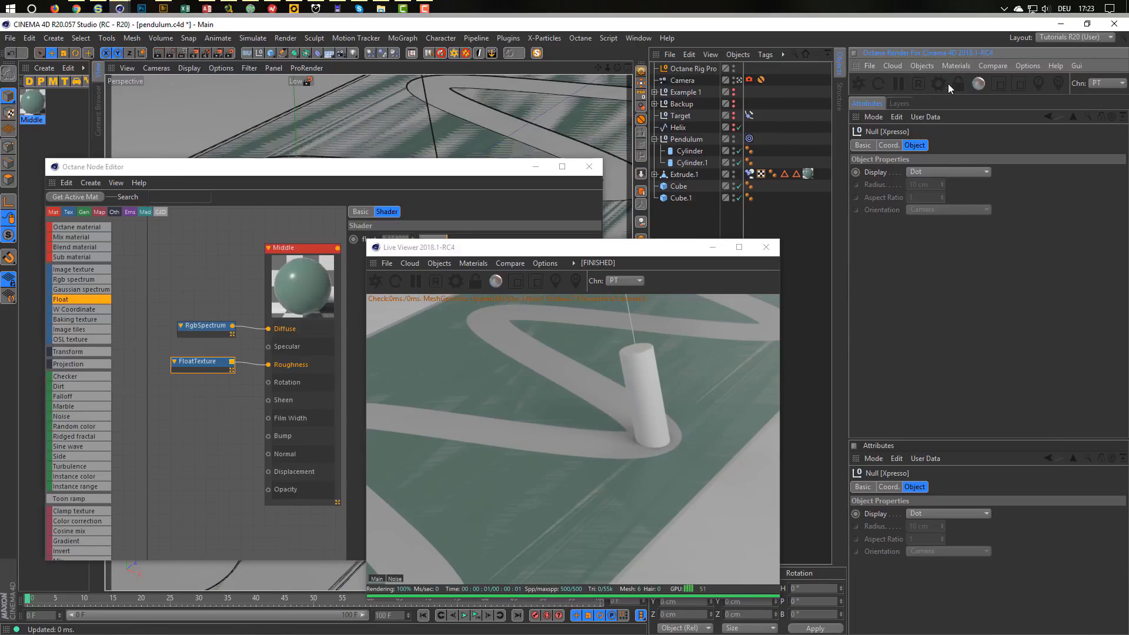
Uncheck Shadow Catcher ON under the Rig Pro's BG & Floor settings, then glance at the reference video.
{"action": "left_click", "coordinate": [686, 68]}
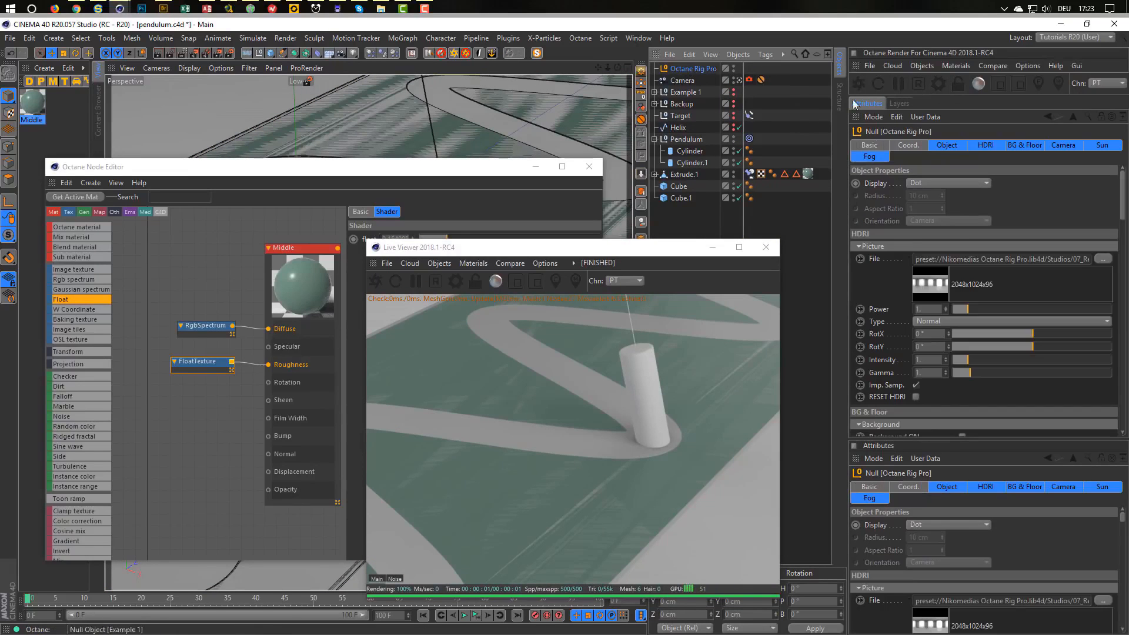
{"action": "left_click", "coordinate": [985, 146]}
{"action": "left_click", "coordinate": [1025, 145]}
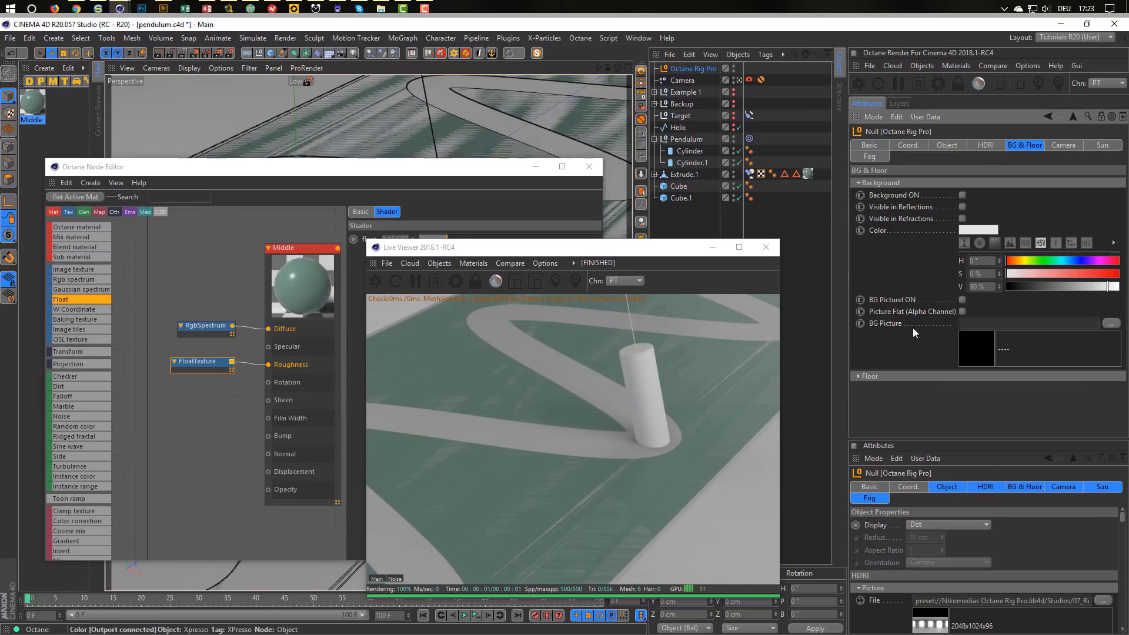
{"action": "left_click", "coordinate": [889, 379]}
{"action": "left_click", "coordinate": [951, 400]}
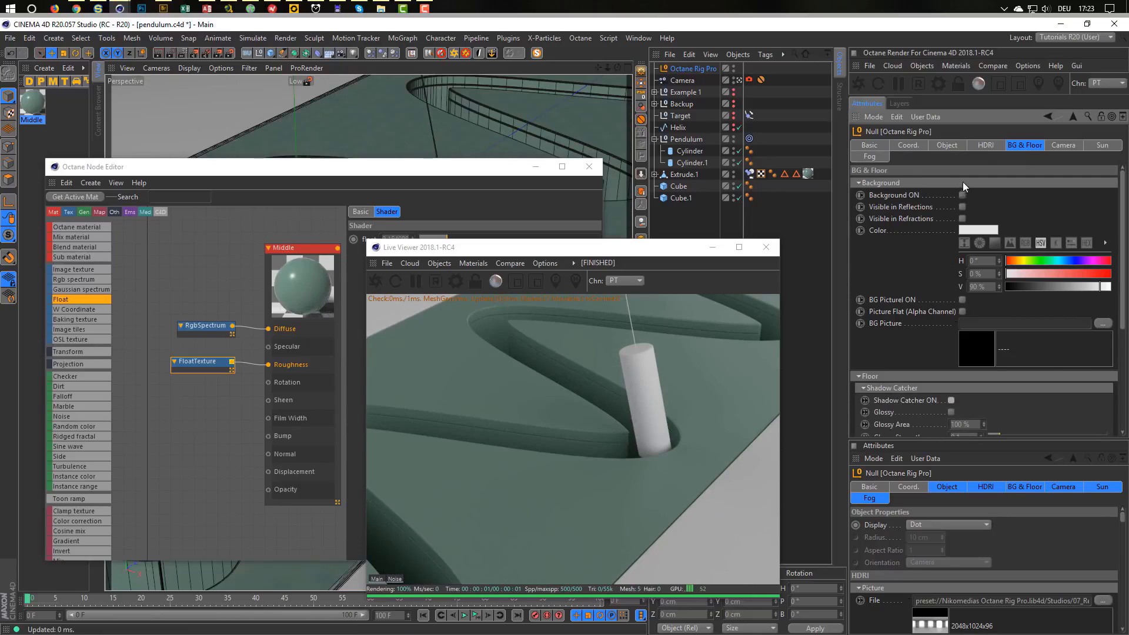
{"action": "left_click", "coordinate": [984, 144]}
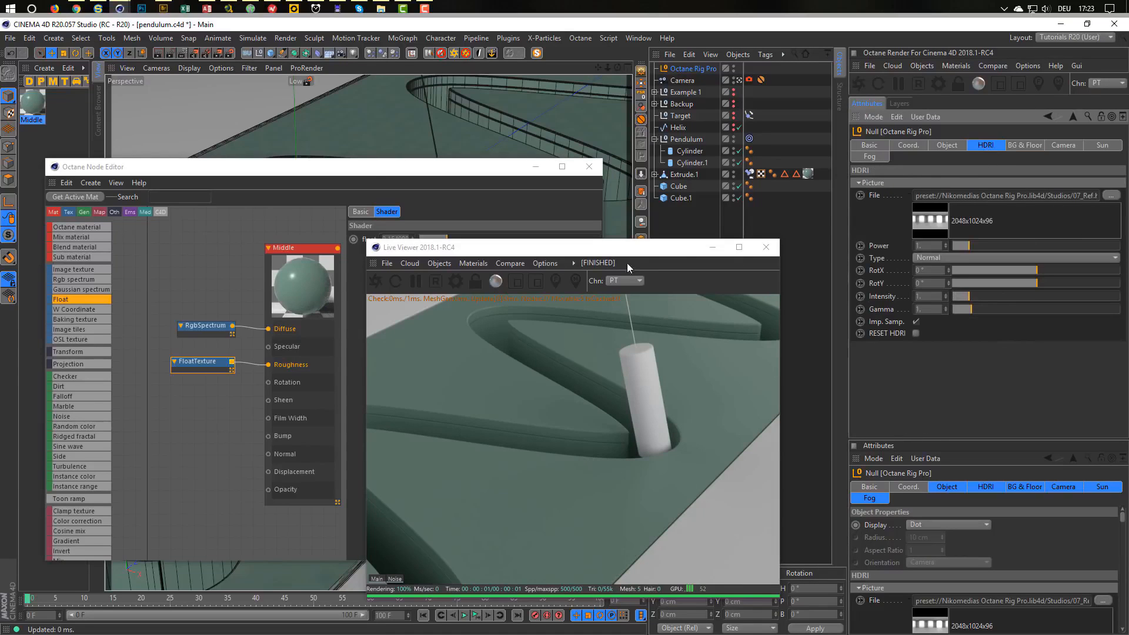
{"action": "left_click_drag", "start_coordinate": [625, 248], "coordinate": [930, 201]}
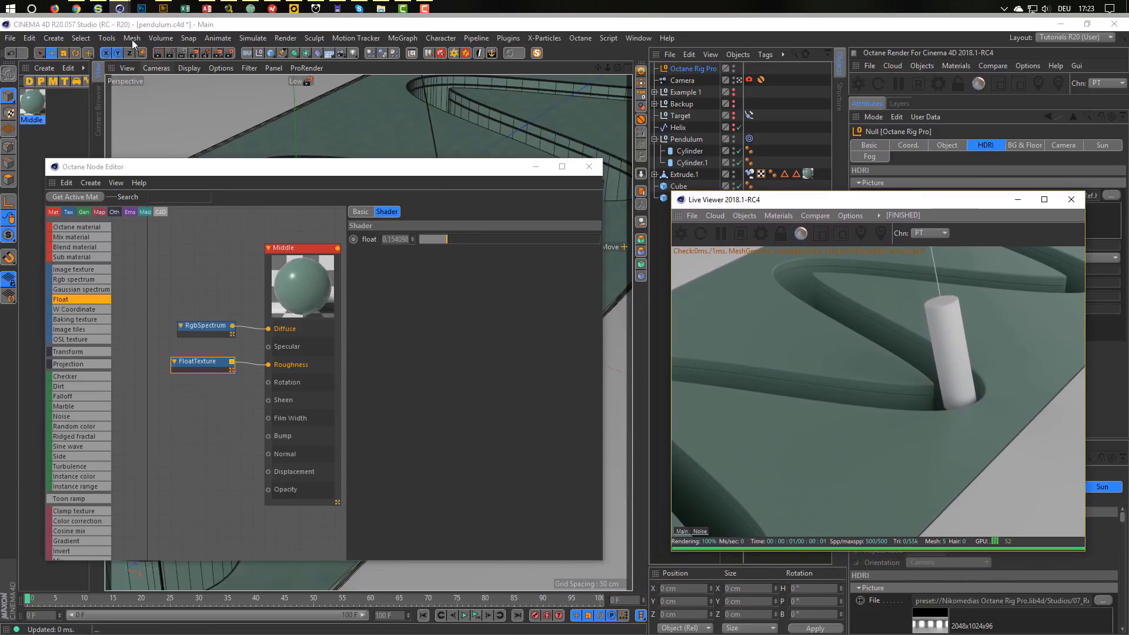
{"action": "left_click", "coordinate": [77, 8]}
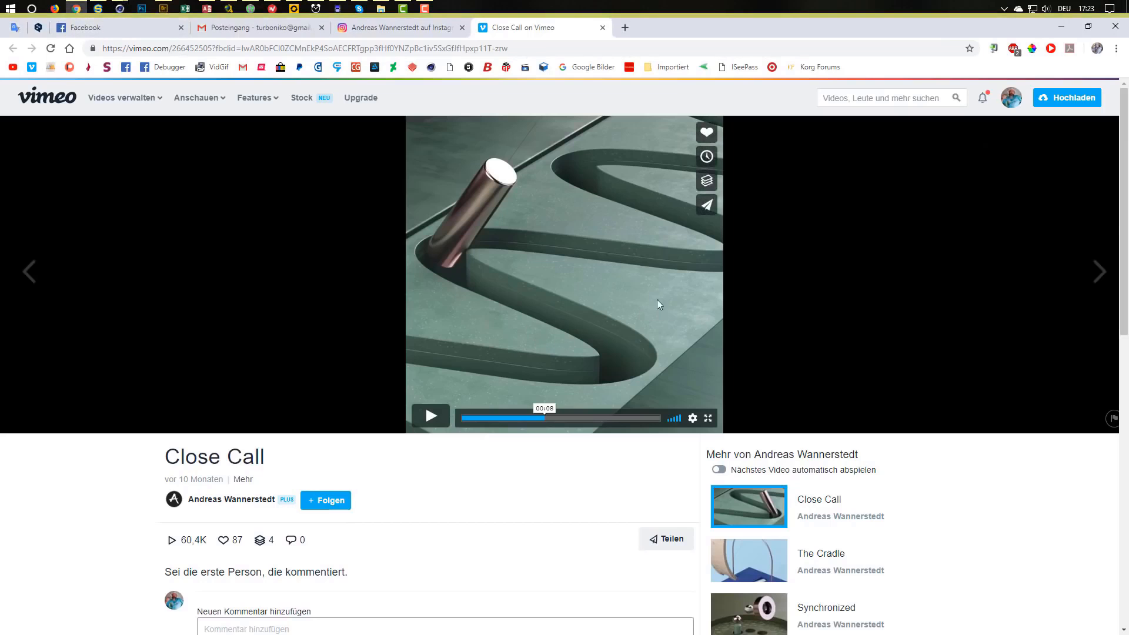
{"action": "left_click", "coordinate": [1063, 30]}
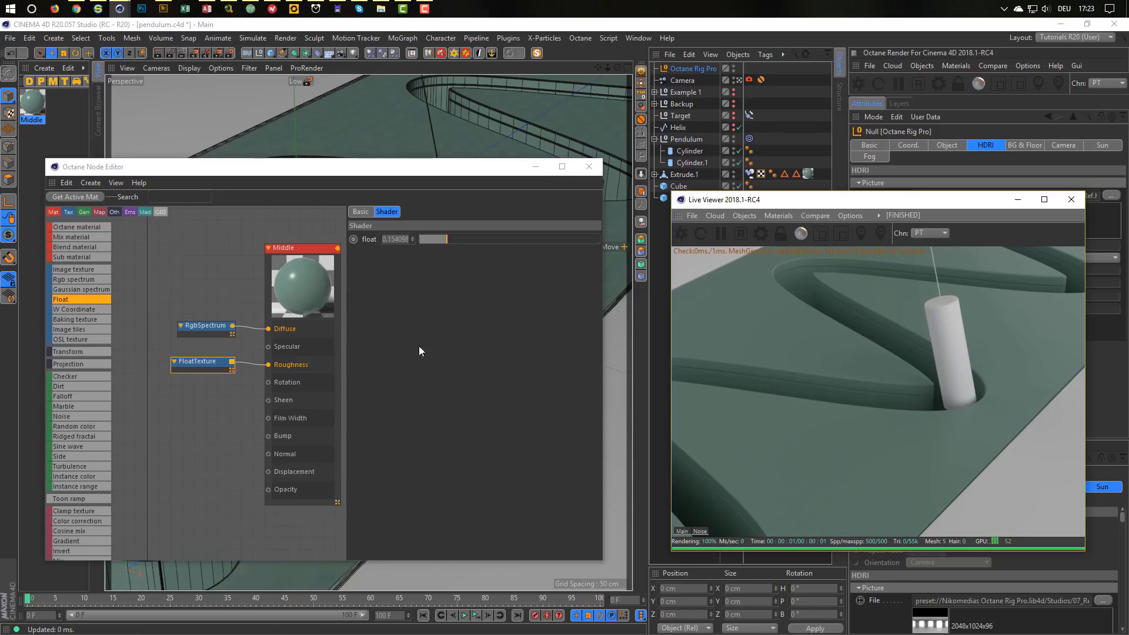
Insert a MixTexture between RgbSpectrum and Diffuse, with RgbSpectrum as Texture2.
{"action": "mouse_move", "coordinate": [212, 347]}
{"action": "middle_mouse_down"}
{"action": "mouse_move", "coordinate": [174, 351]}
{"action": "mouse_move", "coordinate": [200, 344]}
{"action": "middle_mouse_up"}
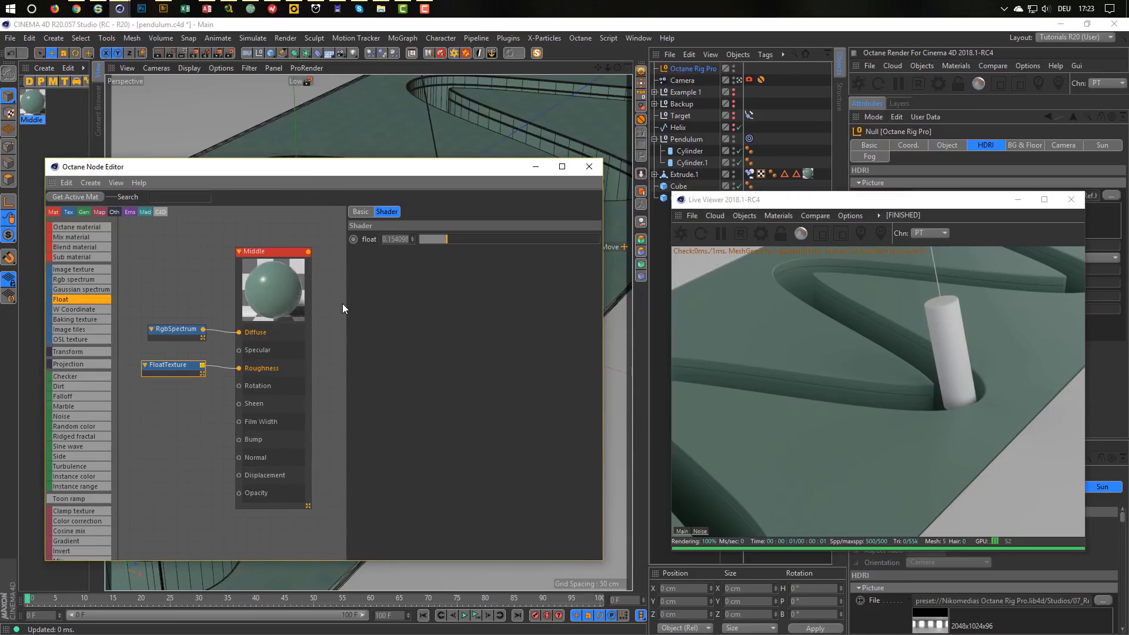
{"action": "left_click_drag", "start_coordinate": [346, 301], "coordinate": [403, 300]}
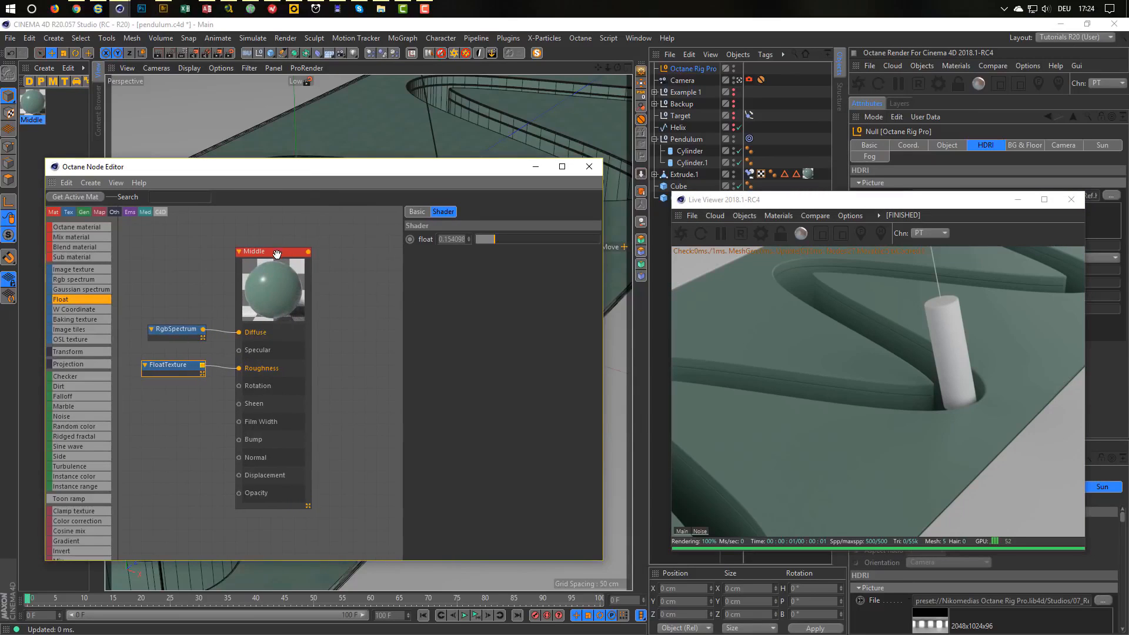
{"action": "left_click_drag", "start_coordinate": [276, 253], "coordinate": [338, 257]}
{"action": "left_click_drag", "start_coordinate": [197, 329], "coordinate": [176, 327]}
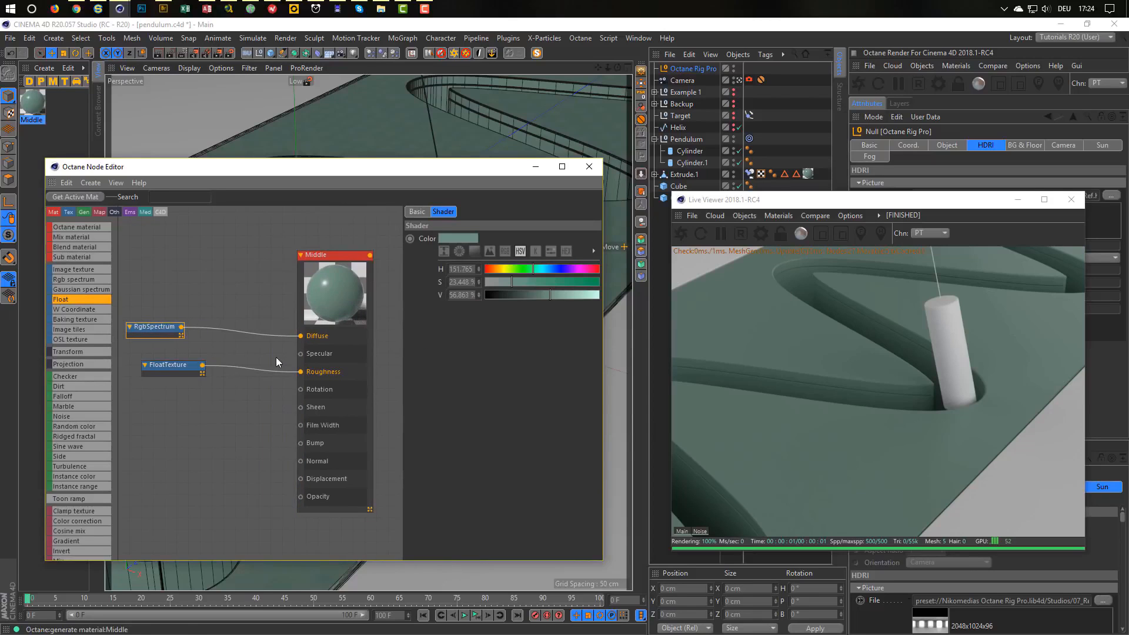
{"action": "left_click_drag", "start_coordinate": [301, 336], "coordinate": [224, 351]}
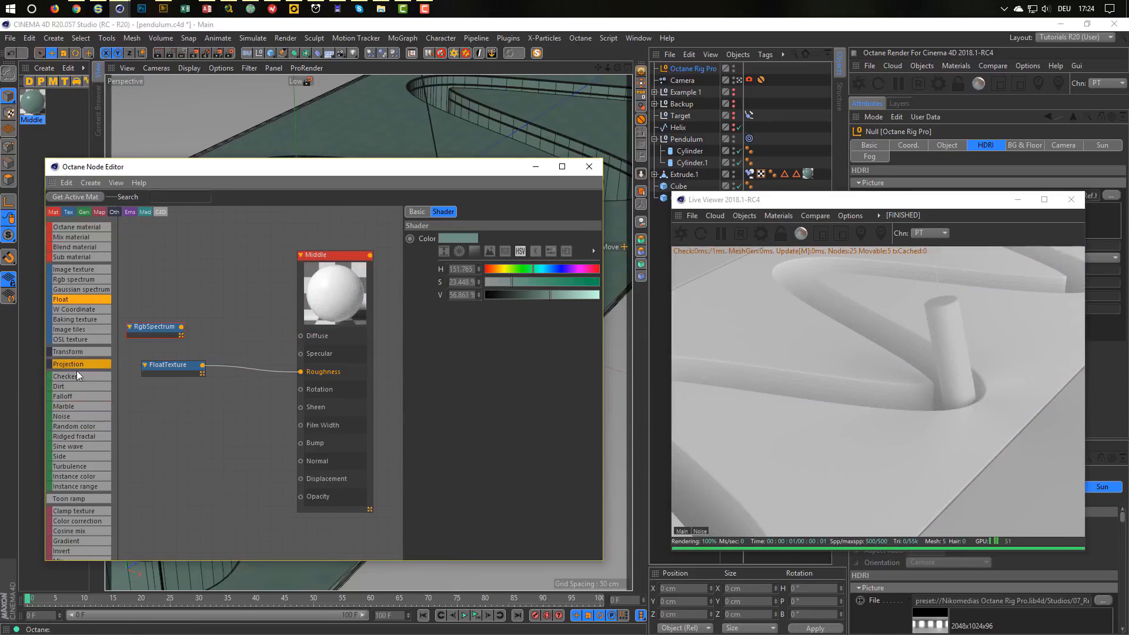
{"action": "scroll", "coordinate": [111, 486], "scroll_direction": "down", "scroll_amount": 2}
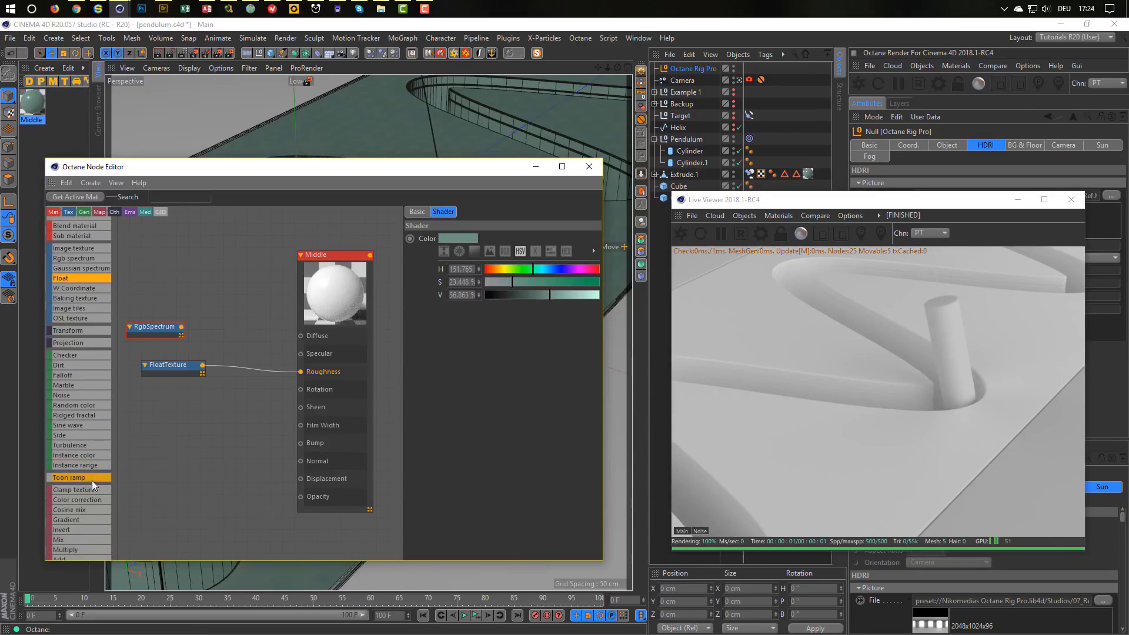
{"action": "mouse_move", "coordinate": [231, 294]}
{"action": "left_mouse_down"}
{"action": "mouse_move", "coordinate": [258, 304]}
{"action": "mouse_move", "coordinate": [235, 299]}
{"action": "left_mouse_up"}
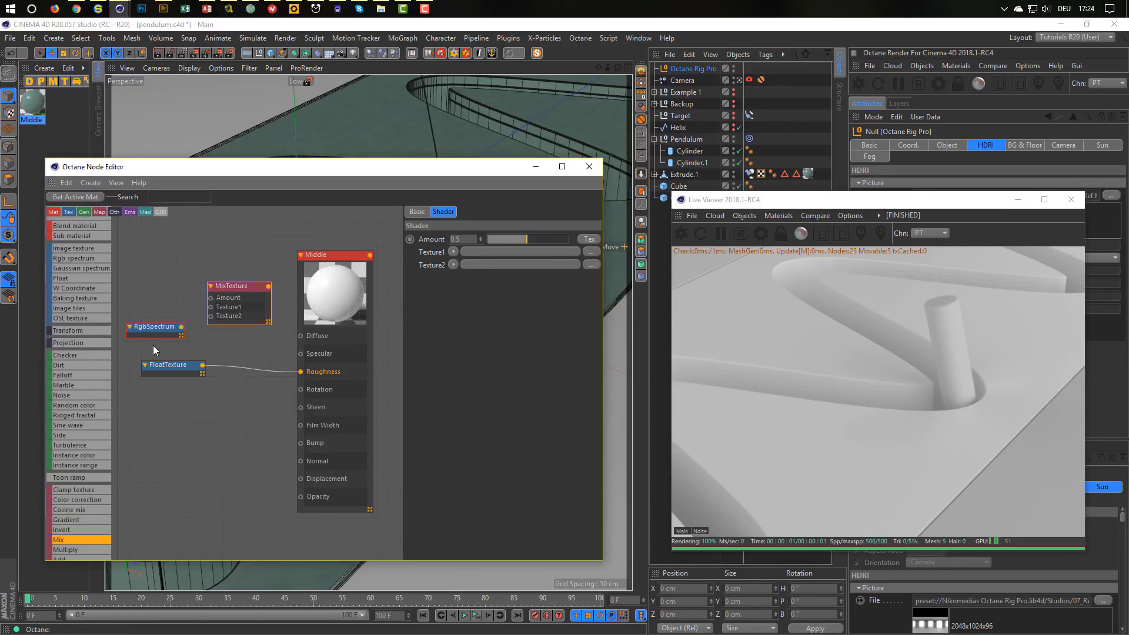
{"action": "left_click_drag", "start_coordinate": [176, 336], "coordinate": [211, 317]}
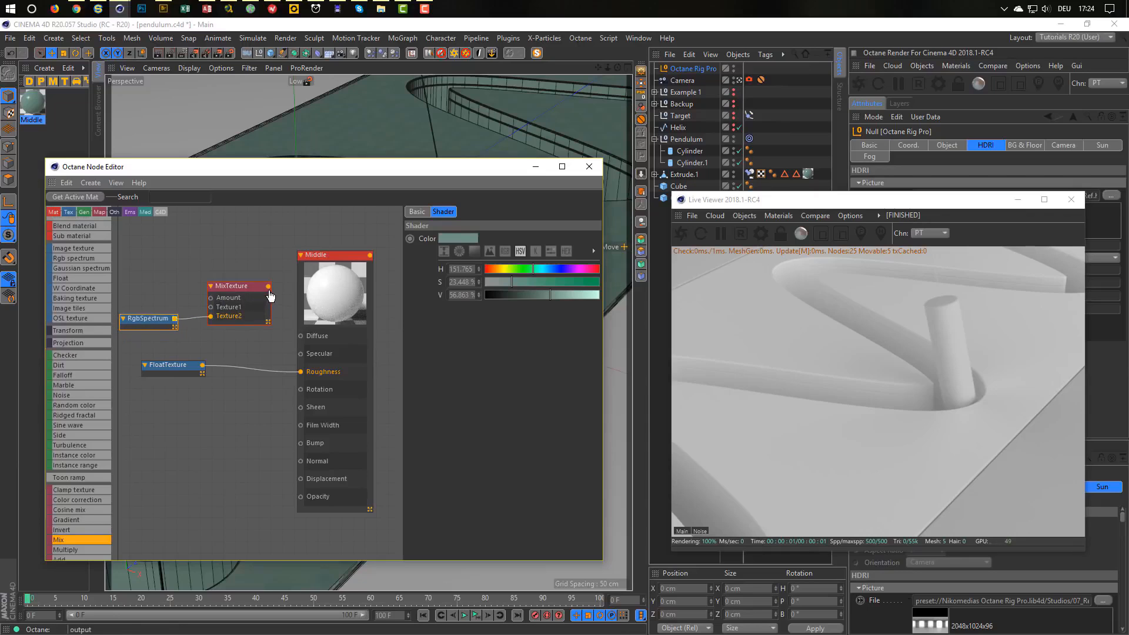
{"action": "left_click_drag", "start_coordinate": [270, 291], "coordinate": [300, 336]}
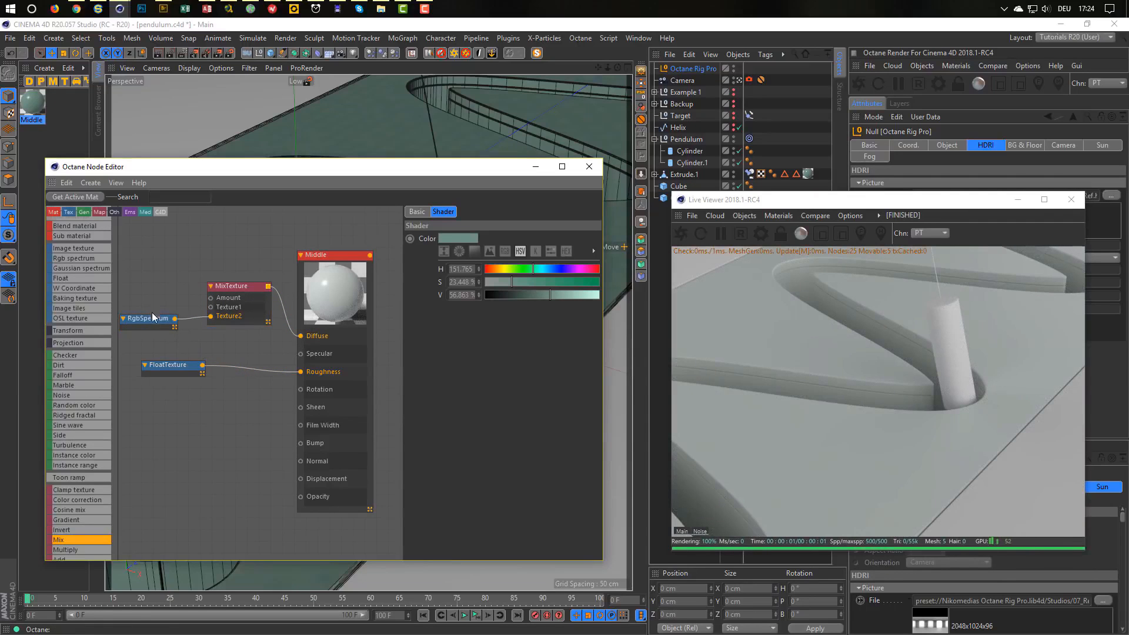
Drag a Noise texture node into the material graph.
{"action": "left_click_drag", "start_coordinate": [195, 560], "coordinate": [188, 599]}
{"action": "scroll", "coordinate": [87, 523], "scroll_direction": "down", "scroll_amount": 2}
{"action": "scroll", "coordinate": [87, 523], "scroll_direction": "down", "scroll_amount": 5}
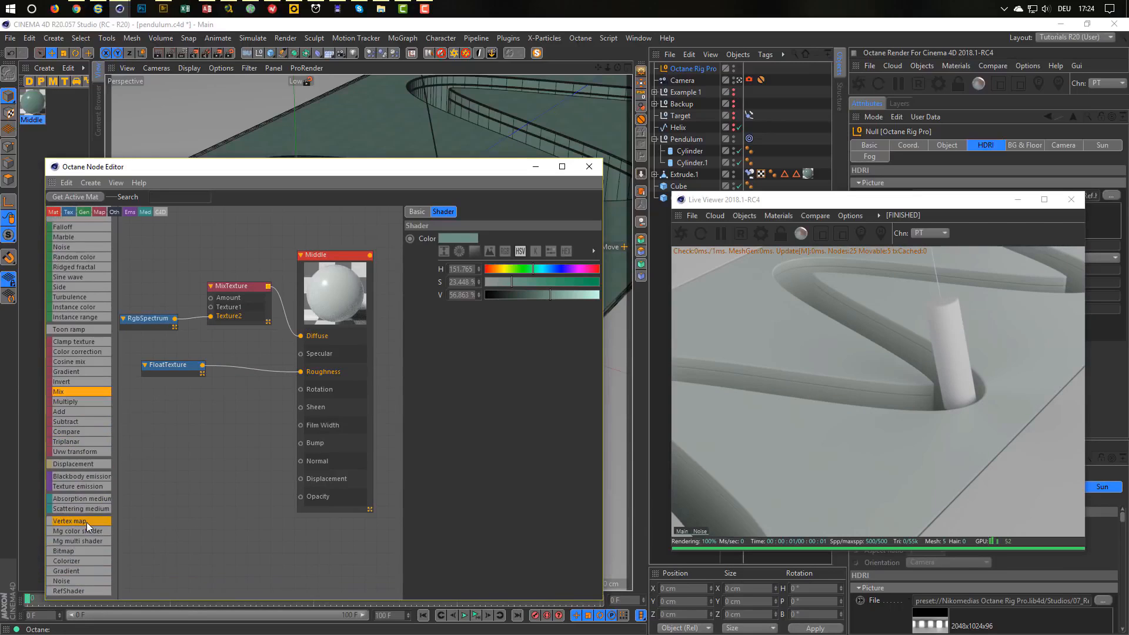
{"action": "left_click_drag", "start_coordinate": [195, 478], "coordinate": [152, 296]}
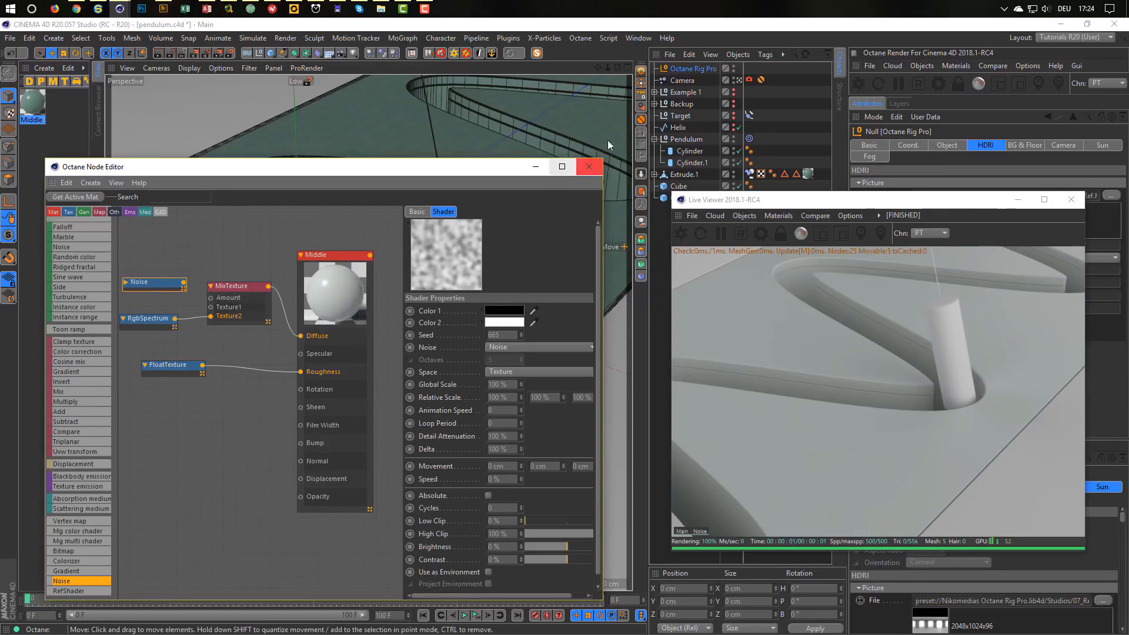
Set Render size under Octane Settings > C4D shaders to 2048x2048 and close the window.
{"action": "left_click", "coordinate": [940, 83]}
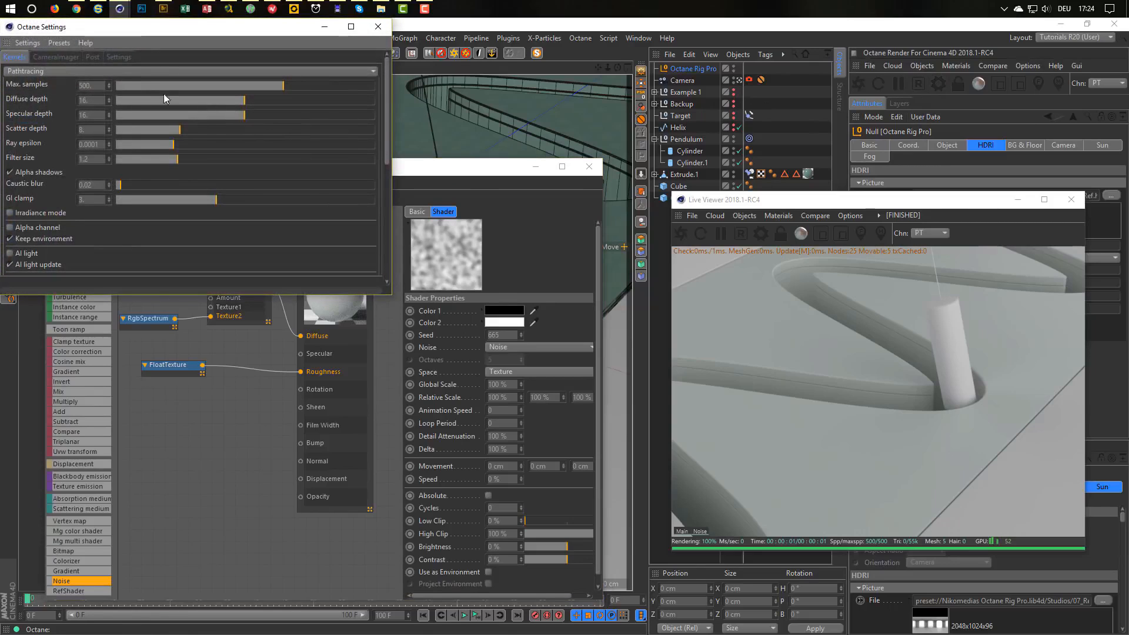
{"action": "left_click", "coordinate": [118, 57]}
{"action": "left_click", "coordinate": [88, 73]}
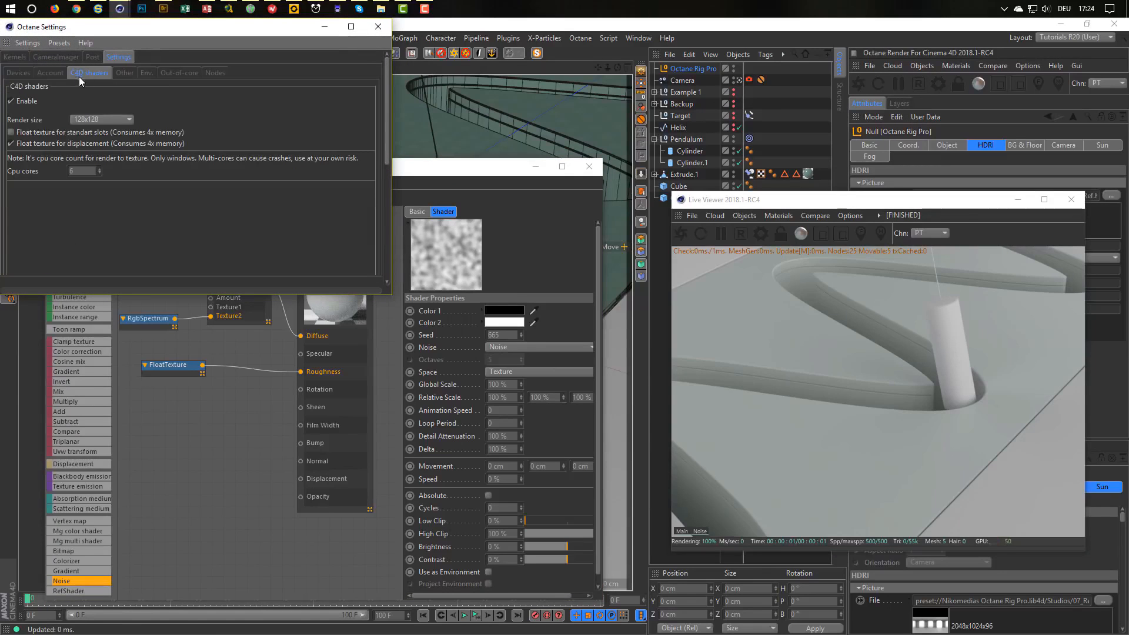
{"action": "left_click", "coordinate": [88, 122]}
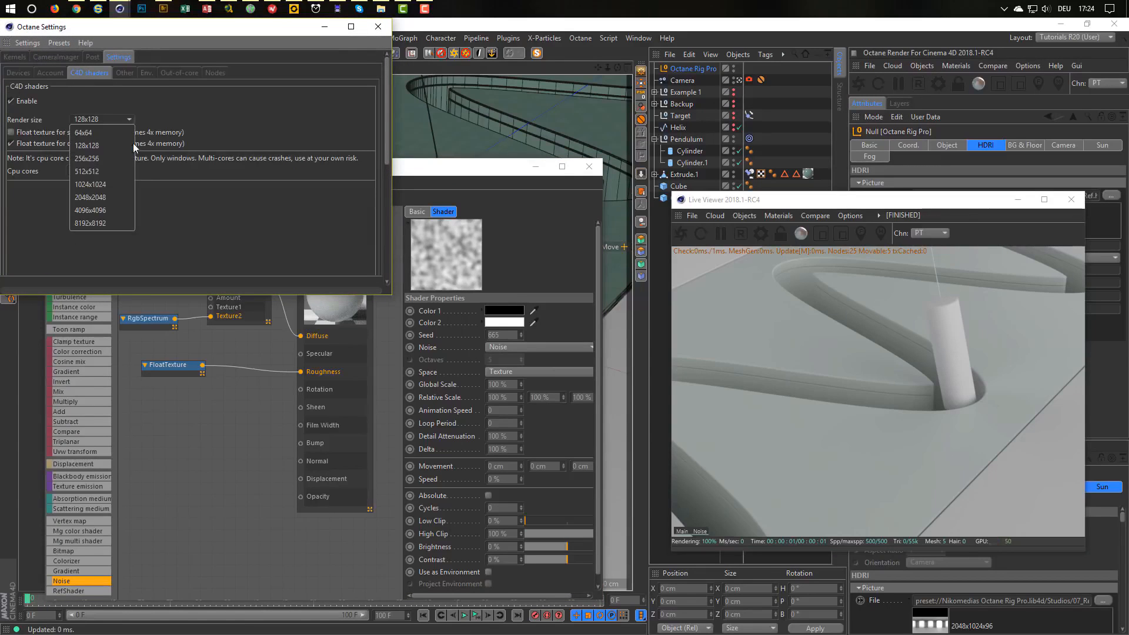
{"action": "left_click", "coordinate": [94, 198]}
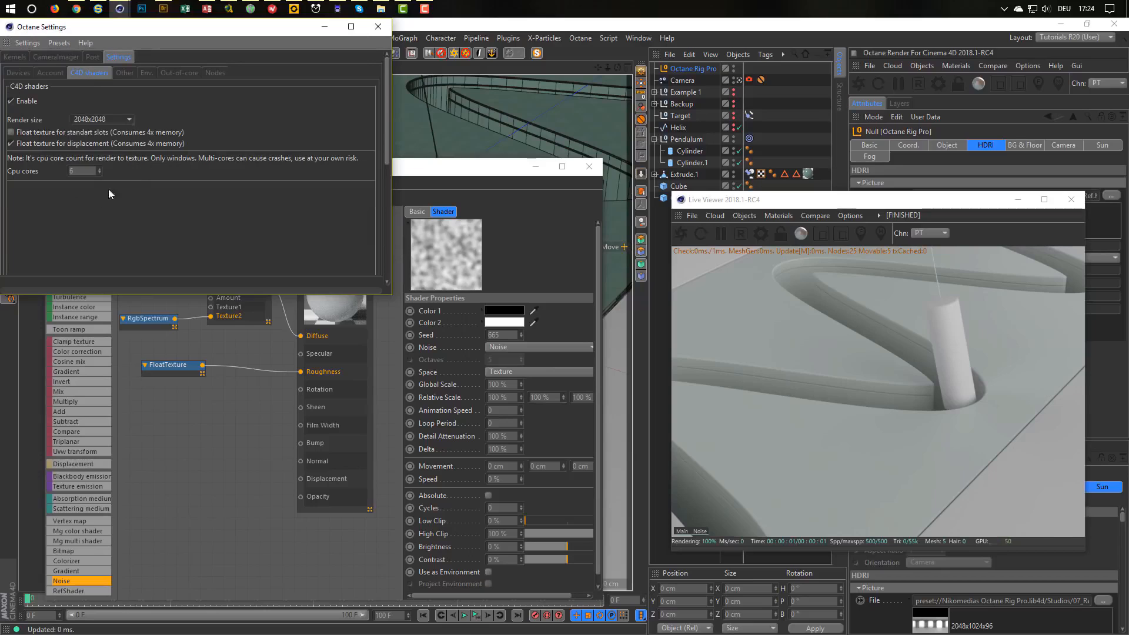
{"action": "left_click", "coordinate": [378, 27]}
{"action": "left_click", "coordinate": [157, 285]}
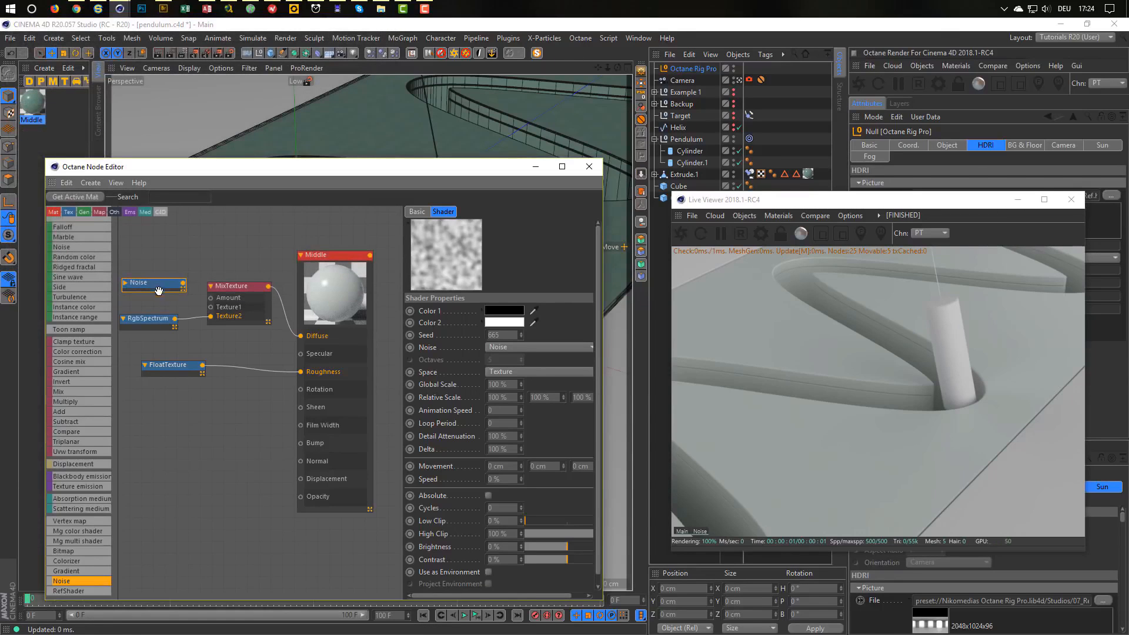
Wire the Noise node into the MixTexture's Texture1.
{"action": "left_click_drag", "start_coordinate": [183, 283], "coordinate": [210, 306]}
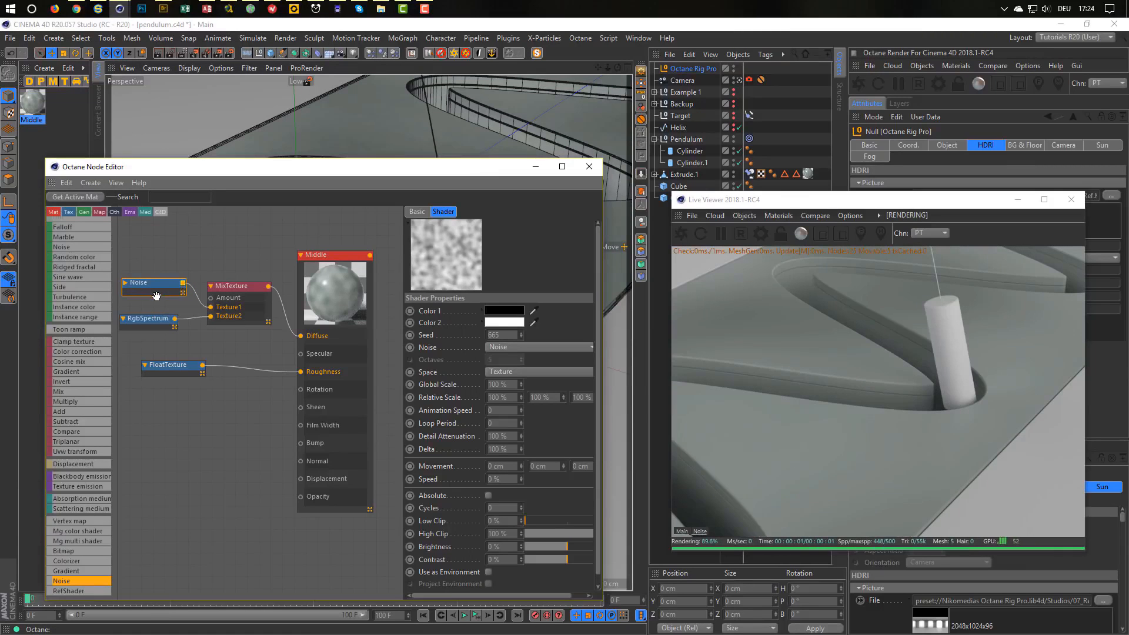
{"action": "left_click_drag", "start_coordinate": [155, 287], "coordinate": [150, 299]}
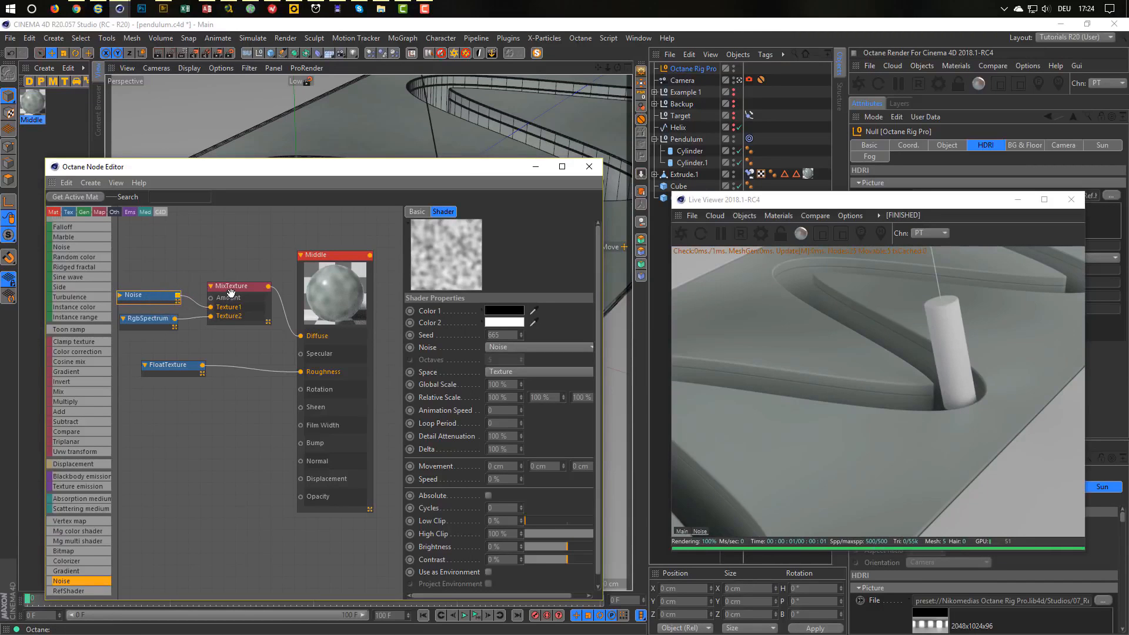
{"action": "left_click_drag", "start_coordinate": [238, 288], "coordinate": [241, 277]}
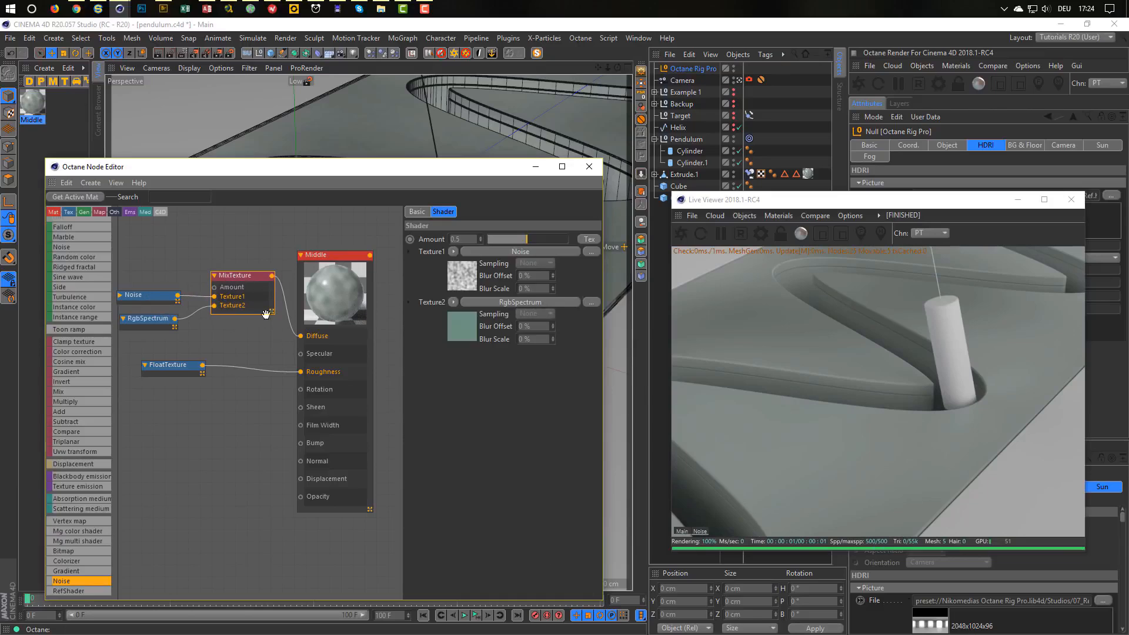
{"action": "left_click", "coordinate": [171, 294]}
{"action": "left_click_drag", "start_coordinate": [247, 278], "coordinate": [251, 266]}
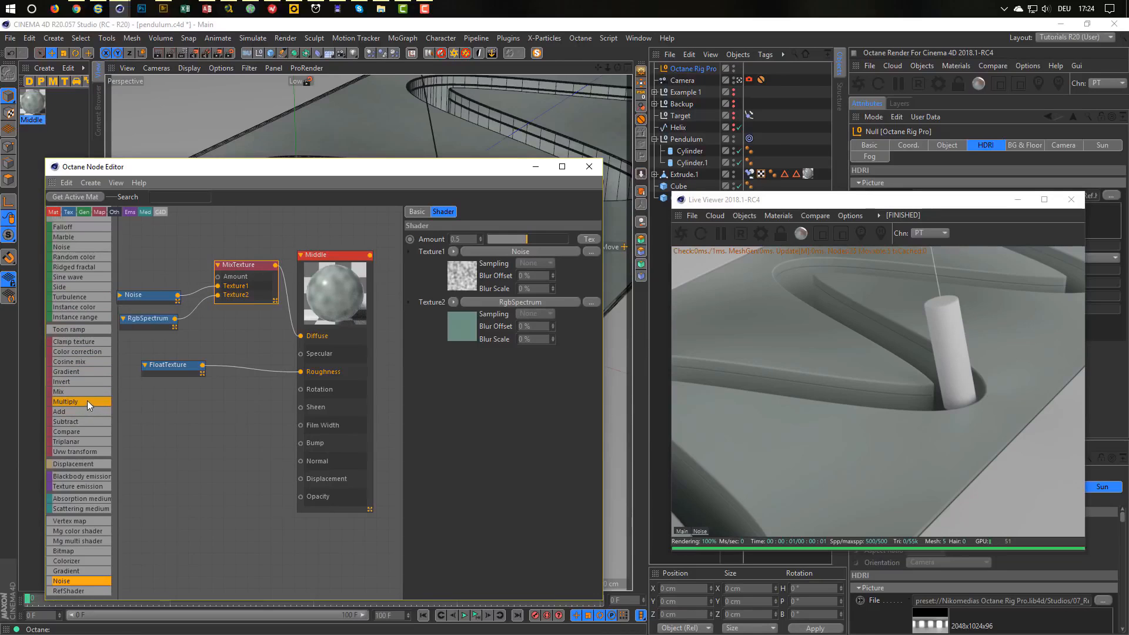
Add a FloatTexture node and connect it to the mix Amount.
{"action": "scroll", "coordinate": [89, 280], "scroll_direction": "up", "scroll_amount": 6}
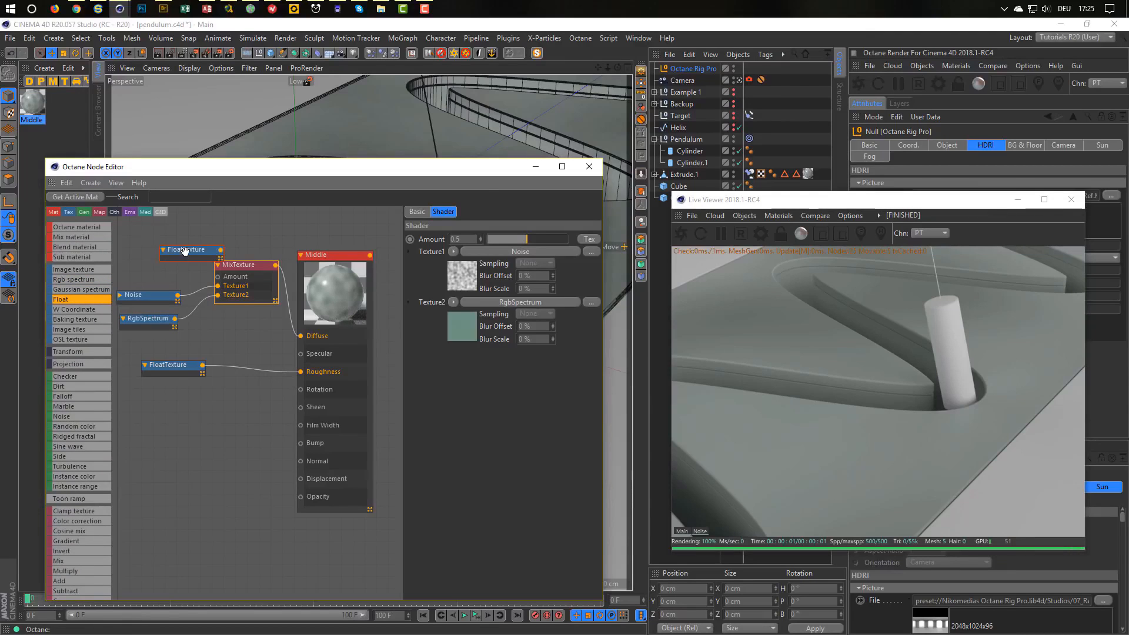
{"action": "left_click_drag", "start_coordinate": [186, 250], "coordinate": [150, 258]}
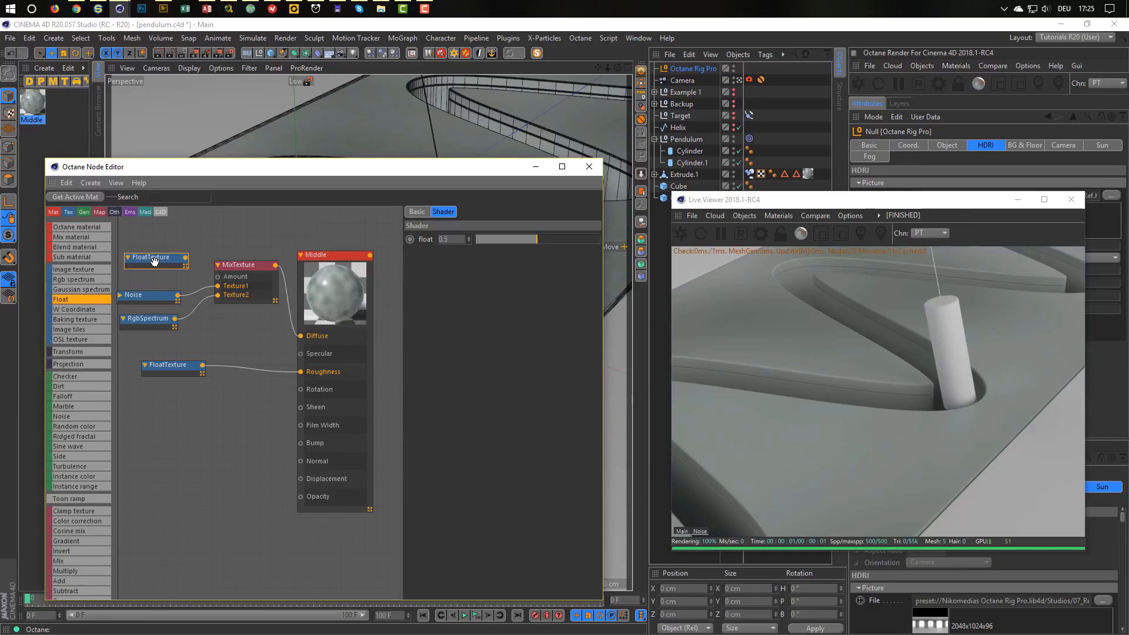
{"action": "left_click_drag", "start_coordinate": [185, 257], "coordinate": [167, 291]}
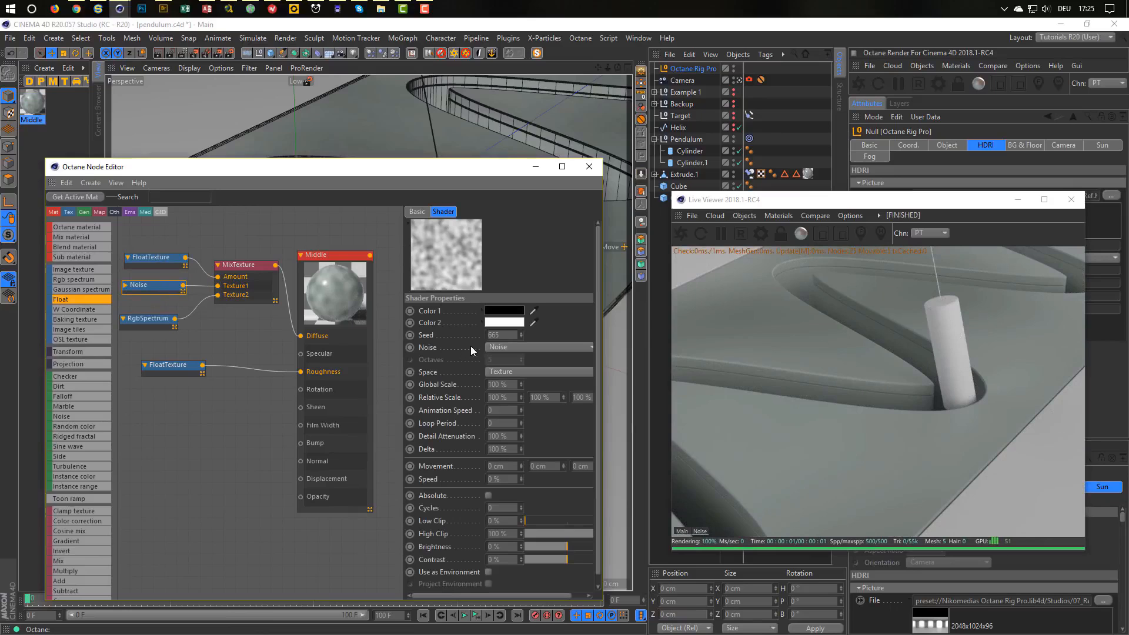
Set the Noise Global Scale to 10 %.
{"action": "left_click_drag", "start_coordinate": [509, 385], "coordinate": [461, 370]}
{"action": "type", "text": "10"}
{"action": "key", "text": "Return"}
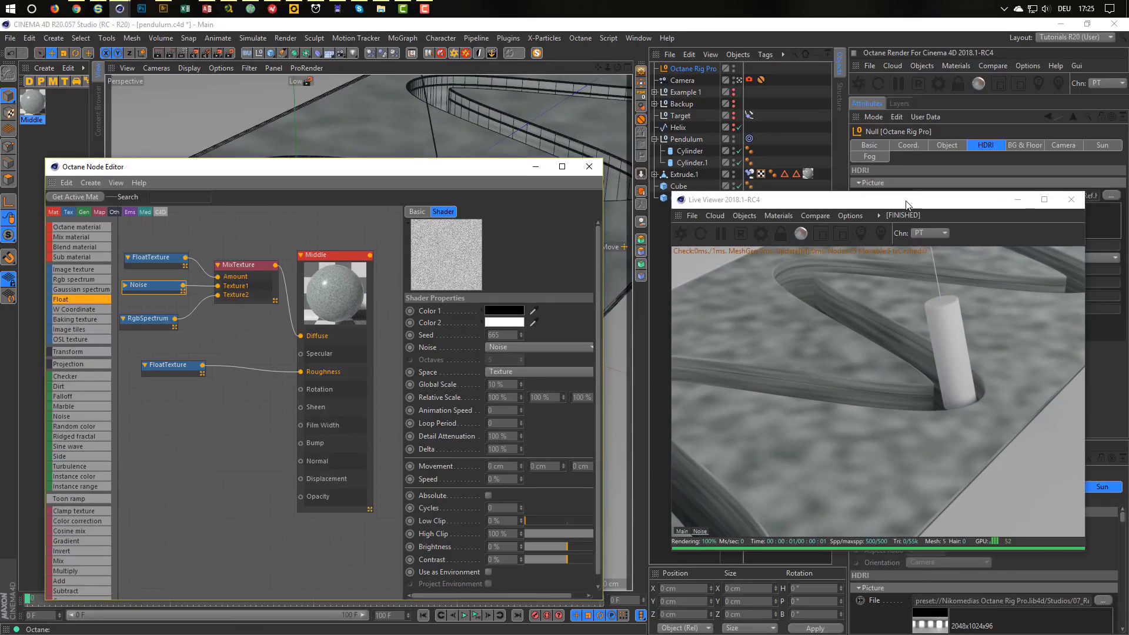
{"action": "left_click_drag", "start_coordinate": [905, 204], "coordinate": [682, 252]}
Switch the block's texture tag projection to Cubic.
{"action": "left_click", "coordinate": [808, 174]}
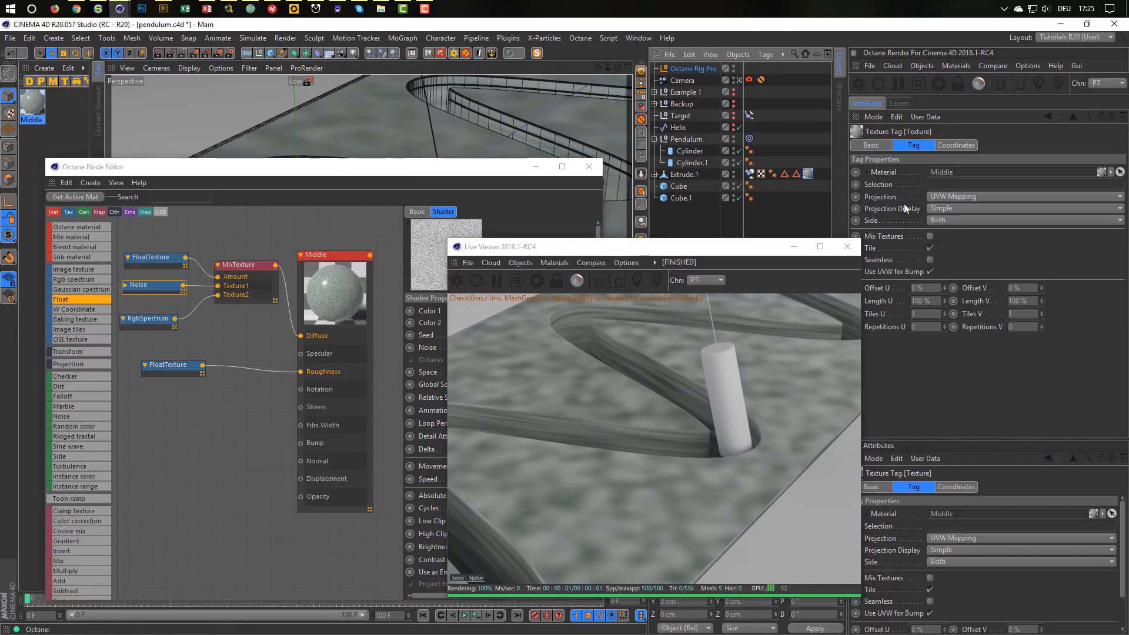
{"action": "left_click", "coordinate": [951, 195]}
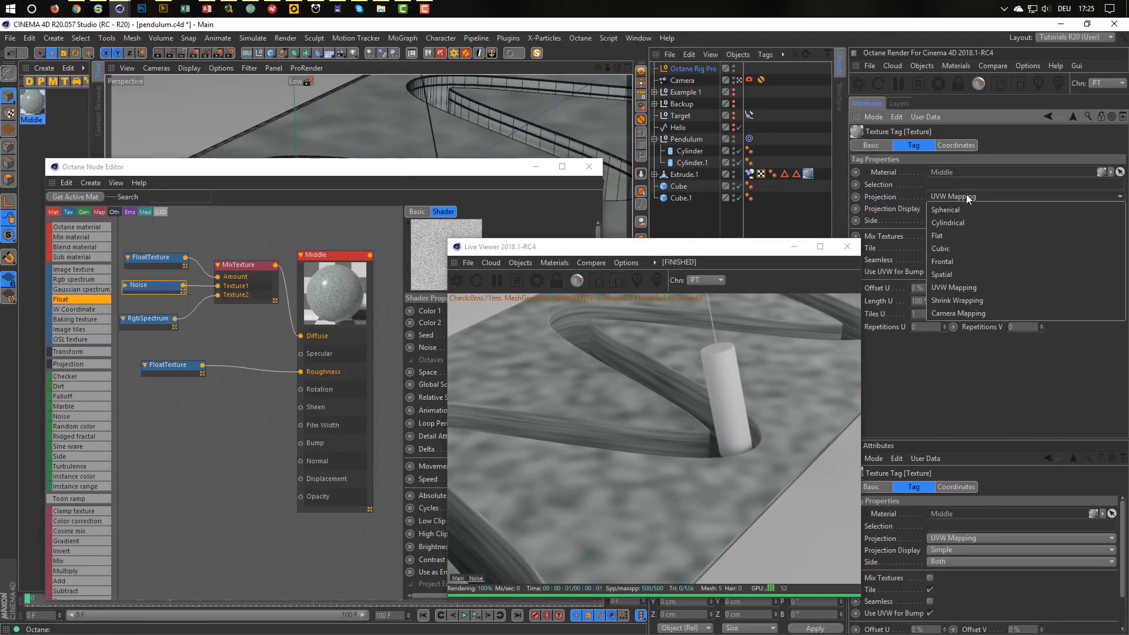
{"action": "left_click", "coordinate": [974, 249]}
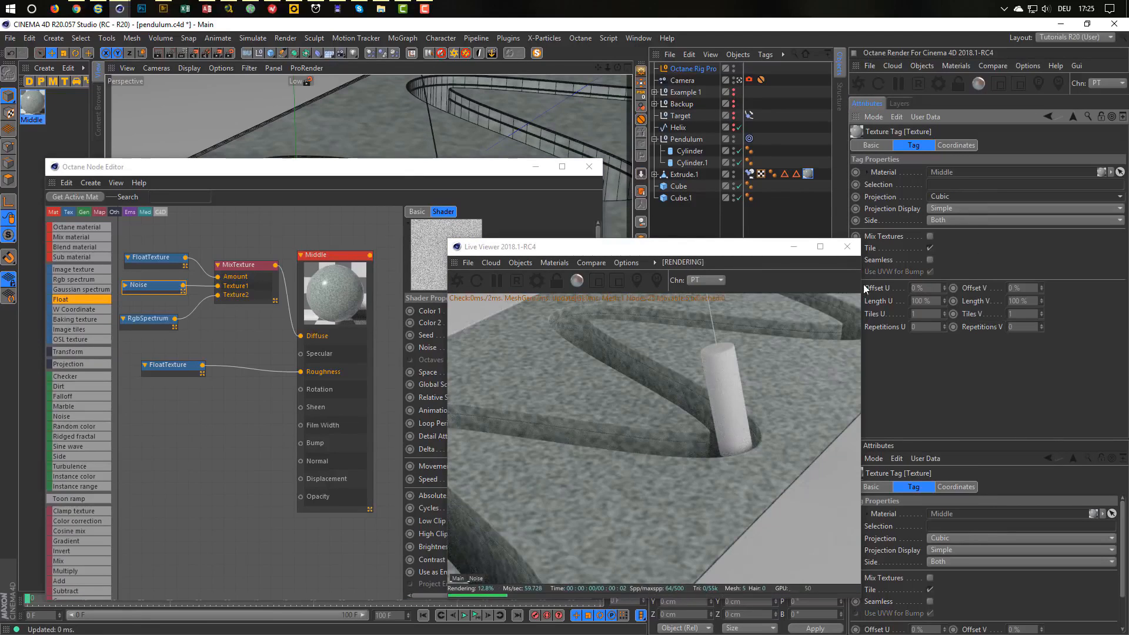
{"action": "left_click_drag", "start_coordinate": [707, 254], "coordinate": [912, 192]}
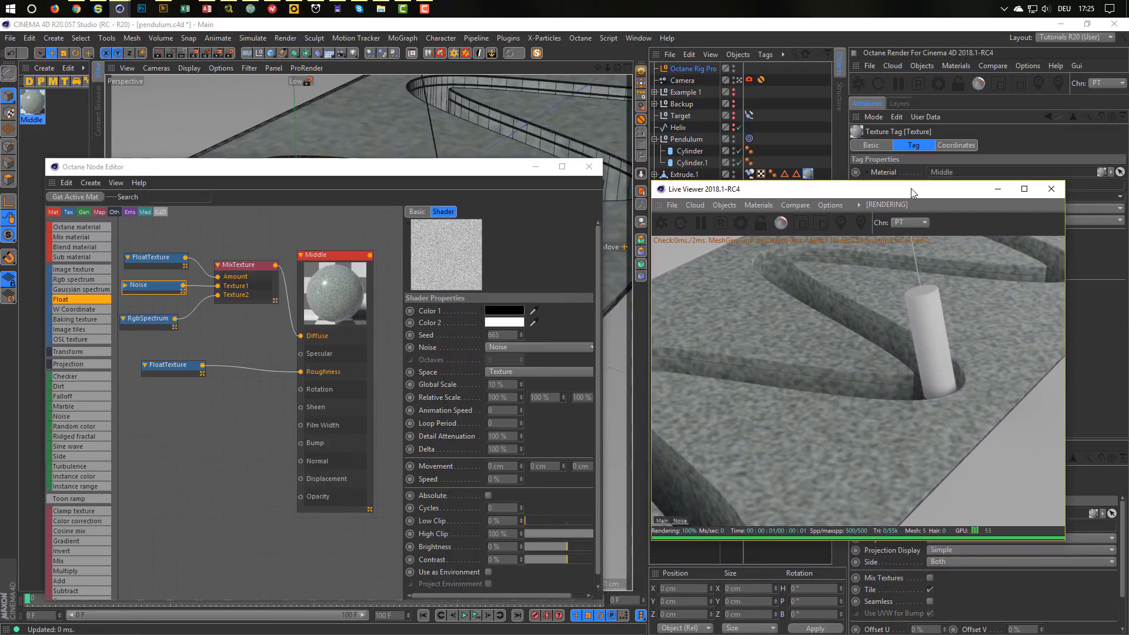
Make the Noise type Dents with 93 % contrast, 5 % global scale and 77 % low clip.
{"action": "left_click", "coordinate": [510, 348]}
{"action": "left_click", "coordinate": [514, 288]}
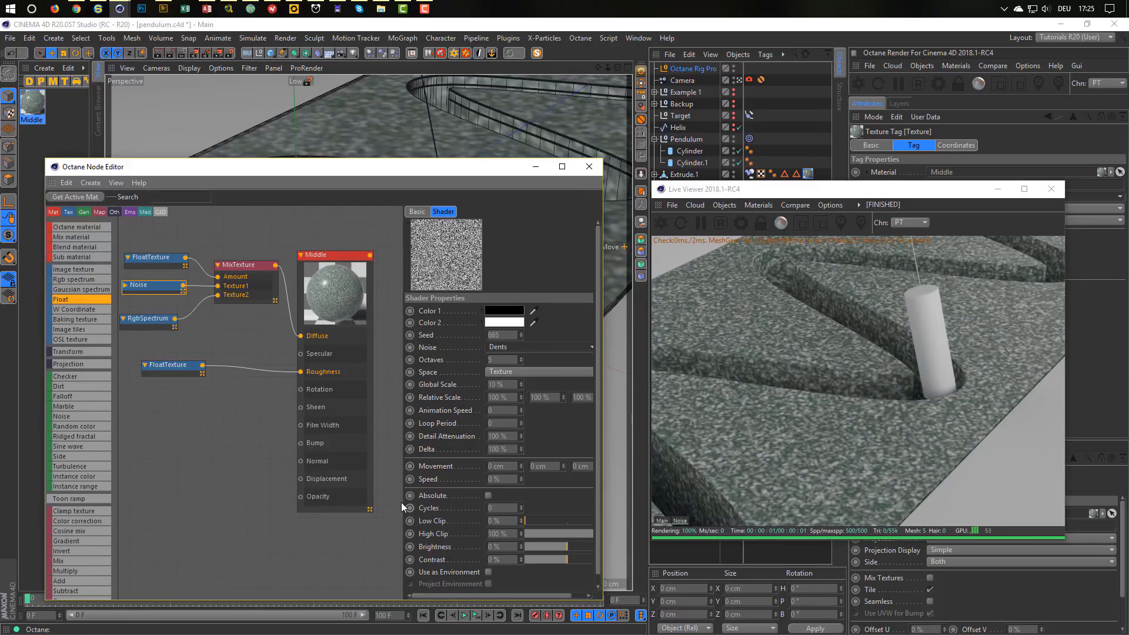
{"action": "left_click_drag", "start_coordinate": [403, 501], "coordinate": [380, 501]}
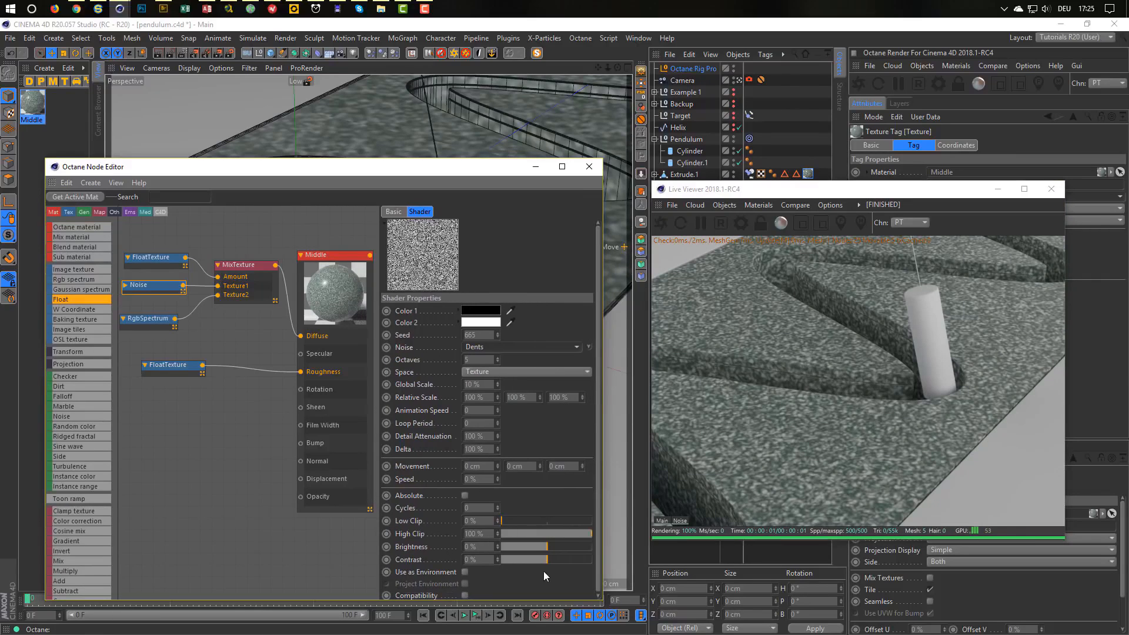
{"action": "left_click_drag", "start_coordinate": [566, 561], "coordinate": [590, 561]}
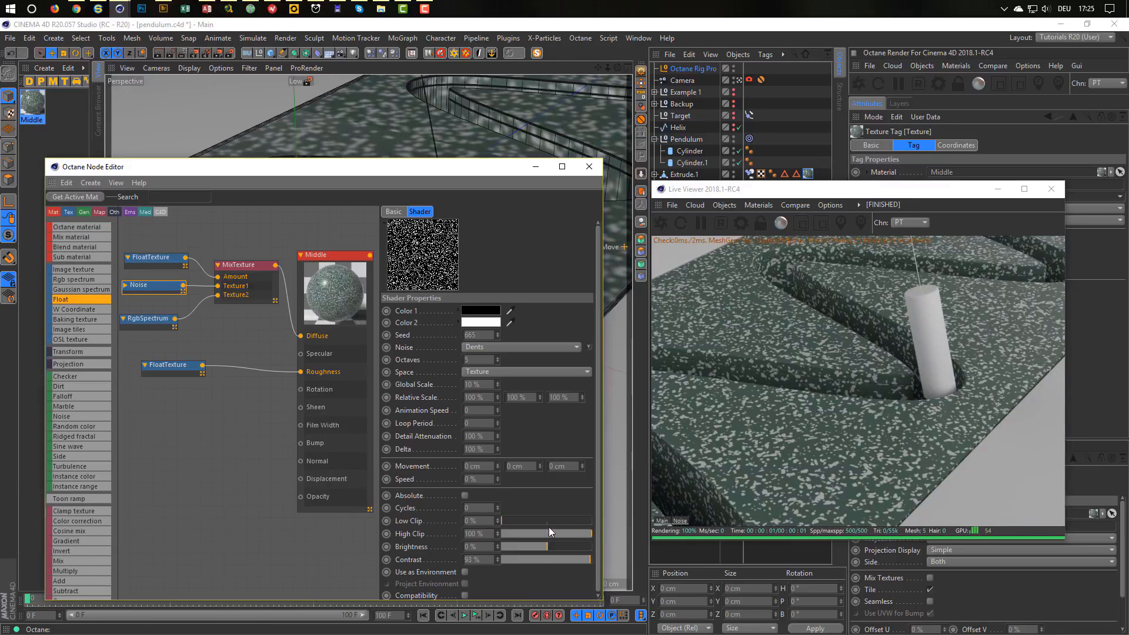
{"action": "left_click", "coordinate": [563, 520]}
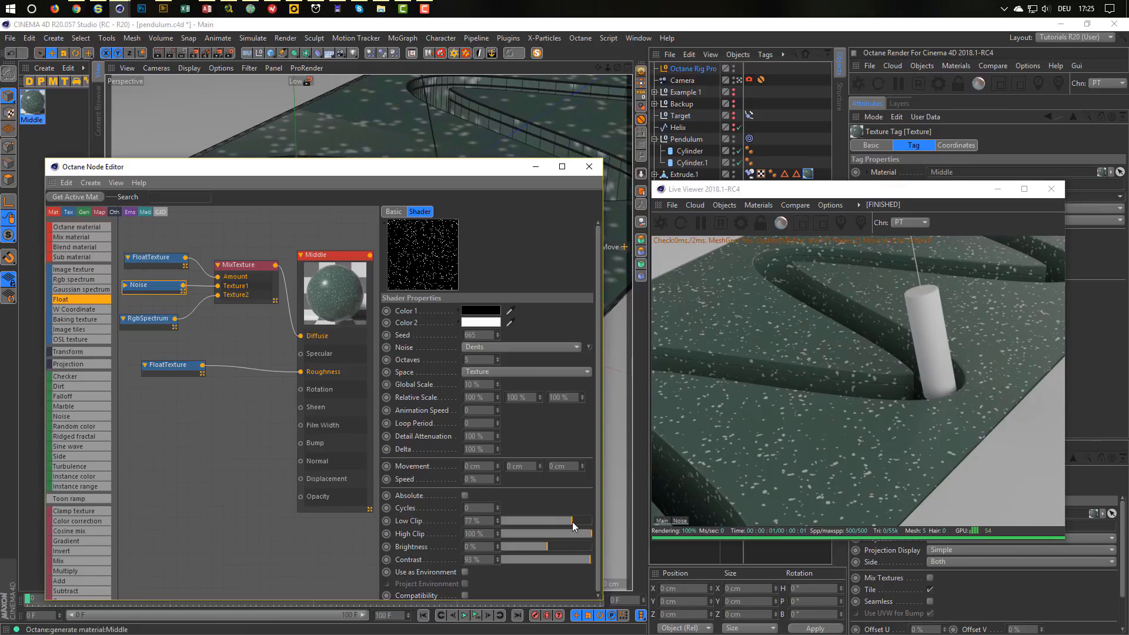
{"action": "left_click_drag", "start_coordinate": [572, 521], "coordinate": [563, 521]}
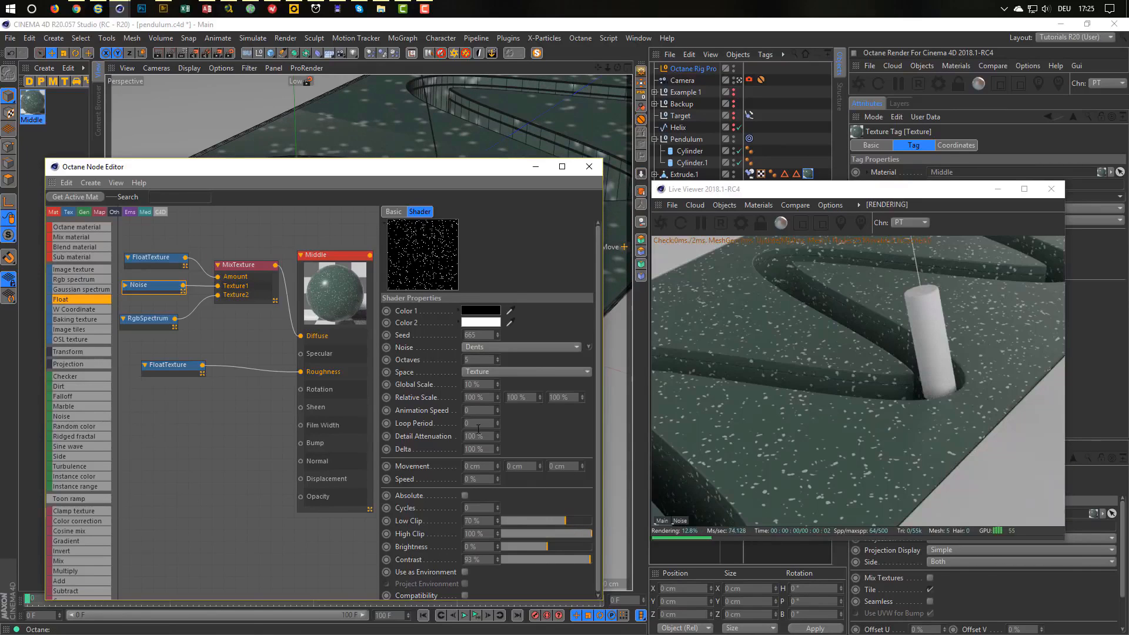
{"action": "left_click", "coordinate": [485, 384]}
{"action": "type", "text": "5"}
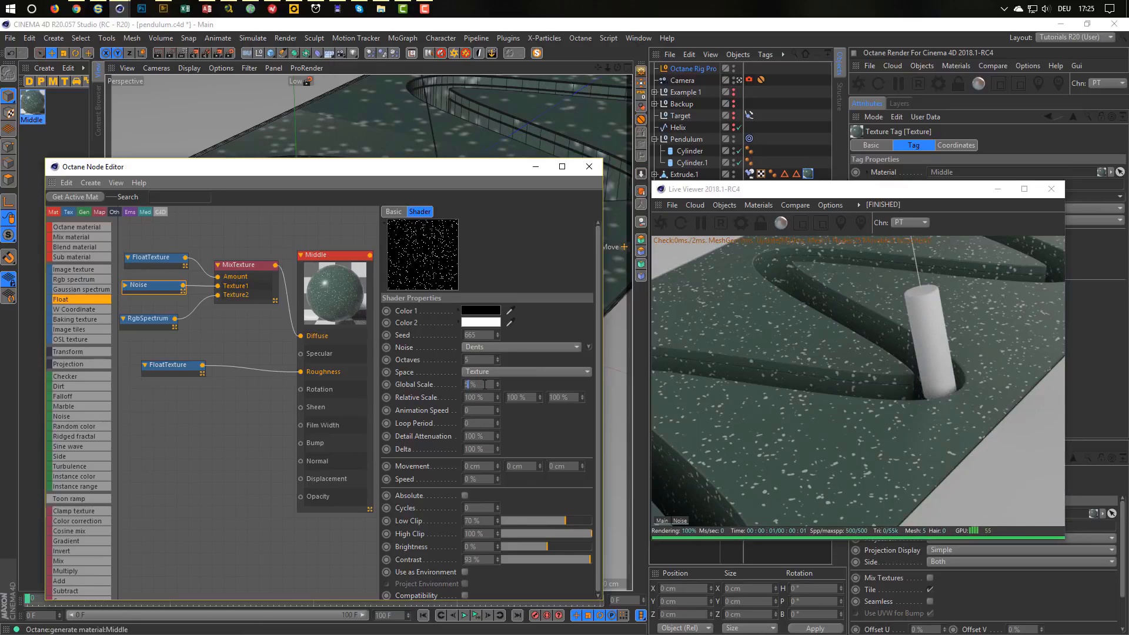
{"action": "key", "text": "Return"}
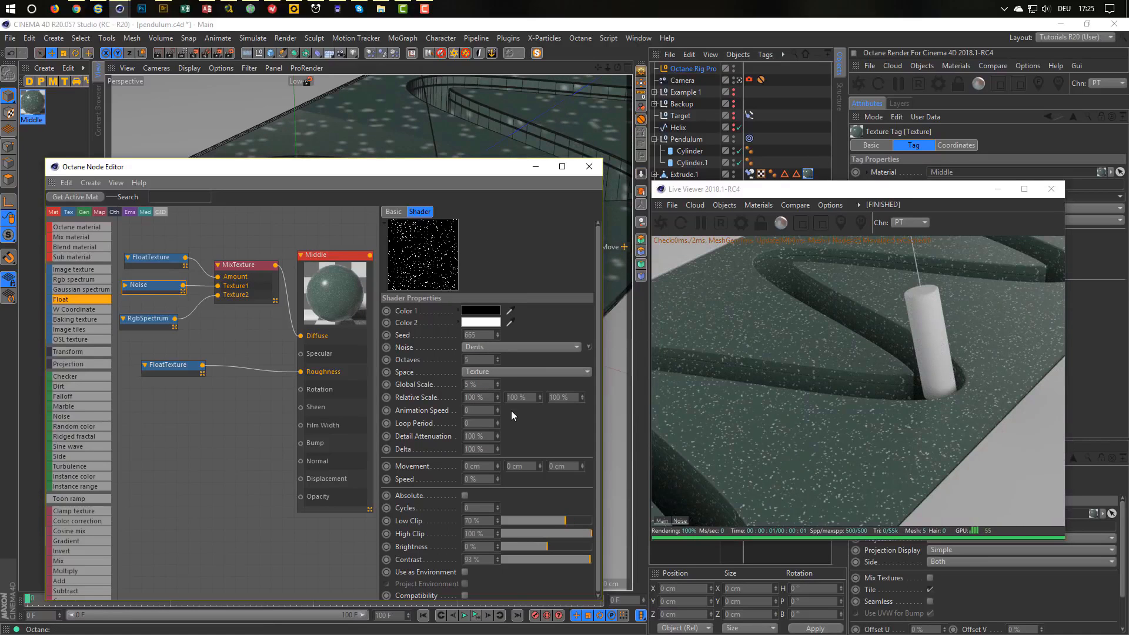
{"action": "left_click", "coordinate": [572, 519]}
Raise the mix amount to about 0.73, drop roughness to 0.024, and duplicate Middle as Middle.1.
{"action": "left_click", "coordinate": [159, 261]}
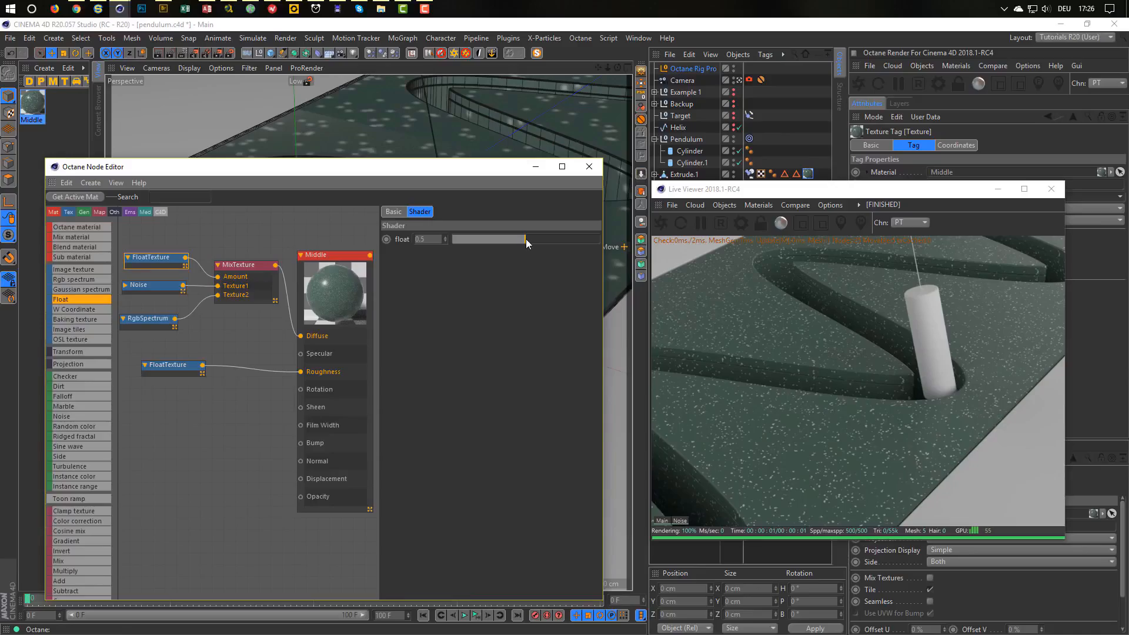
{"action": "left_click_drag", "start_coordinate": [526, 239], "coordinate": [552, 239]}
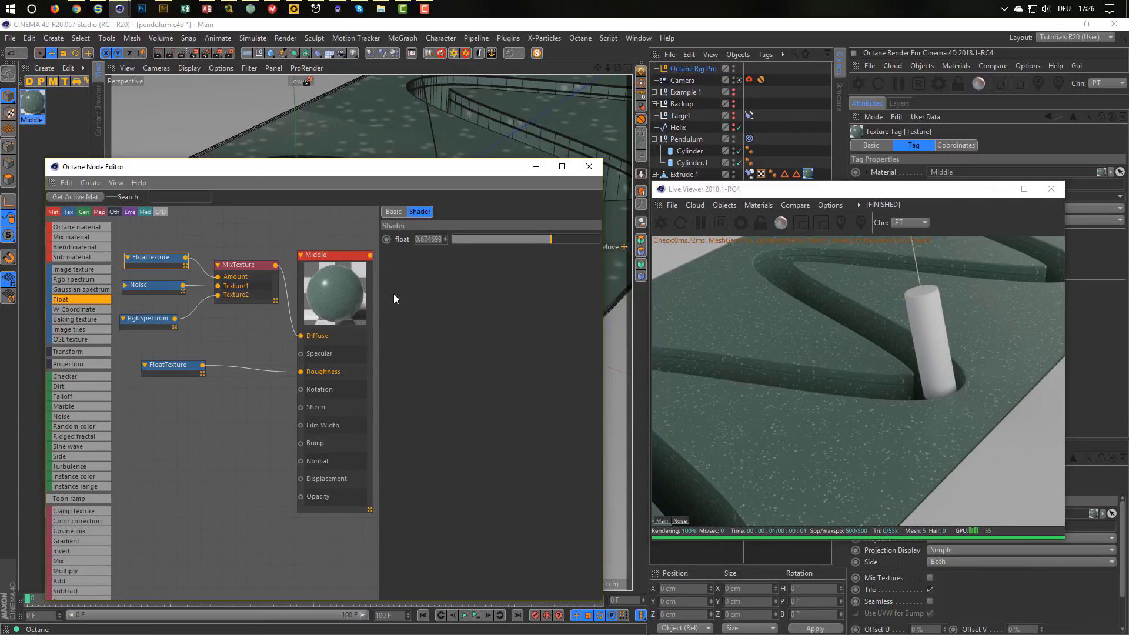
{"action": "left_click", "coordinate": [174, 363]}
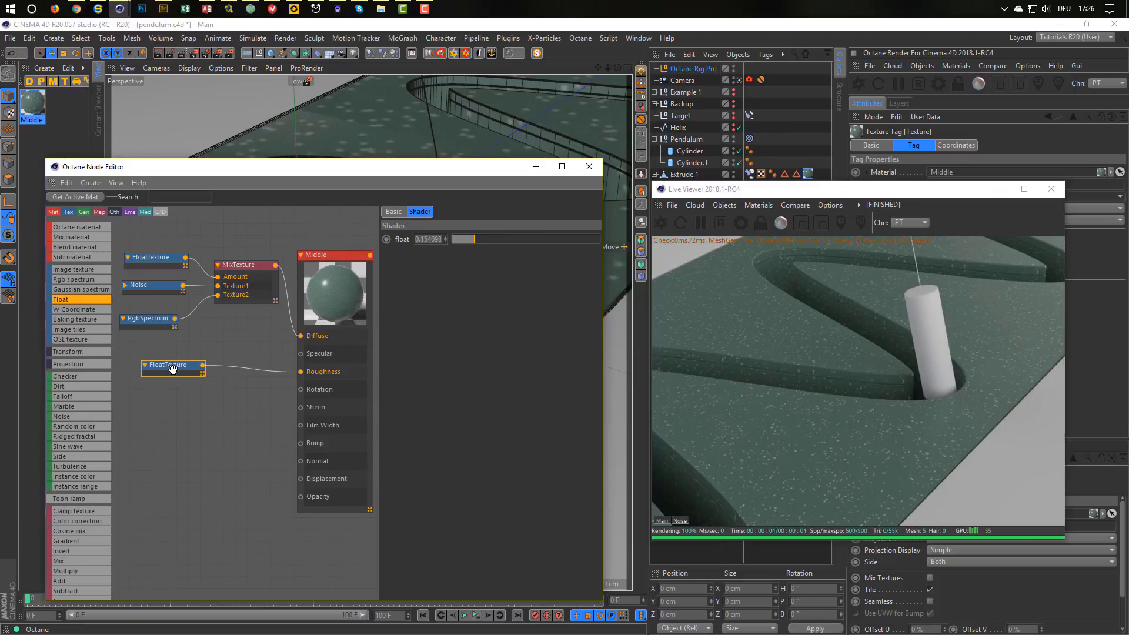
{"action": "left_click", "coordinate": [461, 239]}
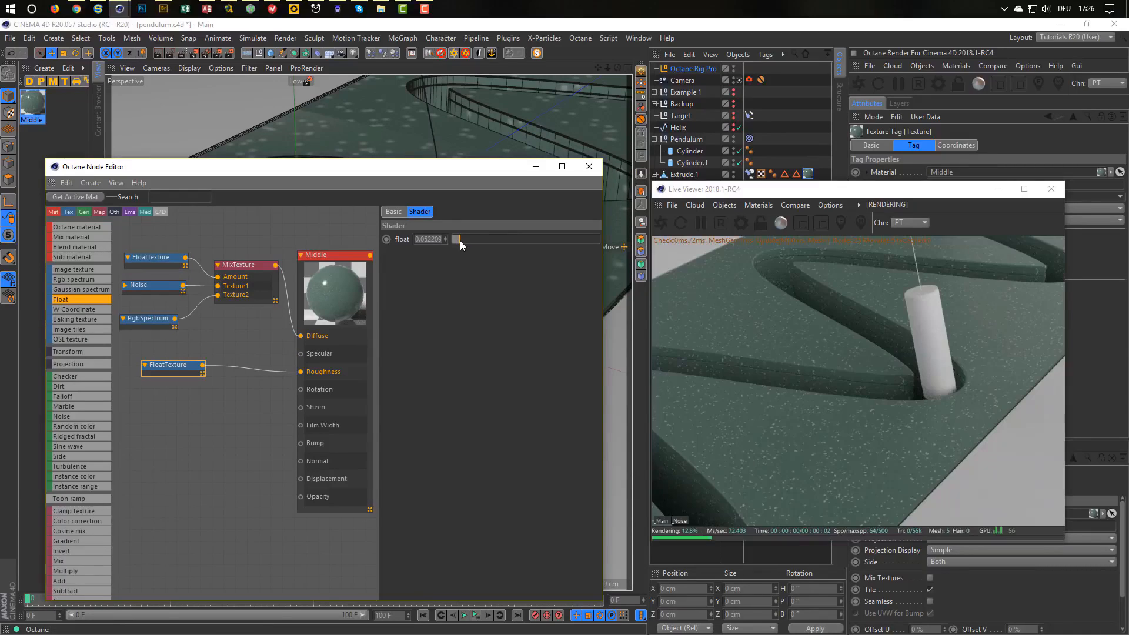
{"action": "left_click_drag", "start_coordinate": [460, 241], "coordinate": [456, 241]}
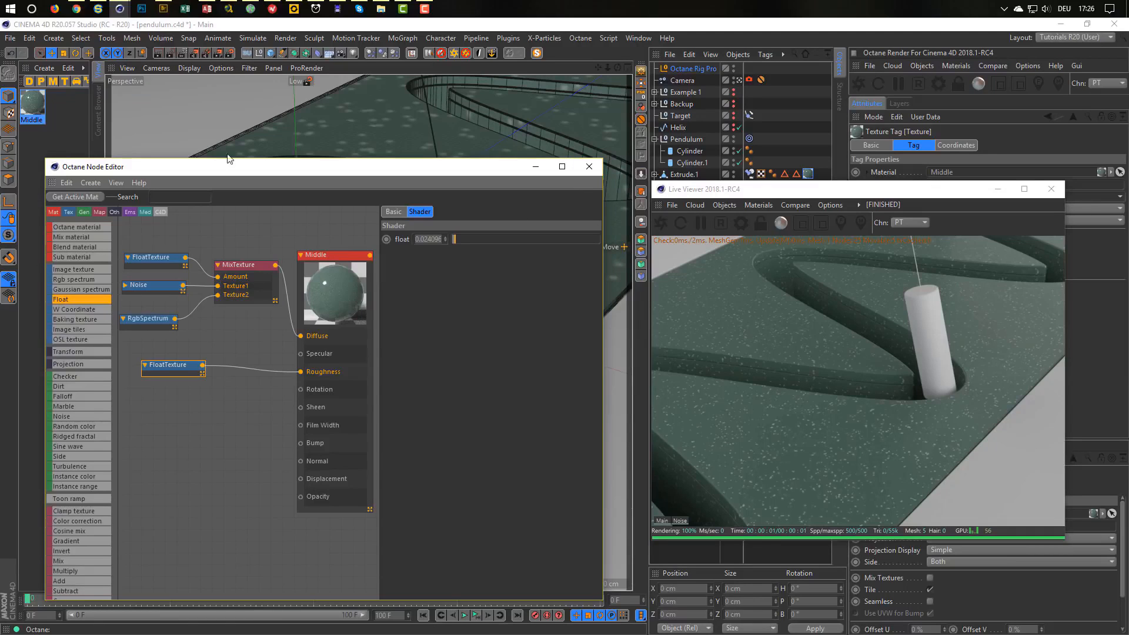
{"action": "left_click", "coordinate": [32, 105]}
{"action": "left_click_drag", "start_coordinate": [29, 105], "coordinate": [65, 98], "text": "ctrl"}
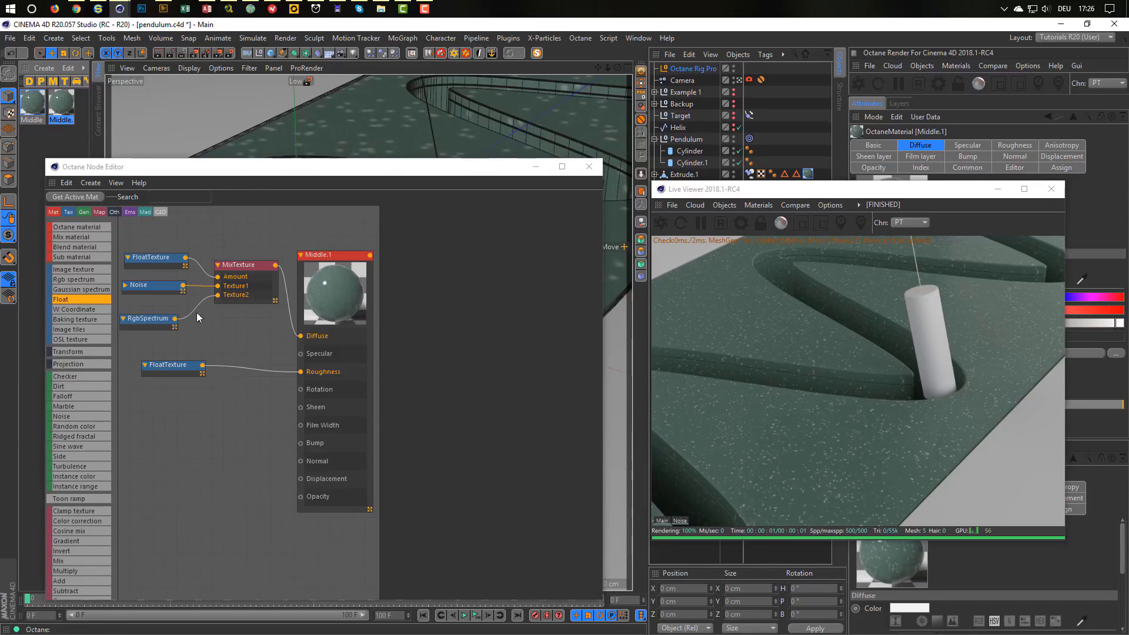
Wire RgbSpectrum straight into Middle.1's Diffuse and delete the FloatTexture, Noise and MixTexture nodes.
{"action": "left_click_drag", "start_coordinate": [216, 296], "coordinate": [300, 336]}
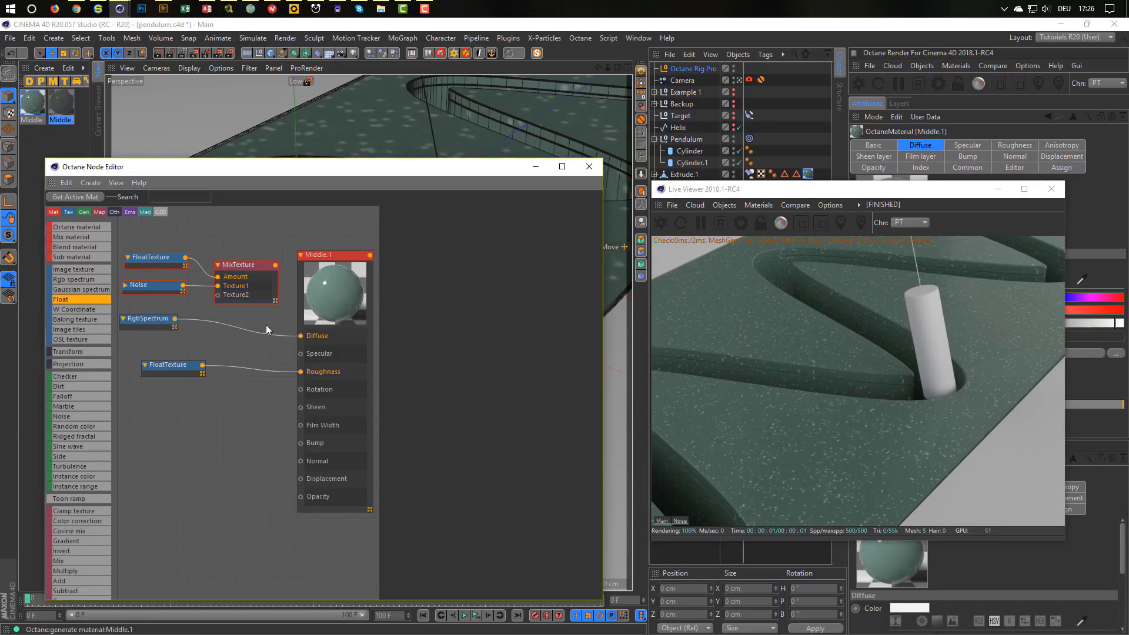
{"action": "left_click_drag", "start_coordinate": [146, 227], "coordinate": [241, 288]}
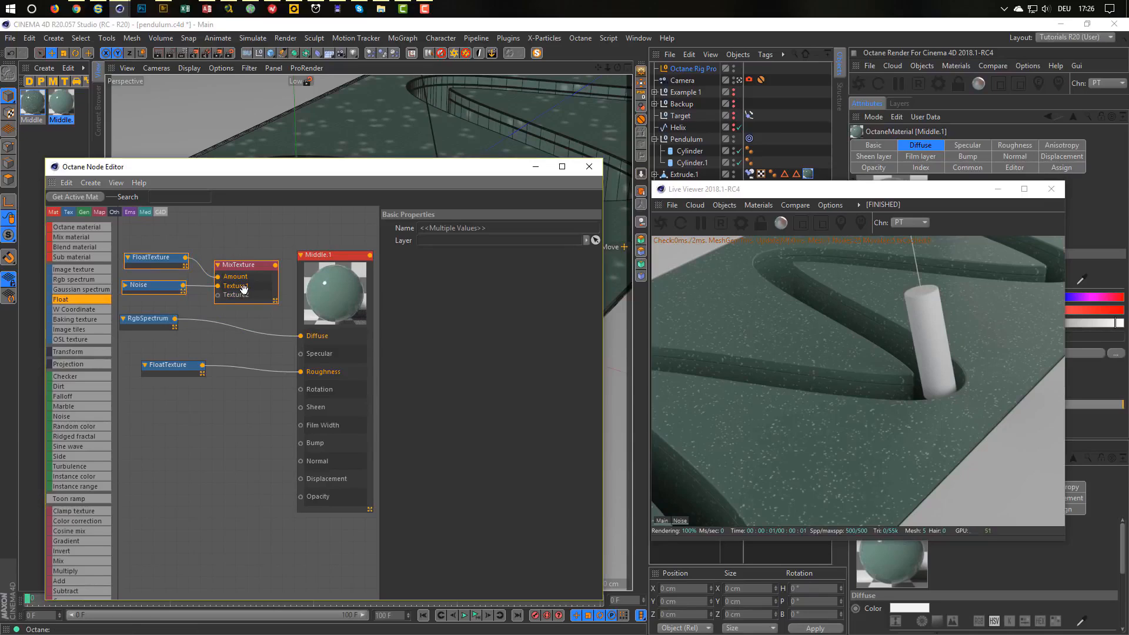
{"action": "key", "text": "Delete"}
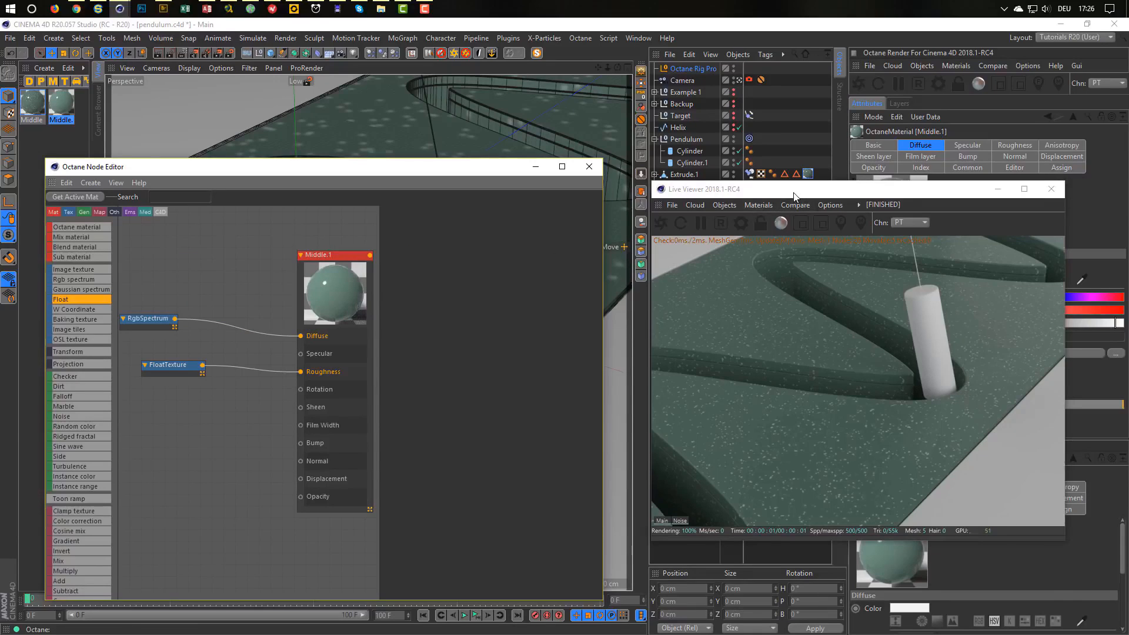
Apply Middle.1 to Cube and Cube.1 with Cubic texture projection on both tags.
{"action": "left_click_drag", "start_coordinate": [788, 189], "coordinate": [772, 241]}
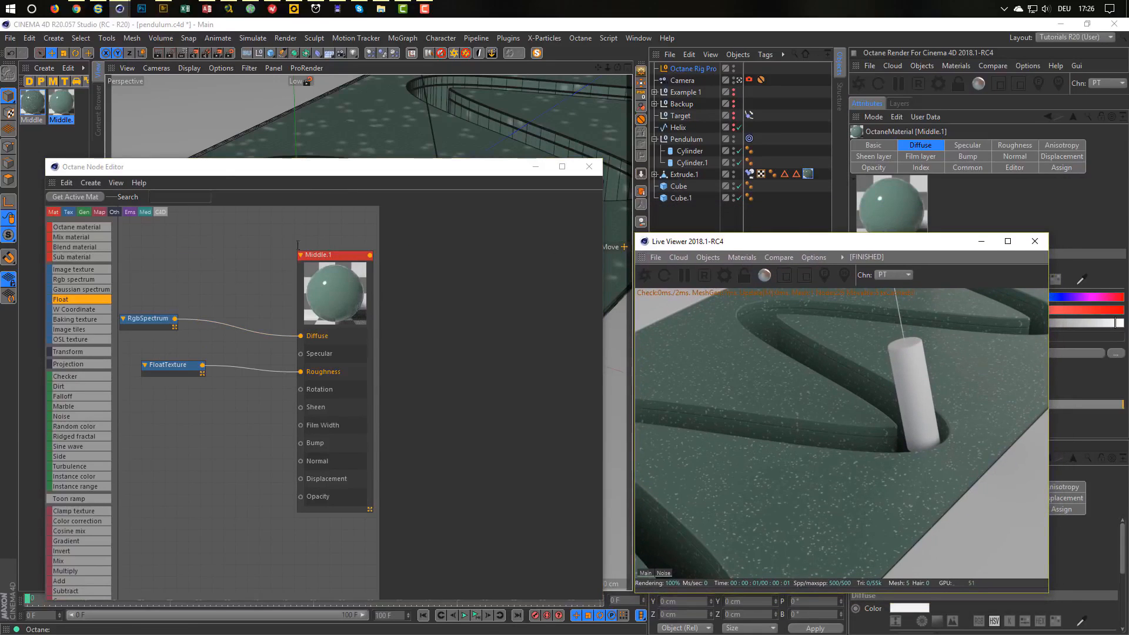
{"action": "left_click_drag", "start_coordinate": [60, 103], "coordinate": [679, 186]}
{"action": "left_click_drag", "start_coordinate": [764, 186], "coordinate": [759, 203], "text": "ctrl"}
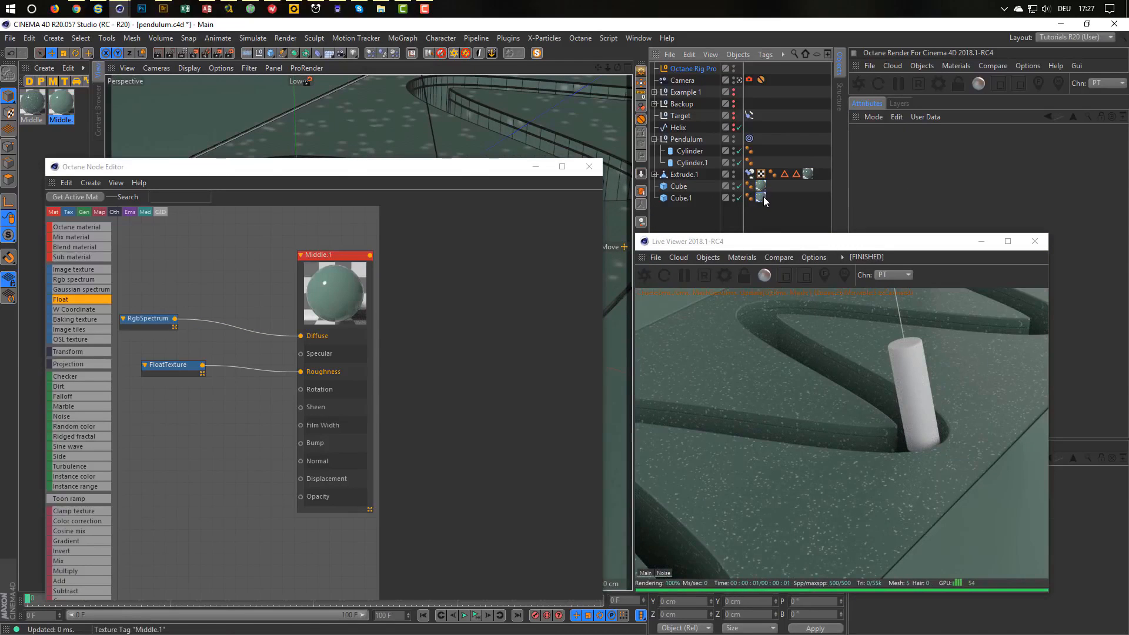
{"action": "double_click", "coordinate": [761, 186]}
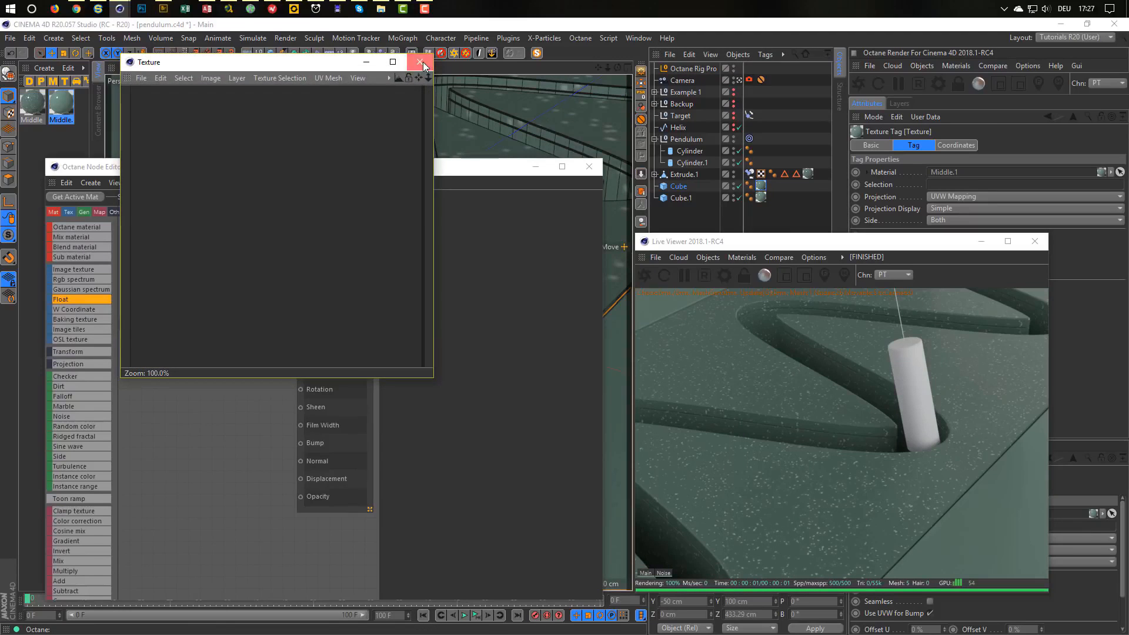
{"action": "left_click", "coordinate": [421, 61]}
{"action": "left_click", "coordinate": [761, 198], "text": "ctrl"}
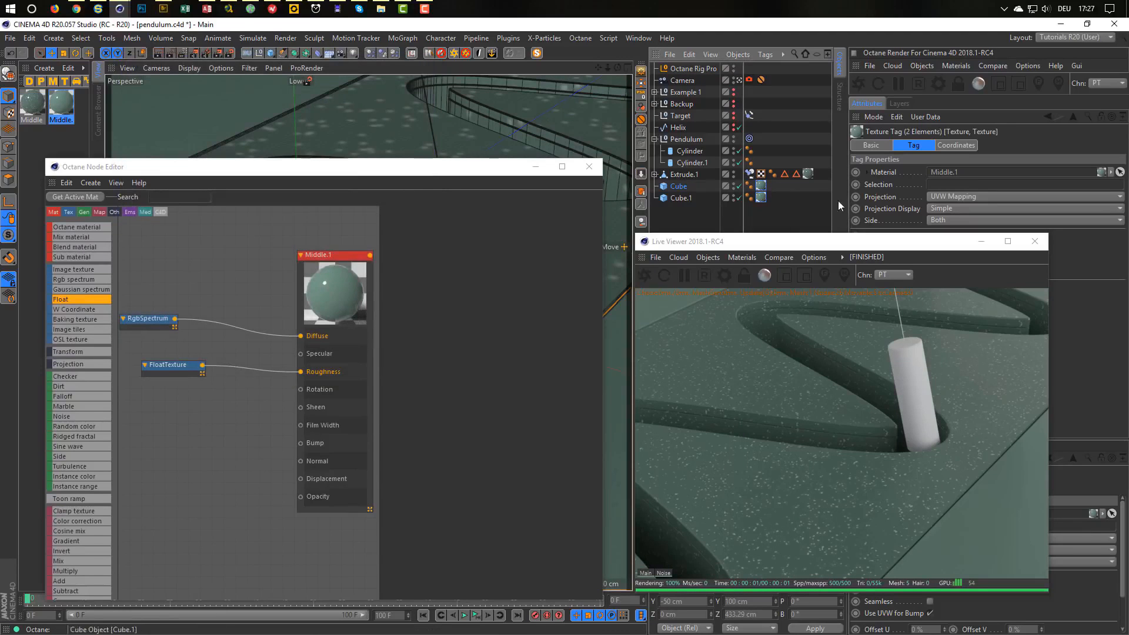
{"action": "left_click", "coordinate": [937, 196]}
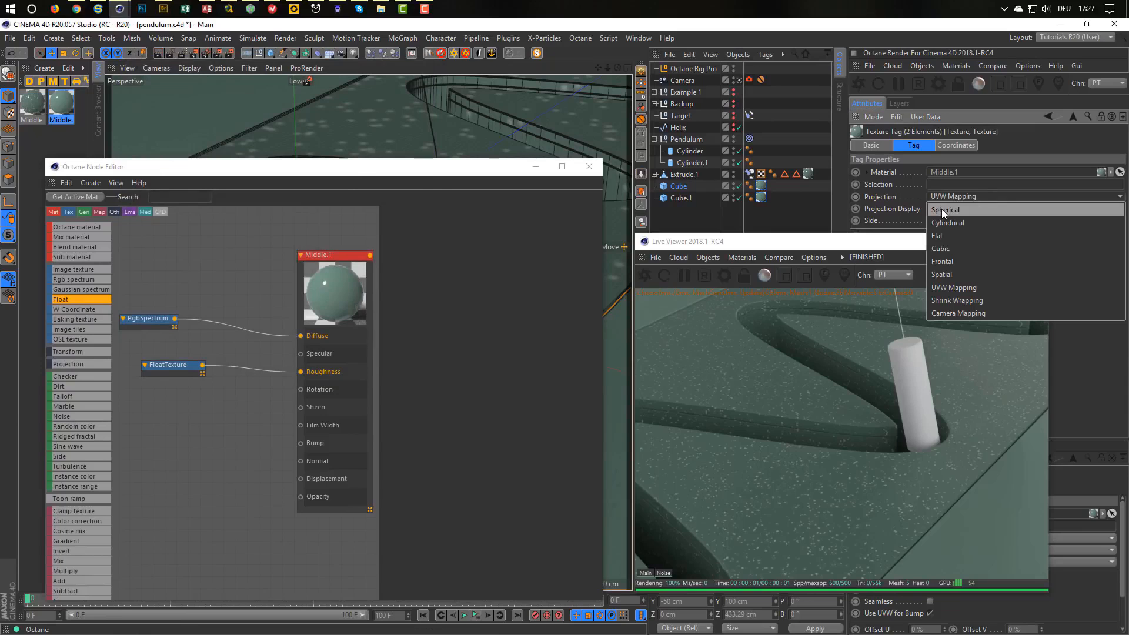
{"action": "left_click", "coordinate": [941, 248]}
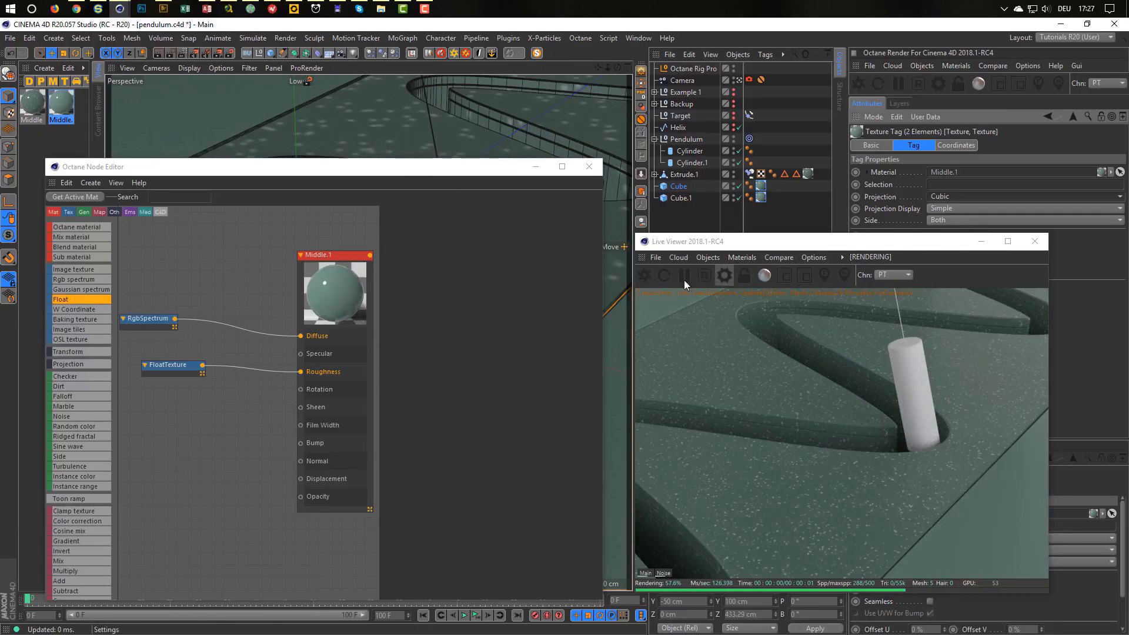
{"action": "left_click_drag", "start_coordinate": [388, 172], "coordinate": [390, 121]}
Set the RgbSpectrum green to 52% saturation and 47% value, then tidy nodes and enlarge the editor.
{"action": "left_click_drag", "start_coordinate": [152, 268], "coordinate": [209, 273]}
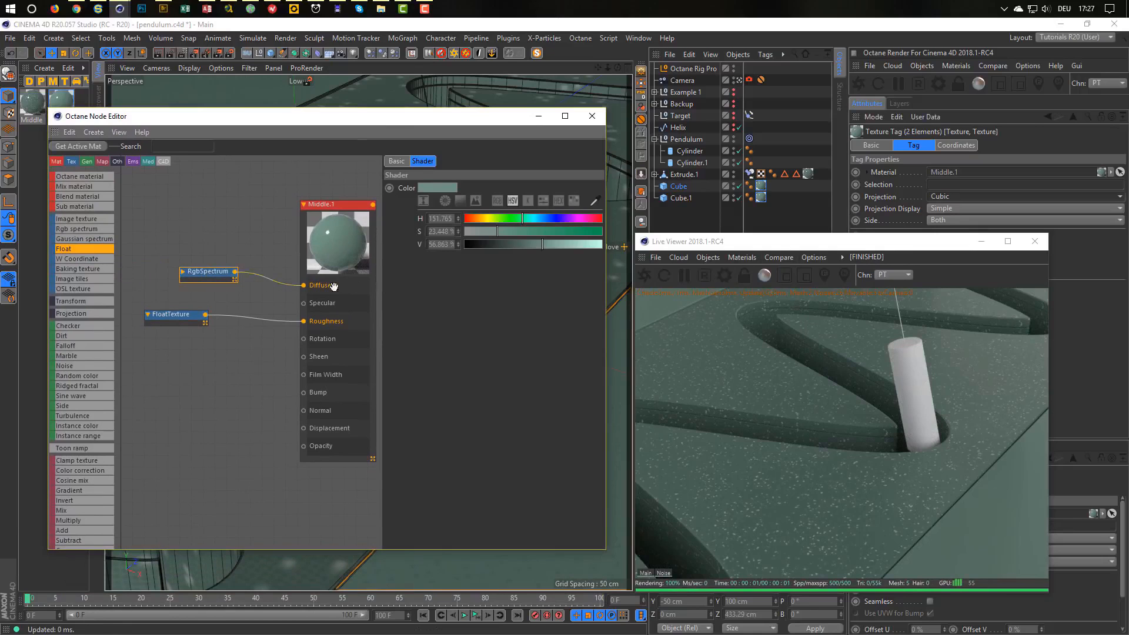
{"action": "mouse_move", "coordinate": [535, 244]}
{"action": "left_mouse_down"}
{"action": "mouse_move", "coordinate": [532, 231]}
{"action": "mouse_move", "coordinate": [517, 234]}
{"action": "left_mouse_up"}
{"action": "left_click", "coordinate": [534, 233]}
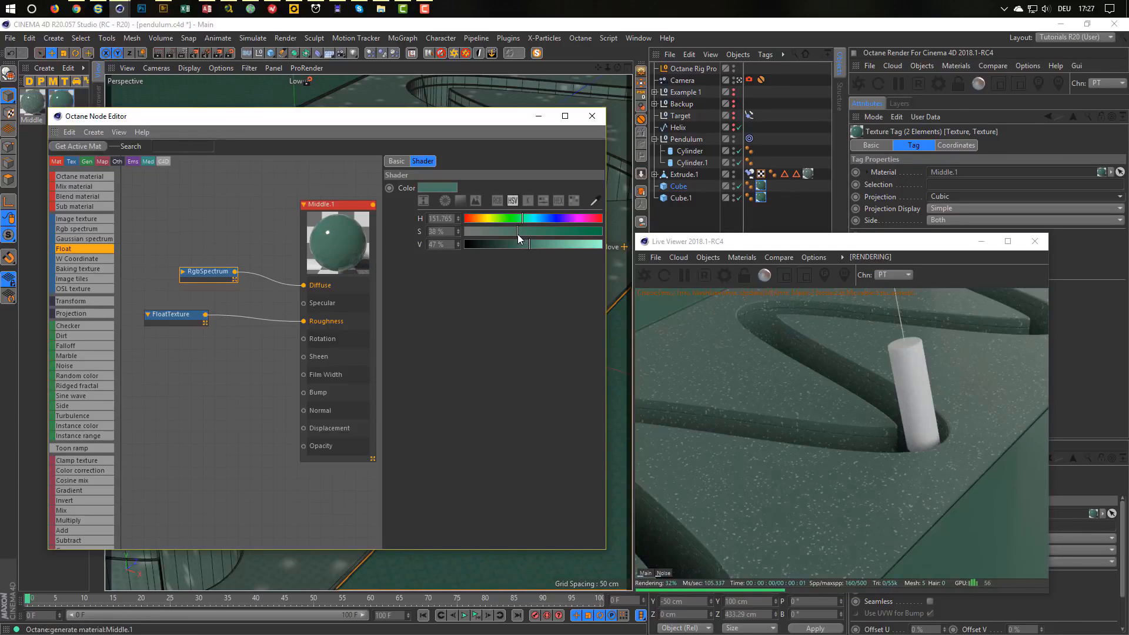
{"action": "left_click_drag", "start_coordinate": [221, 277], "coordinate": [222, 253]}
{"action": "left_click_drag", "start_coordinate": [184, 316], "coordinate": [225, 334]}
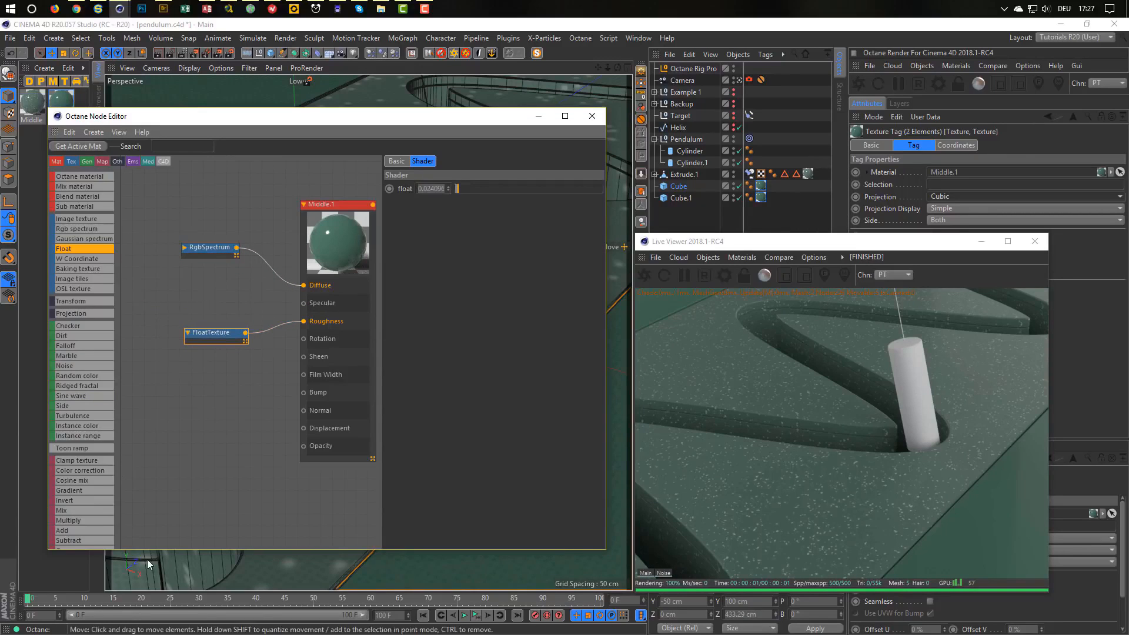
{"action": "left_click_drag", "start_coordinate": [106, 550], "coordinate": [302, 303]}
{"action": "scroll", "coordinate": [100, 542], "scroll_direction": "down", "scroll_amount": 4}
Wire a Noise node into Specular: Gaseous type, 20% global scale, contrast 58%.
{"action": "double_click", "coordinate": [234, 288]}
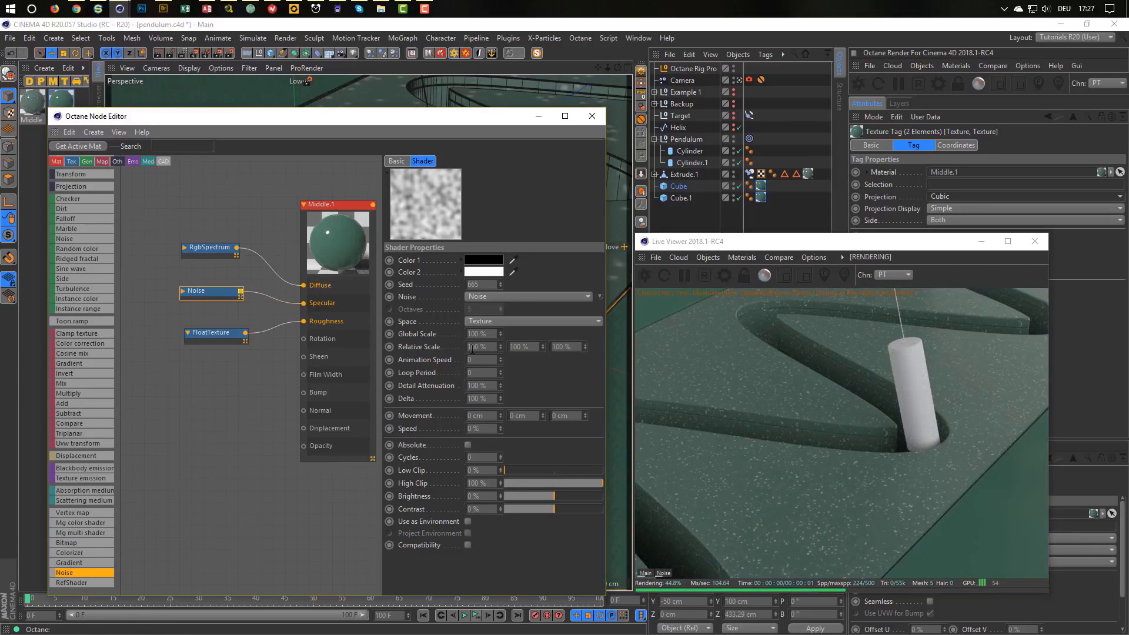
{"action": "left_click", "coordinate": [485, 333]}
{"action": "type", "text": "20"}
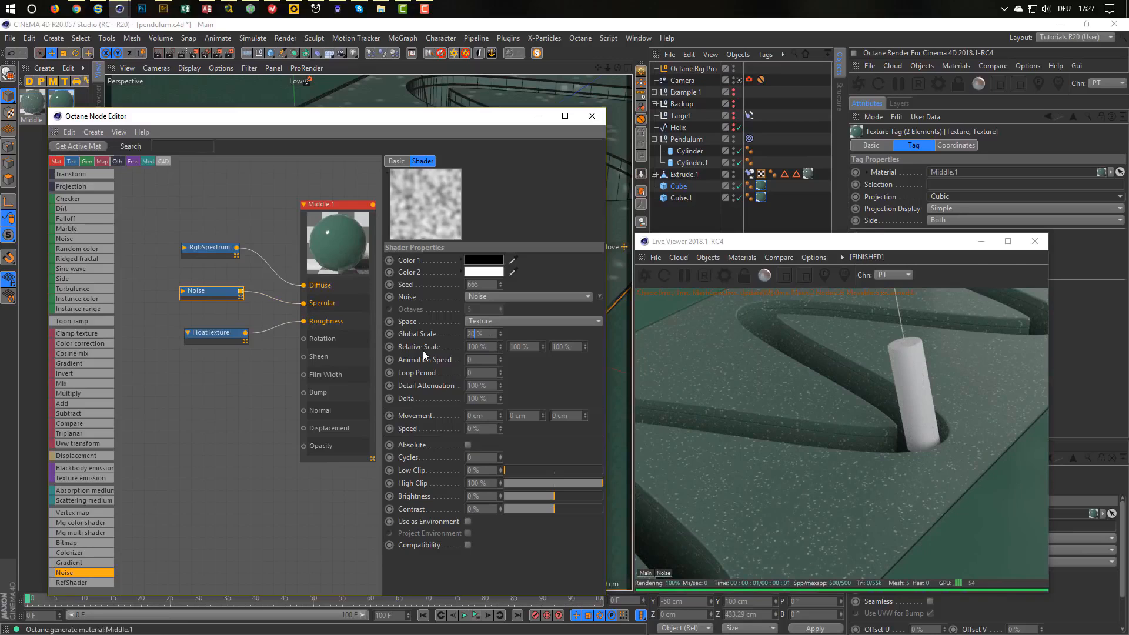
{"action": "key", "text": "Return"}
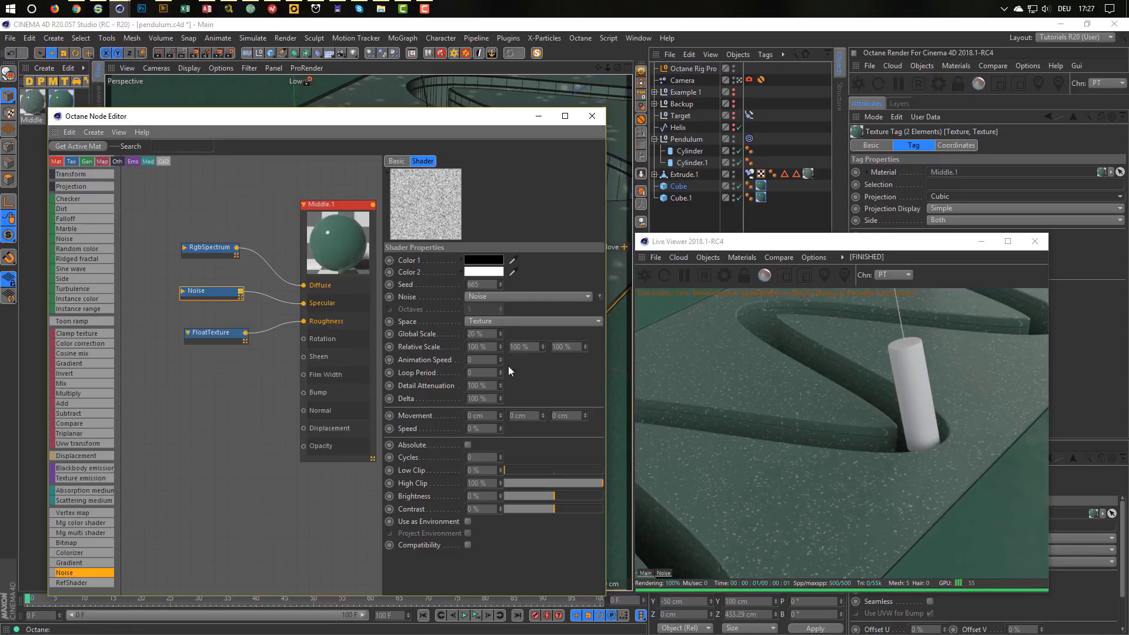
{"action": "left_click", "coordinate": [488, 295]}
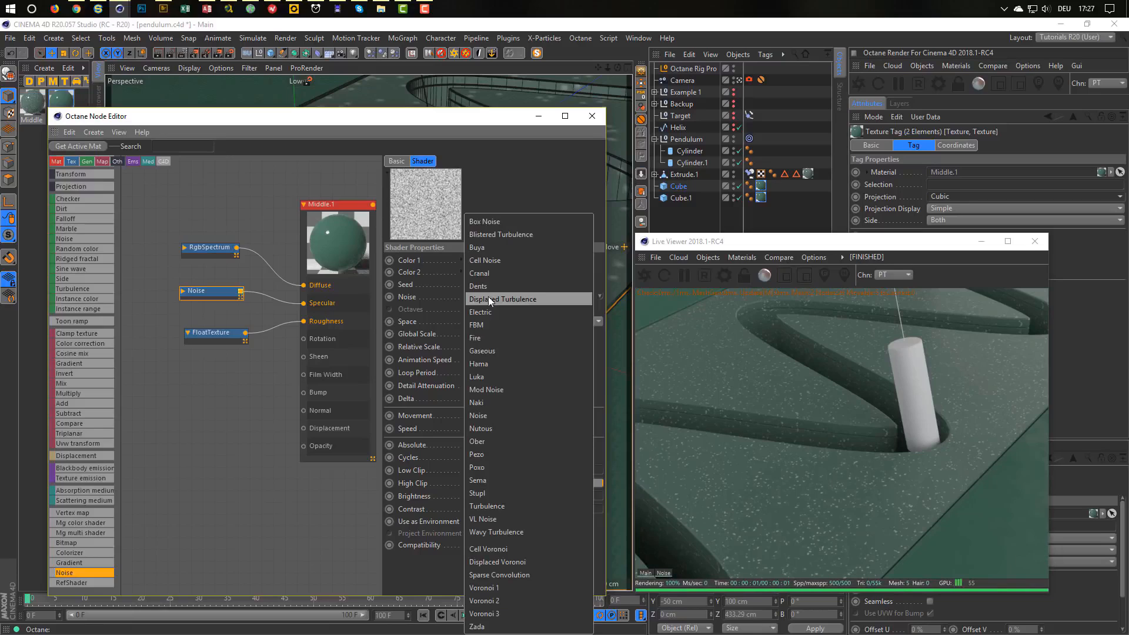
{"action": "left_click", "coordinate": [489, 350]}
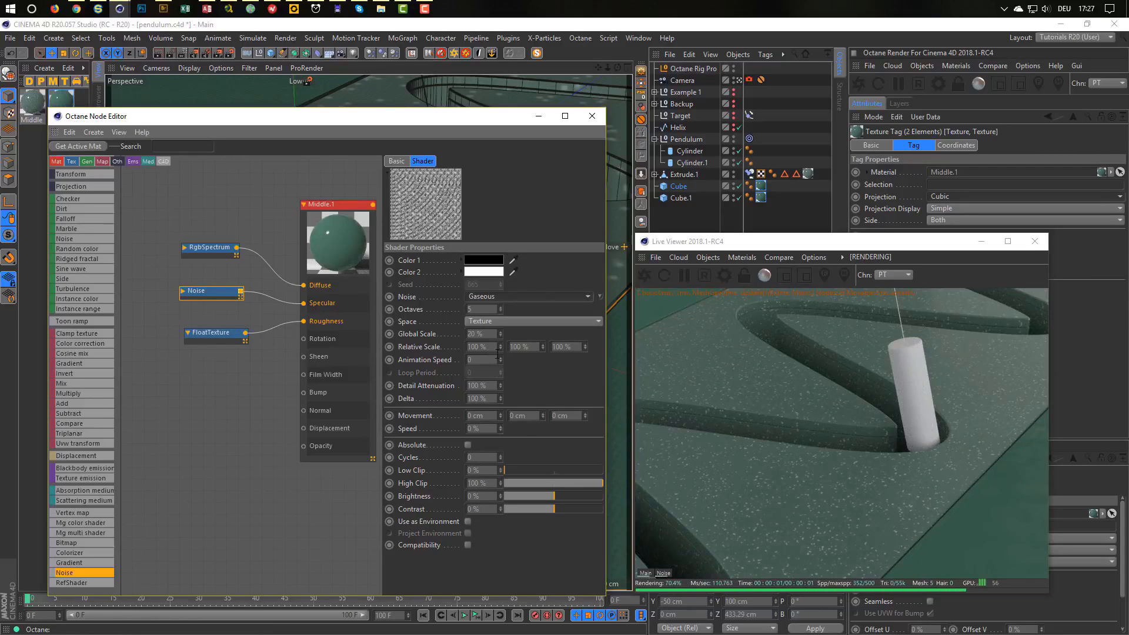
{"action": "left_click", "coordinate": [580, 510]}
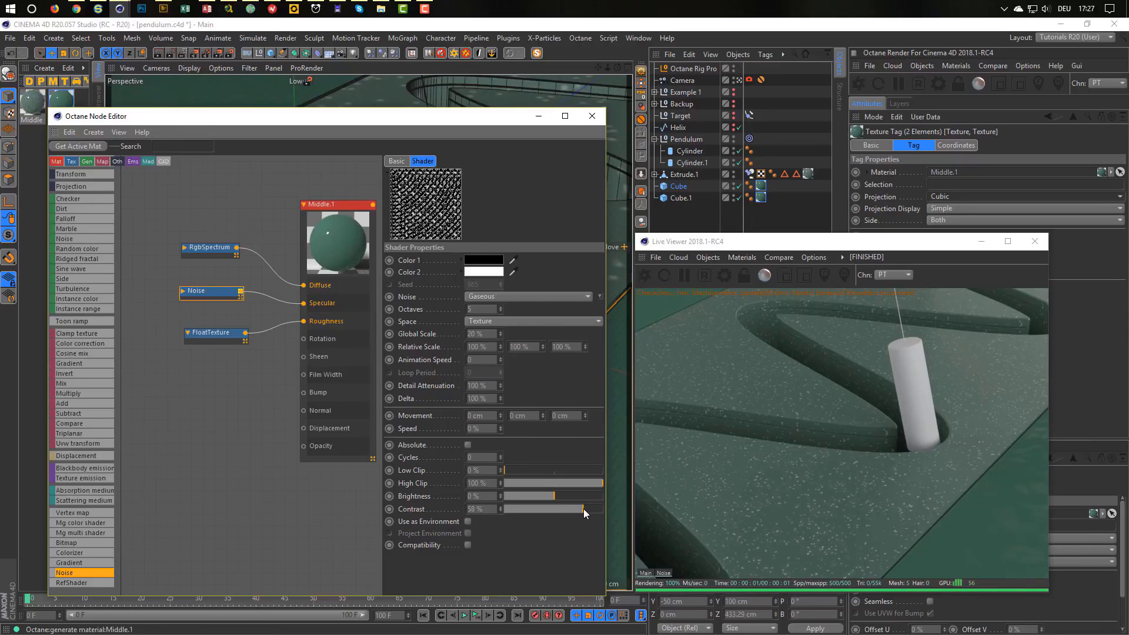
{"action": "left_click", "coordinate": [583, 510]}
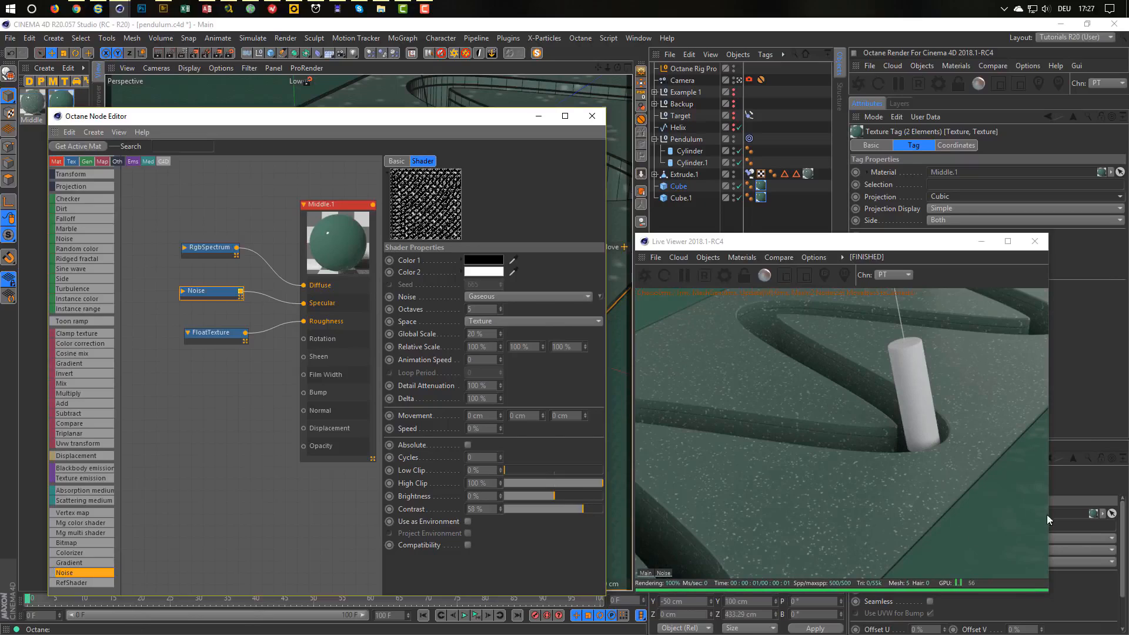
Switch the specular noise to Naki with 50% global scale.
{"action": "left_click", "coordinate": [223, 251]}
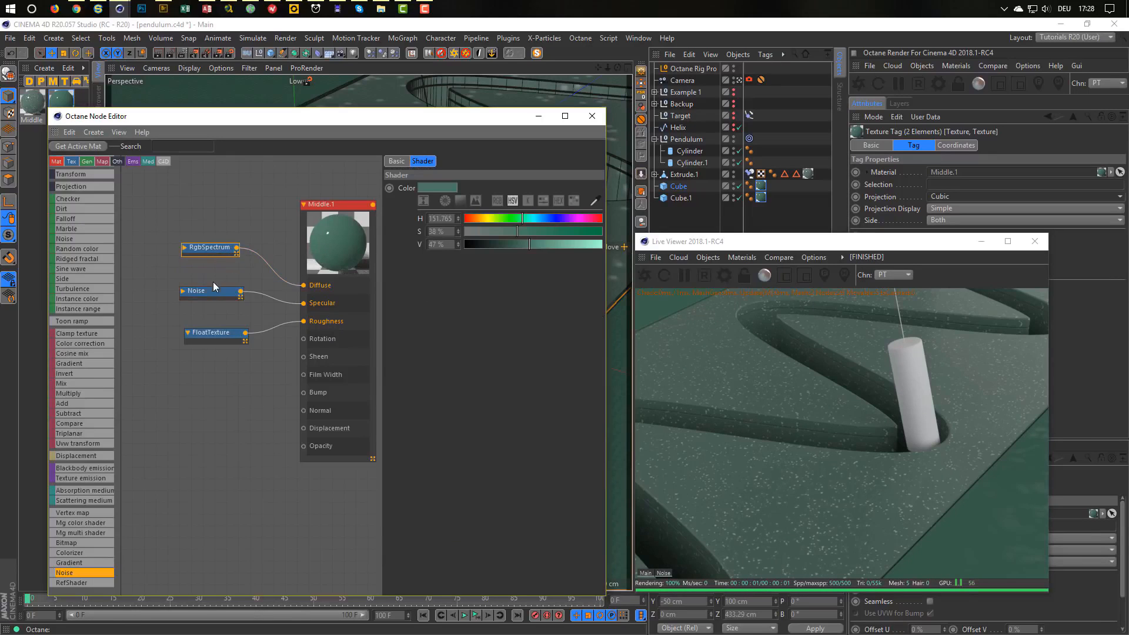
{"action": "left_click", "coordinate": [214, 290]}
{"action": "left_click", "coordinate": [489, 297]}
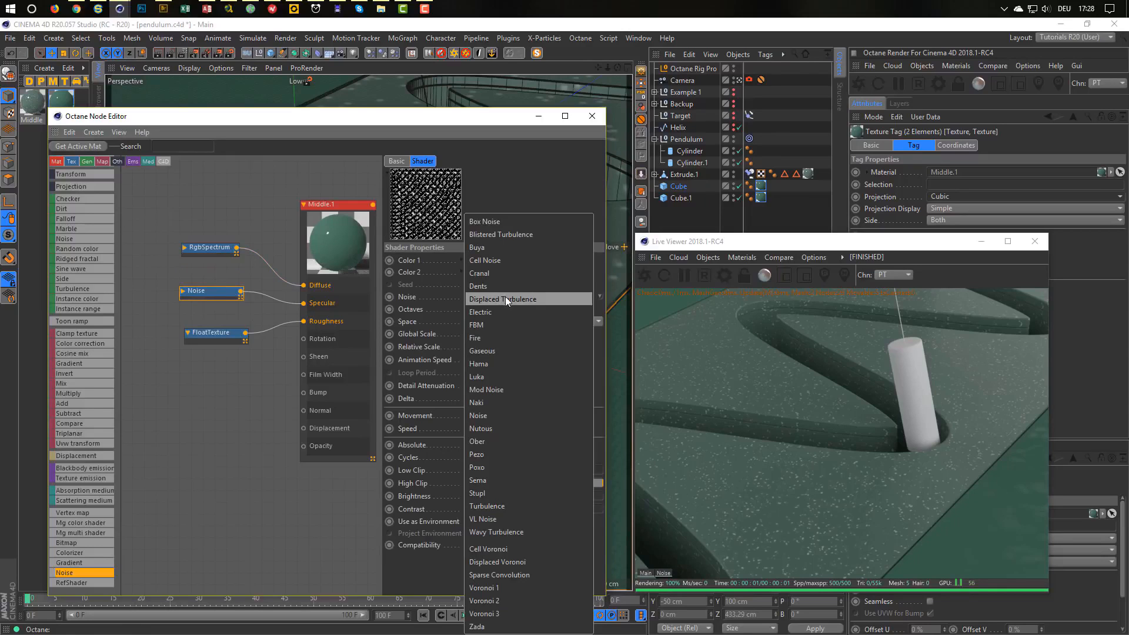
{"action": "left_click", "coordinate": [511, 308]}
{"action": "left_click", "coordinate": [520, 294]}
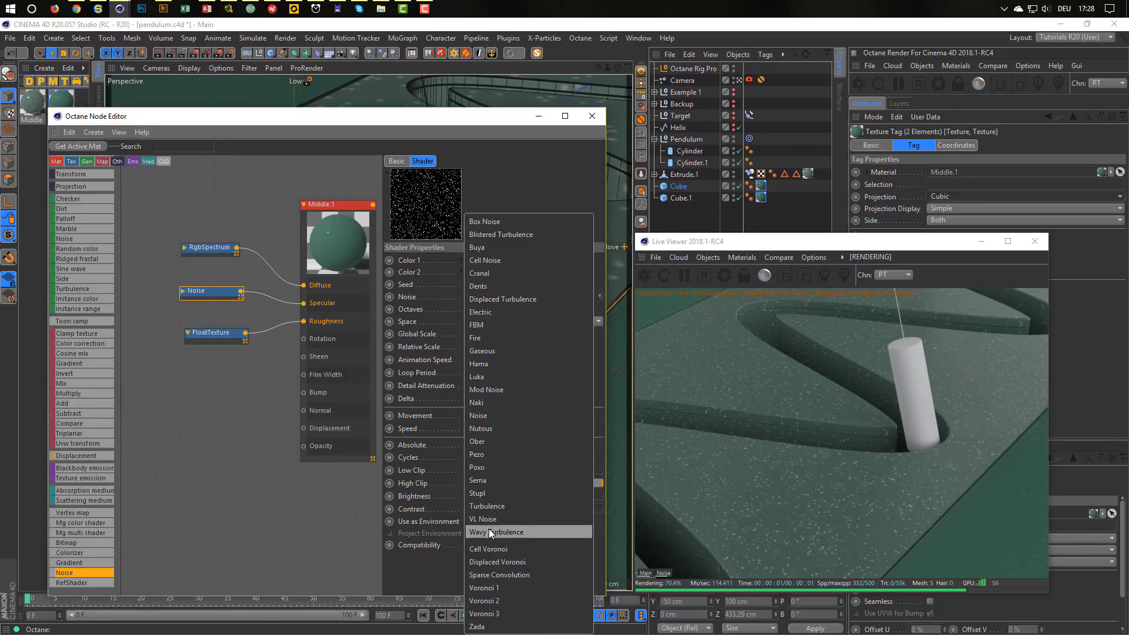
{"action": "left_click", "coordinate": [500, 404]}
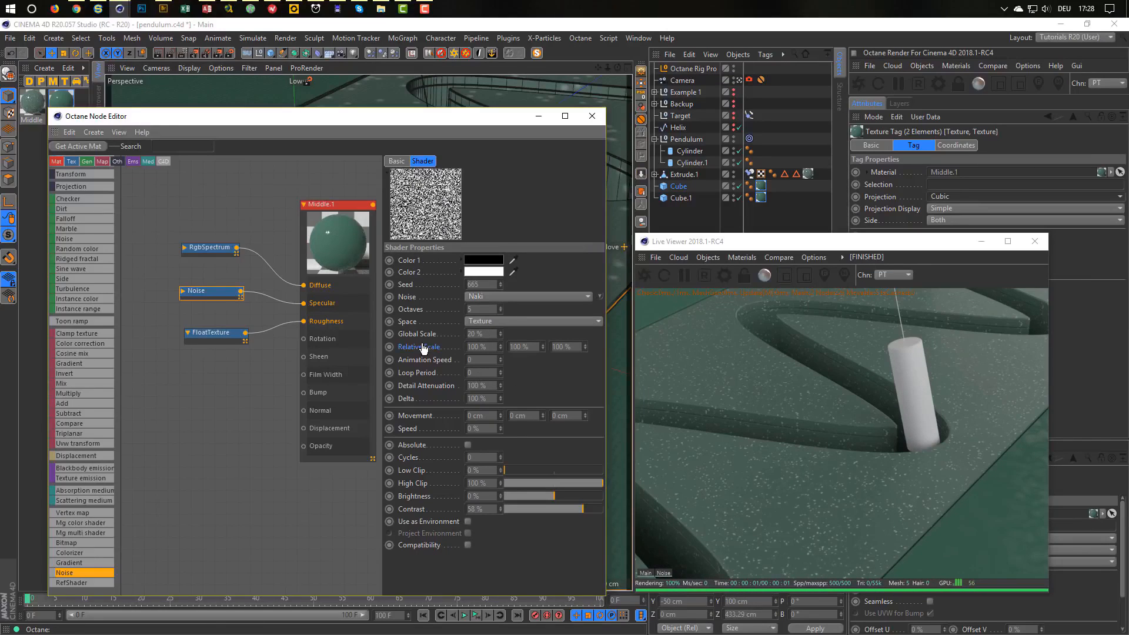
{"action": "type", "text": "50"}
{"action": "key", "text": "Return"}
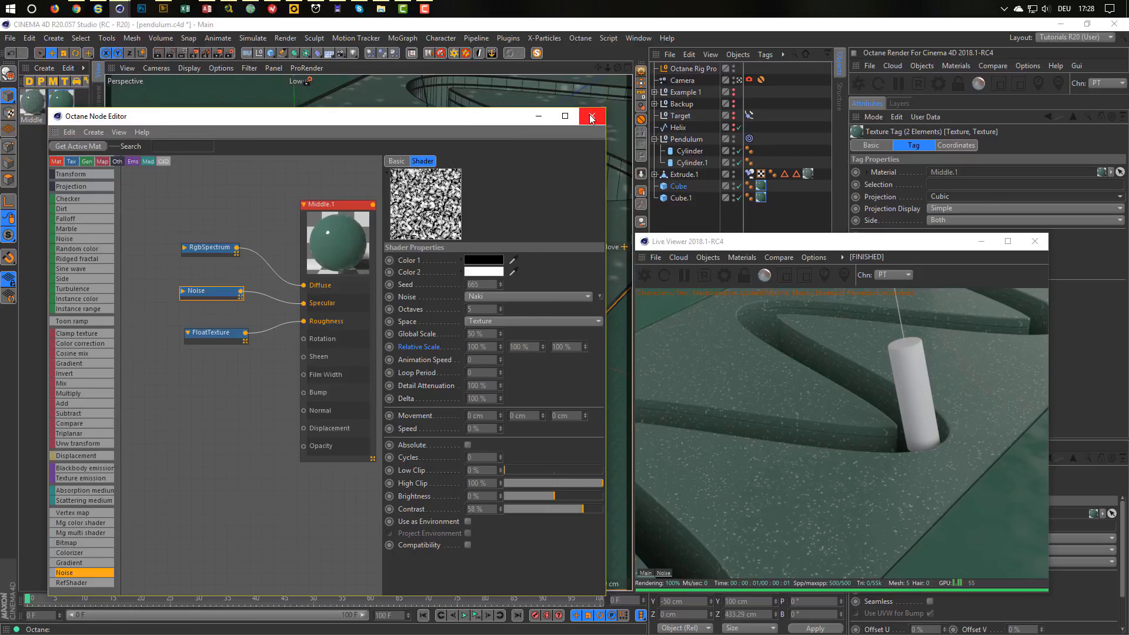
{"action": "left_click_drag", "start_coordinate": [493, 118], "coordinate": [532, 111]}
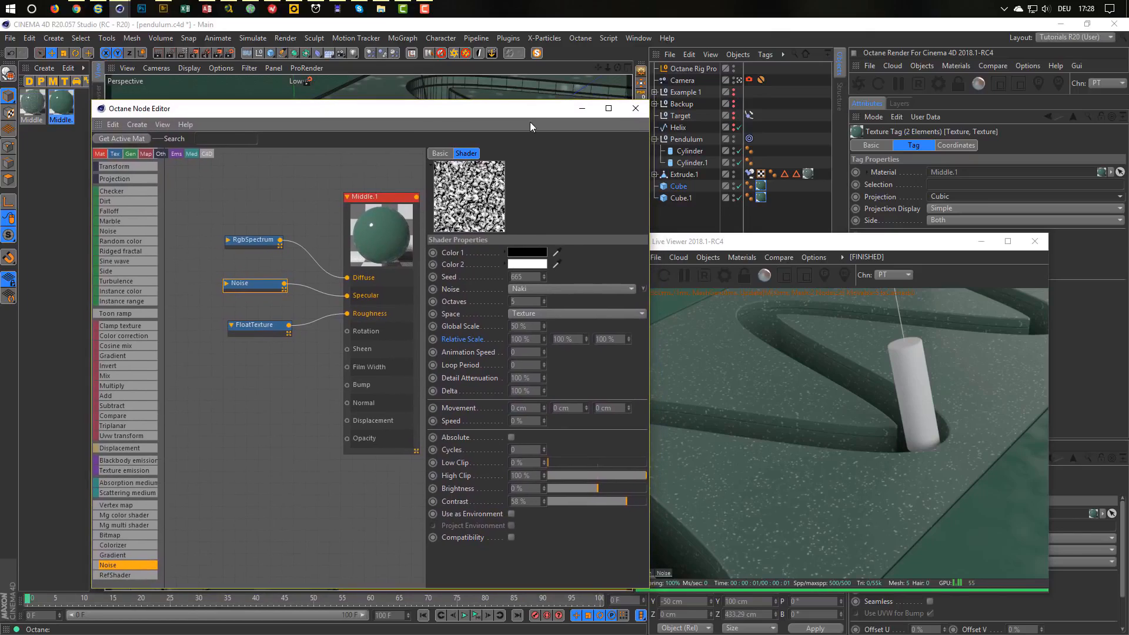
Create an Octane metallic material with a Float node setting roughness to about 0.02.
{"action": "left_click", "coordinate": [51, 185]}
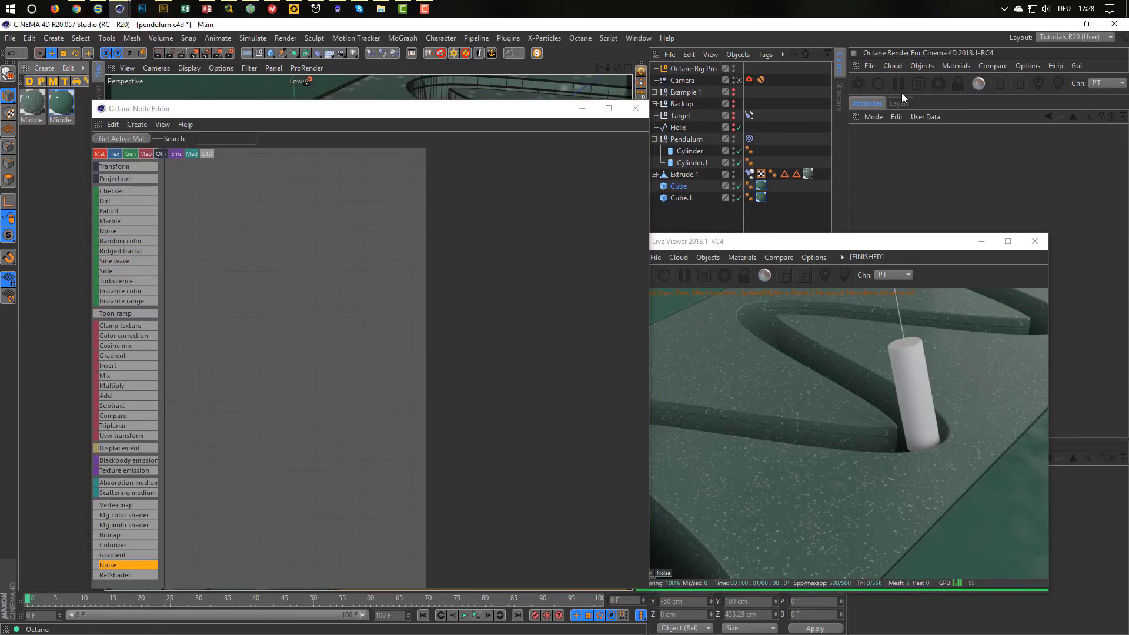
{"action": "left_click", "coordinate": [956, 66]}
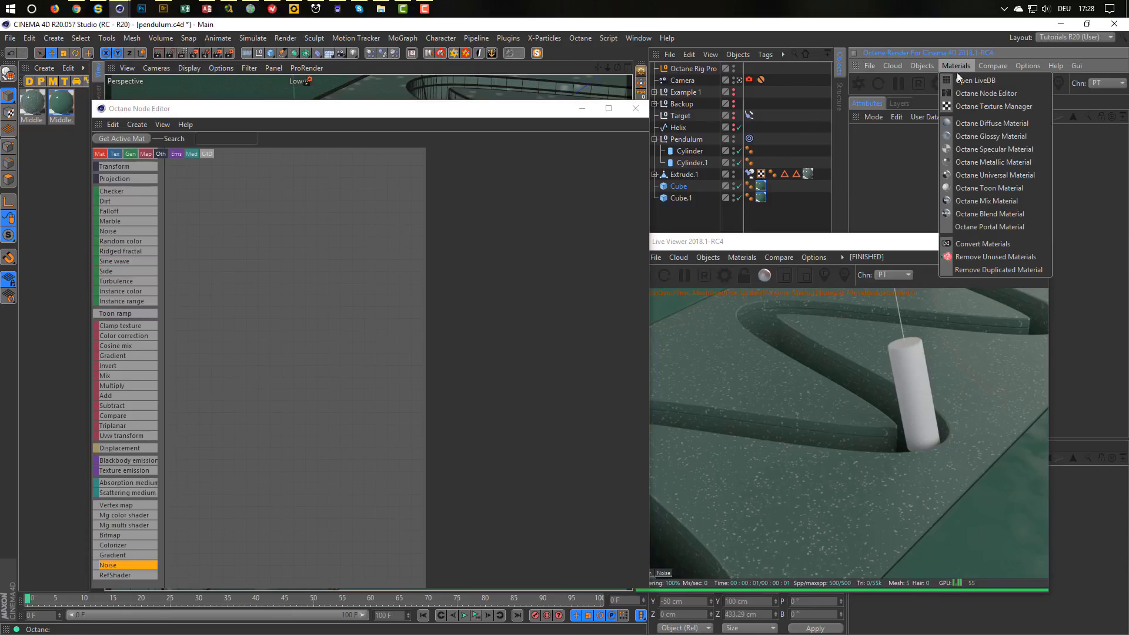
{"action": "left_click", "coordinate": [1000, 162]}
{"action": "double_click", "coordinate": [31, 98]}
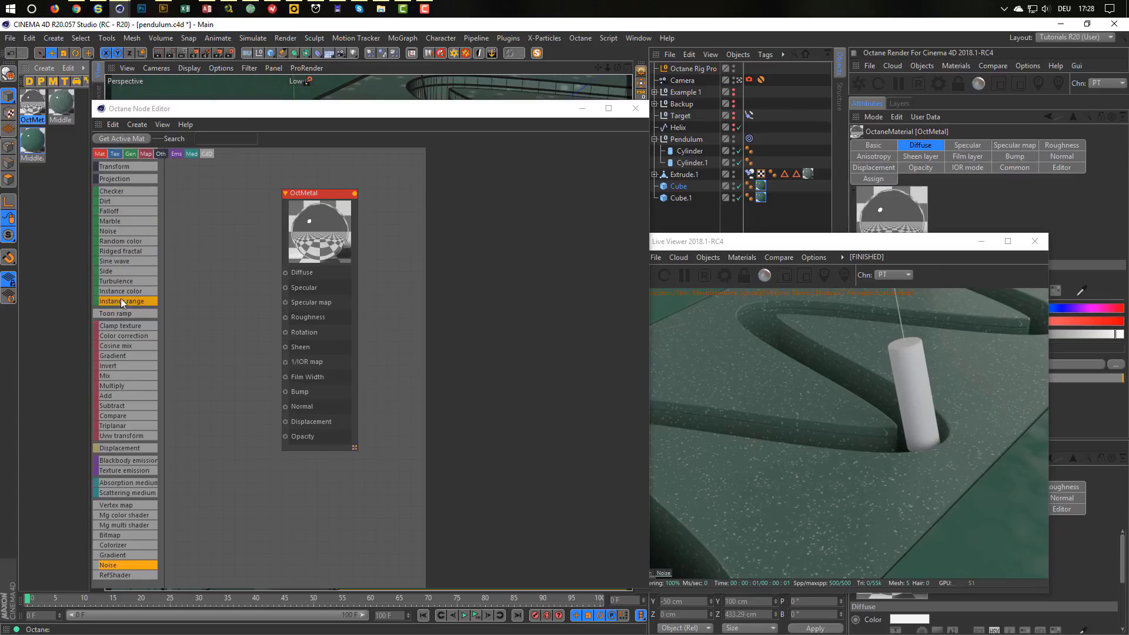
{"action": "scroll", "coordinate": [120, 294], "scroll_direction": "up", "scroll_amount": 3}
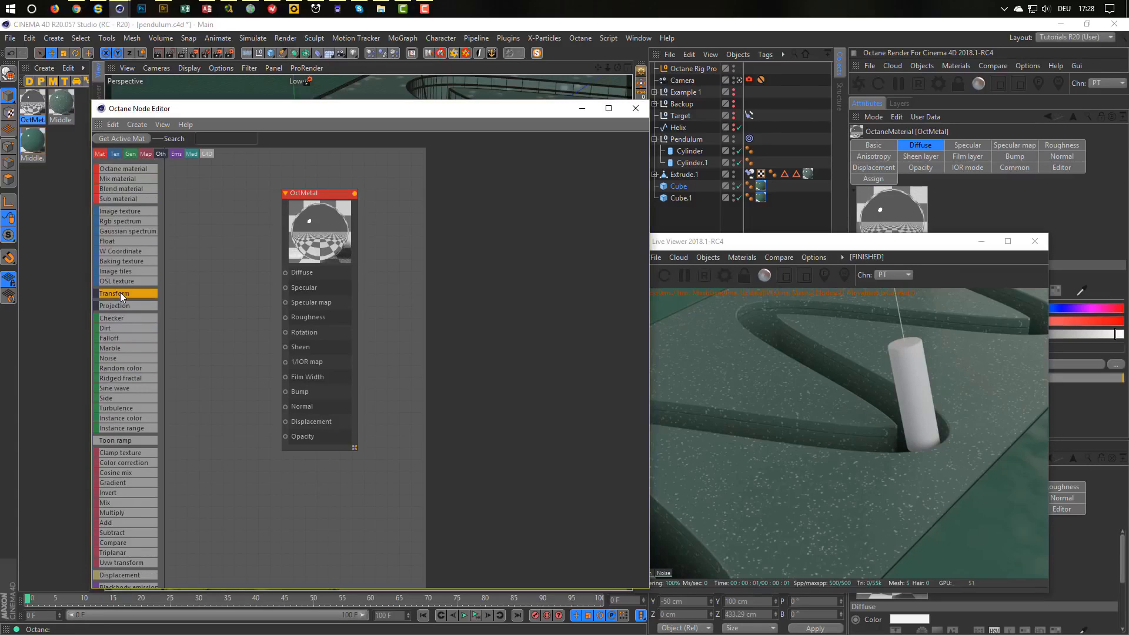
{"action": "left_click_drag", "start_coordinate": [122, 241], "coordinate": [226, 333]}
{"action": "left_click", "coordinate": [233, 322]}
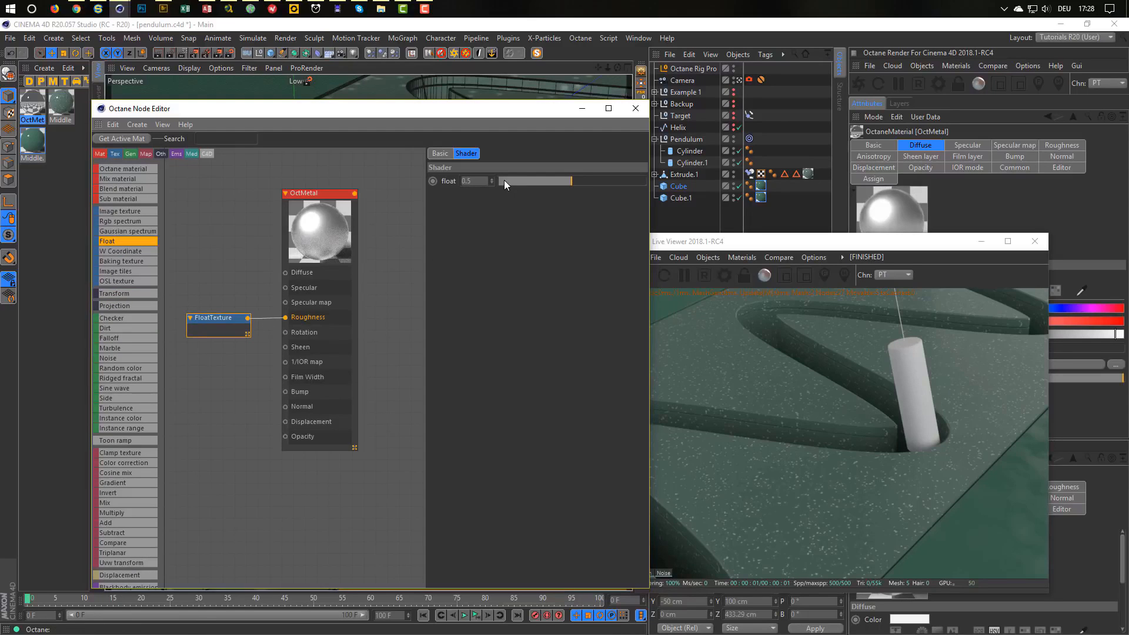
{"action": "left_click_drag", "start_coordinate": [503, 180], "coordinate": [502, 182]}
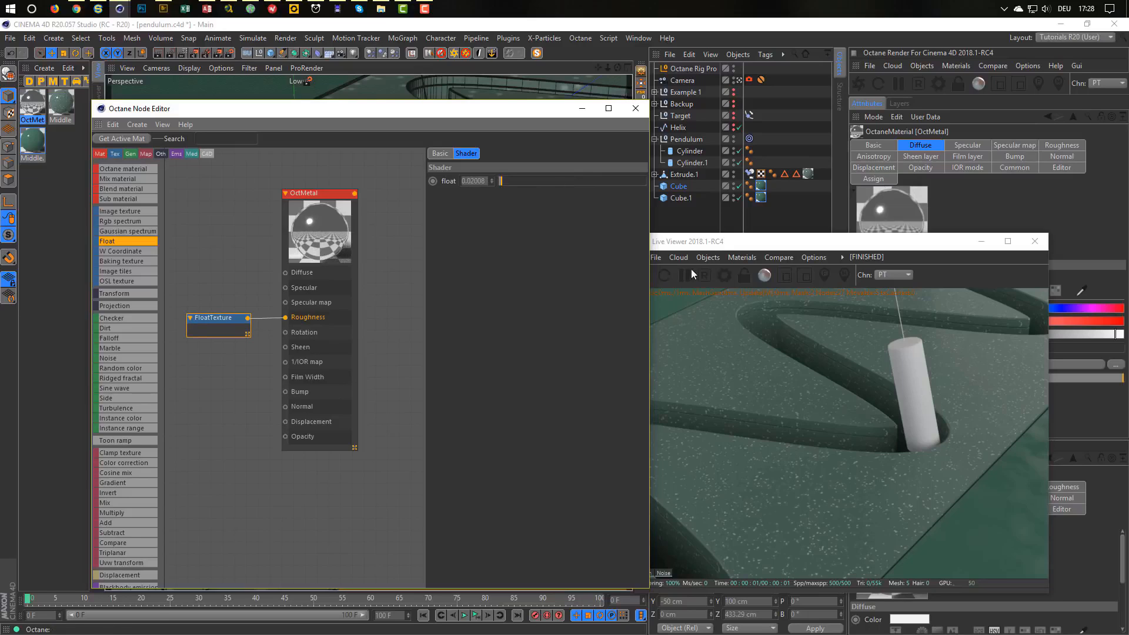
{"action": "left_click_drag", "start_coordinate": [528, 115], "coordinate": [488, 159]}
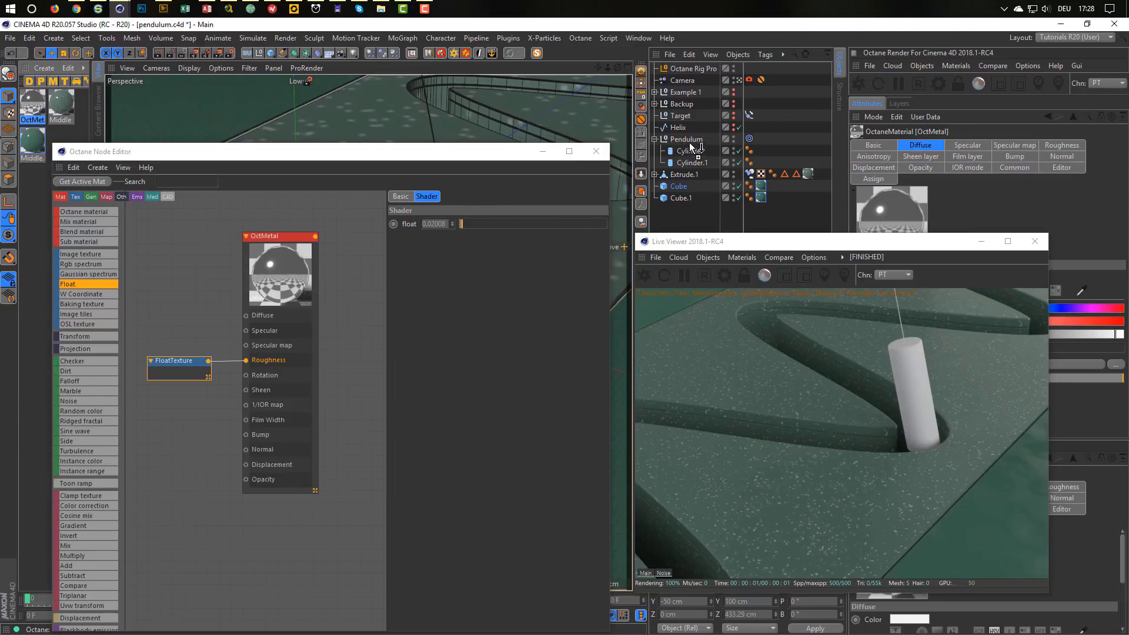
Apply the metal material to the Pendulum and save the scene.
{"action": "left_click_drag", "start_coordinate": [690, 143], "coordinate": [687, 140]}
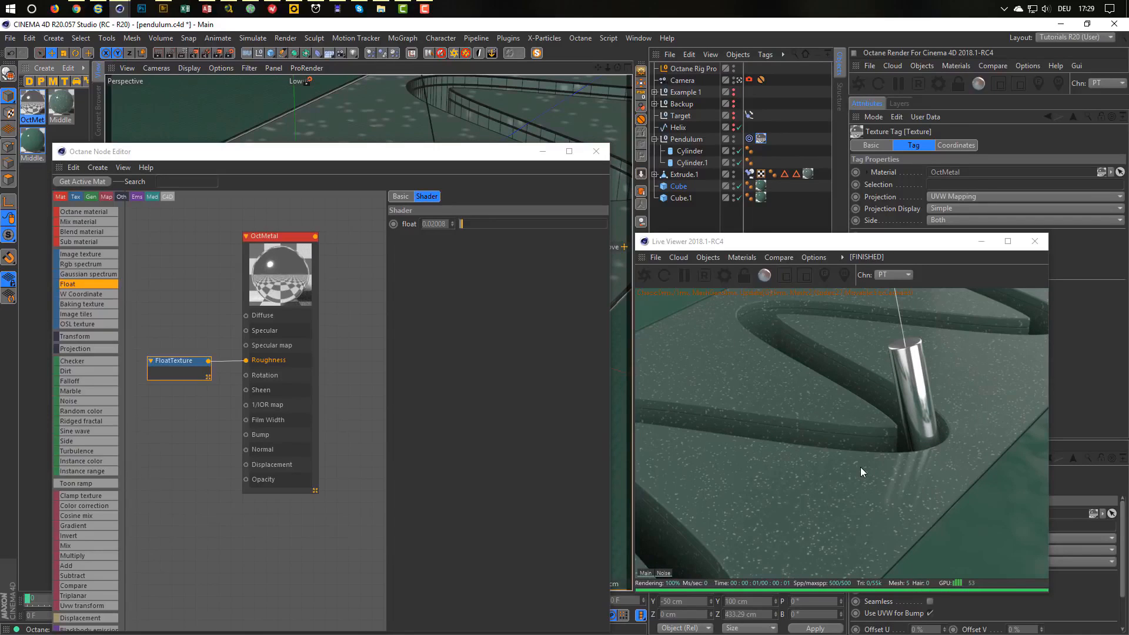
{"action": "key", "text": "ctrl+s"}
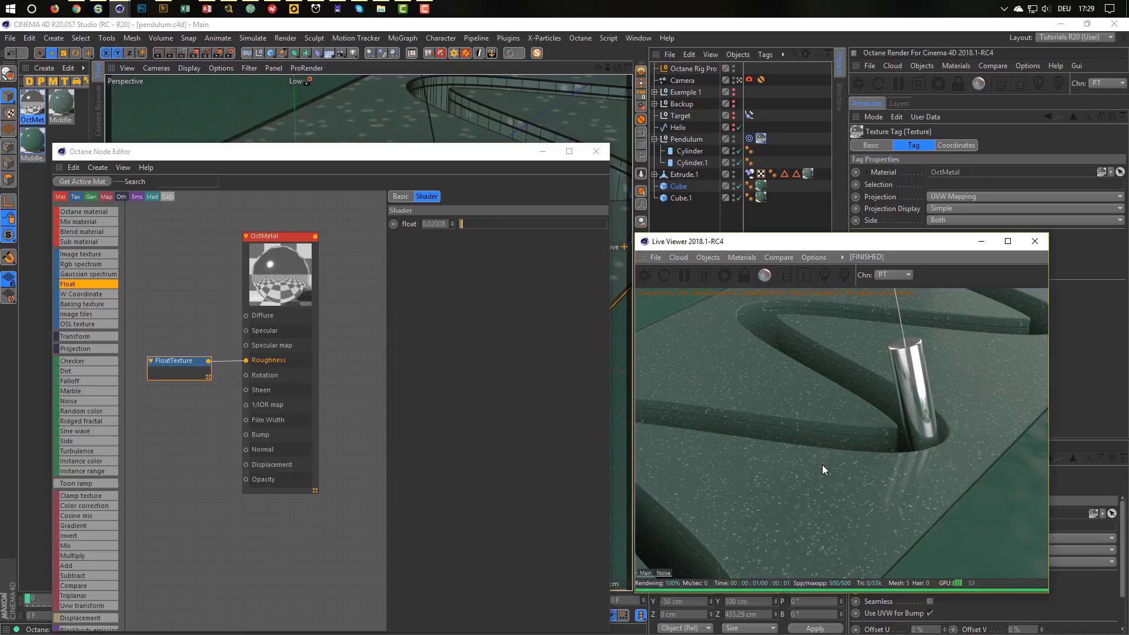
{"action": "key", "text": "alt+Tab"}
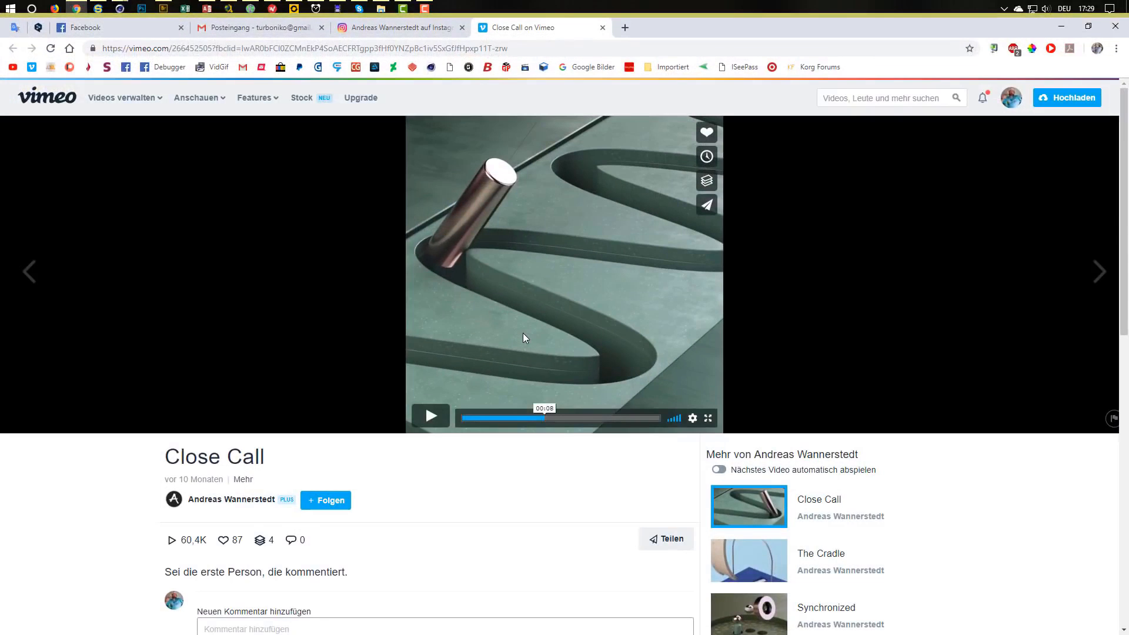
Check the Close Call reference video, then restart the Cinema 4D live render.
{"action": "key", "text": "alt+Tab"}
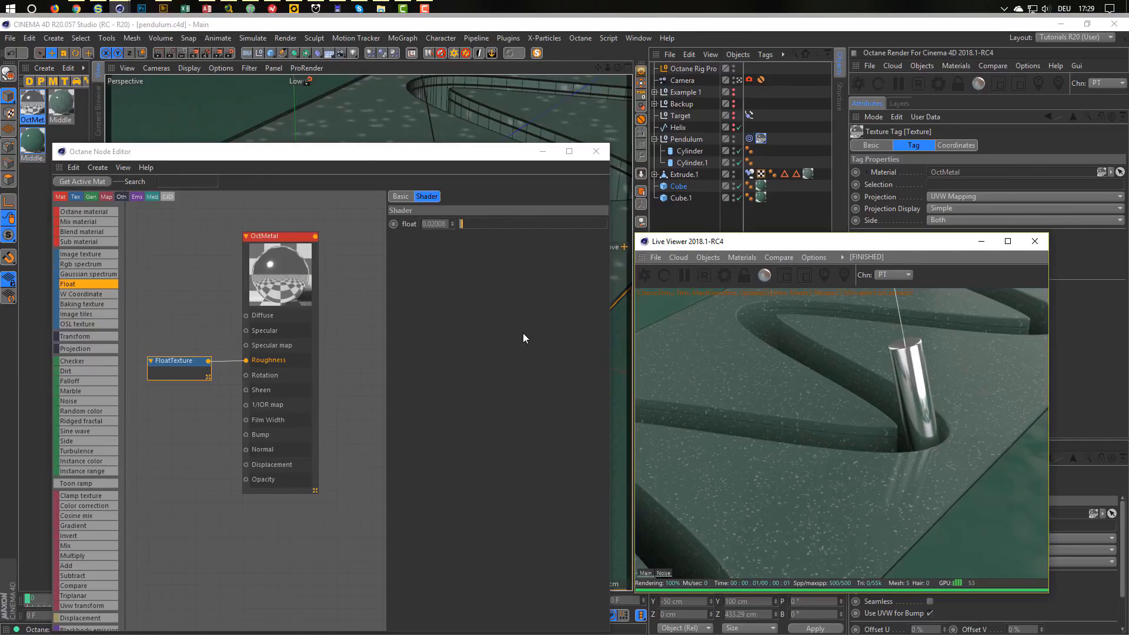
{"action": "key", "text": "alt+Tab"}
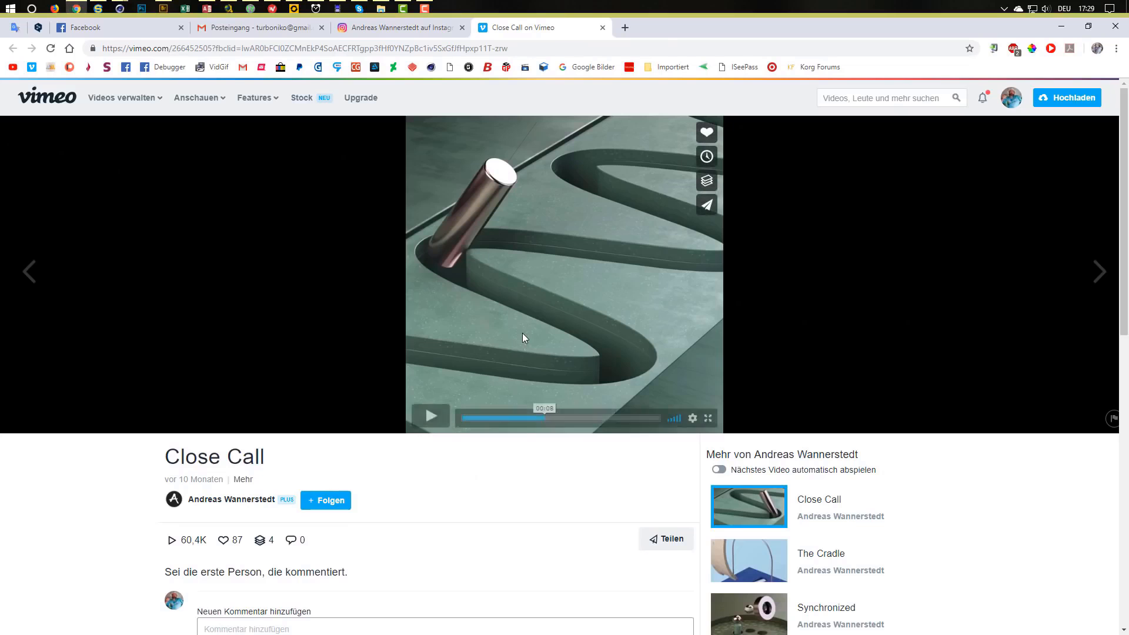
{"action": "key", "text": "alt+Tab"}
{"action": "key", "text": "alt+Tab"}
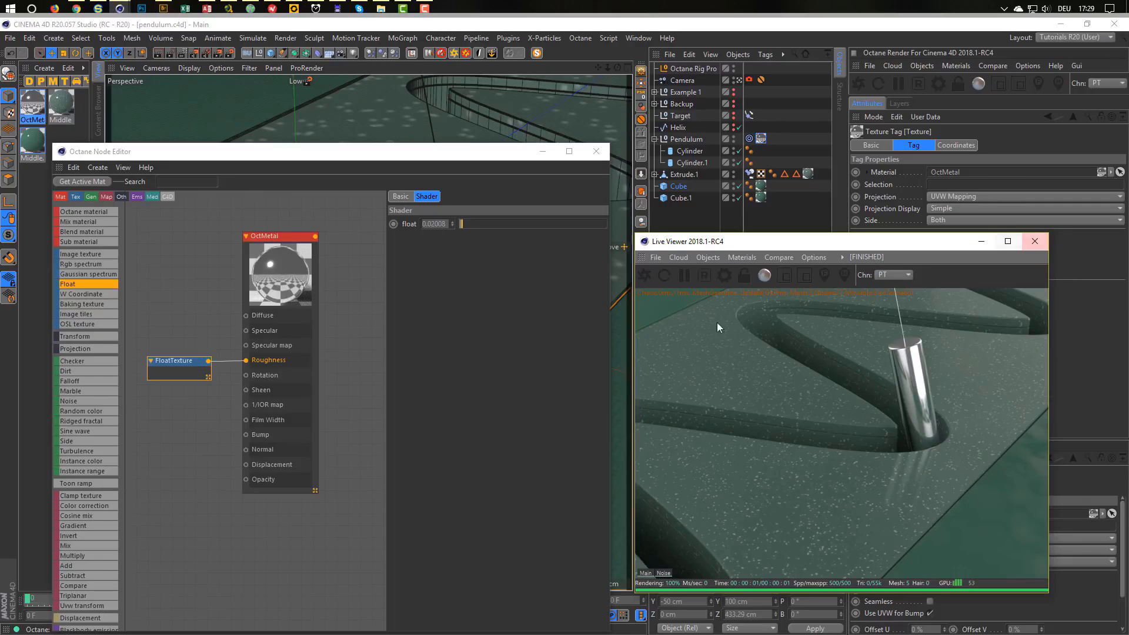
{"action": "left_click", "coordinate": [704, 275]}
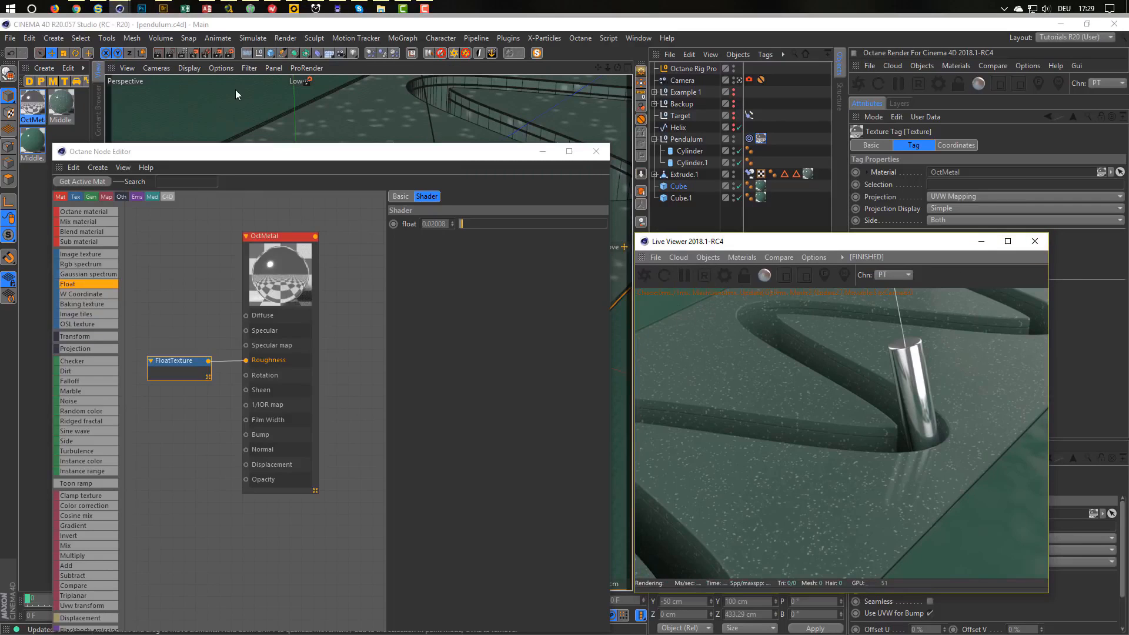
Switch the render settings to the Octane setting with All Frames as the frame range.
{"action": "left_click", "coordinate": [229, 53]}
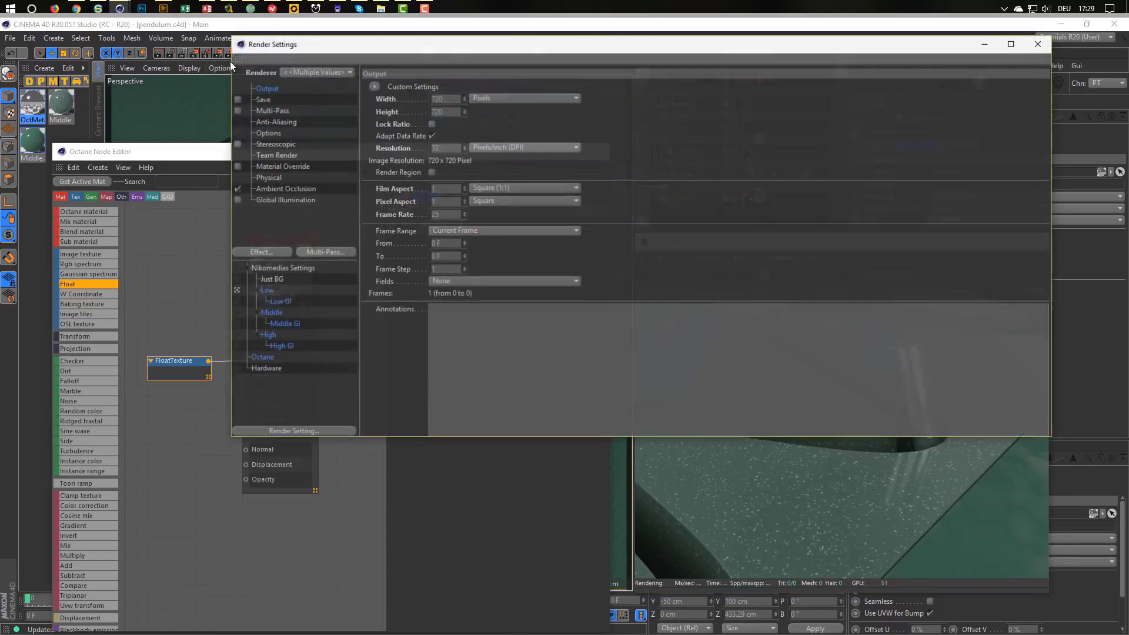
{"action": "left_click", "coordinate": [260, 357]}
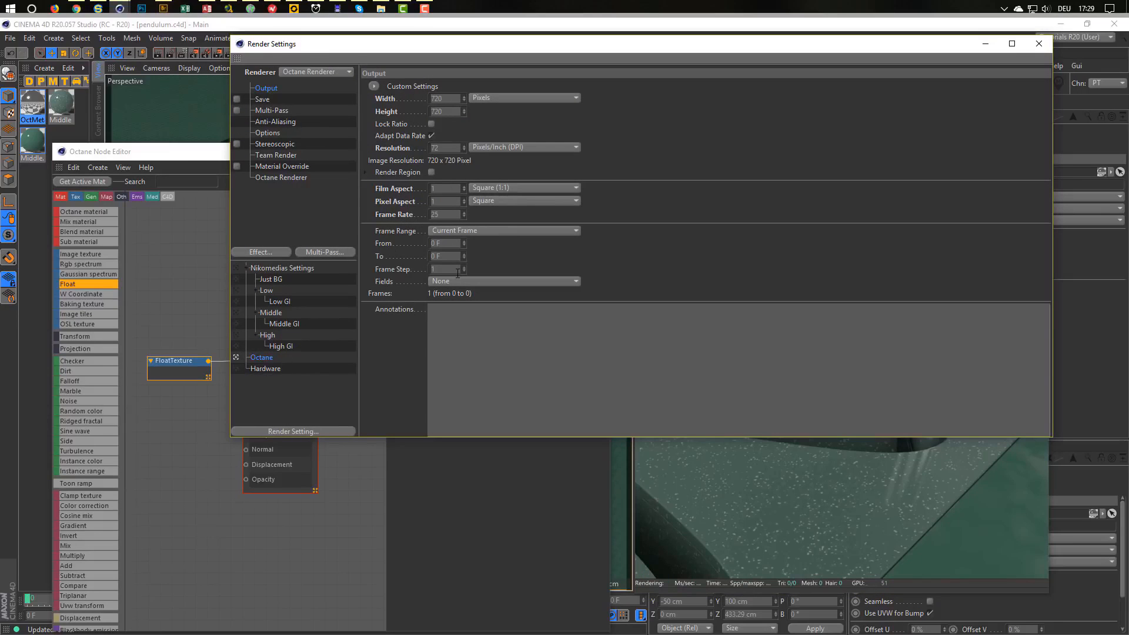
{"action": "left_click", "coordinate": [505, 231]}
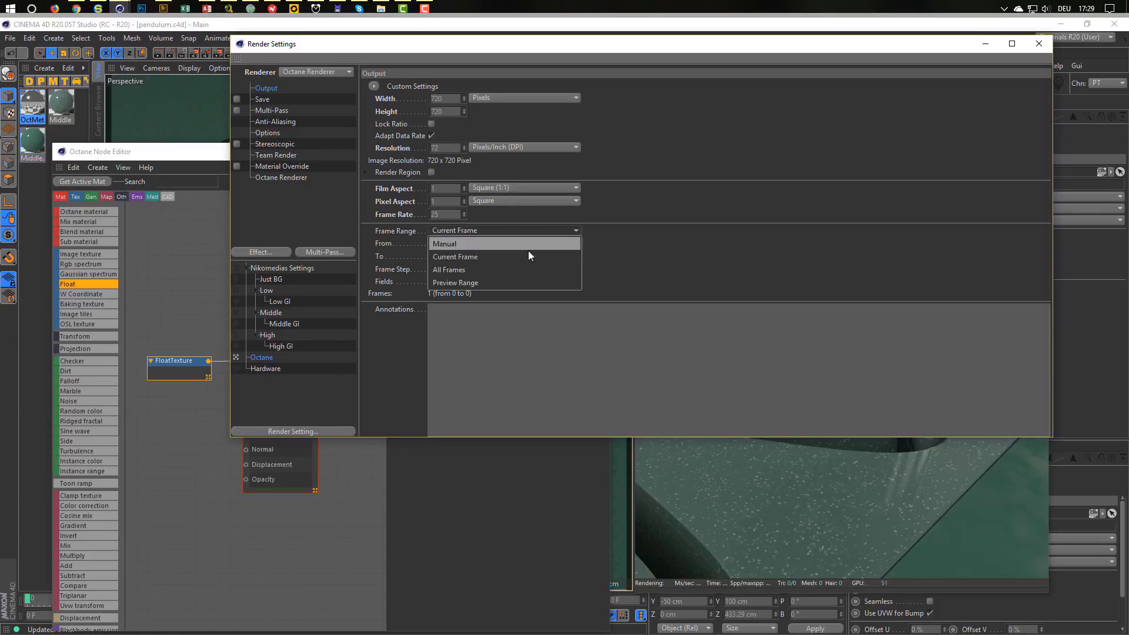
{"action": "left_click", "coordinate": [521, 270]}
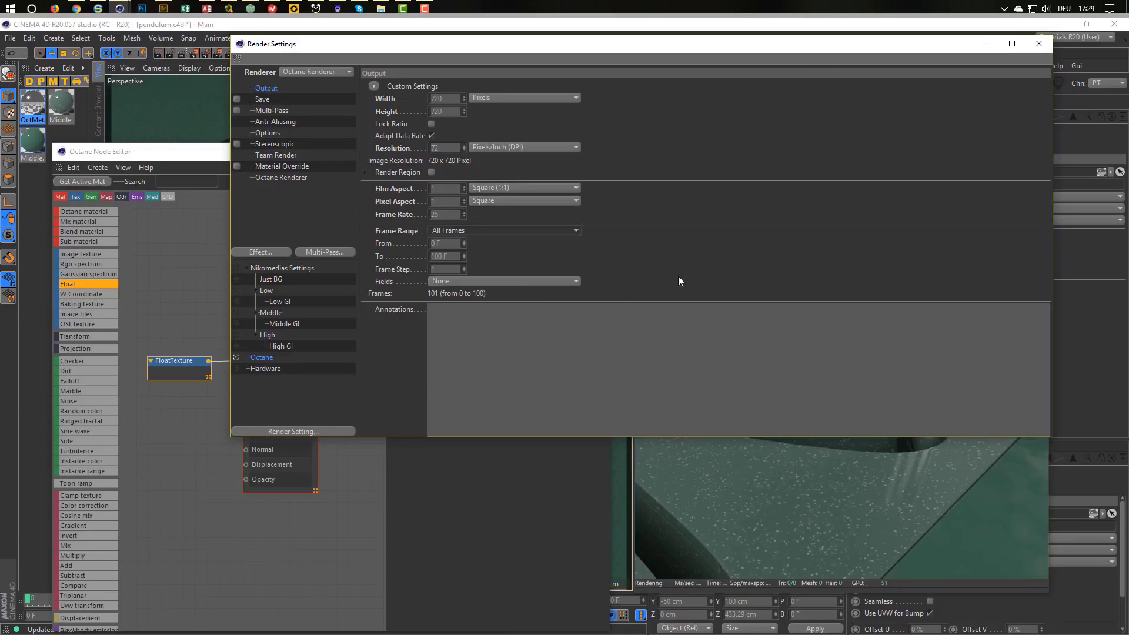
{"action": "left_click", "coordinate": [1038, 44]}
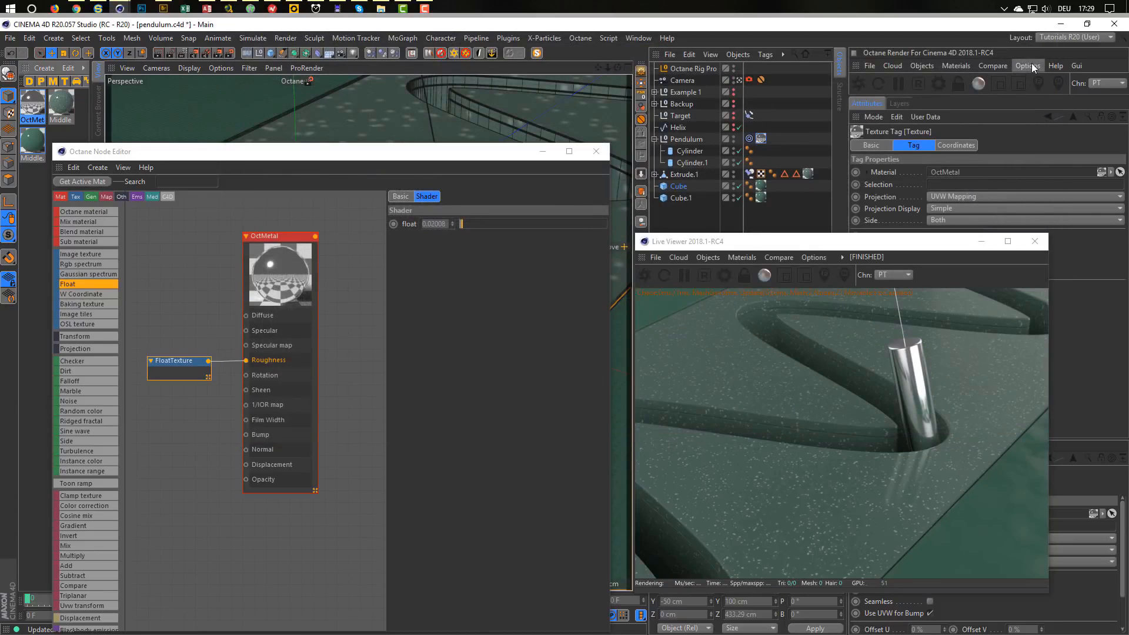
Set Octane max samples to 300 and start rendering the animation to Picture Viewer.
{"action": "left_click", "coordinate": [940, 85]}
{"action": "left_click", "coordinate": [14, 57]}
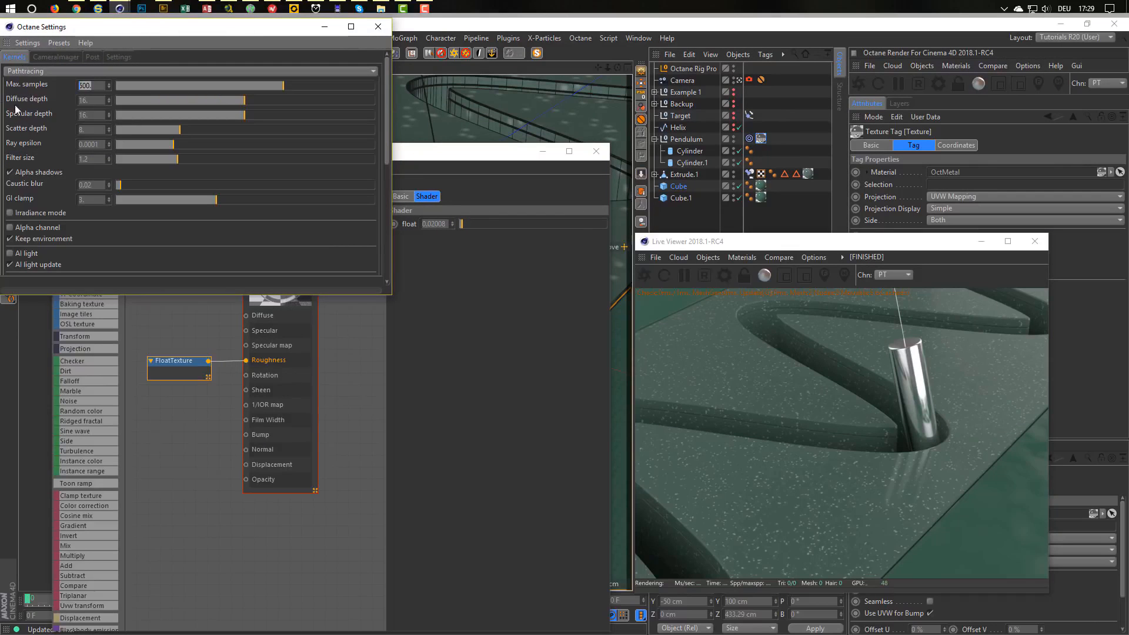
{"action": "type", "text": "300"}
{"action": "key", "text": "Return"}
{"action": "left_click", "coordinate": [767, 245]}
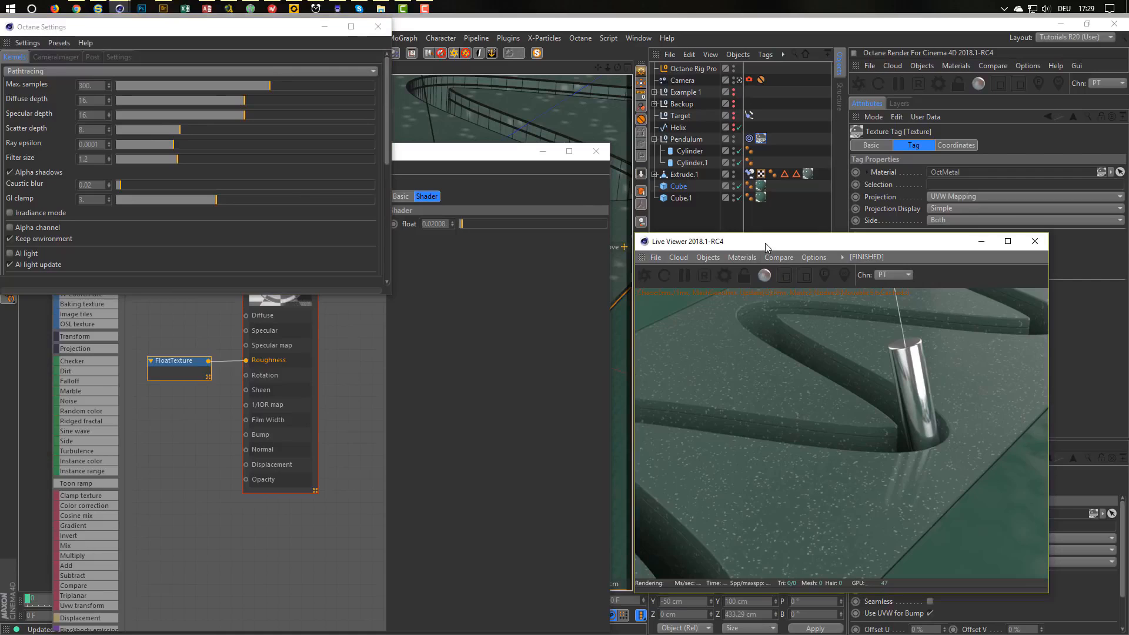
{"action": "key", "text": "shift+r"}
{"action": "key", "text": "Return"}
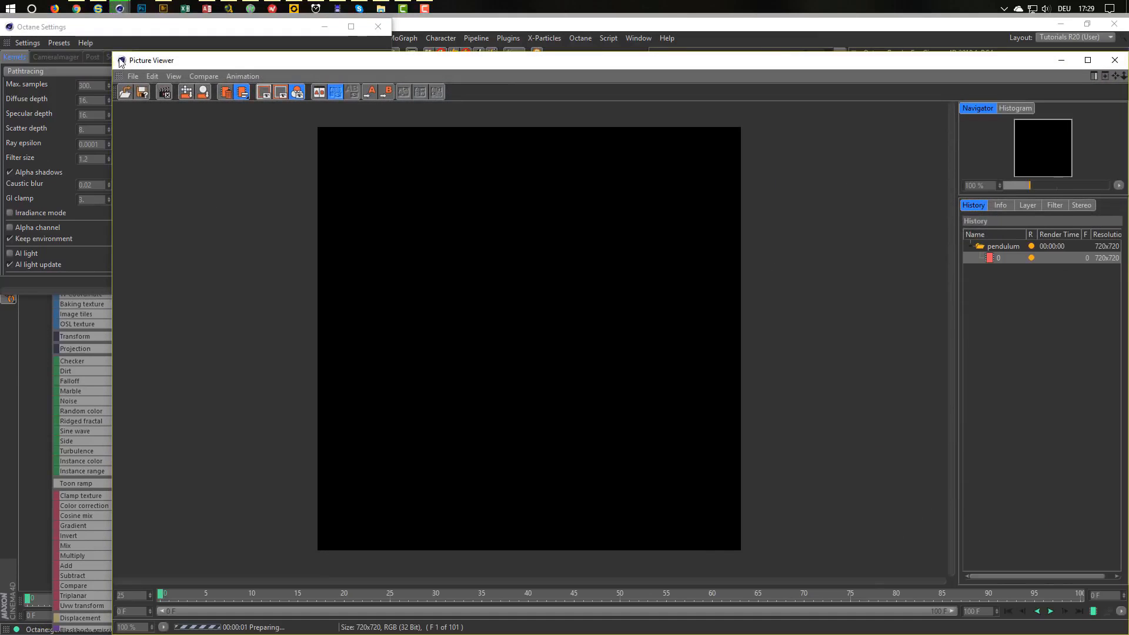
Play back the rendered 101-frame animation, pause at frame 70, and close Picture Viewer.
{"action": "left_click_drag", "start_coordinate": [121, 63], "coordinate": [520, 85]}
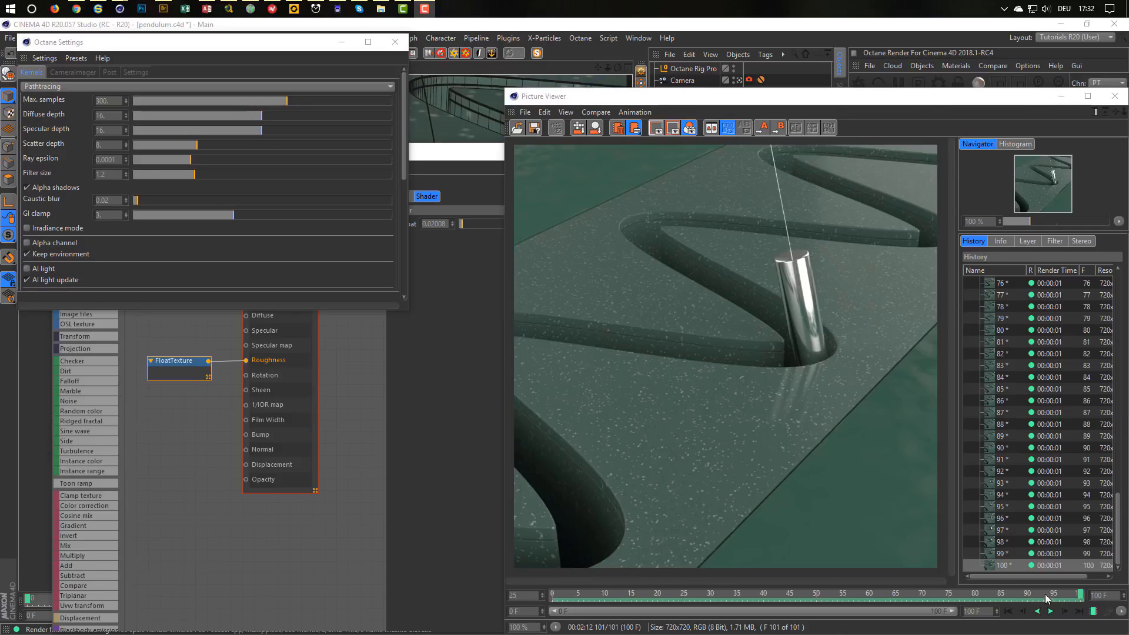
{"action": "left_click", "coordinate": [1051, 612]}
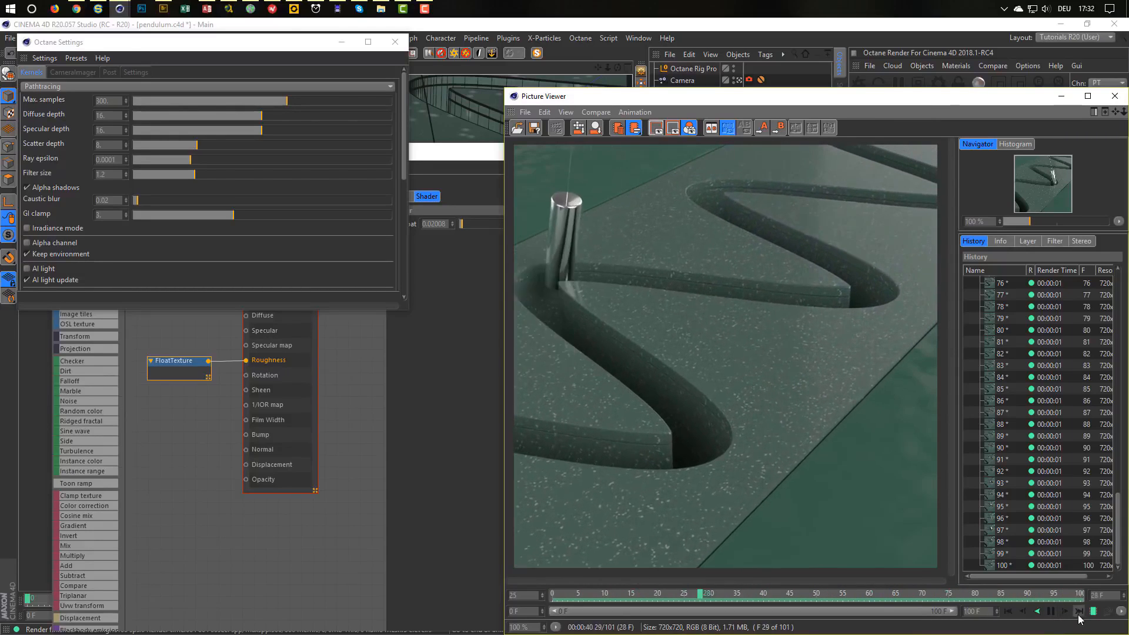
{"action": "left_click", "coordinate": [1051, 611]}
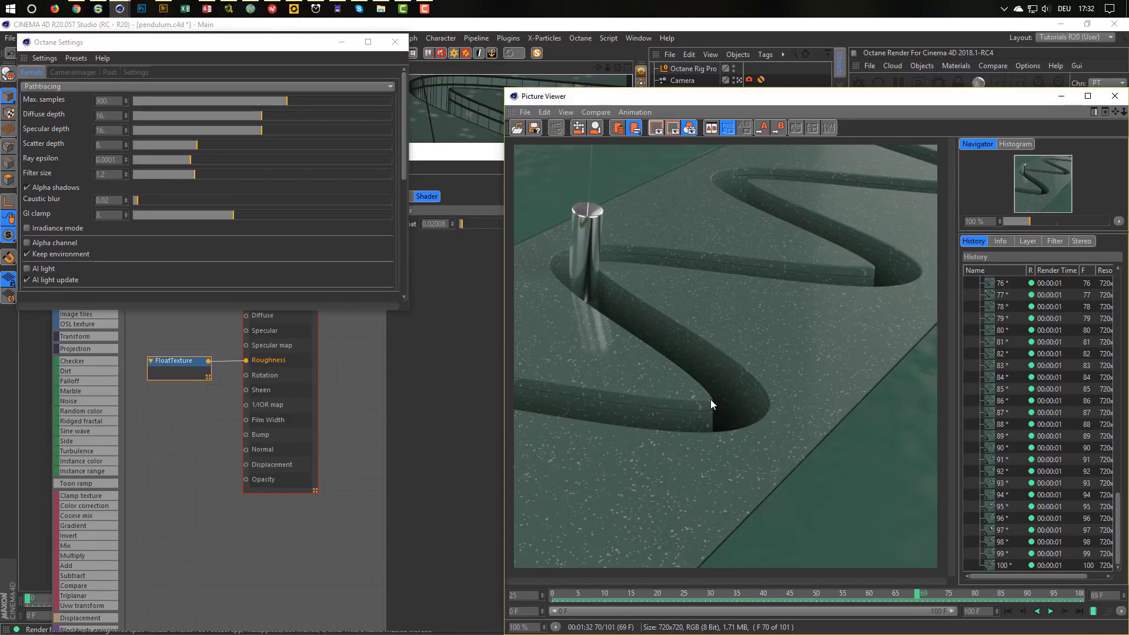
{"action": "left_click", "coordinate": [1112, 96]}
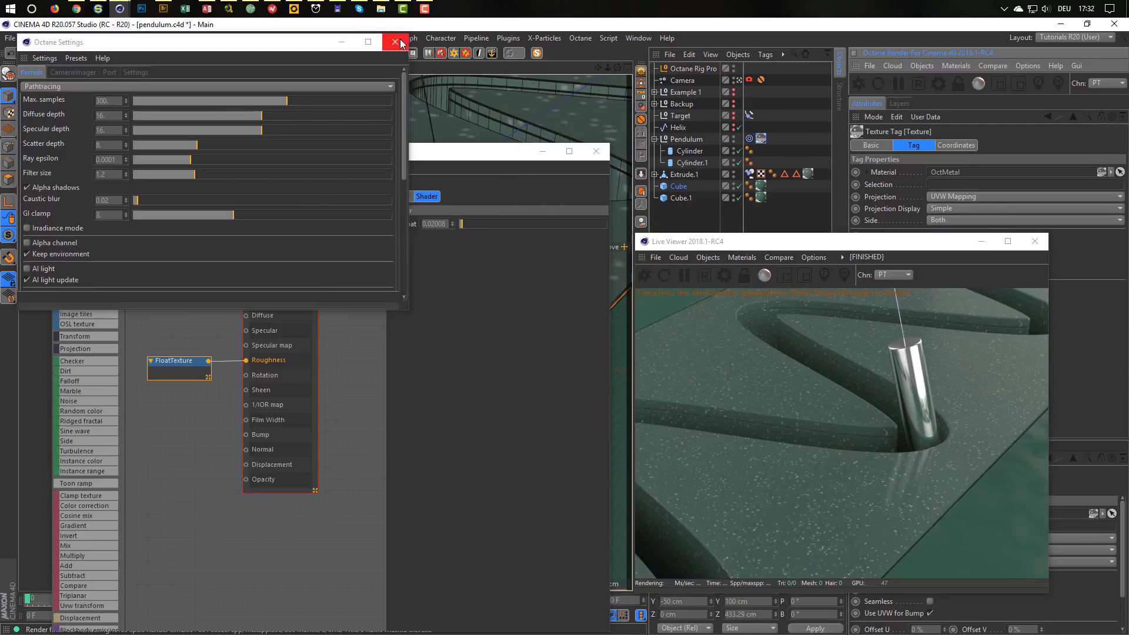
Close the Octane settings, live render viewer and node editor windows.
{"action": "left_click", "coordinate": [395, 42]}
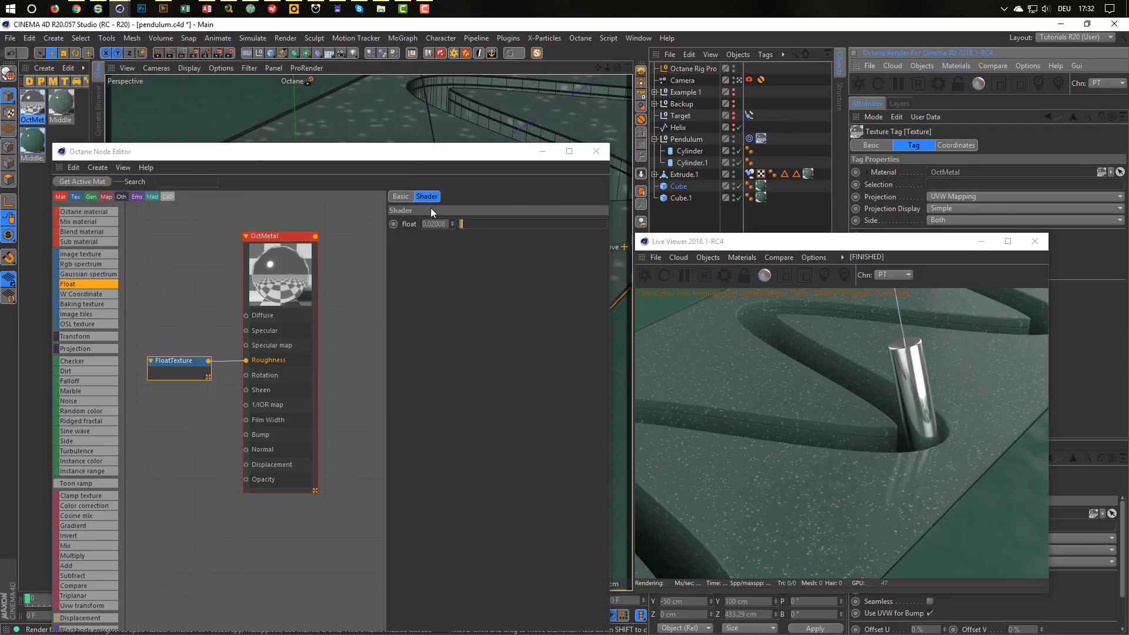
{"action": "left_click", "coordinate": [1034, 241]}
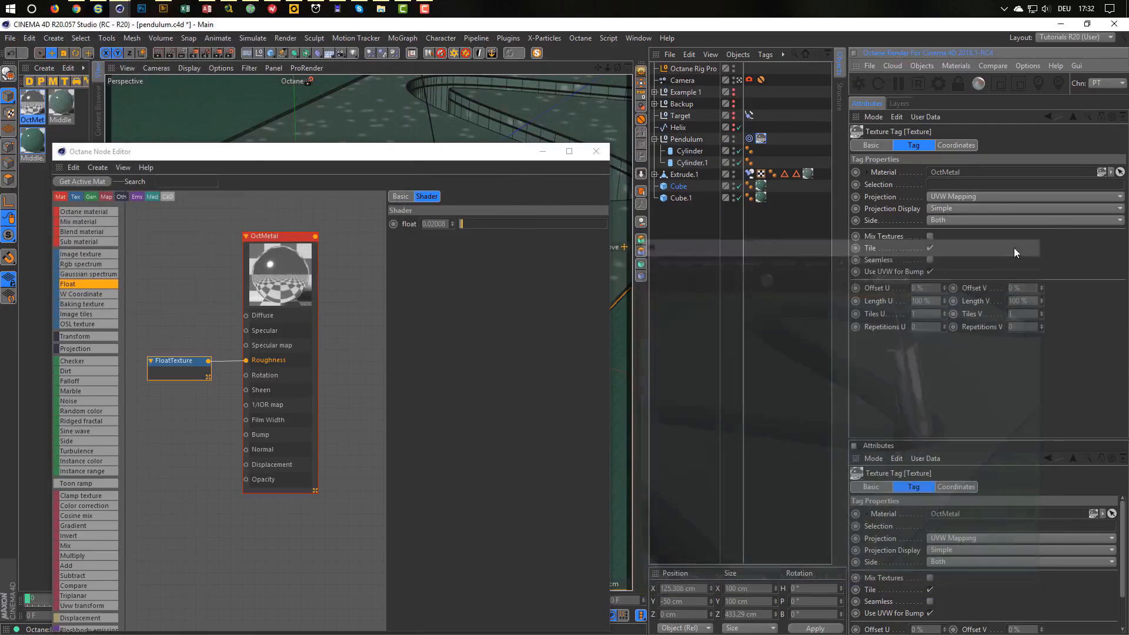
{"action": "left_click", "coordinate": [600, 152]}
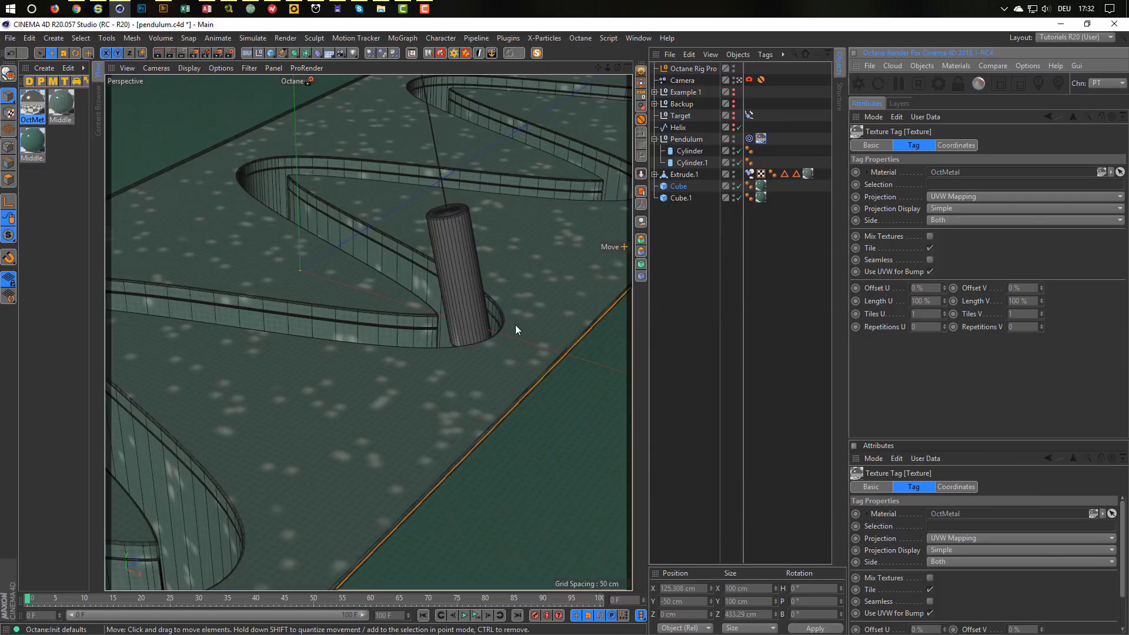
Save the project with assets as Pend_OCTANE.c4d.
{"action": "left_click", "coordinate": [10, 37]}
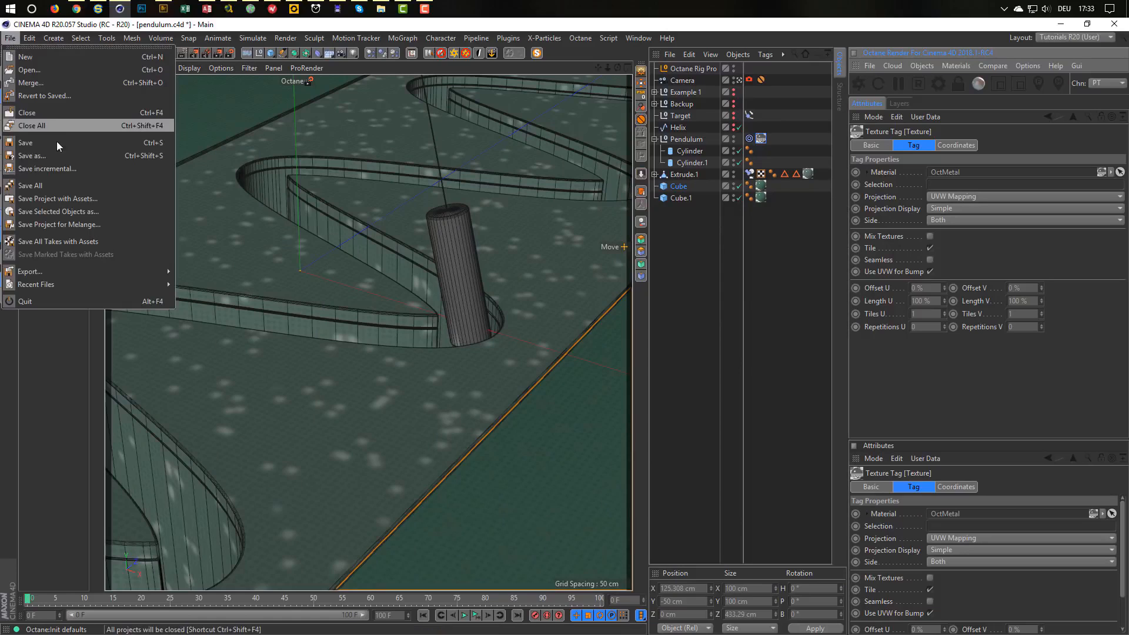
{"action": "left_click", "coordinate": [65, 198]}
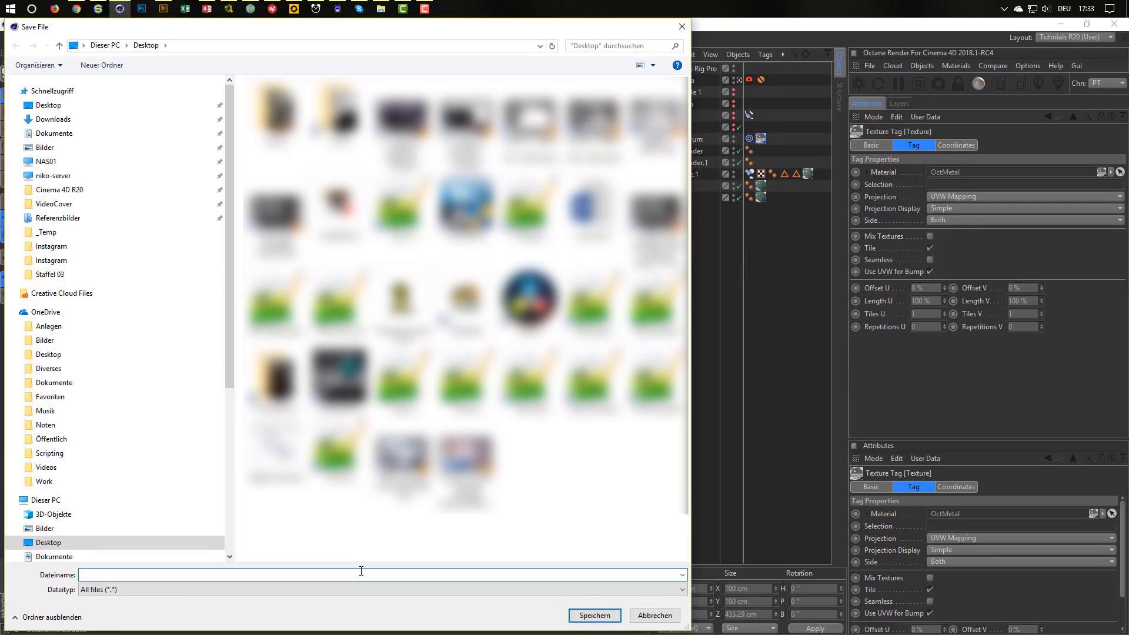
{"action": "type", "text": "Pend_OCTANE"}
{"action": "key", "text": "Return"}
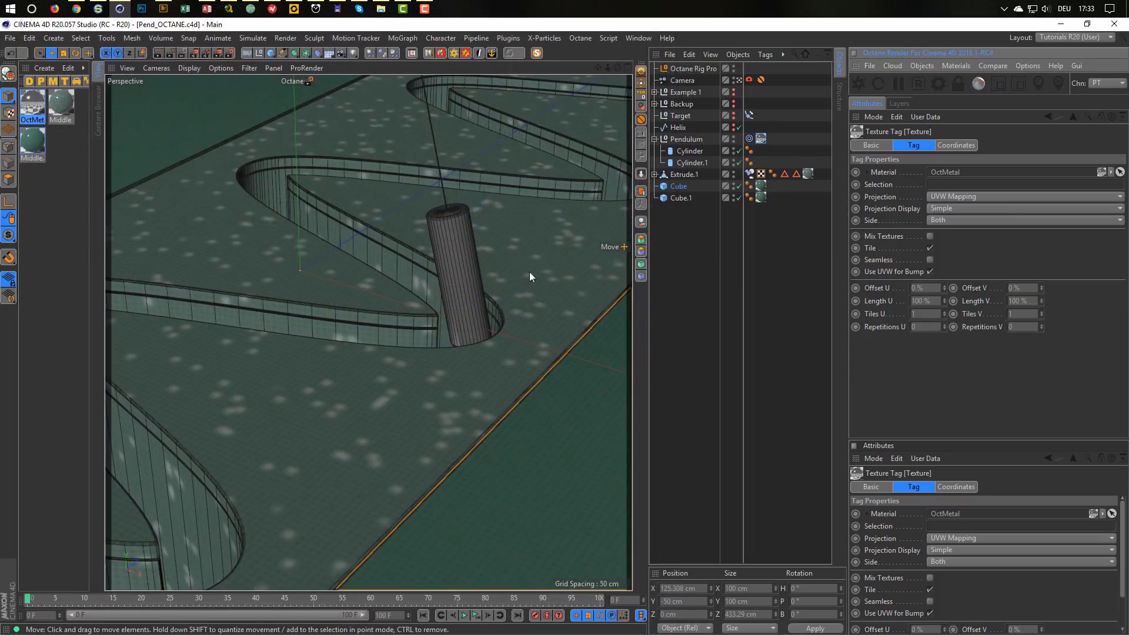
Delete all three materials and the Octane camera tag on Camera.
{"action": "left_click_drag", "start_coordinate": [27, 194], "coordinate": [64, 85]}
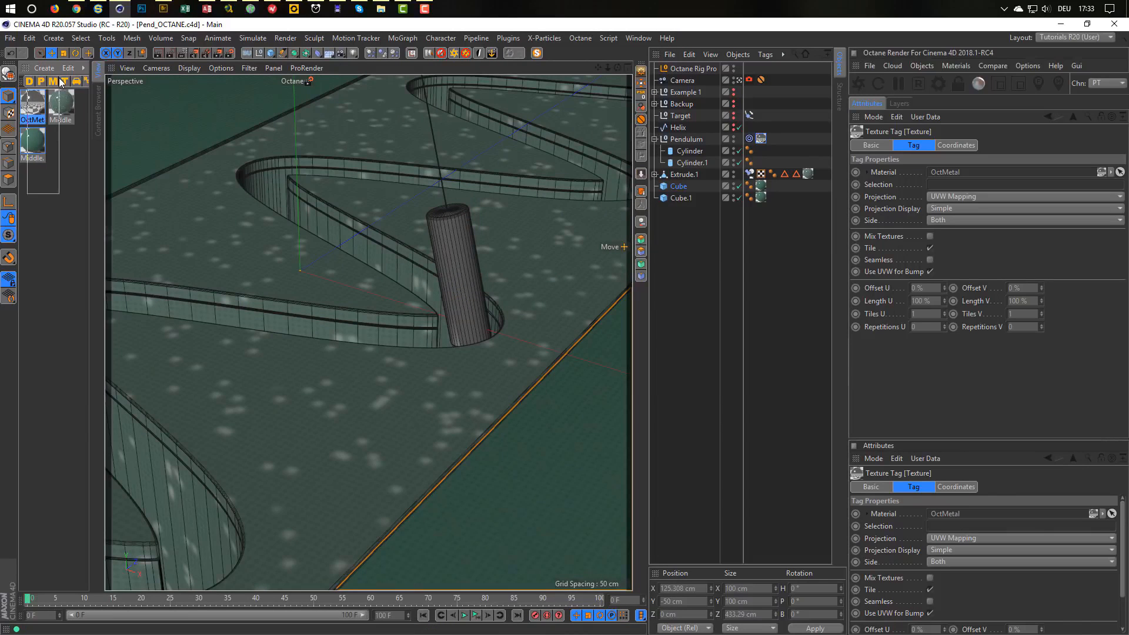
{"action": "key", "text": "Delete"}
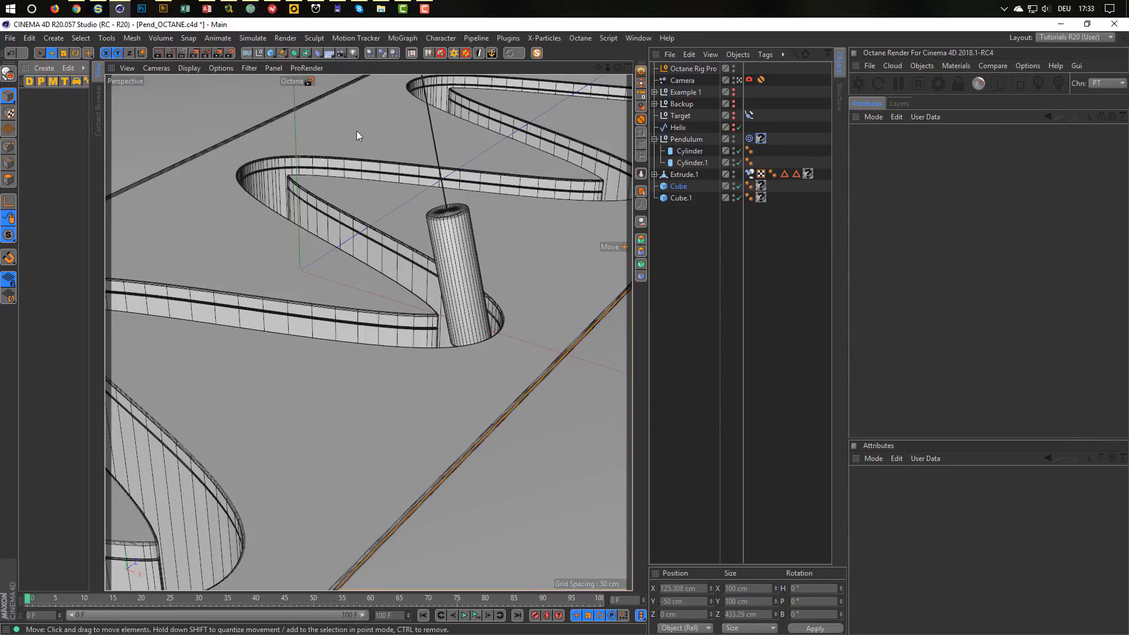
{"action": "left_click", "coordinate": [749, 80]}
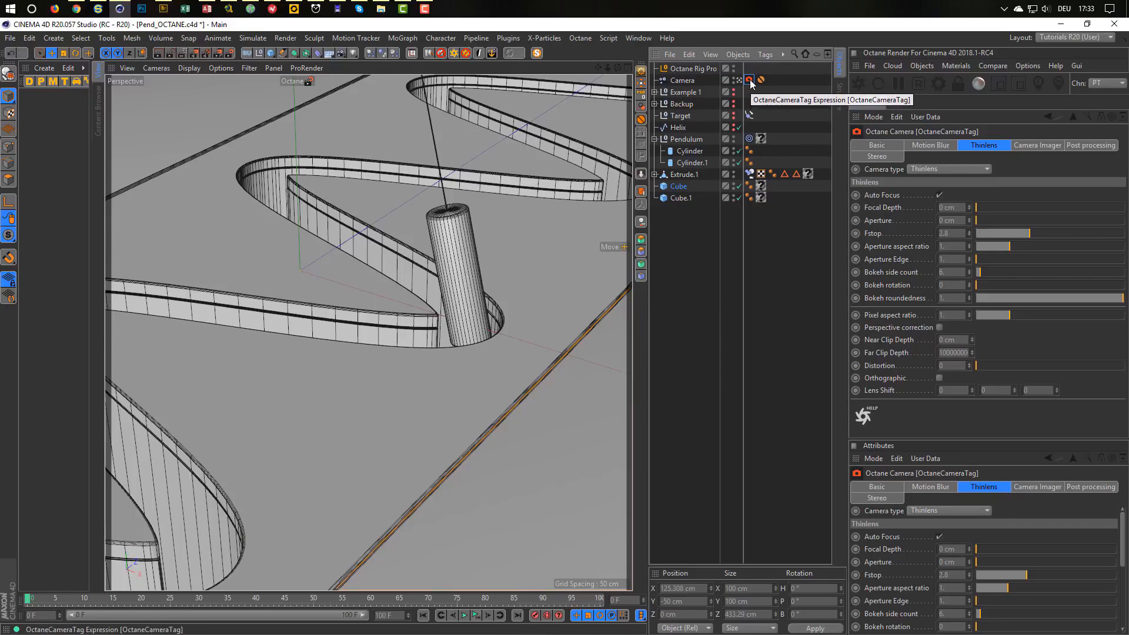
{"action": "key", "text": "Delete"}
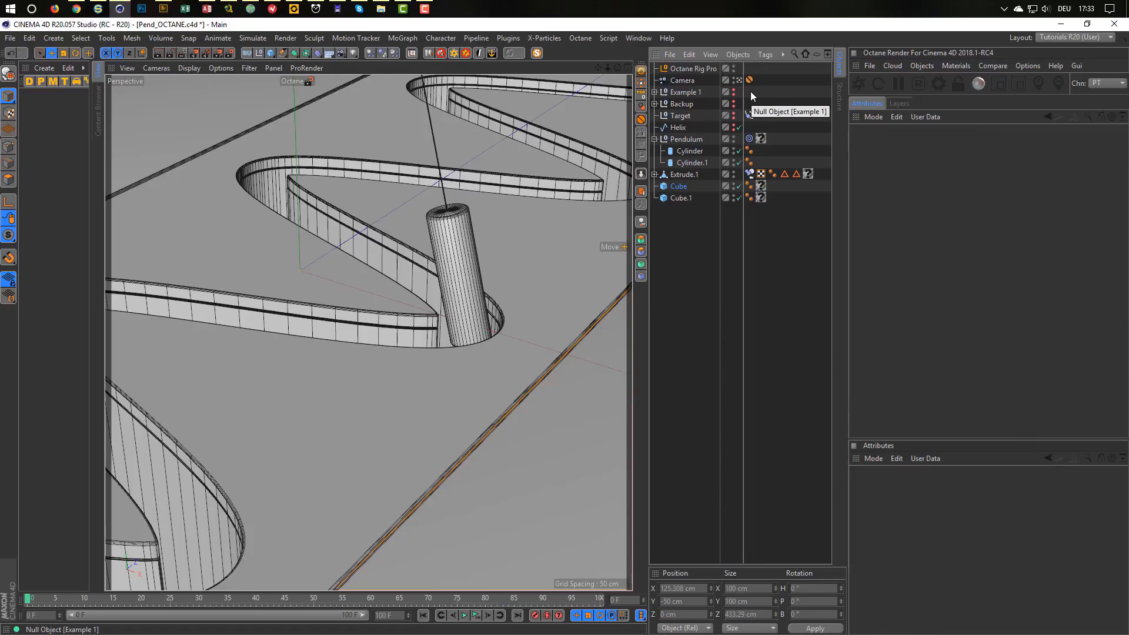
Replace the Octane Rig Pro with the Nikomedias Scene Rig Ultimate.
{"action": "right_click", "coordinate": [670, 75]}
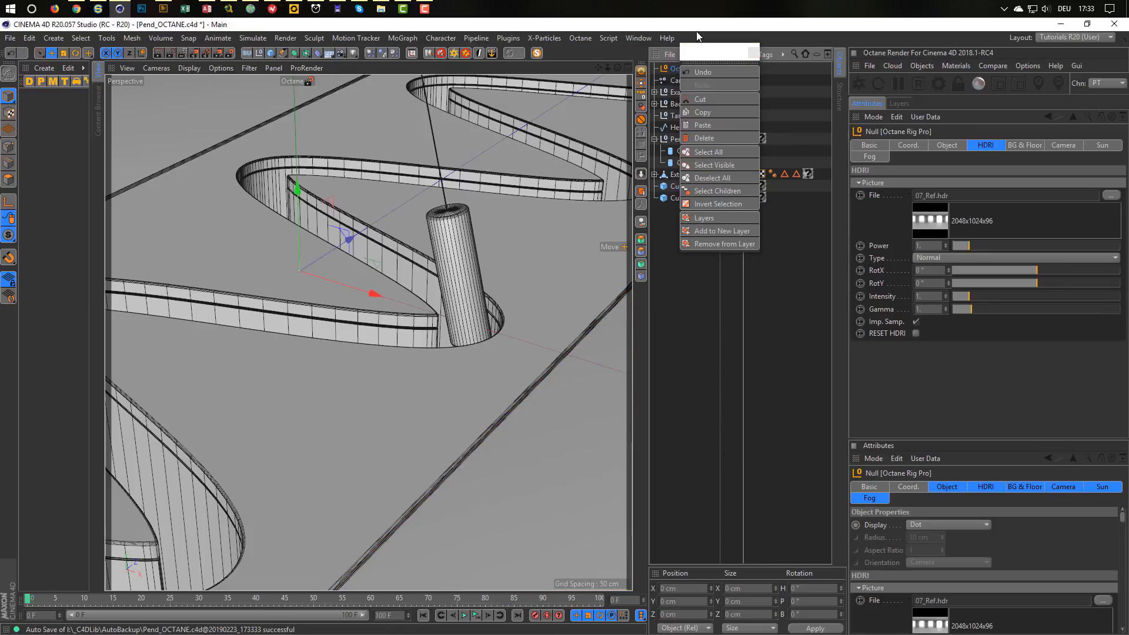
{"action": "left_click", "coordinate": [754, 52]}
{"action": "left_click", "coordinate": [757, 42]}
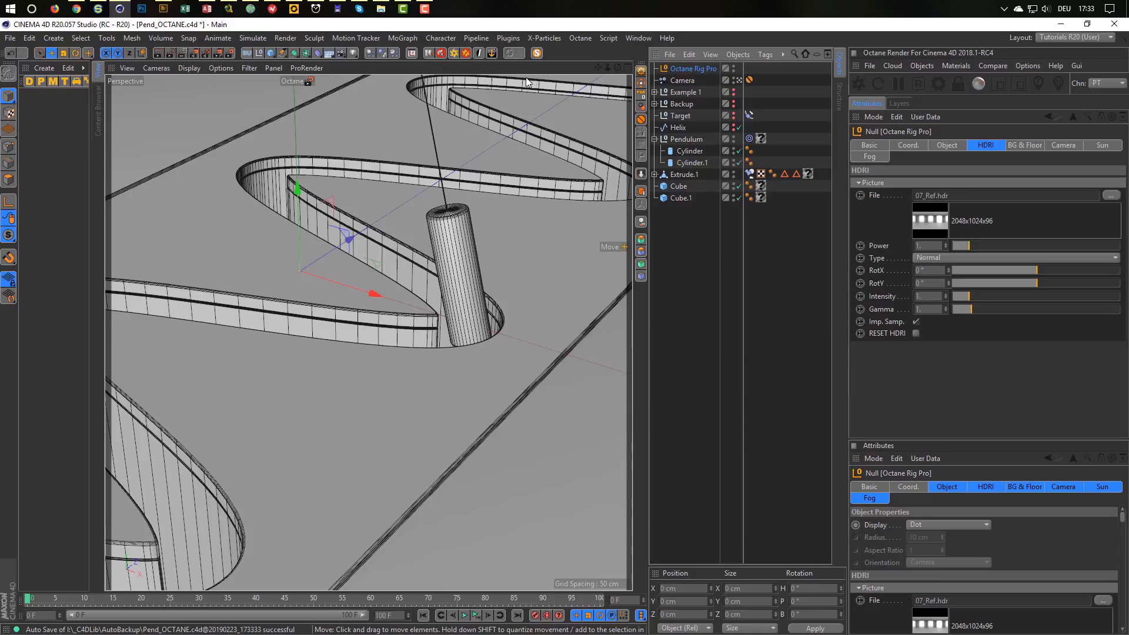
{"action": "left_click", "coordinate": [465, 54]}
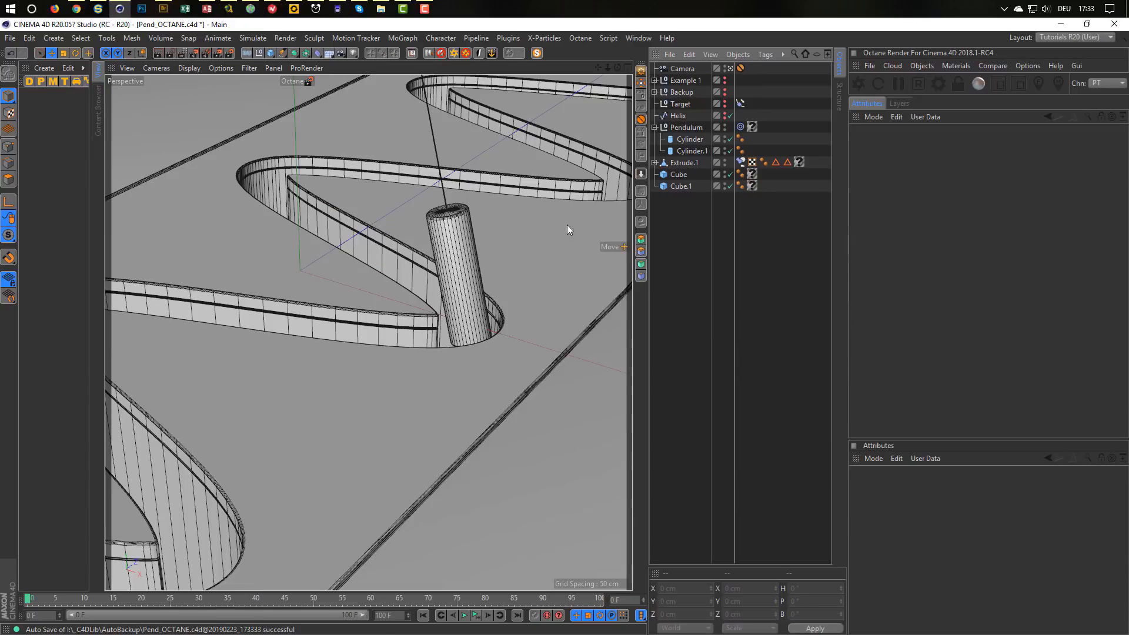
{"action": "left_click", "coordinate": [411, 53]}
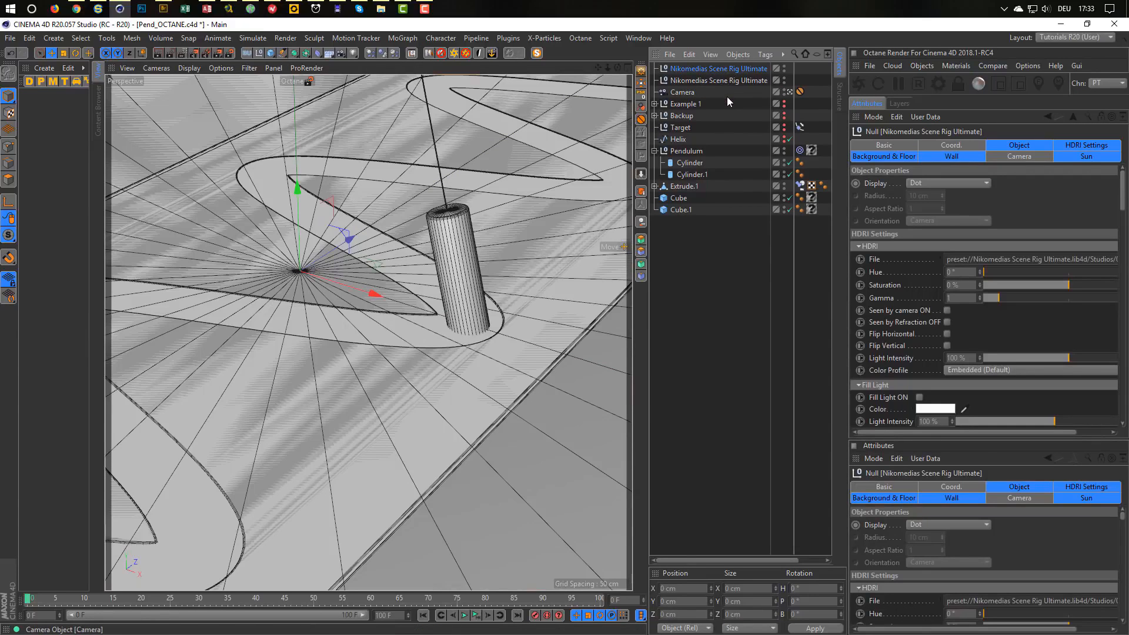
Delete the duplicate Nikomedias scene rig, keeping one copy in the scene.
{"action": "key", "text": "Delete"}
{"action": "left_click", "coordinate": [719, 70]}
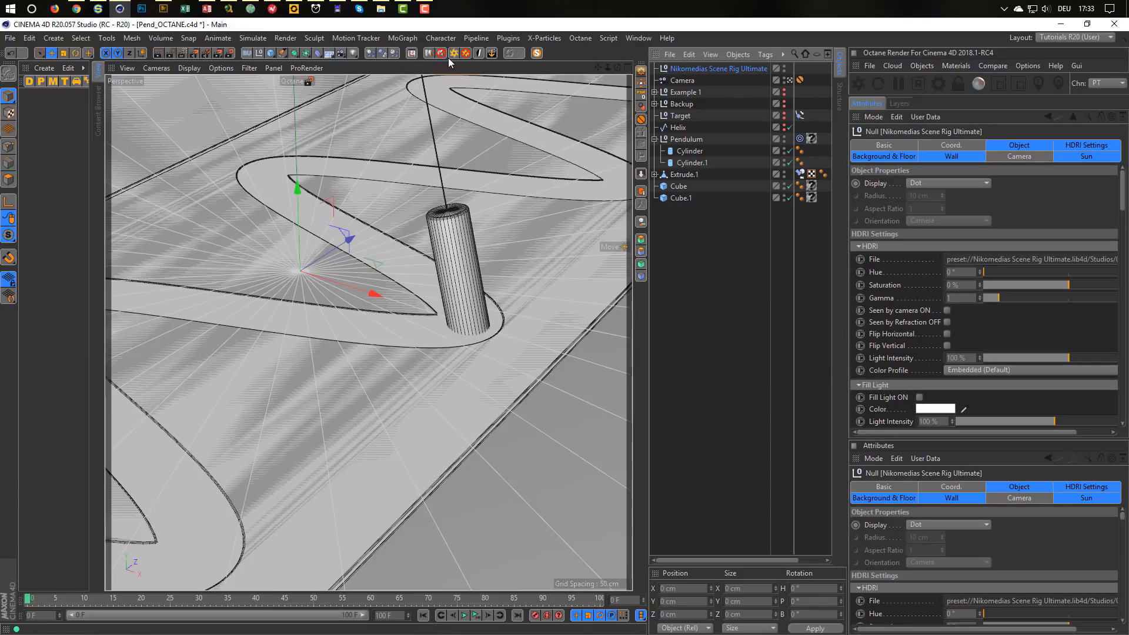
{"action": "key", "text": "Delete"}
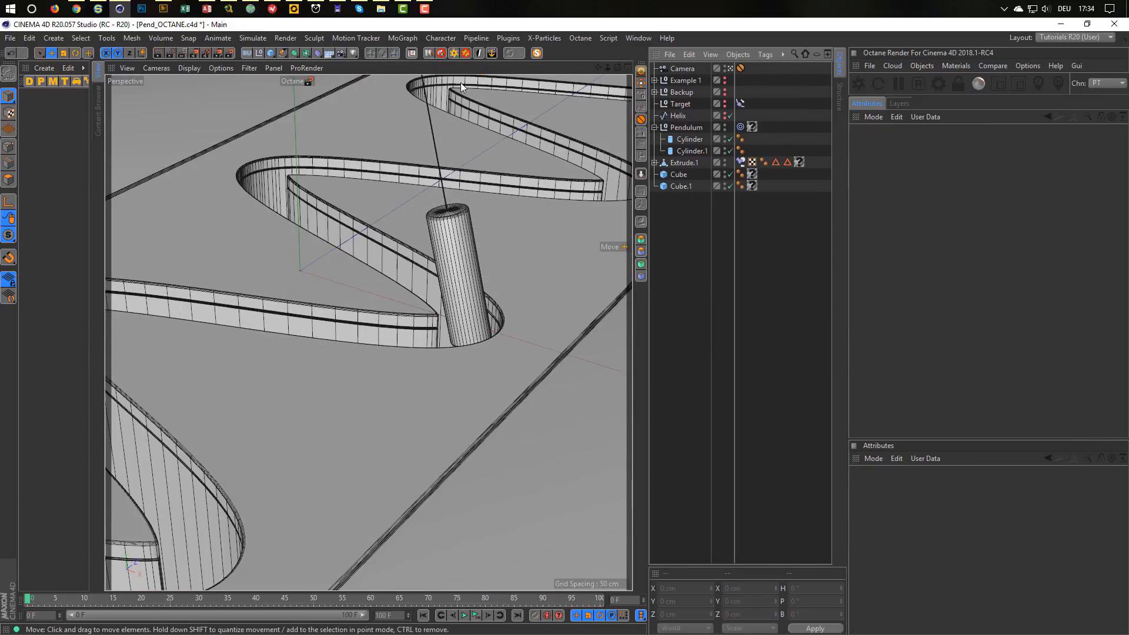
{"action": "key", "text": "ctrl+z"}
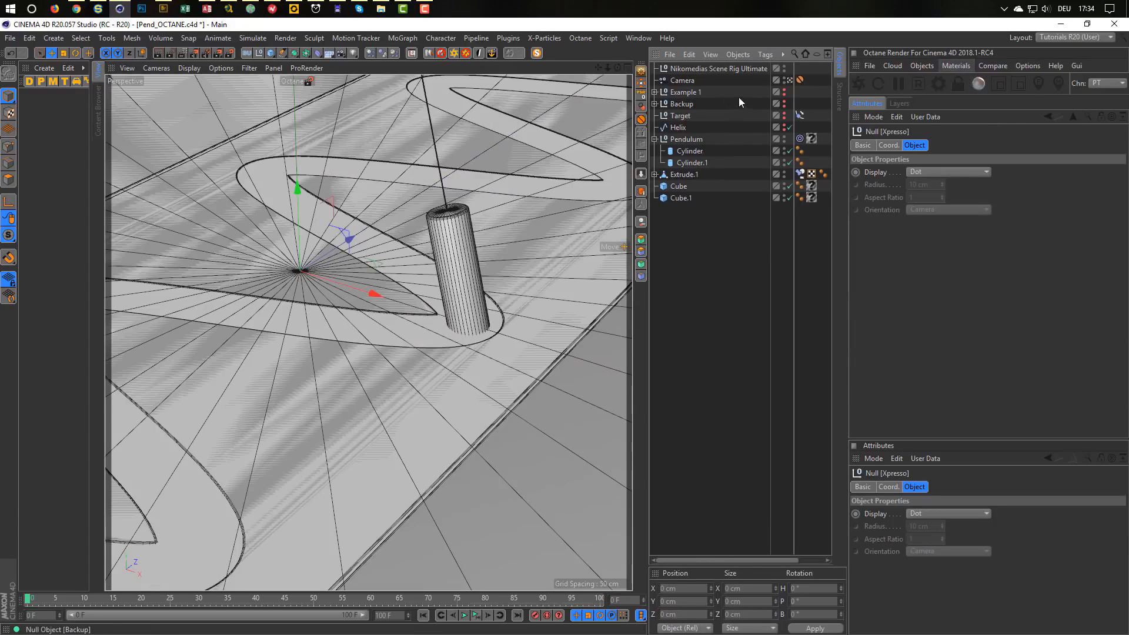
In the rig's Background & Floor settings, untick Floor Seen in Editor and Floor seen by Reflection.
{"action": "left_click", "coordinate": [745, 69]}
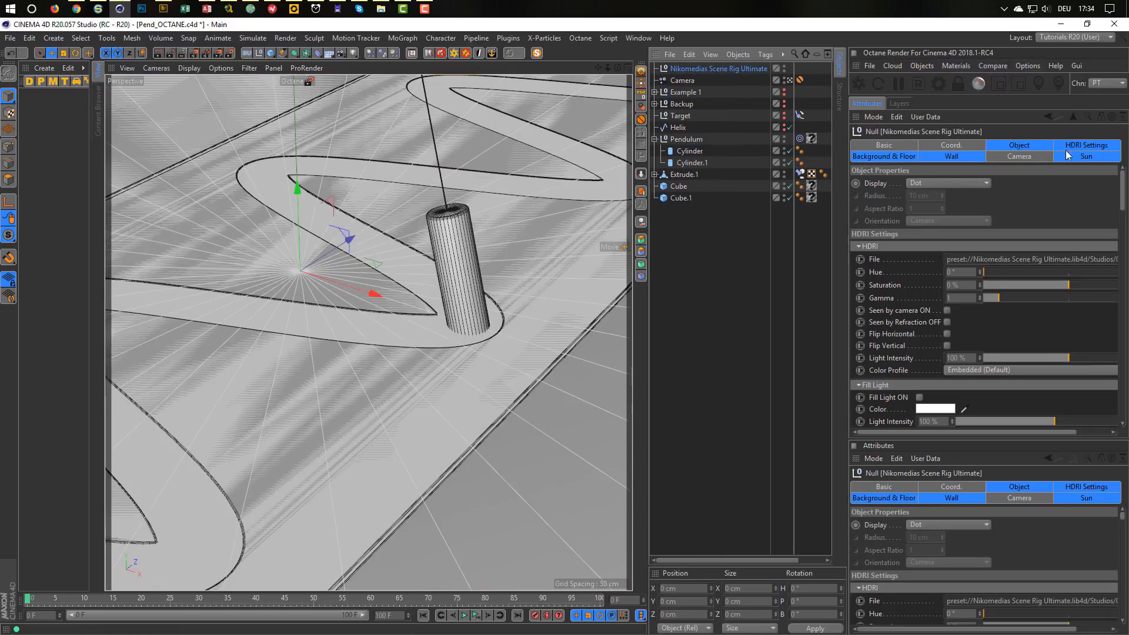
{"action": "left_click", "coordinate": [900, 157]}
{"action": "scroll", "coordinate": [871, 284], "scroll_direction": "down", "scroll_amount": 2}
{"action": "scroll", "coordinate": [872, 288], "scroll_direction": "down", "scroll_amount": 6}
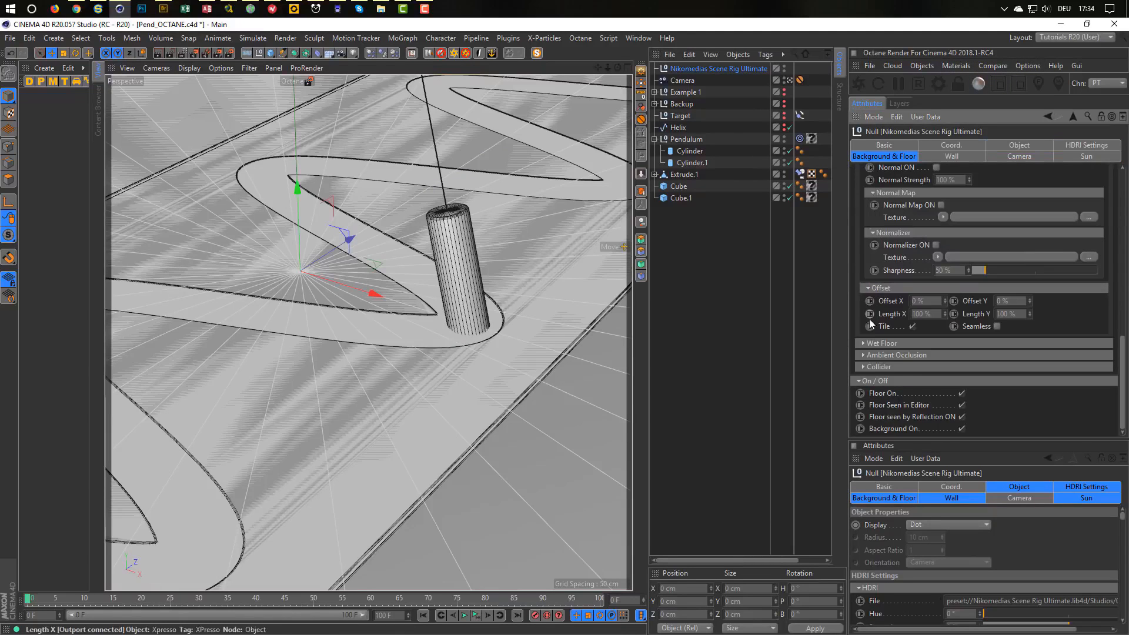
{"action": "left_click", "coordinate": [961, 405]}
{"action": "left_click", "coordinate": [962, 417]}
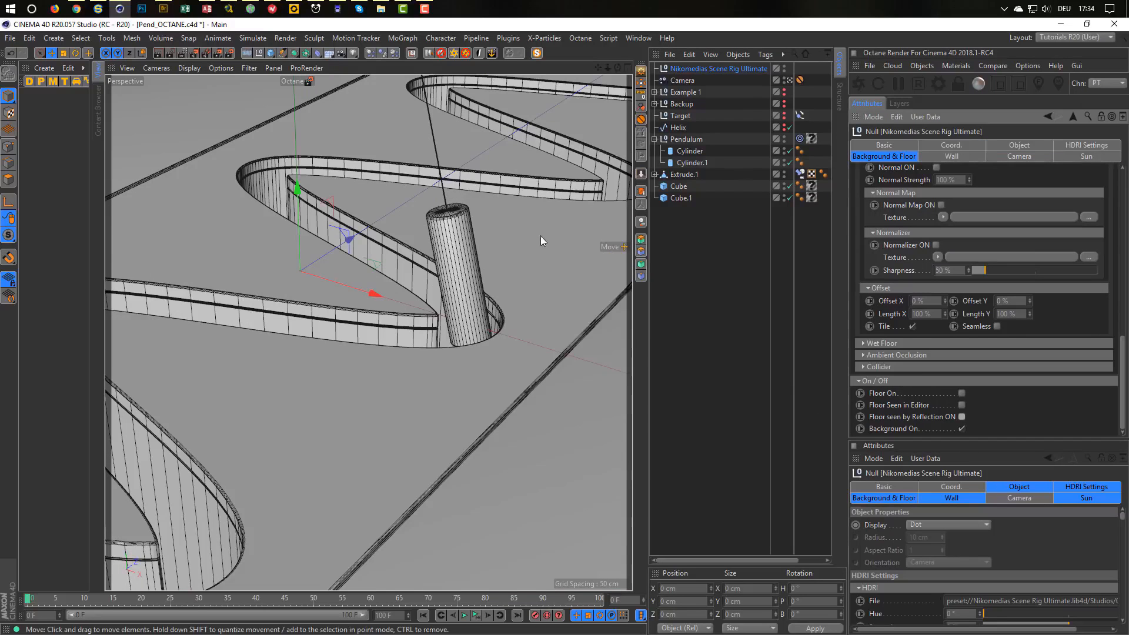
Create material Mat and eyedrop its Color from the green-grey in the Close Call reference video.
{"action": "double_click", "coordinate": [48, 166]}
{"action": "double_click", "coordinate": [32, 103]}
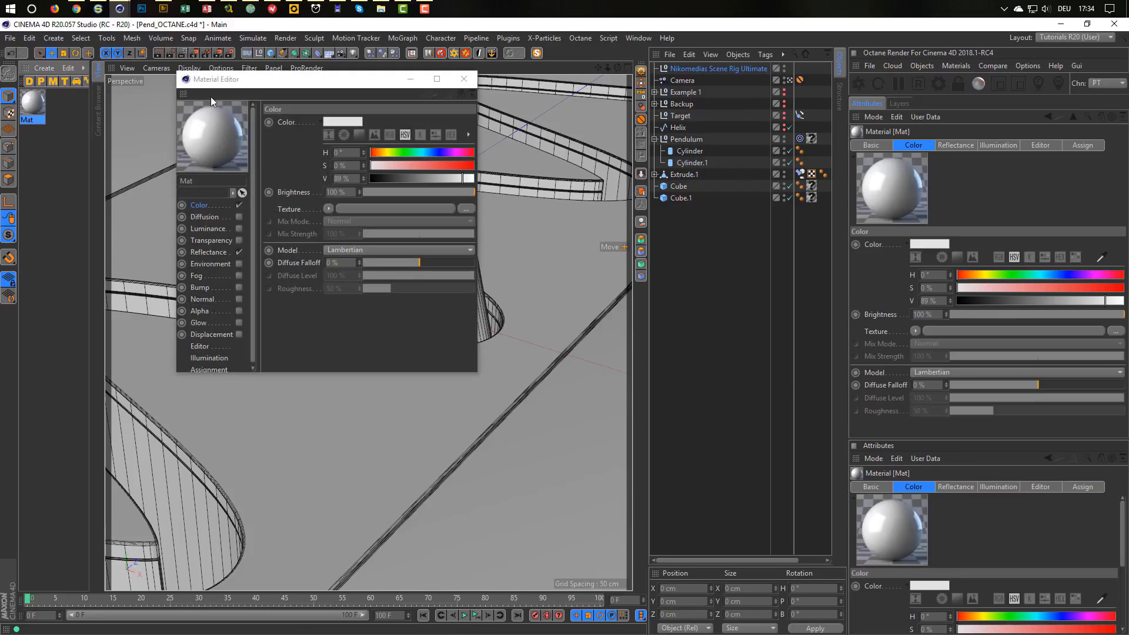
{"action": "left_click_drag", "start_coordinate": [211, 97], "coordinate": [423, 195]}
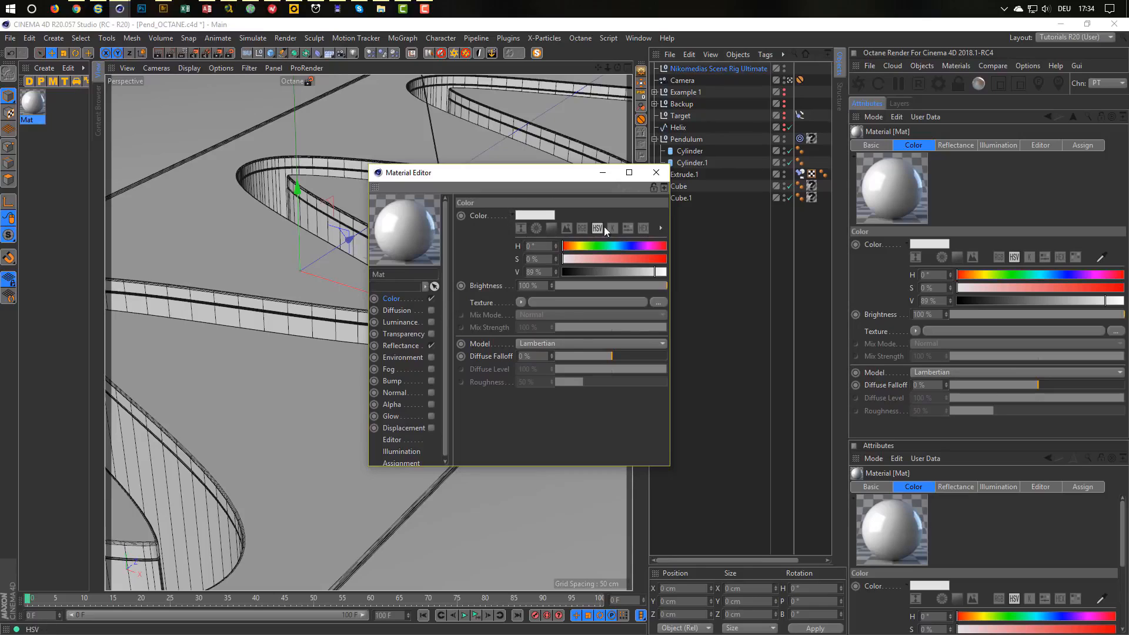
{"action": "left_click_drag", "start_coordinate": [671, 225], "coordinate": [710, 226]}
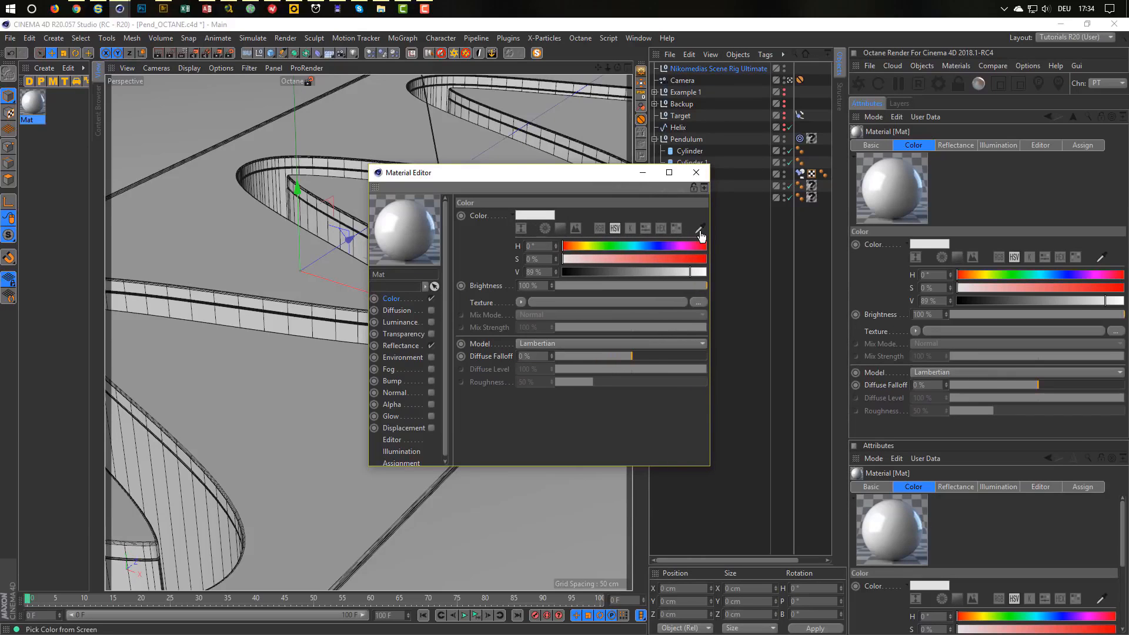
{"action": "left_click", "coordinate": [700, 230]}
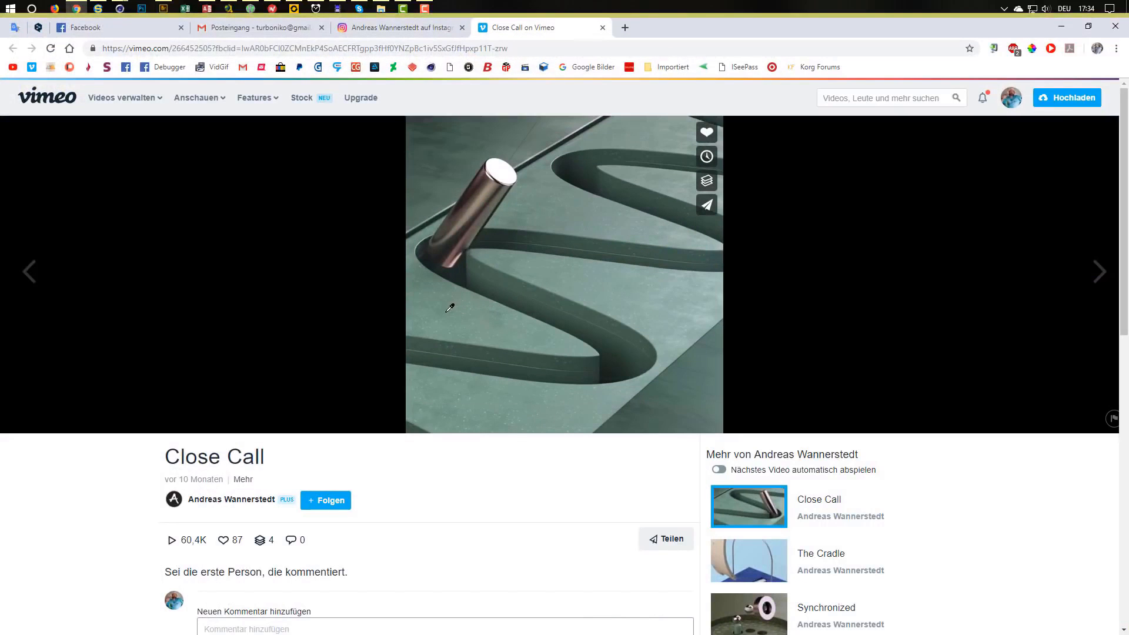
{"action": "left_click", "coordinate": [504, 318]}
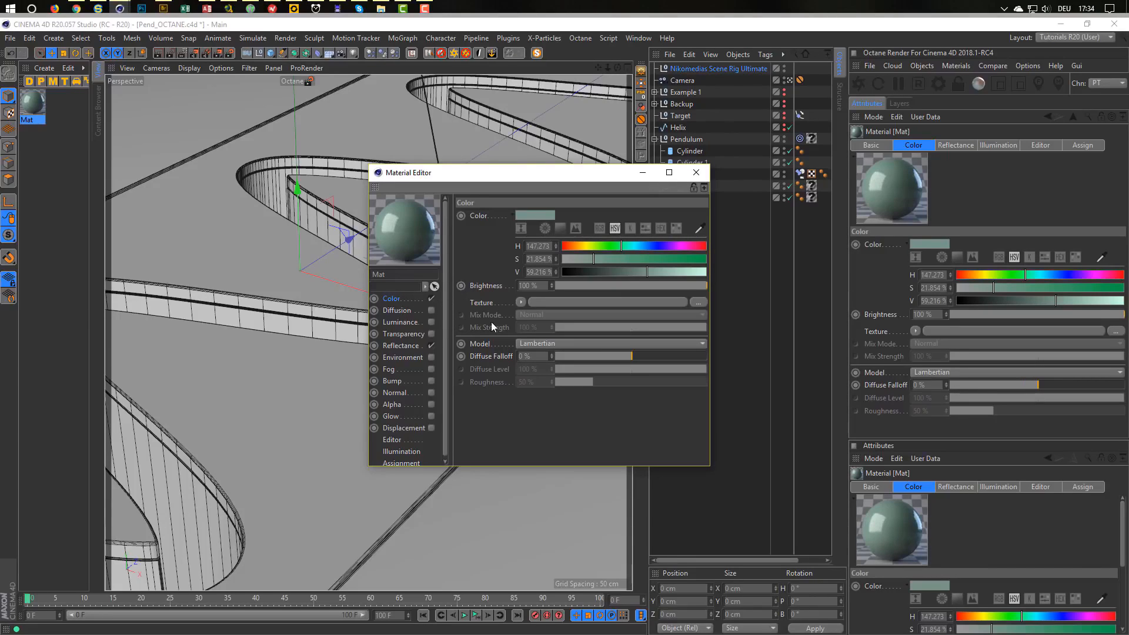
Give Mat's colour a Dents Noise texture at 5% global scale, 86% low clip, 92% contrast.
{"action": "left_click", "coordinate": [521, 302]}
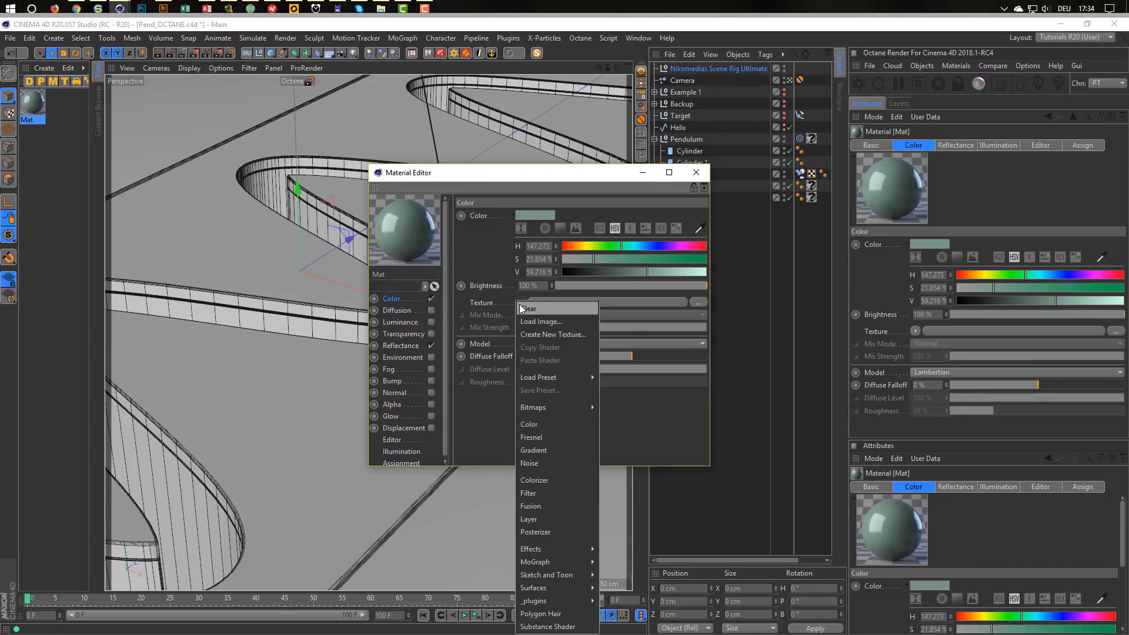
{"action": "left_click", "coordinate": [545, 463]}
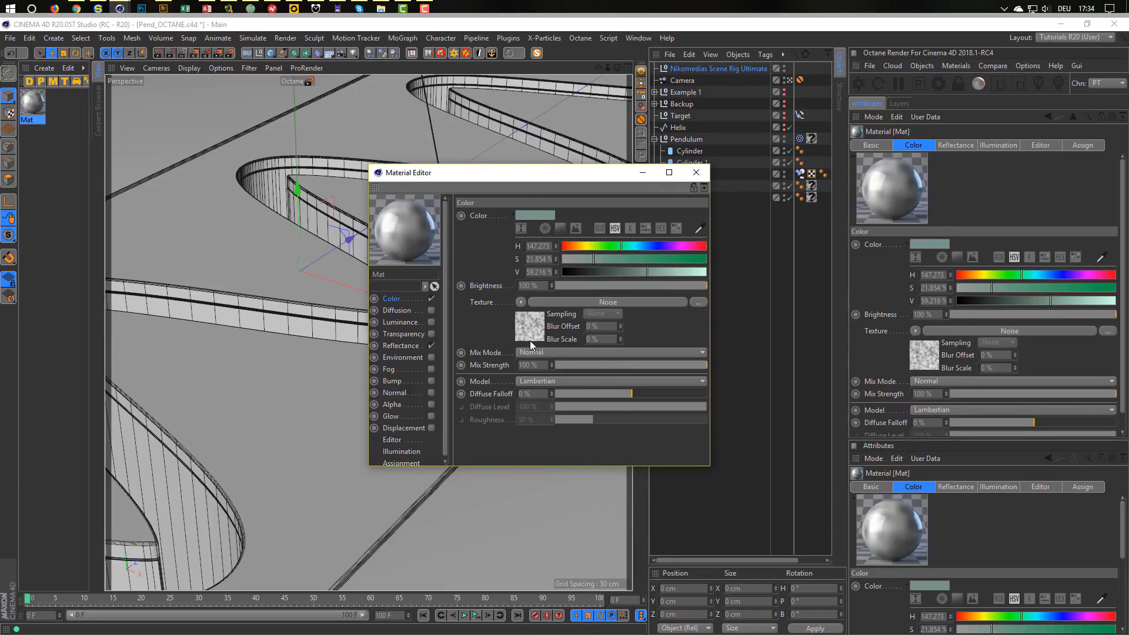
{"action": "left_click", "coordinate": [531, 339]}
{"action": "left_click", "coordinate": [557, 337]}
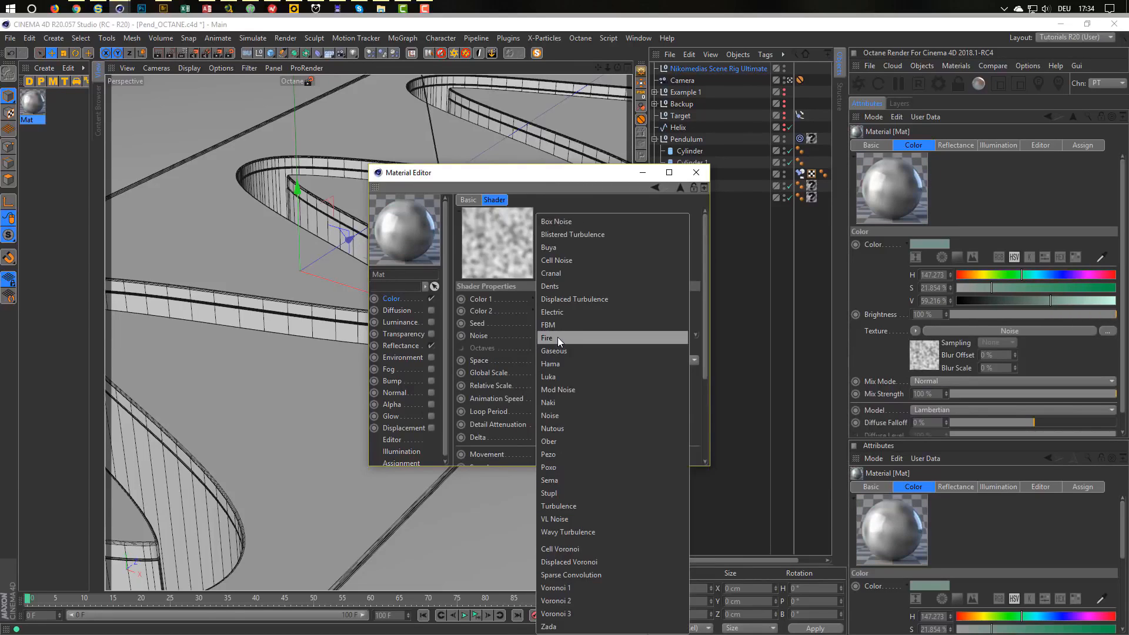
{"action": "left_click", "coordinate": [568, 281]}
{"action": "left_click", "coordinate": [564, 372]}
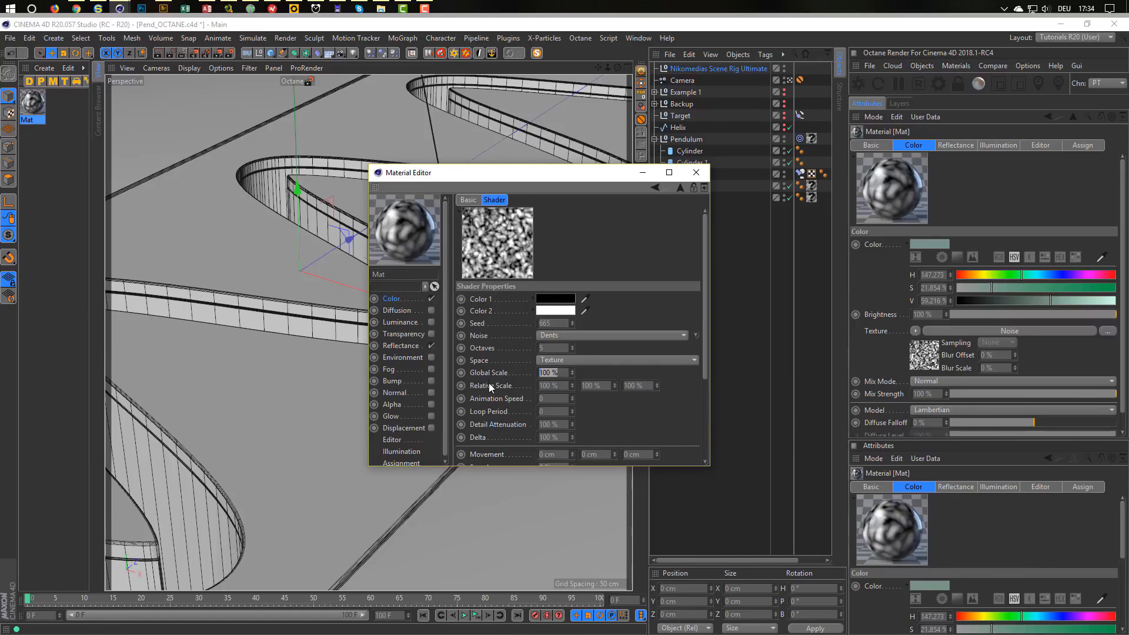
{"action": "type", "text": "5"}
{"action": "key", "text": "Return"}
{"action": "left_click_drag", "start_coordinate": [572, 385], "coordinate": [575, 378]}
{"action": "left_click_drag", "start_coordinate": [706, 327], "coordinate": [695, 422]}
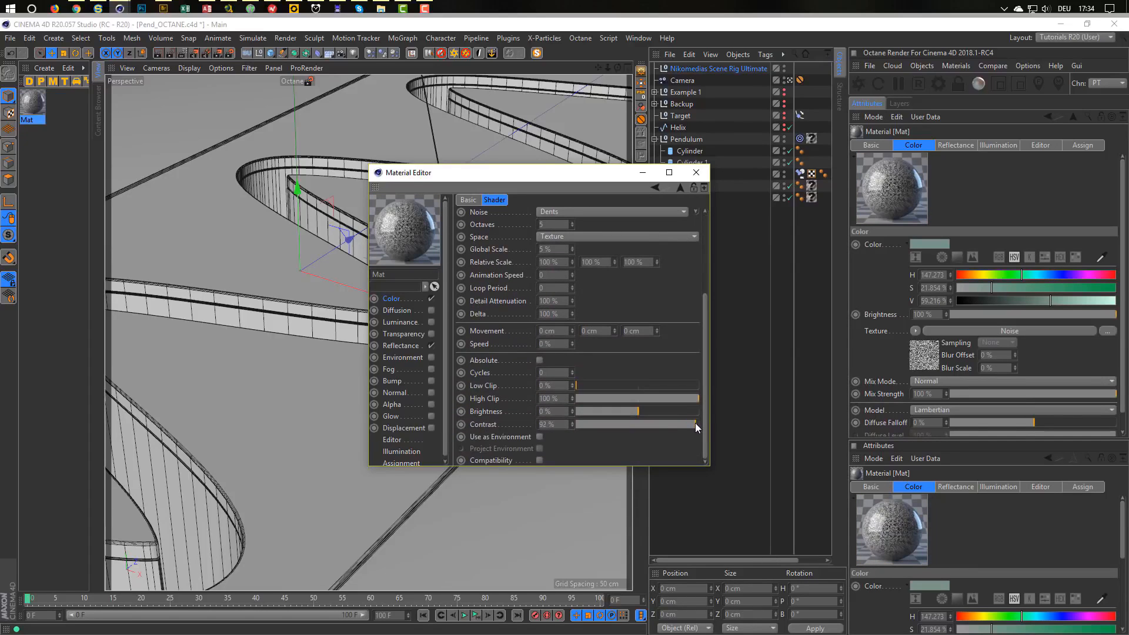
{"action": "left_click_drag", "start_coordinate": [676, 385], "coordinate": [686, 384]}
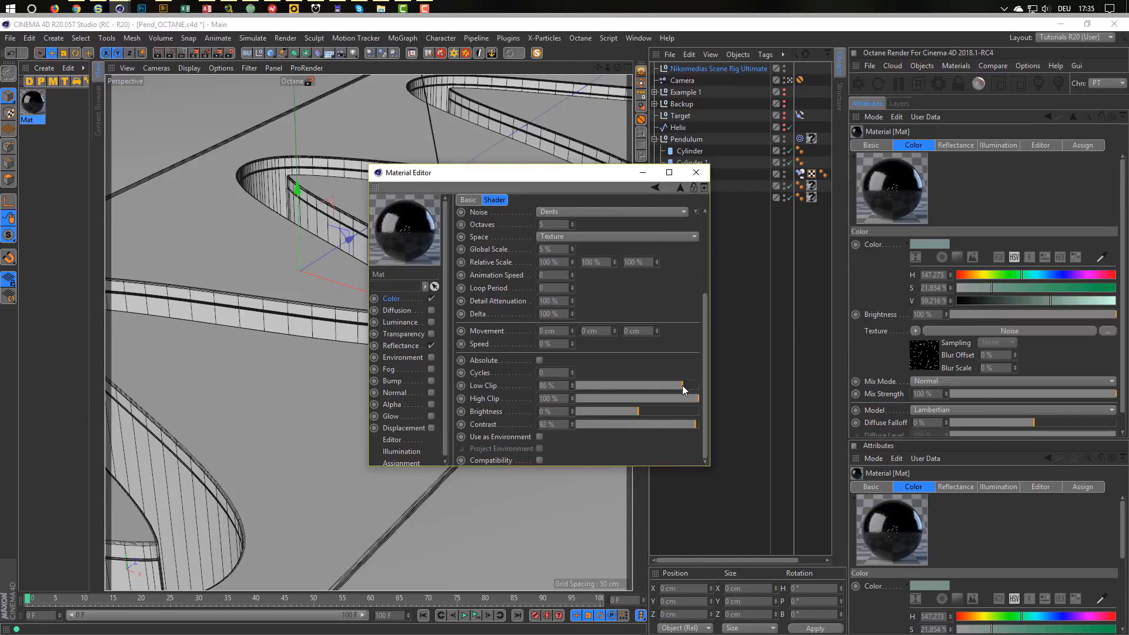
Apply Mat to the Extrude.1 block and show its Color channel settings.
{"action": "left_click_drag", "start_coordinate": [591, 175], "coordinate": [394, 277]}
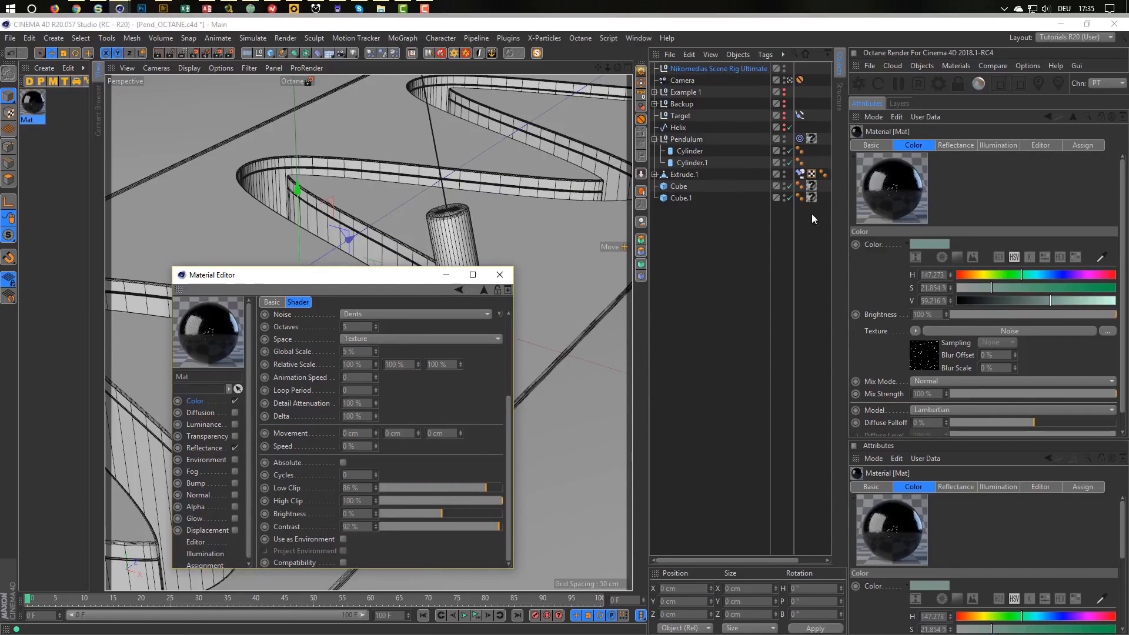
{"action": "left_click", "coordinate": [848, 193]}
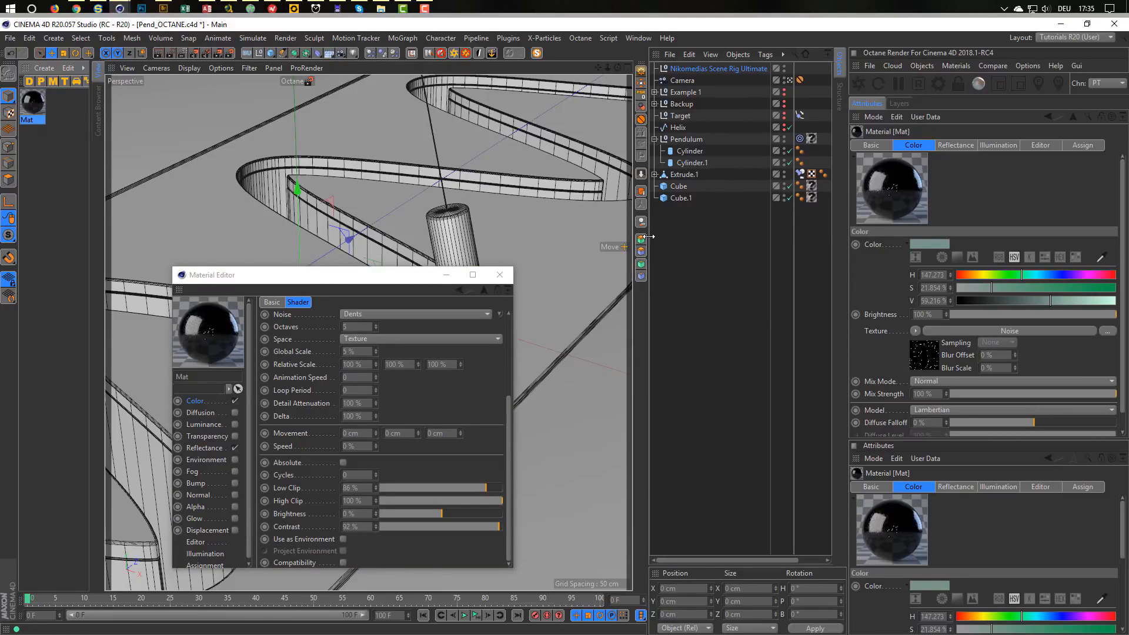
{"action": "left_click_drag", "start_coordinate": [651, 236], "coordinate": [547, 236]}
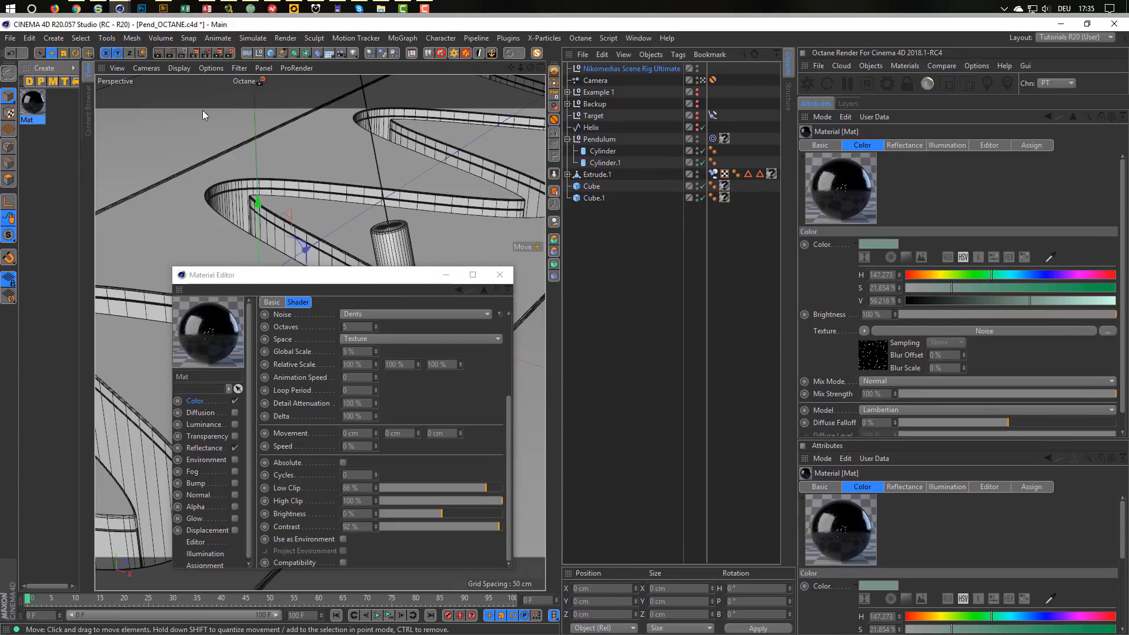
{"action": "left_click_drag", "start_coordinate": [33, 108], "coordinate": [771, 174]}
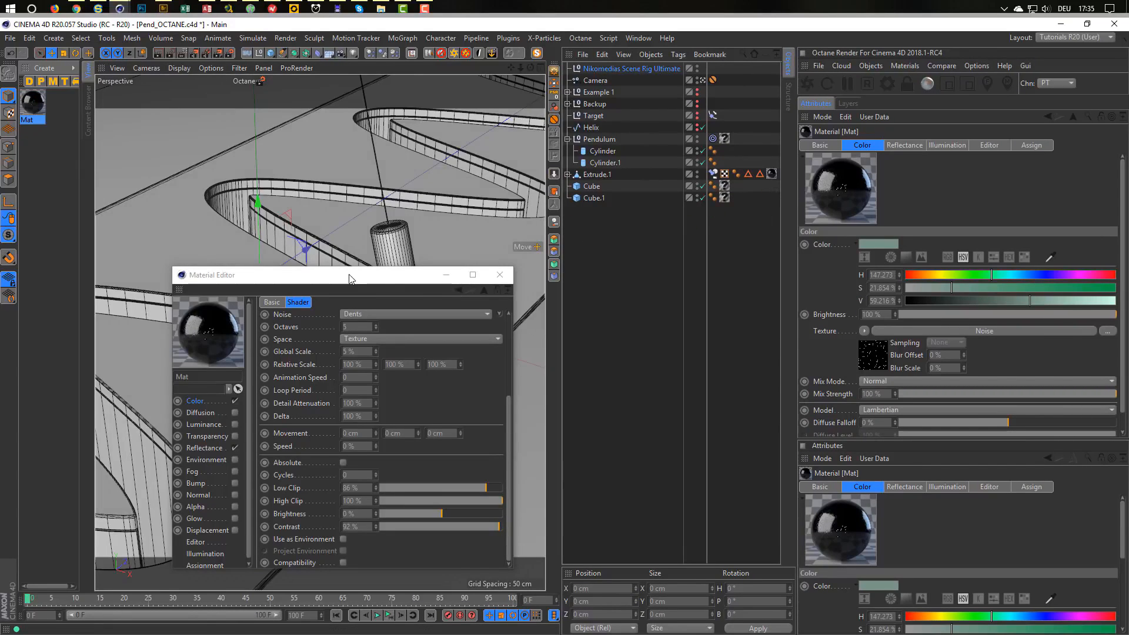
{"action": "left_click_drag", "start_coordinate": [455, 277], "coordinate": [641, 268]}
{"action": "left_click", "coordinate": [387, 396]}
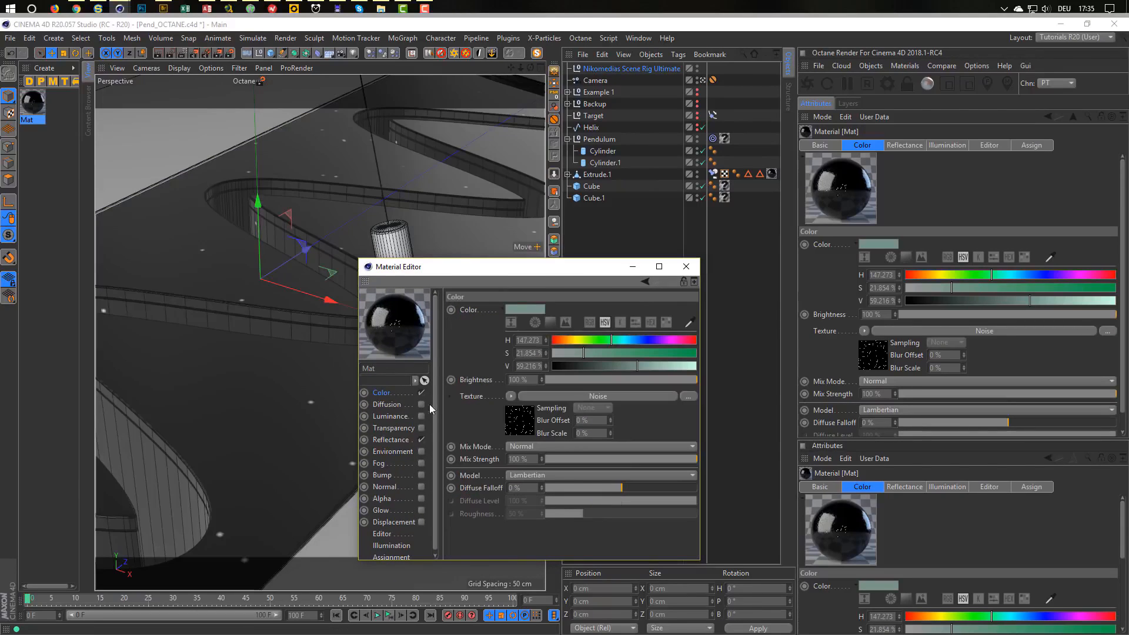
Blend Mat's colour texture in Multiply mode and preview it with the Interactive Render Region.
{"action": "left_click", "coordinate": [530, 448]}
{"action": "left_click", "coordinate": [531, 499]}
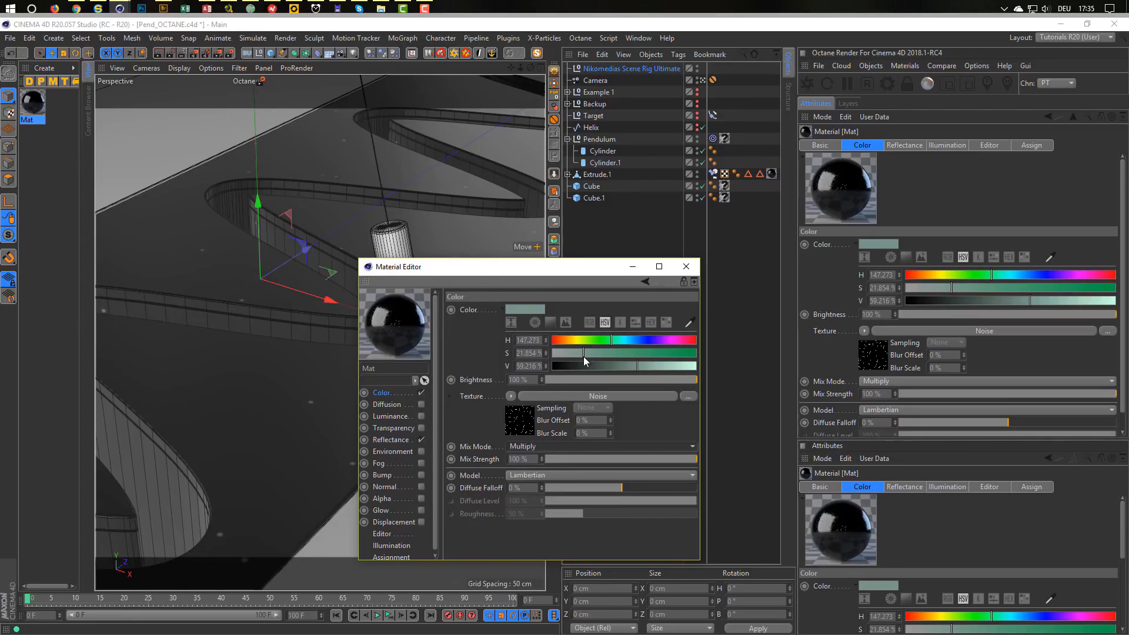
{"action": "left_click_drag", "start_coordinate": [513, 270], "coordinate": [533, 285]}
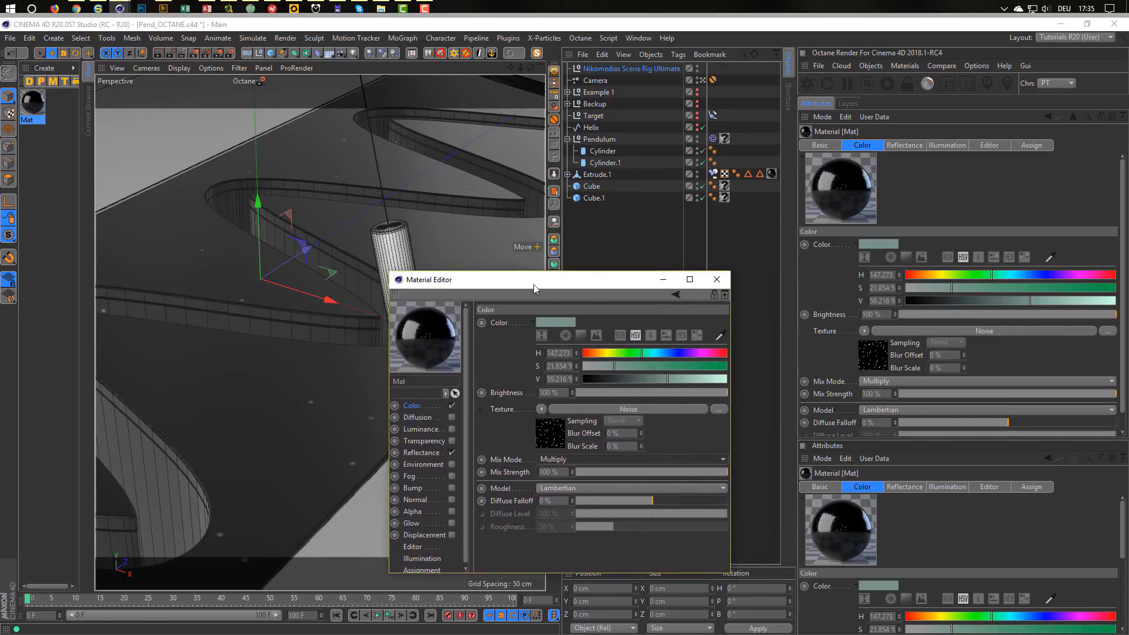
{"action": "left_click_drag", "start_coordinate": [612, 287], "coordinate": [744, 267]}
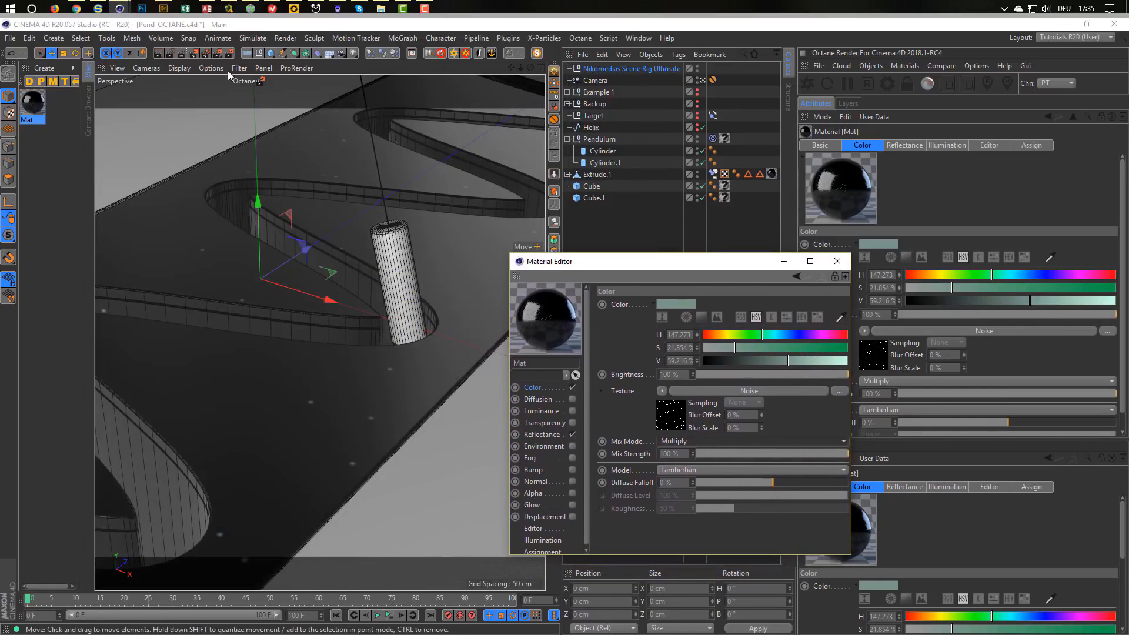
{"action": "left_click", "coordinate": [186, 55]}
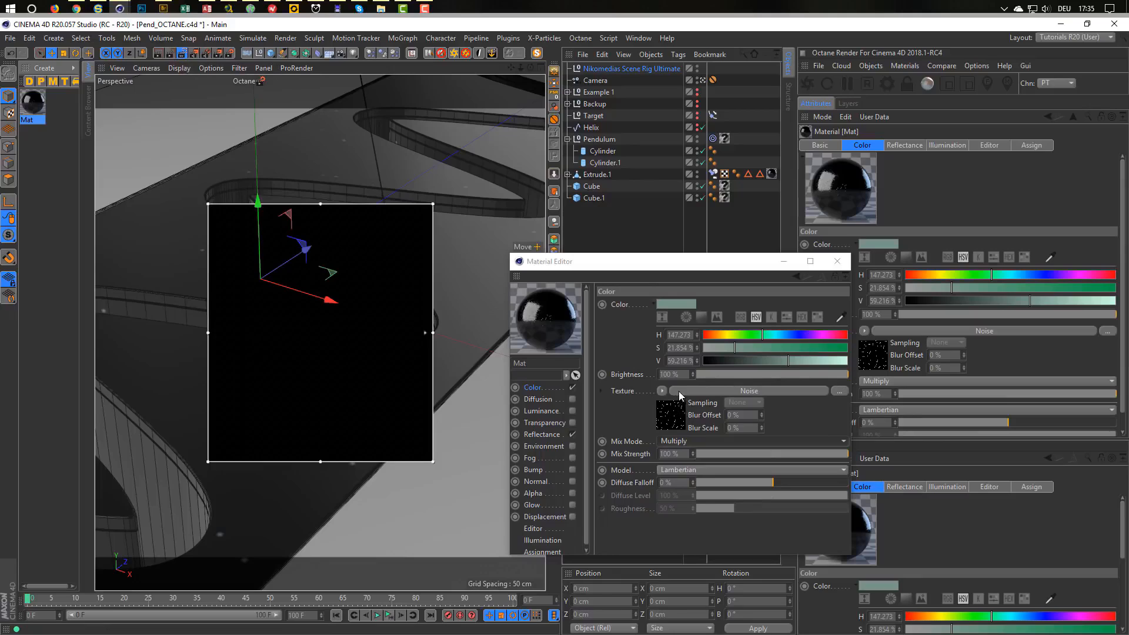
Switch the texture mix mode to Add and turn the Interactive Render Region off.
{"action": "left_click", "coordinate": [689, 441]}
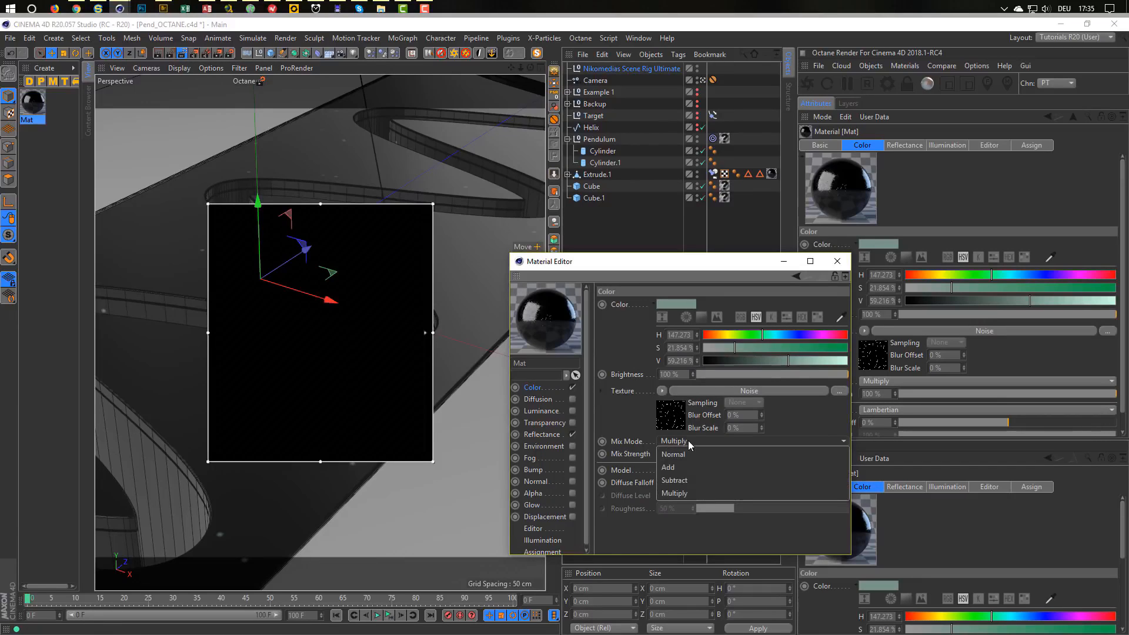
{"action": "left_click", "coordinate": [710, 469]}
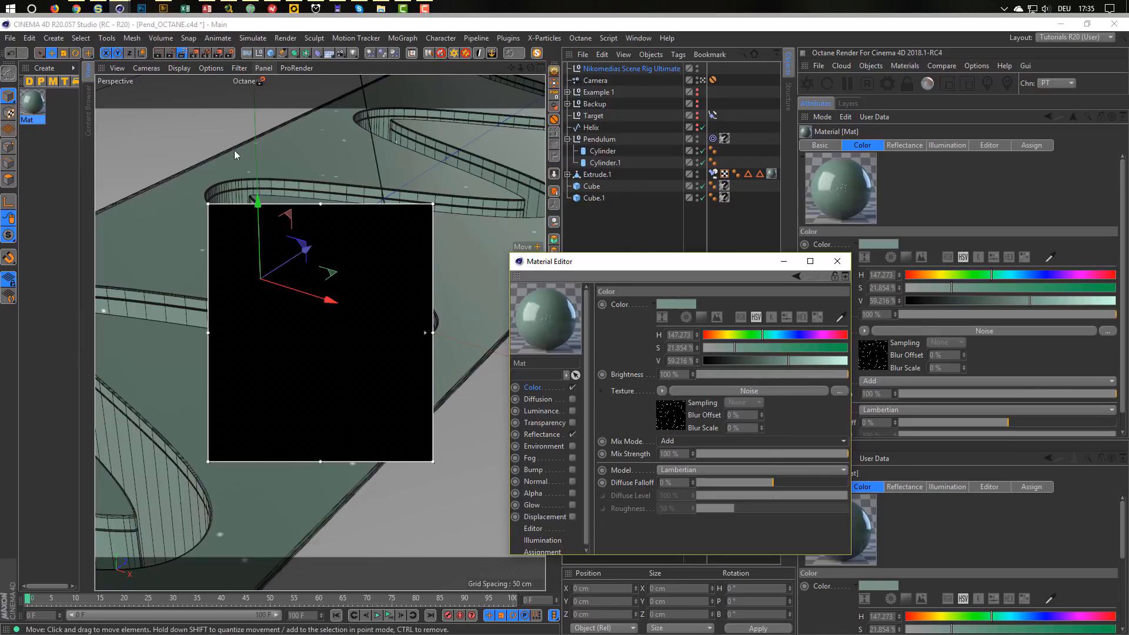
{"action": "left_click", "coordinate": [182, 52]}
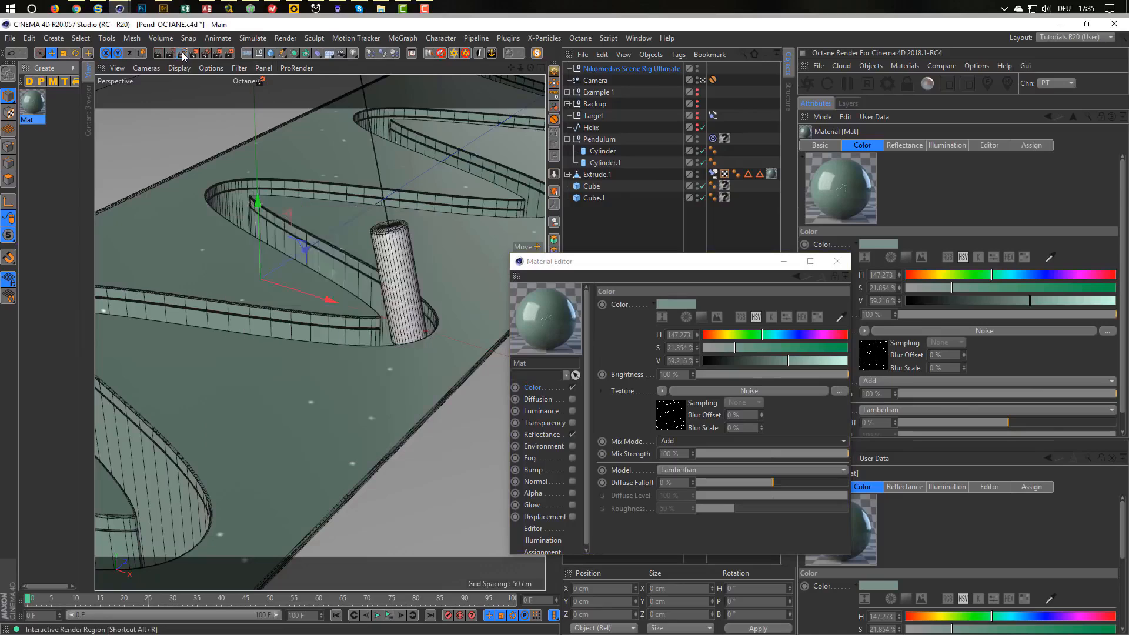
{"action": "left_click", "coordinate": [260, 81]}
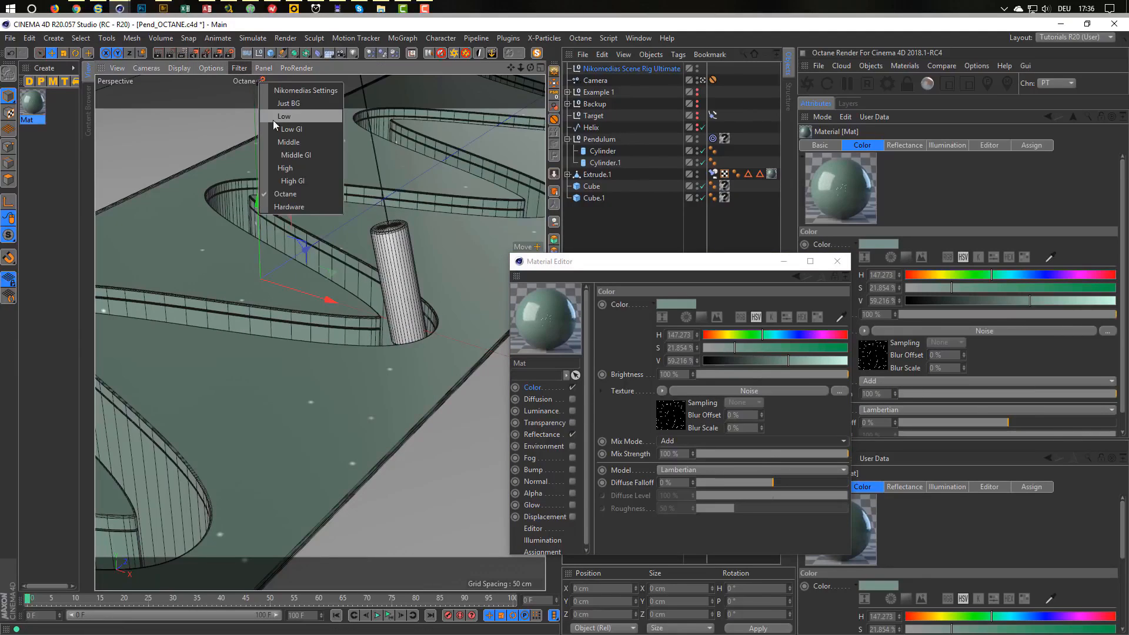
Preview the block at Low GI quality in the Interactive Render Region at higher quality.
{"action": "left_click", "coordinate": [293, 129]}
{"action": "left_click", "coordinate": [181, 52]}
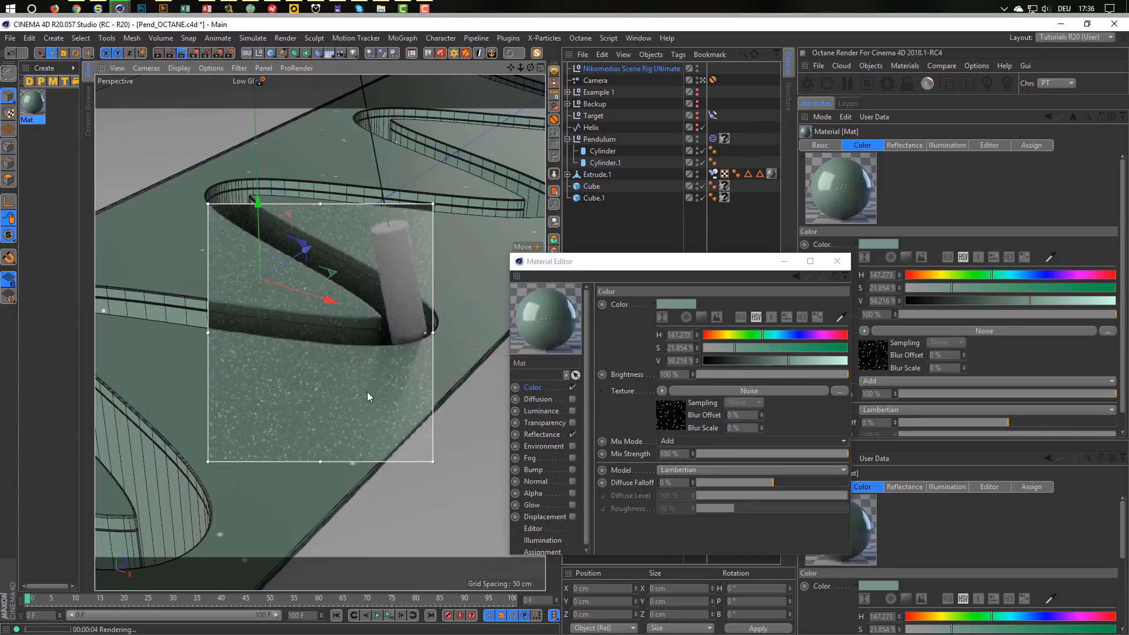
{"action": "left_click_drag", "start_coordinate": [425, 334], "coordinate": [426, 241]}
Tune the Dents noise to Low Clip 96% and Contrast 80% for sparser specks.
{"action": "left_click", "coordinate": [671, 417]}
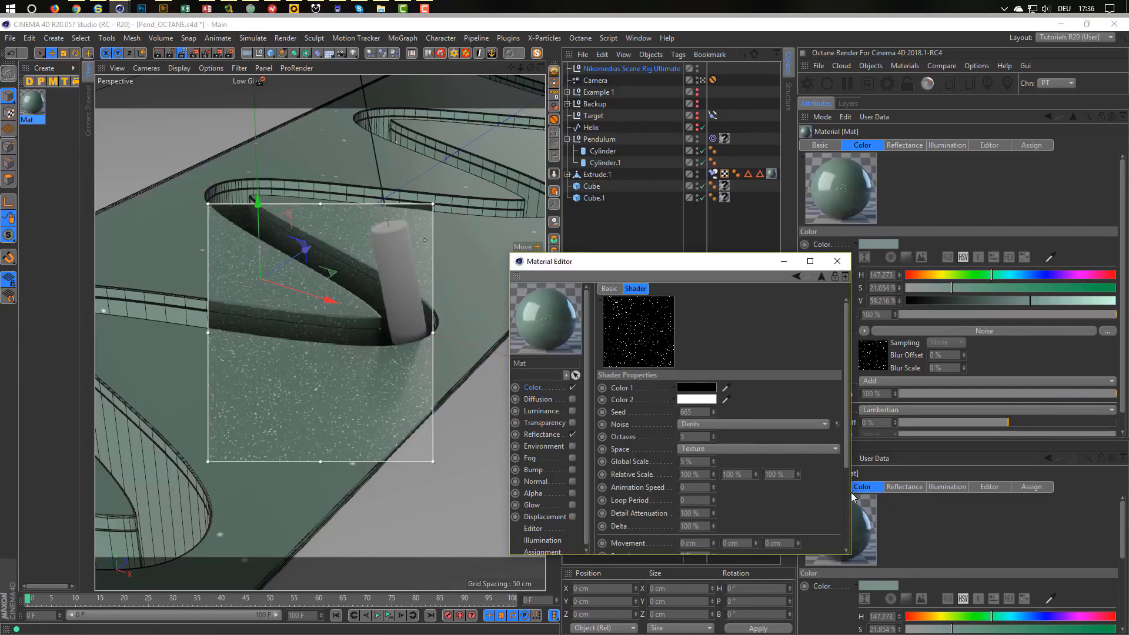
{"action": "scroll", "coordinate": [846, 470], "scroll_direction": "down", "scroll_amount": 5}
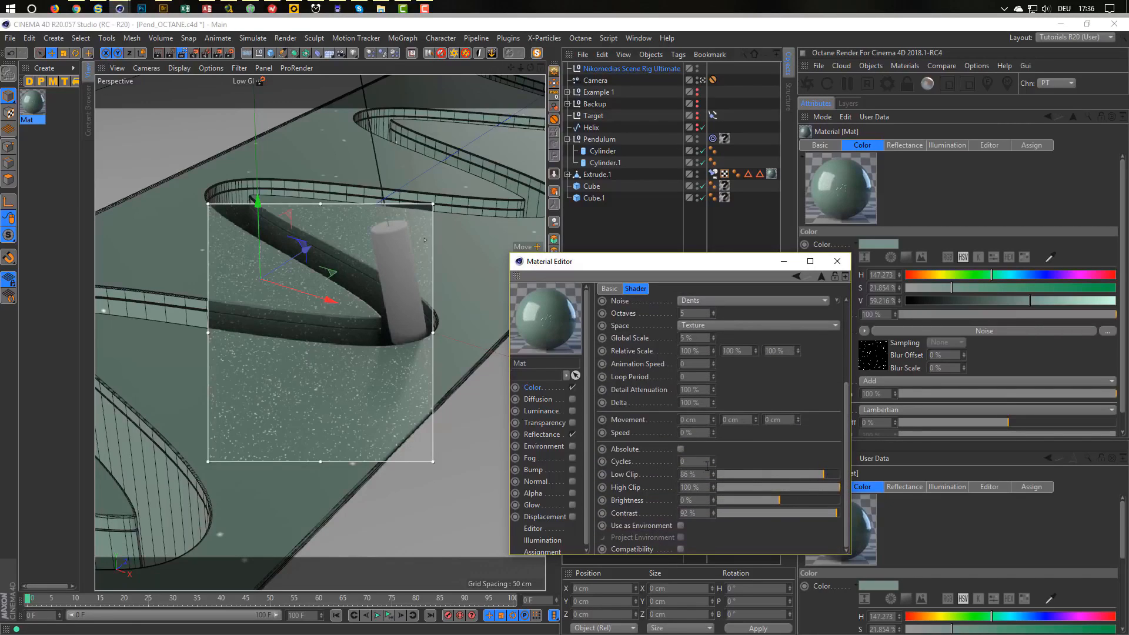
{"action": "left_click_drag", "start_coordinate": [823, 474], "coordinate": [831, 474]}
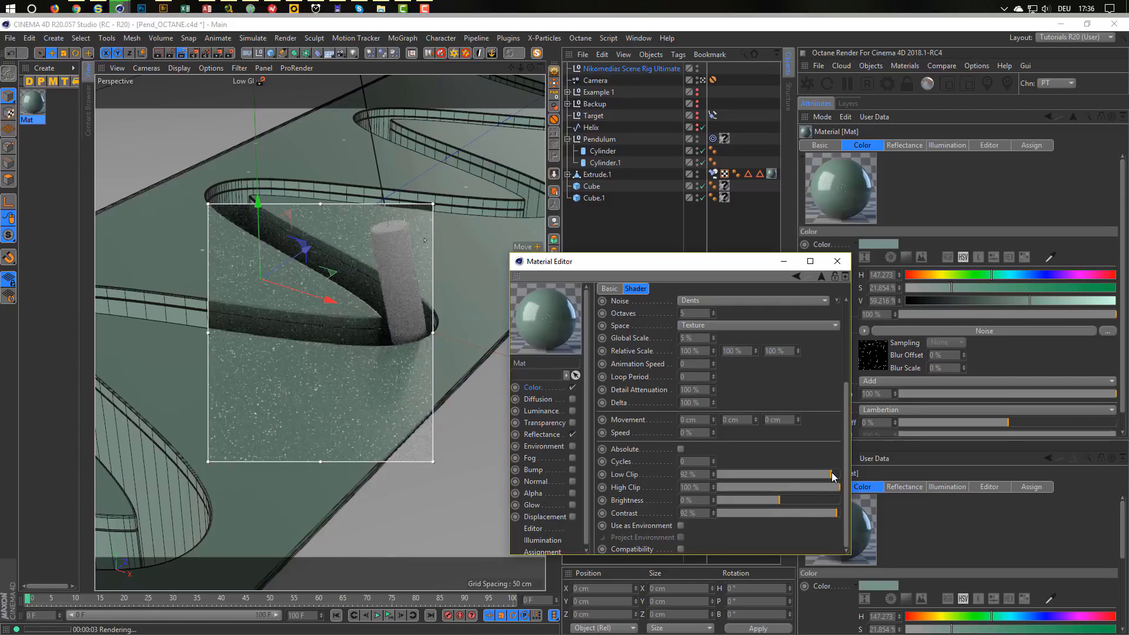
{"action": "left_click_drag", "start_coordinate": [832, 475], "coordinate": [838, 475]}
{"action": "left_click_drag", "start_coordinate": [831, 512], "coordinate": [828, 513]}
{"action": "left_click", "coordinate": [839, 475]}
{"action": "left_click", "coordinate": [779, 476]}
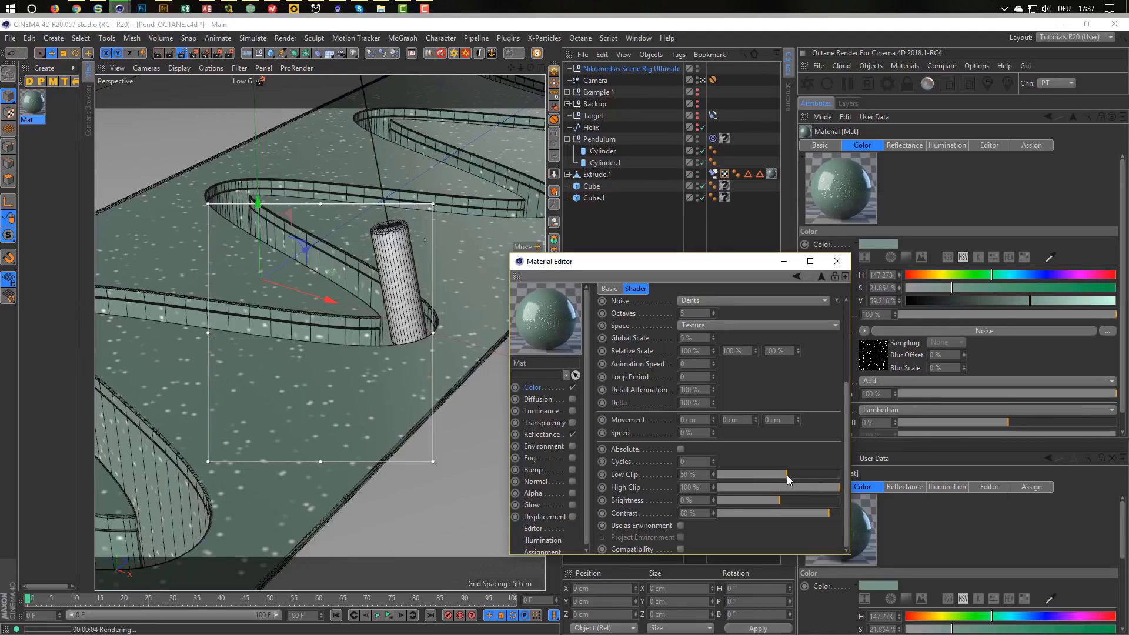
{"action": "left_click", "coordinate": [836, 475]}
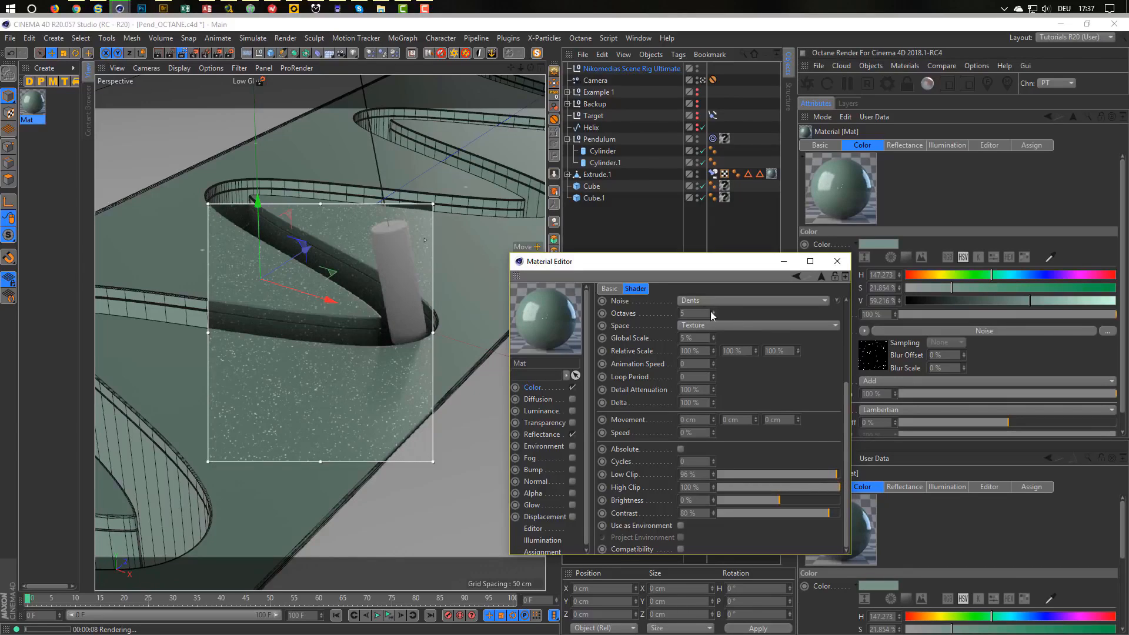
Set Mat's reflectance Roughness to 15%, close the Material Editor and reselect Mat.
{"action": "left_click", "coordinate": [535, 436]}
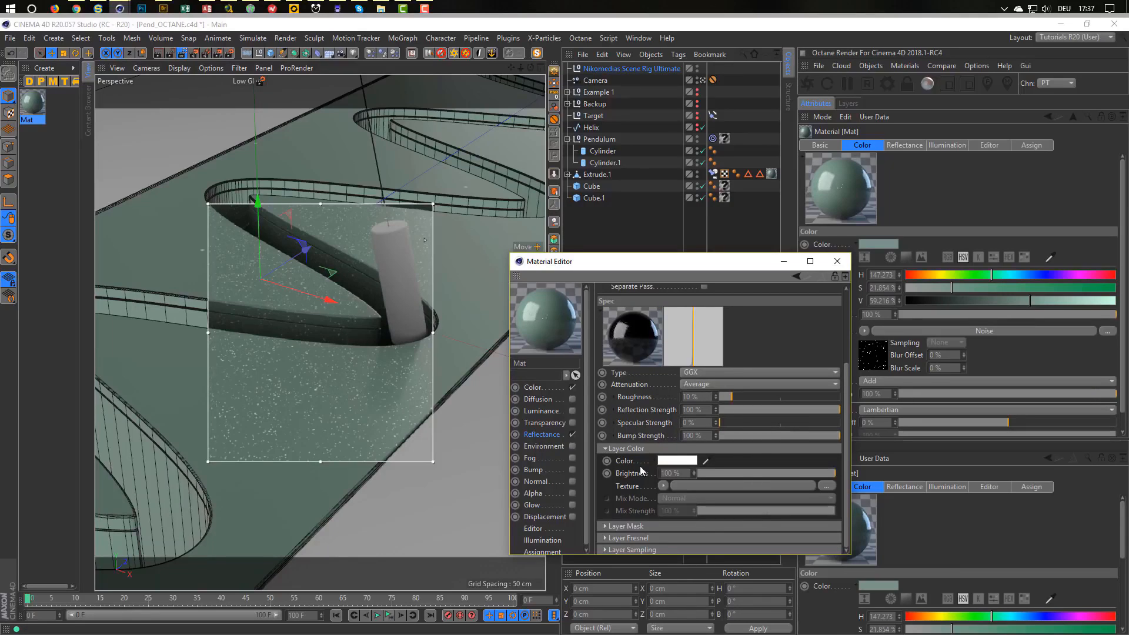
{"action": "left_click", "coordinate": [694, 397]}
{"action": "type", "text": "15"}
{"action": "key", "text": "Return"}
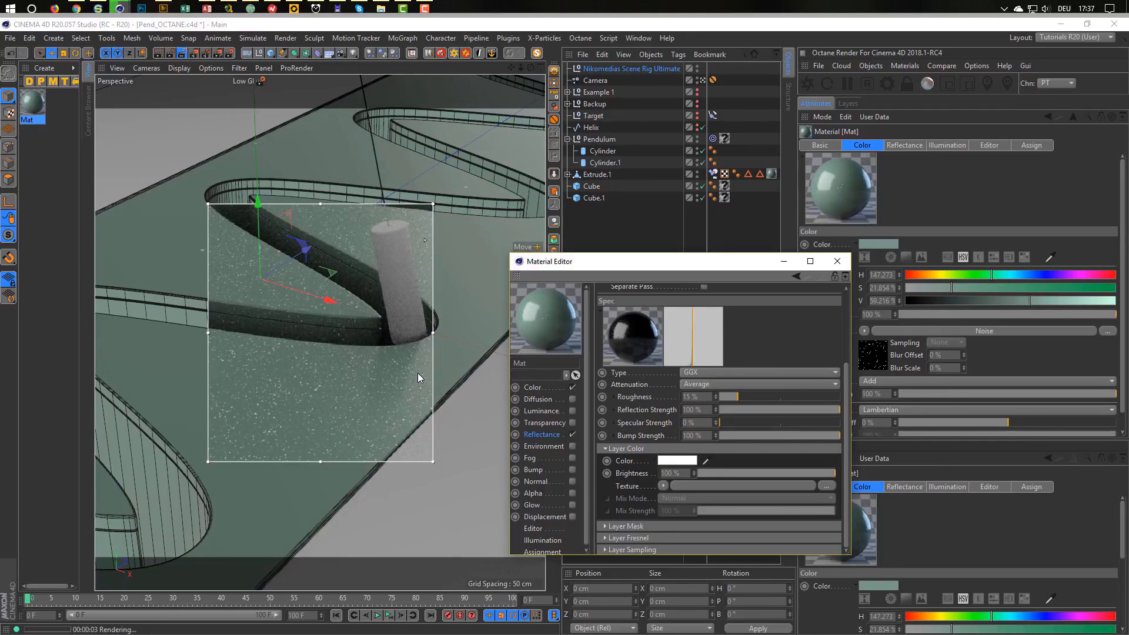
{"action": "left_click", "coordinate": [838, 266]}
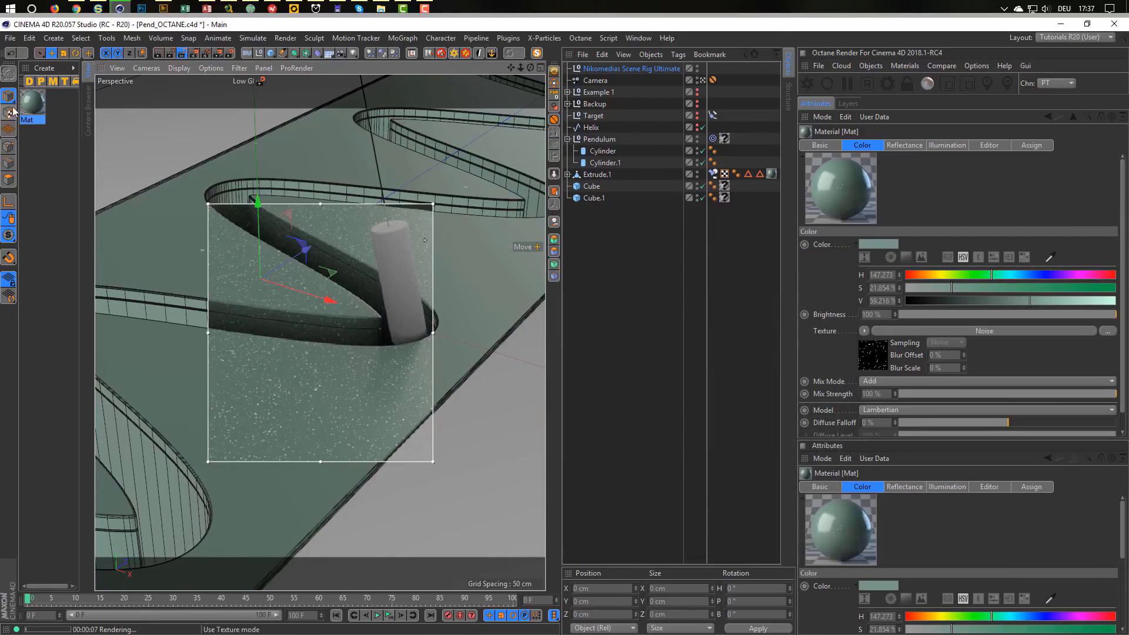
{"action": "left_click", "coordinate": [61, 106]}
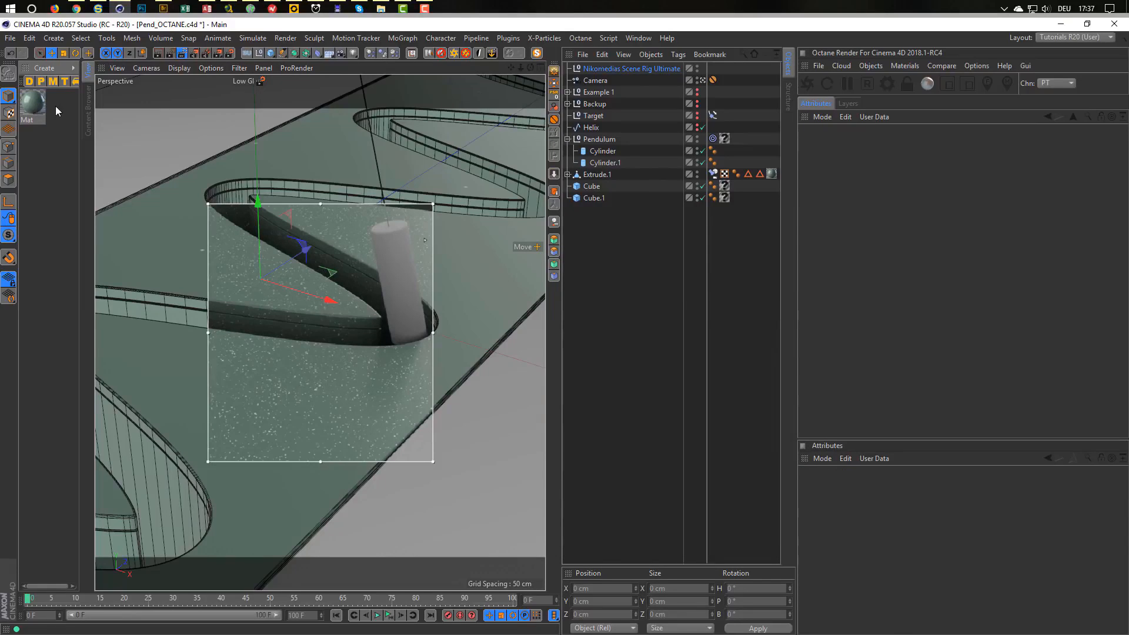
{"action": "left_click", "coordinate": [55, 105]}
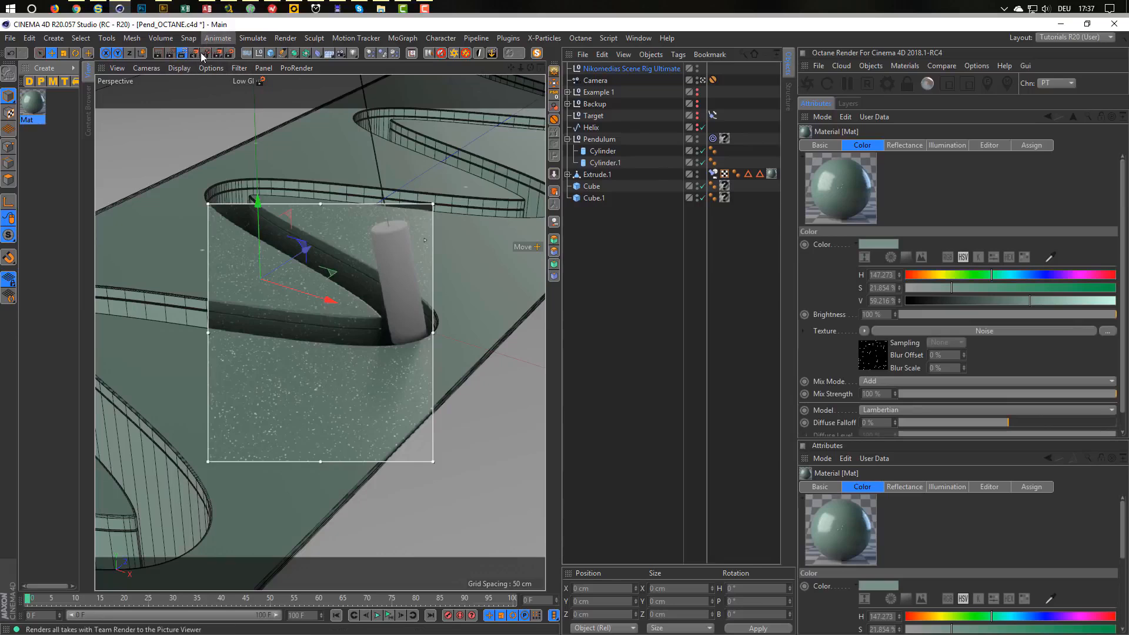
Apply the Low GI preset and give the Physical renderer a Fixed sampler with 2 subdivisions.
{"action": "left_click", "coordinate": [229, 53]}
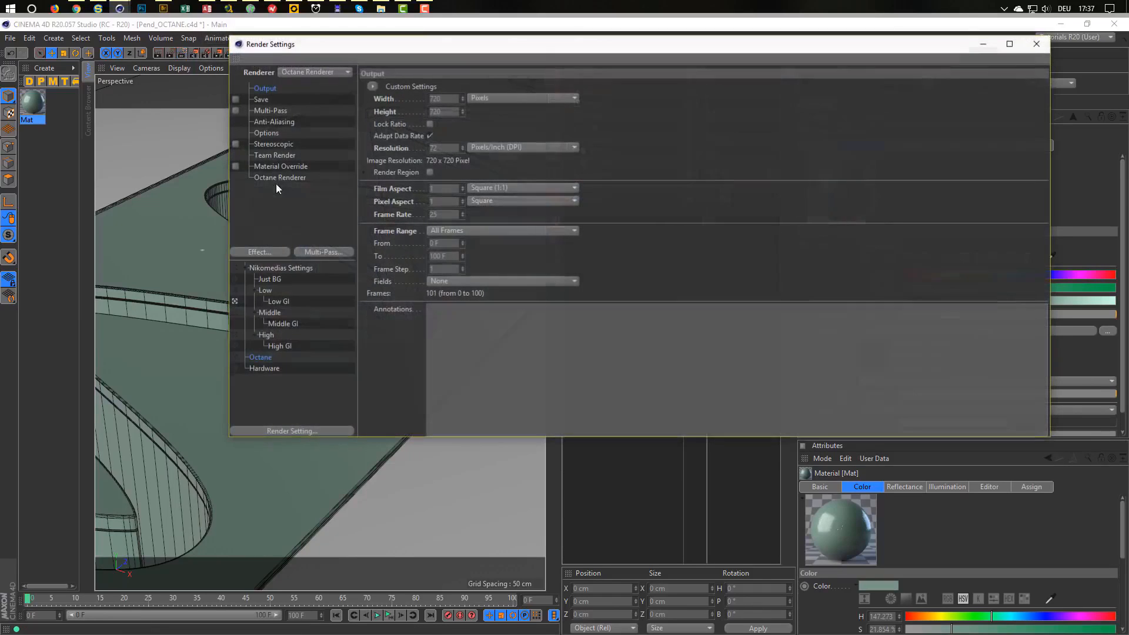
{"action": "left_click", "coordinate": [279, 301]}
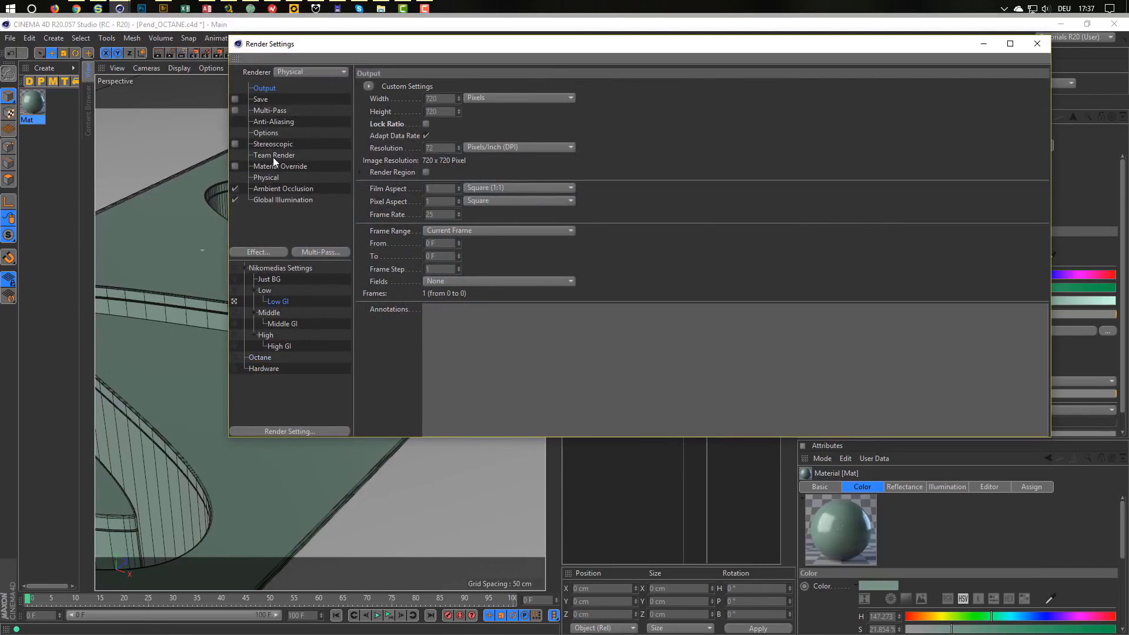
{"action": "left_click", "coordinate": [265, 178]}
{"action": "left_click", "coordinate": [554, 186]}
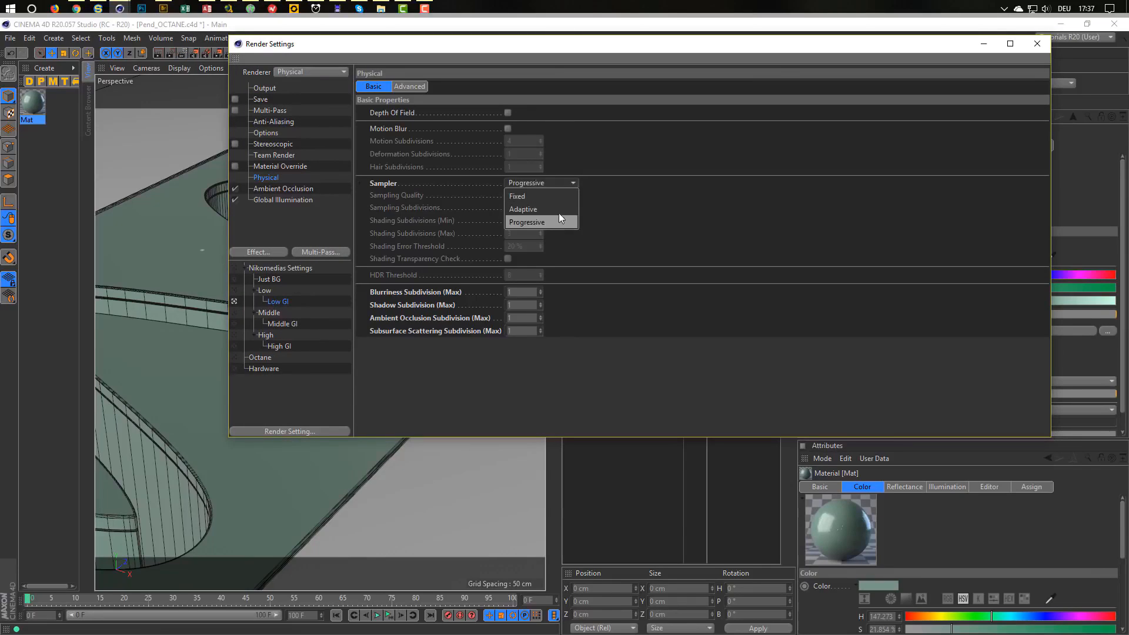
{"action": "left_click", "coordinate": [560, 208]}
{"action": "left_click", "coordinate": [560, 182]}
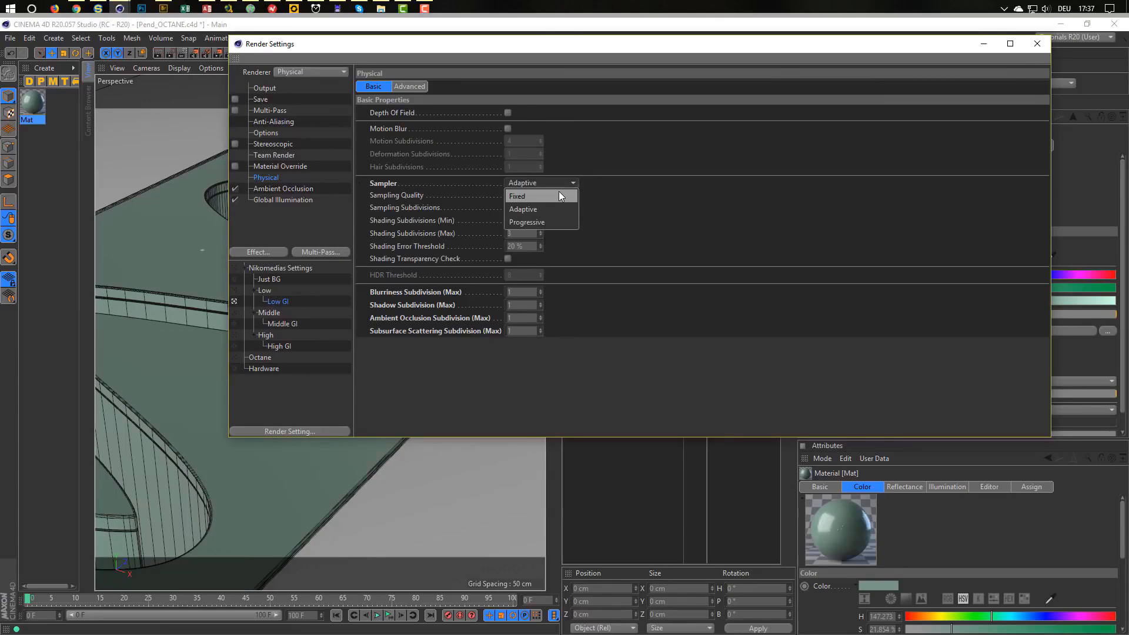
{"action": "left_click", "coordinate": [559, 193]}
{"action": "left_click", "coordinate": [517, 207]}
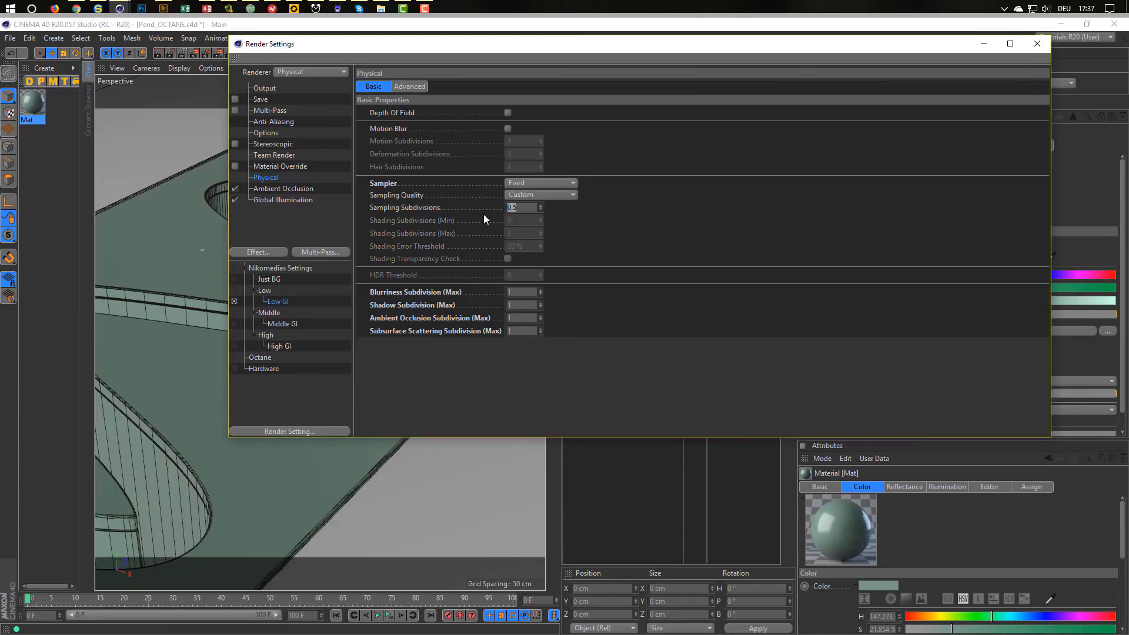
{"action": "type", "text": "2"}
{"action": "key", "text": "Return"}
{"action": "left_click", "coordinate": [1035, 44]}
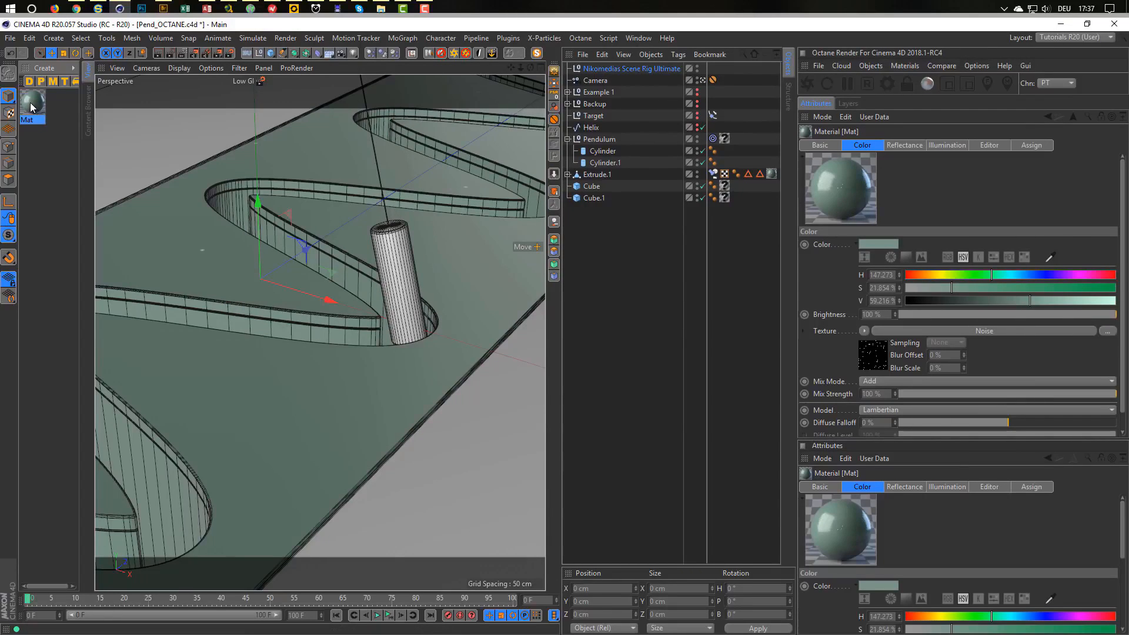
Duplicate Mat as Mat.1 and deepen its green to S 44% and V 49%.
{"action": "left_click_drag", "start_coordinate": [31, 108], "coordinate": [64, 108], "text": "ctrl"}
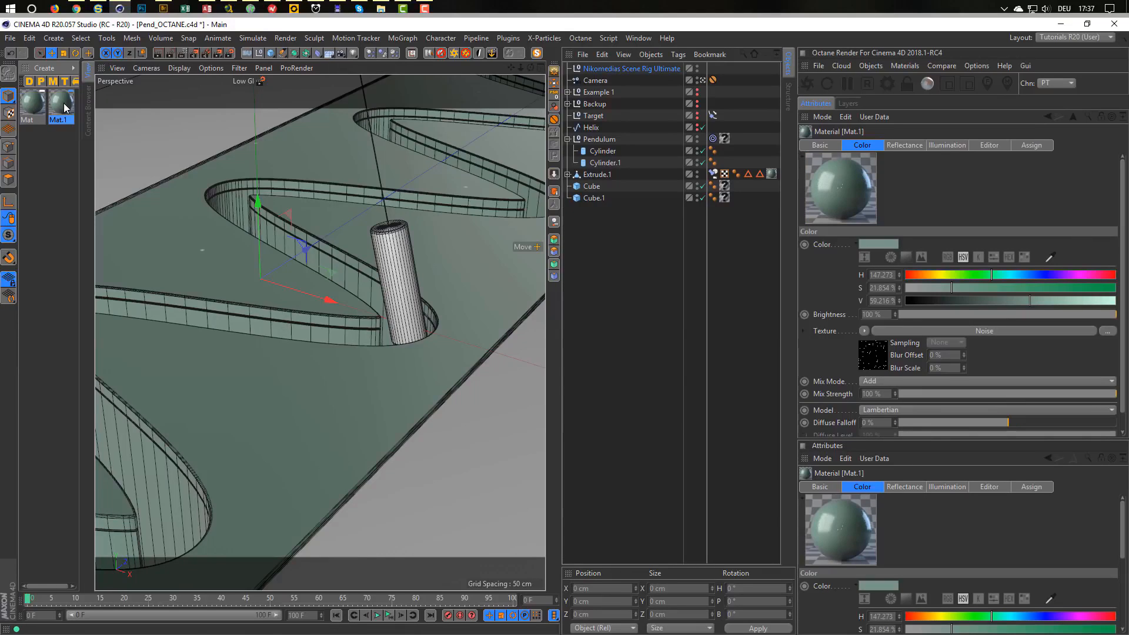
{"action": "double_click", "coordinate": [65, 107]}
{"action": "left_click", "coordinate": [211, 208]}
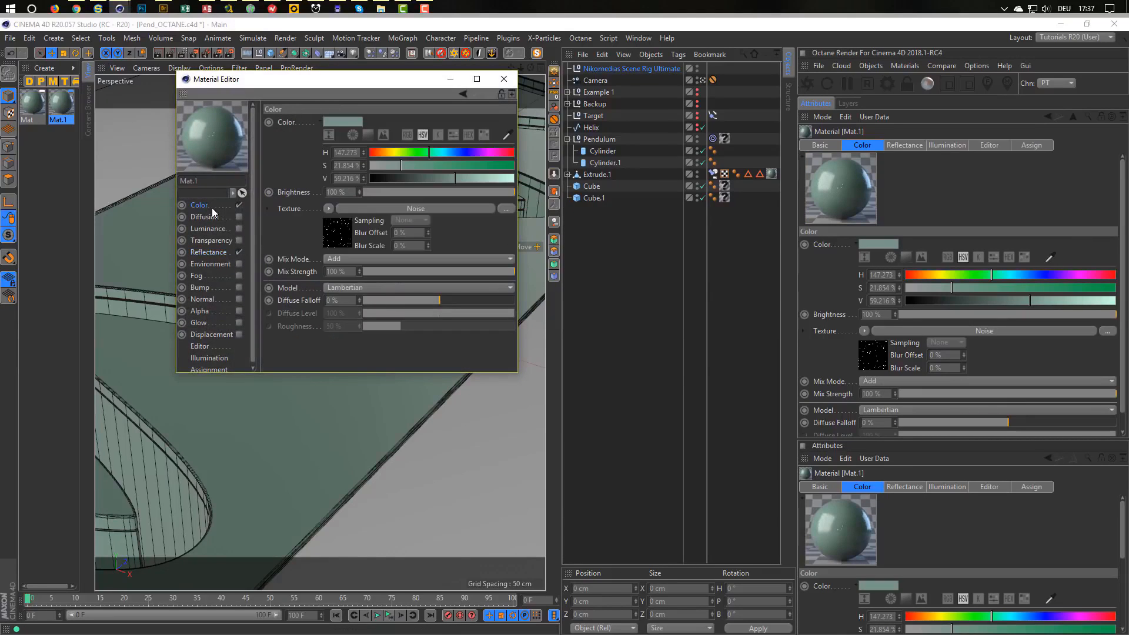
{"action": "left_click_drag", "start_coordinate": [451, 179], "coordinate": [440, 178]}
{"action": "left_click", "coordinate": [434, 166]}
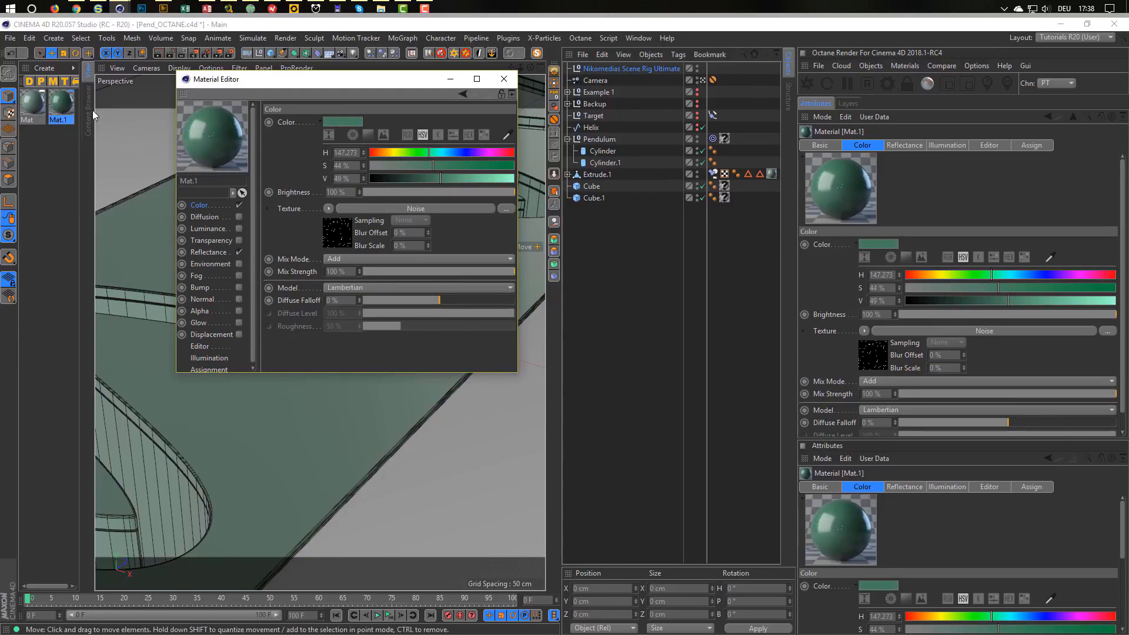
Apply Mat.1 to Cube and Cube.1, then review its colour noise texture.
{"action": "left_click_drag", "start_coordinate": [66, 105], "coordinate": [725, 186]}
{"action": "mouse_move", "coordinate": [68, 103]}
{"action": "left_mouse_down"}
{"action": "mouse_move", "coordinate": [713, 285]}
{"action": "mouse_move", "coordinate": [729, 188]}
{"action": "mouse_move", "coordinate": [722, 200]}
{"action": "left_mouse_up"}
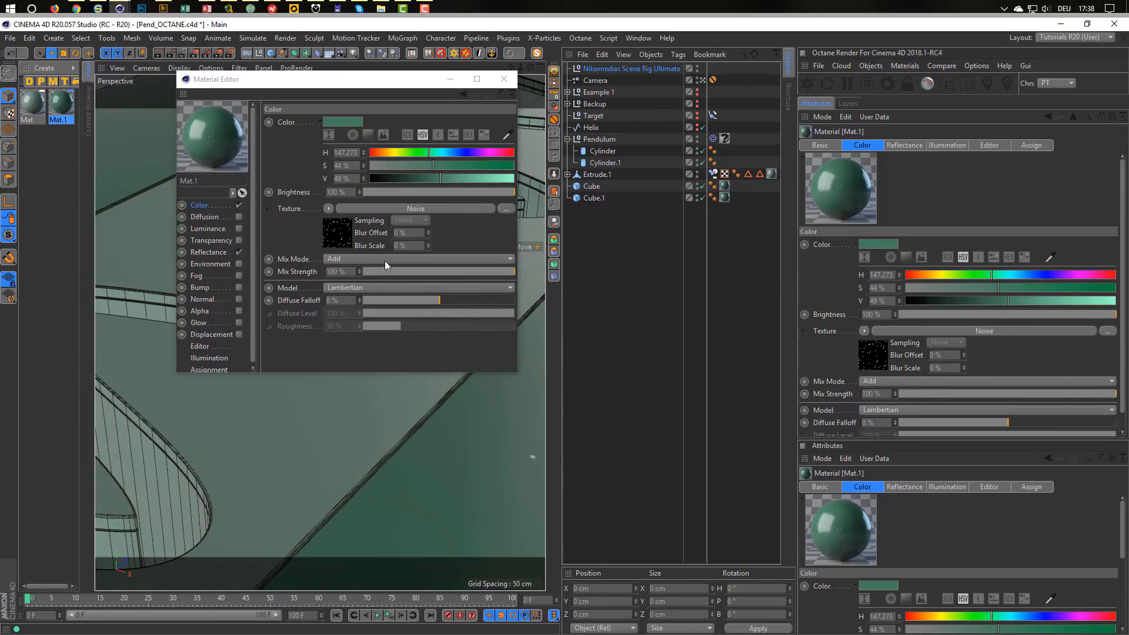
{"action": "left_click", "coordinate": [340, 238]}
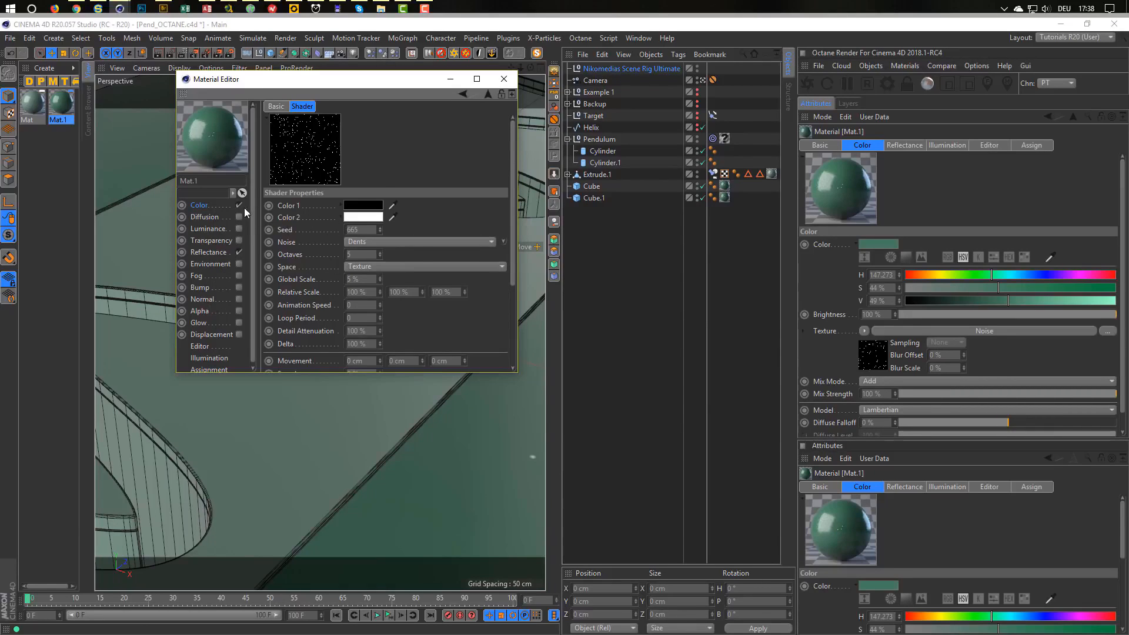
{"action": "left_click", "coordinate": [211, 204]}
{"action": "left_click", "coordinate": [329, 209]}
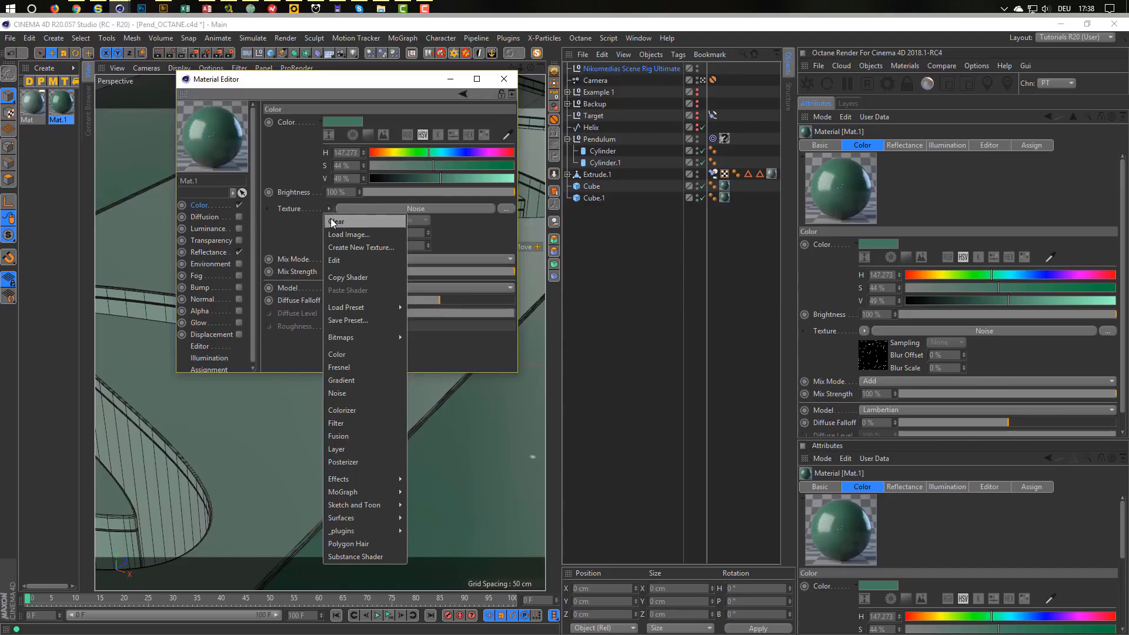
Clear Mat.1's colour noise and load a Noise shader into Reflection Strength.
{"action": "left_click", "coordinate": [334, 222]}
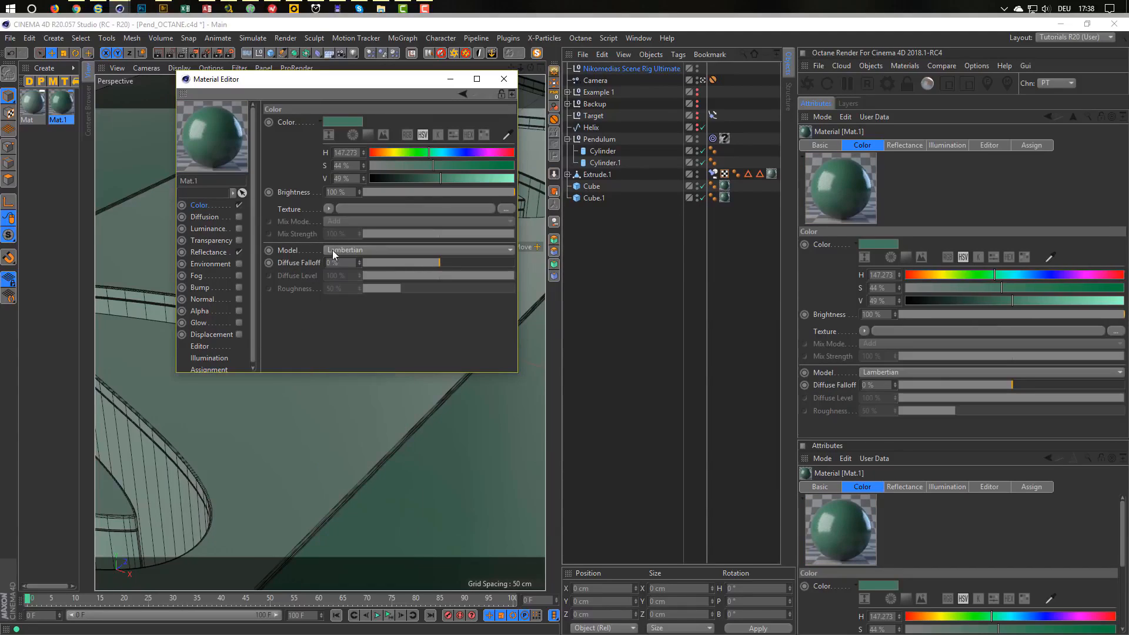
{"action": "left_click", "coordinate": [205, 252]}
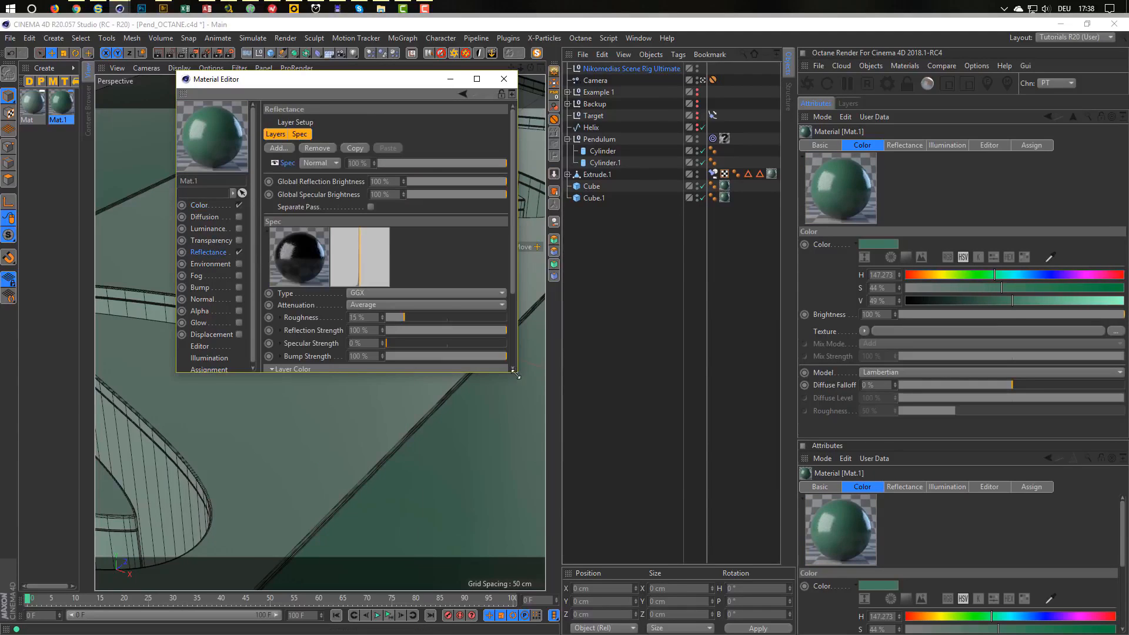
{"action": "left_click_drag", "start_coordinate": [517, 372], "coordinate": [659, 487]}
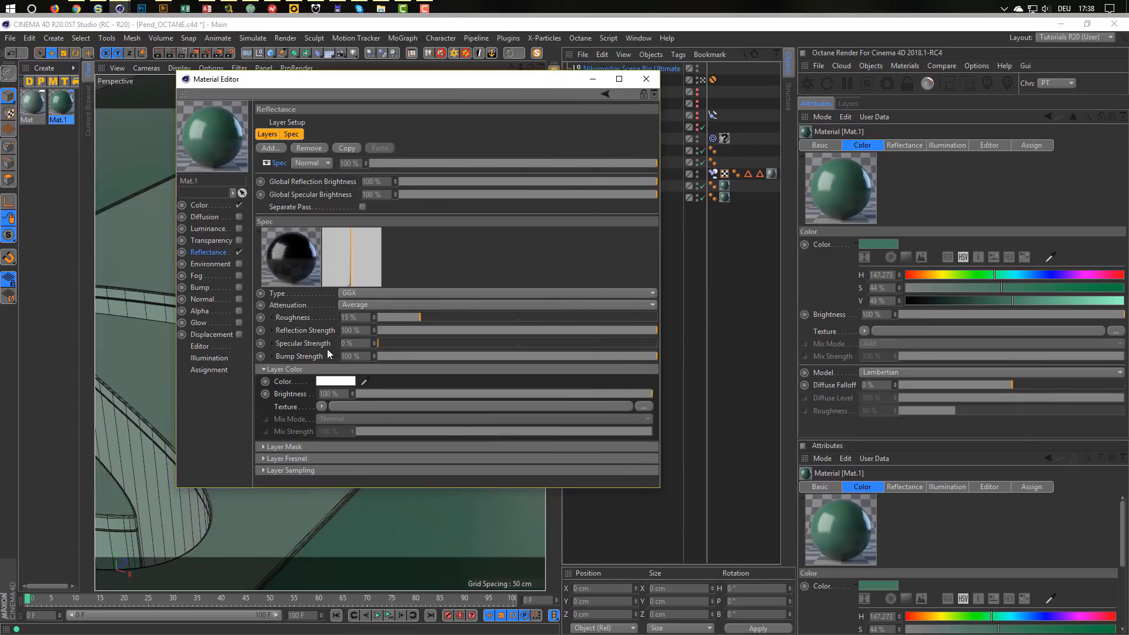
{"action": "left_click", "coordinate": [272, 330]}
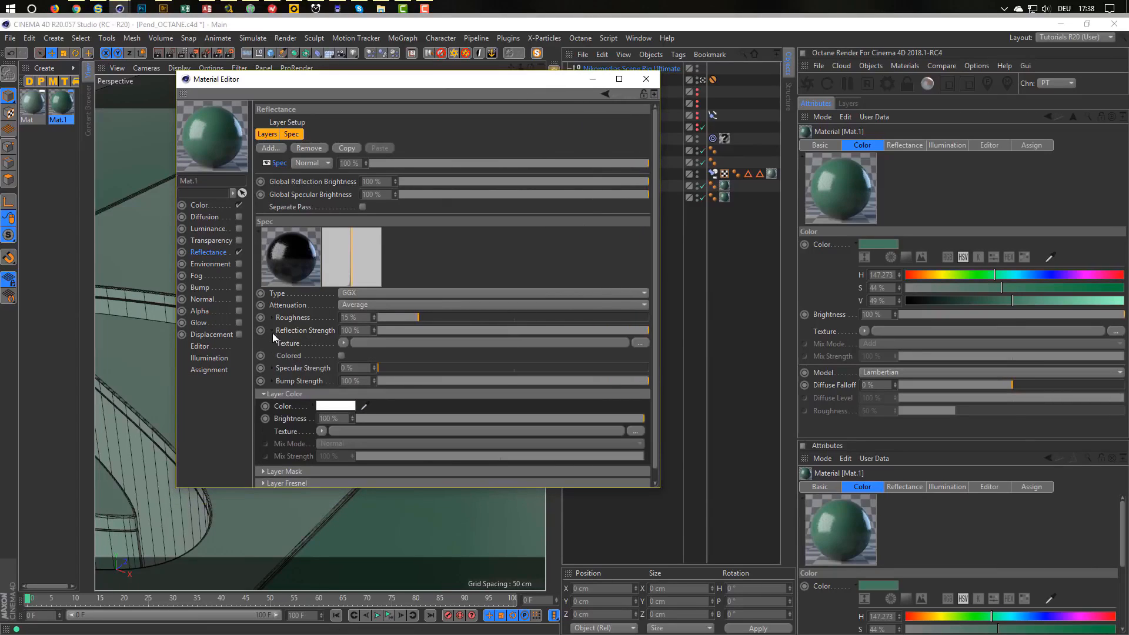
{"action": "left_click", "coordinate": [342, 343]}
{"action": "left_click", "coordinate": [358, 460]}
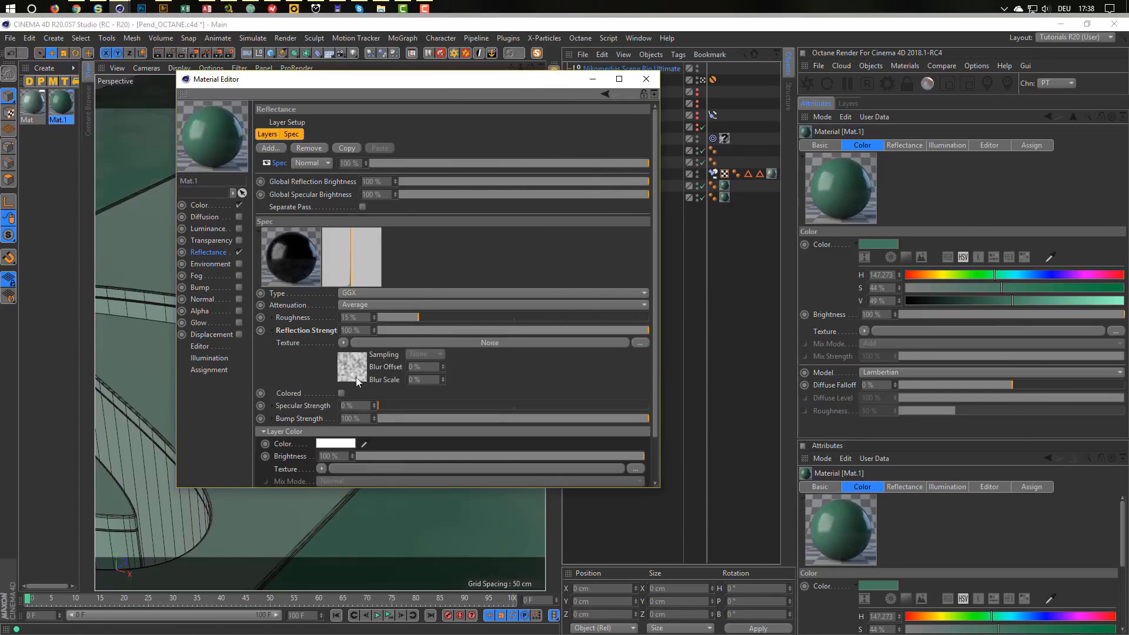
Set the reflection noise to Naki with 20% global scale and 79% contrast.
{"action": "left_click", "coordinate": [356, 378]}
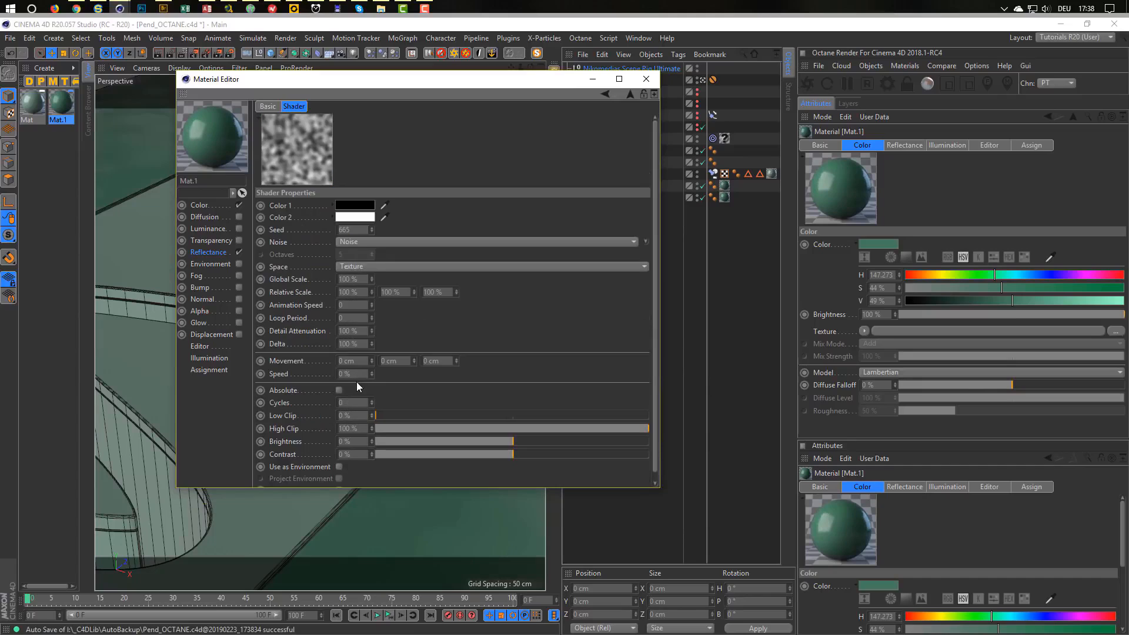
{"action": "left_click", "coordinate": [372, 241]}
{"action": "left_click", "coordinate": [389, 402]}
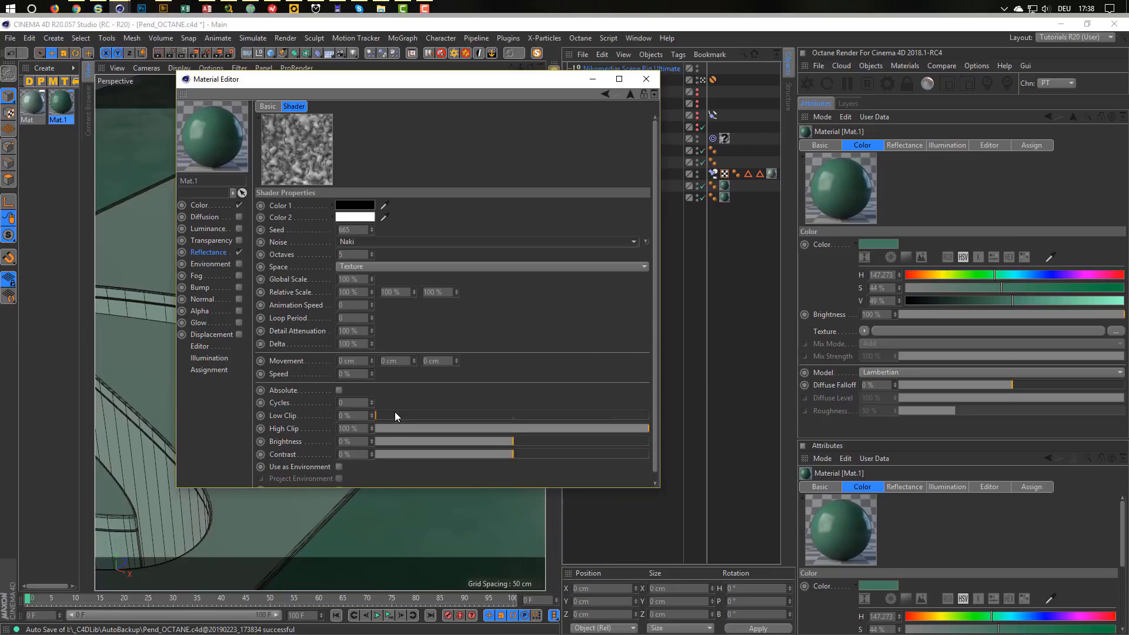
{"action": "left_click", "coordinate": [353, 279]}
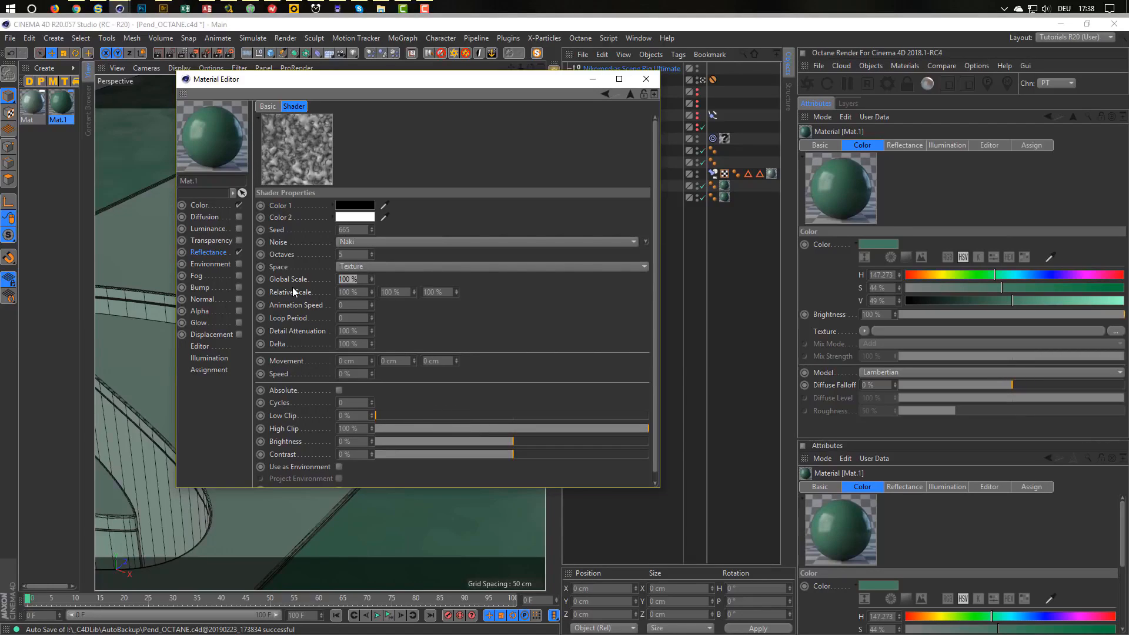
{"action": "type", "text": "20"}
{"action": "key", "text": "Return"}
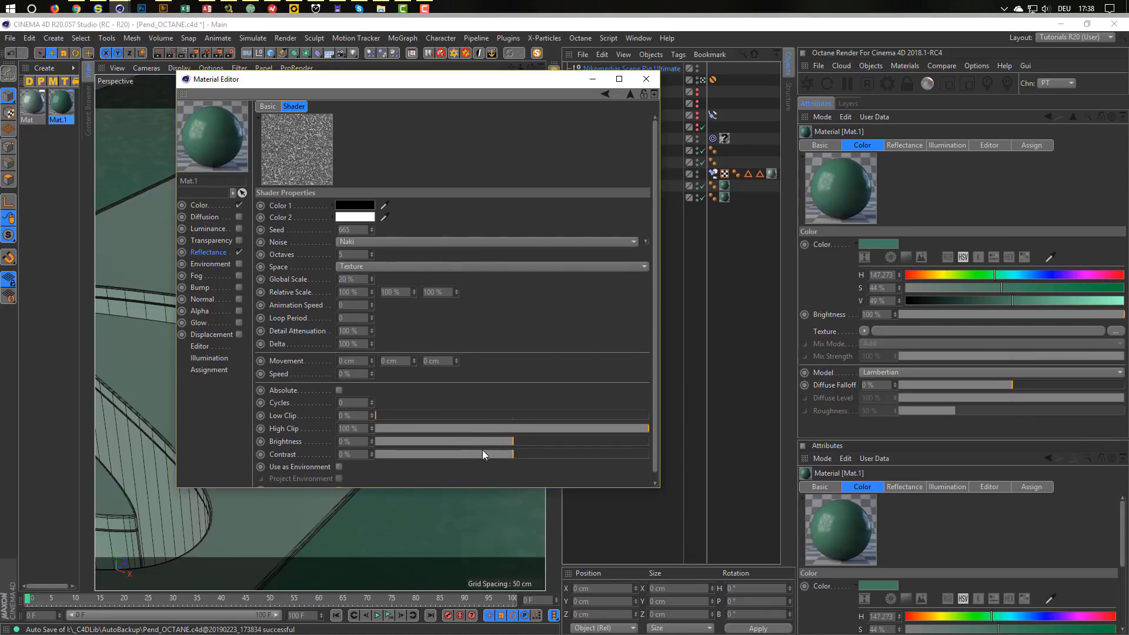
{"action": "left_click_drag", "start_coordinate": [483, 454], "coordinate": [621, 457]}
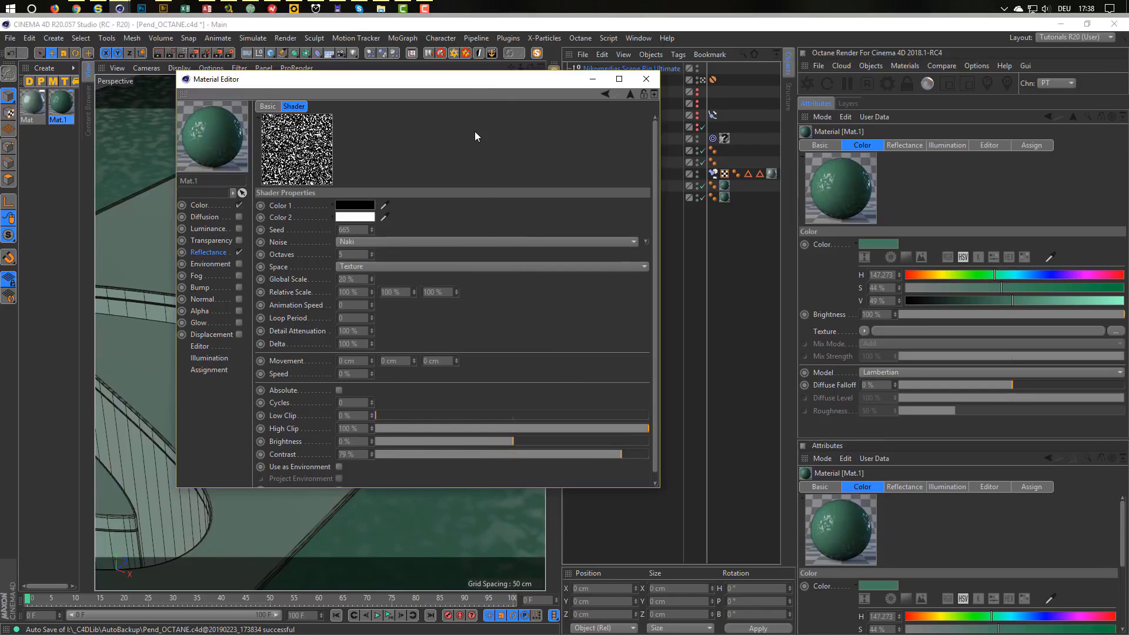
Preview in an enlarged Interactive Render Region and raise the noise Global Scale to 50%.
{"action": "left_click_drag", "start_coordinate": [482, 87], "coordinate": [915, 160]}
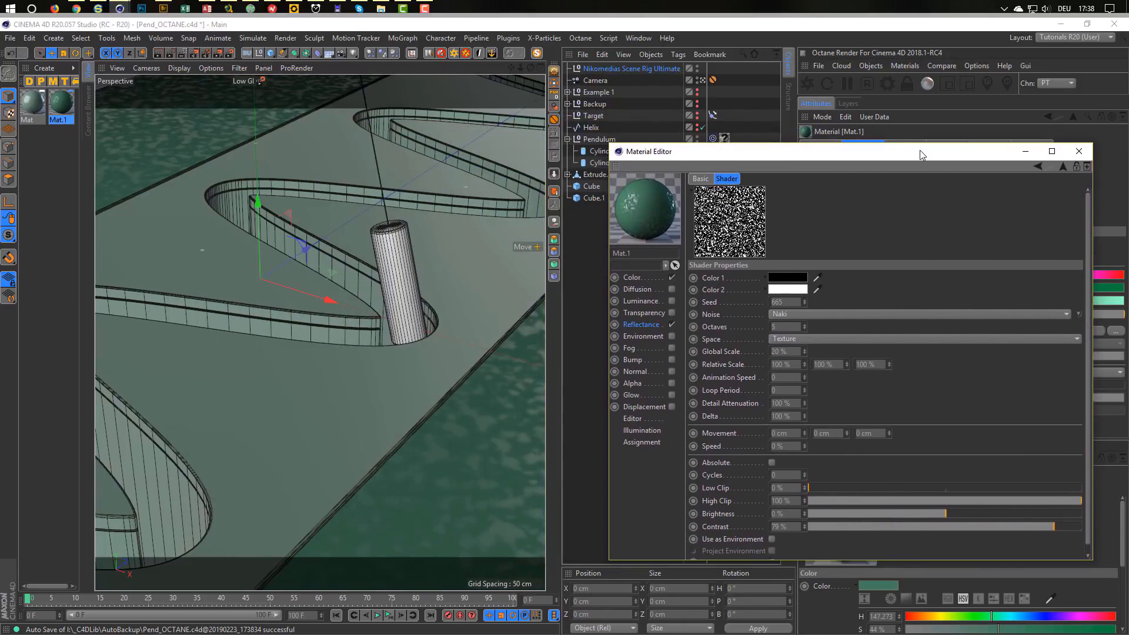
{"action": "left_click", "coordinate": [182, 53]}
{"action": "left_click_drag", "start_coordinate": [433, 461], "coordinate": [570, 556]}
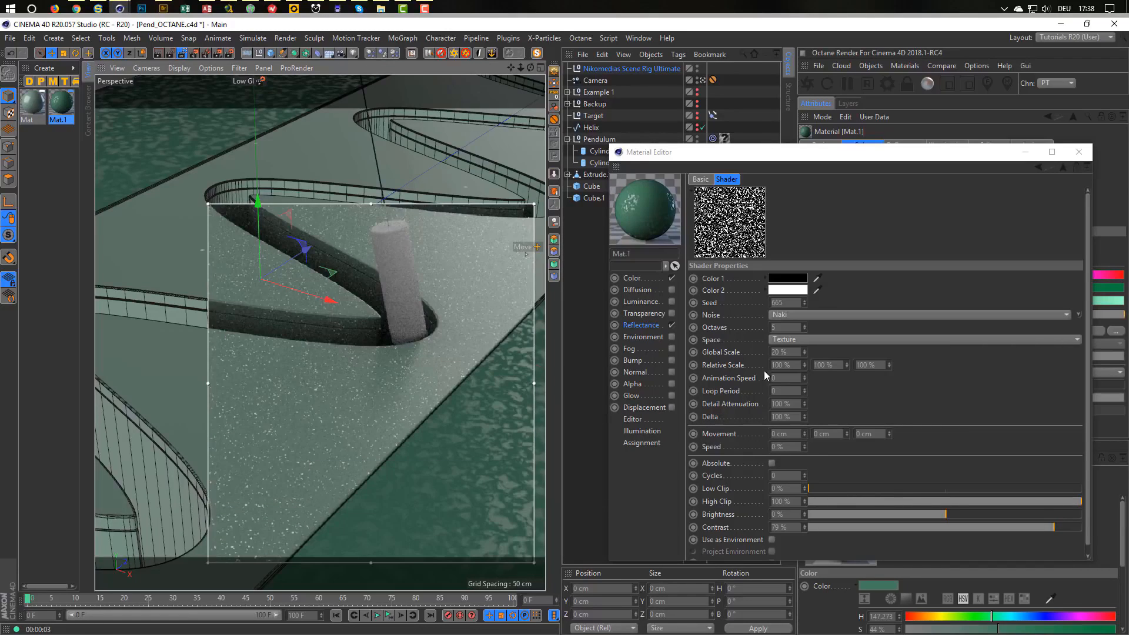
{"action": "left_click", "coordinate": [778, 351]}
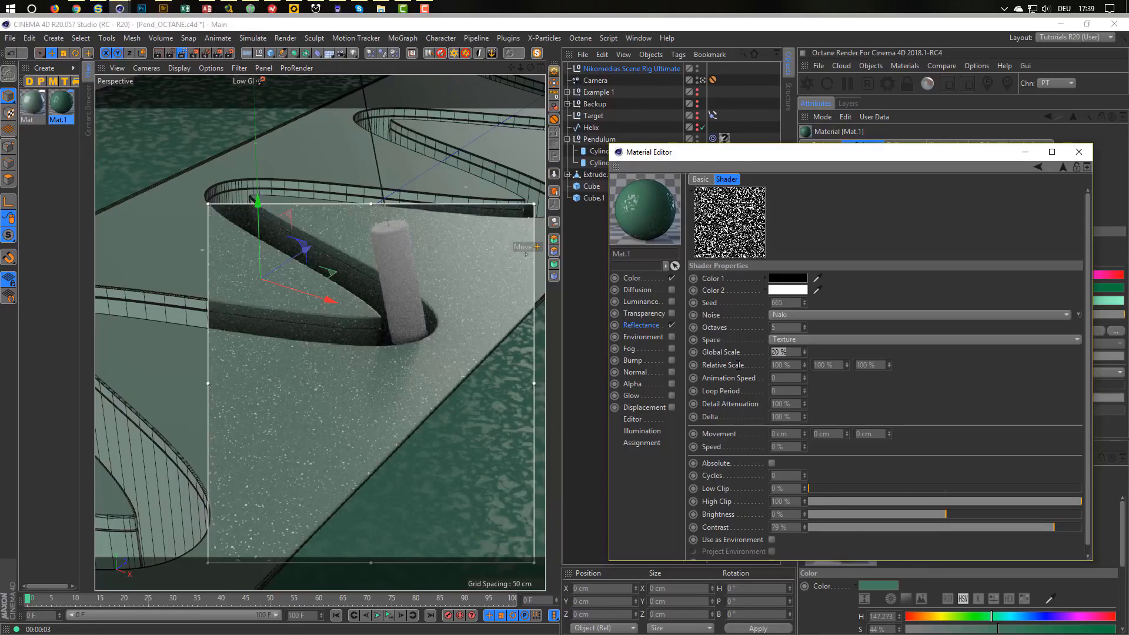
{"action": "type", "text": "50"}
{"action": "key", "text": "Return"}
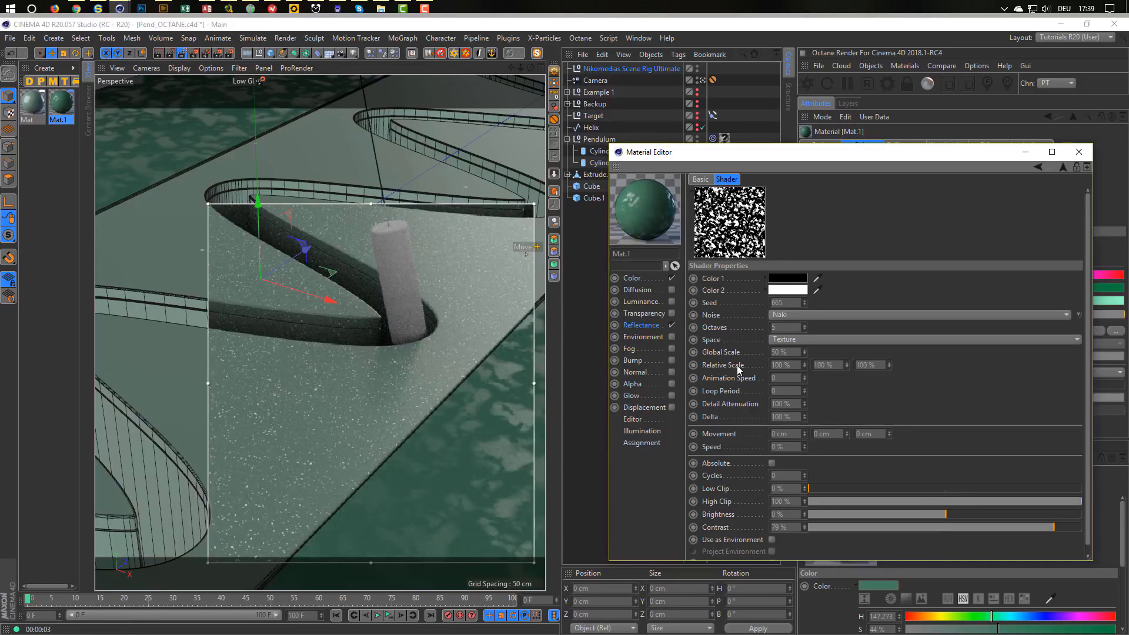
{"action": "left_click", "coordinate": [1062, 167]}
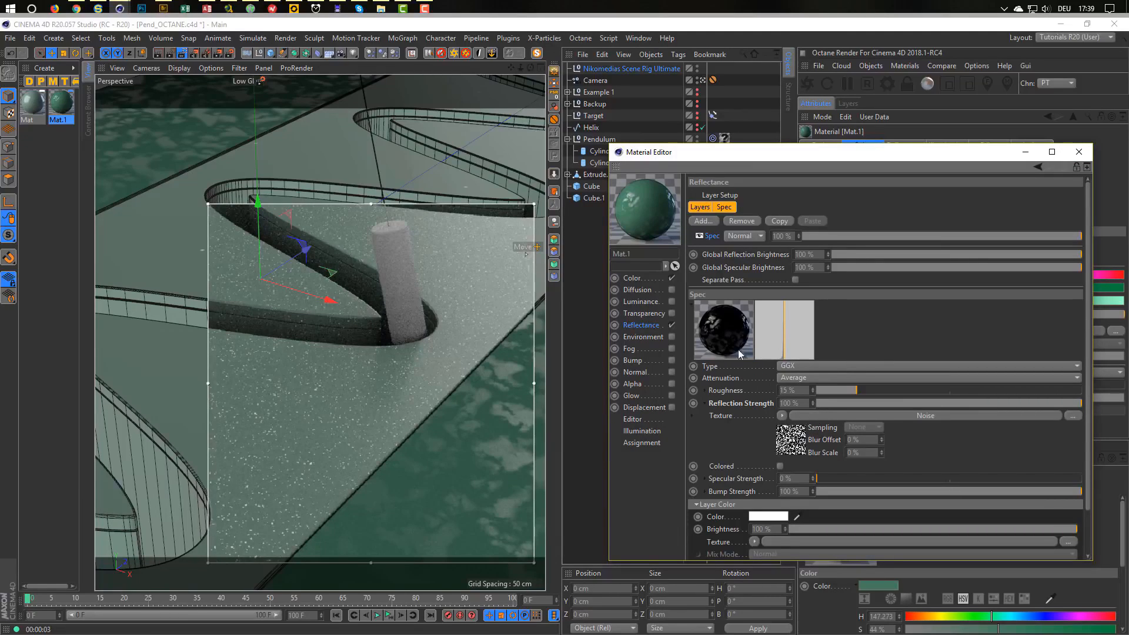
Set Mat.1's Color sliders to S 34% and V 46% at hue 147.273.
{"action": "left_click", "coordinate": [638, 276]}
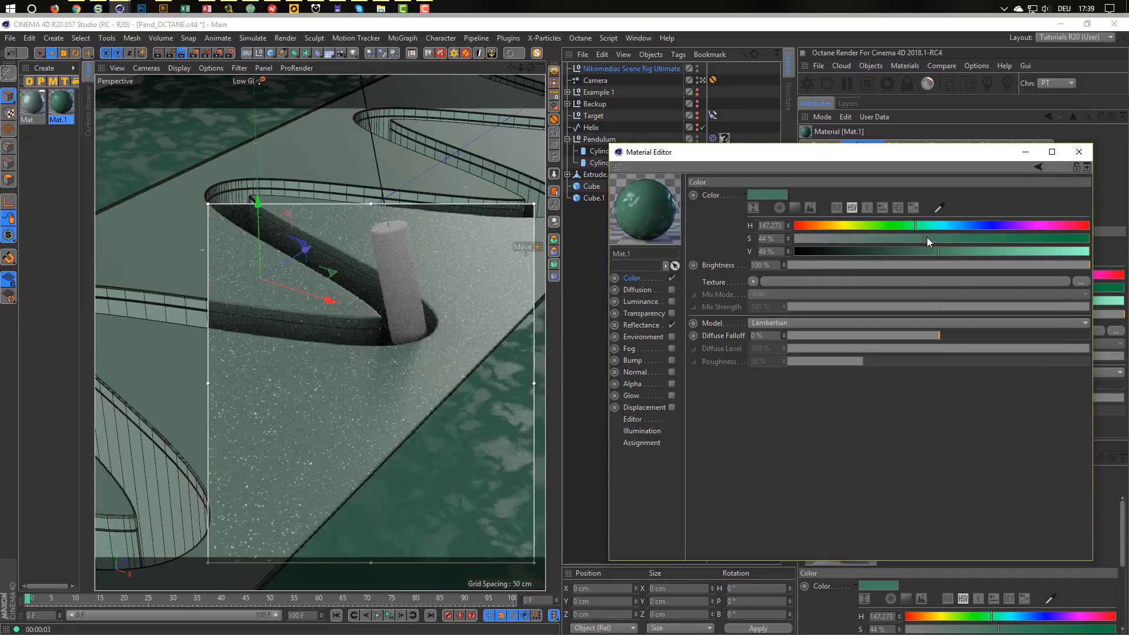
{"action": "left_click_drag", "start_coordinate": [940, 250], "coordinate": [957, 250]}
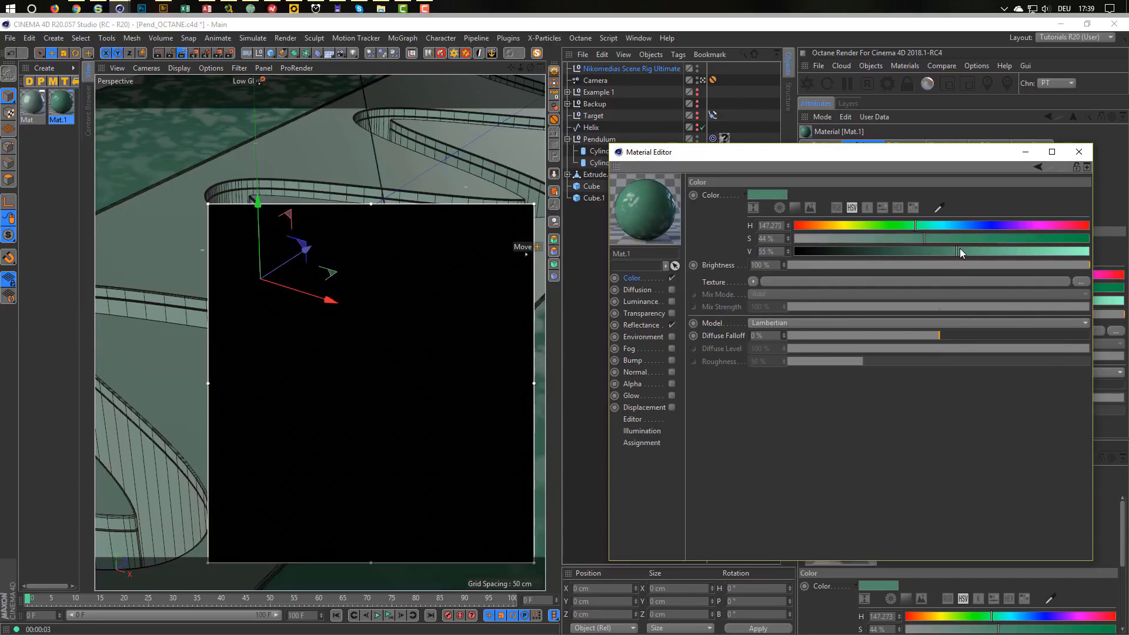
{"action": "left_click_drag", "start_coordinate": [960, 250], "coordinate": [896, 240]}
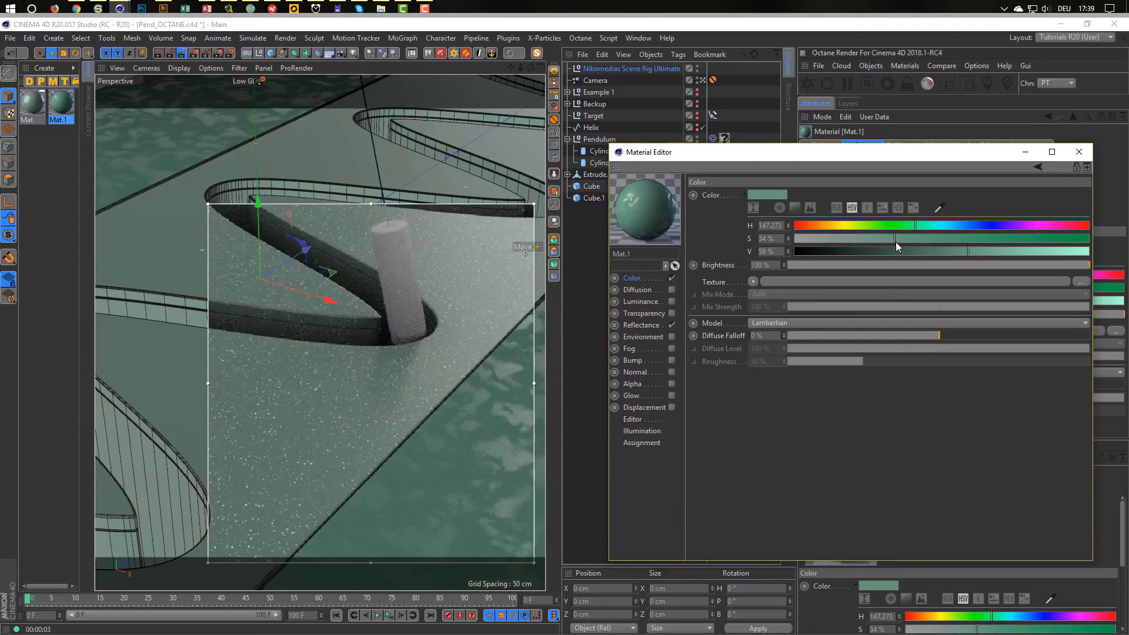
{"action": "left_click_drag", "start_coordinate": [944, 250], "coordinate": [930, 252]}
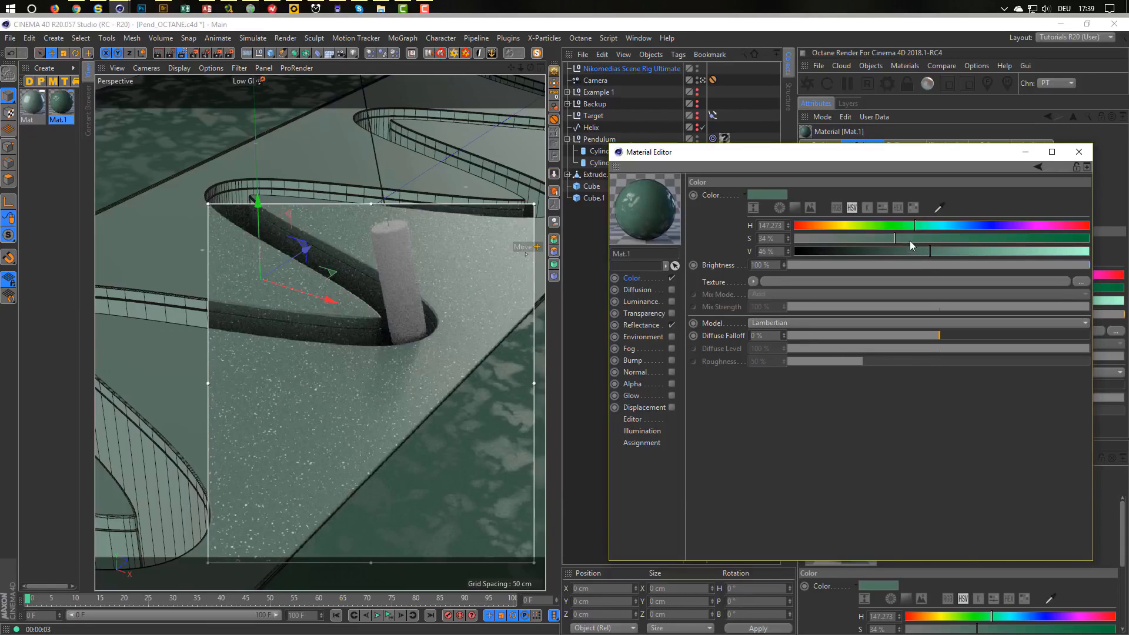
{"action": "left_click", "coordinate": [641, 324]}
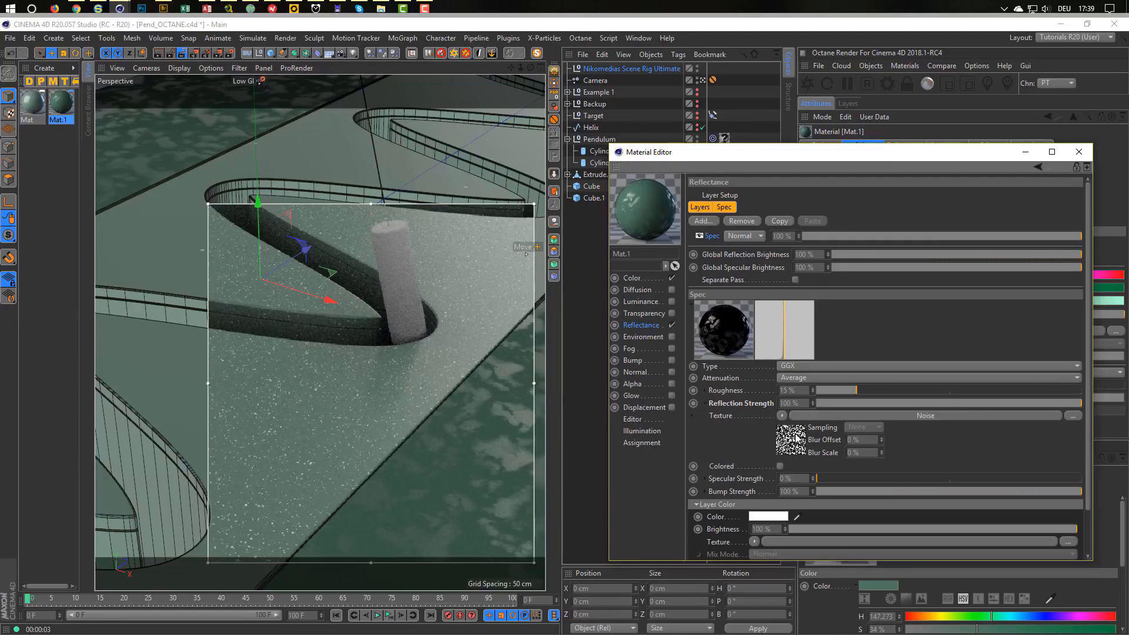
Darken the reflection Noise shader's Color 2 from white to dark grey, then return to Mat.1's reflectance.
{"action": "left_click", "coordinate": [797, 439]}
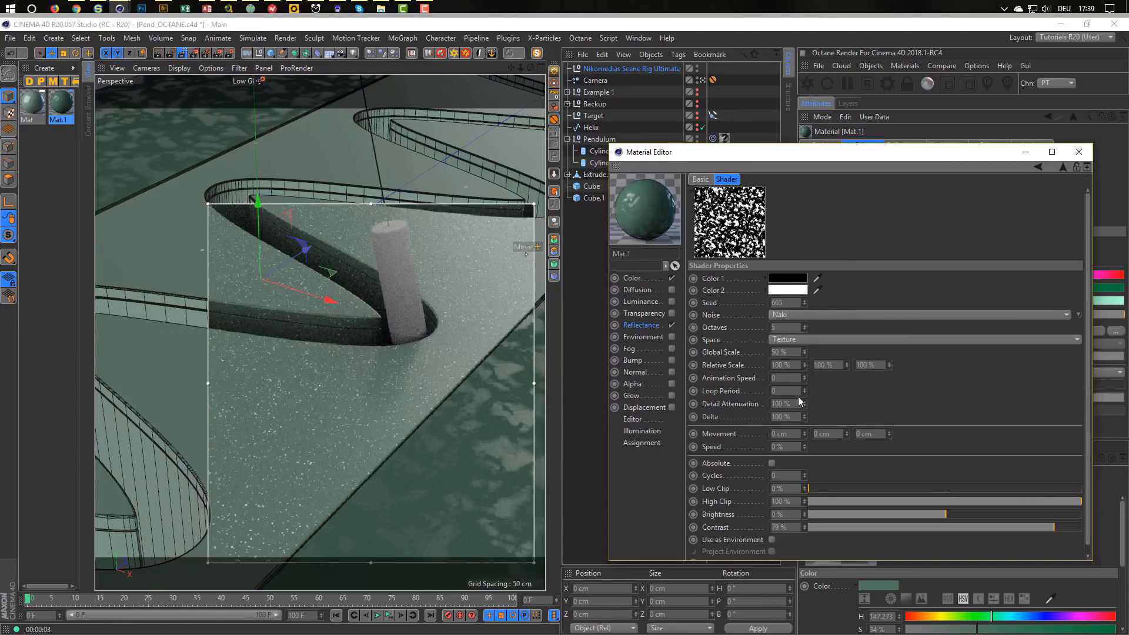
{"action": "left_click", "coordinate": [788, 290]}
{"action": "left_click", "coordinate": [791, 313]}
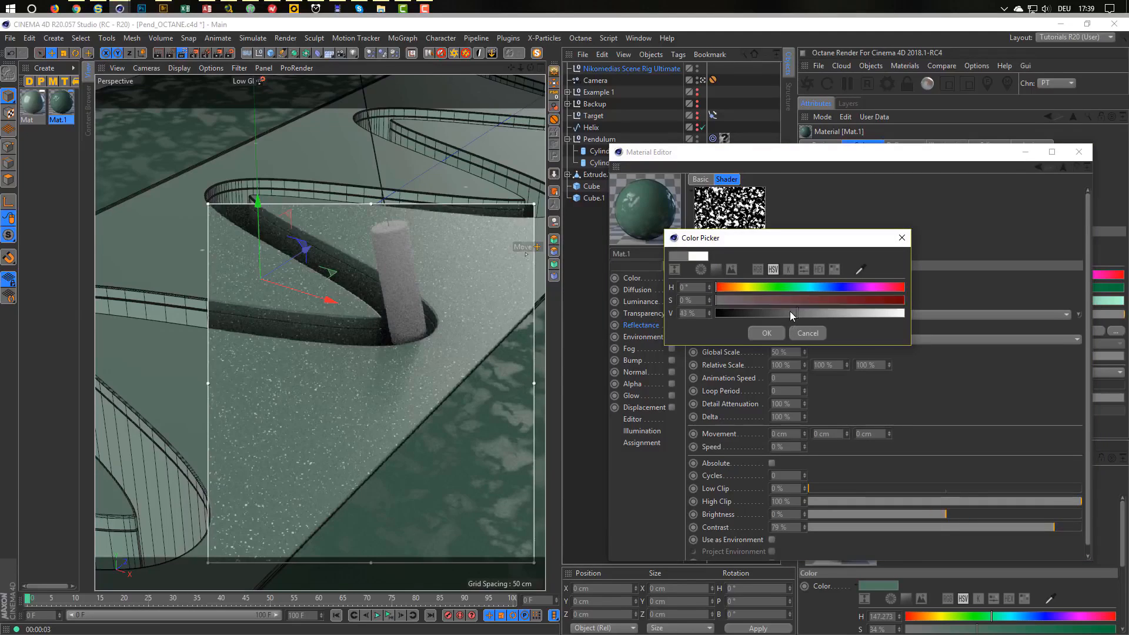
{"action": "left_click_drag", "start_coordinate": [791, 313], "coordinate": [768, 325]}
{"action": "left_click", "coordinate": [766, 333]}
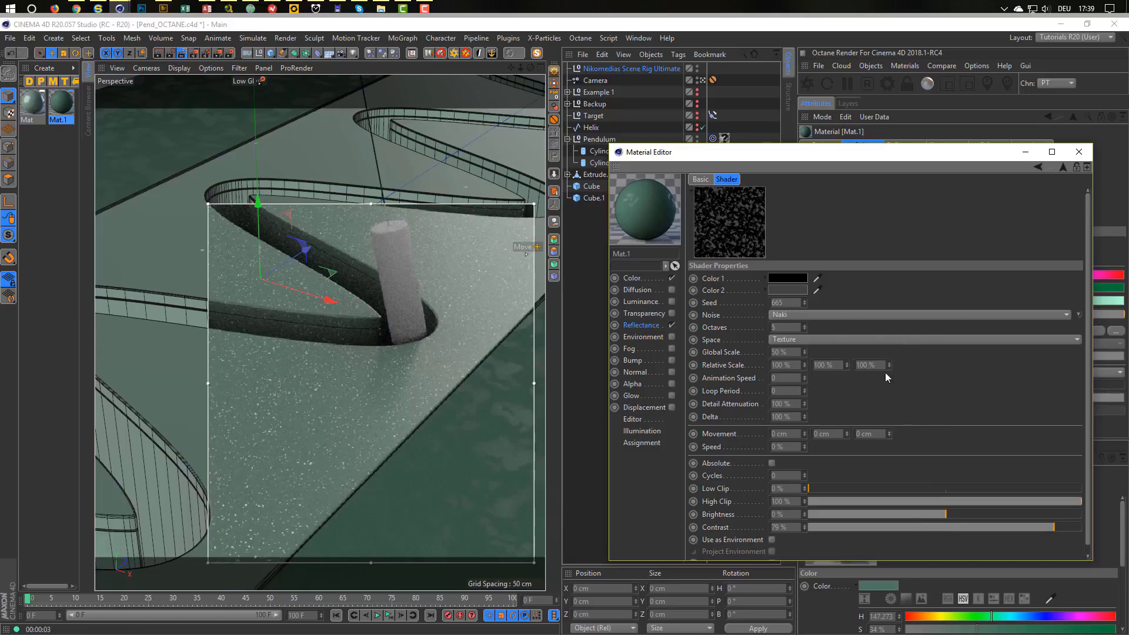
{"action": "left_click", "coordinate": [1062, 167]}
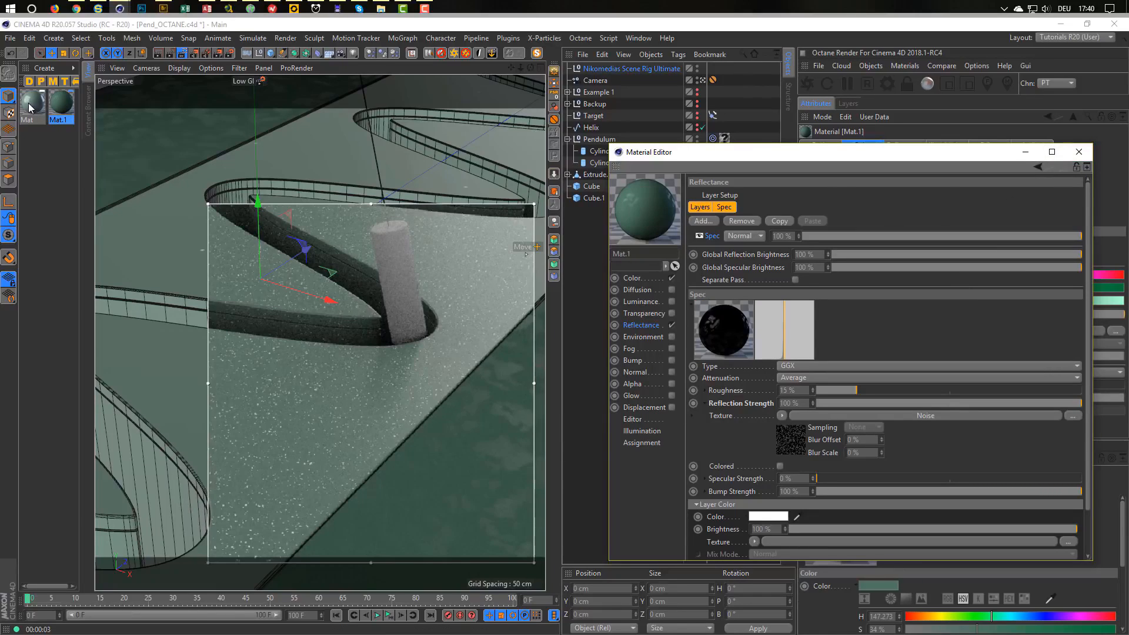
{"action": "left_click", "coordinate": [69, 109]}
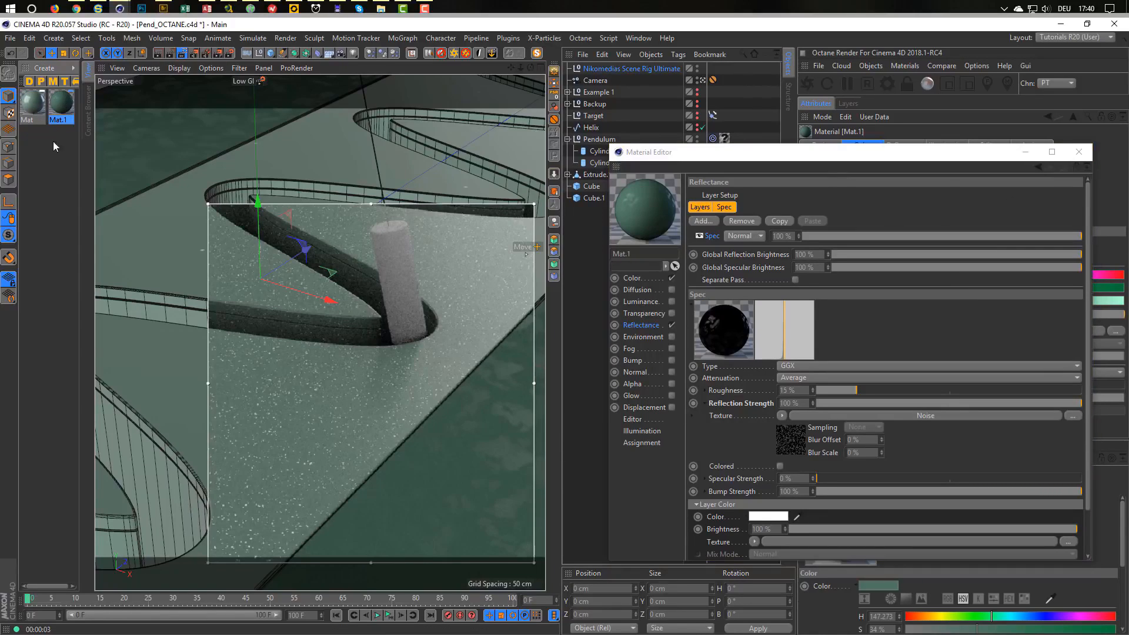
Duplicate Mat.1 to create the new material Mat.2.
{"action": "left_click", "coordinate": [56, 126]}
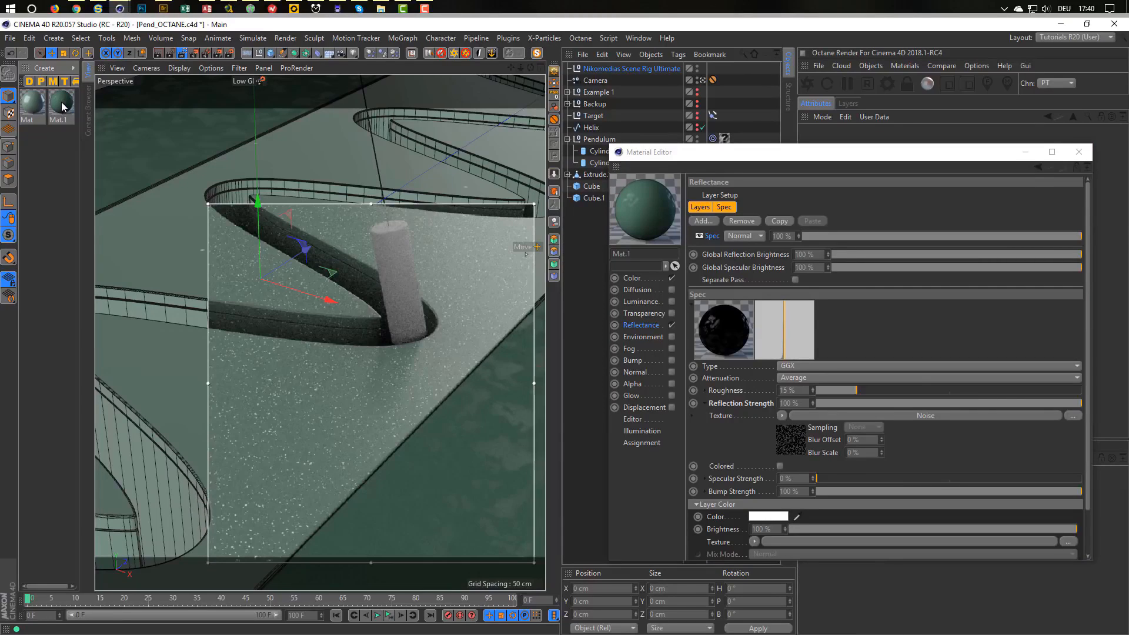
{"action": "left_click", "coordinate": [63, 106]}
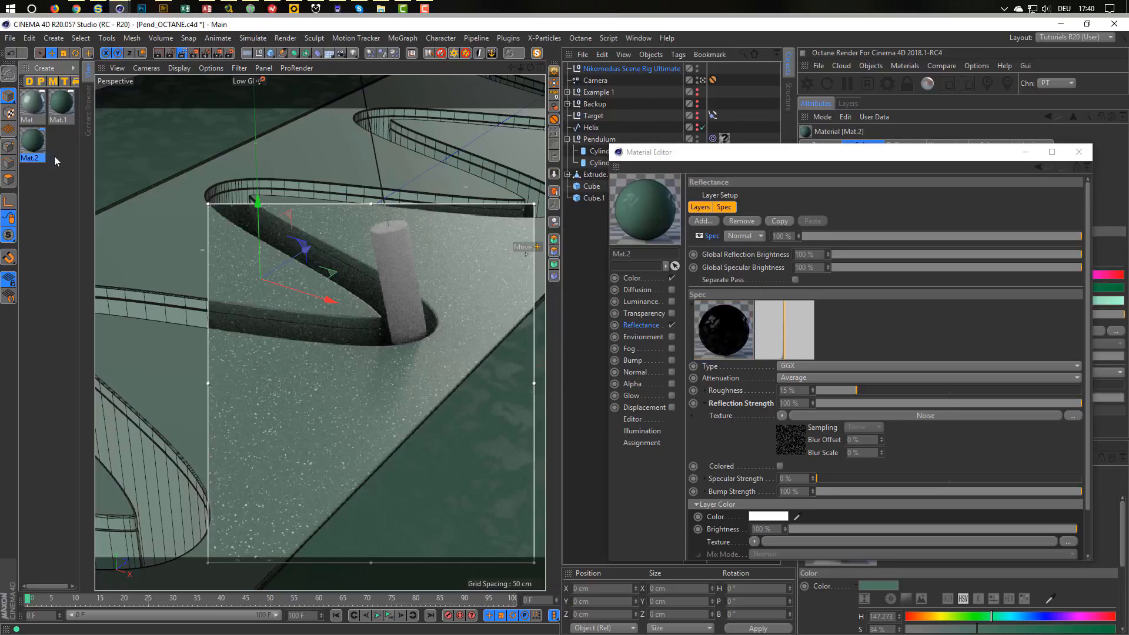
{"action": "left_click", "coordinate": [679, 287]}
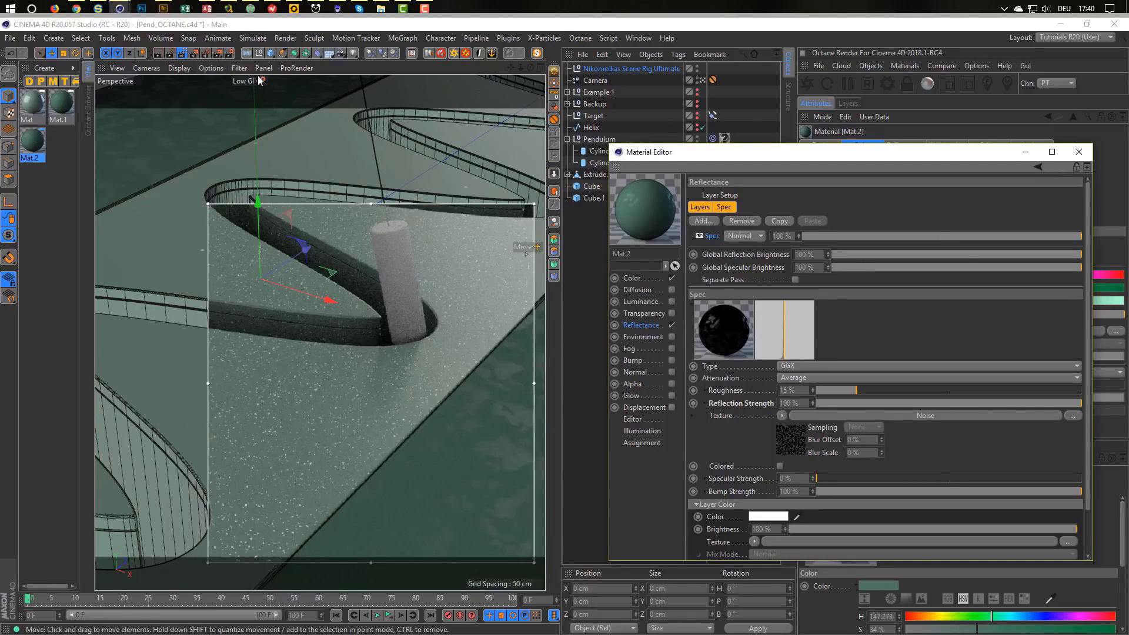
{"action": "left_click", "coordinate": [184, 53]}
{"action": "left_click", "coordinate": [185, 53]}
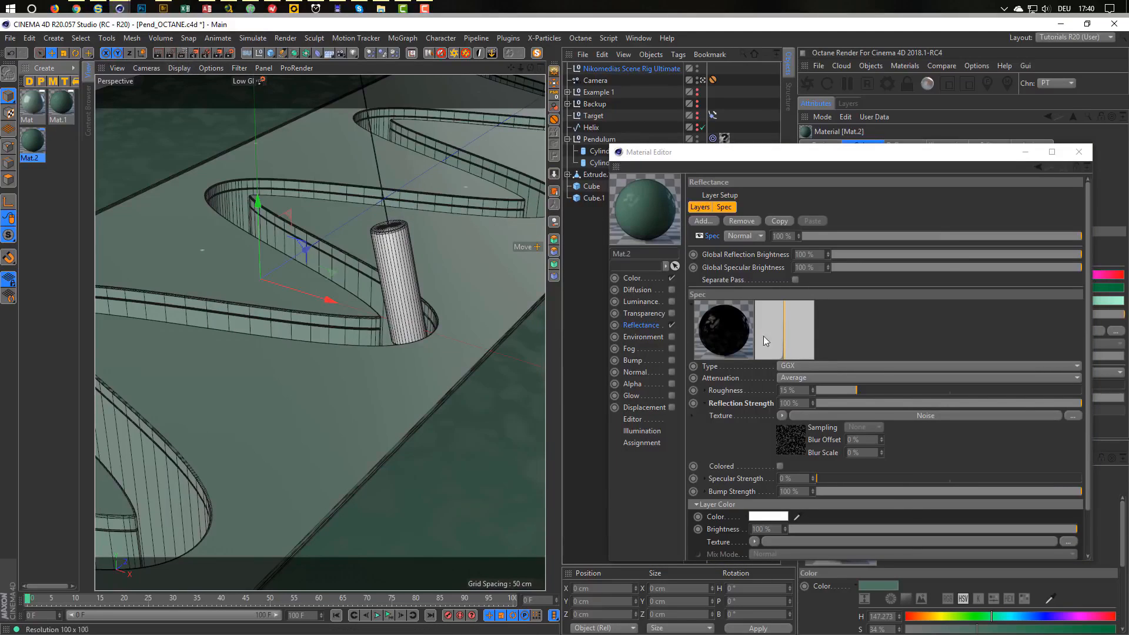
{"action": "left_click_drag", "start_coordinate": [776, 152], "coordinate": [741, 101]}
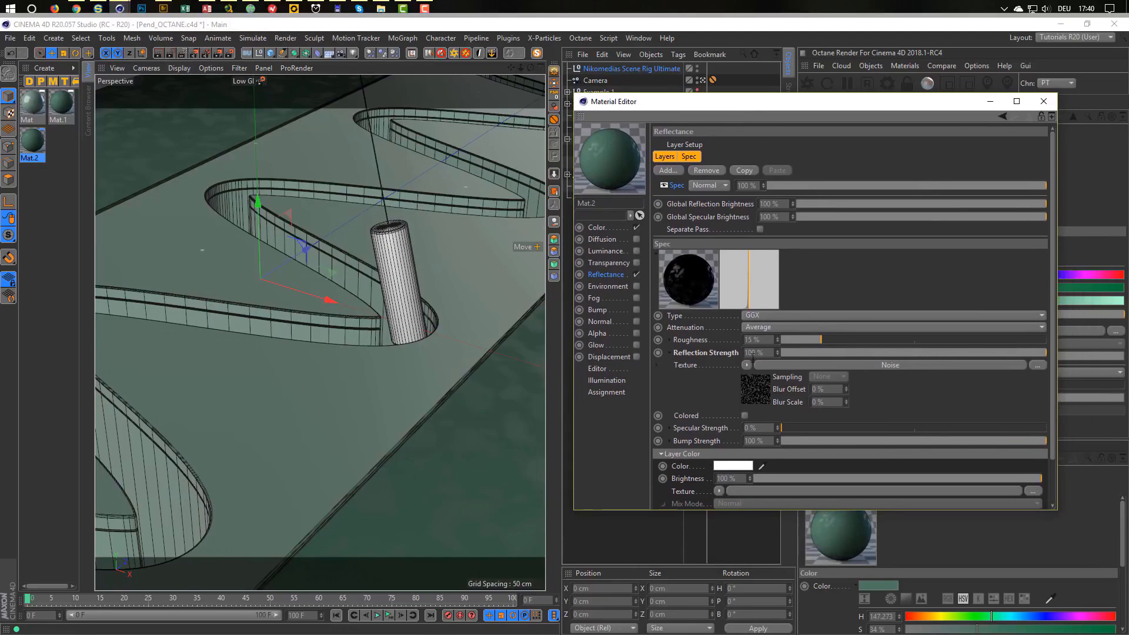
Clear the Noise texture from Reflection Strength and disable the Color channel.
{"action": "left_click", "coordinate": [748, 366]}
{"action": "left_click", "coordinate": [772, 292]}
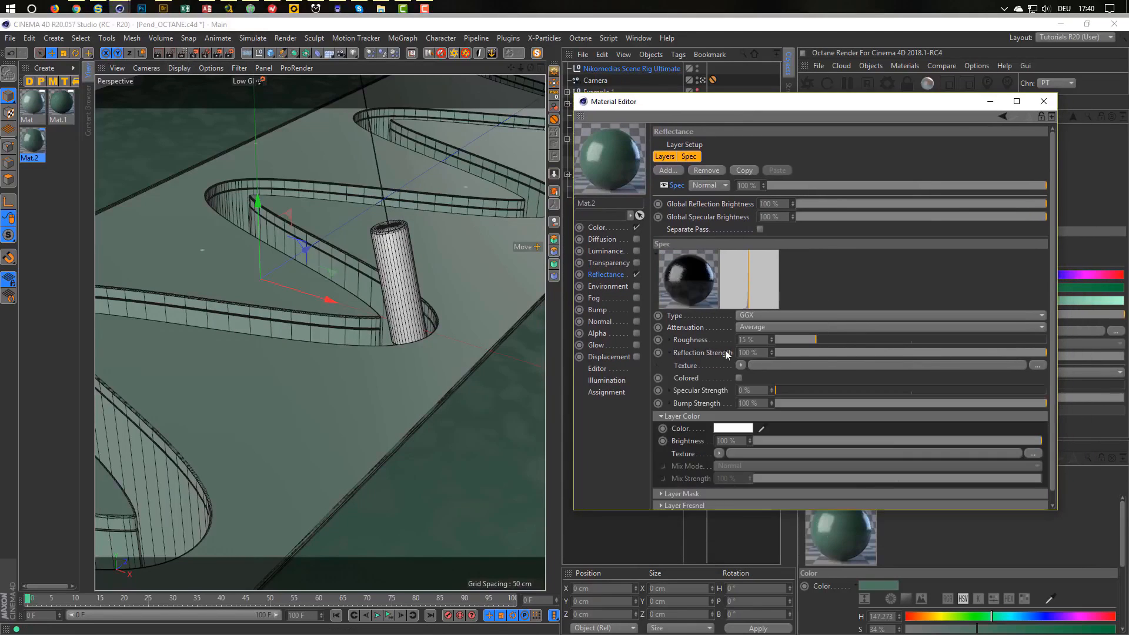
{"action": "left_click", "coordinate": [637, 228]}
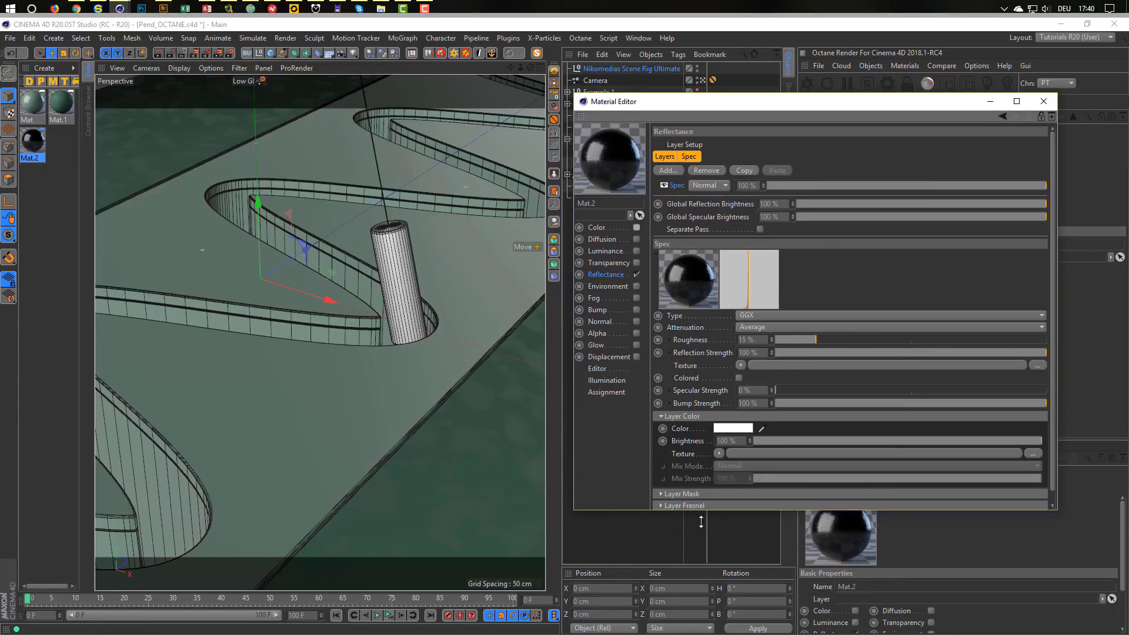
Set the layer Fresnel to Conductor with the Chromium preset and roughness around 6%.
{"action": "left_click_drag", "start_coordinate": [699, 511], "coordinate": [703, 570]}
{"action": "left_click", "coordinate": [715, 505]}
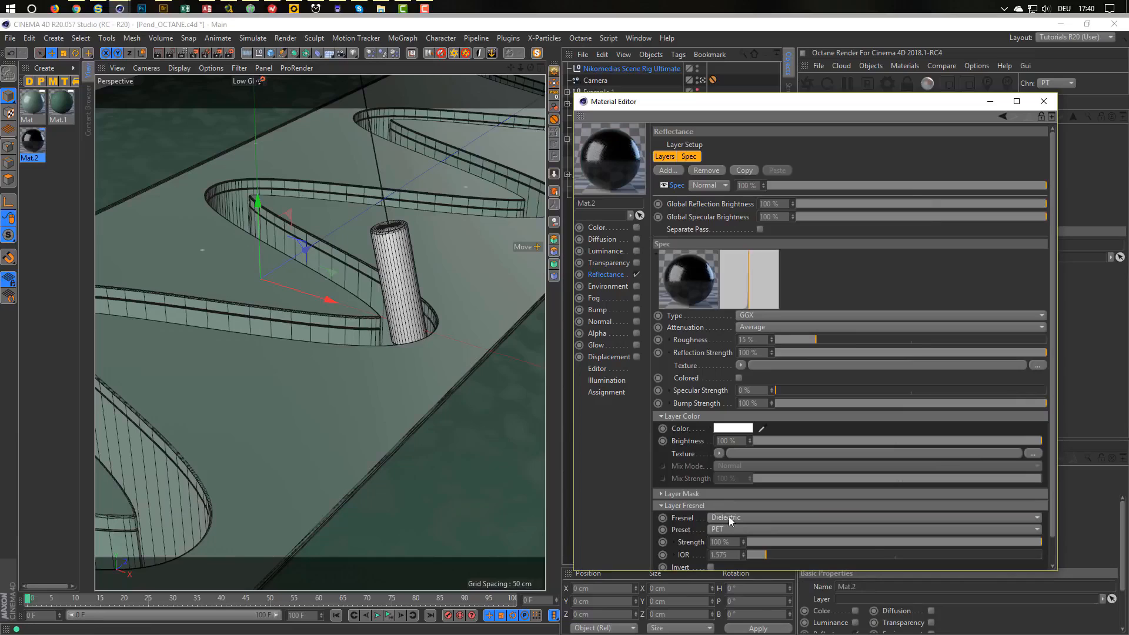
{"action": "left_click", "coordinate": [760, 530]}
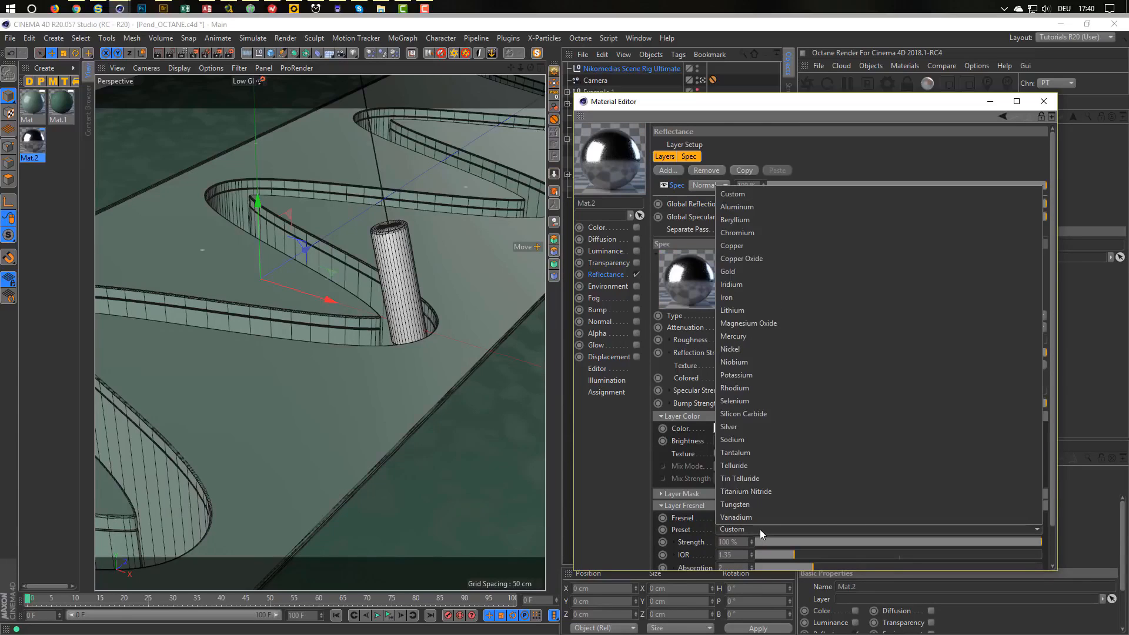
{"action": "left_click", "coordinate": [737, 232]}
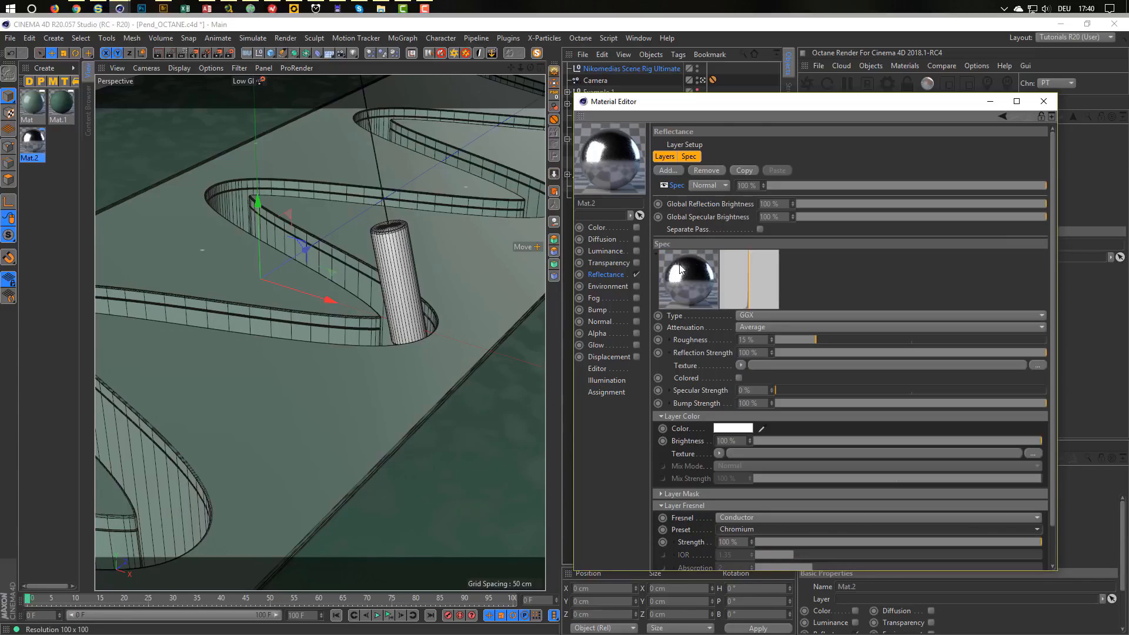
{"action": "left_click", "coordinate": [792, 340]}
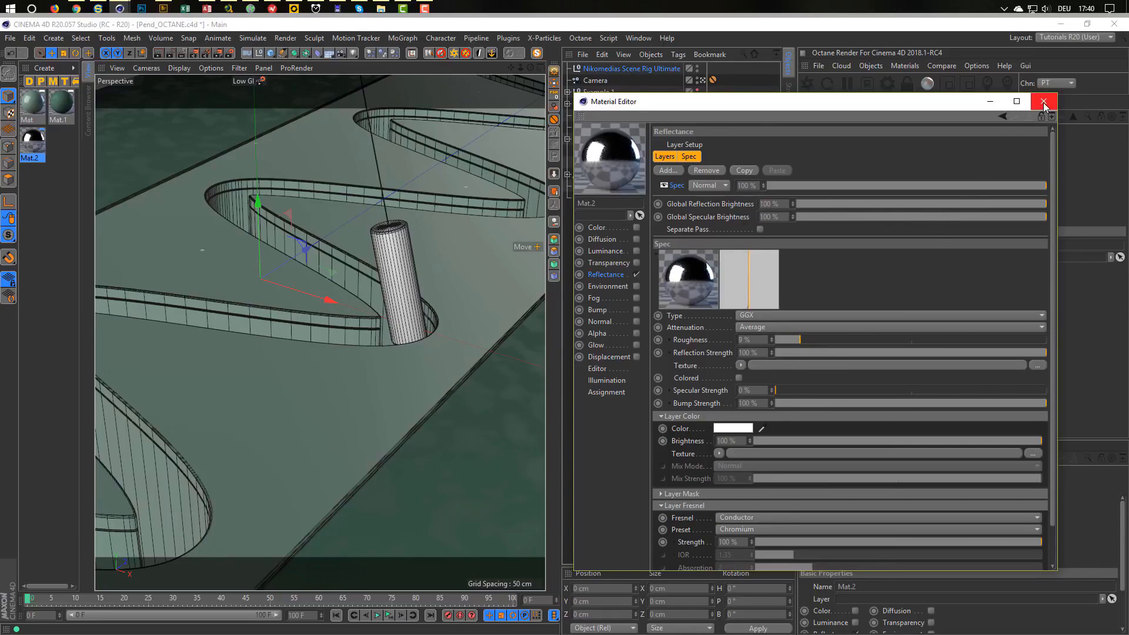
{"action": "left_click_drag", "start_coordinate": [920, 101], "coordinate": [521, 341]}
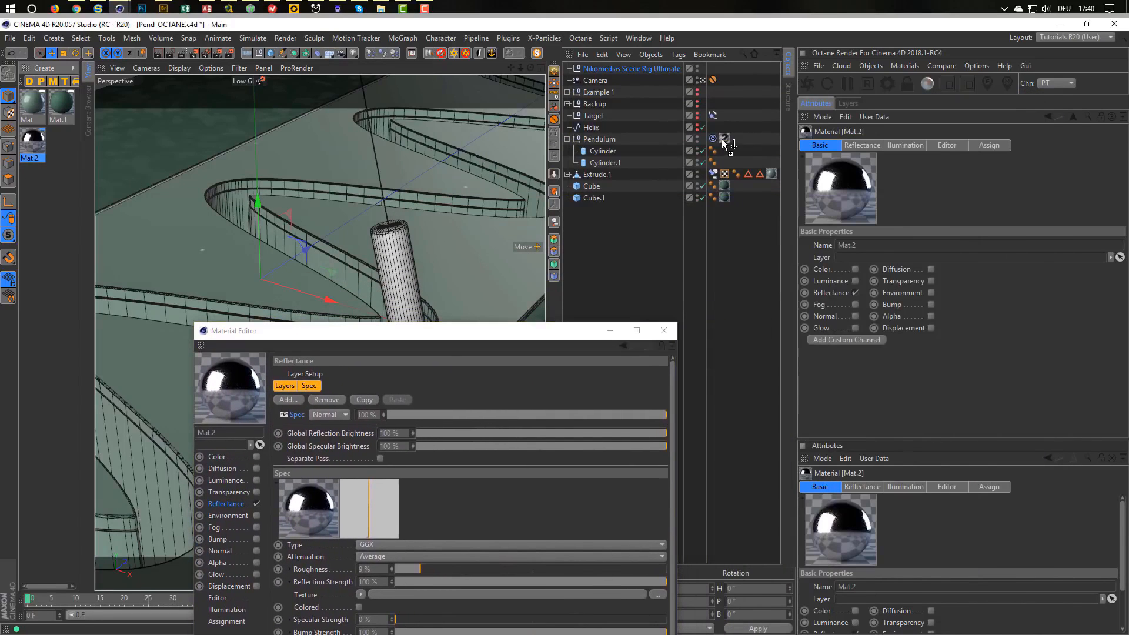
Check the chrome pendulum in the Interactive Render Region, then switch the region off.
{"action": "left_click_drag", "start_coordinate": [471, 330], "coordinate": [854, 178]}
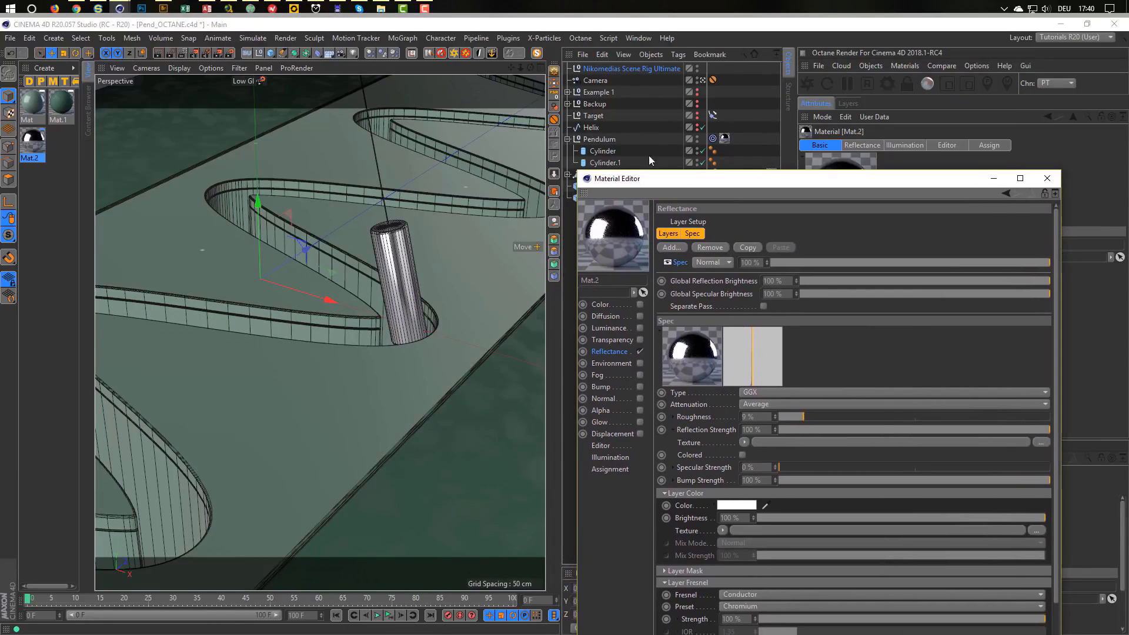
{"action": "left_click", "coordinate": [183, 53]}
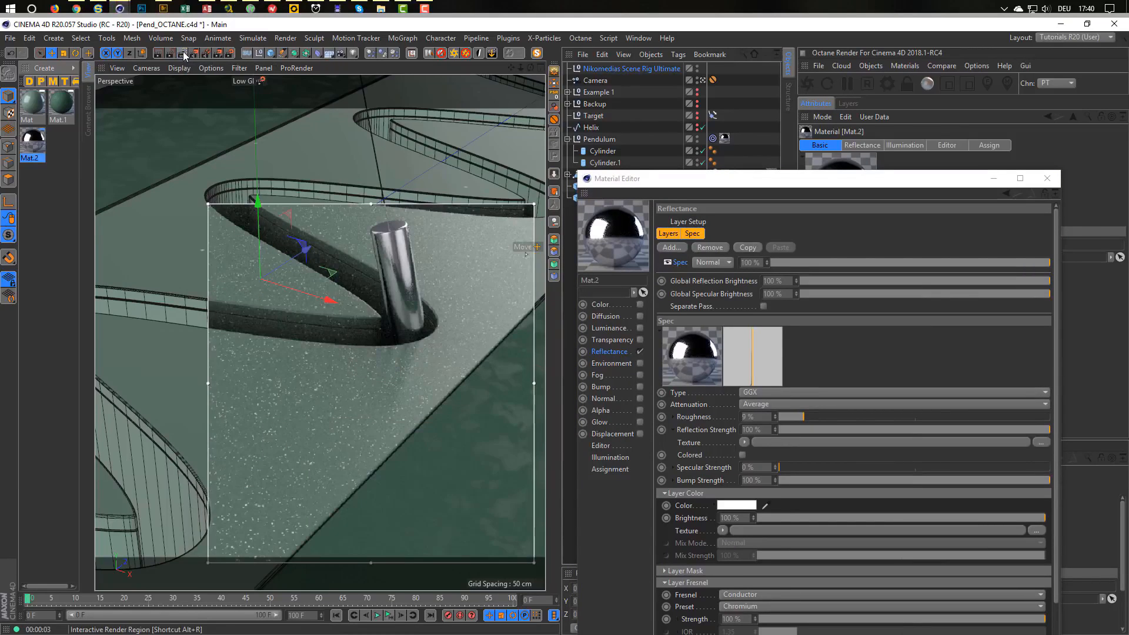
{"action": "left_click", "coordinate": [183, 53]}
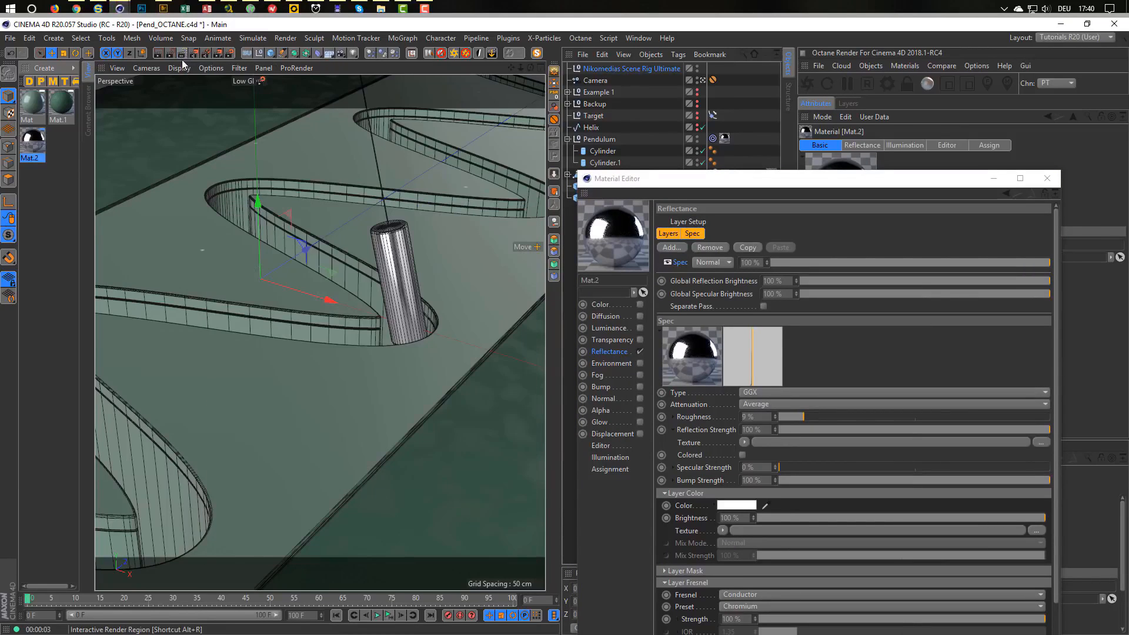
Activate the Middle GI render preset and render a 720x720 still to the Picture Viewer.
{"action": "left_click", "coordinate": [229, 54]}
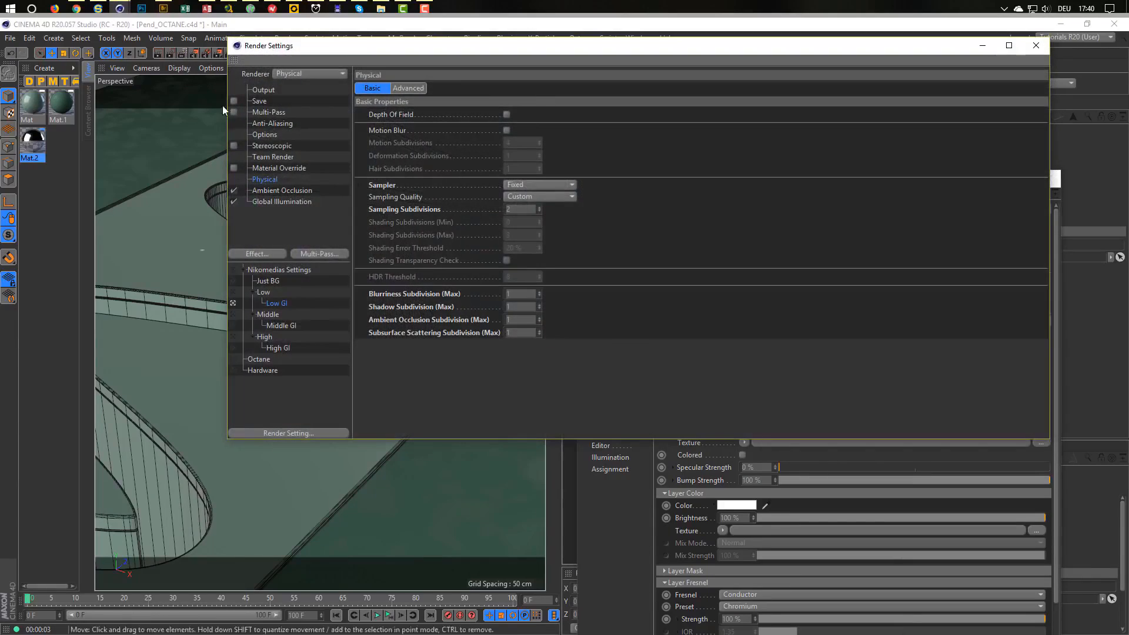
{"action": "left_click", "coordinate": [233, 327]}
{"action": "left_click", "coordinate": [263, 90]}
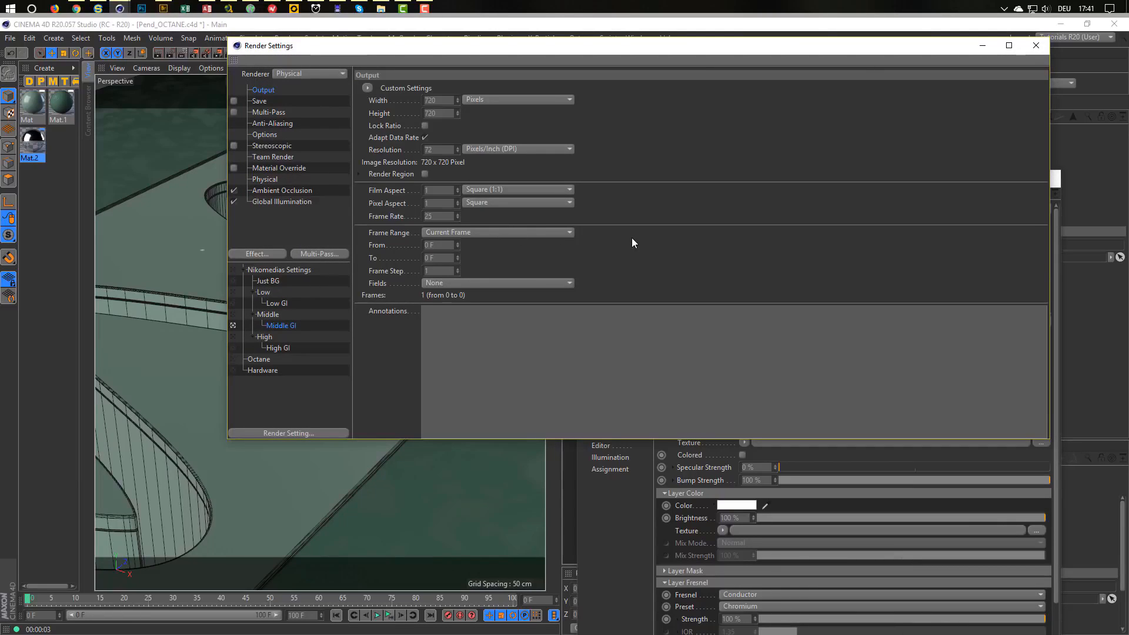
{"action": "key", "text": "shift+r"}
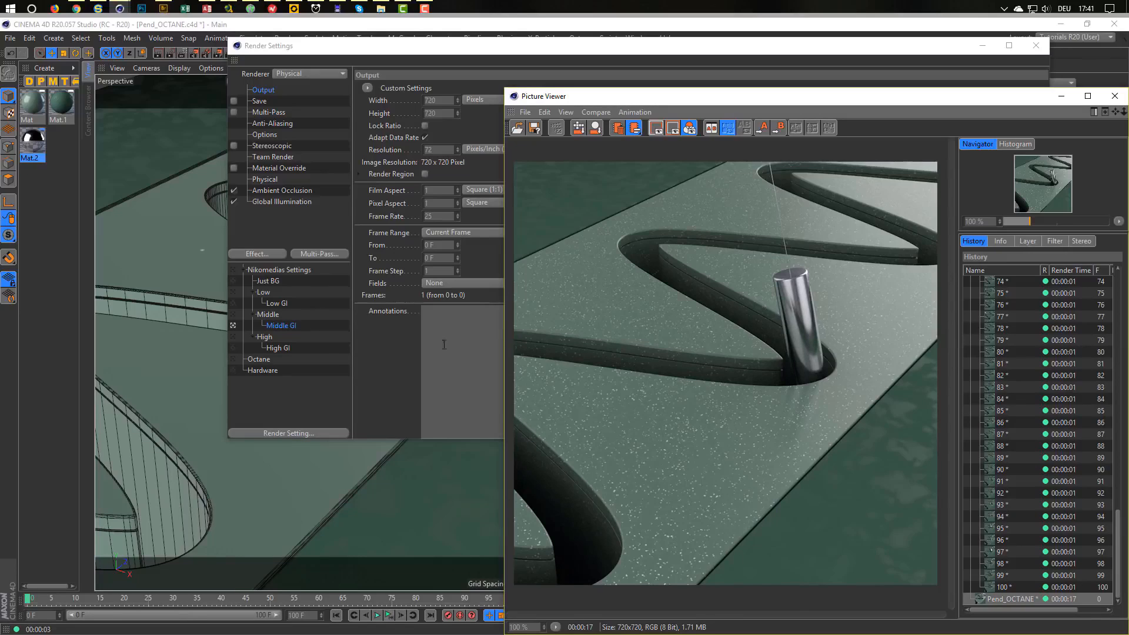
Review the Physical renderer settings and render the scene a second time.
{"action": "left_click", "coordinate": [281, 325]}
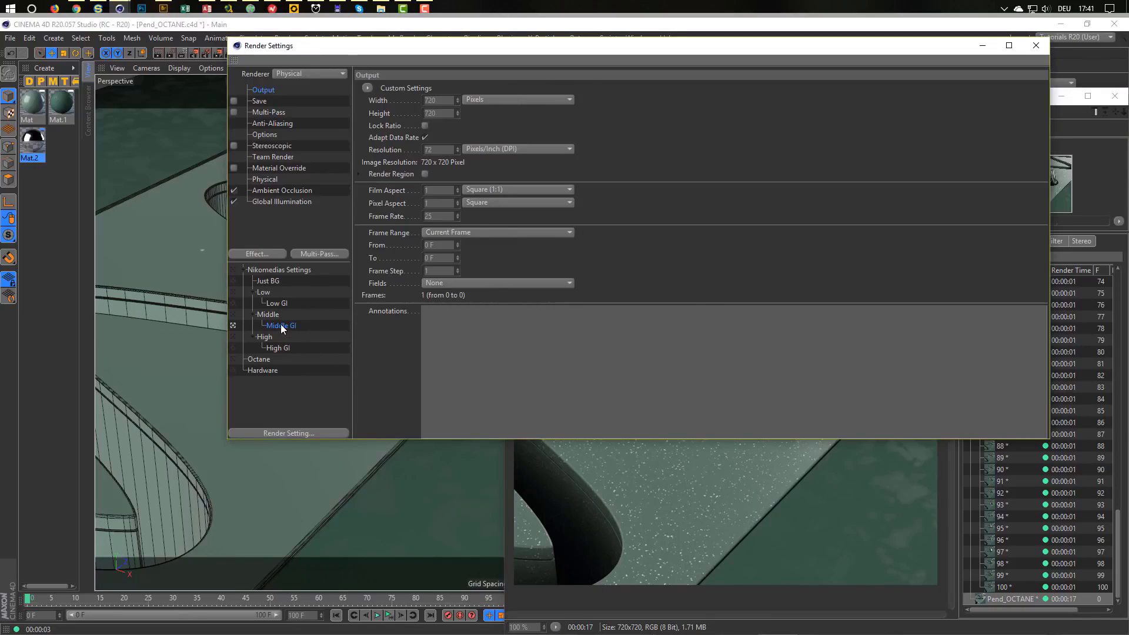
{"action": "left_click", "coordinate": [265, 180]}
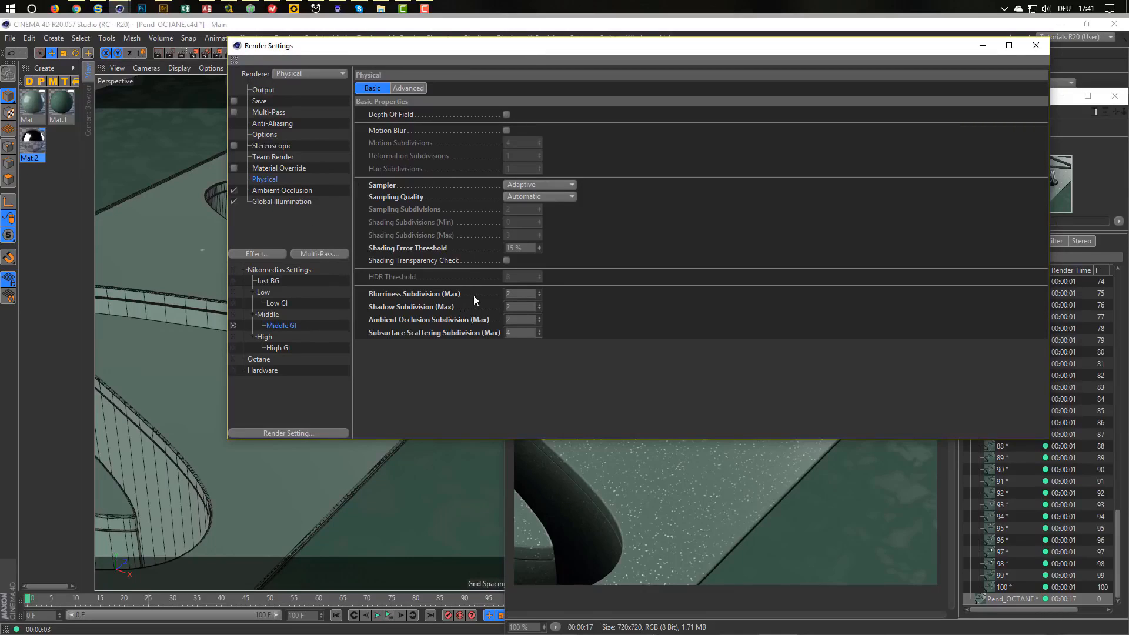
{"action": "left_click_drag", "start_coordinate": [483, 307], "coordinate": [479, 305]}
{"action": "key", "text": "shift+r"}
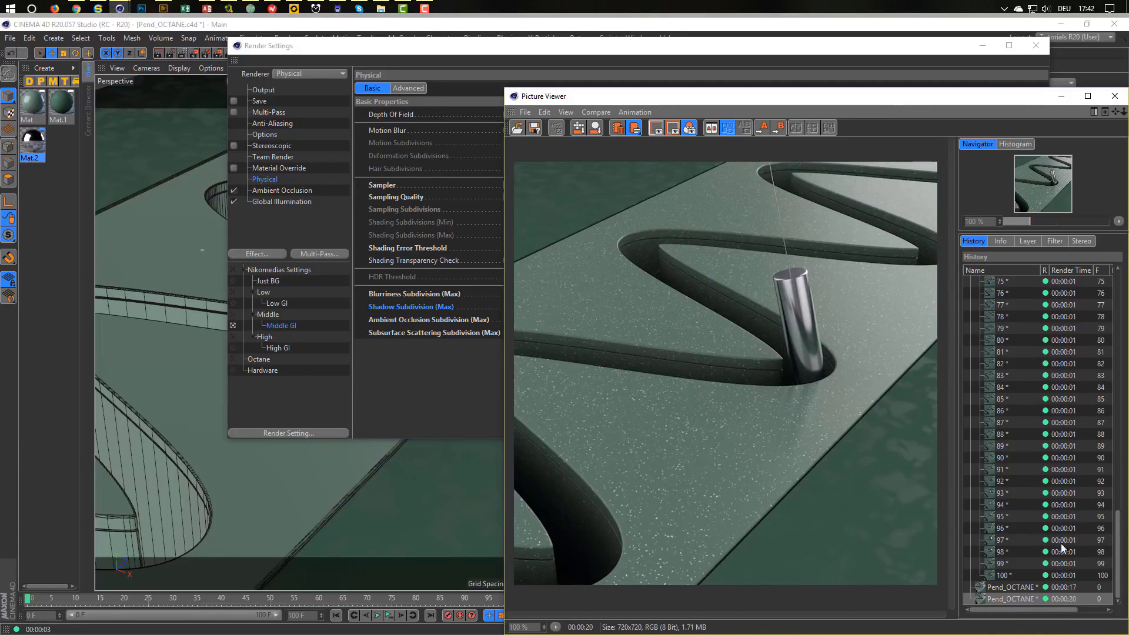
Compare the two renders in History and make High GI the active preset.
{"action": "left_click", "coordinate": [1015, 587]}
{"action": "left_click", "coordinate": [1020, 595]}
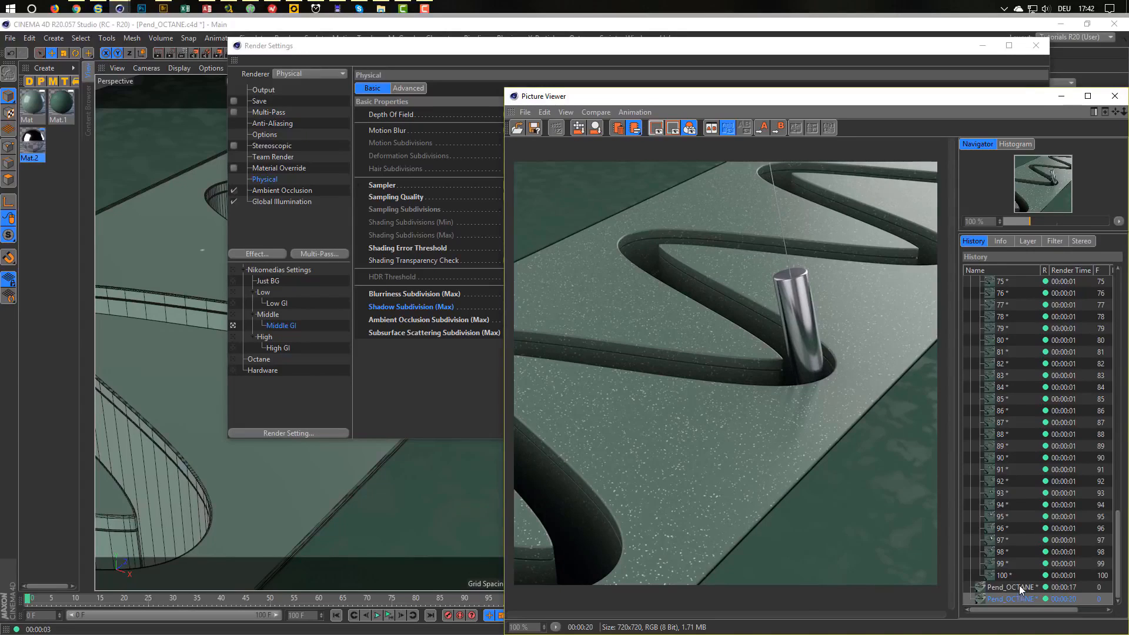
{"action": "left_click", "coordinate": [1019, 585]}
{"action": "left_click", "coordinate": [1020, 594]}
{"action": "left_click", "coordinate": [233, 347]}
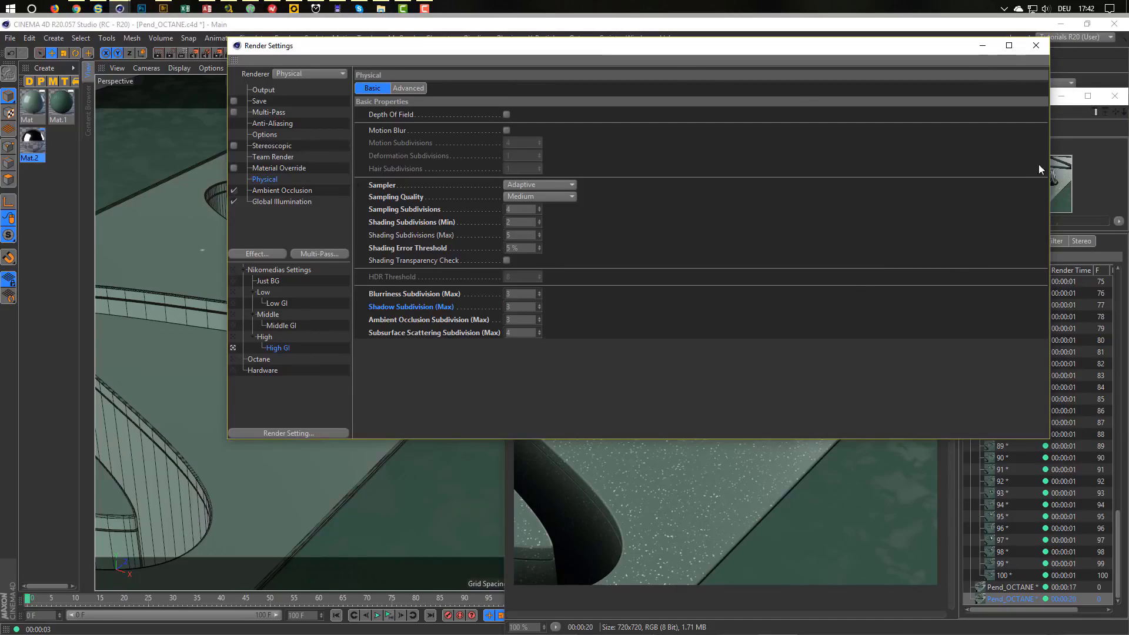
Render with High GI, stop it at about 45 seconds, and open the earlier pendulum animation sequence.
{"action": "left_click", "coordinate": [1082, 152]}
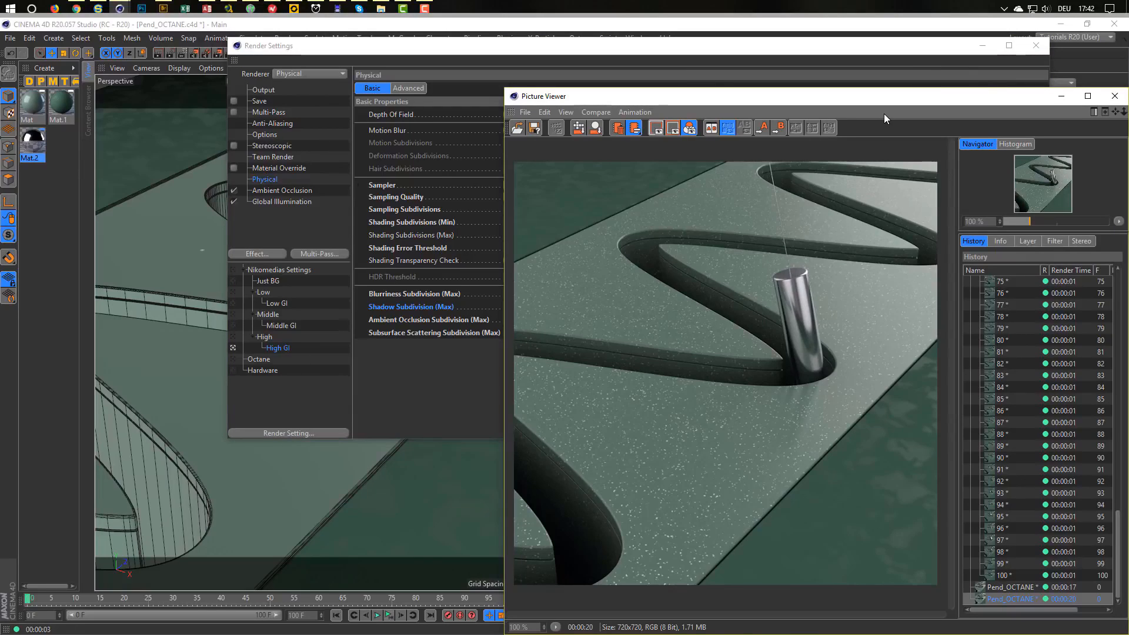
{"action": "key", "text": "shift+r"}
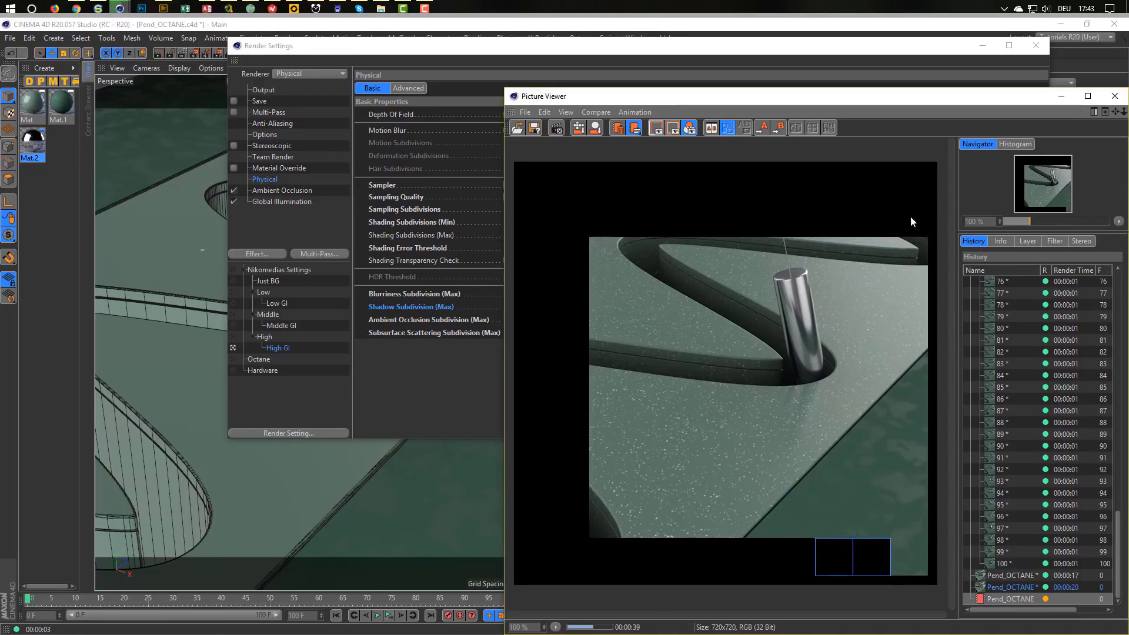
{"action": "left_click", "coordinate": [1116, 98]}
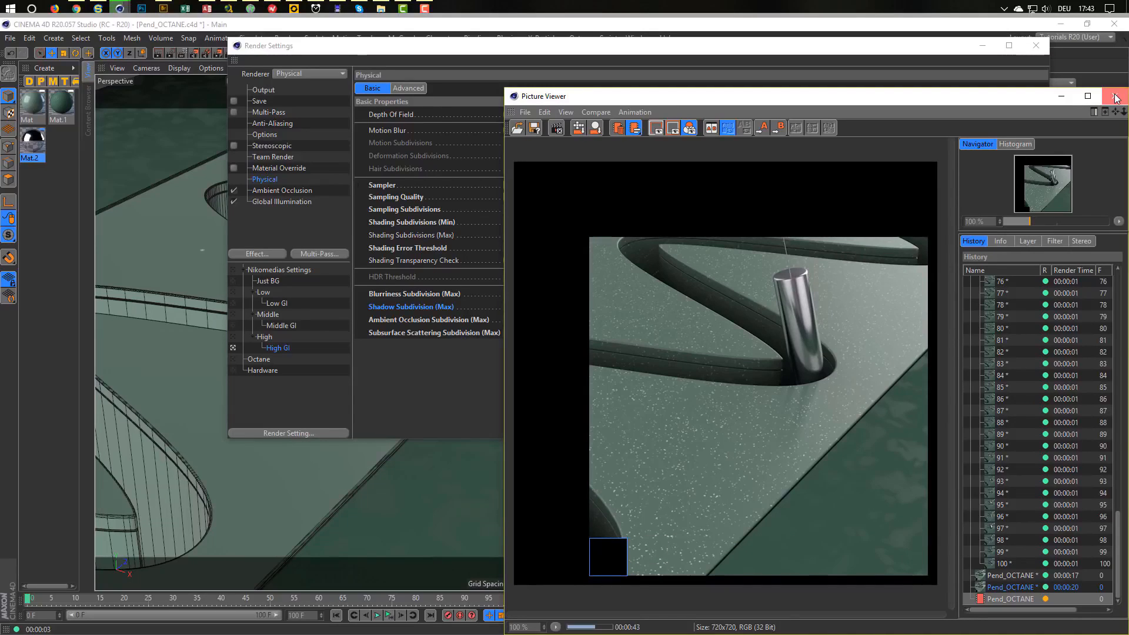
{"action": "left_click", "coordinate": [559, 129]}
{"action": "left_click", "coordinate": [577, 373]}
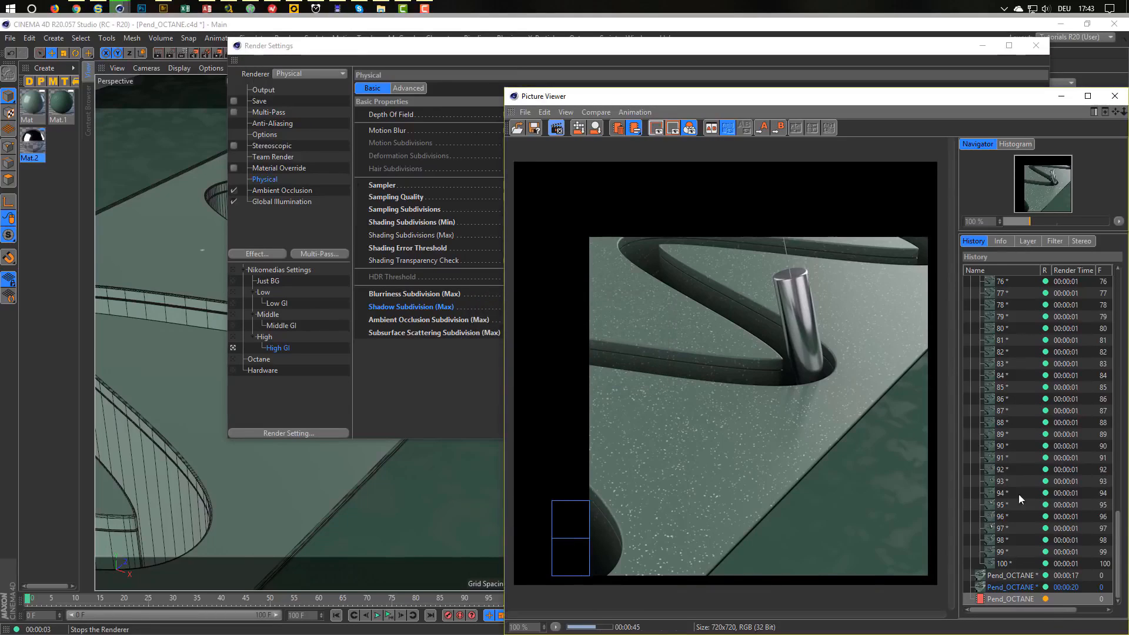
{"action": "left_click_drag", "start_coordinate": [1115, 312], "coordinate": [1035, 273]}
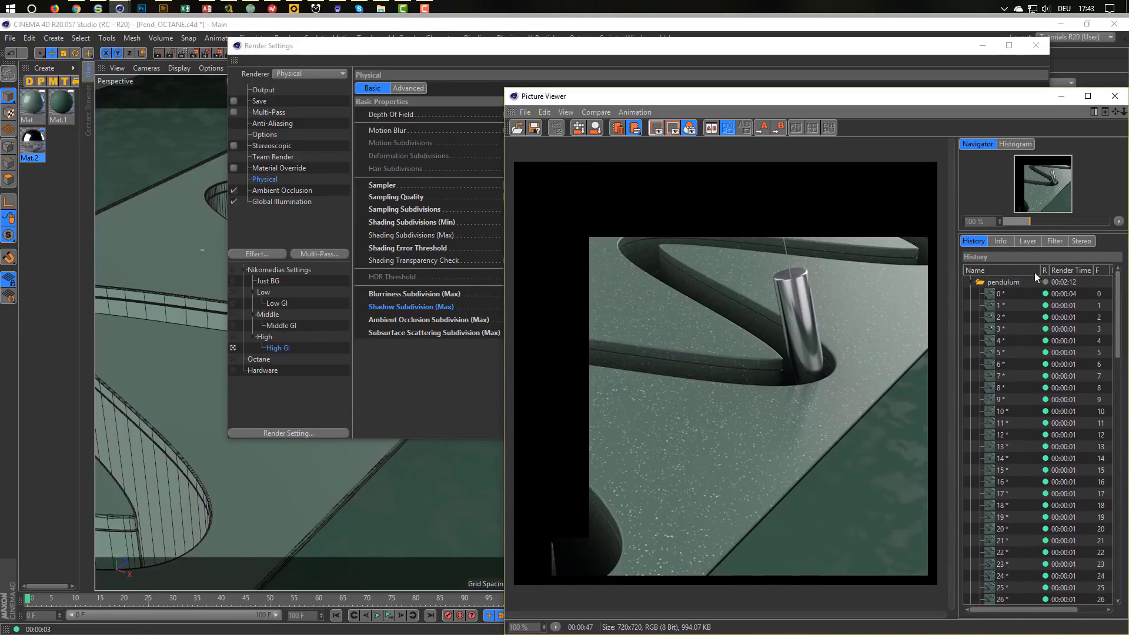
{"action": "left_click", "coordinate": [1000, 284]}
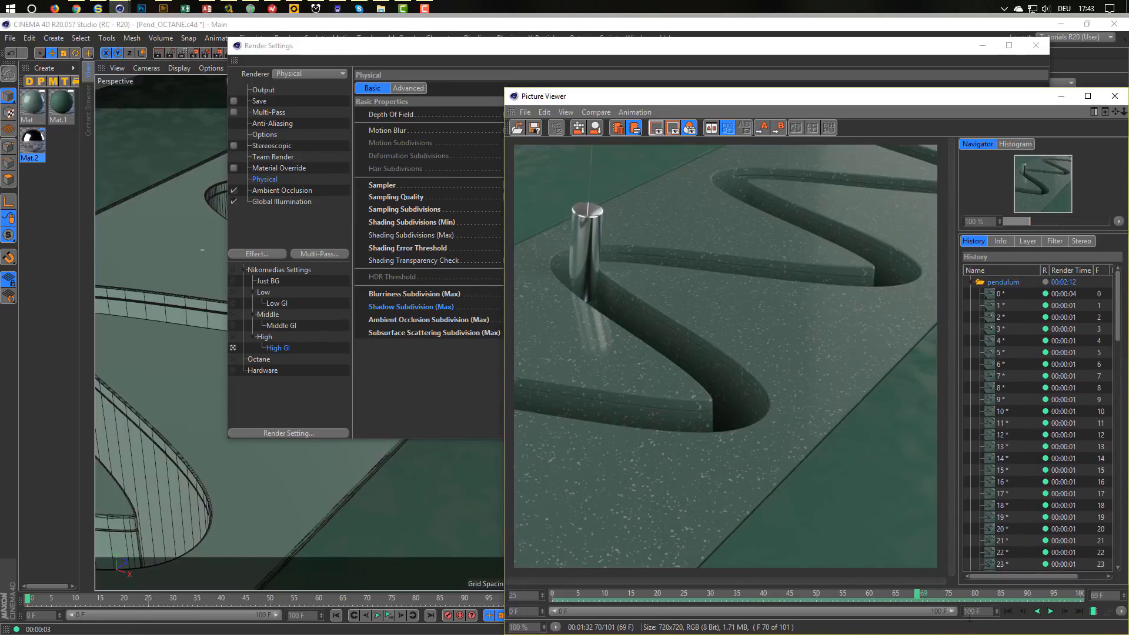